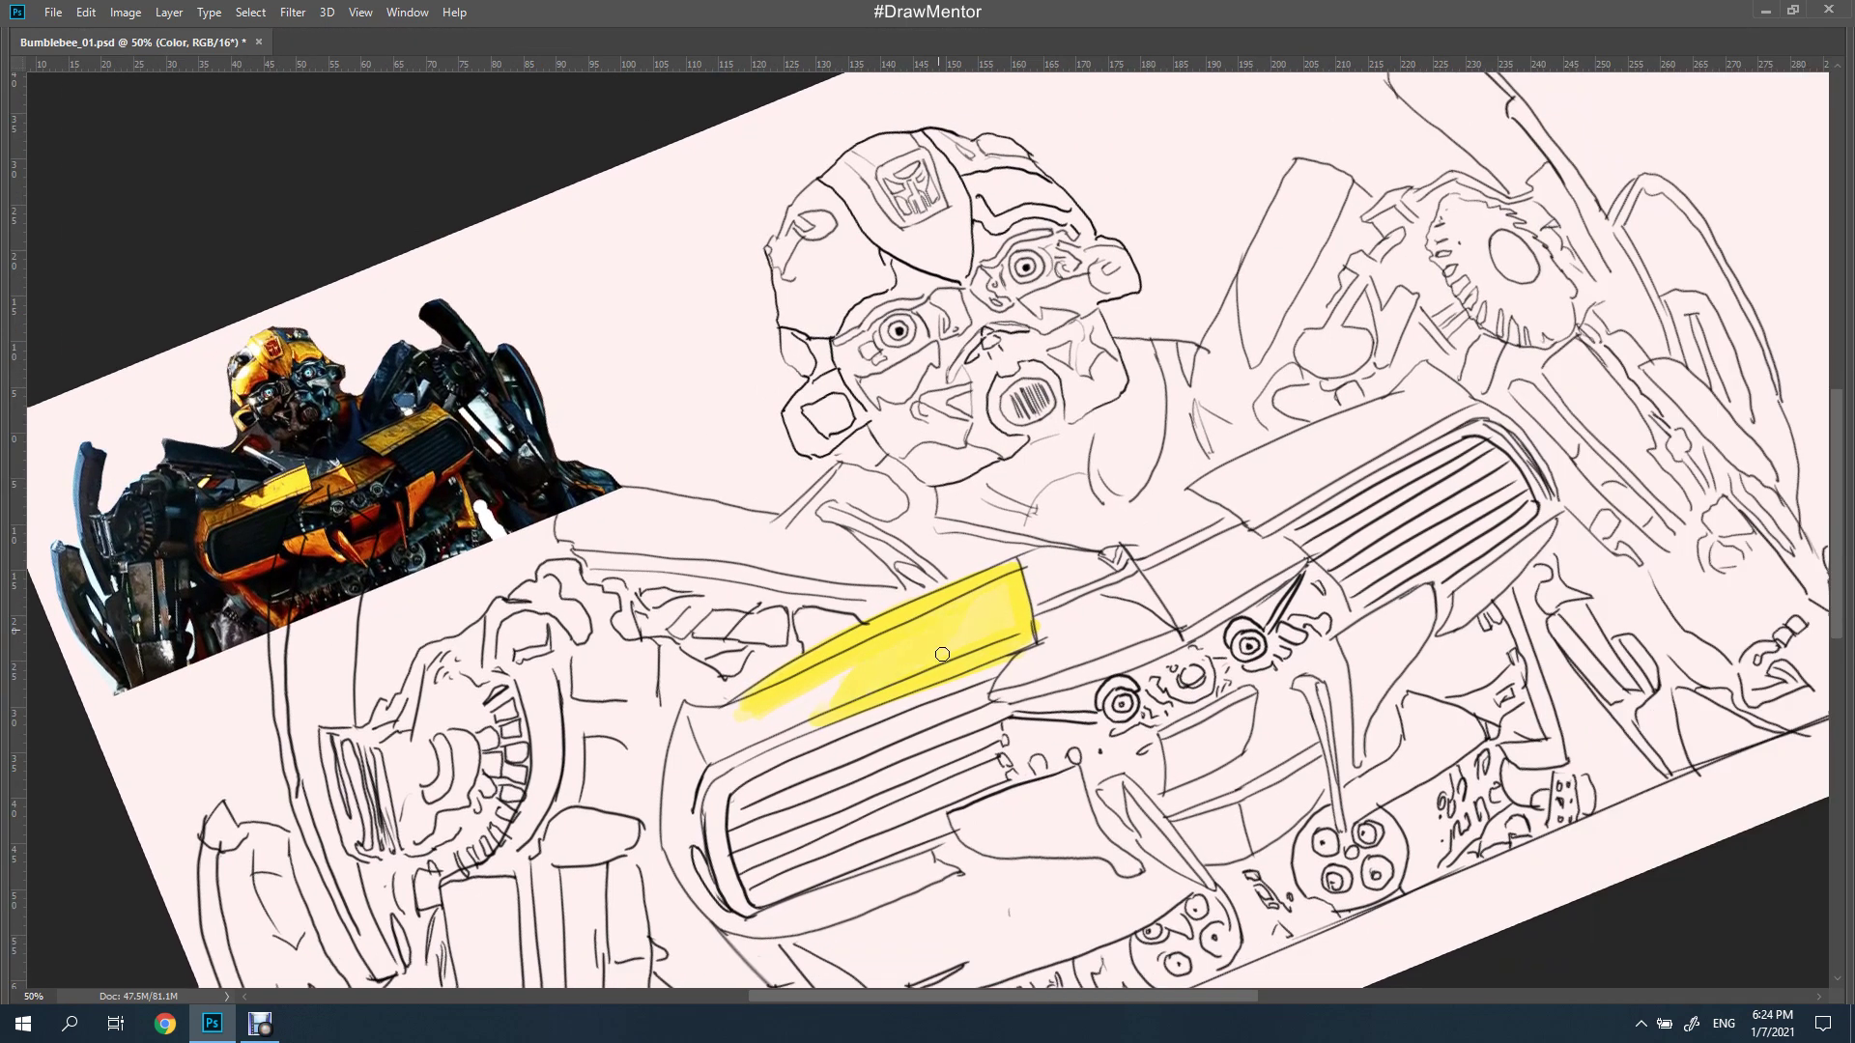
Paint yellow along the grille's left edge and upper top edge on the Color layer
mouse_move(943, 654)
mouse_down()
mouse_move(690, 763)
mouse_move(696, 874)
mouse_up()
drag(682, 763, 678, 821)
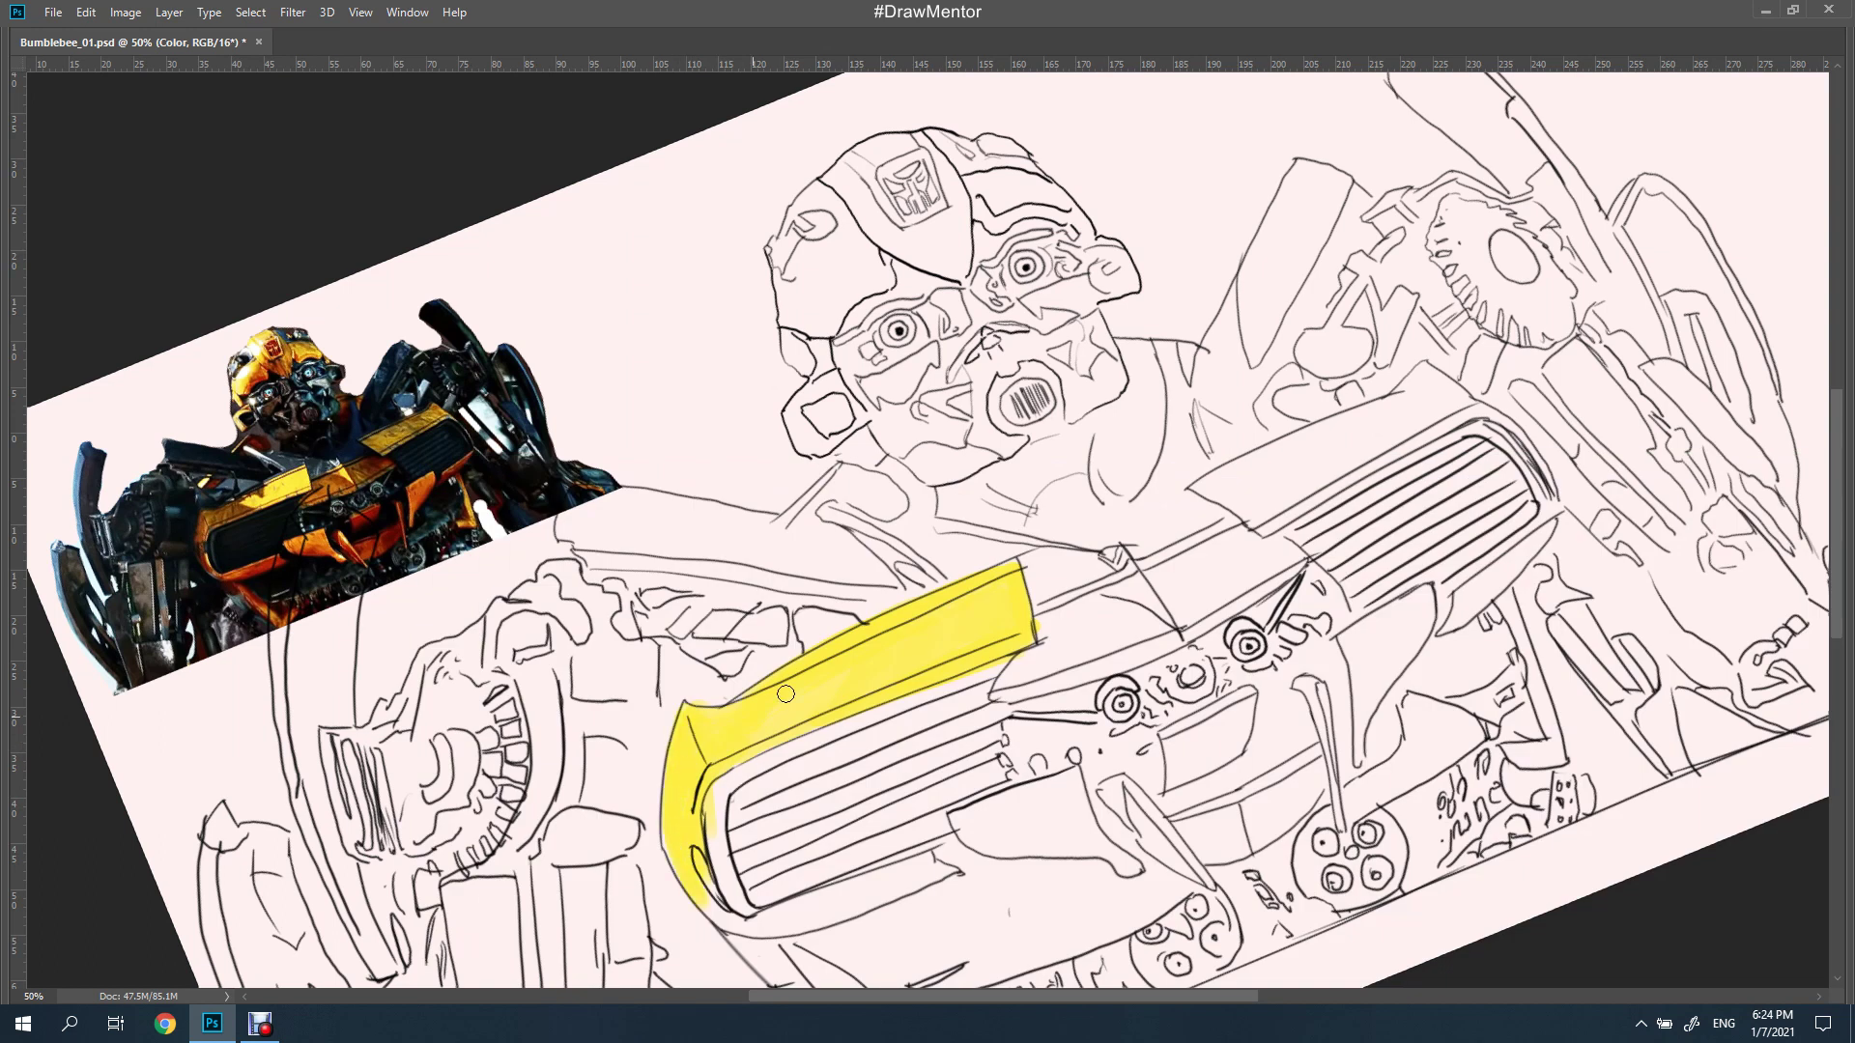
mouse_move(1285, 475)
mouse_down()
mouse_move(1450, 387)
mouse_move(1227, 512)
mouse_move(1375, 428)
mouse_up()
drag(1101, 590, 1138, 602)
Fill the lower, right and central grille slot areas with orange
mouse_move(962, 812)
mouse_down()
mouse_move(1077, 787)
mouse_move(1083, 828)
mouse_up()
key(Tab)
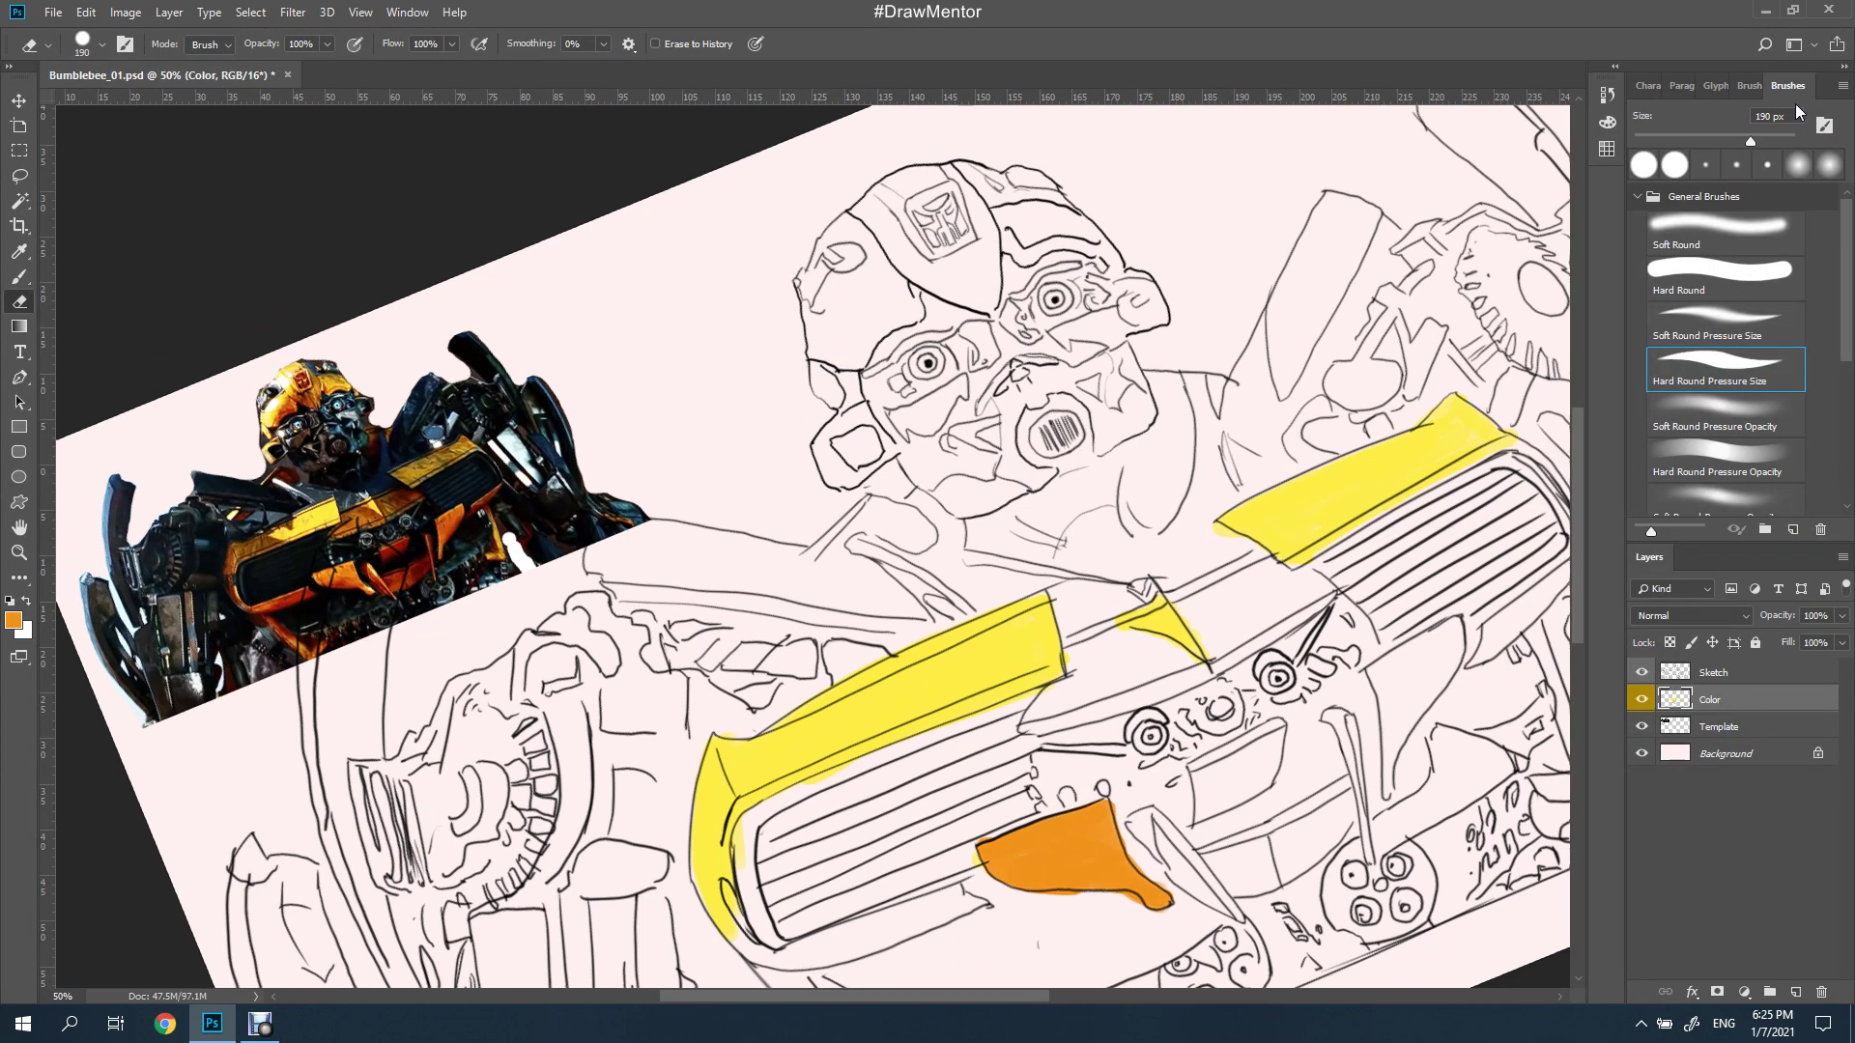
key(b)
mouse_move(1449, 628)
mouse_down()
mouse_move(1377, 715)
mouse_move(1389, 758)
mouse_up()
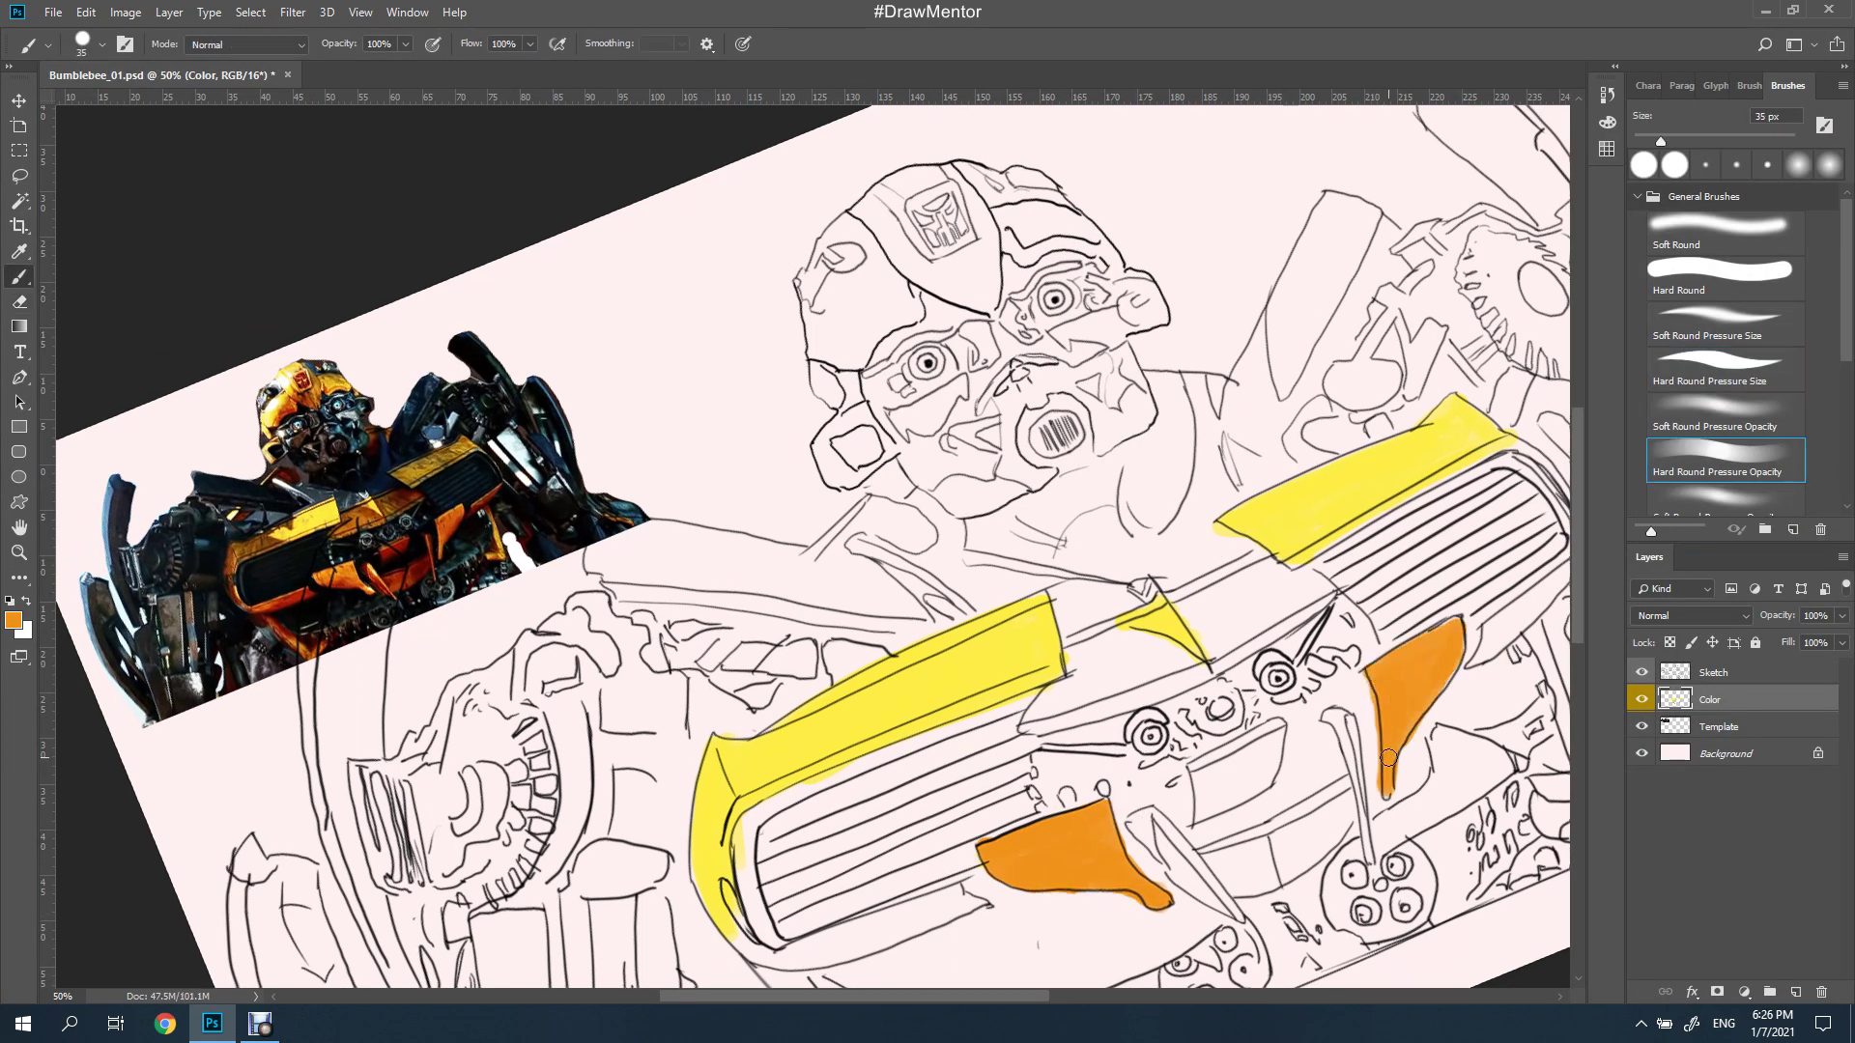
key(Tab)
mouse_move(734, 589)
mouse_down()
mouse_move(870, 667)
mouse_move(899, 647)
mouse_up()
key(ctrl+plus)
mouse_move(995, 705)
mouse_down()
mouse_move(1237, 628)
mouse_move(1053, 638)
mouse_move(1077, 676)
mouse_up()
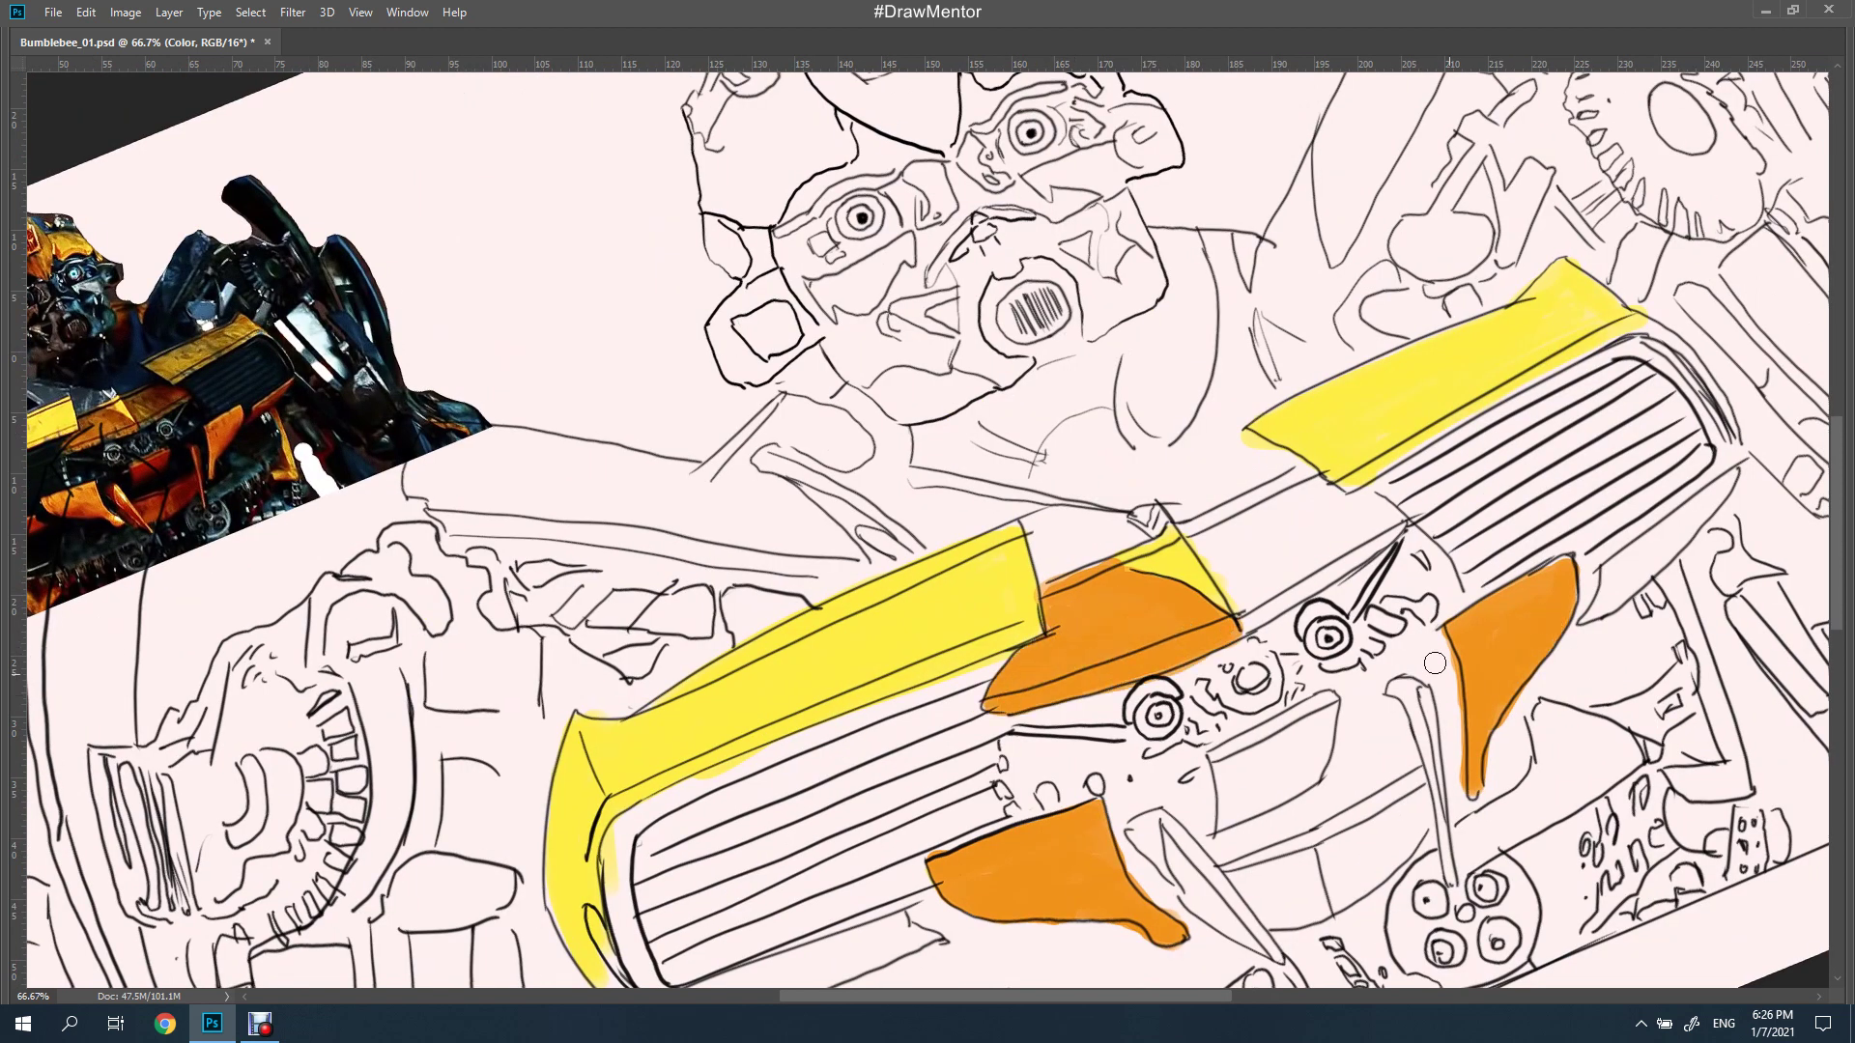
key(Tab)
Try red strokes across the chest, then undo them
drag(1324, 348, 1120, 425)
drag(1237, 368, 1014, 493)
drag(1112, 387, 879, 522)
drag(1391, 164, 1247, 348)
key(ctrl+z)
key(ctrl+z)
key(ctrl+z)
Move the Template reference photo toward the canvas centre
key(r)
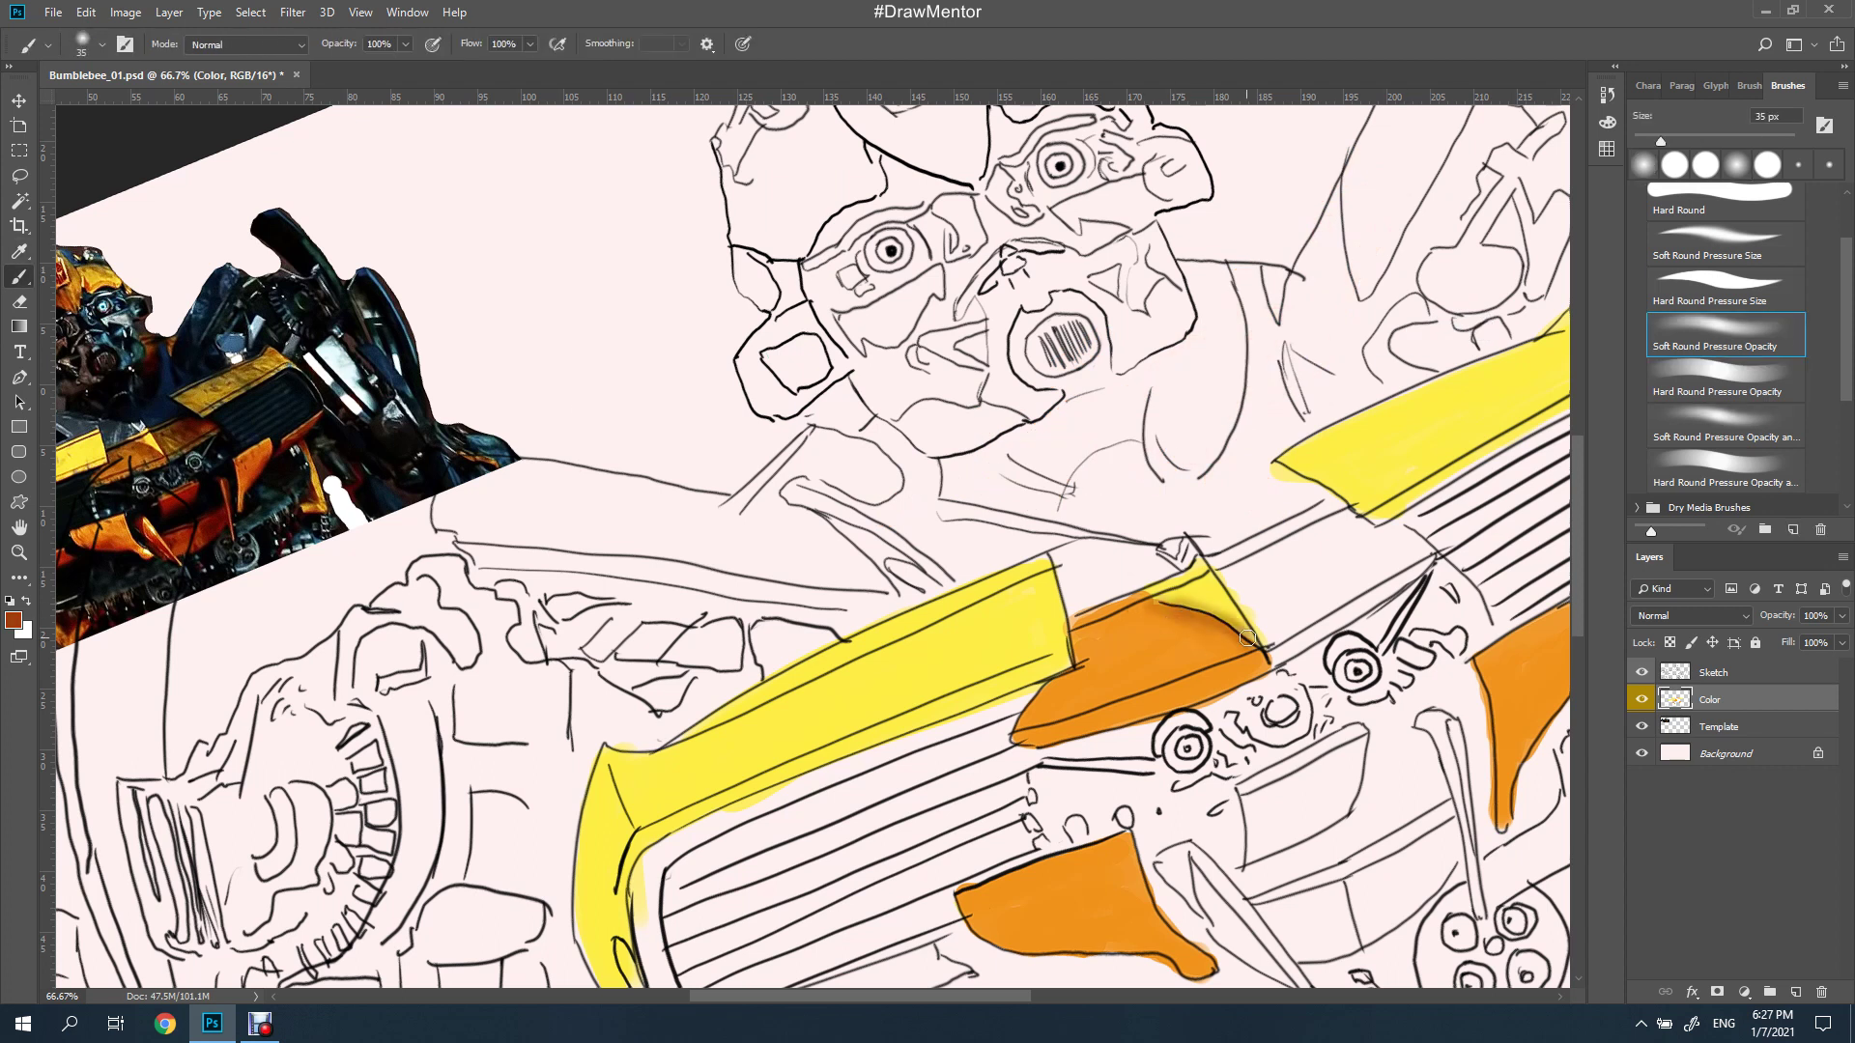
drag(1178, 623, 870, 483)
key(Tab)
drag(710, 579, 709, 645)
key(Tab)
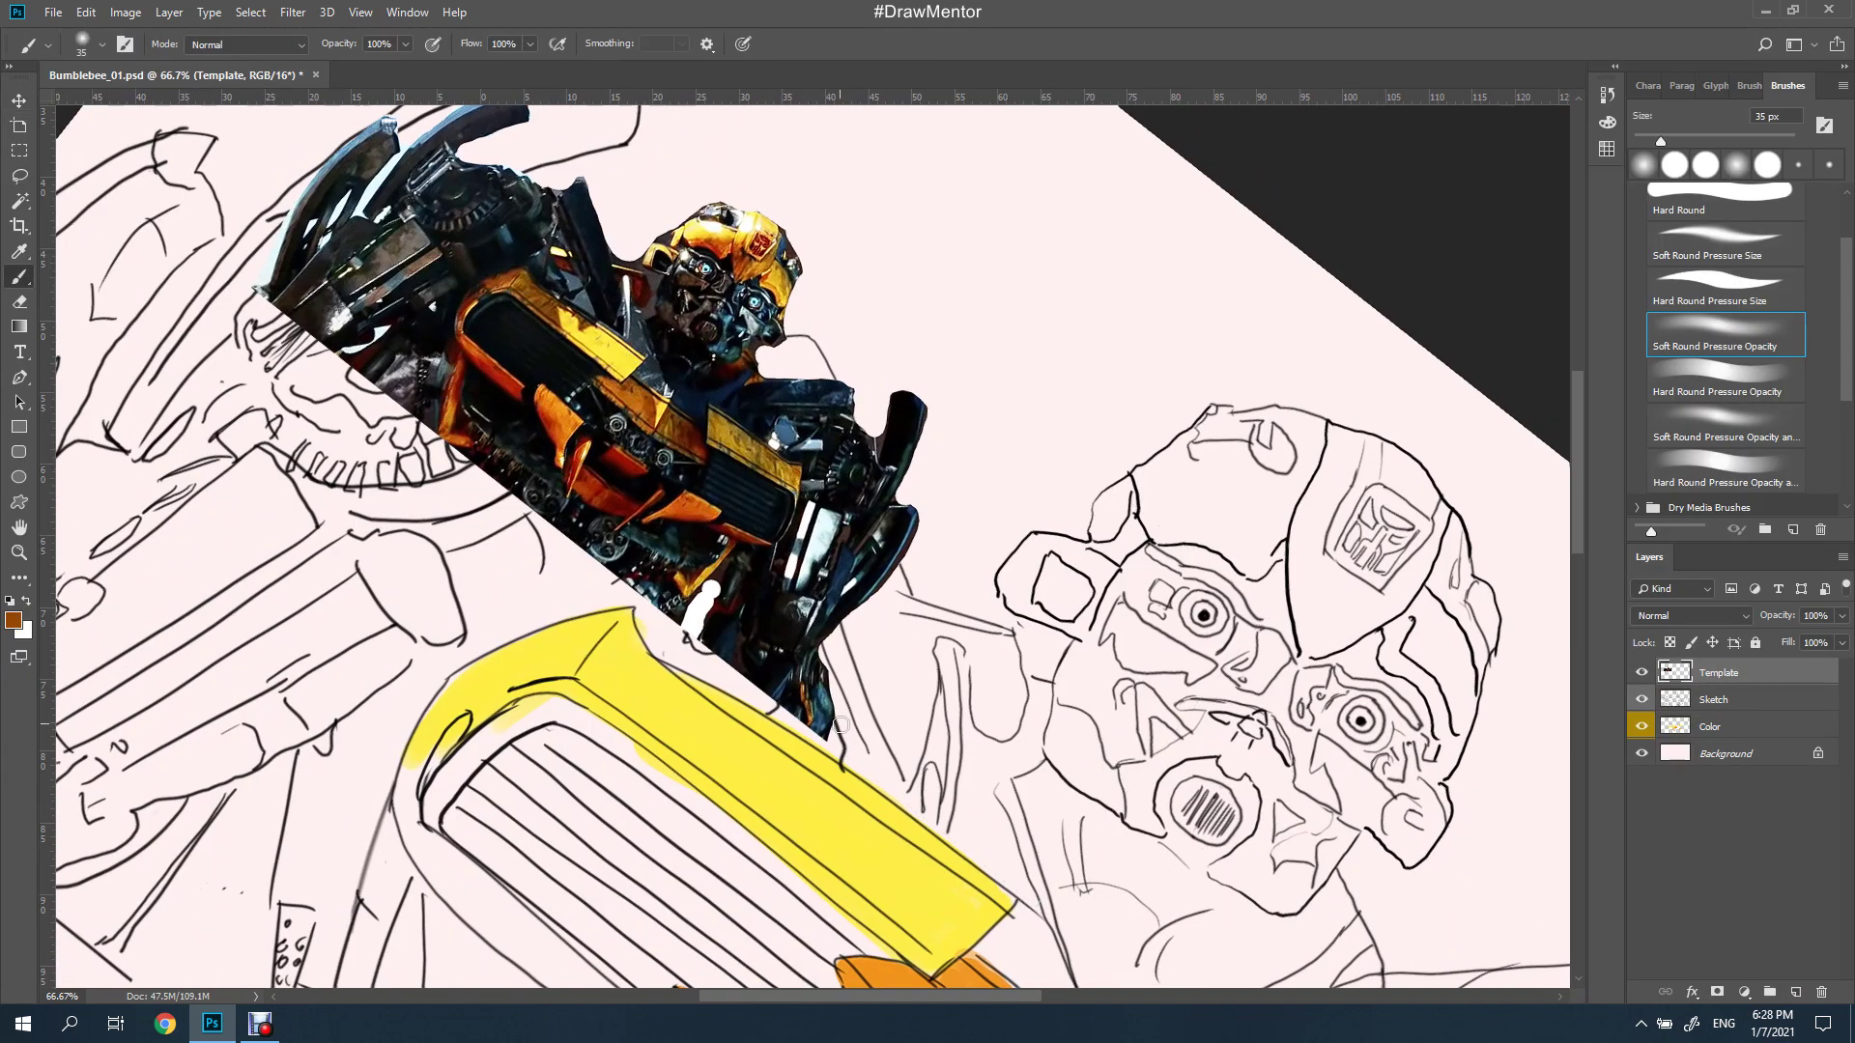
Add orange to the grille, then shade the upper-right yellow panel darker olive with a soft brush
click(1739, 725)
key(Tab)
mouse_move(927, 802)
mouse_down()
mouse_move(962, 926)
mouse_move(1063, 628)
mouse_move(1227, 580)
mouse_move(1083, 696)
mouse_move(1114, 578)
mouse_move(1073, 652)
mouse_move(1242, 580)
mouse_up()
right_click(1243, 500)
mouse_move(1140, 502)
mouse_down()
mouse_move(1449, 415)
mouse_move(1401, 444)
mouse_up()
mouse_move(1208, 561)
mouse_down()
mouse_move(1267, 539)
mouse_move(1121, 507)
mouse_up()
drag(1275, 463, 1497, 416)
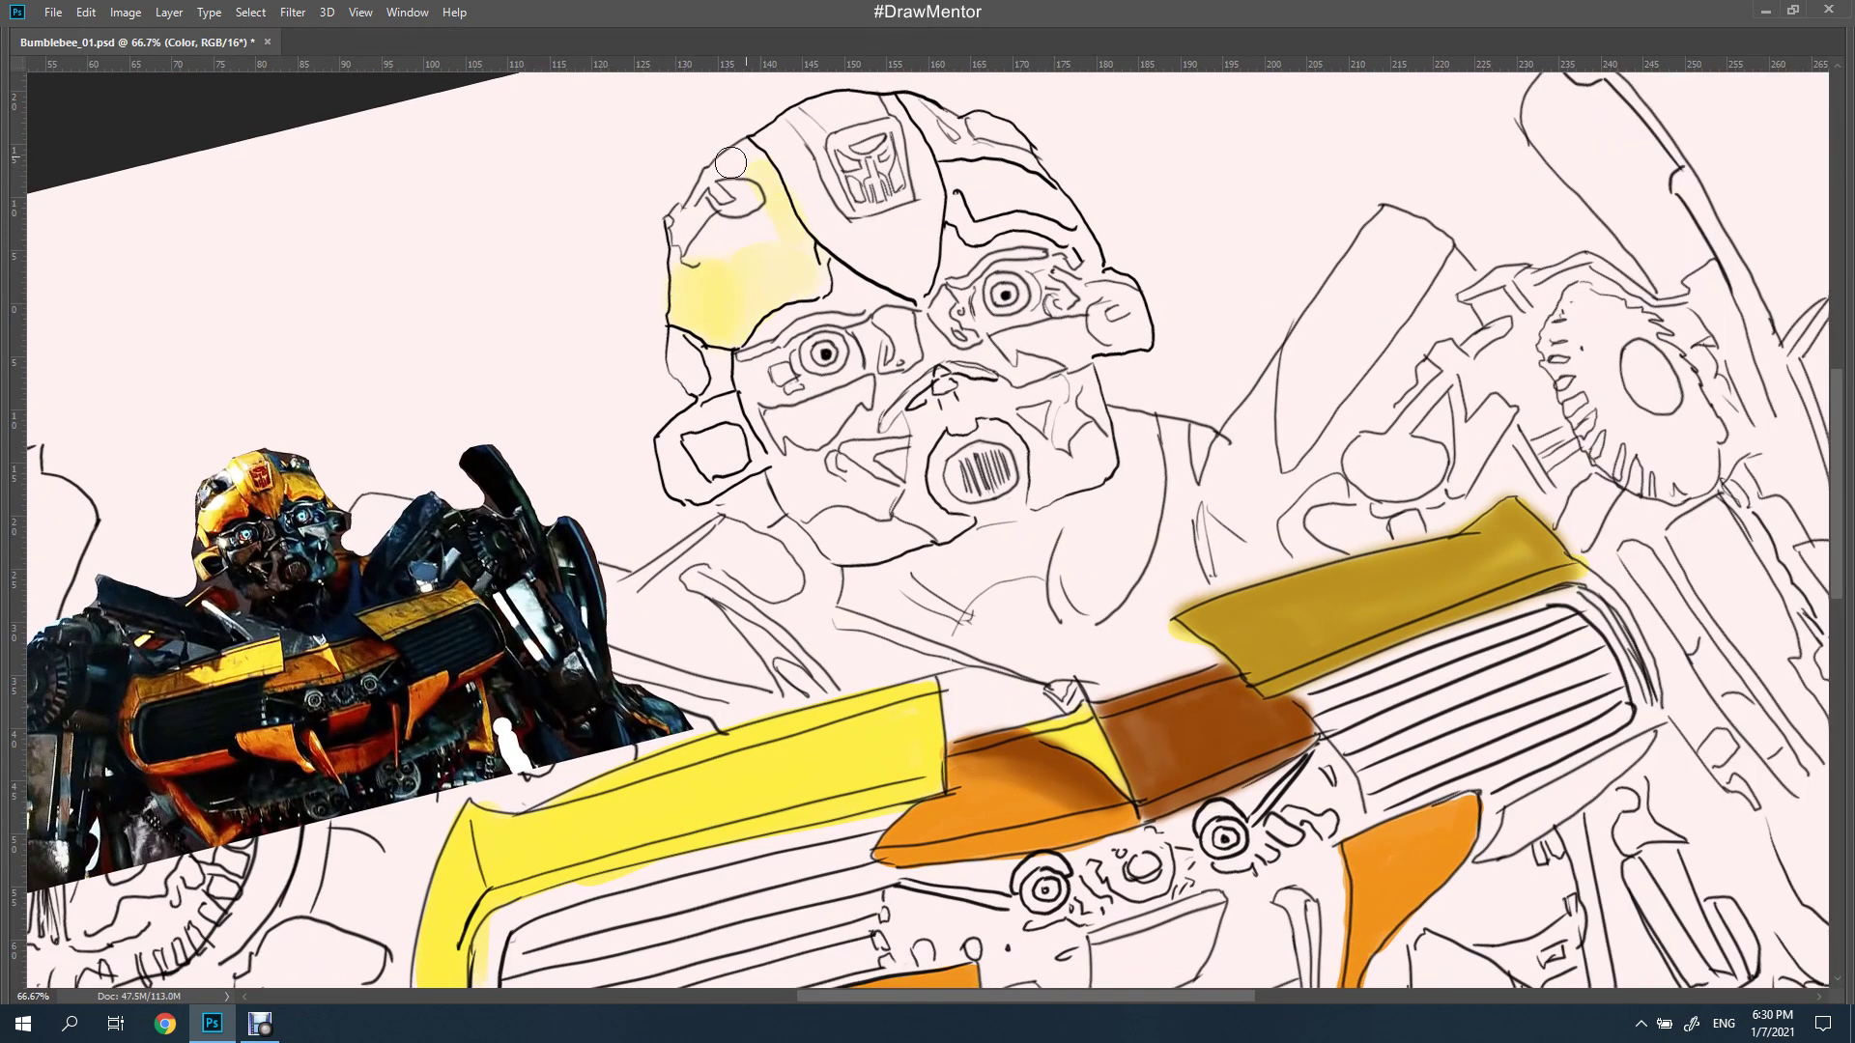
Fill the helmet top, crest surround and left ear piece with yellow, highlighting the gold bar
mouse_move(780, 246)
mouse_down()
mouse_move(840, 164)
mouse_move(918, 271)
mouse_up()
mouse_move(947, 174)
mouse_down()
mouse_move(1063, 222)
mouse_move(1132, 281)
mouse_up()
drag(736, 418, 716, 406)
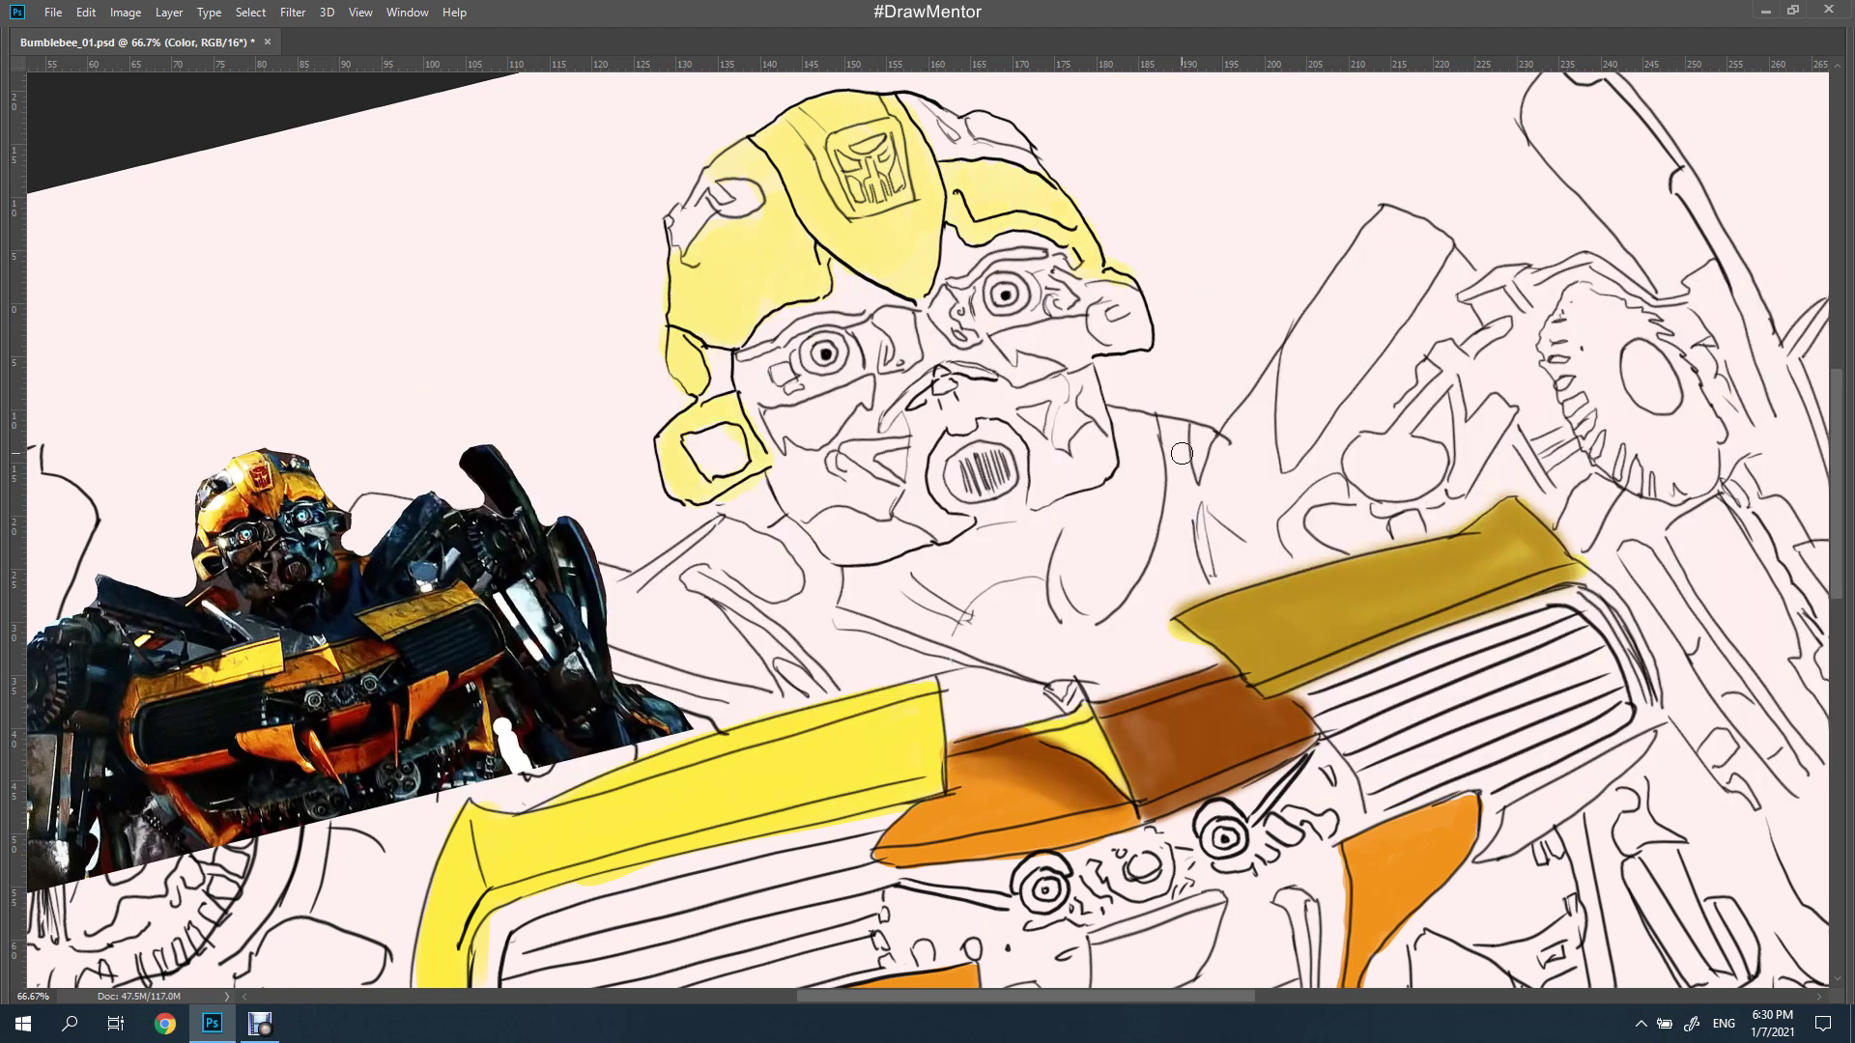
mouse_move(1226, 612)
mouse_down()
mouse_move(1450, 556)
mouse_move(1498, 521)
mouse_up()
drag(1343, 589, 1546, 507)
drag(483, 364, 461, 633)
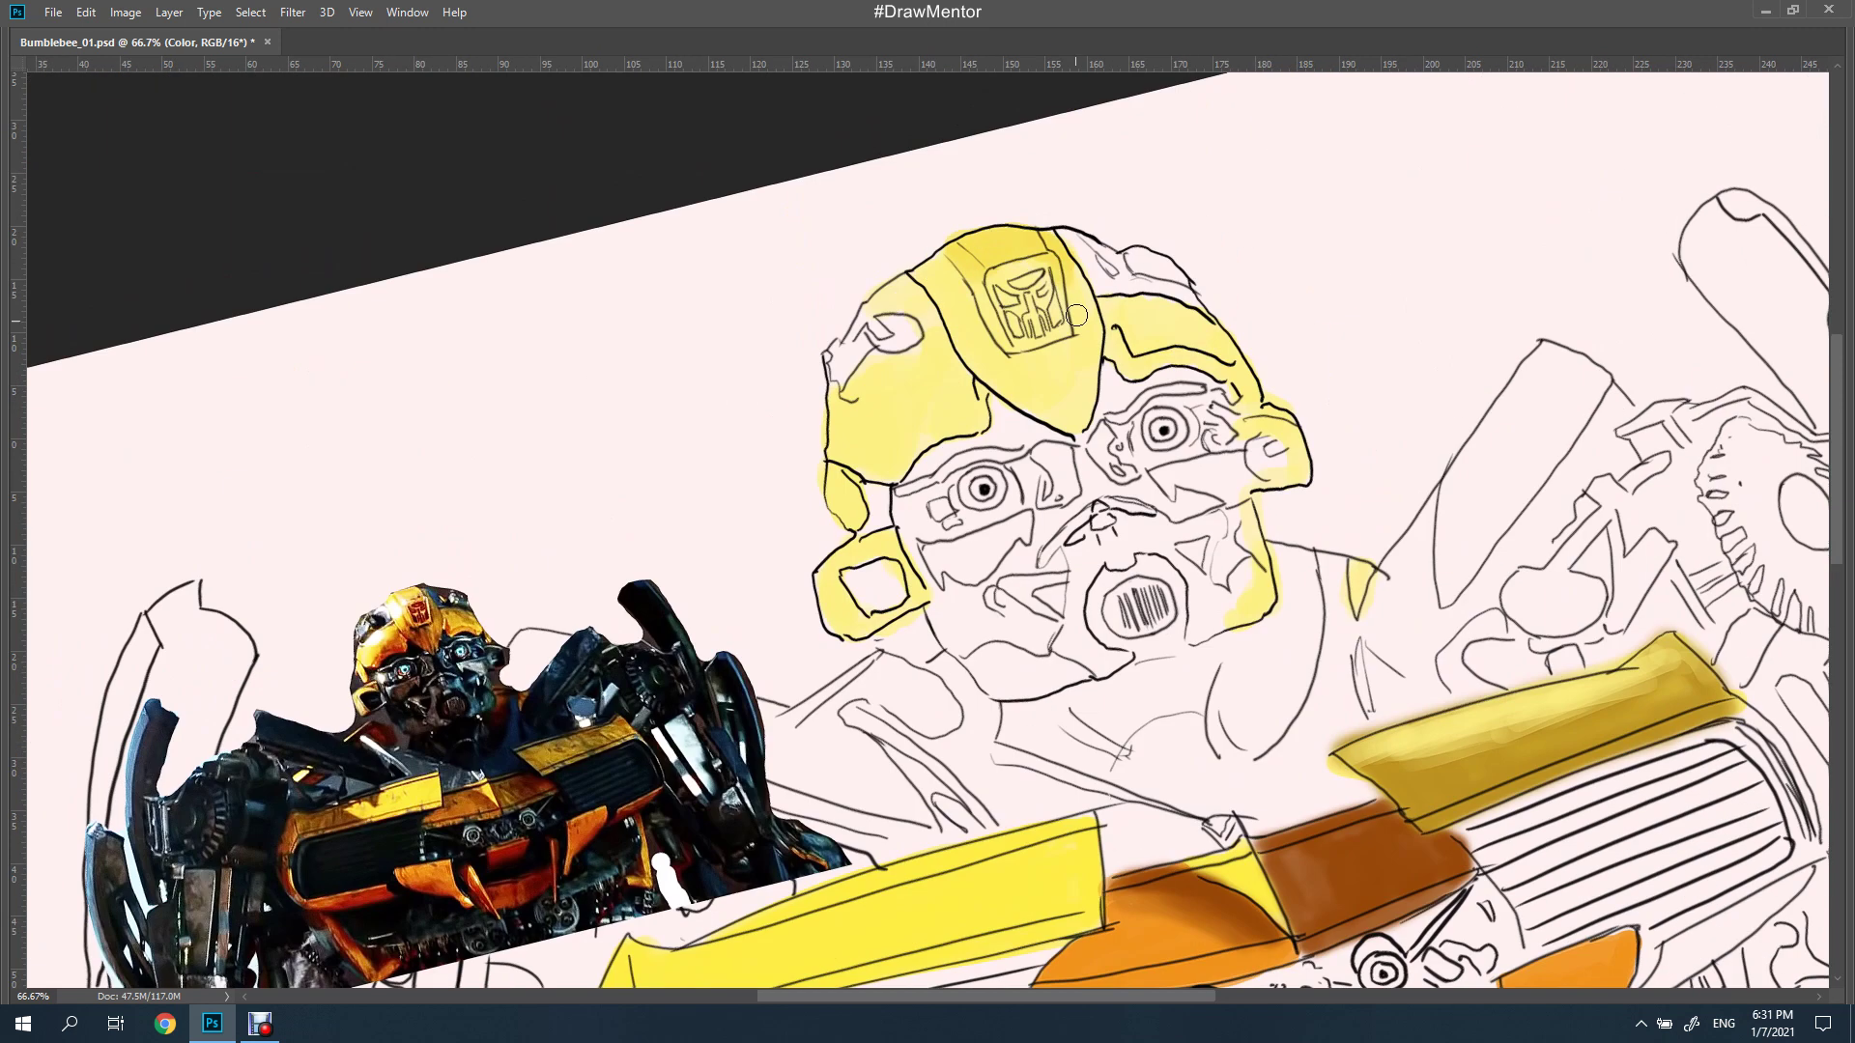
Paint and blend brown shading on the helmet crest
mouse_move(980, 358)
mouse_down()
mouse_move(1073, 425)
mouse_move(913, 437)
mouse_move(976, 362)
mouse_up()
mouse_move(1111, 290)
mouse_down()
mouse_move(1083, 425)
mouse_move(946, 354)
mouse_up()
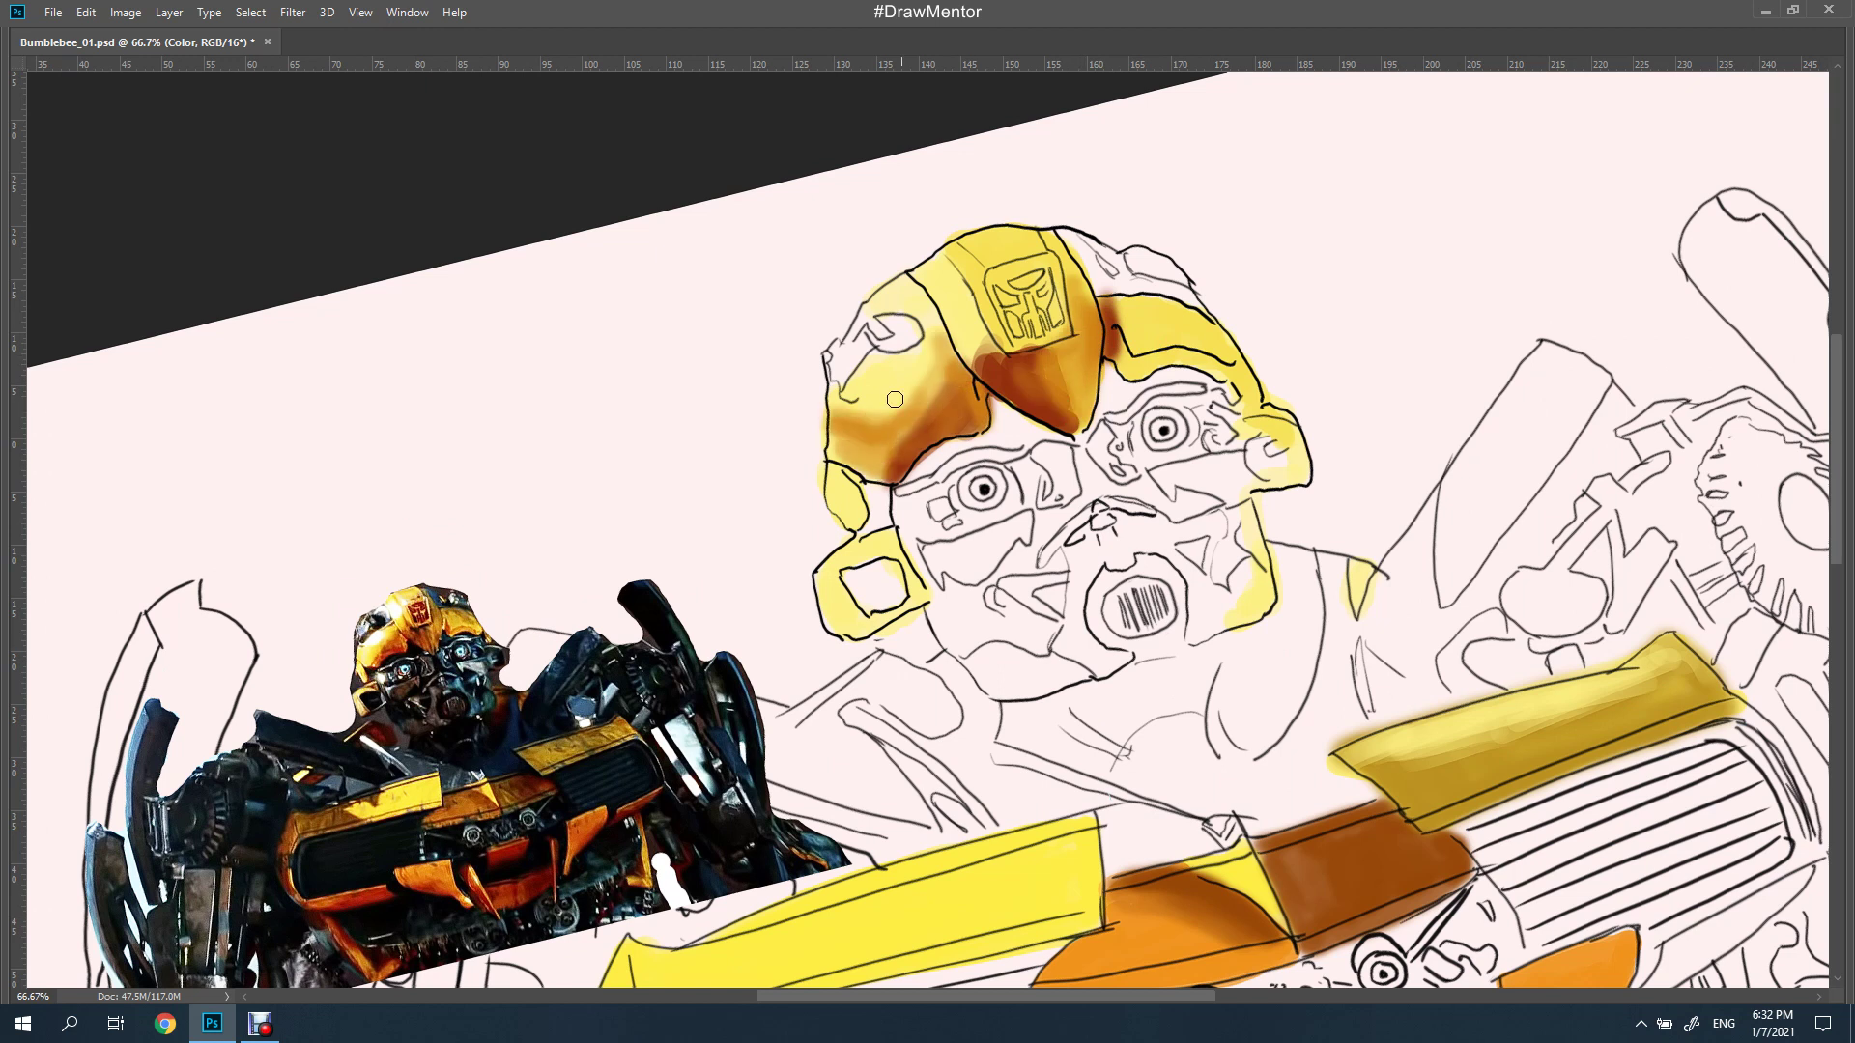
key(Tab)
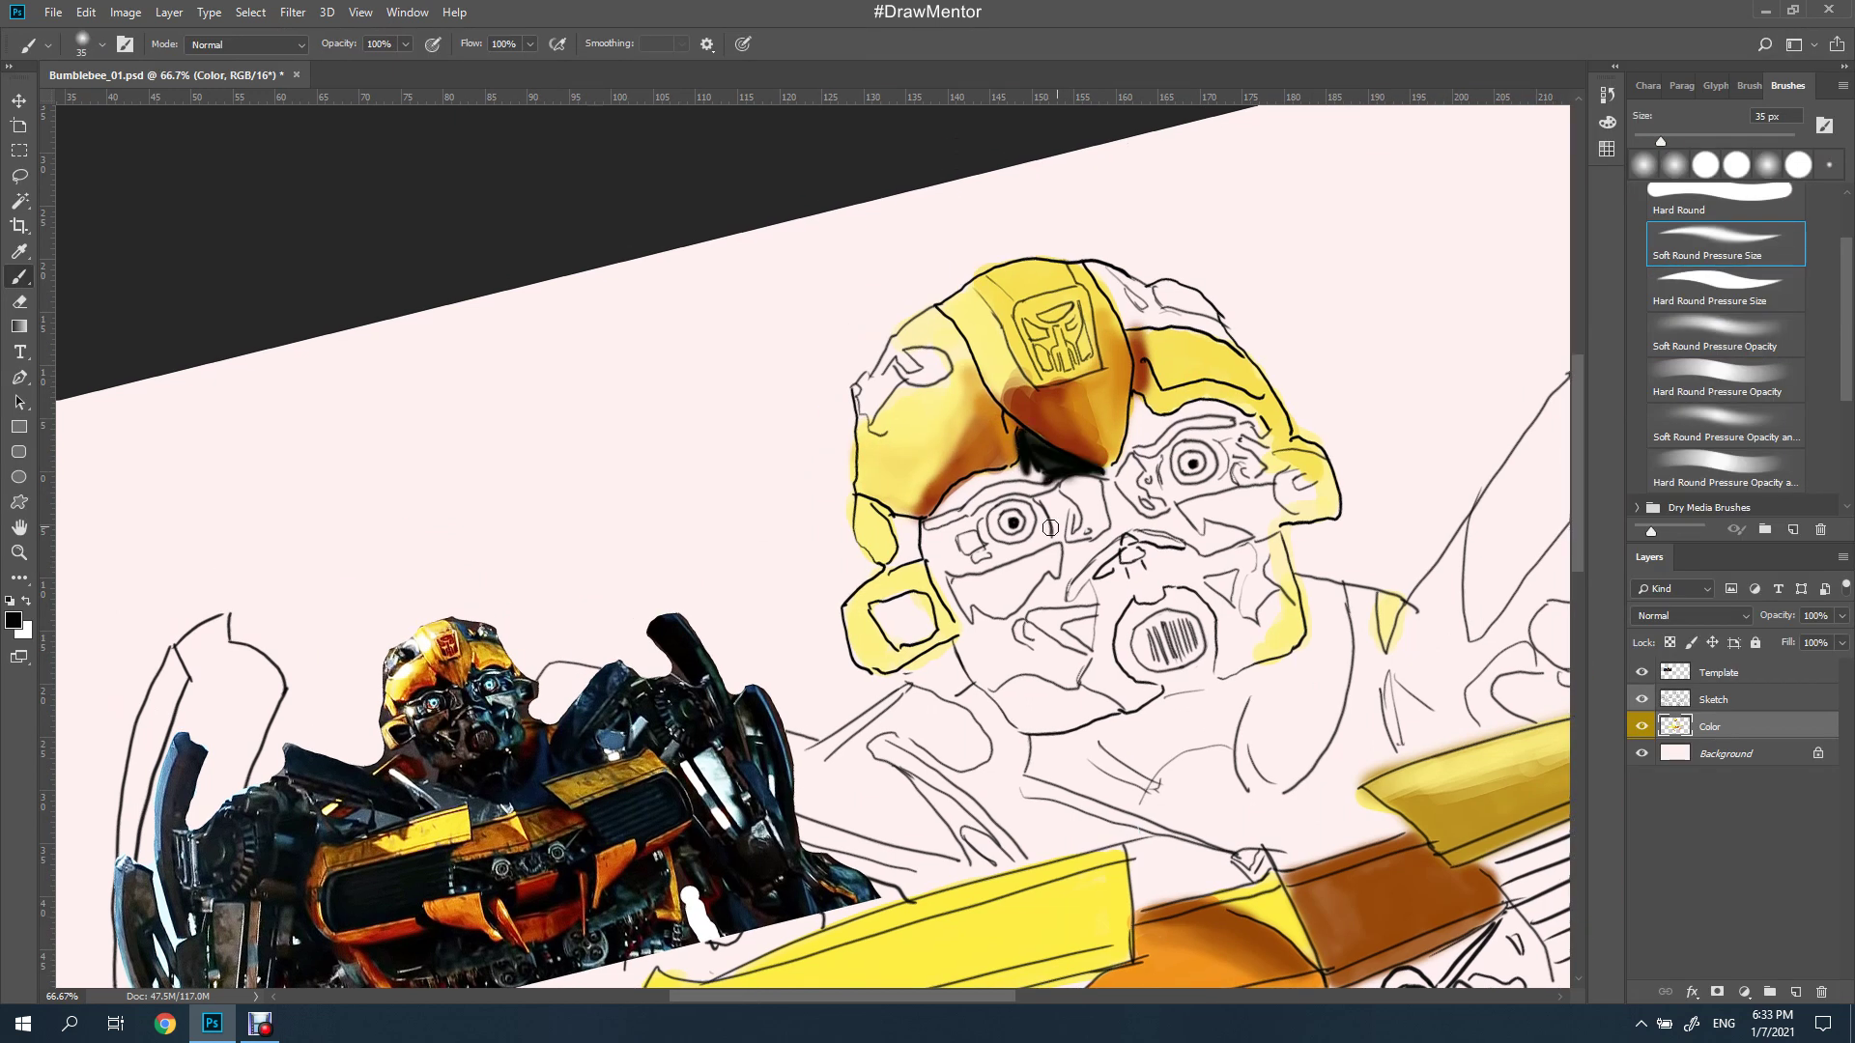
Paint a black shadow under the helmet brim and fill the left cheek square
key(Tab)
mouse_move(869, 519)
mouse_down()
mouse_move(913, 589)
mouse_move(792, 527)
mouse_move(967, 551)
mouse_up()
mouse_move(1193, 512)
mouse_down()
mouse_move(1153, 593)
mouse_move(1203, 513)
mouse_move(1372, 609)
mouse_up()
drag(957, 575, 907, 586)
key(Tab)
mouse_move(865, 735)
mouse_down()
mouse_move(927, 739)
mouse_move(900, 763)
mouse_up()
With a smaller brush, paint black eyelids, thick brows and the area between the eyes
key(bracketleft)
drag(985, 629, 1116, 495)
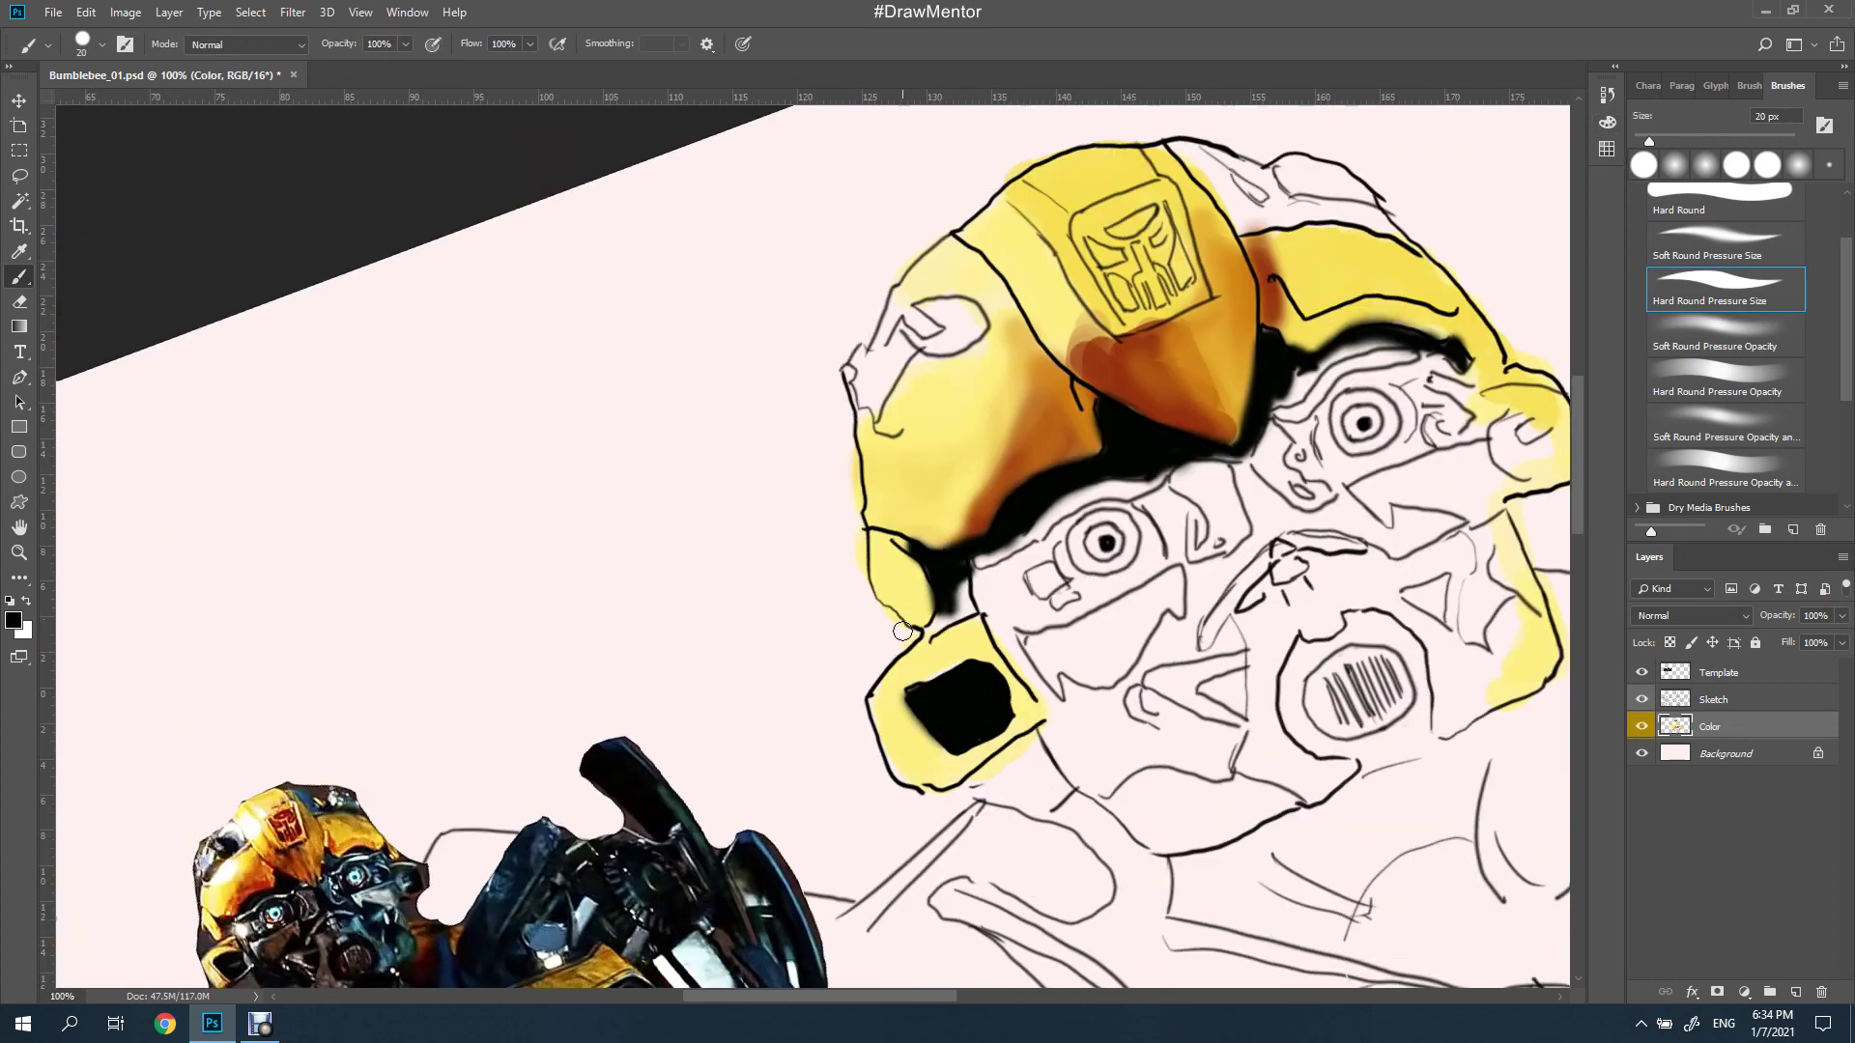
mouse_move(1000, 565)
mouse_down()
mouse_move(1128, 505)
mouse_move(1145, 560)
mouse_up()
mouse_move(1155, 493)
mouse_down()
mouse_move(1206, 541)
mouse_move(1184, 560)
mouse_up()
mouse_move(1242, 449)
mouse_down()
mouse_move(1256, 526)
mouse_move(1275, 497)
mouse_move(1271, 531)
mouse_up()
drag(1150, 483, 1266, 493)
drag(1290, 398, 1357, 350)
drag(1285, 522, 1196, 621)
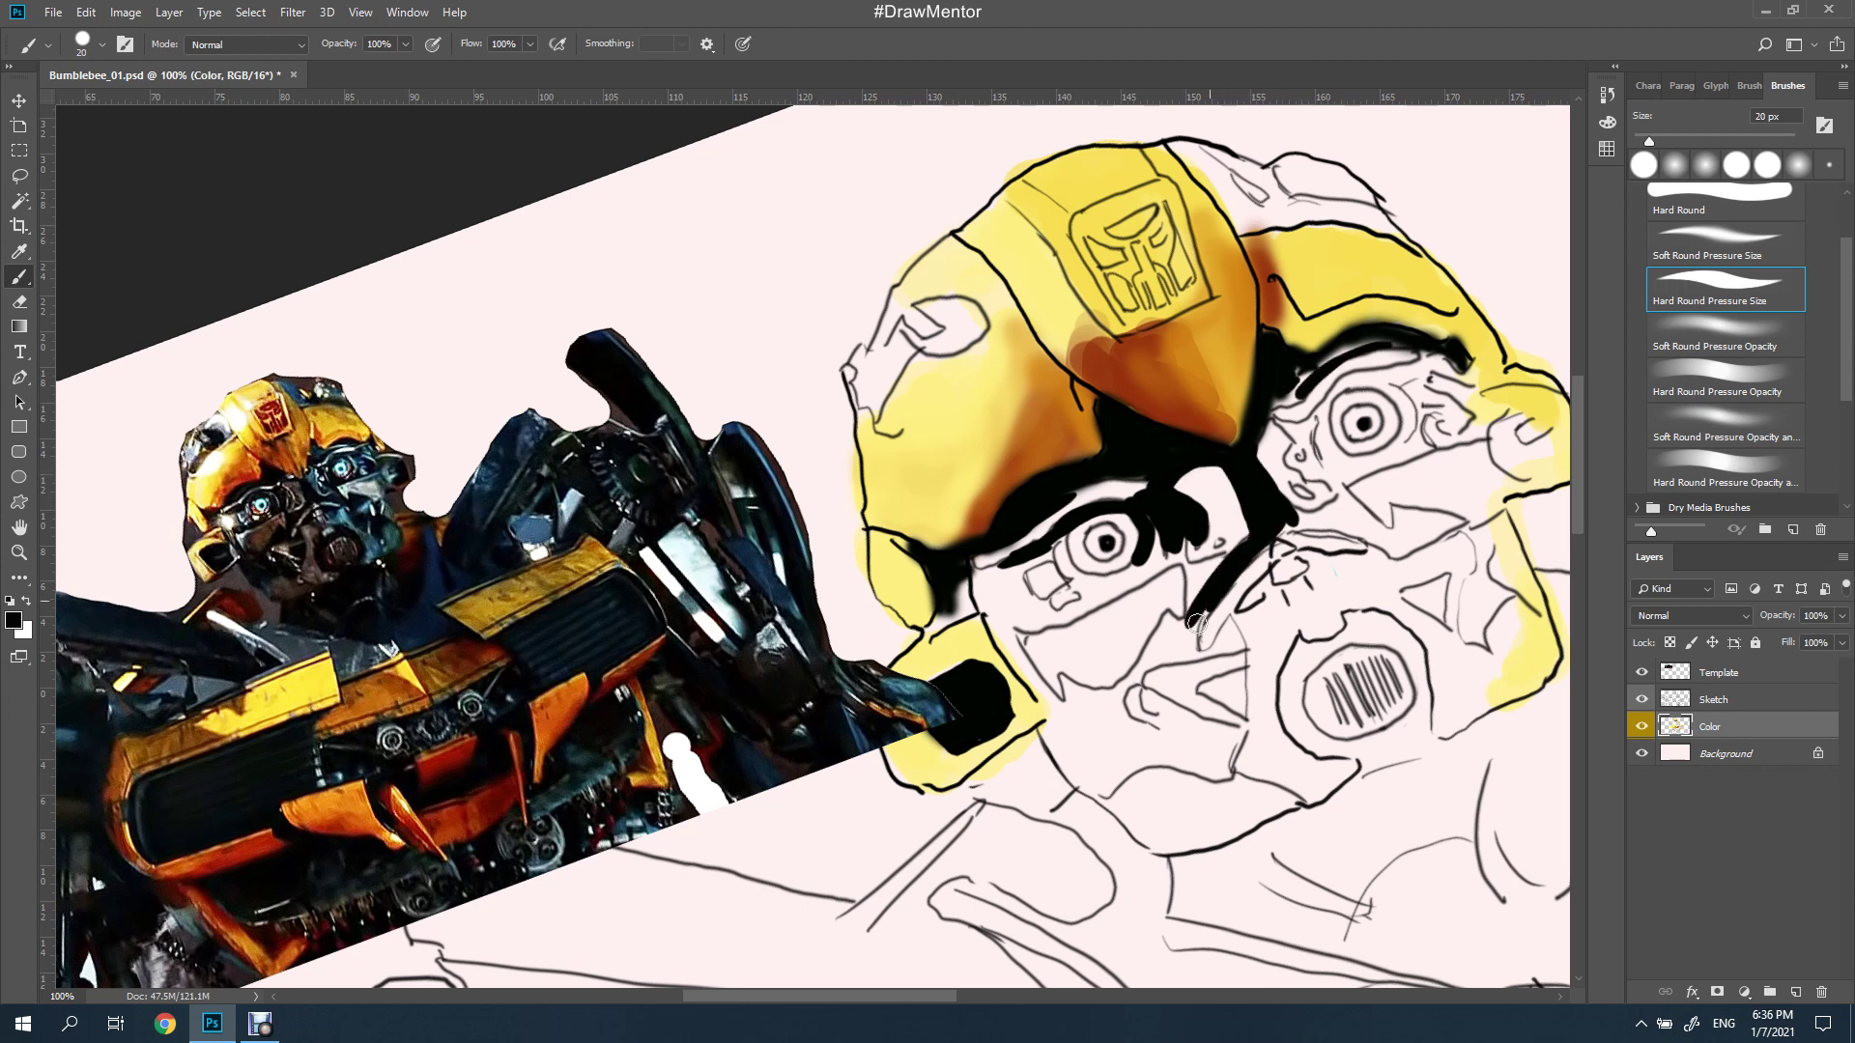
mouse_move(1020, 628)
mouse_down()
mouse_move(1179, 561)
mouse_move(1199, 619)
mouse_move(1097, 719)
mouse_move(1261, 616)
mouse_up()
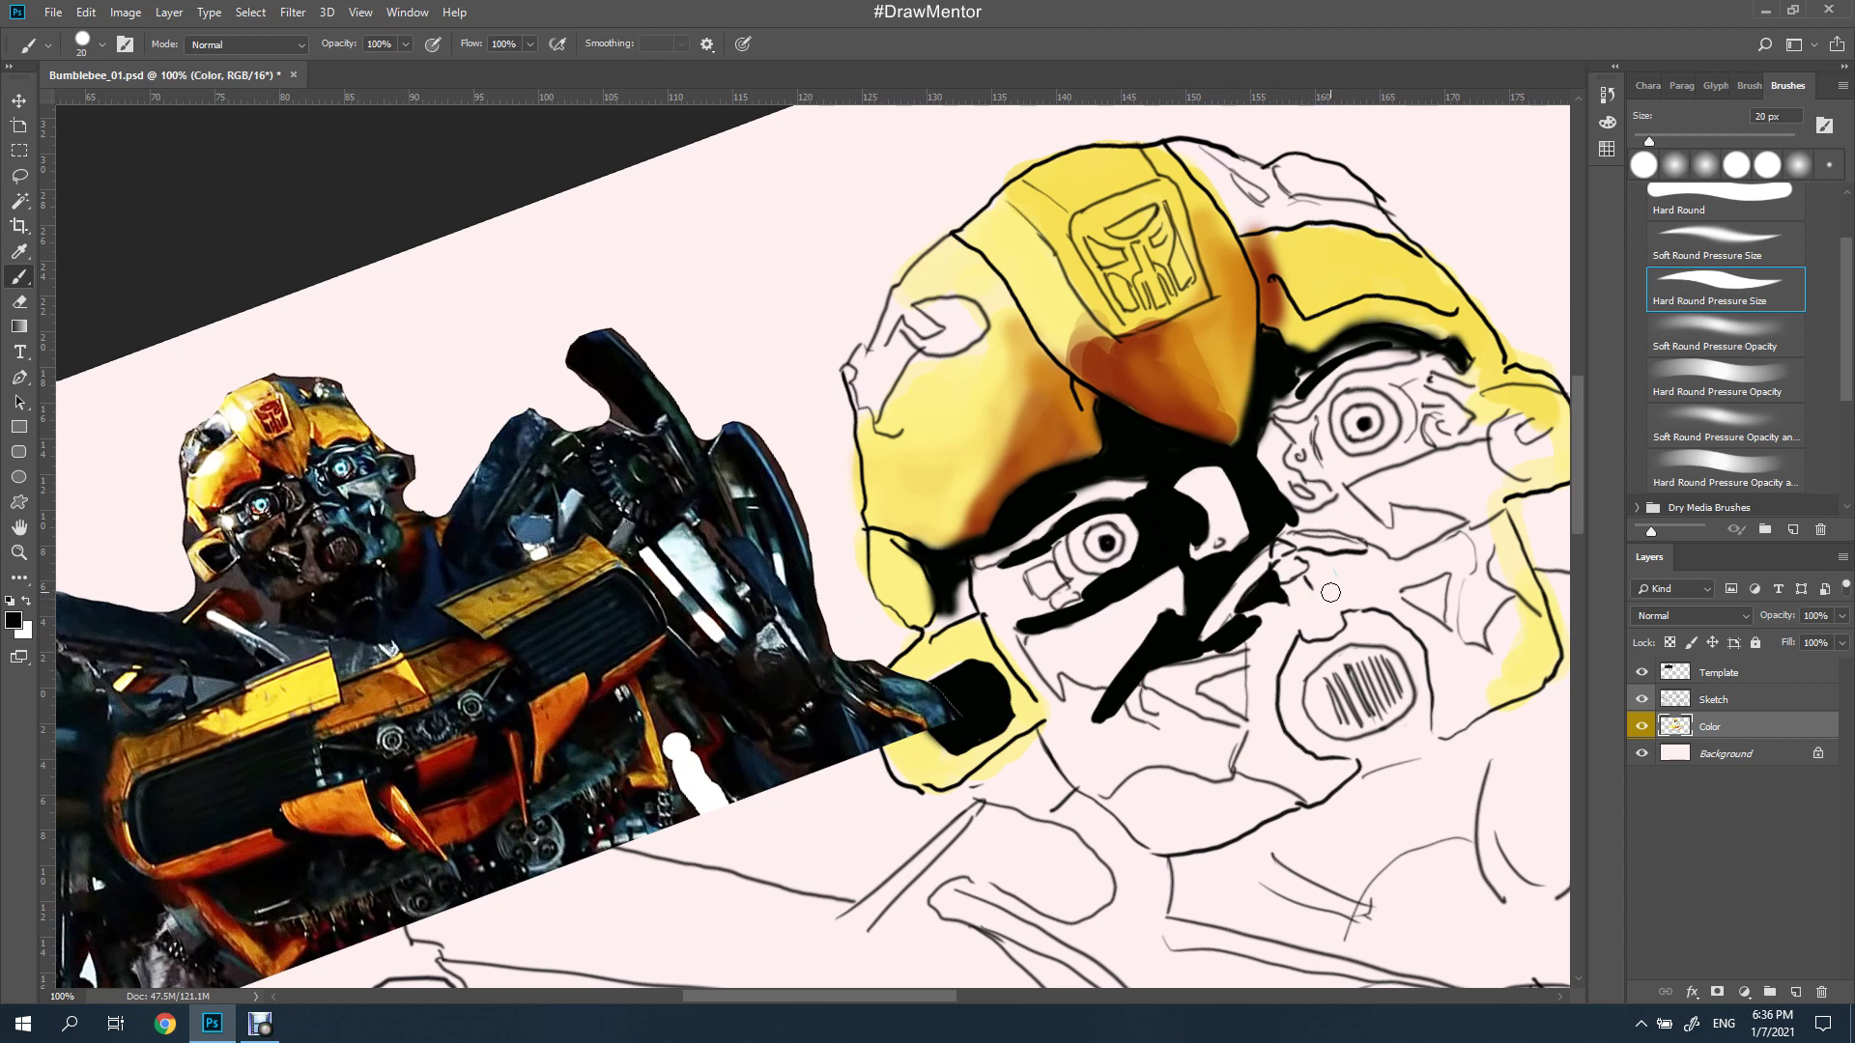
Add black below the nose, outline the jaw and ring the mouth
drag(1221, 692, 1194, 681)
mouse_move(1005, 617)
mouse_down()
mouse_move(1051, 710)
mouse_move(1116, 771)
mouse_move(1106, 787)
mouse_up()
mouse_move(933, 749)
mouse_down()
mouse_move(870, 821)
mouse_move(906, 778)
mouse_up()
mouse_move(1111, 768)
mouse_down()
mouse_move(1073, 860)
mouse_move(1154, 740)
mouse_move(1198, 817)
mouse_move(1109, 834)
mouse_move(1188, 850)
mouse_move(1314, 729)
mouse_up()
key(Tab)
Paint black jaw strokes, the right cheek triangle, the zigzag below the eye and the right ear ring
drag(1044, 868, 851, 923)
click(1183, 708)
mouse_move(1215, 731)
mouse_down()
mouse_move(1266, 707)
mouse_move(1256, 759)
mouse_up()
drag(1150, 578, 1251, 648)
mouse_move(1336, 566)
mouse_down()
mouse_move(1386, 597)
mouse_move(1319, 619)
mouse_up()
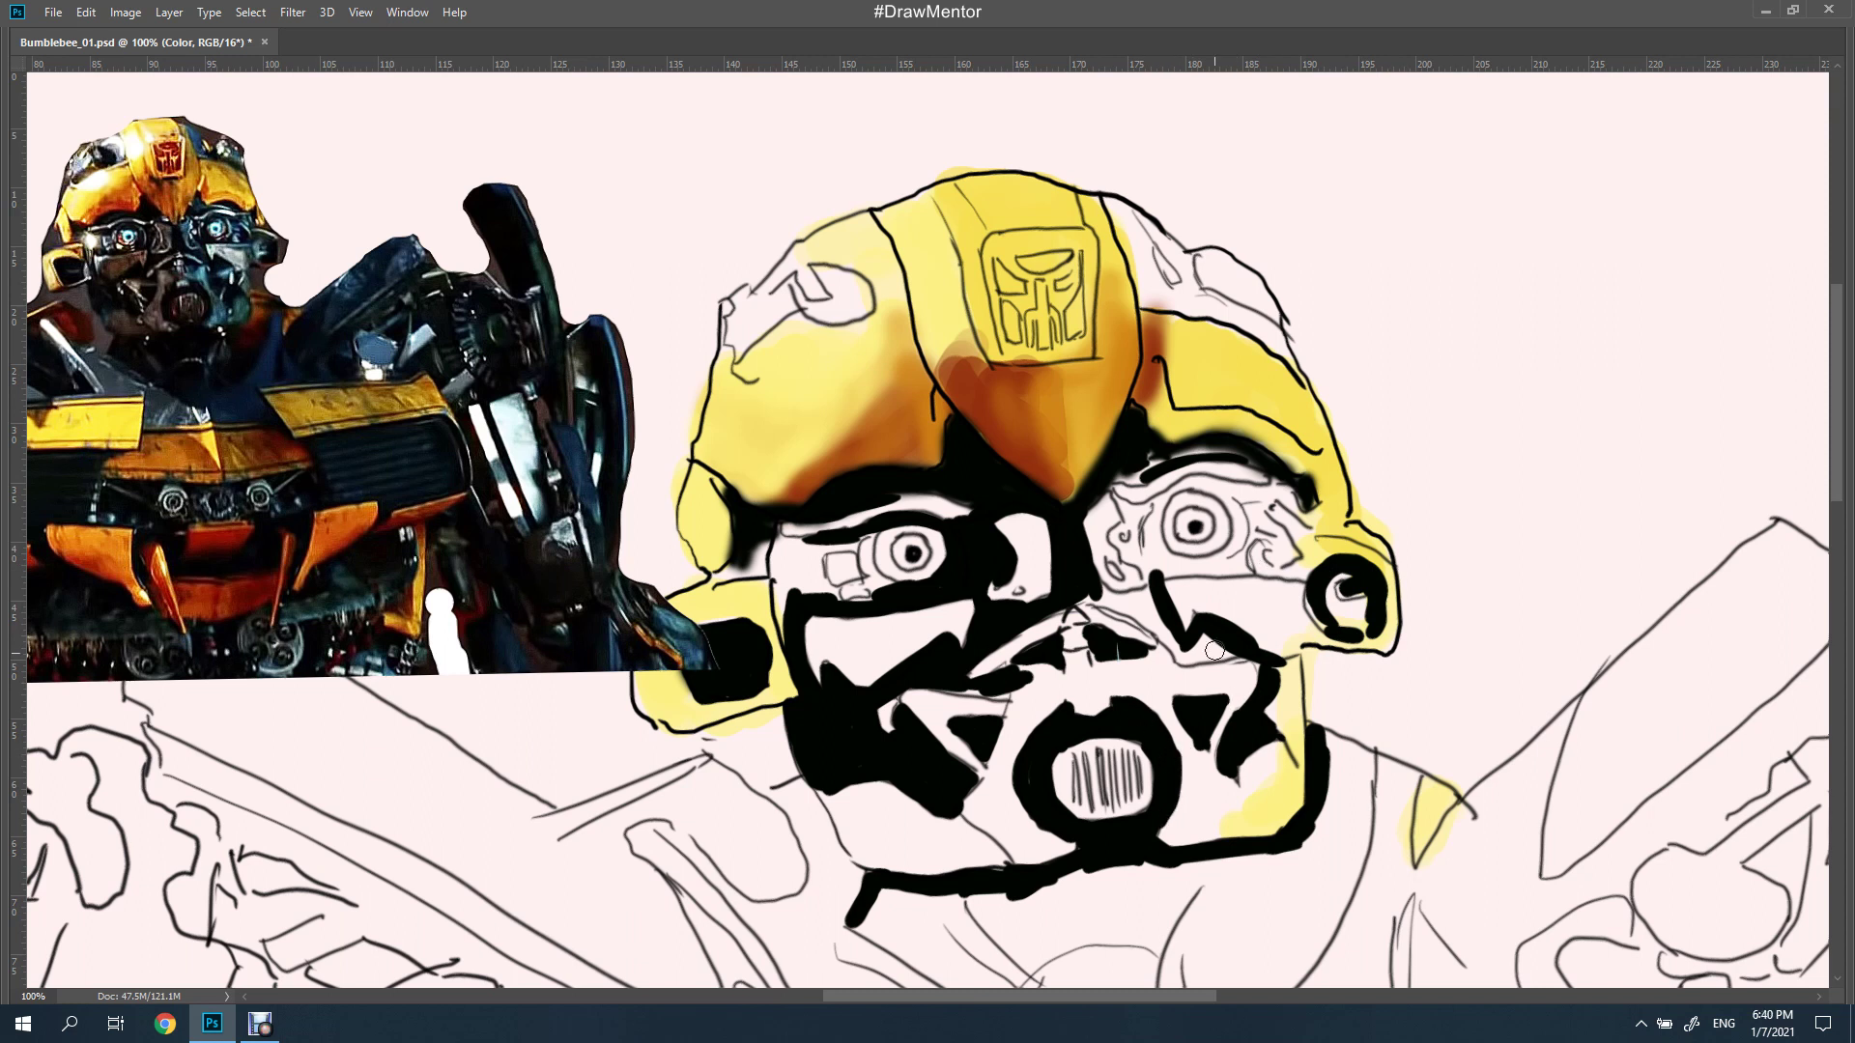
drag(1215, 650, 1170, 632)
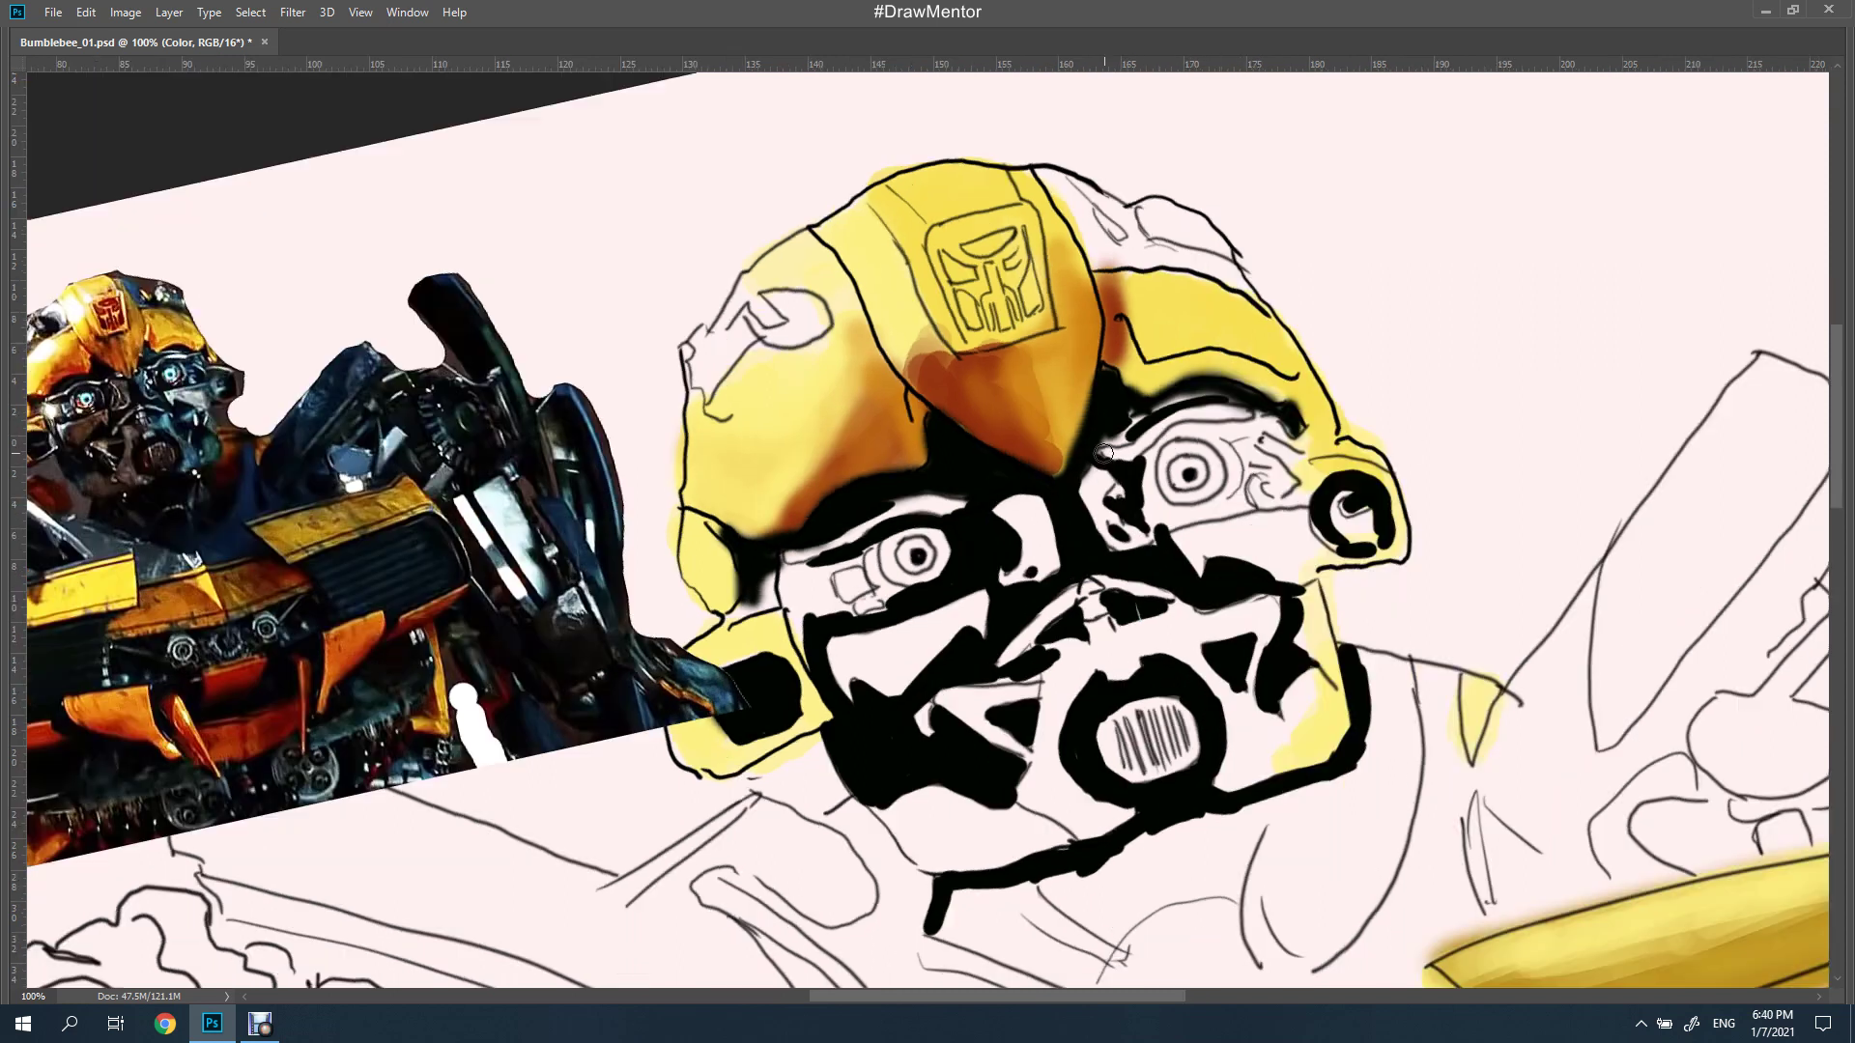
Extend the outline under the right eye, thicken its brow, and darken helmet edges
drag(1148, 558, 1140, 464)
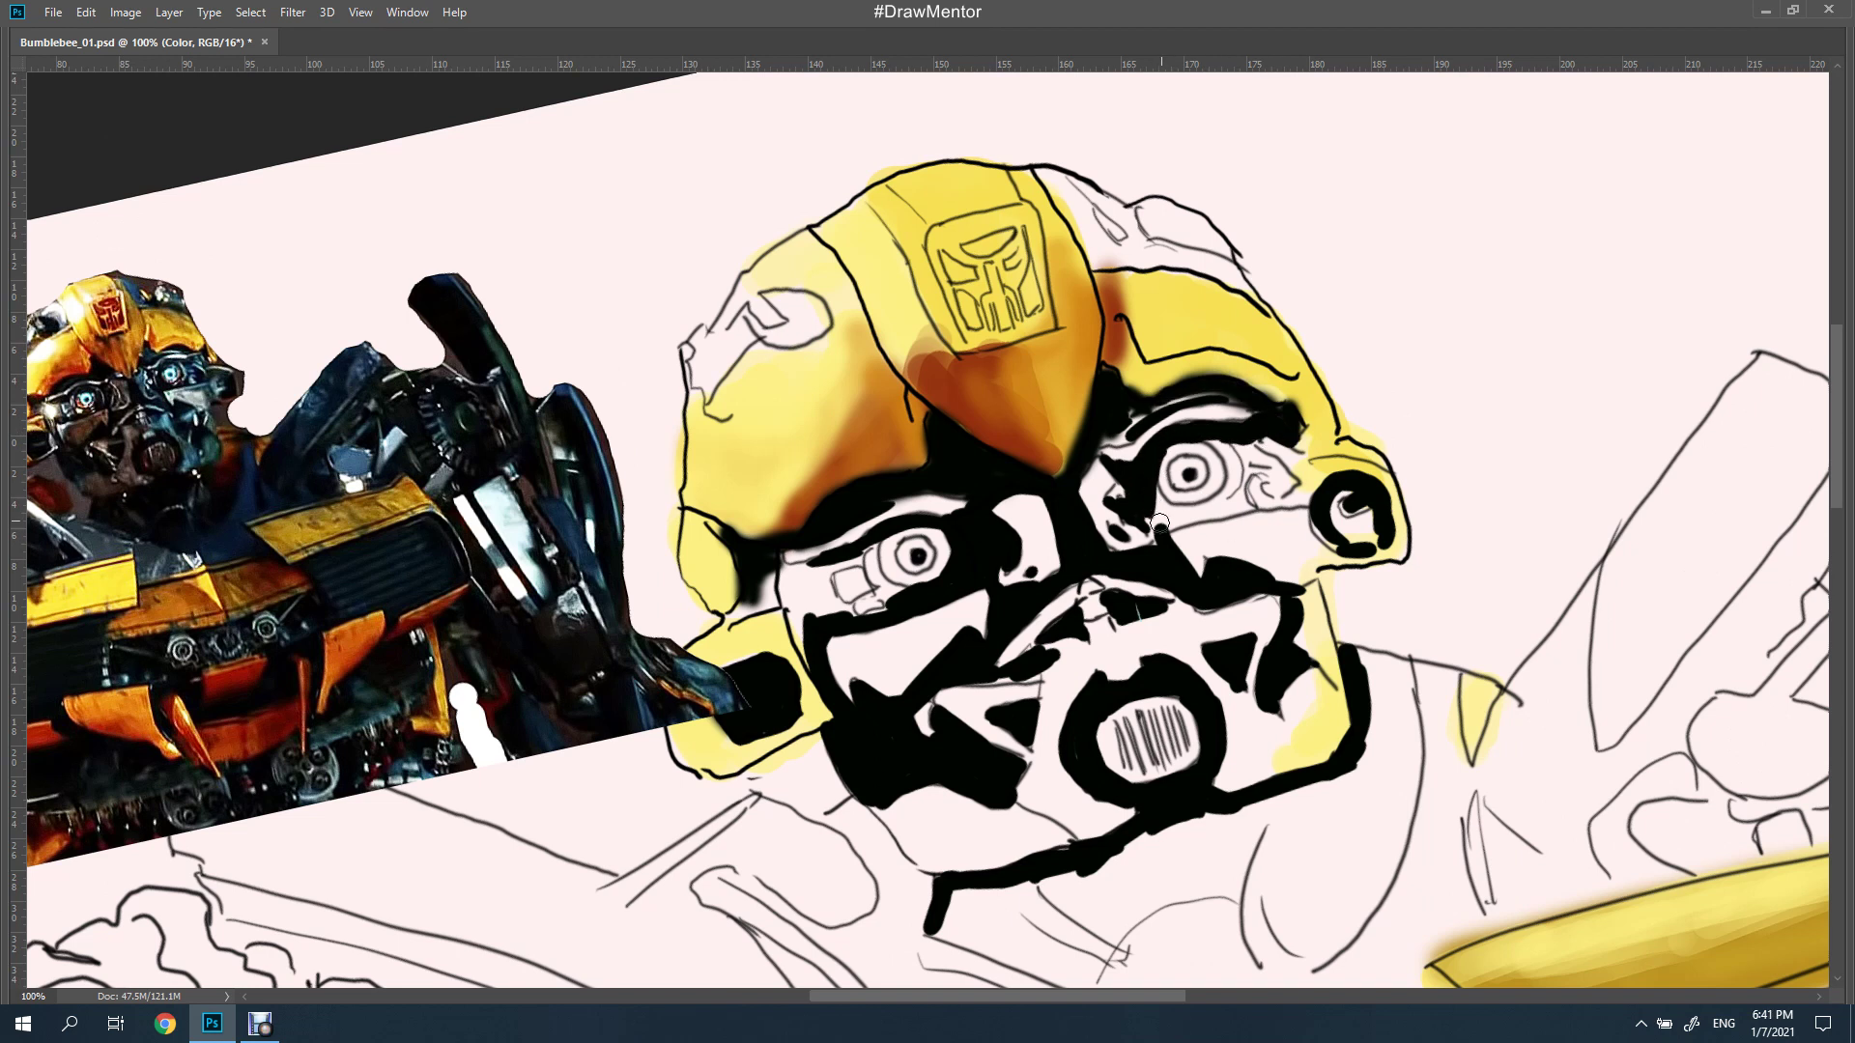
drag(1162, 508, 1233, 502)
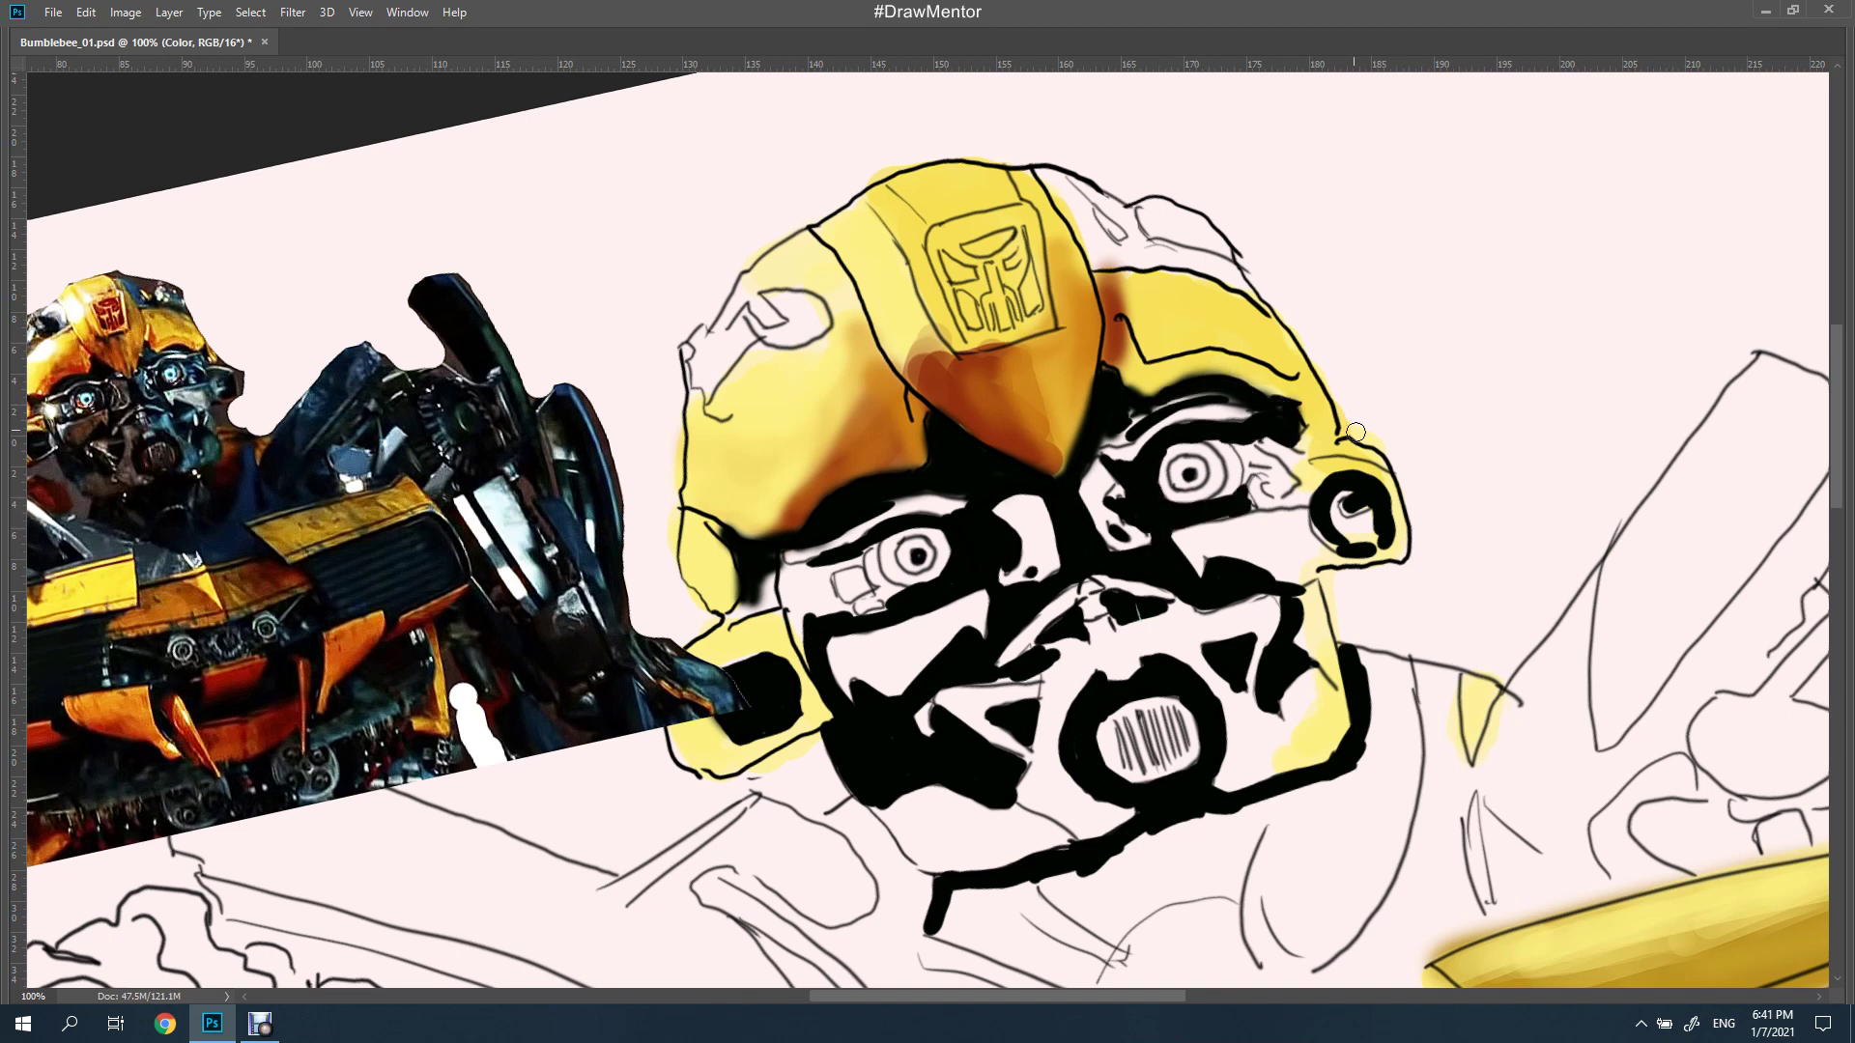
mouse_move(1318, 423)
mouse_down()
mouse_move(1318, 455)
mouse_move(1249, 426)
mouse_up()
scroll(824, 518, left, 1)
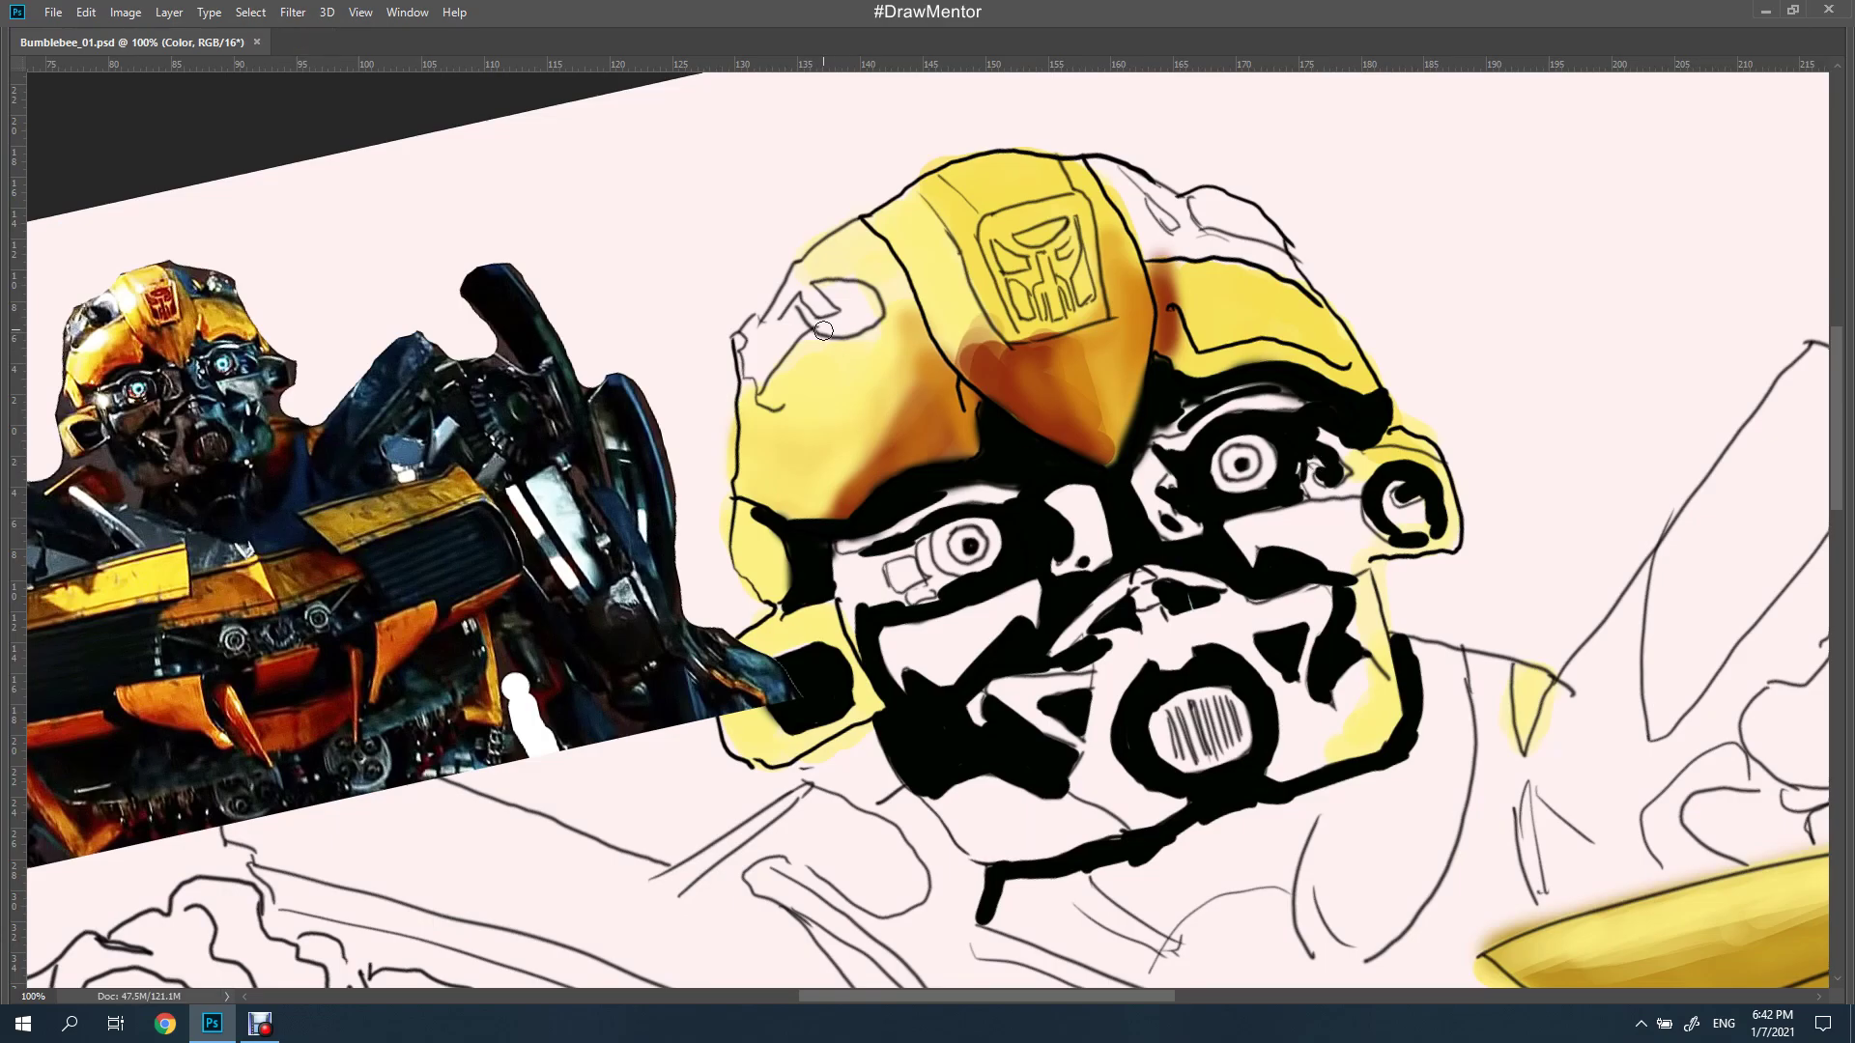
drag(875, 298, 800, 314)
drag(1213, 251, 1298, 275)
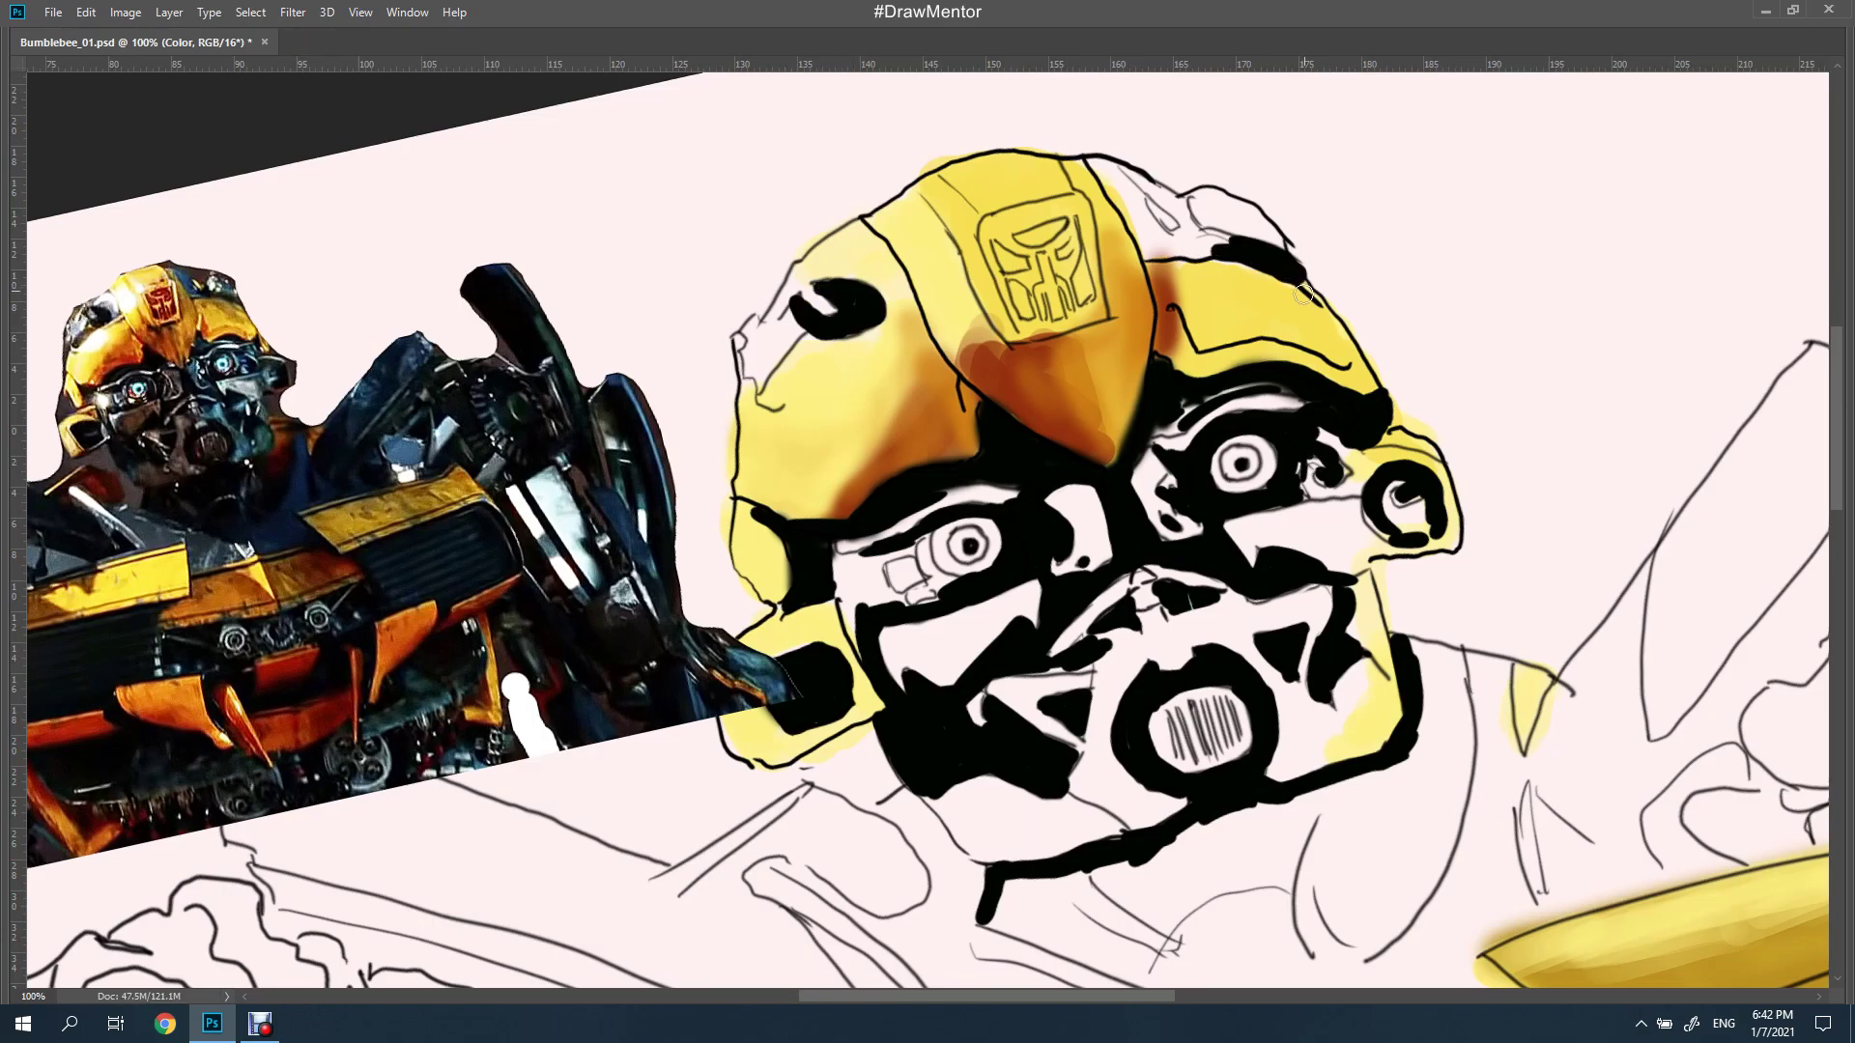
Switch brushes and fill the lower mouth, right jaw and chin black
right_click(1128, 632)
double_click(1107, 678)
drag(1016, 719, 966, 802)
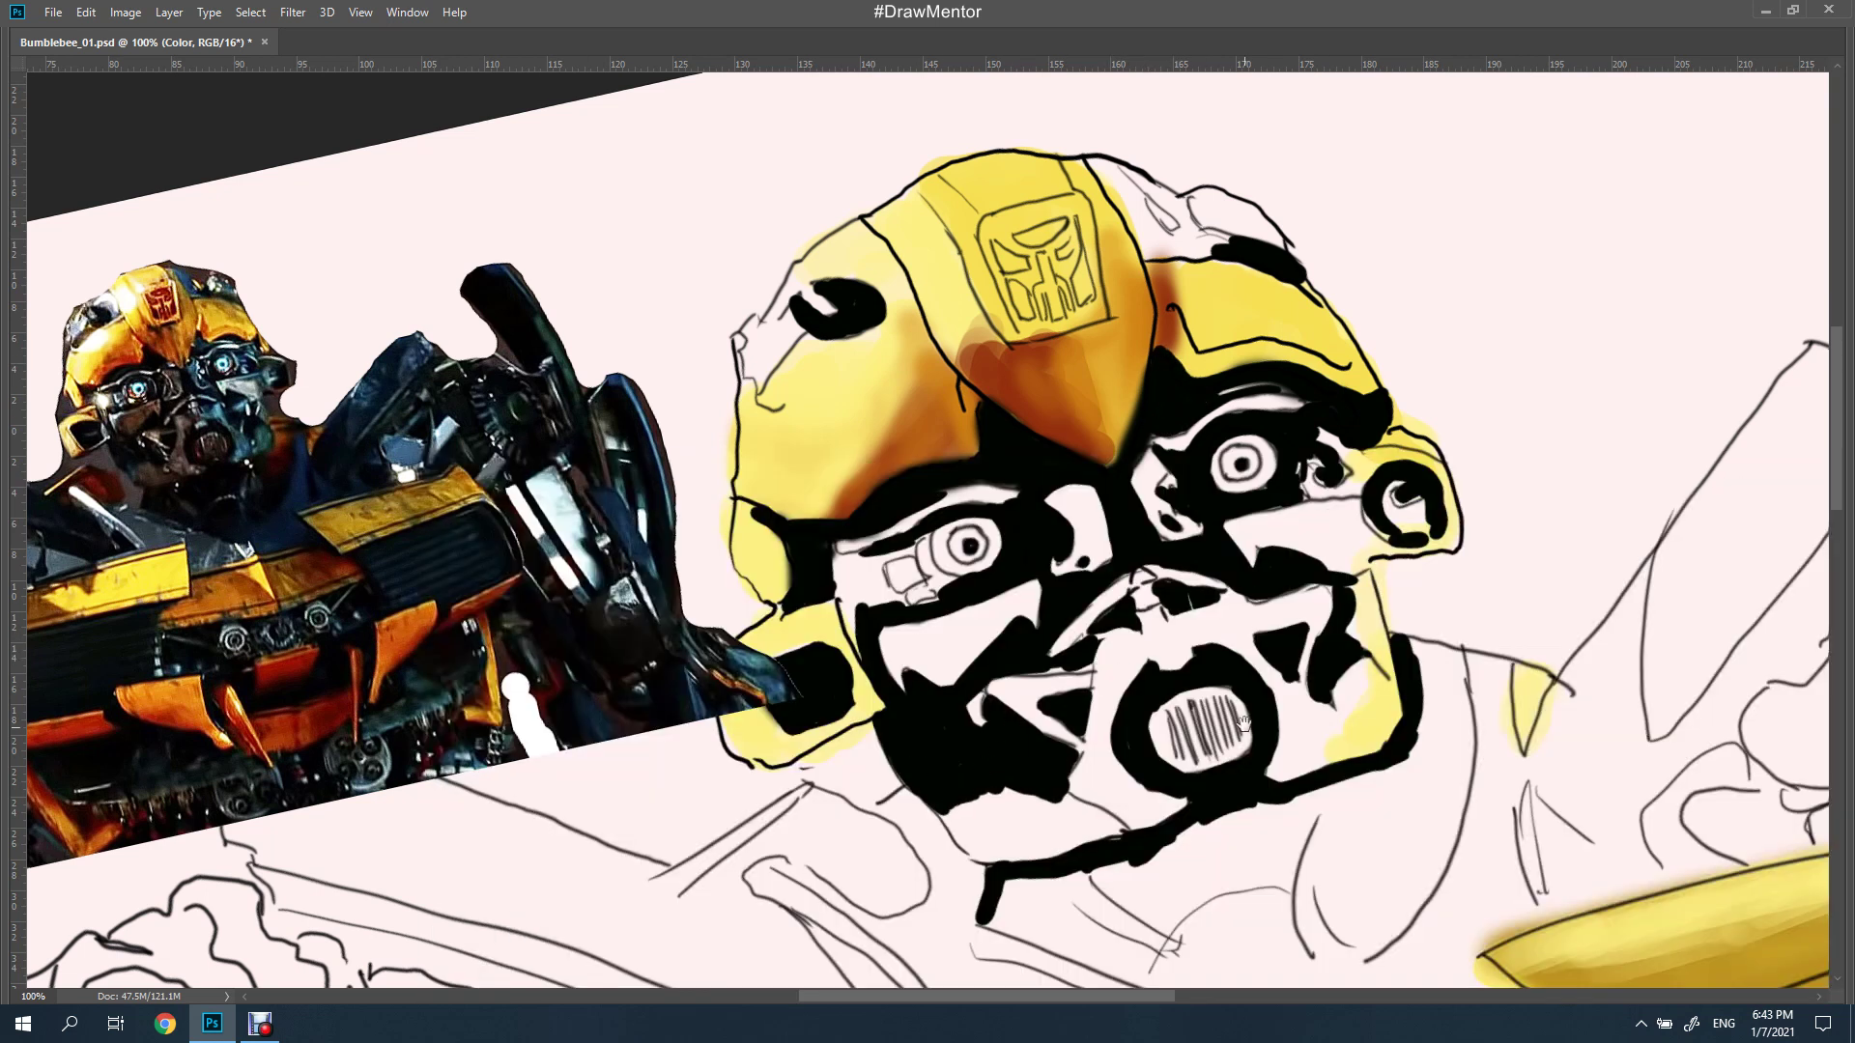
drag(1333, 720, 1150, 816)
key(Tab)
mouse_move(1405, 657)
mouse_down()
mouse_move(1433, 773)
mouse_move(1295, 623)
mouse_move(1207, 752)
mouse_up()
key(Tab)
key(ctrl+minus)
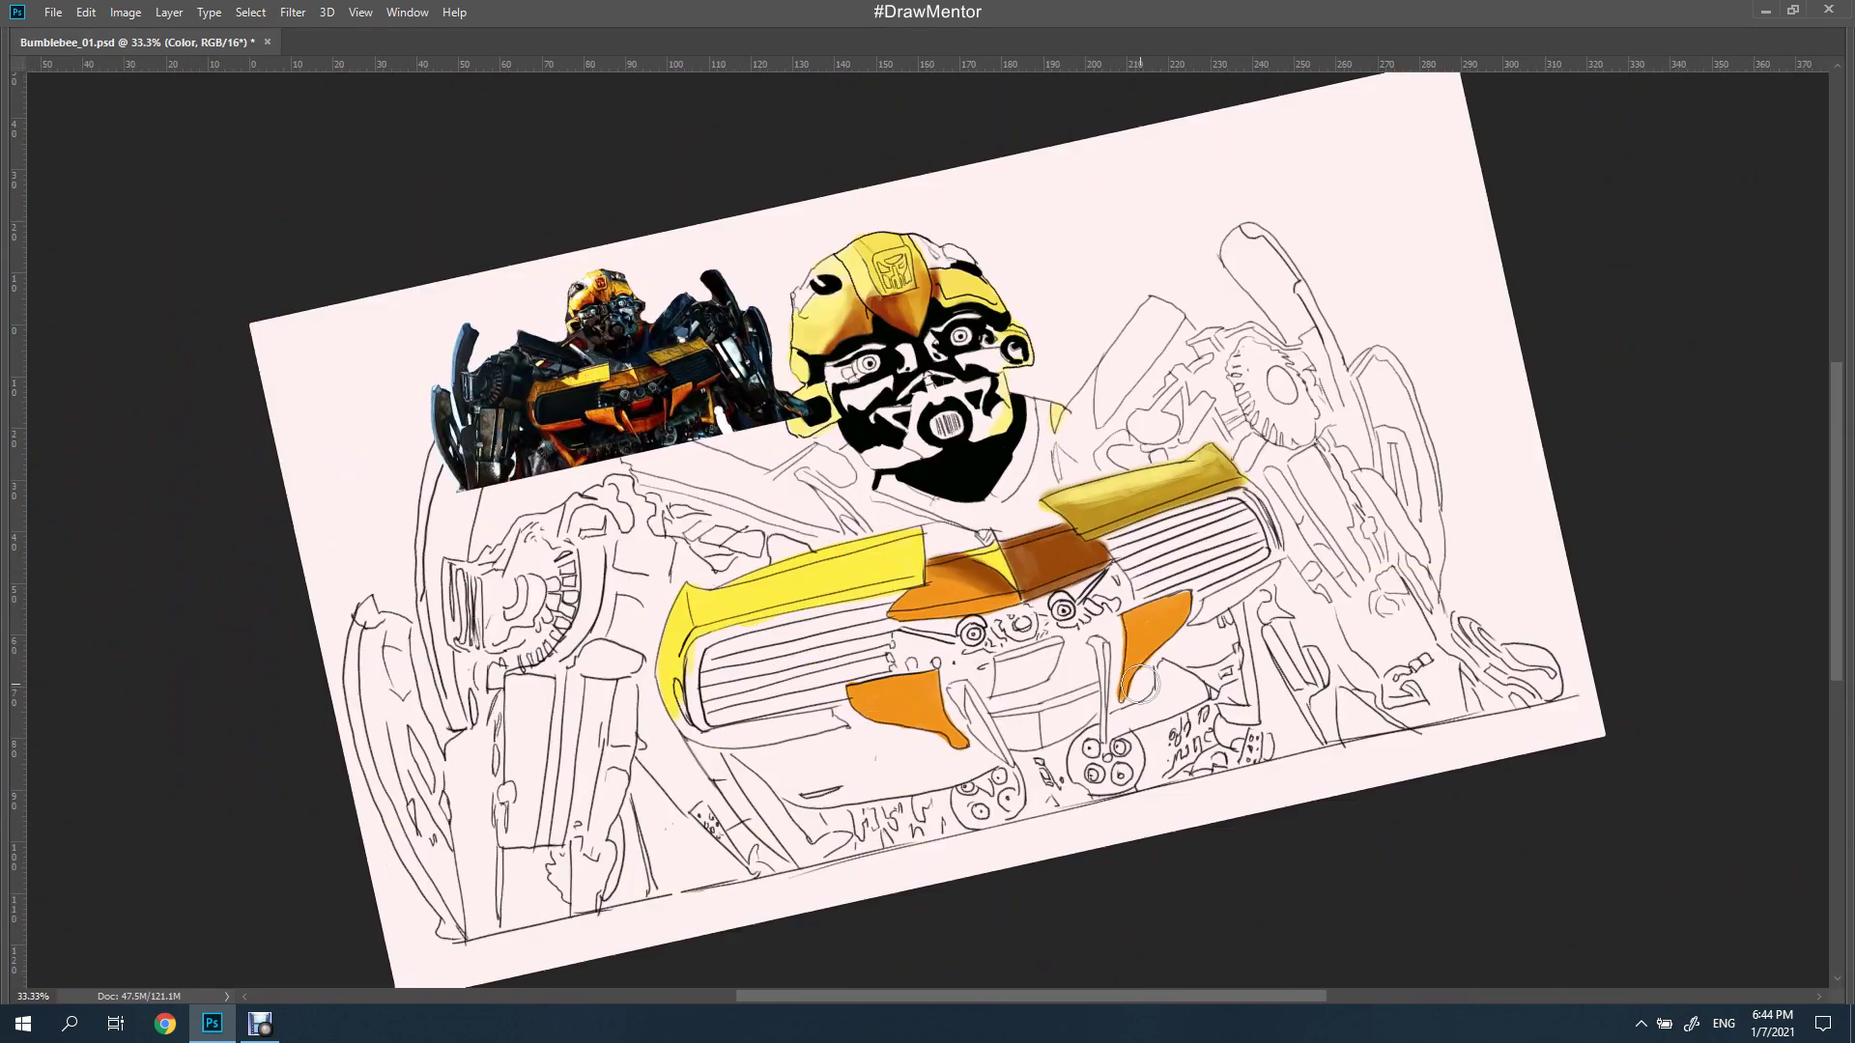
Fill the elongated upper arm part solid black, undoing a stray stroke
drag(870, 483, 966, 406)
mouse_move(1091, 501)
mouse_down()
mouse_move(1042, 383)
mouse_move(1092, 503)
mouse_up()
key(Tab)
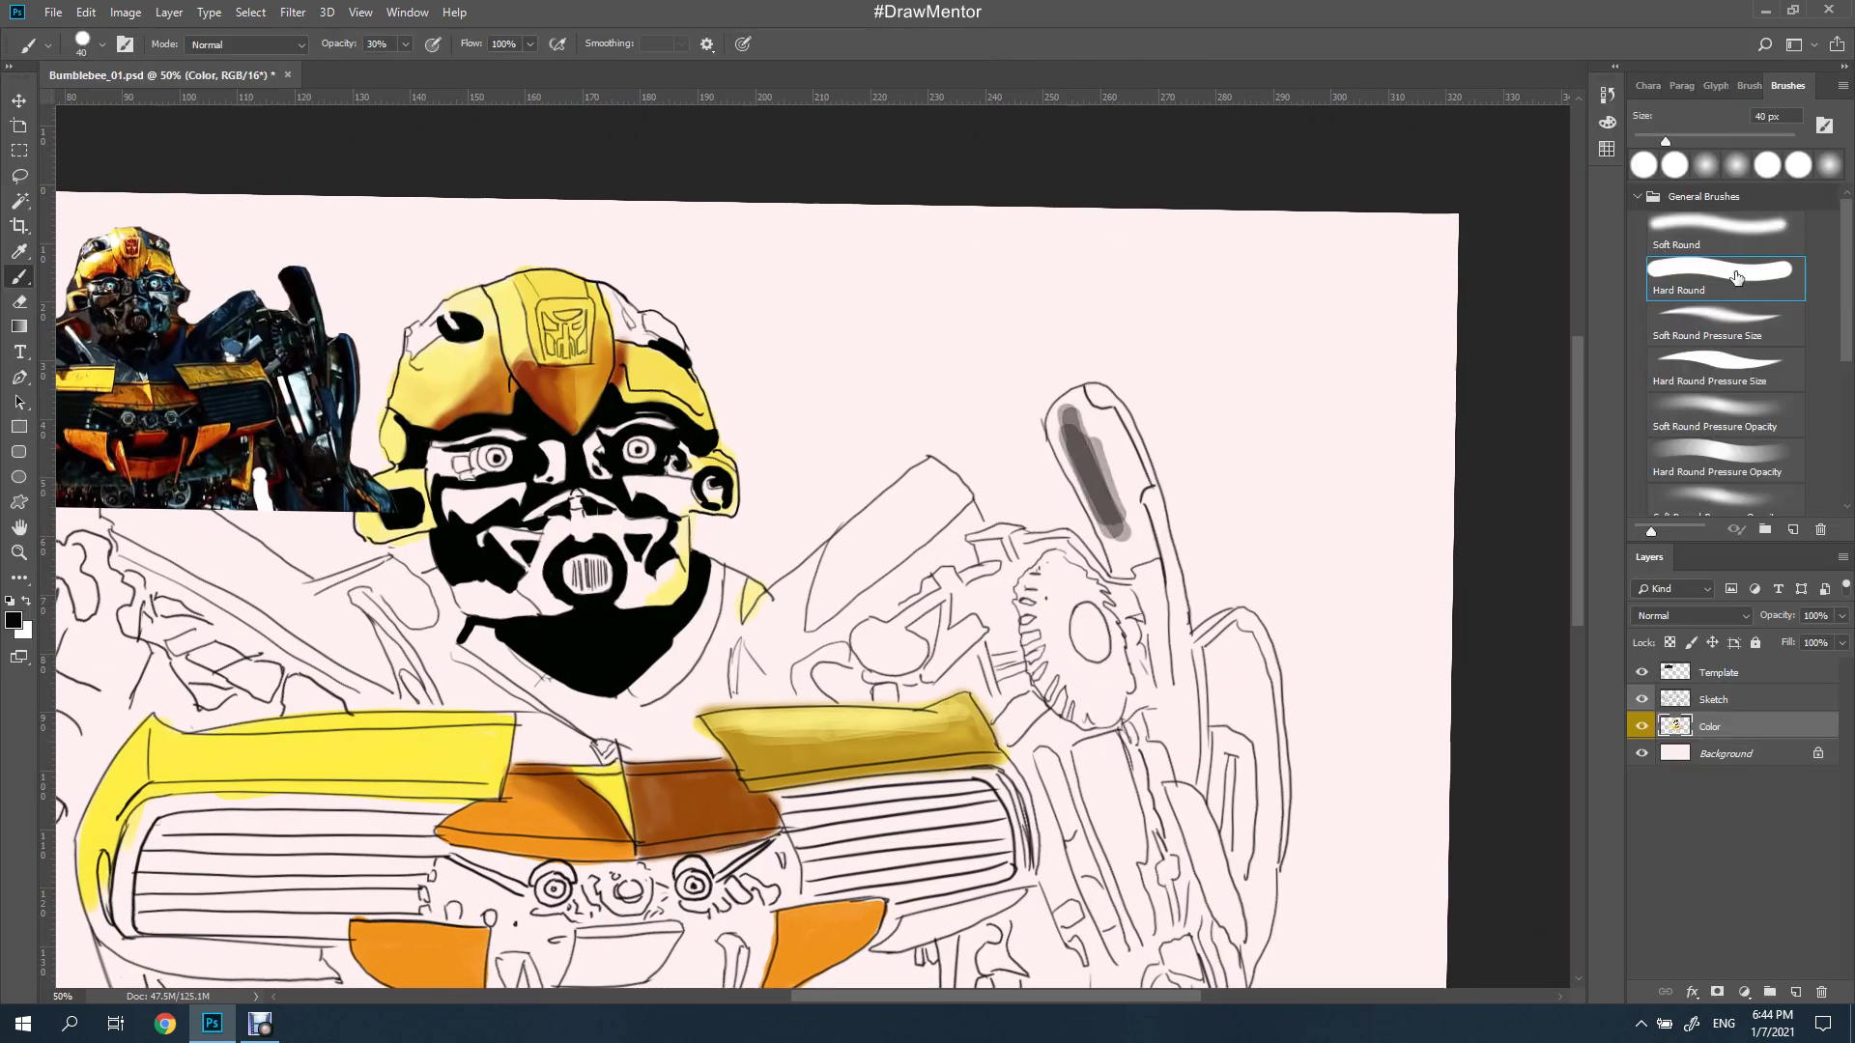
drag(1063, 411, 1099, 511)
drag(1087, 404, 1145, 560)
drag(1203, 667, 1251, 628)
key(ctrl+z)
key(bracketleft)
Outline the n-shaped arm part and widen and lengthen the left black arm shape
drag(1209, 720, 1259, 807)
mouse_move(1262, 734)
mouse_down()
mouse_move(1222, 667)
mouse_move(1242, 724)
mouse_move(1265, 619)
mouse_move(1267, 640)
mouse_up()
scroll(1247, 715, down, 2)
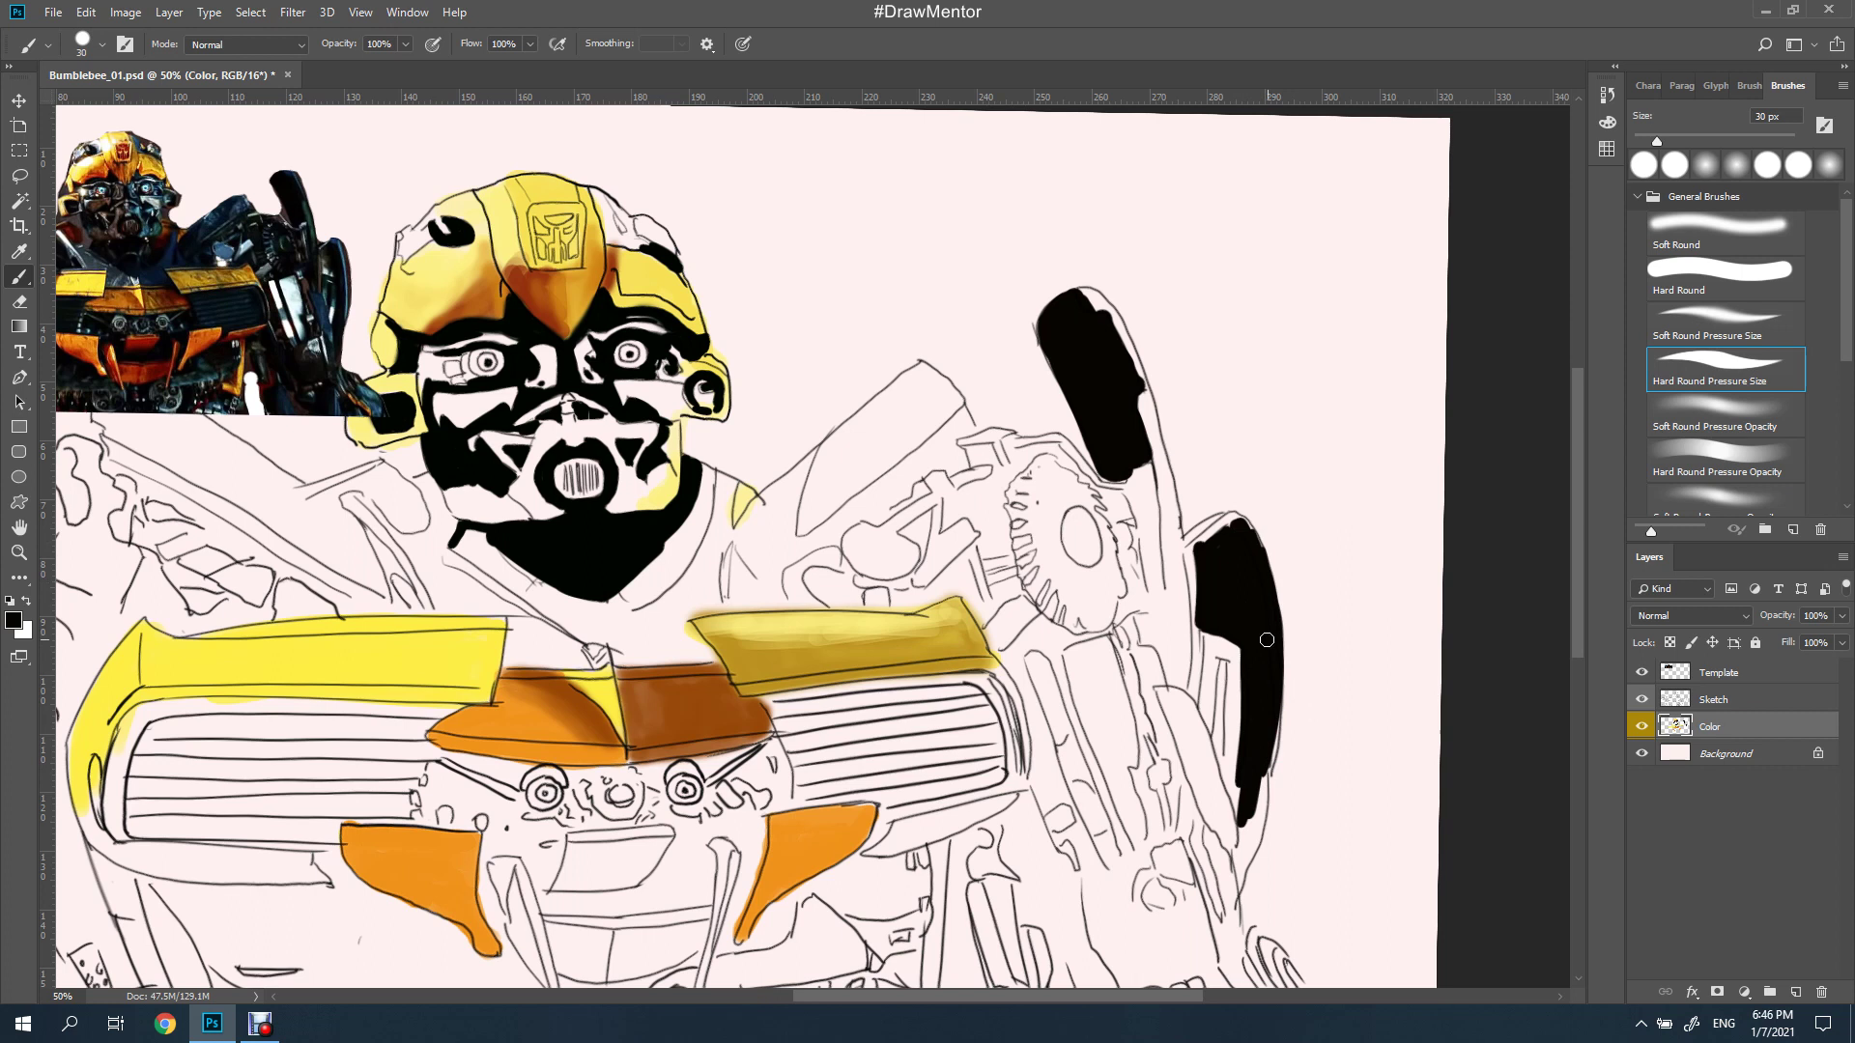
drag(1209, 542, 1190, 623)
drag(1126, 454, 1156, 599)
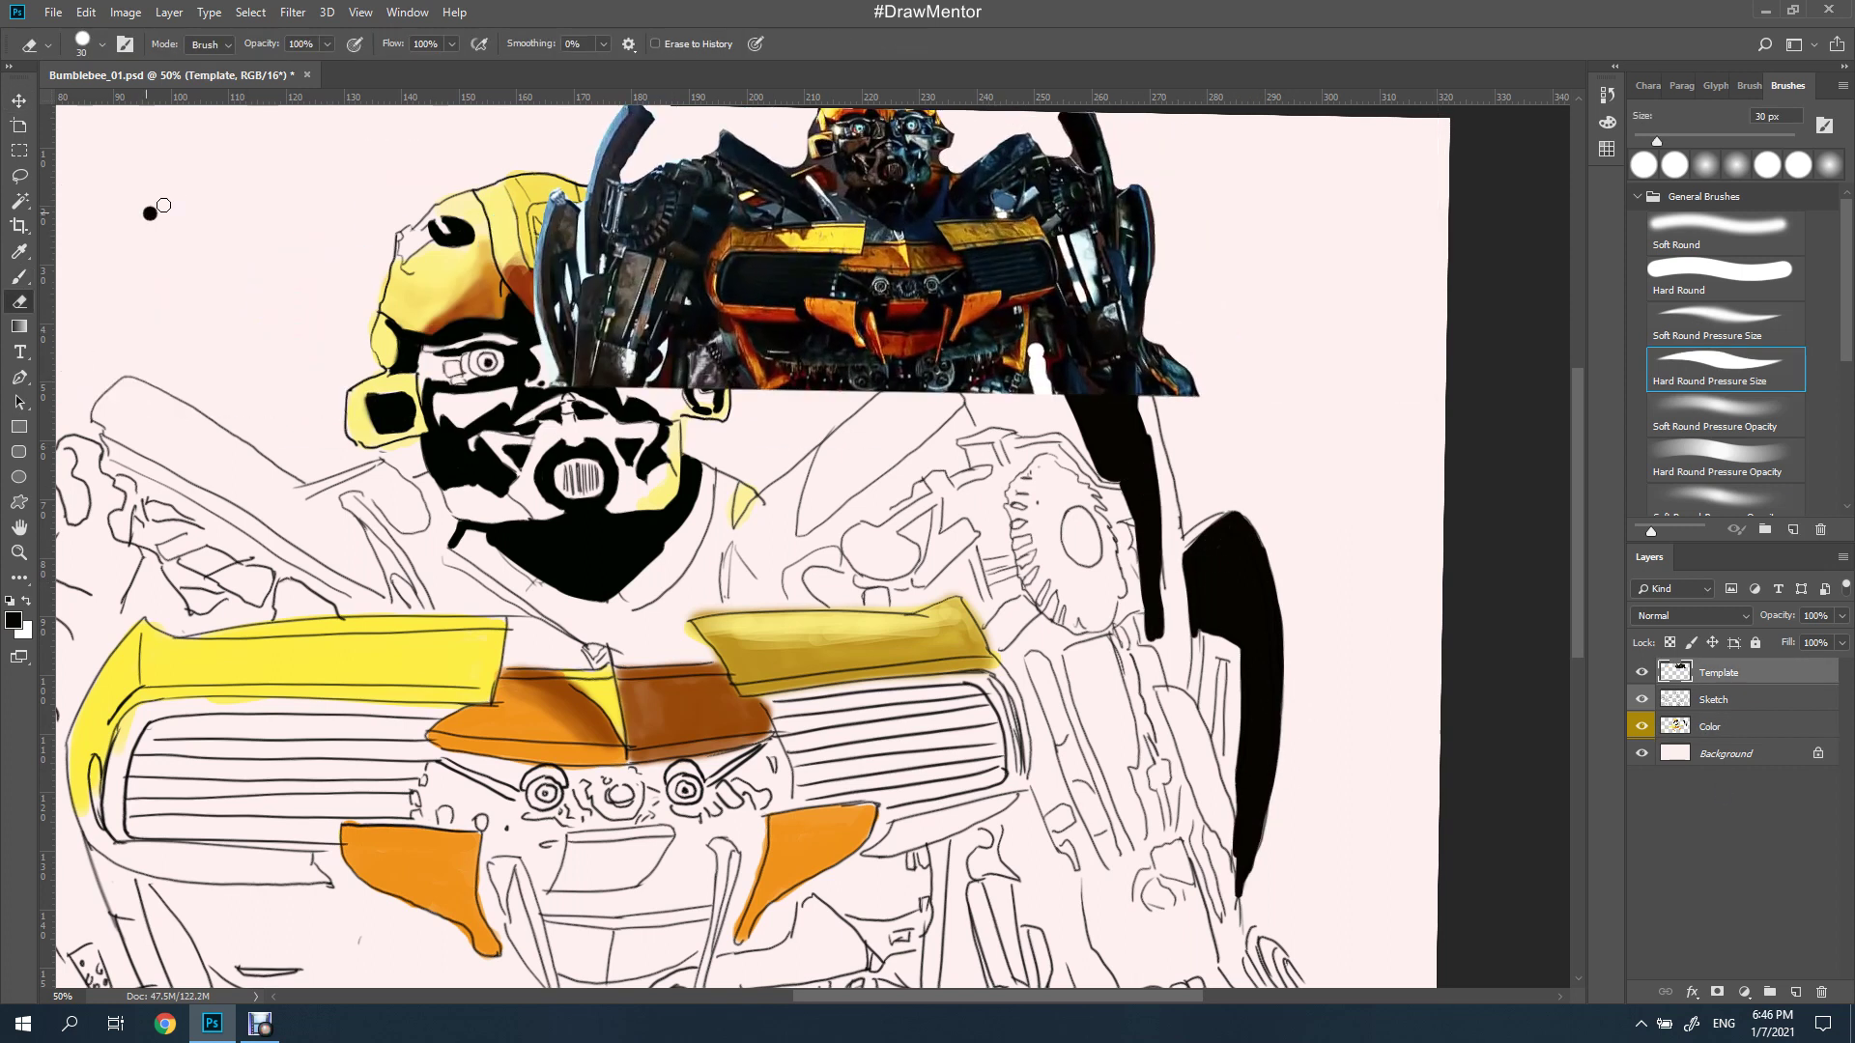
drag(1121, 327, 1160, 570)
drag(1149, 387, 1179, 686)
Fill the oval gear black with thick strokes to its left, then save
drag(992, 492, 1071, 720)
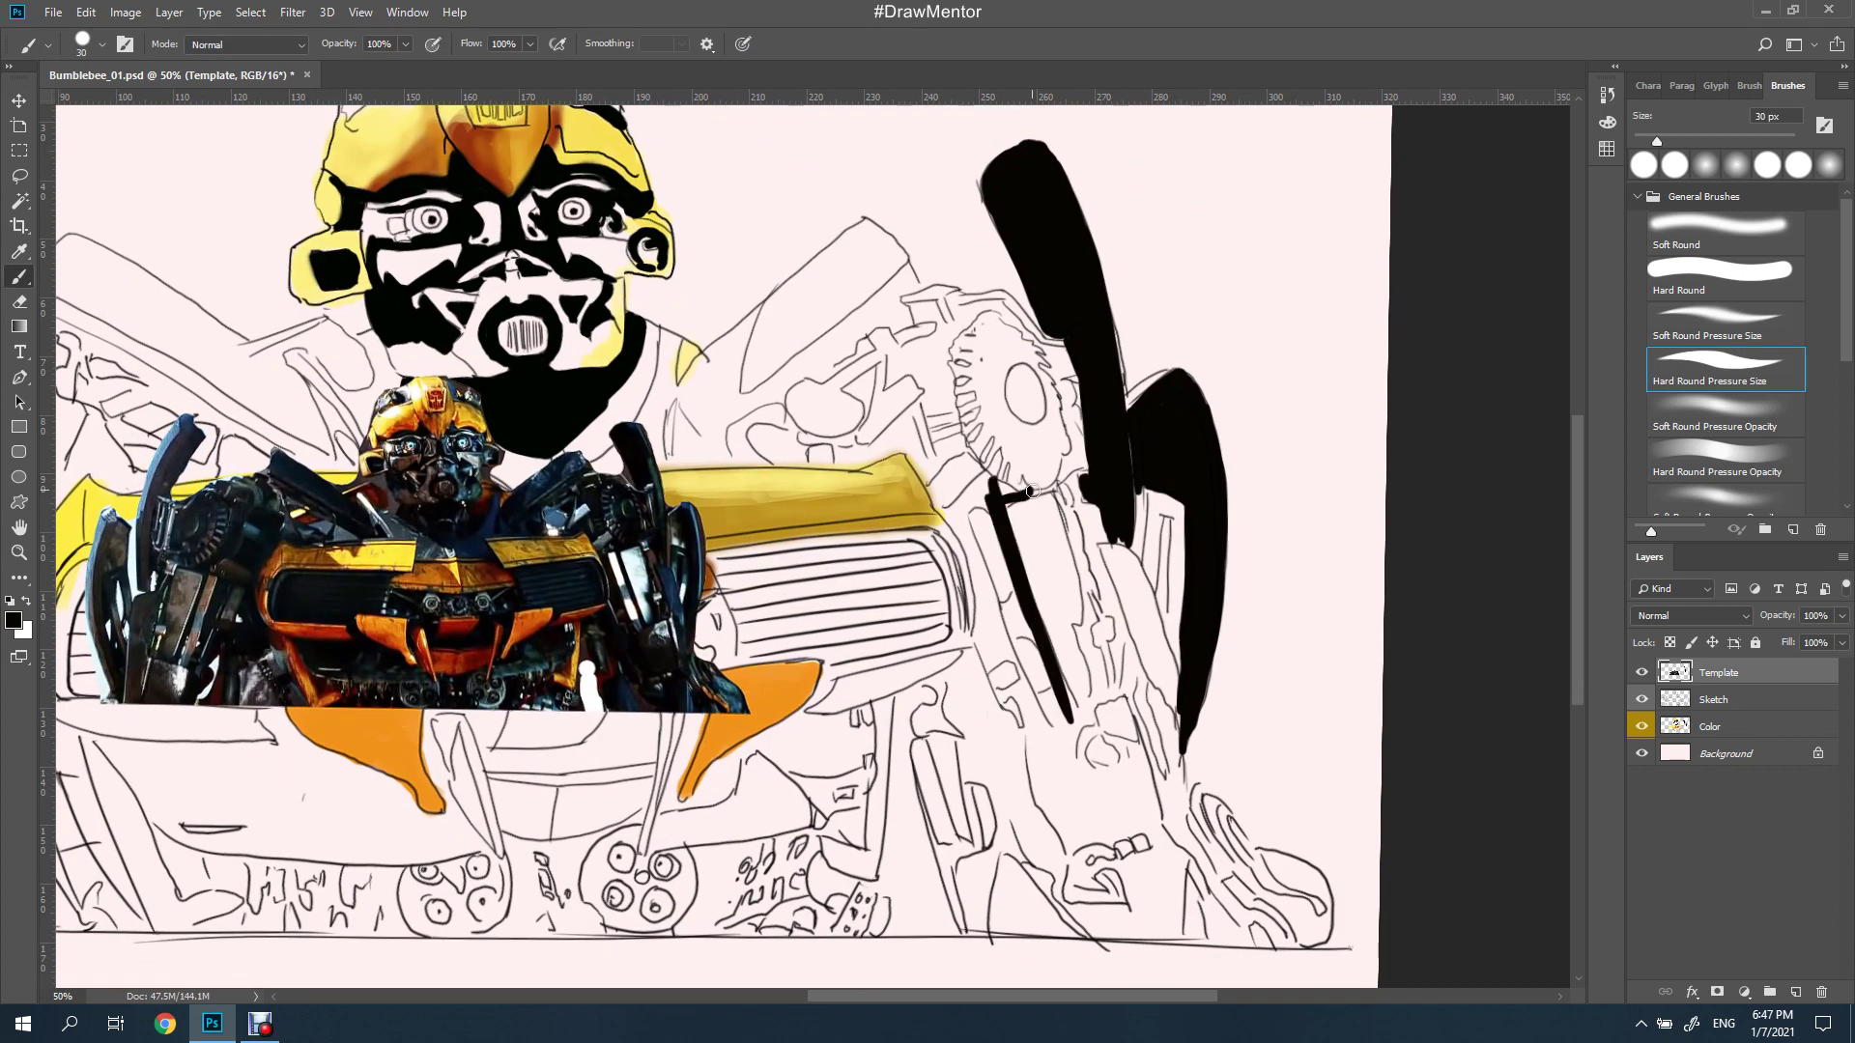
drag(997, 551, 1074, 723)
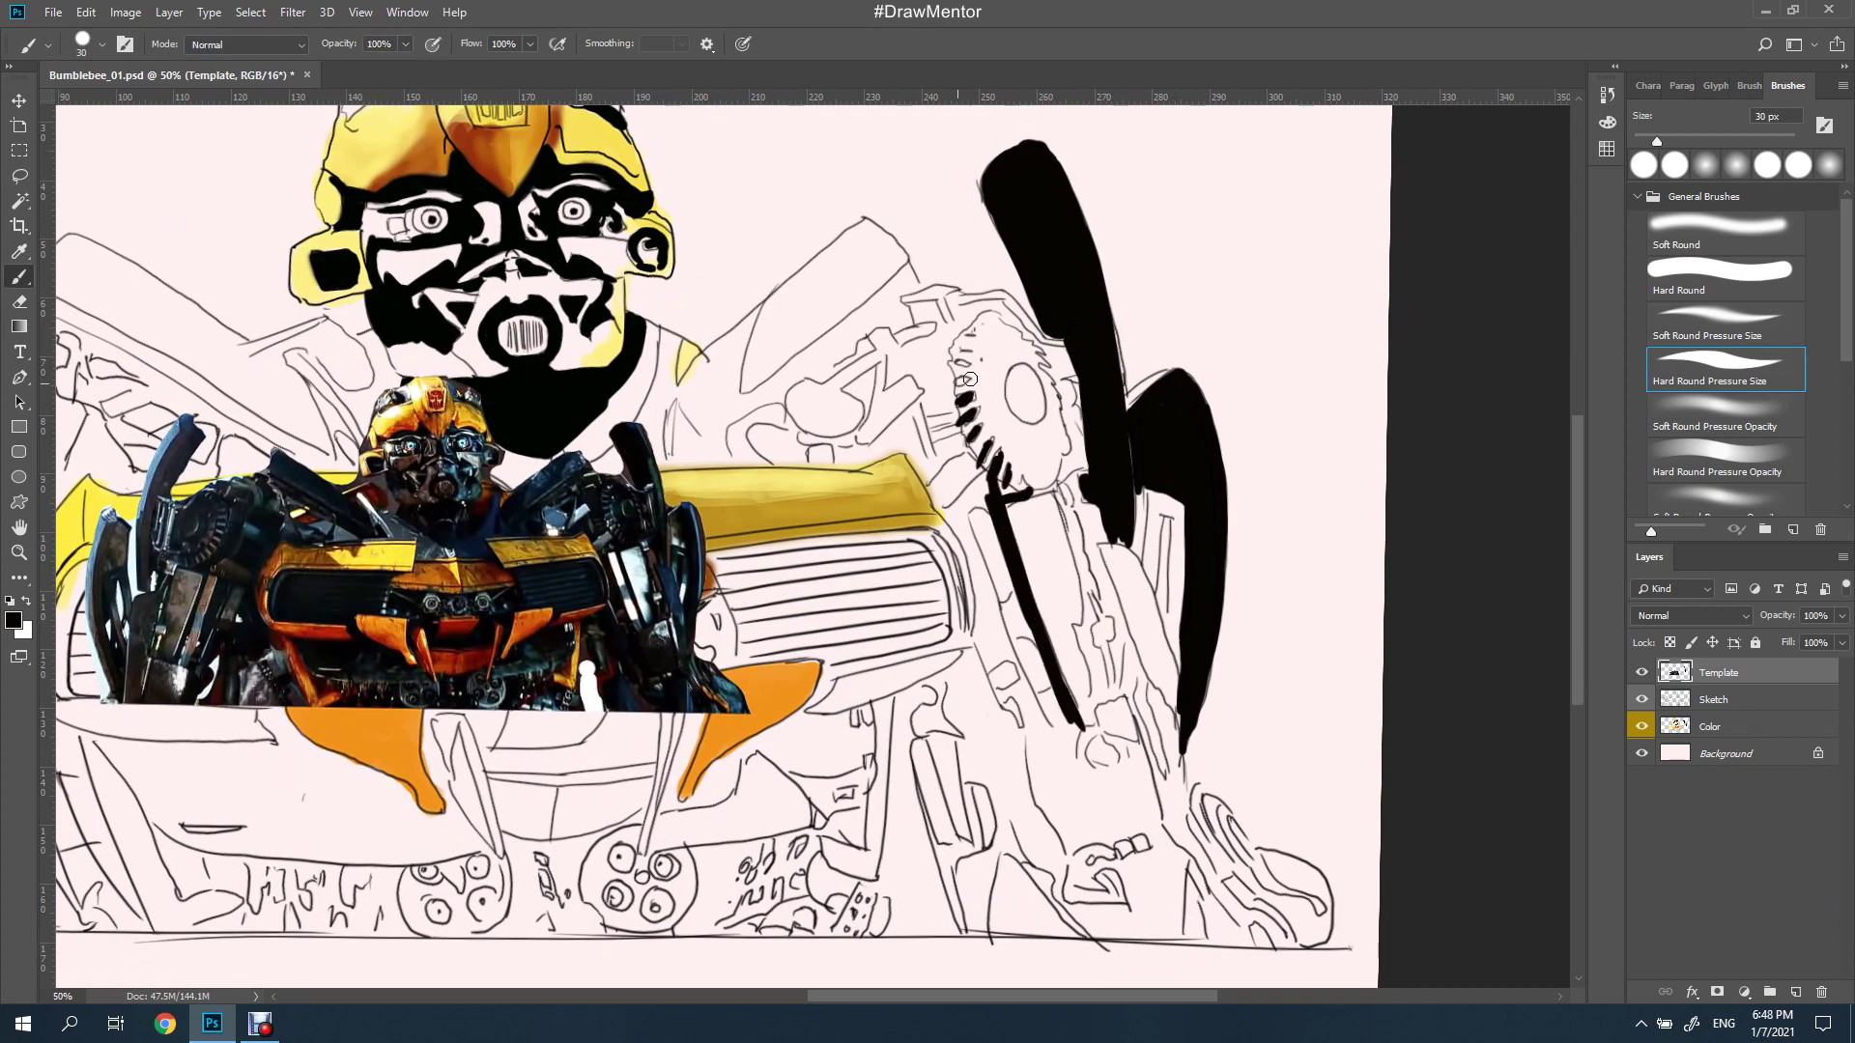
drag(1005, 386, 1050, 384)
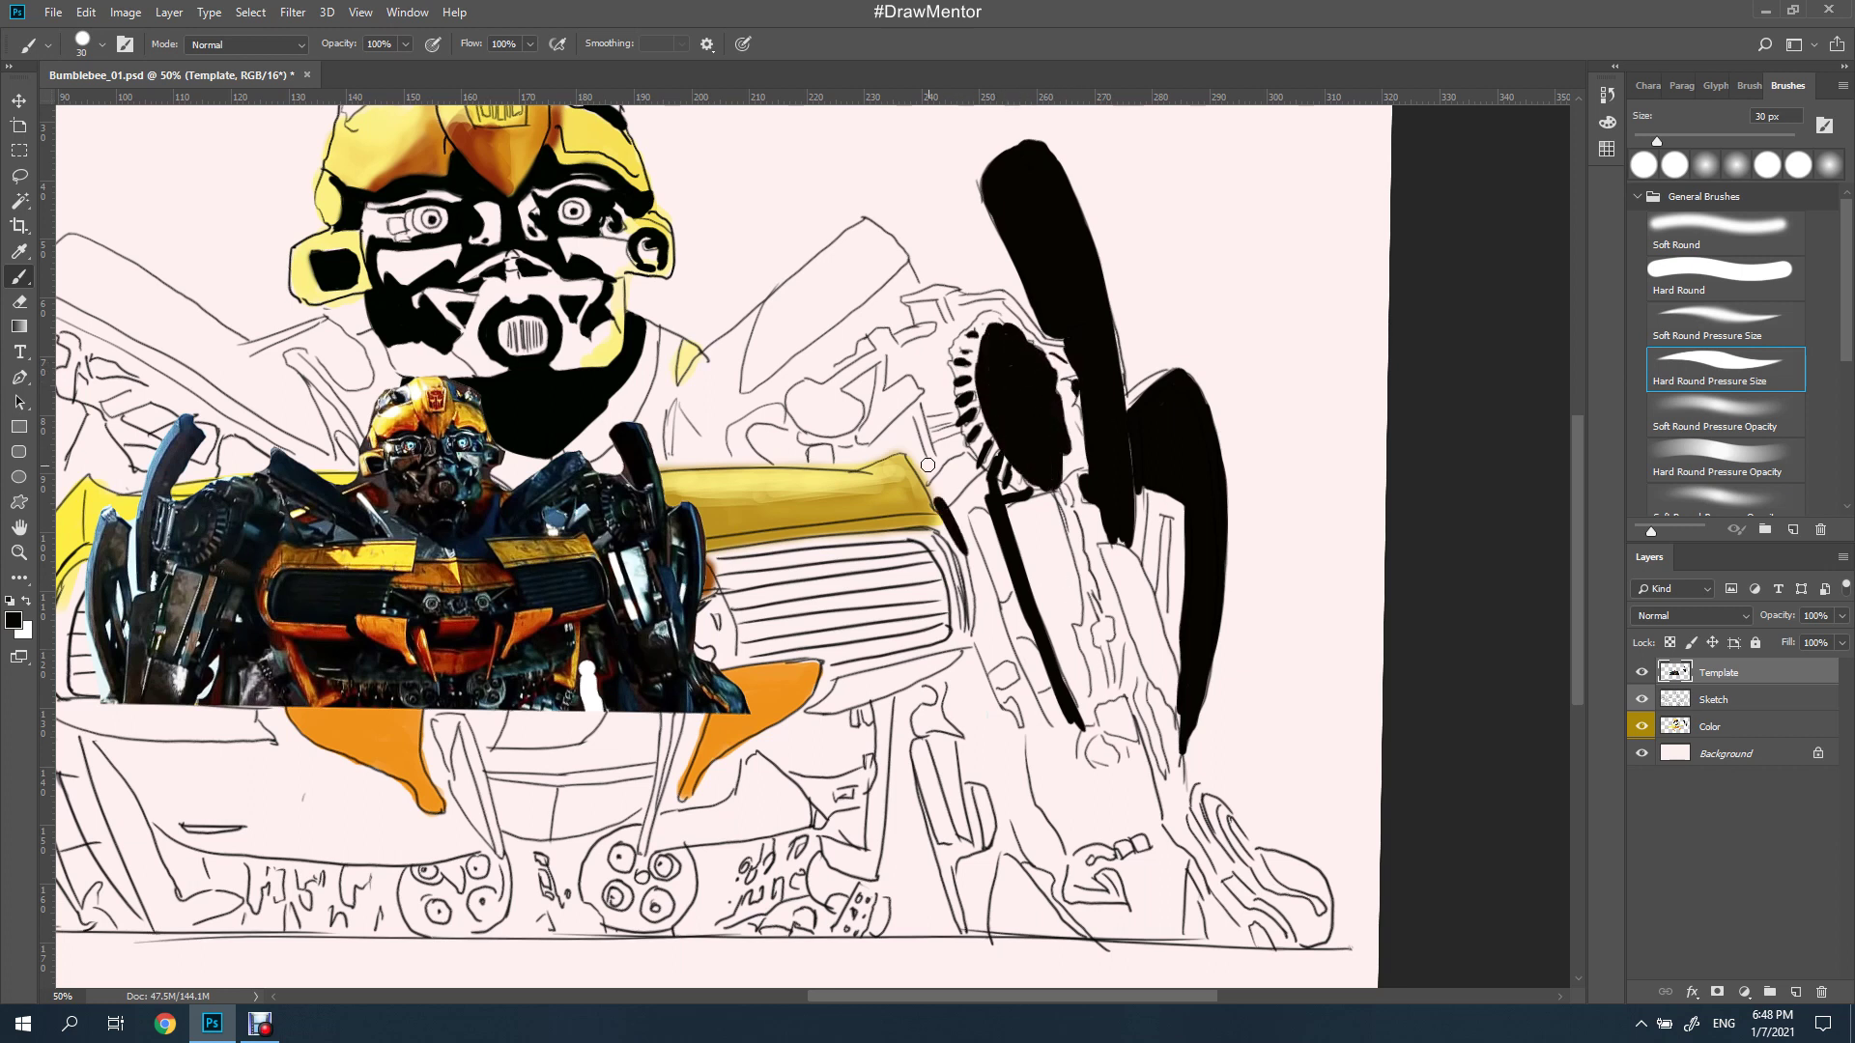
mouse_move(918, 441)
mouse_down()
mouse_move(974, 657)
mouse_move(1054, 737)
mouse_up()
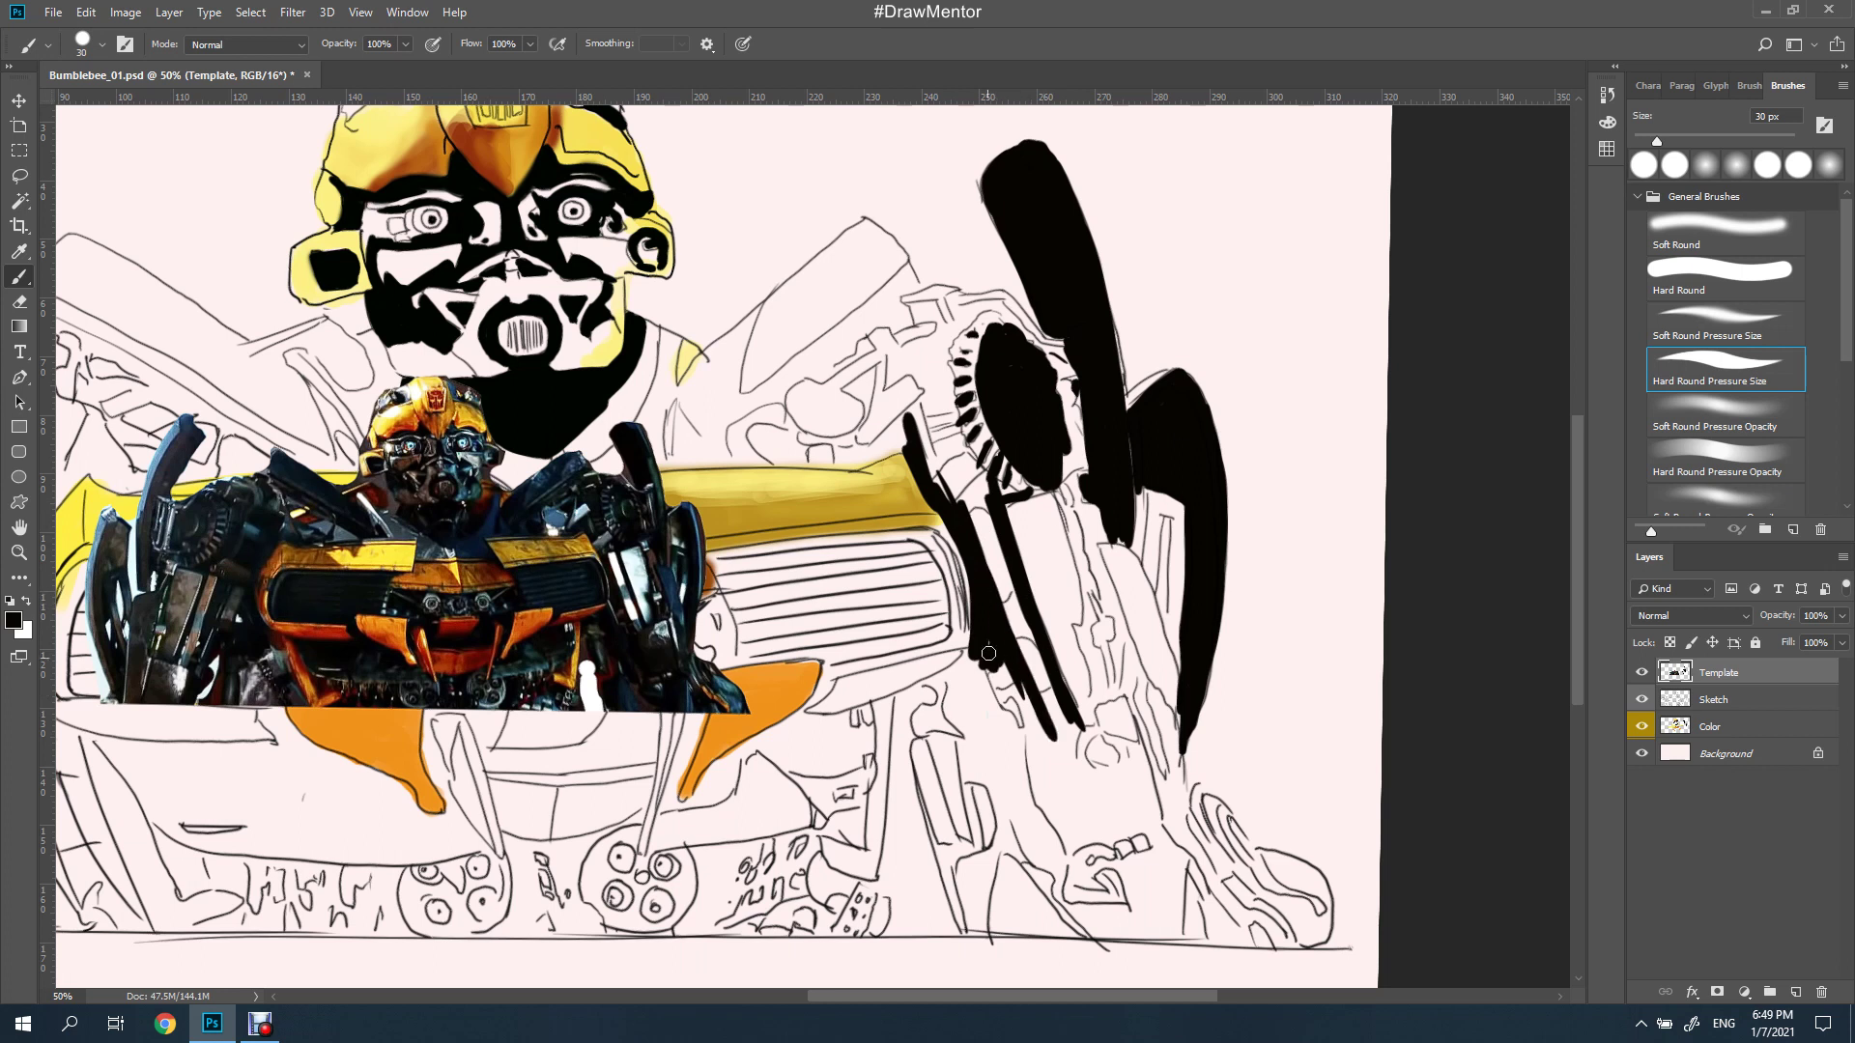
key(r)
drag(1050, 519, 1038, 515)
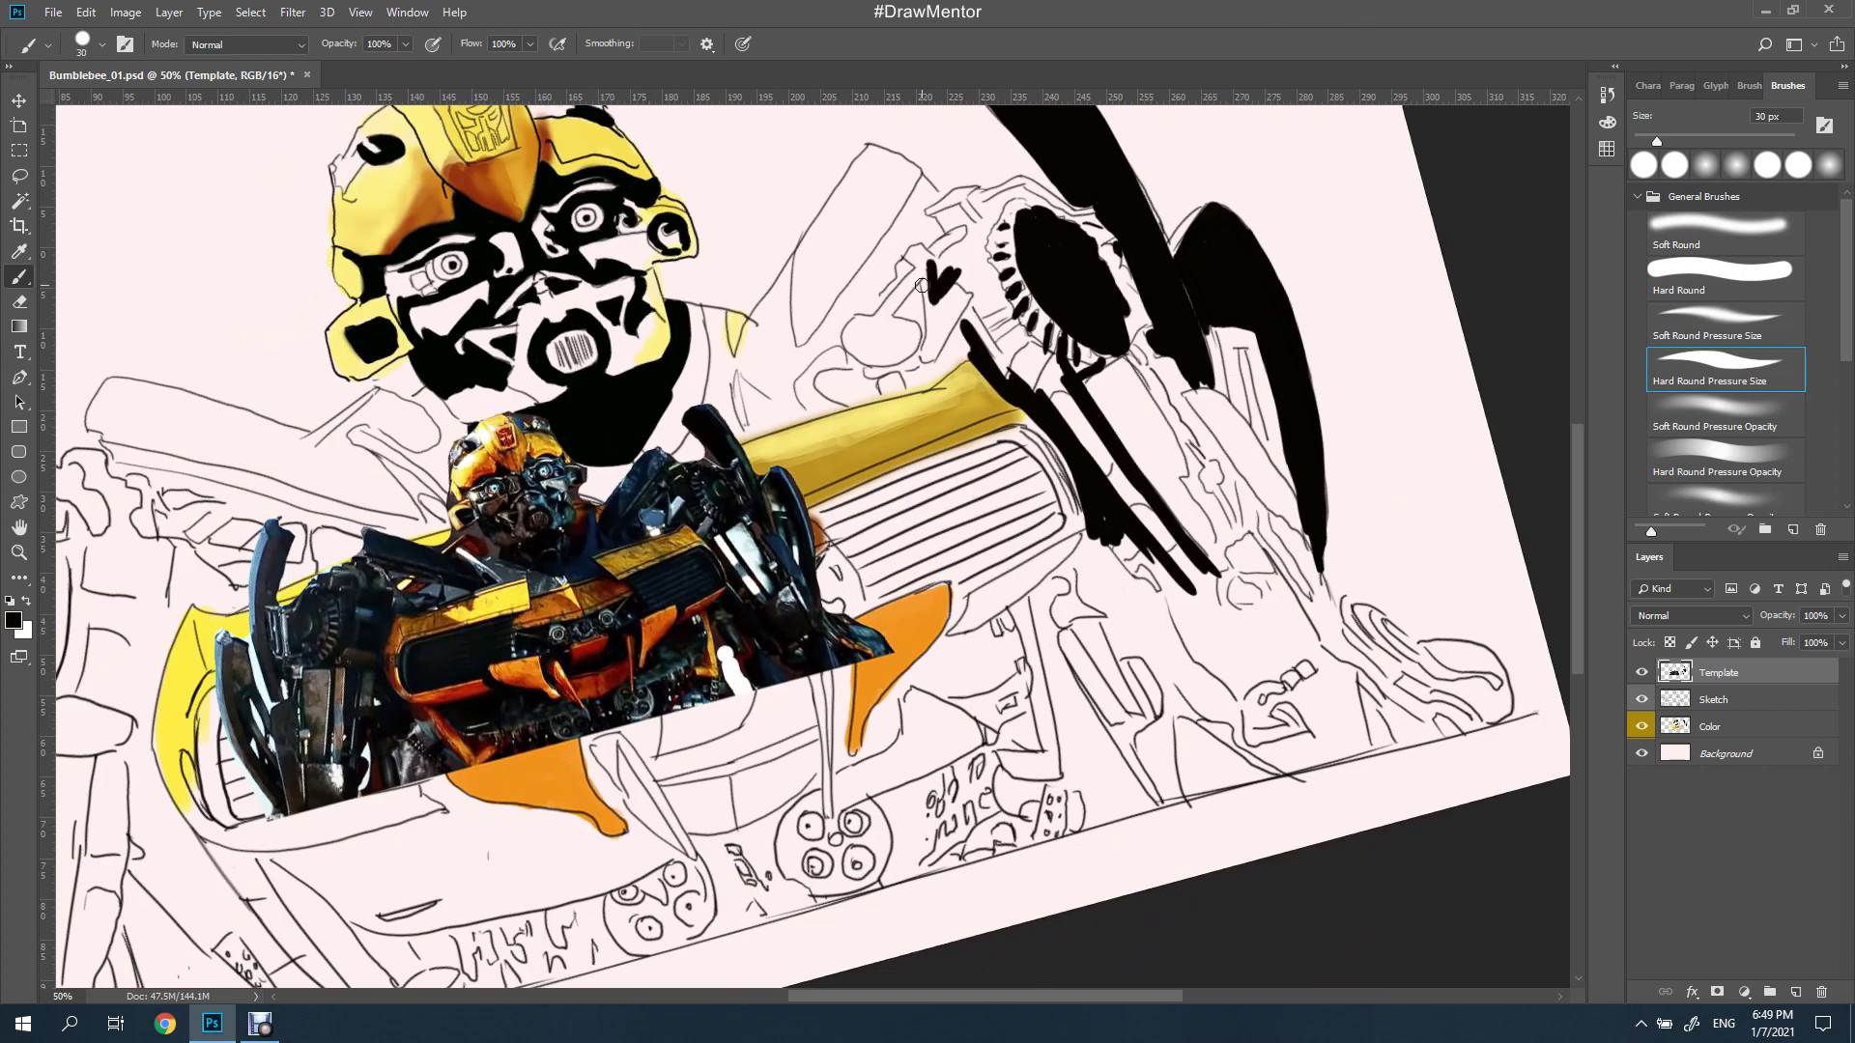
drag(959, 206, 875, 266)
key(ctrl+s)
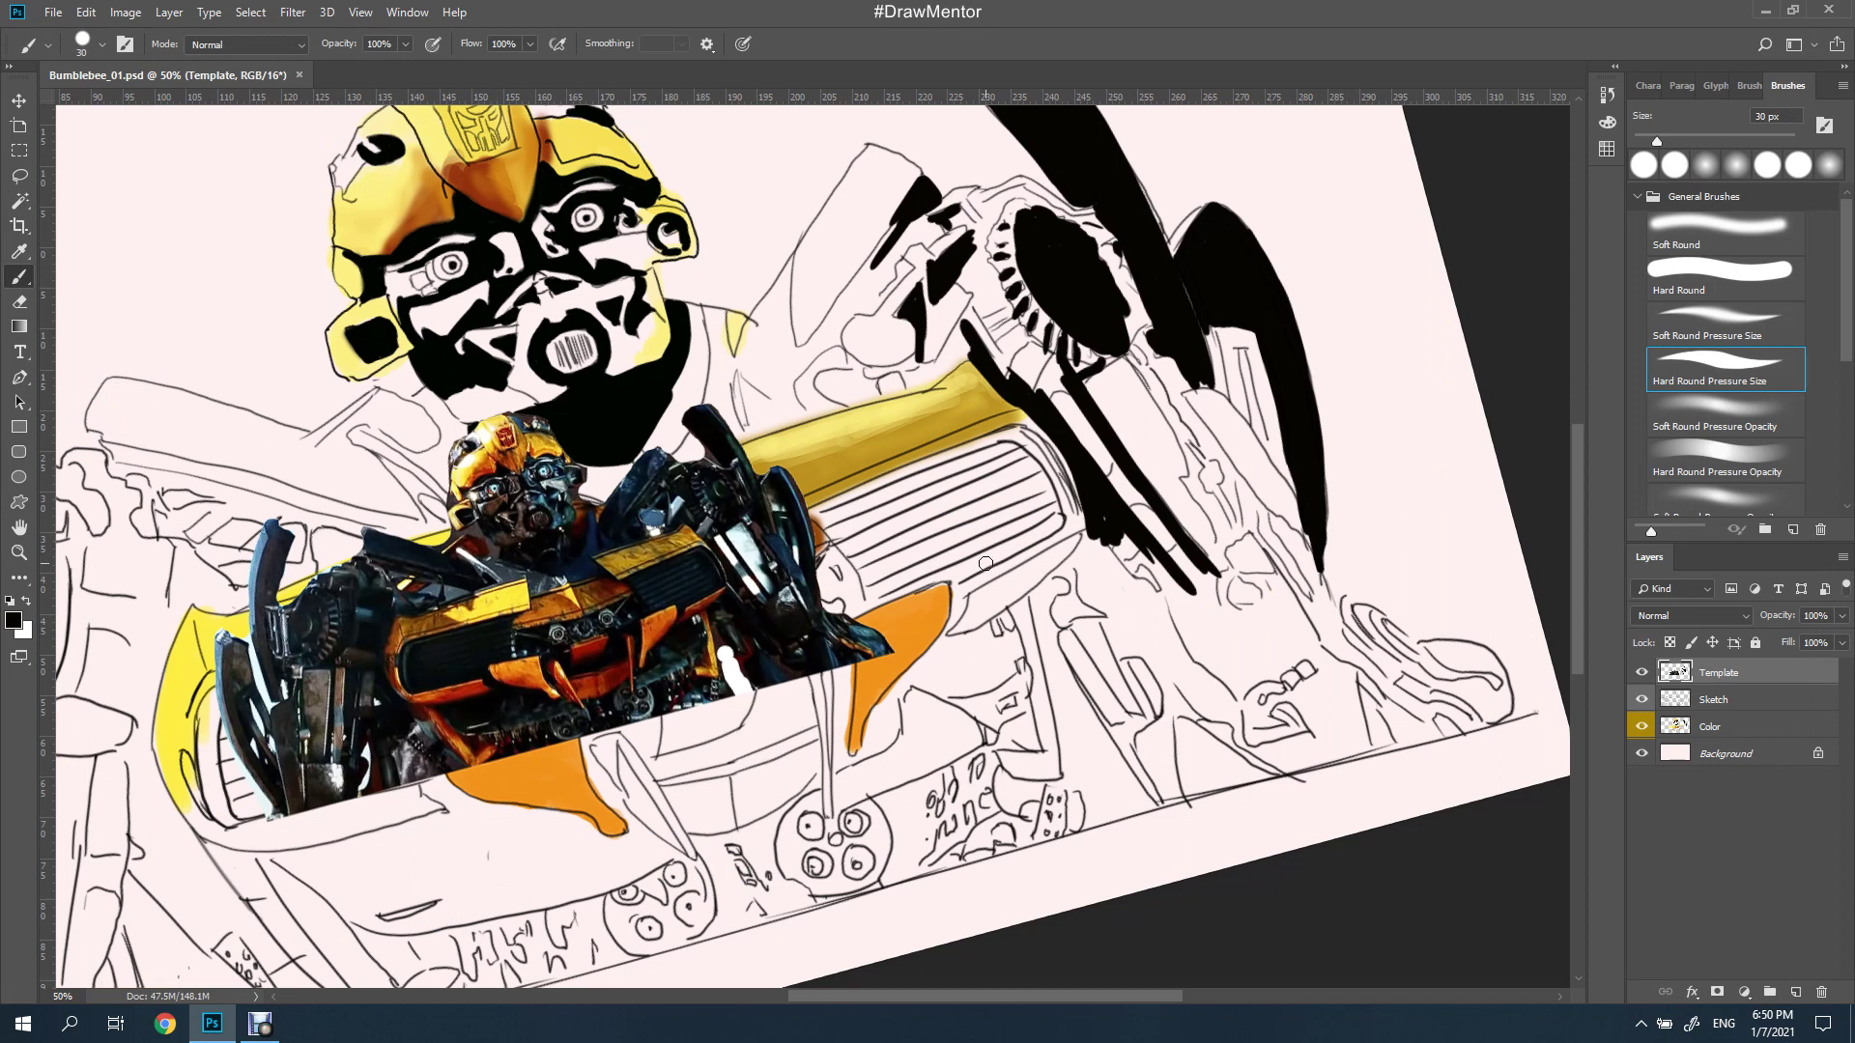
Paint black strokes down the right arm and thicken the lower-right dark shape
mouse_move(1047, 618)
mouse_down()
mouse_move(1091, 567)
mouse_move(1121, 810)
mouse_up()
drag(1073, 671, 1140, 820)
mouse_move(1103, 547)
mouse_down()
mouse_move(1148, 594)
mouse_move(1070, 524)
mouse_up()
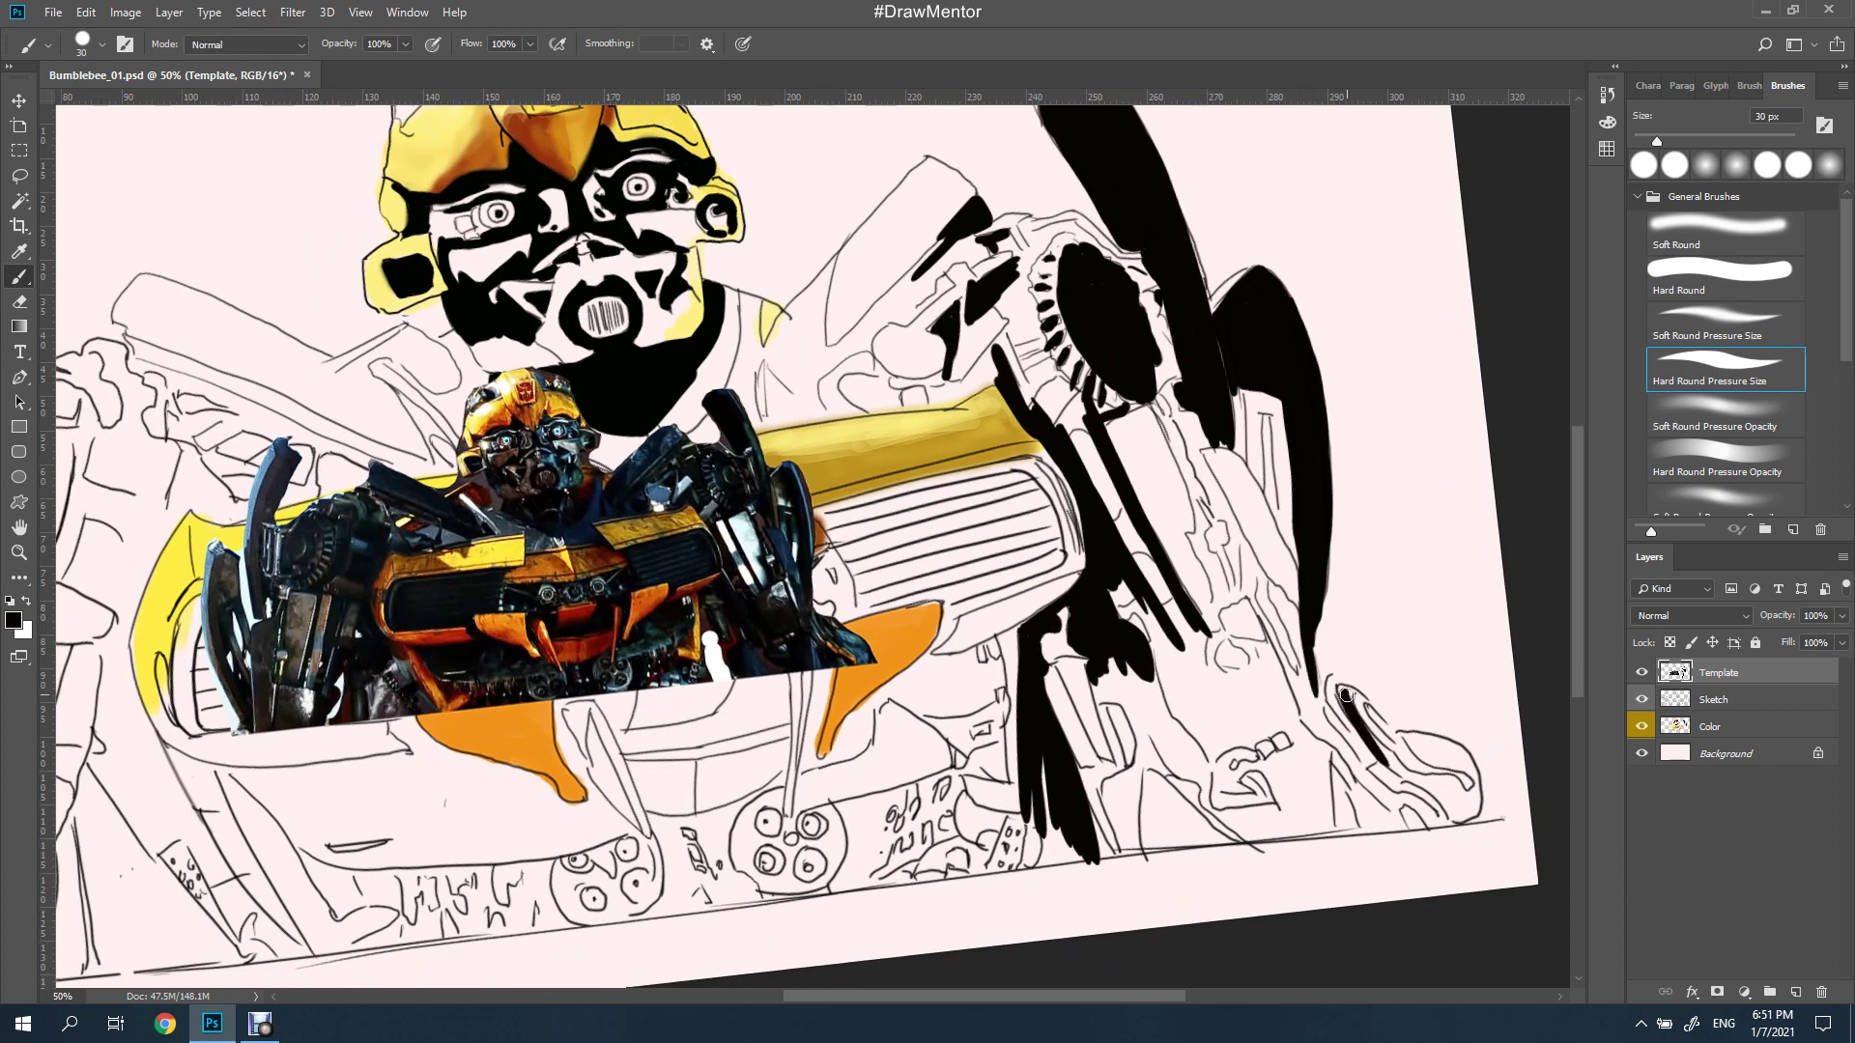
drag(1326, 684, 1383, 764)
drag(1152, 610, 1208, 740)
drag(1269, 128, 1231, 189)
Reset the canvas rotation, choose a brush preset, and fill the shoulder gap beside the head black
key(r)
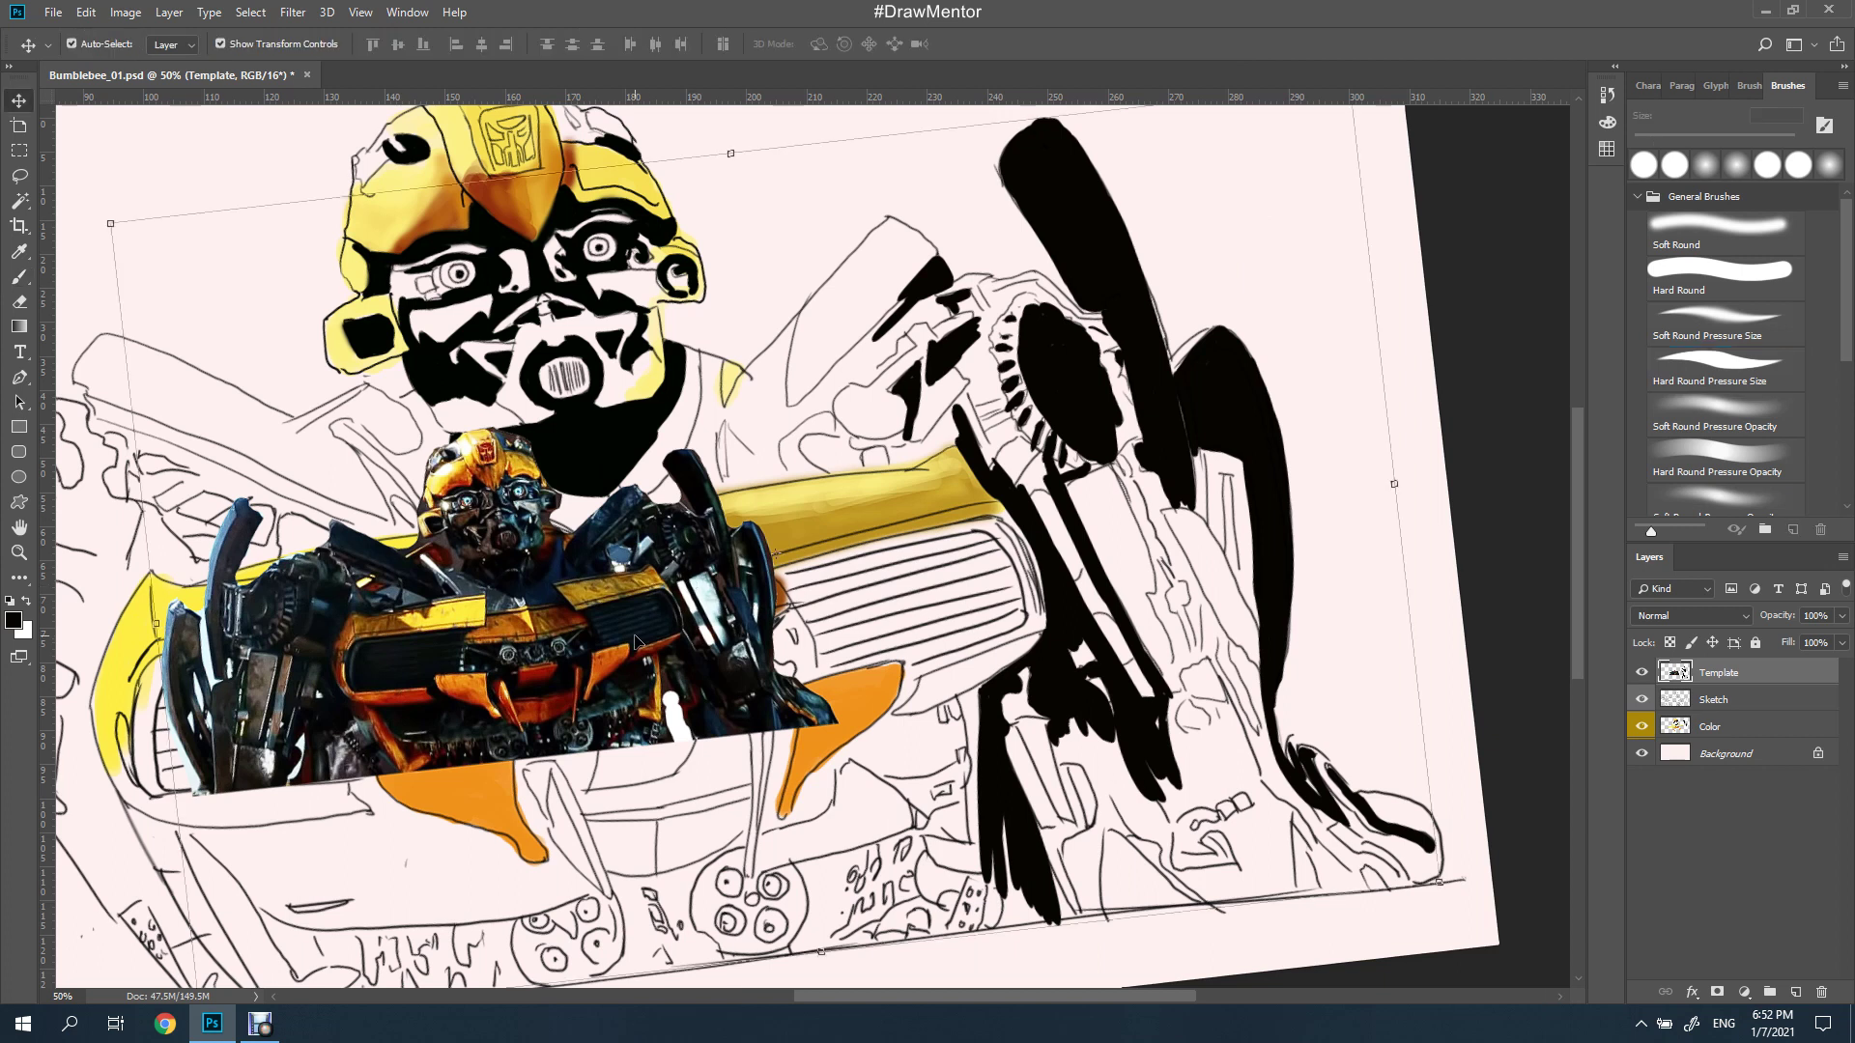
key(Escape)
key(e)
right_click(894, 348)
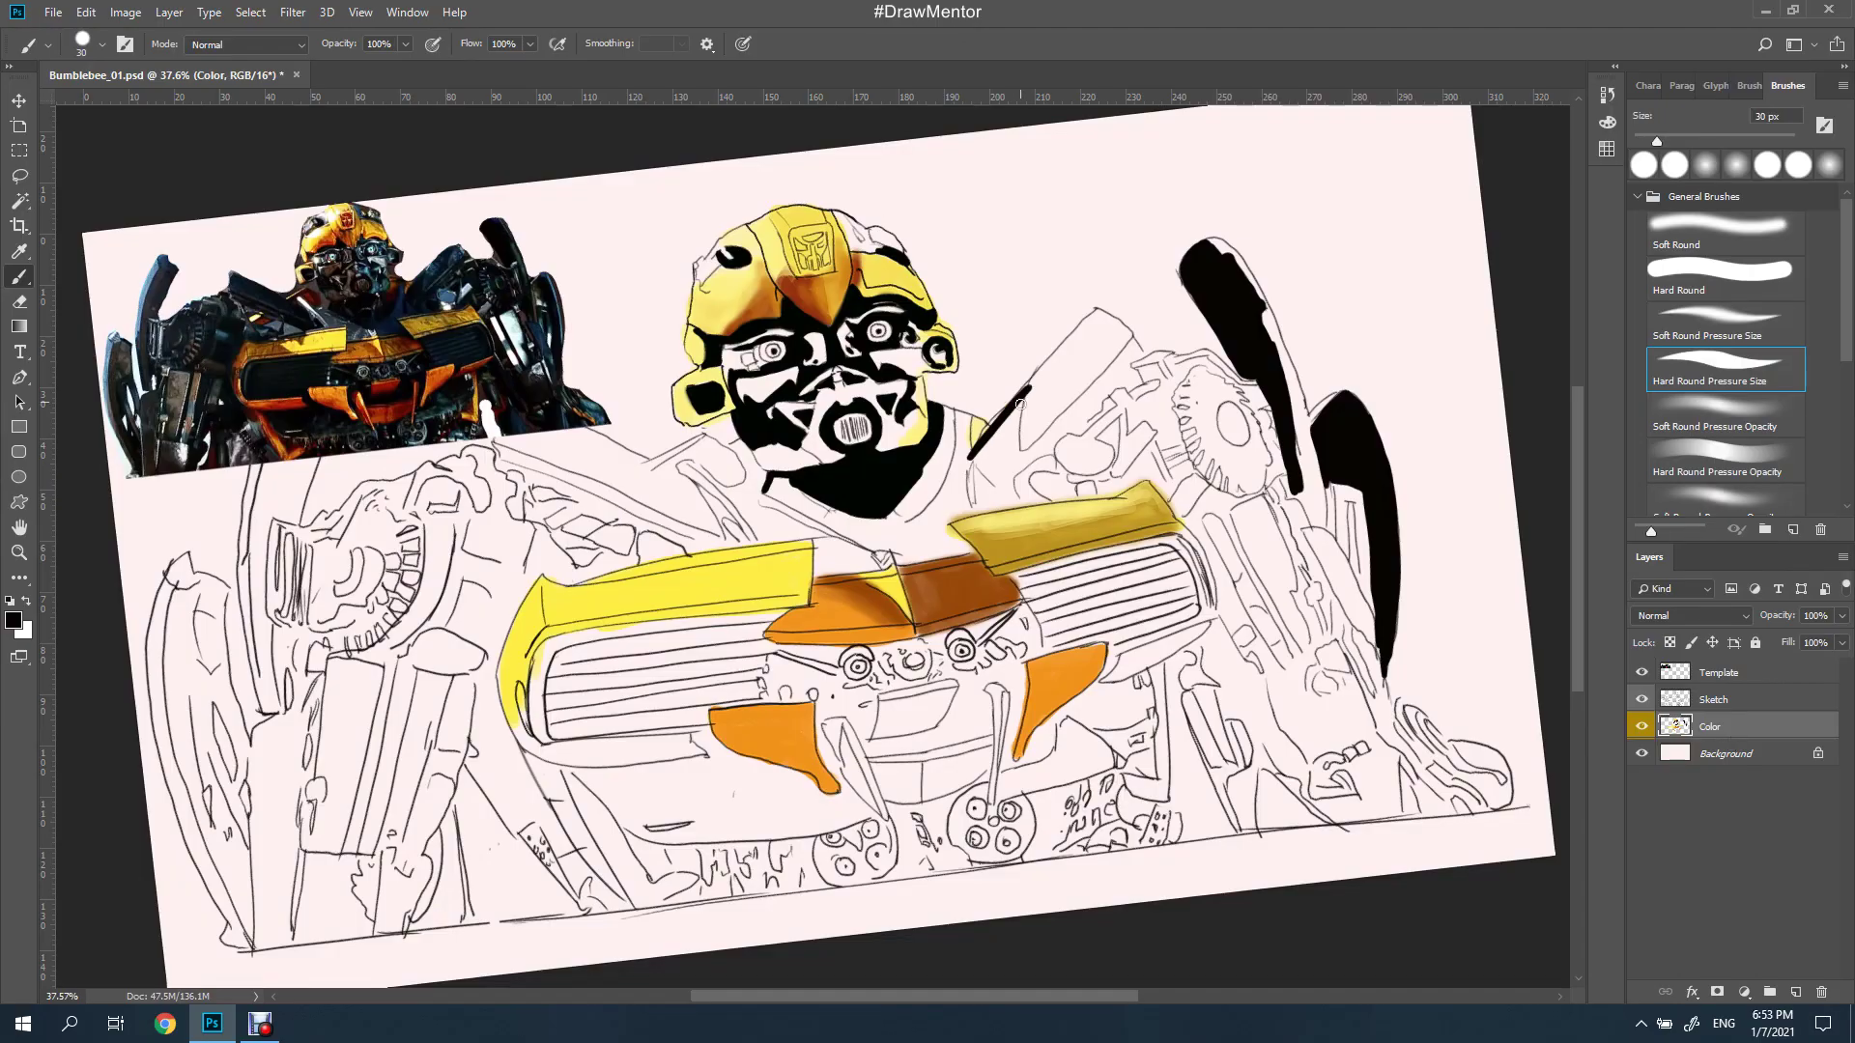
drag(1019, 404, 980, 483)
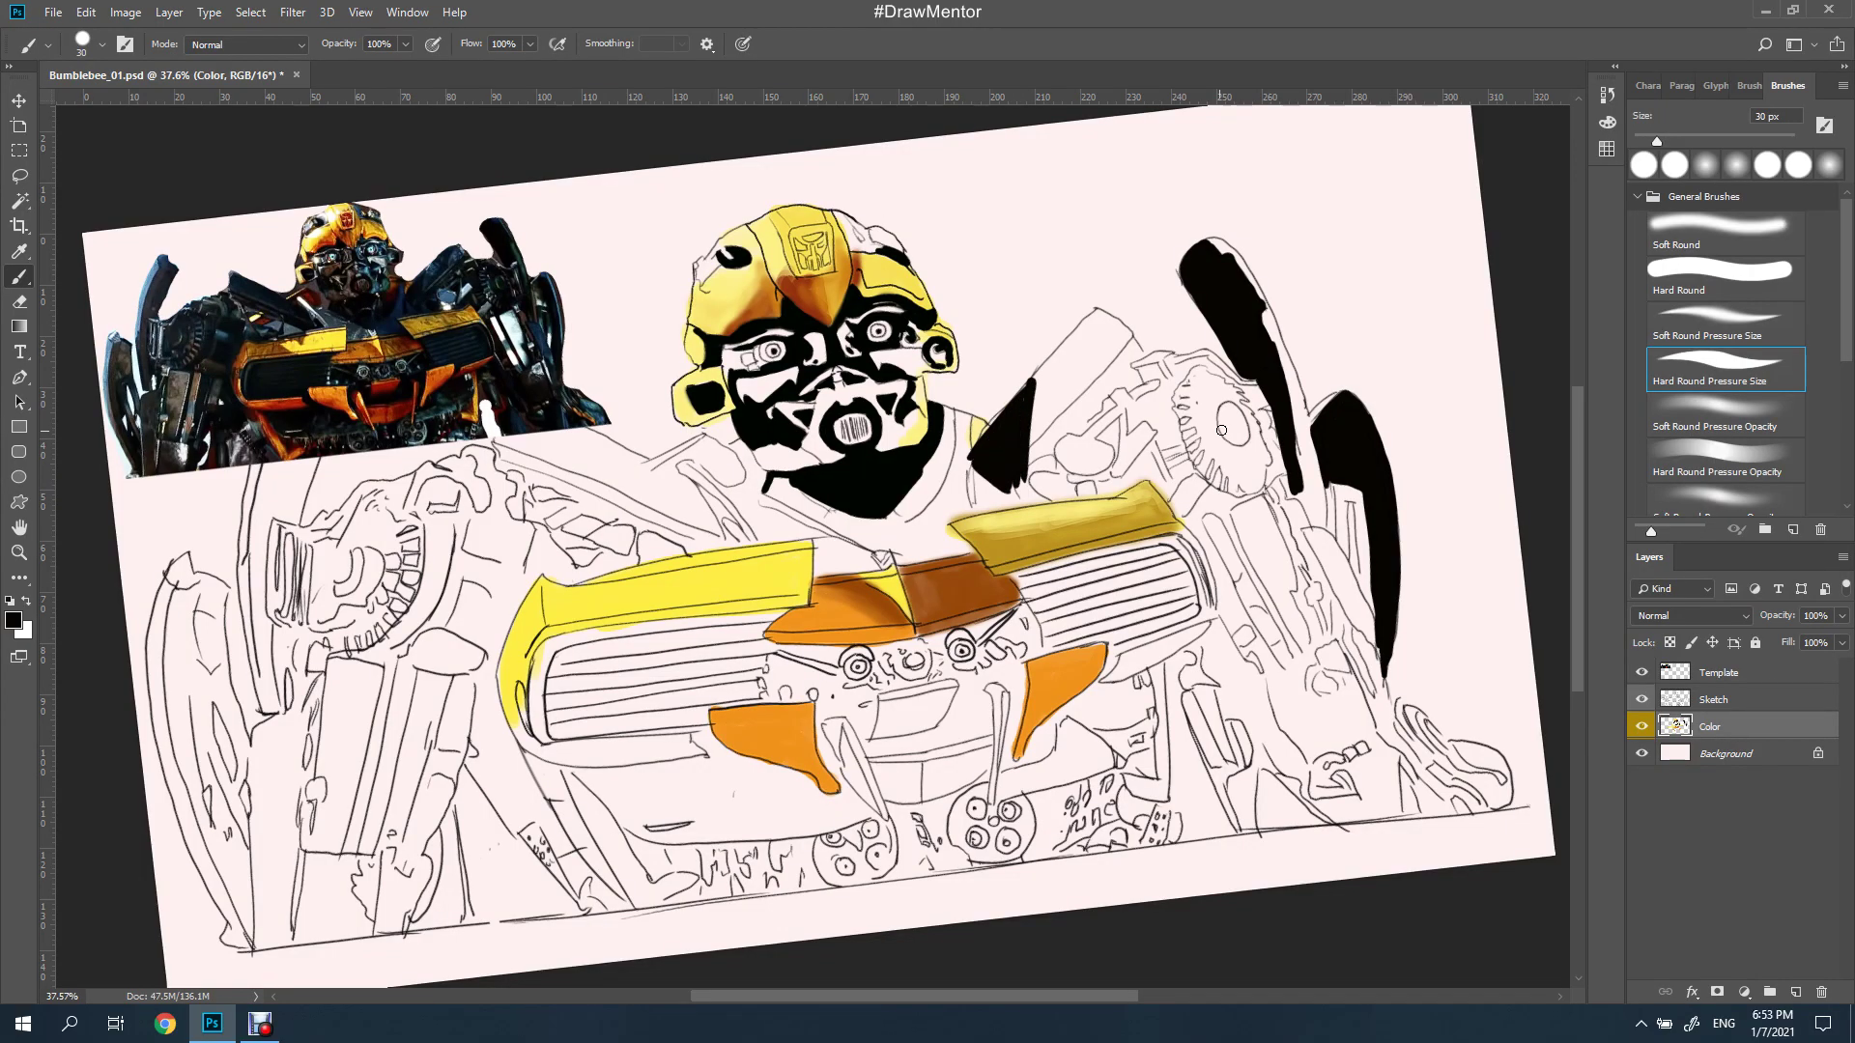
Extend the black shoulder shape along the arm and darken the round arm joint
key(Tab)
drag(1387, 324, 1424, 454)
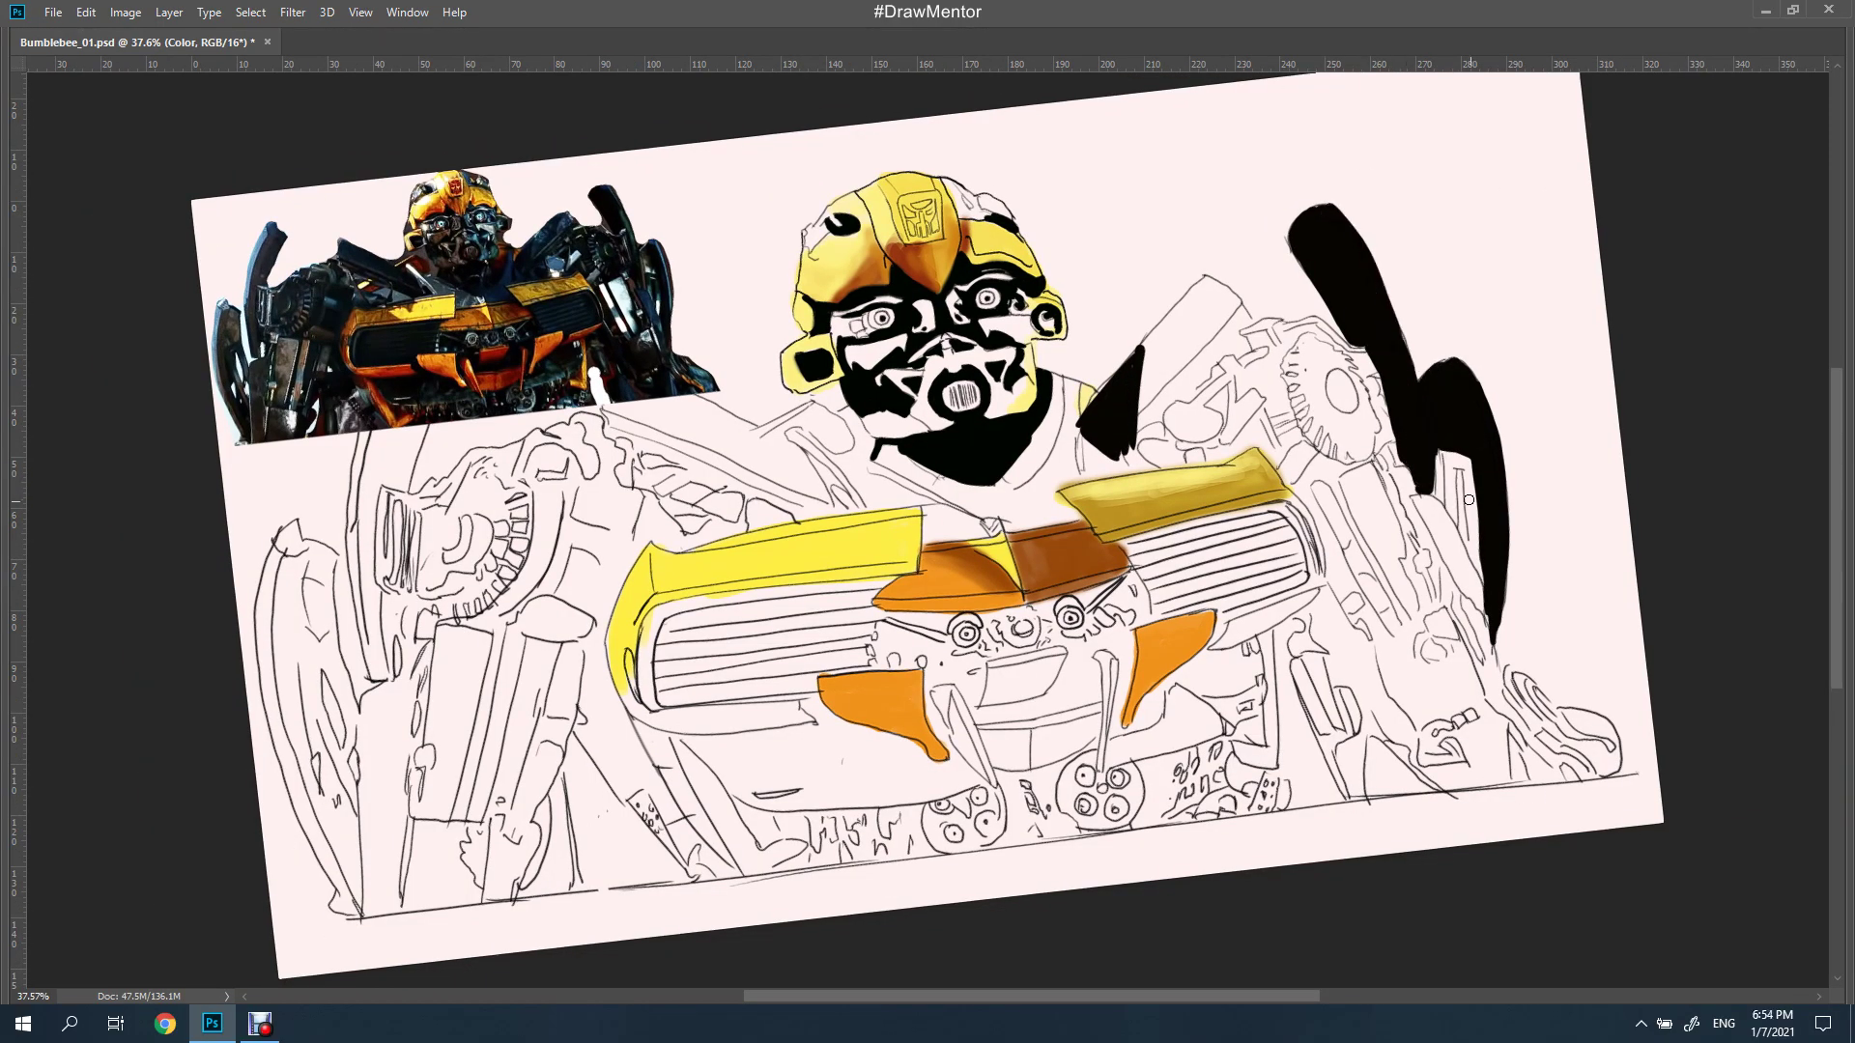
drag(1128, 425, 1220, 317)
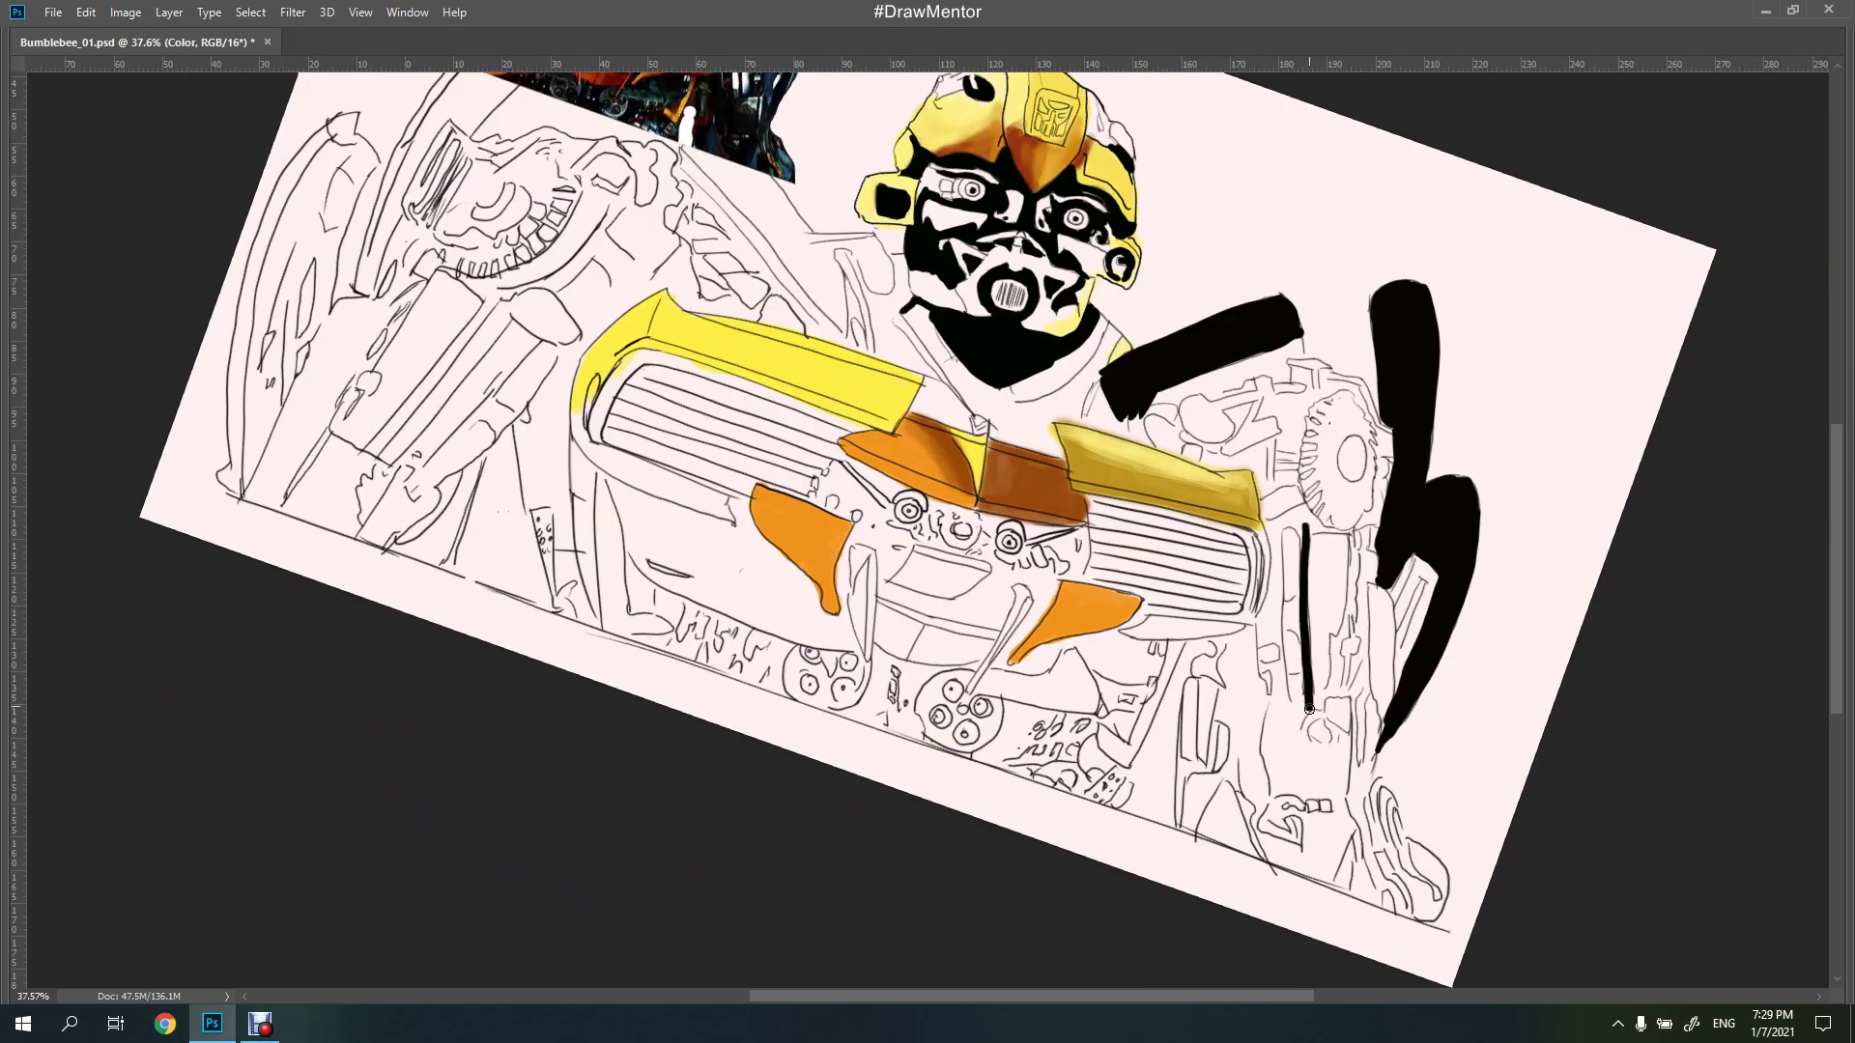
scroll(1401, 580, up, 3)
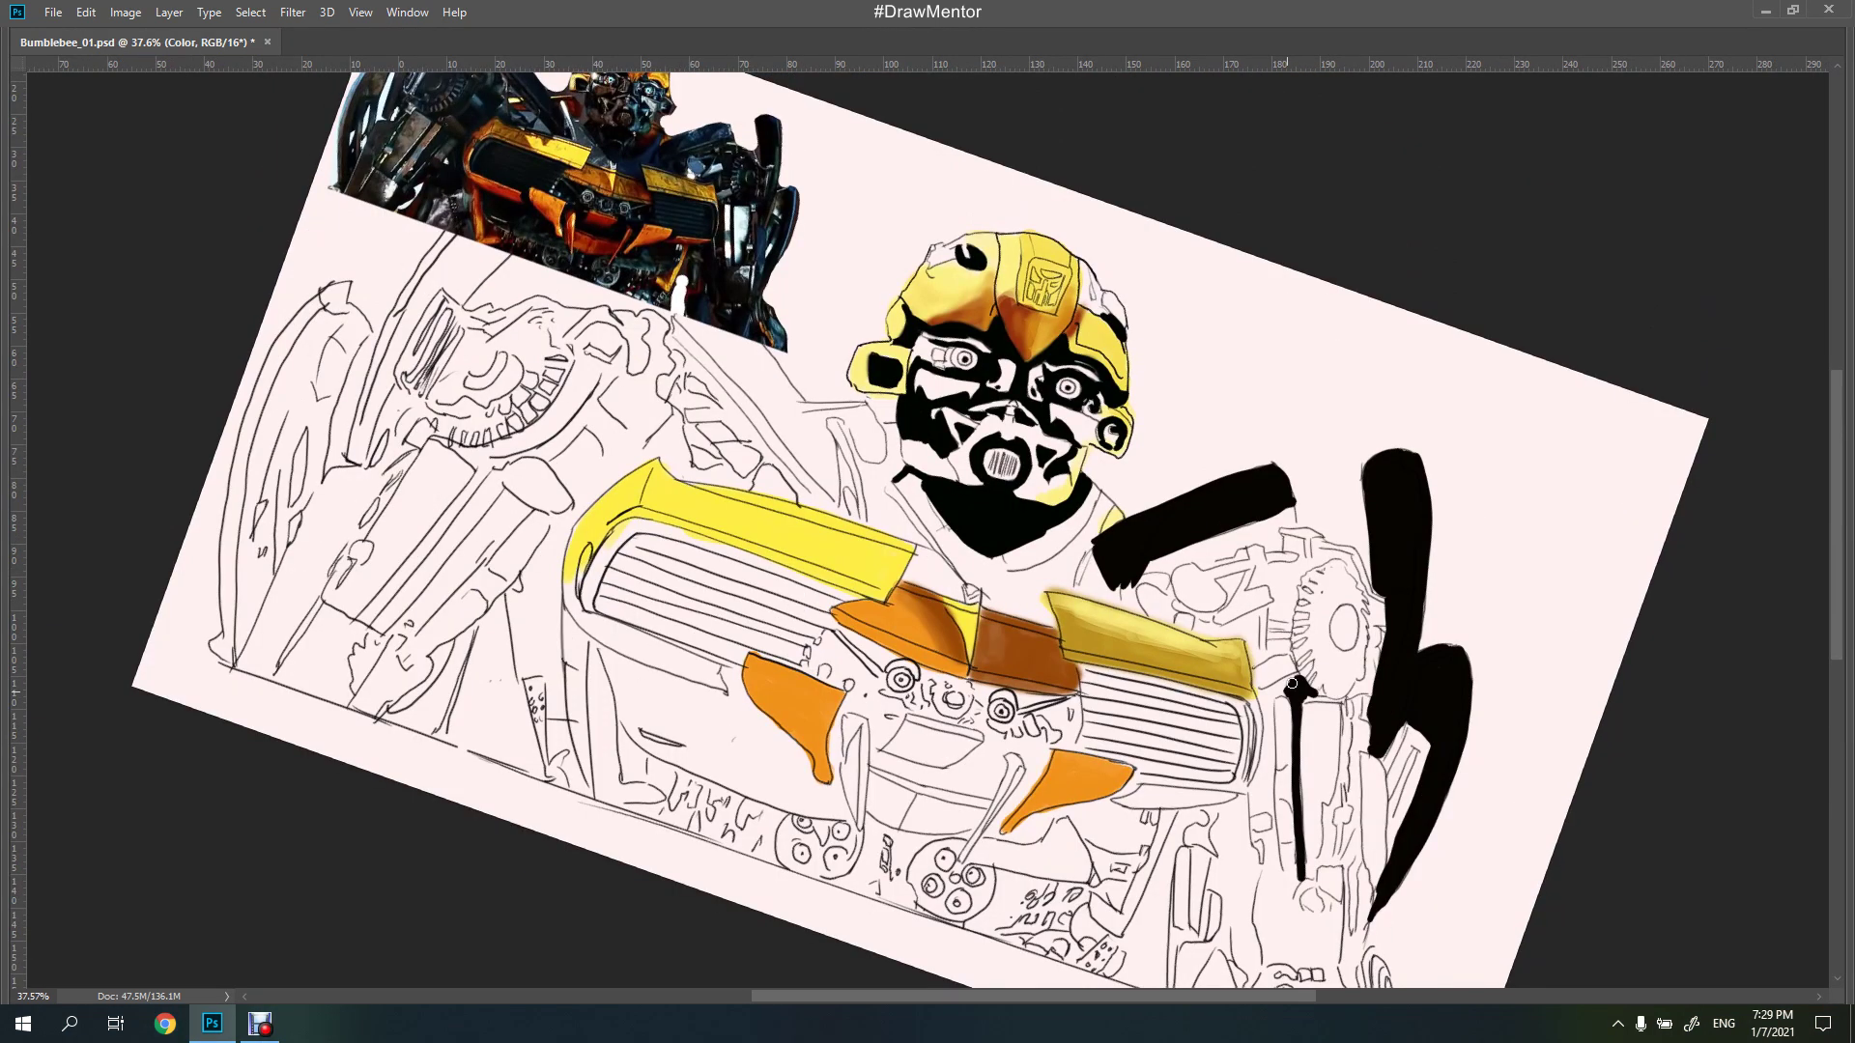
drag(1264, 708, 1276, 903)
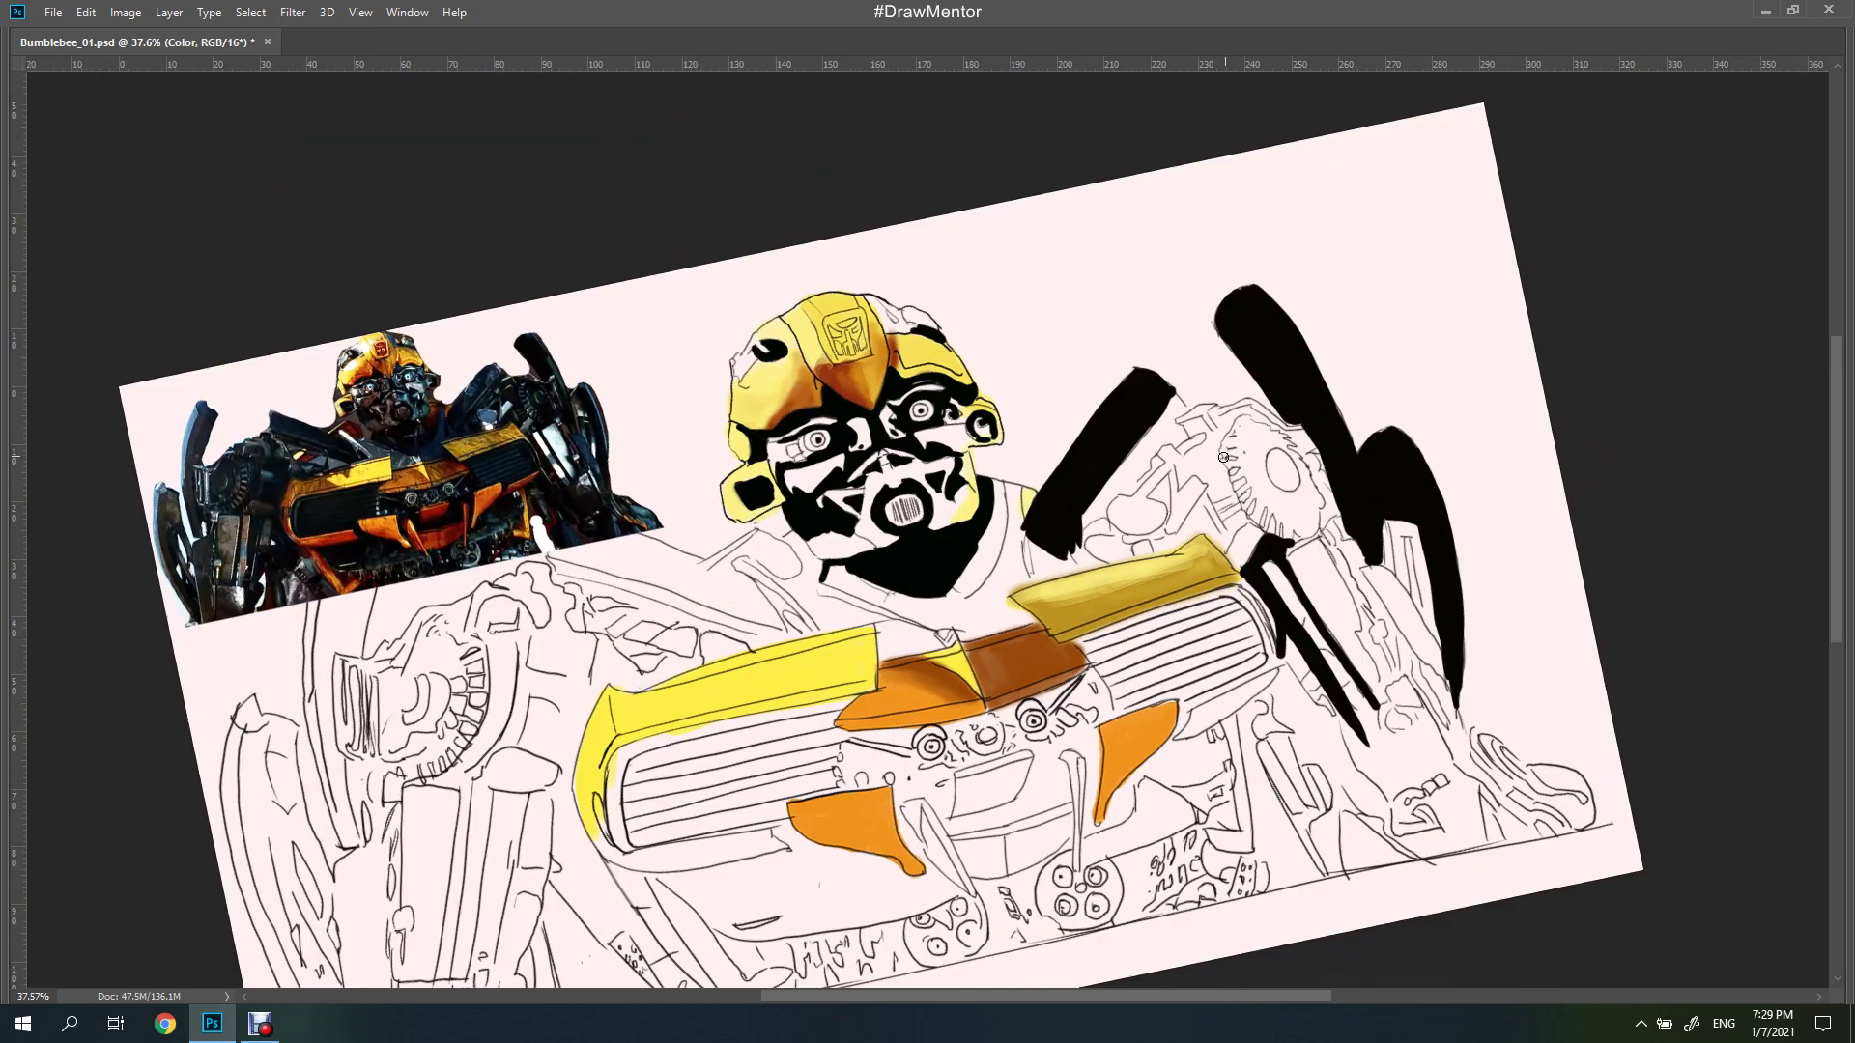
mouse_move(1258, 426)
mouse_down()
mouse_move(1293, 458)
mouse_move(1285, 537)
mouse_up()
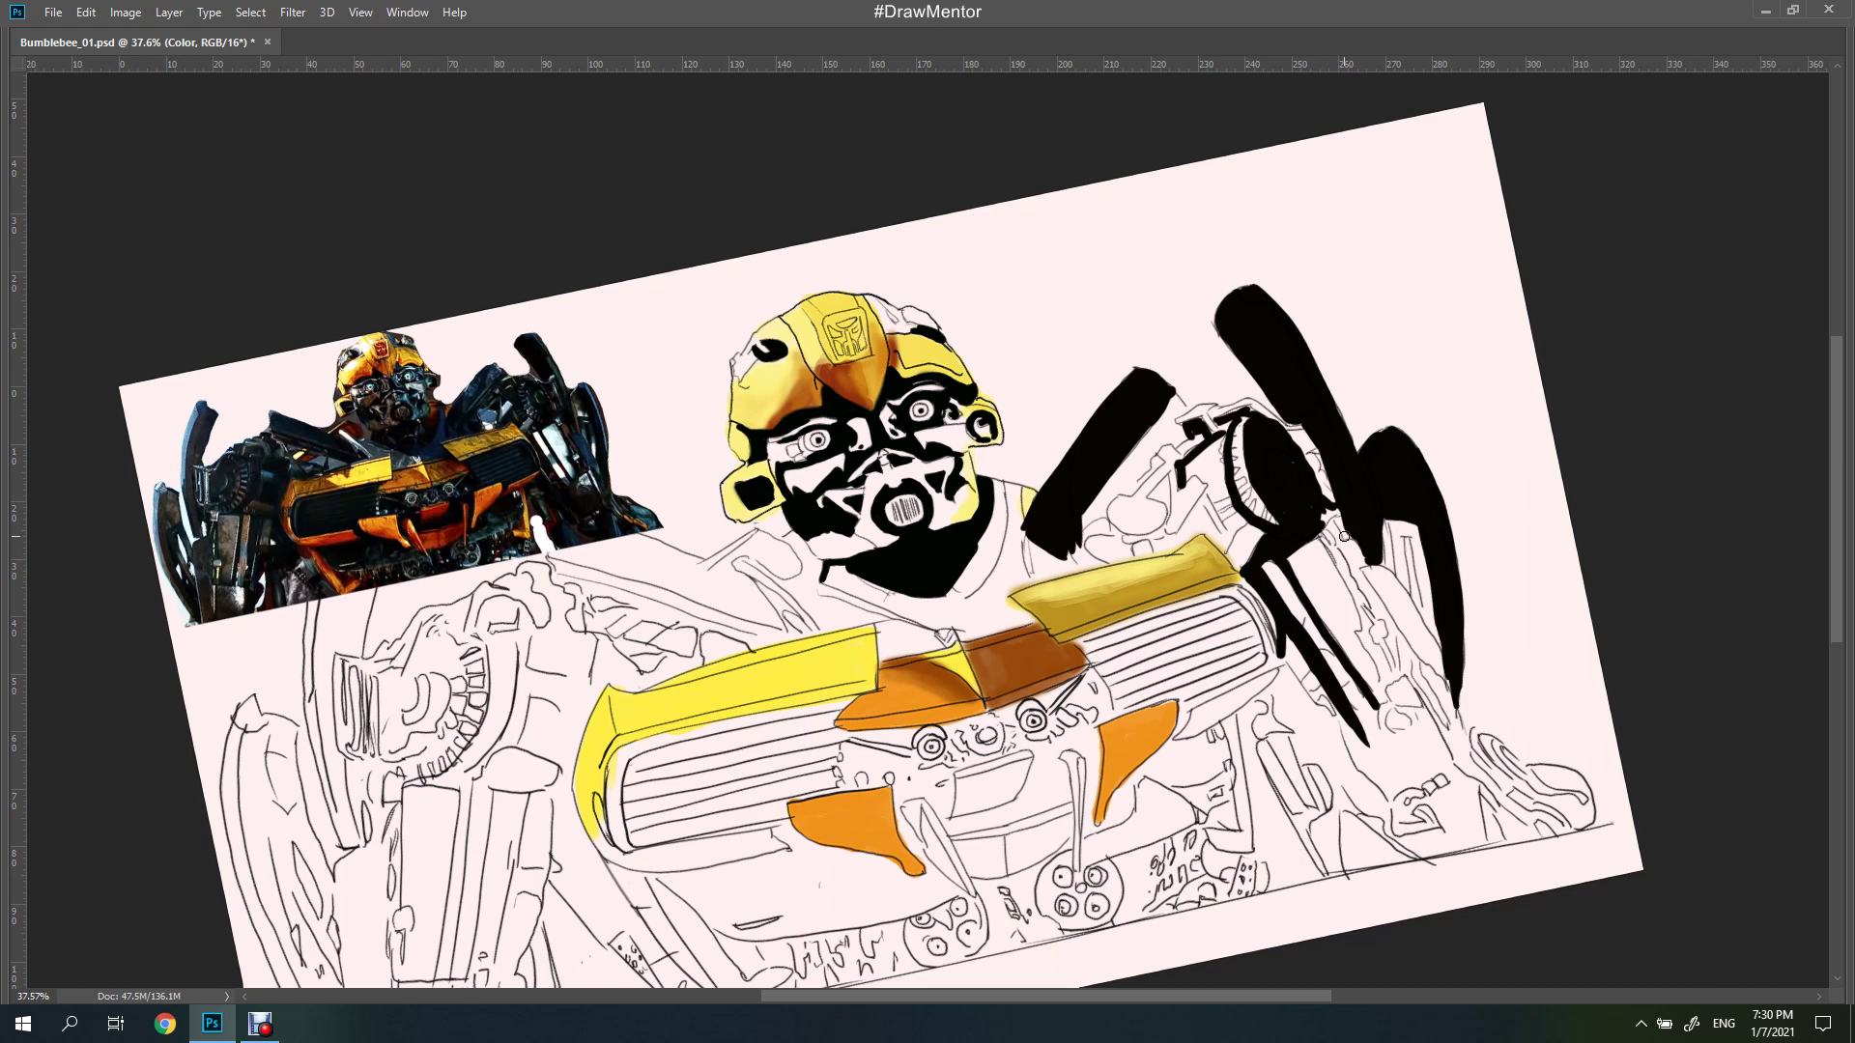
key(ctrl+plus)
key(ctrl+plus)
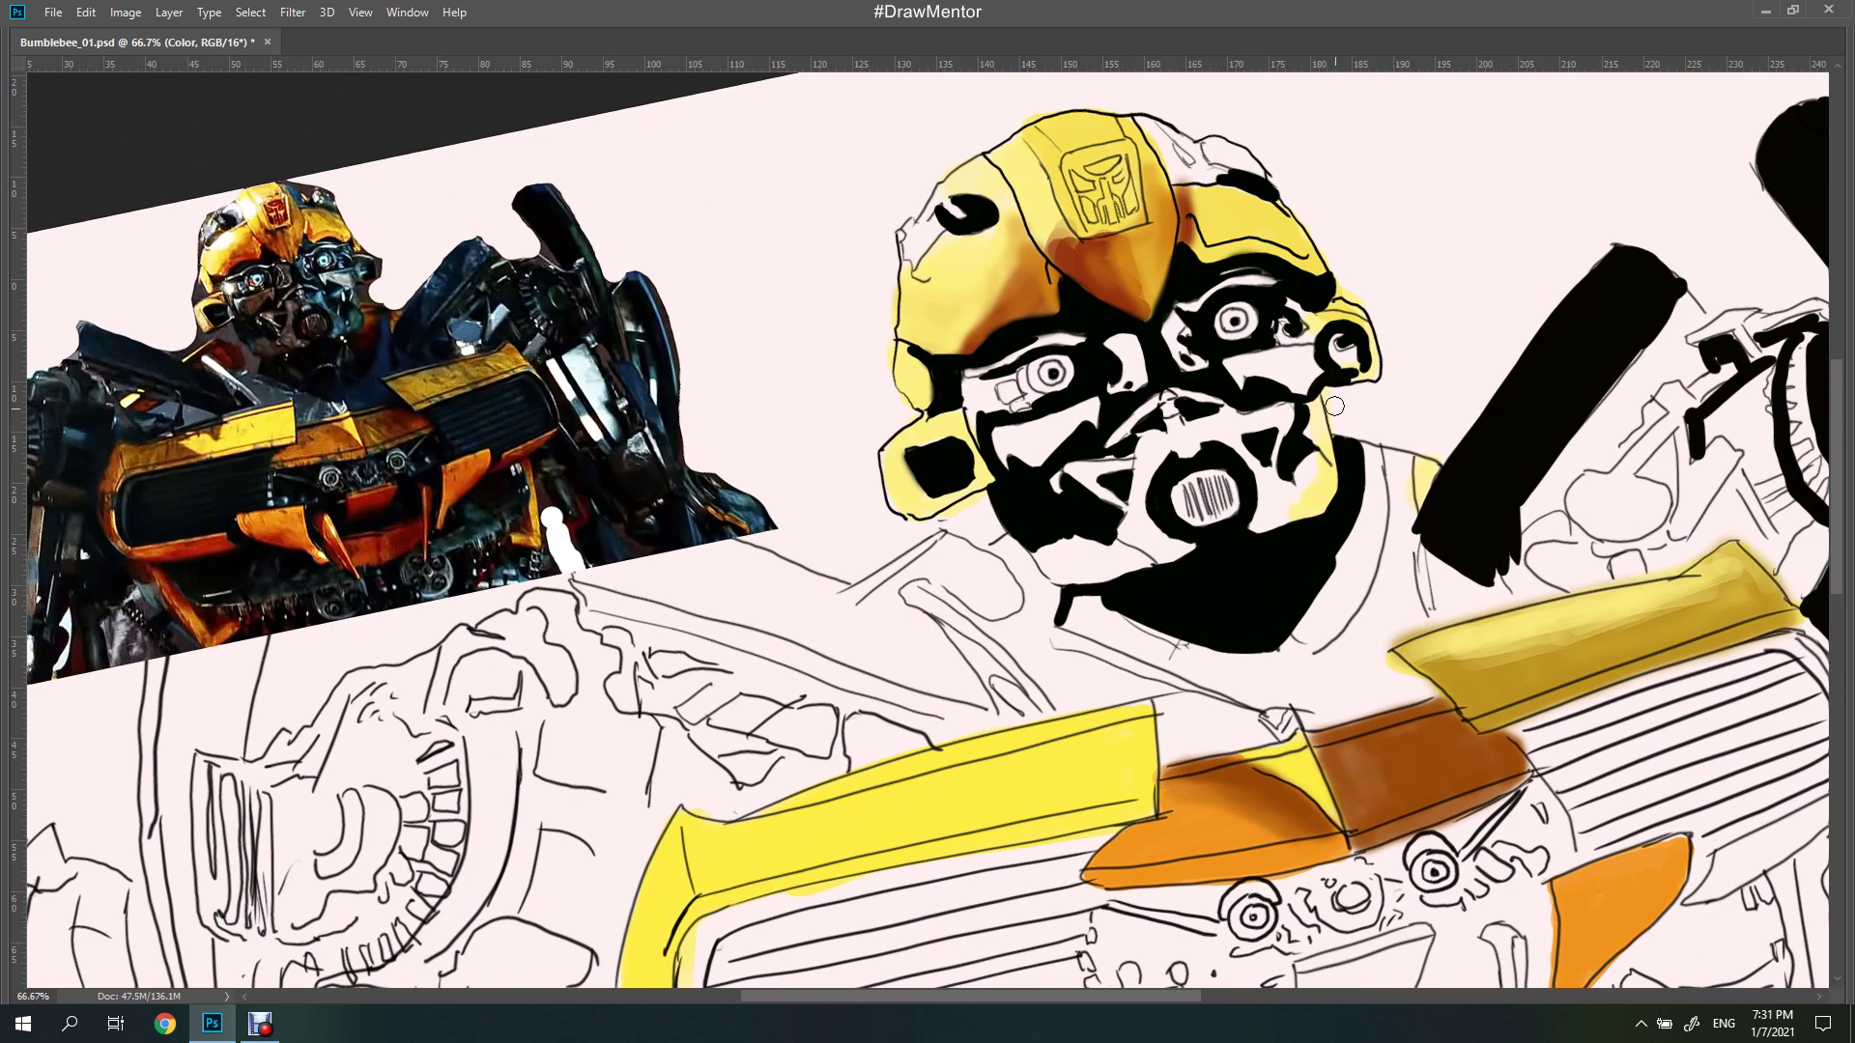
Paint black above the yellow bar, down the lower jaw and under the diagonal bar
scroll(1336, 406, right, 3)
scroll(1384, 477, right, 3)
mouse_move(1383, 477)
mouse_down()
mouse_move(1363, 580)
mouse_move(1449, 541)
mouse_move(1457, 580)
mouse_up()
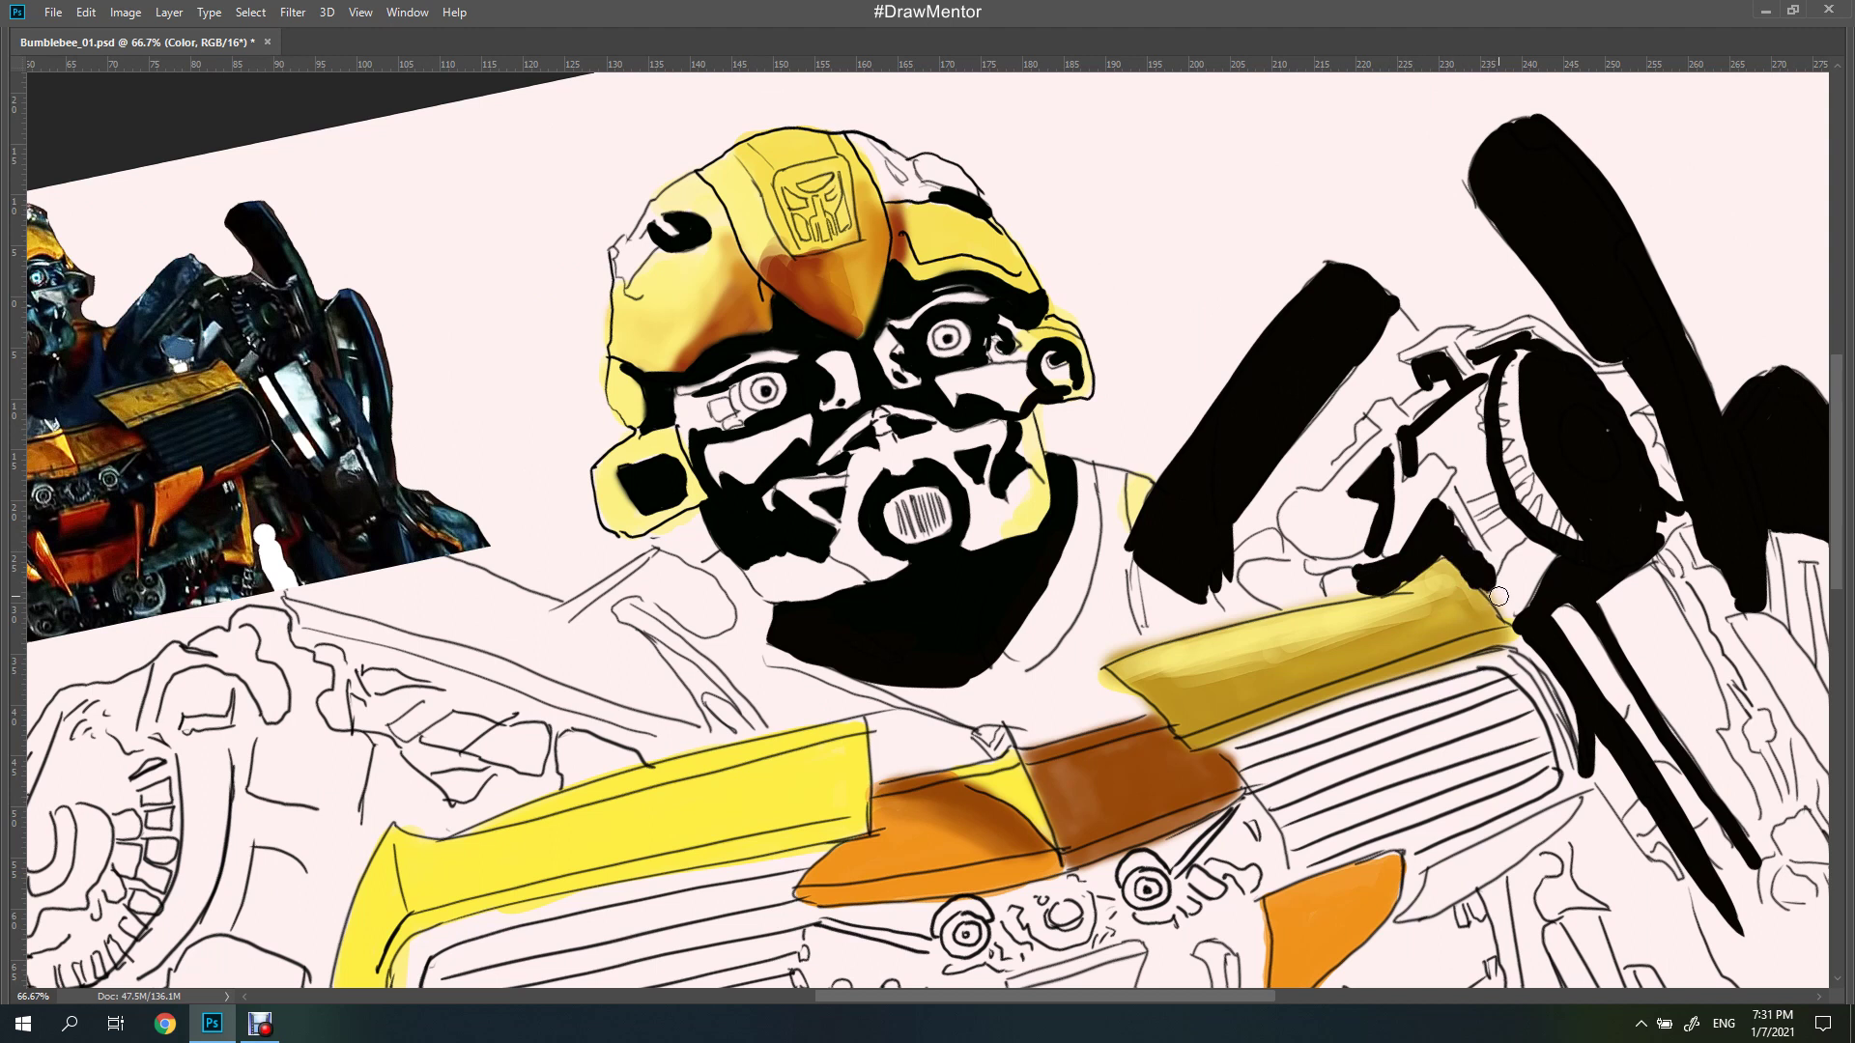
scroll(1236, 584, left, 3)
drag(1227, 522, 1125, 688)
mouse_move(1222, 464)
mouse_down()
mouse_move(1217, 580)
mouse_move(1155, 648)
mouse_move(1237, 541)
mouse_up()
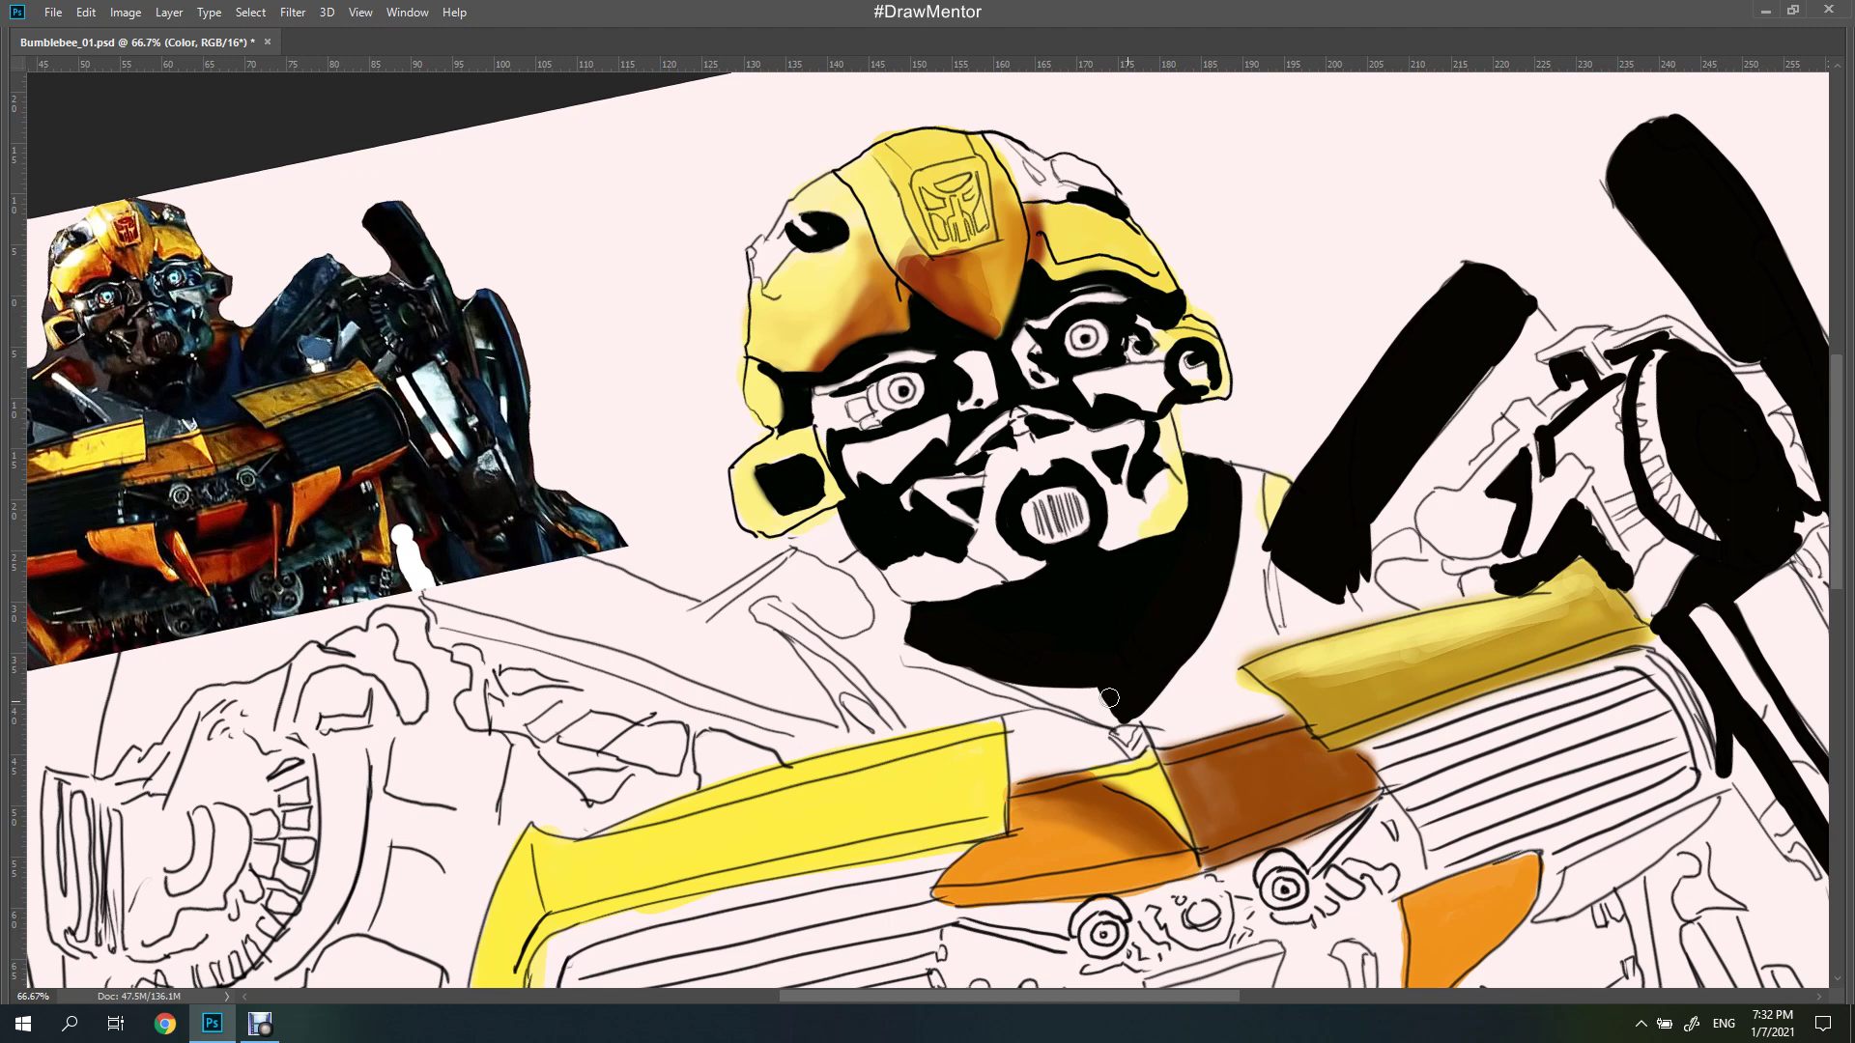
drag(1005, 681, 1140, 720)
mouse_move(1352, 570)
mouse_down()
mouse_move(1290, 637)
mouse_move(1407, 610)
mouse_up()
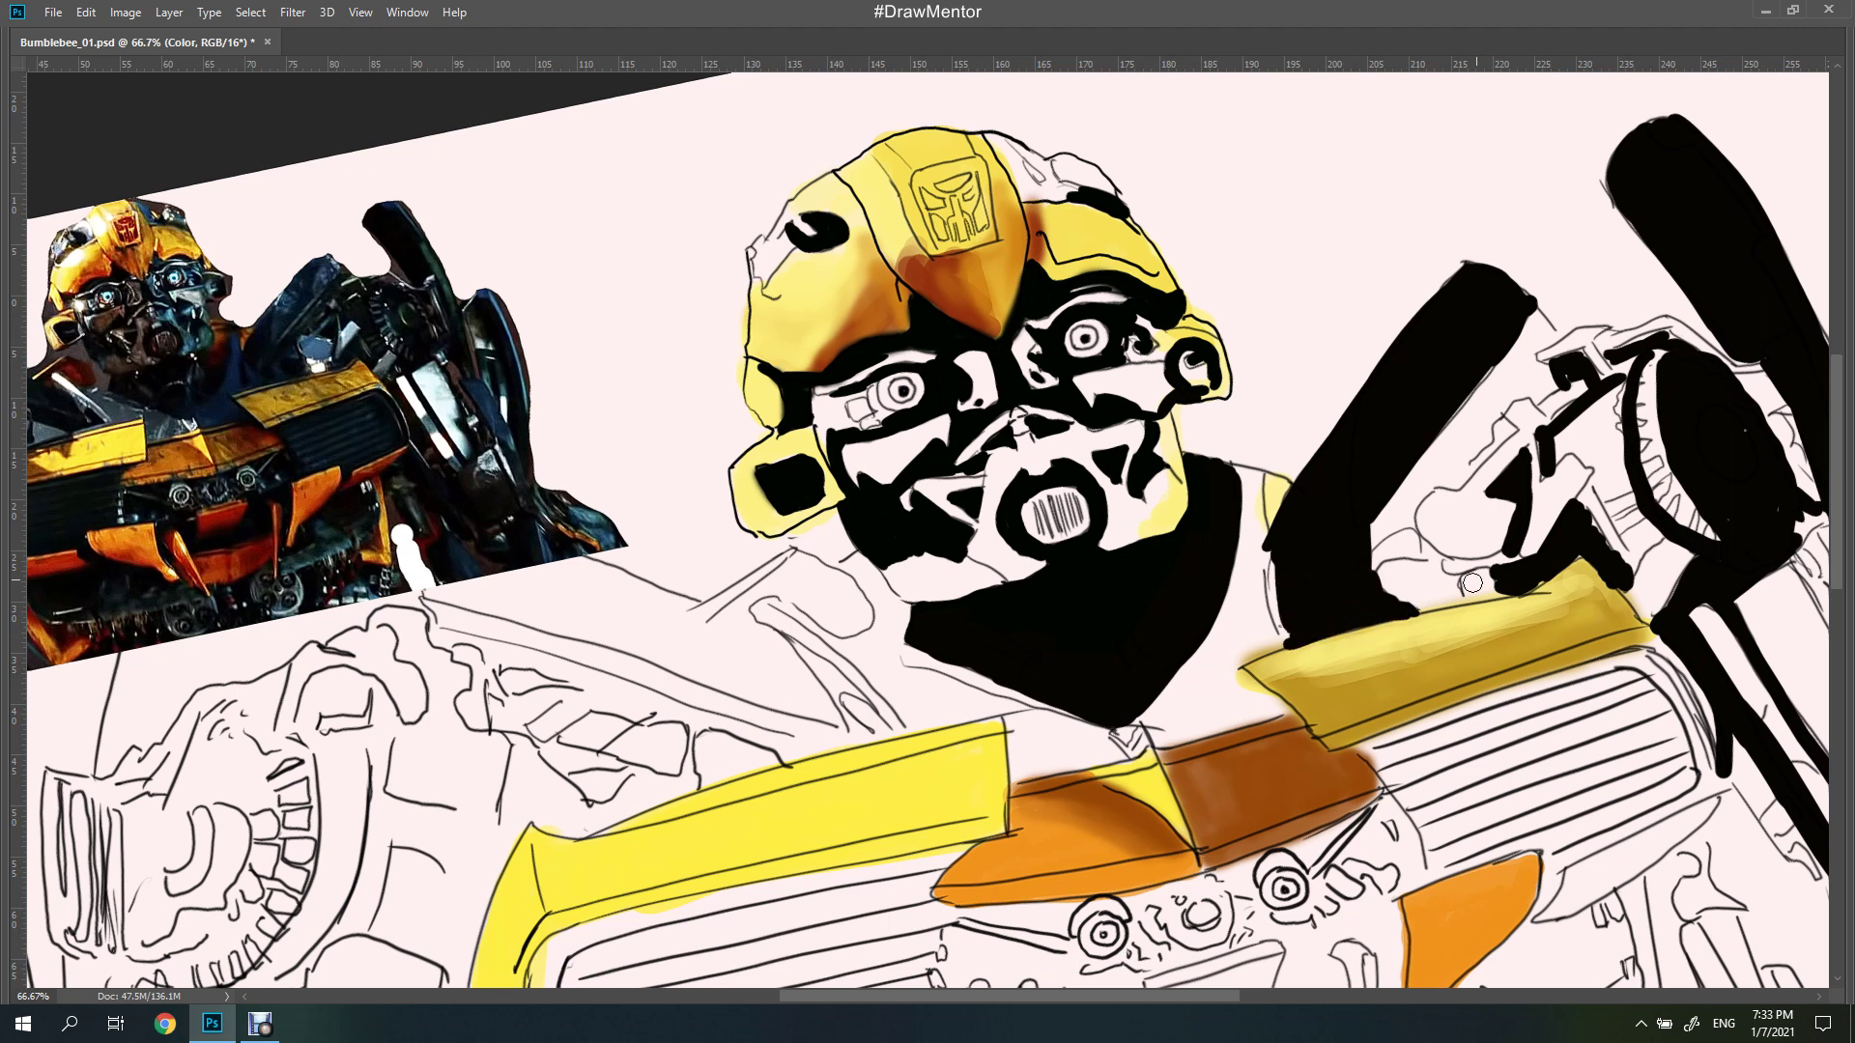
Paint long black strokes down the right arm, then darken the leg and foot
drag(1706, 571, 1582, 461)
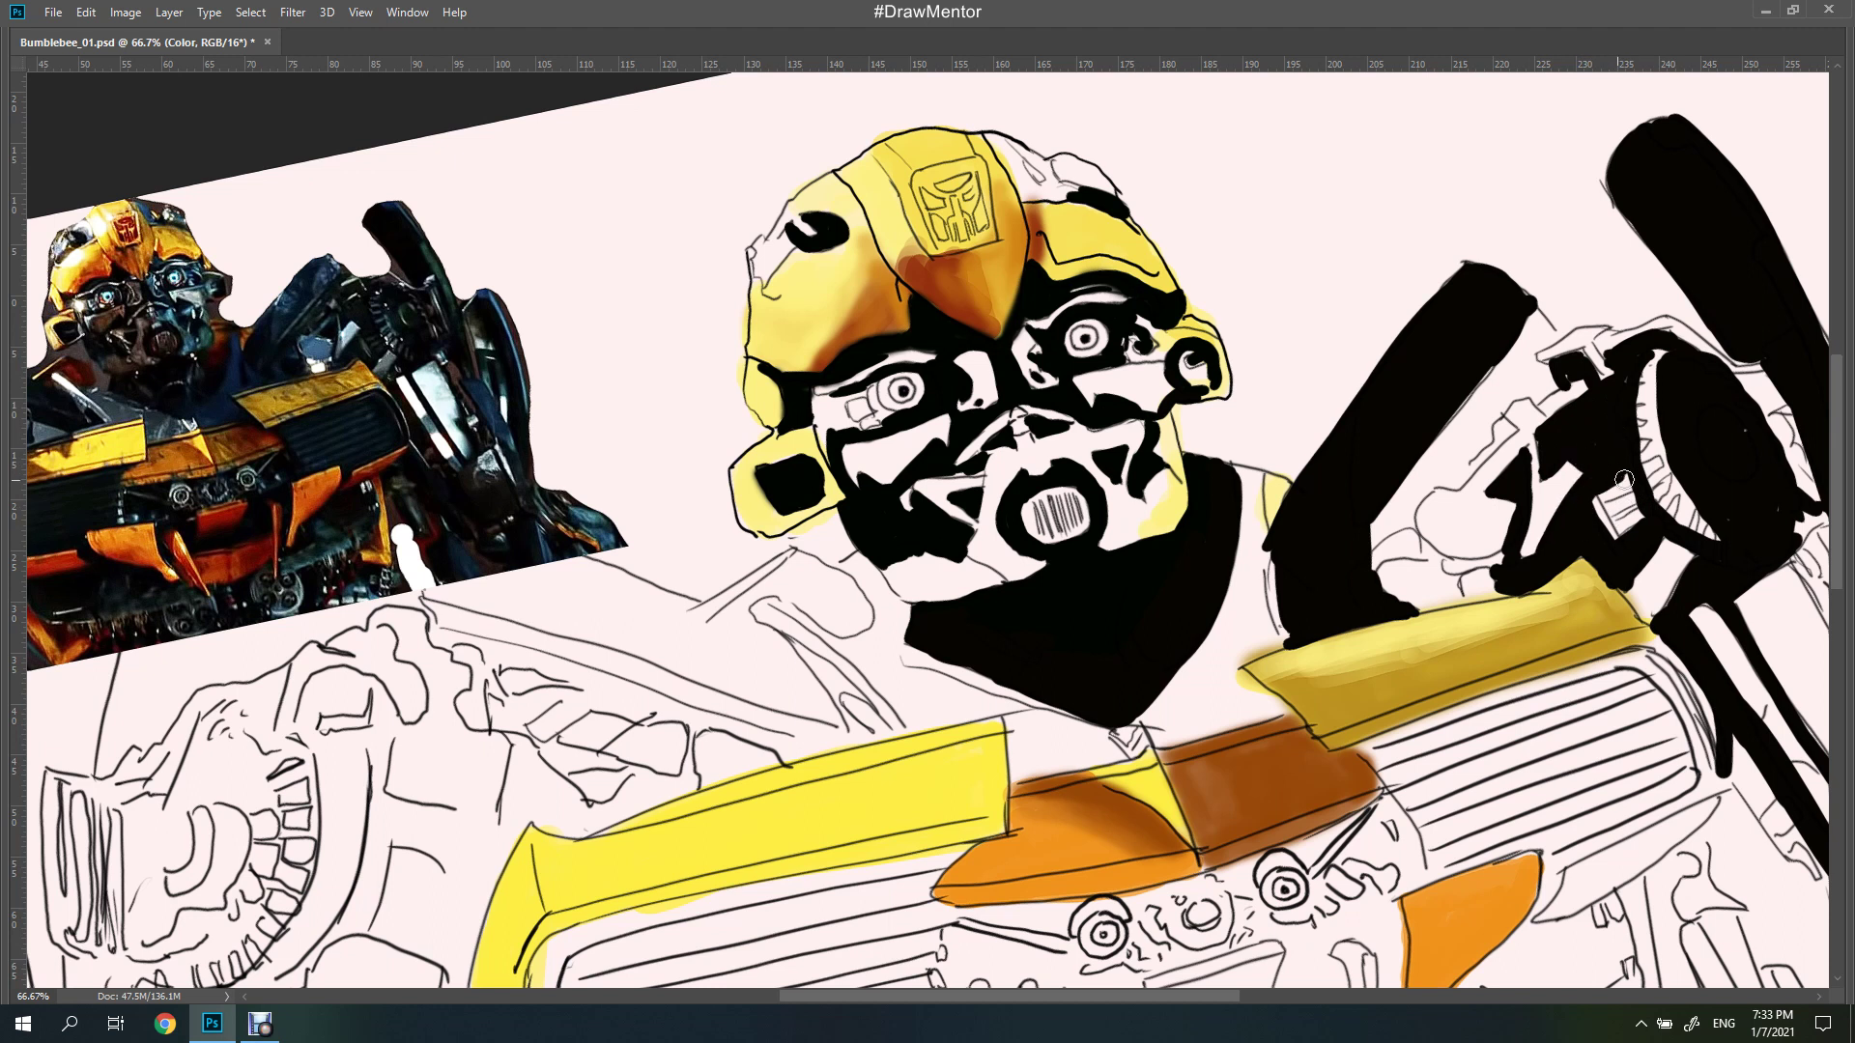
key(ctrl+minus)
drag(1275, 459, 1411, 609)
mouse_move(1372, 545)
mouse_down()
mouse_move(1449, 710)
mouse_move(1463, 799)
mouse_up()
drag(1416, 522, 1471, 711)
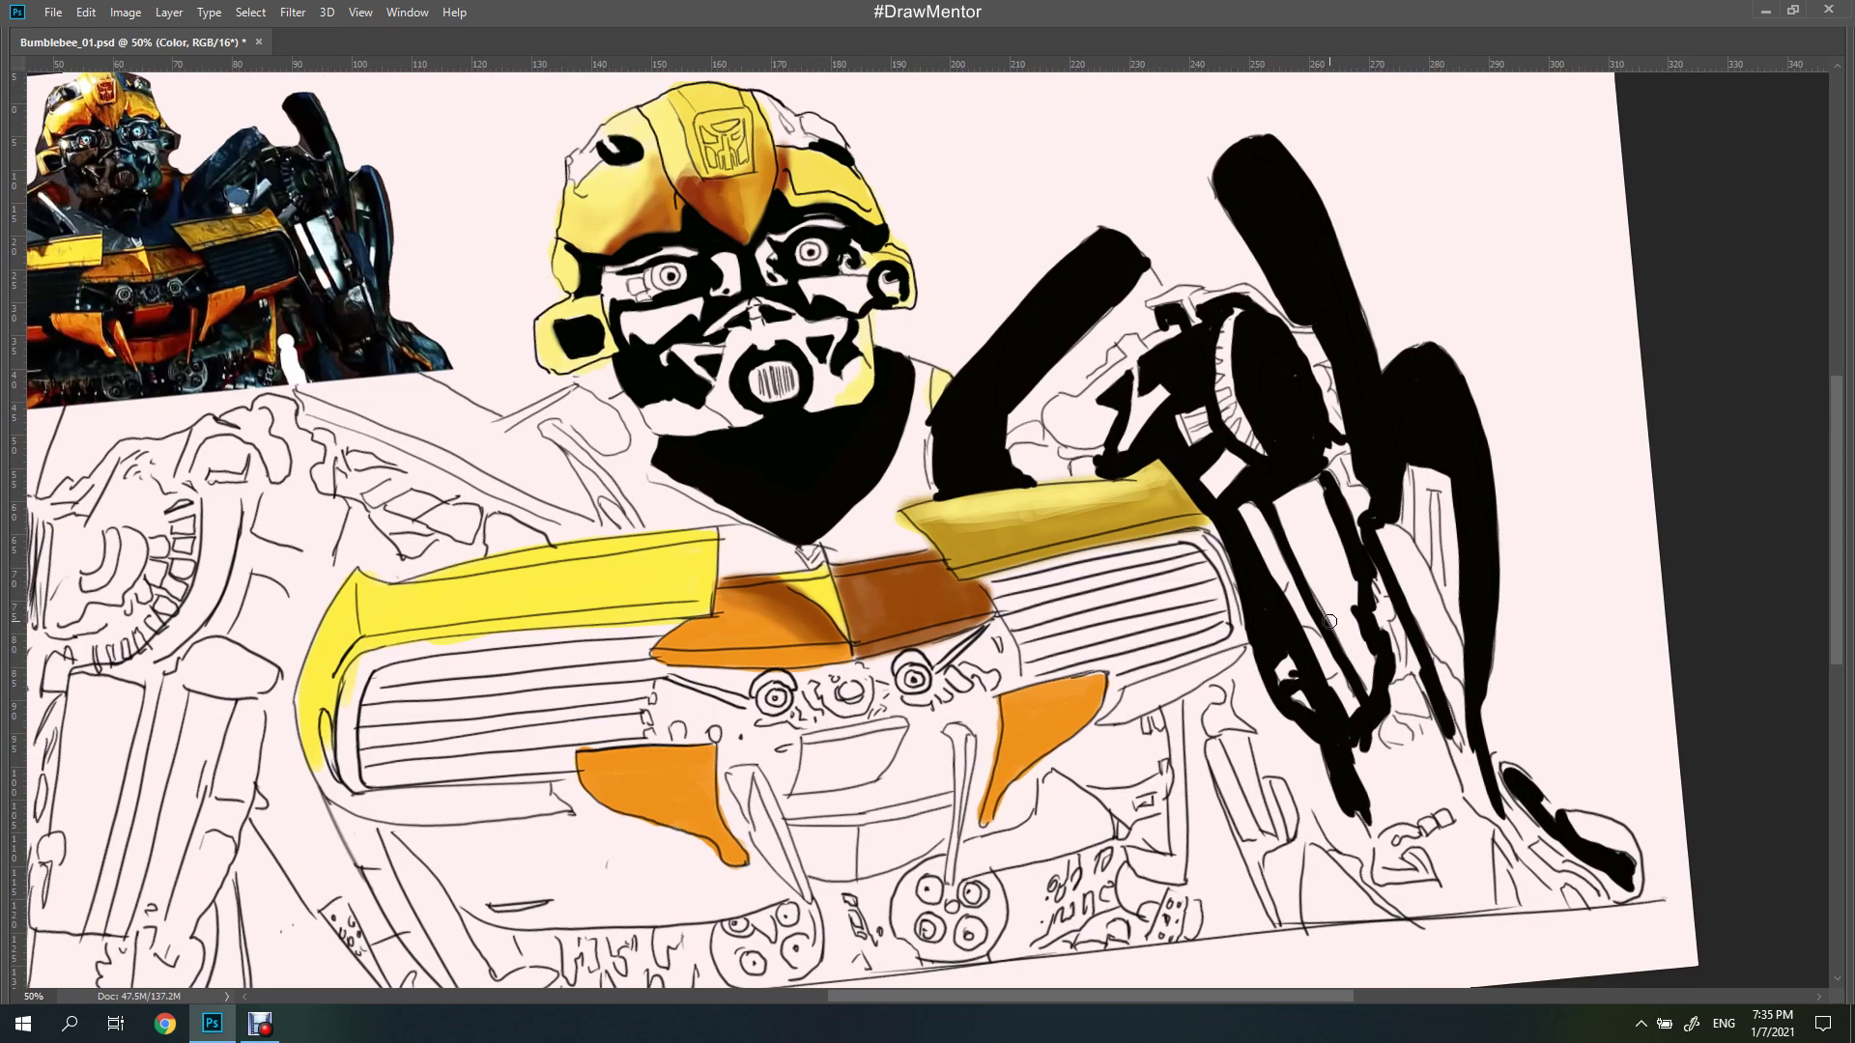
drag(1362, 744, 1449, 812)
drag(1449, 724, 1488, 904)
mouse_move(1397, 856)
mouse_down()
mouse_move(1478, 903)
mouse_move(1372, 909)
mouse_move(1295, 778)
mouse_up()
Paint black strokes over the robot's leg and along the arm
drag(1190, 736, 1190, 778)
mouse_move(1285, 744)
mouse_down()
mouse_move(1238, 688)
mouse_move(1352, 840)
mouse_up()
mouse_move(1372, 753)
mouse_down()
mouse_move(1276, 813)
mouse_move(1278, 926)
mouse_up()
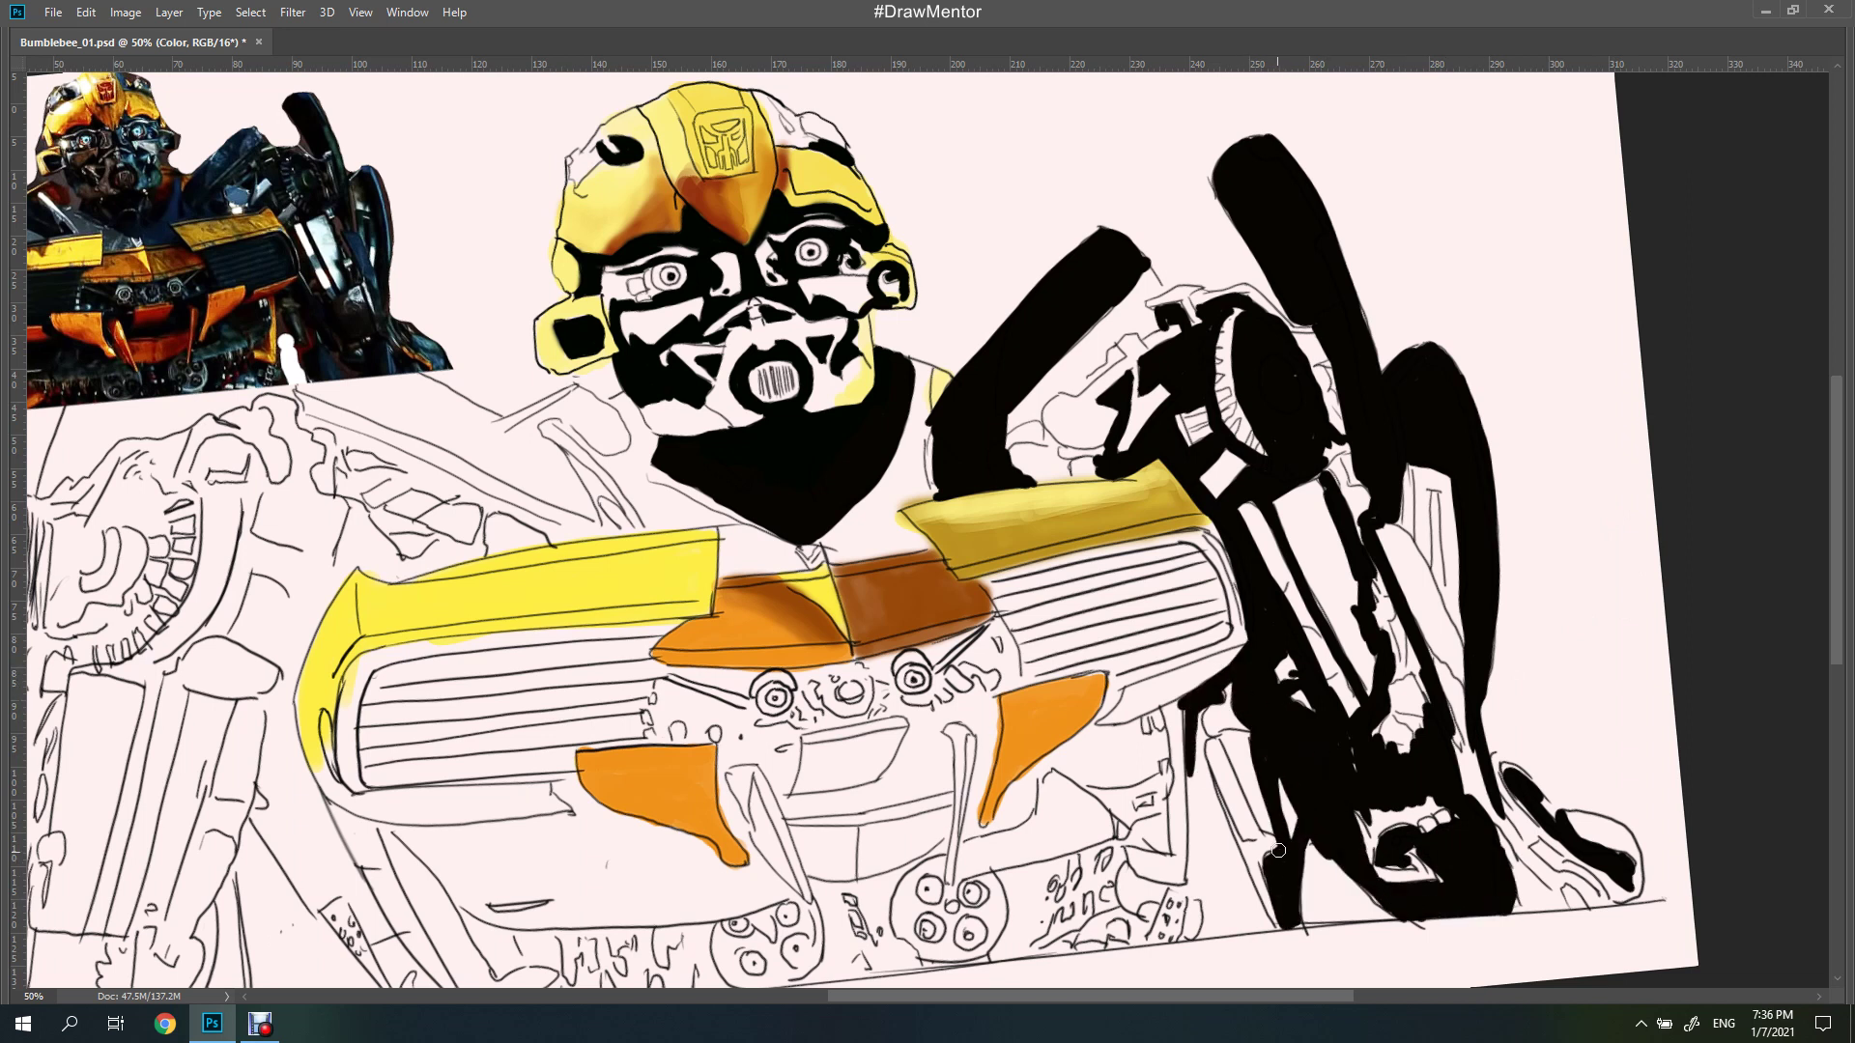
drag(1035, 387, 1305, 541)
drag(1425, 474, 1305, 541)
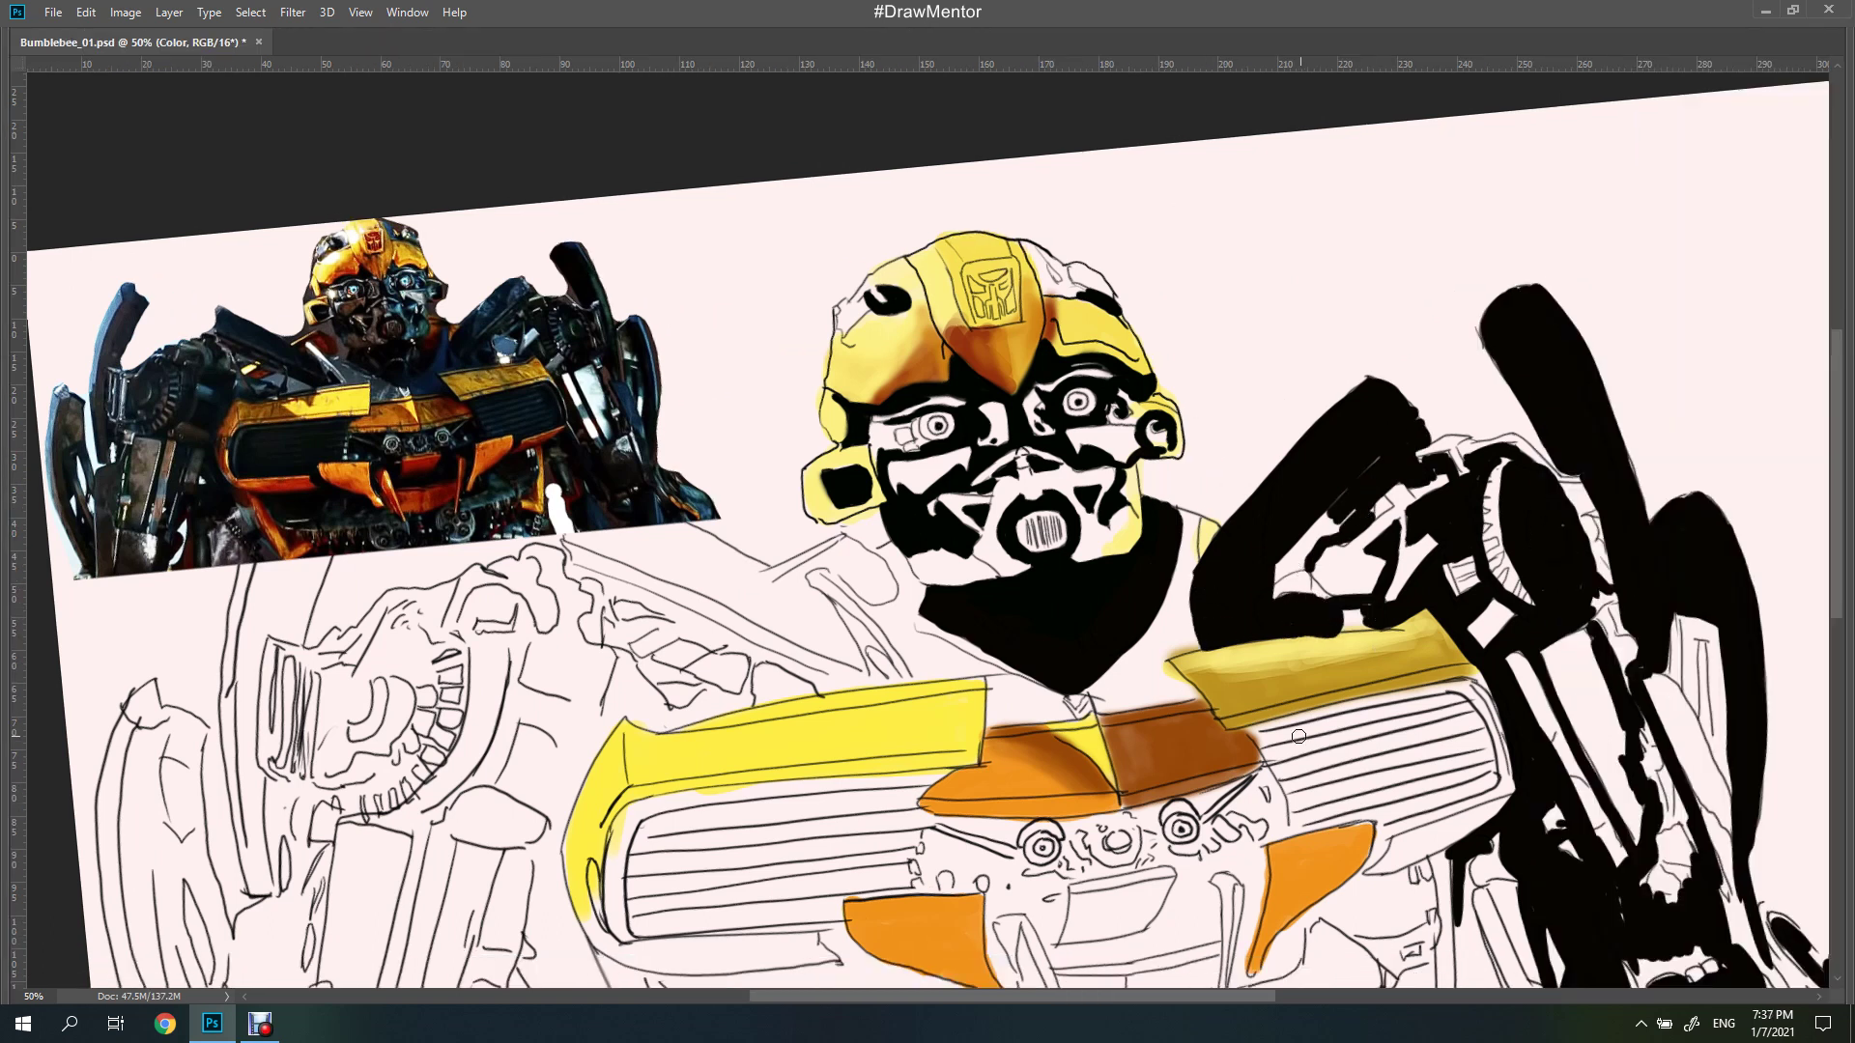
Outline and fill the right-hand grille block under the yellow bar with black
mouse_move(1298, 737)
mouse_down()
mouse_move(1391, 222)
mouse_move(897, 556)
mouse_move(943, 496)
mouse_move(1352, 558)
mouse_up()
drag(1264, 609, 1348, 521)
mouse_move(1150, 594)
mouse_down()
mouse_move(1121, 628)
mouse_move(1125, 677)
mouse_move(1336, 533)
mouse_move(1140, 628)
mouse_up()
mouse_move(1295, 493)
mouse_down()
mouse_move(1179, 599)
mouse_move(1275, 560)
mouse_move(1322, 603)
mouse_move(1281, 550)
mouse_up()
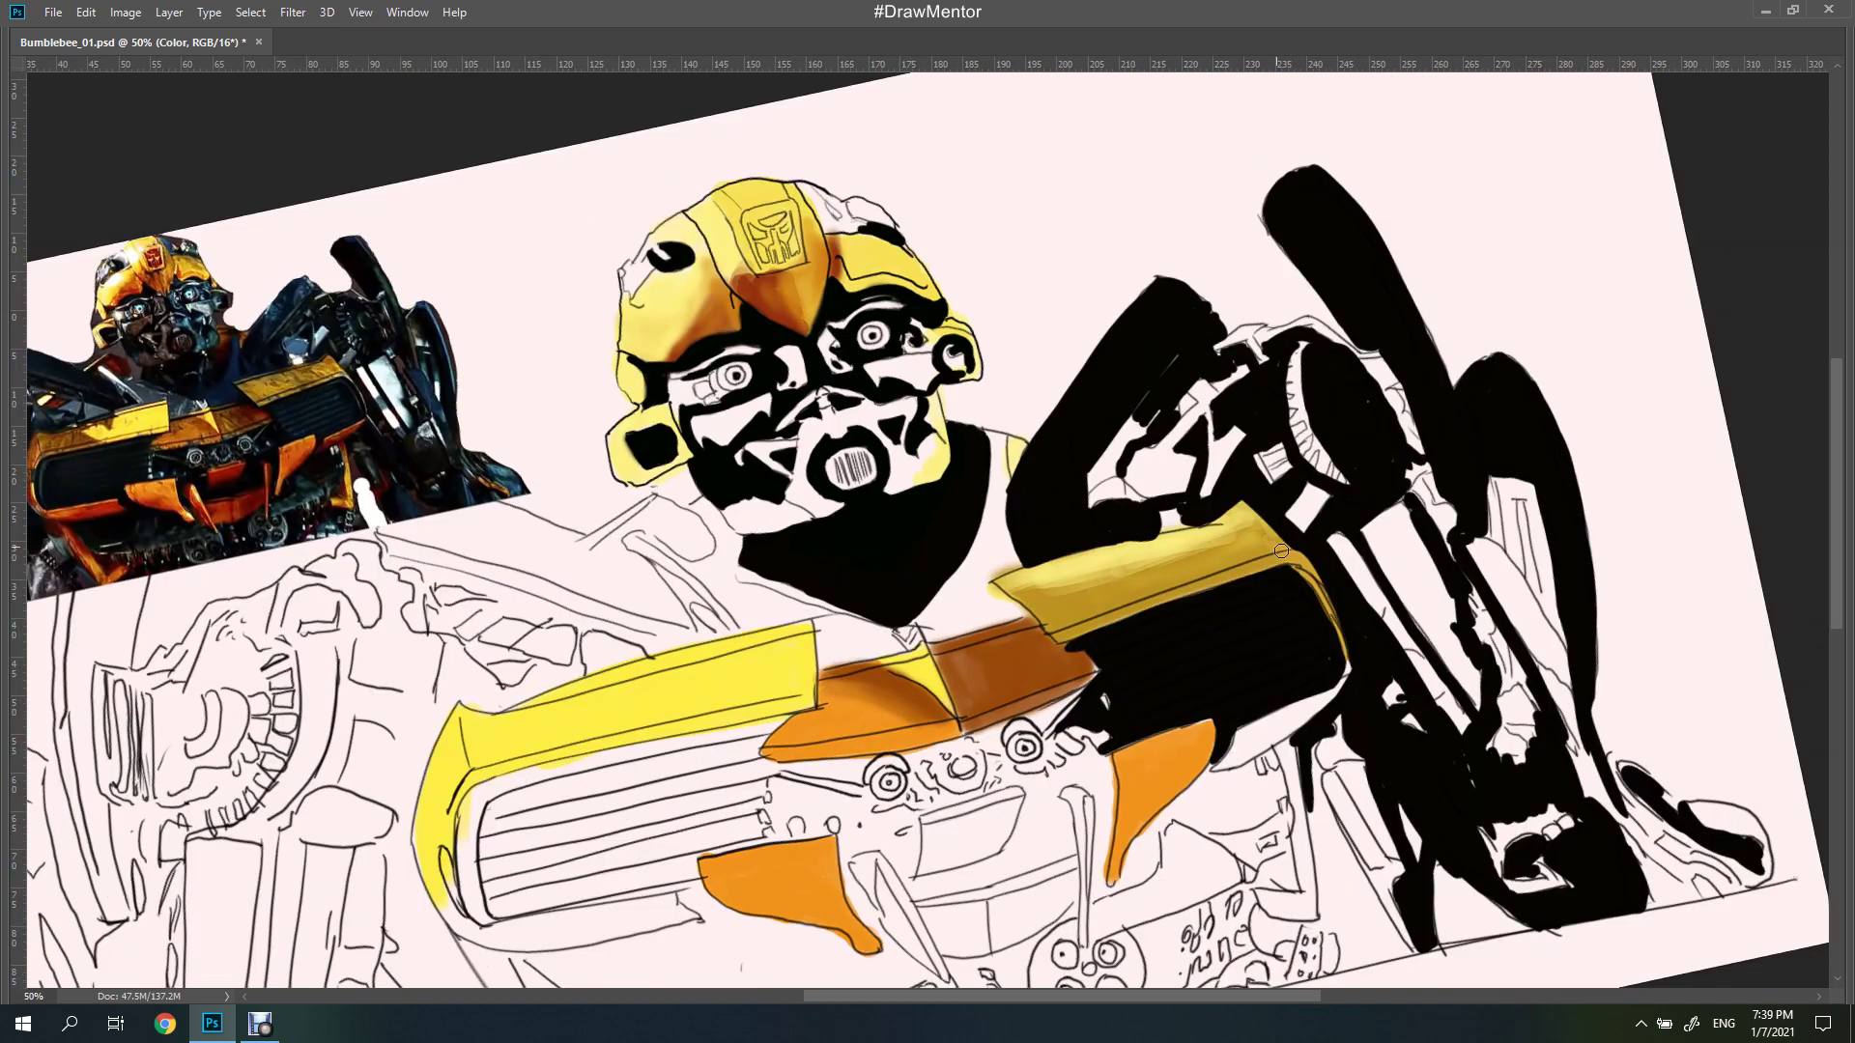
Streak the black grille with horizontal navy lines
drag(966, 324, 1126, 327)
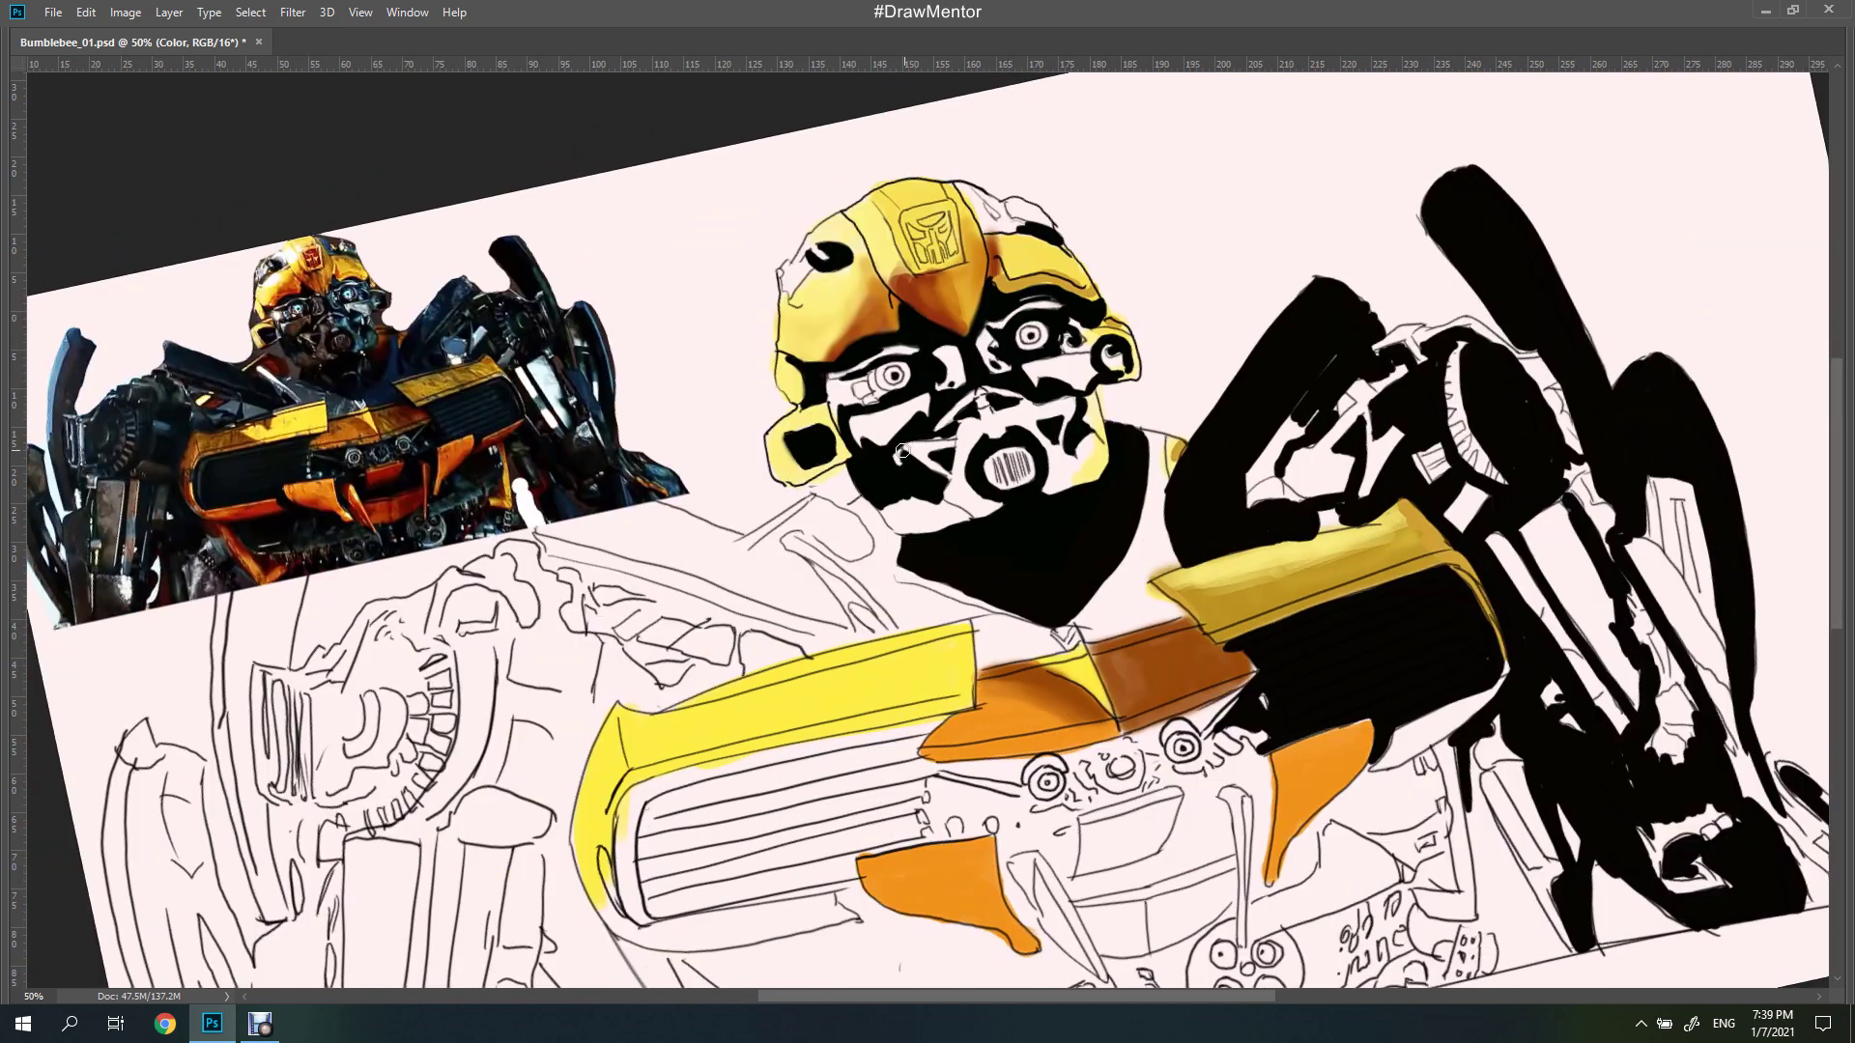
key(Tab)
key(Tab)
drag(1246, 628, 1420, 624)
drag(1256, 686, 1471, 658)
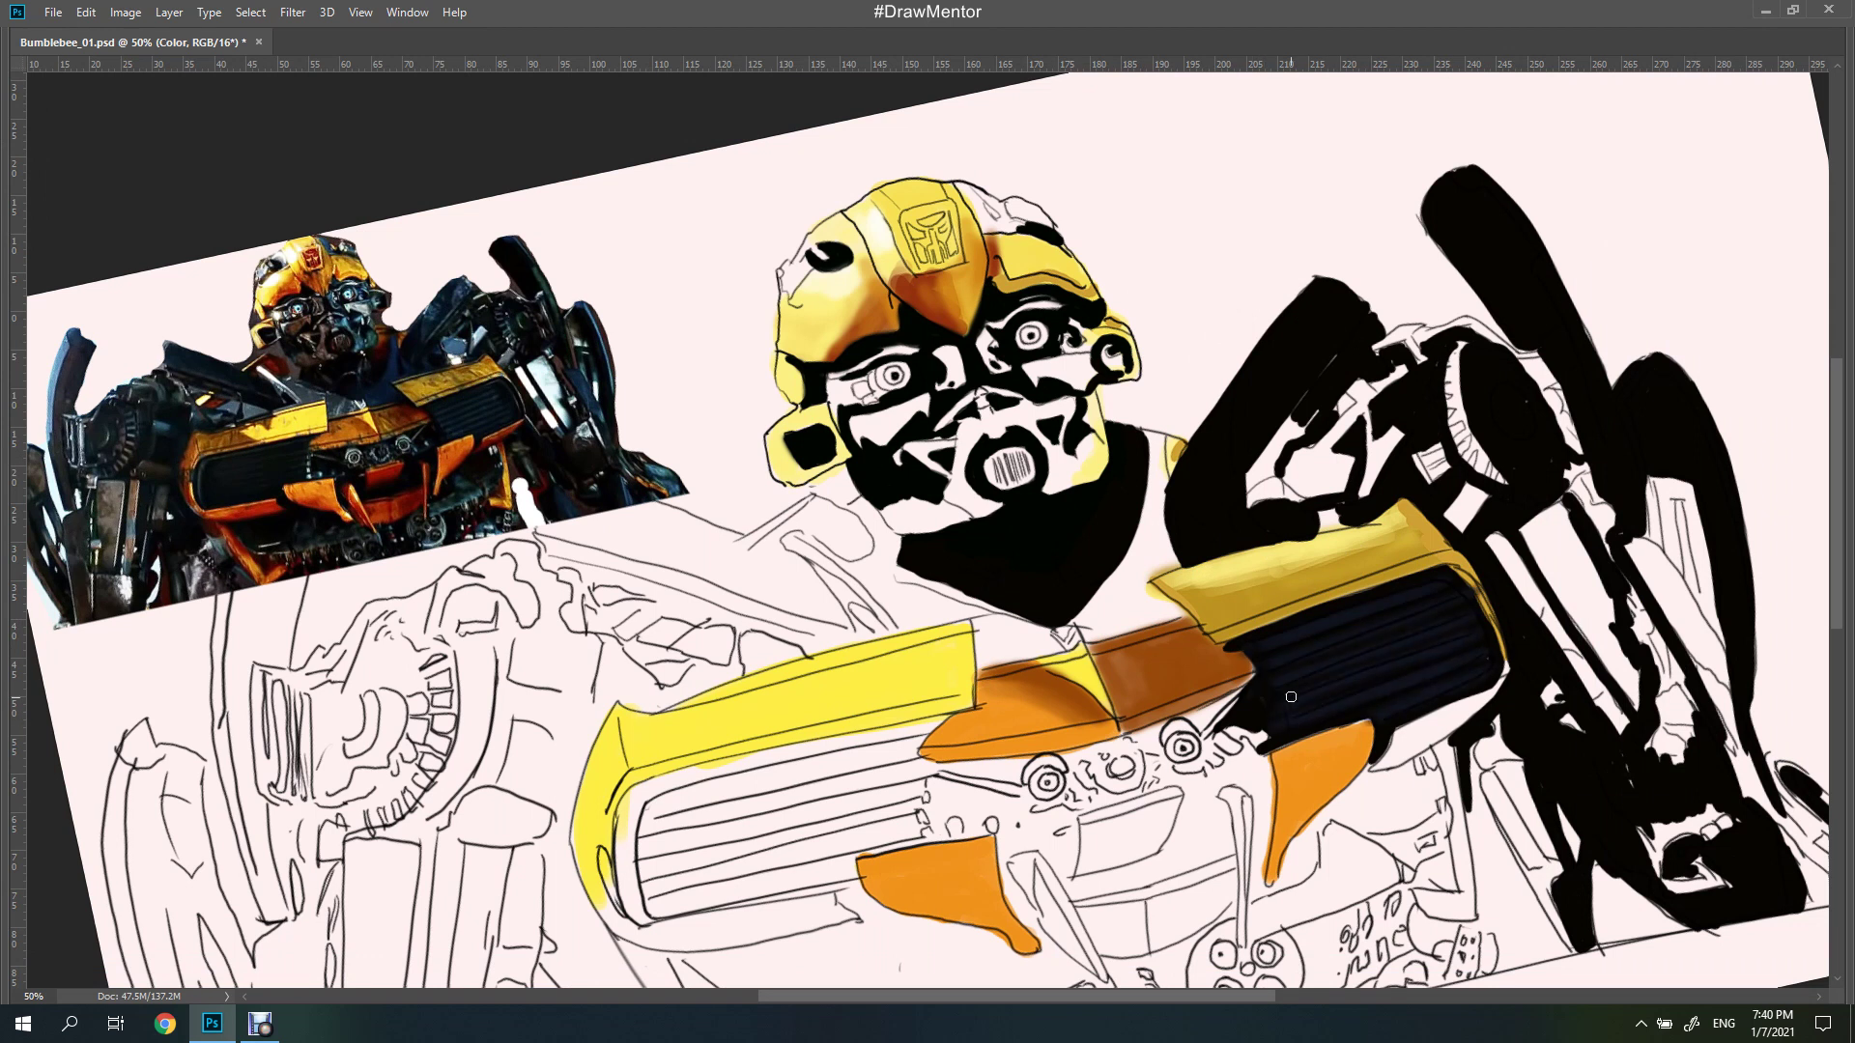
key(Tab)
alt+click(1496, 635)
Add navy accents on the jaw, helmet top and right arm, undoing one stray stroke
mouse_move(1190, 462)
mouse_down()
mouse_move(1124, 669)
mouse_move(1198, 633)
mouse_up()
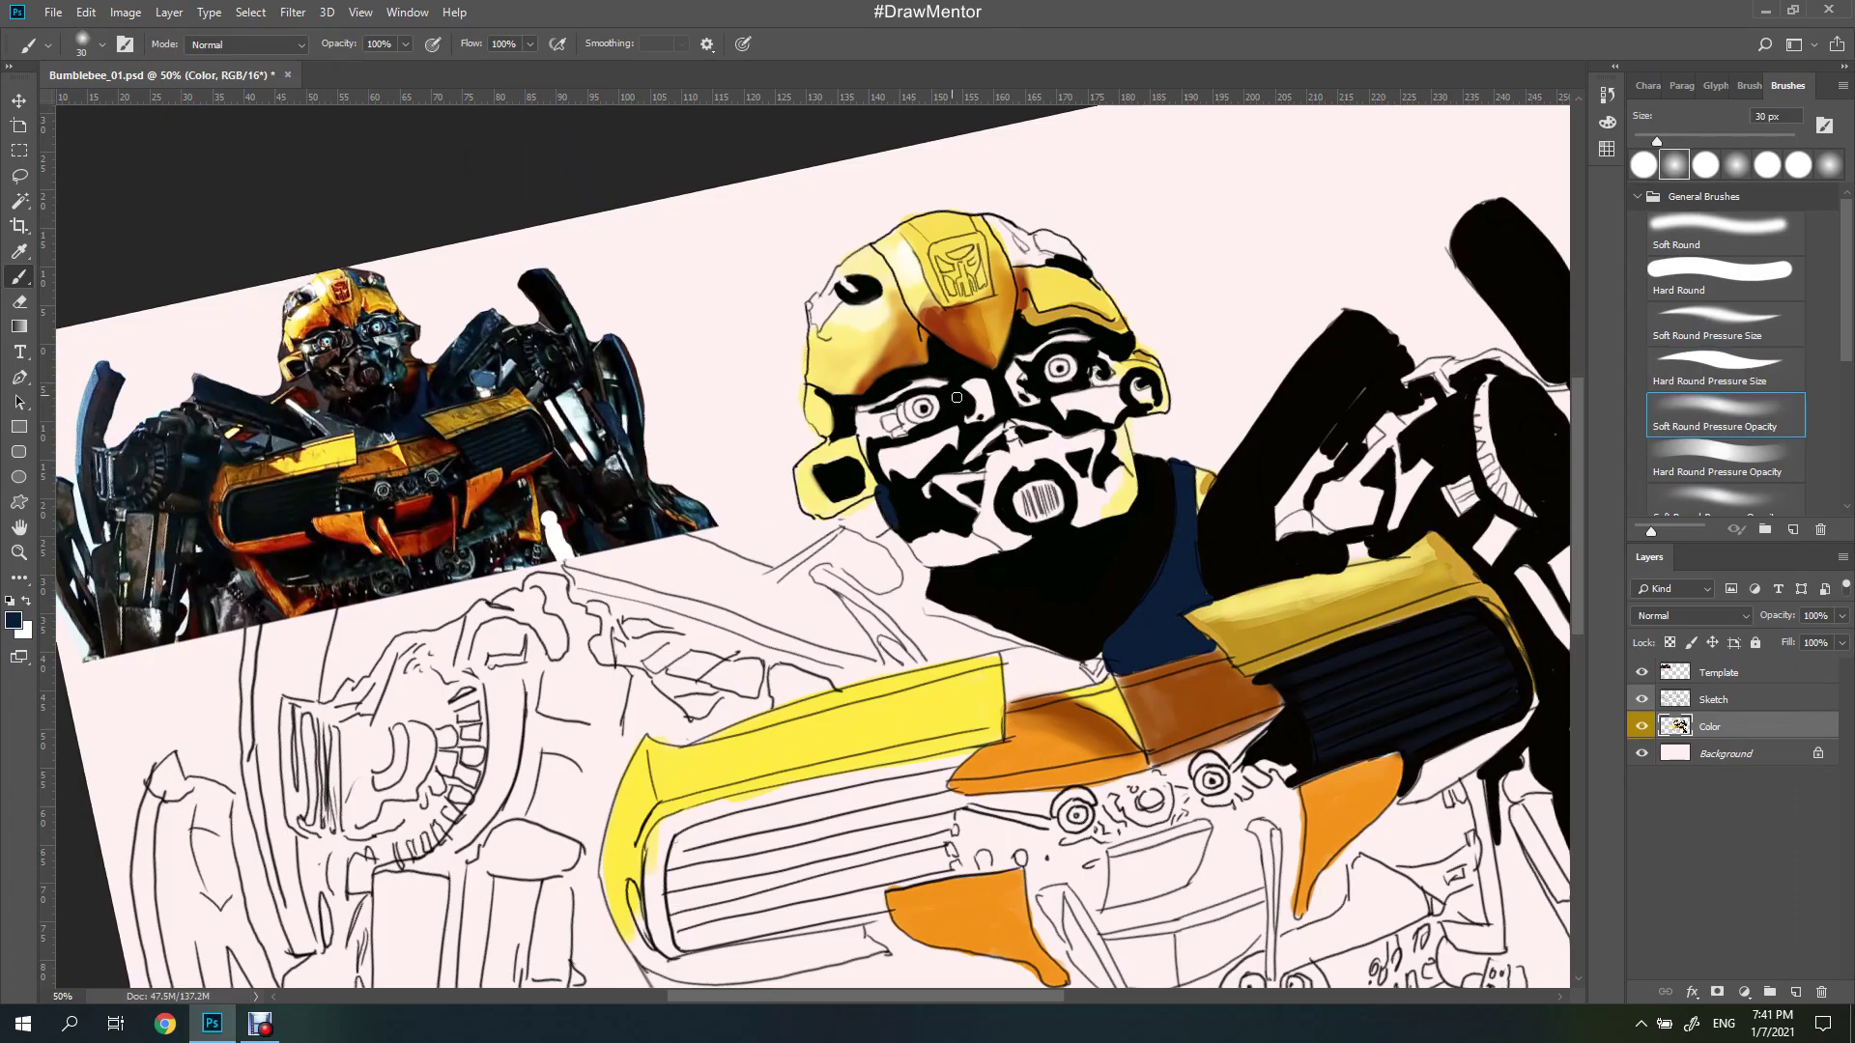
mouse_move(996, 217)
mouse_down()
mouse_move(1024, 266)
mouse_move(1031, 252)
mouse_up()
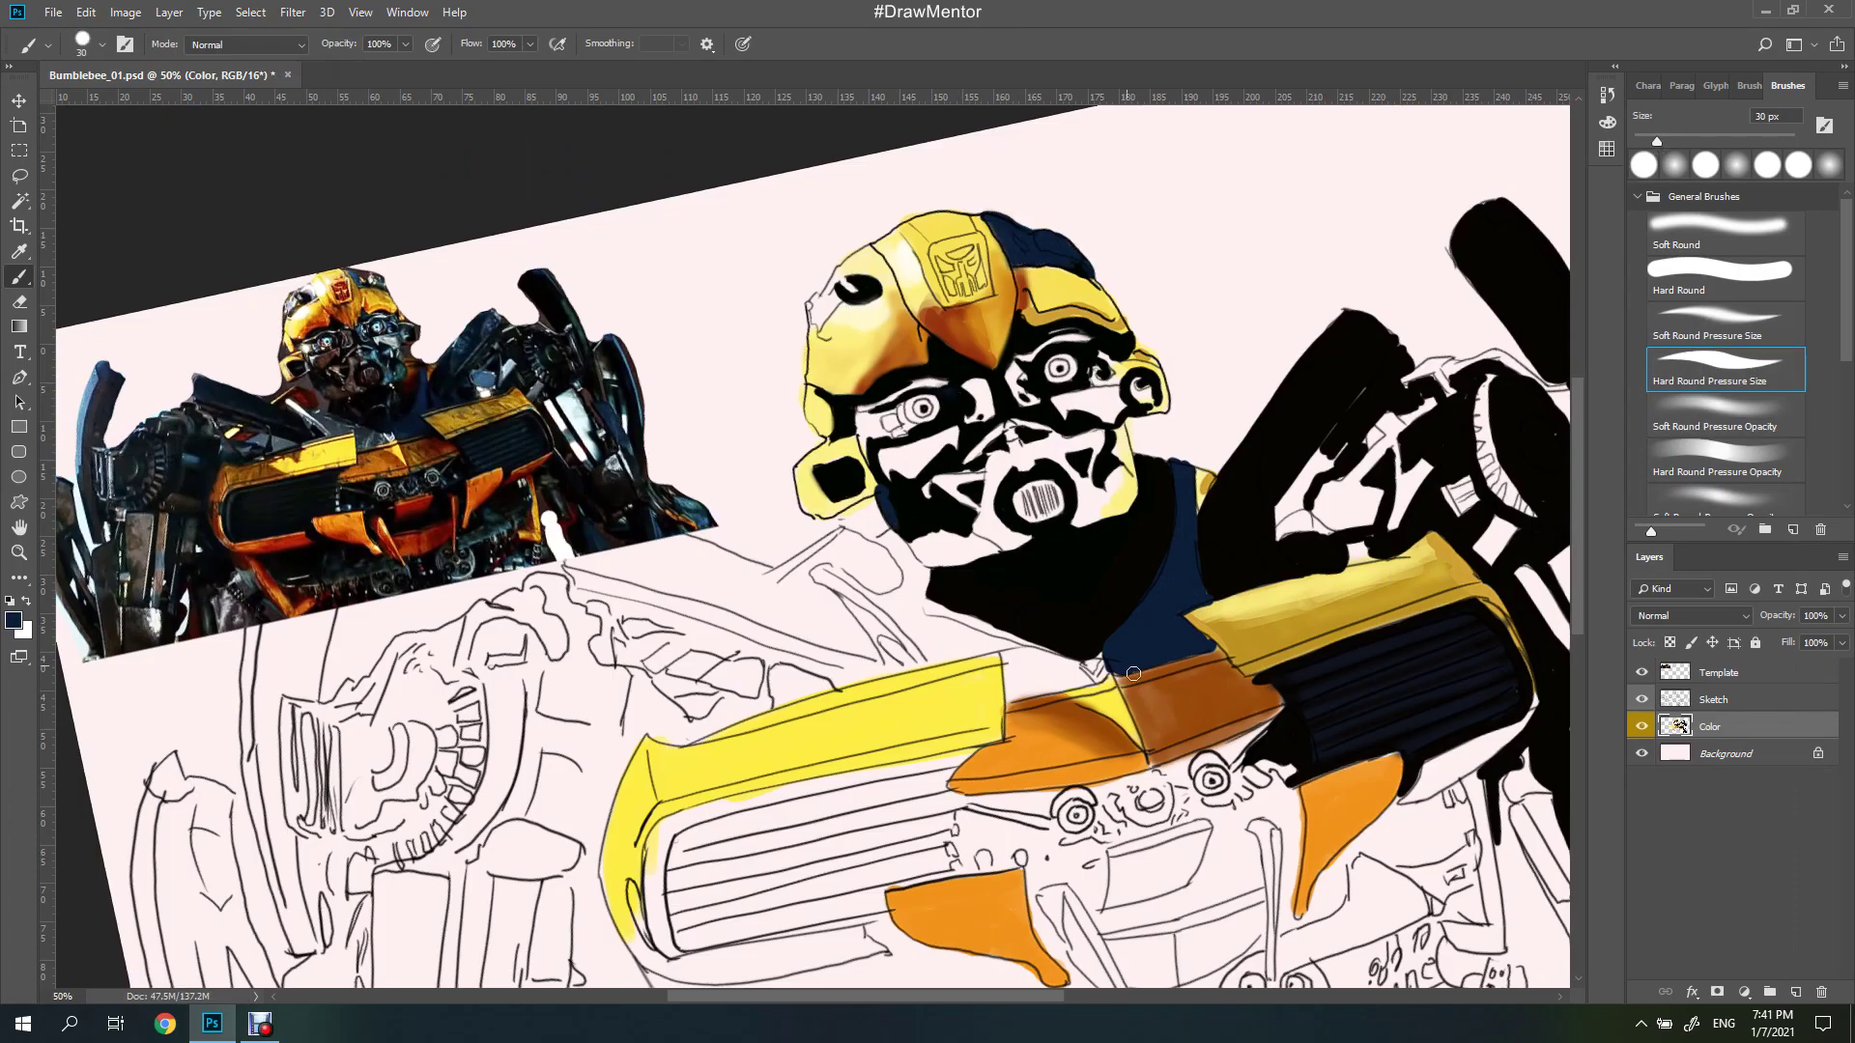
drag(1134, 674, 829, 643)
drag(1352, 541, 1449, 686)
drag(1430, 589, 1406, 435)
key(ctrl+z)
drag(1323, 837, 1565, 744)
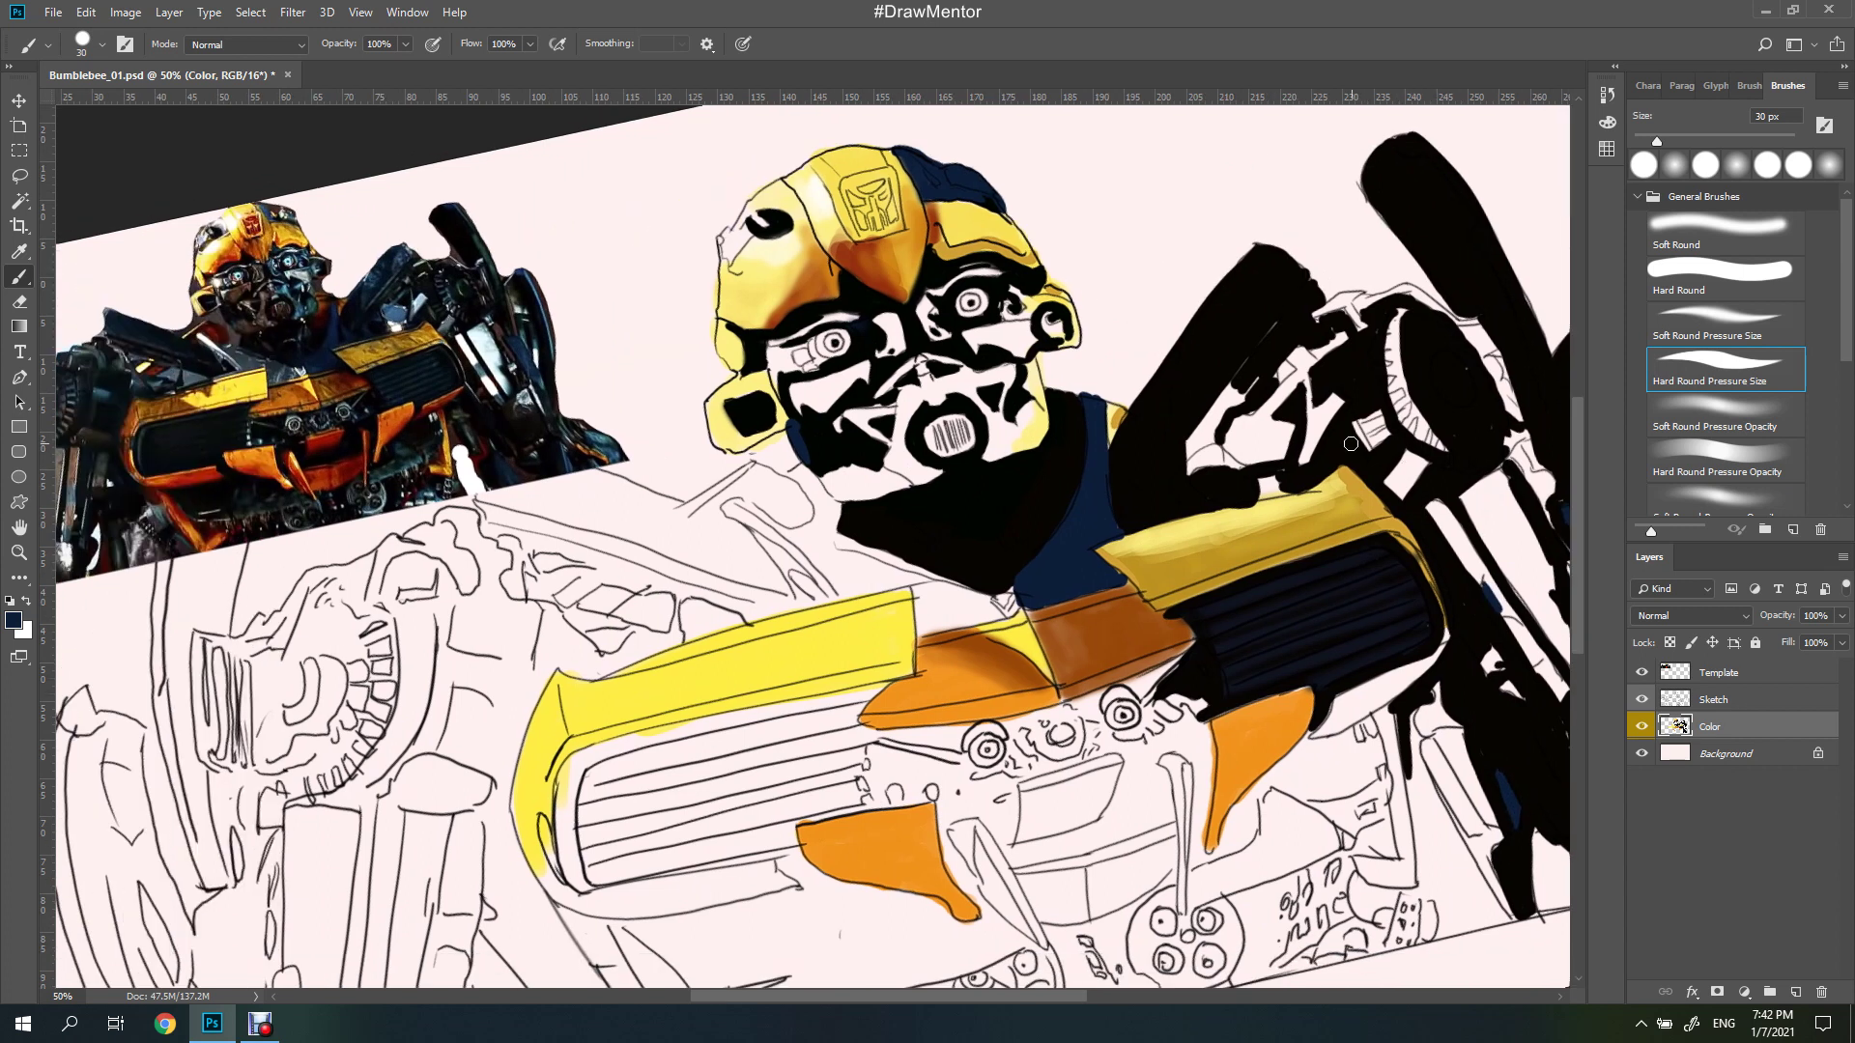
mouse_move(1236, 773)
mouse_down()
mouse_move(1380, 723)
mouse_move(1090, 819)
mouse_up()
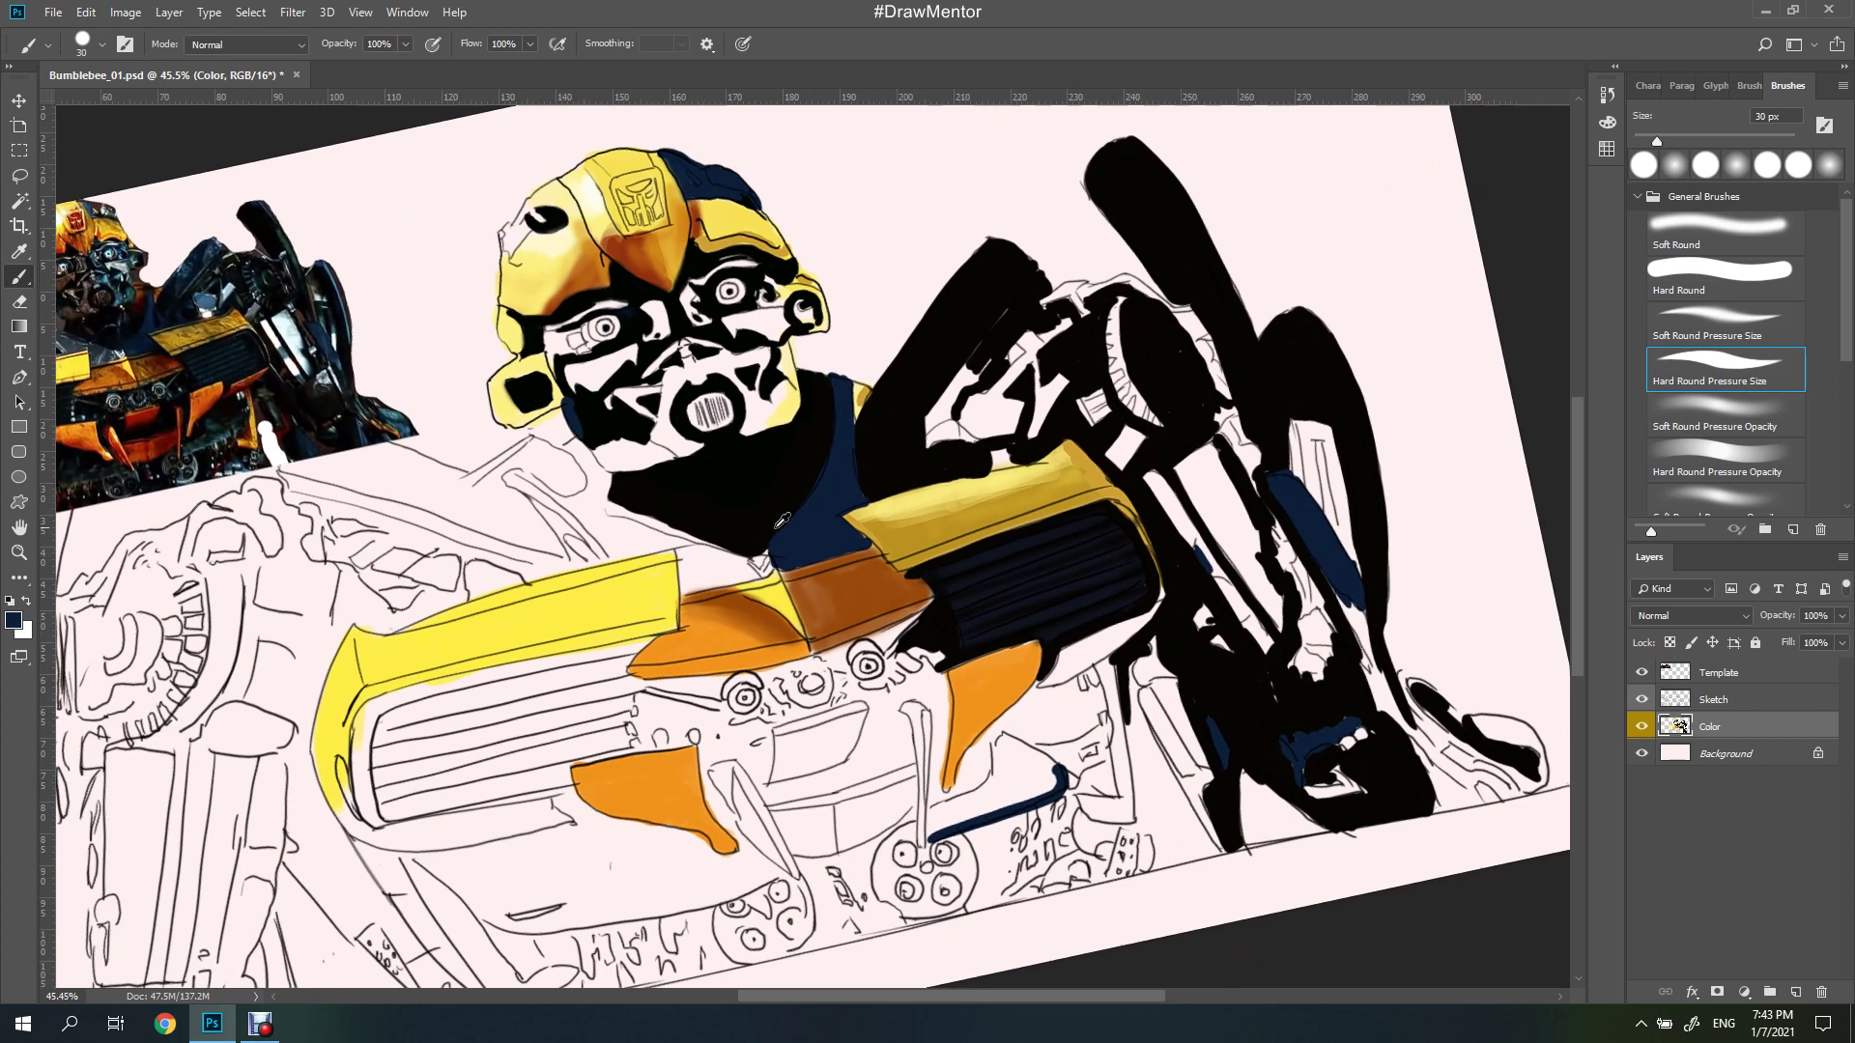
Hatch, outline and fill the left grille under the yellow panel with black
mouse_move(1402, 763)
mouse_down()
mouse_move(1133, 527)
mouse_move(1053, 580)
mouse_up()
drag(1072, 502, 996, 570)
mouse_move(995, 570)
mouse_down()
mouse_move(898, 731)
mouse_move(913, 787)
mouse_move(1073, 744)
mouse_move(1169, 686)
mouse_up()
mouse_move(710, 461)
mouse_down()
mouse_move(732, 537)
mouse_move(967, 580)
mouse_up()
mouse_move(1073, 609)
mouse_down()
mouse_move(918, 676)
mouse_move(1065, 615)
mouse_up()
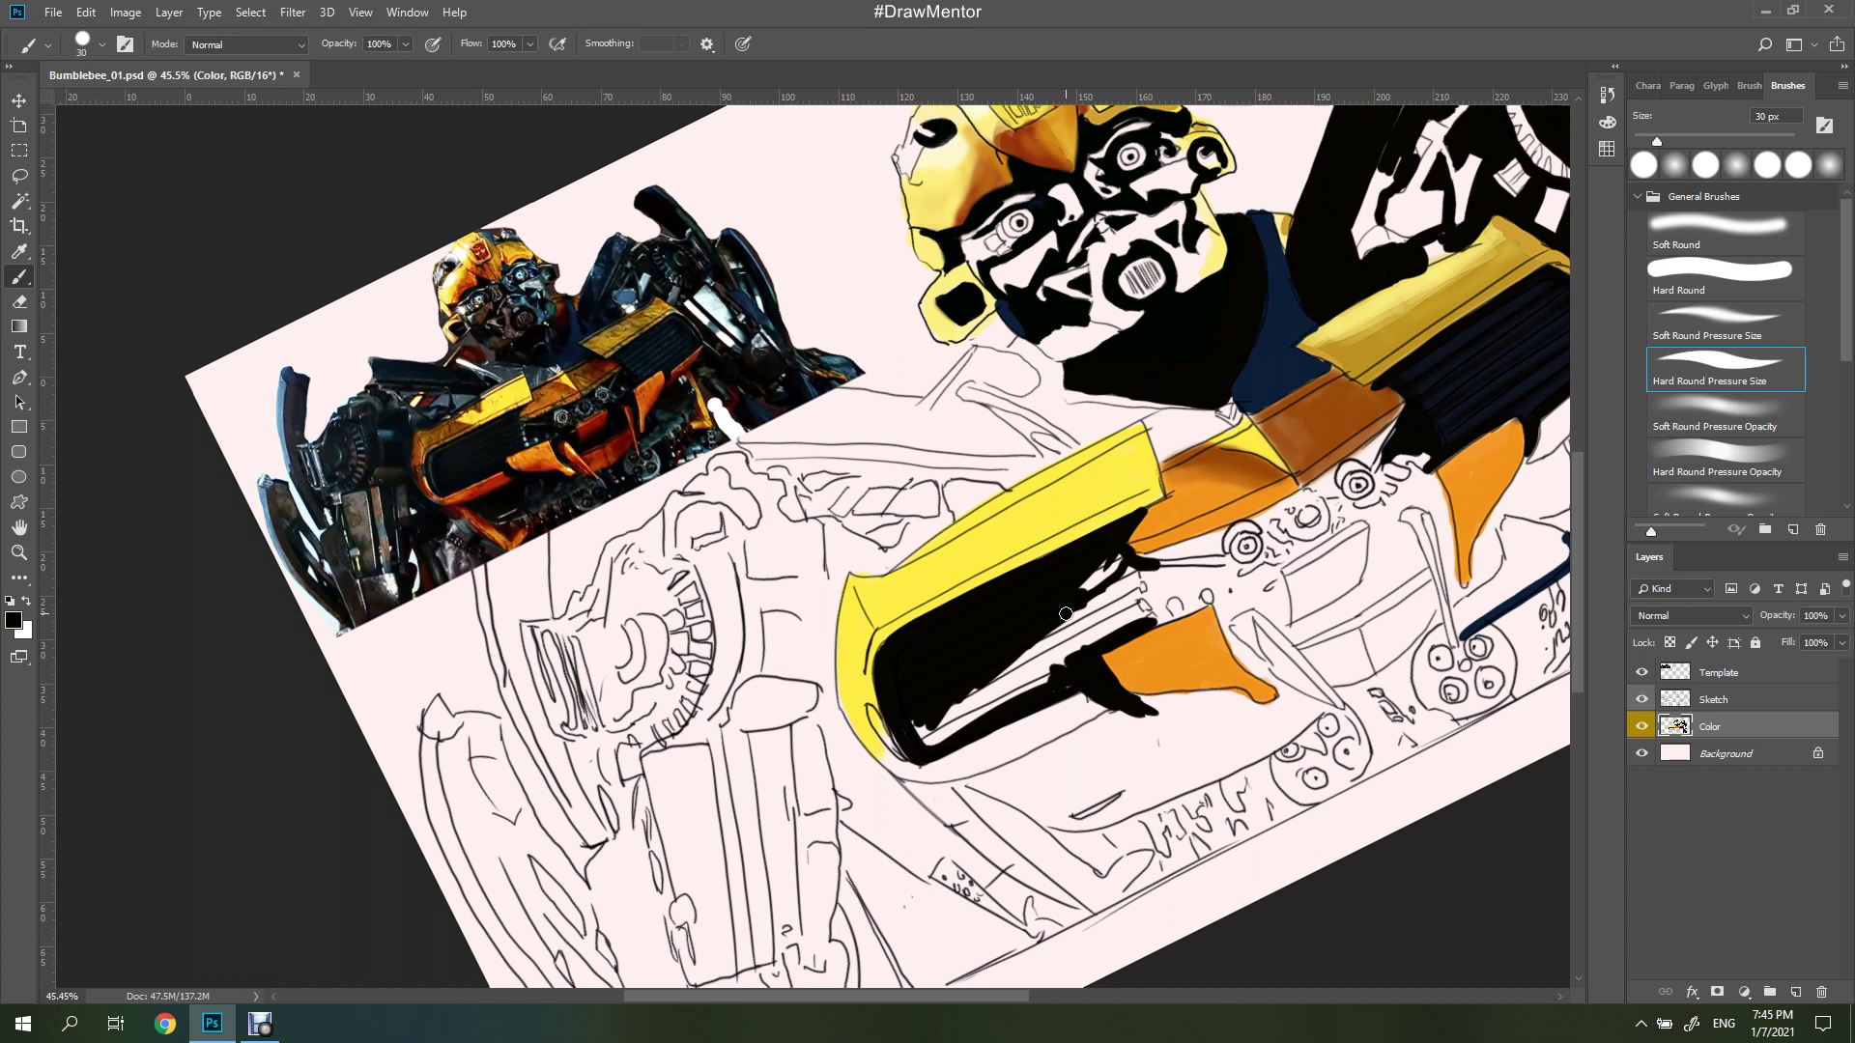
Move the reference photo down and paint black strokes near the yellow panel on the Color layer
drag(483, 405, 802, 908)
click(1710, 727)
drag(869, 580, 792, 545)
drag(927, 667, 1014, 619)
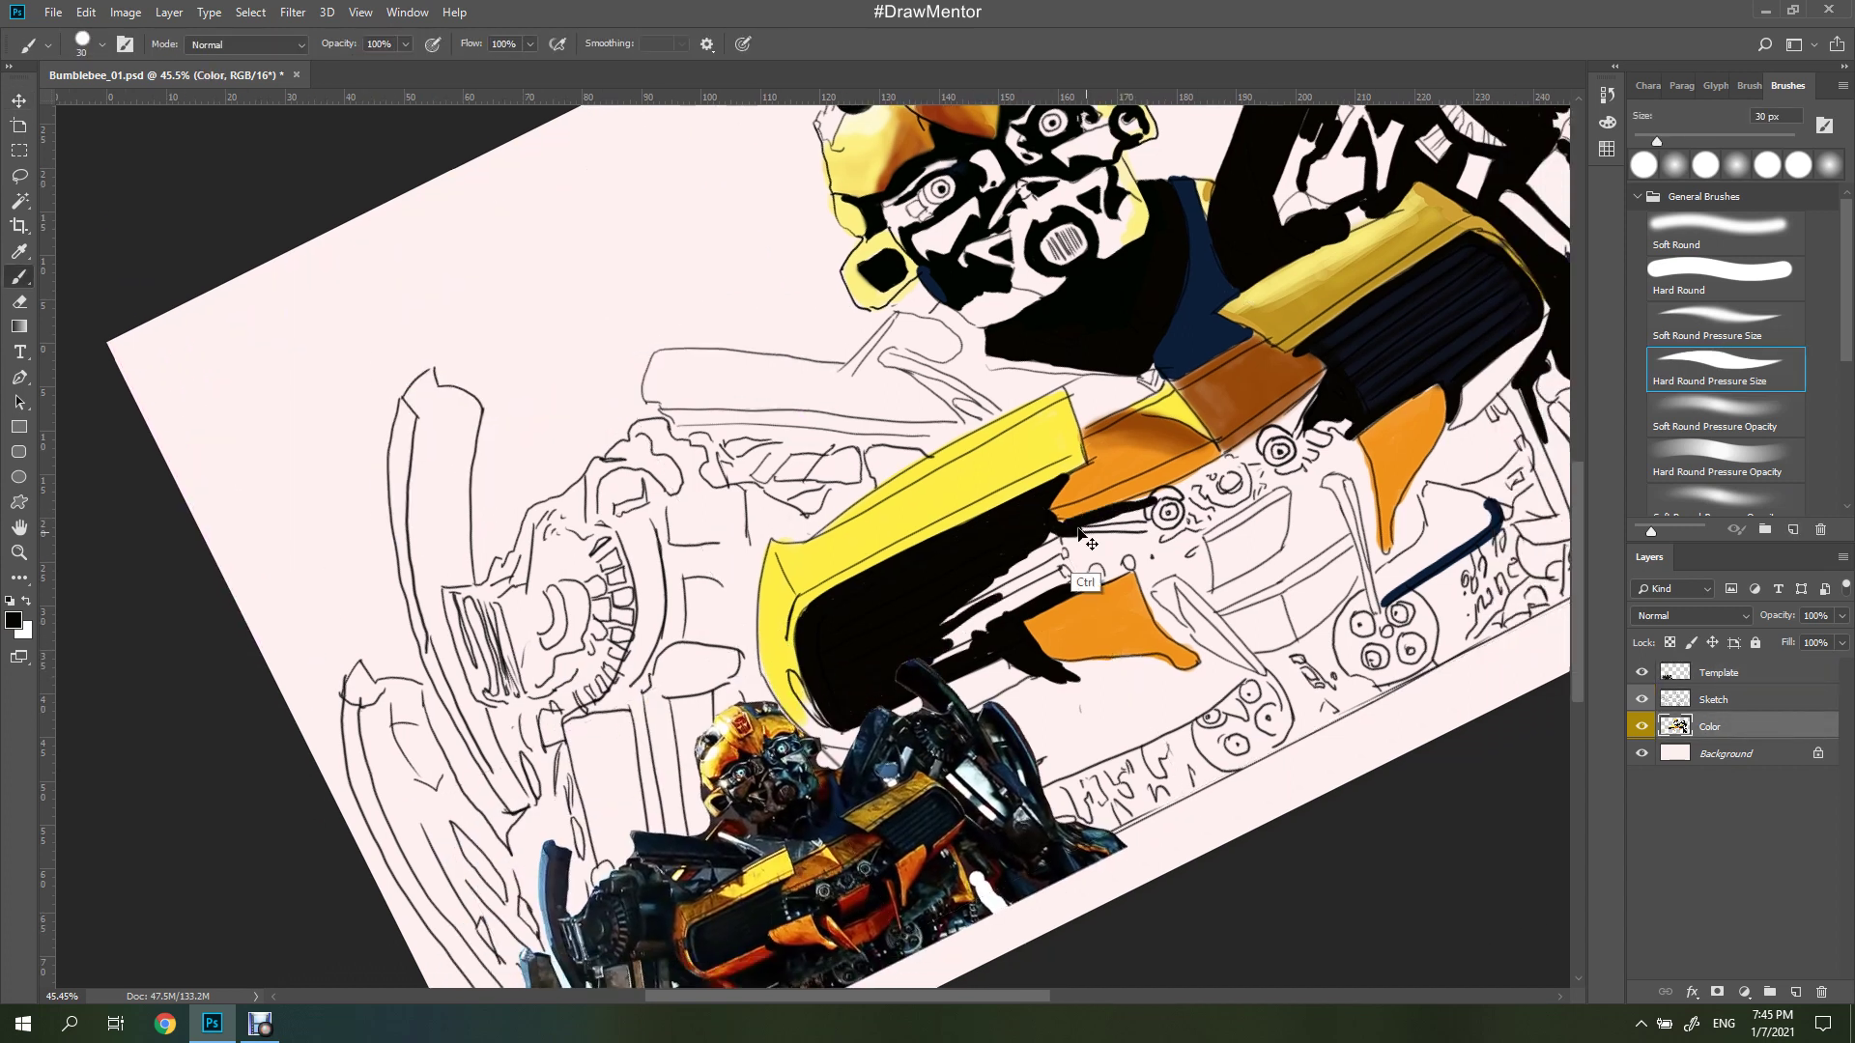
drag(886, 646, 966, 435)
drag(879, 483, 1072, 380)
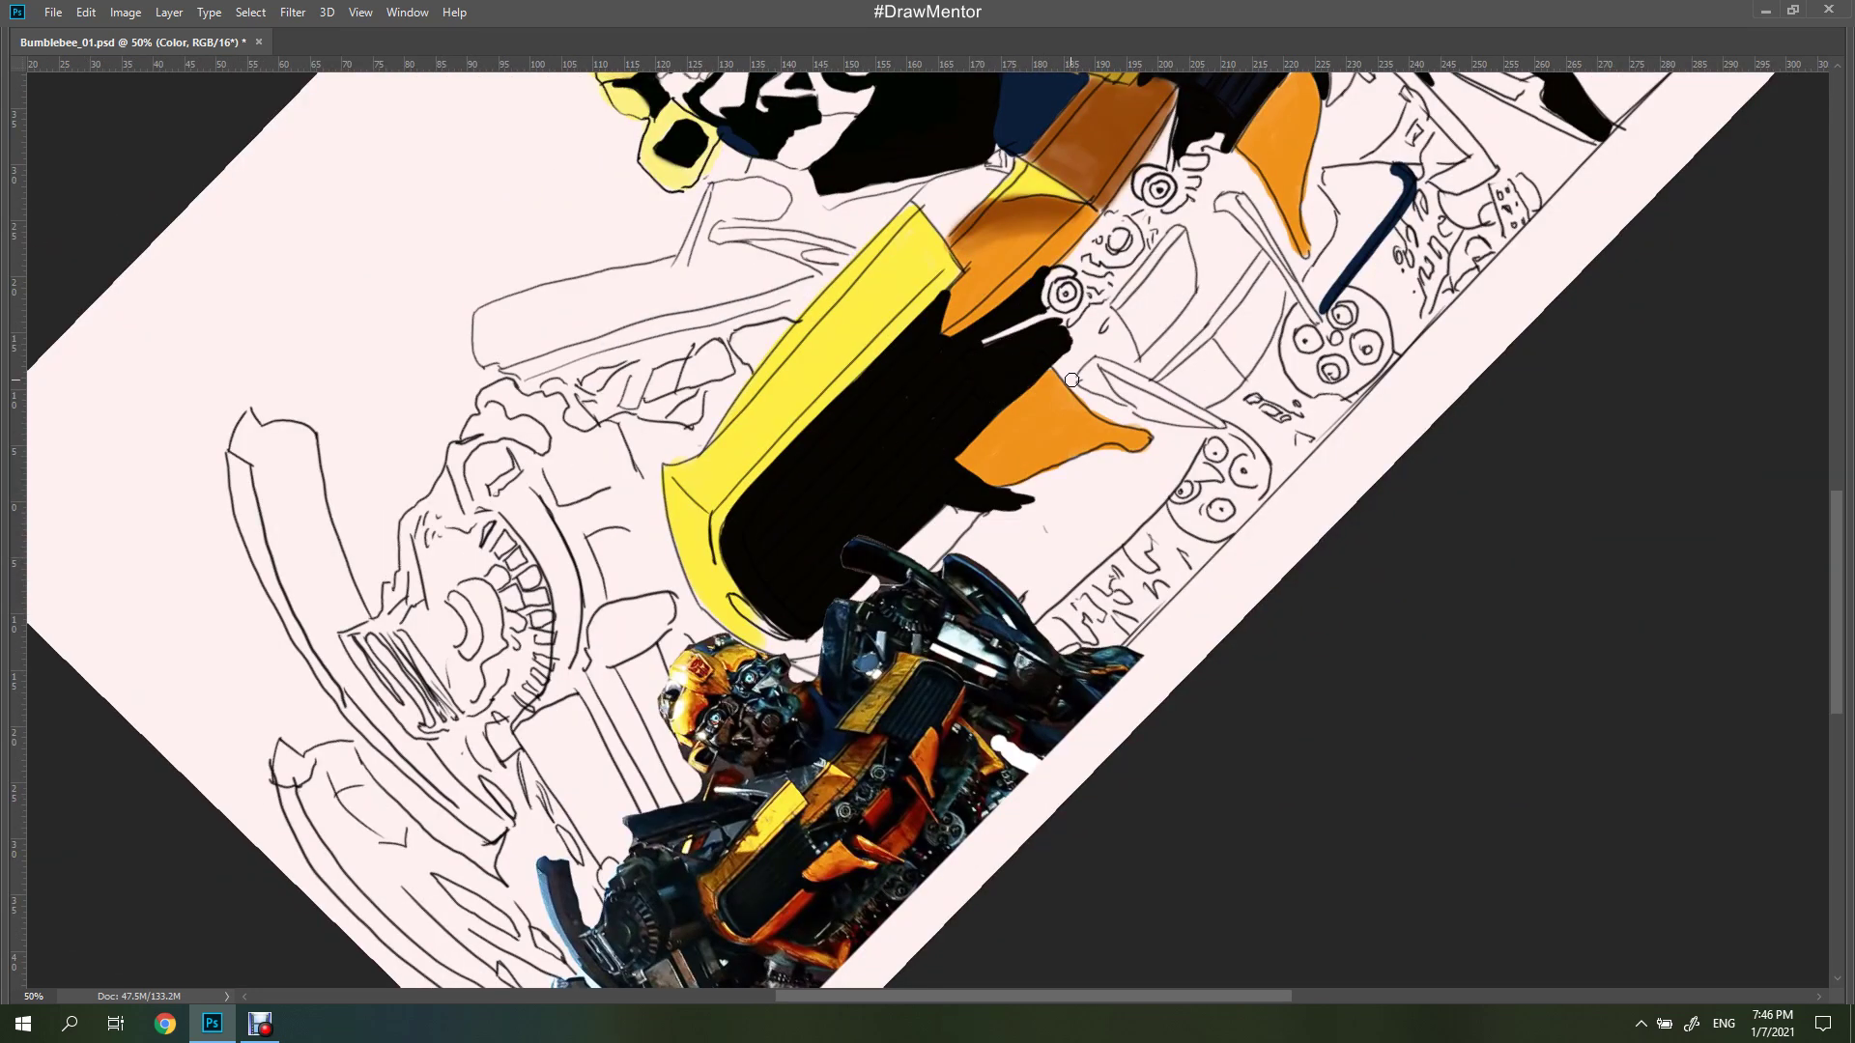
Outline the lower orange shape and its right edge in black
drag(1095, 312, 1005, 541)
drag(1012, 614, 995, 548)
drag(1051, 635, 1111, 700)
mouse_move(995, 604)
mouse_down()
mouse_move(1083, 695)
mouse_move(1417, 439)
mouse_up()
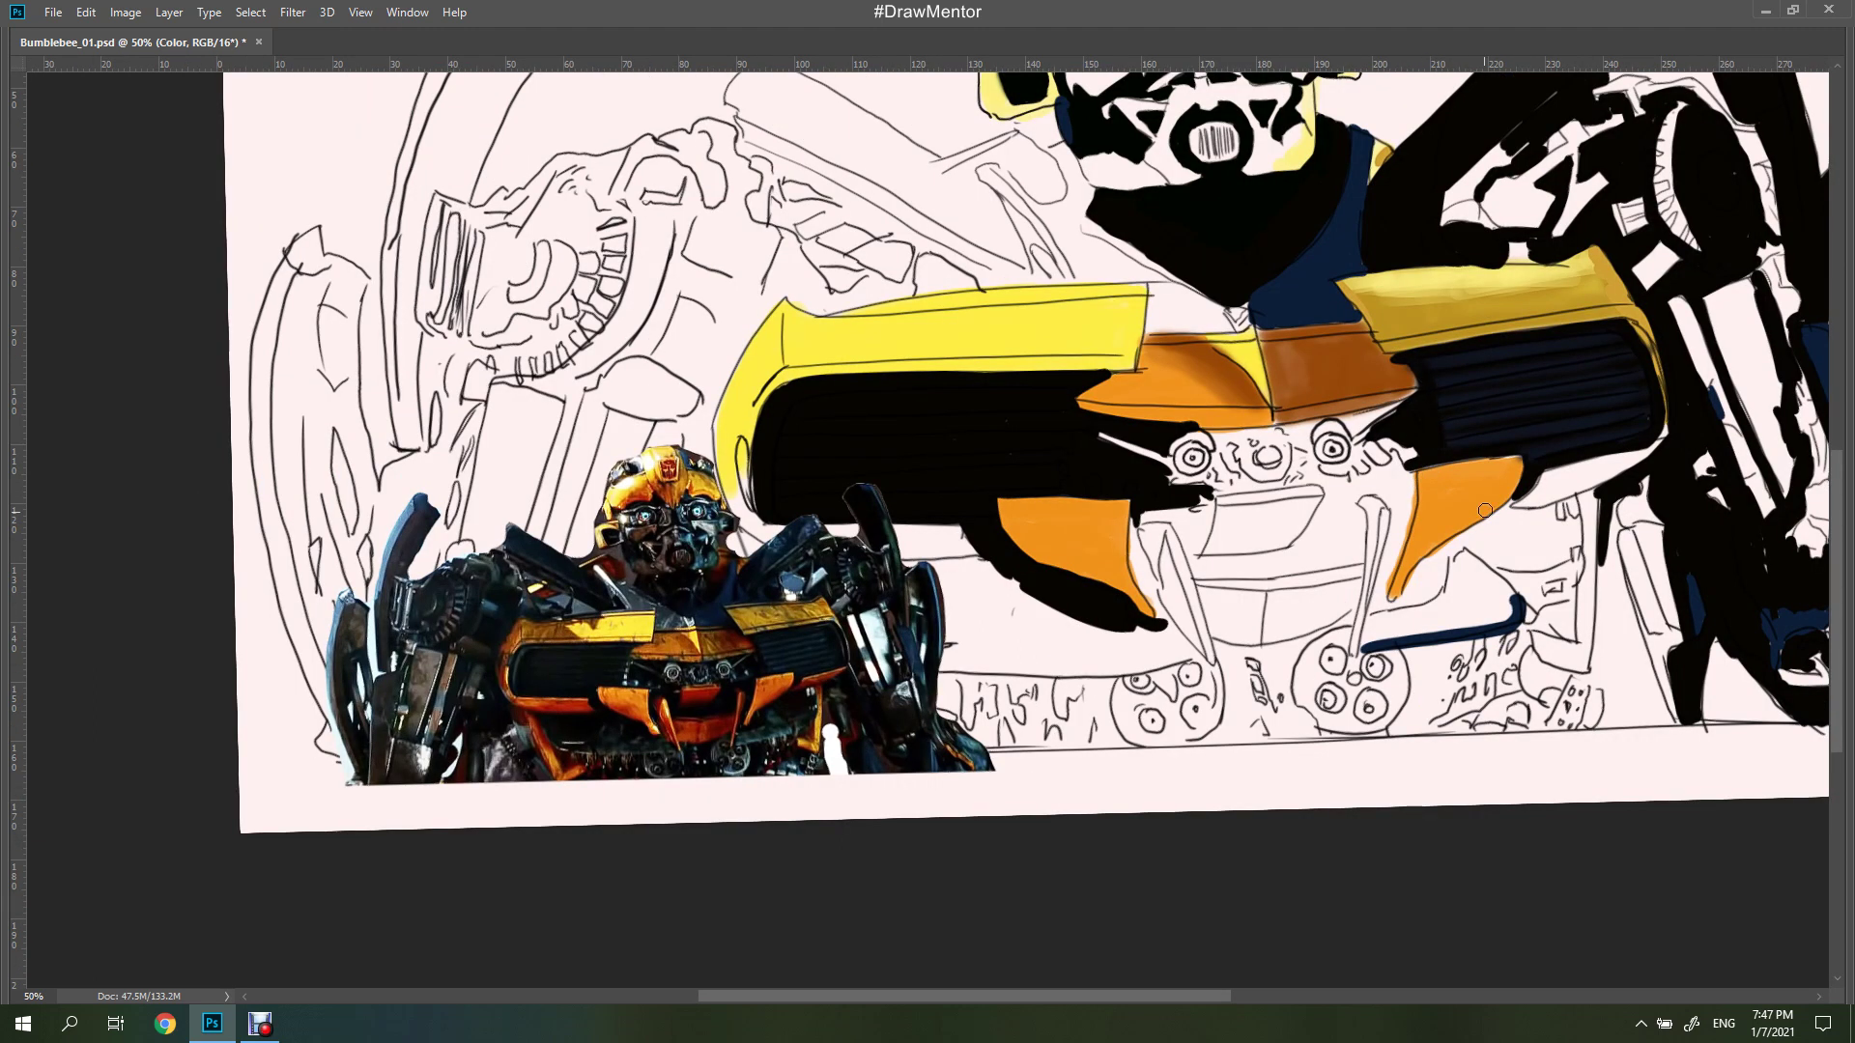
drag(1519, 468, 1372, 612)
drag(1372, 612, 526, 352)
mouse_move(458, 428)
mouse_down()
mouse_move(885, 696)
mouse_move(932, 649)
mouse_move(913, 801)
mouse_move(954, 861)
mouse_up()
drag(961, 712, 1227, 614)
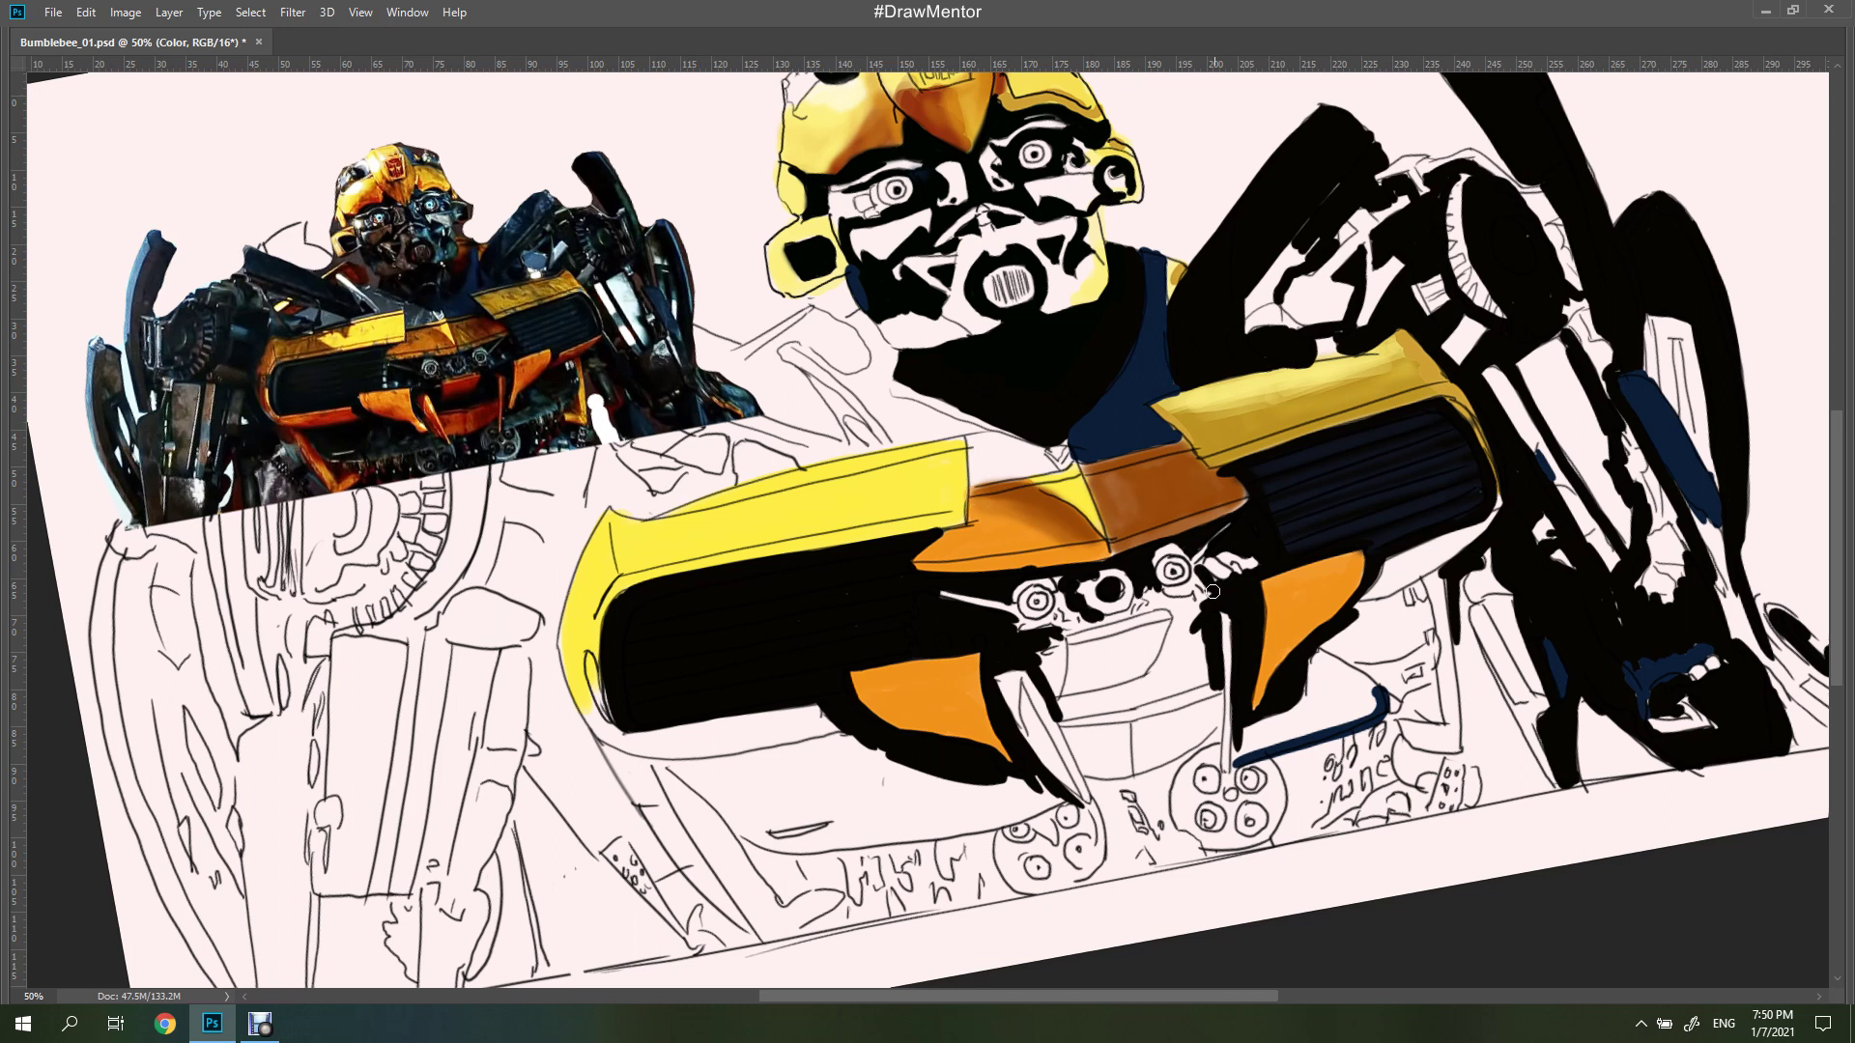
Add black strokes under the chest bumper and paint red over the white mouth area
drag(1164, 626, 1203, 688)
mouse_move(1058, 713)
mouse_down()
mouse_move(1155, 690)
mouse_move(1073, 717)
mouse_up()
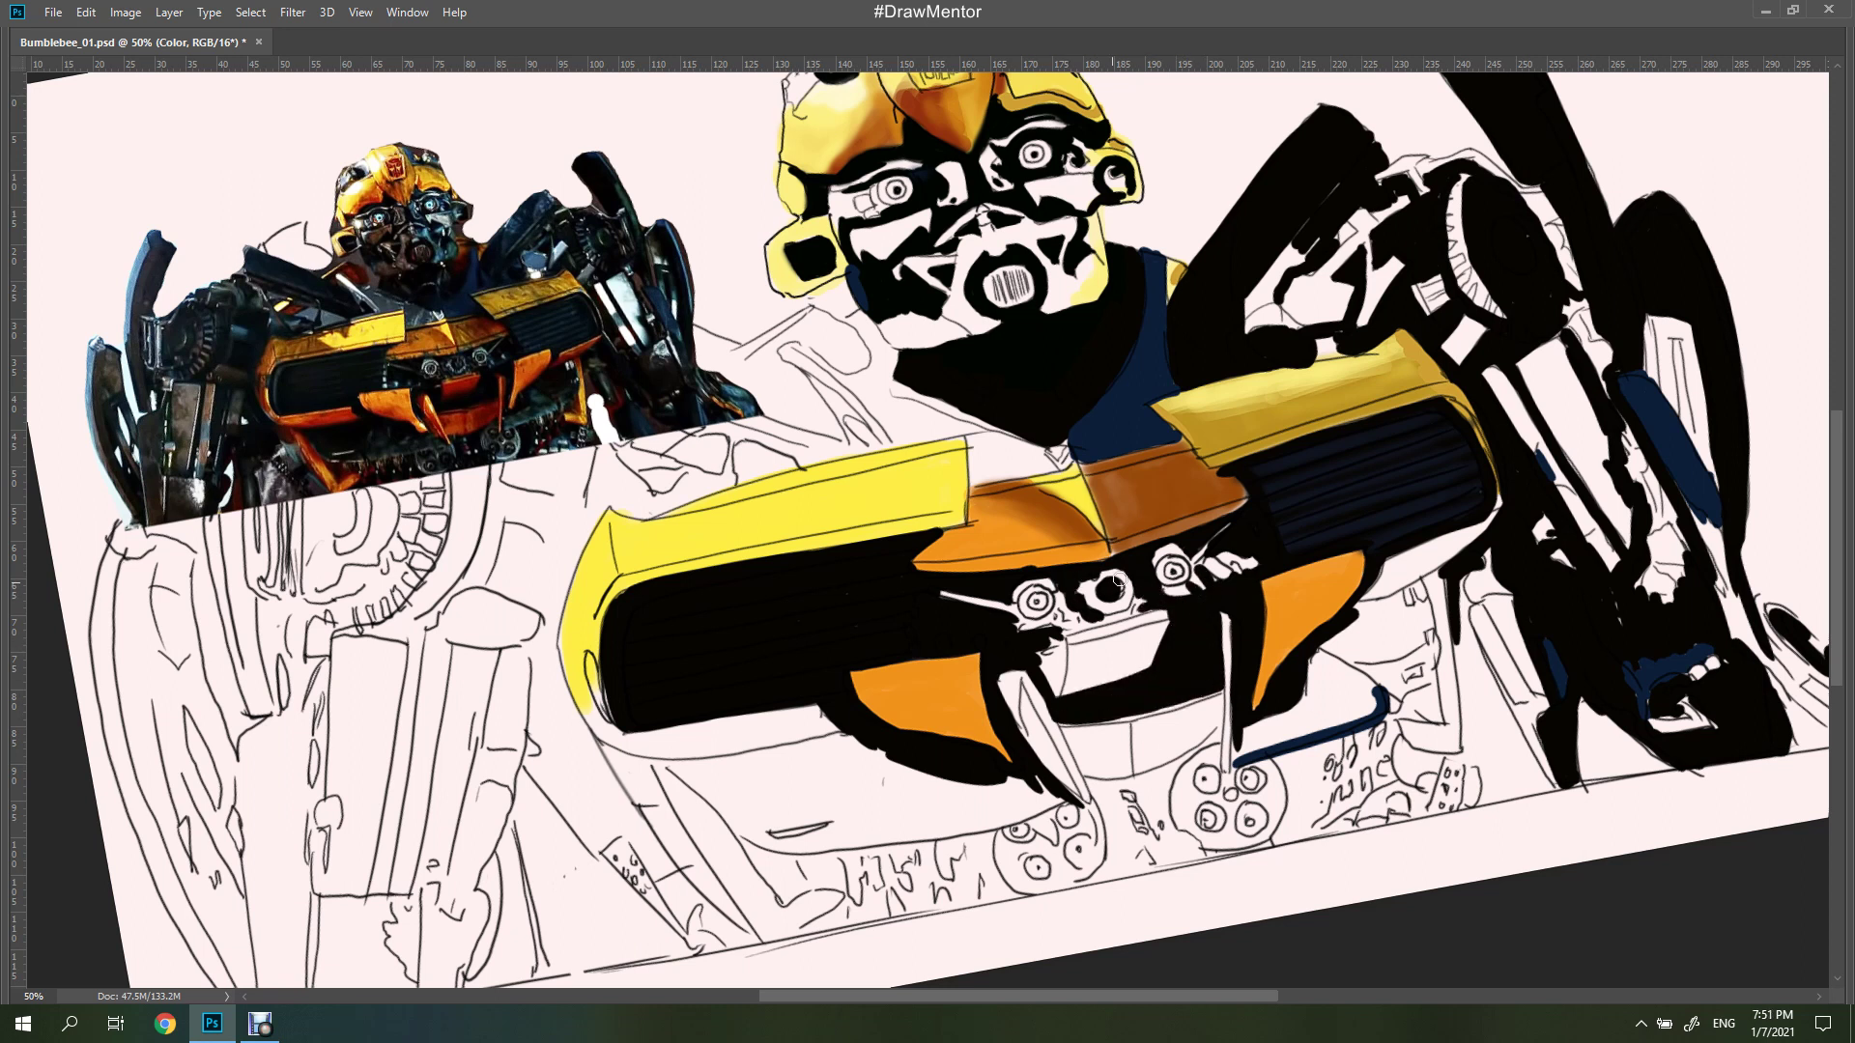
key(Tab)
key(Tab)
mouse_move(1160, 628)
mouse_down()
mouse_move(1075, 676)
mouse_move(1169, 695)
mouse_up()
key(Tab)
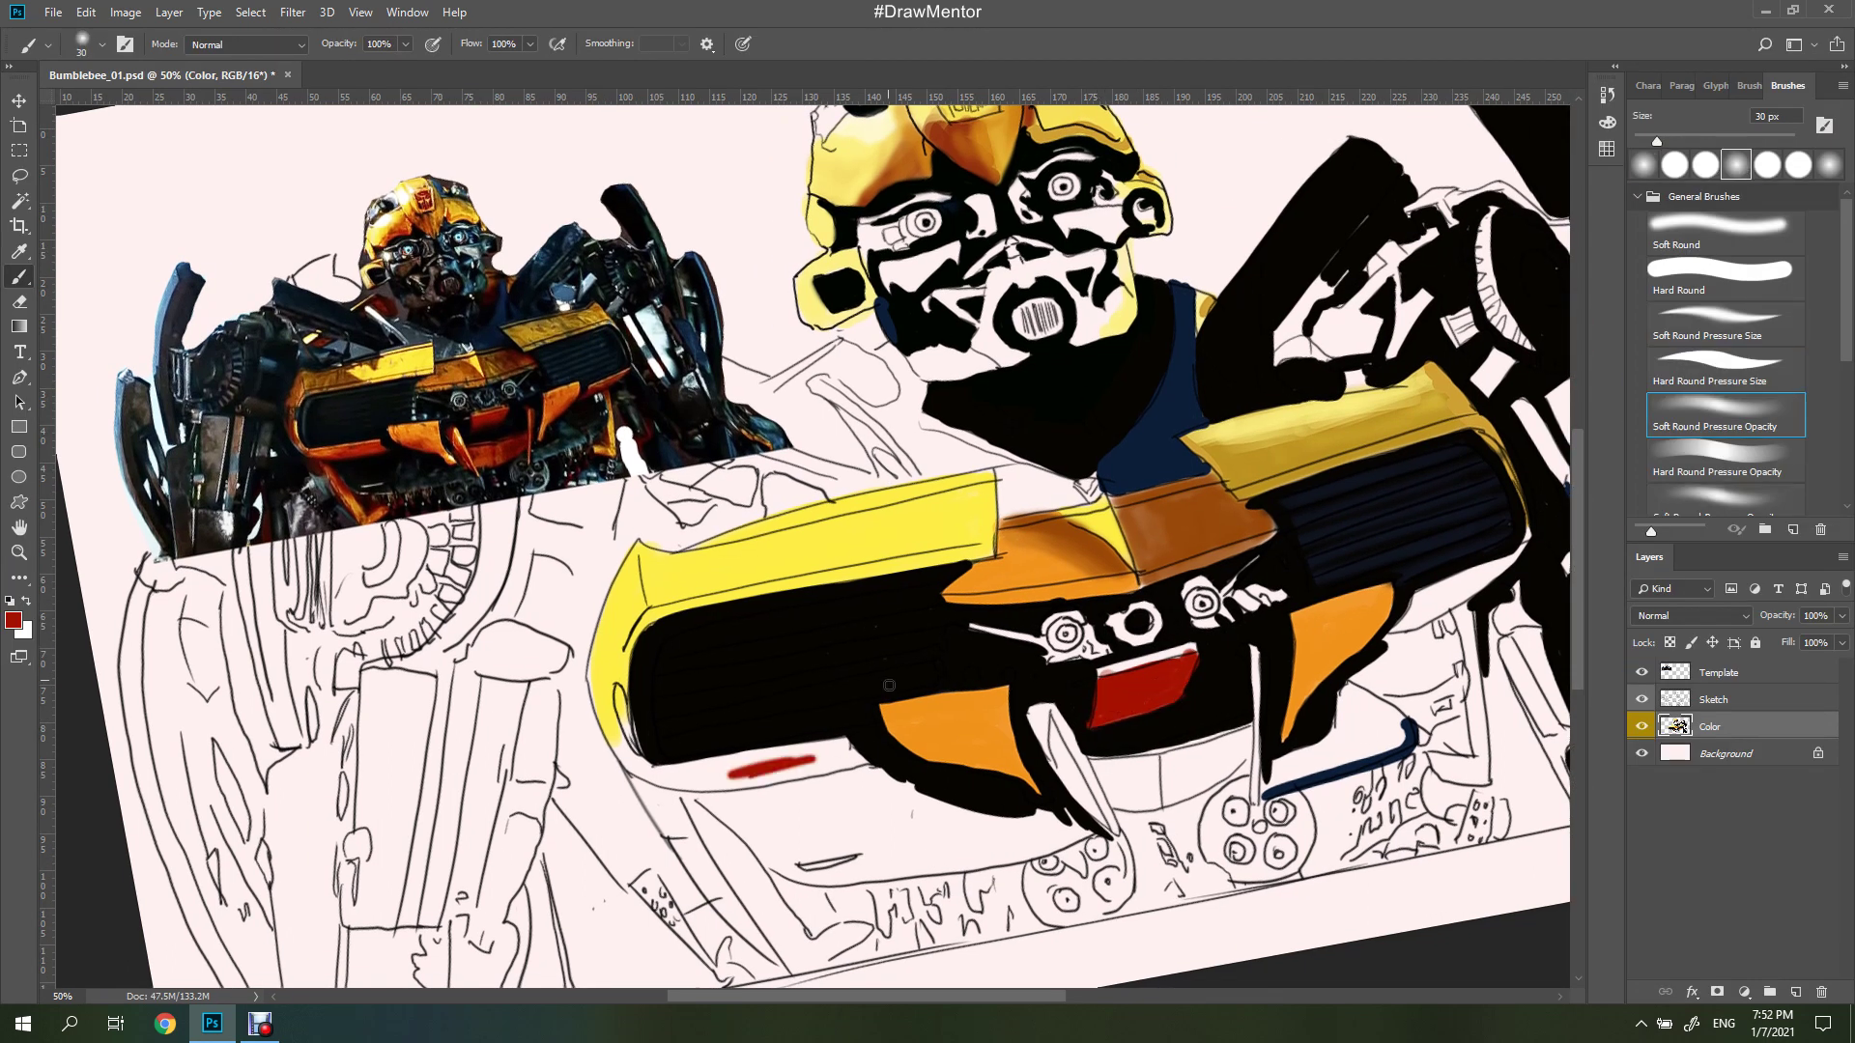
Paint red along the mouth edges and bumper's left side, with dark red below the grille
drag(850, 763, 676, 788)
drag(942, 727, 923, 735)
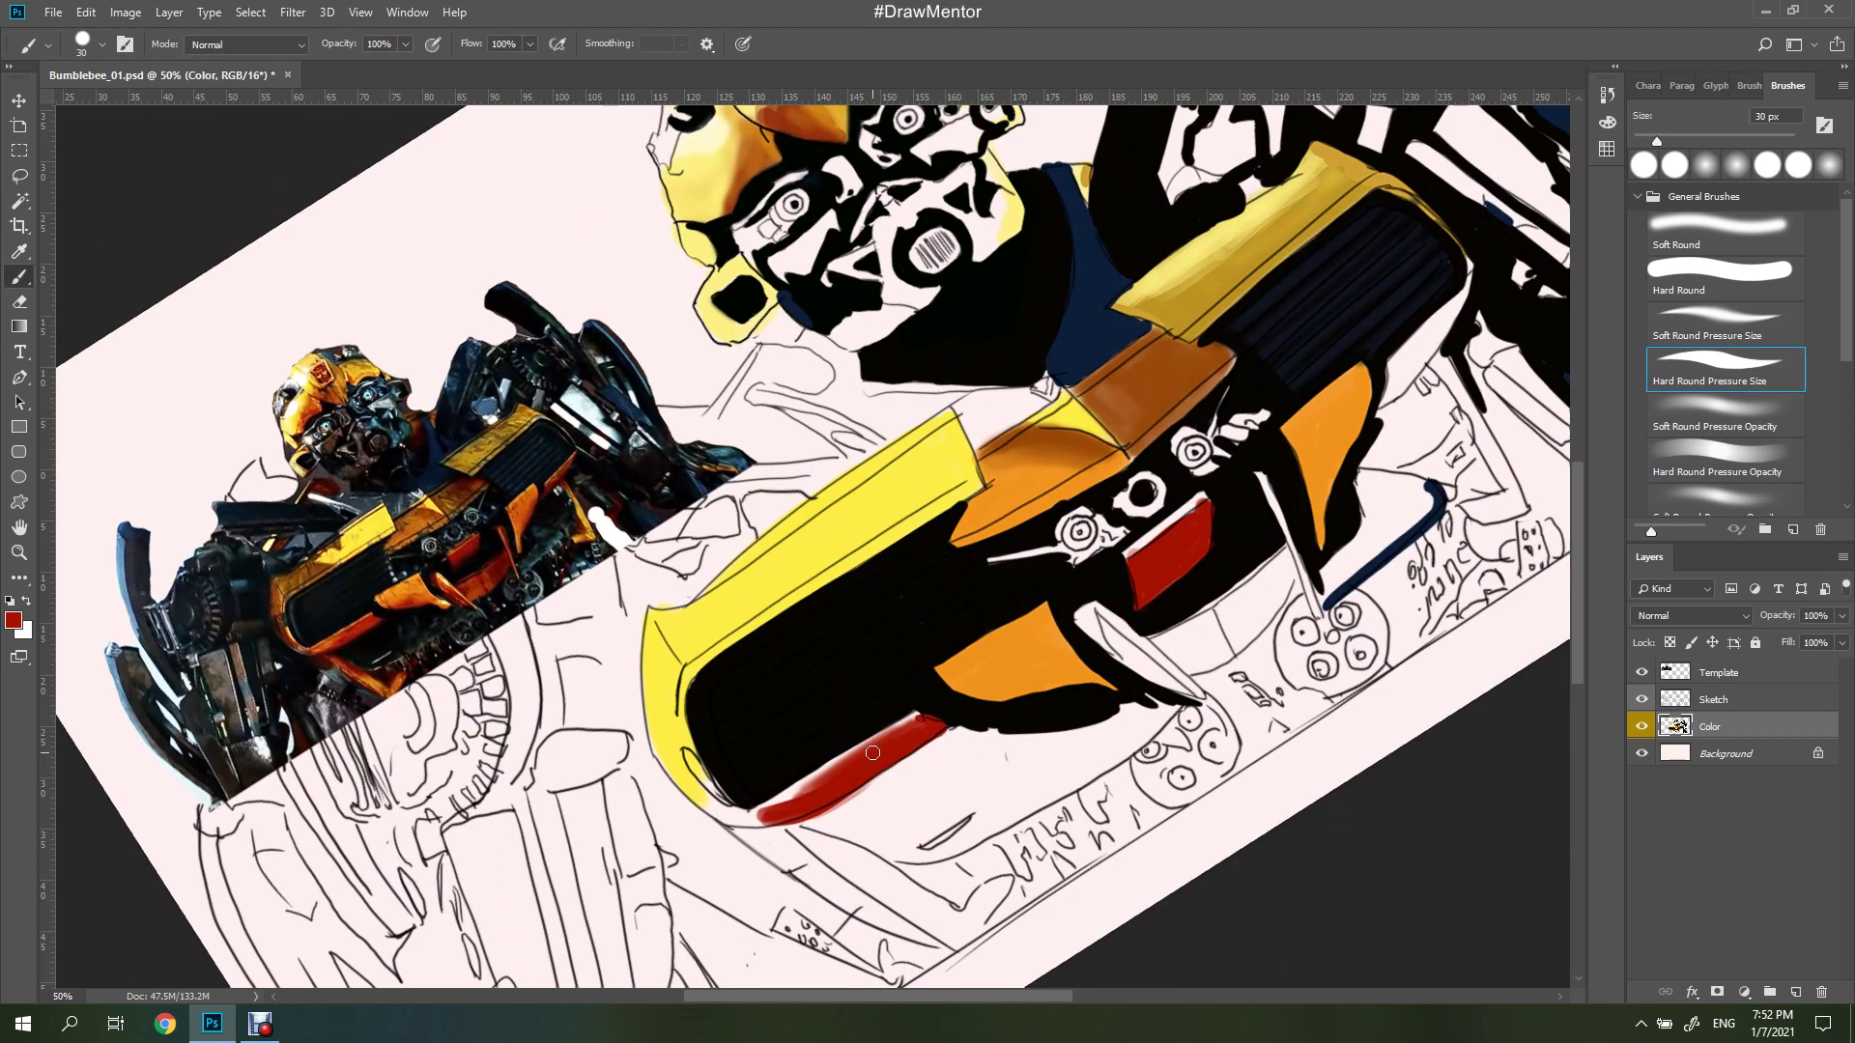
drag(777, 690, 870, 483)
drag(597, 604, 565, 724)
mouse_move(1159, 368)
mouse_down()
mouse_move(1259, 440)
mouse_move(1217, 464)
mouse_up()
drag(928, 739, 1072, 676)
drag(996, 739, 1059, 708)
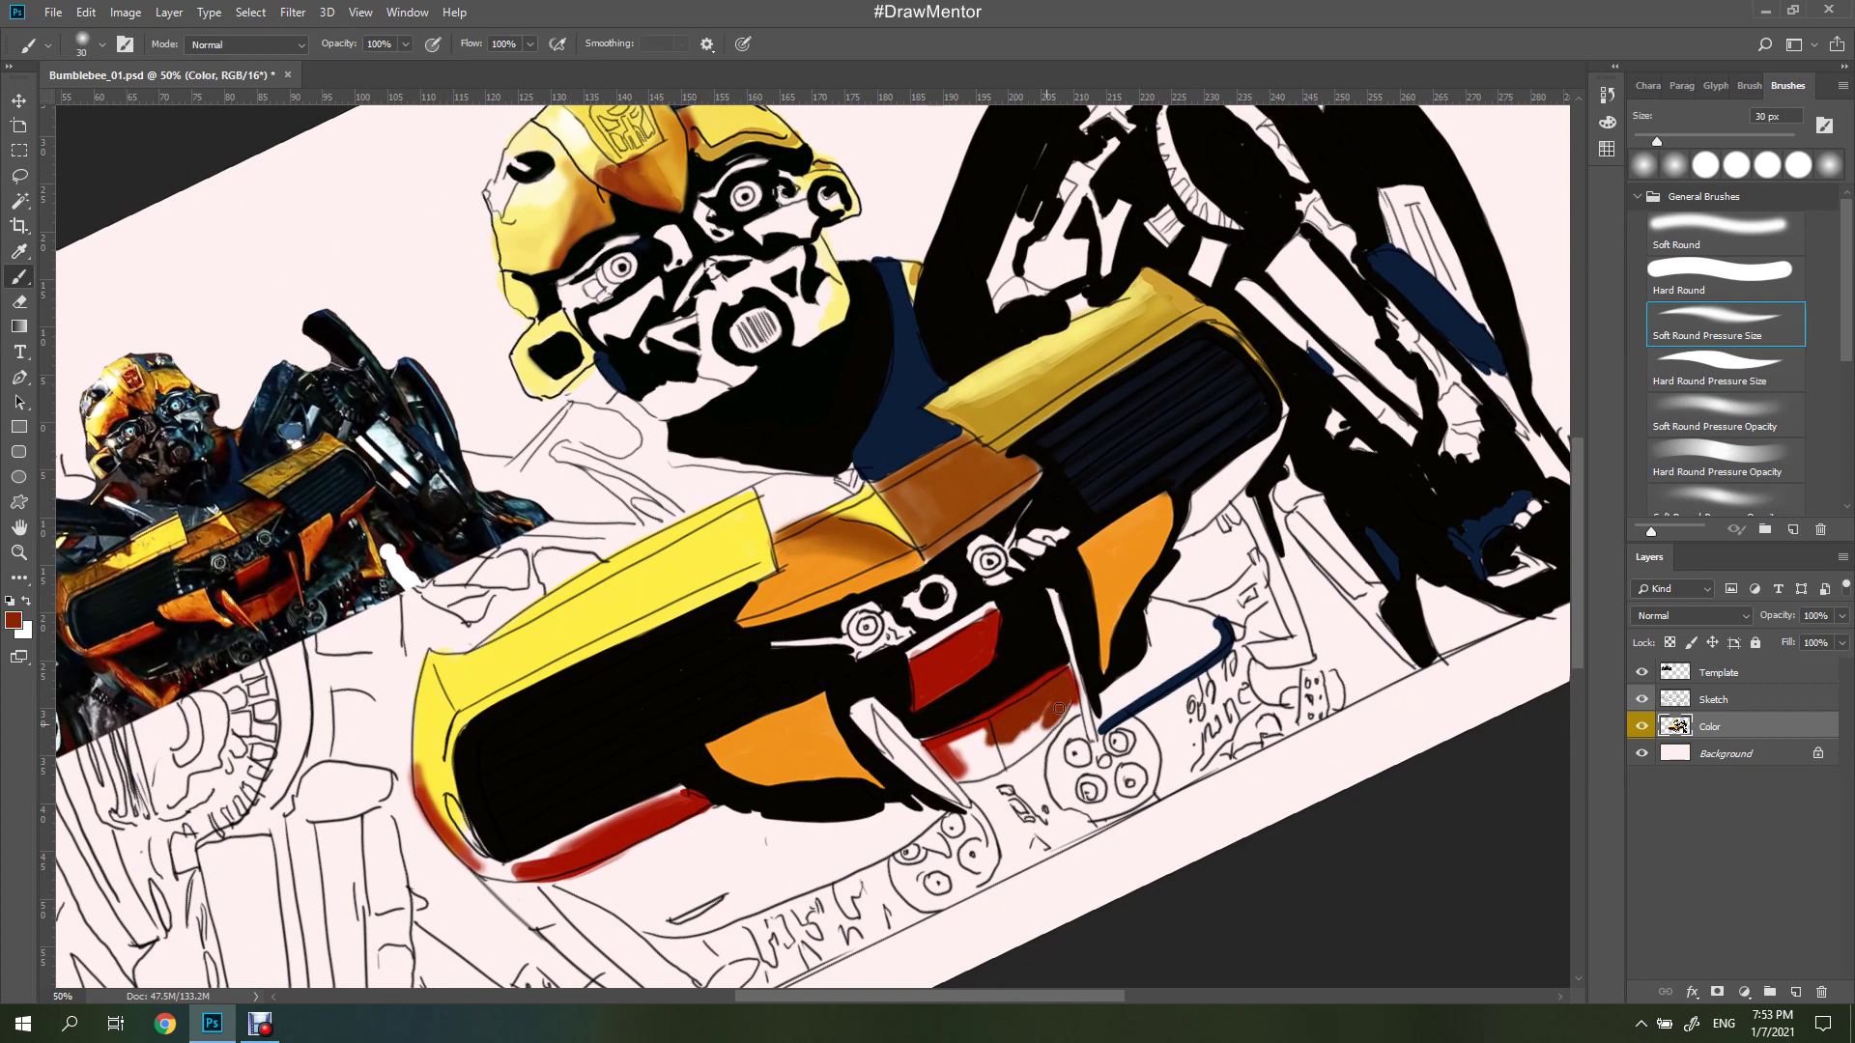
mouse_move(1002, 768)
mouse_down()
mouse_move(952, 744)
mouse_move(963, 777)
mouse_up()
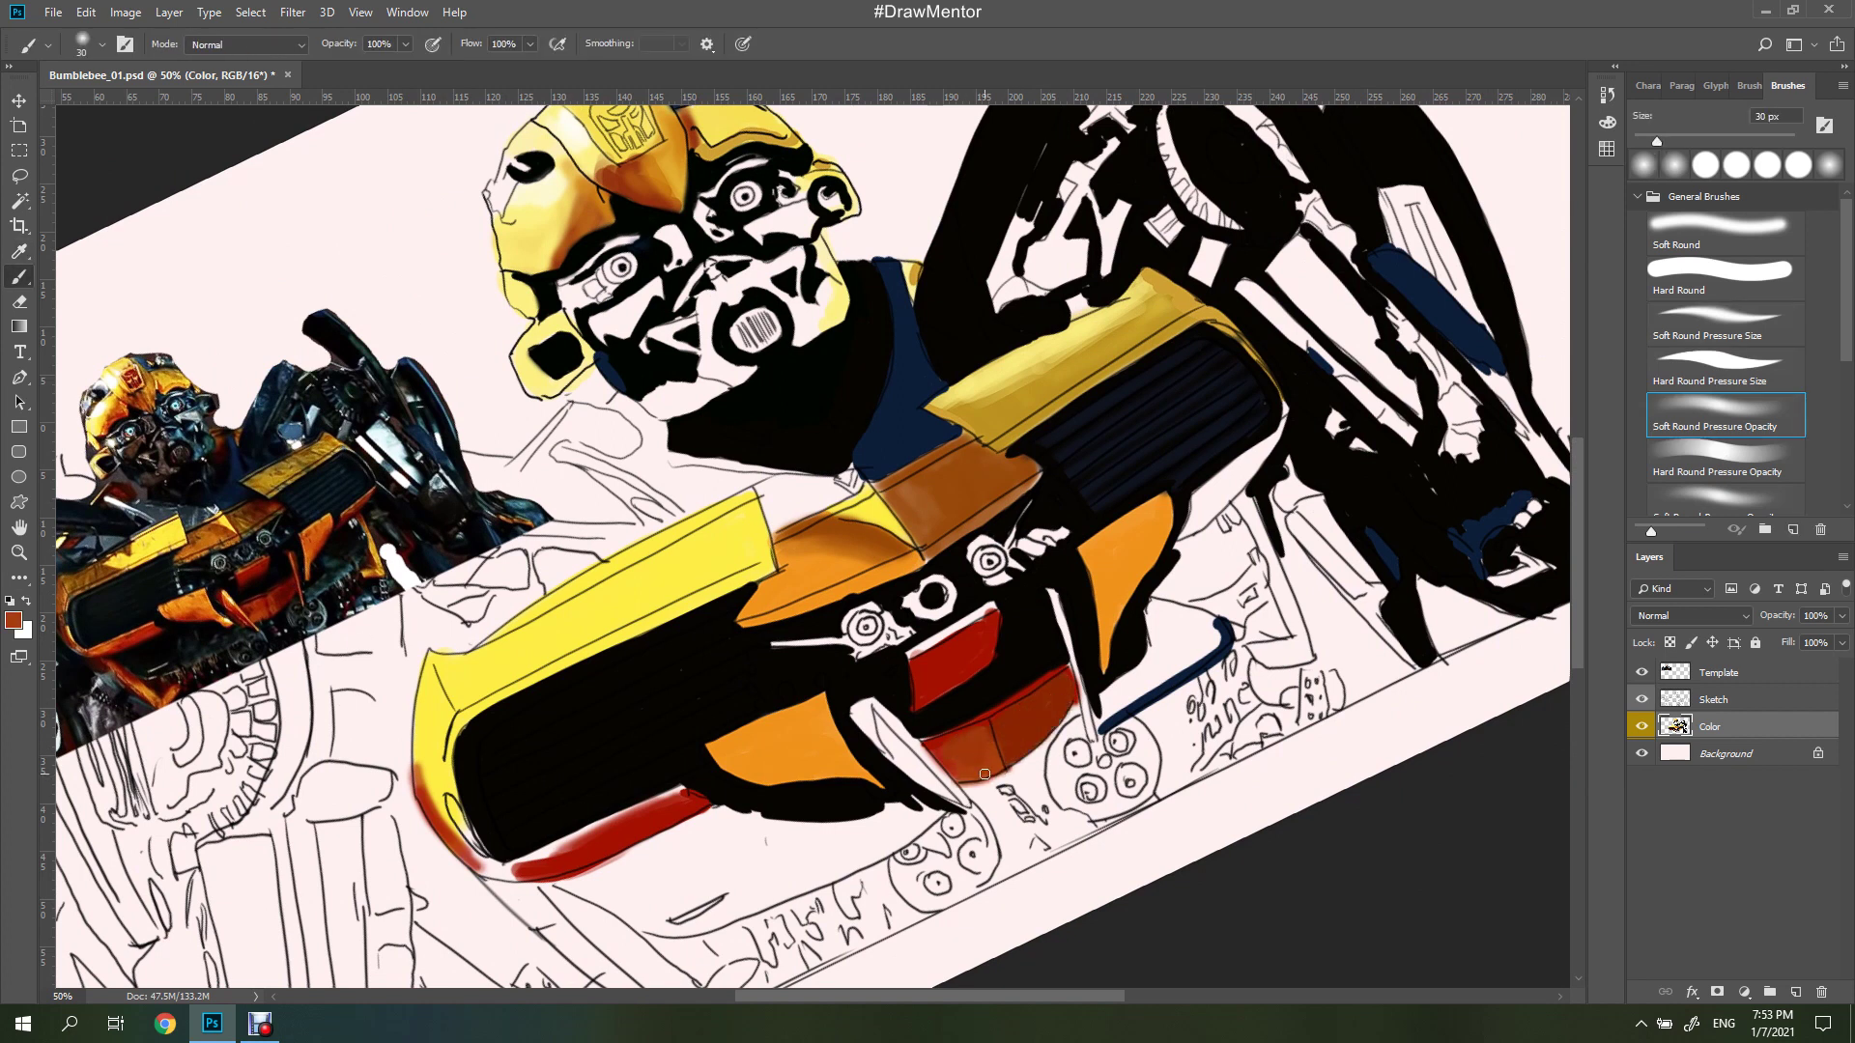
Shade the left and upper-left bumper areas with darker orange
key(r)
mouse_move(928, 467)
mouse_down()
mouse_move(727, 630)
mouse_move(870, 541)
mouse_move(604, 831)
mouse_up()
key(Tab)
key(r)
mouse_move(671, 768)
mouse_down()
mouse_move(619, 894)
mouse_move(628, 779)
mouse_move(734, 599)
mouse_up()
key(r)
key(Tab)
drag(957, 894, 831, 874)
mouse_move(759, 691)
mouse_down()
mouse_move(789, 831)
mouse_move(763, 681)
mouse_move(908, 647)
mouse_move(809, 727)
mouse_move(918, 681)
mouse_up()
key(period)
drag(806, 671, 964, 595)
key(comma)
key(comma)
key(comma)
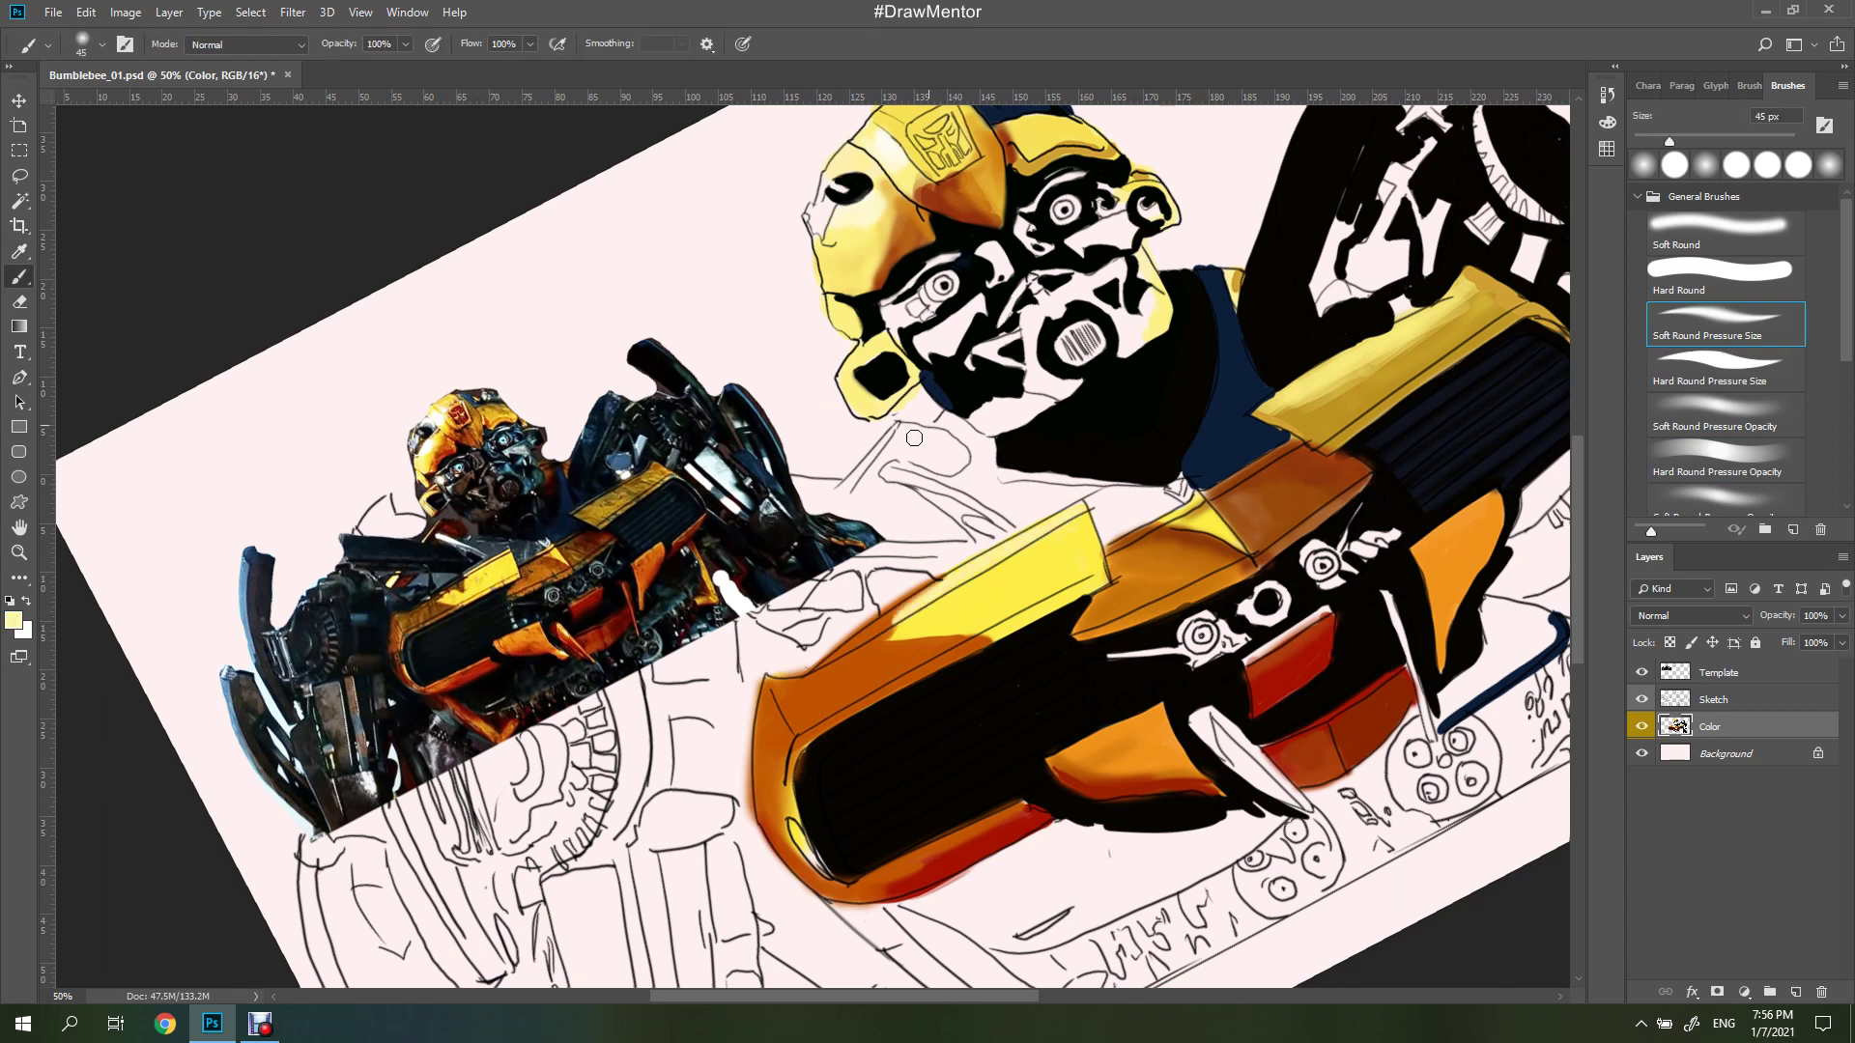
Paint black along the orange bumper edge and blue-grey ridge stripes across the grille
drag(877, 143, 834, 195)
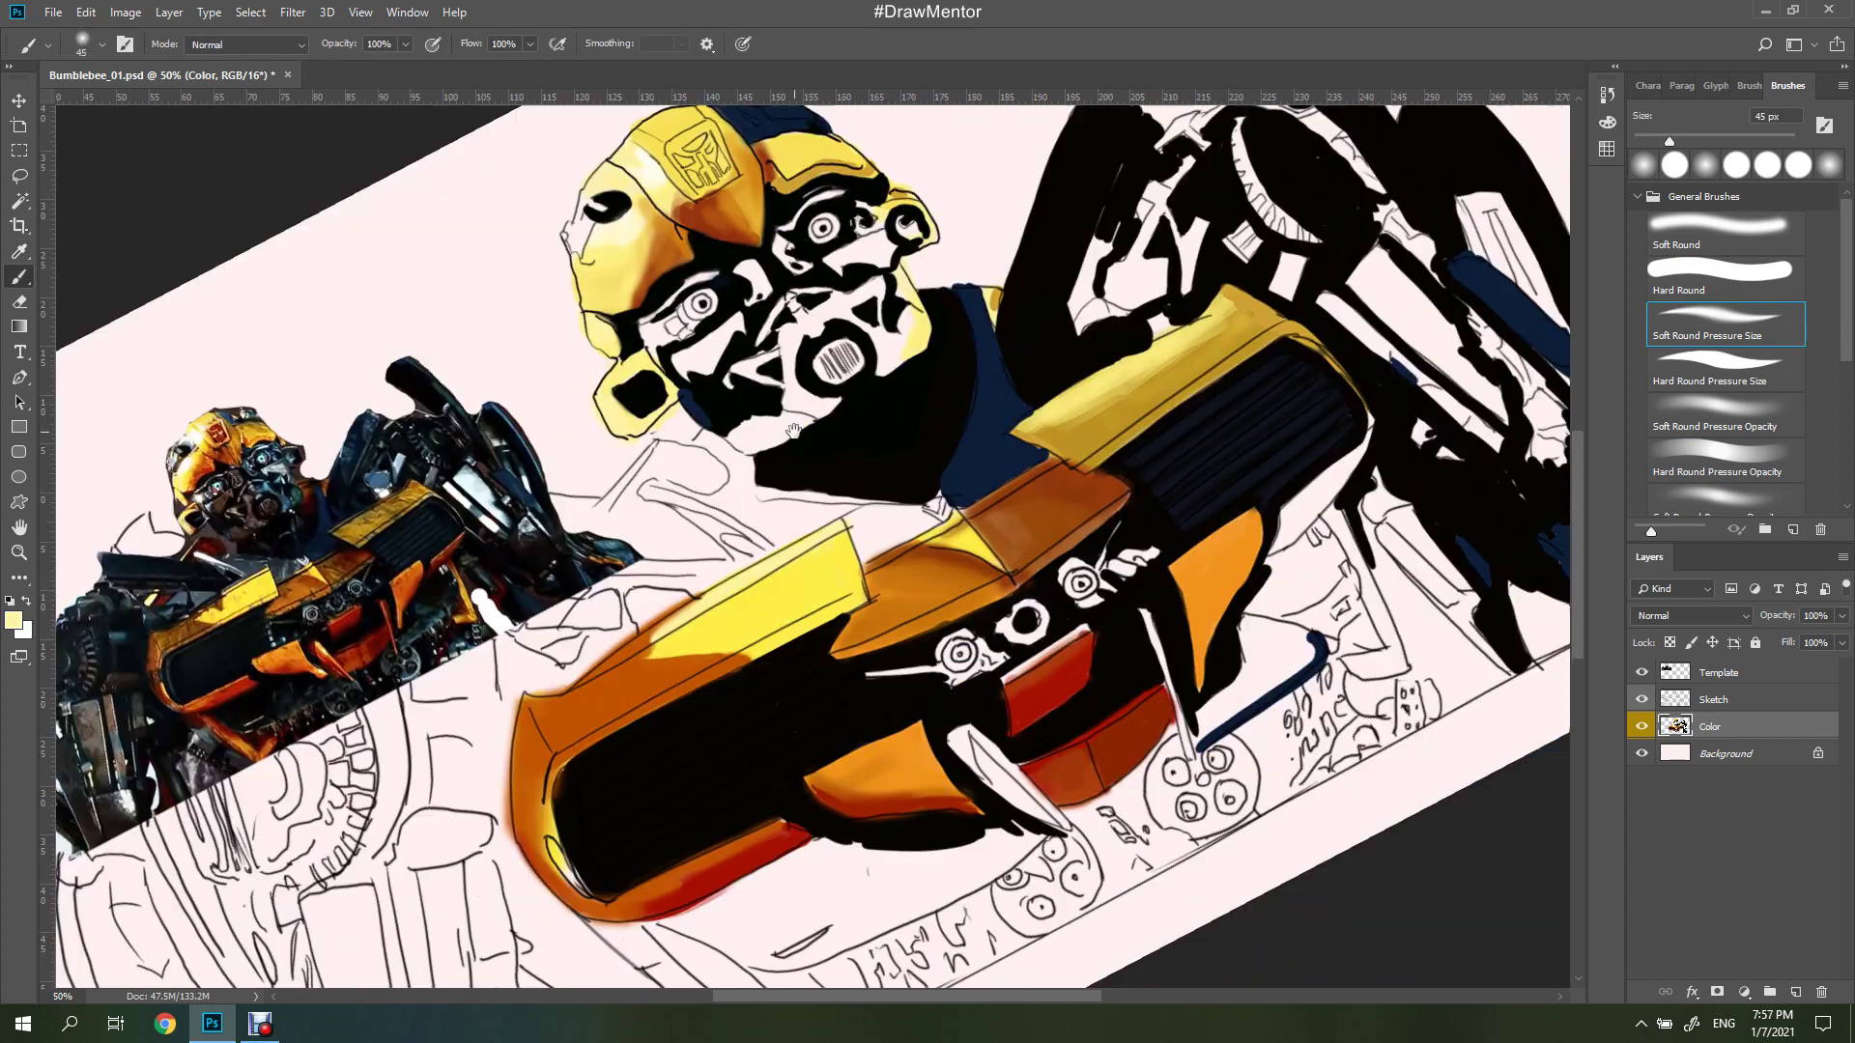
mouse_move(916, 431)
mouse_down()
mouse_move(840, 589)
mouse_move(773, 474)
mouse_move(801, 580)
mouse_move(969, 468)
mouse_up()
key(period)
mouse_move(945, 577)
mouse_down()
mouse_move(927, 618)
mouse_move(981, 599)
mouse_up()
key(comma)
alt+click(913, 637)
alt+click(880, 705)
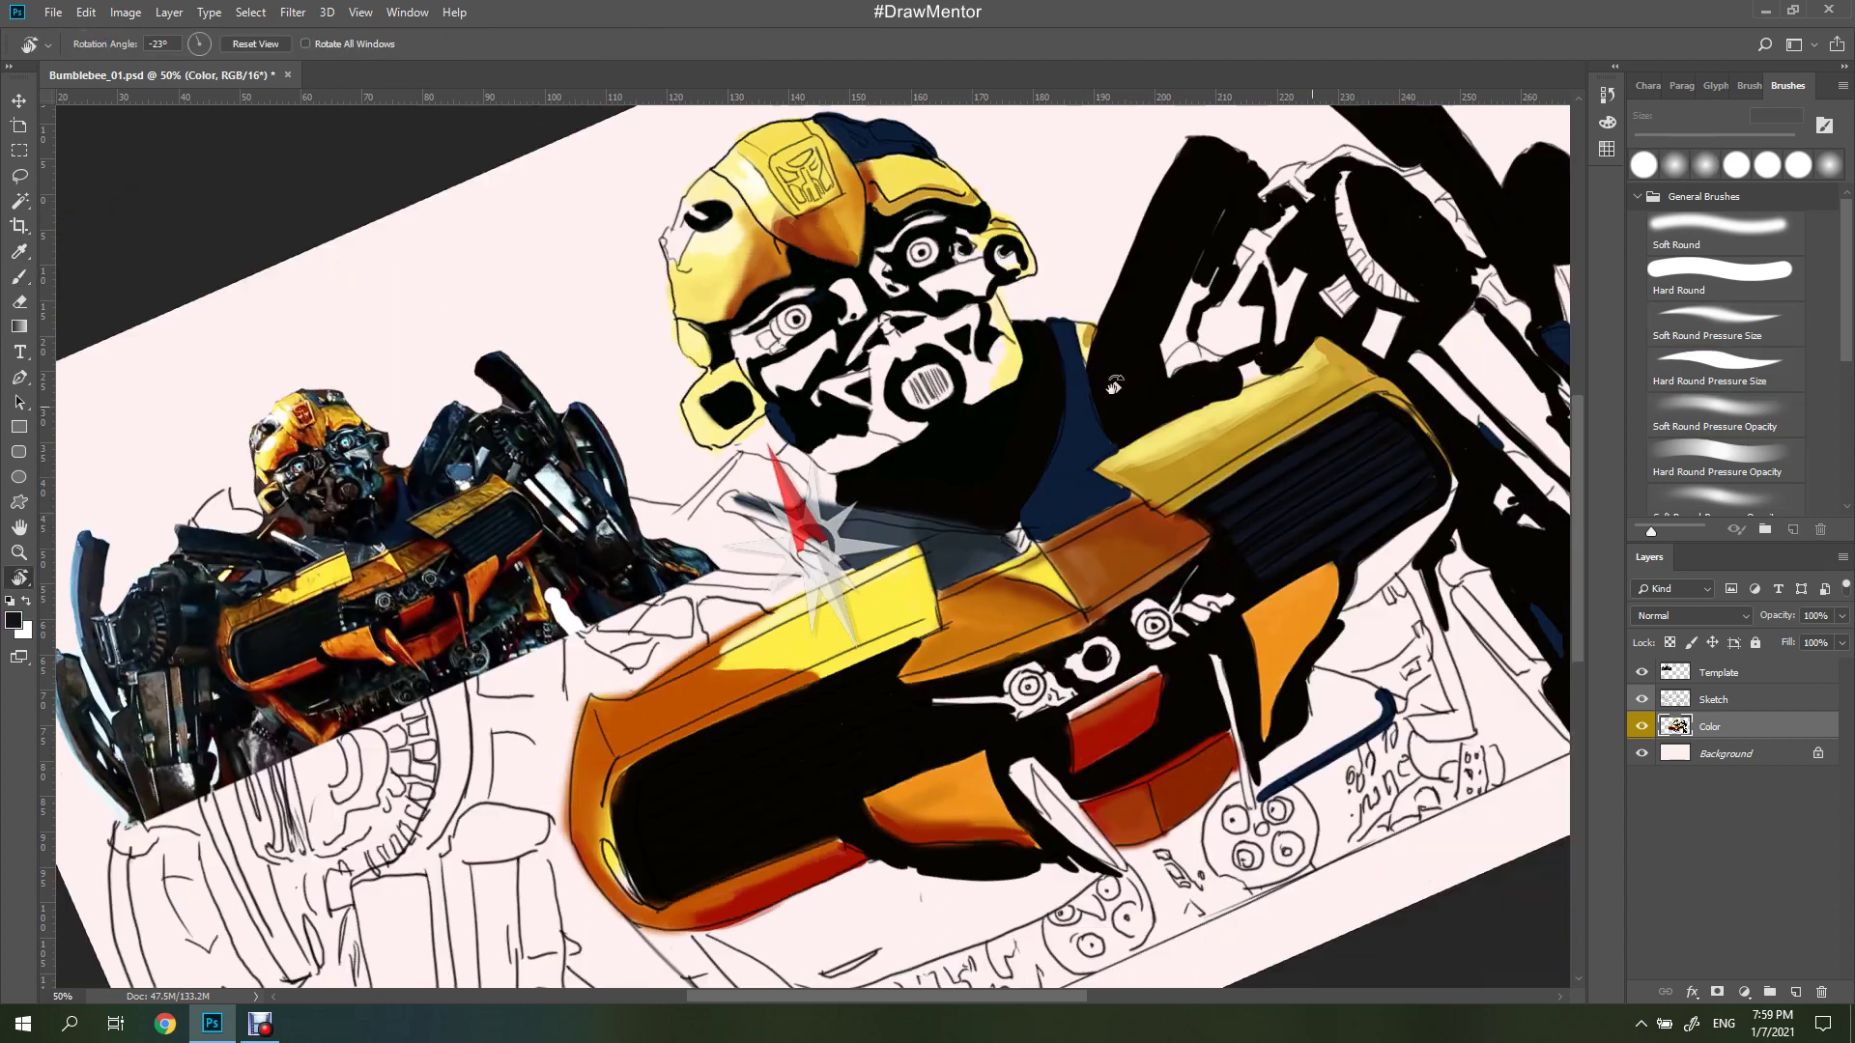
drag(912, 658, 879, 708)
drag(639, 794, 710, 745)
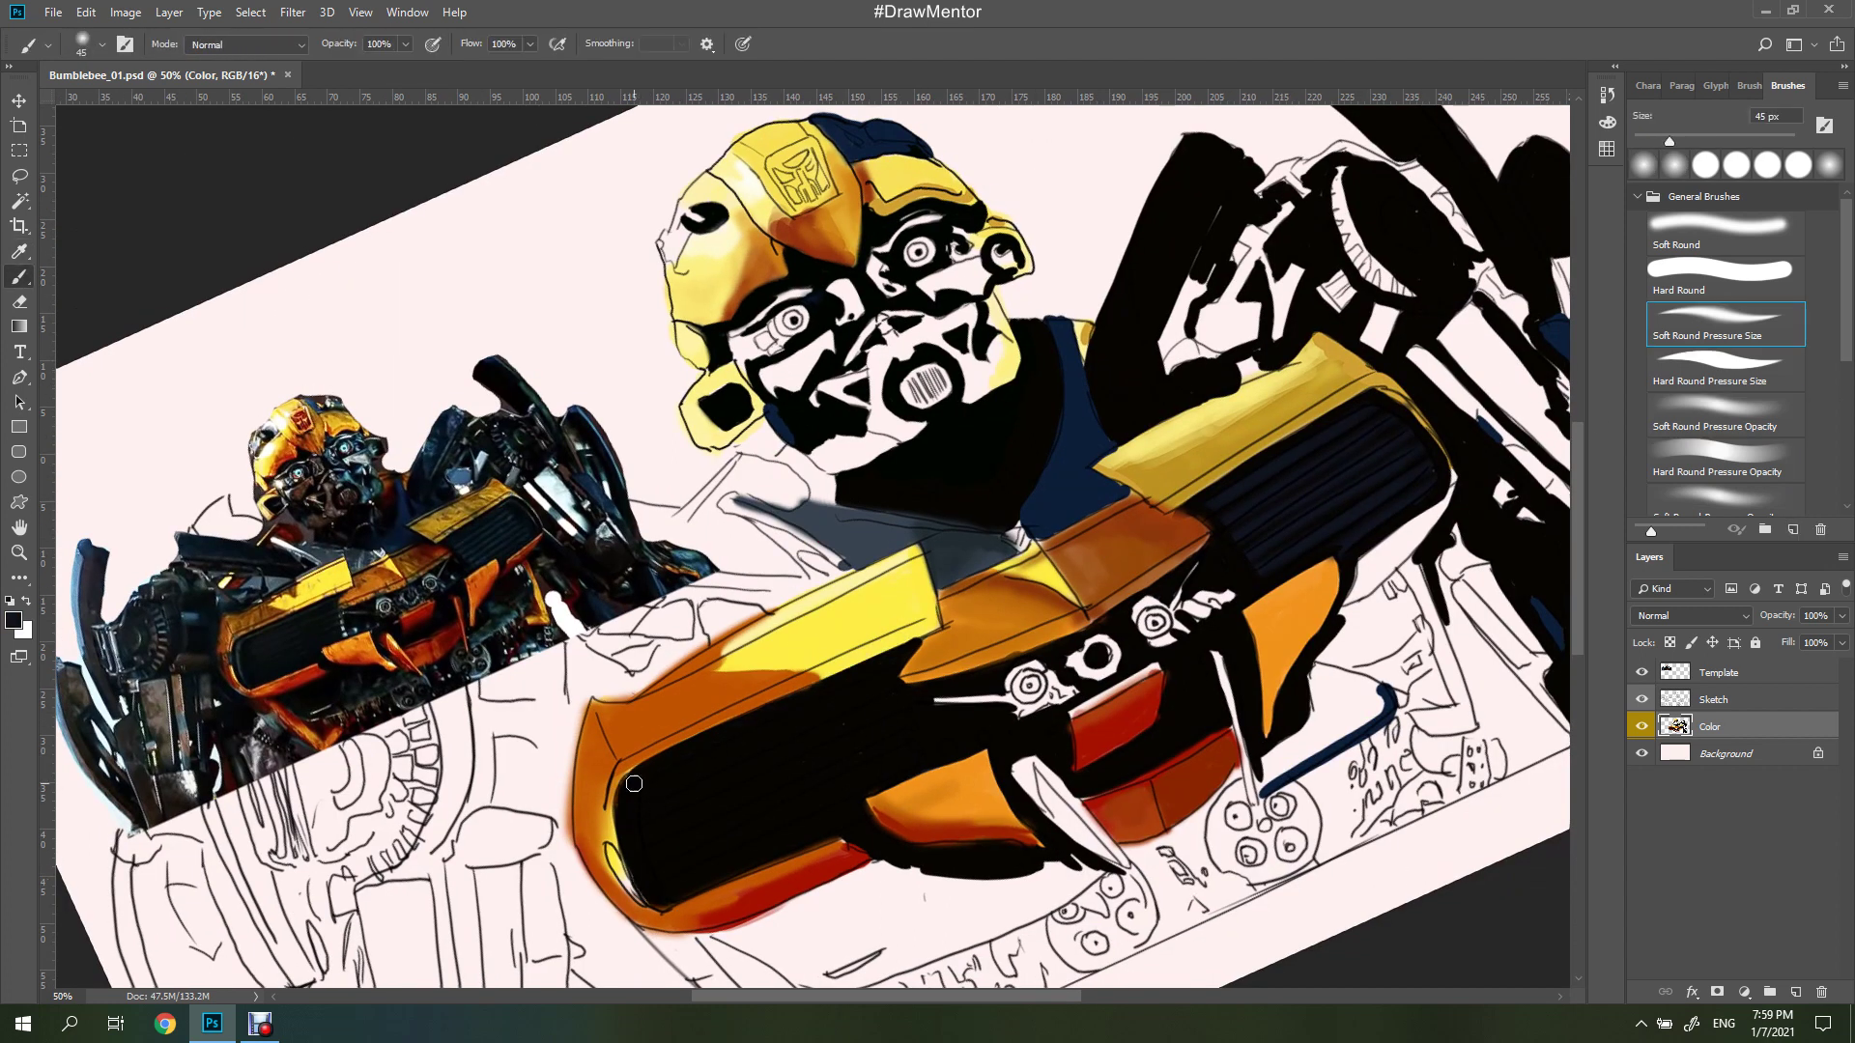
drag(639, 807, 894, 681)
drag(667, 880, 971, 739)
drag(920, 652, 642, 775)
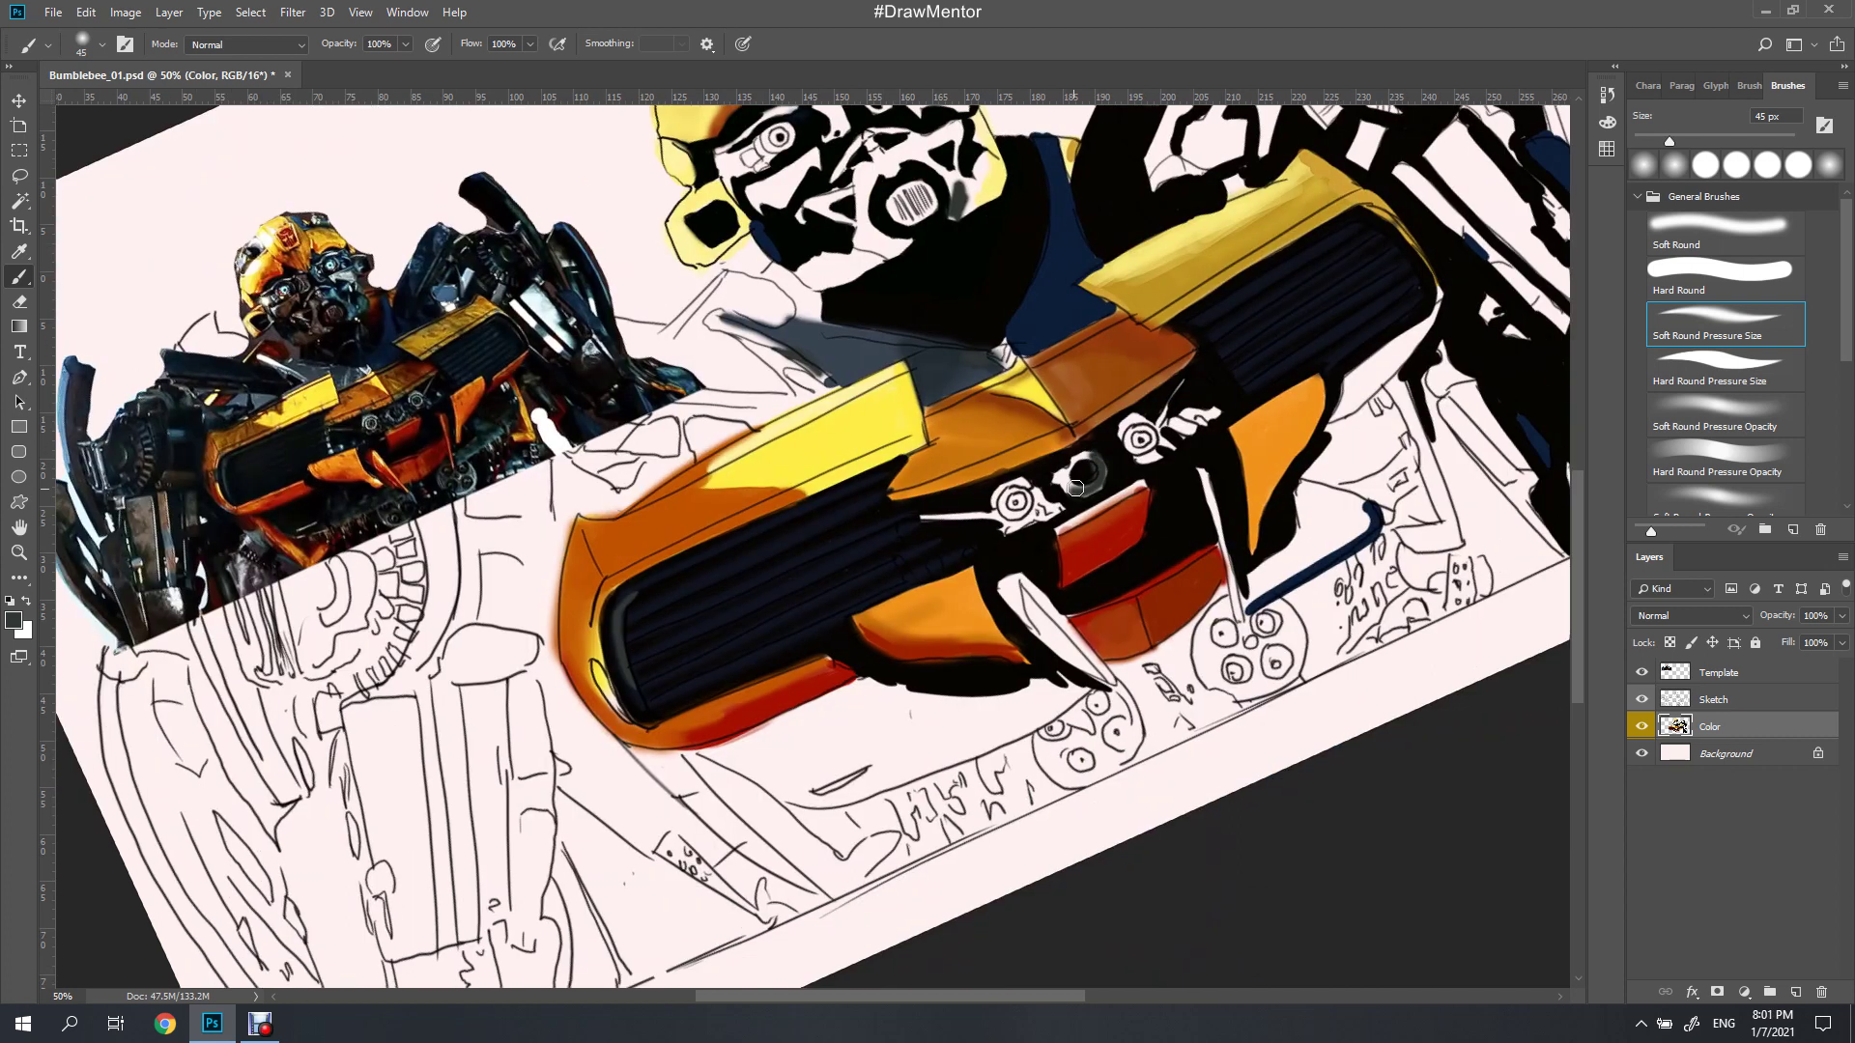
Add a dark grey headlight circle on the grille and a black shape below it
key(Tab)
key(ctrl+plus)
key(ctrl+plus)
drag(908, 483, 976, 541)
key(ctrl+minus)
key(ctrl+minus)
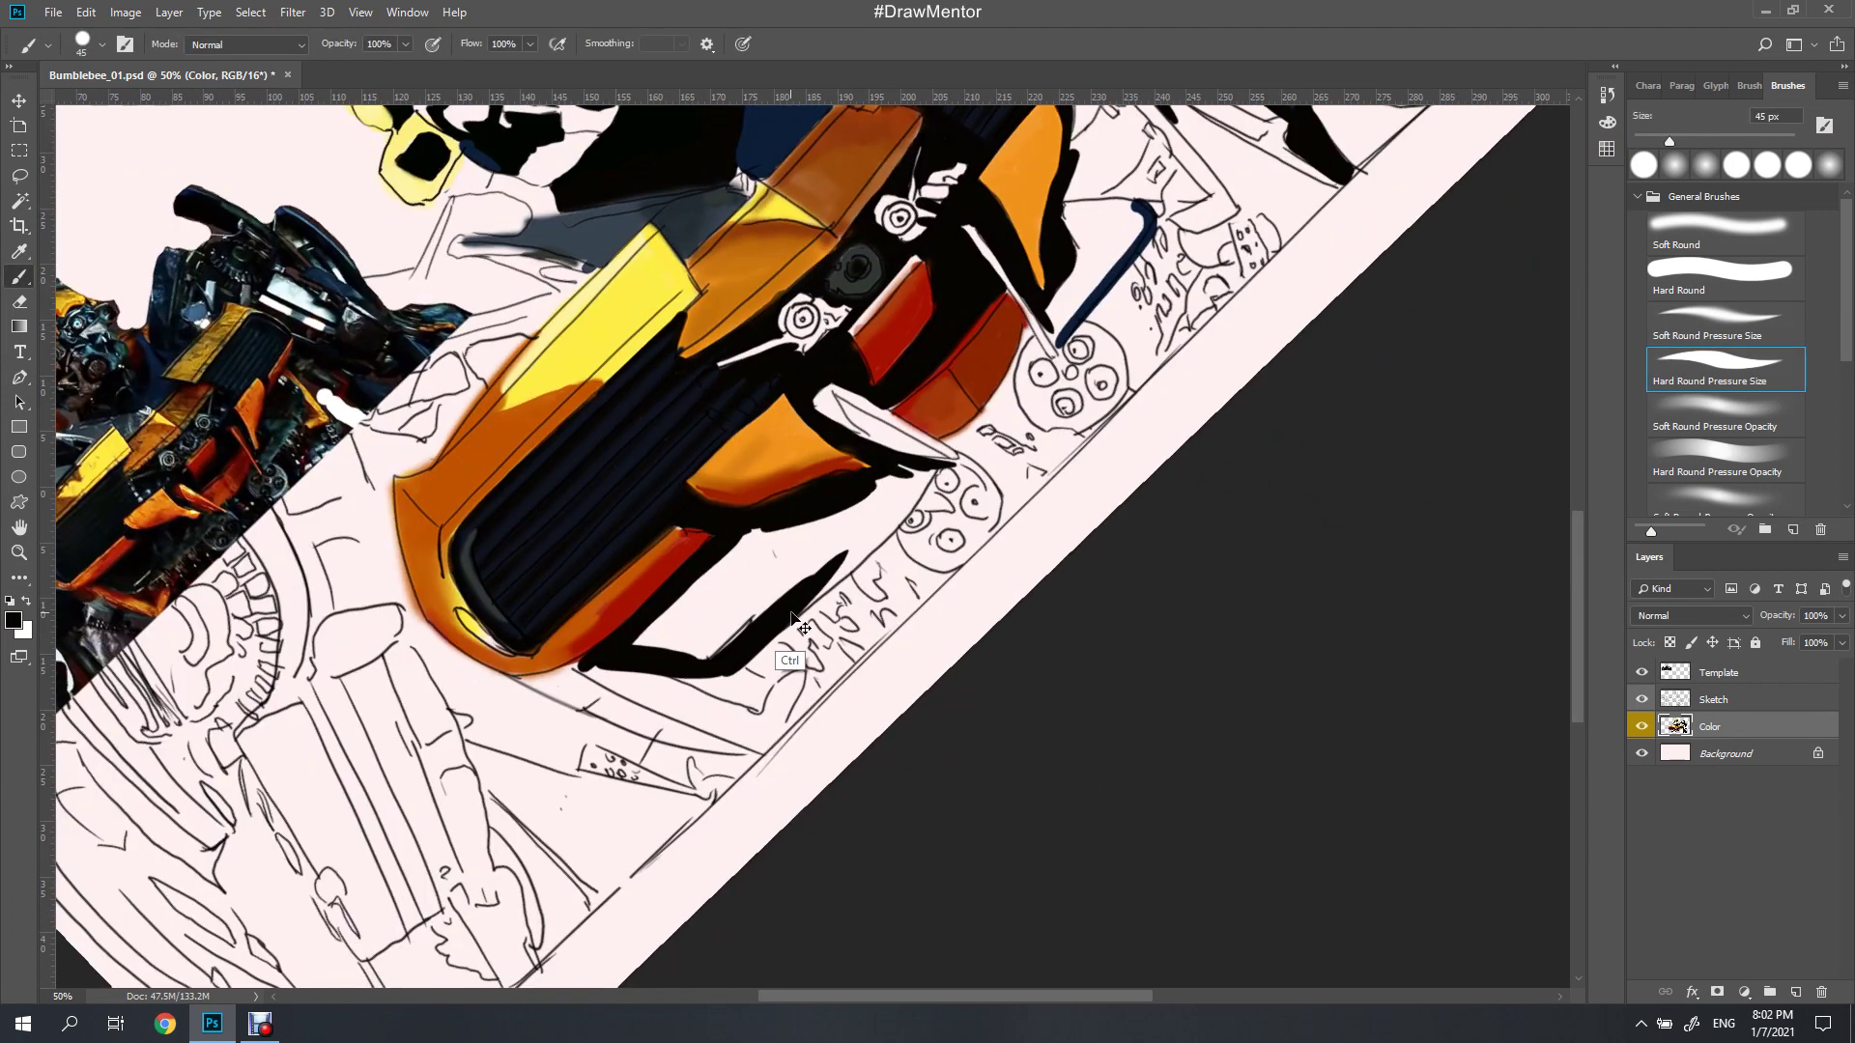
mouse_move(773, 638)
mouse_down()
mouse_move(865, 513)
mouse_move(729, 633)
mouse_up()
key(Tab)
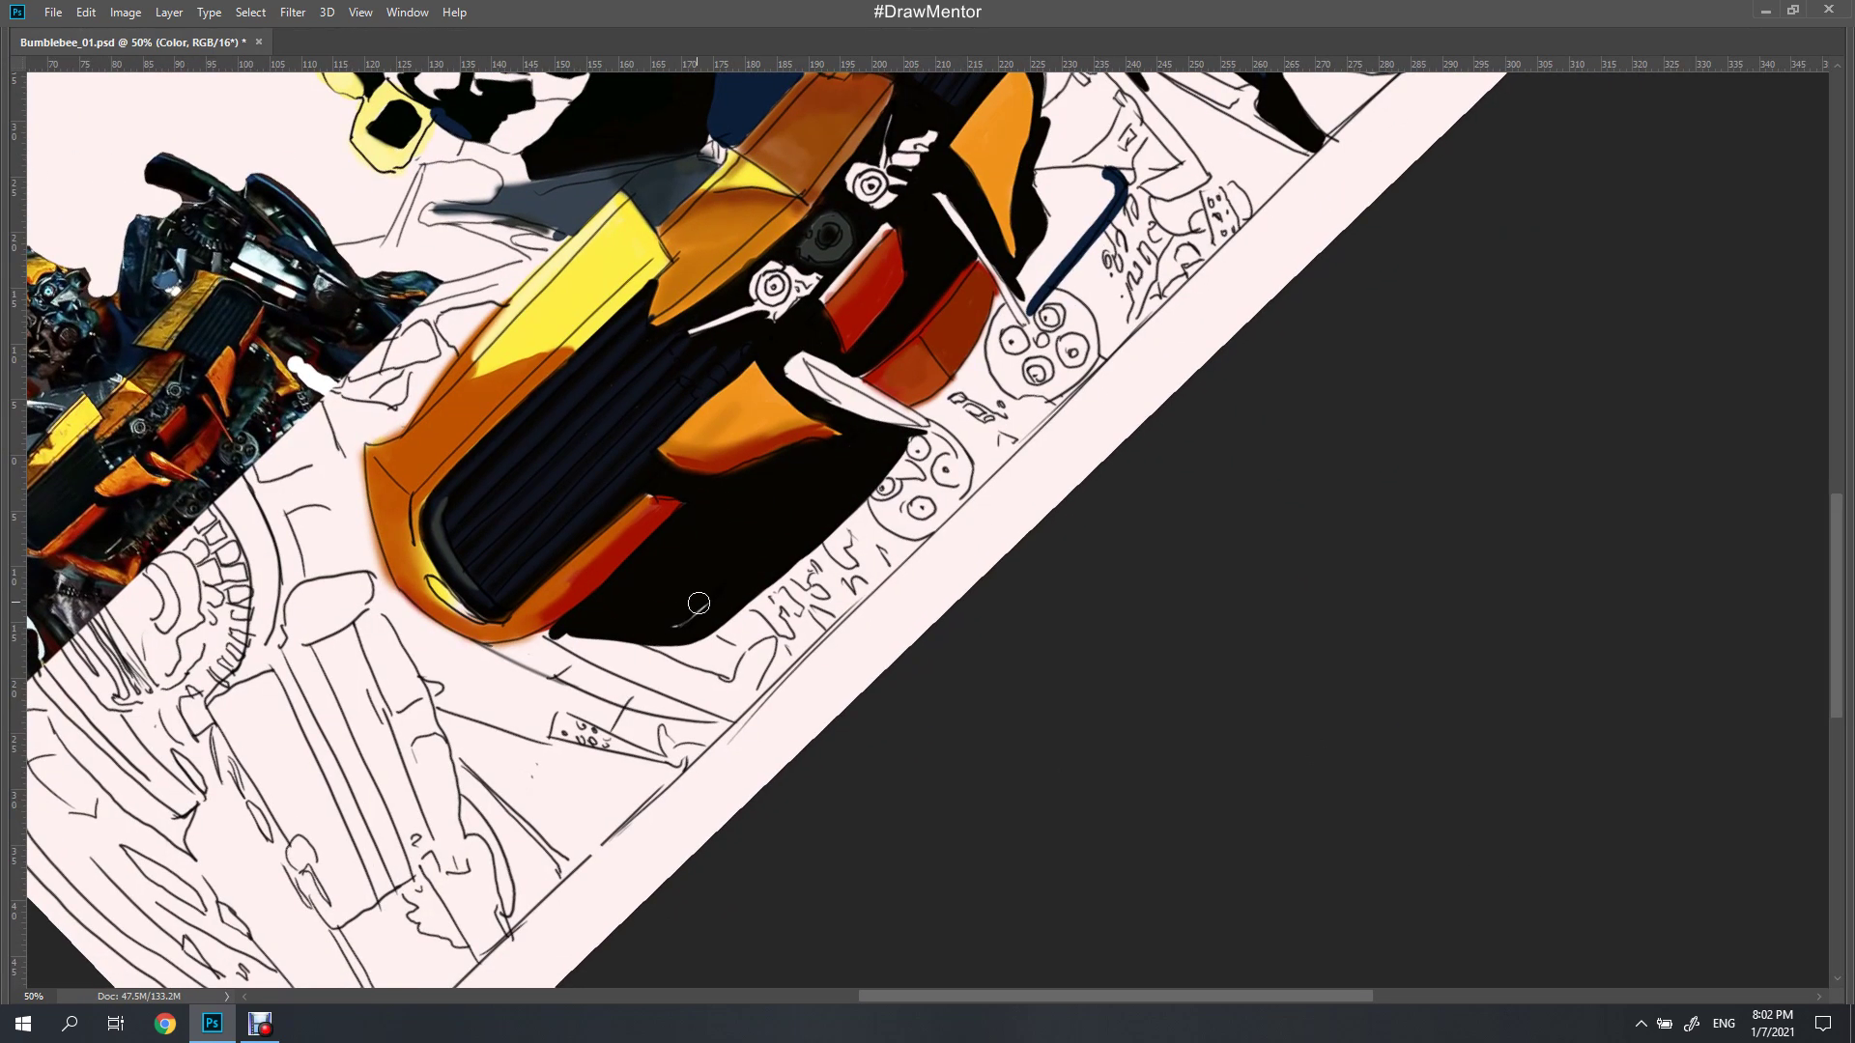
key(ctrl+0)
key(r)
key(Escape)
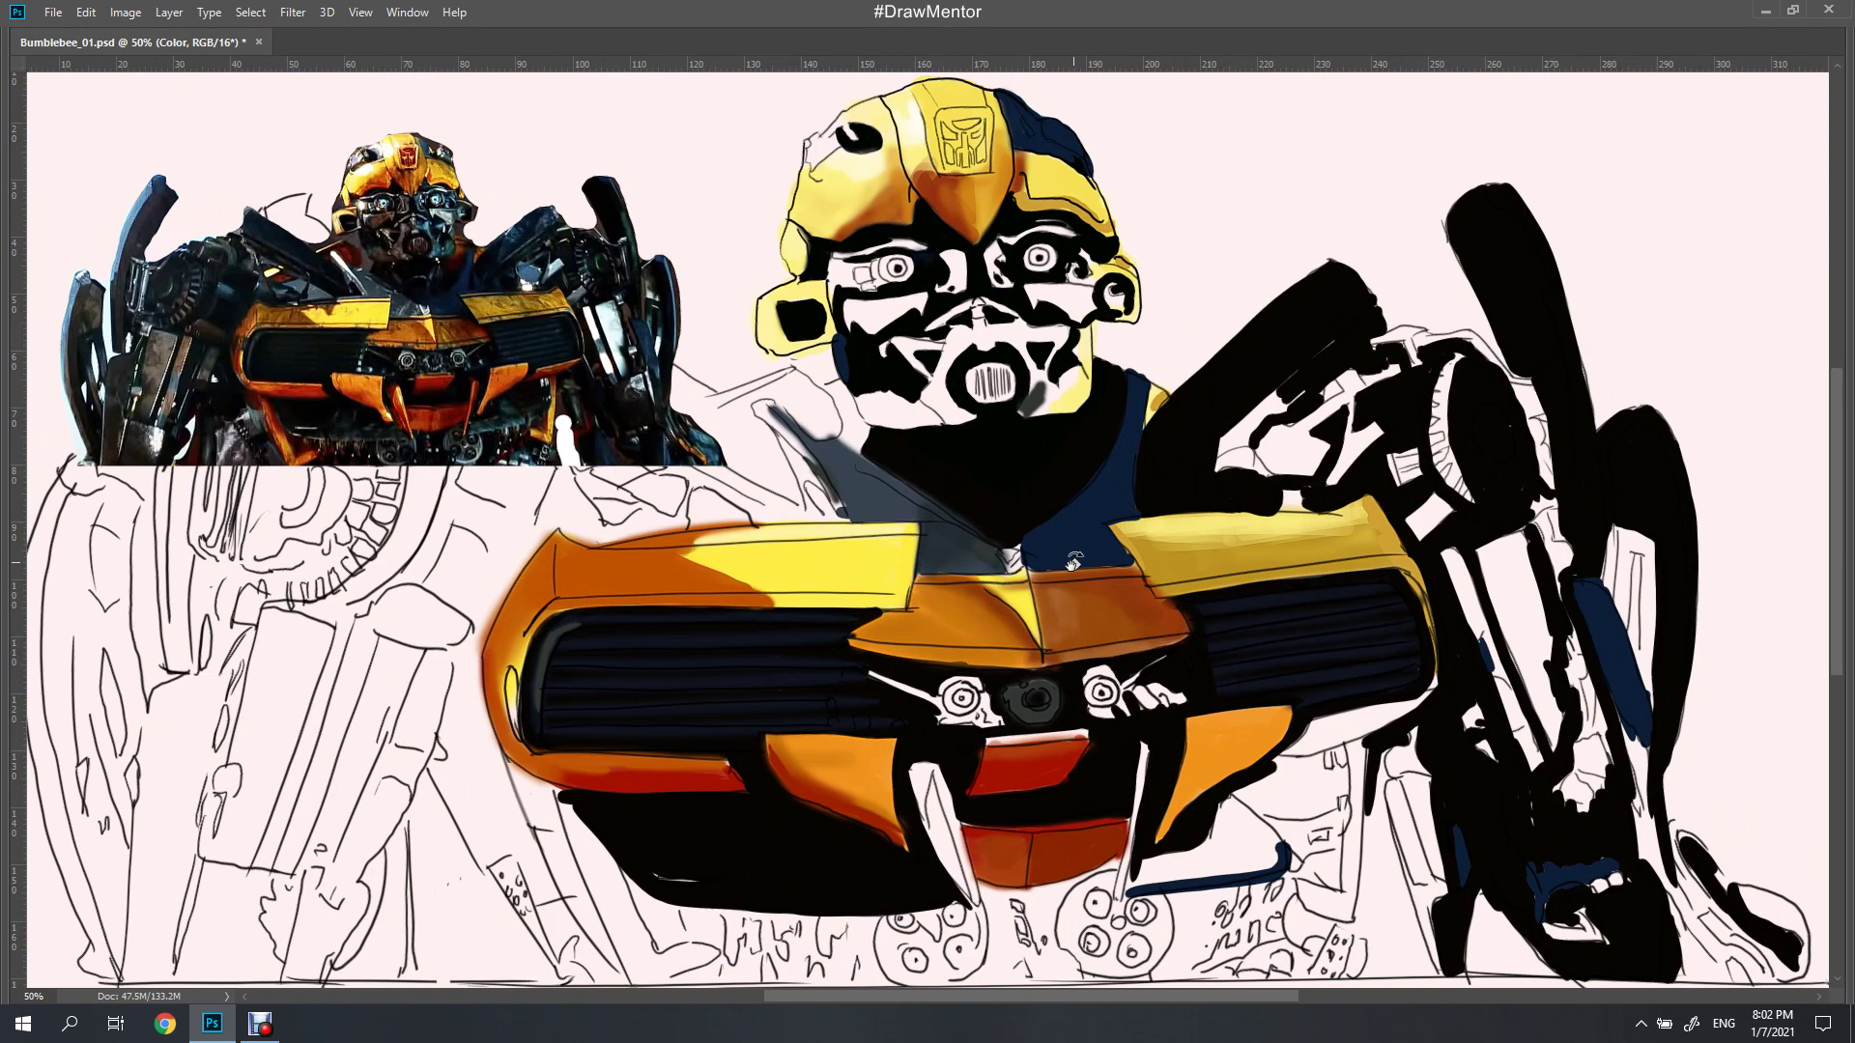
Zoom in on the face and paint brown beside and left of the nose on the Color layer
key(ctrl+0)
key(Tab)
scroll(1390, 686, up, 5)
key(Tab)
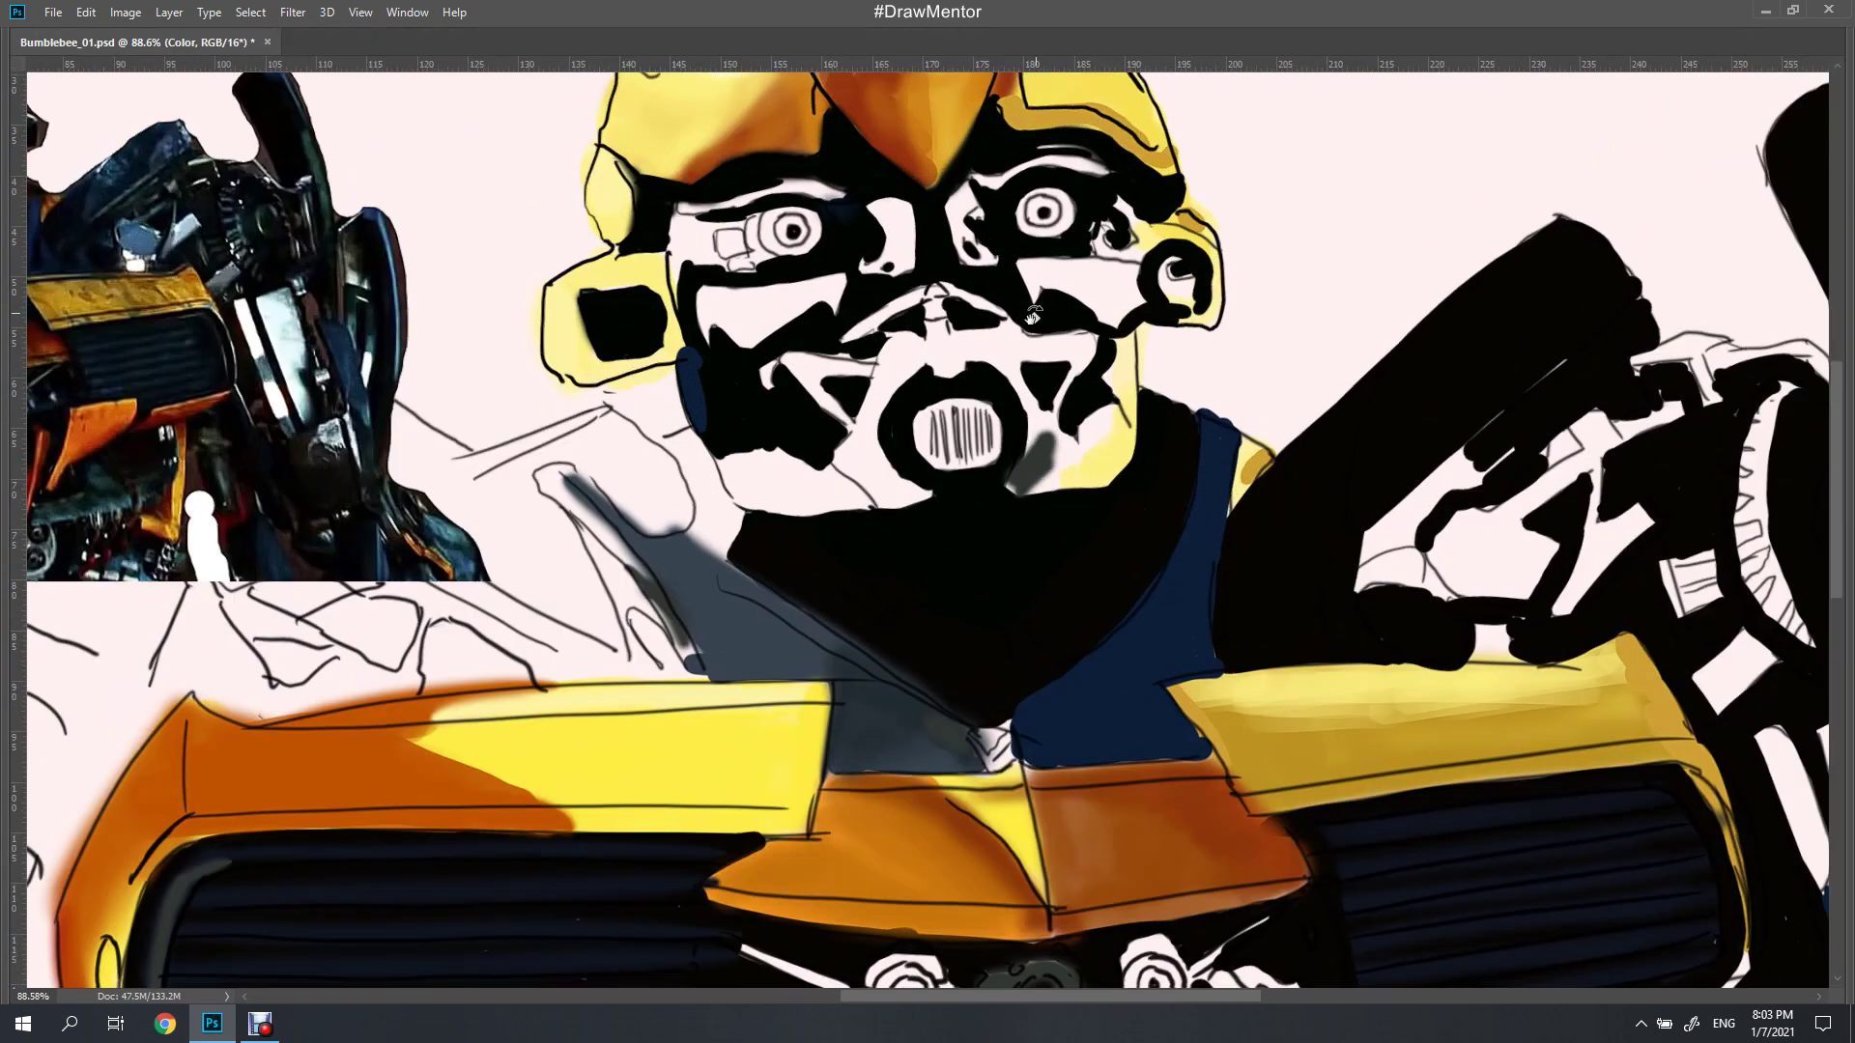
key(Tab)
click(1710, 726)
key(b)
mouse_move(826, 566)
mouse_down()
mouse_move(875, 464)
mouse_move(735, 478)
mouse_move(843, 576)
mouse_move(764, 551)
mouse_move(750, 571)
mouse_move(780, 448)
mouse_up()
mouse_move(754, 372)
mouse_down()
mouse_move(802, 319)
mouse_move(865, 311)
mouse_up()
Shade near the eye, forehead and cheek with soft brown and grey-blue strokes
click(1751, 408)
drag(918, 159, 957, 232)
key(i)
key(b)
drag(913, 155, 943, 255)
alt+click(587, 732)
mouse_move(739, 377)
mouse_down()
mouse_move(720, 314)
mouse_move(792, 300)
mouse_up()
Sample colours from the painting and make both eyes glow light cyan
key(i)
key(b)
alt+click(783, 298)
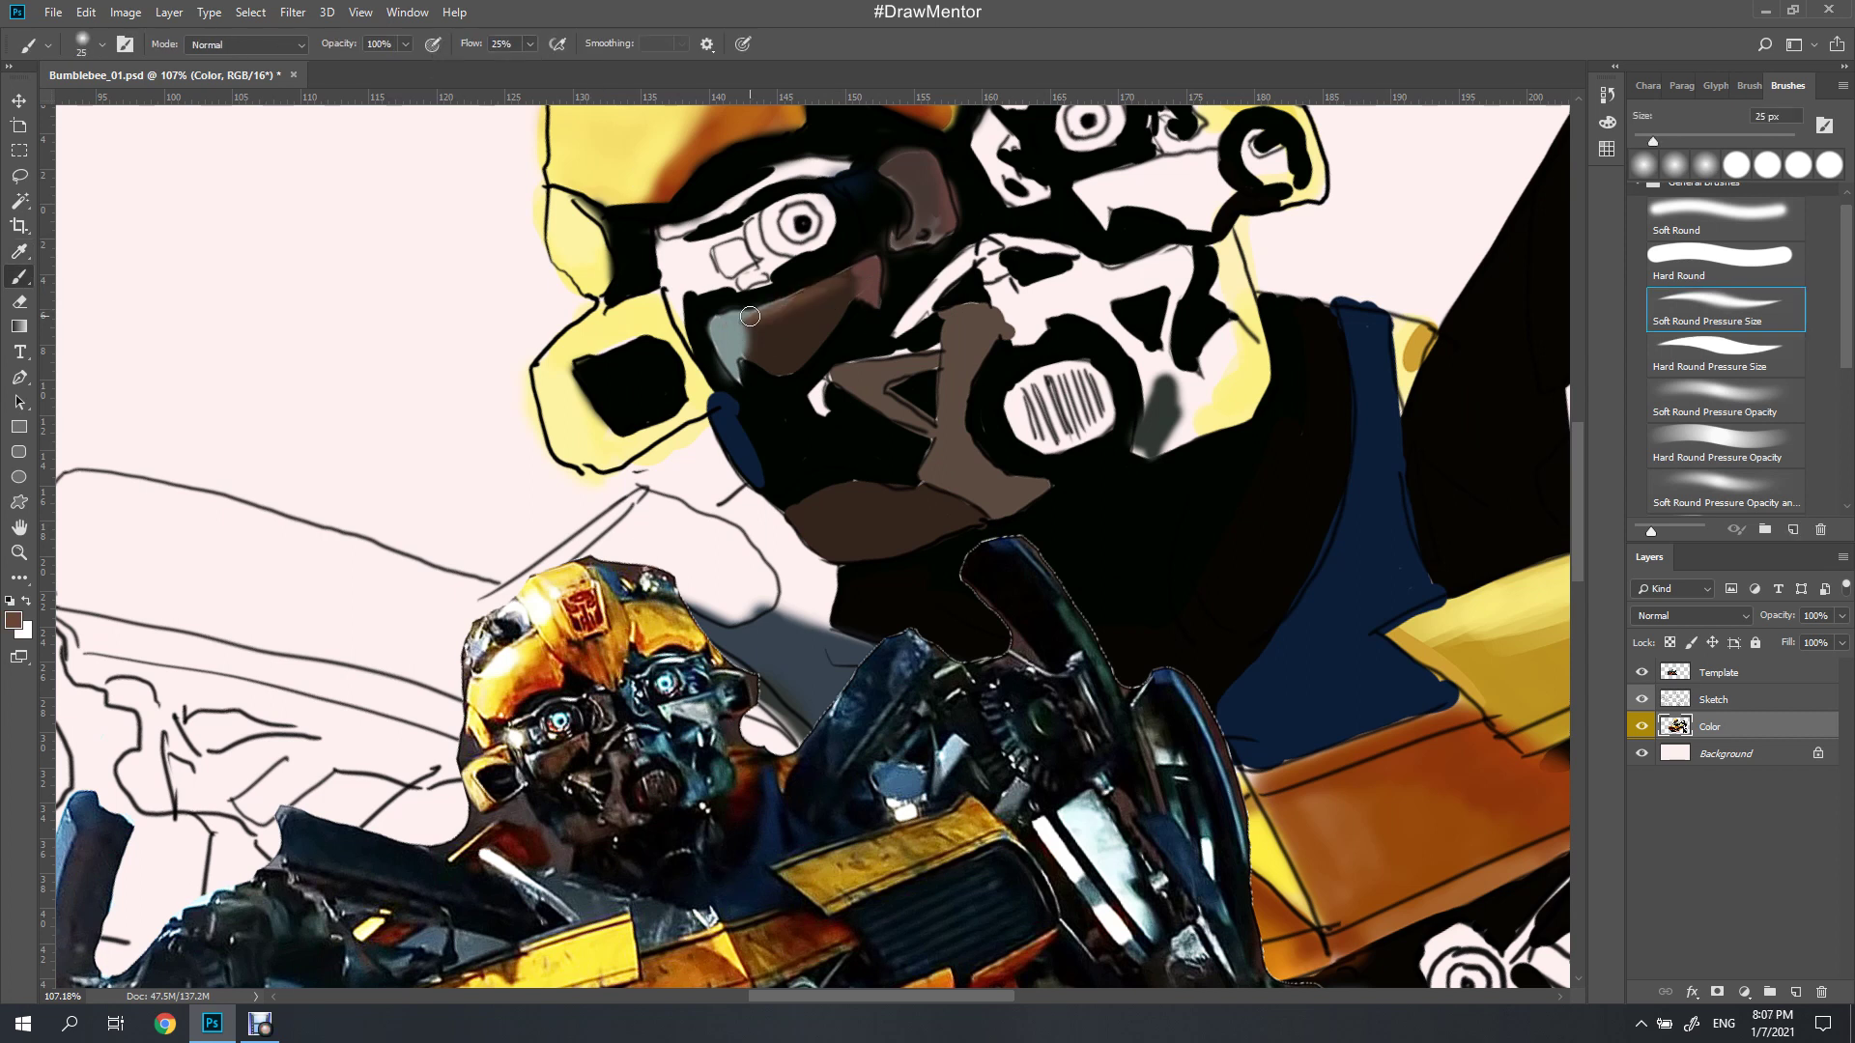
alt+click(769, 426)
alt+click(730, 358)
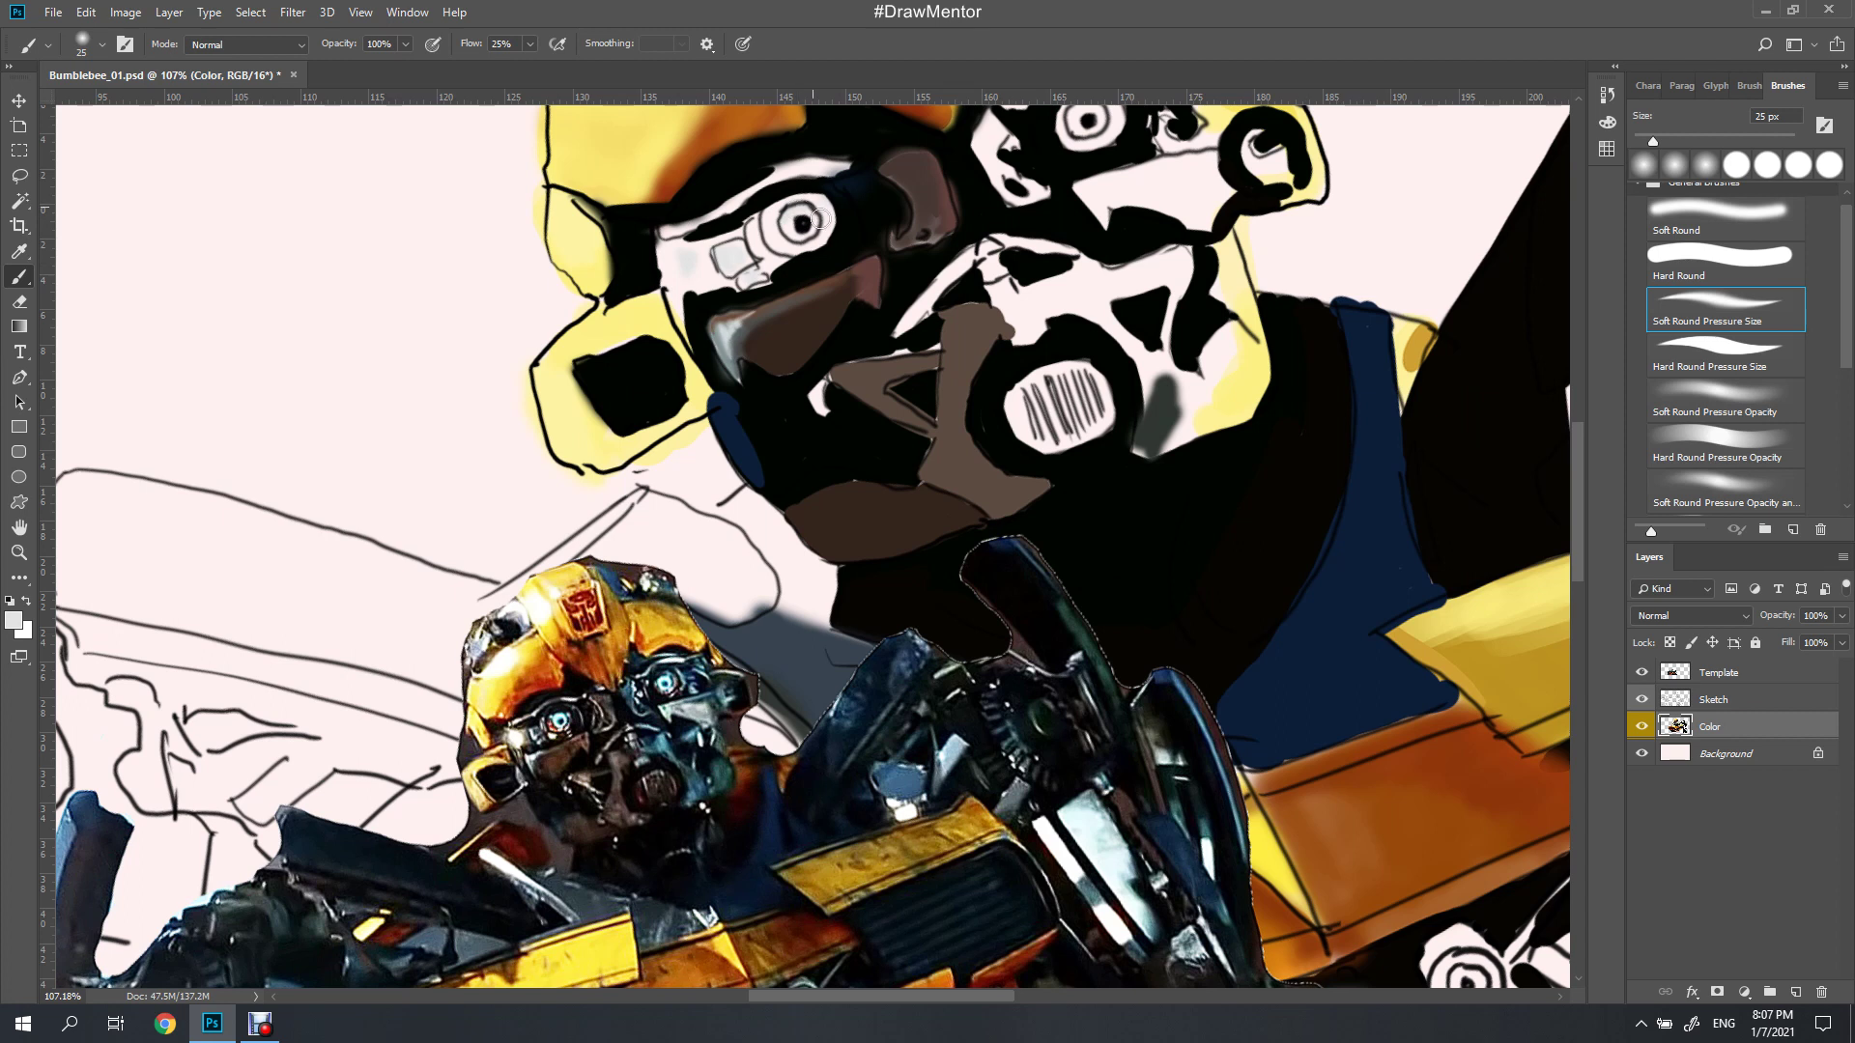
alt+click(539, 721)
mouse_move(787, 217)
mouse_down()
mouse_move(809, 230)
mouse_move(779, 315)
mouse_up()
drag(1058, 203, 1077, 218)
Paint grey along both brows and around the right eye
alt+click(778, 315)
alt+click(553, 802)
drag(826, 259, 643, 327)
mouse_move(985, 203)
mouse_down()
mouse_move(1119, 175)
mouse_move(961, 190)
mouse_up()
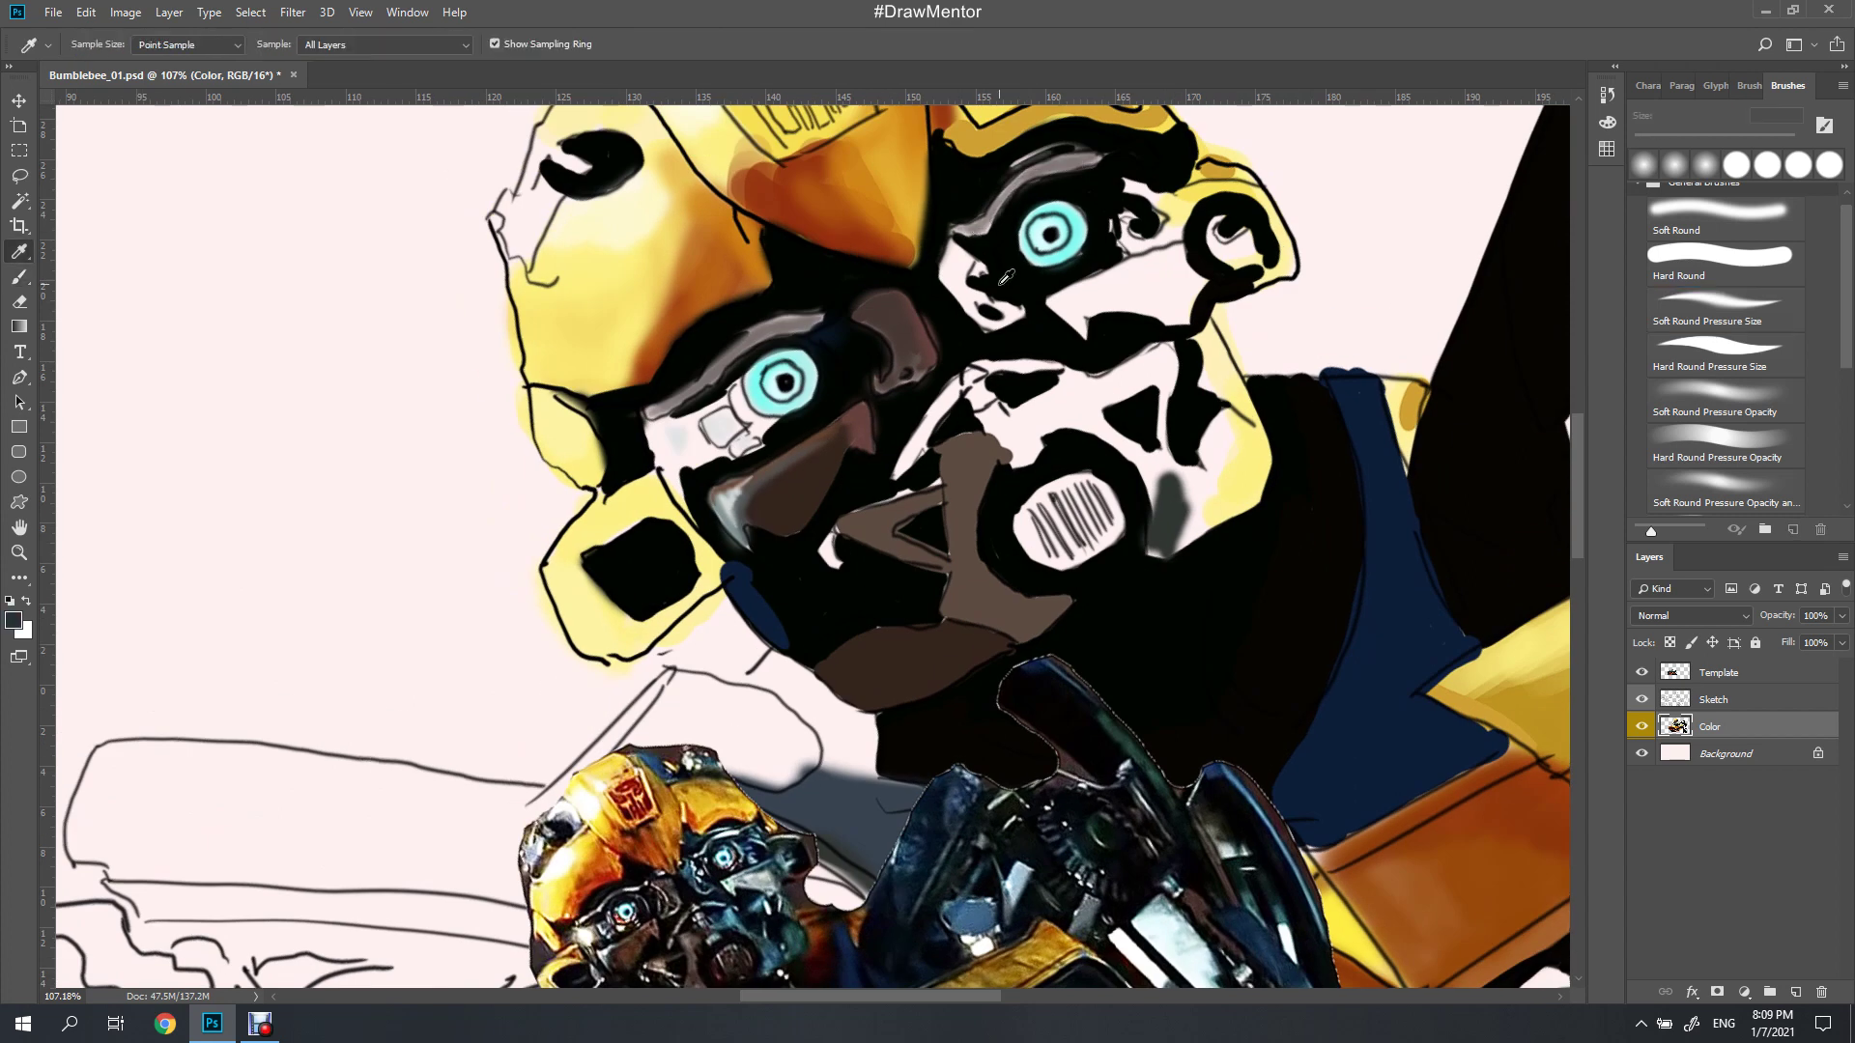
alt+click(922, 374)
drag(951, 247, 1009, 324)
mouse_move(961, 208)
mouse_down()
mouse_move(1121, 222)
mouse_move(1169, 261)
mouse_move(1242, 246)
mouse_up()
mouse_move(1062, 310)
mouse_down()
mouse_move(1198, 251)
mouse_move(1194, 307)
mouse_move(1070, 295)
mouse_up()
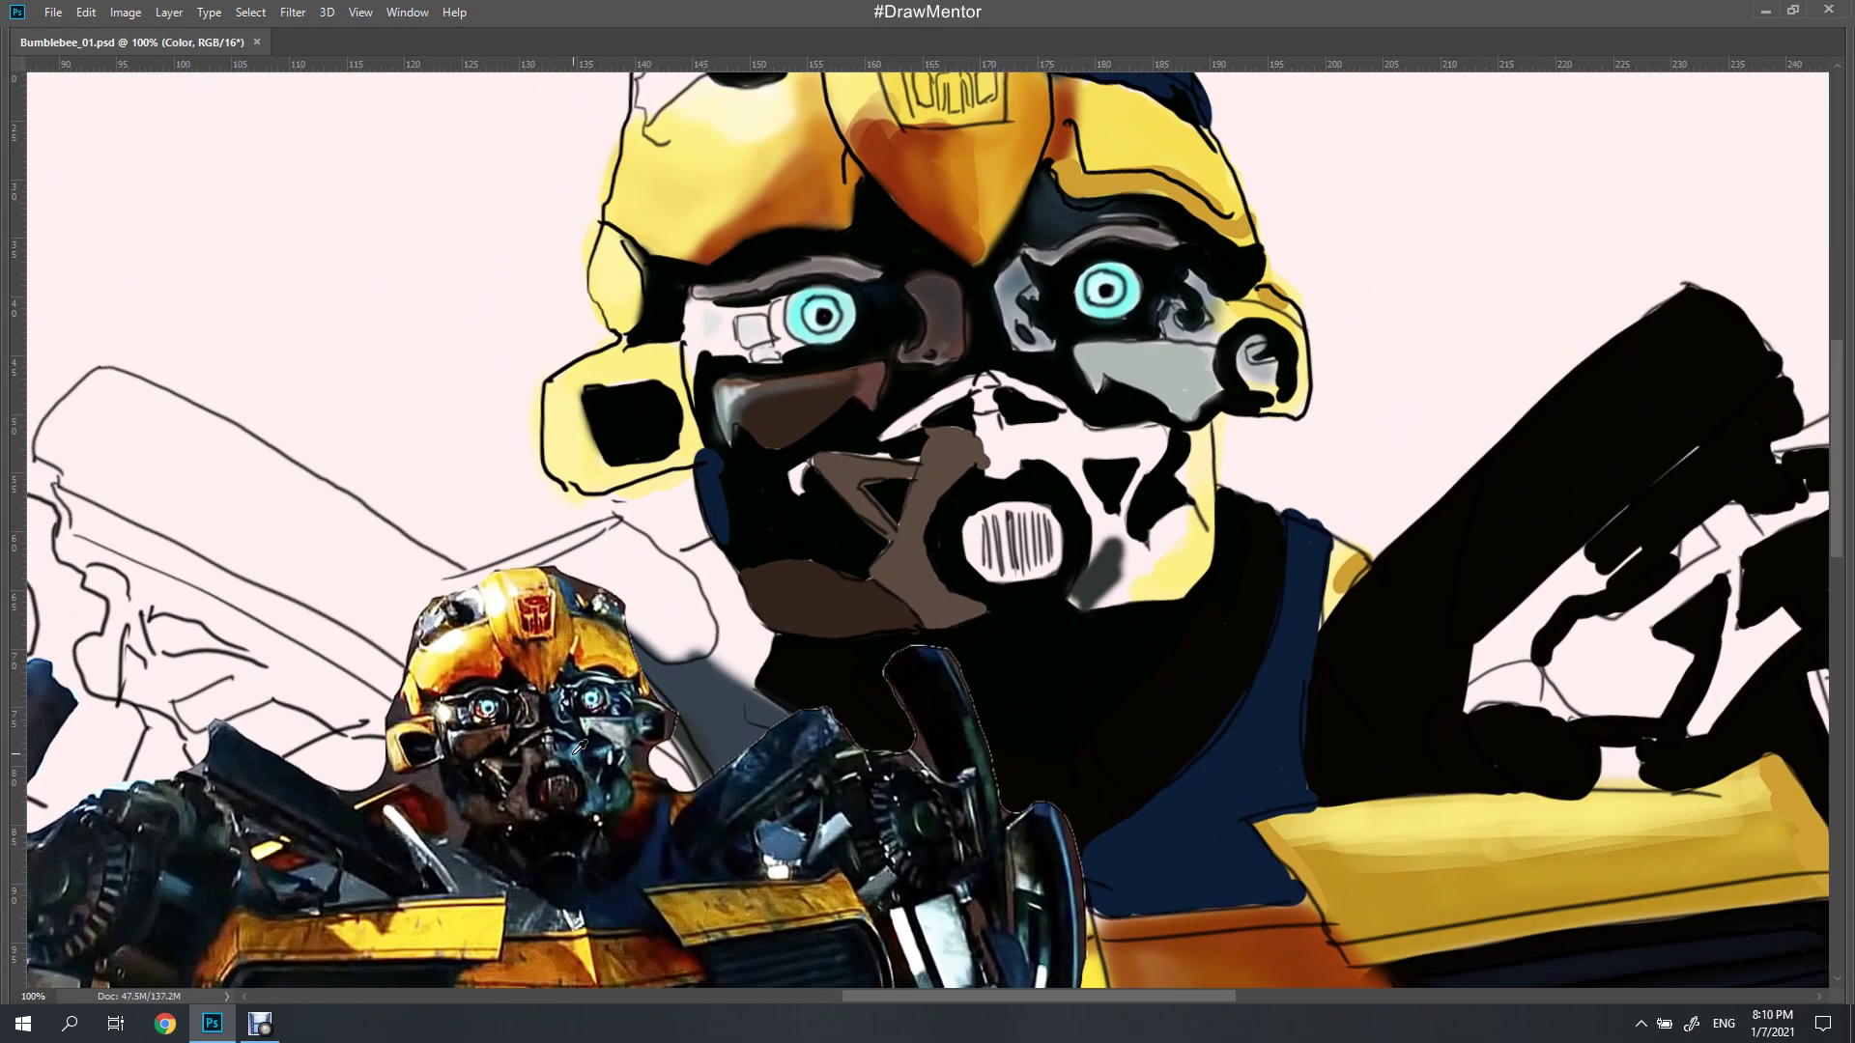
Add teal-grey shading below the right eye and right of the mouth toward the chin
mouse_move(1005, 425)
mouse_down()
mouse_move(1087, 493)
mouse_move(1102, 536)
mouse_move(1087, 422)
mouse_up()
drag(1015, 299, 1022, 319)
drag(1121, 343, 1214, 361)
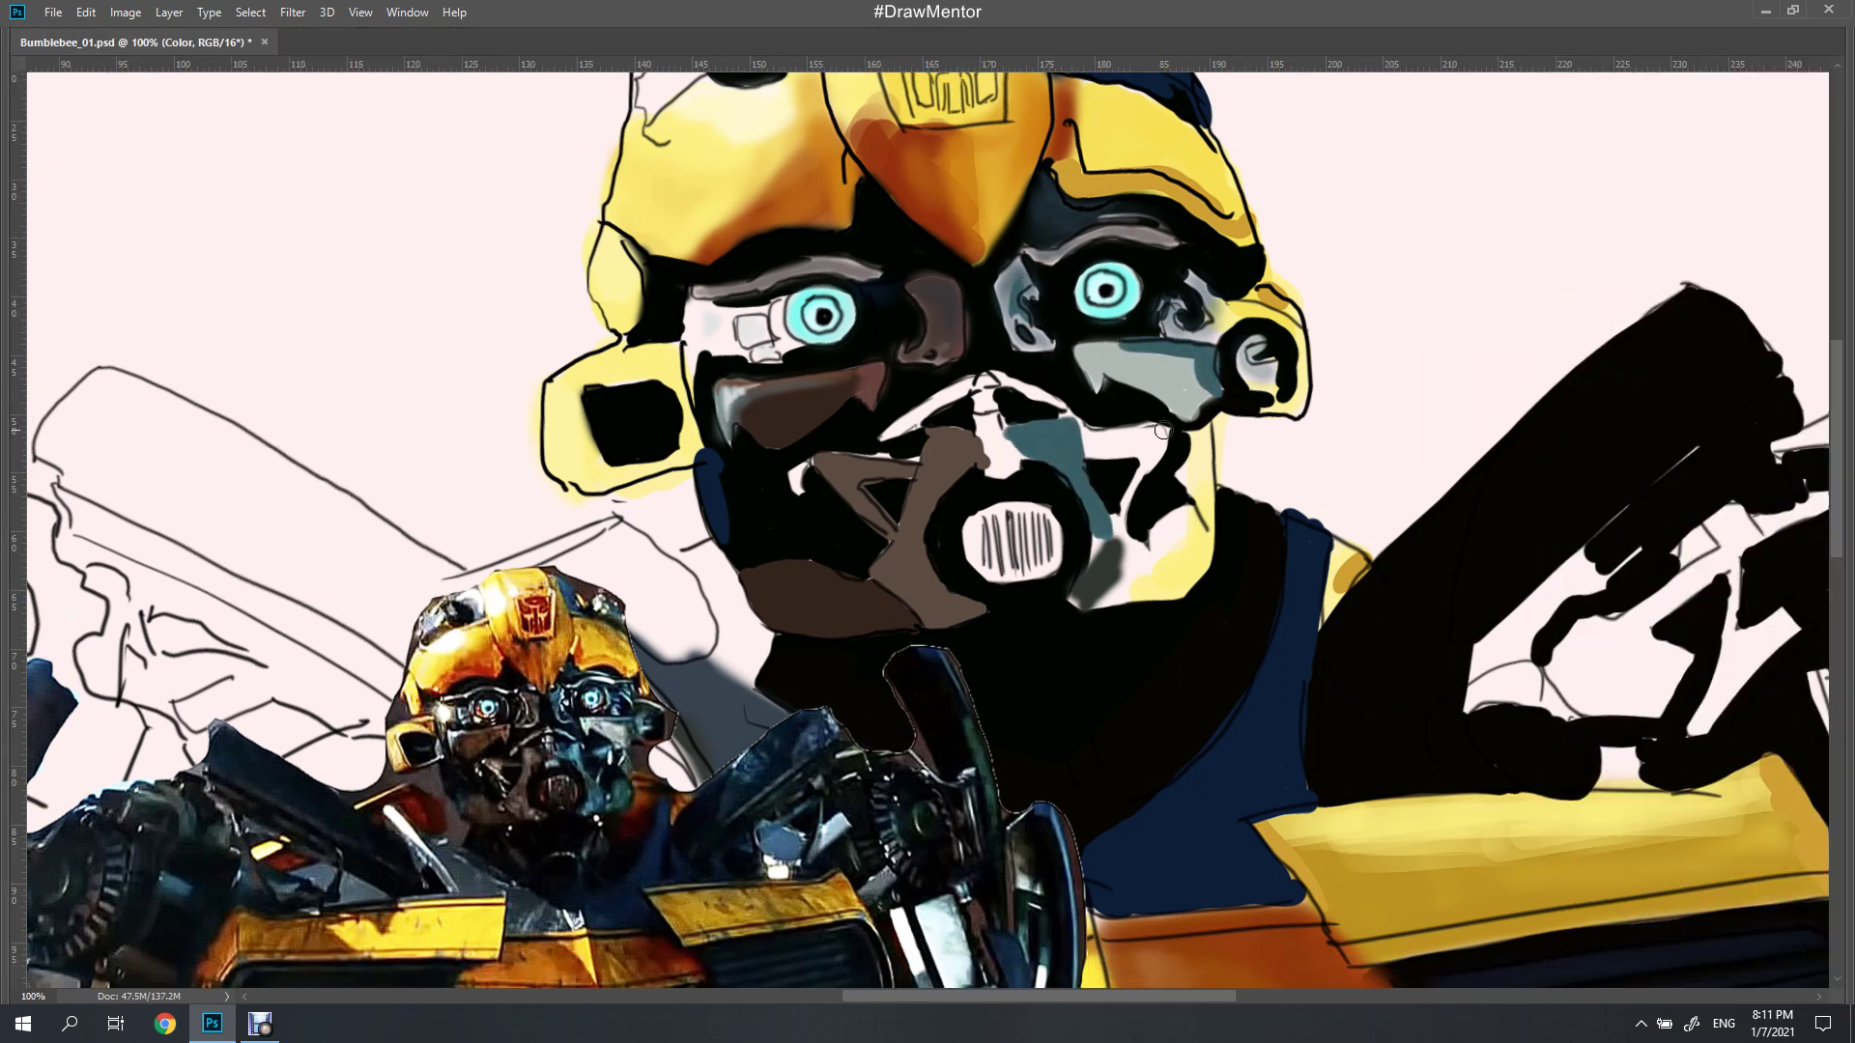
drag(1207, 547, 1101, 614)
mouse_move(1149, 541)
mouse_down()
mouse_move(1073, 609)
mouse_move(1076, 431)
mouse_move(1188, 377)
mouse_up()
drag(1083, 357, 1202, 382)
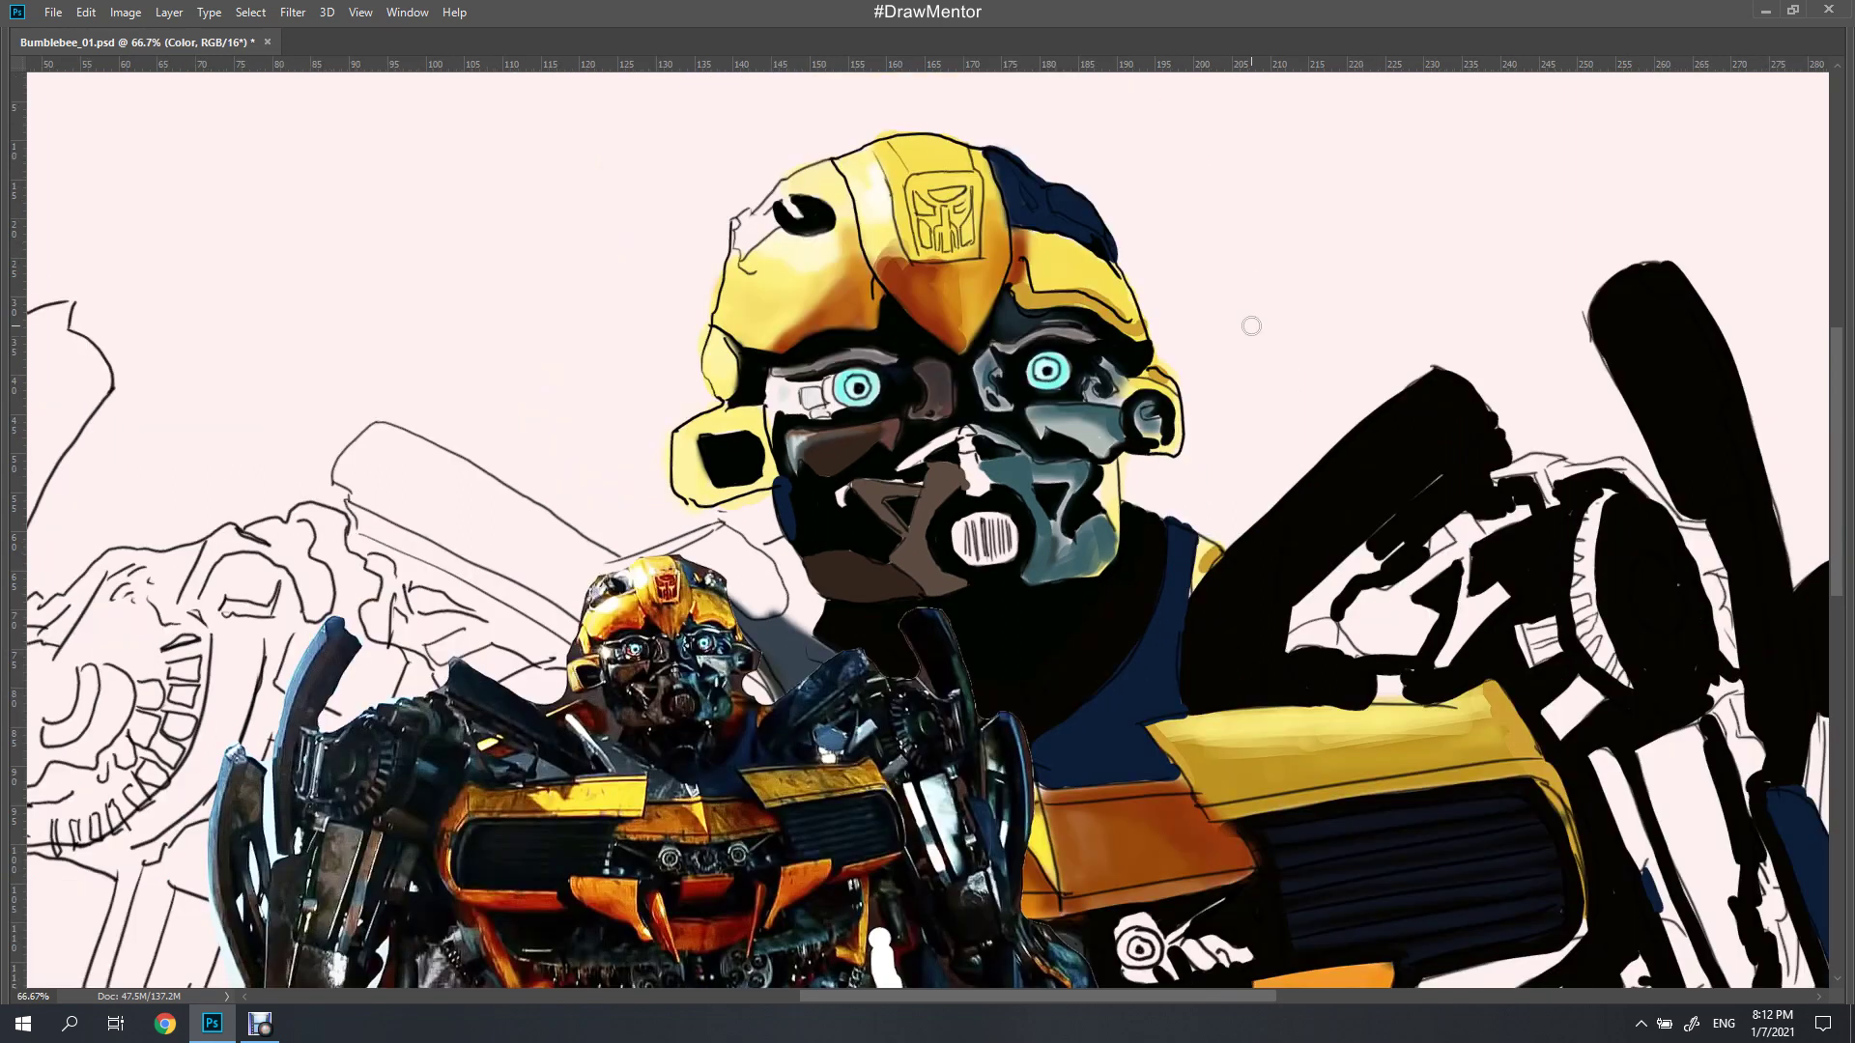
drag(1246, 319, 926, 600)
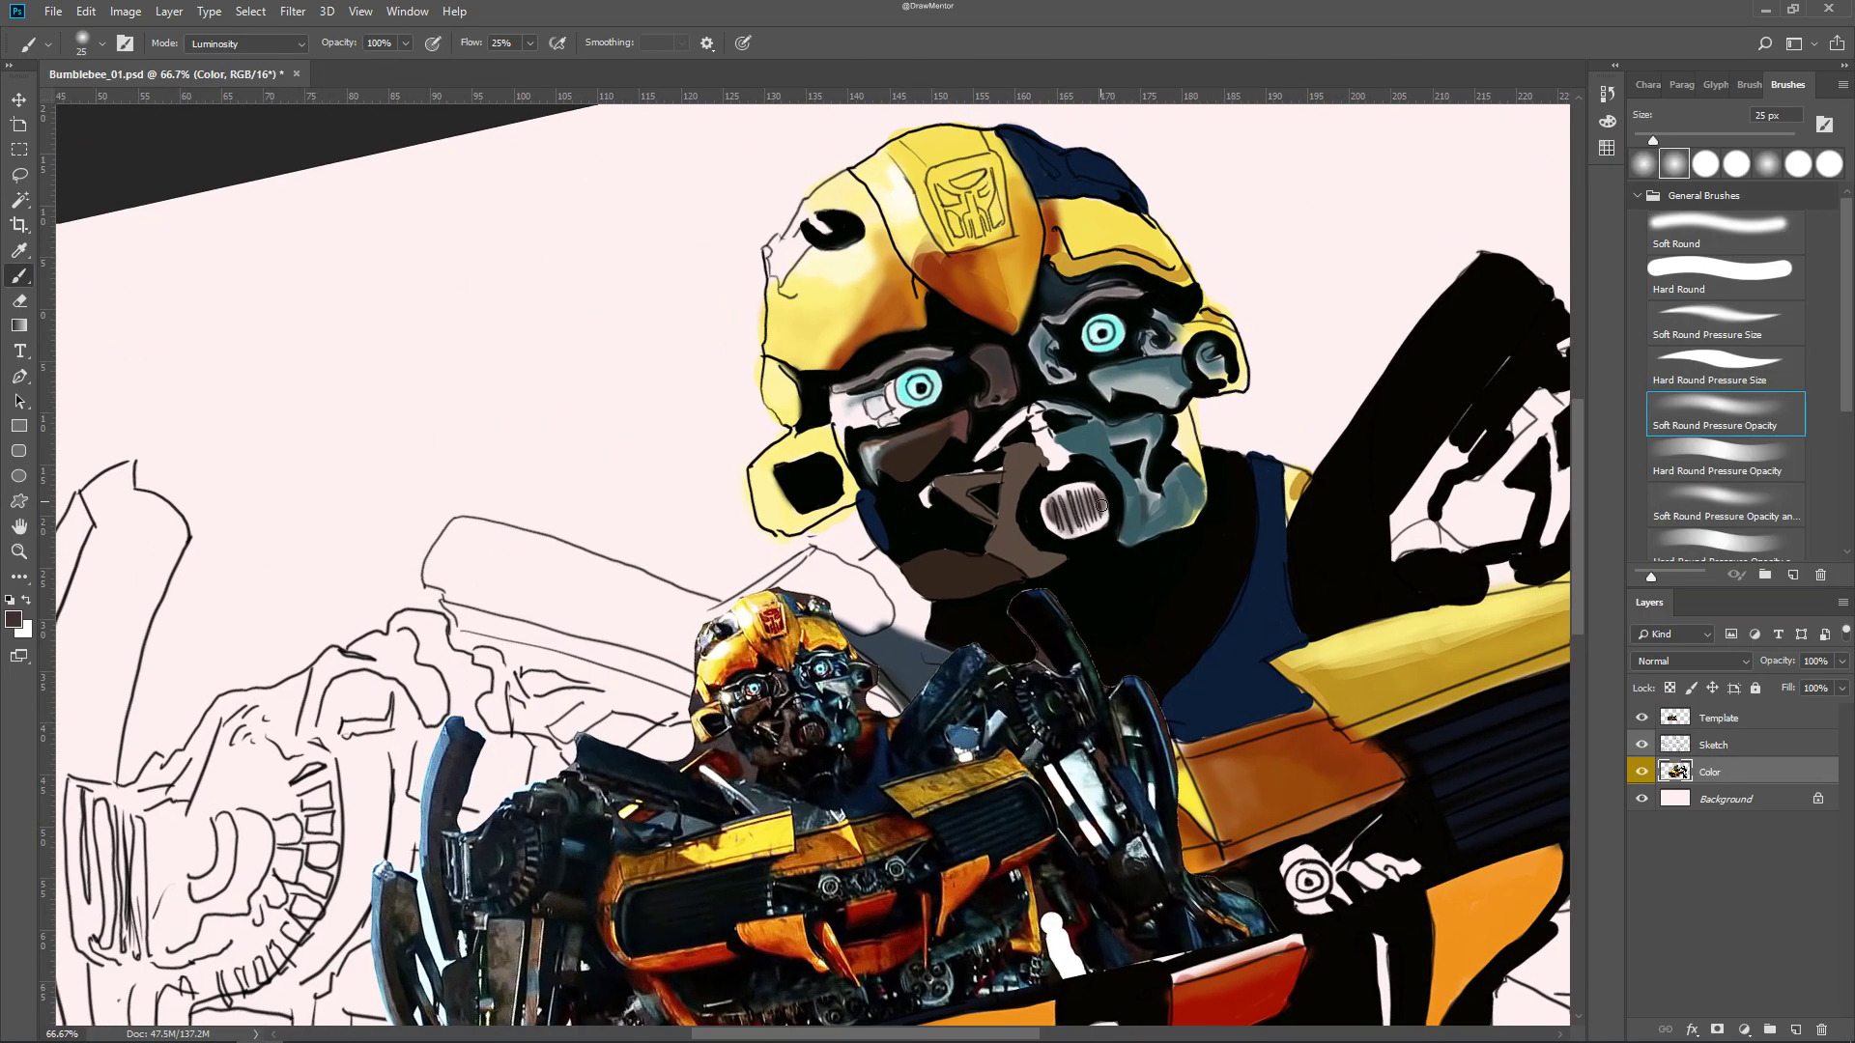
Paint over the white mouth grille in brown and darken the right side of the jaw
mouse_move(1062, 502)
mouse_down()
mouse_move(1102, 512)
mouse_move(1034, 408)
mouse_up()
key(comma)
drag(1180, 424, 1189, 489)
key(comma)
key(comma)
Sample chin and light pink colours and set brush flow to 100%
alt+click(742, 694)
alt+click(781, 679)
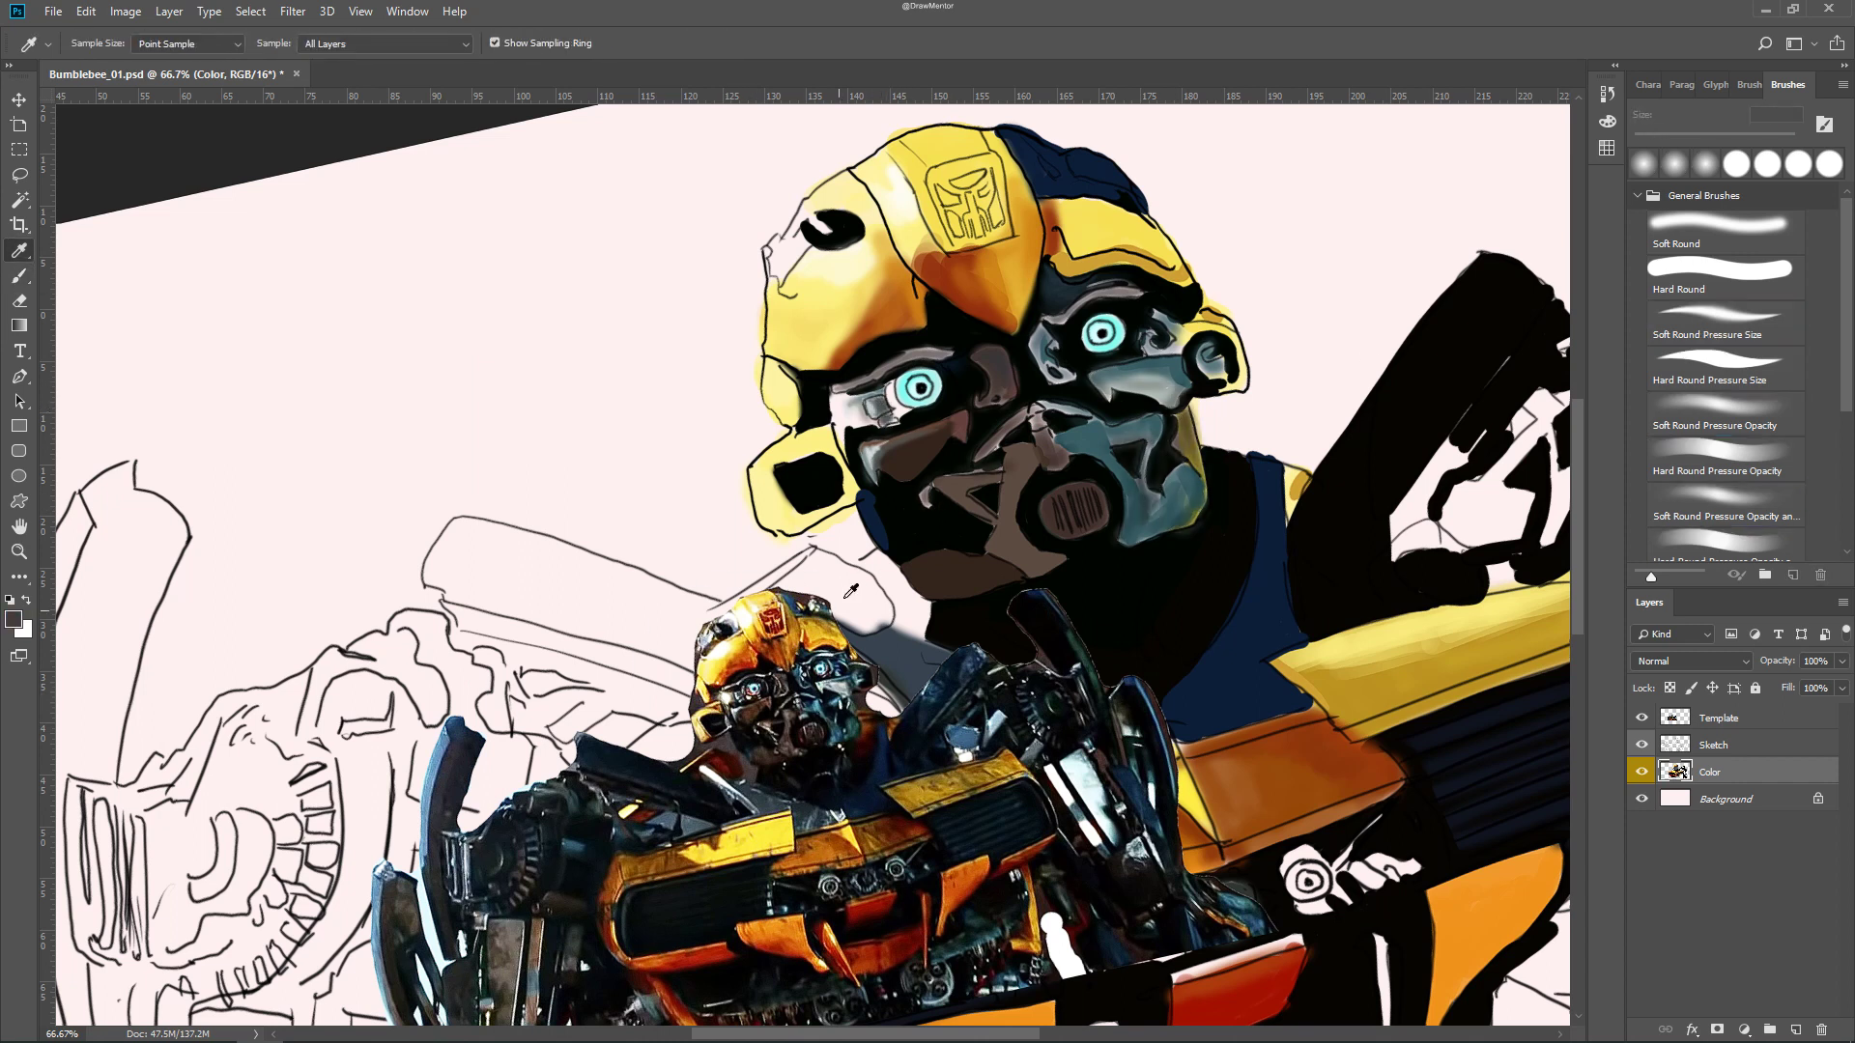
key(period)
key(period)
key(shift+0)
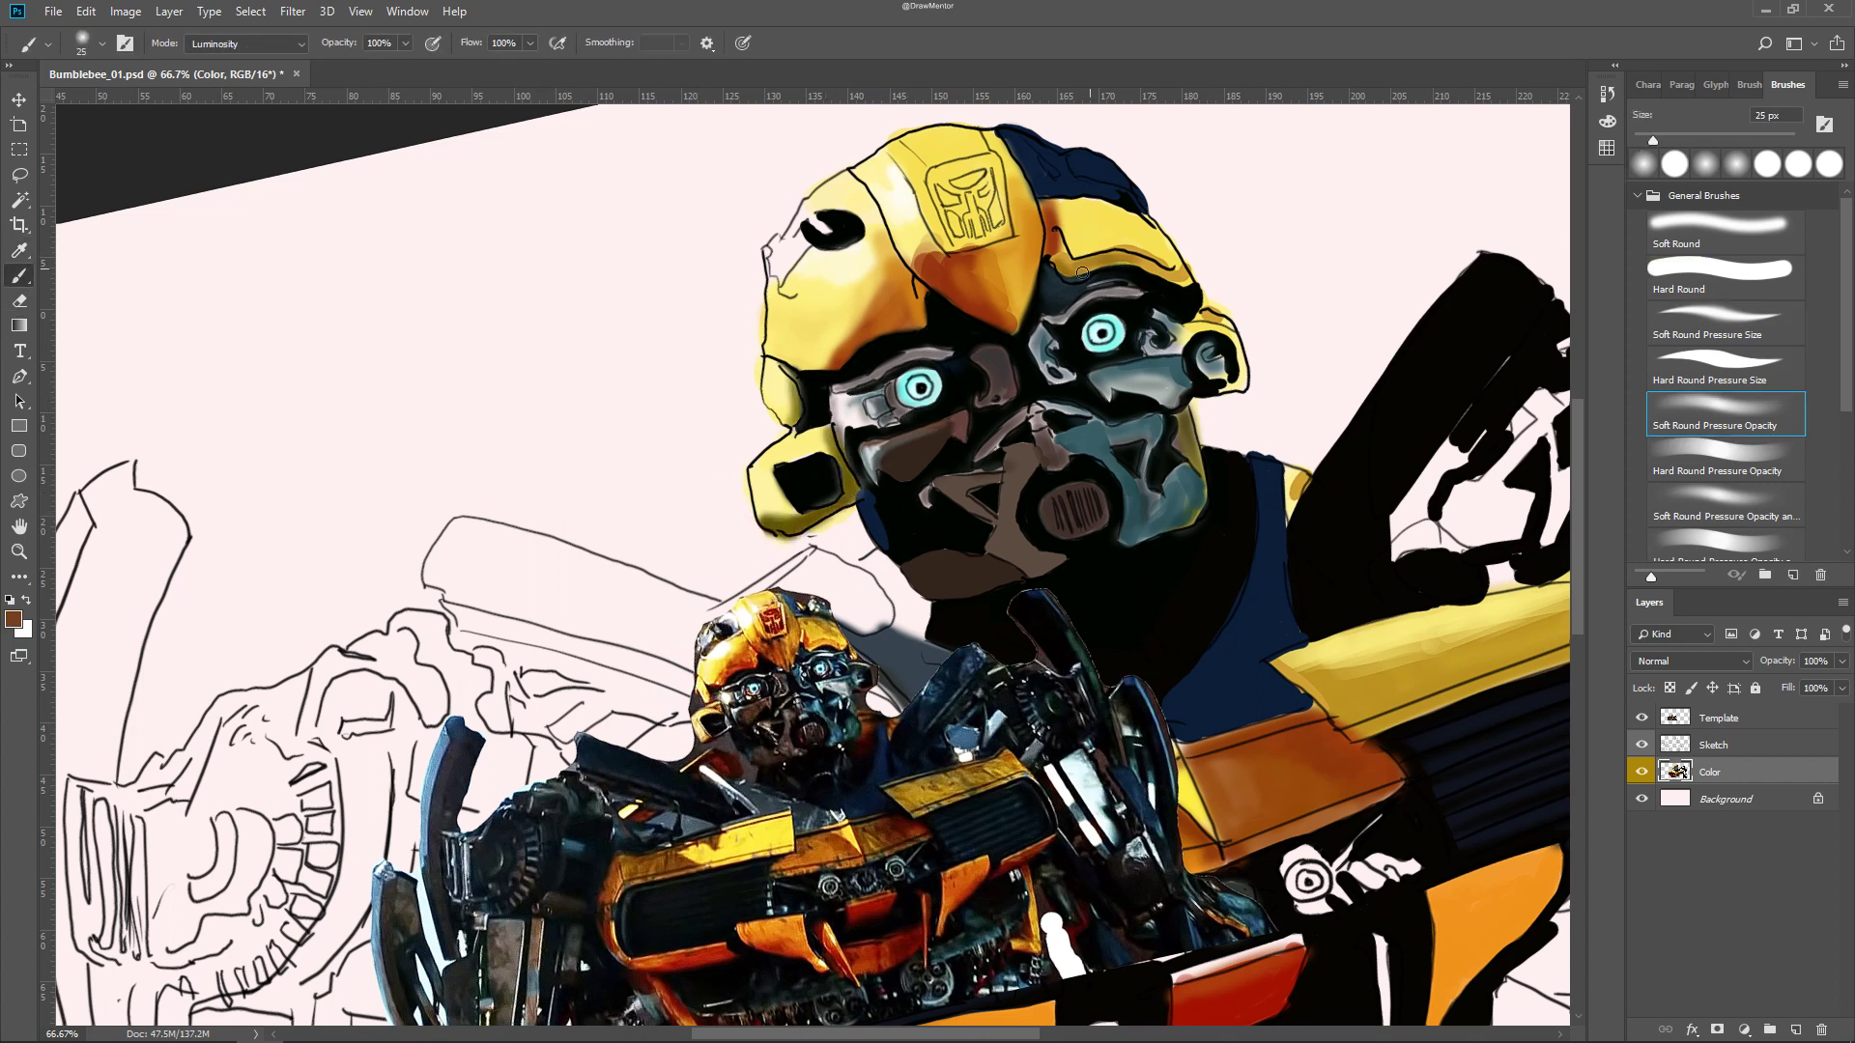
alt+click(882, 647)
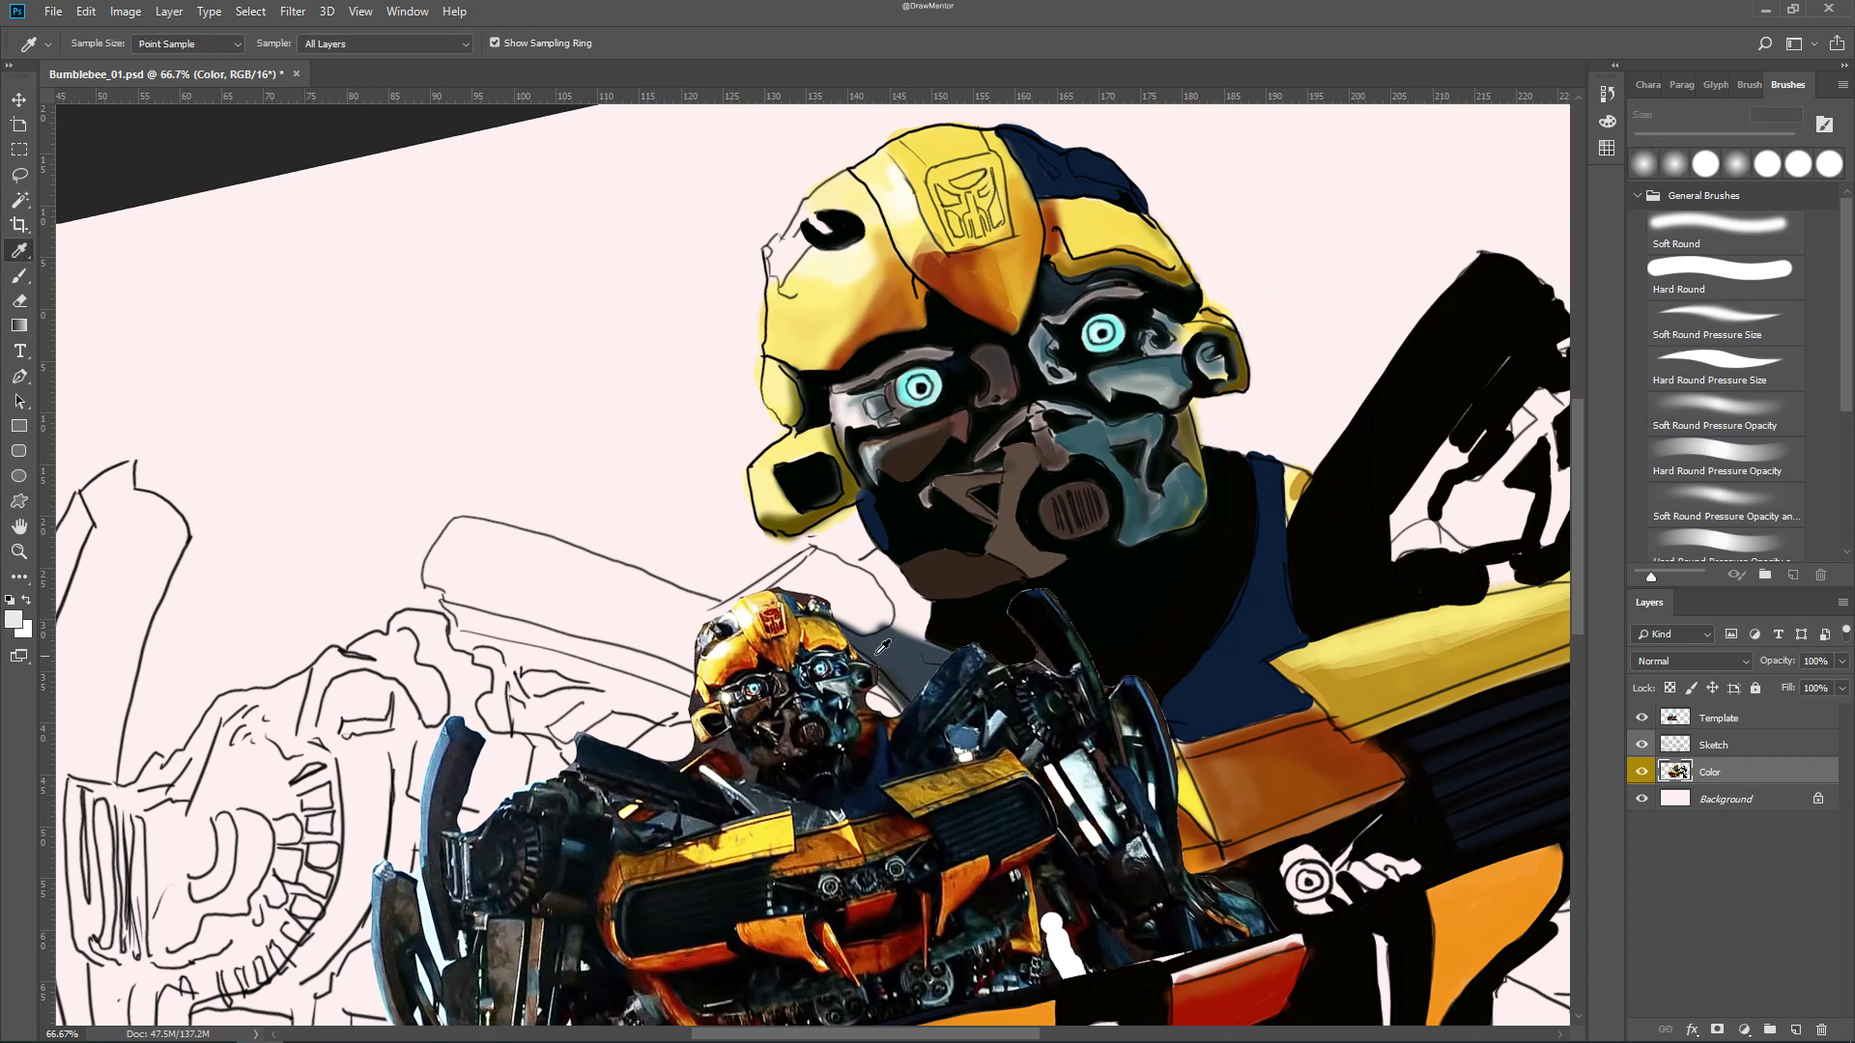
drag(883, 647, 674, 423)
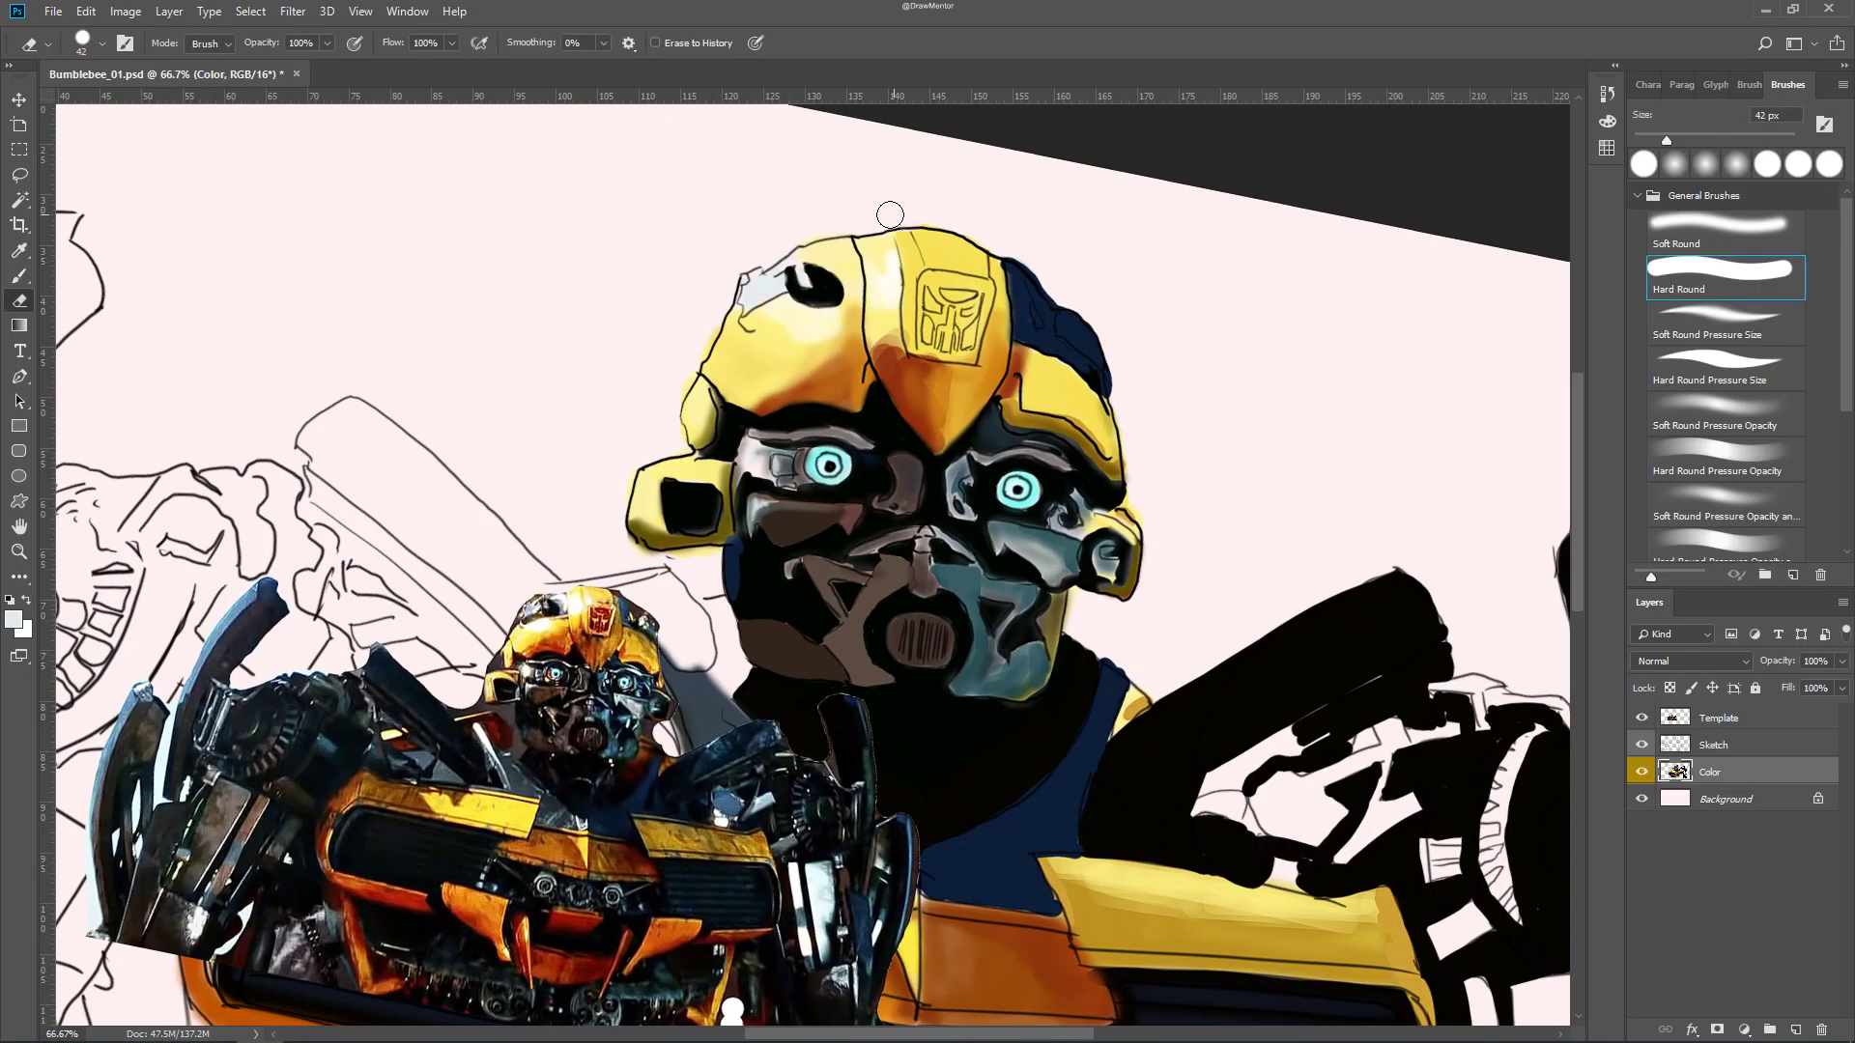
Hide the sketch lines and set the canvas view to 100%, straightened
key(e)
click(1641, 745)
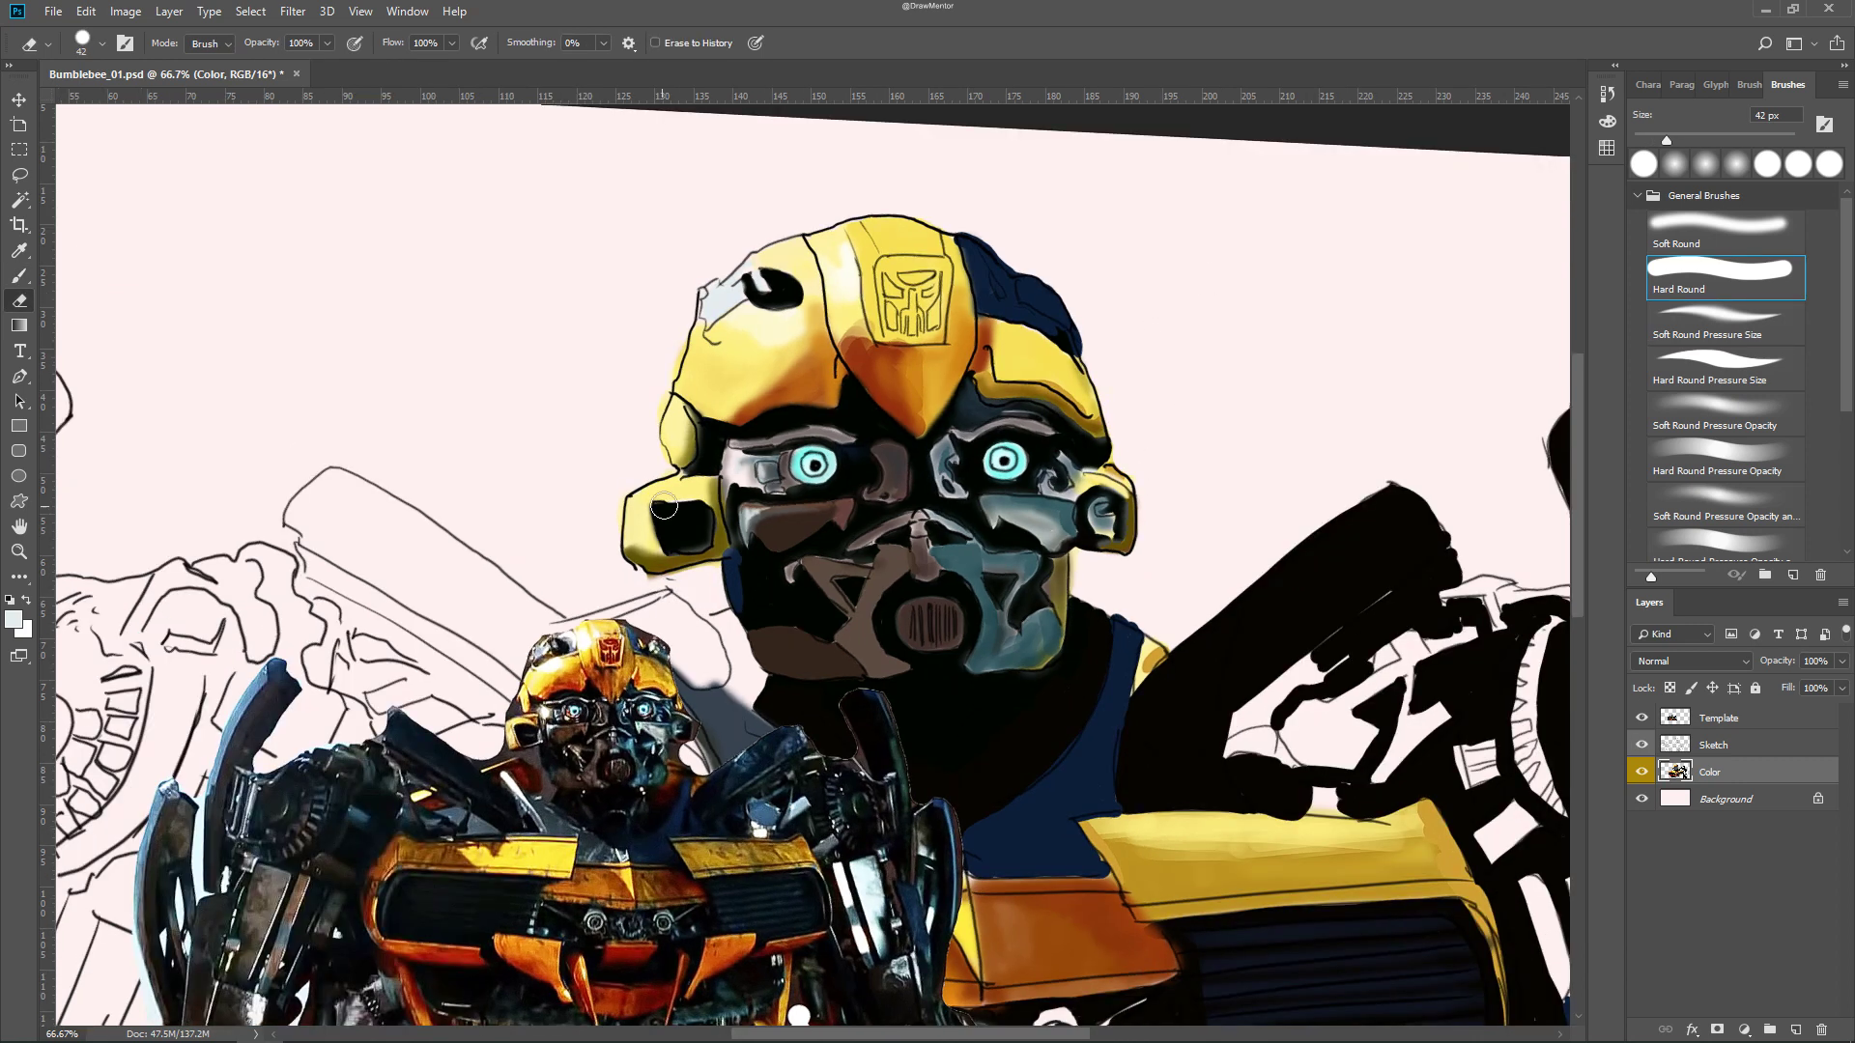
key(b)
key(ctrl+1)
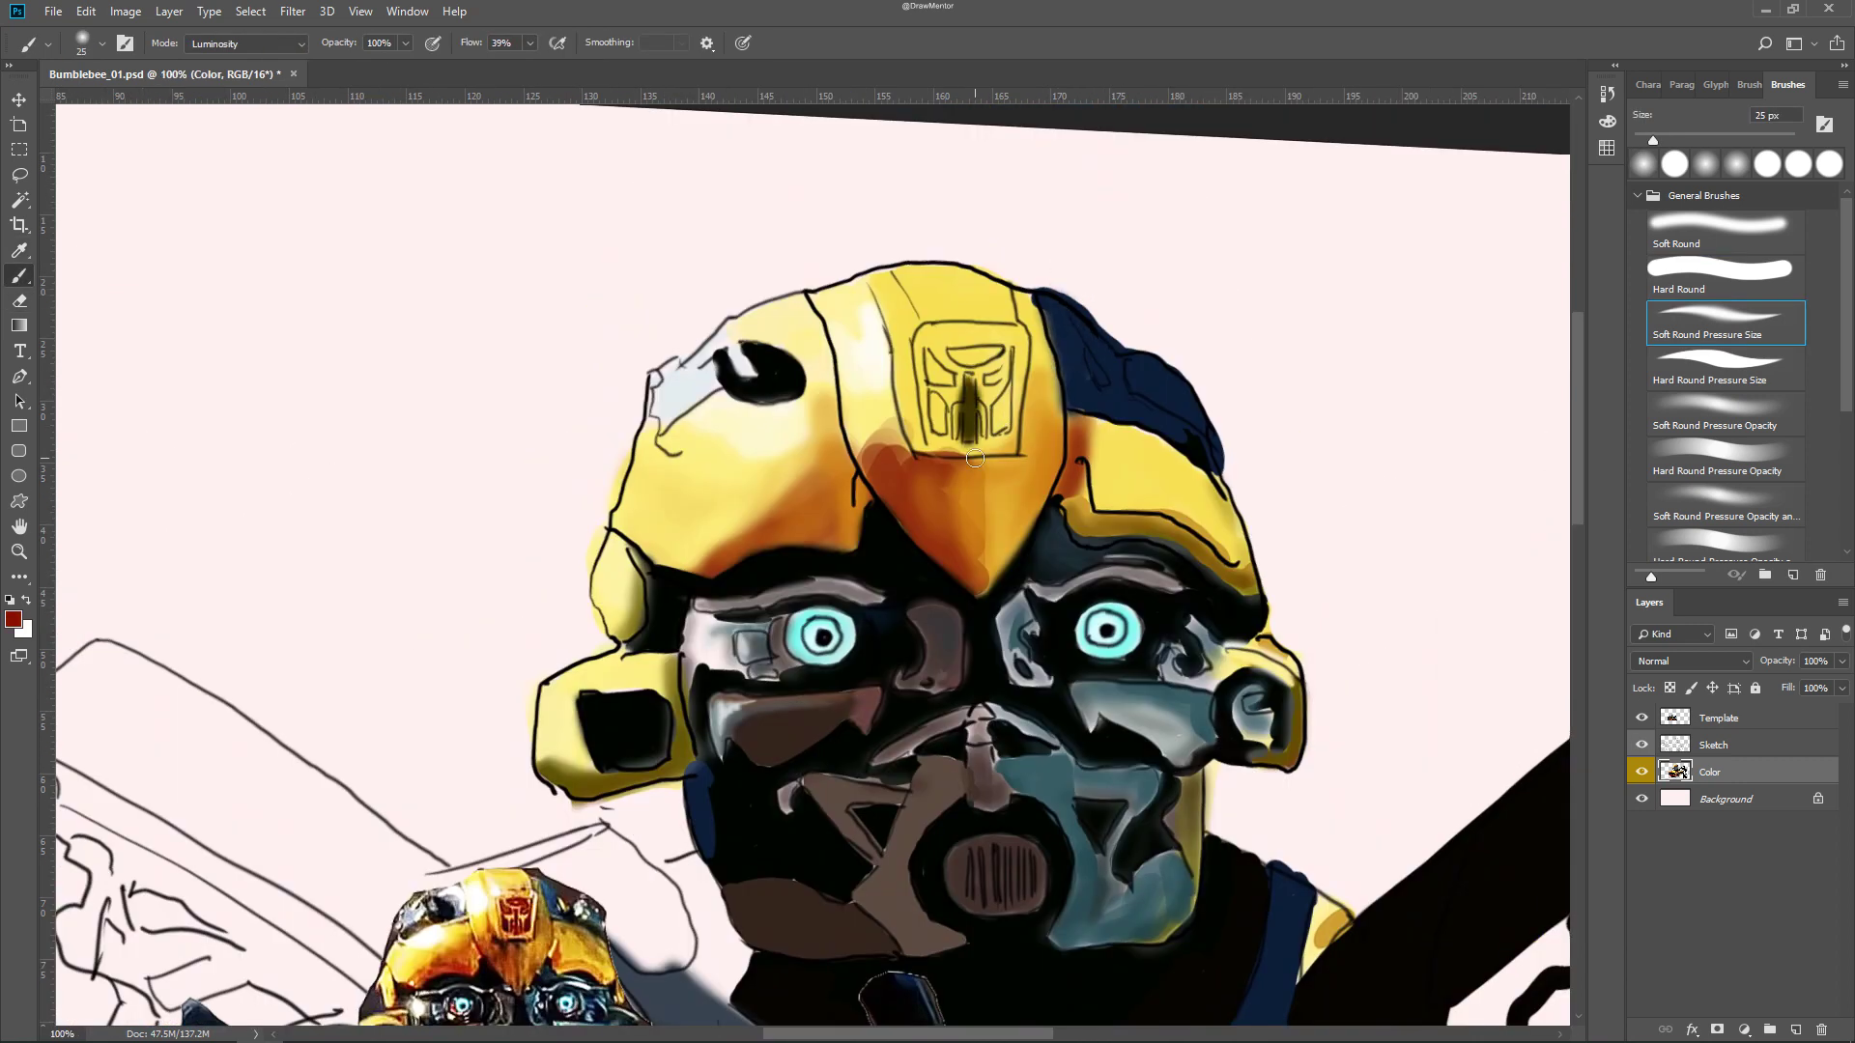
key(e)
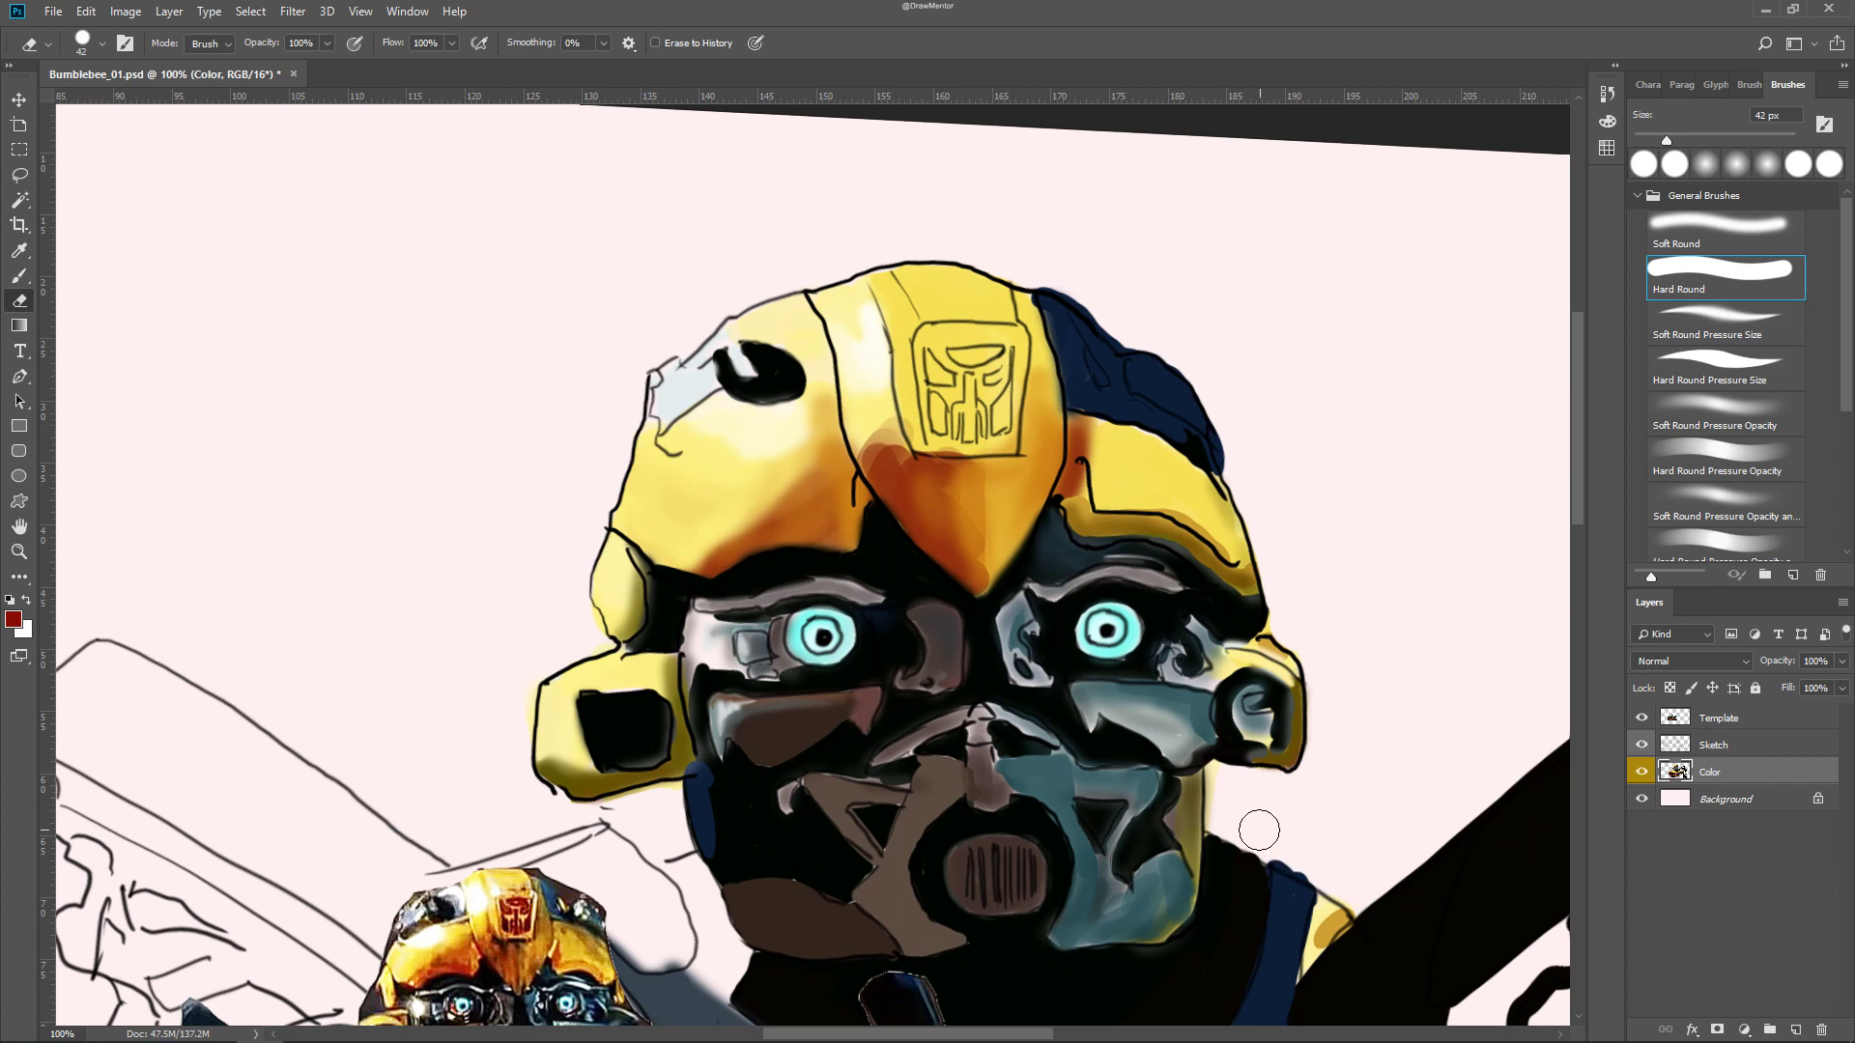
key(b)
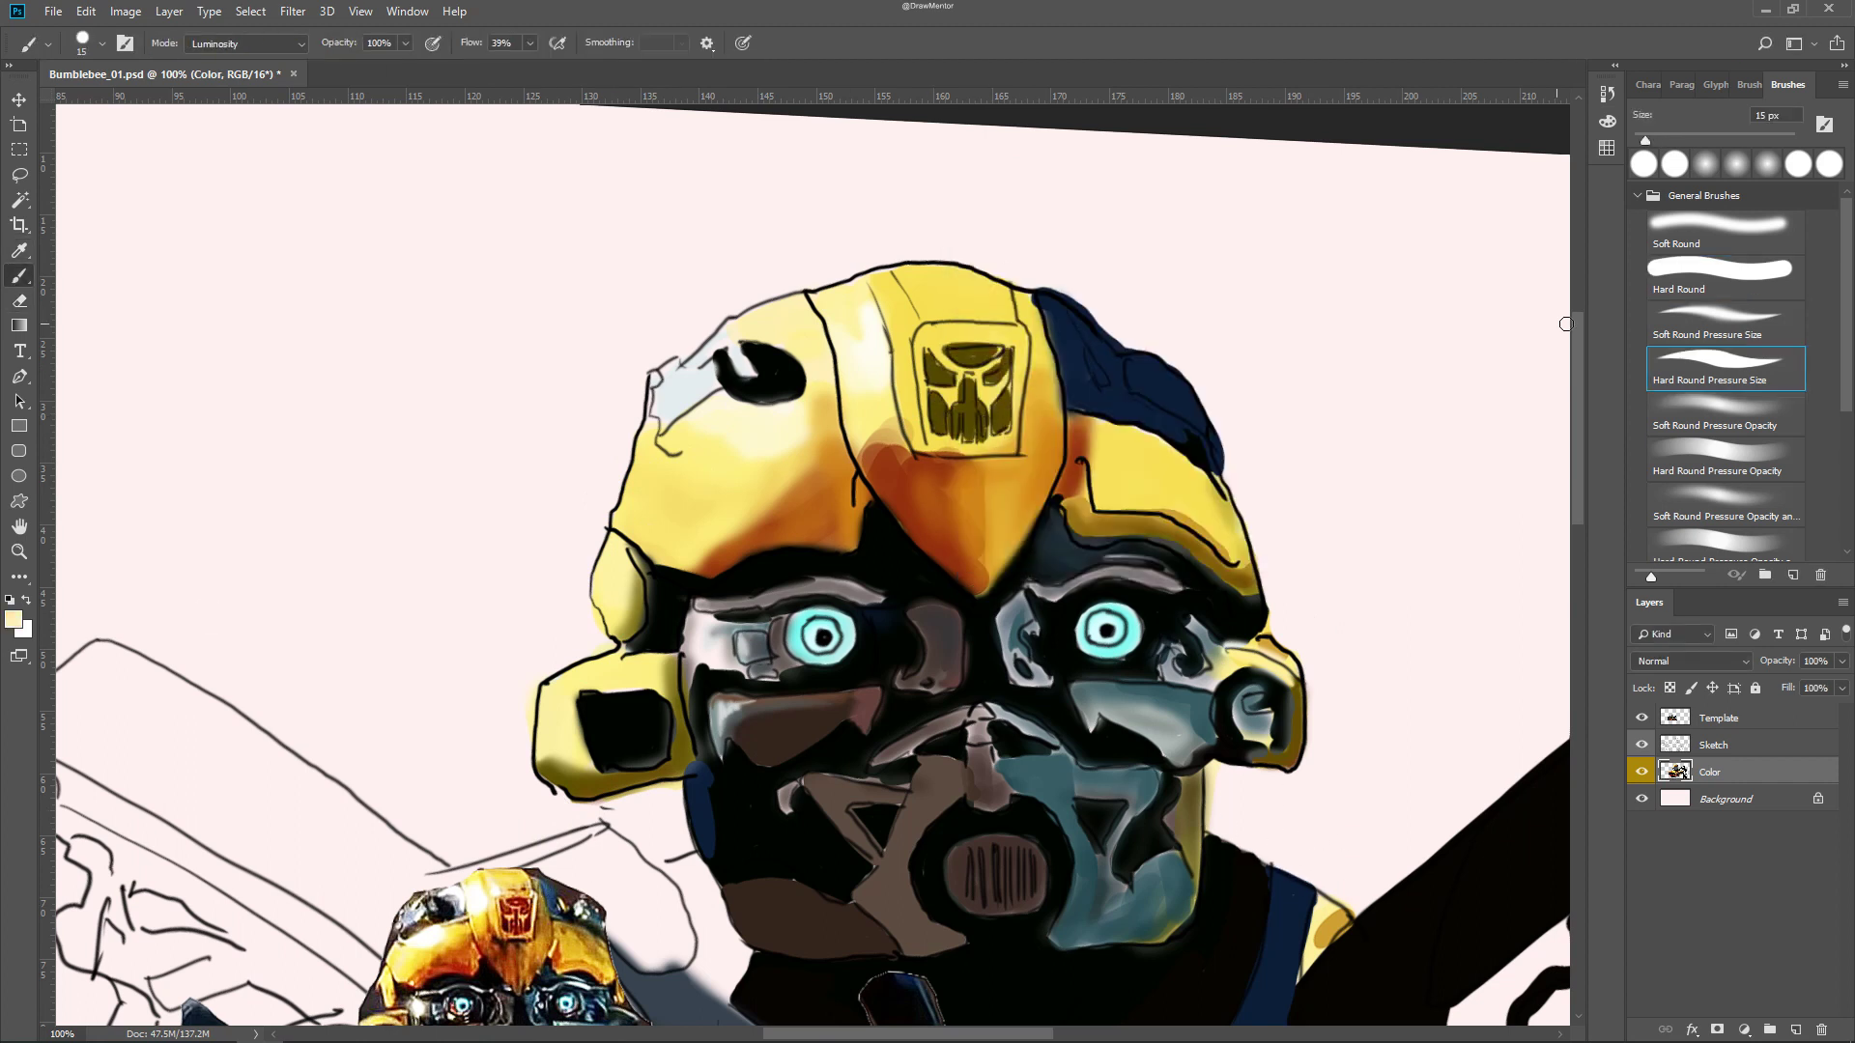
key(comma)
key(ctrl+minus)
key(ctrl+plus)
key(period)
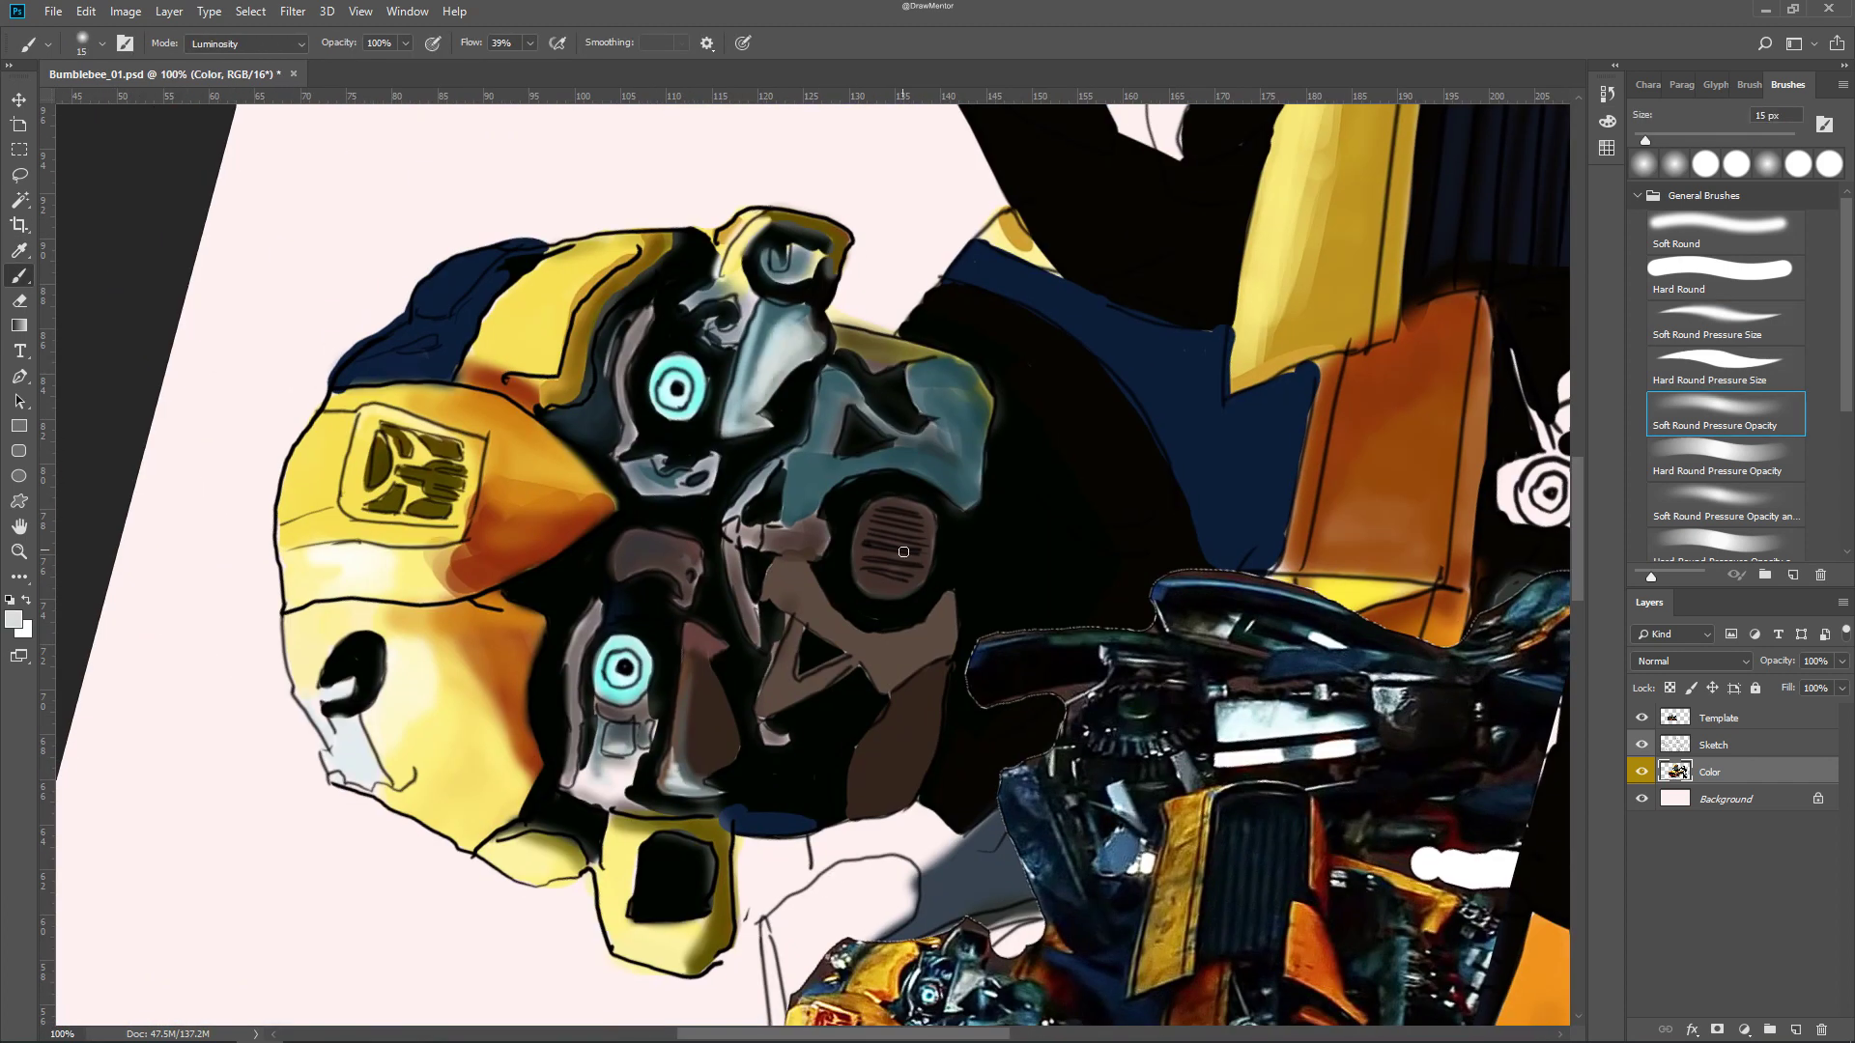
key(Escape)
Enlarge the brush, set flow to 65%, and sample teal and black from the eye
key(bracketright)
key(comma)
key(comma)
drag(983, 465, 951, 282)
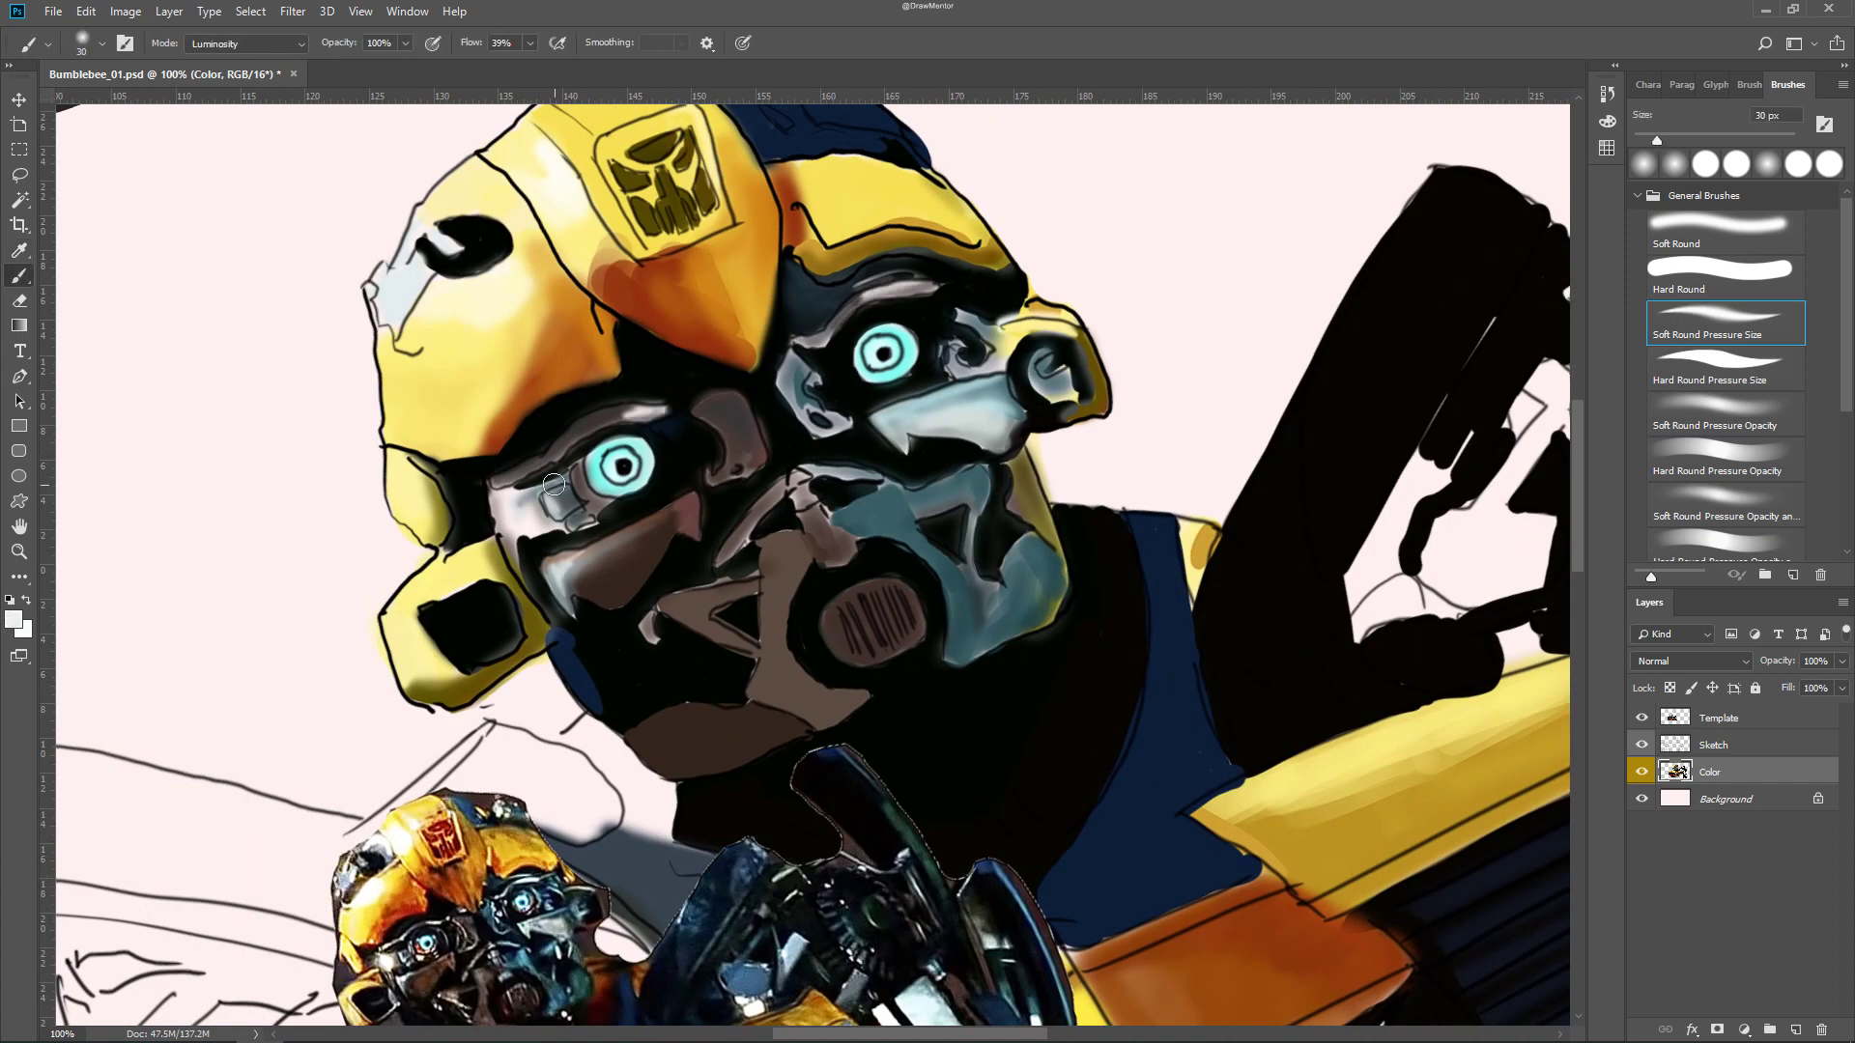
key(Escape)
key(shift+6)
key(shift+5)
alt+click(874, 396)
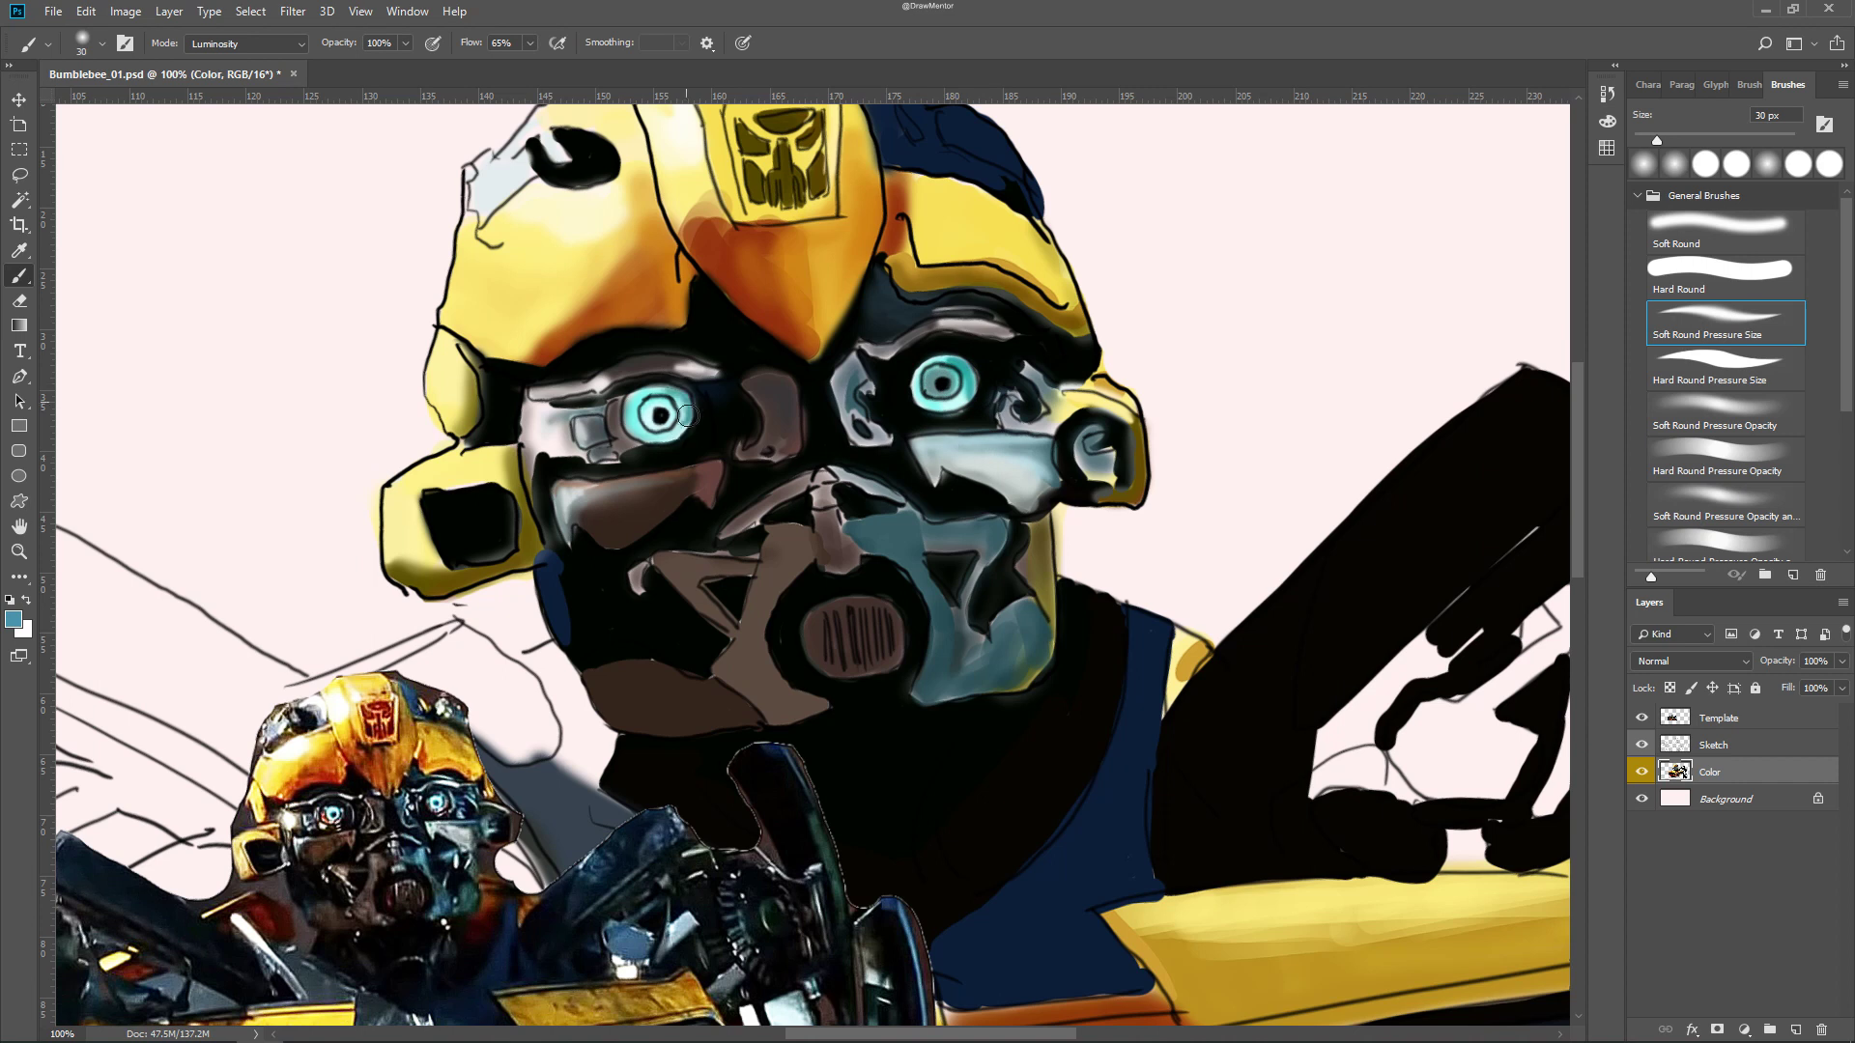
drag(941, 364, 918, 386)
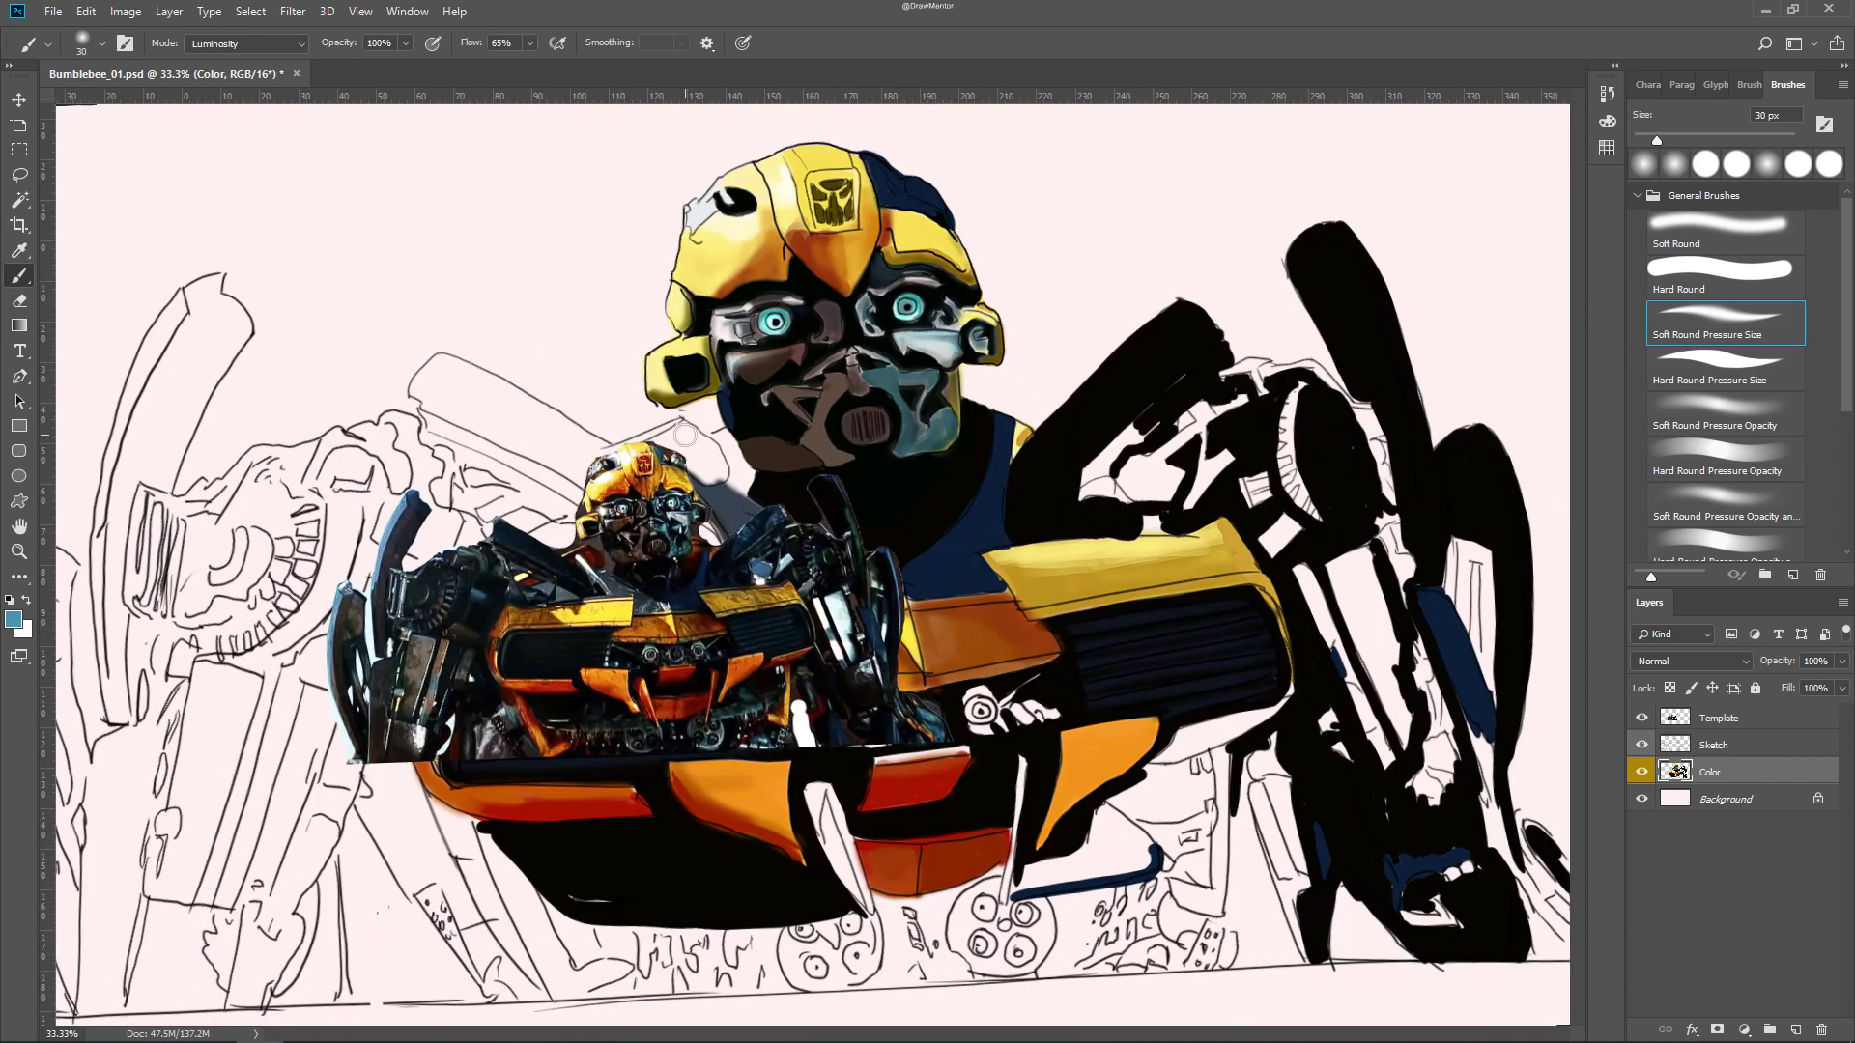
alt+click(975, 338)
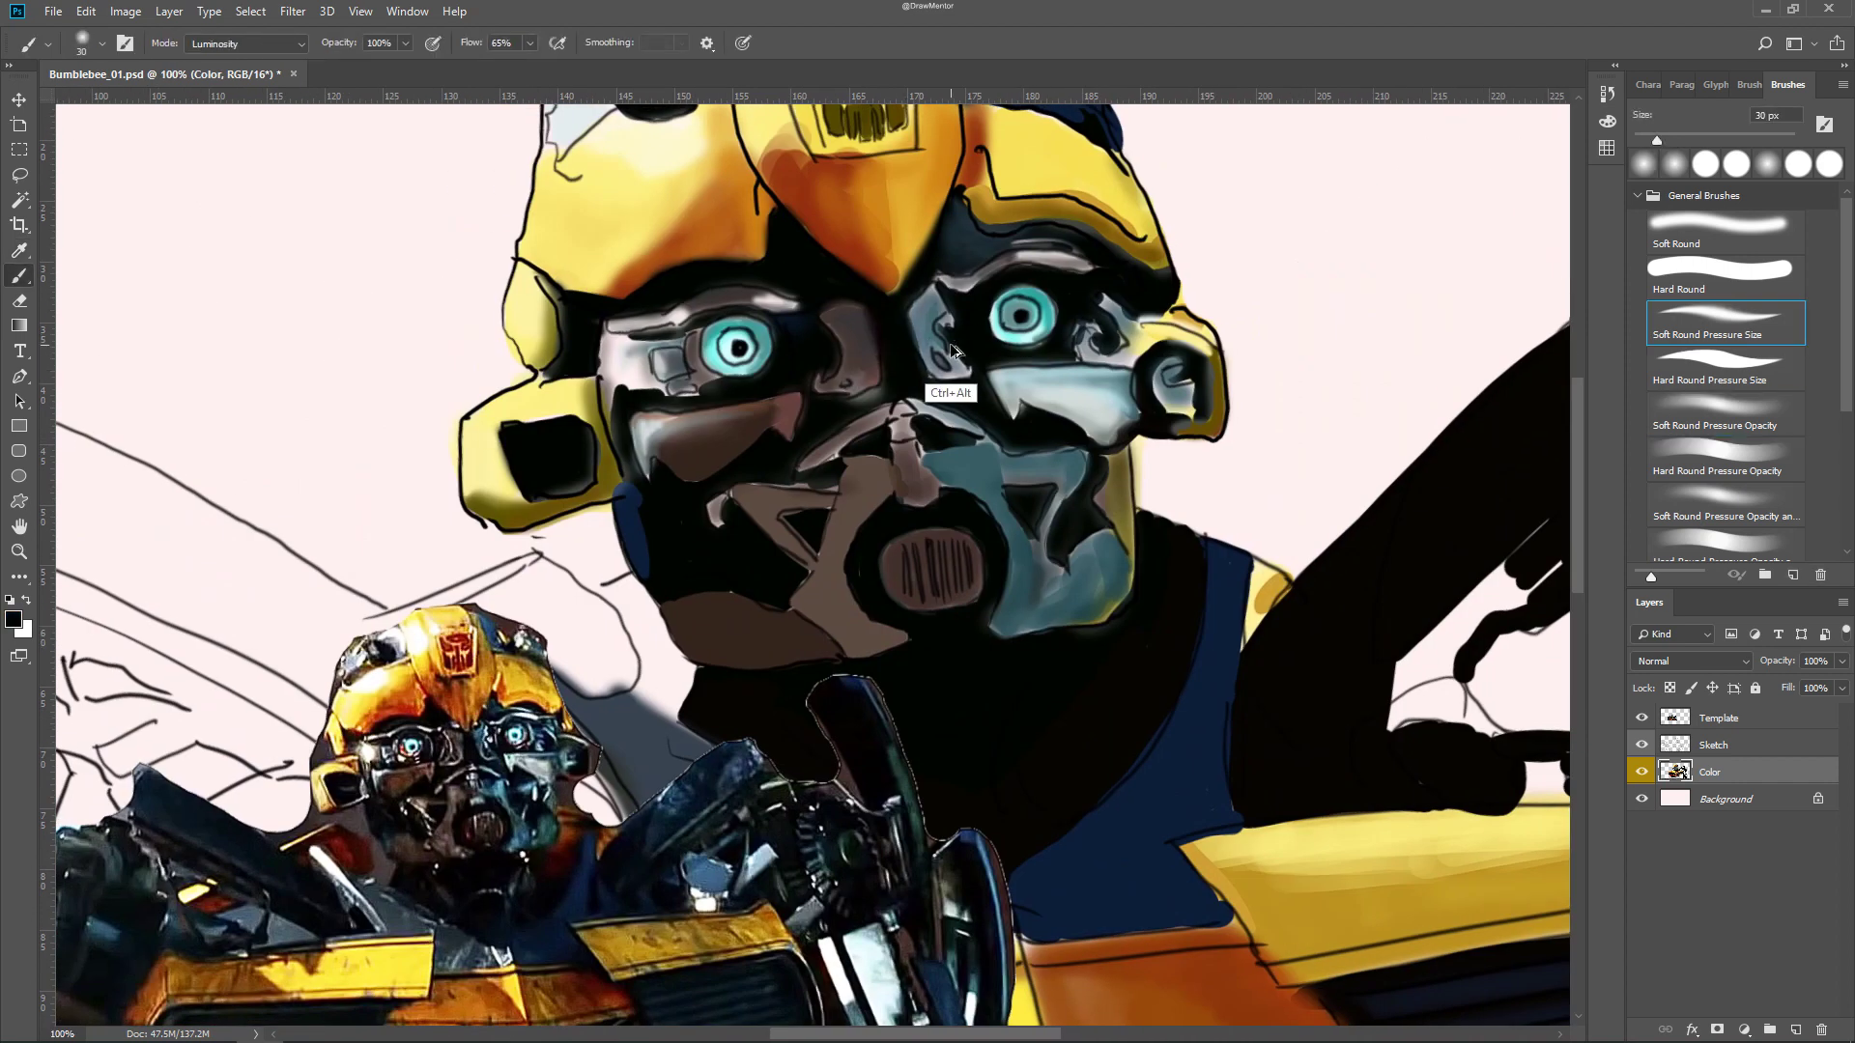
Darken the mouth grille and add a lighter grey stroke to it
key(i)
key(b)
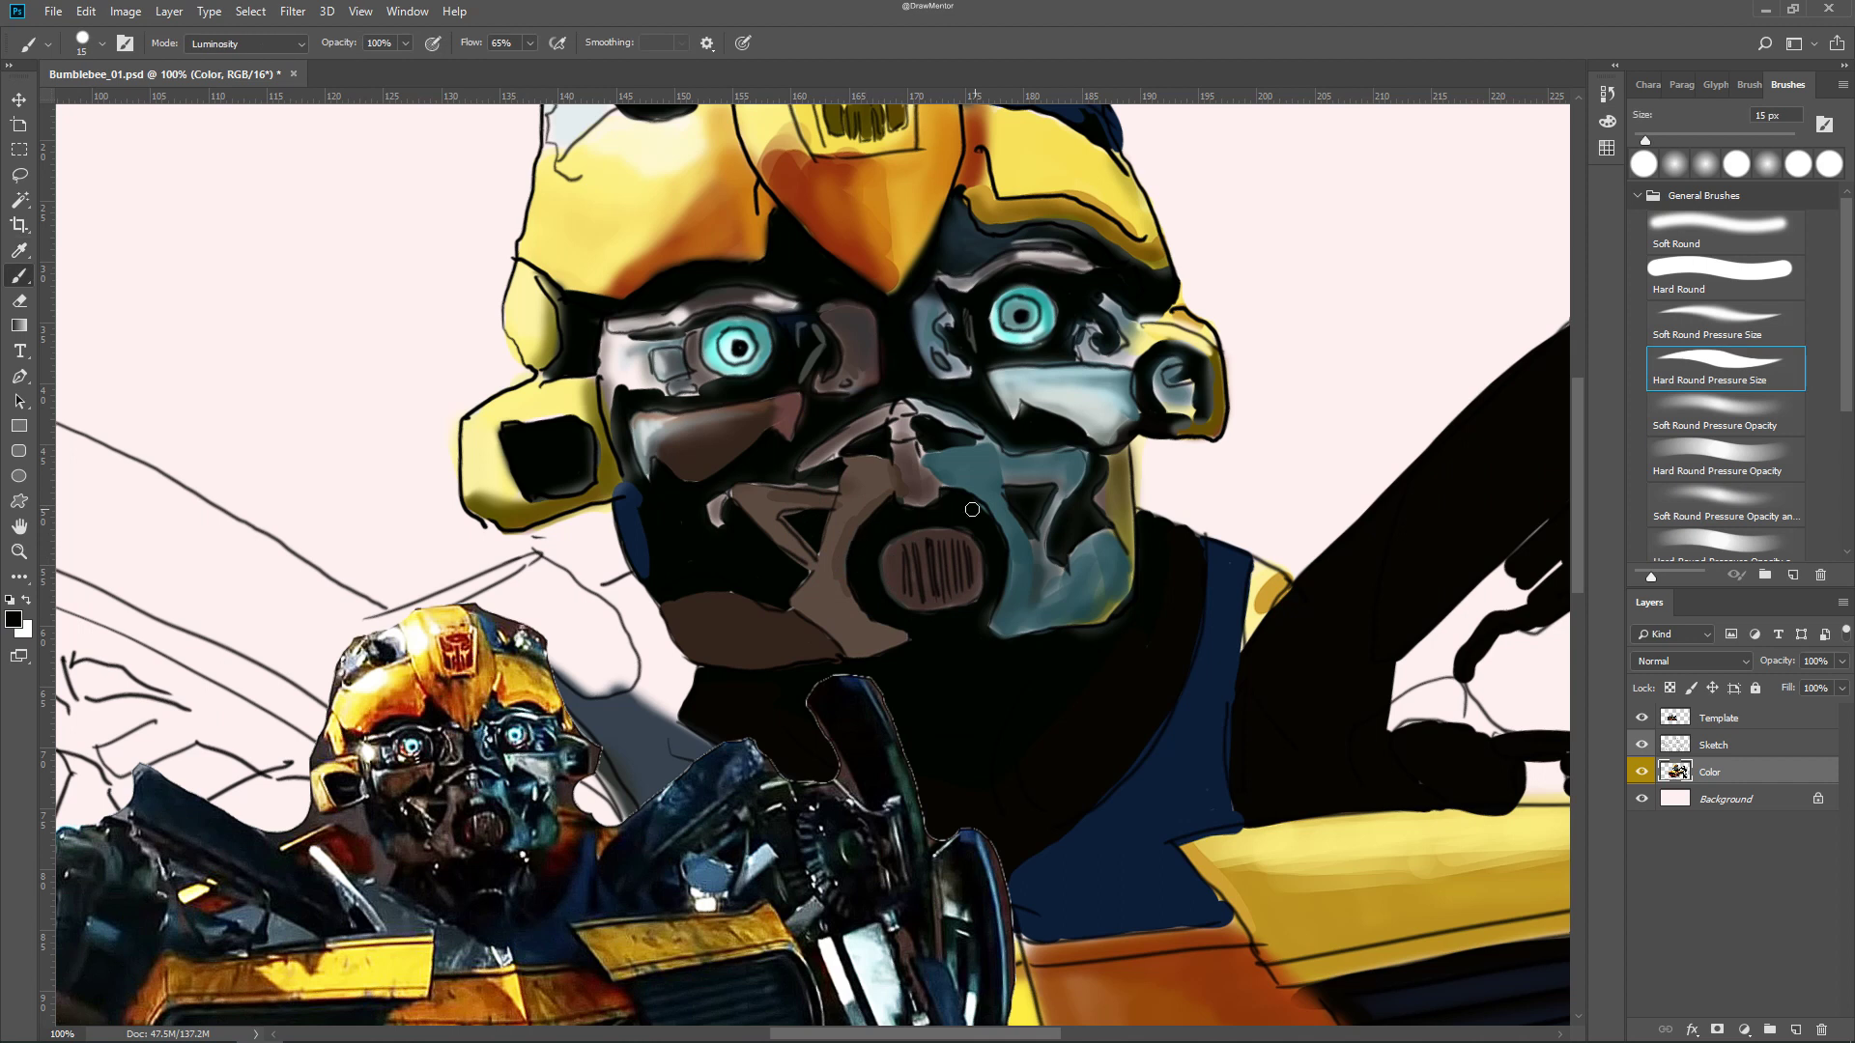
mouse_move(899, 539)
mouse_down()
mouse_move(909, 604)
mouse_move(976, 614)
mouse_up()
alt+click(974, 611)
drag(904, 541, 920, 559)
key(comma)
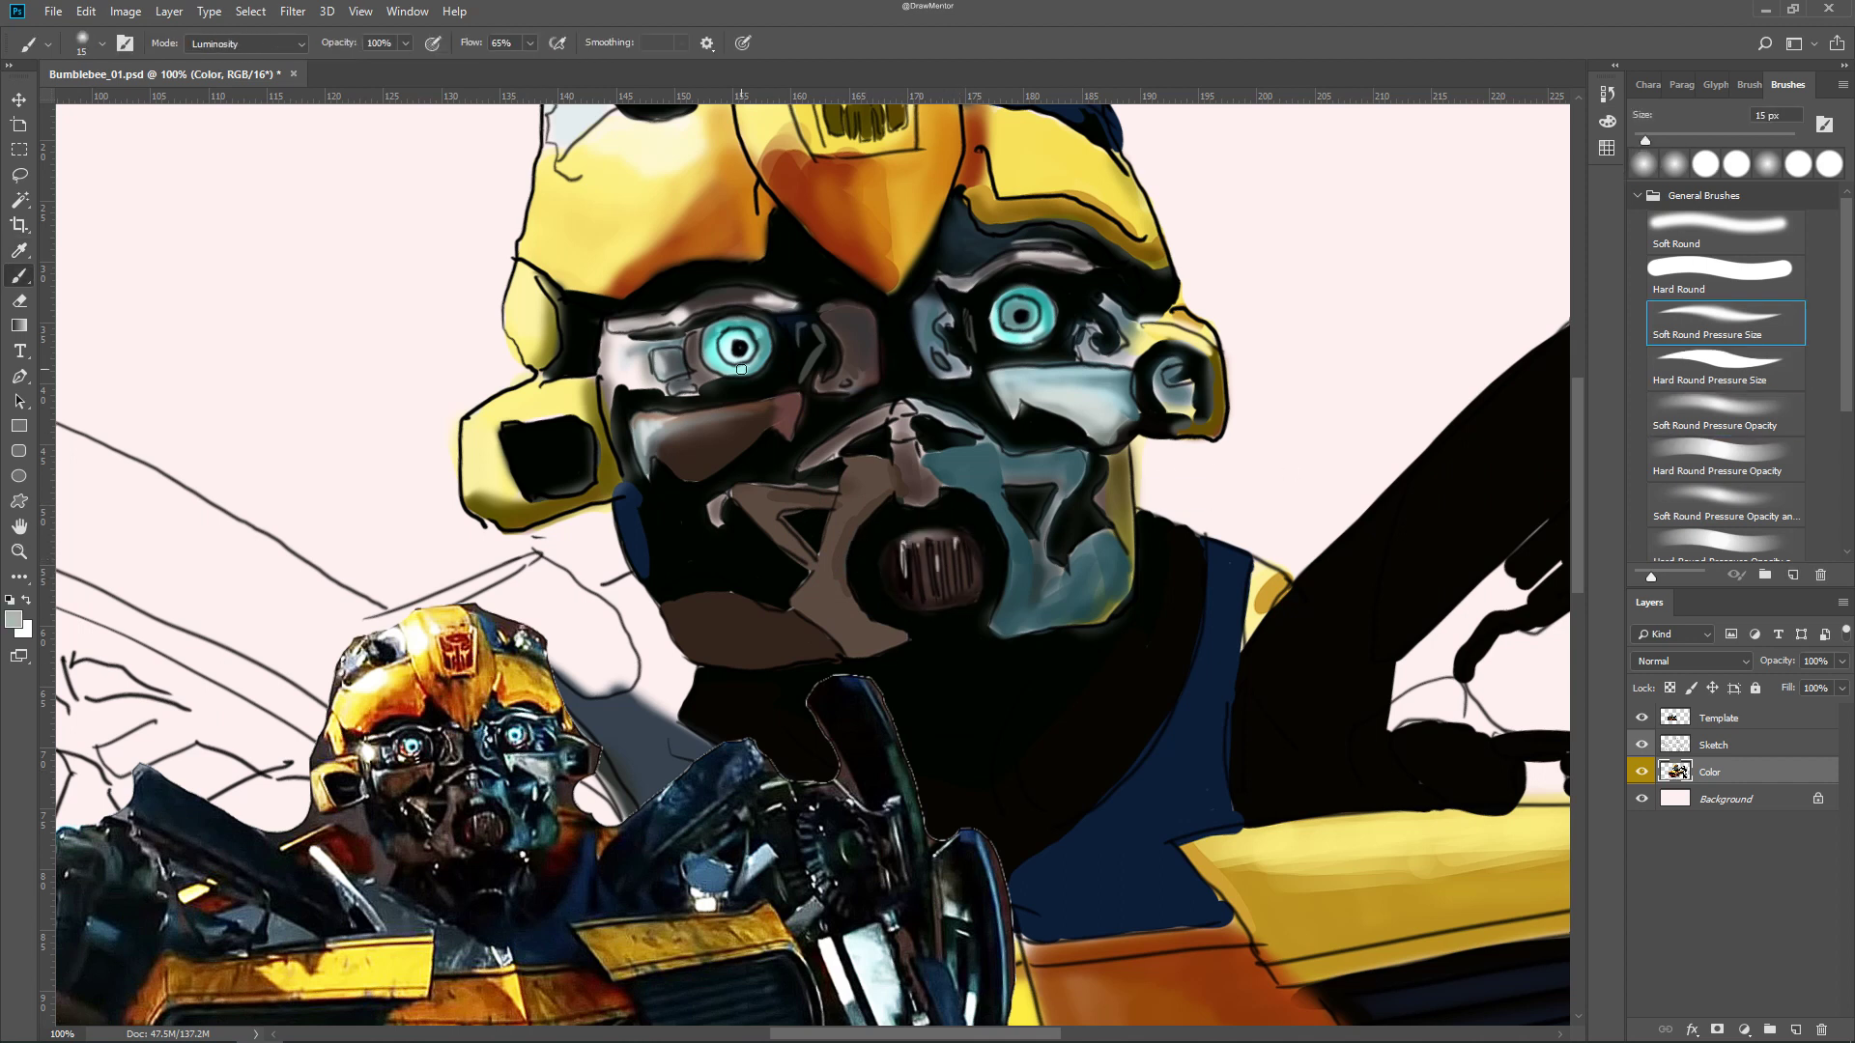
Sample near-white and cyan eye highlight colours and set brush flow to 58%
alt+click(737, 341)
alt+click(1017, 311)
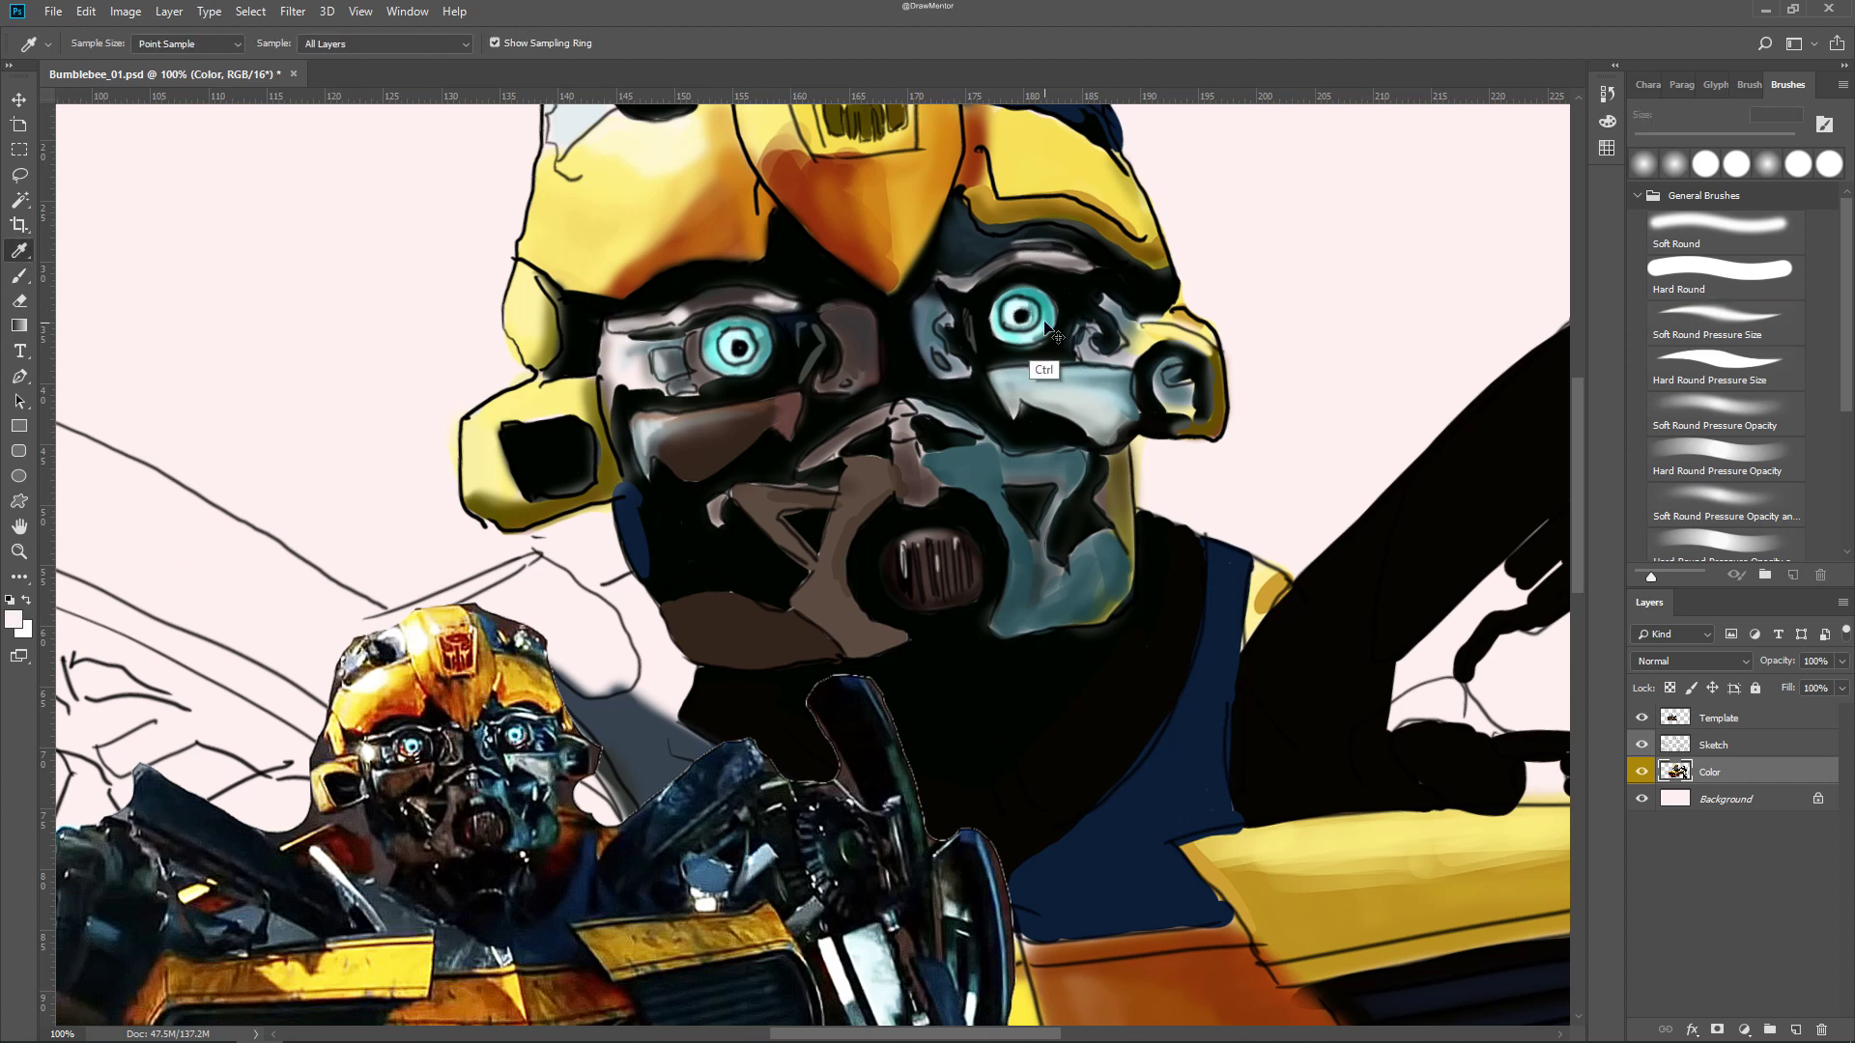
key(period)
key(period)
alt+click(629, 354)
key(comma)
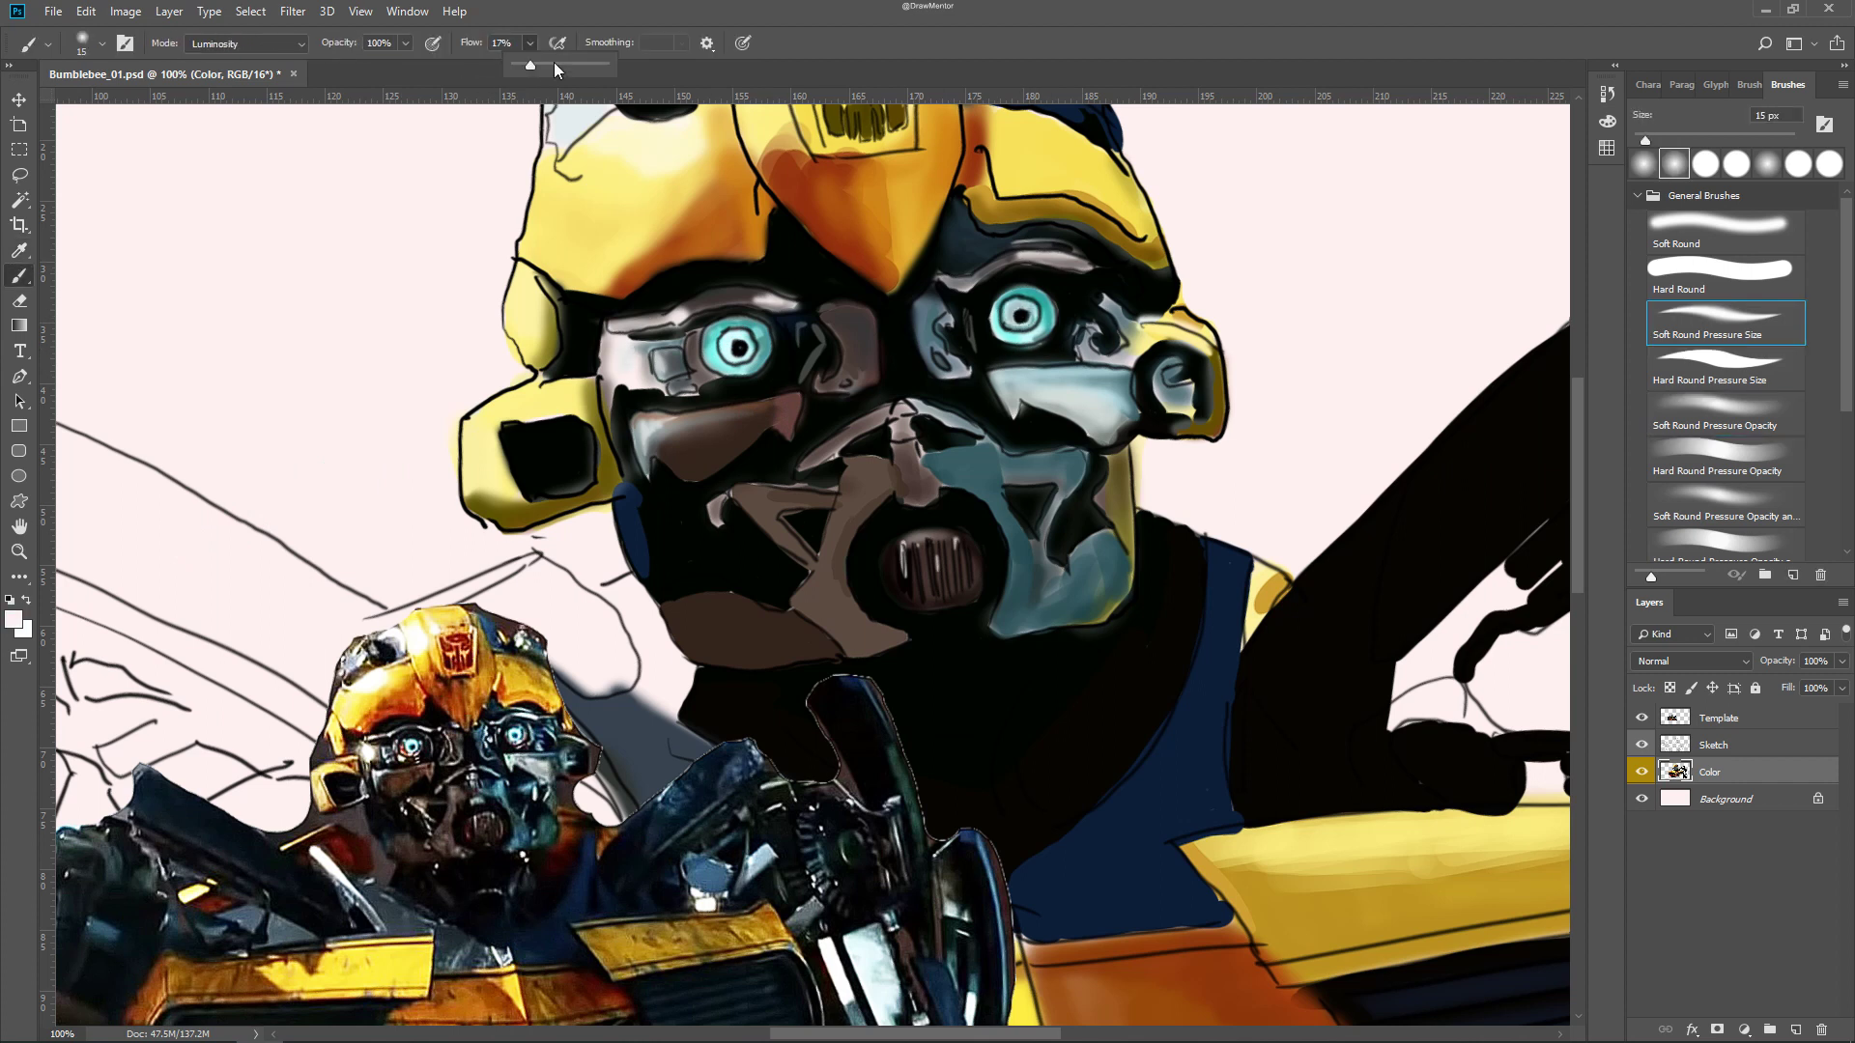
key(shift+5)
key(shift+8)
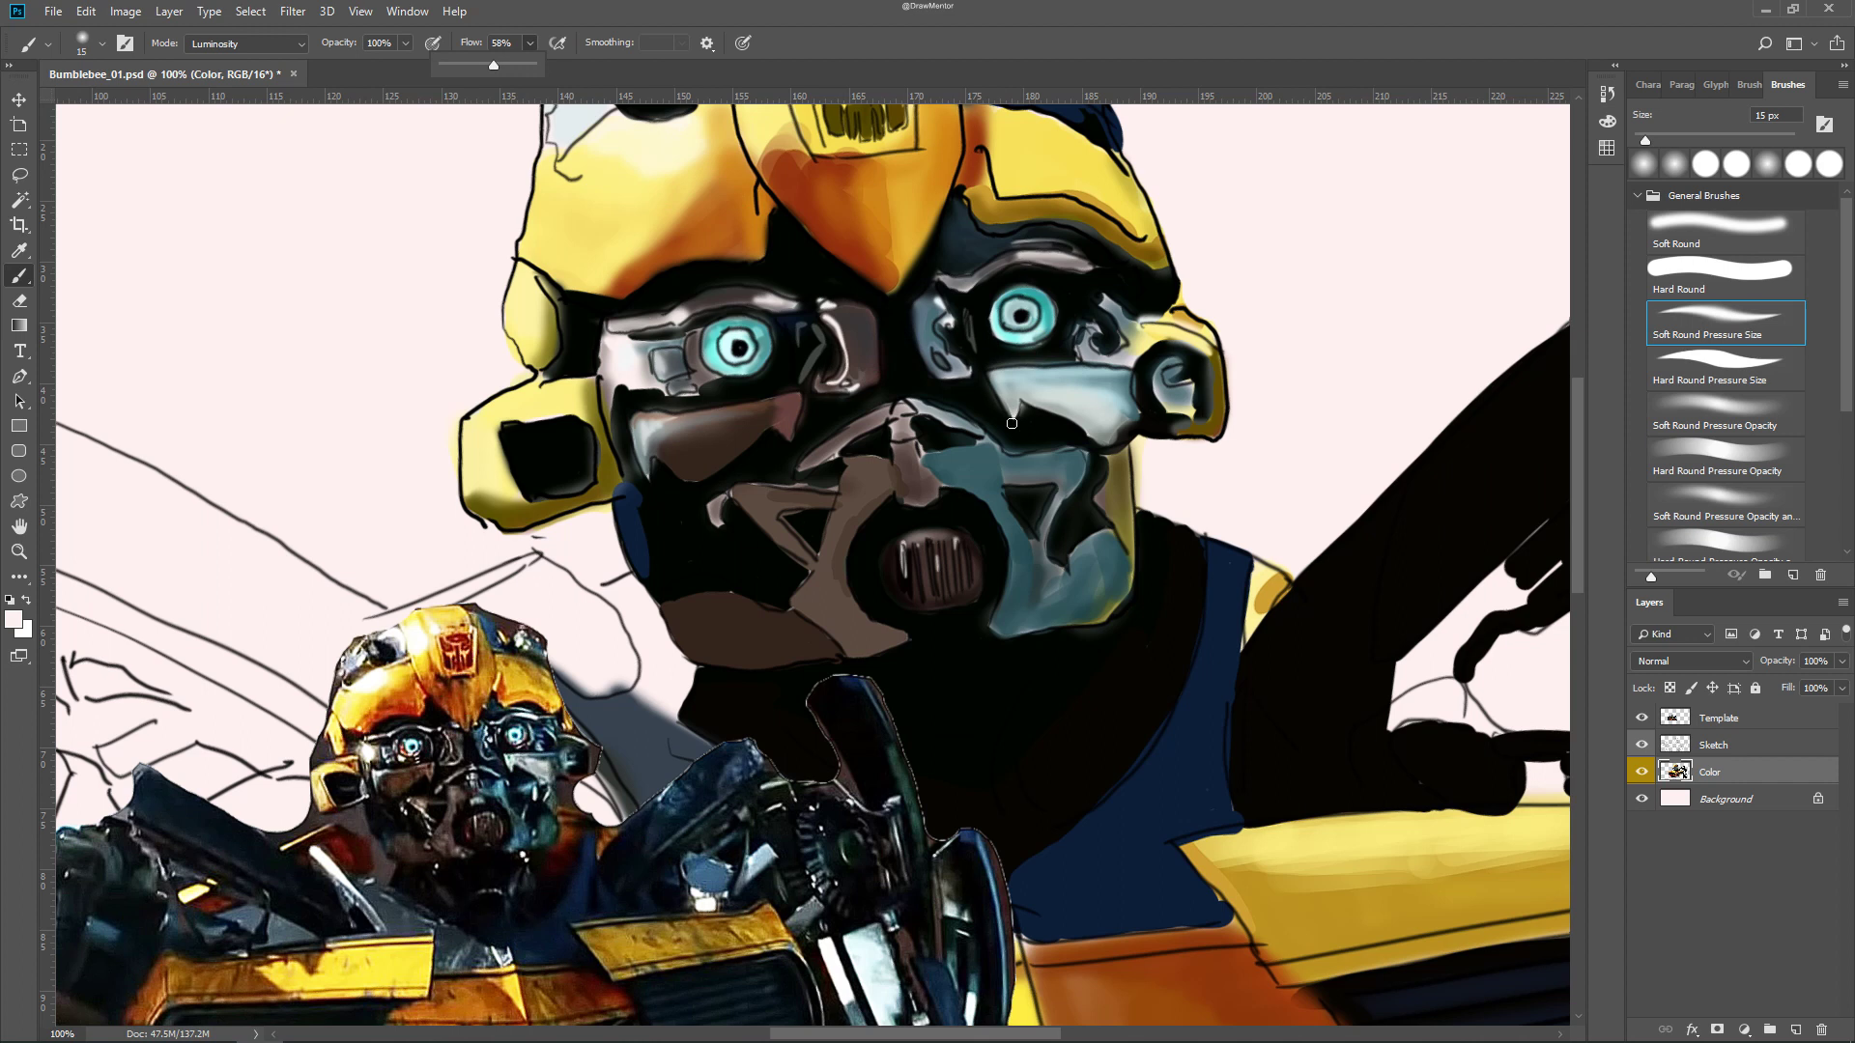
key(period)
key(period)
key(alt+bracketright)
Erase the sketch lines over the helmet at 30% eraser opacity
key(e)
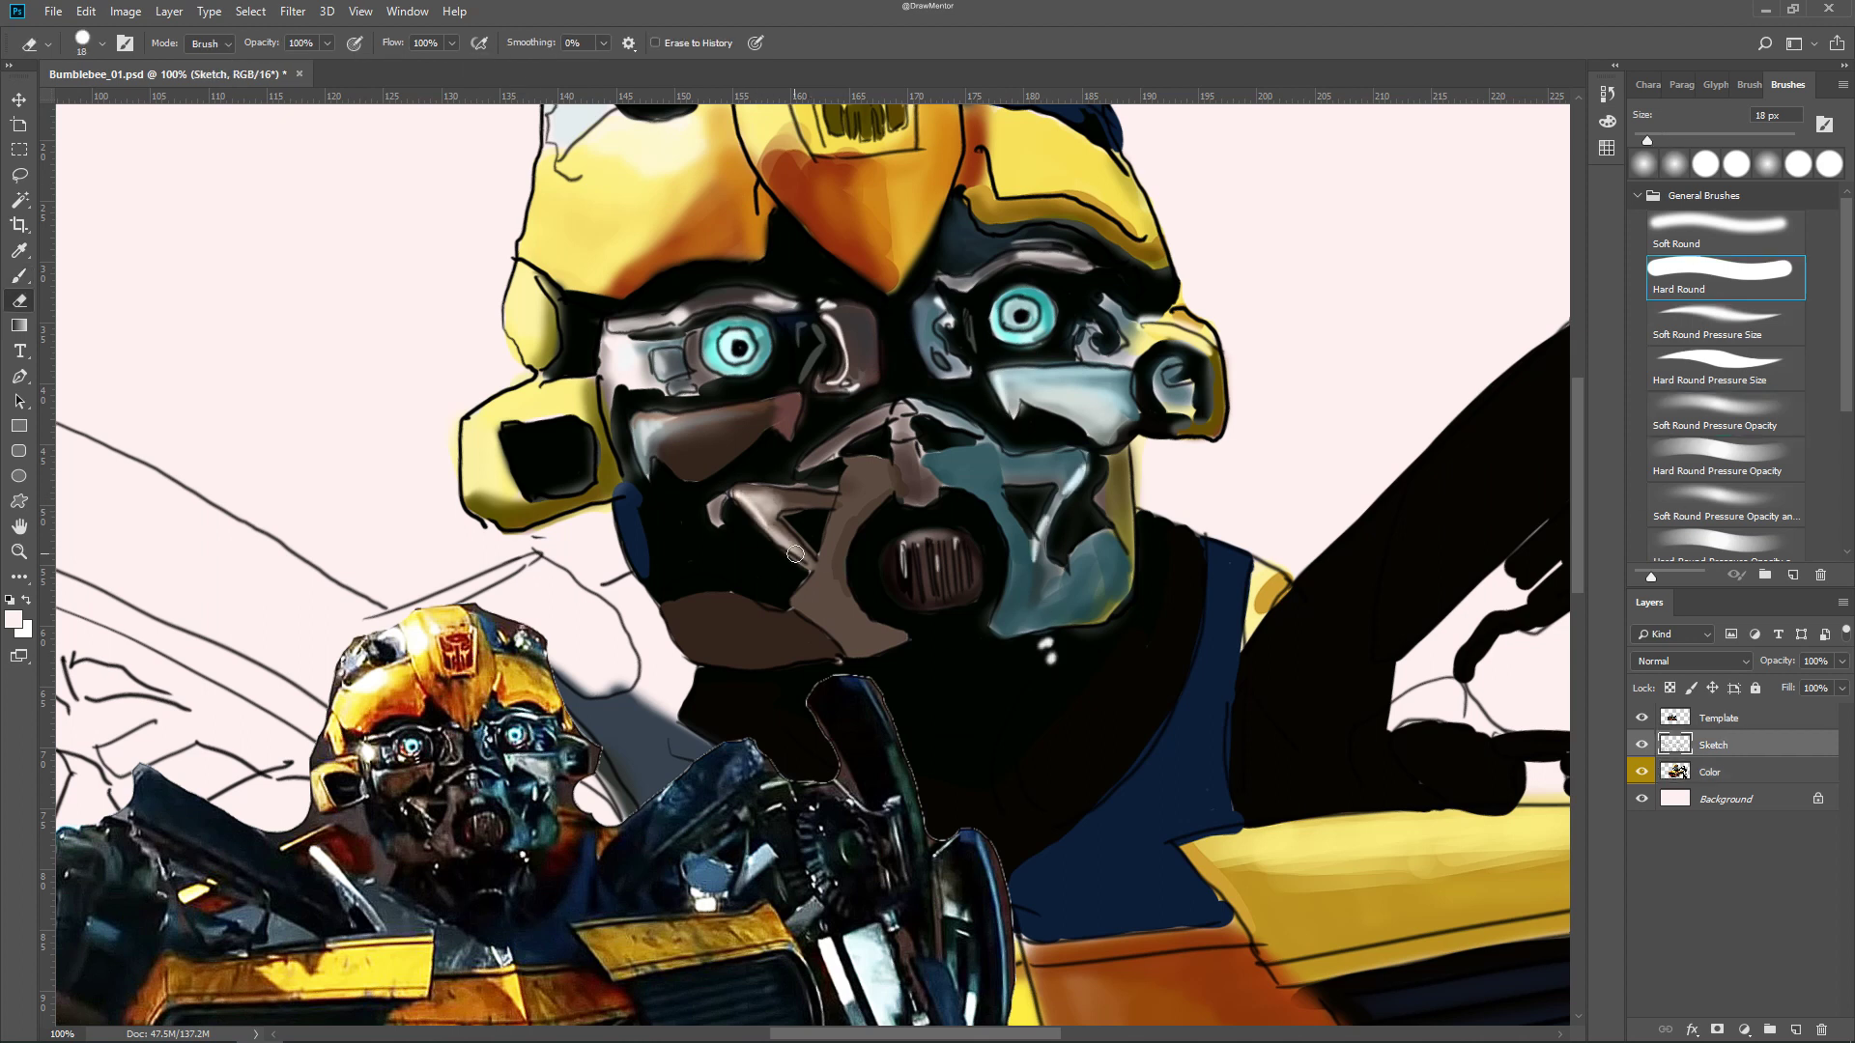
drag(1128, 555, 1175, 631)
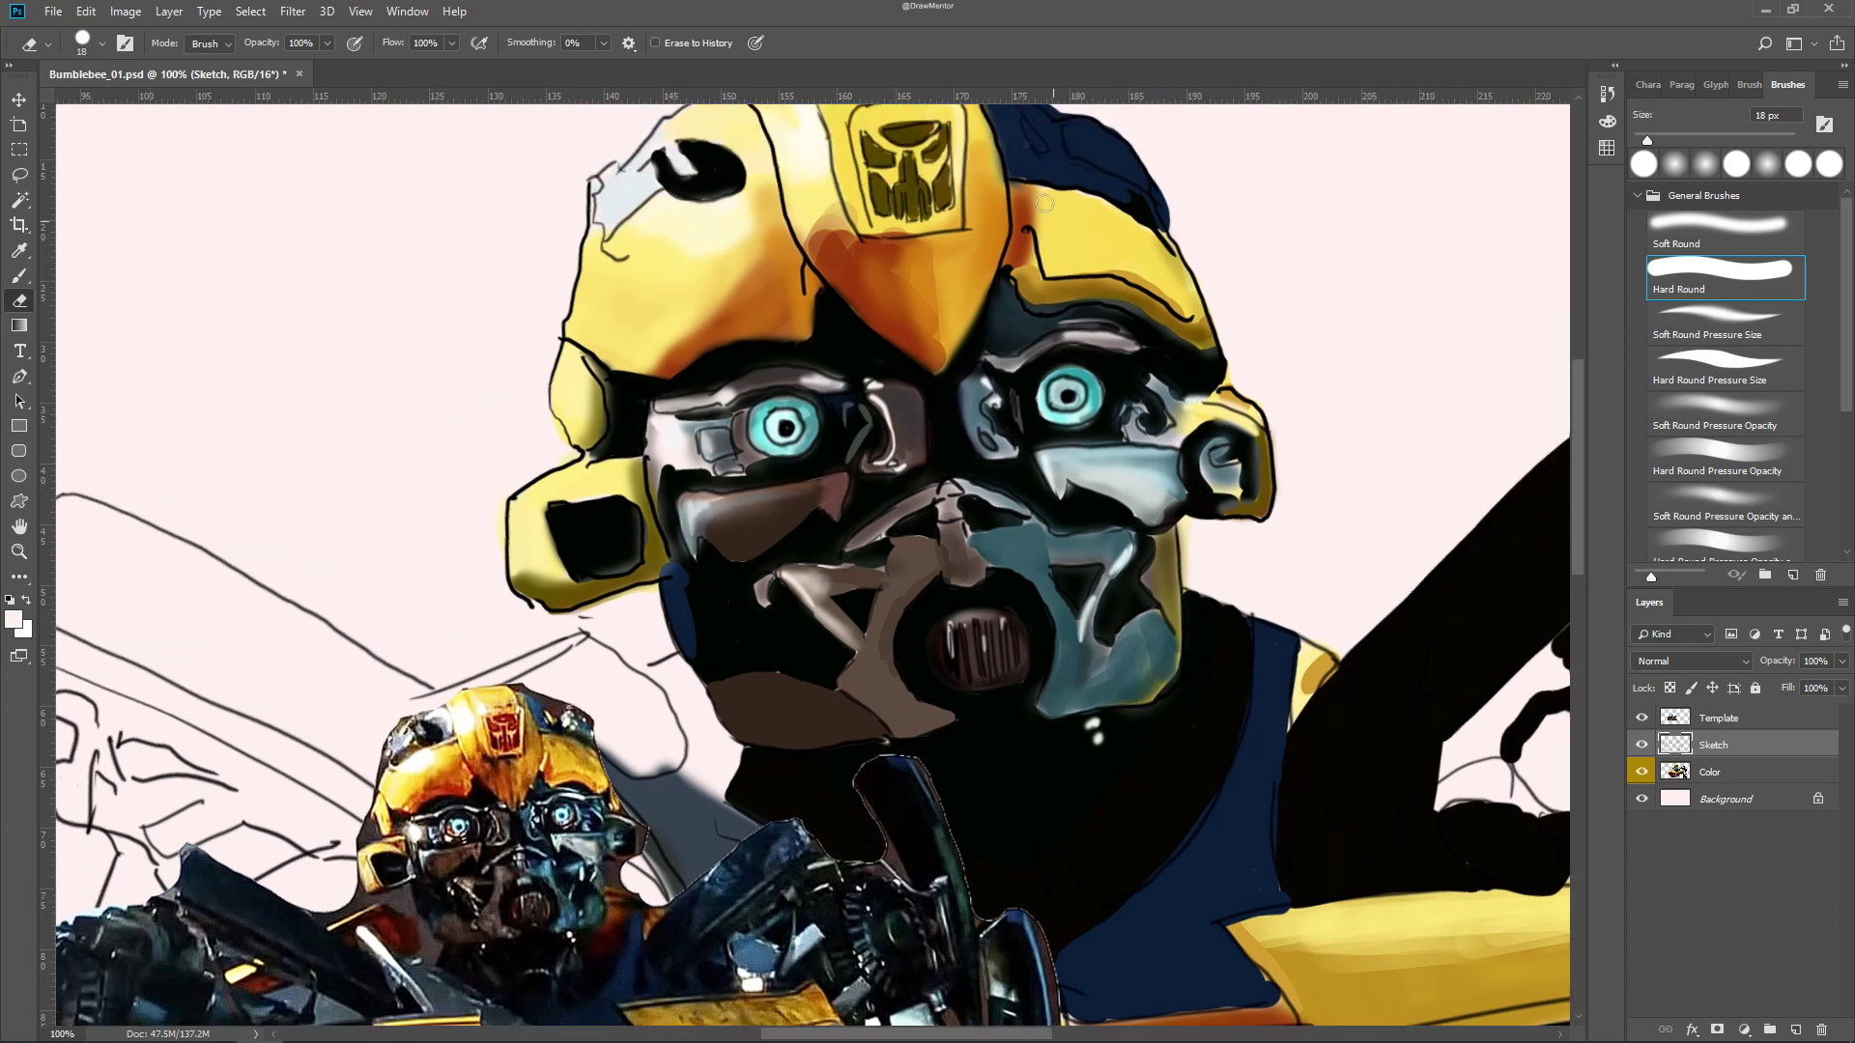
key(3)
drag(1156, 301, 1204, 436)
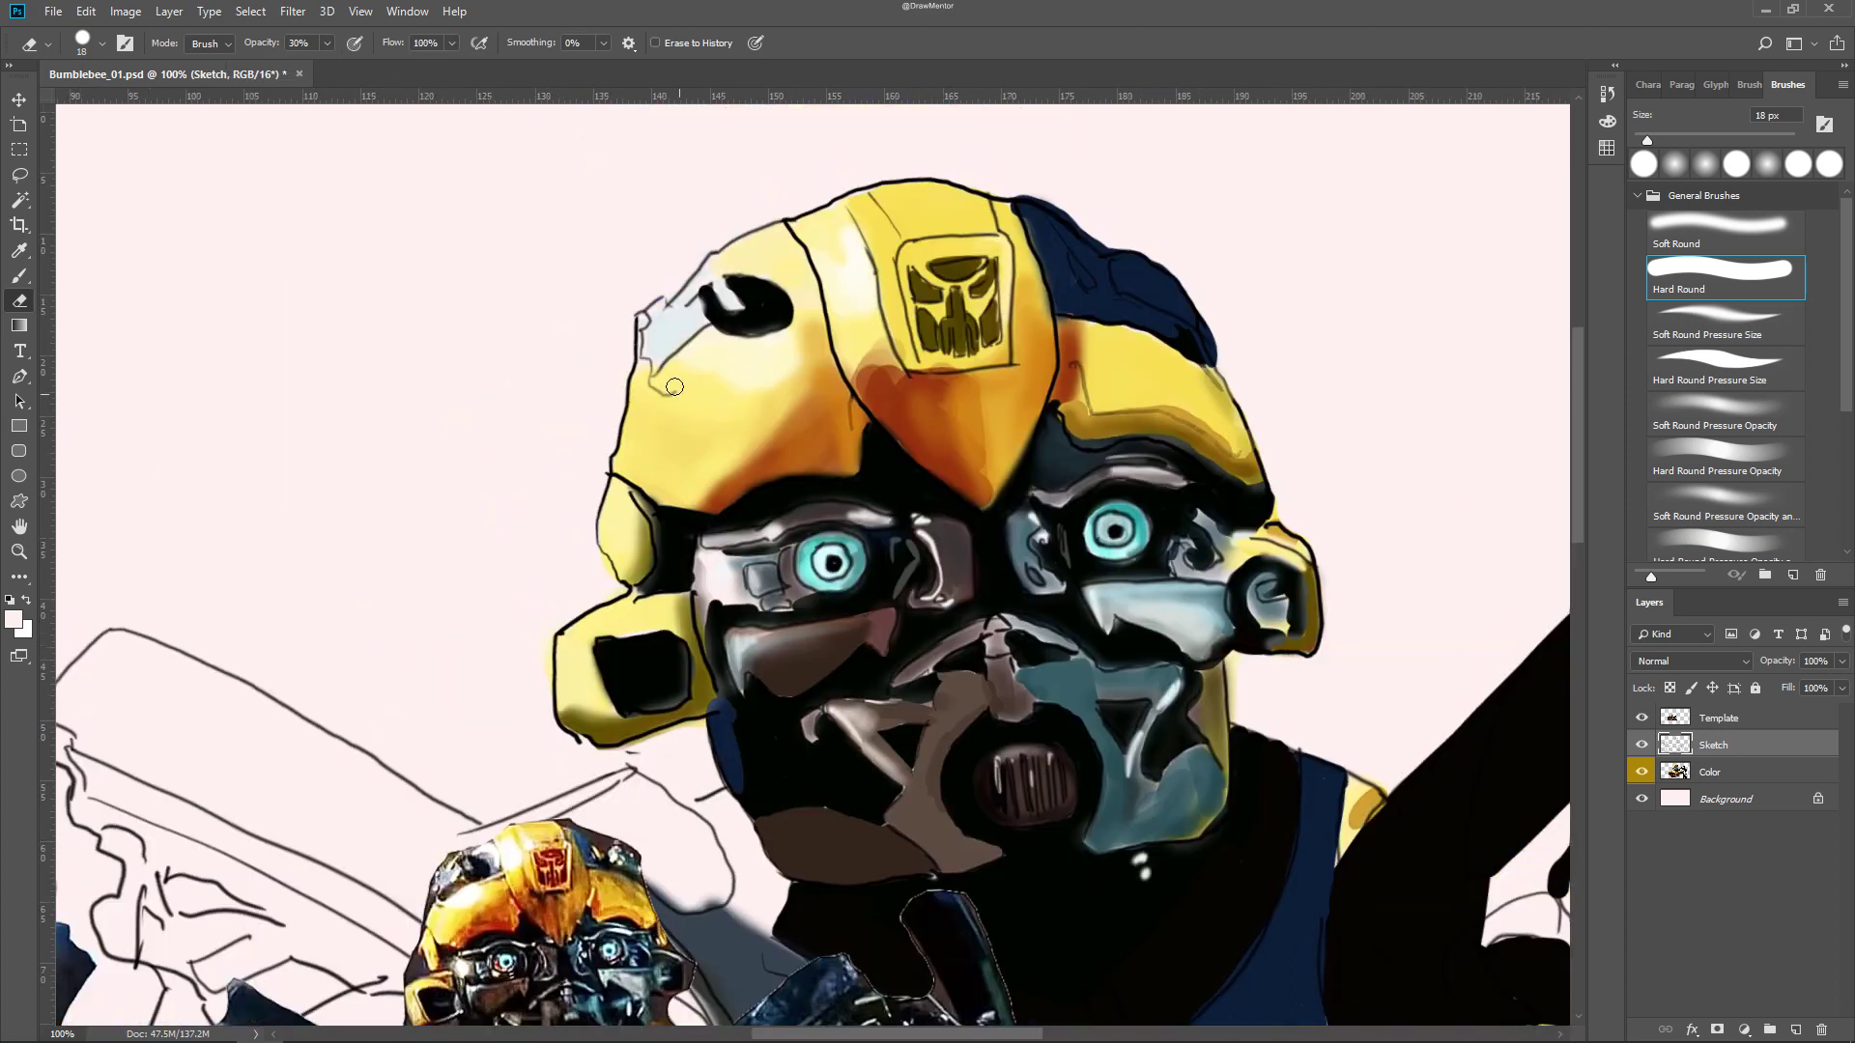
drag(983, 218, 882, 112)
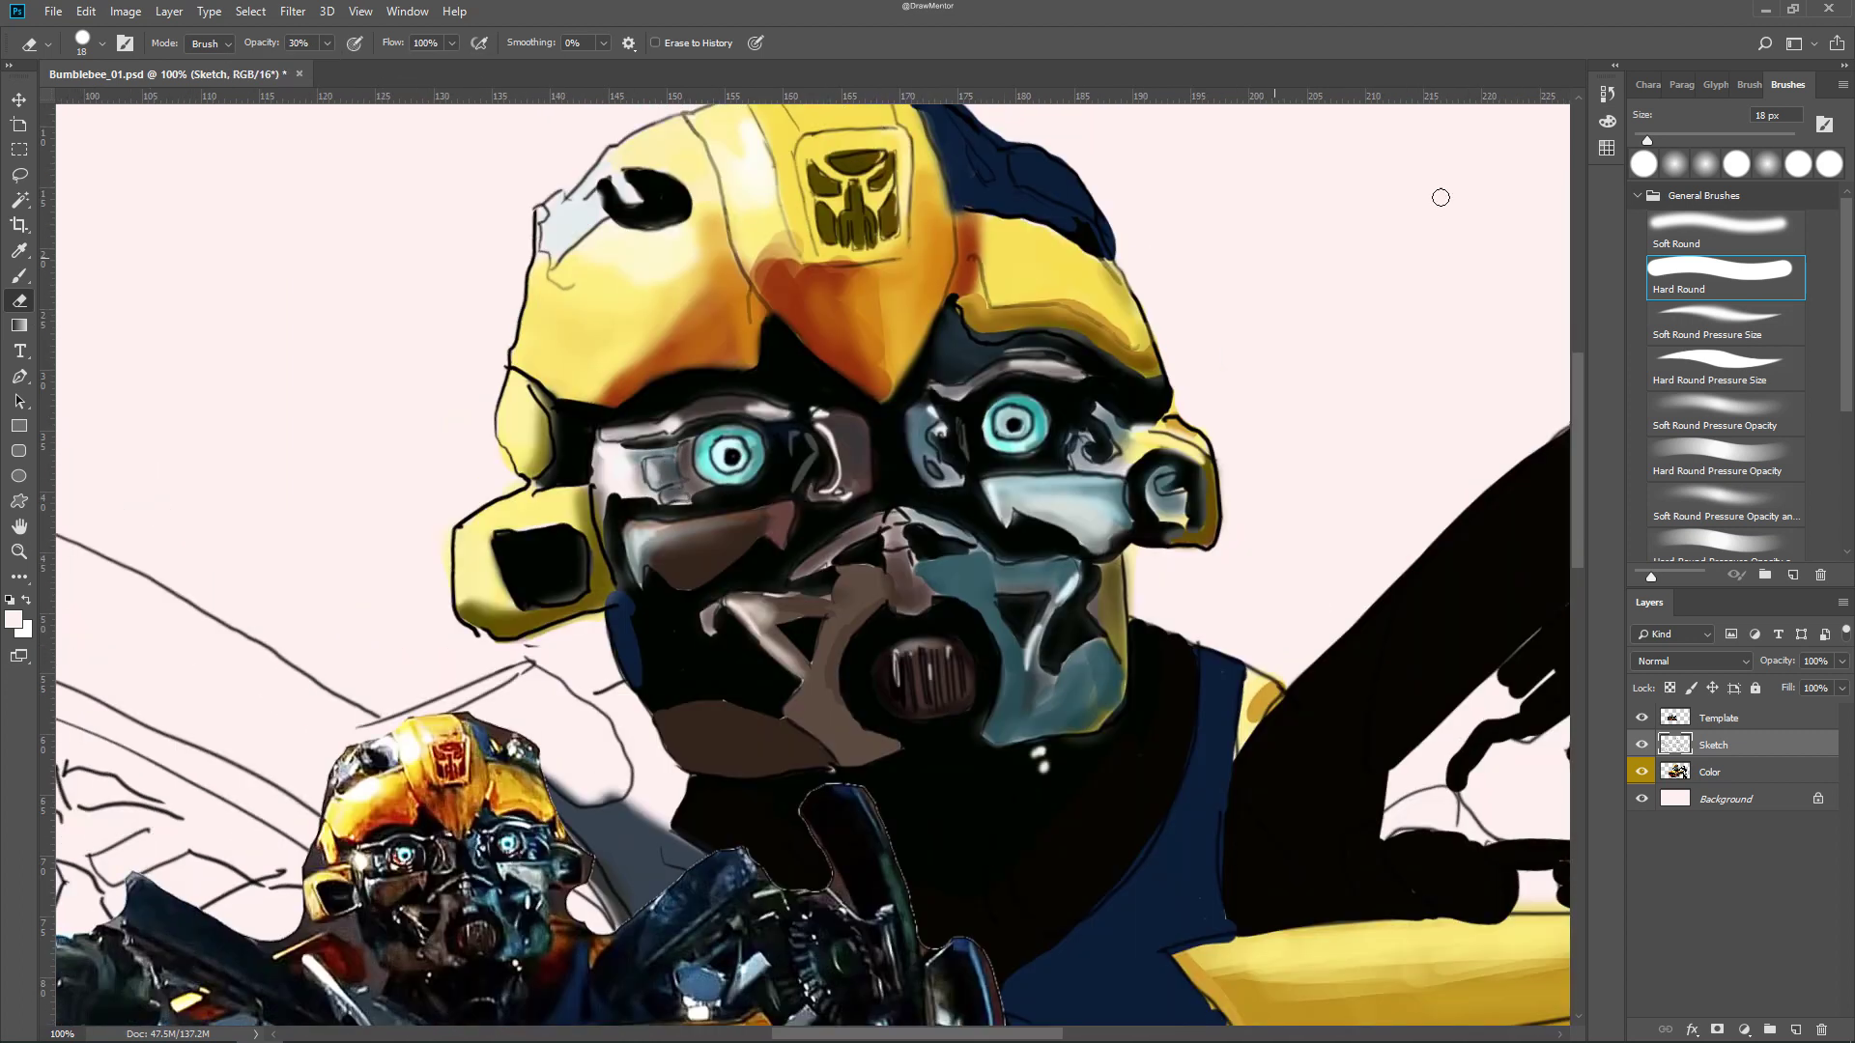
mouse_move(930, 404)
mouse_down()
mouse_move(1017, 514)
mouse_move(963, 393)
mouse_up()
Darken the shading between the eyes on the Color layer, then sample burnt orange at 100% flow
key(b)
key(alt+bracketleft)
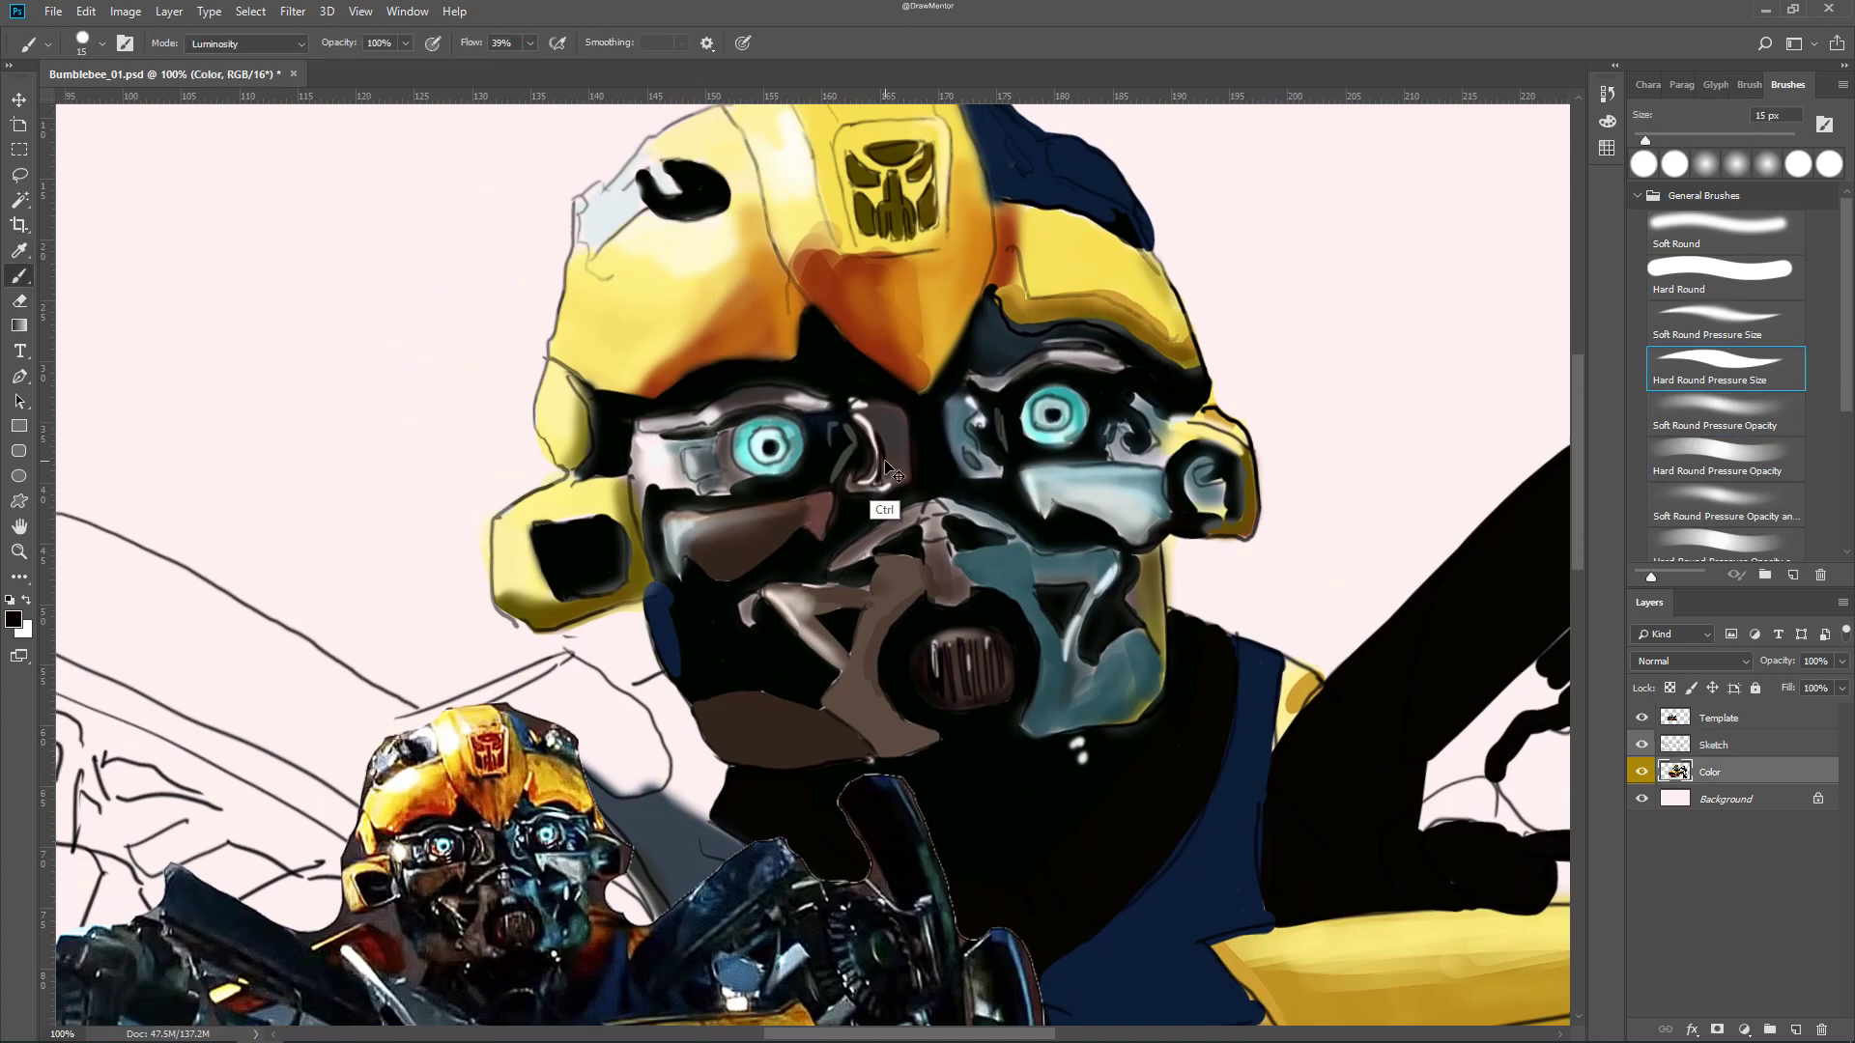
drag(831, 565, 923, 501)
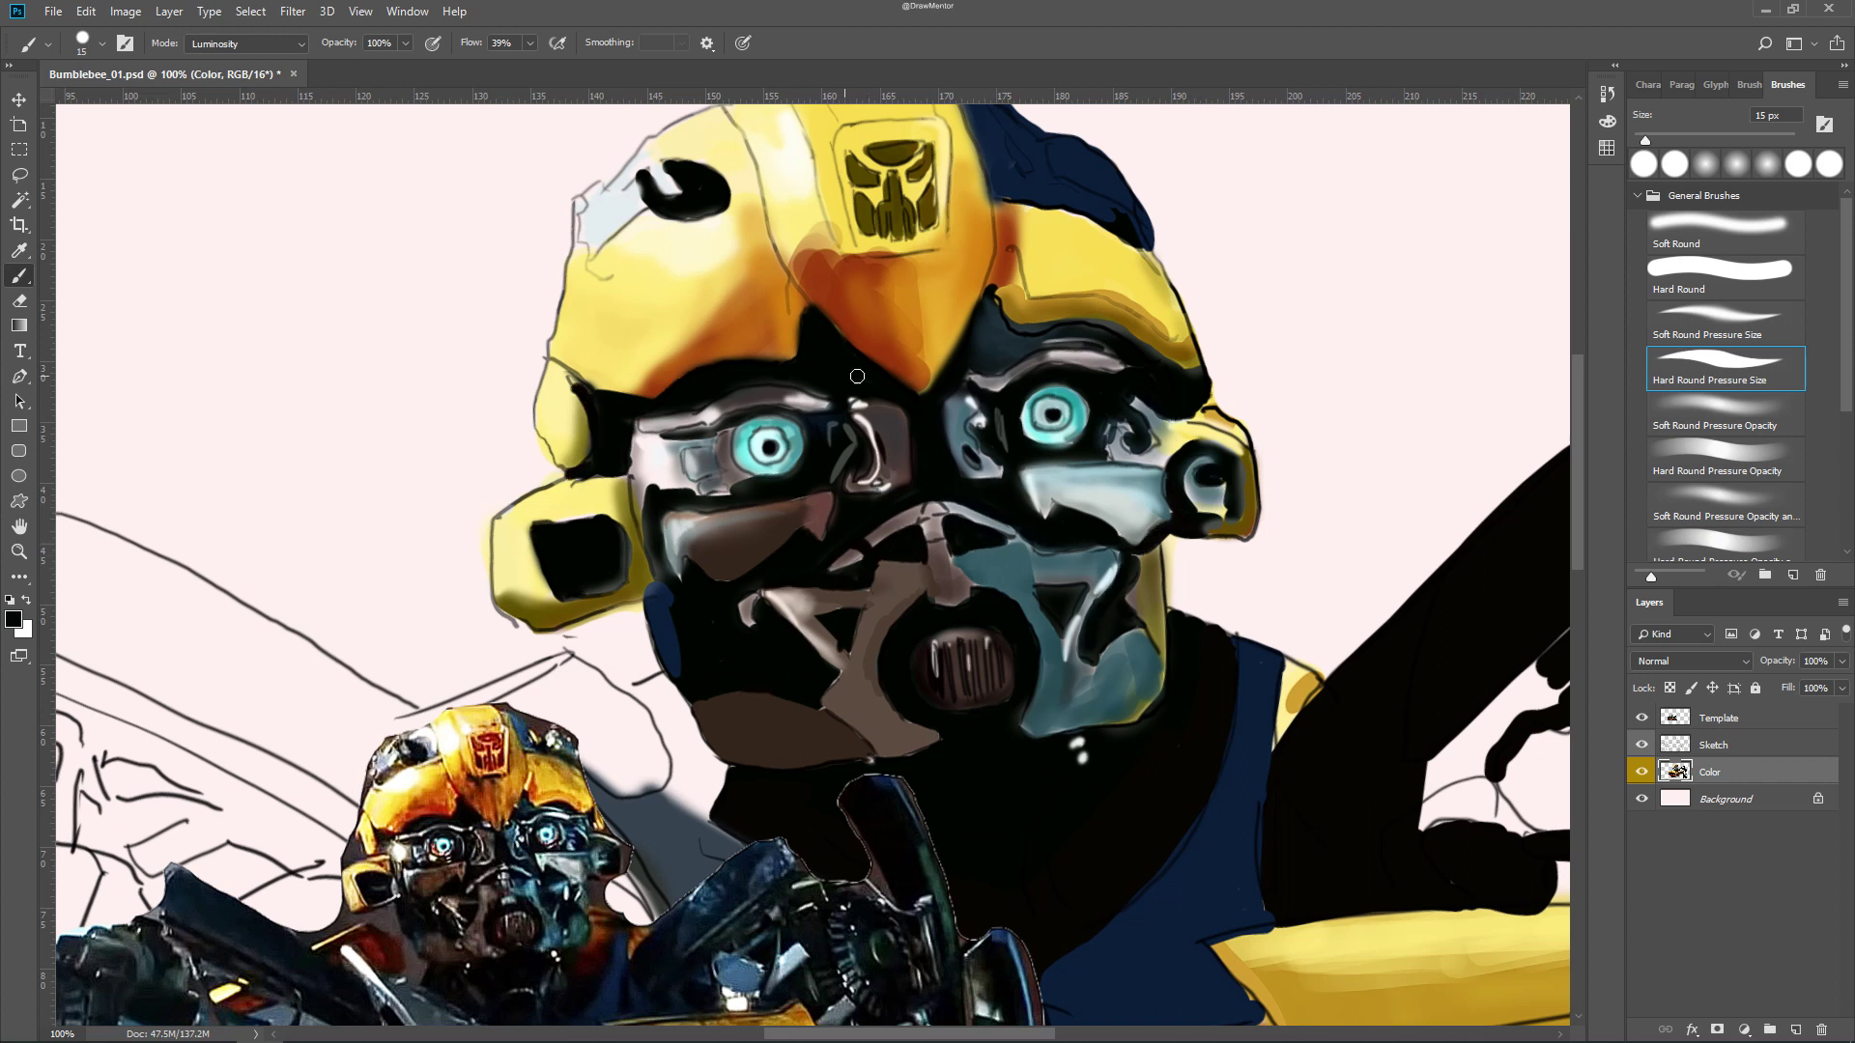
alt+click(1010, 290)
key(comma)
key(shift+0)
Brighten the right eye socket edge with light cyan at 54% flow, brush 14 px
alt+click(1036, 415)
click(1725, 414)
key(shift+5)
key(shift+4)
drag(1181, 465, 1187, 485)
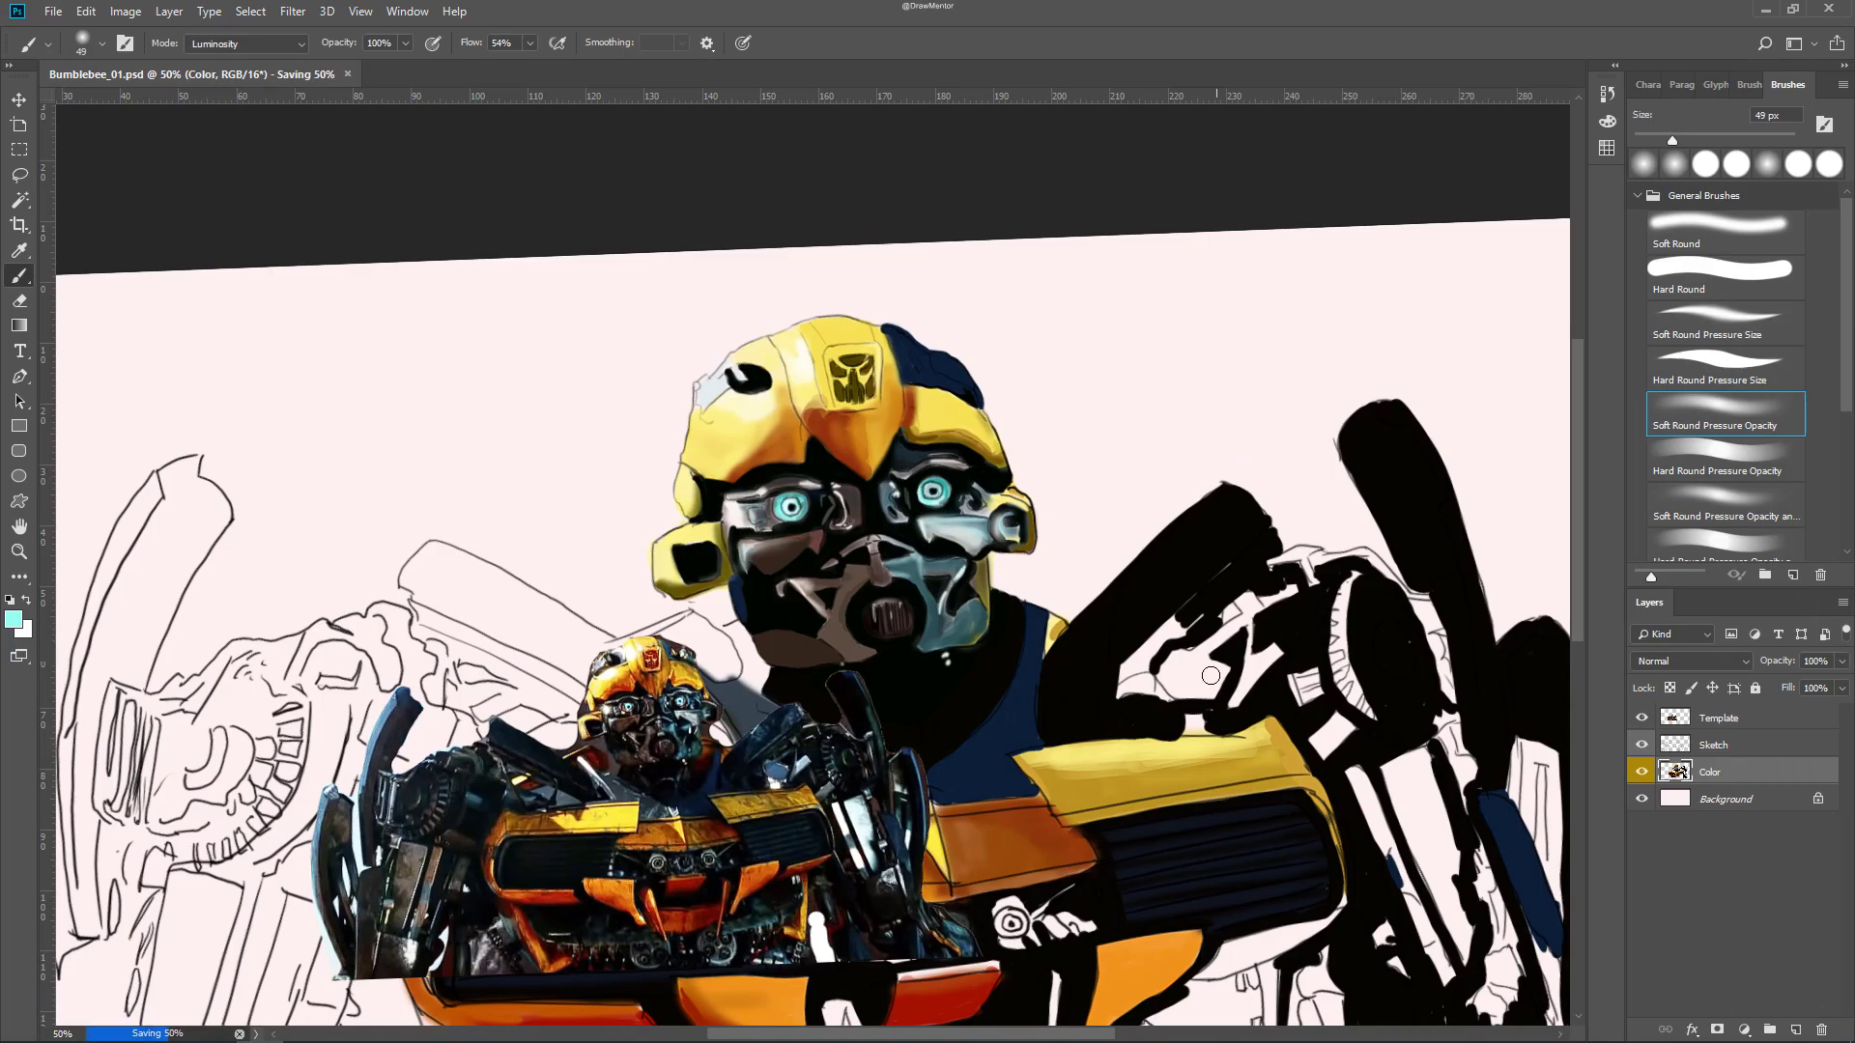
key(period)
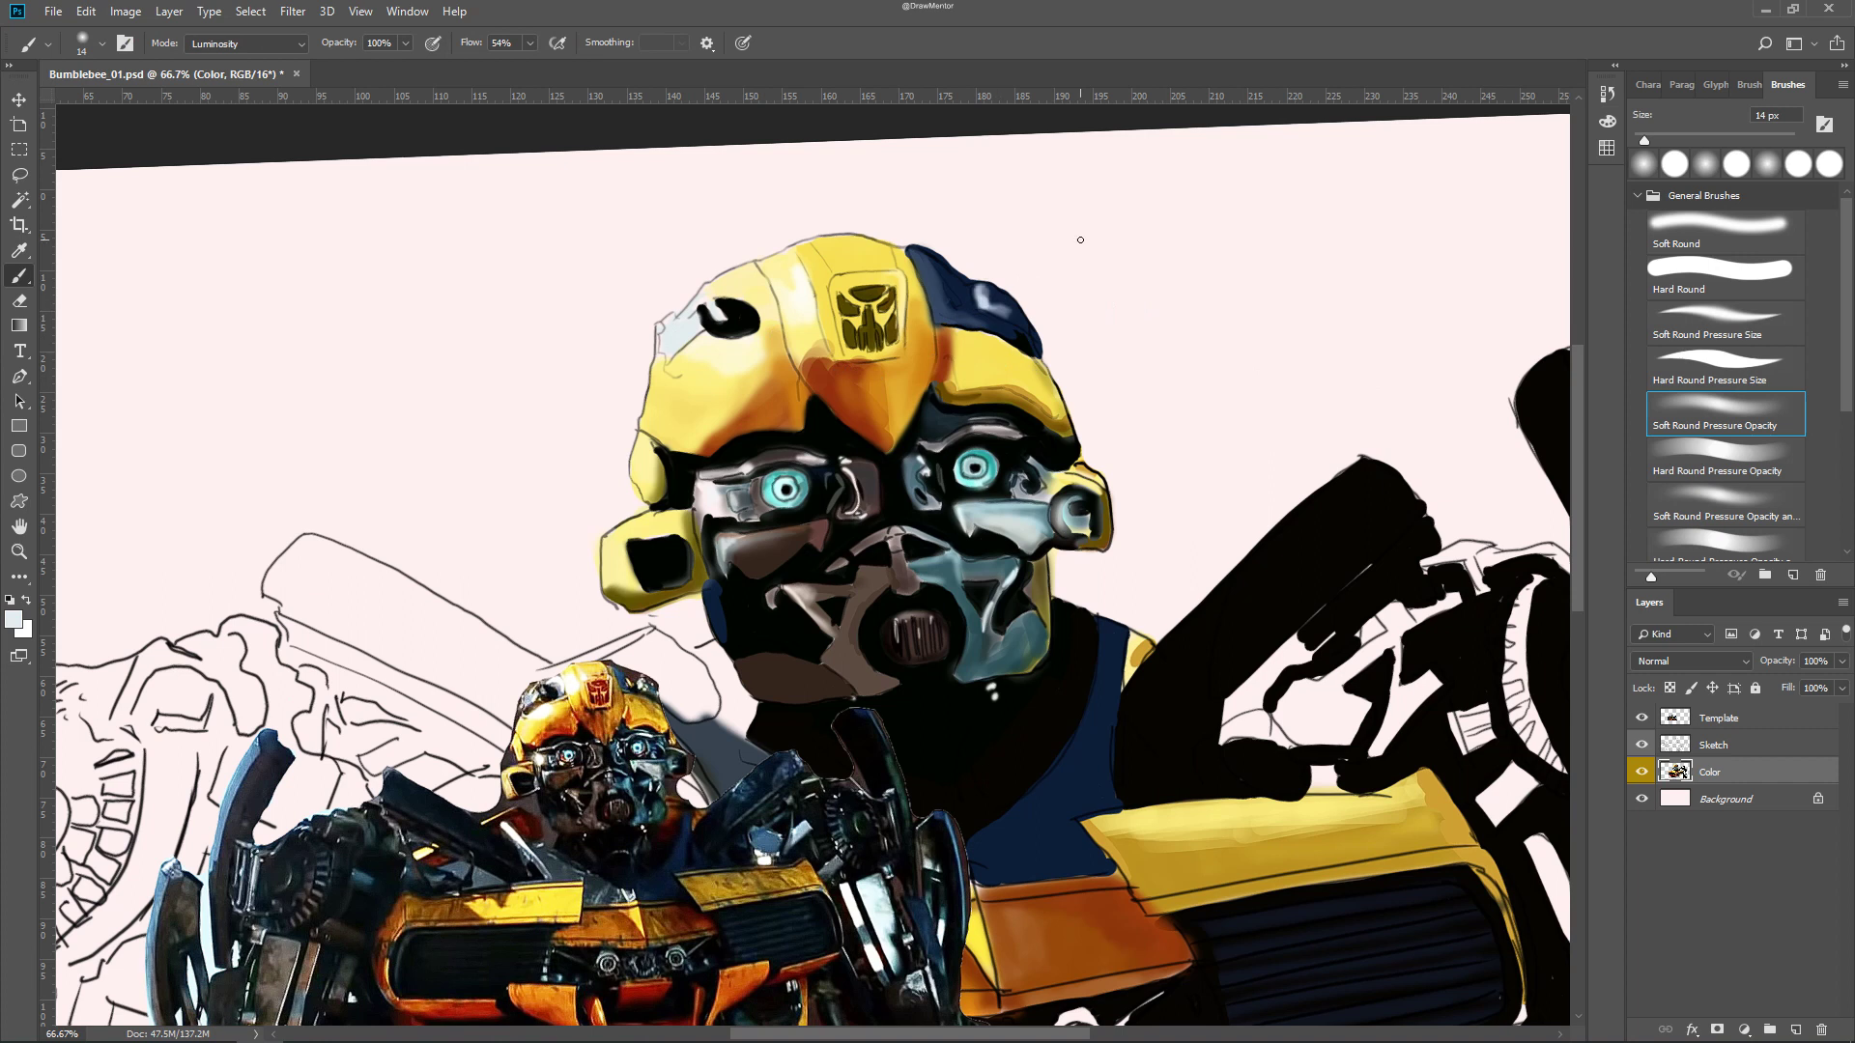
Set the brush mode to Normal, sample red and brown tones, and enlarge the brush to 20 px
alt+click(986, 411)
click(300, 45)
key(Escape)
alt+click(1028, 412)
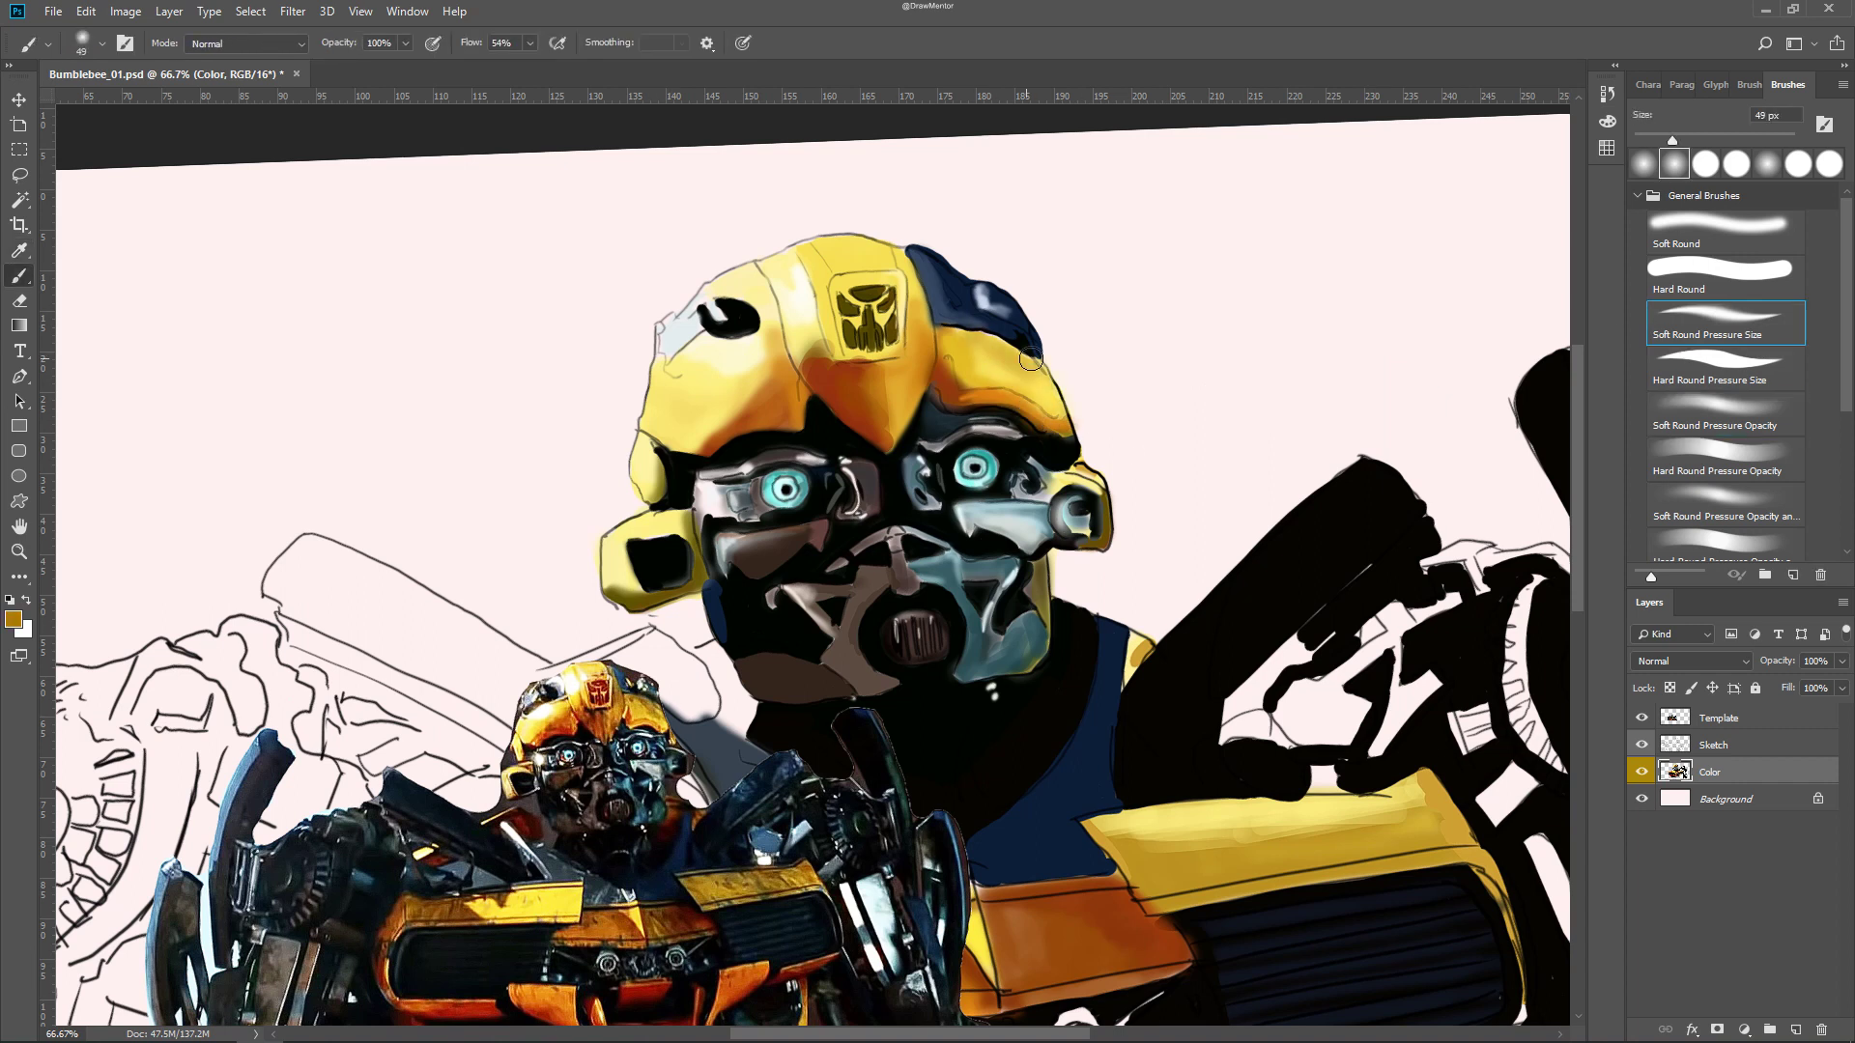
alt+click(793, 422)
alt+click(726, 460)
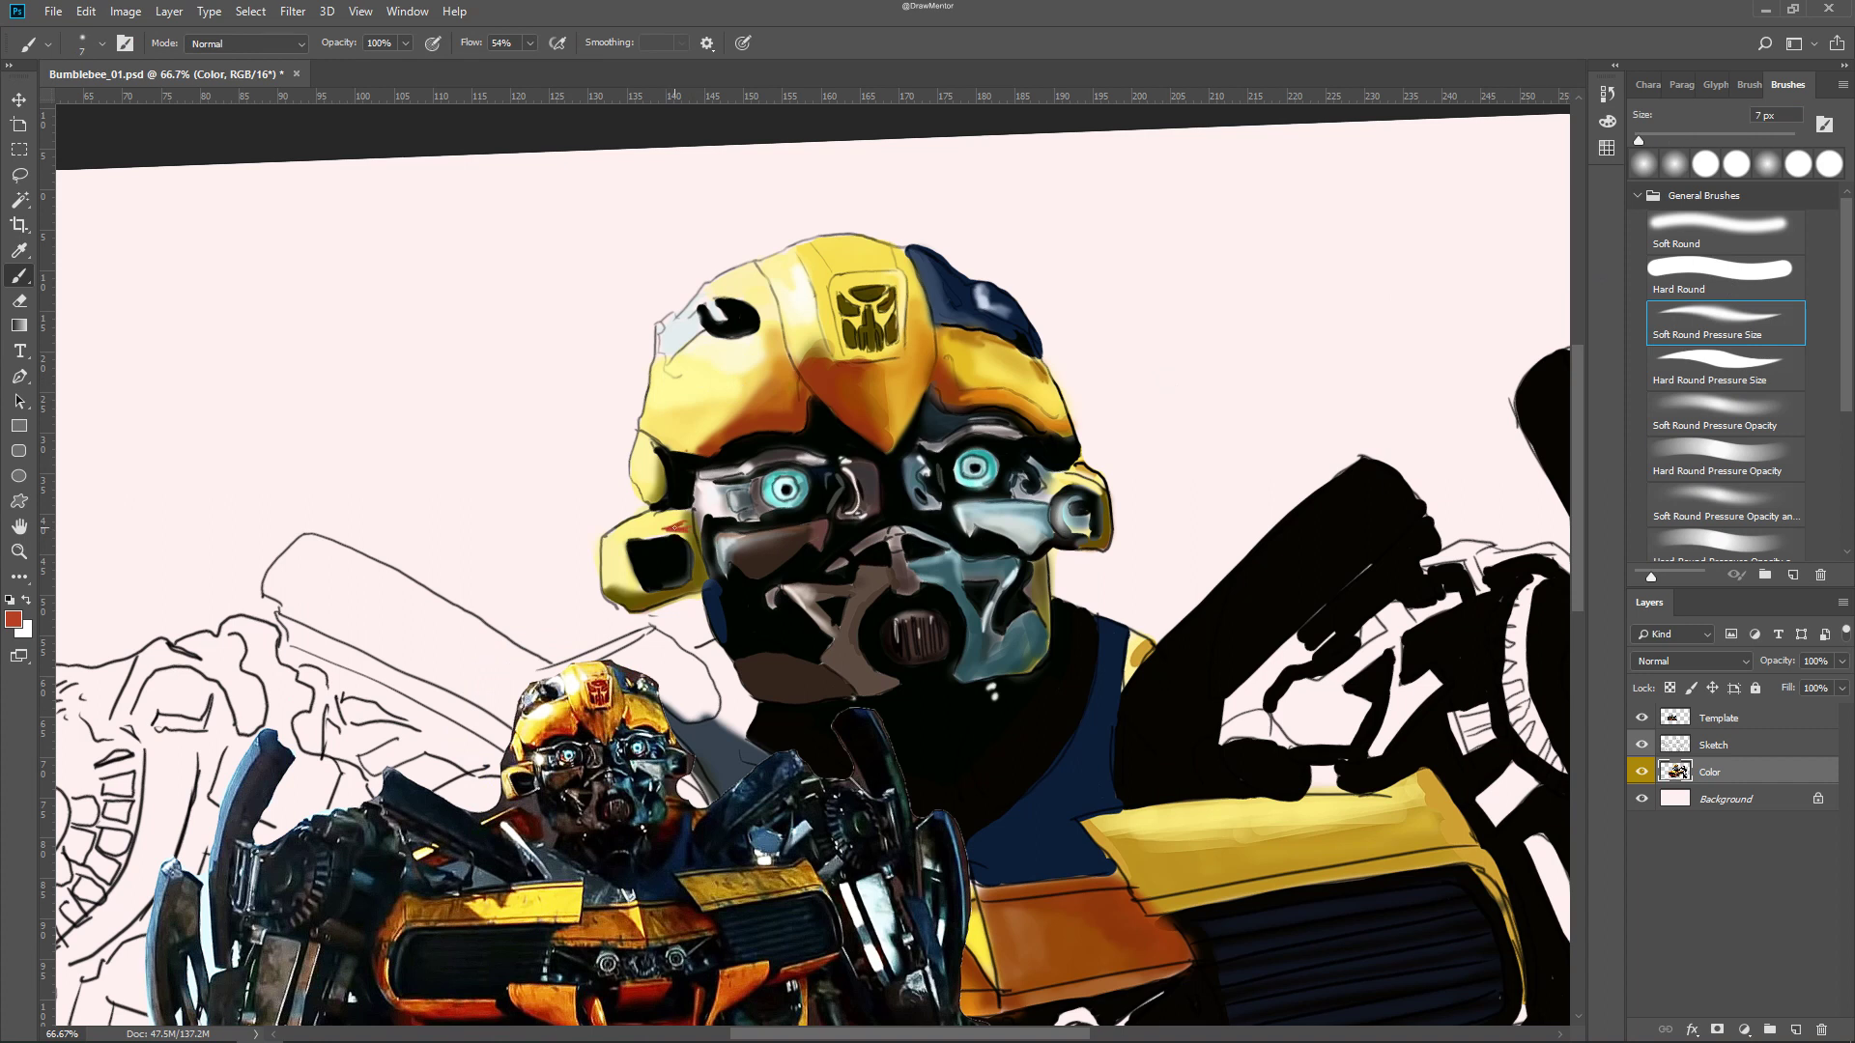
click(1652, 141)
alt+click(521, 768)
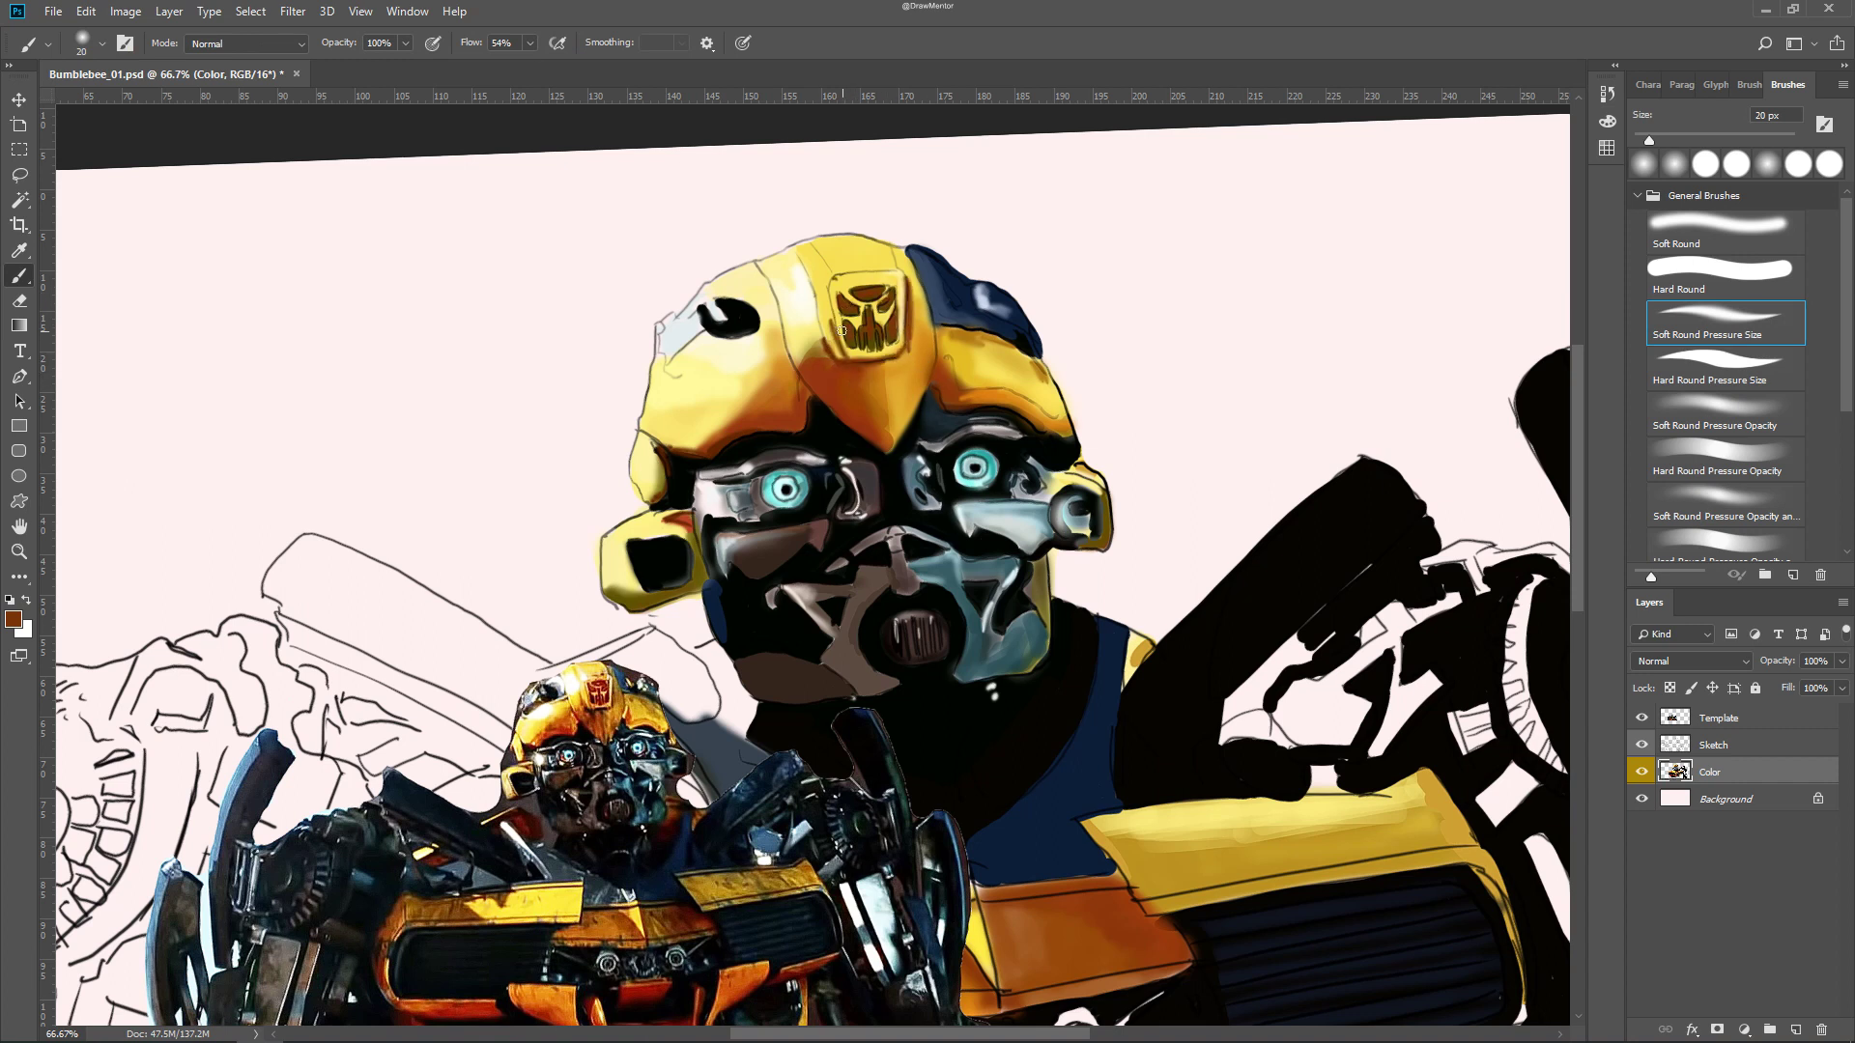
Sample light helmet, grey and brown tones, then red for the Autobot emblem
click(1725, 414)
alt+click(832, 276)
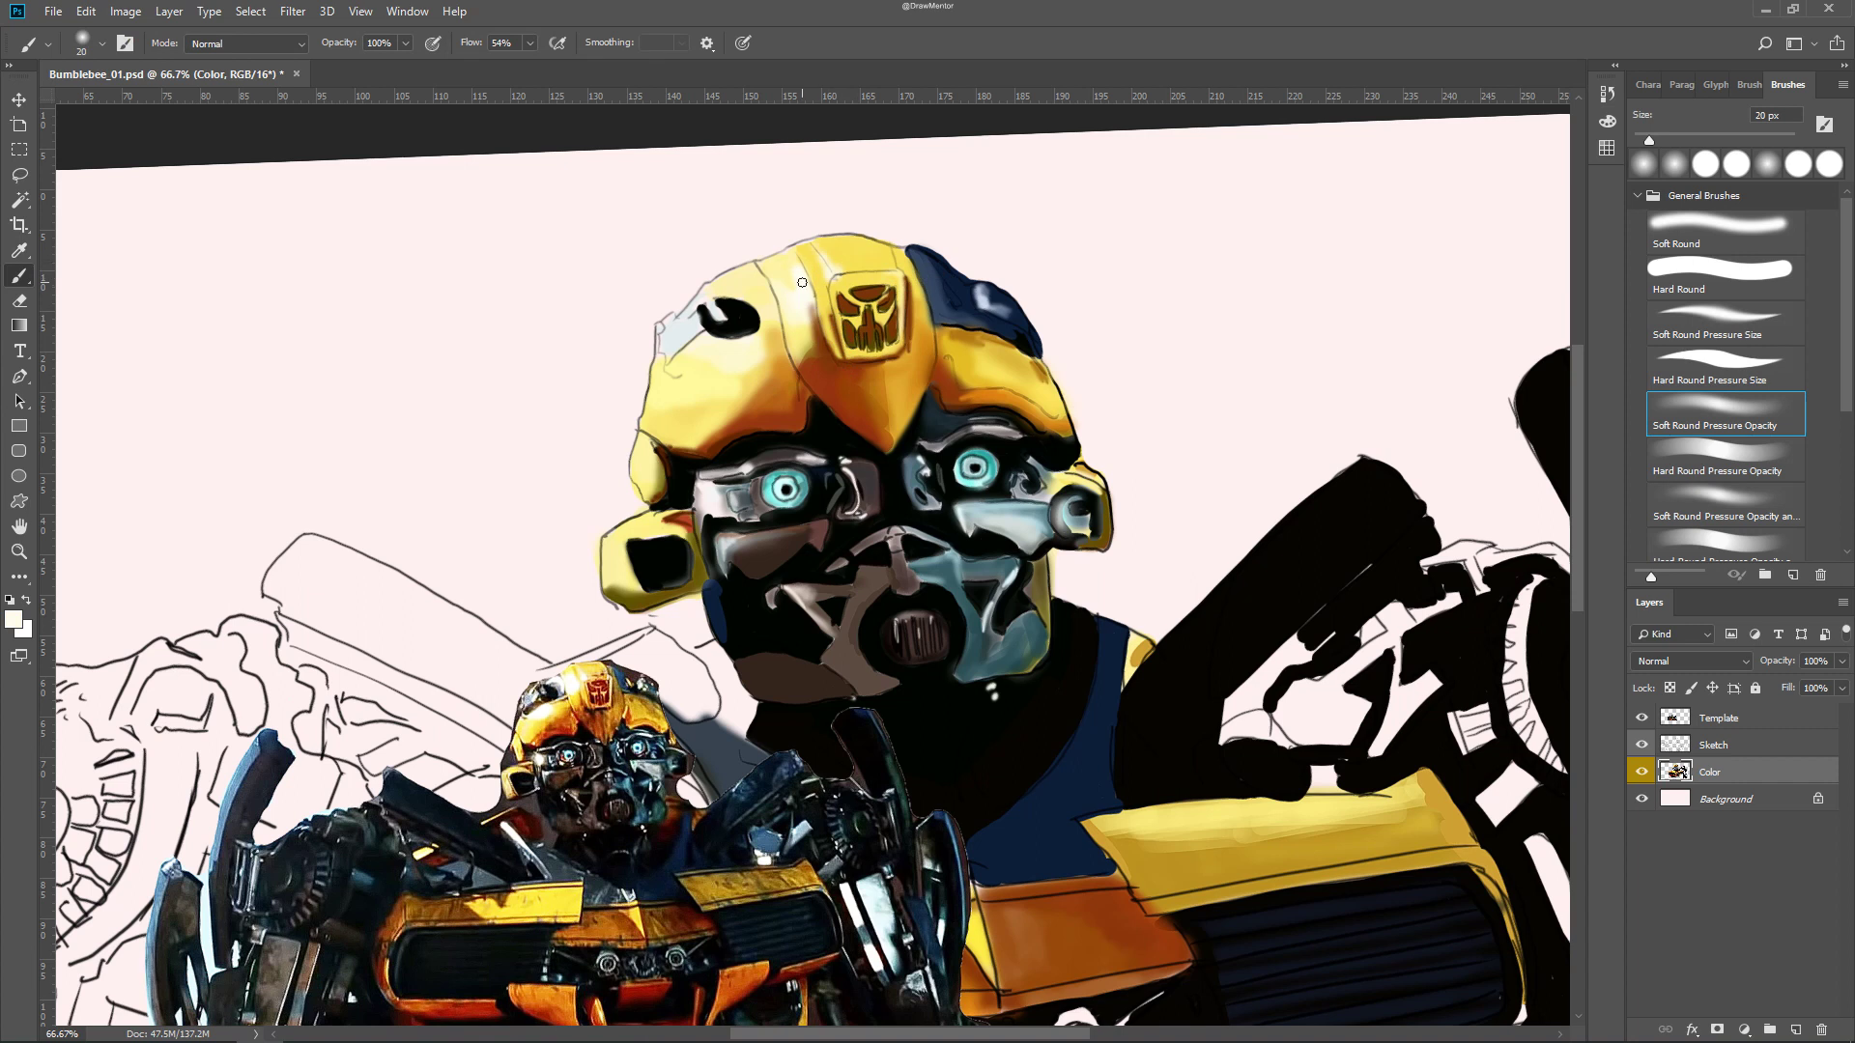
alt+click(765, 320)
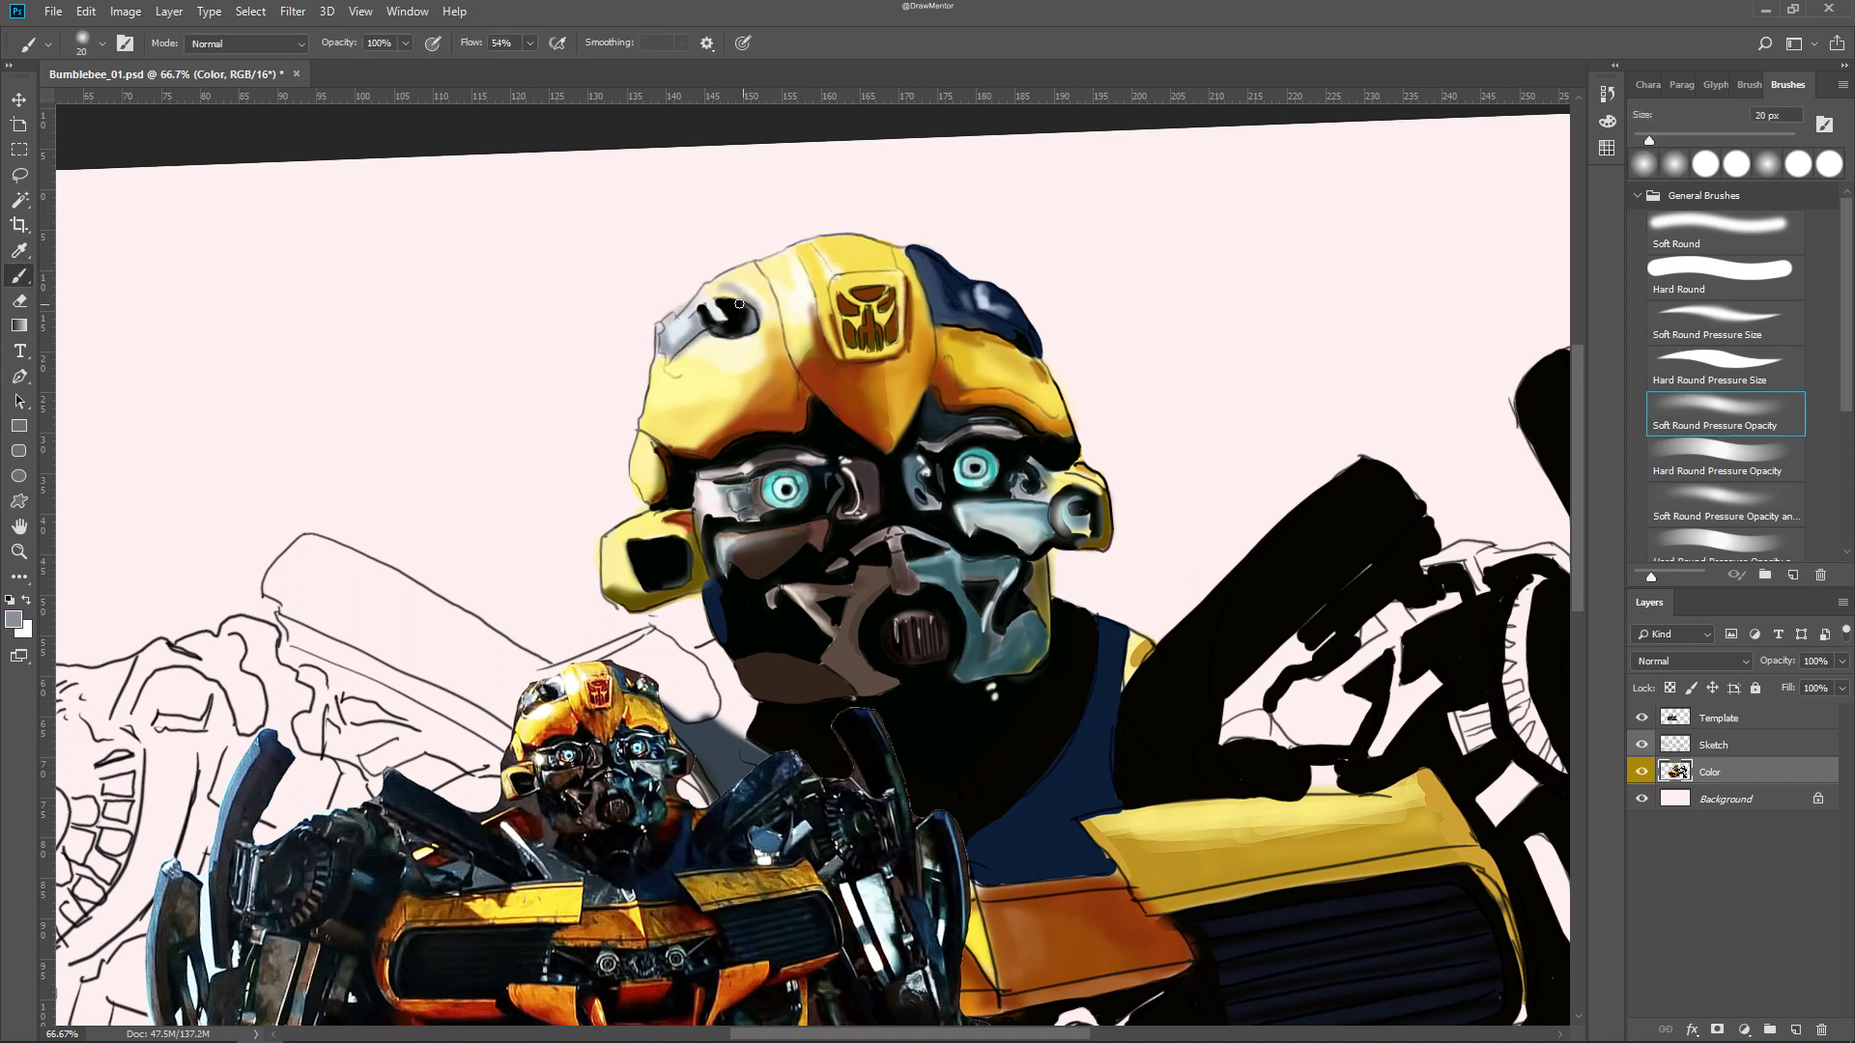
alt+click(537, 701)
key(comma)
key(comma)
alt+click(648, 724)
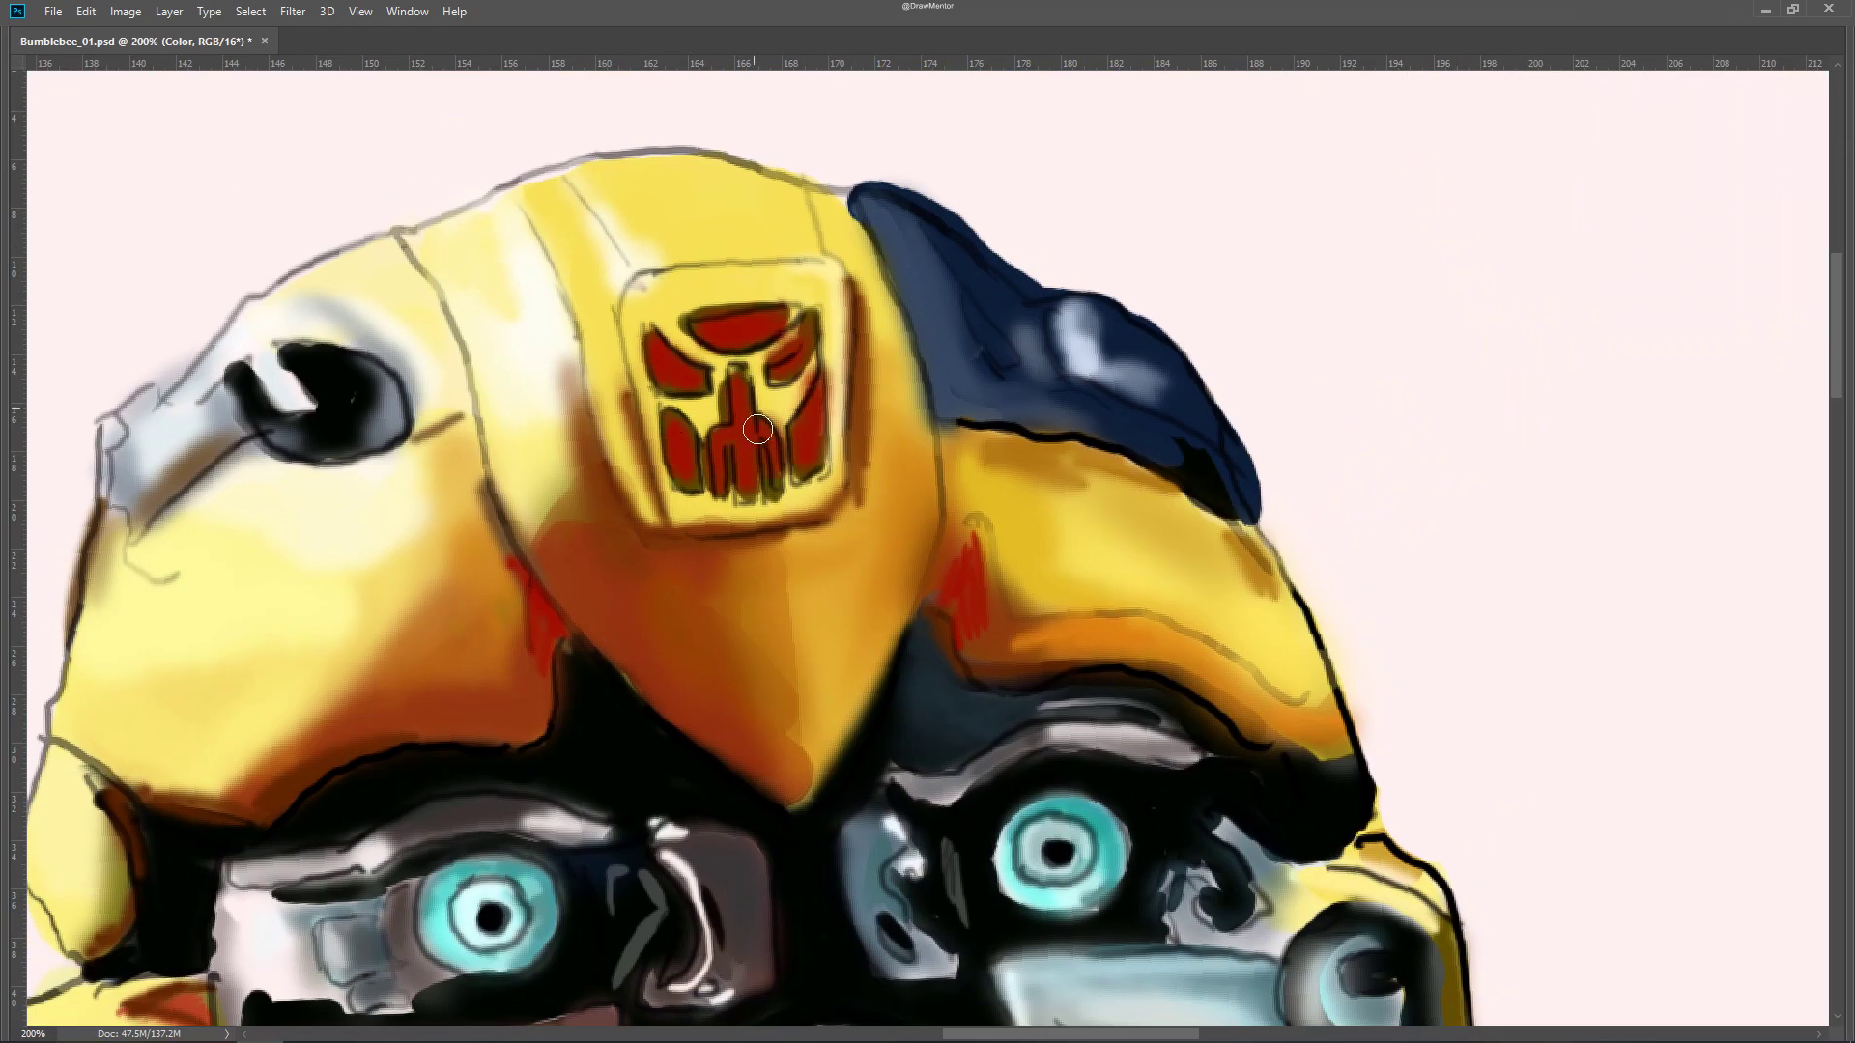
Darken the right cheek and jaw edge, then erase Sketch layer lines at 88% opacity
key(ctrl+plus)
key(Tab)
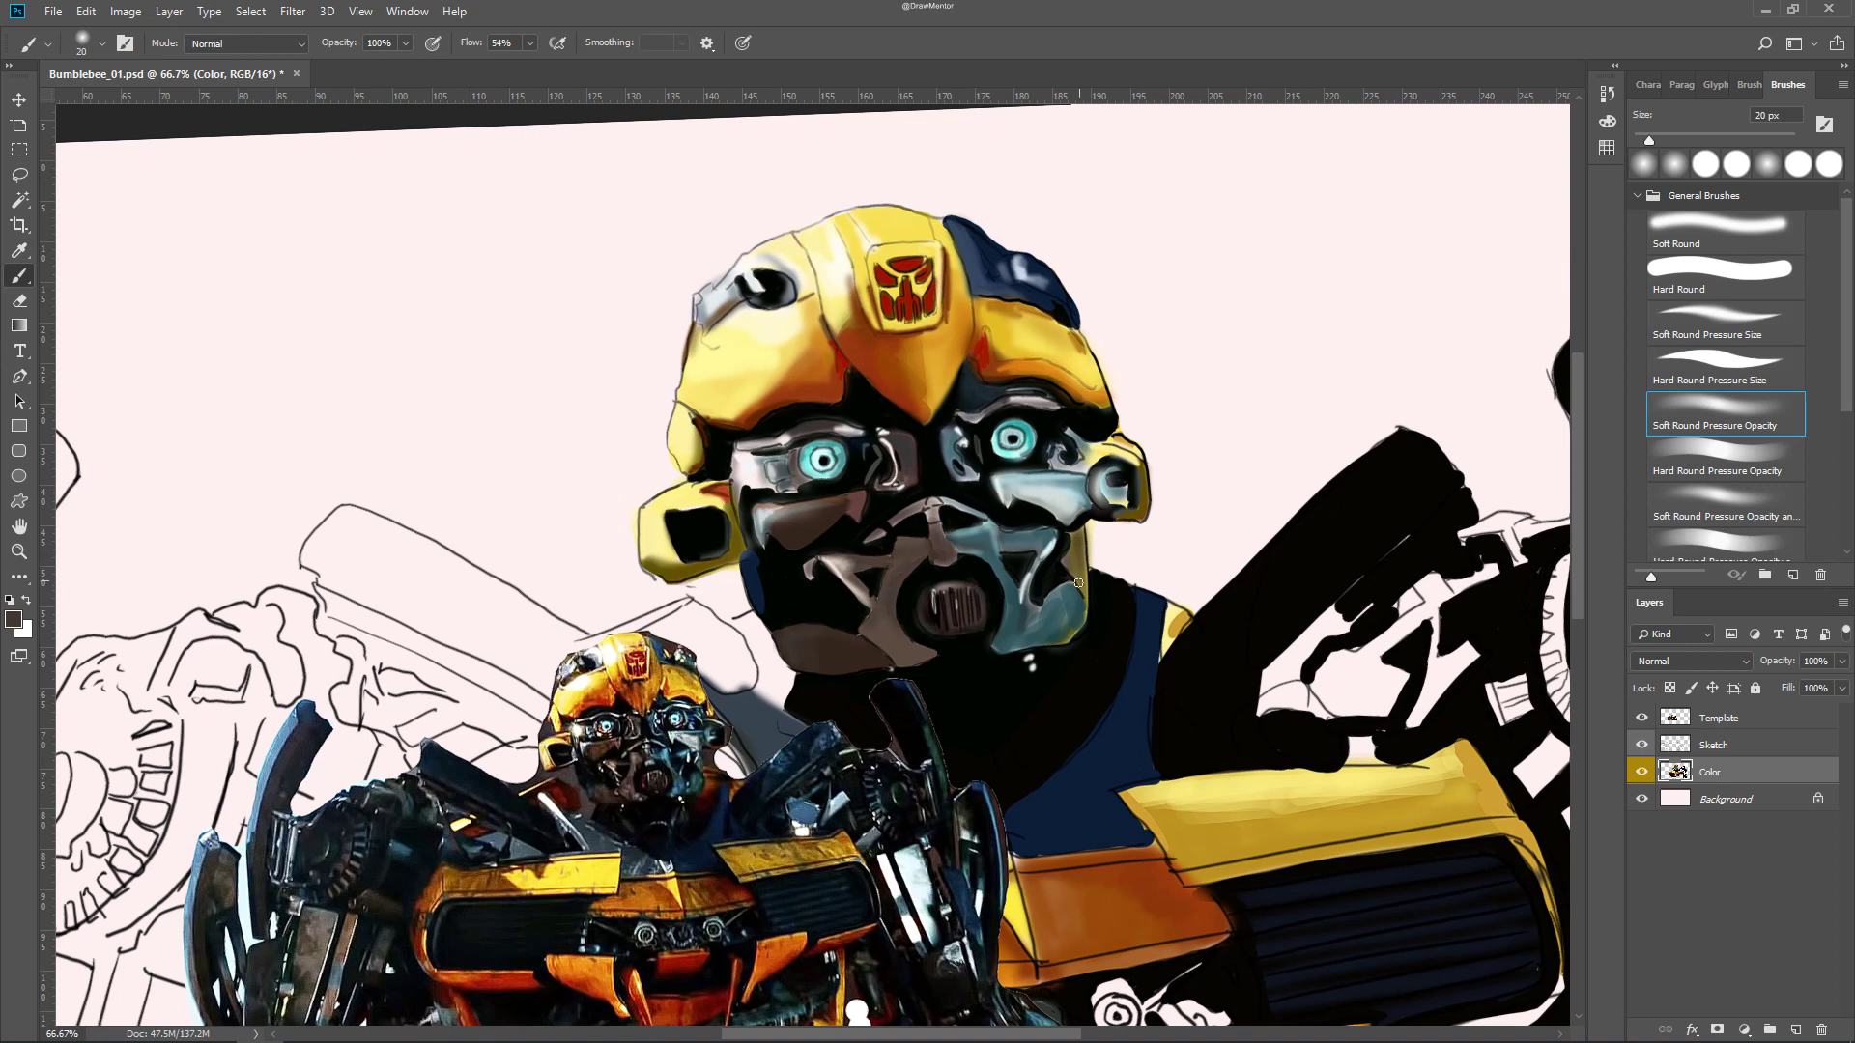
drag(1085, 594, 1062, 565)
alt+click(777, 621)
key(e)
key(alt+bracketright)
key(8)
key(8)
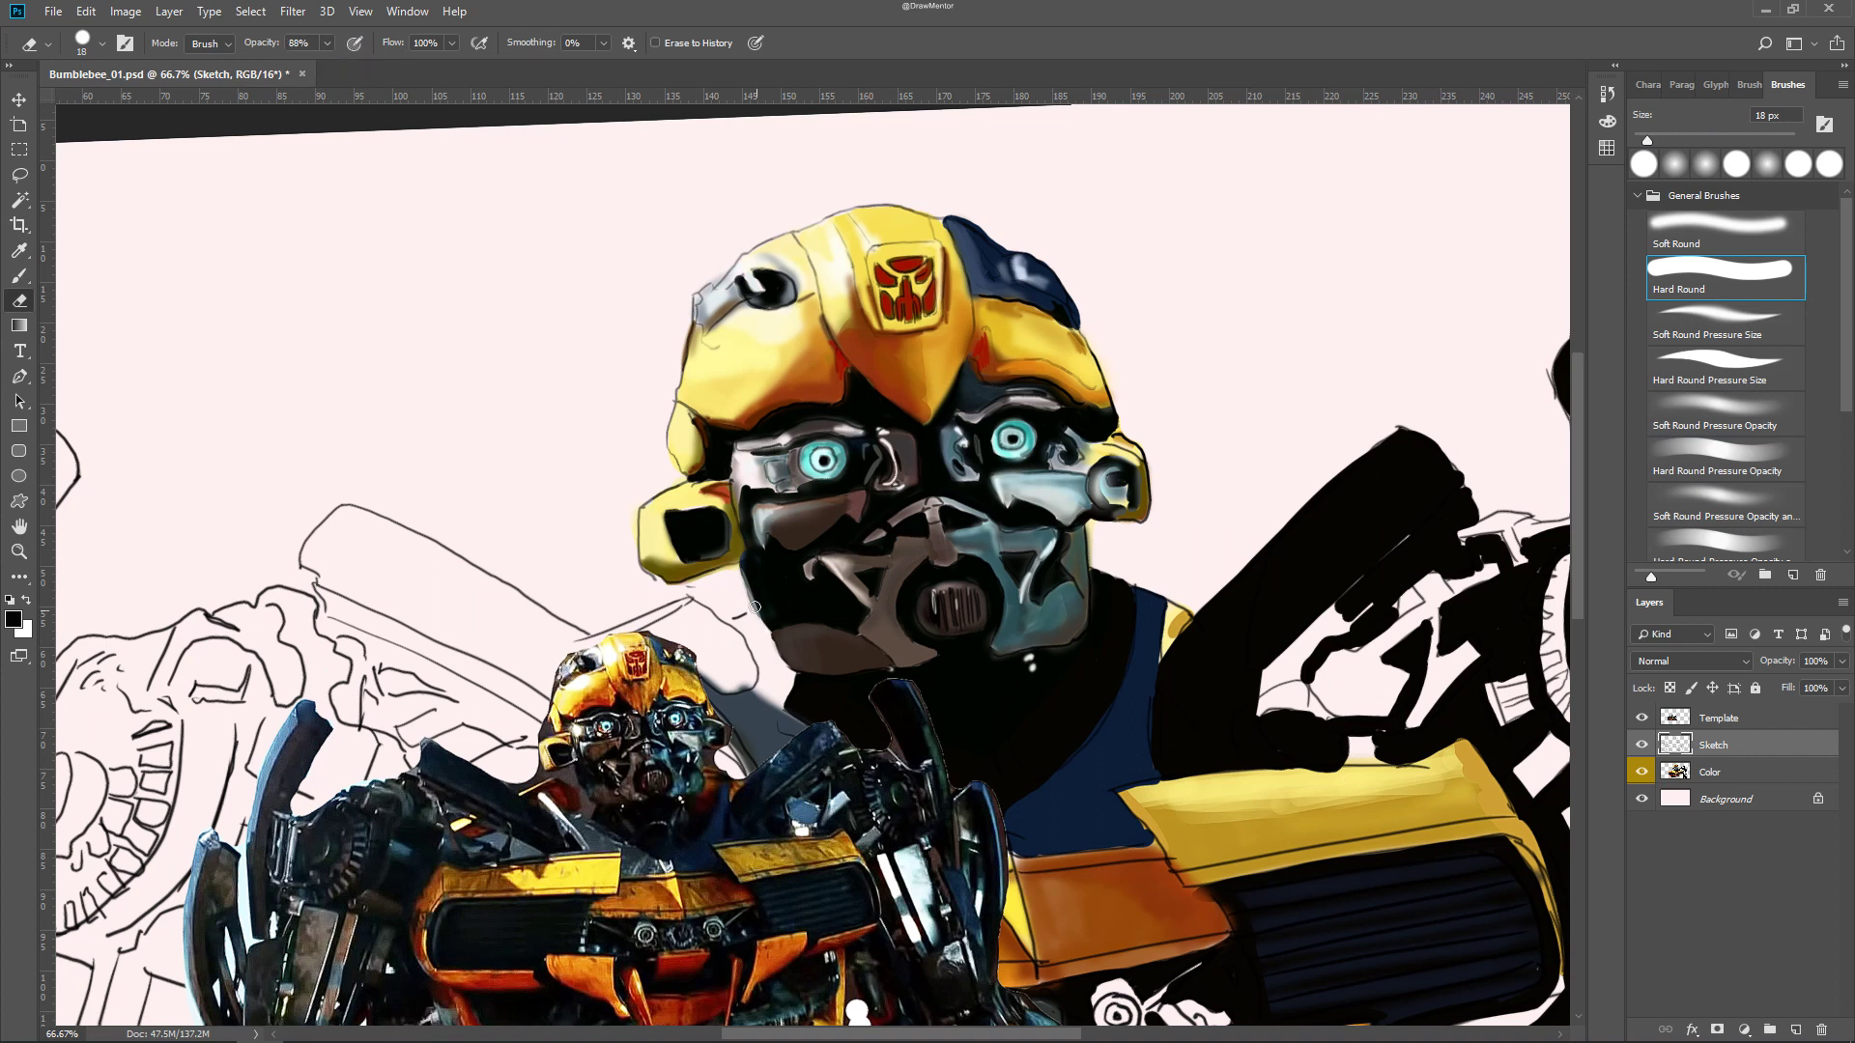
key(alt+bracketleft)
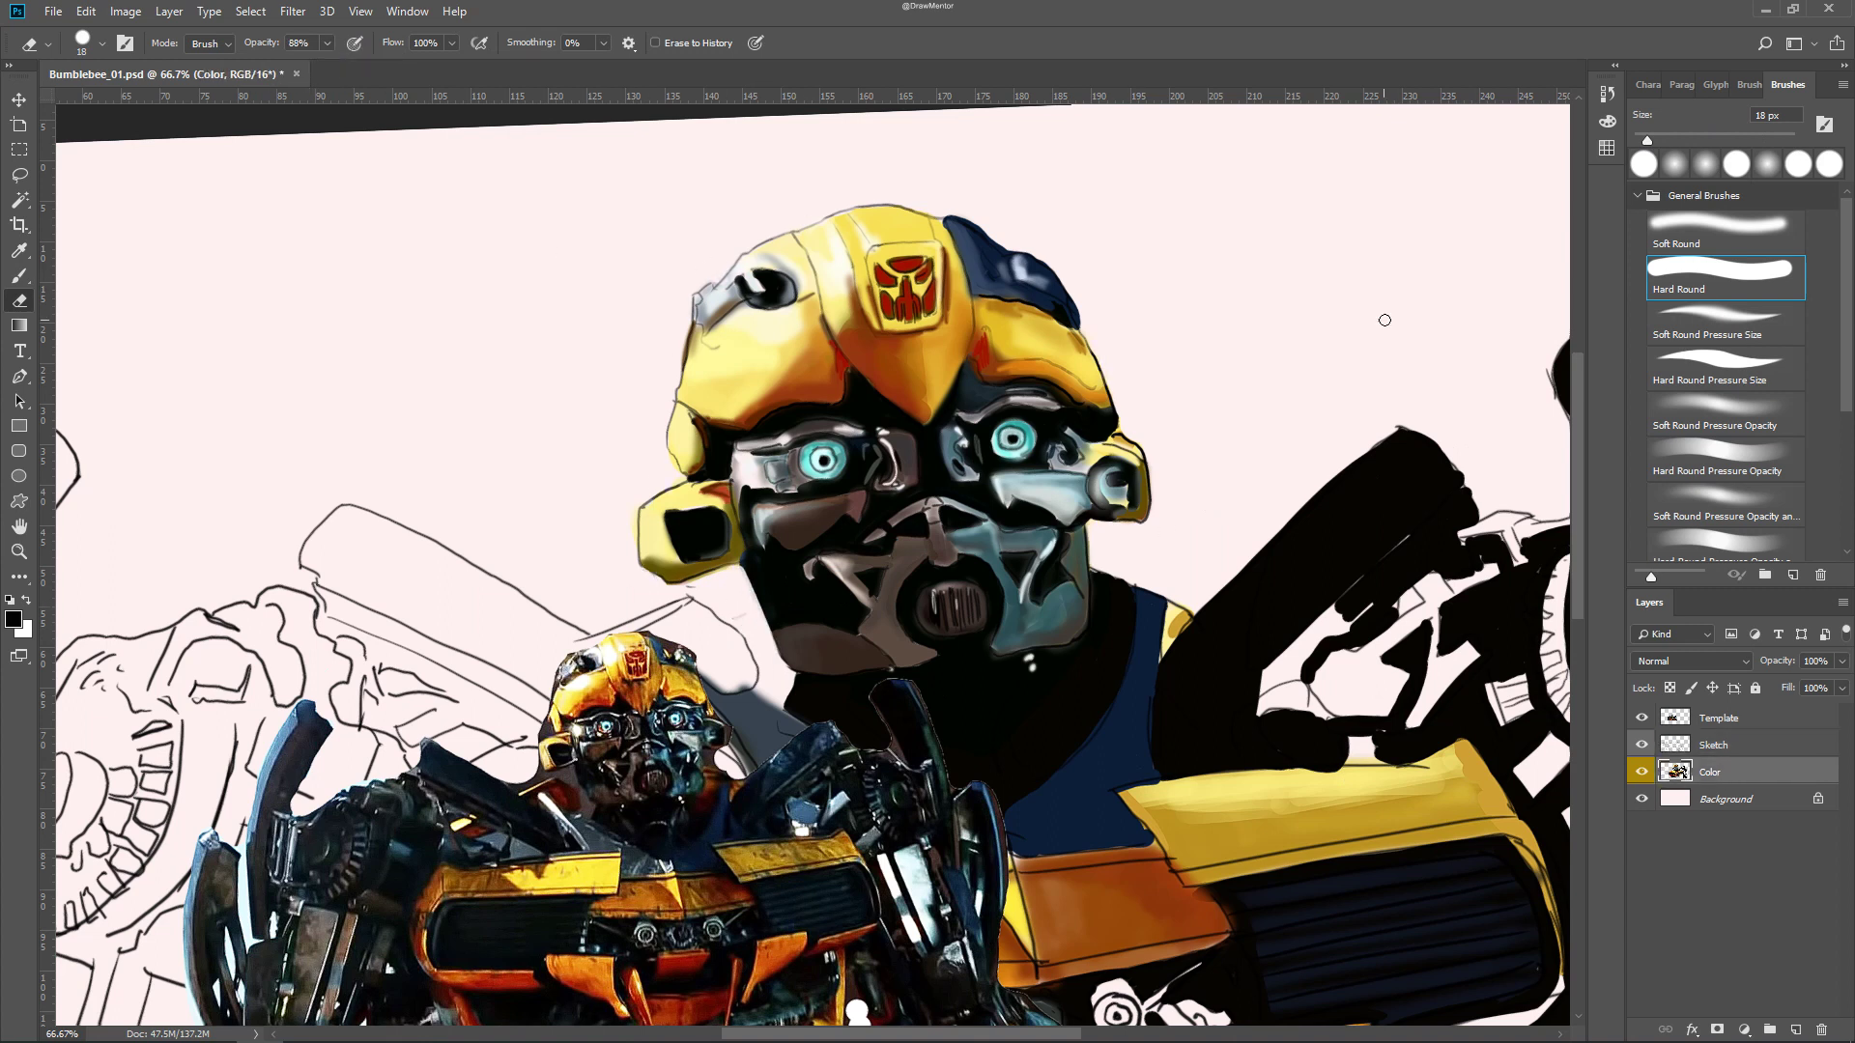
At 100% zoom, sample dark and lighter teal from the eye
key(ctrl+1)
key(i)
click(799, 664)
key(b)
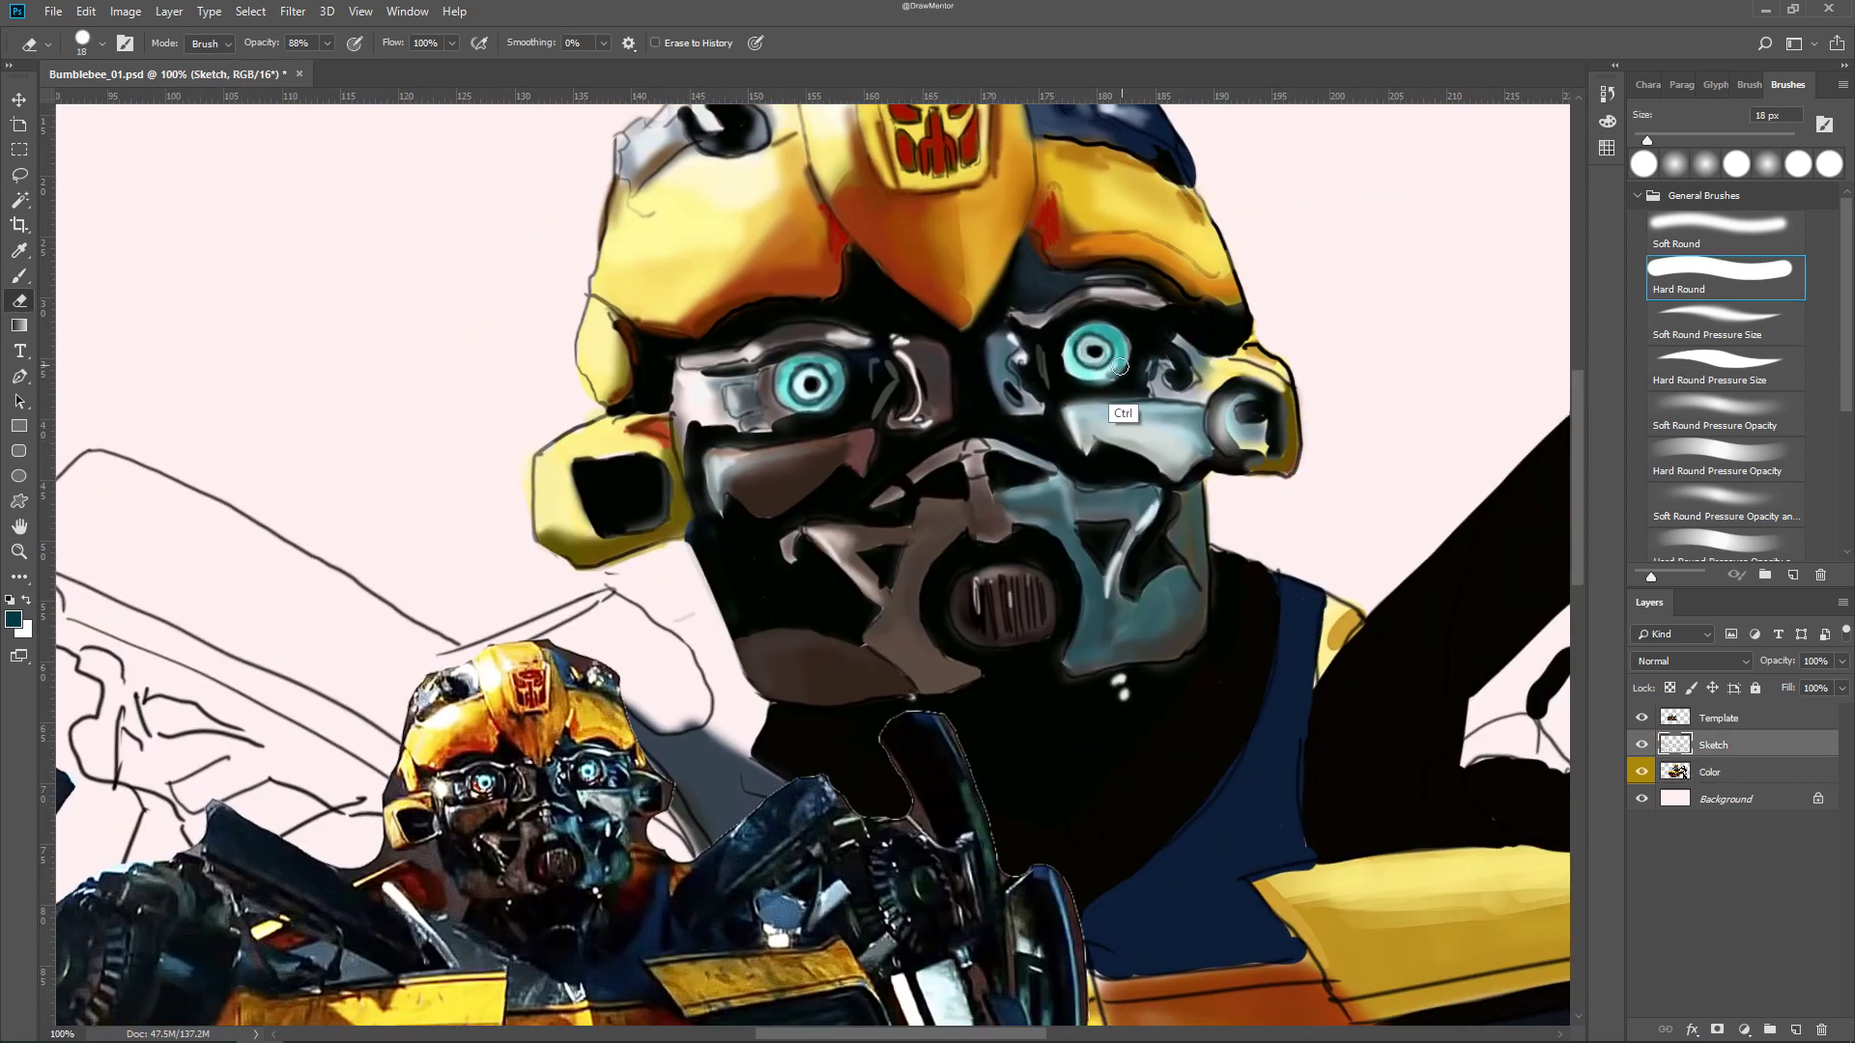
key(i)
click(1090, 332)
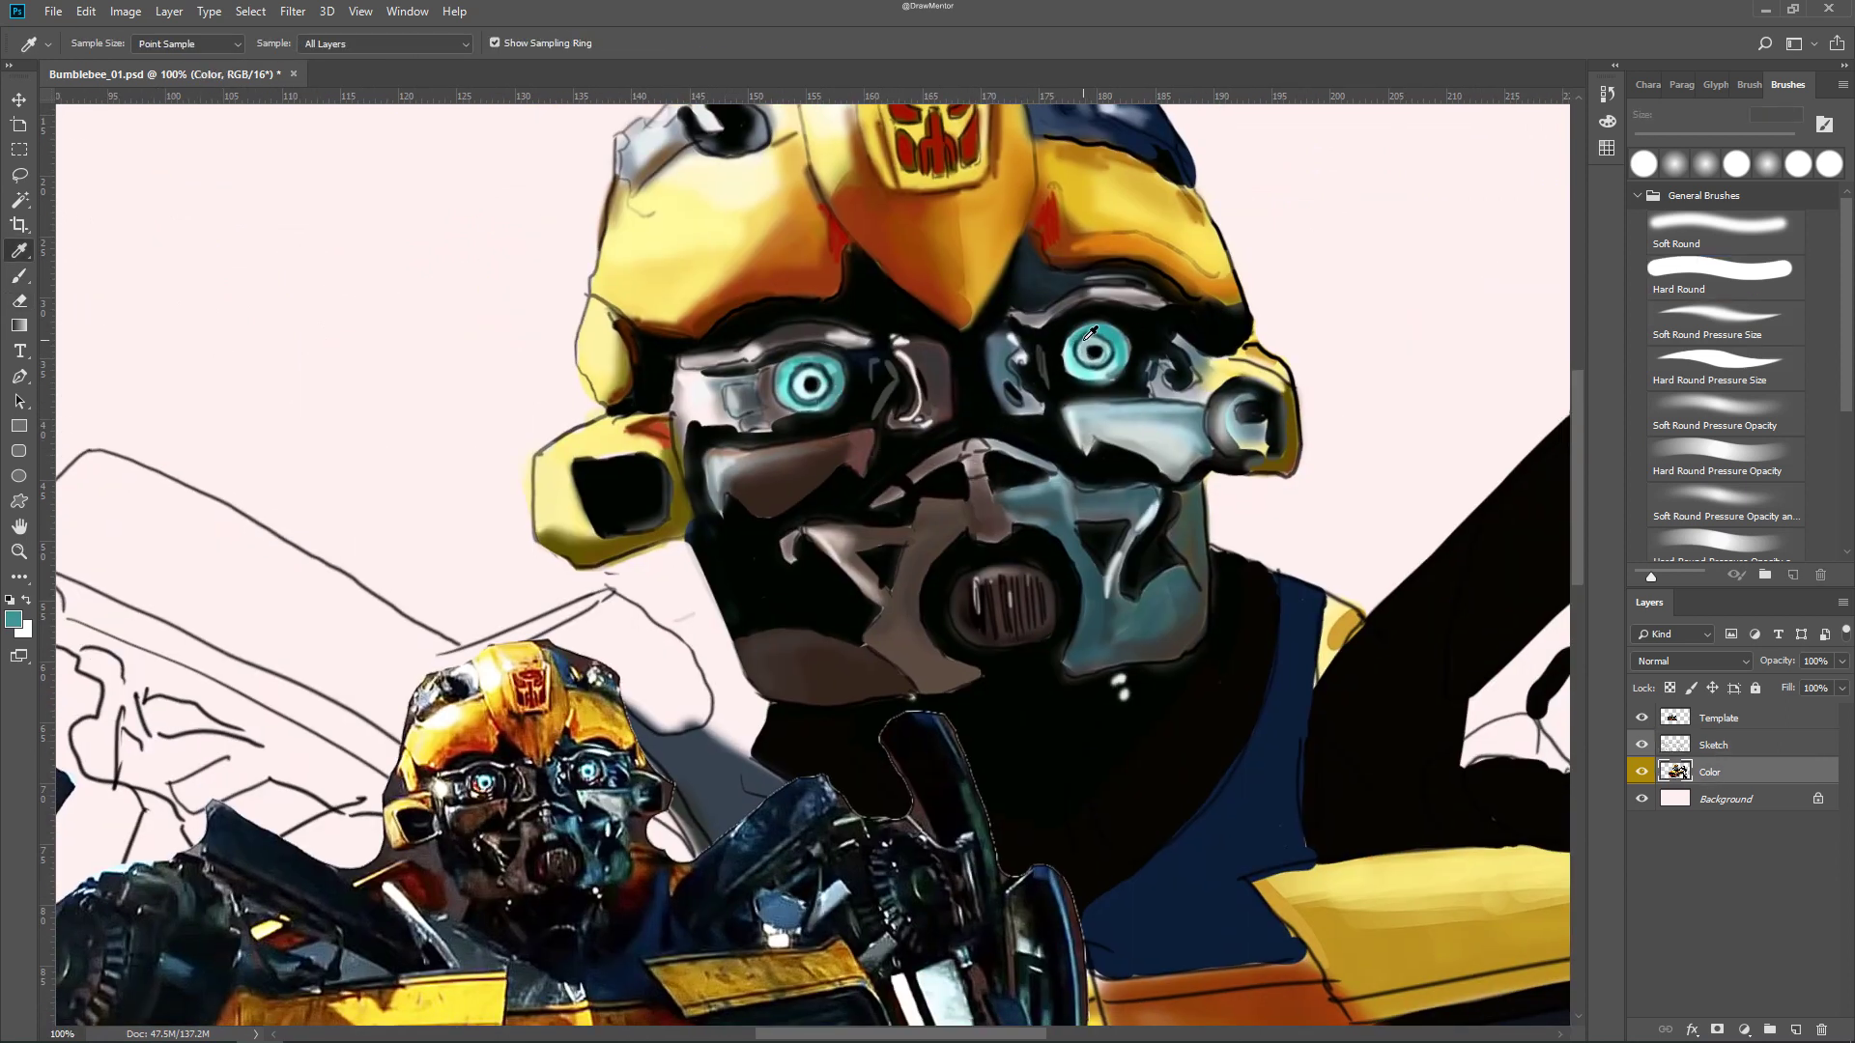
Pick bright cyan and paint a glowing ring around the right iris
key(b)
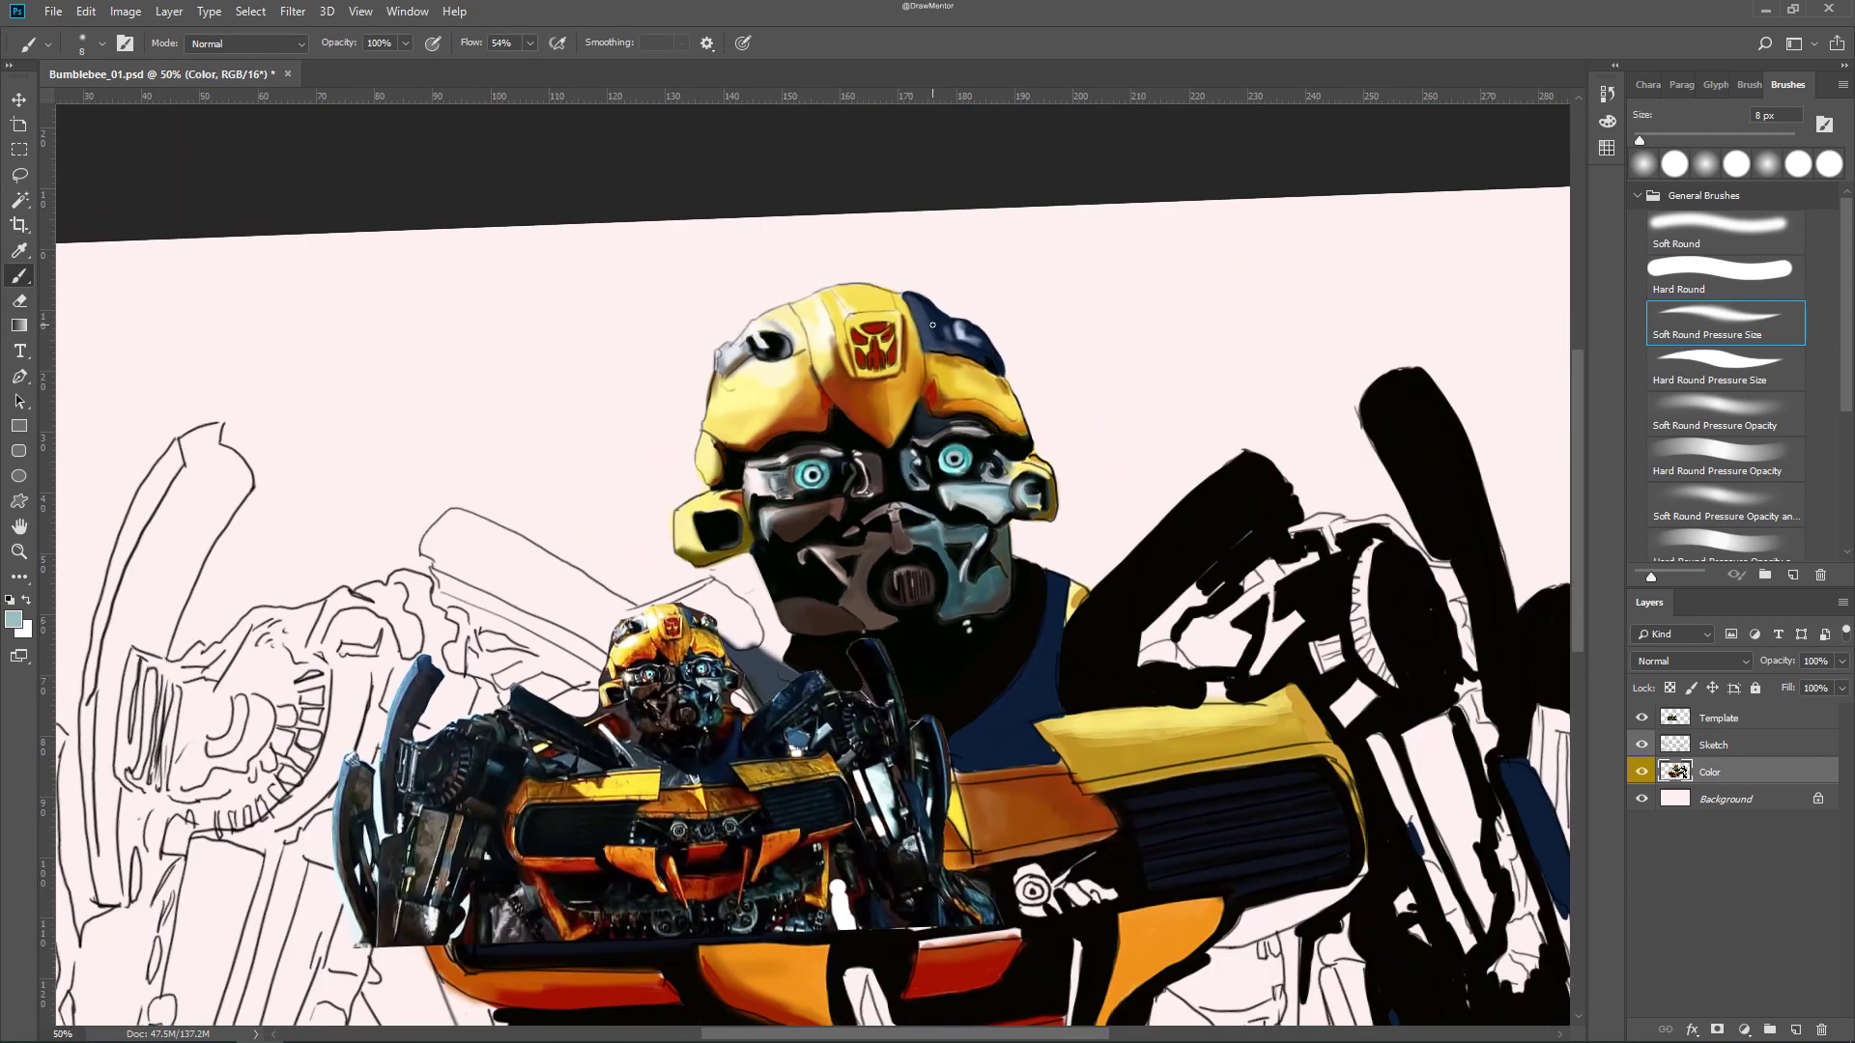
key(i)
click(821, 386)
key(b)
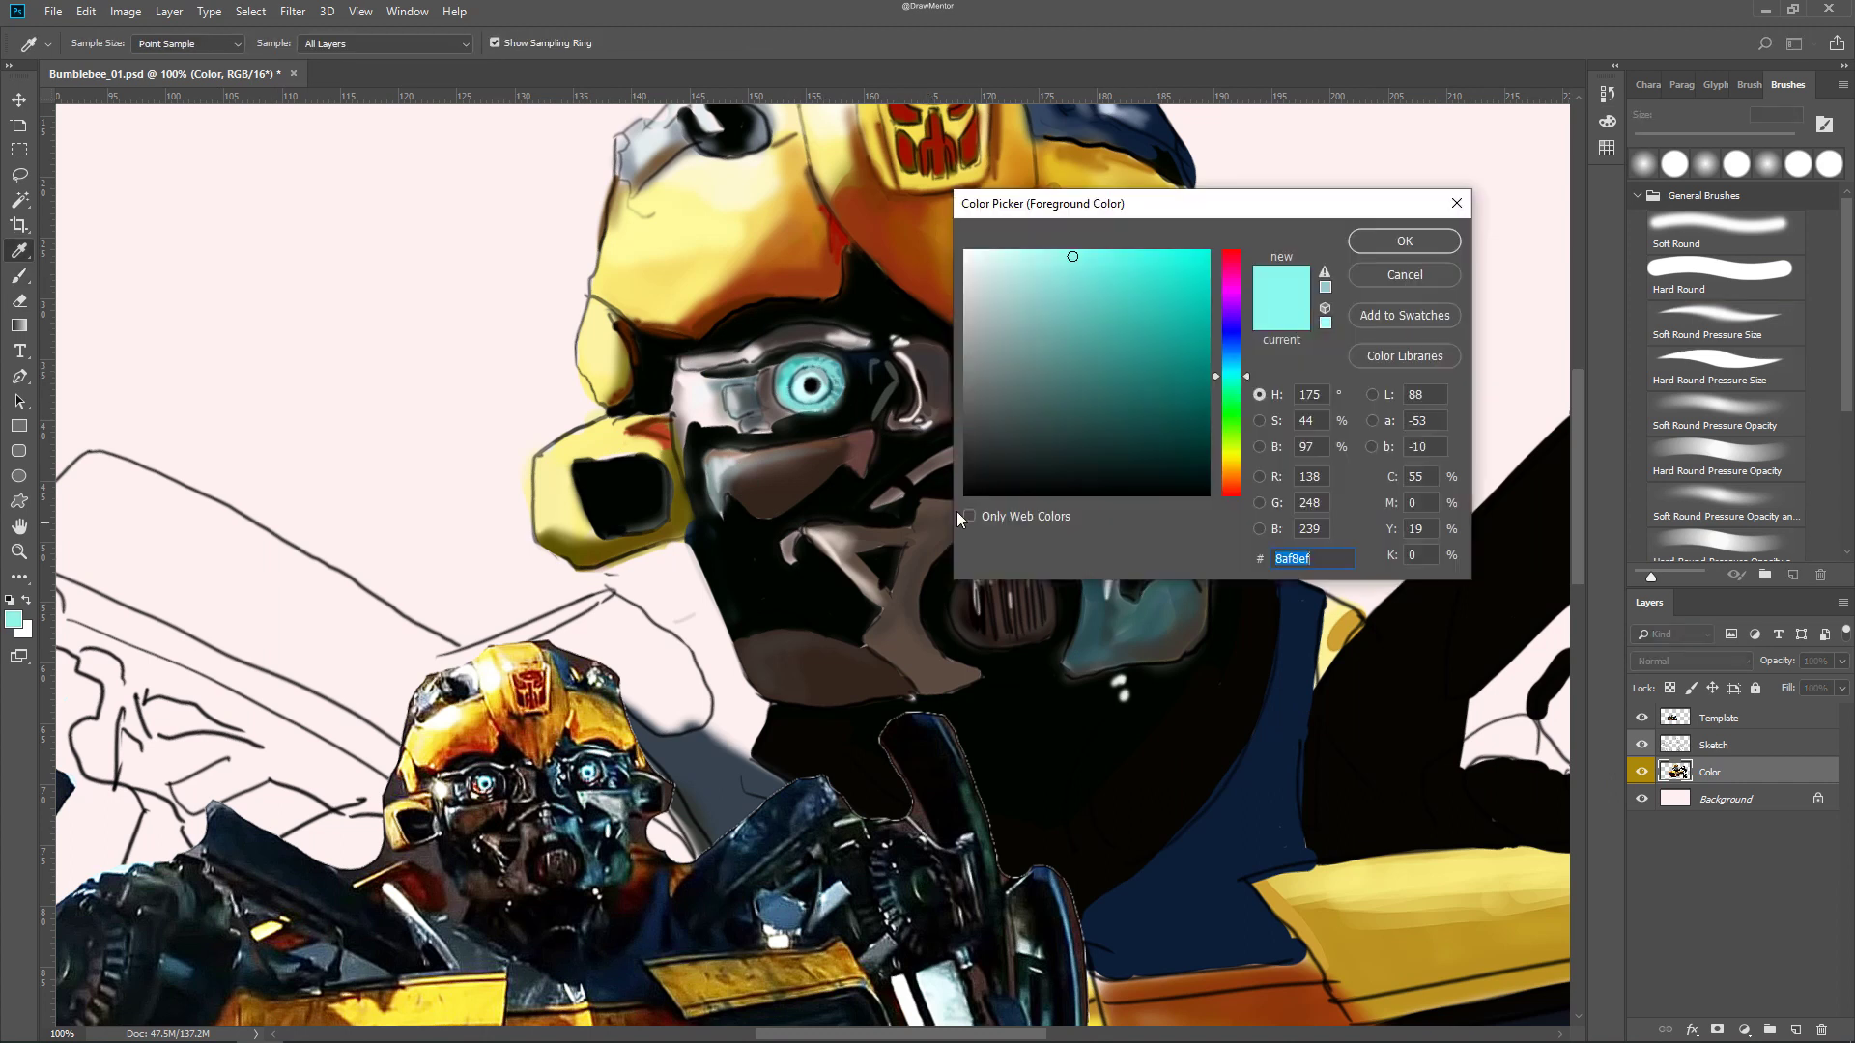
key(Return)
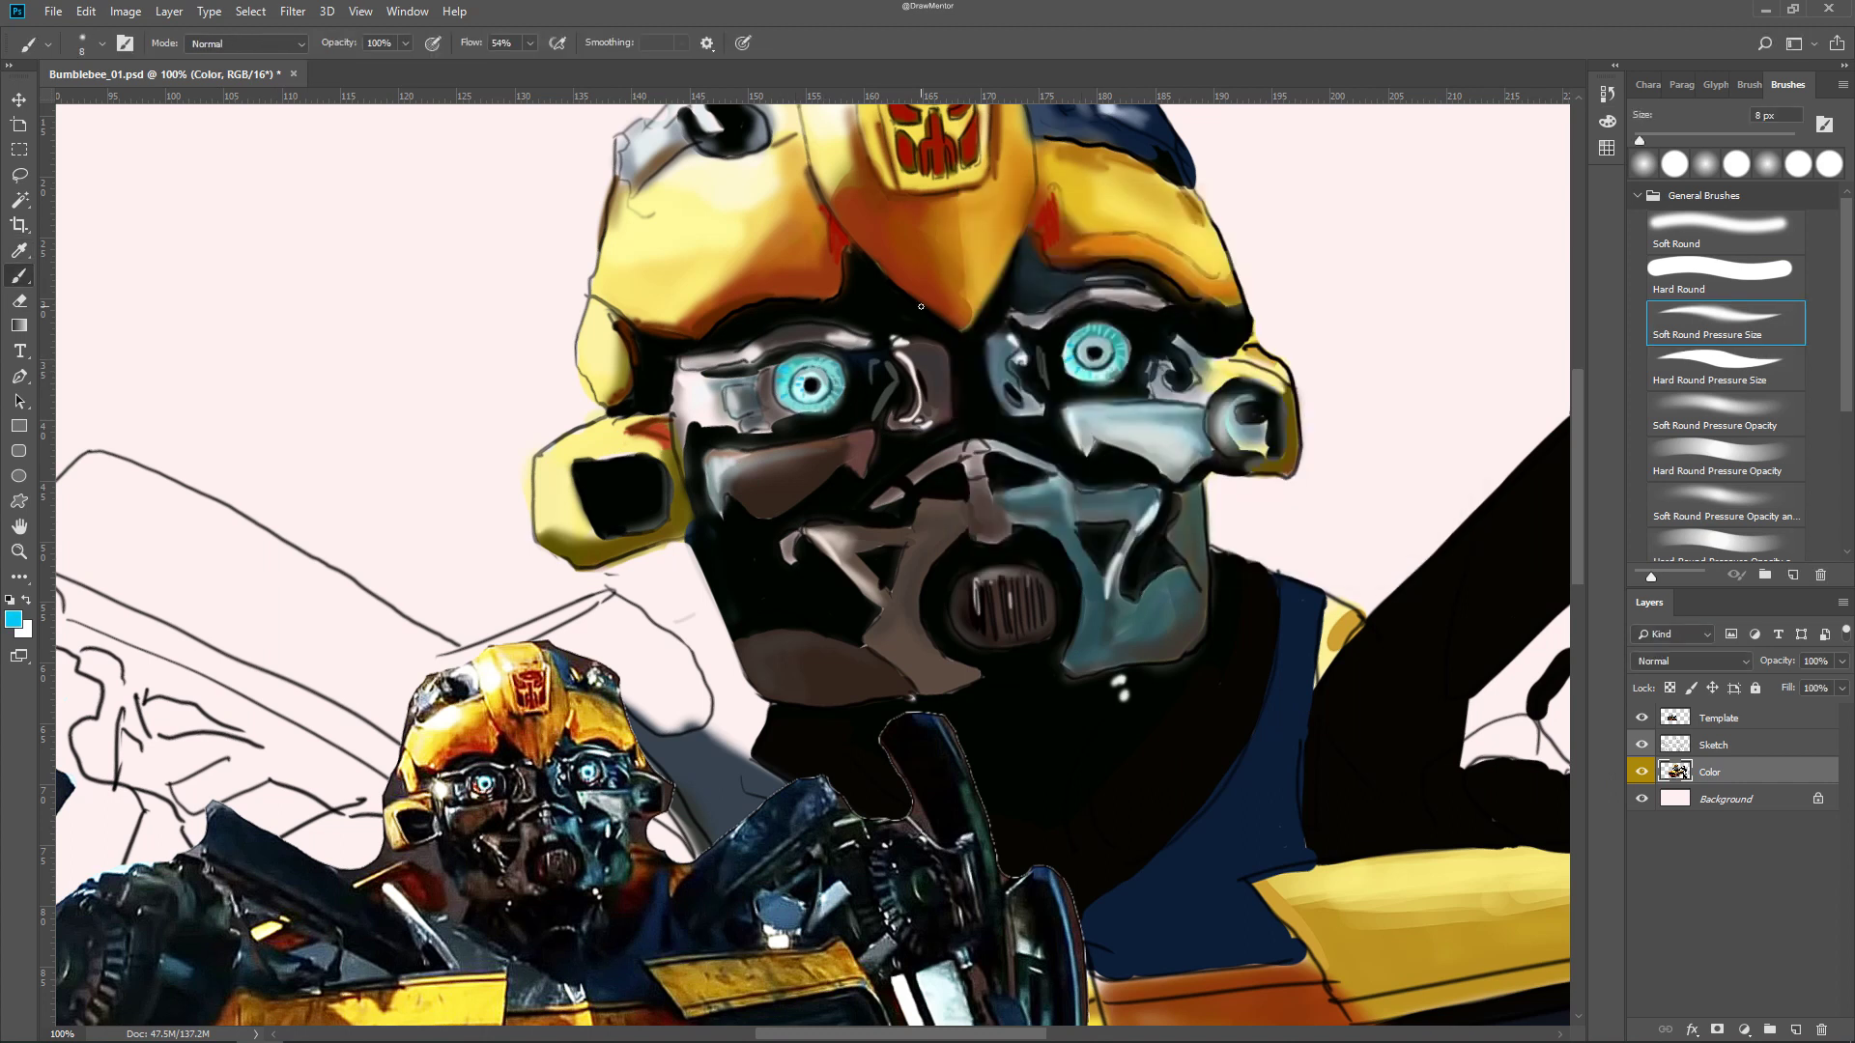
key(ctrl+plus)
drag(1362, 306, 1310, 285)
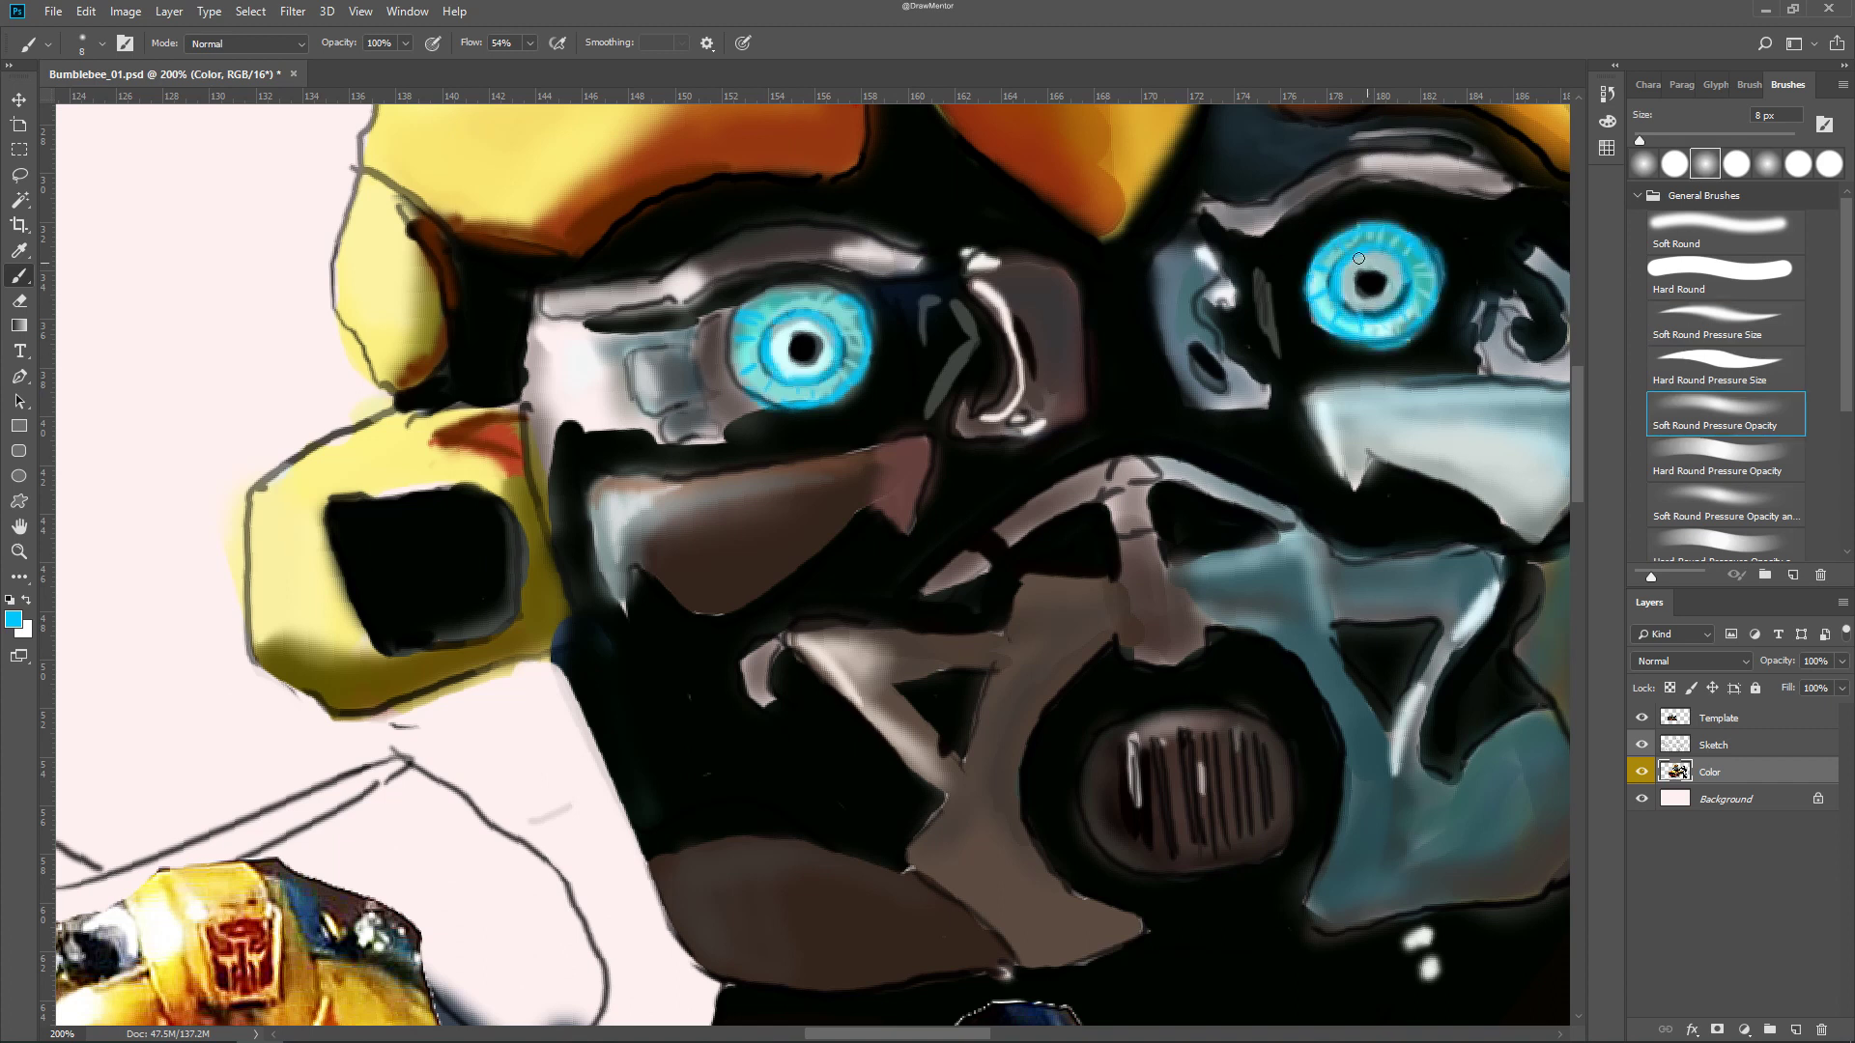
Sample pale teal from the right iris and review the painting with panels hidden
key(i)
click(1363, 280)
click(1377, 282)
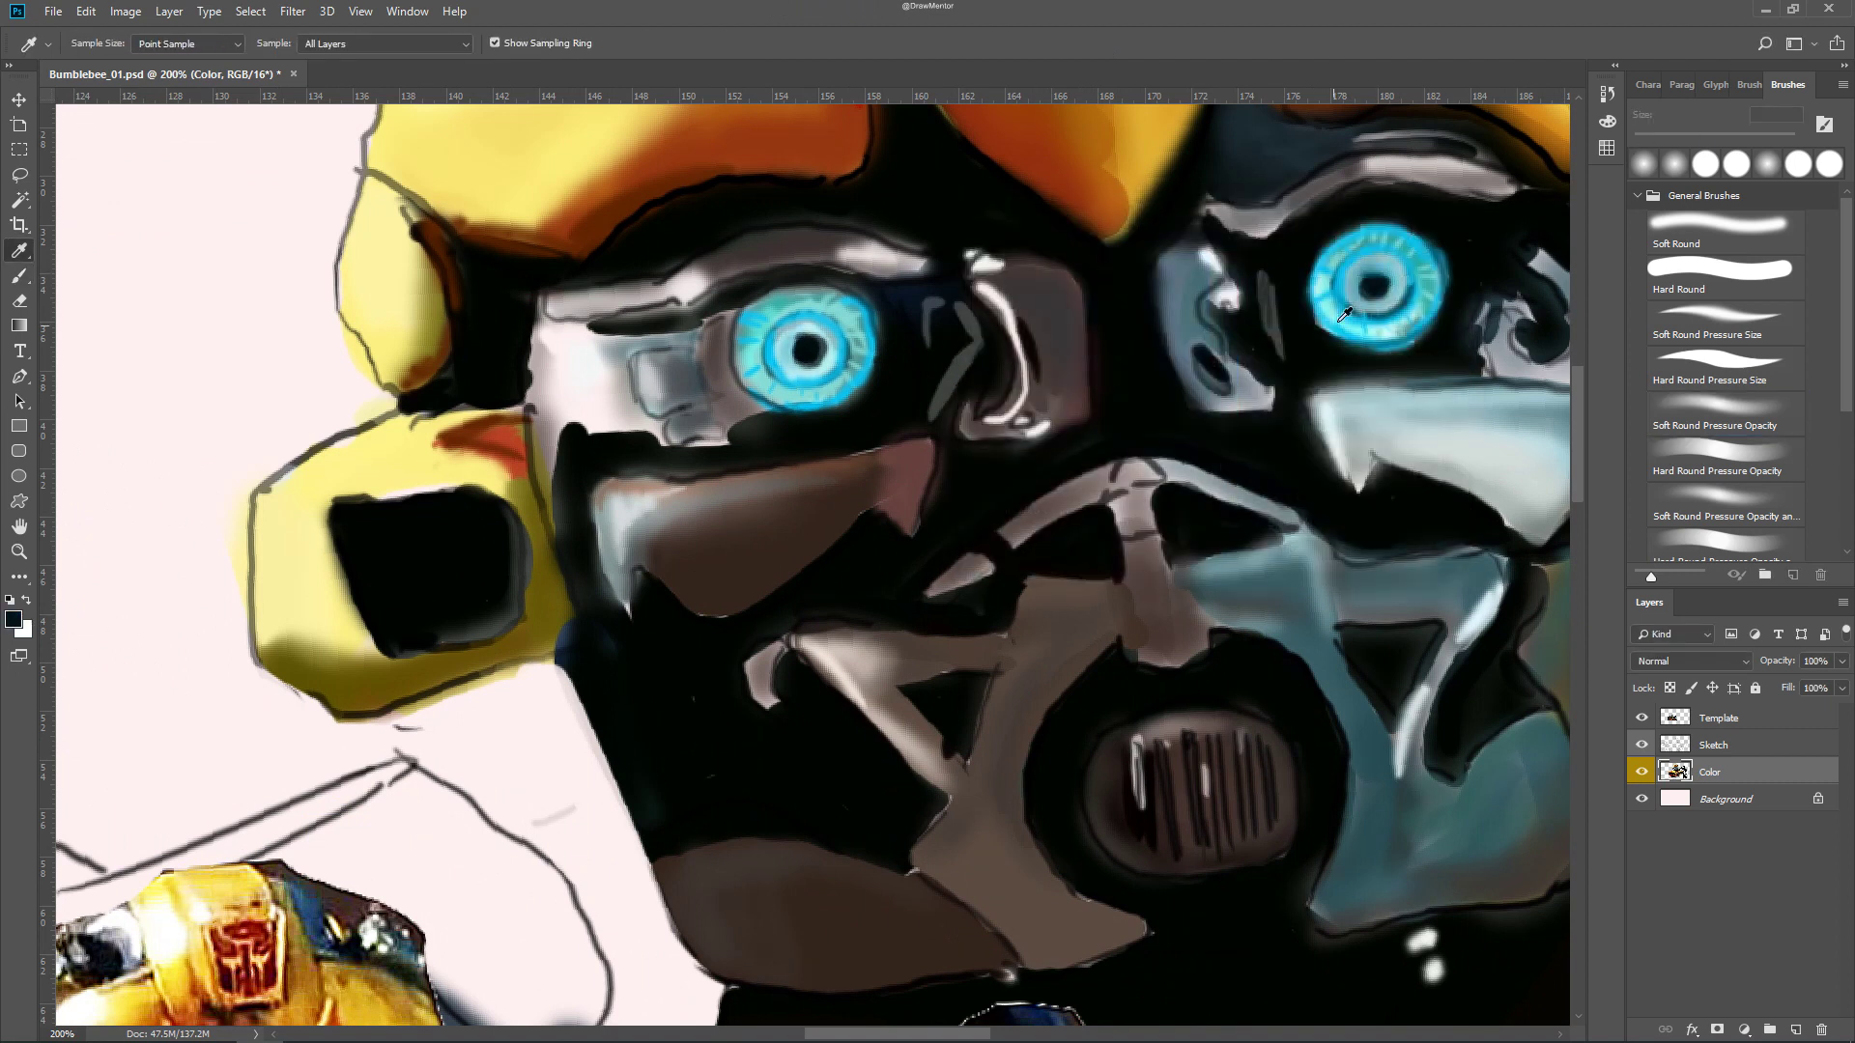
key(b)
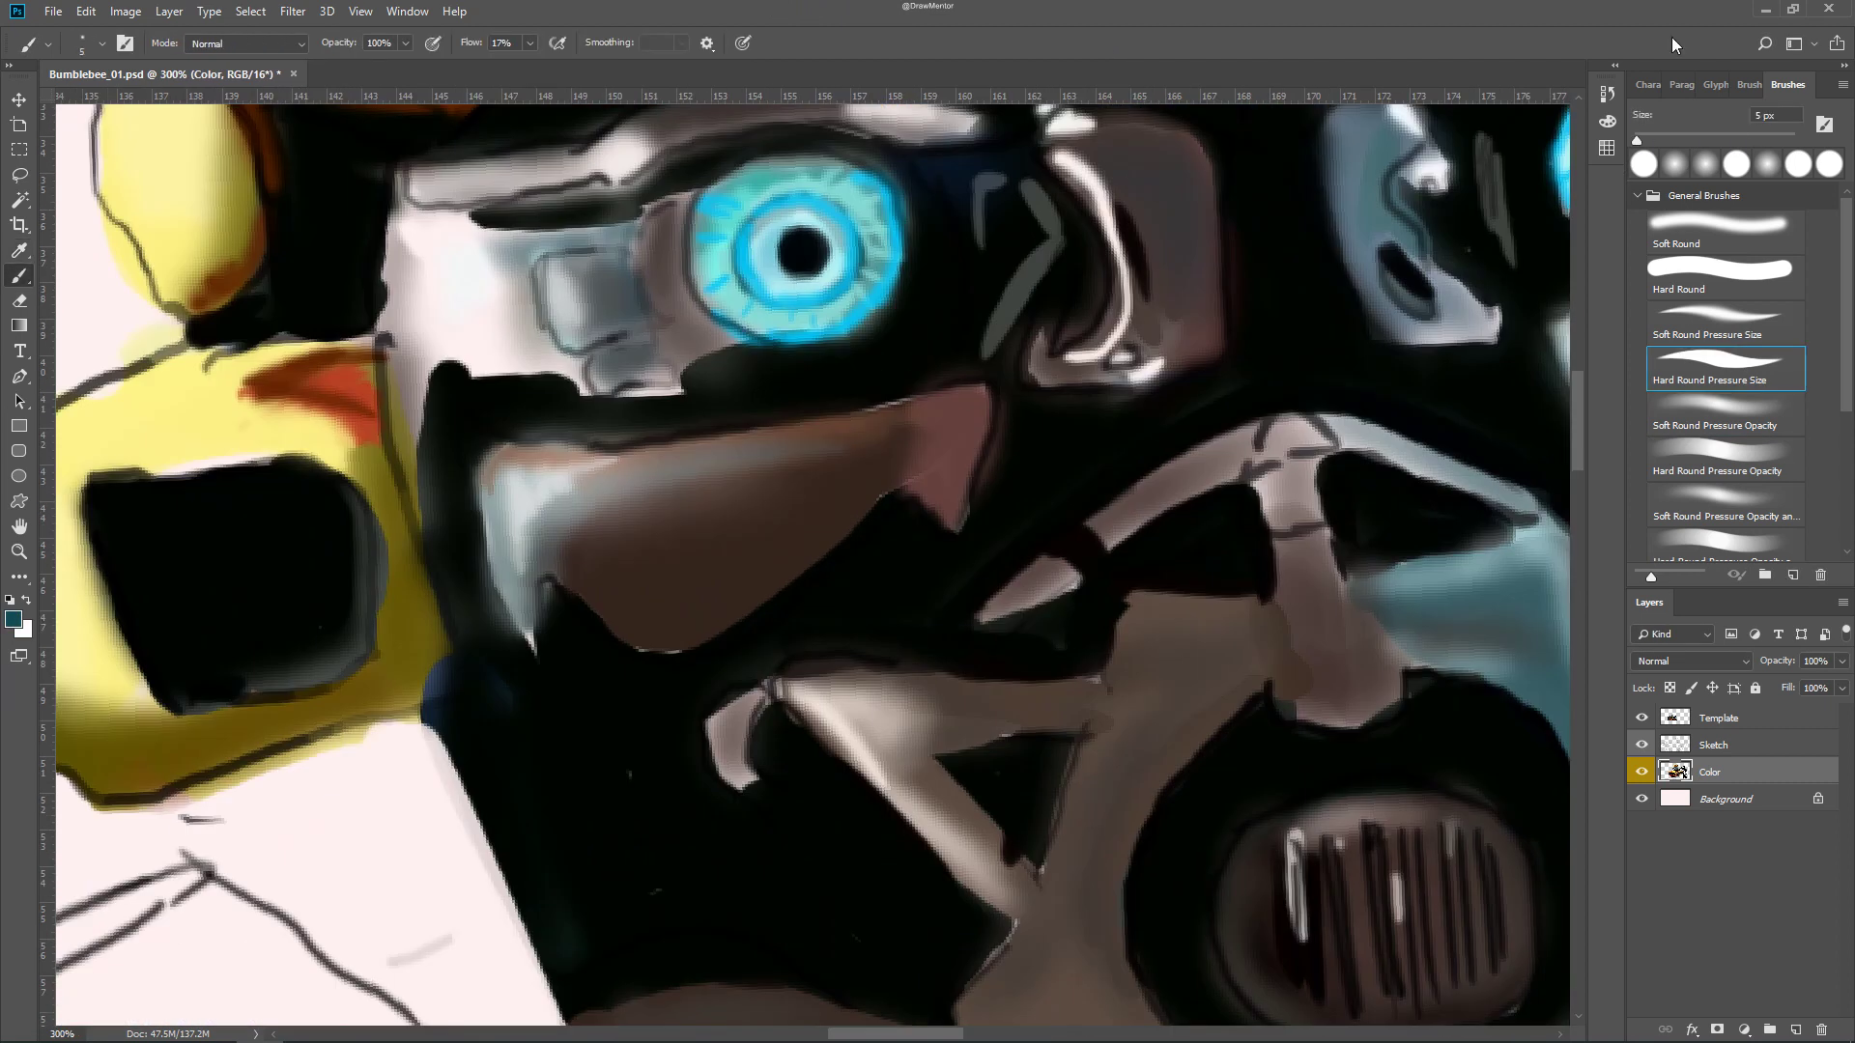
key(Tab)
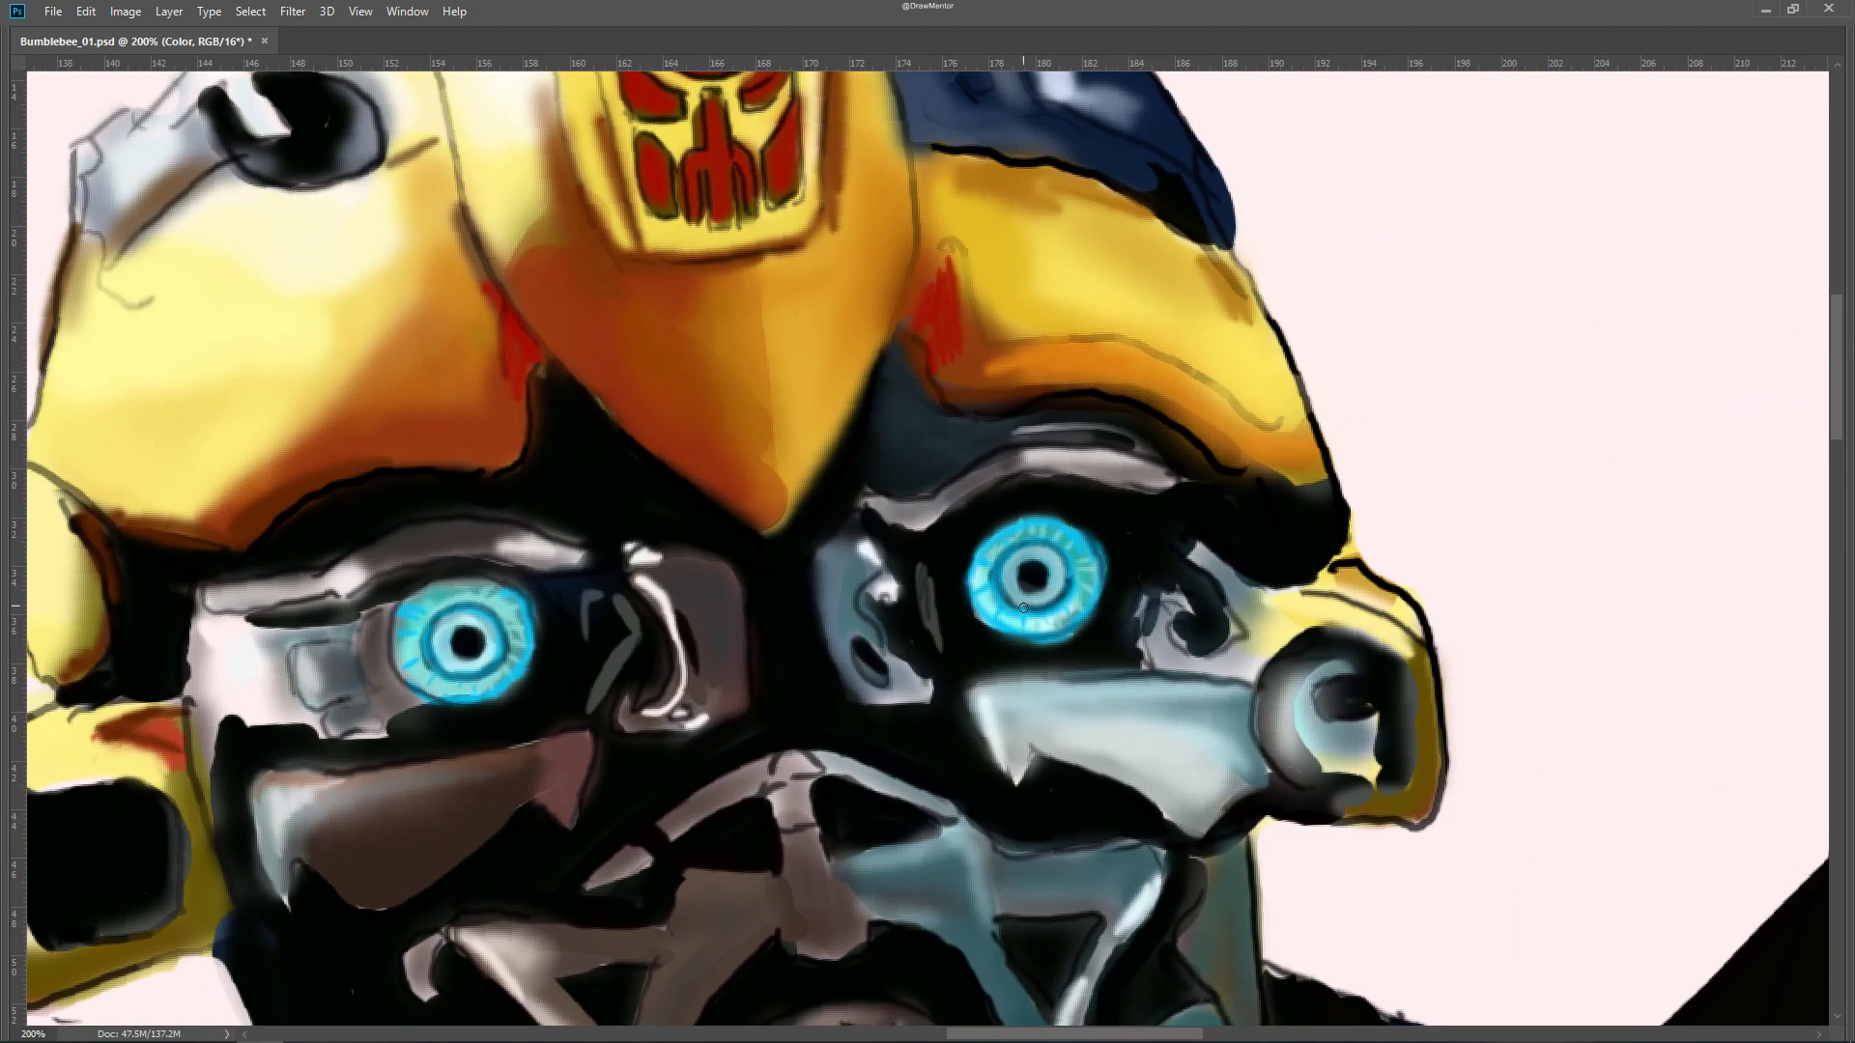
key(Tab)
Make the Color layer active and save the painting with Save As
key(e)
click(1703, 778)
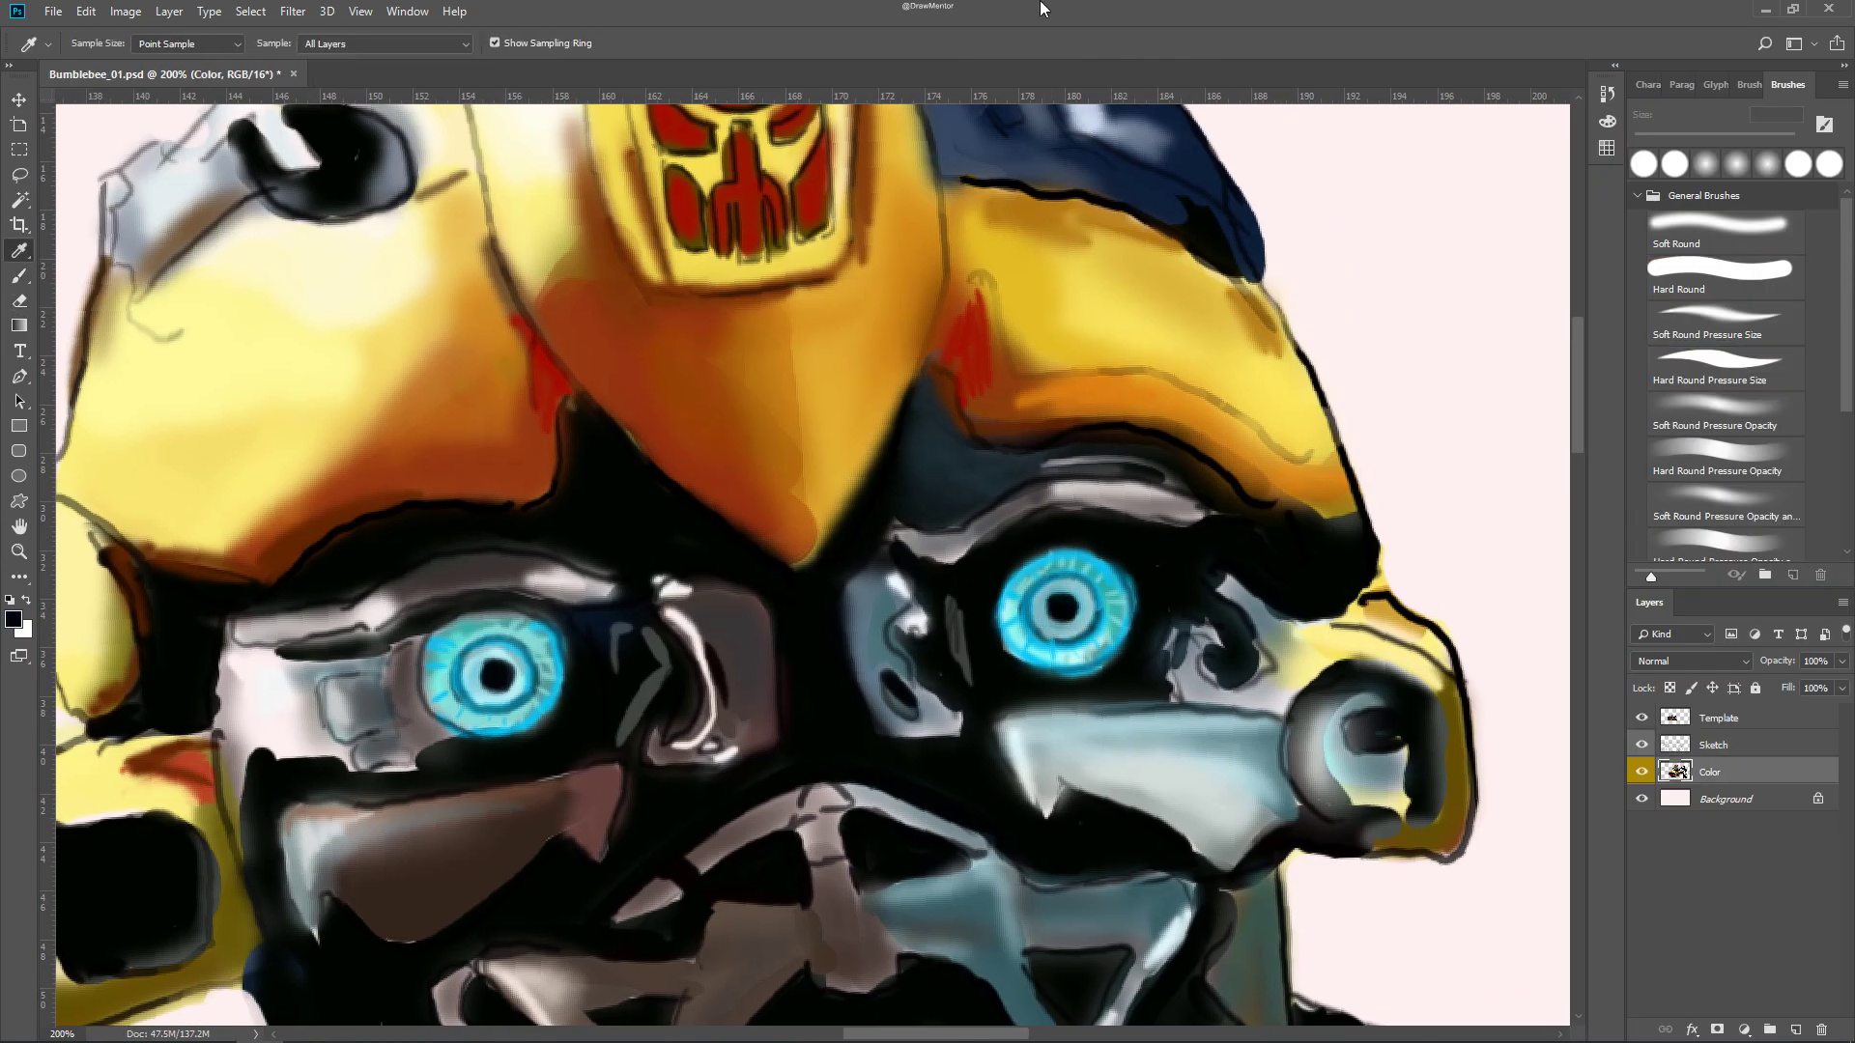
key(ctrl+shift+s)
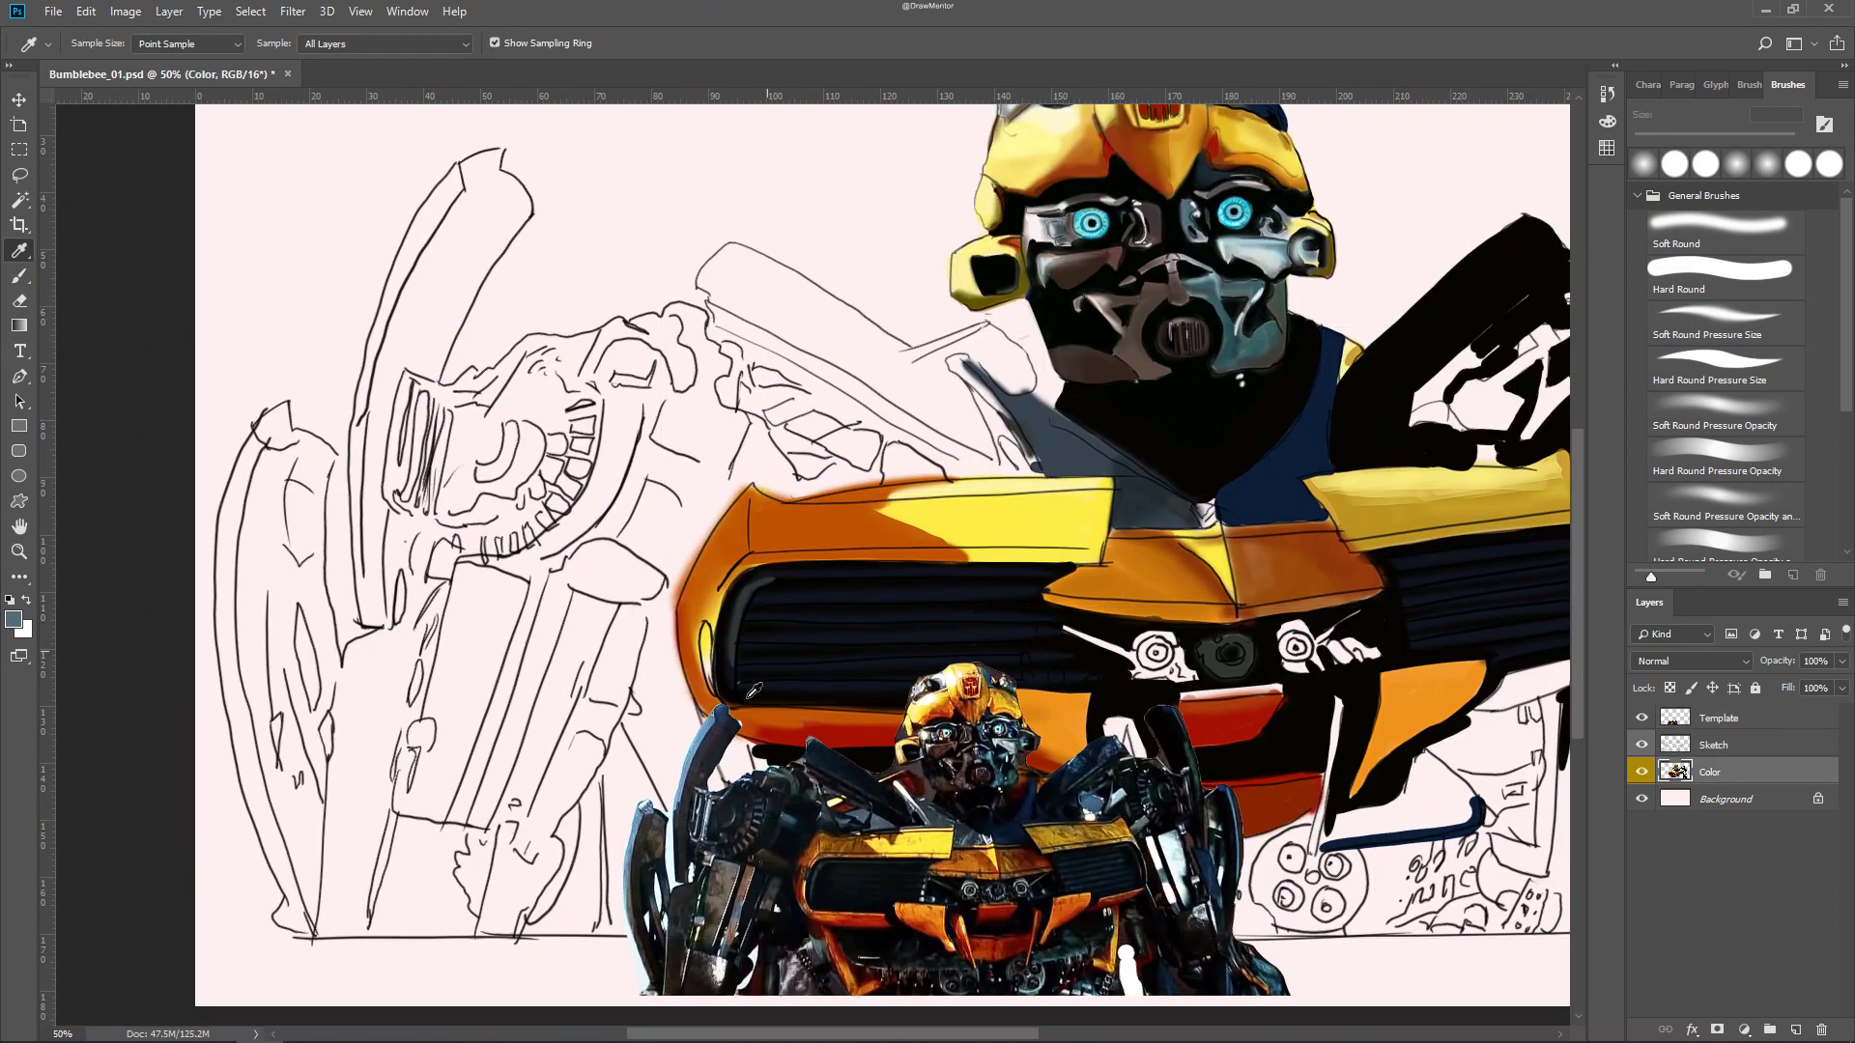
With a hard pressure-size brush, block dark blue-grey strokes over the left arm and gear area
key(period)
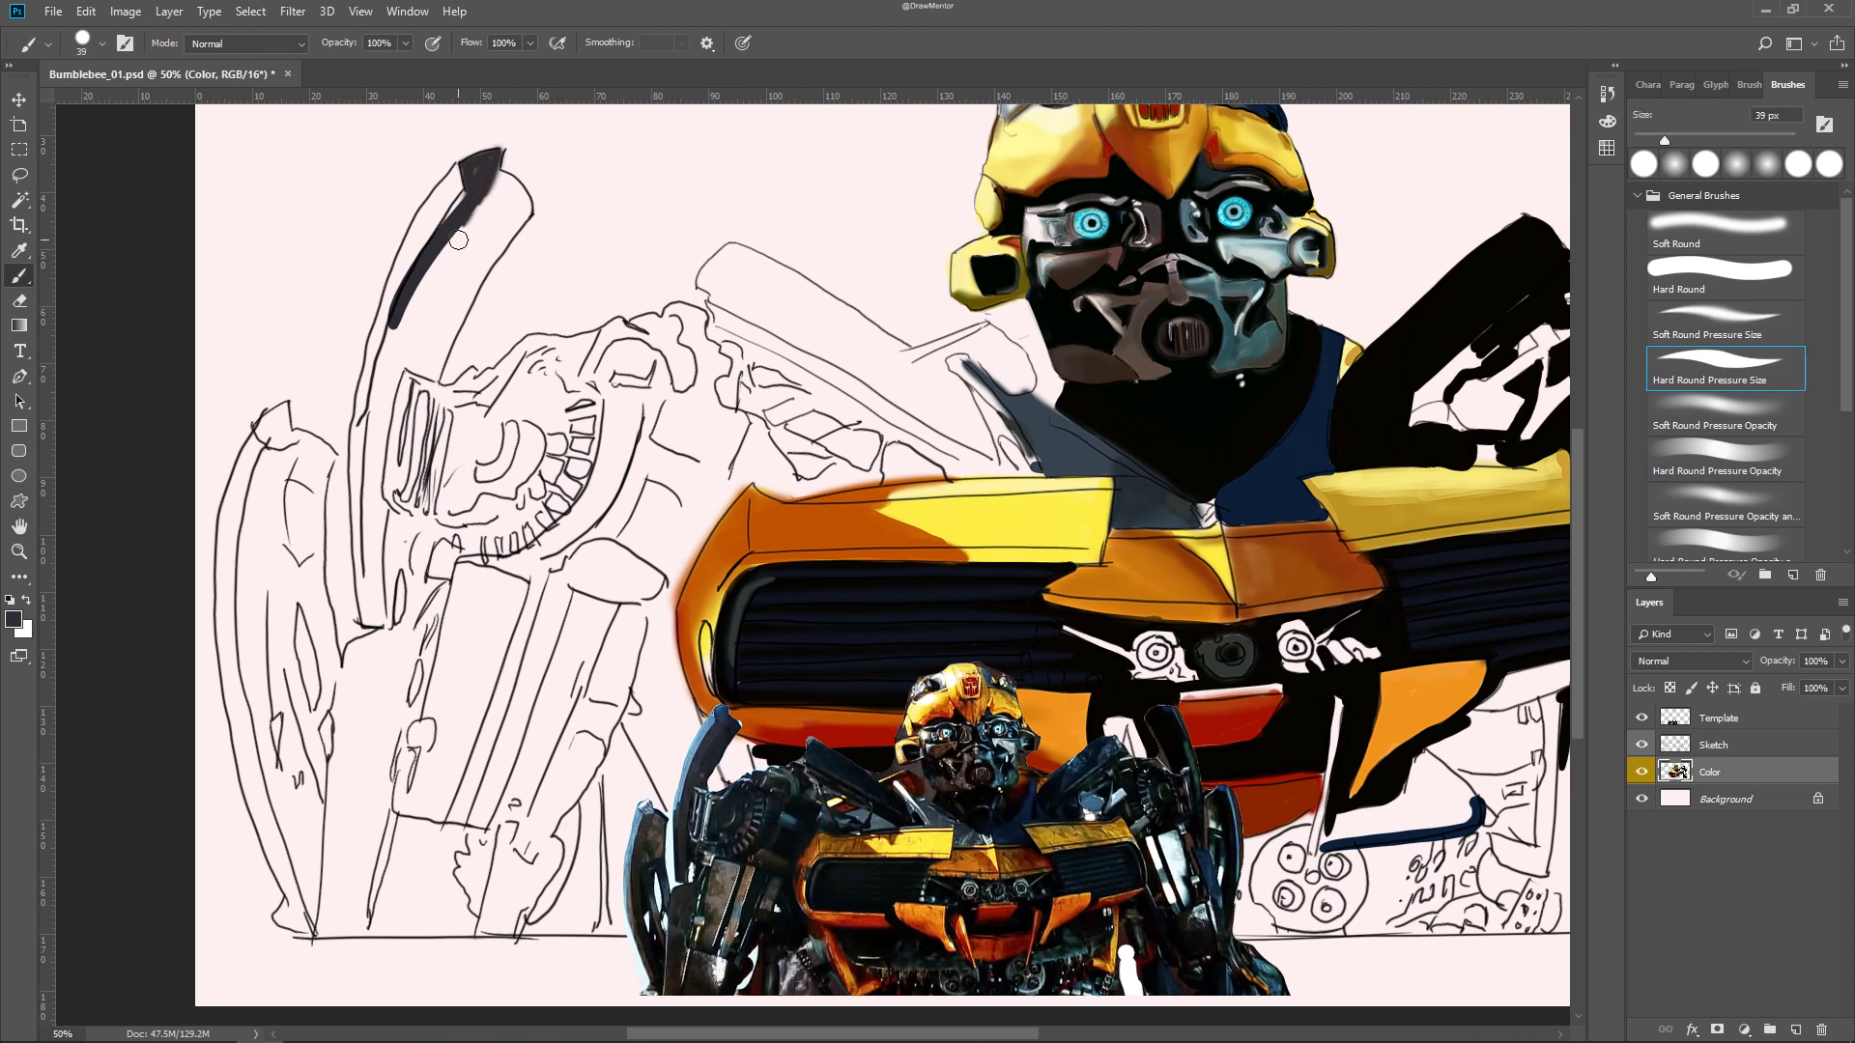
drag(493, 154, 372, 514)
mouse_move(414, 344)
mouse_down()
mouse_move(493, 169)
mouse_move(416, 386)
mouse_up()
mouse_move(527, 193)
mouse_down()
mouse_move(392, 490)
mouse_move(541, 362)
mouse_move(546, 541)
mouse_move(525, 571)
mouse_move(484, 454)
mouse_up()
drag(599, 406, 533, 538)
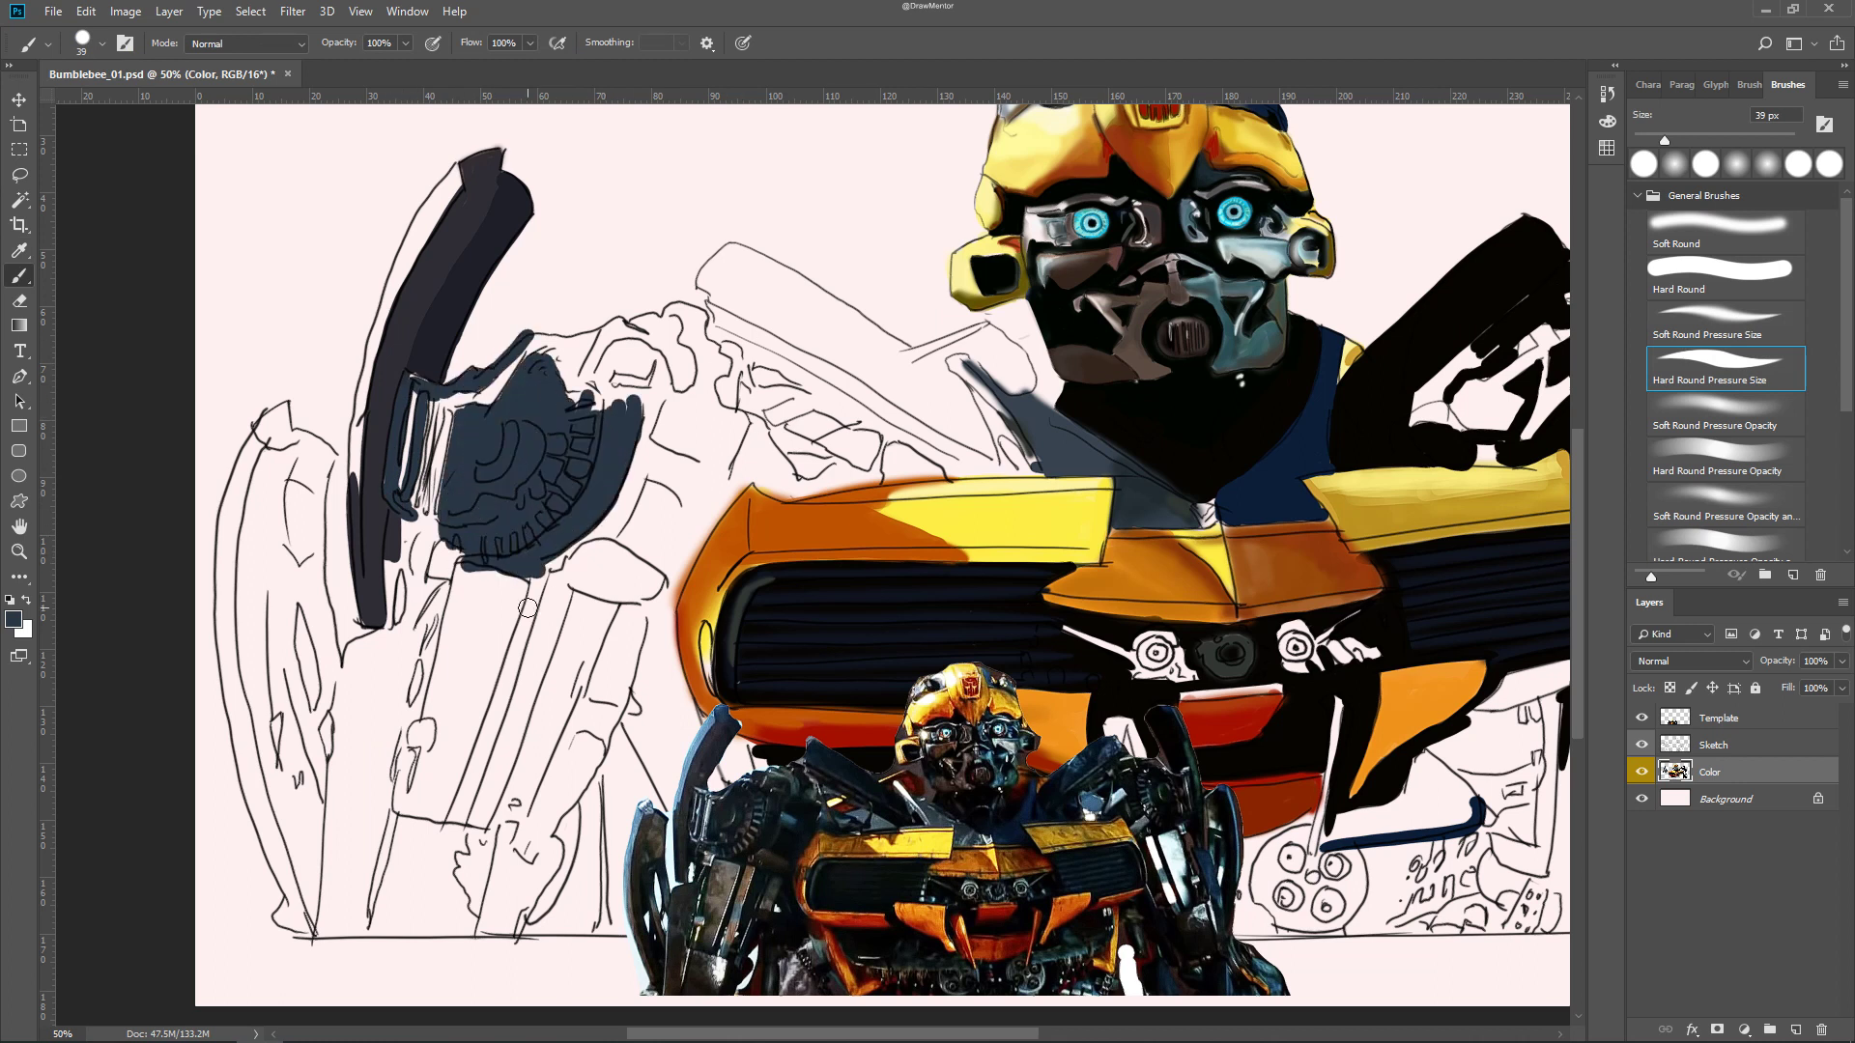
drag(528, 606, 492, 514)
mouse_move(420, 723)
mouse_down()
mouse_move(484, 476)
mouse_move(366, 632)
mouse_move(395, 466)
mouse_move(357, 599)
mouse_up()
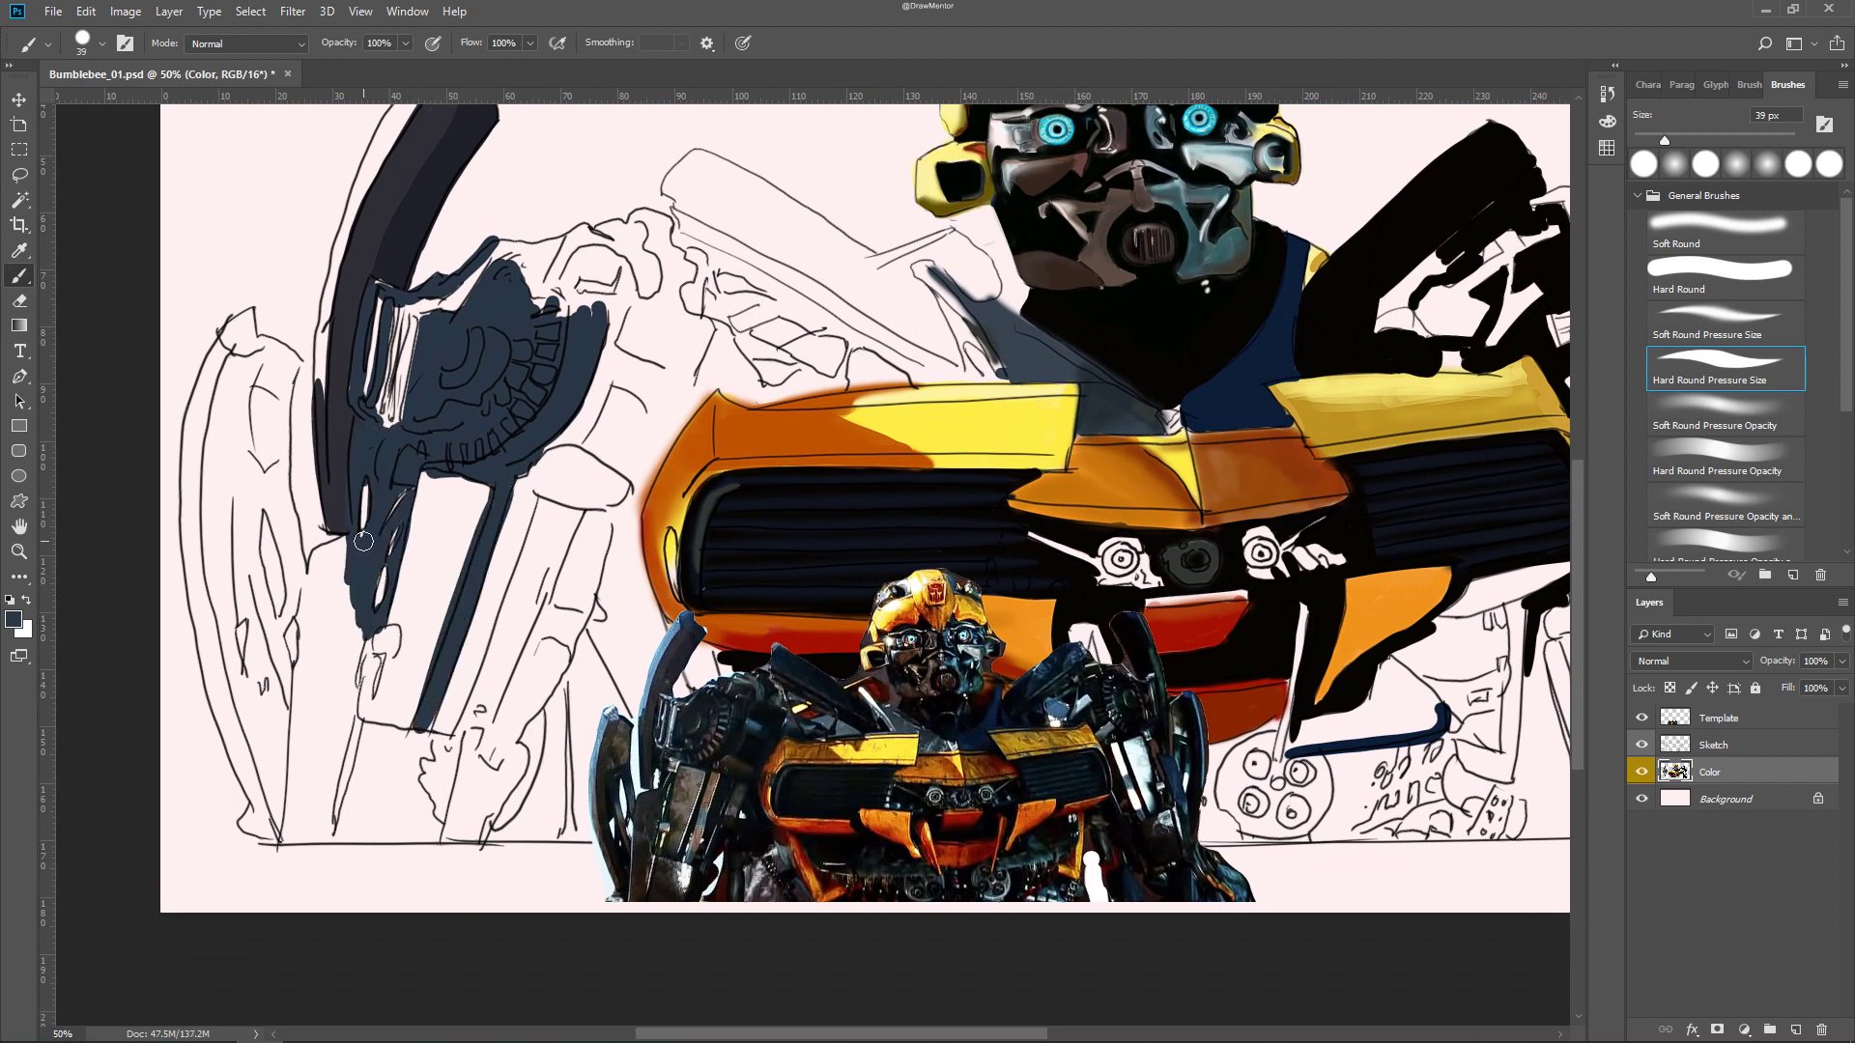
Paint dark strokes along the long stick and fill its hollow interior
mouse_move(677, 435)
mouse_down()
mouse_move(793, 319)
mouse_move(870, 370)
mouse_move(926, 540)
mouse_up()
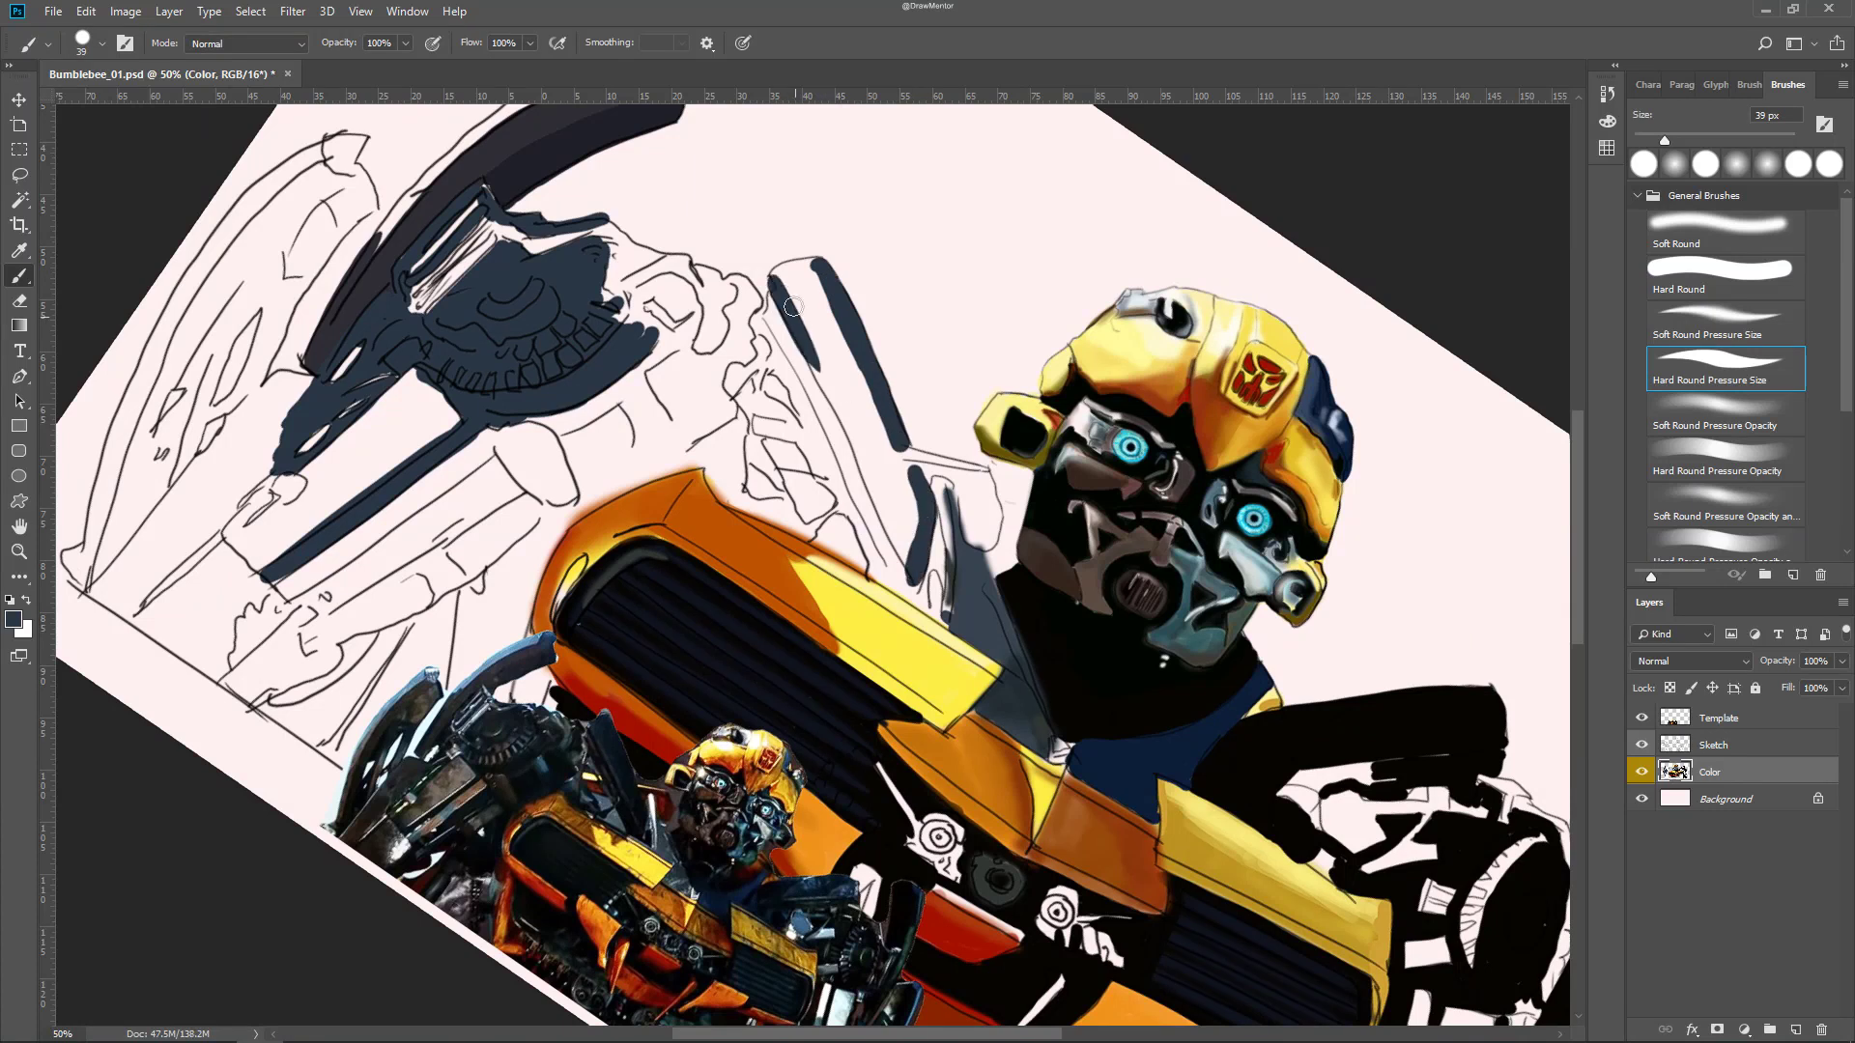
drag(773, 278, 913, 575)
drag(817, 307, 913, 507)
drag(688, 437, 696, 357)
drag(749, 280, 743, 333)
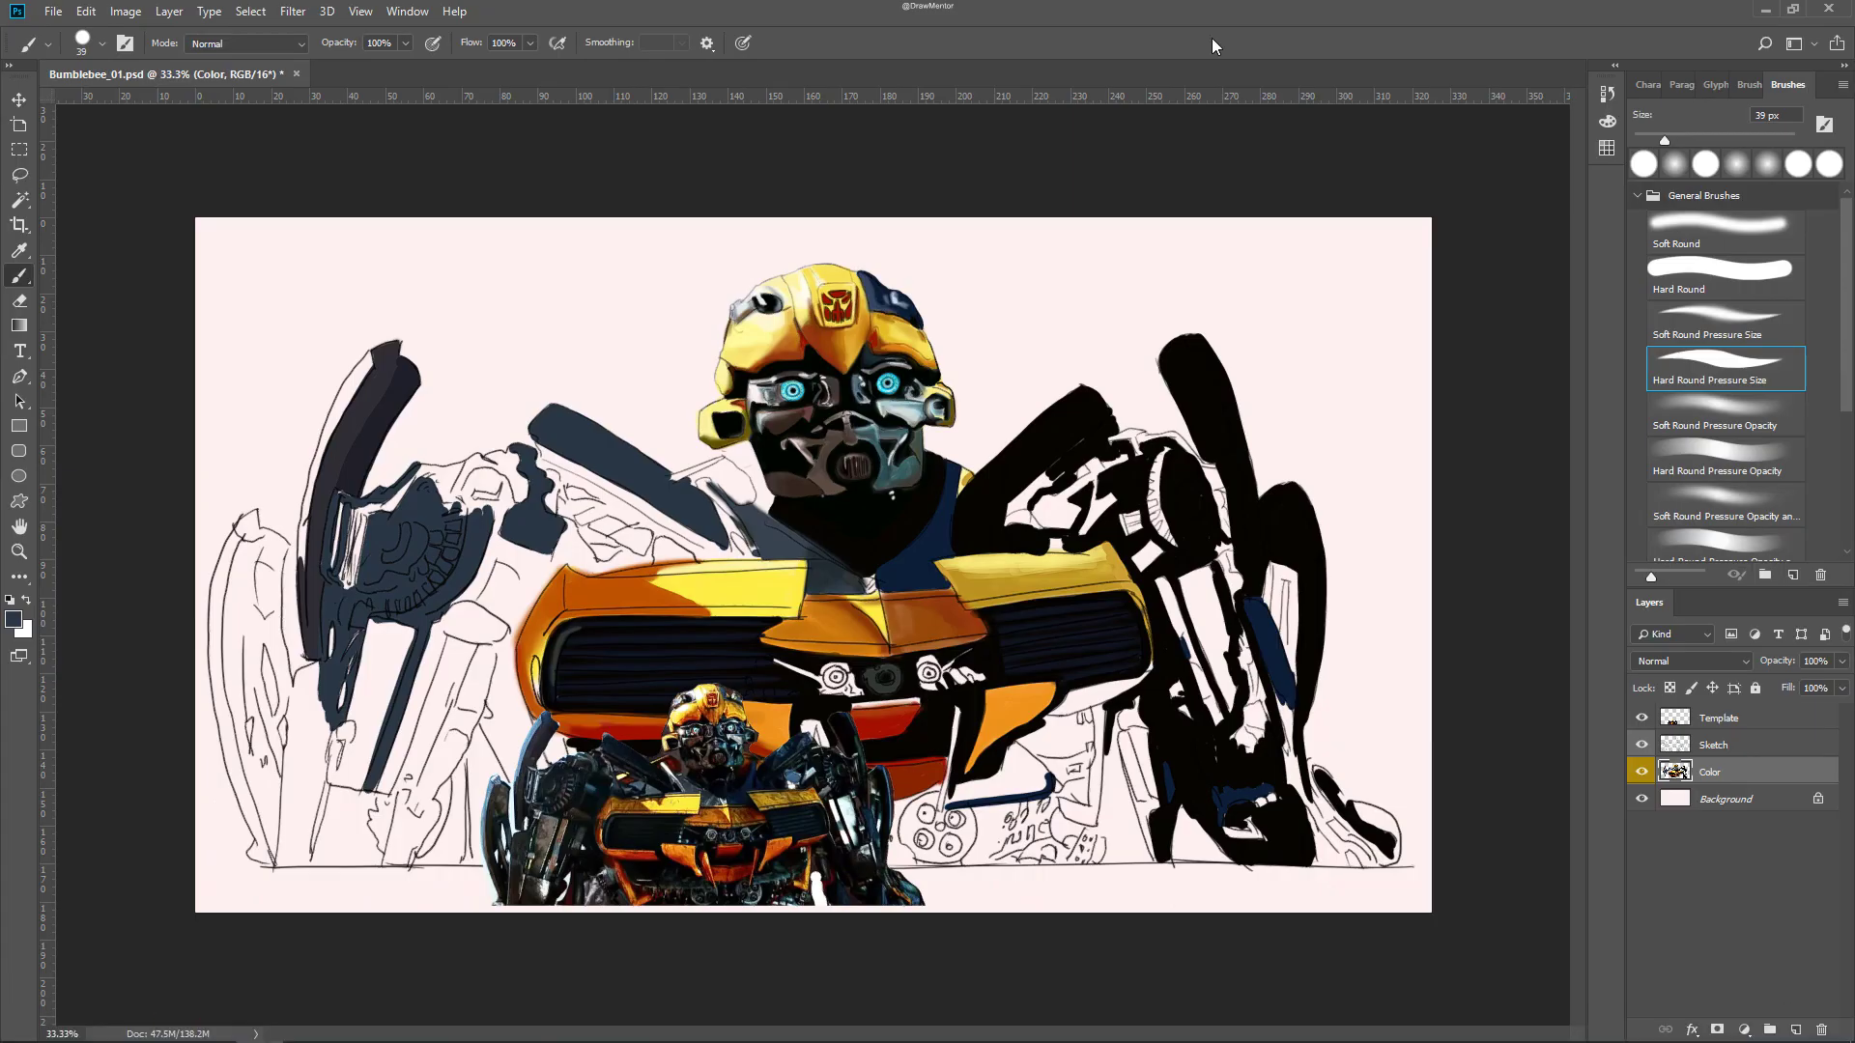
Paint the left leg dark and add a light blue-grey edge down the far-left leg
drag(276, 632, 271, 723)
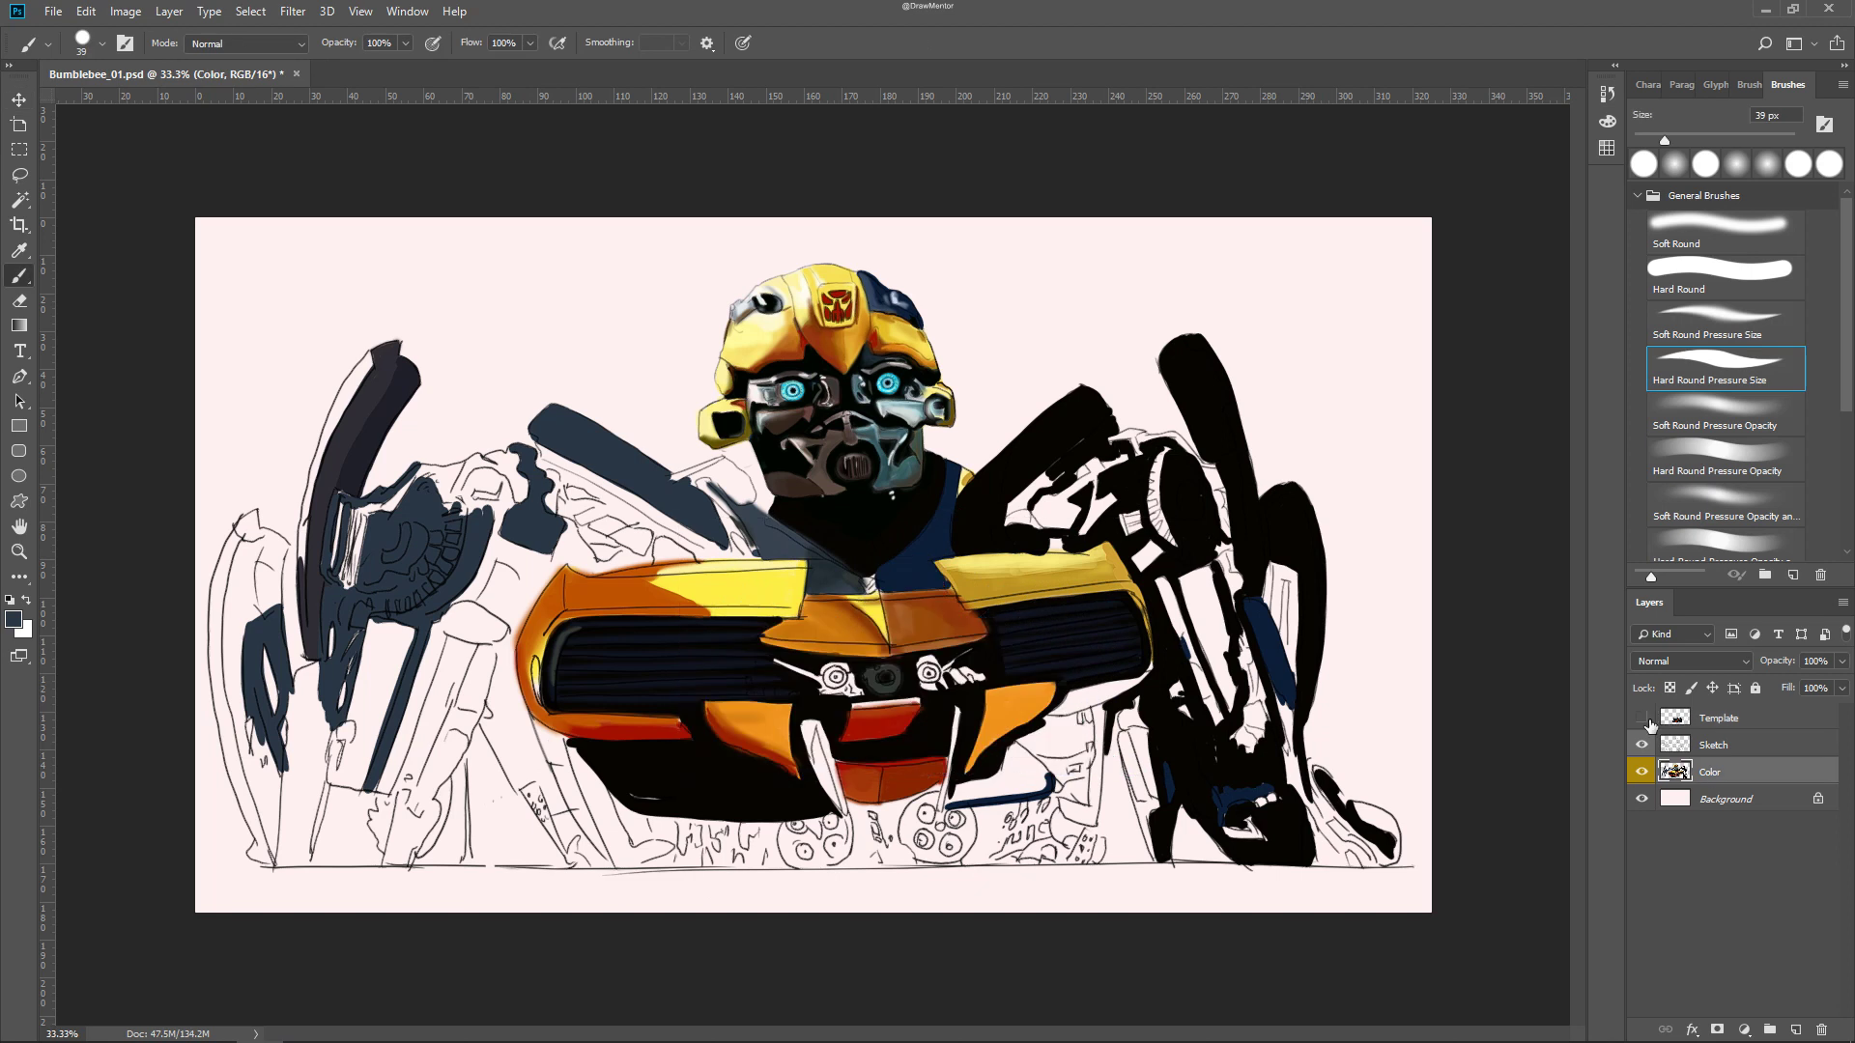
drag(471, 644, 414, 782)
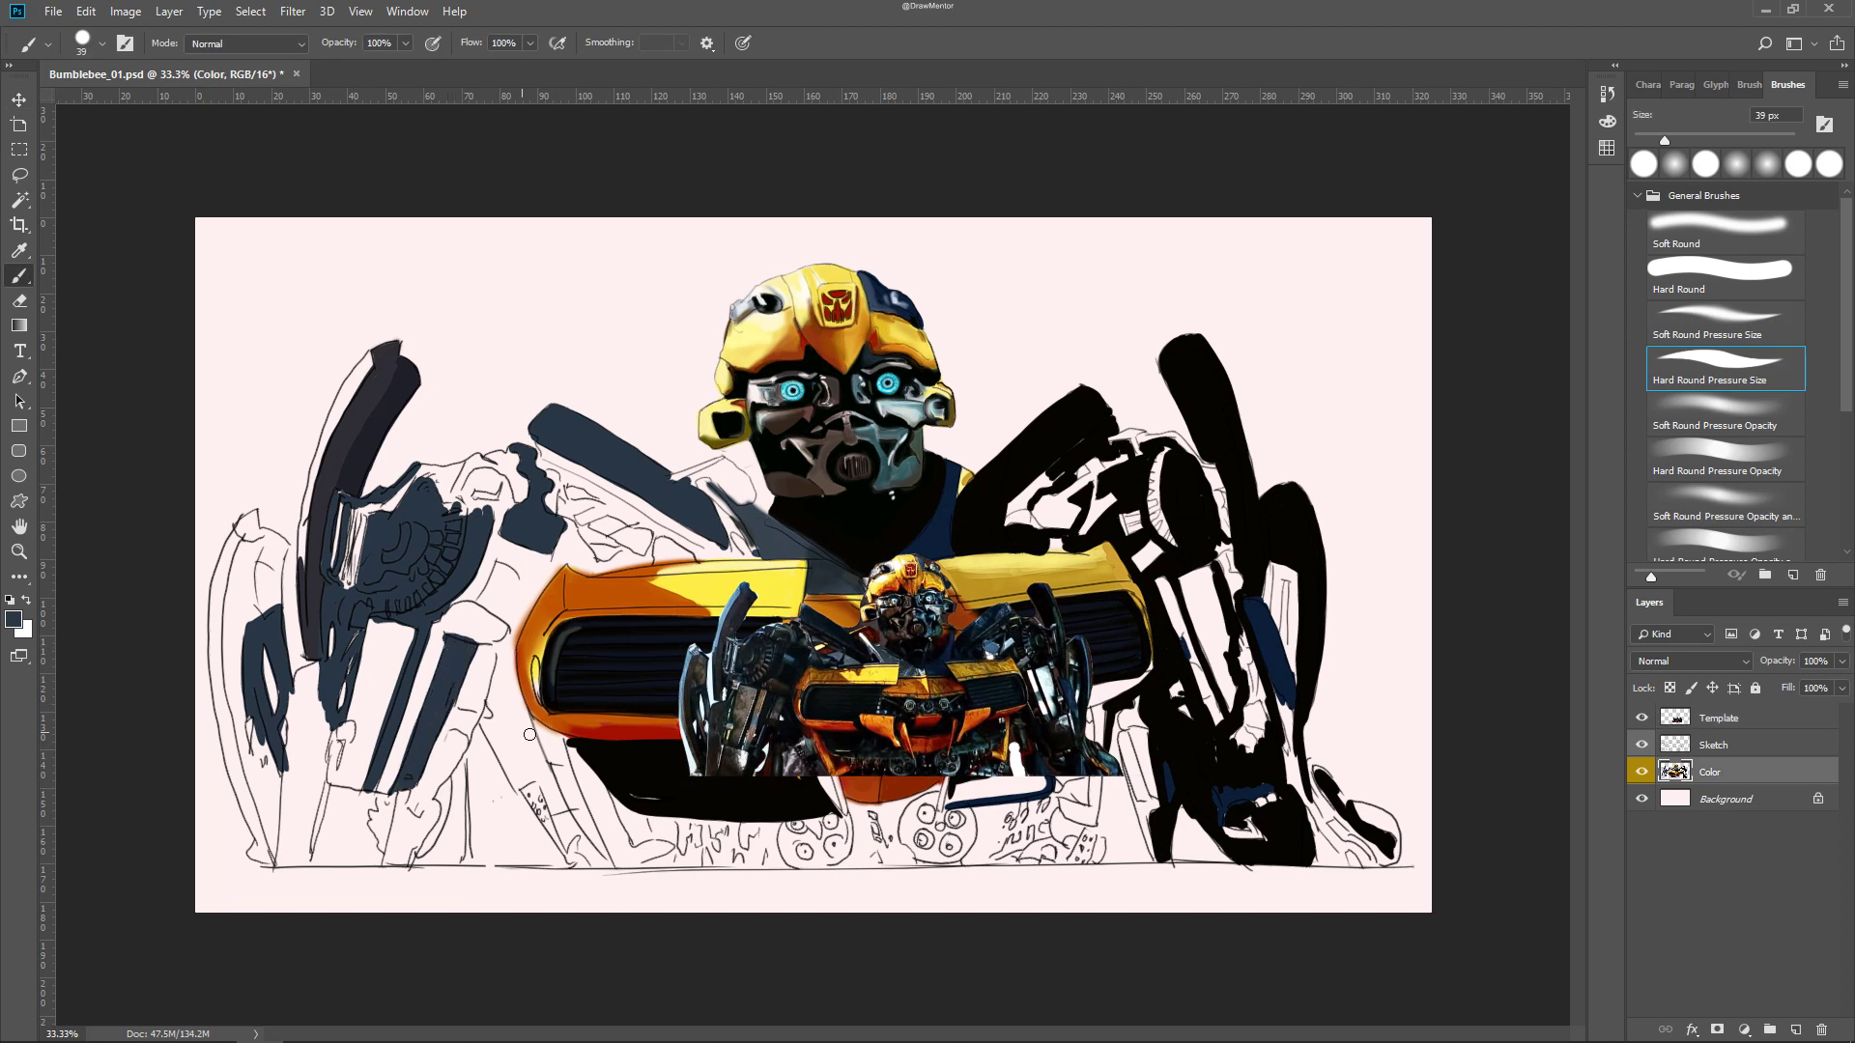
drag(242, 657, 275, 860)
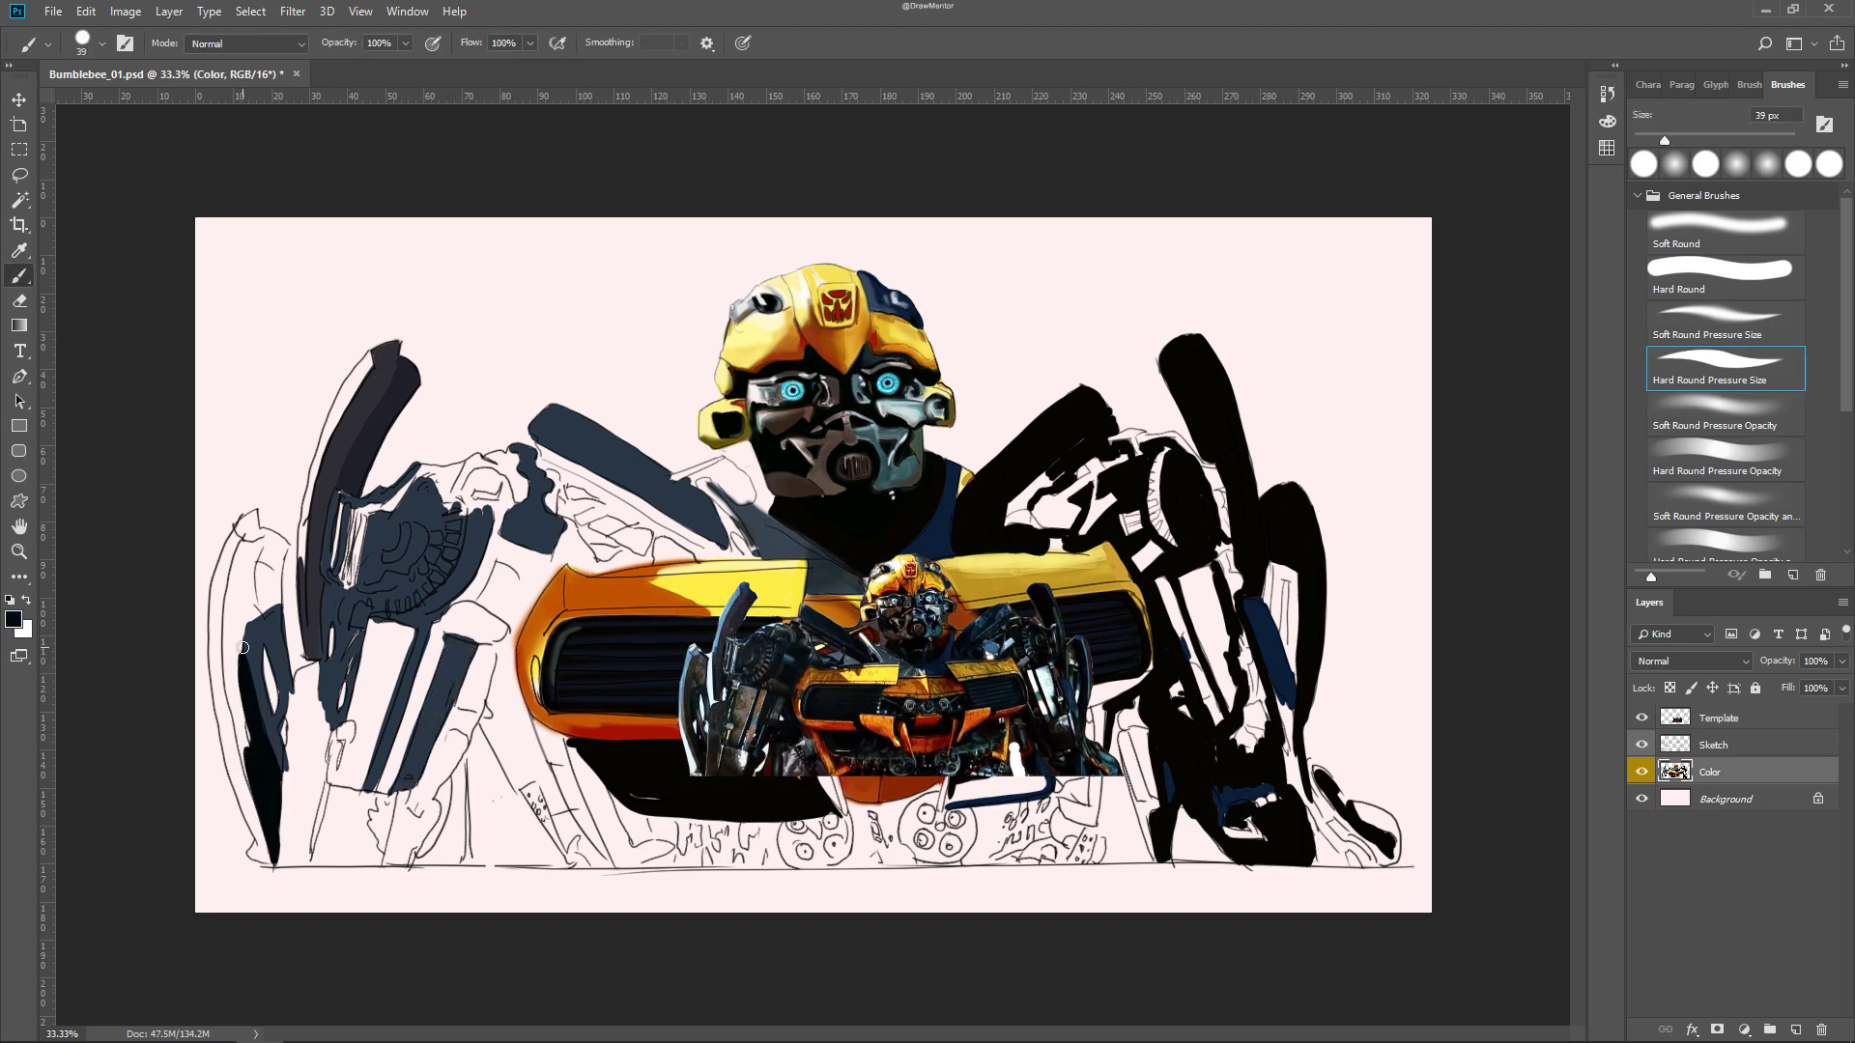
alt+click(242, 579)
drag(253, 533, 235, 765)
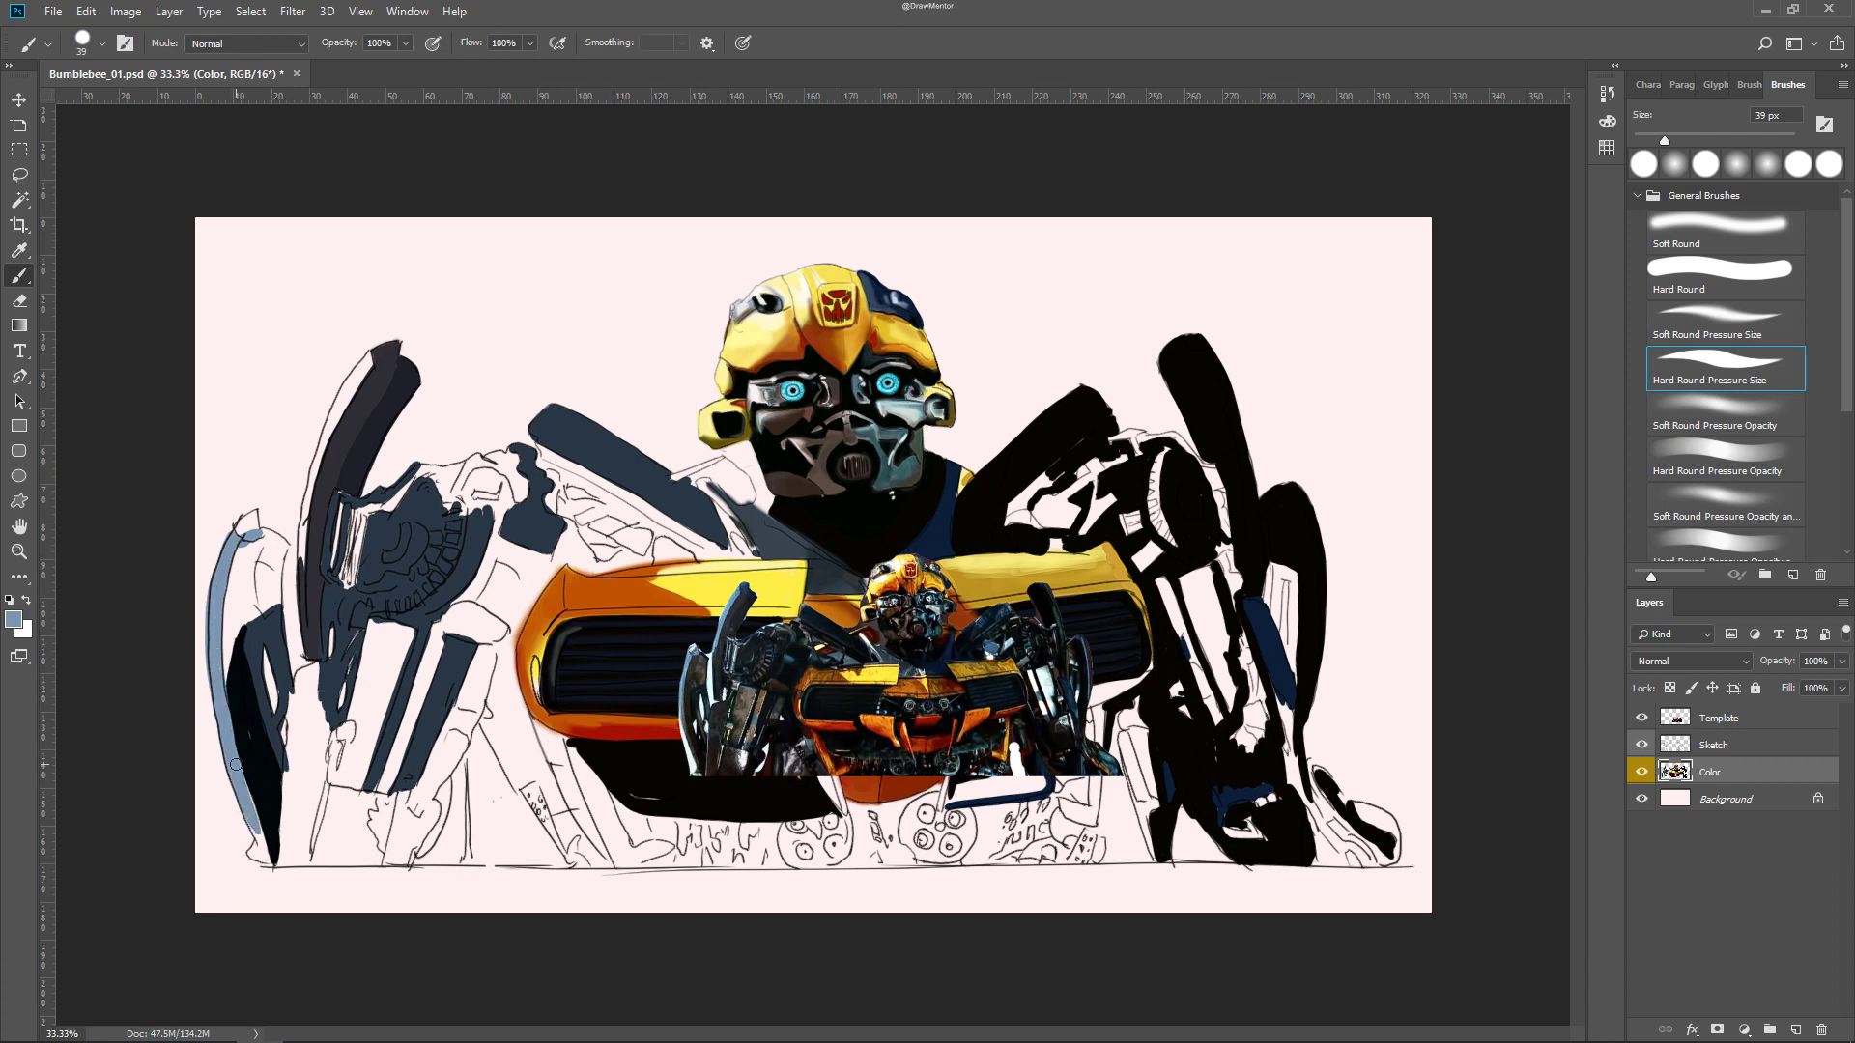
drag(249, 530, 242, 547)
Zoom in, sample colours from the painting and reference, and paint light highlights on the visor piece
scroll(351, 531, up, 1)
key(comma)
right_click(423, 378)
key(Escape)
alt+click(506, 389)
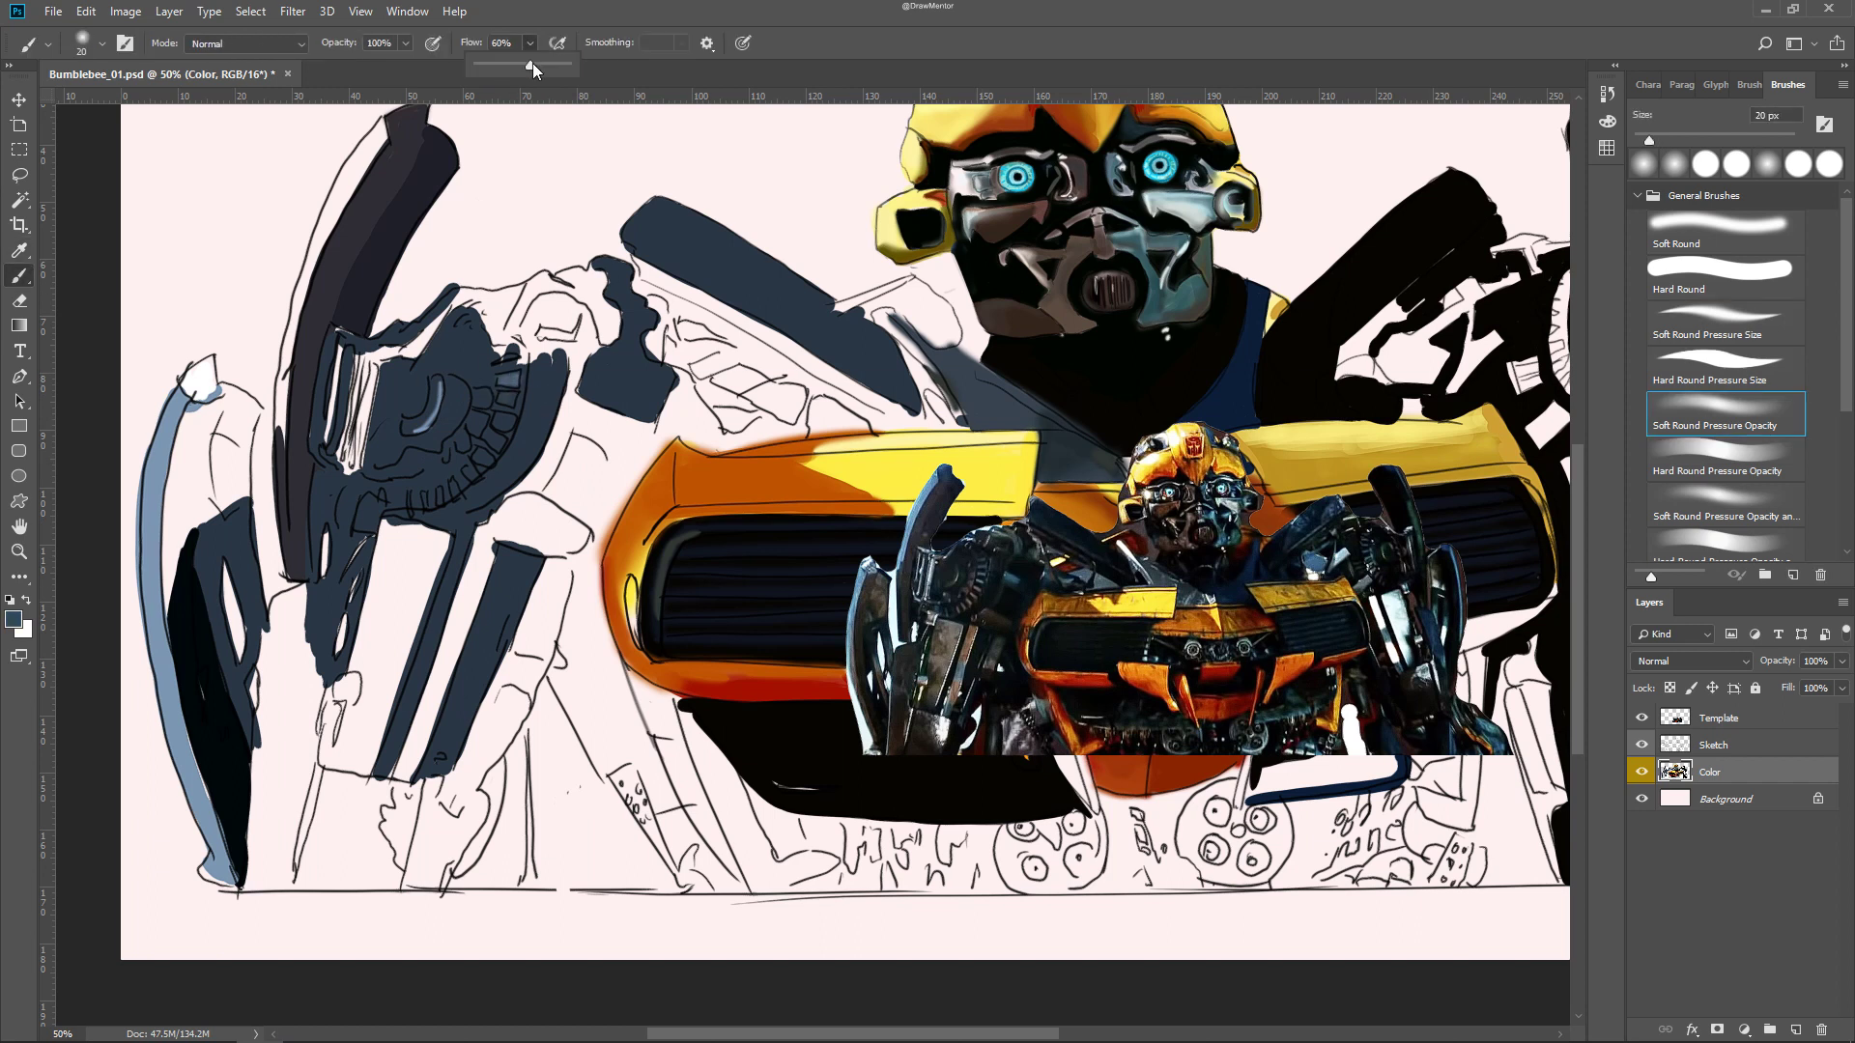
key(ctrl+plus)
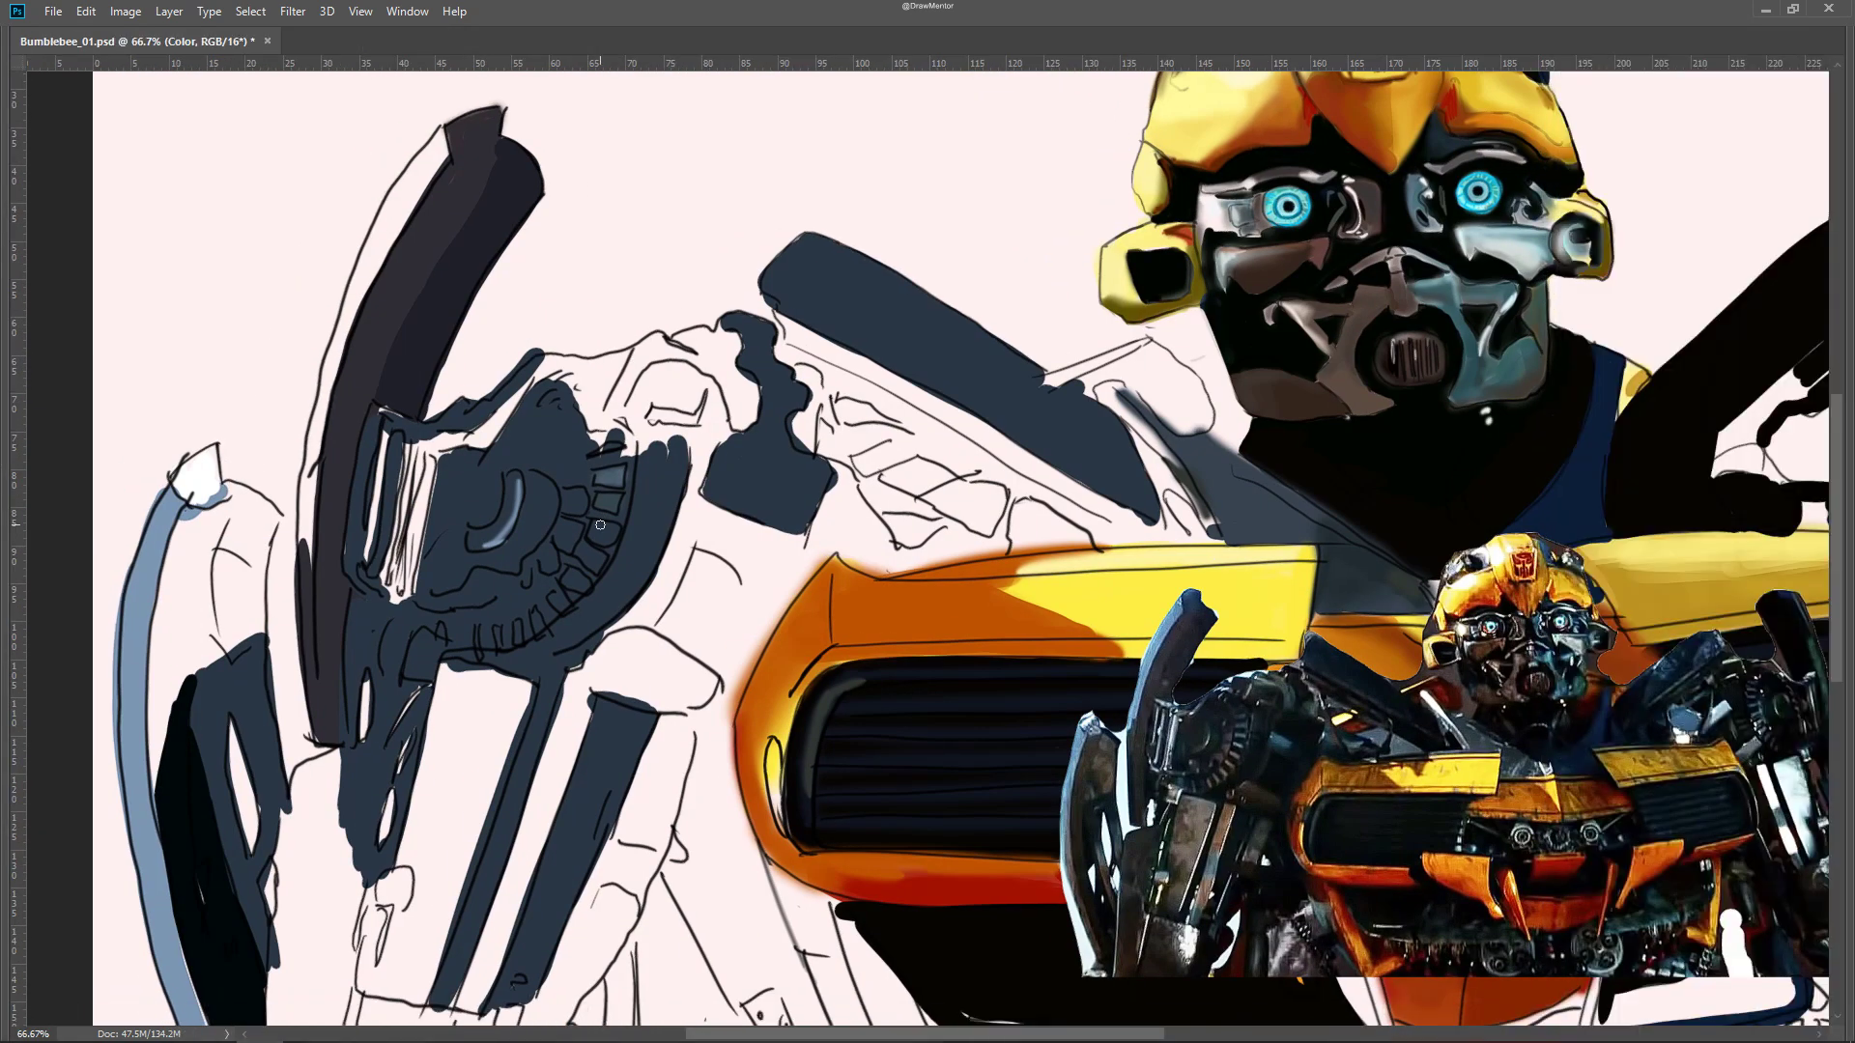
key(period)
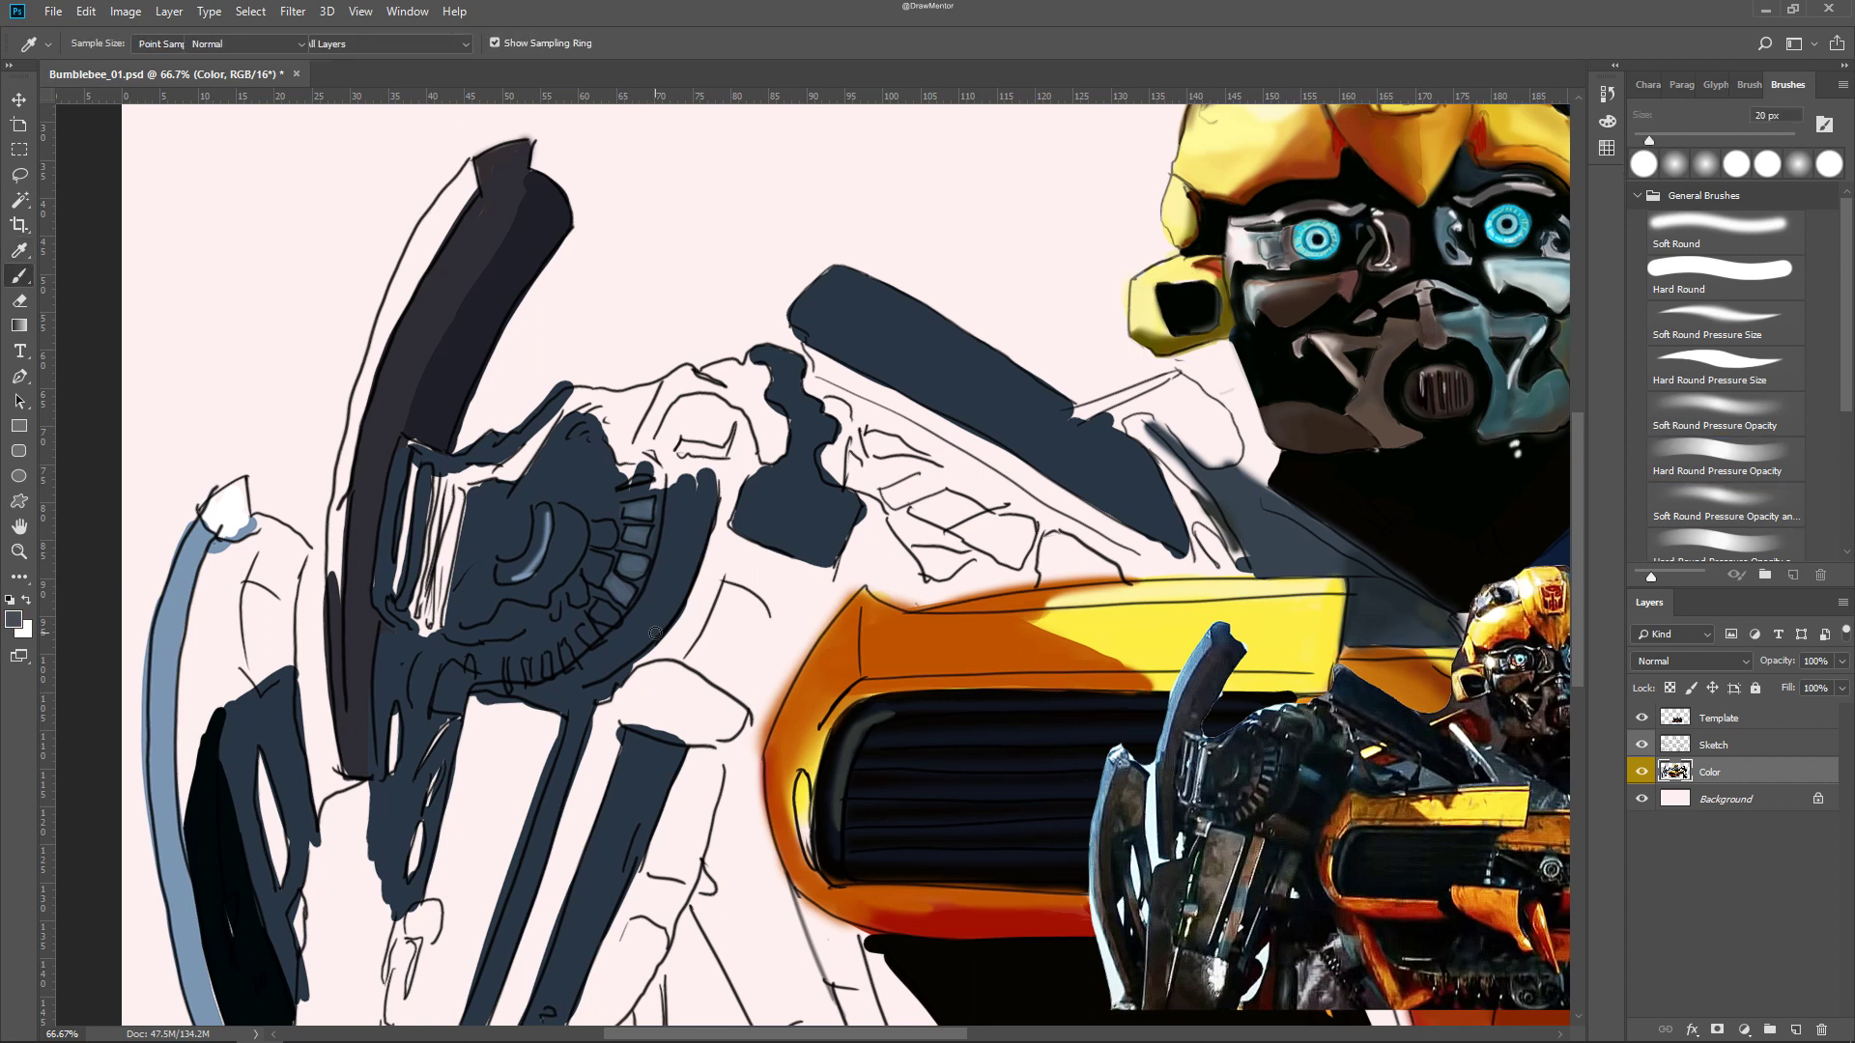
alt+click(1203, 857)
key(comma)
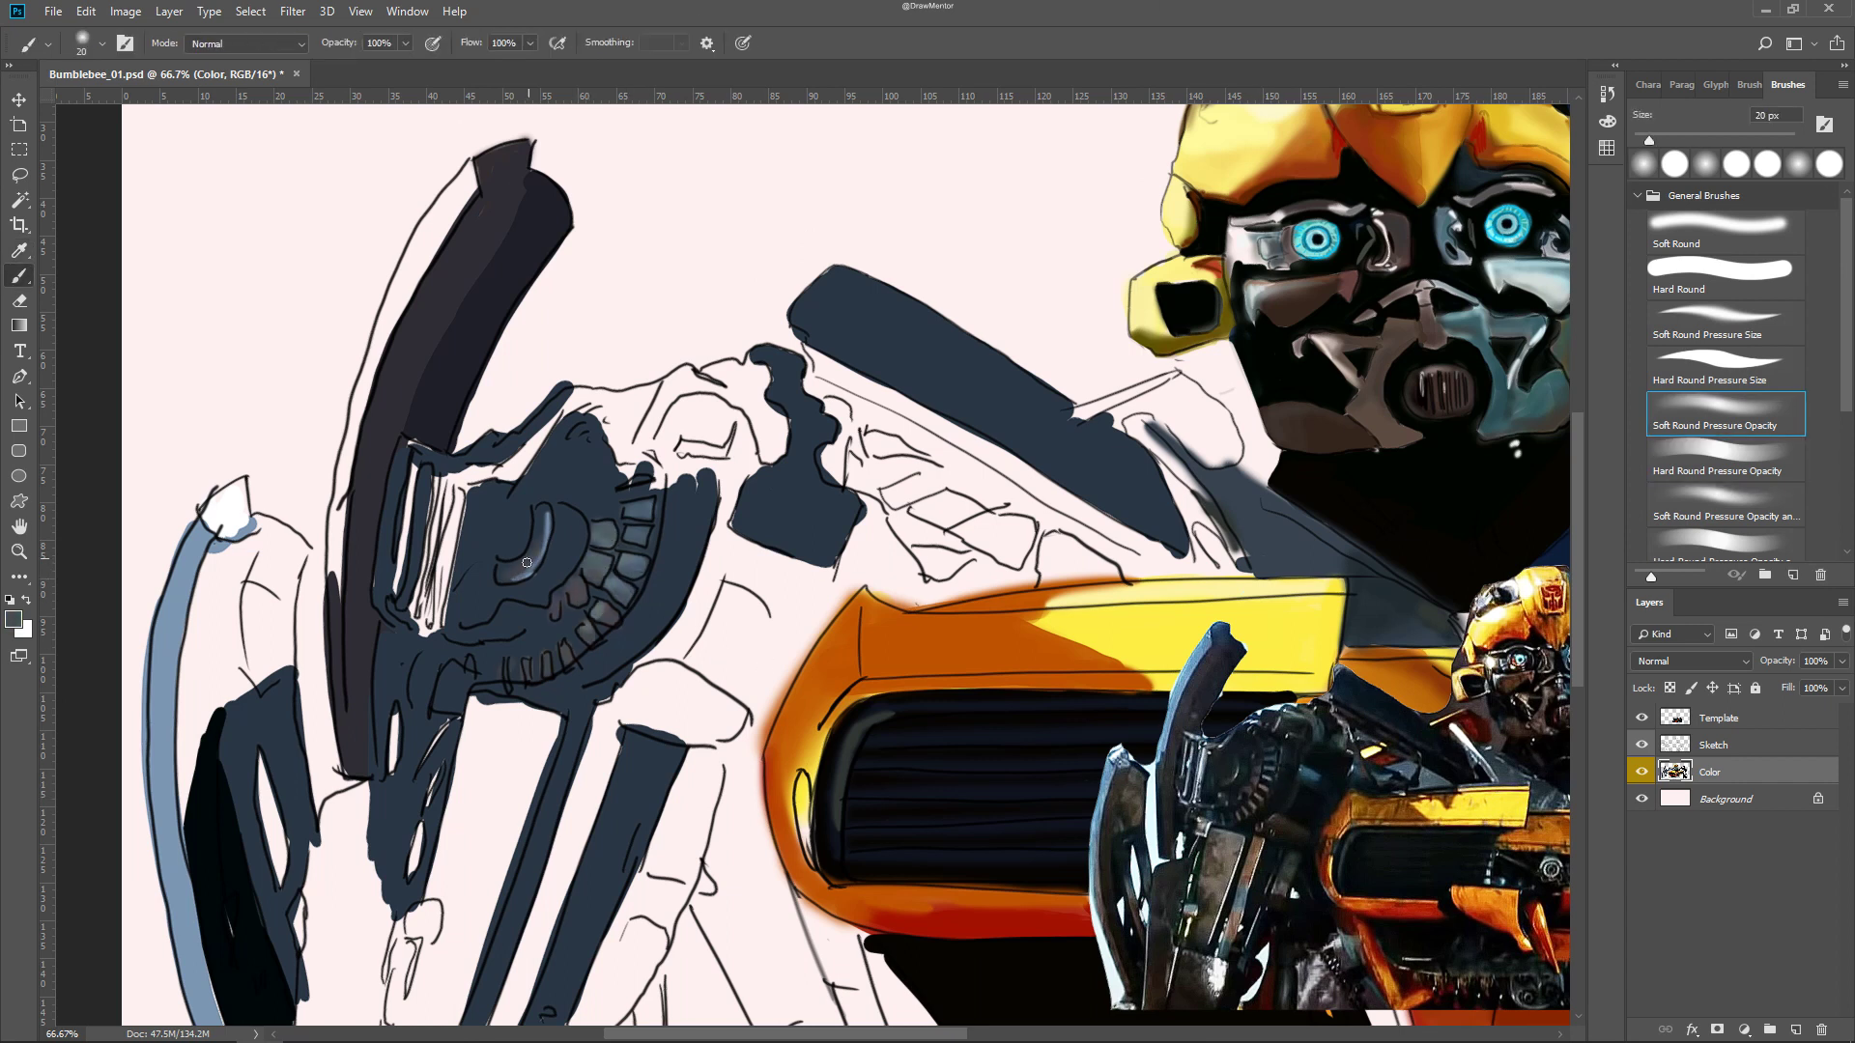
drag(474, 498, 425, 618)
drag(455, 468, 434, 598)
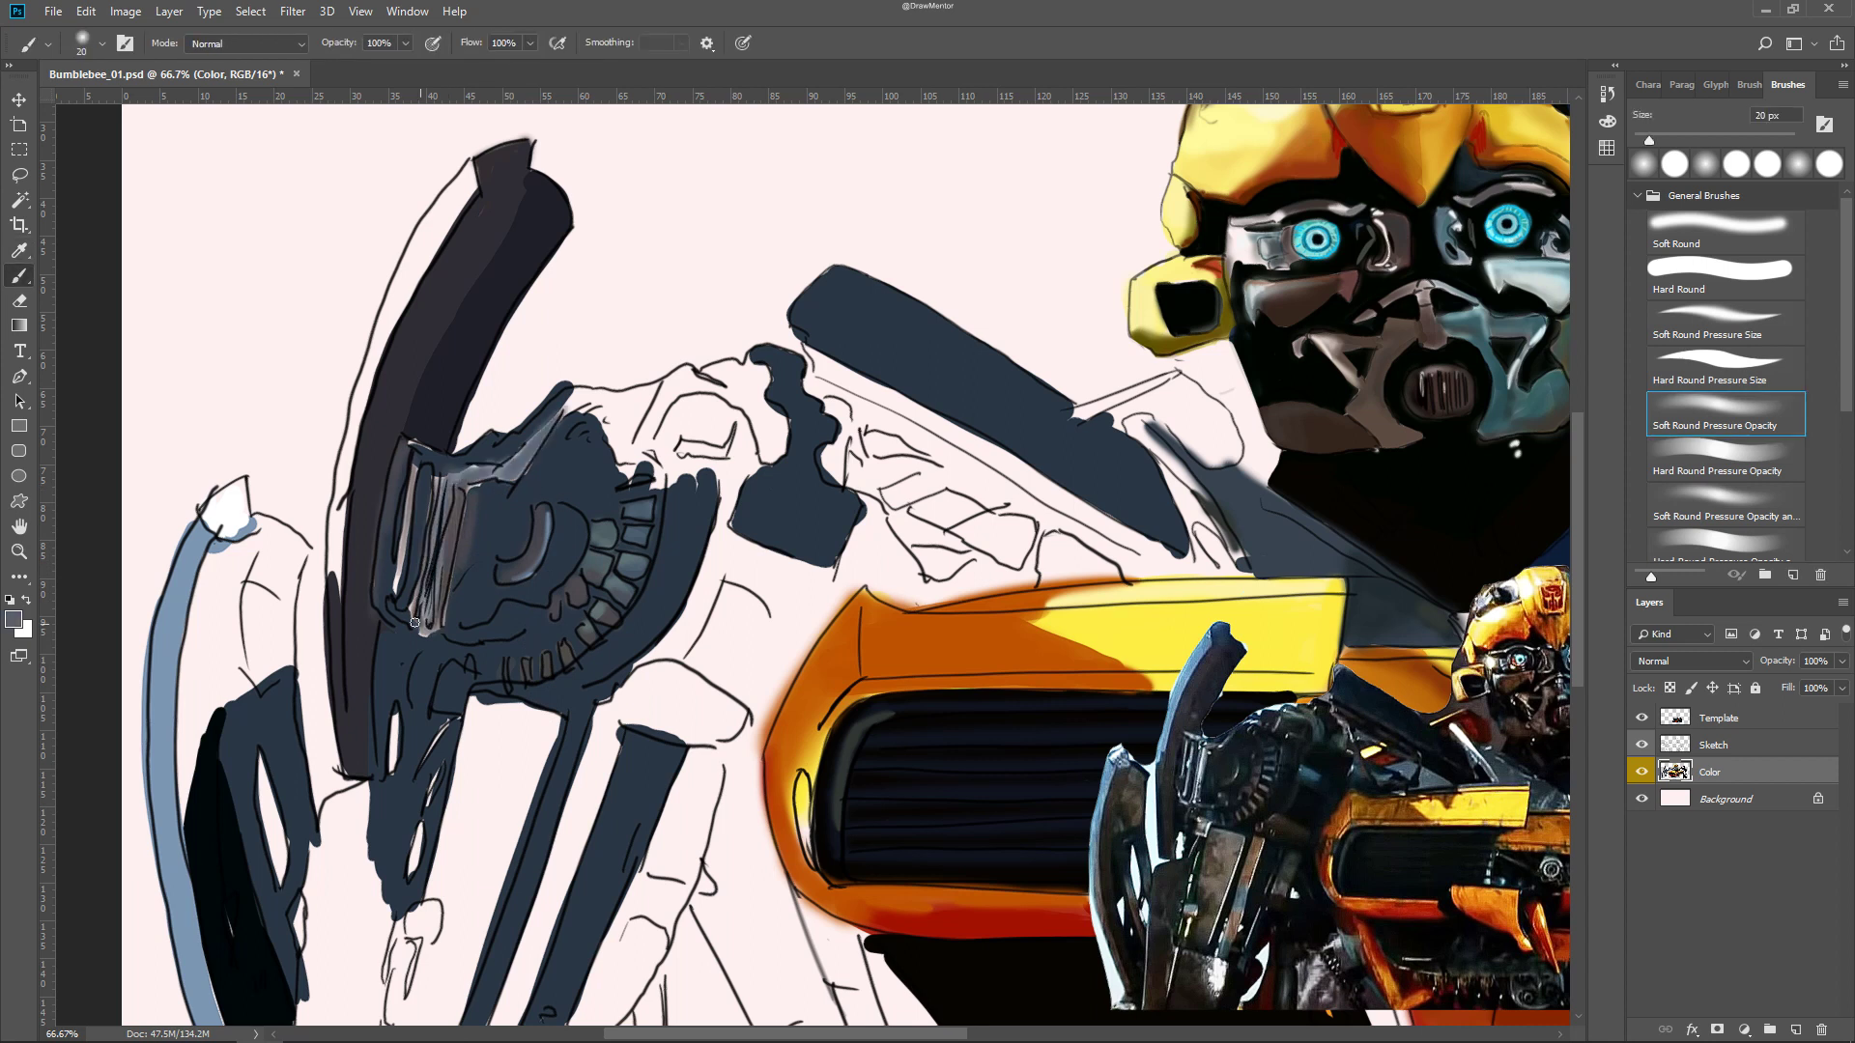
Add dark strokes and a soft grey patch above the gear
key(comma)
drag(585, 397, 734, 363)
key(period)
key(period)
drag(604, 434, 670, 382)
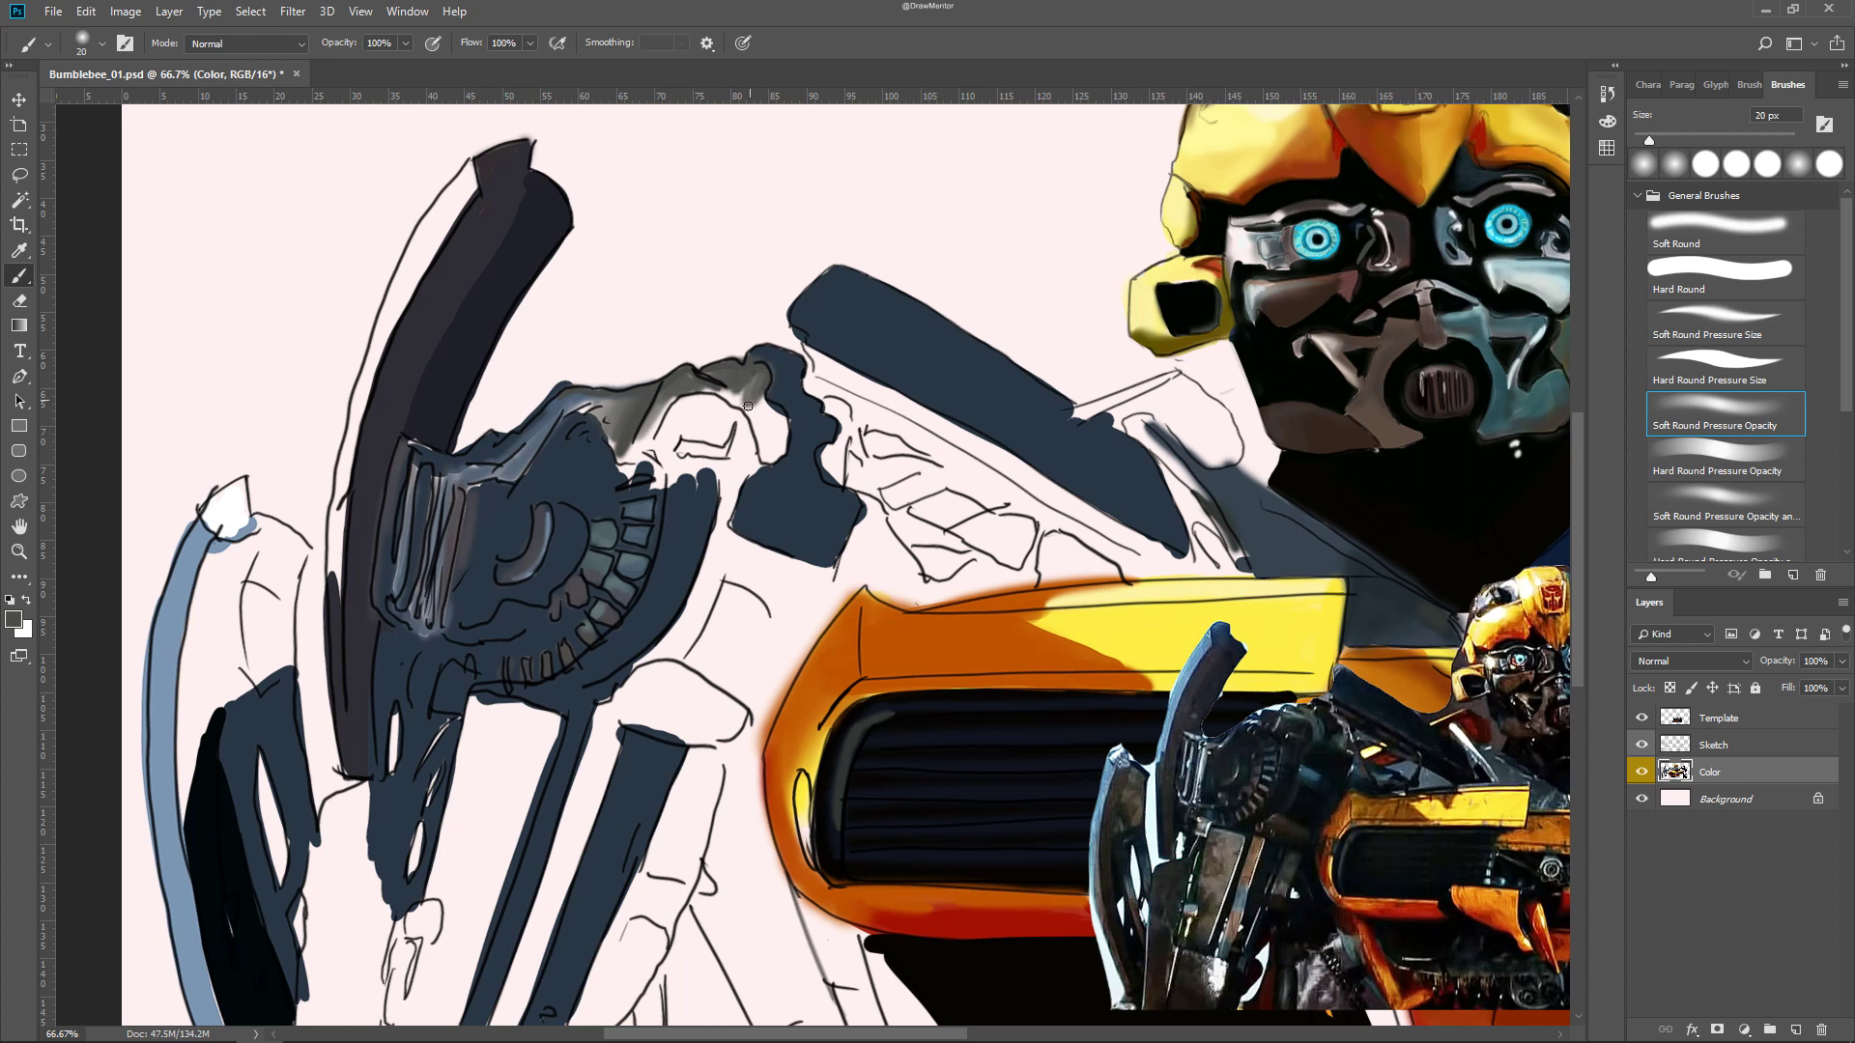
mouse_move(760, 425)
mouse_down()
mouse_move(637, 474)
mouse_move(695, 449)
mouse_move(734, 491)
mouse_move(715, 568)
mouse_up()
drag(667, 483, 728, 482)
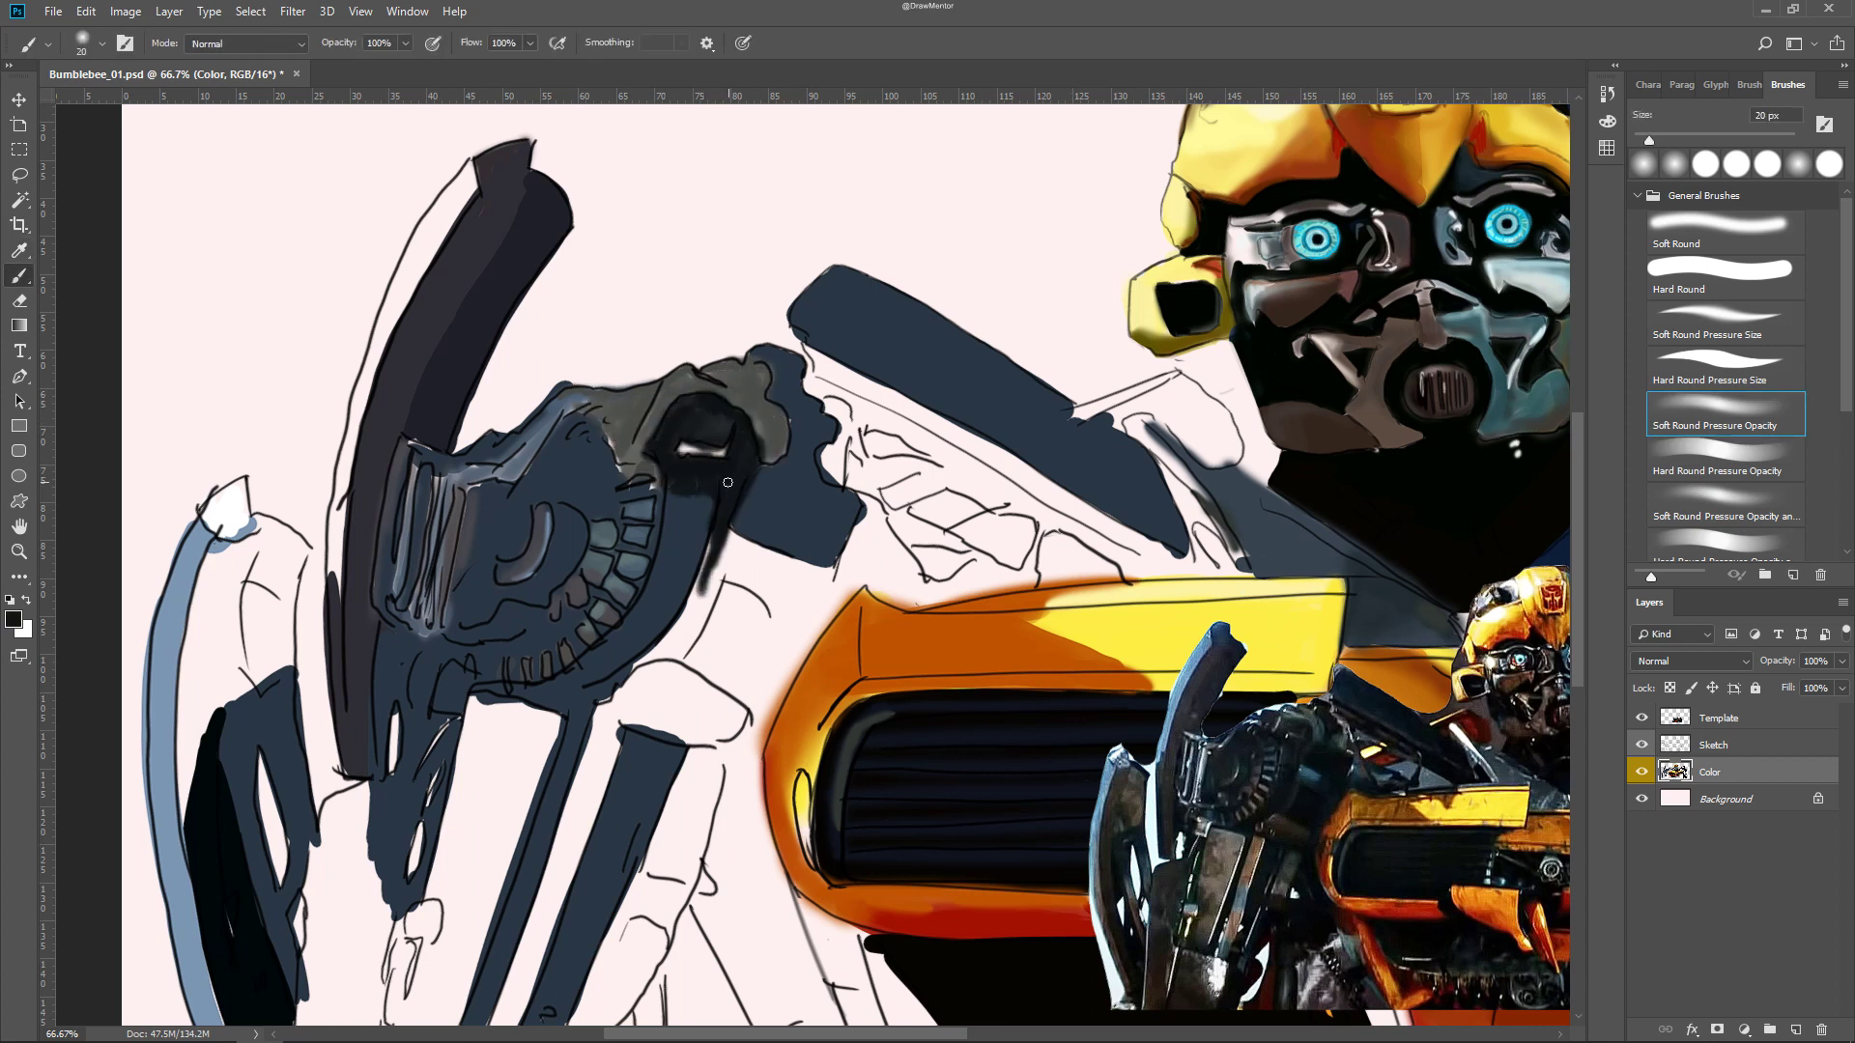
Softly shade the gear piece in dark tones
drag(517, 65, 468, 66)
drag(676, 488, 667, 648)
drag(618, 425, 541, 542)
drag(657, 580, 550, 725)
drag(503, 493, 483, 599)
drag(541, 483, 583, 522)
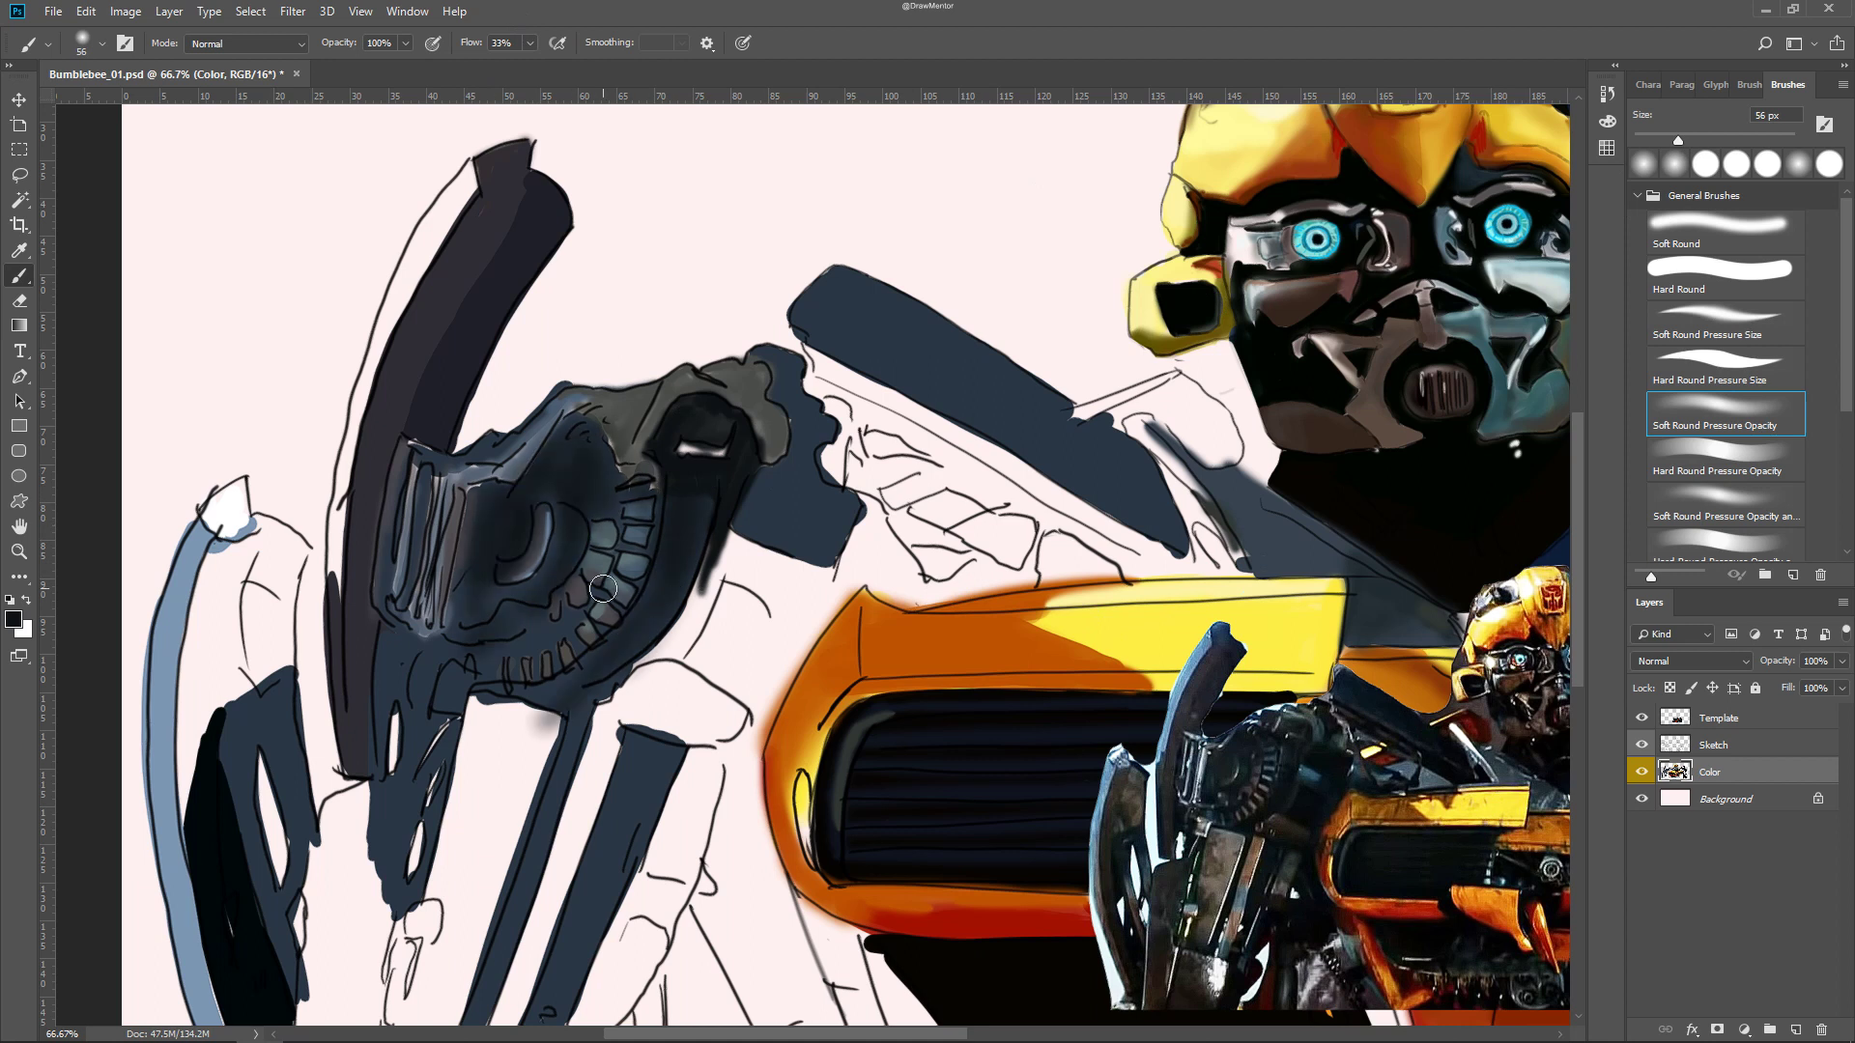
mouse_move(647, 416)
mouse_down()
mouse_move(541, 464)
mouse_move(464, 618)
mouse_up()
mouse_move(536, 493)
mouse_down()
mouse_move(560, 657)
mouse_move(454, 611)
mouse_up()
Raise brush flow to 100% and paint brown and dark strokes on the left shoulder
click(529, 43)
drag(512, 65, 600, 72)
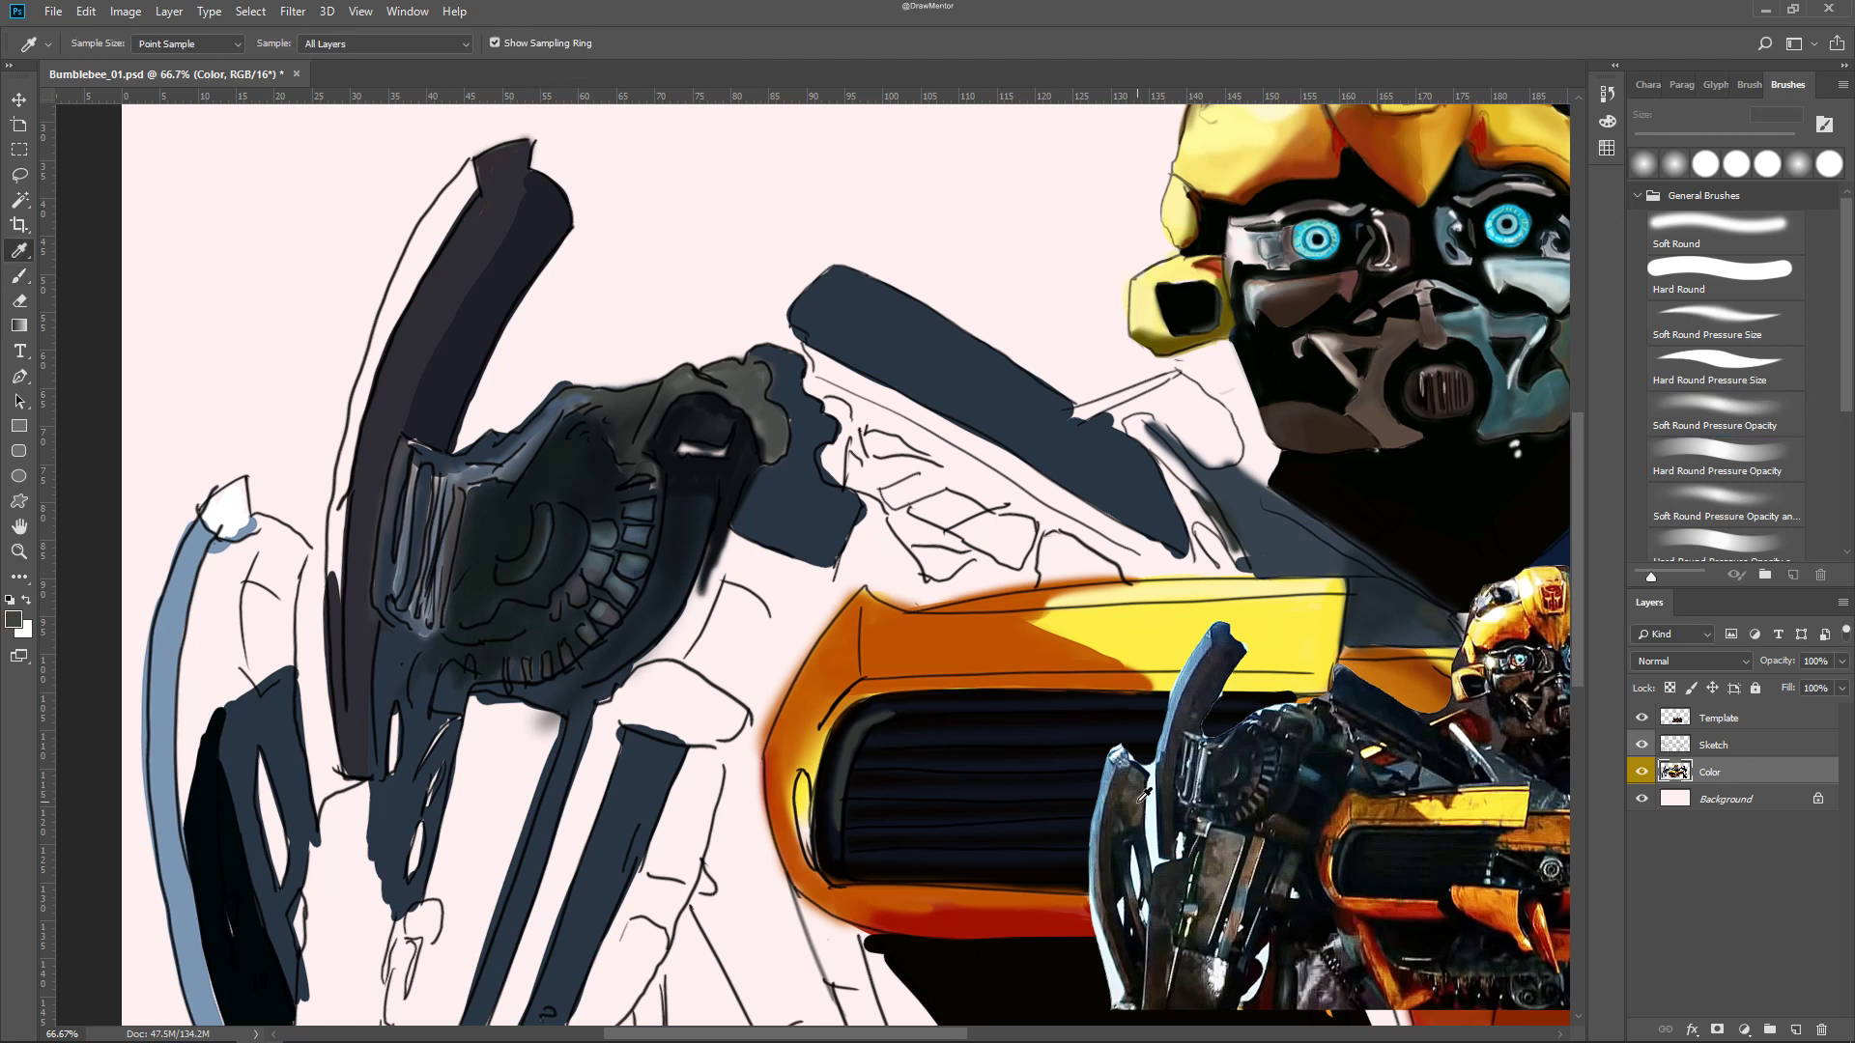
key(bracketright)
key(period)
key(period)
key(period)
drag(290, 536, 174, 841)
key(comma)
key(comma)
key(comma)
drag(205, 604, 179, 898)
mouse_move(224, 696)
mouse_down()
mouse_move(205, 967)
mouse_move(226, 670)
mouse_up()
Lower the flow and shade the left shoulder darker with a soft brush
key(period)
key(period)
mouse_move(223, 281)
mouse_down()
mouse_move(275, 425)
mouse_move(309, 367)
mouse_up()
key(shift+4)
mouse_move(266, 561)
mouse_down()
mouse_move(260, 425)
mouse_move(299, 541)
mouse_move(280, 715)
mouse_up()
key(e)
key(bracketright)
key(bracketright)
key(bracketright)
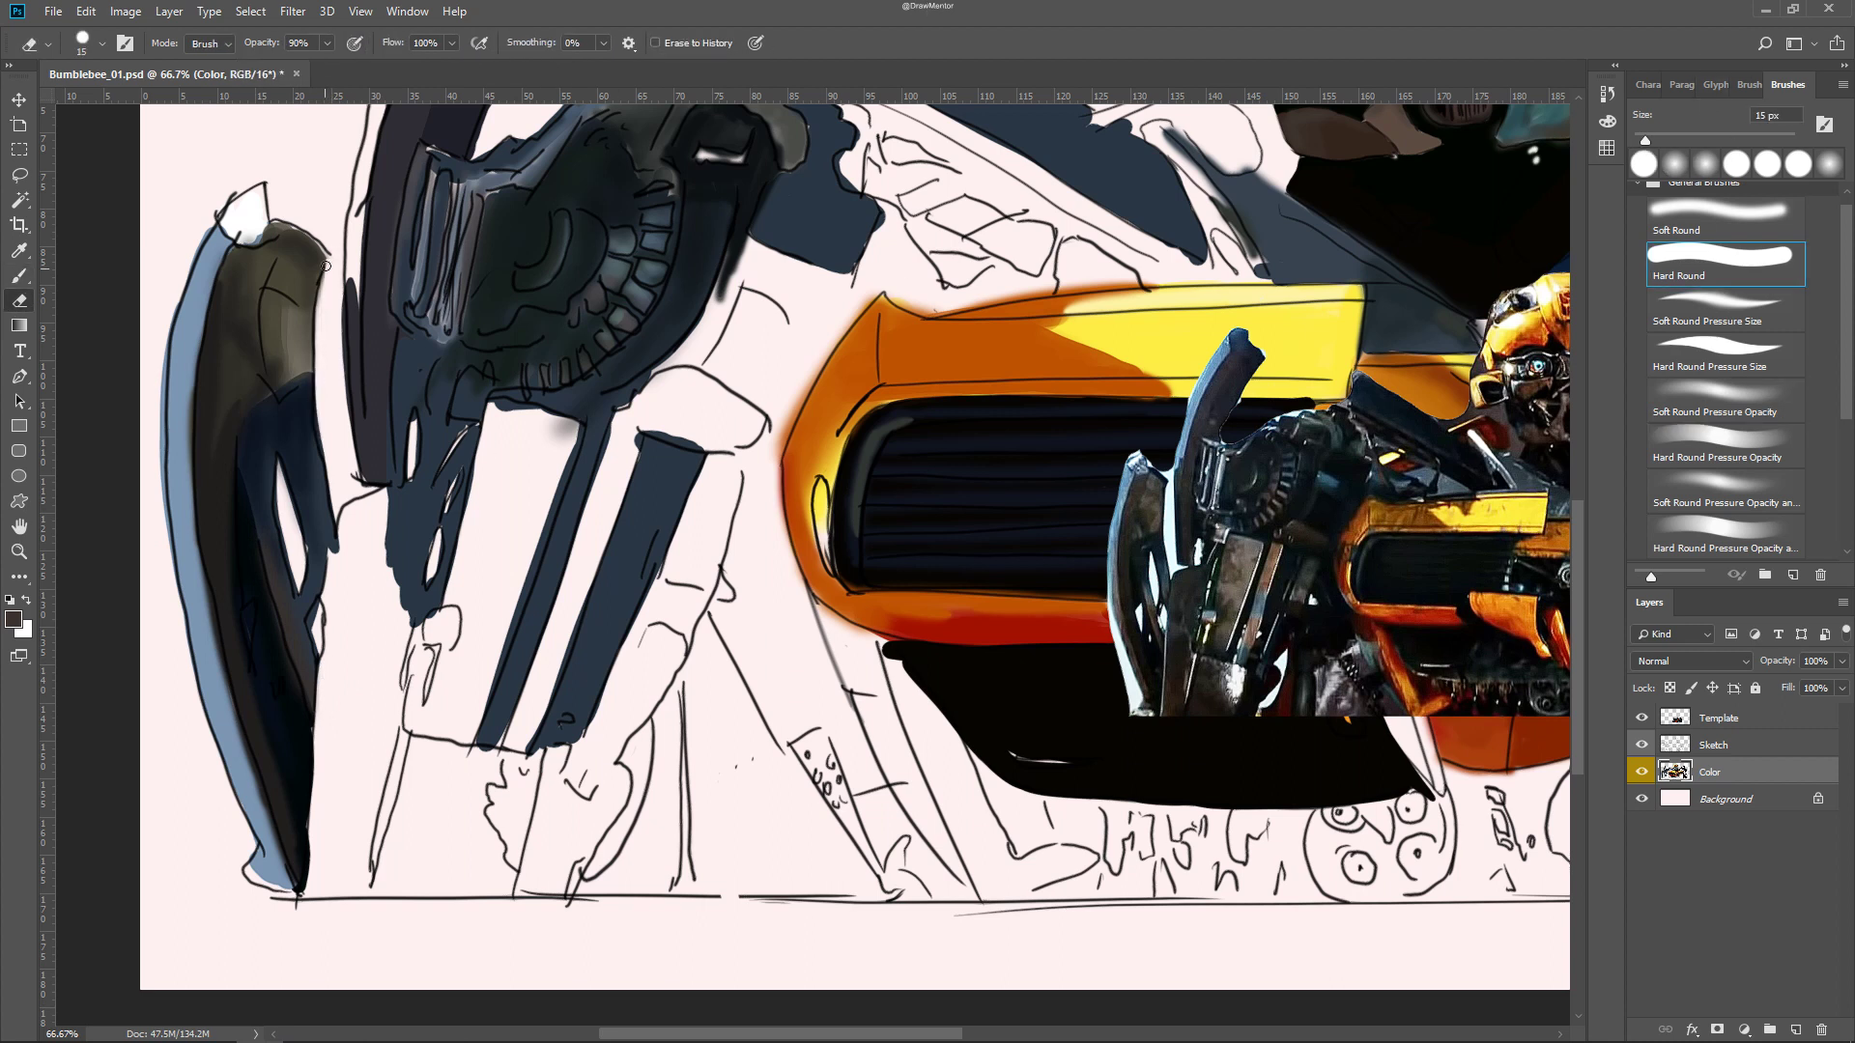
Rotate the canvas view and paint a dark line along the blue panel's edge
mouse_move(874, 295)
mouse_down()
mouse_move(997, 575)
mouse_move(533, 576)
mouse_up()
key(b)
key(r)
drag(869, 483, 677, 725)
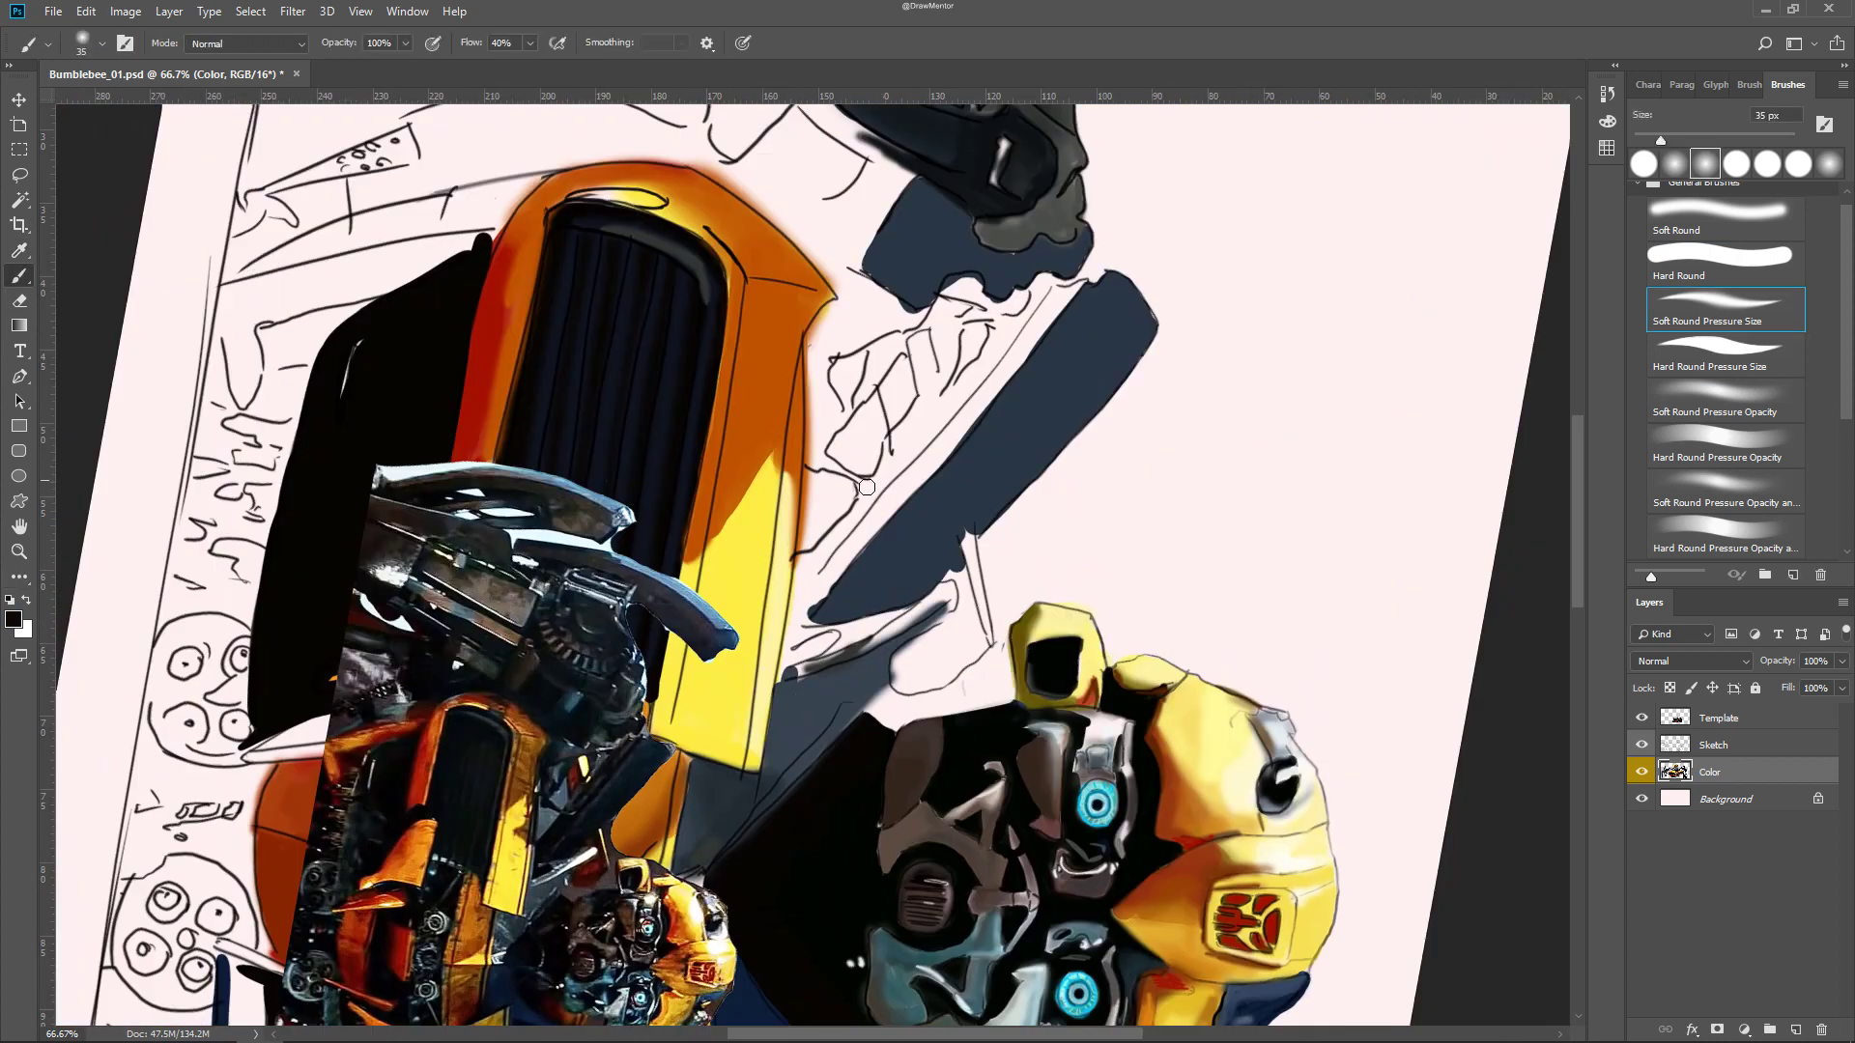
mouse_move(1072, 309)
mouse_down()
mouse_move(805, 621)
mouse_move(677, 484)
mouse_up()
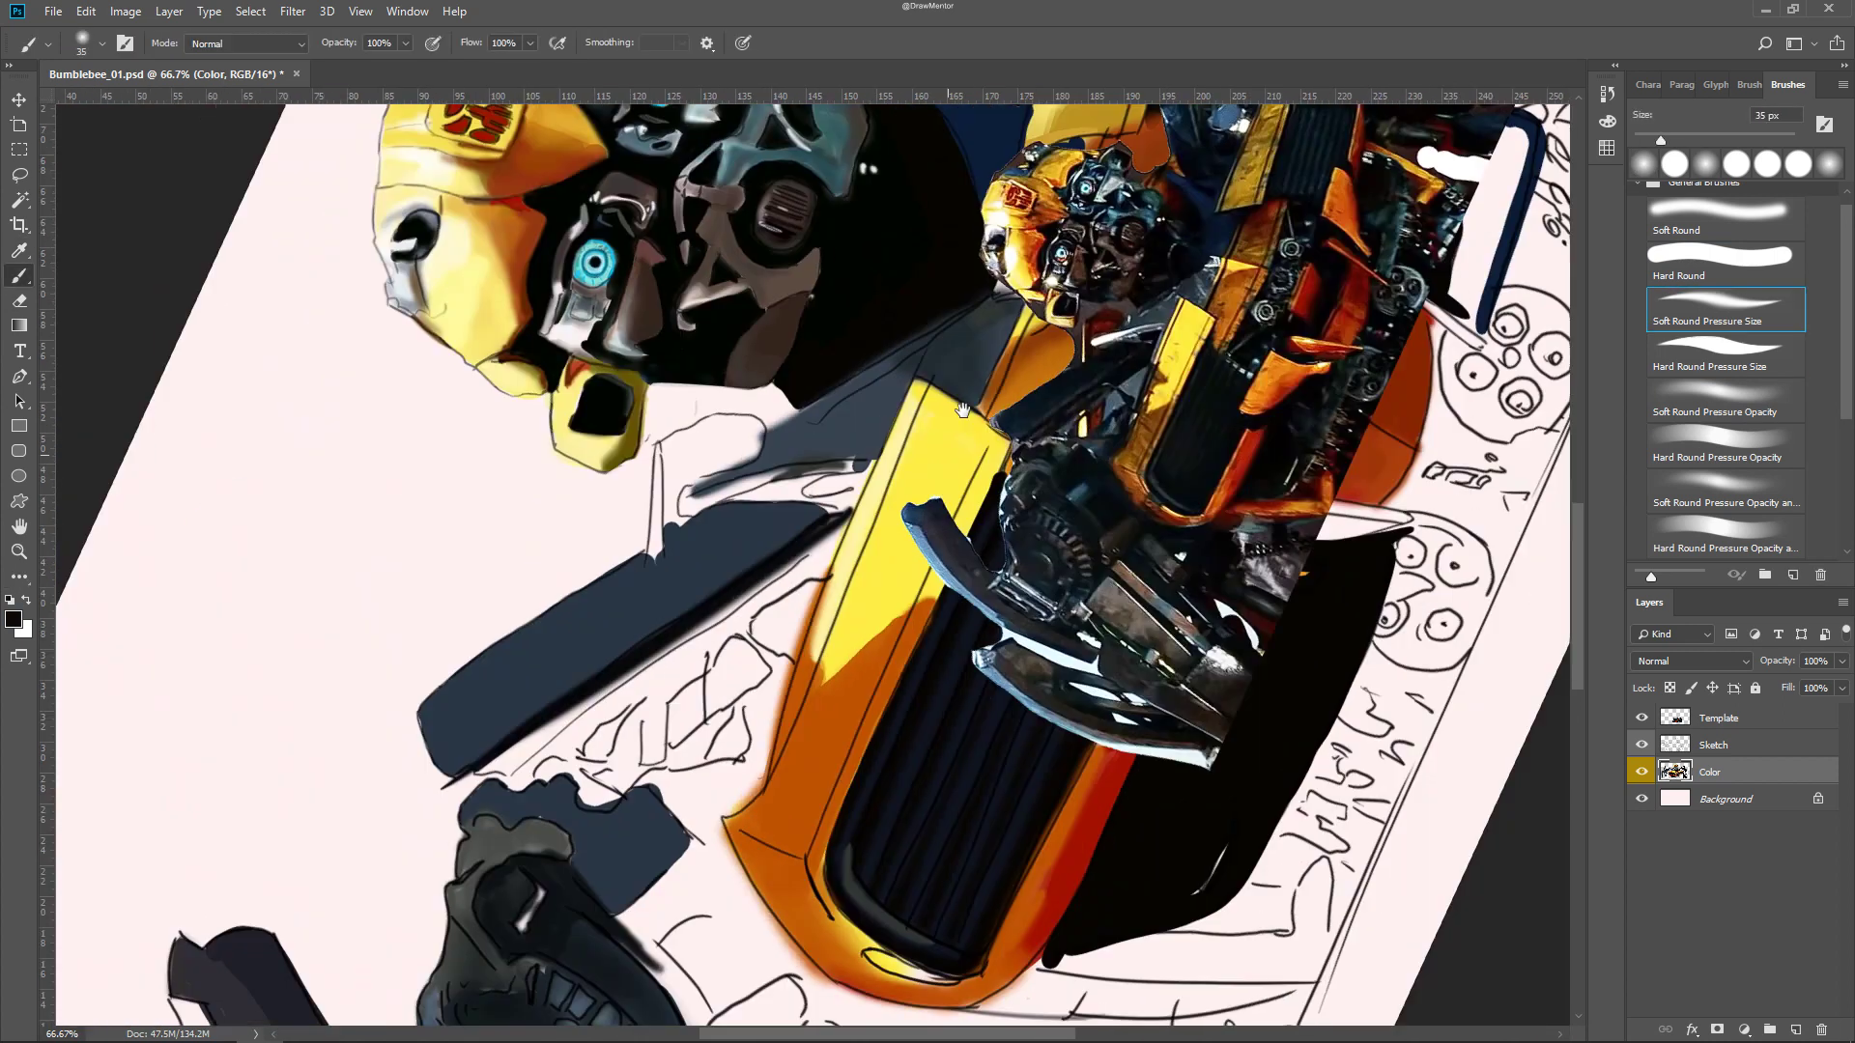
key(Tab)
drag(545, 533, 893, 277)
key(Tab)
mouse_move(502, 706)
mouse_down()
mouse_move(744, 489)
mouse_move(459, 720)
mouse_up()
Switch between the Sketch and Color layers and sample orange-red and peach colours
key(e)
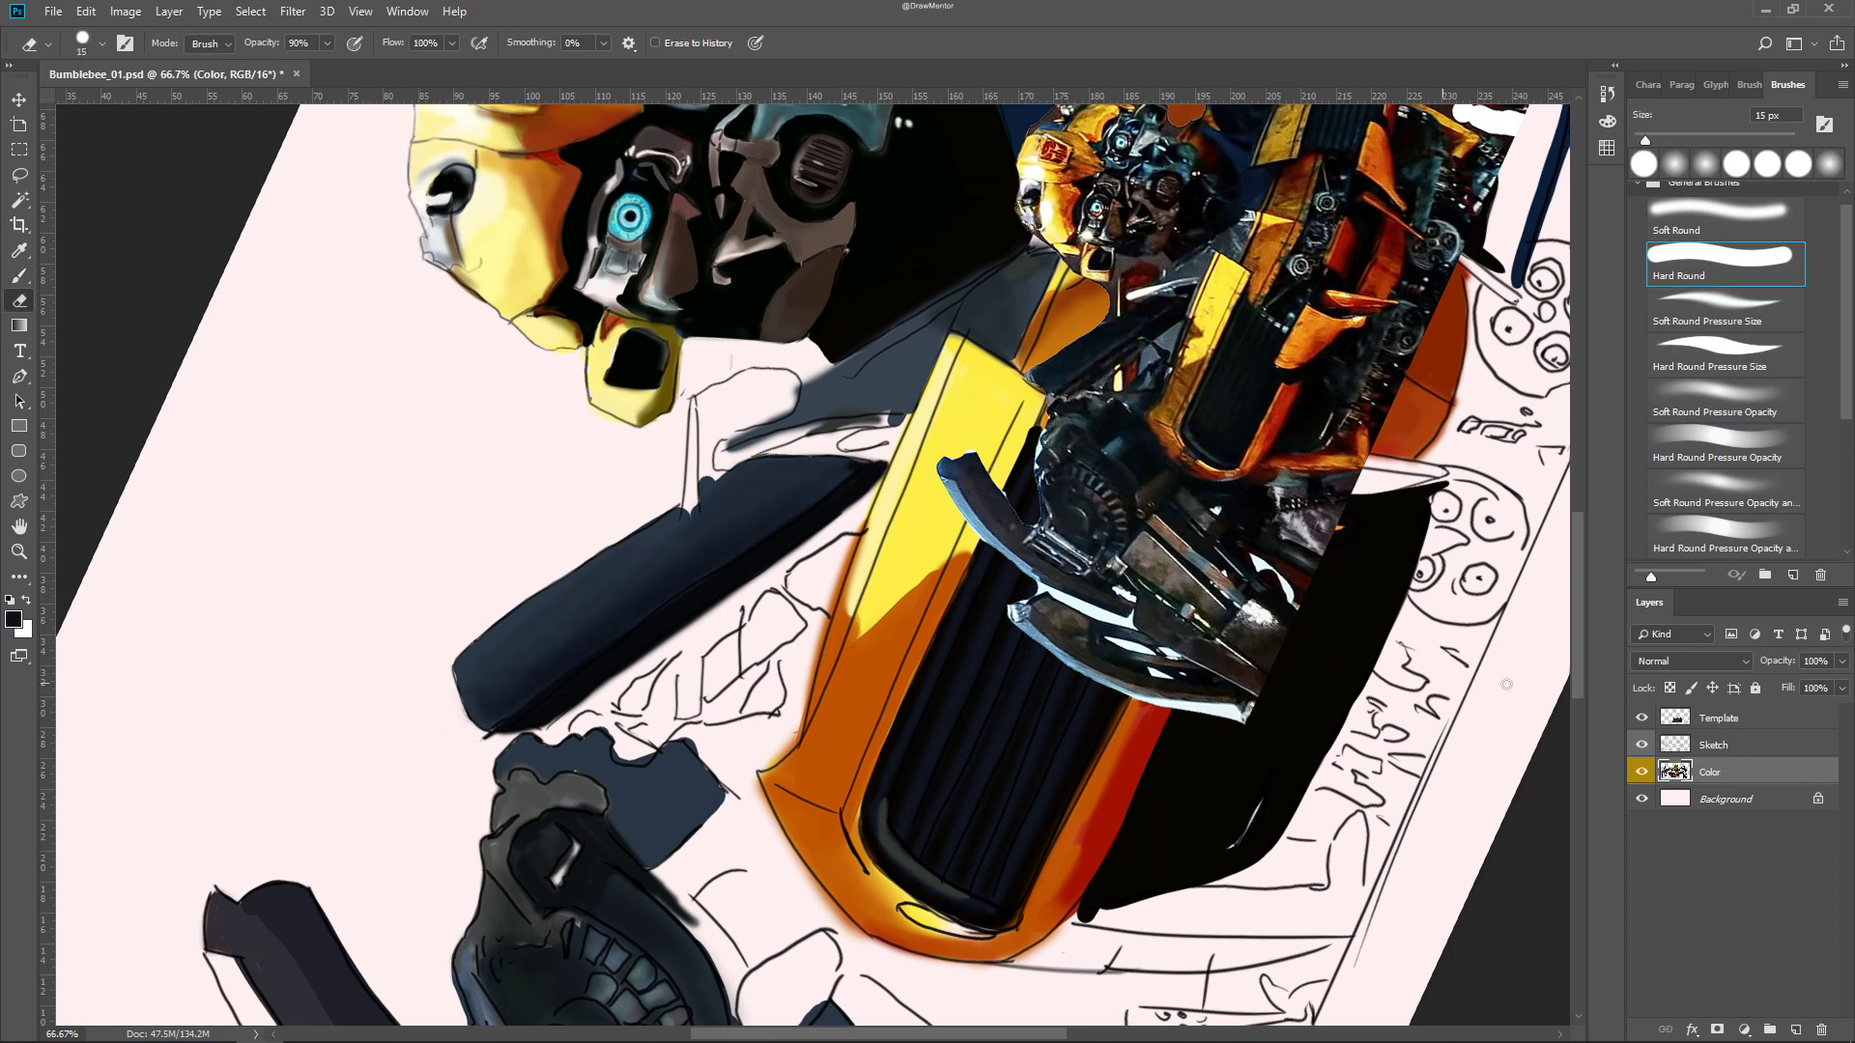
mouse_move(654, 676)
mouse_down()
mouse_move(795, 499)
mouse_move(845, 745)
mouse_move(716, 607)
mouse_move(773, 677)
mouse_up()
ctrl+click(795, 500)
ctrl+click(795, 500)
key(b)
key(comma)
key(shift+2)
key(shift+6)
alt+click(1111, 314)
alt+click(599, 406)
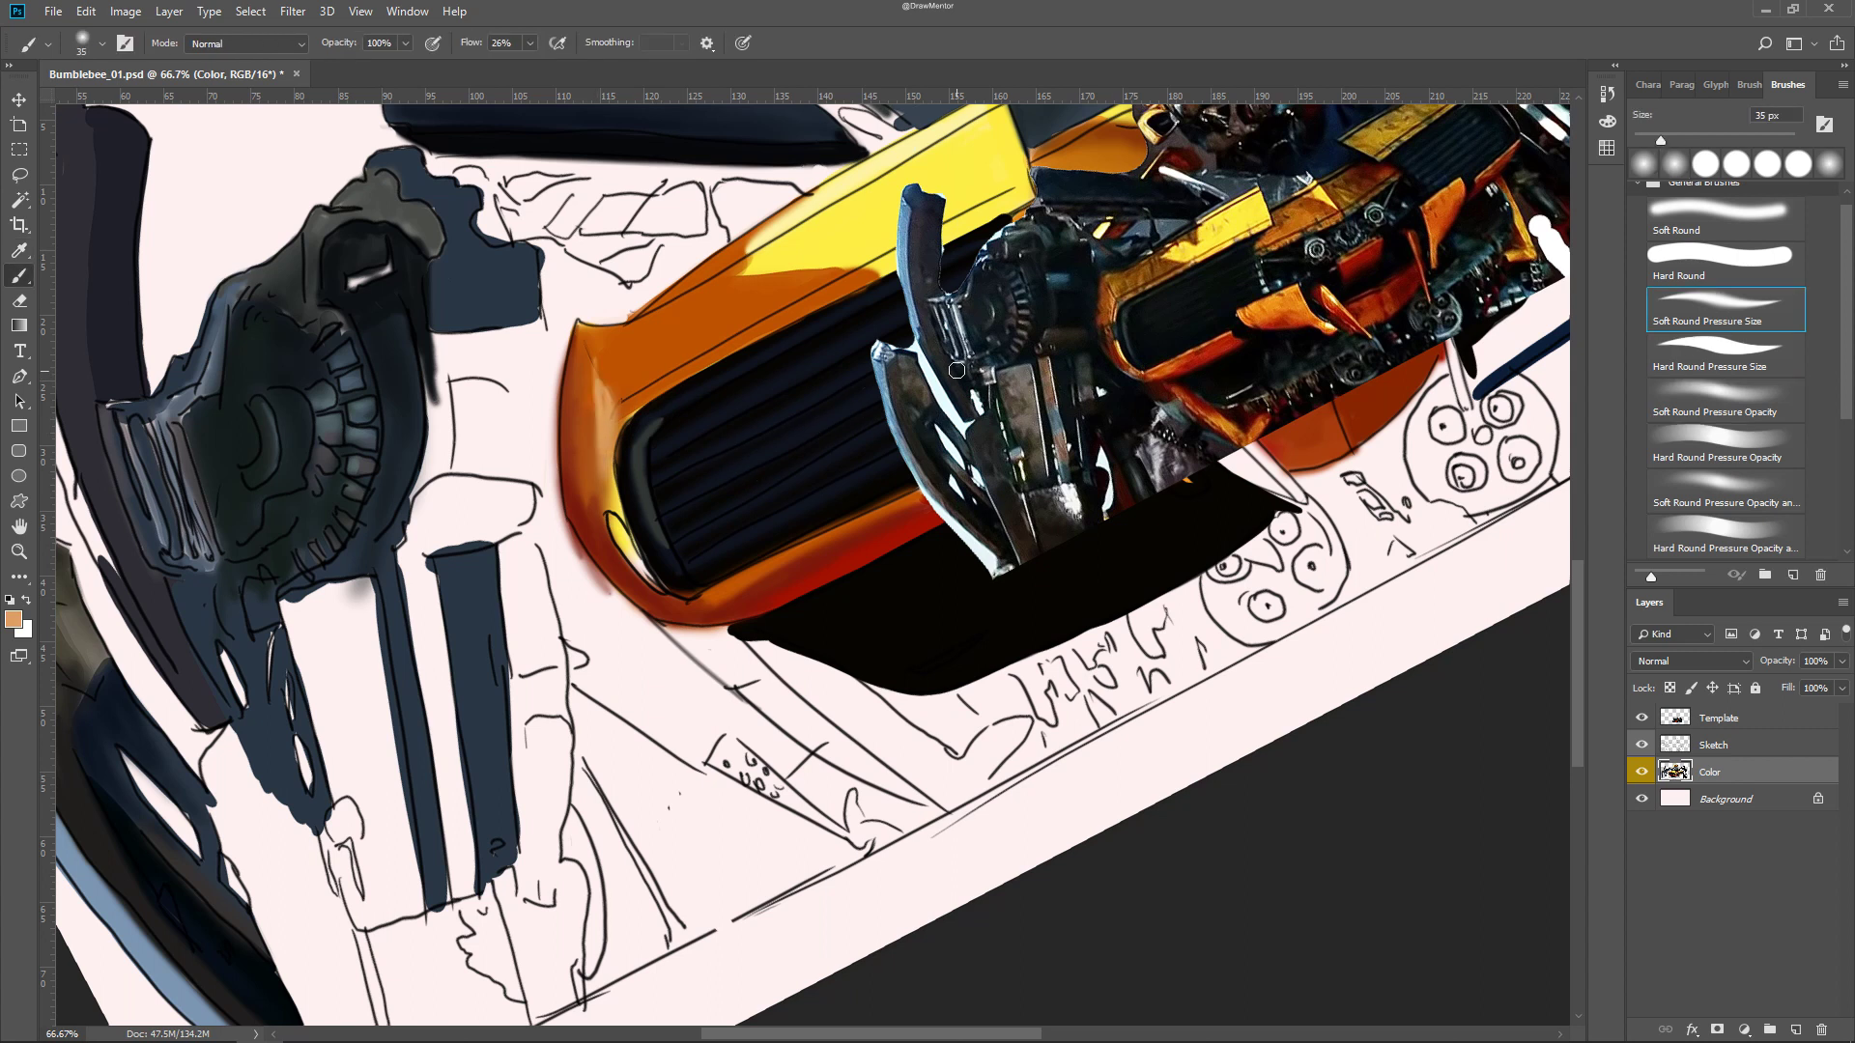
Erase on the Sketch layer, return to the Color layer, and pick black as the colour
key(e)
key(alt+bracketright)
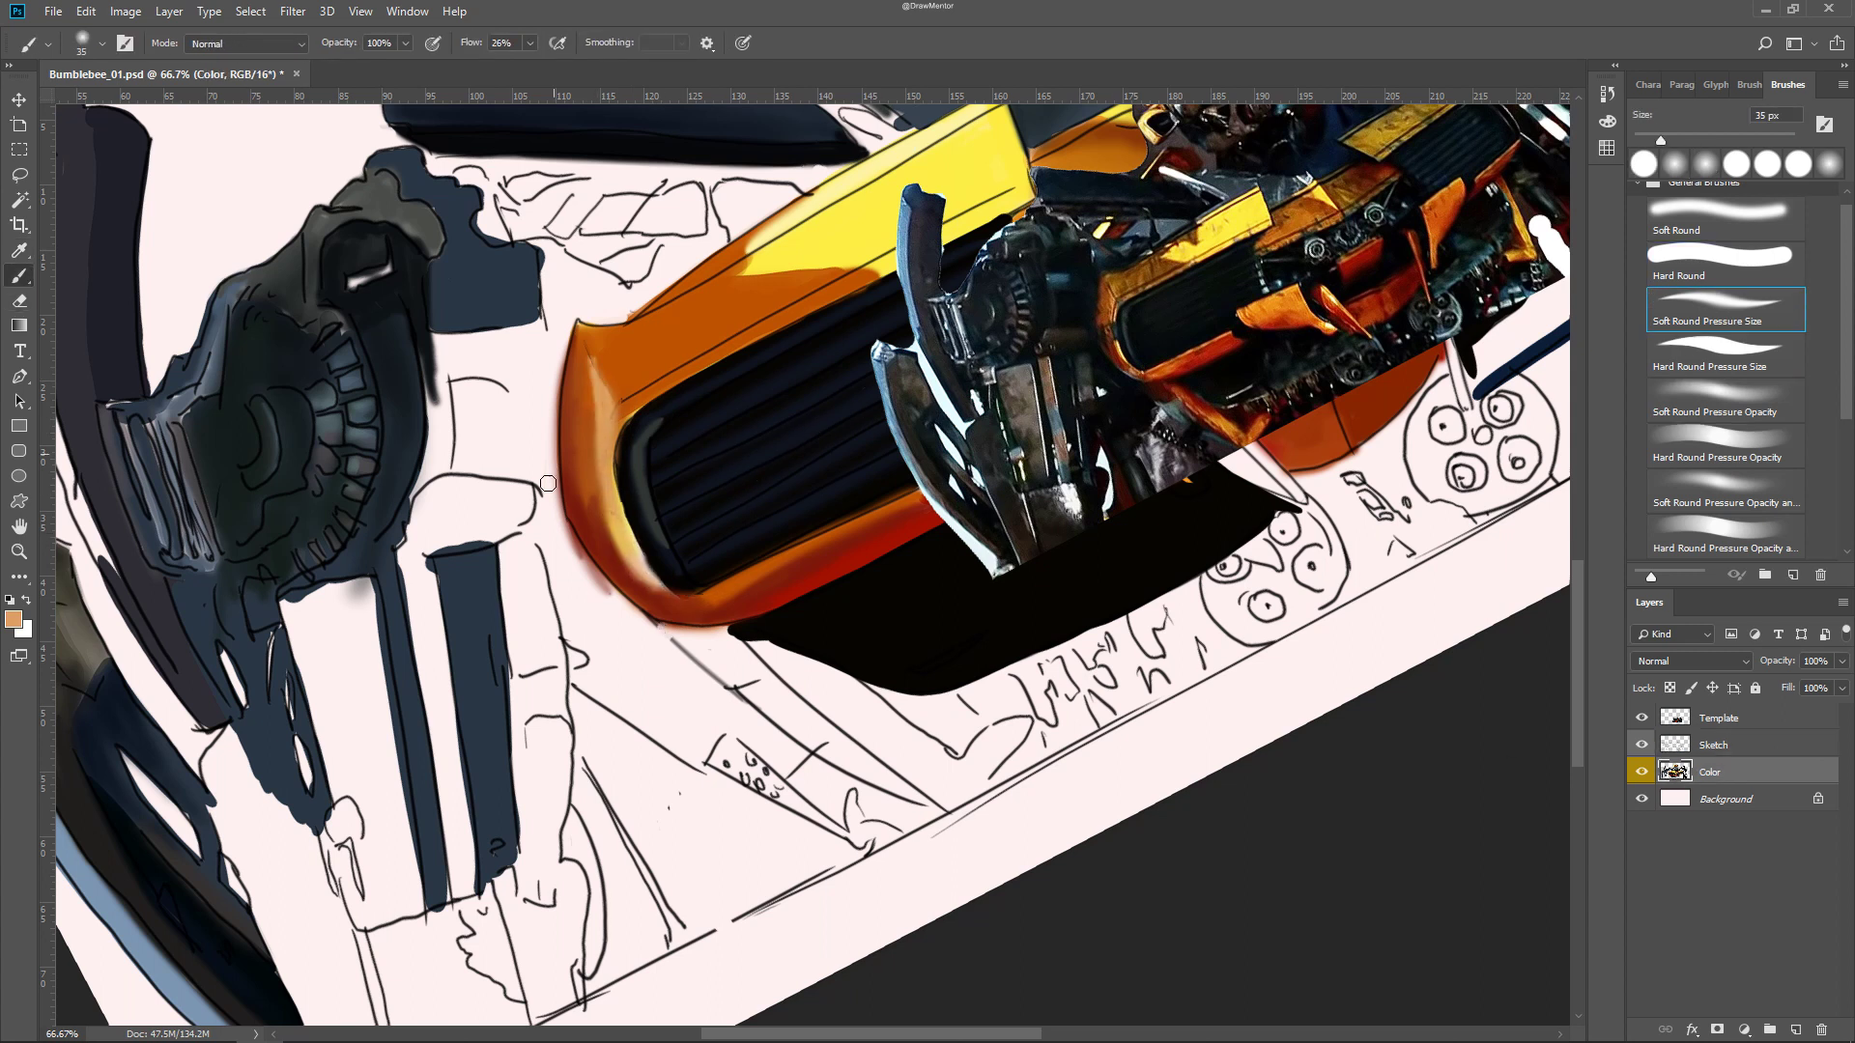
key(alt+bracketleft)
key(b)
alt+click(773, 328)
key(d)
key(comma)
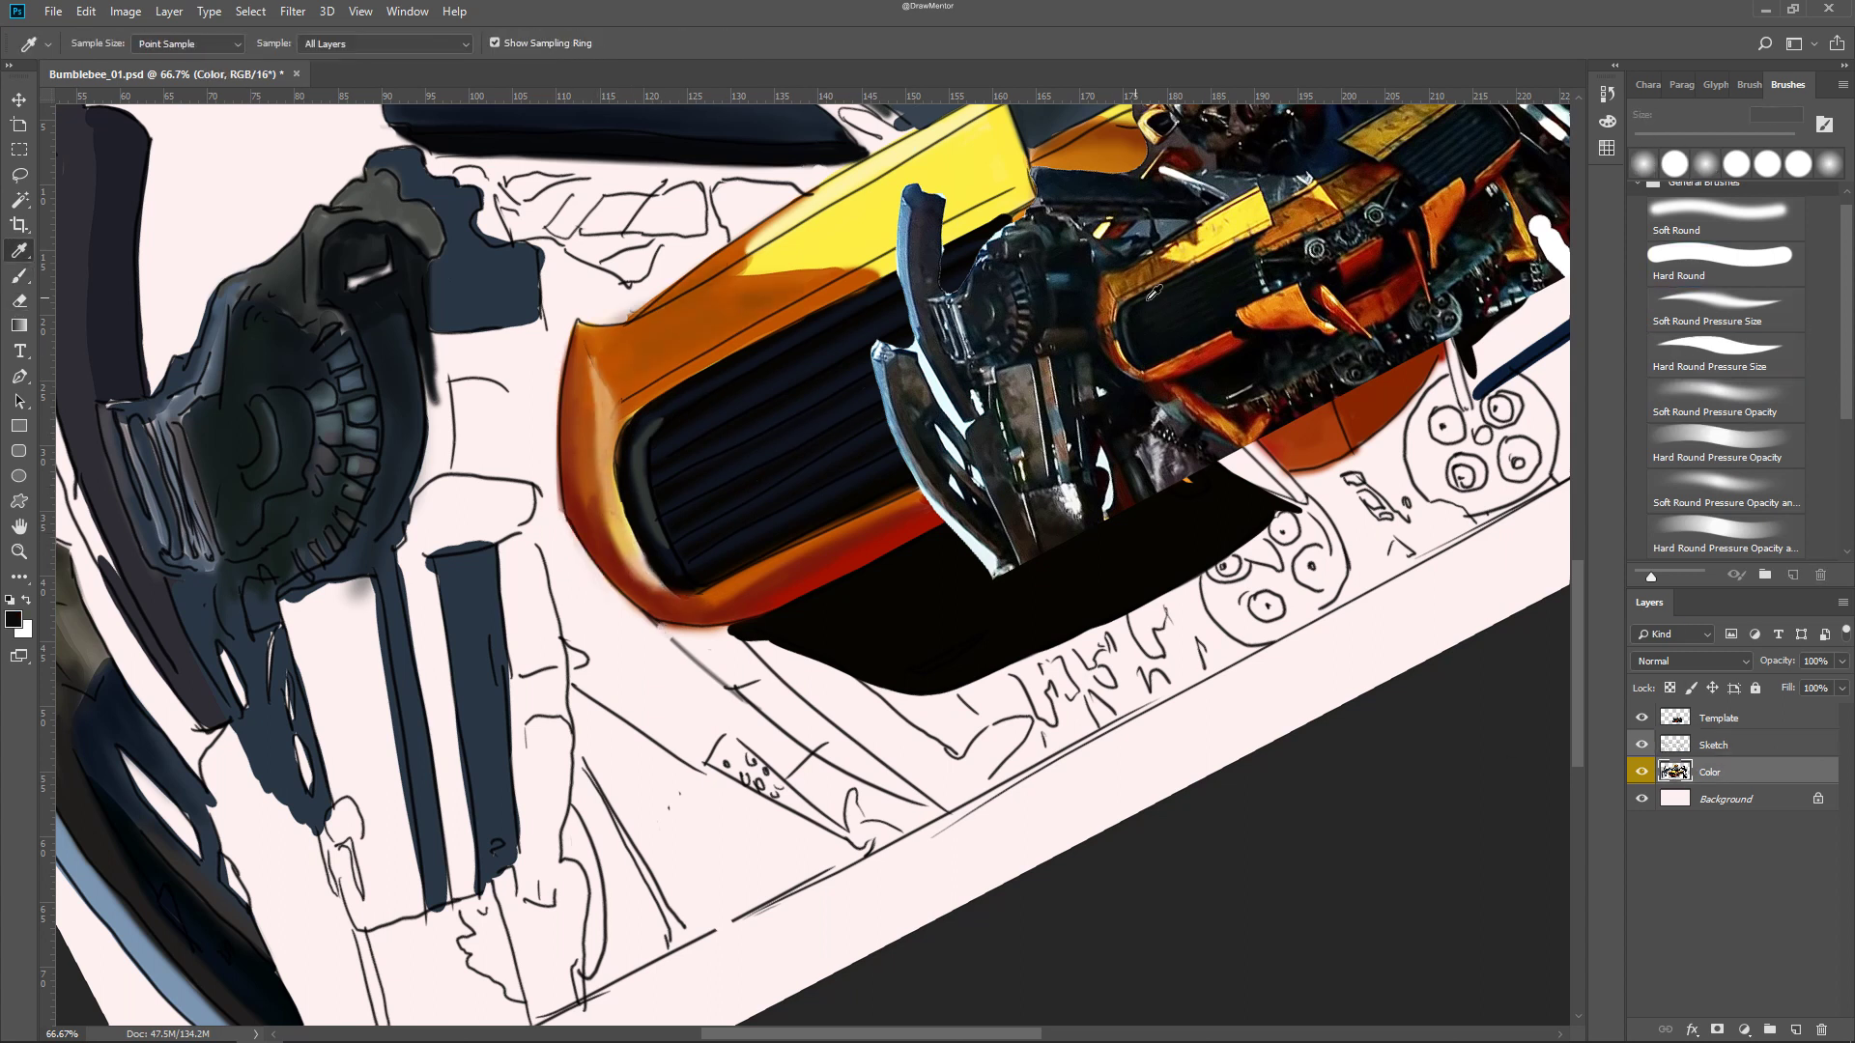
Outline the orange panel's upper edge in black and add soft dark shading beside it
drag(611, 317, 813, 187)
scroll(787, 277, up, 2)
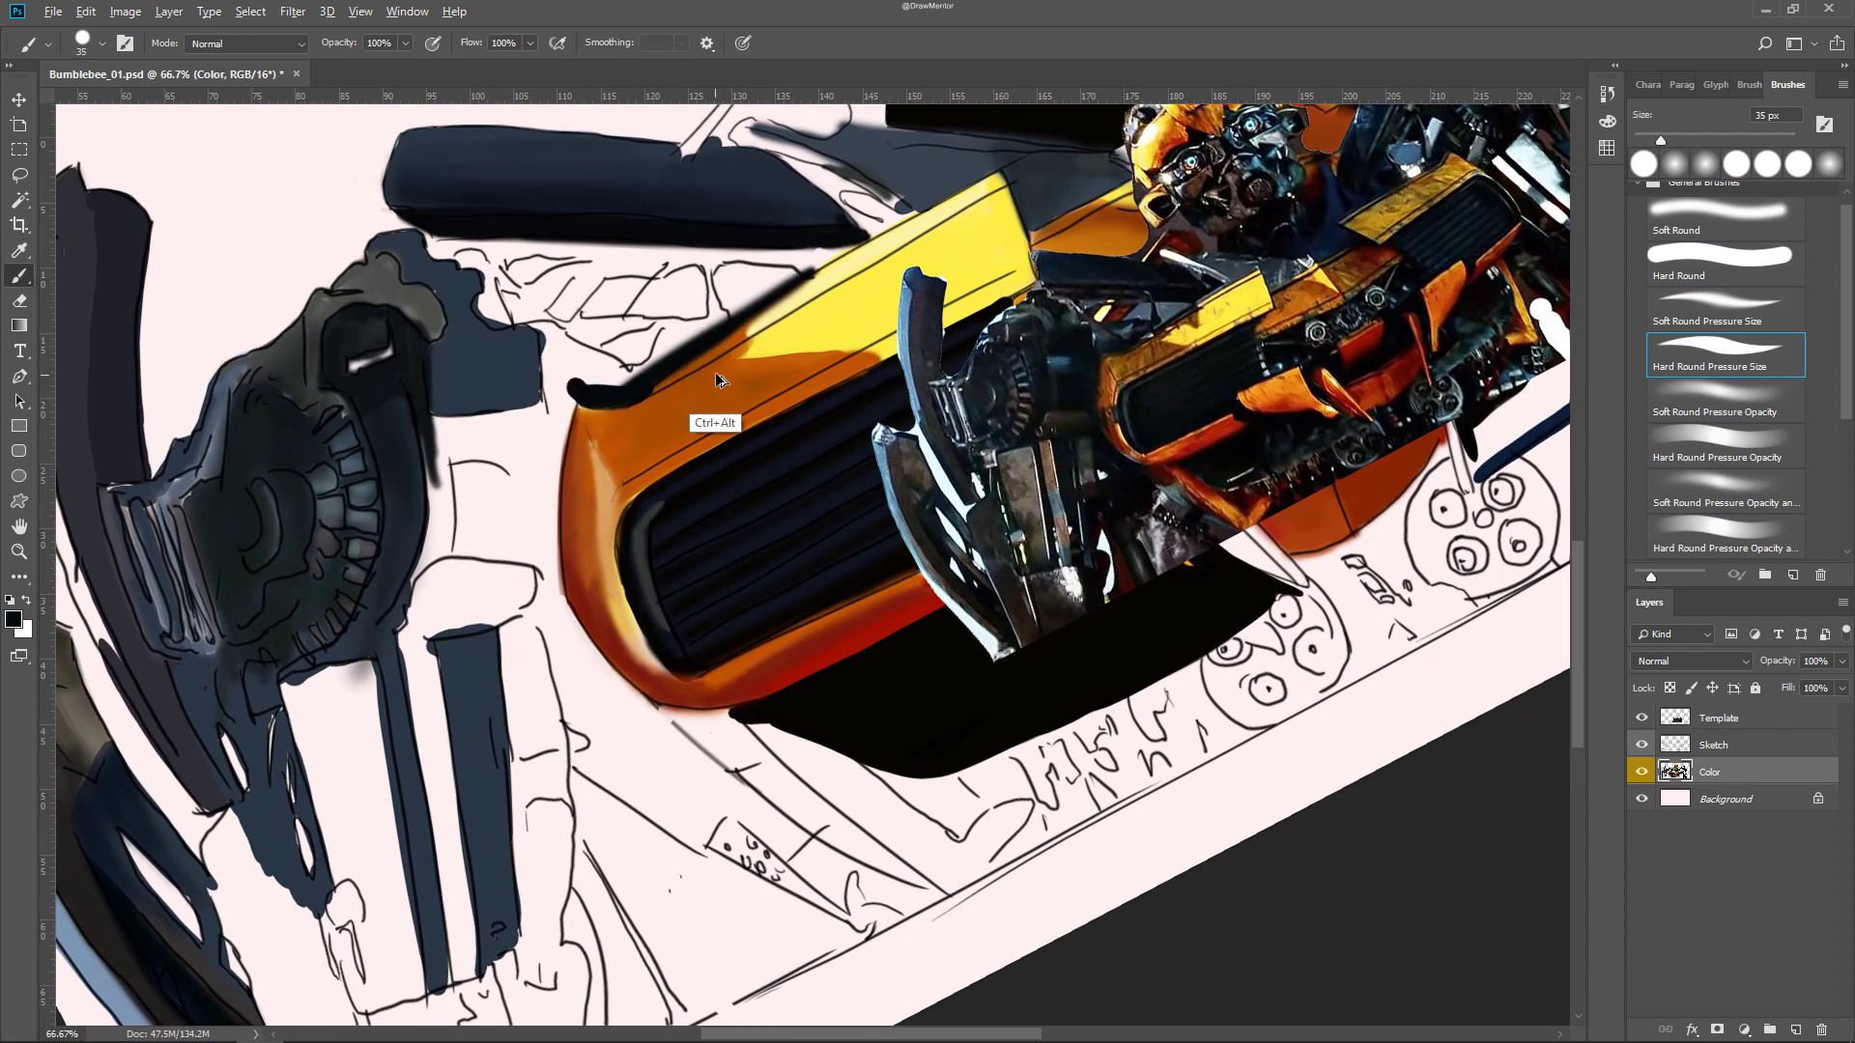
drag(773, 290, 551, 401)
drag(455, 461, 477, 550)
key(period)
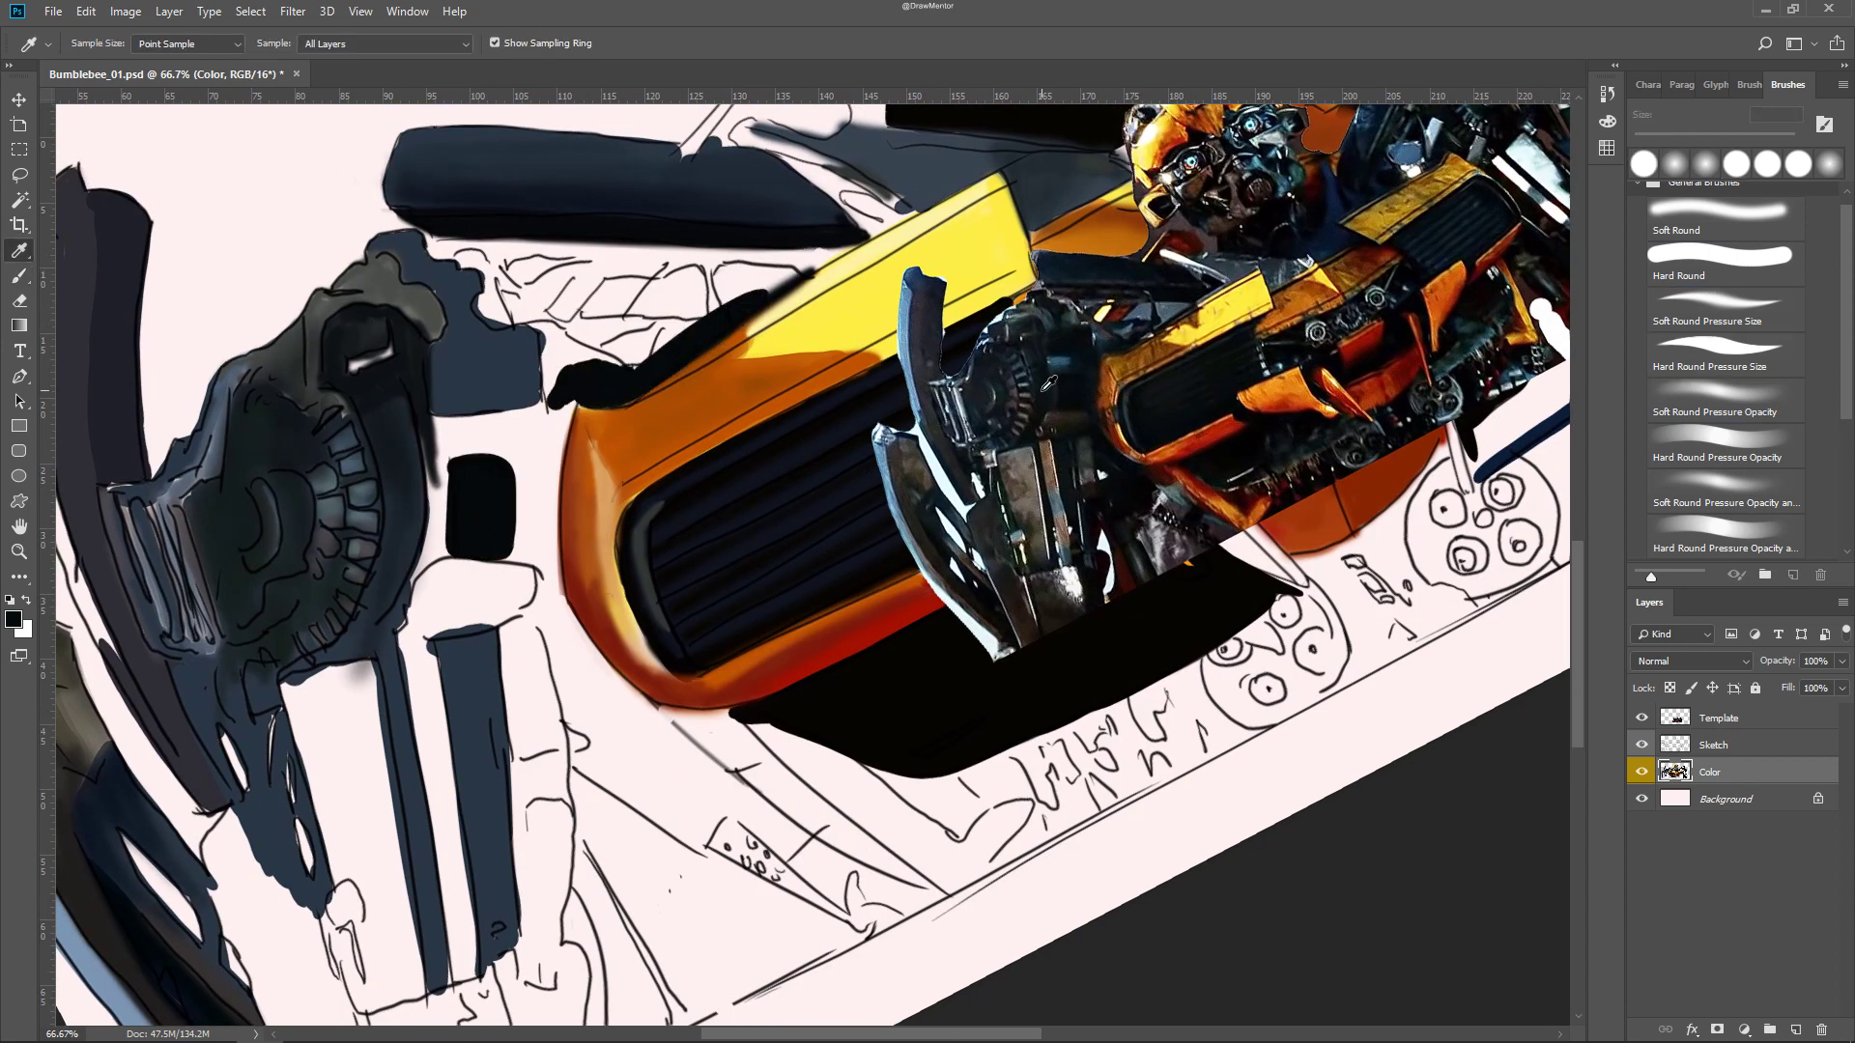
mouse_move(406, 618)
mouse_down()
mouse_move(521, 405)
mouse_move(472, 381)
mouse_move(526, 363)
mouse_move(396, 242)
mouse_up()
key(ctrl+minus)
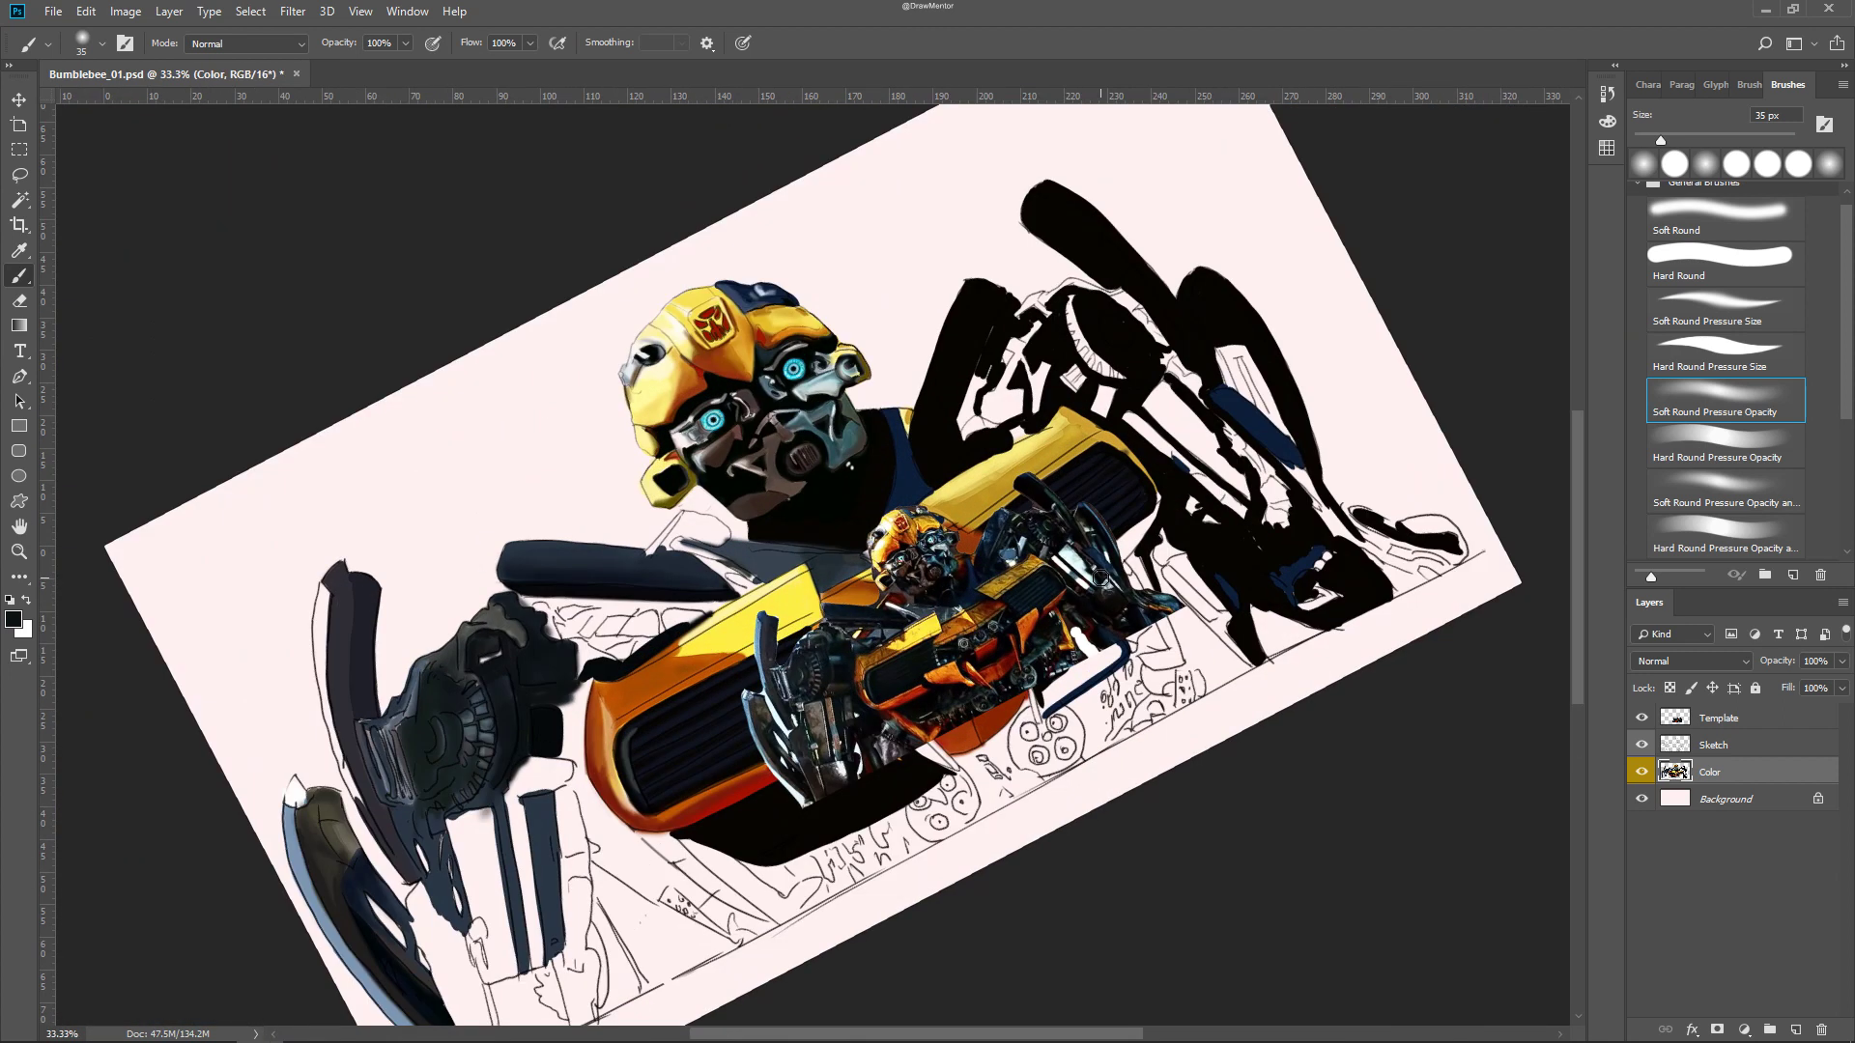
Fill the area left of the orange panel with black using the hard brush
key(ctrl+plus)
drag(619, 592, 662, 622)
key(comma)
mouse_move(609, 444)
mouse_down()
mouse_move(541, 556)
mouse_move(559, 763)
mouse_up()
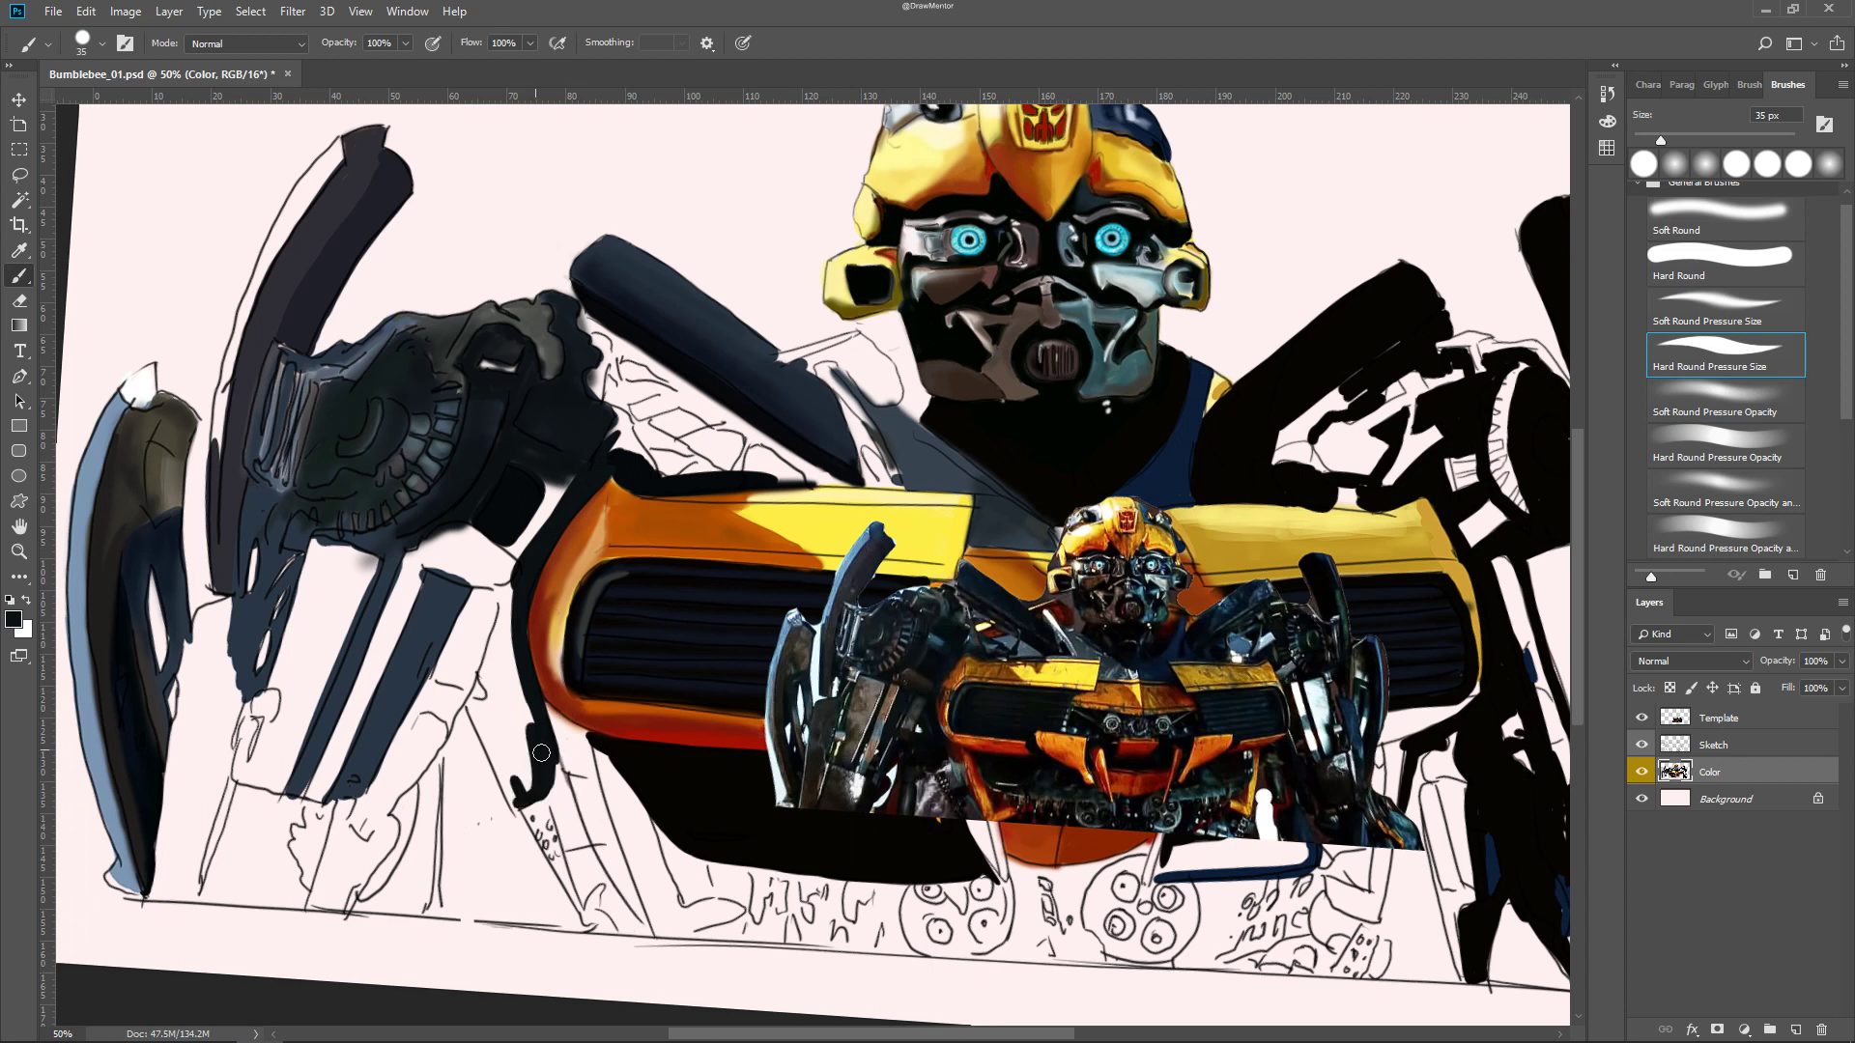
drag(486, 664, 474, 711)
key(period)
Brush soft grey-blue onto the arm and paint tan strokes down the left arm
alt+click(558, 466)
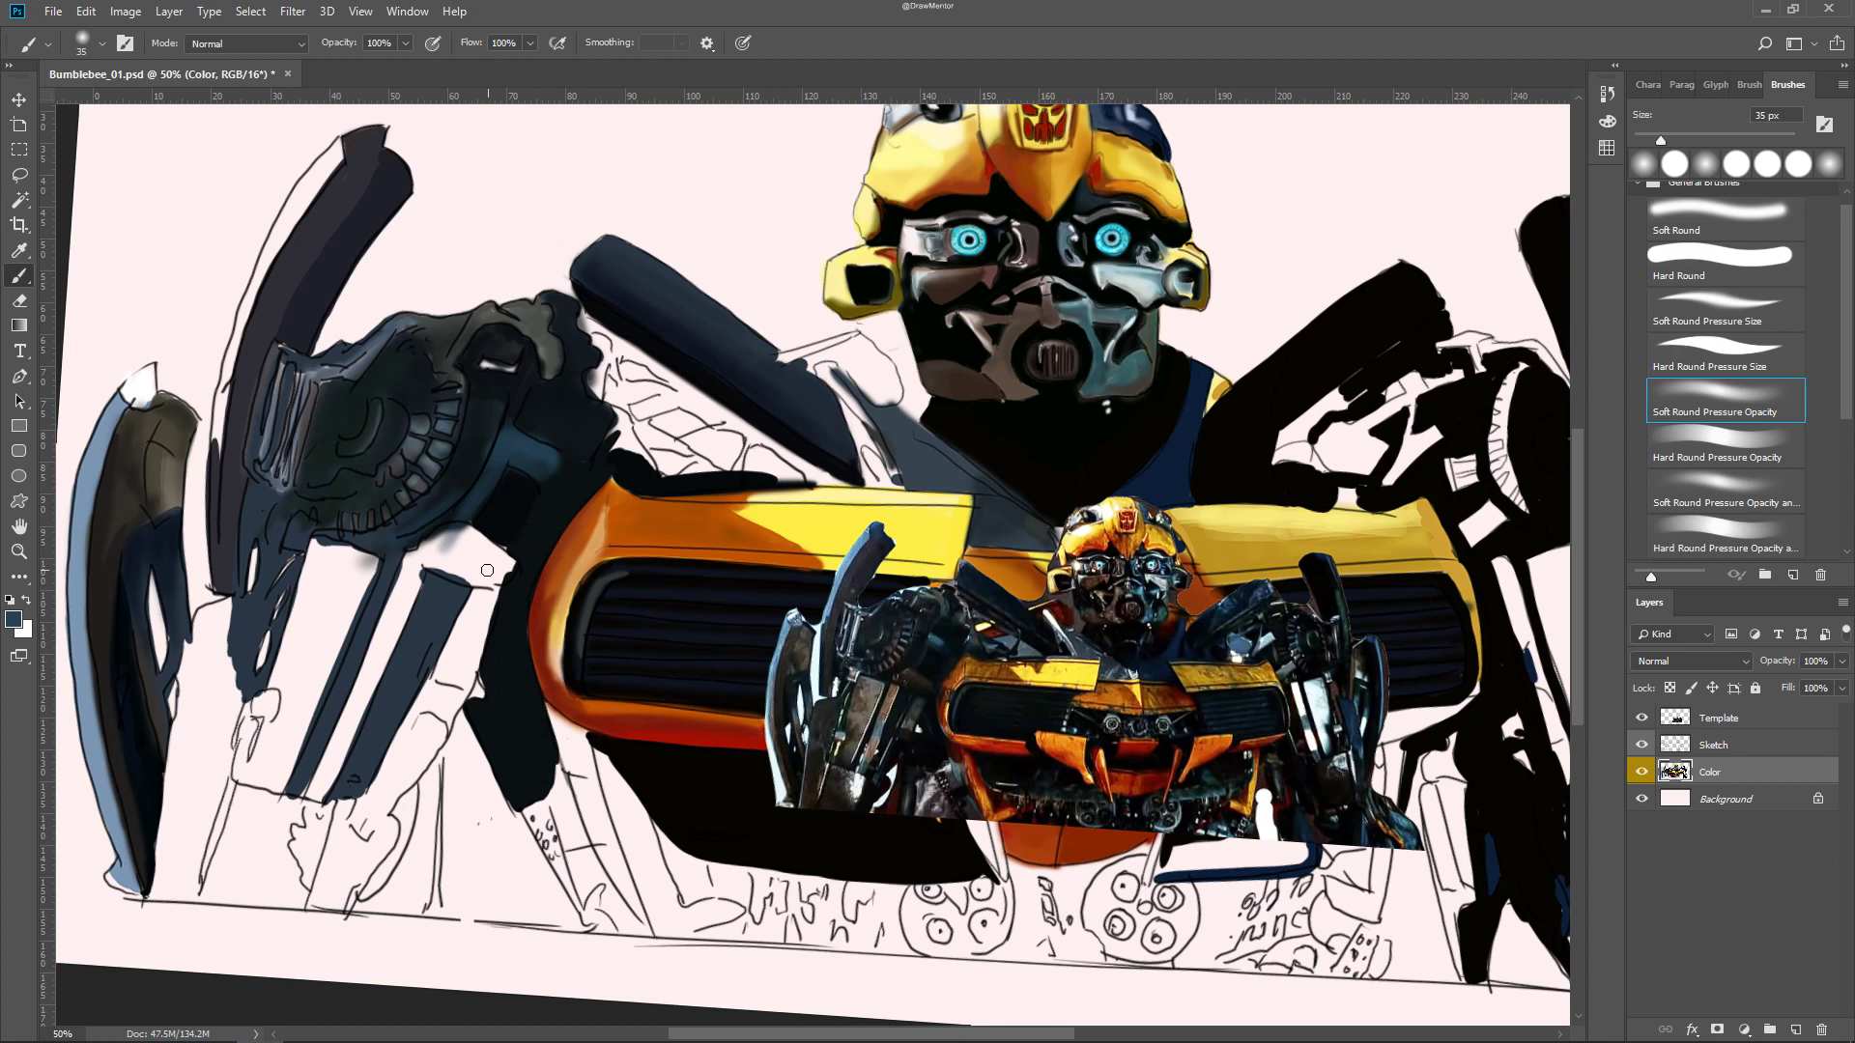
mouse_move(493, 536)
mouse_down()
mouse_move(435, 575)
mouse_move(488, 582)
mouse_up()
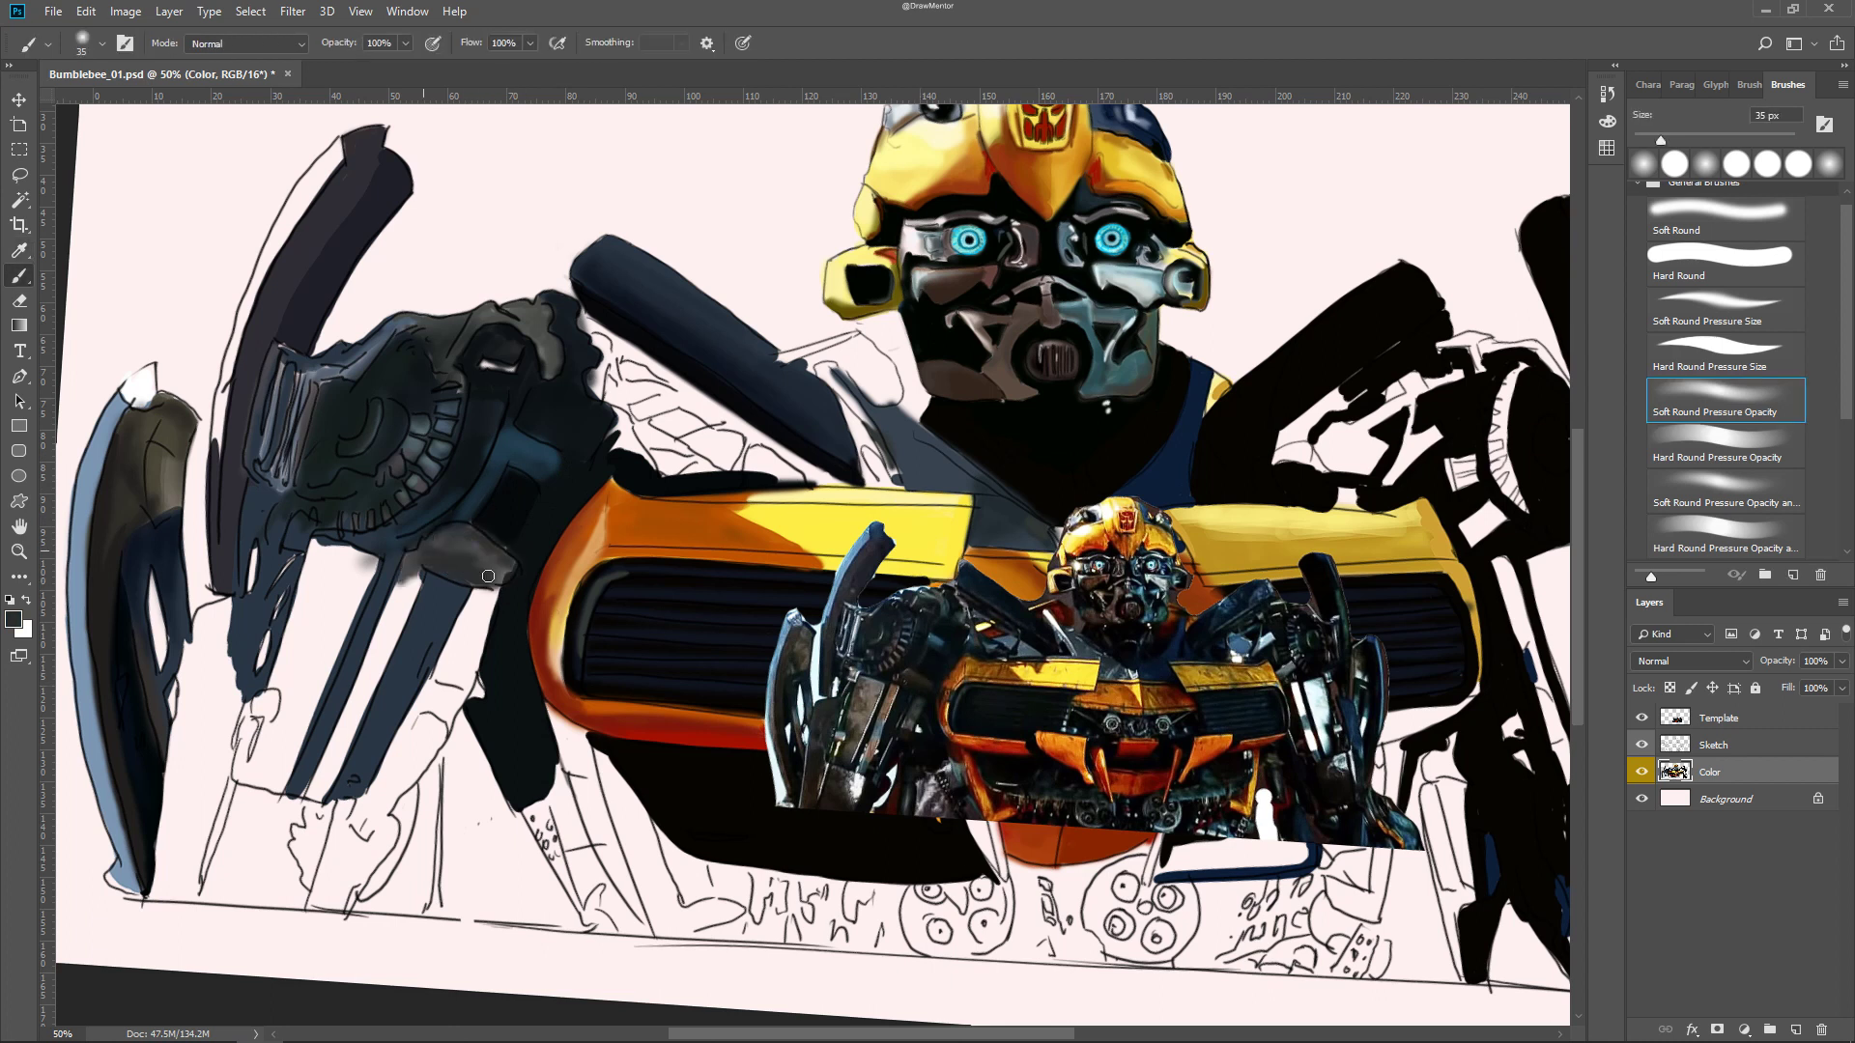
alt+click(452, 575)
mouse_move(362, 690)
mouse_down()
mouse_move(421, 576)
mouse_move(324, 802)
mouse_up()
key(comma)
drag(363, 546, 290, 637)
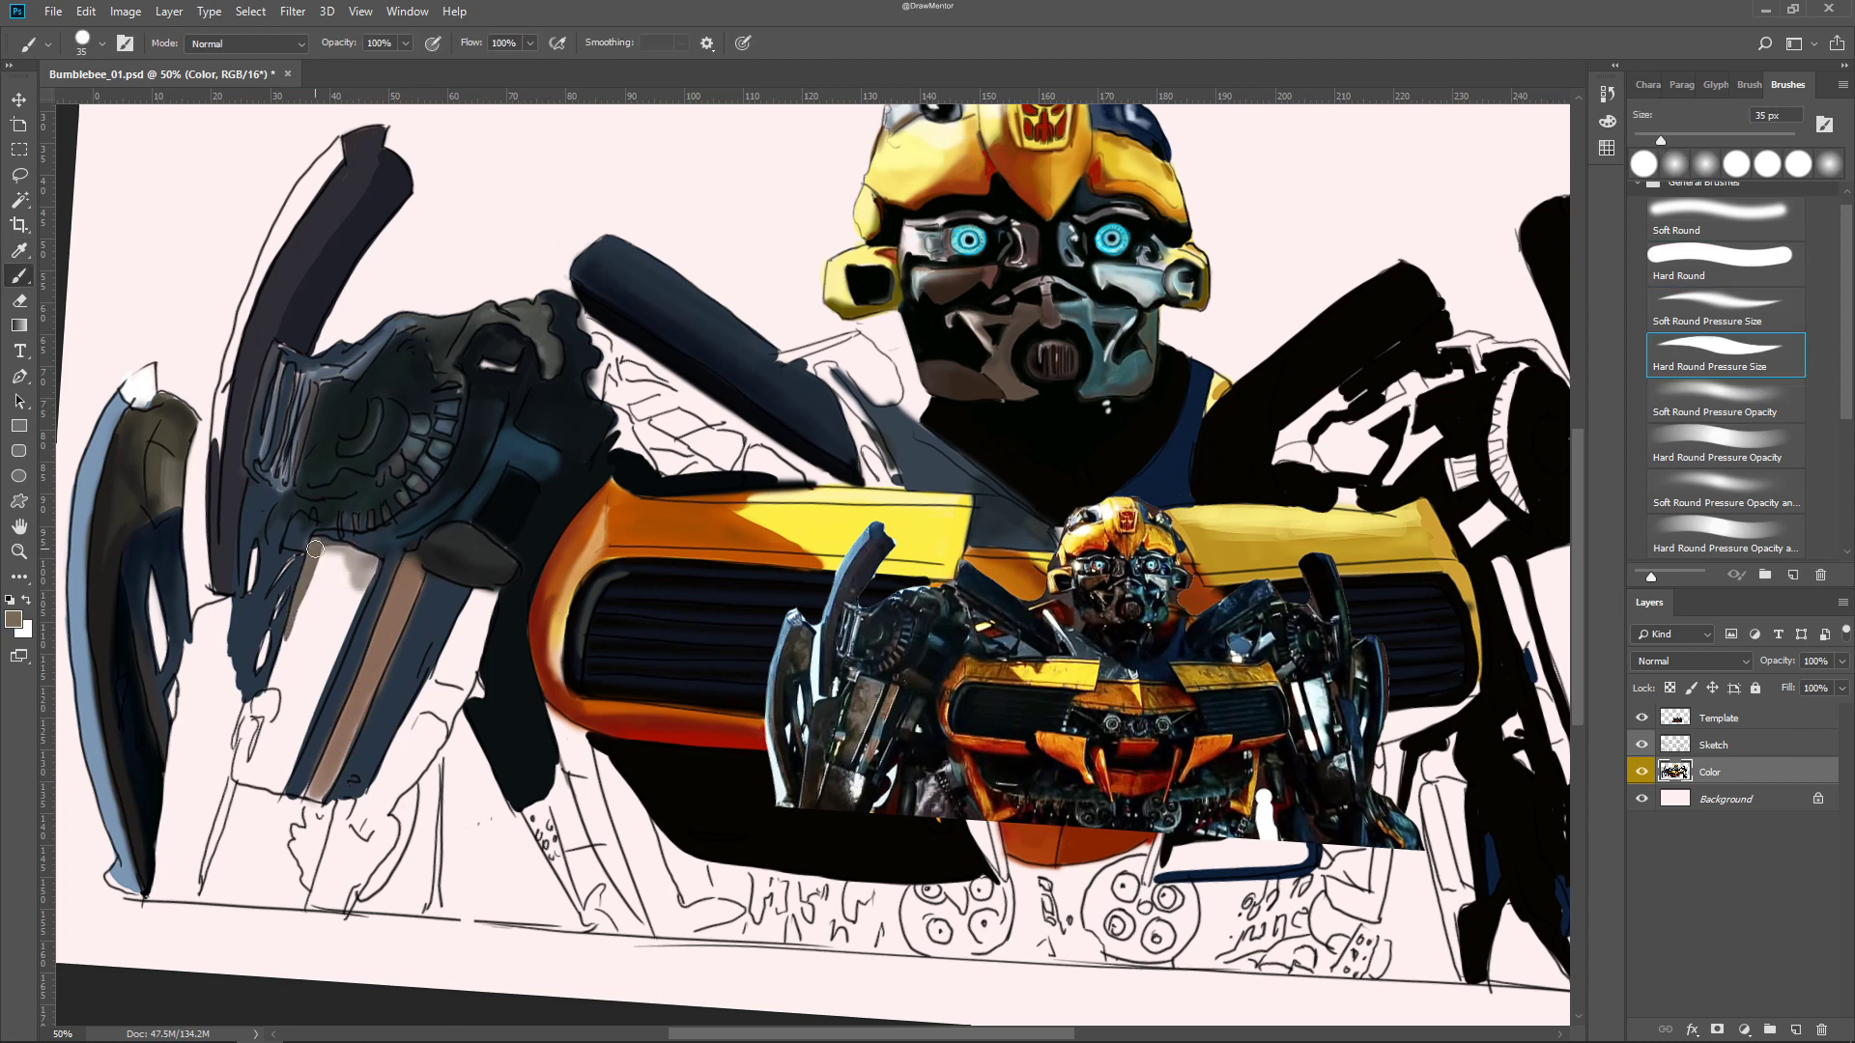
drag(309, 720, 340, 576)
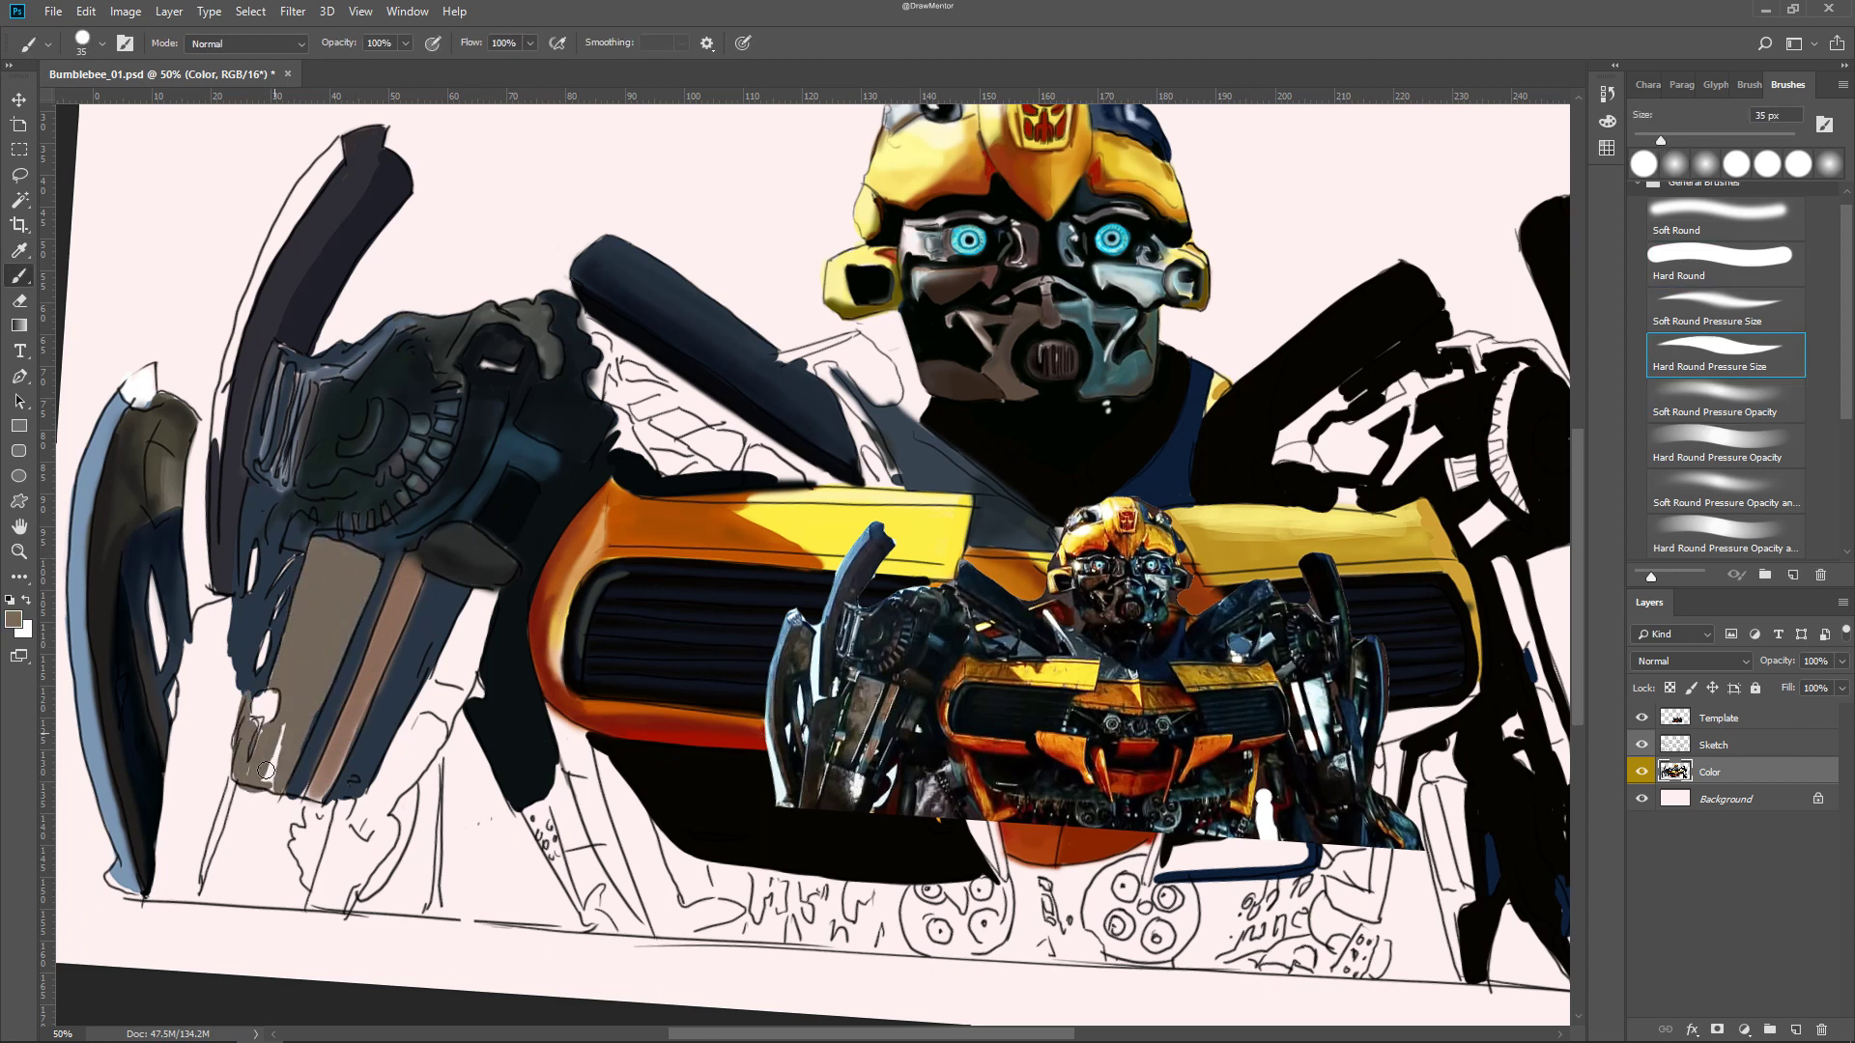
Paint dark green strokes on the left arm and hide the Template reference layer
alt+click(398, 559)
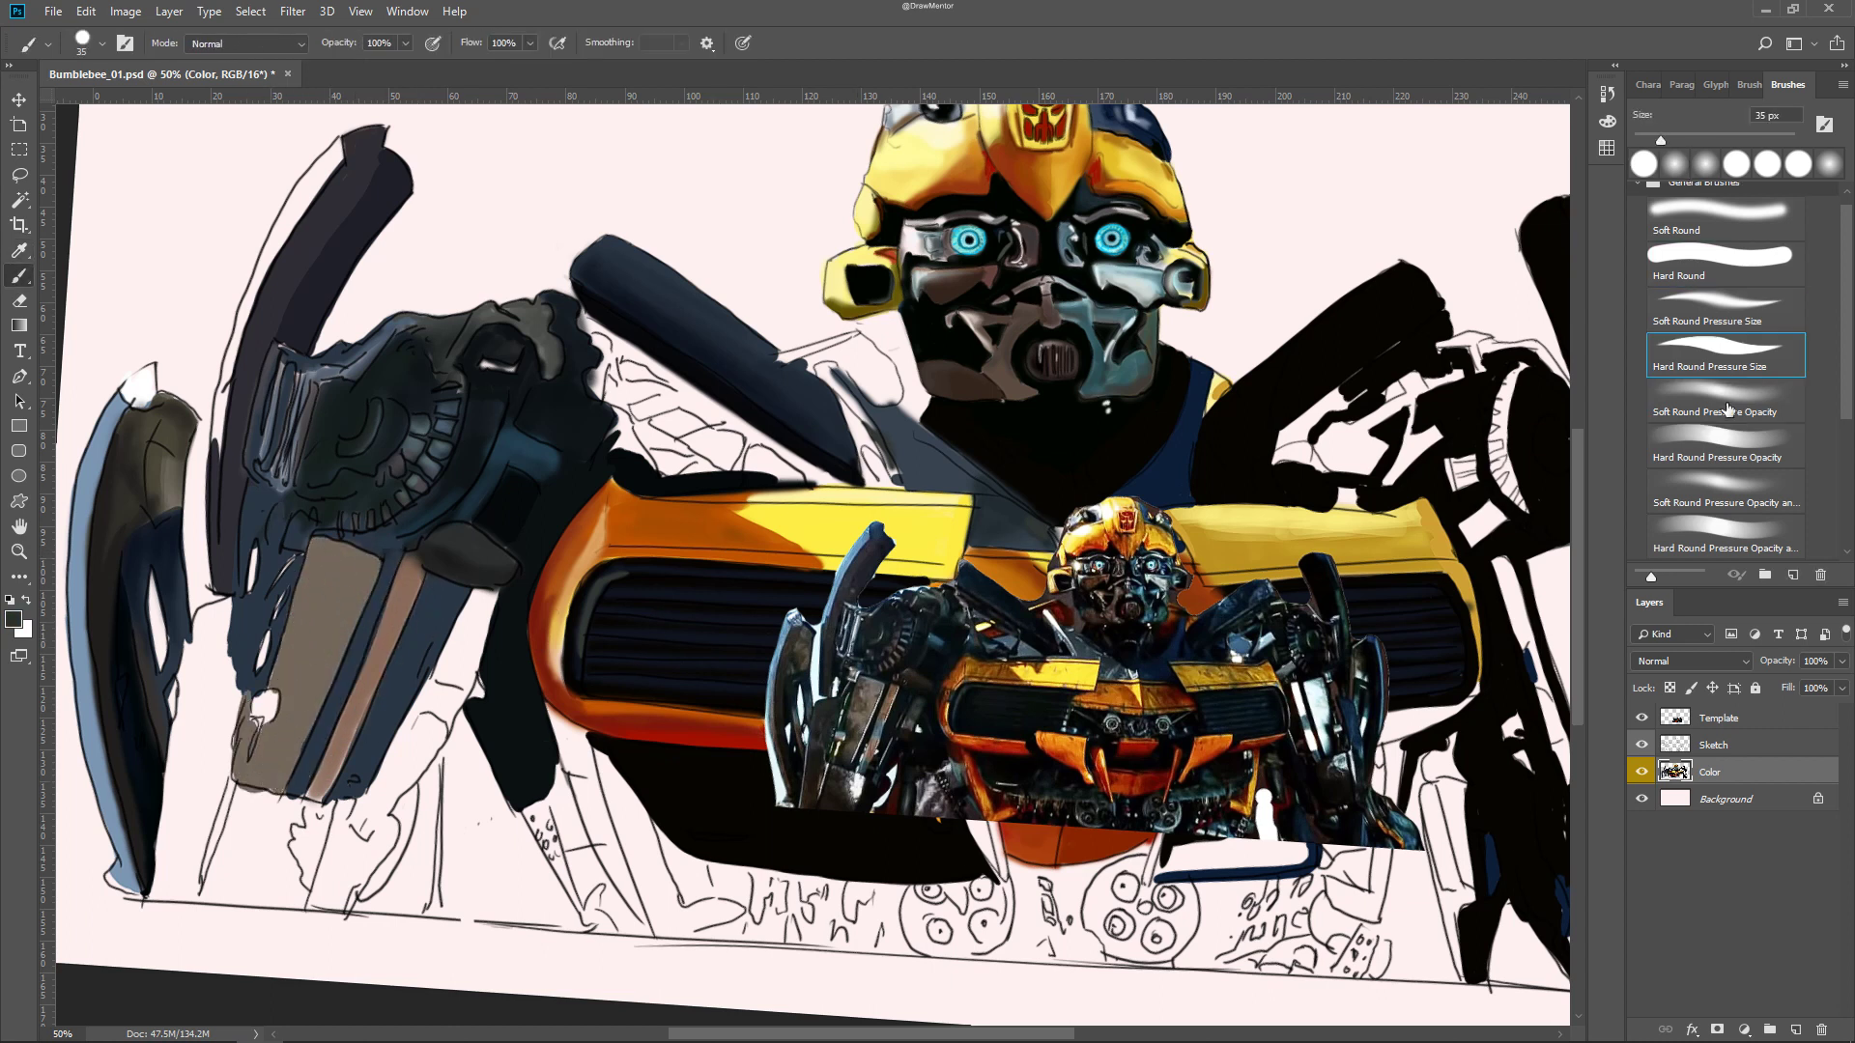
key(period)
key(period)
key(period)
mouse_move(290, 618)
mouse_down()
mouse_move(261, 763)
mouse_move(278, 727)
mouse_move(232, 773)
mouse_move(193, 869)
mouse_up()
key(comma)
mouse_move(227, 609)
mouse_down()
mouse_move(189, 908)
mouse_move(221, 820)
mouse_up()
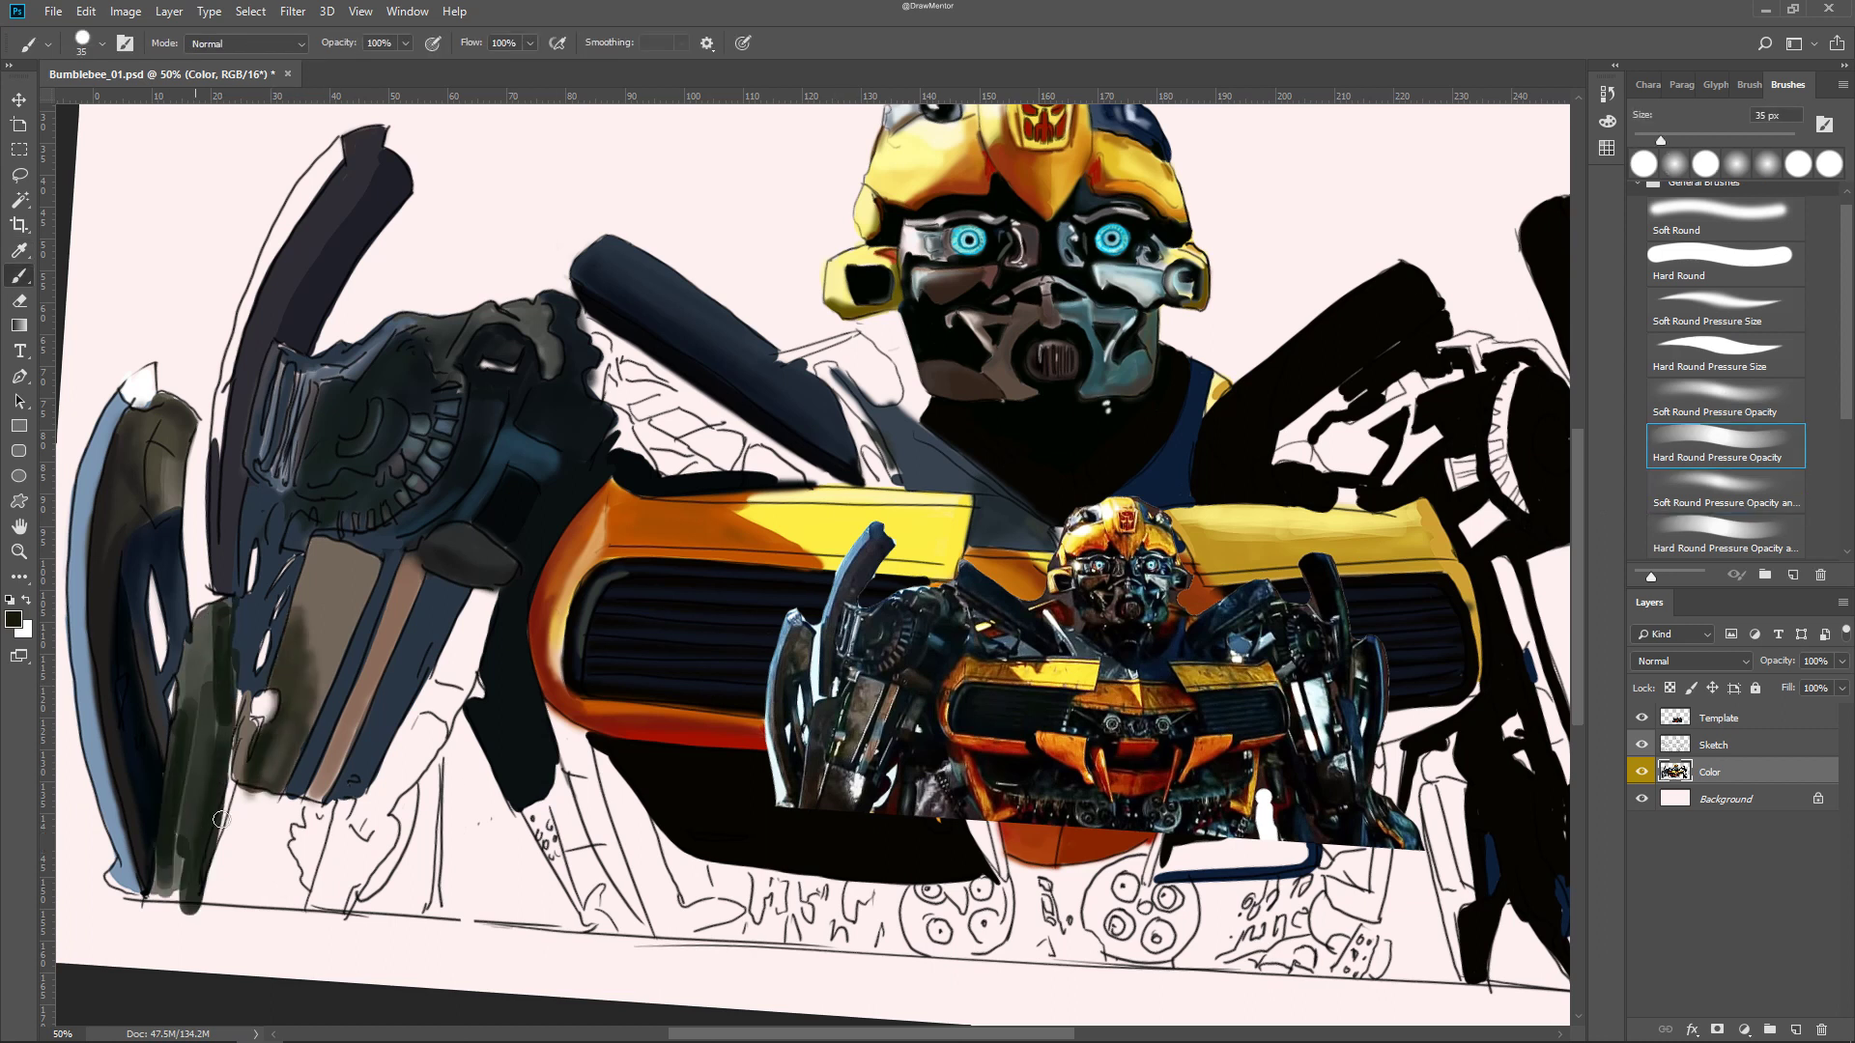
drag(218, 618, 179, 889)
key(e)
key(ctrl+minus)
click(1642, 718)
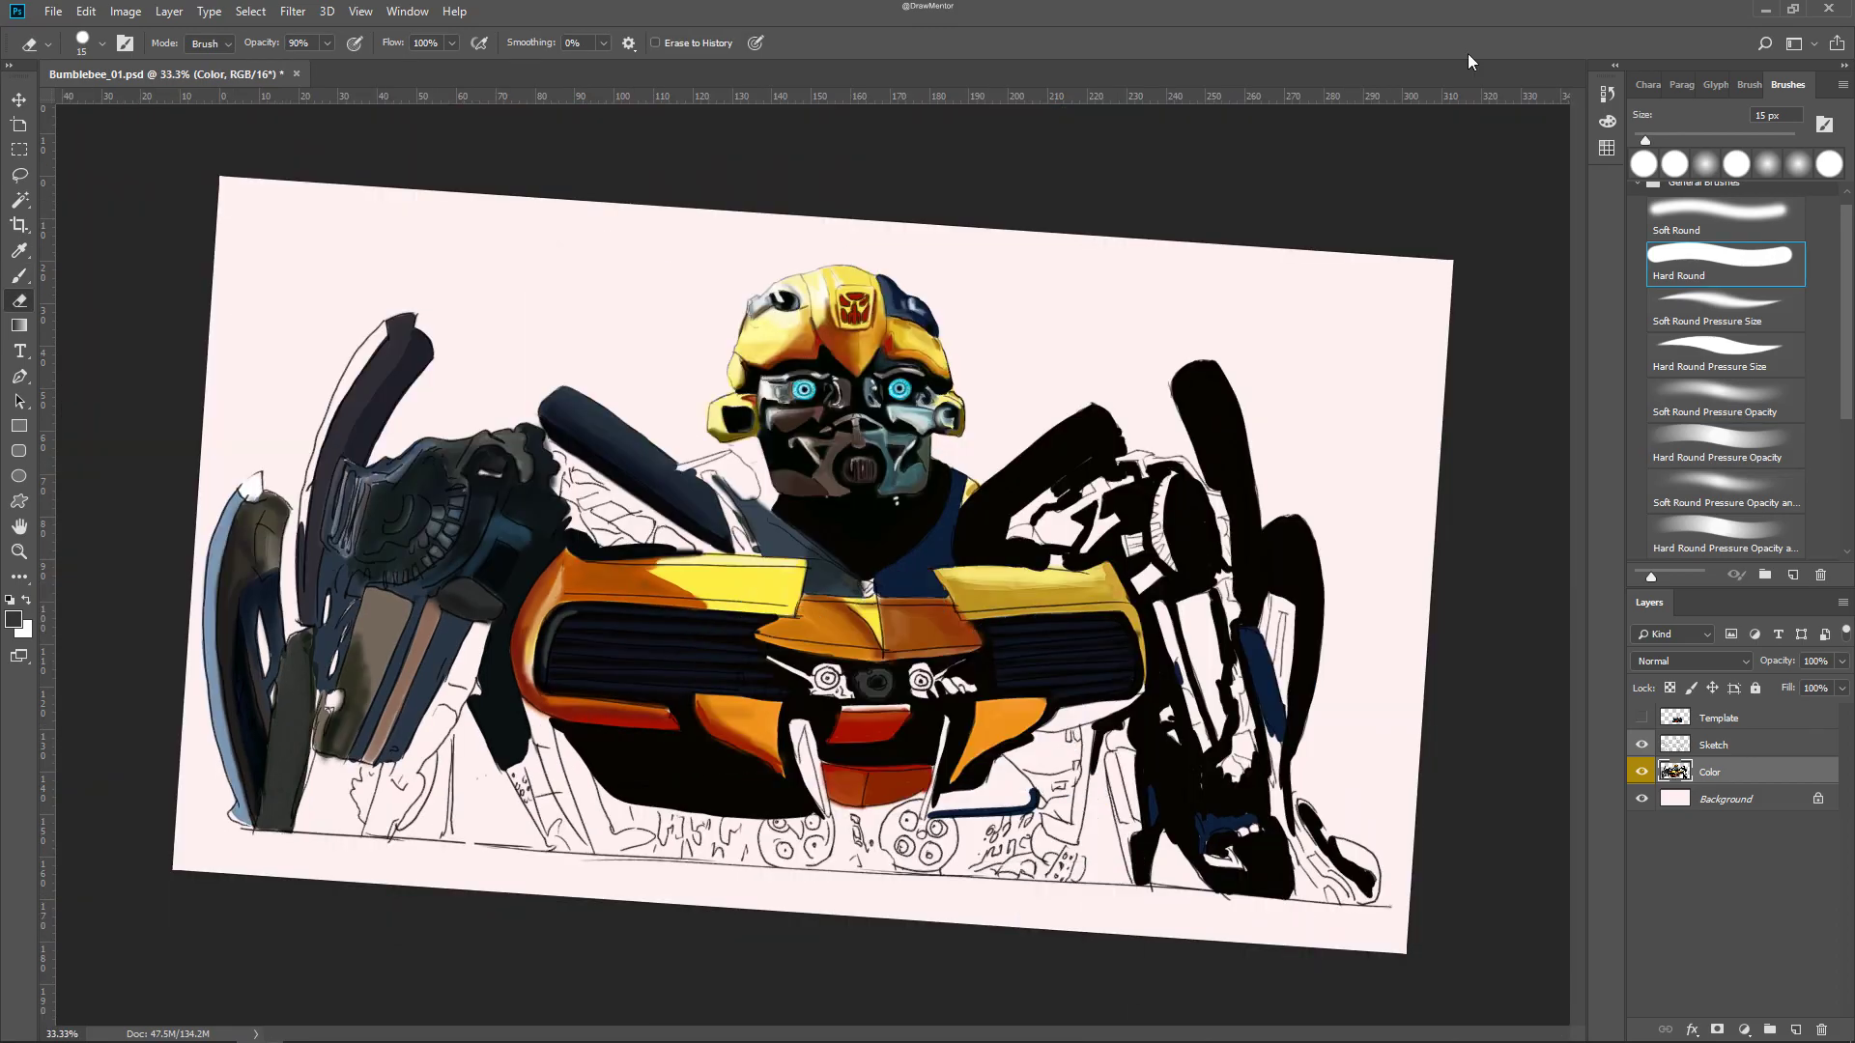
Show the Template layer and paint dark grey-green strokes behind the left arm on a rotated canvas
click(1642, 718)
key(r)
drag(940, 577, 1022, 465)
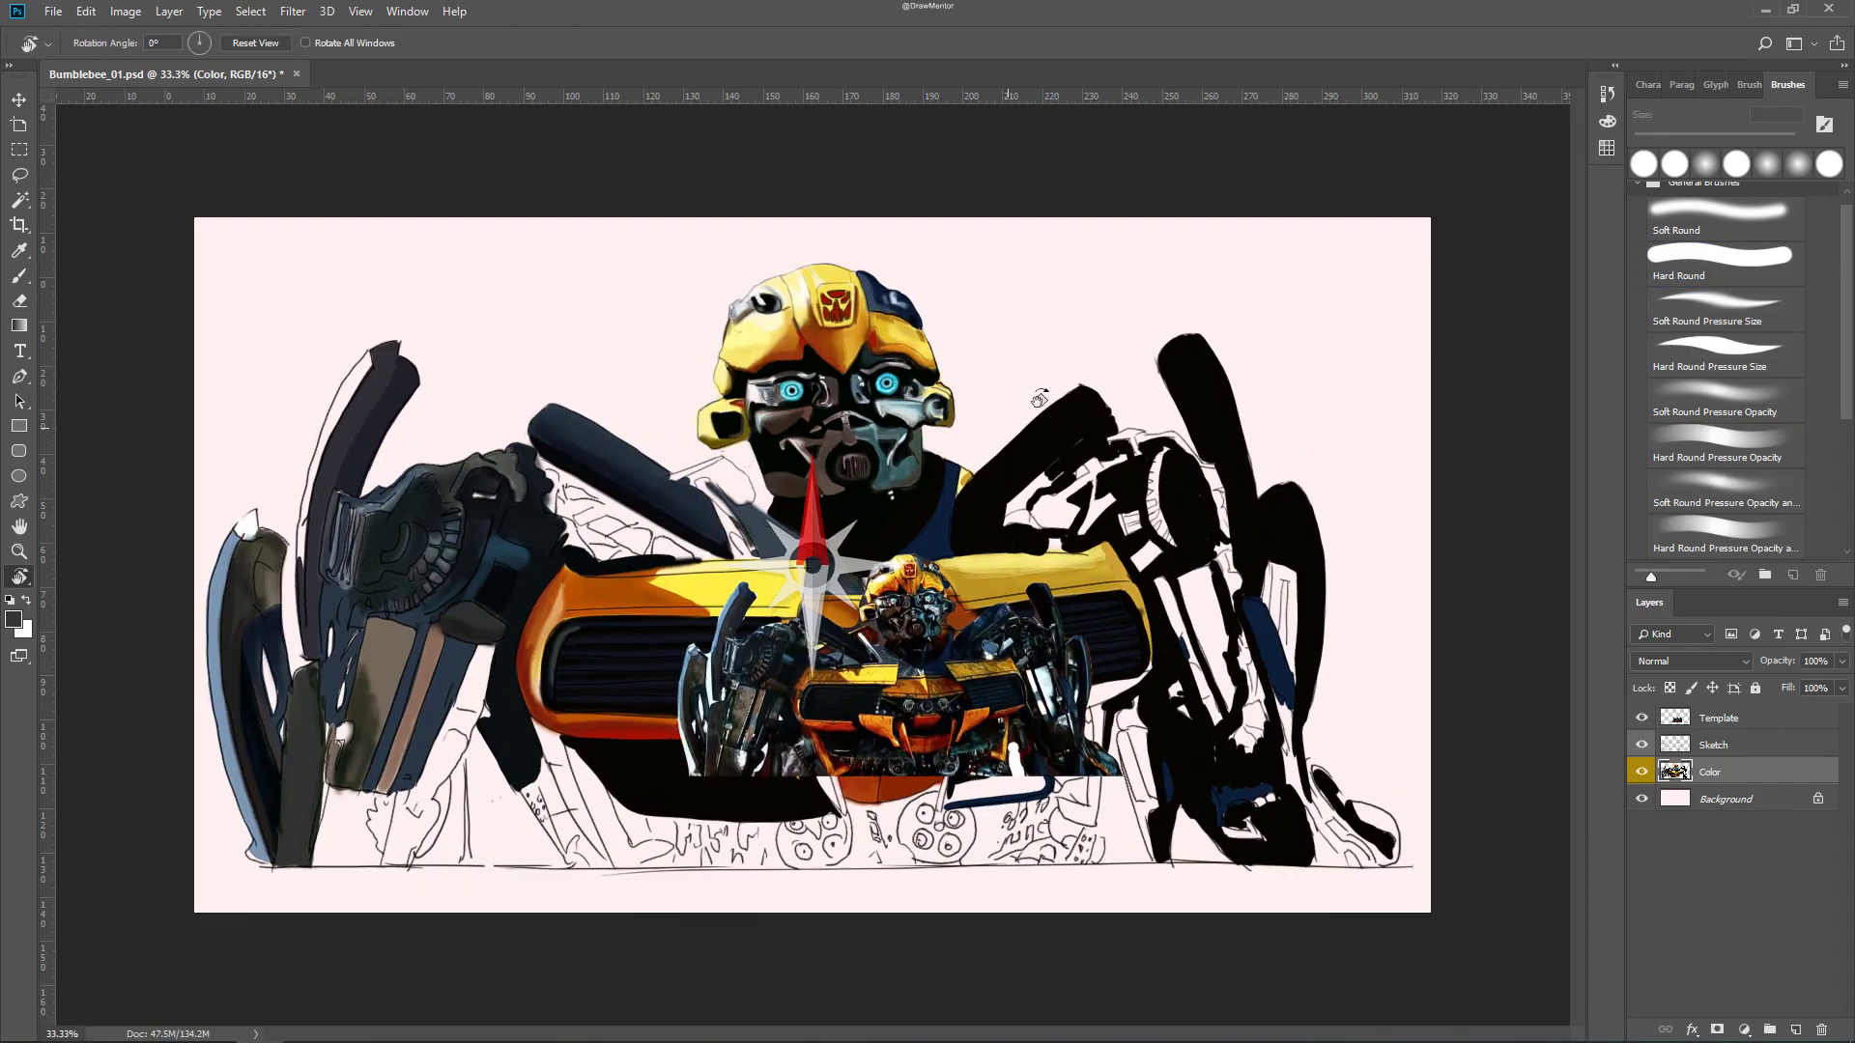
key(comma)
key(comma)
drag(741, 533, 677, 502)
drag(821, 522, 780, 586)
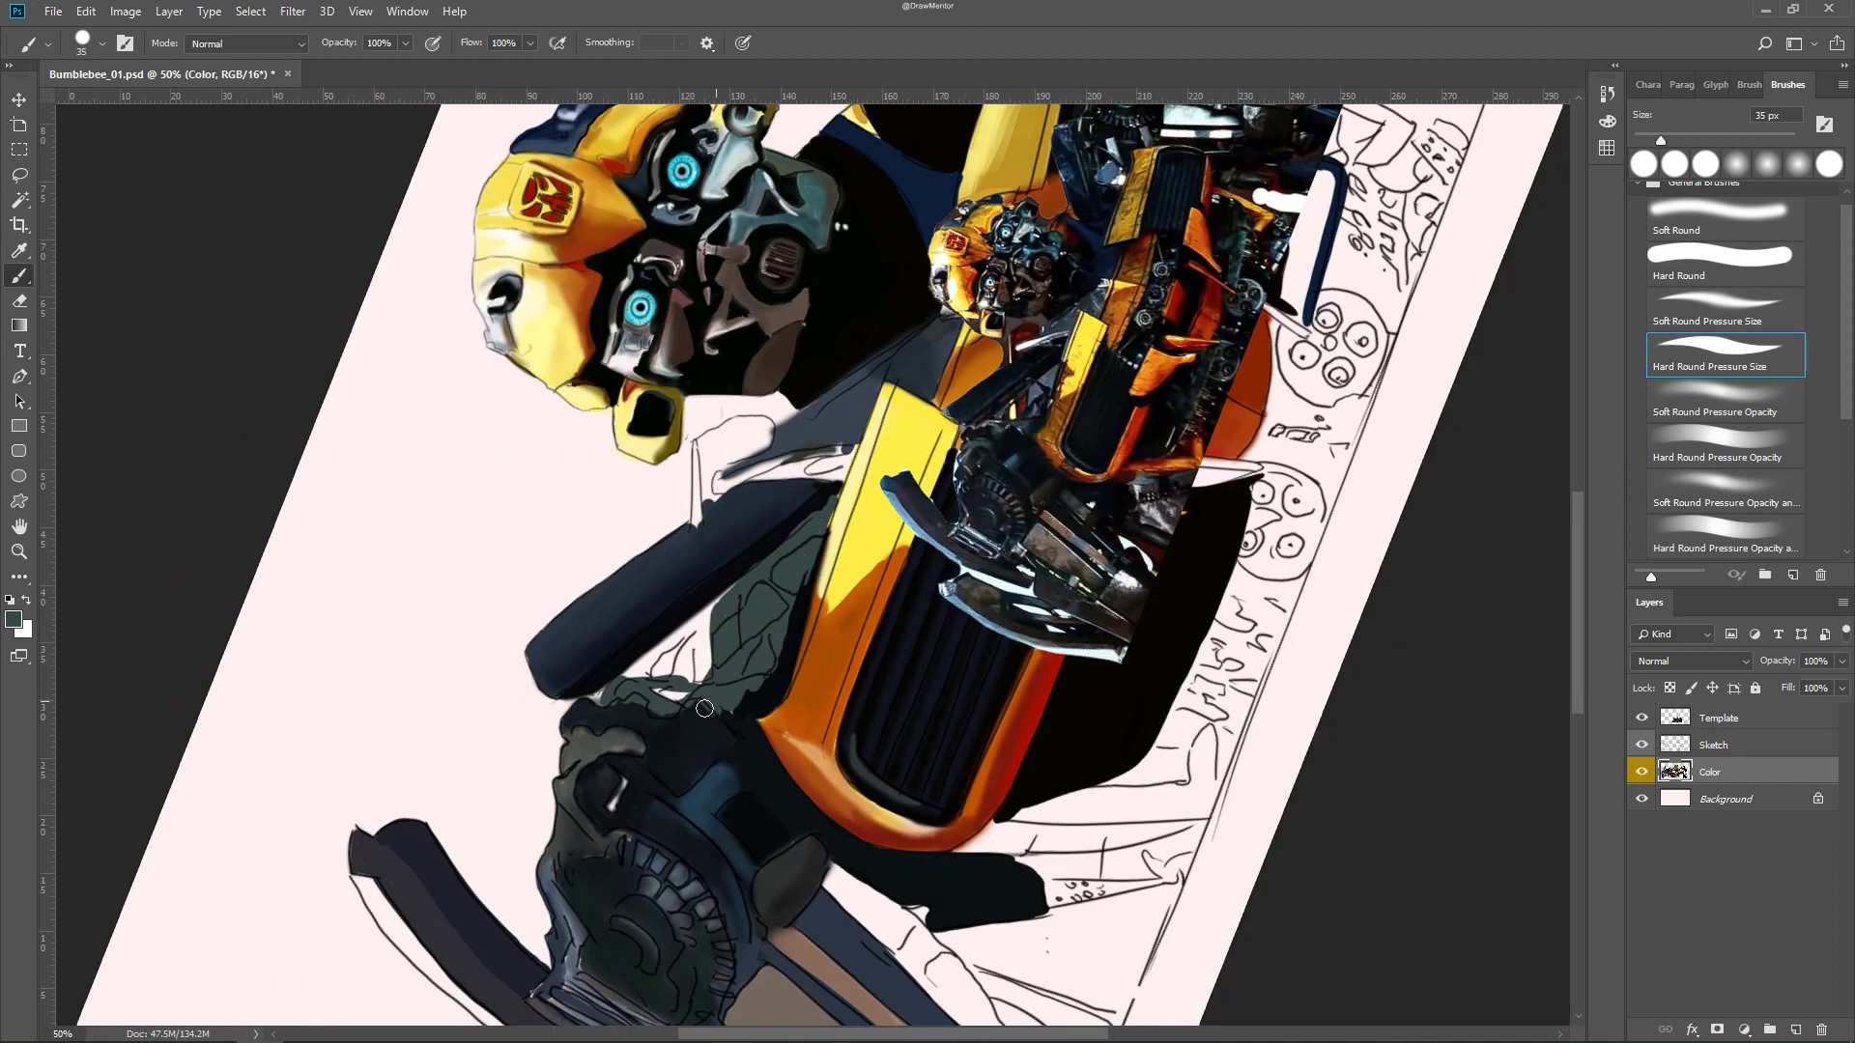
key(r)
key(Escape)
With a smaller brush, erase stray sketch lines on the Sketch layer, then return to Color
key(bracketleft)
key(bracketleft)
key(bracketleft)
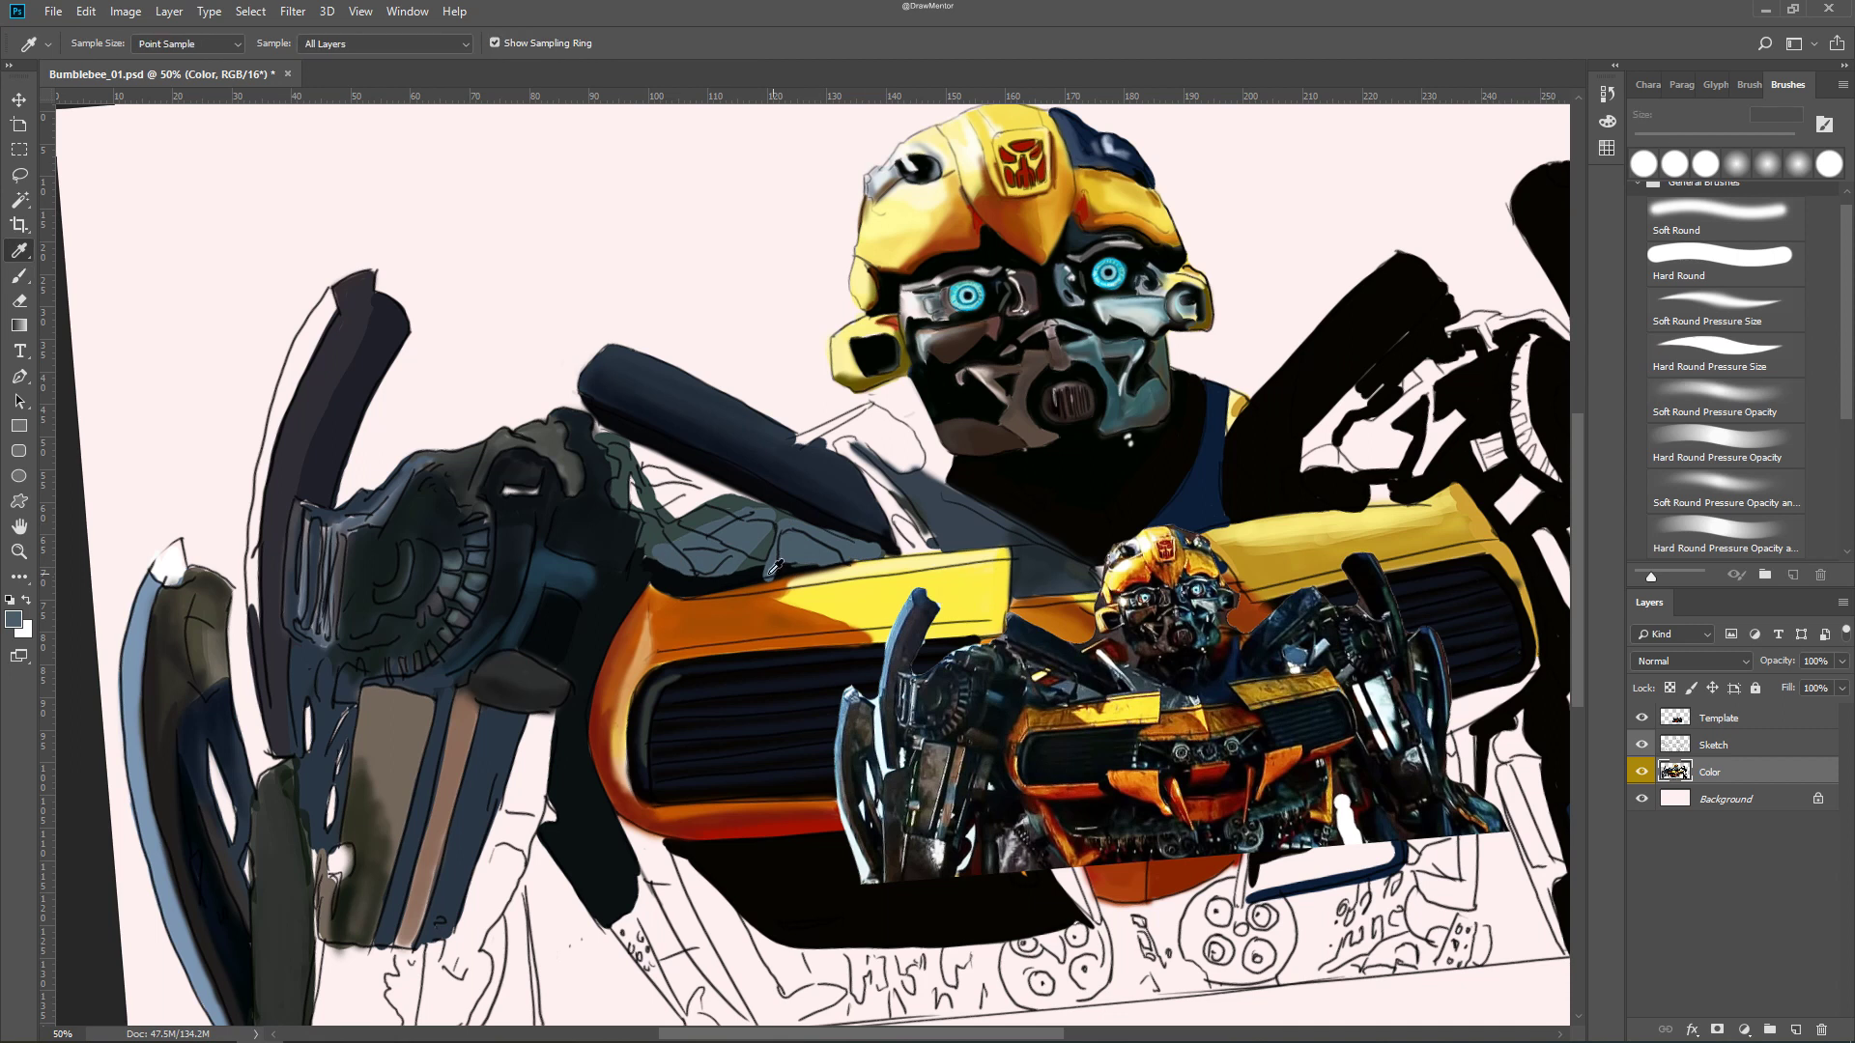
key(r)
drag(720, 570, 778, 643)
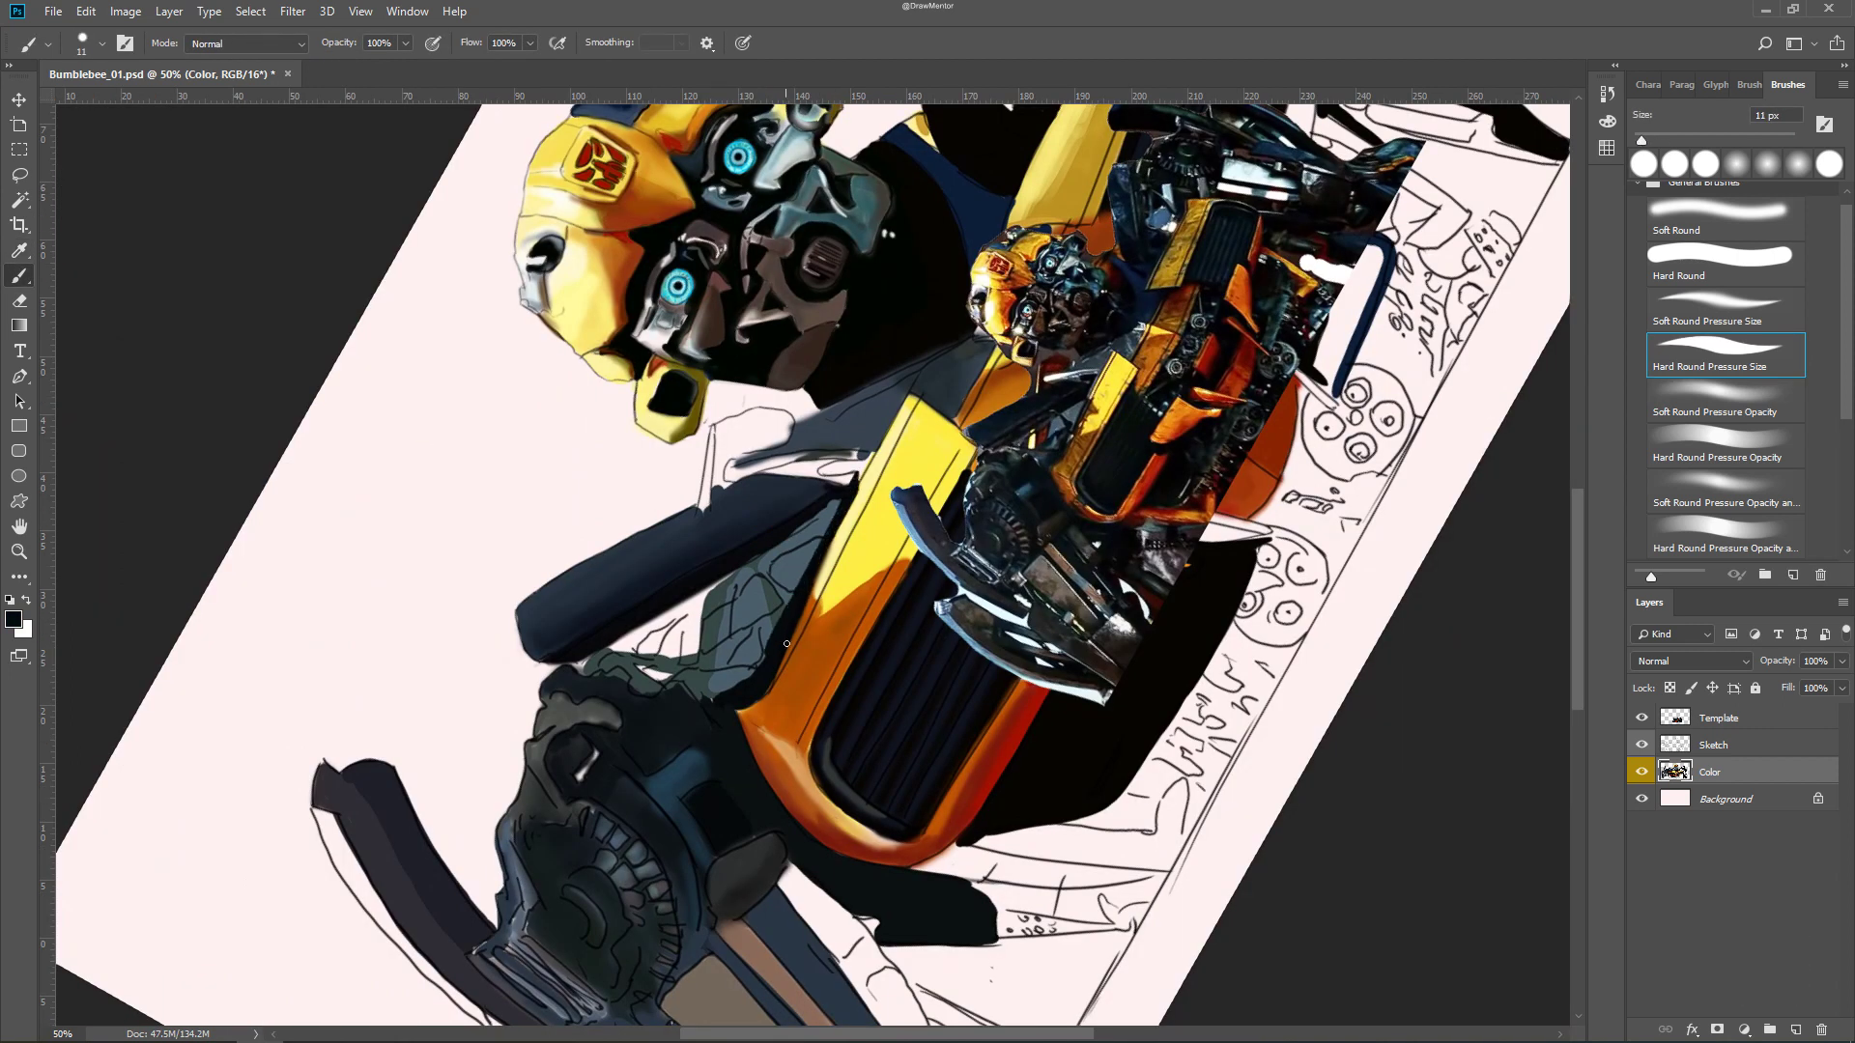
key(alt+bracketright)
key(e)
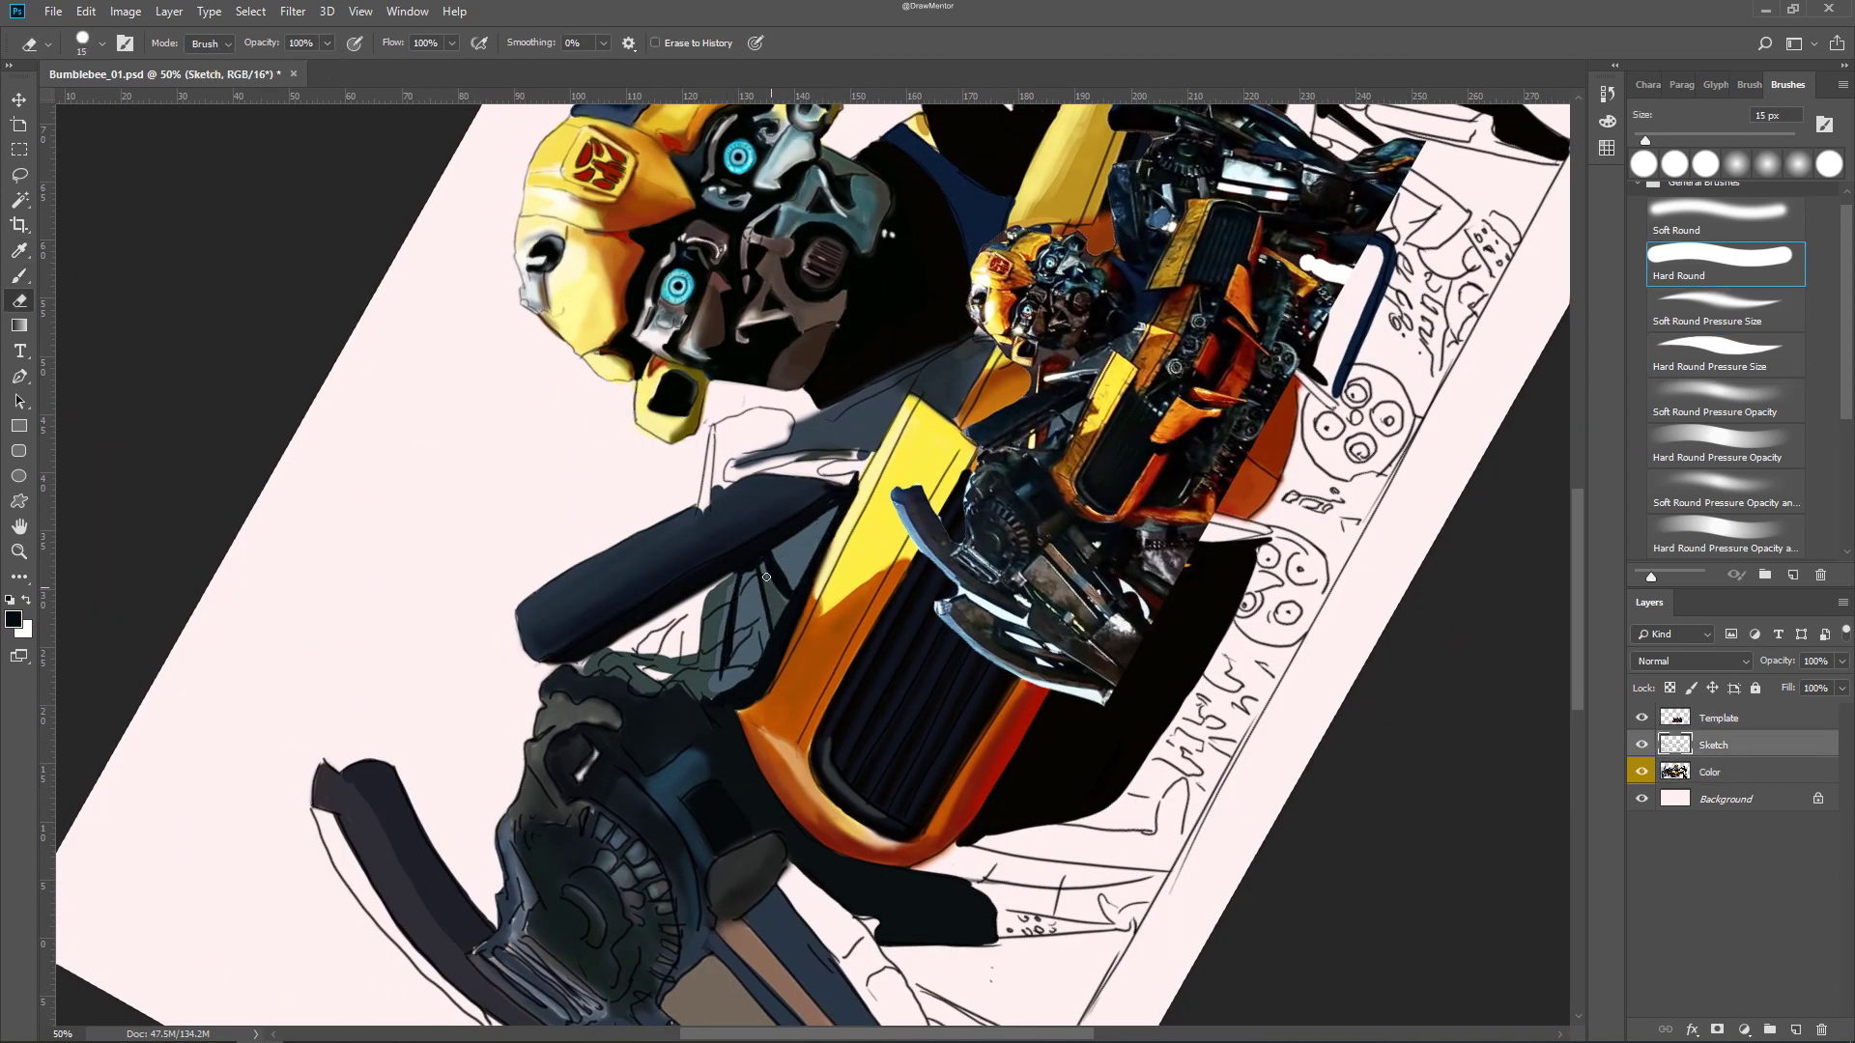
key(r)
key(Escape)
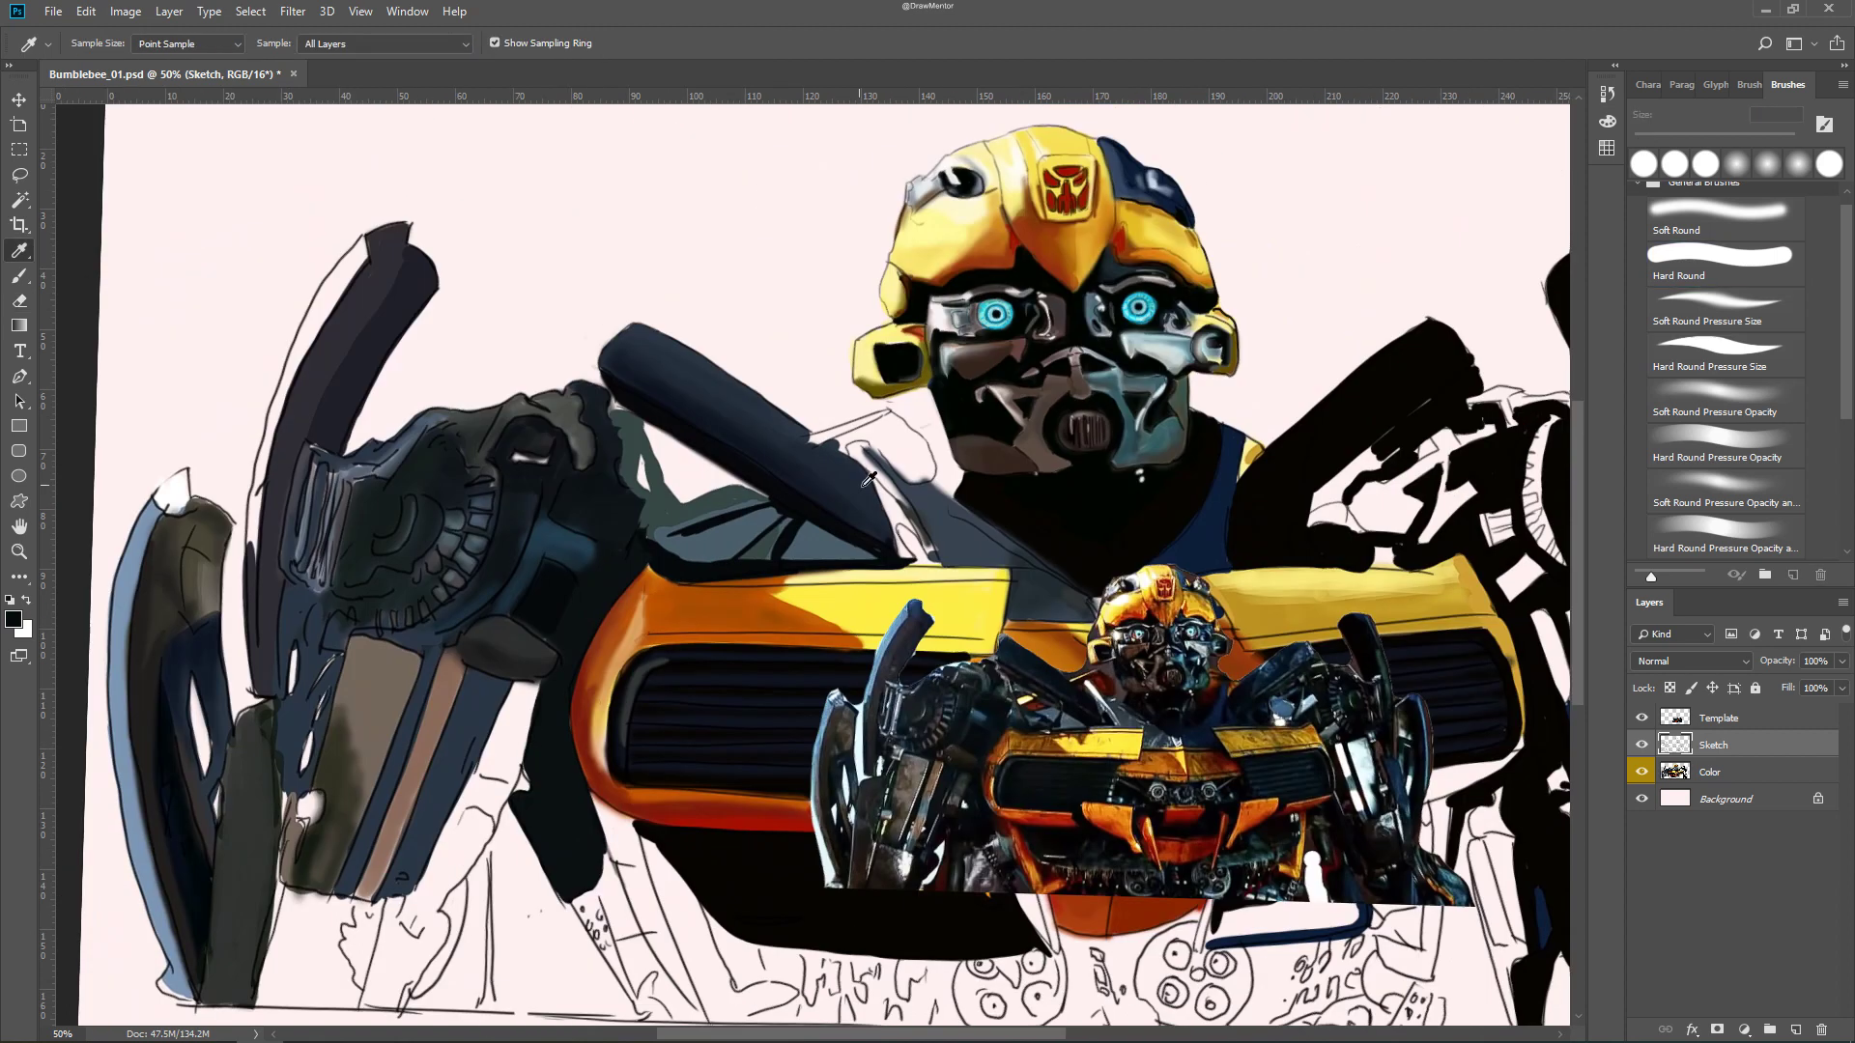
key(alt+bracketleft)
Darken the lower left leg with Soft Round Pressure Opacity strokes at 100% flow
key(b)
drag(454, 623, 338, 744)
mouse_move(425, 676)
mouse_down()
mouse_move(396, 869)
mouse_move(419, 664)
mouse_up()
mouse_move(309, 734)
mouse_down()
mouse_move(352, 767)
mouse_move(318, 821)
mouse_move(387, 841)
mouse_up()
key(period)
key(comma)
mouse_move(542, 667)
mouse_down()
mouse_move(580, 850)
mouse_move(657, 860)
mouse_up()
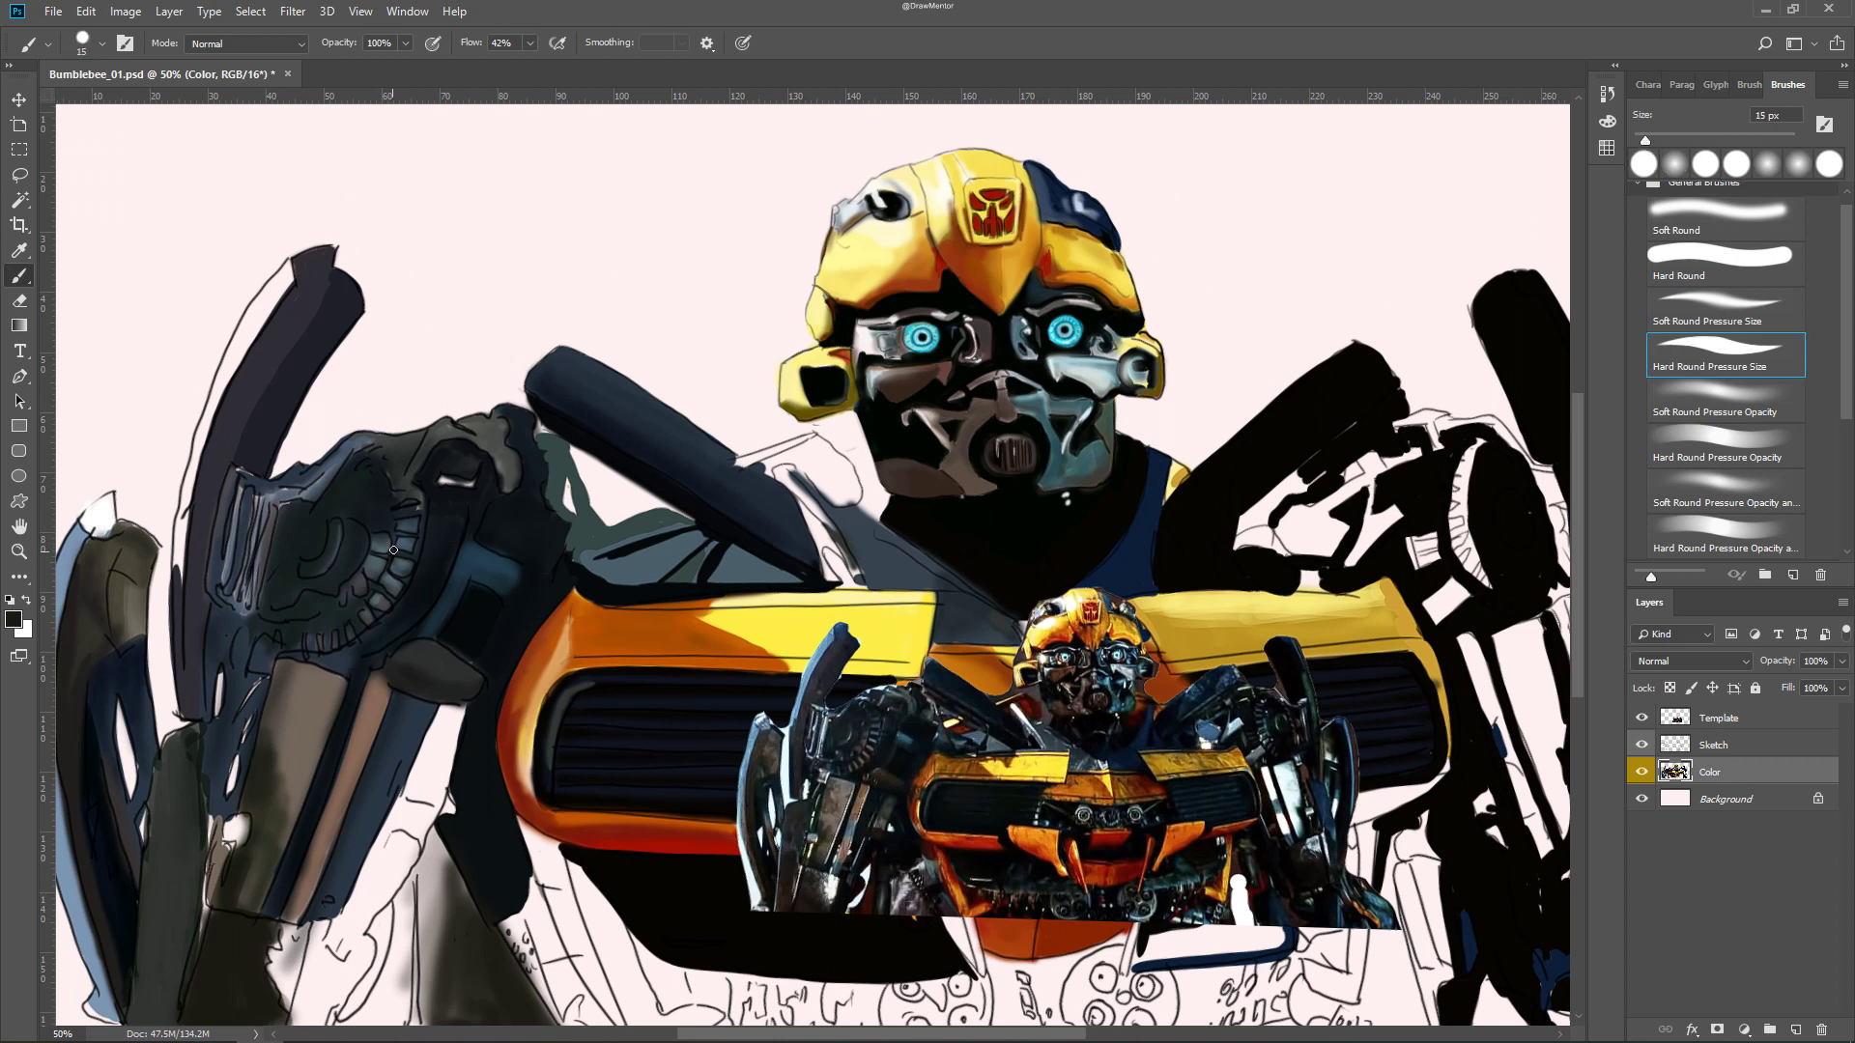
key(shift+0)
Hide the Template layer and interface, then zoom out to view the whole painting
key(ctrl+plus)
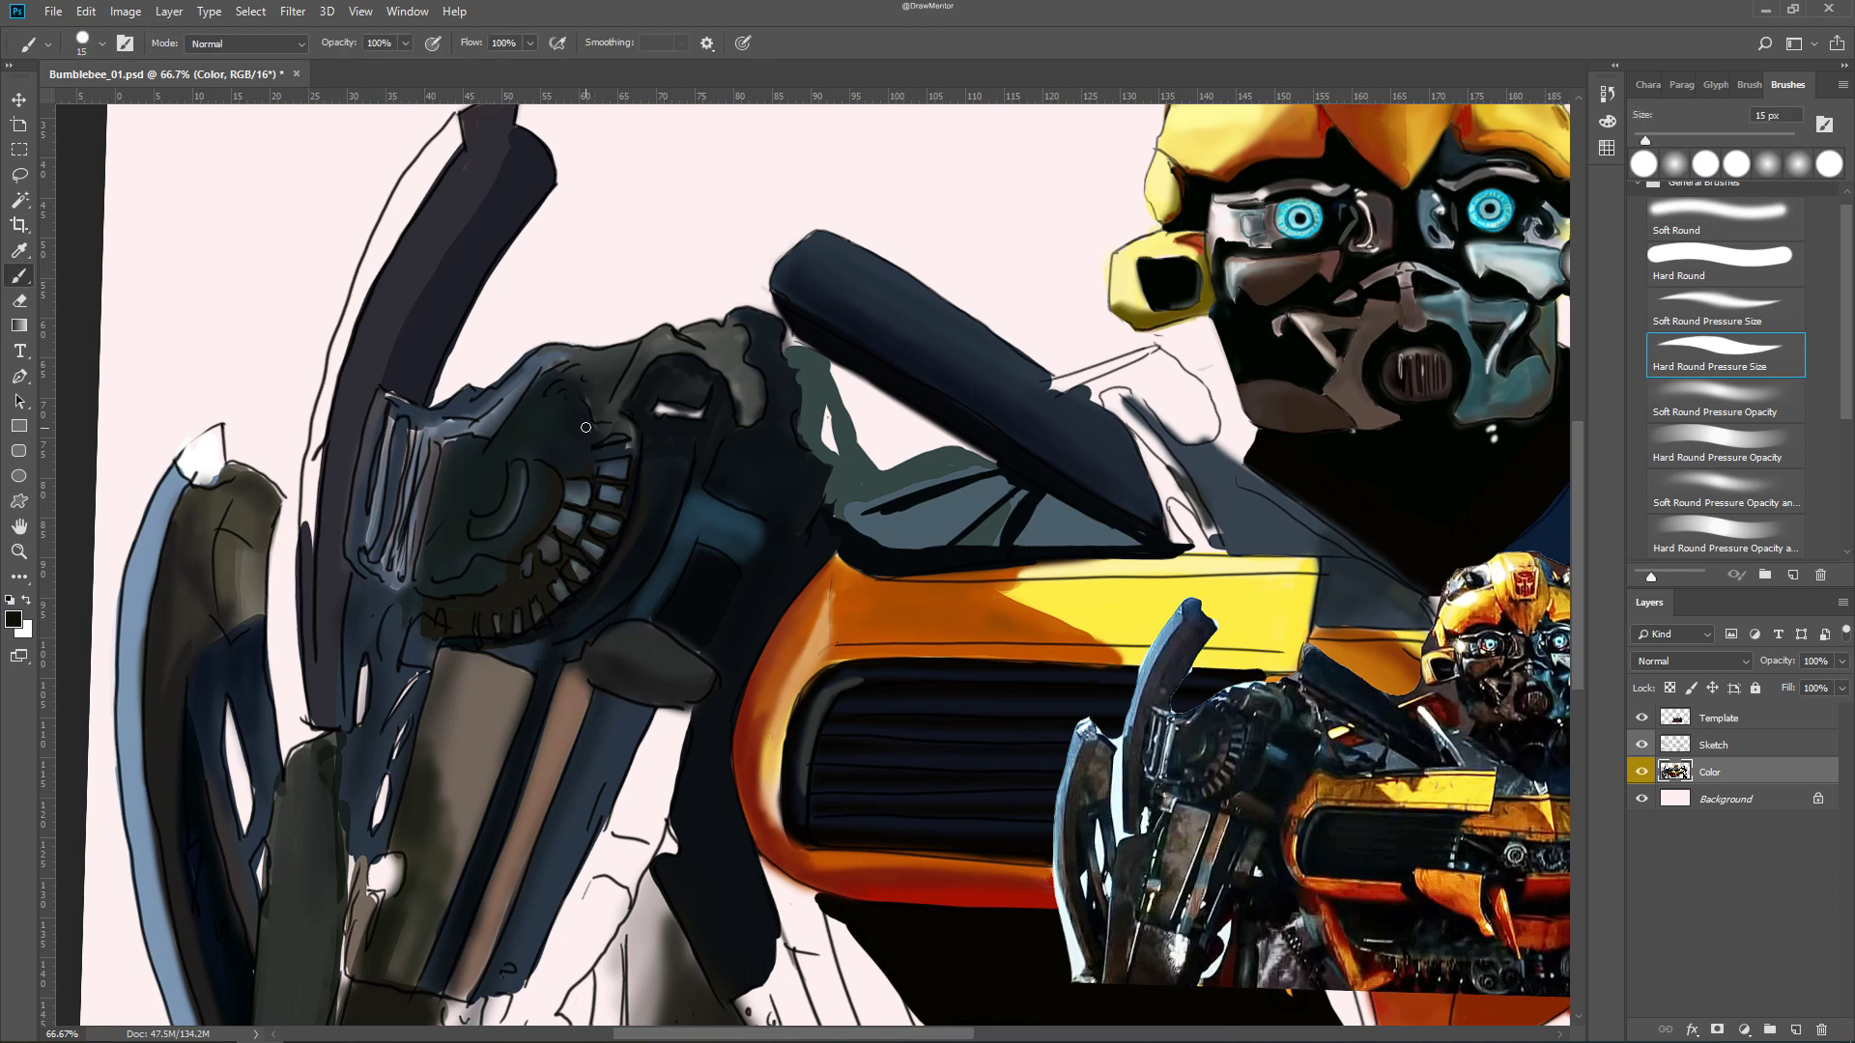
key(ctrl+minus)
click(1641, 717)
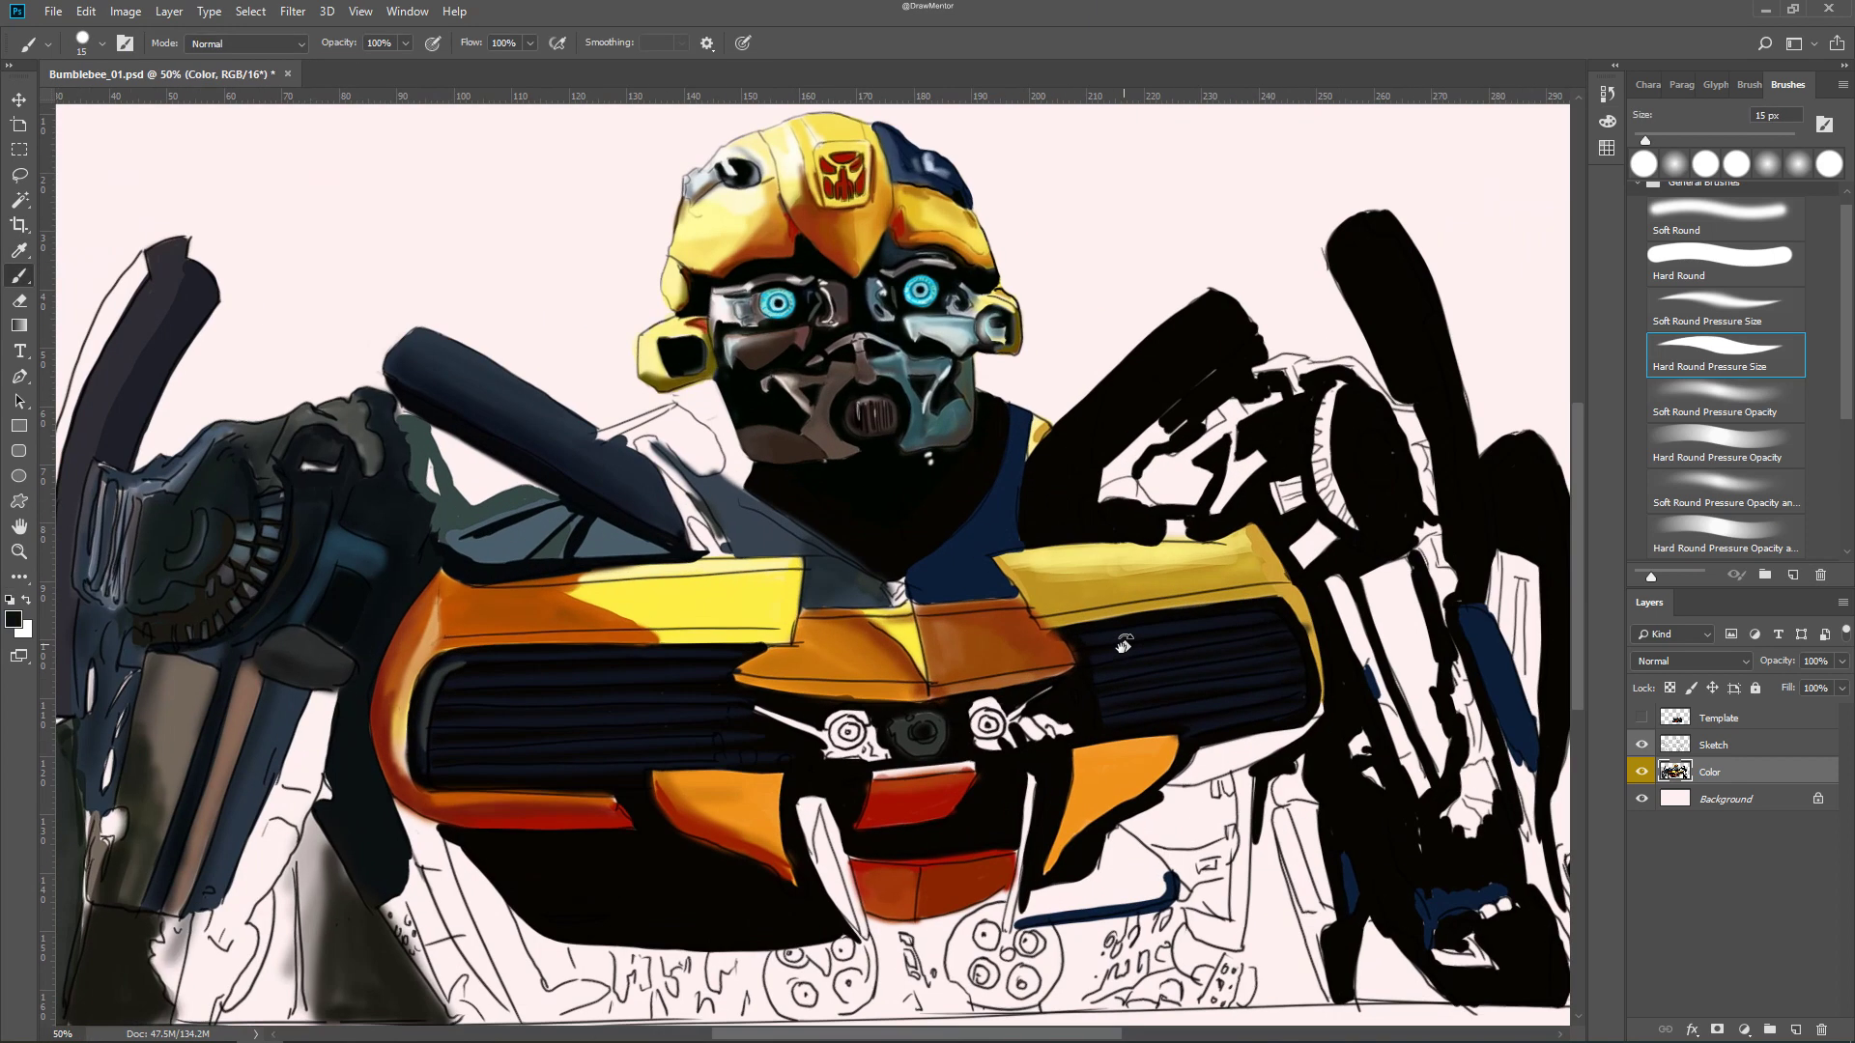
key(Tab)
key(ctrl+minus)
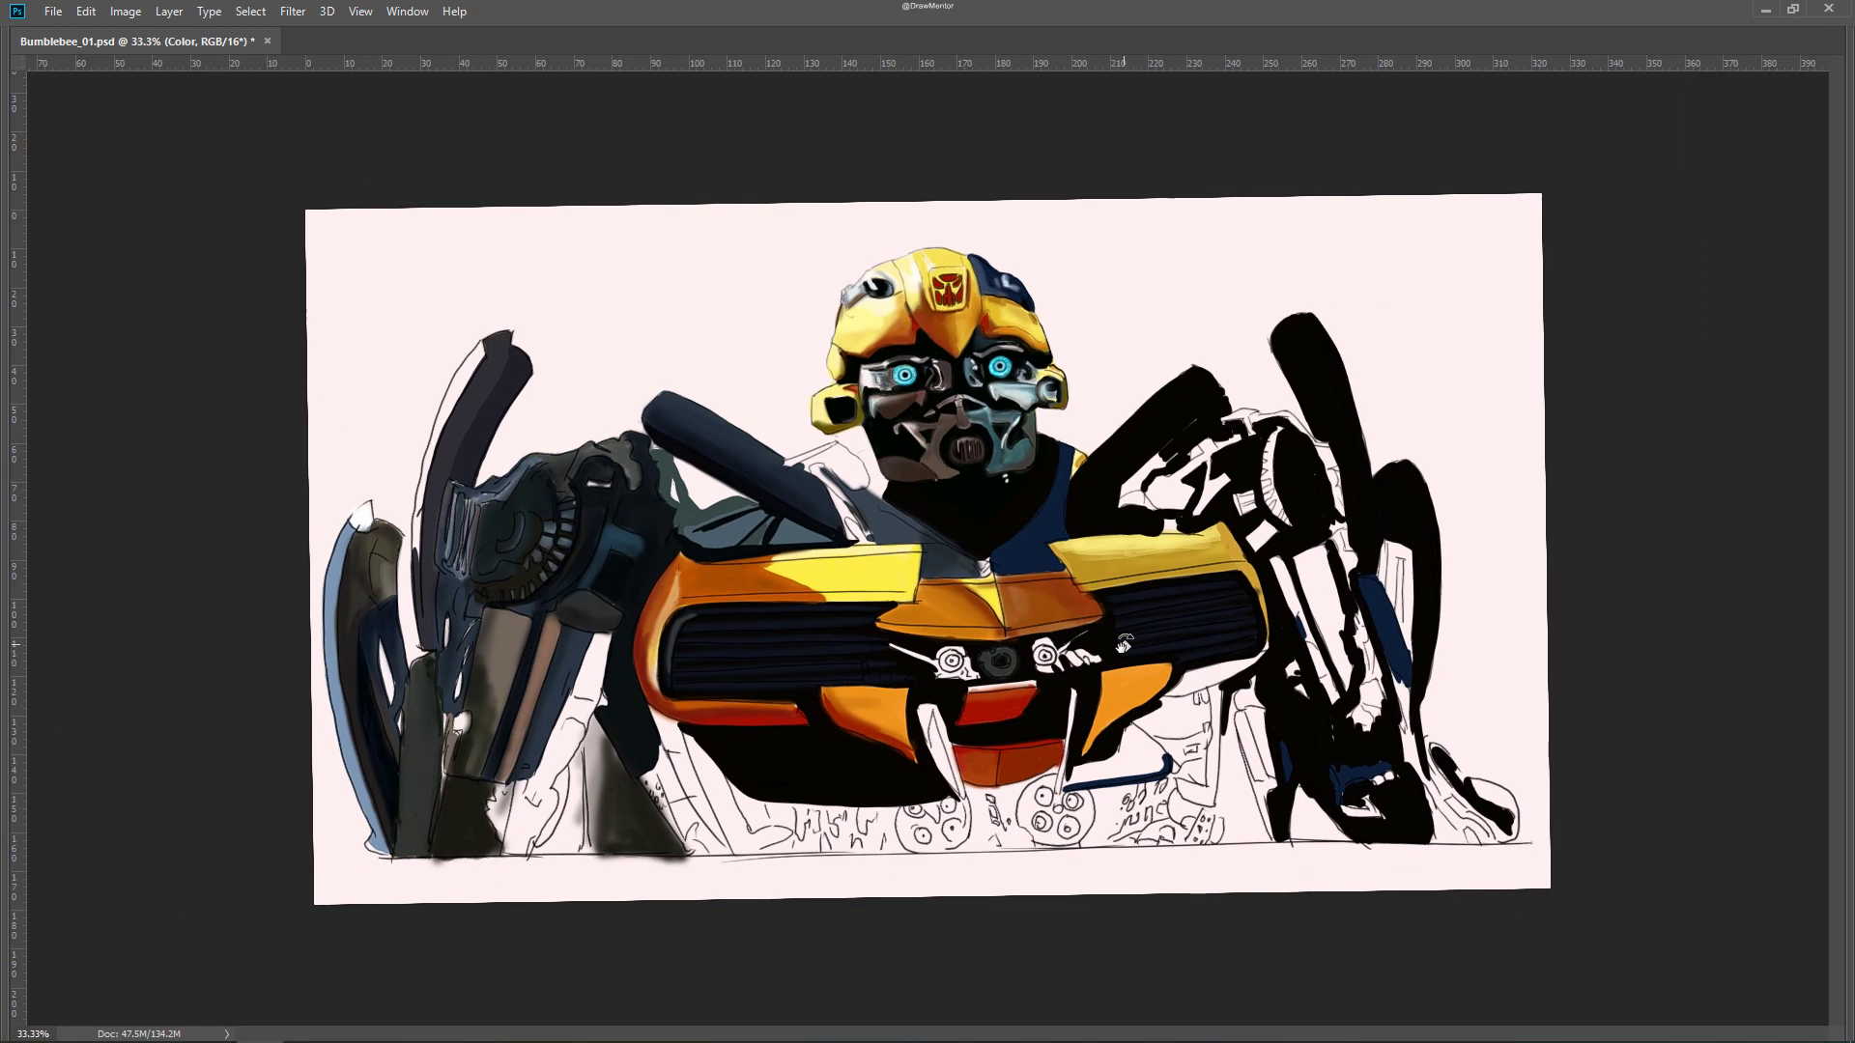
Restore the panels, show the Template reference, check the rotated composition and pick black
key(Tab)
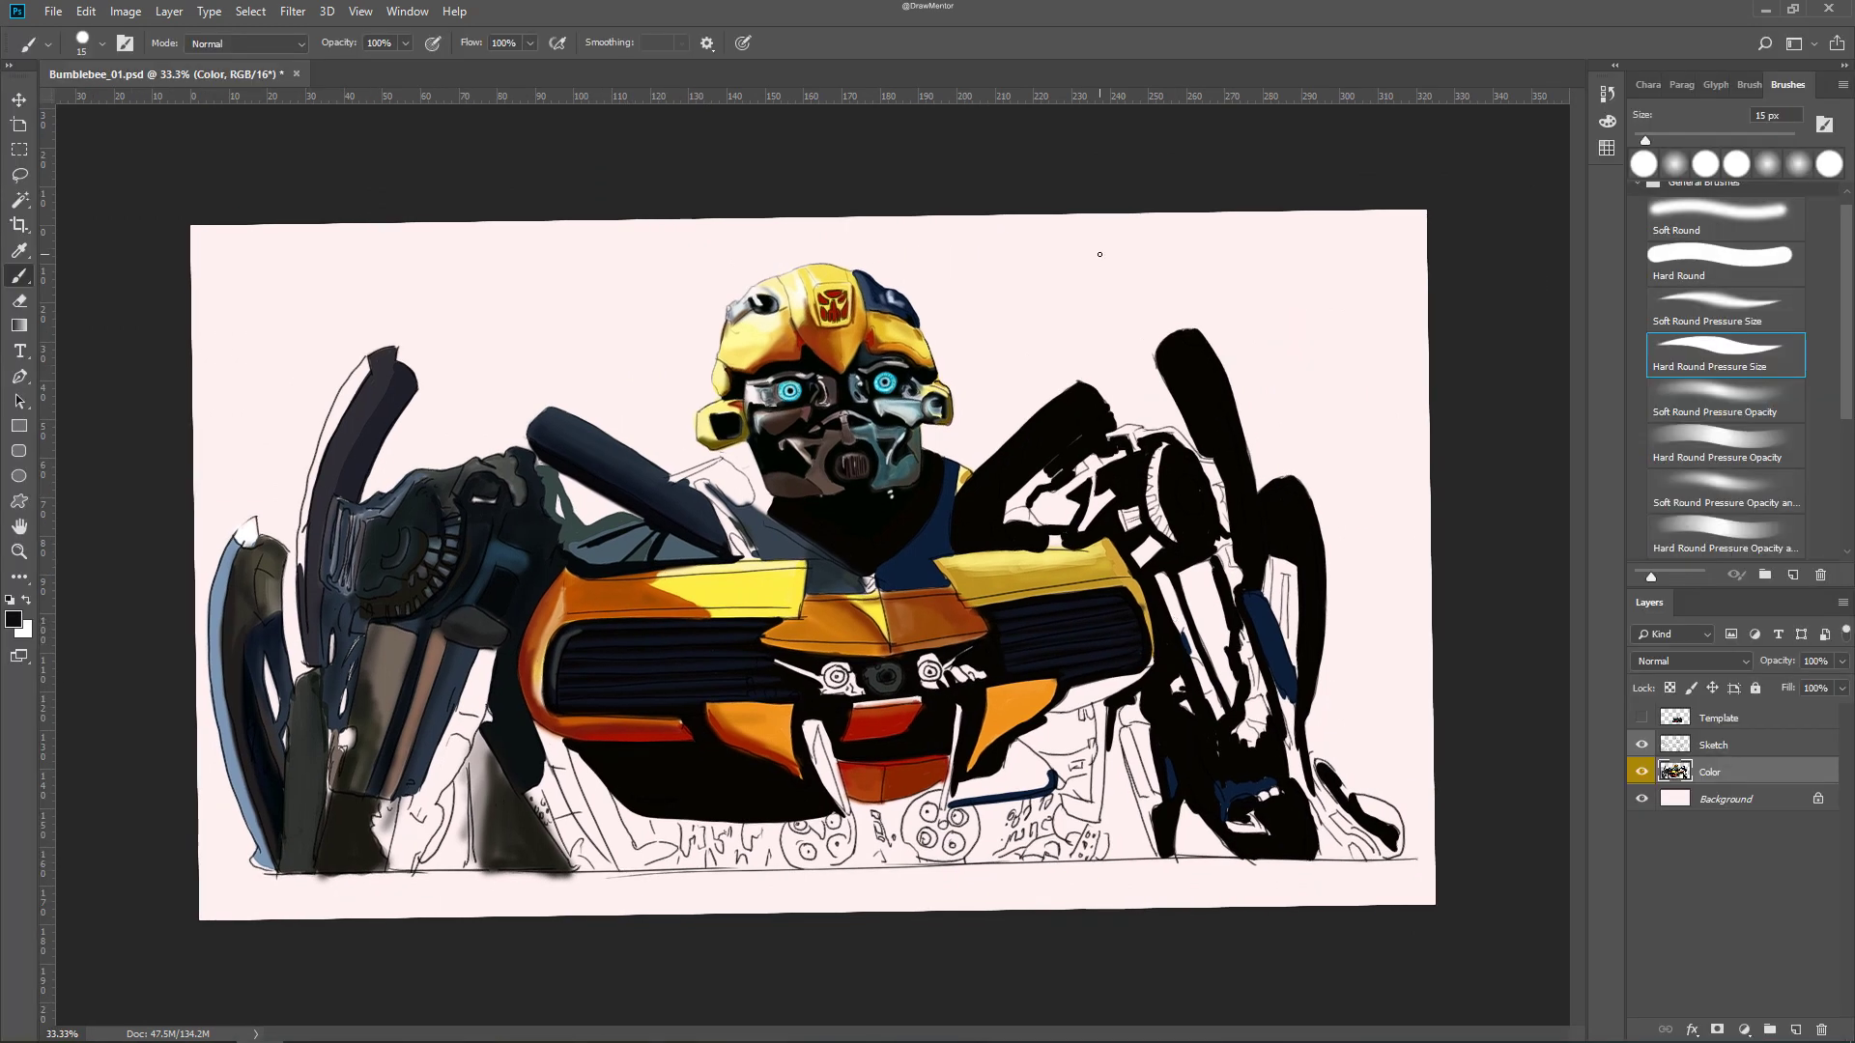
click(1720, 718)
click(1641, 718)
key(i)
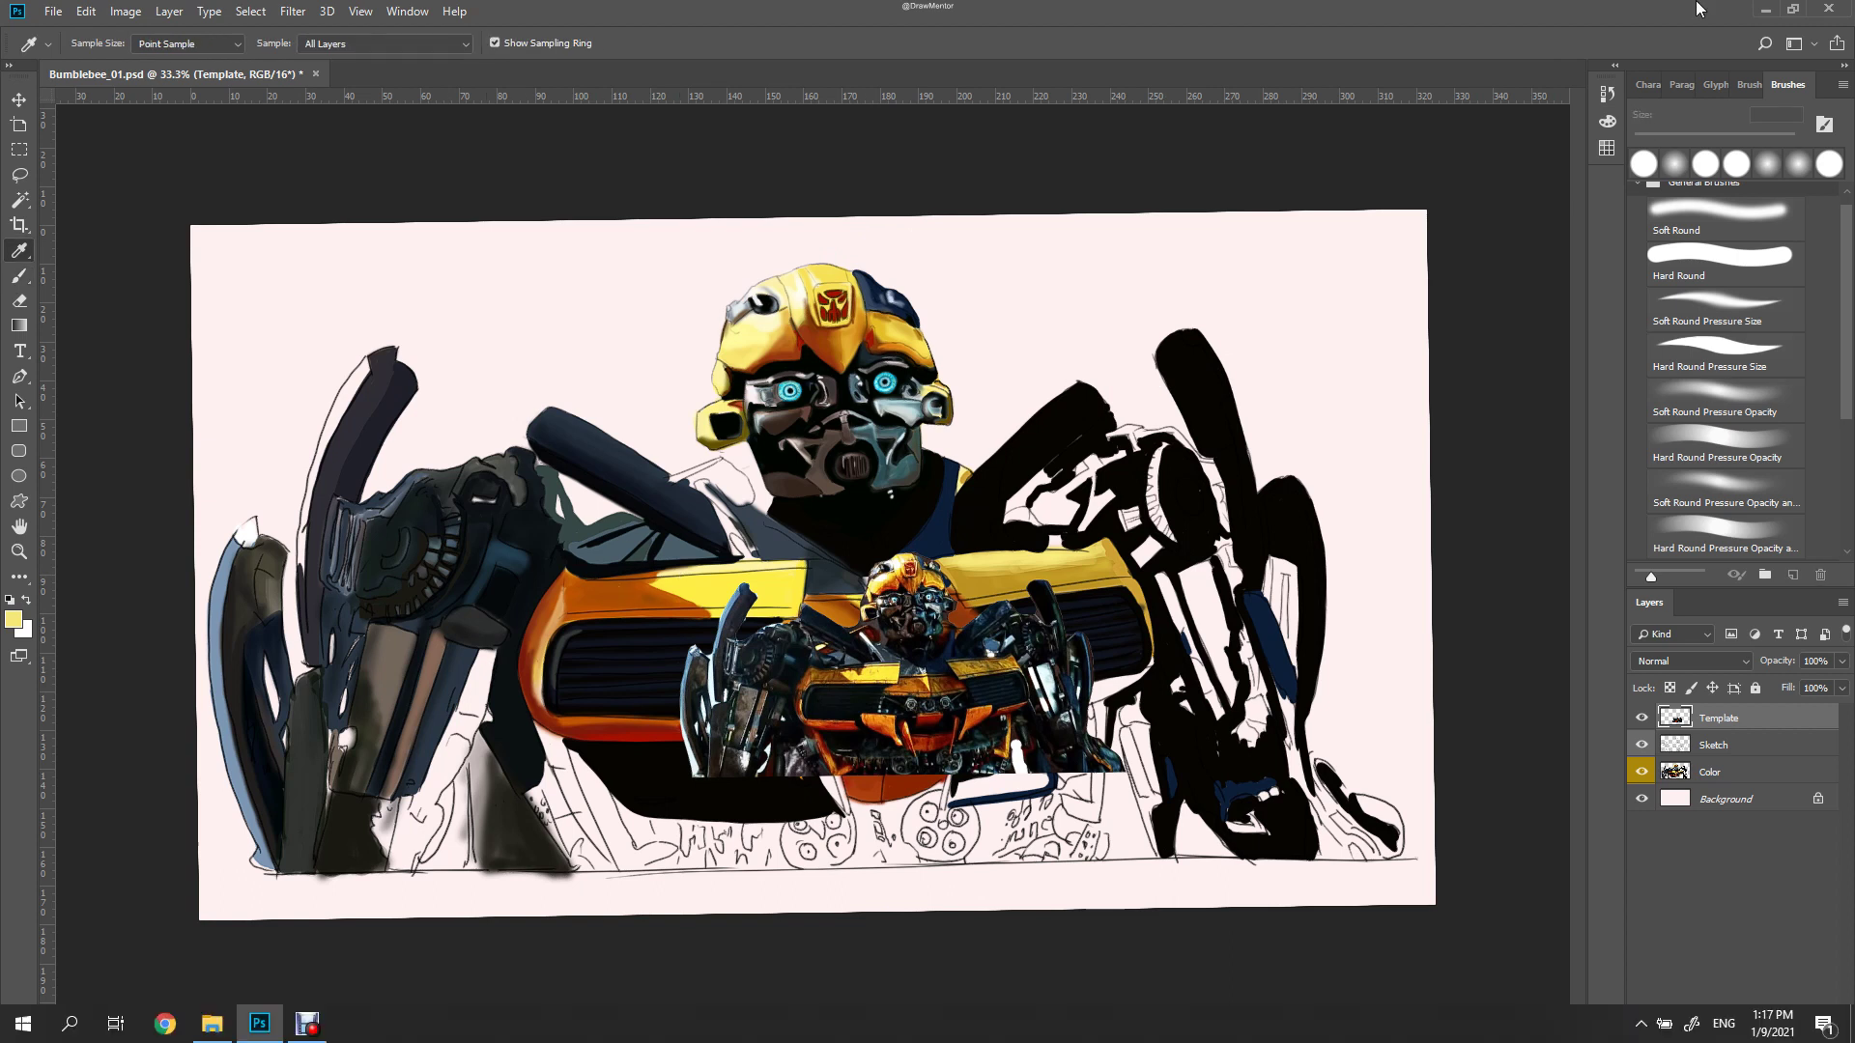
key(r)
drag(1179, 744, 1223, 573)
key(Escape)
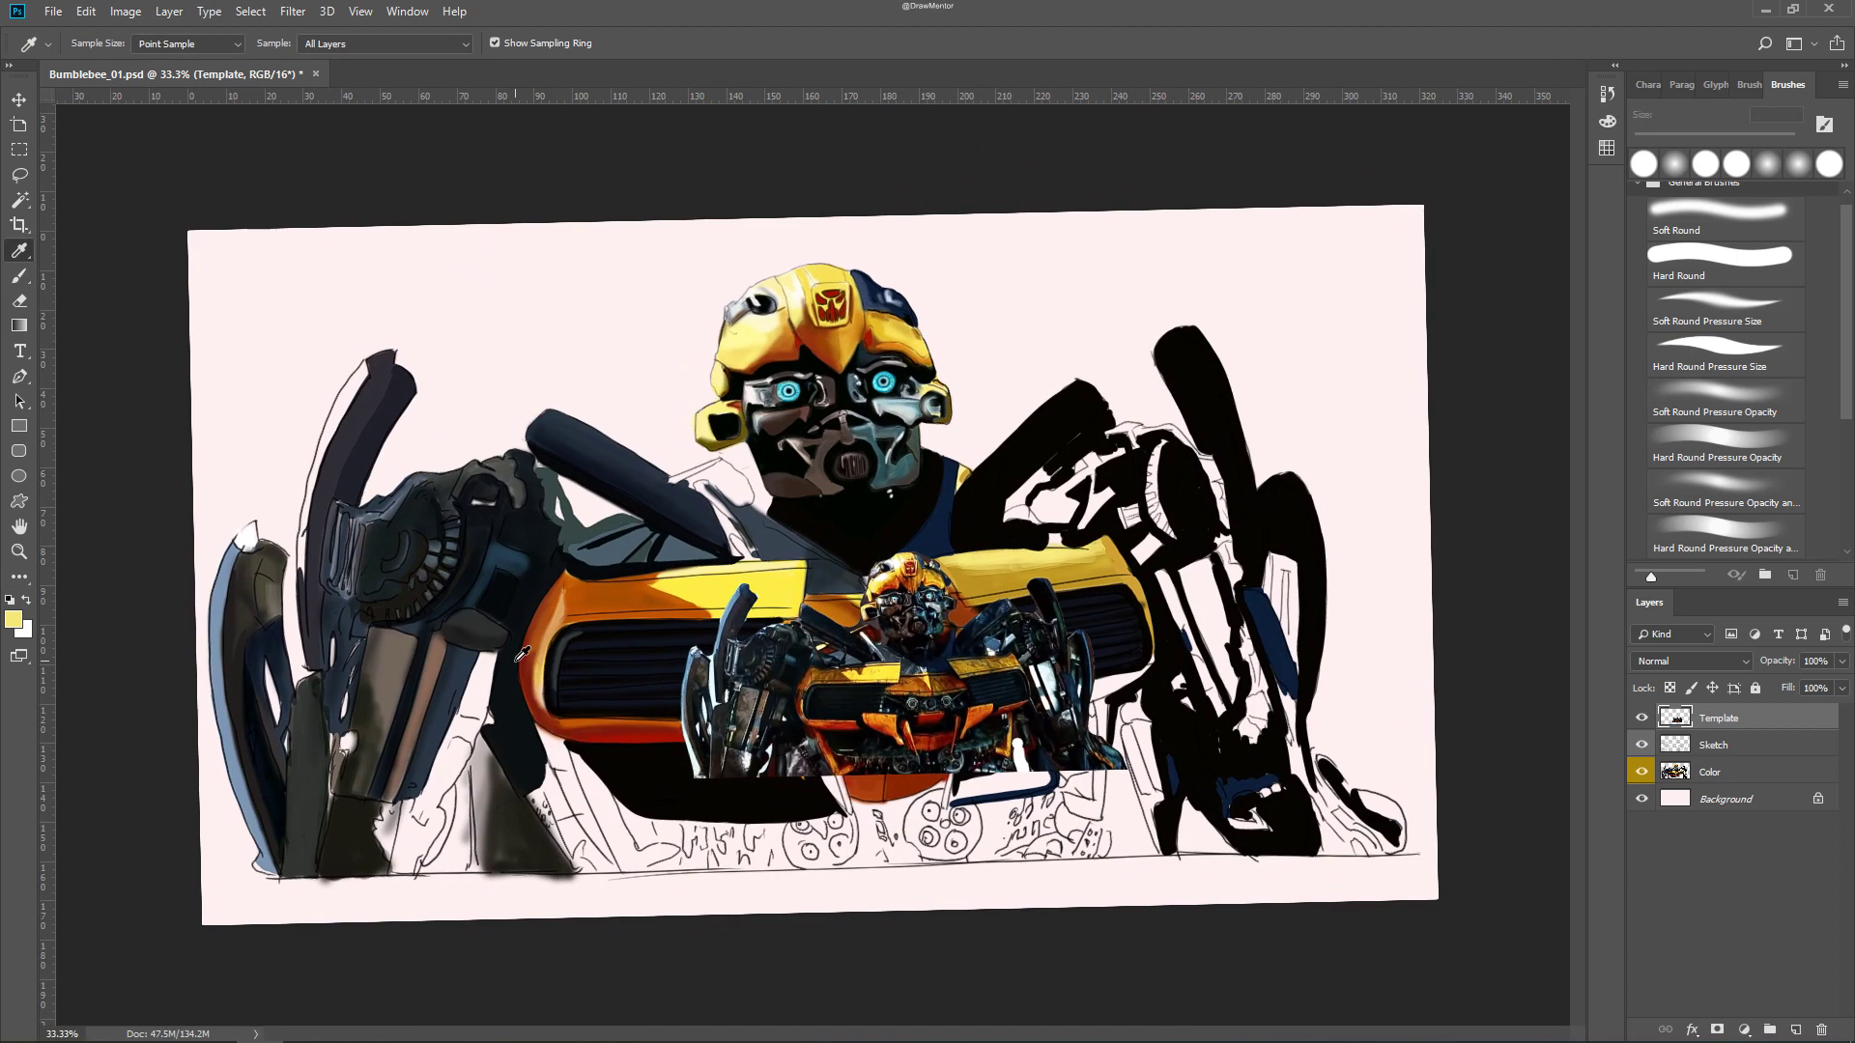
click(522, 654)
key(b)
Darken the arm's gear teeth and lower right arm with the soft opacity-pressure brush
scroll(363, 665, up, 2)
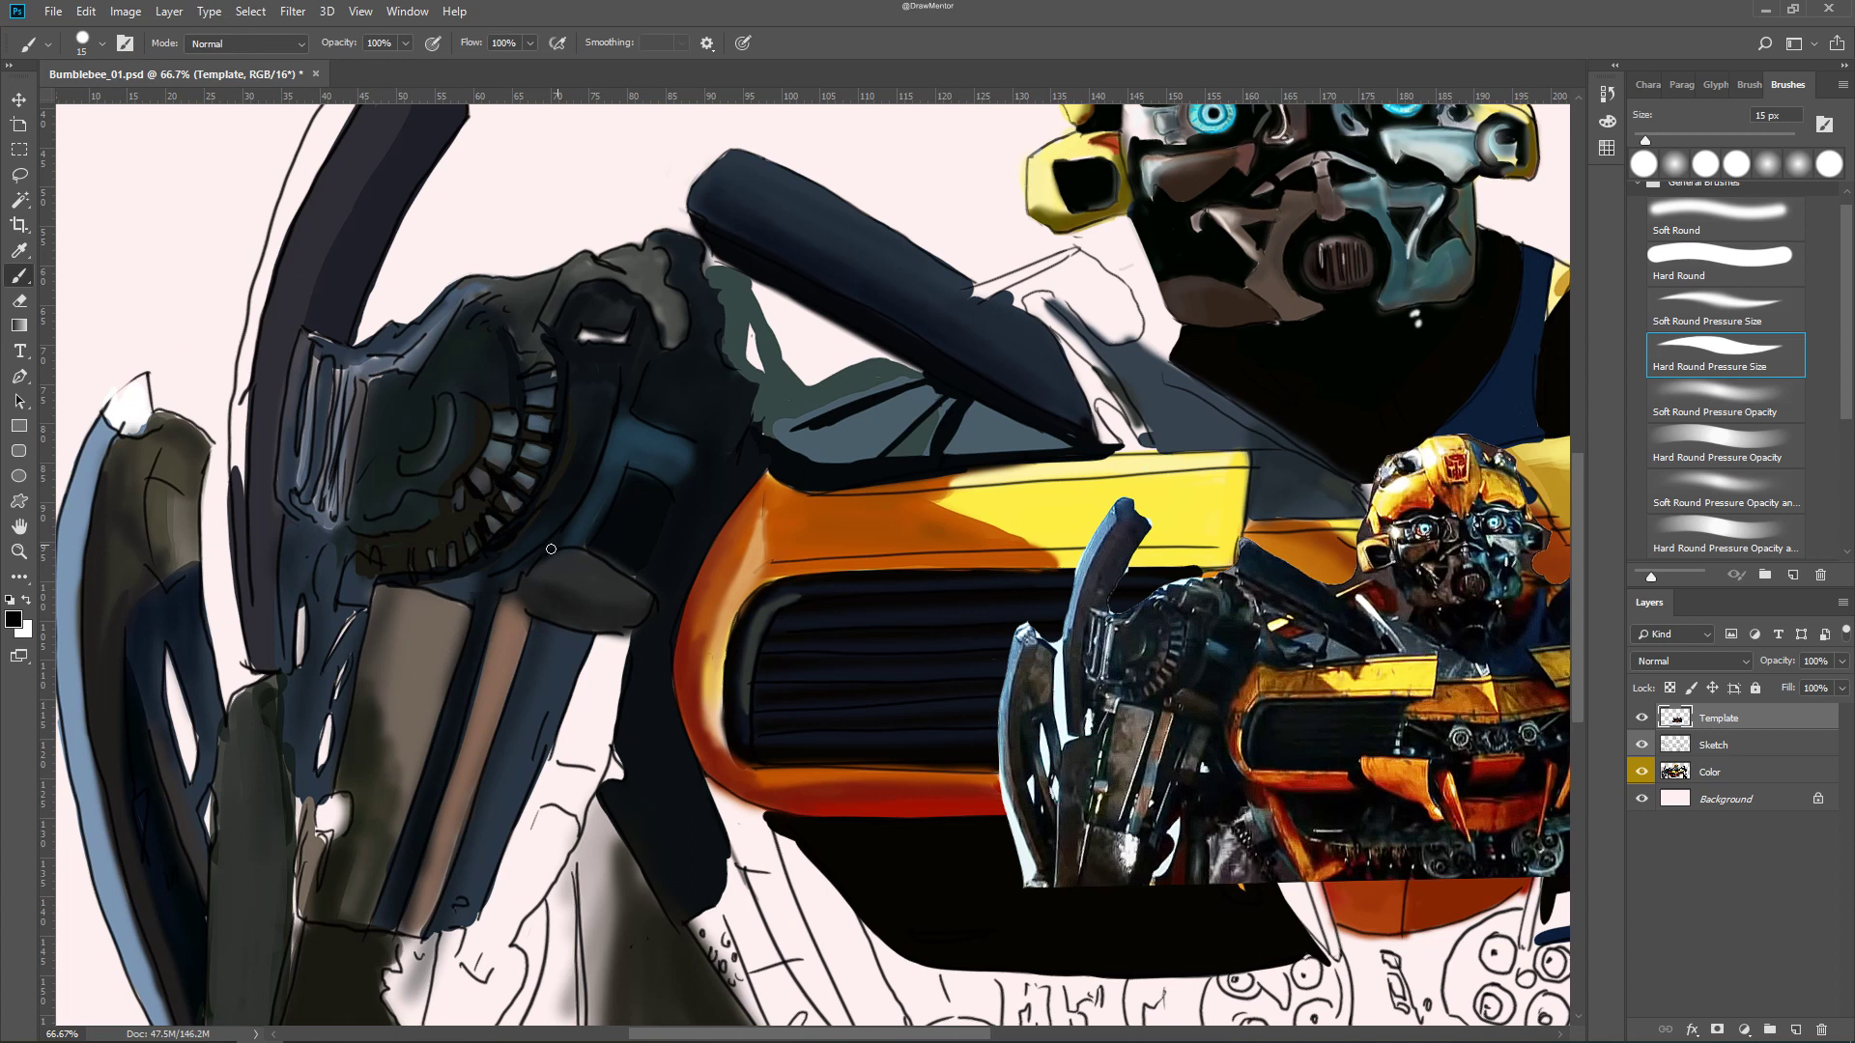
click(1725, 400)
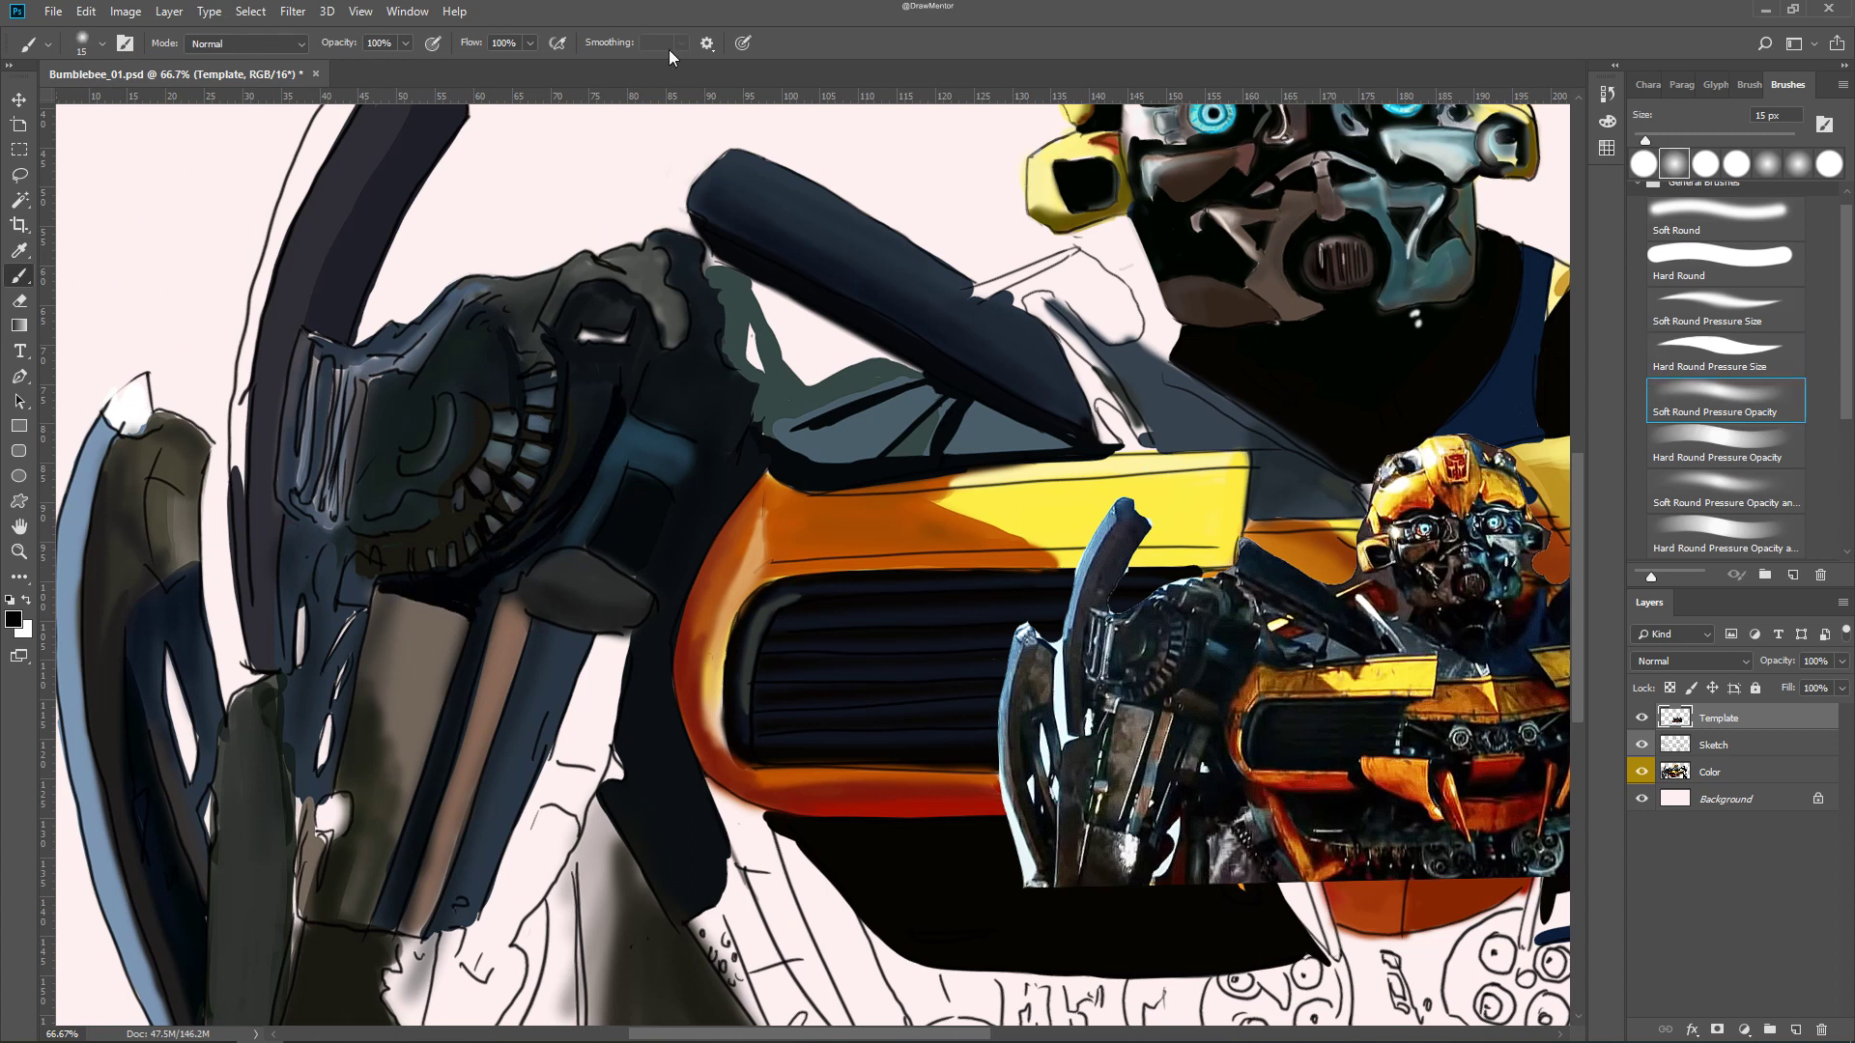
drag(517, 541, 527, 490)
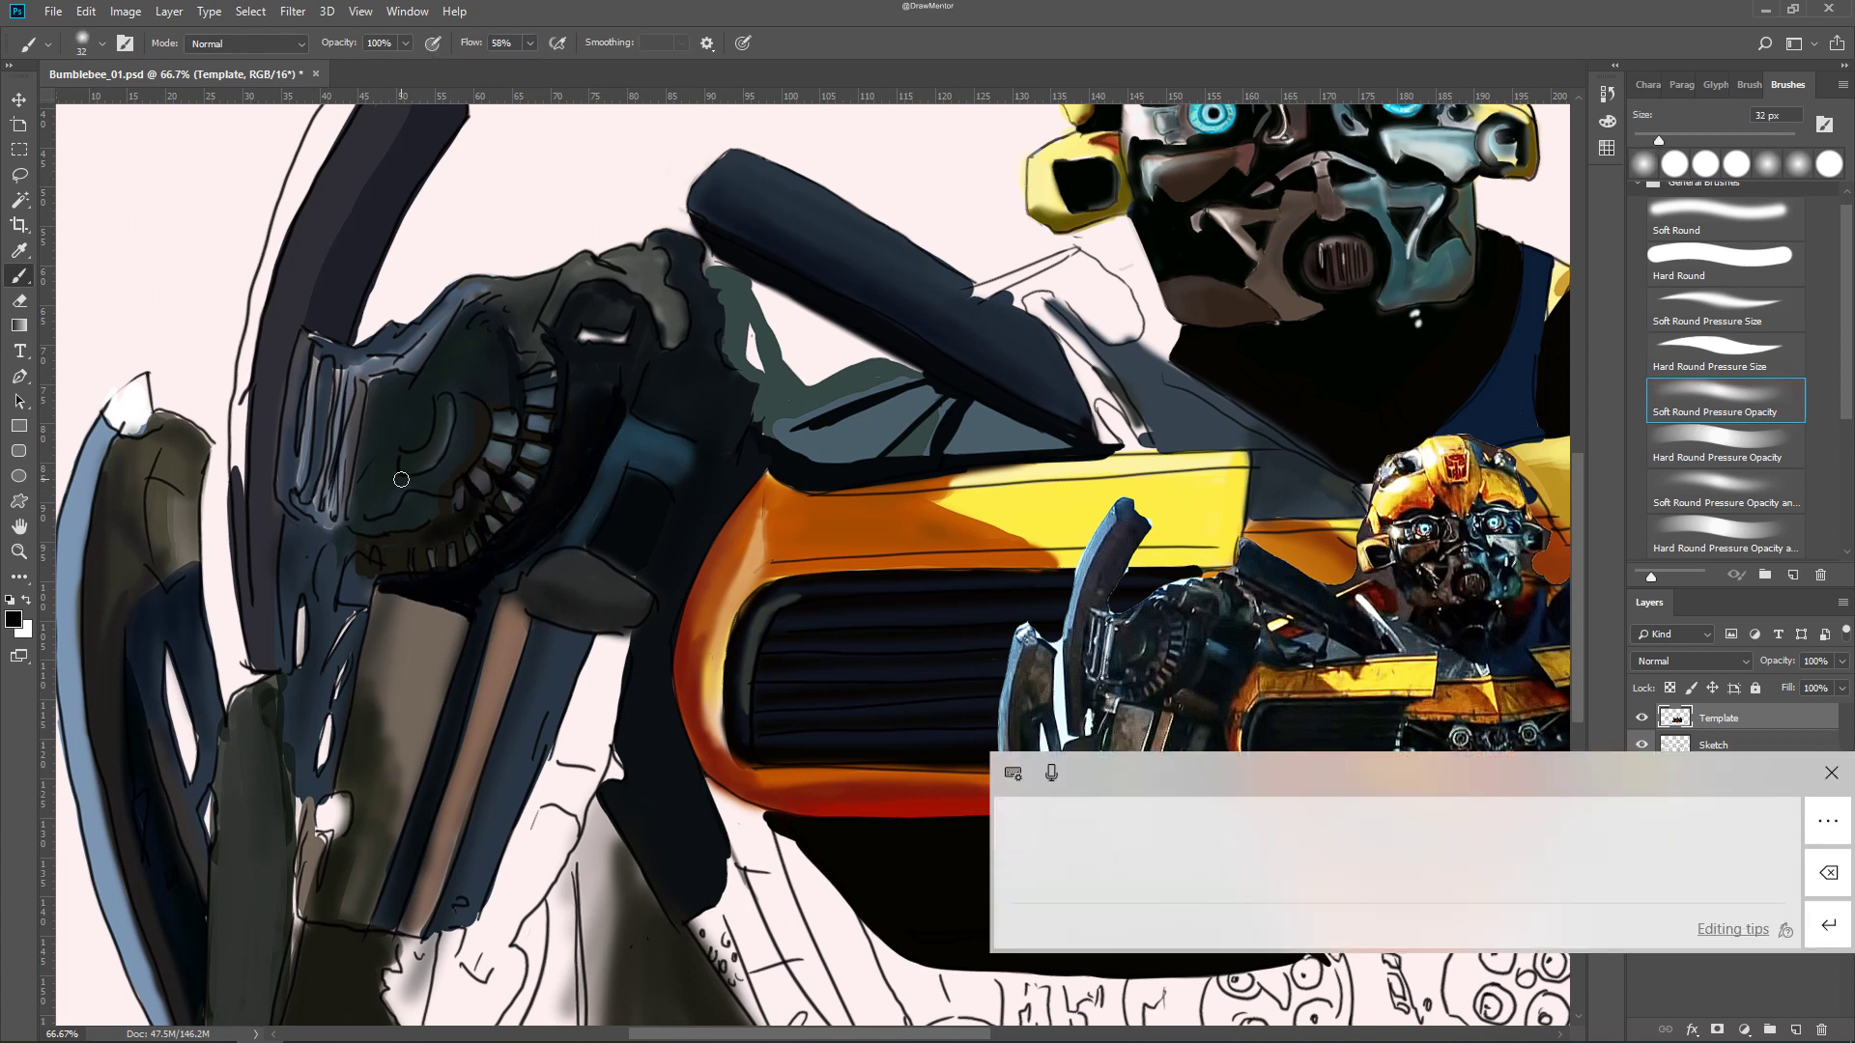
scroll(774, 396, right, 5)
scroll(774, 396, up, 1)
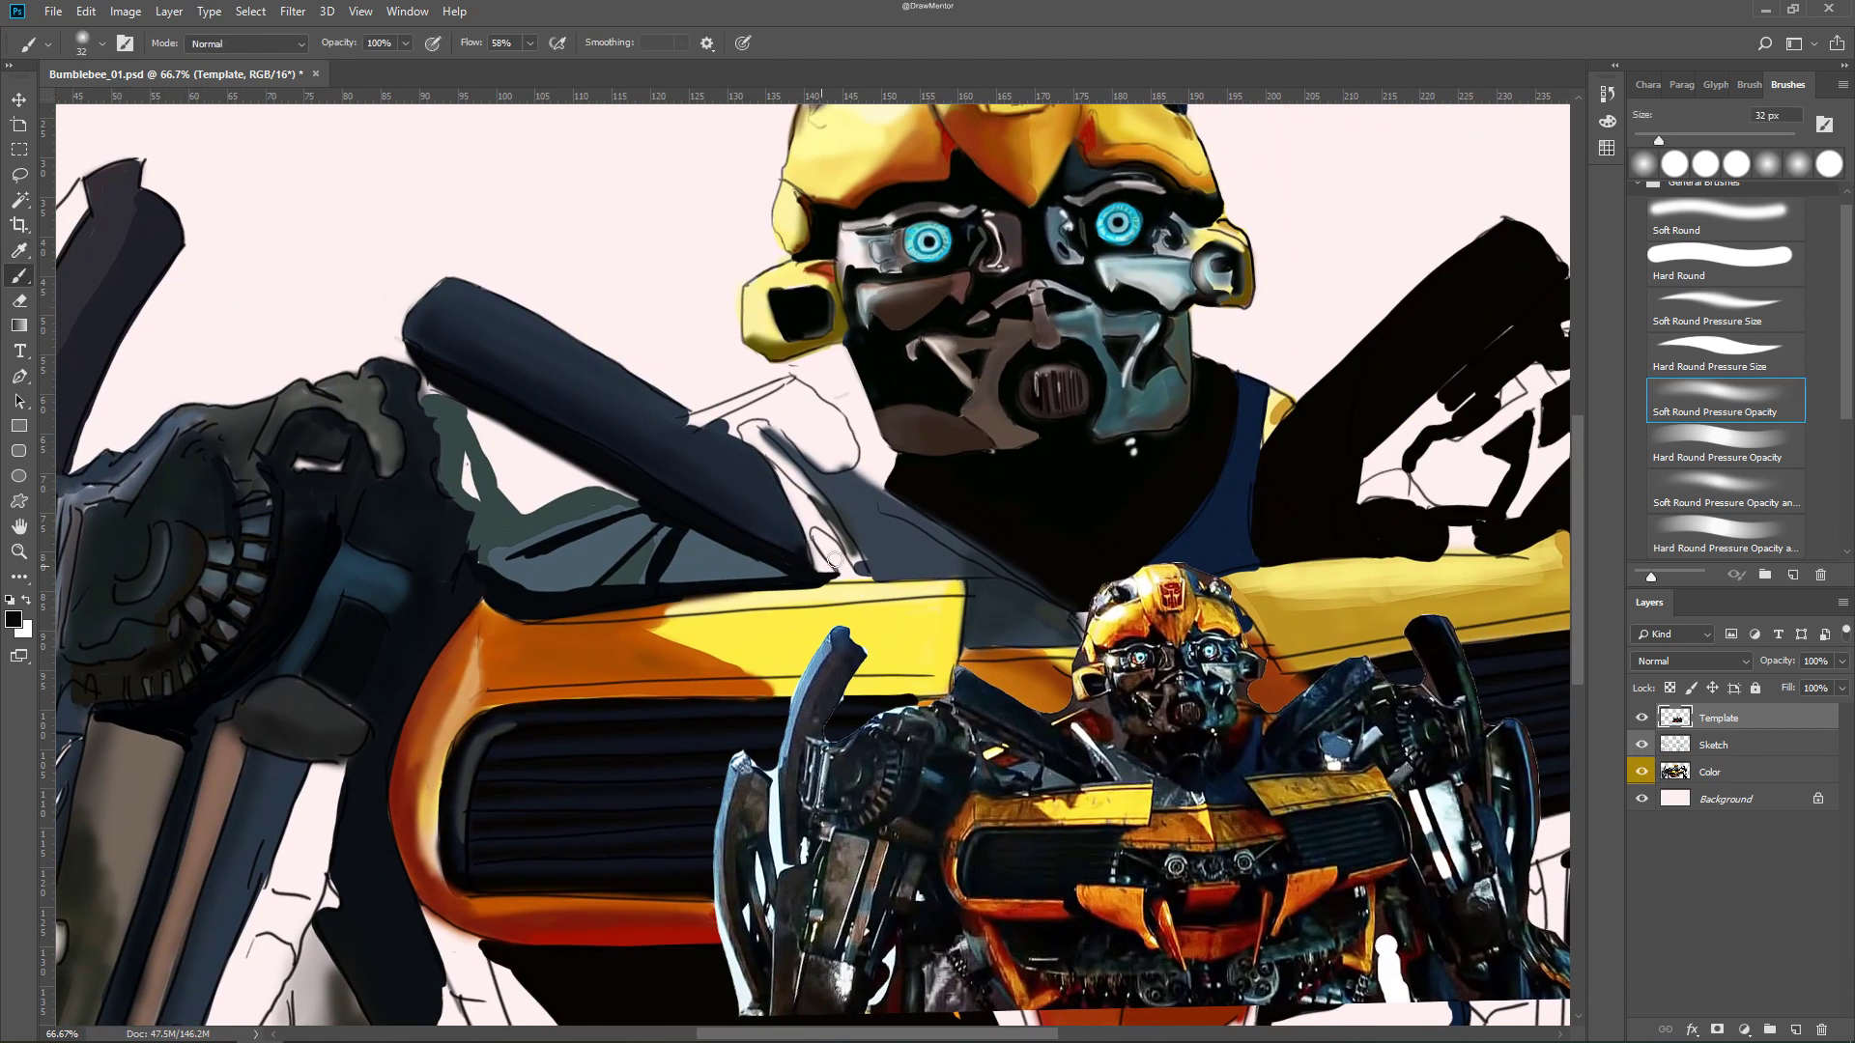
drag(832, 530, 857, 582)
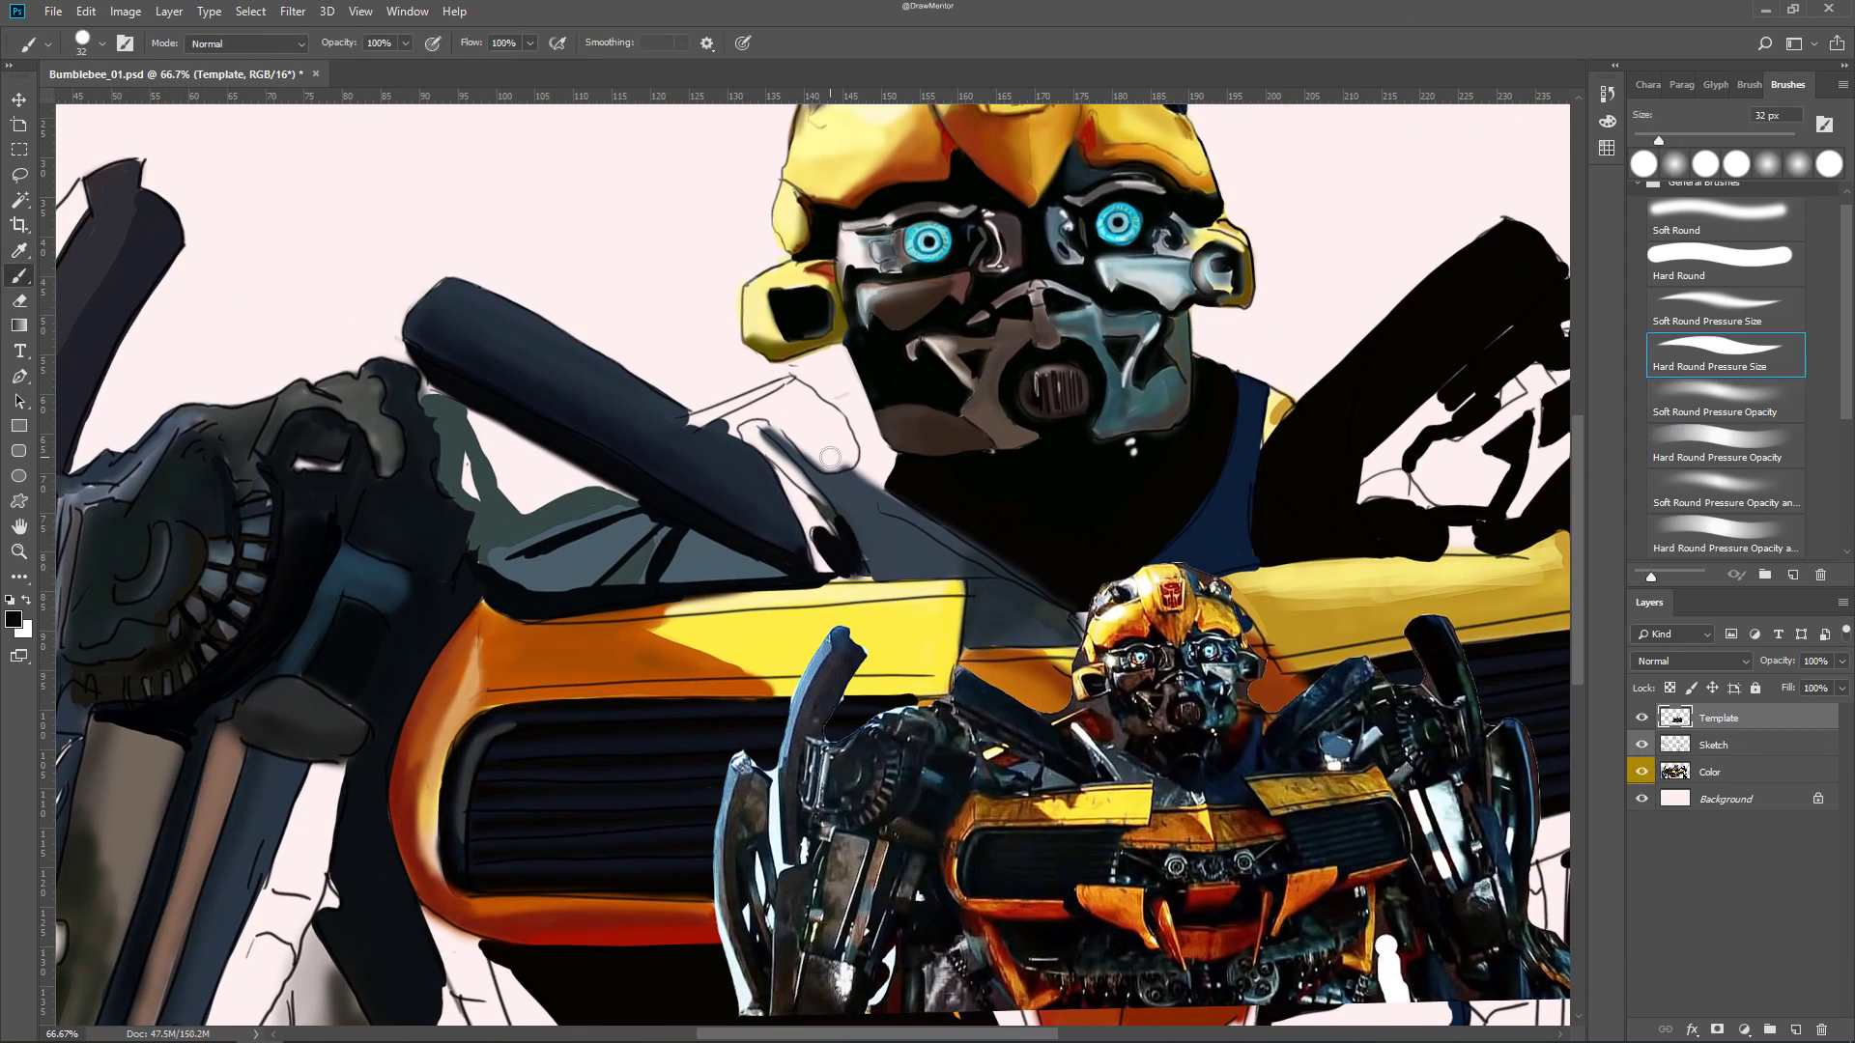
key(Tab)
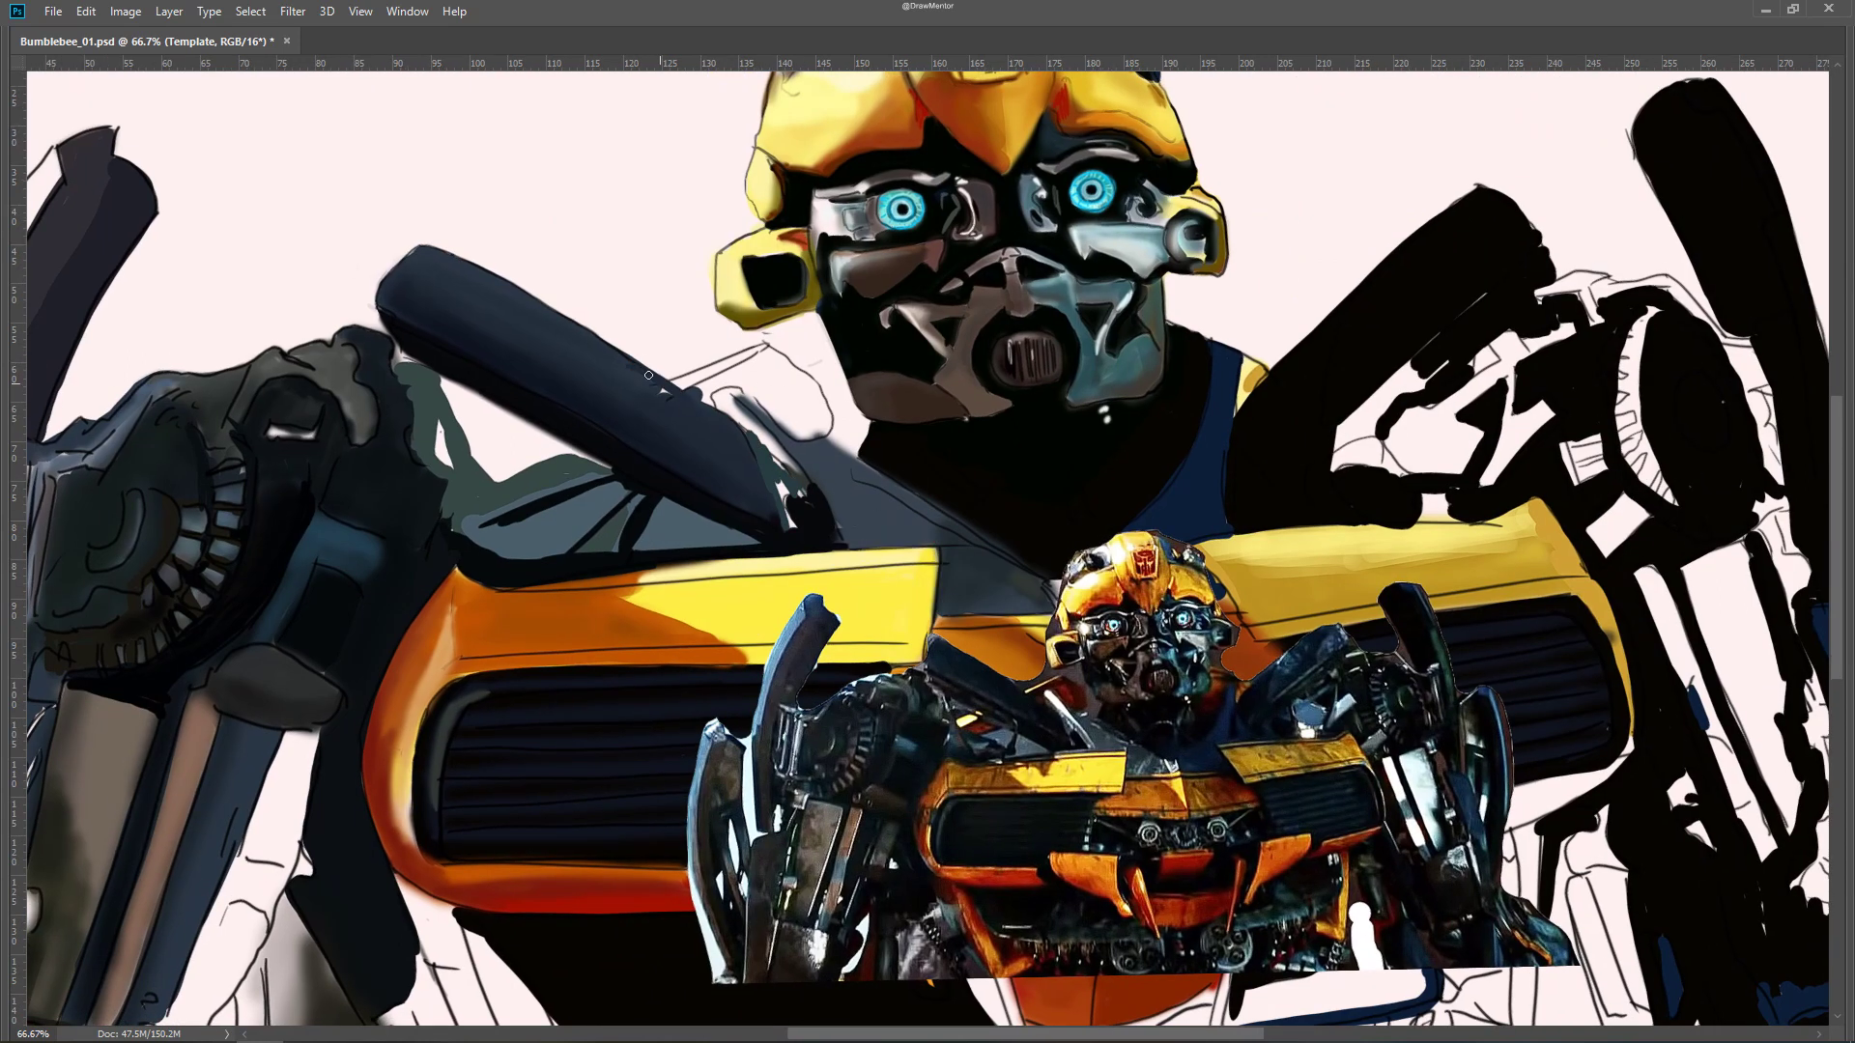
key(Tab)
Switch between erasing on the Sketch layer and painting on the Color layer
key(e)
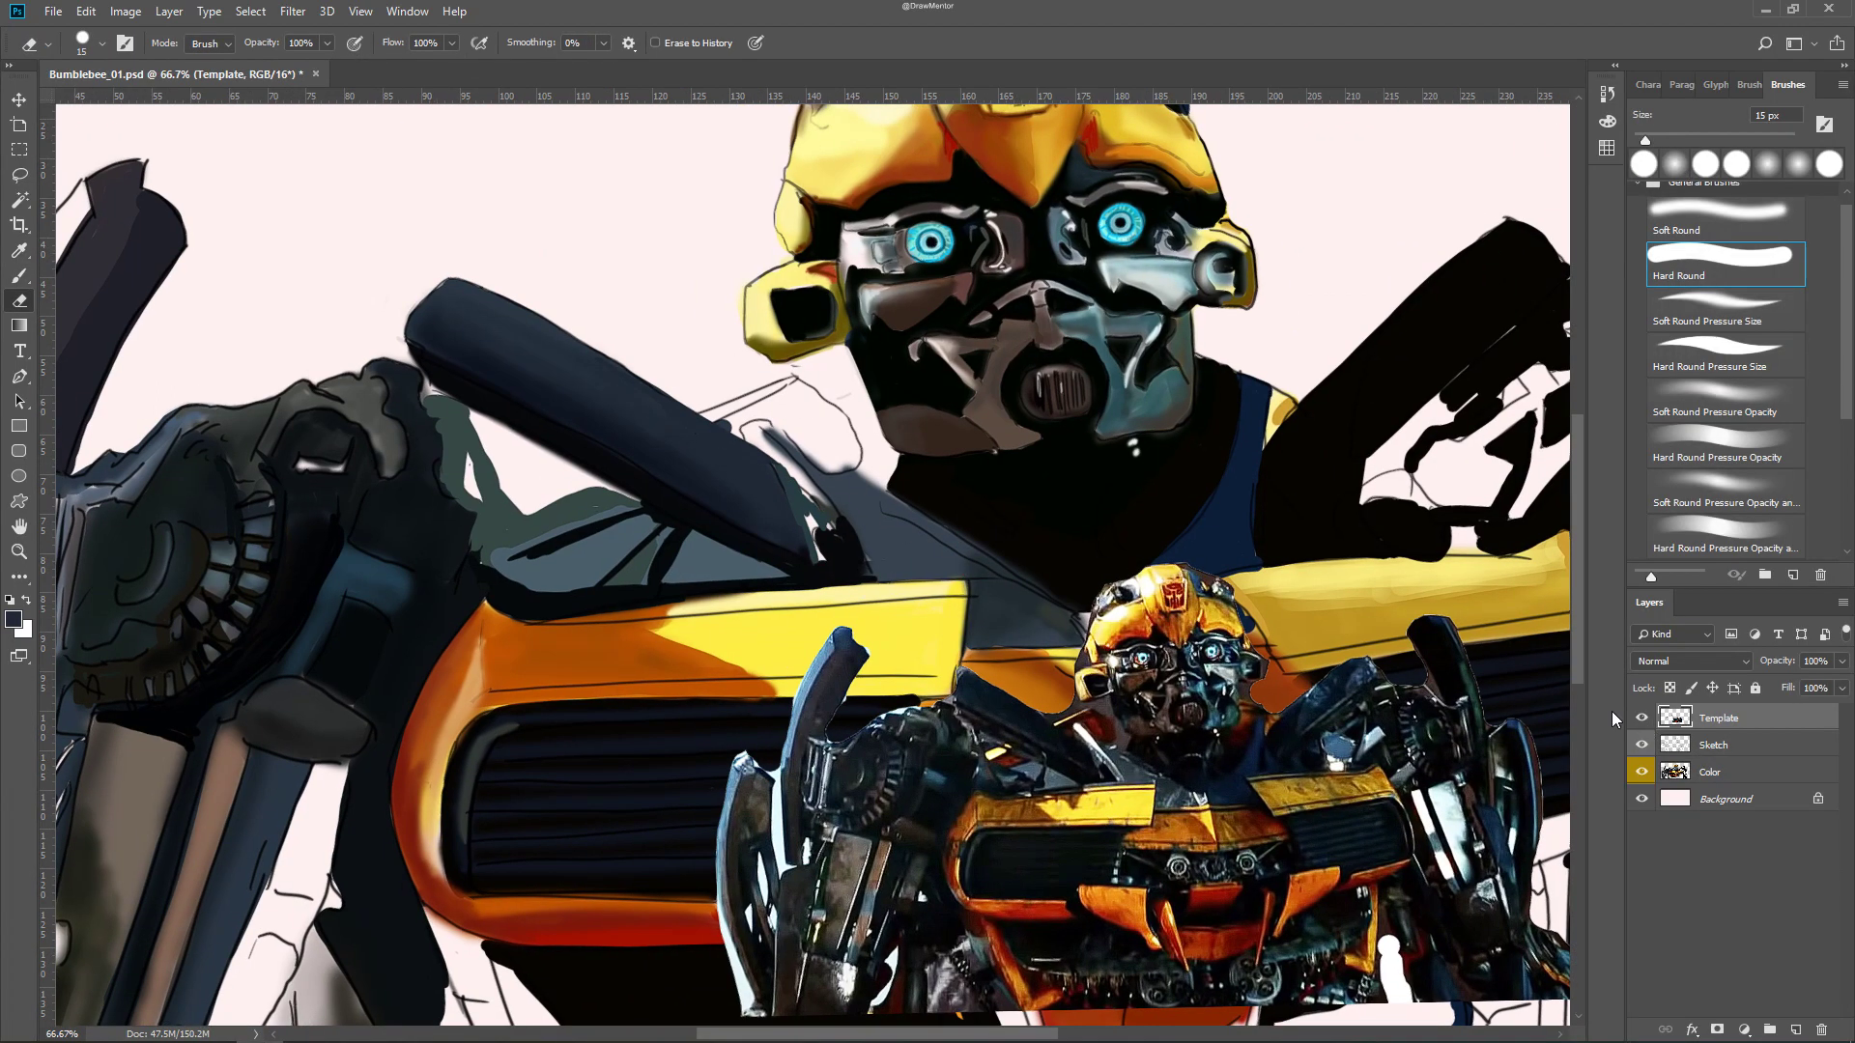
click(1729, 745)
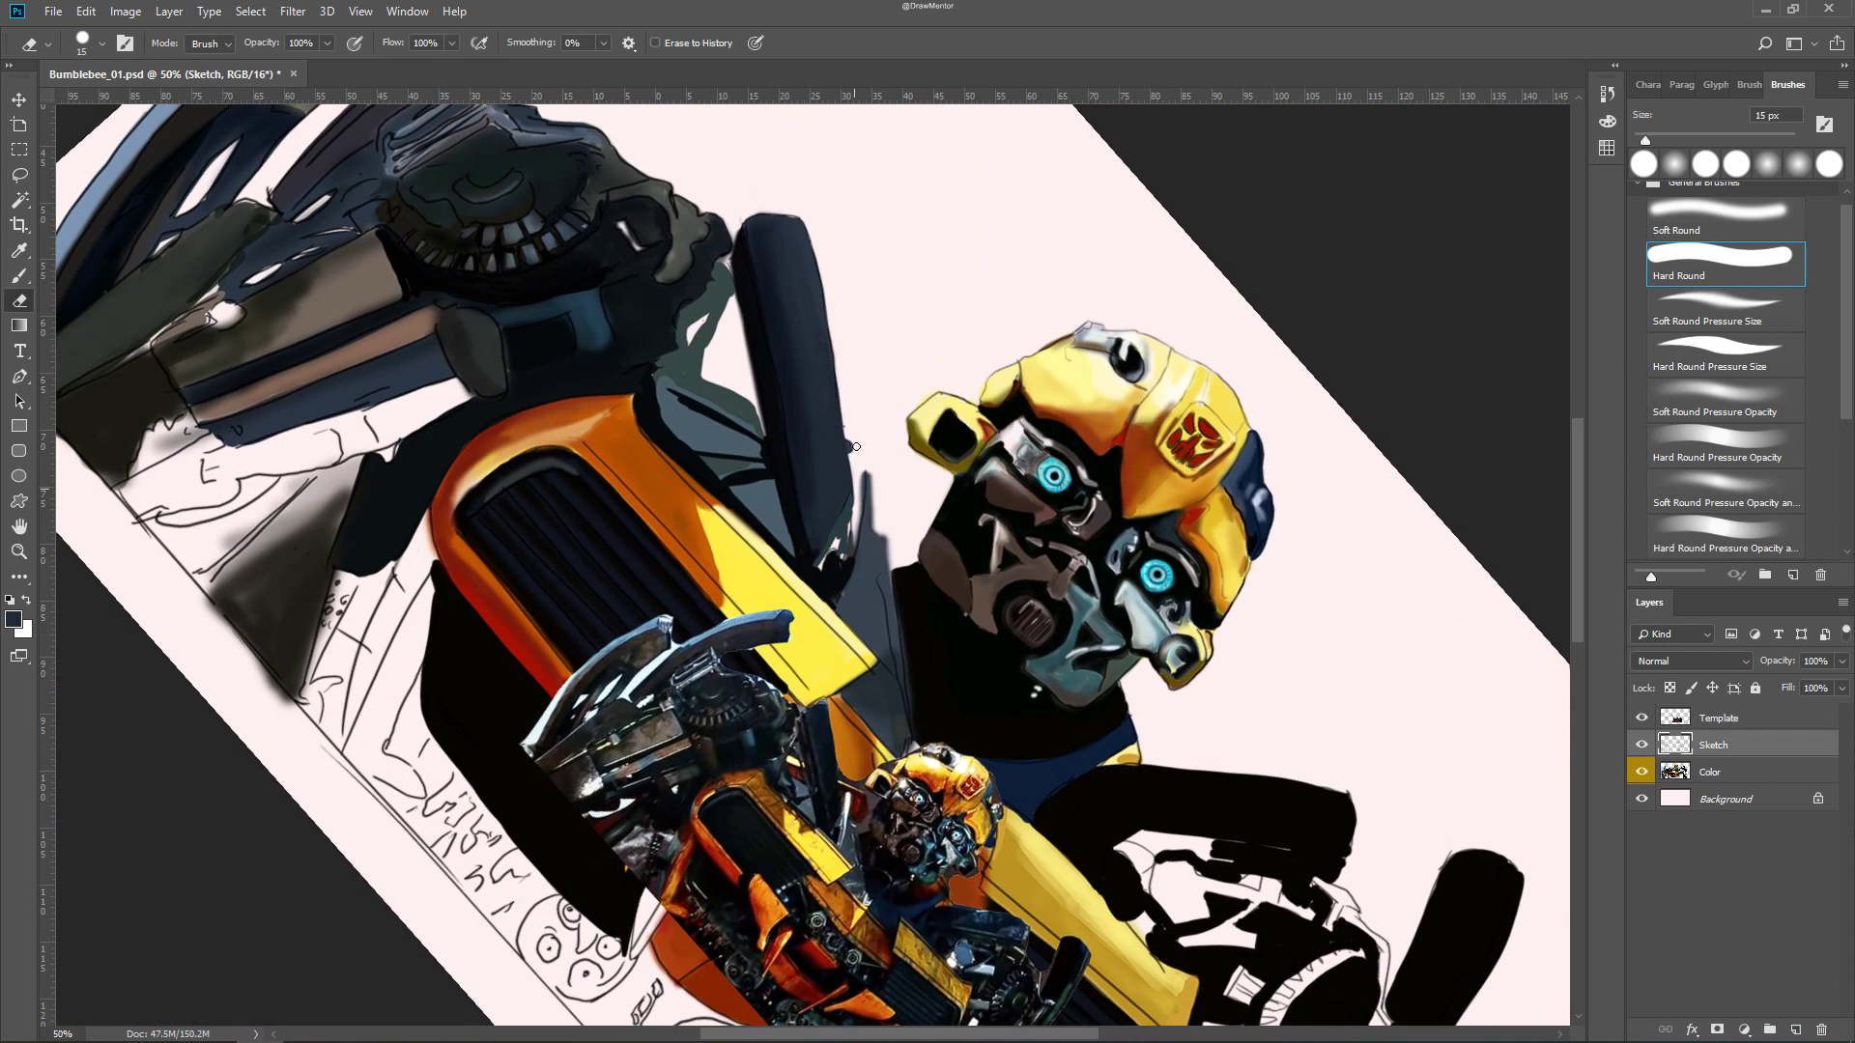
key(Escape)
key(alt+bracketleft)
key(i)
key(b)
key(e)
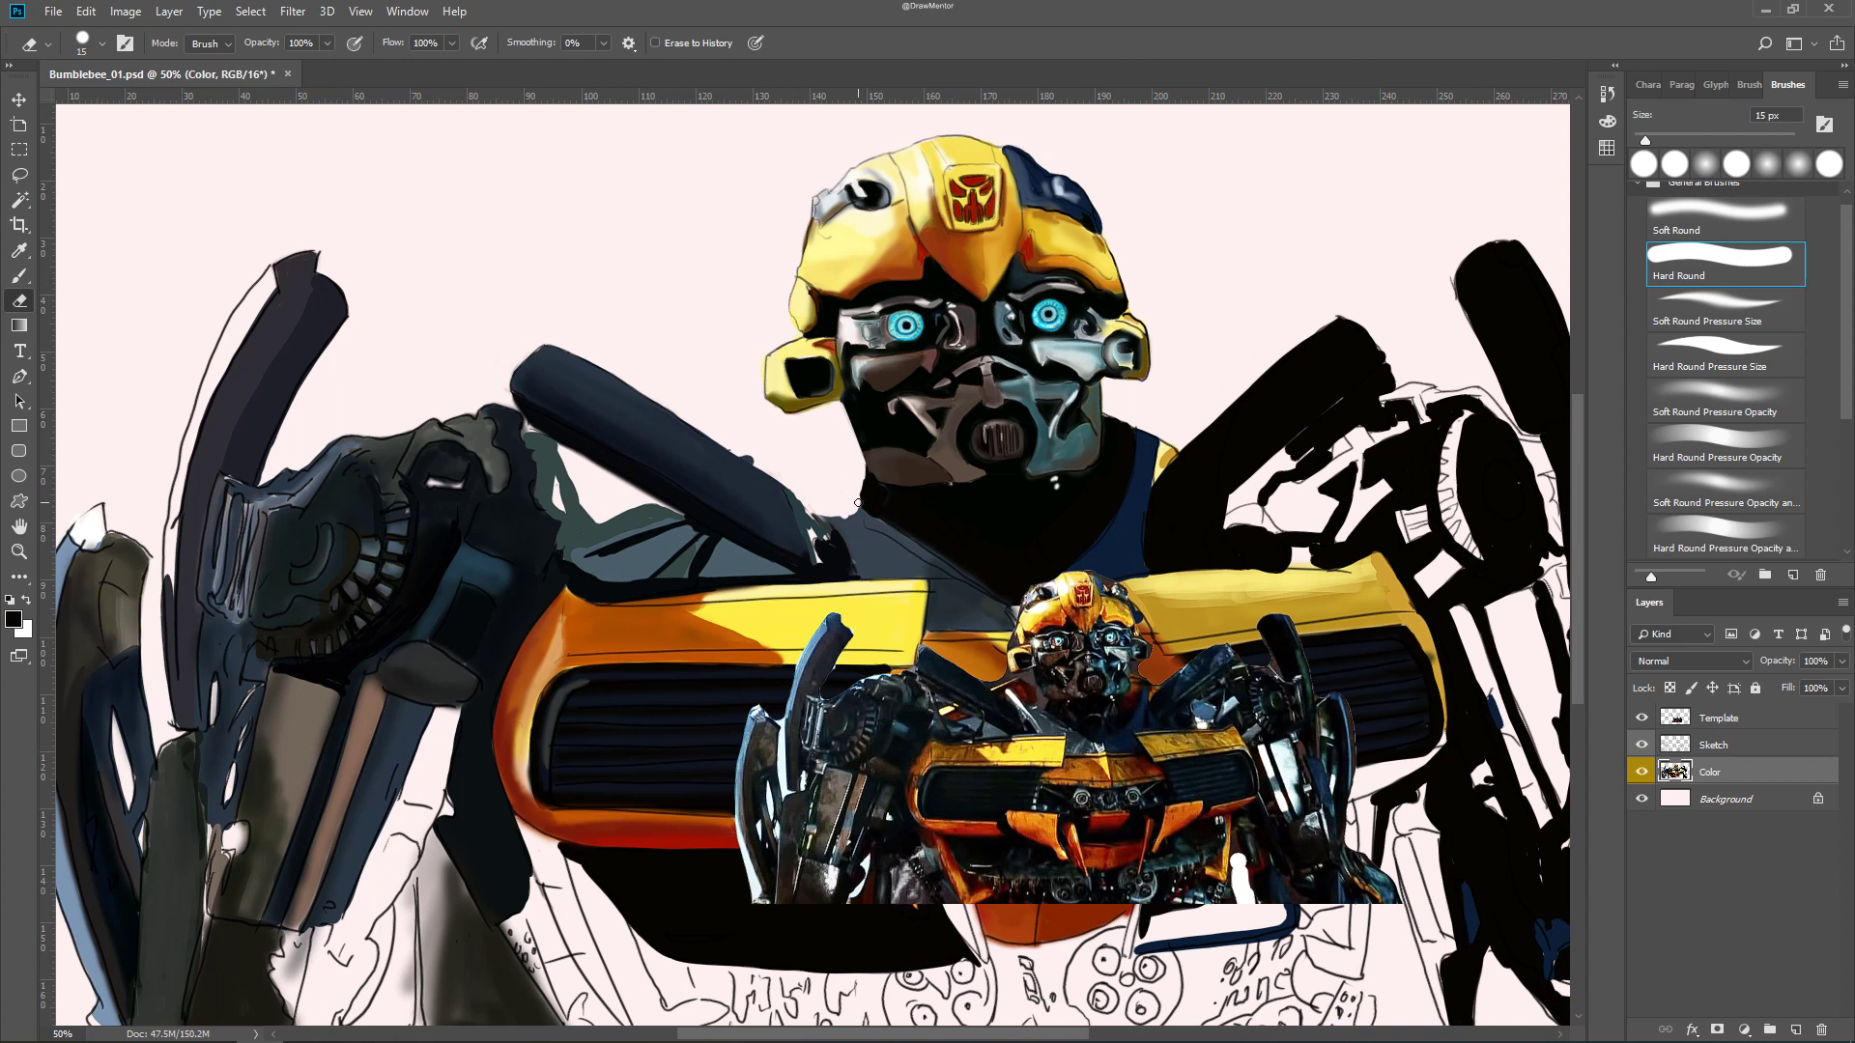
key(b)
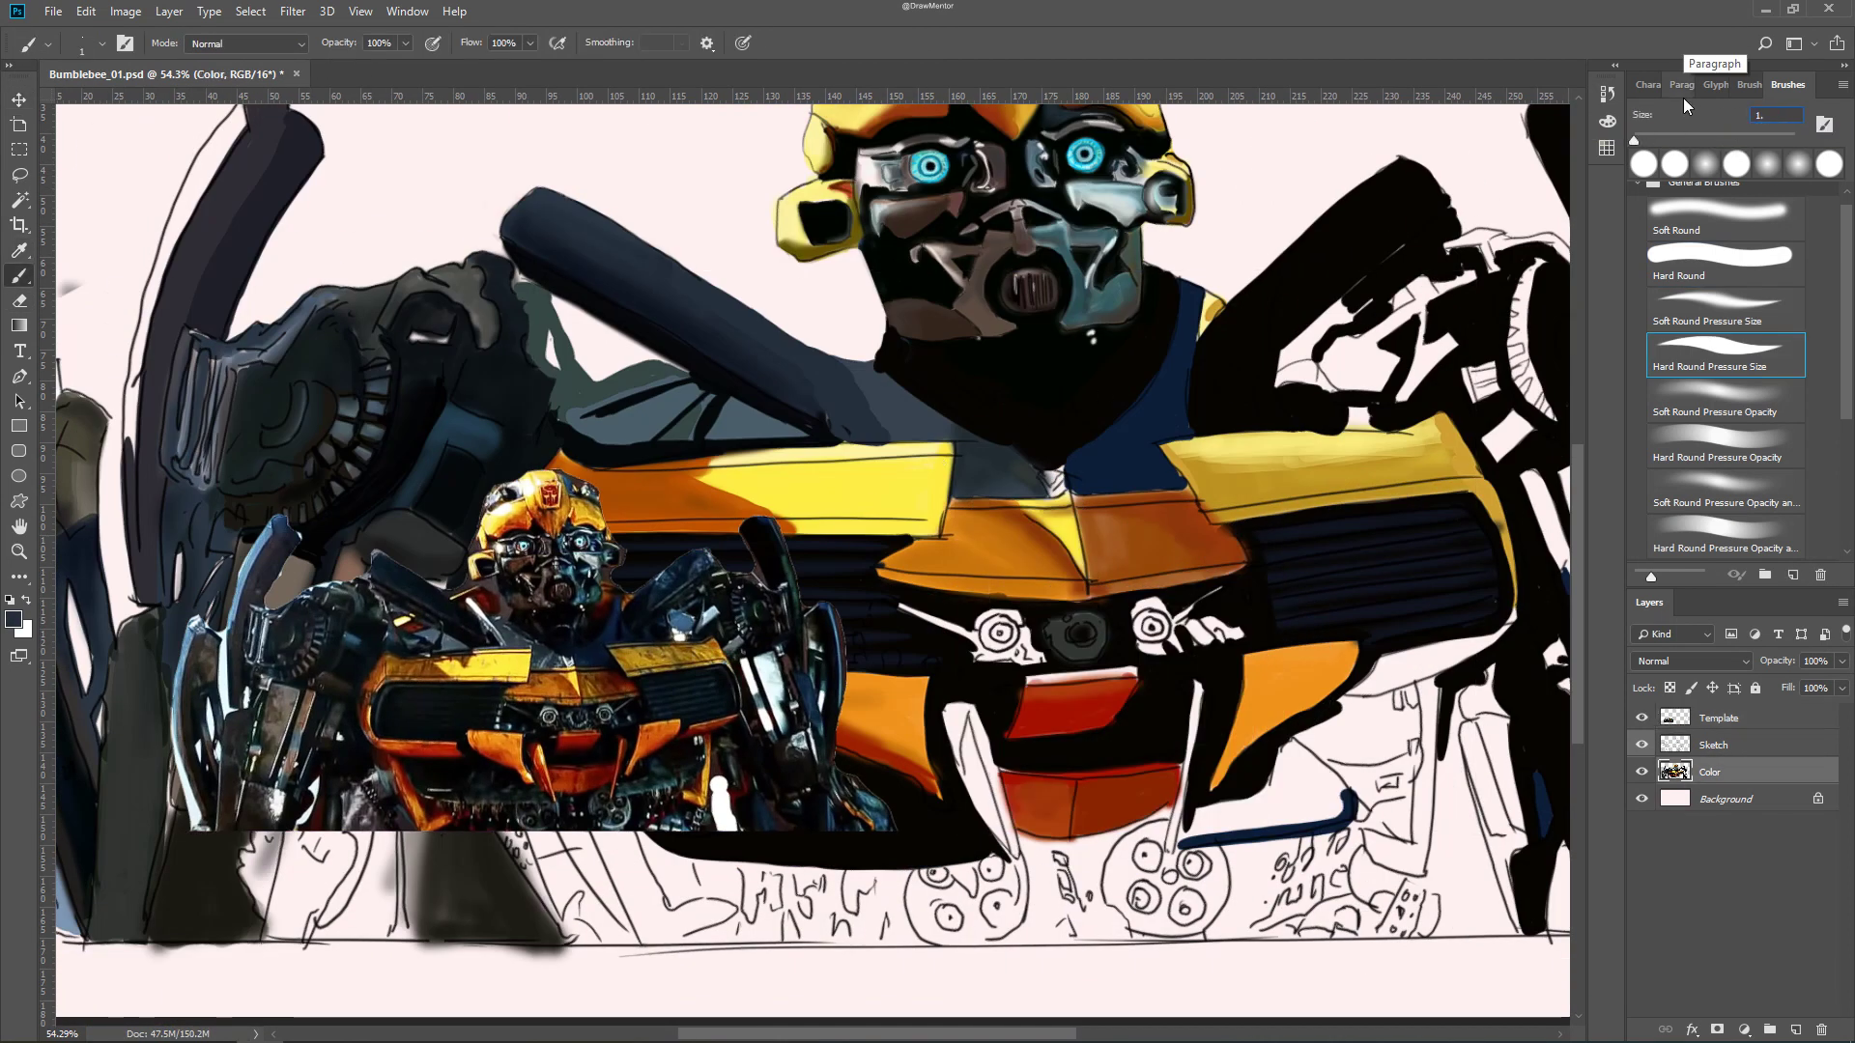
key(Tab)
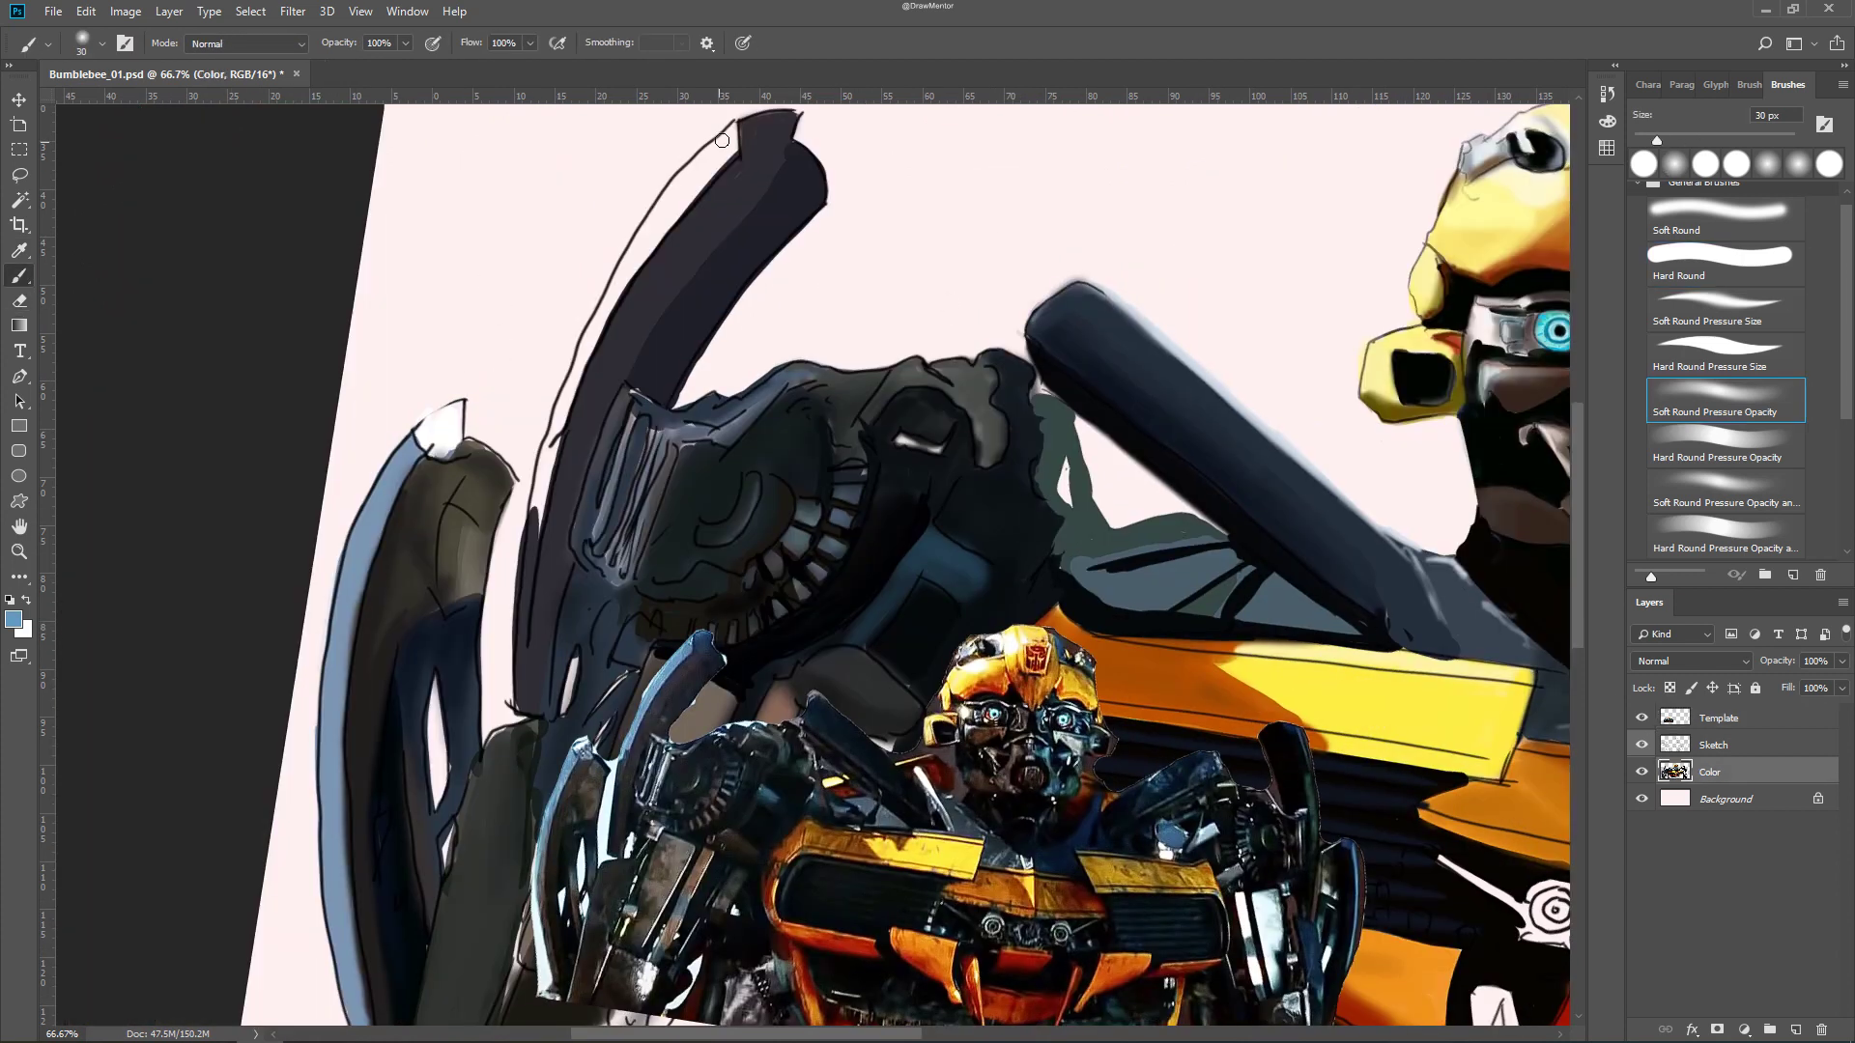
Paint a blue highlight along the tall arm piece's left edge
drag(658, 209, 739, 177)
key(super)
drag(666, 216, 535, 527)
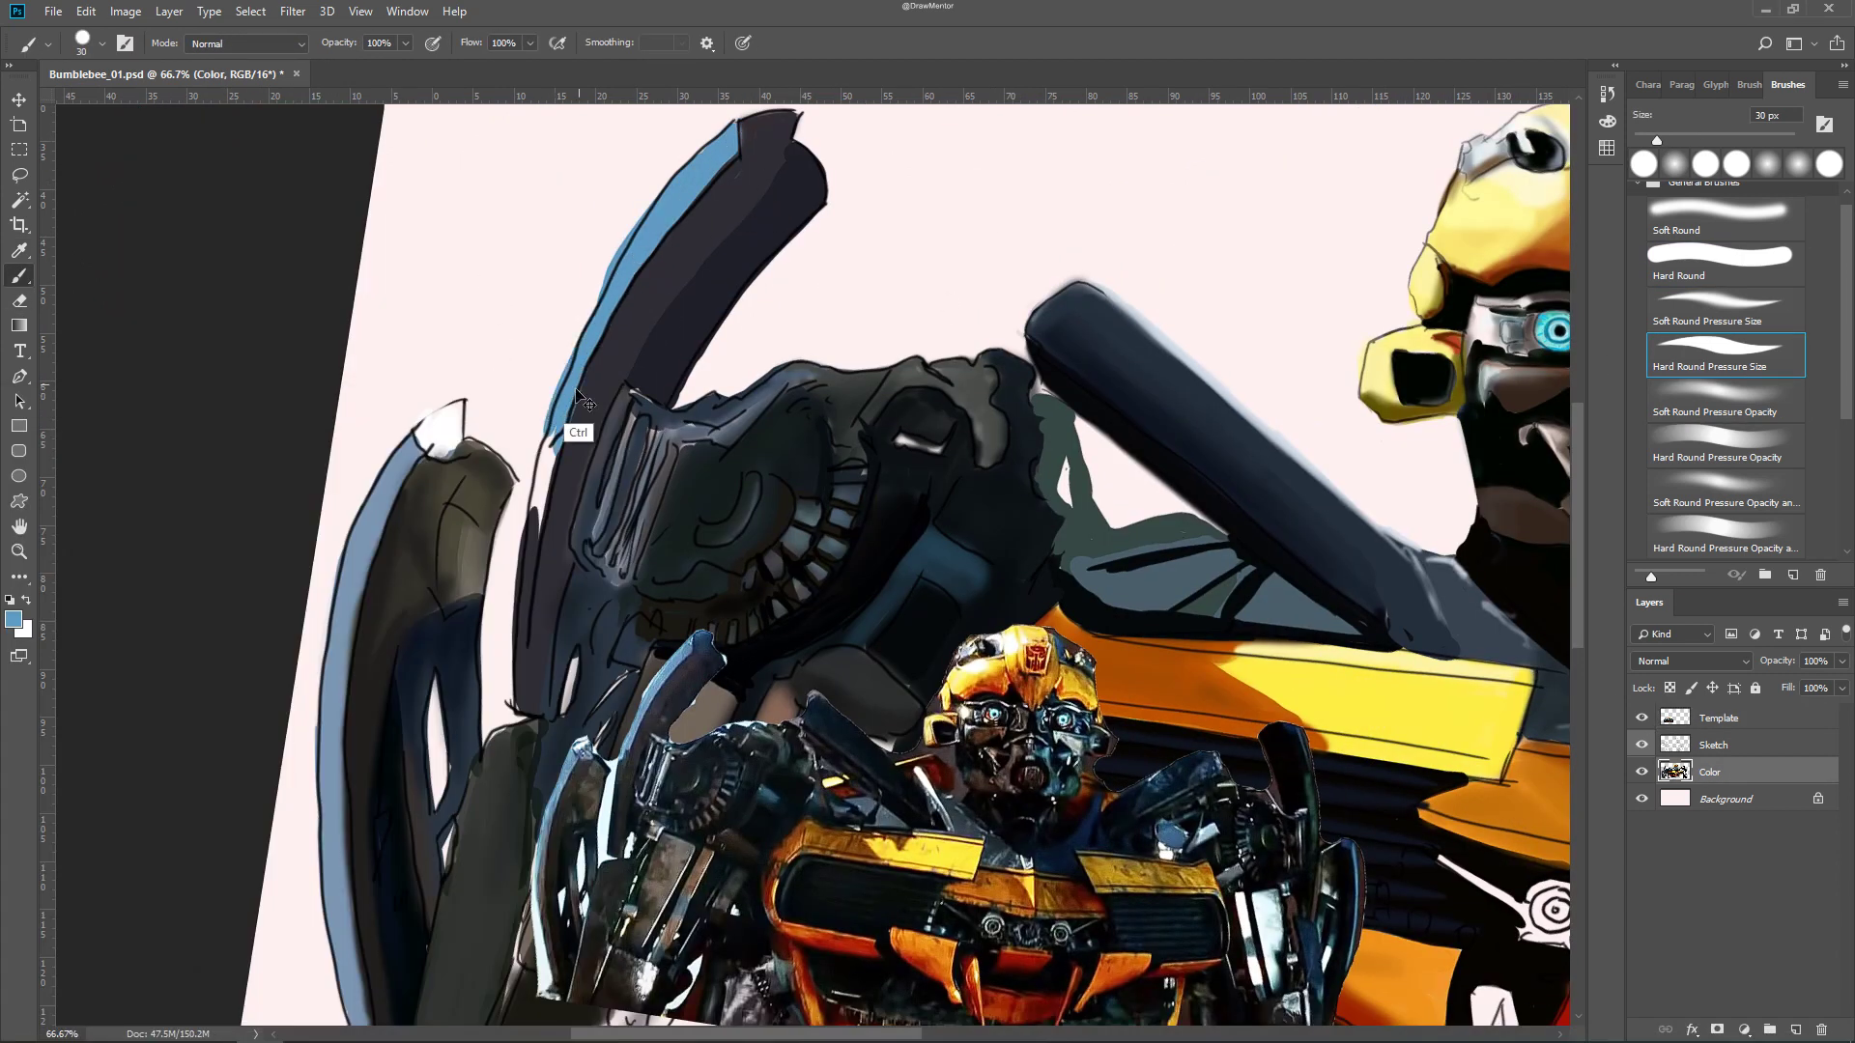
scroll(538, 356, up, 3)
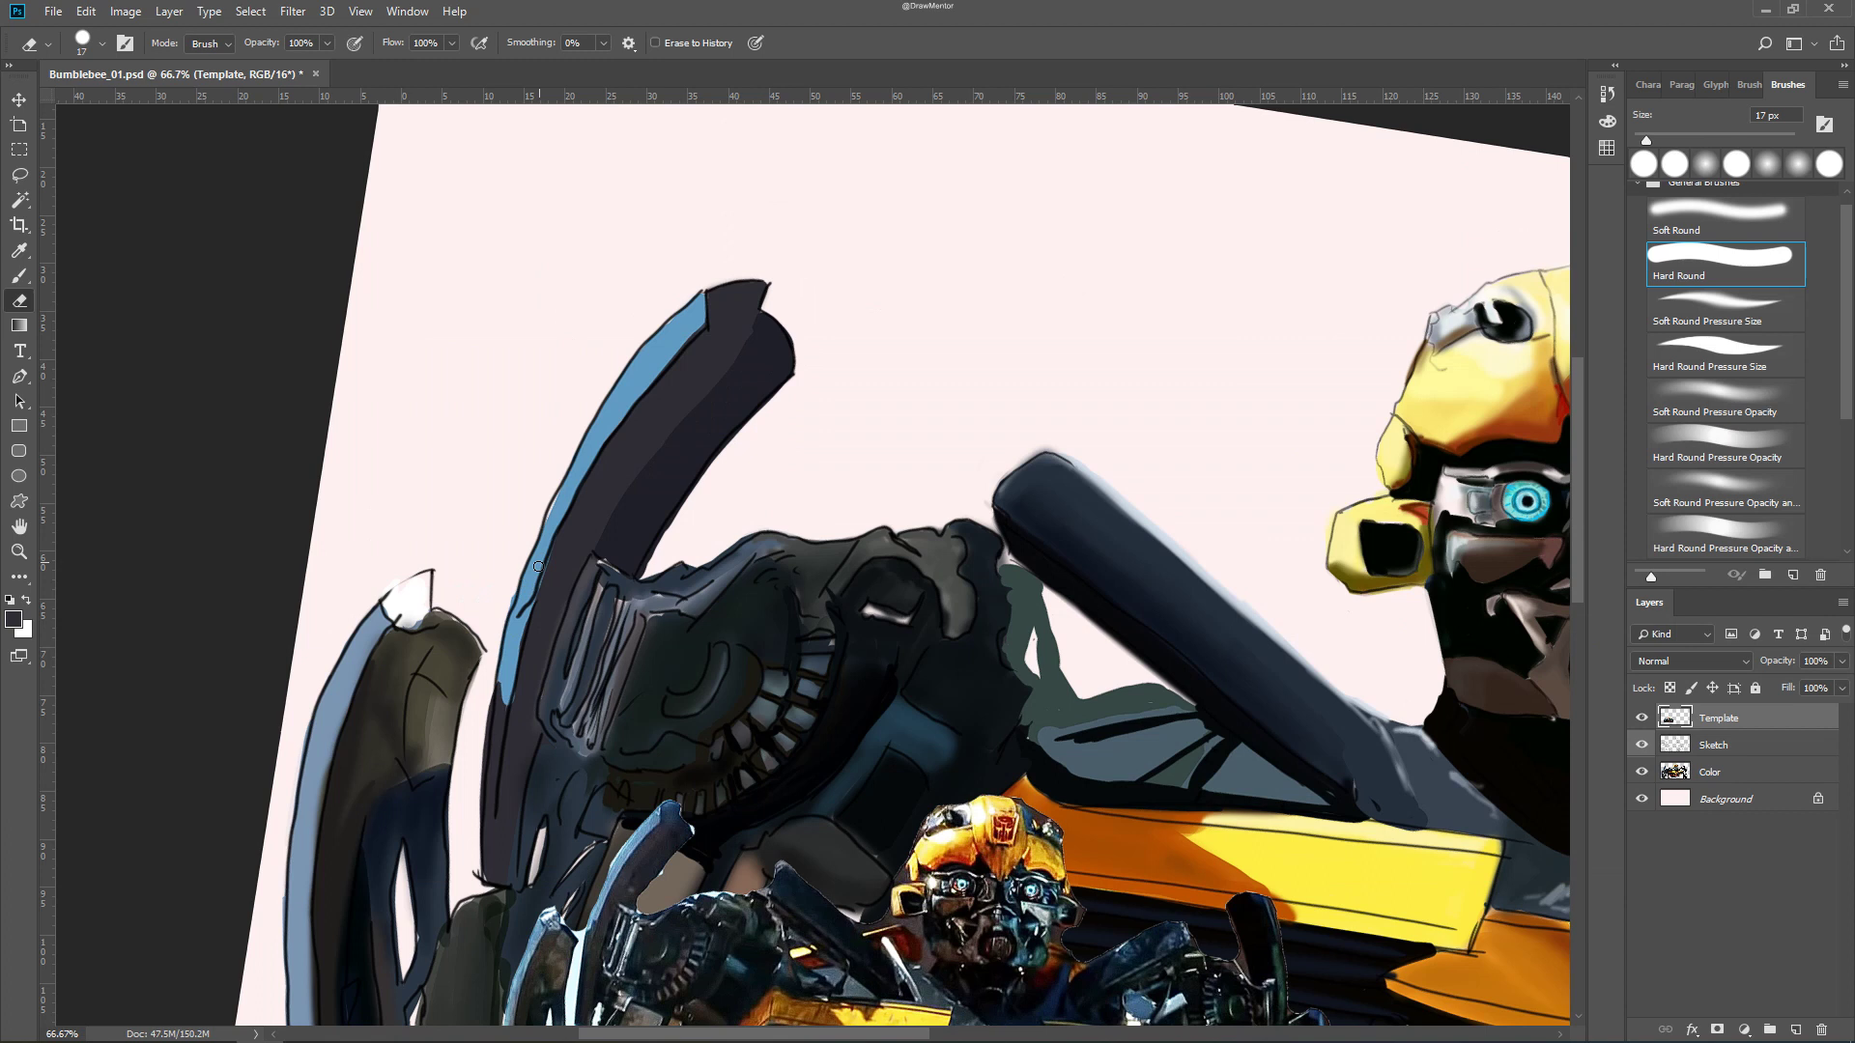
Touch up the Sketch layer with the eraser, return to Color, and fit the painting on screen
click(1713, 743)
key(e)
key(b)
key(alt+bracketleft)
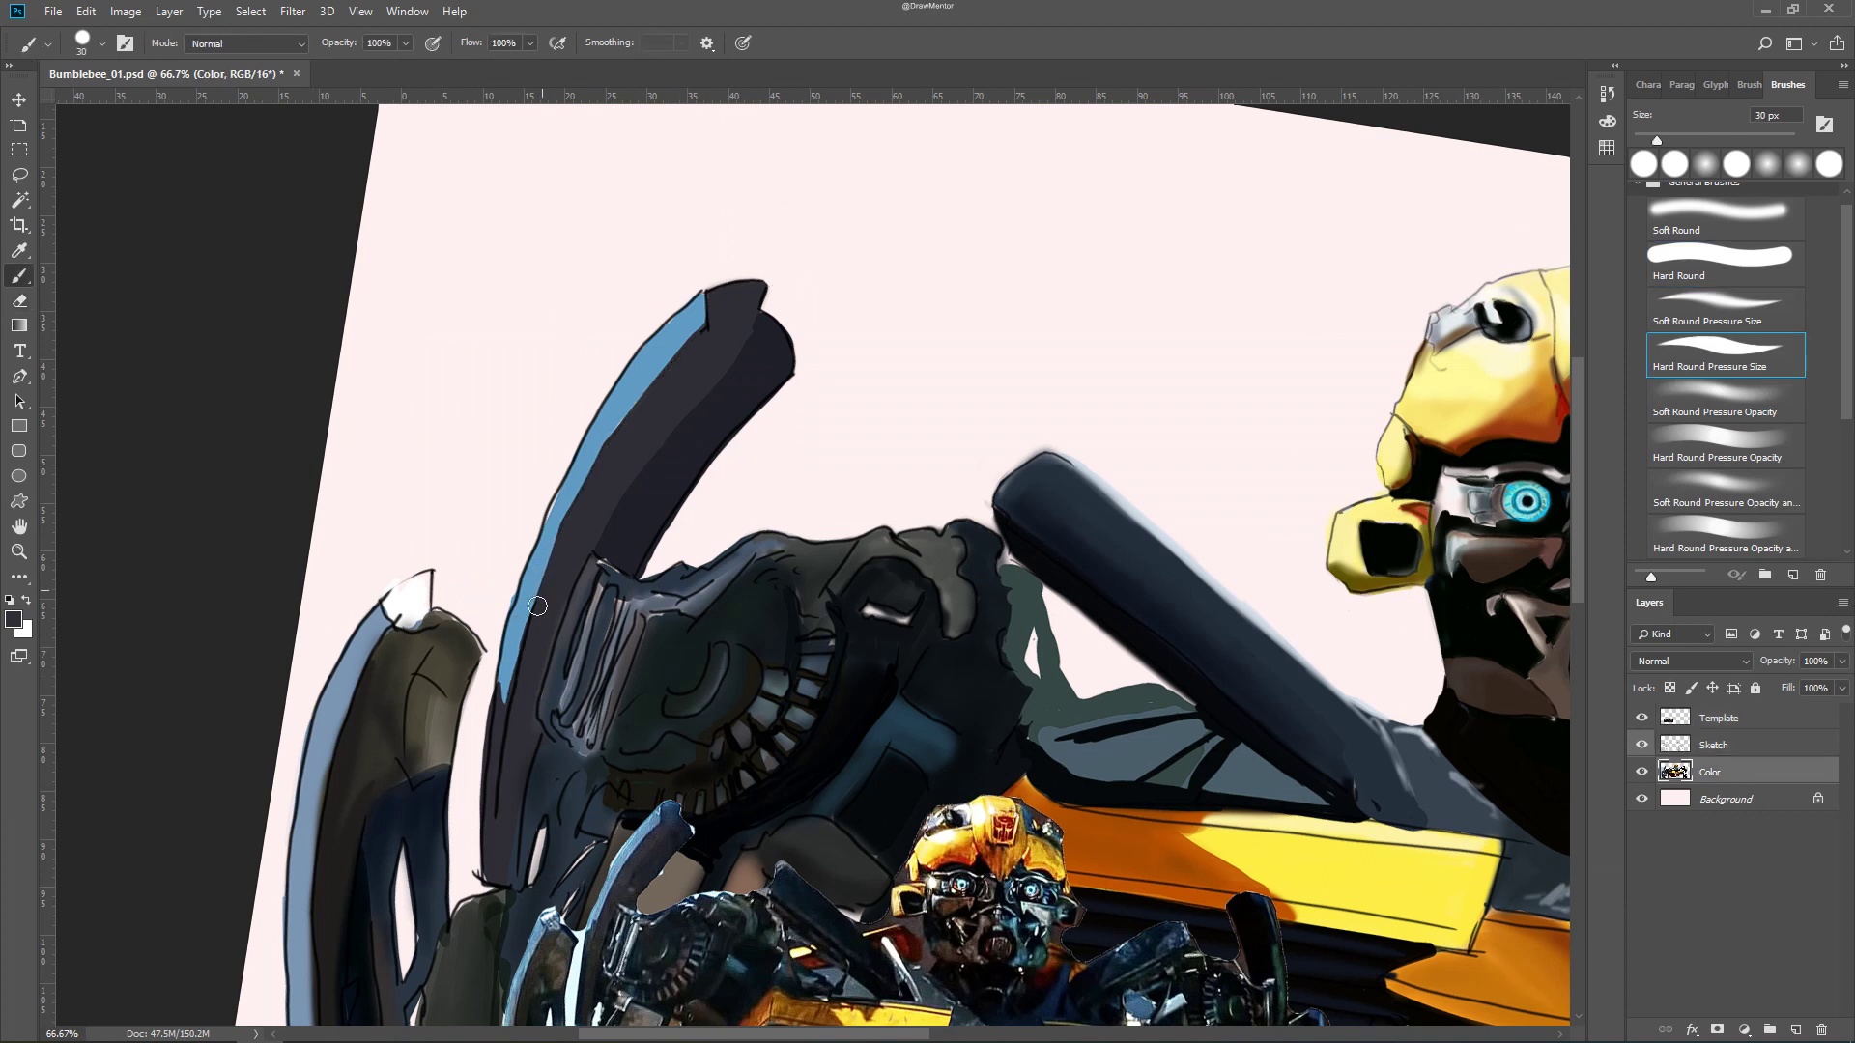
key(alt+bracketright)
key(ctrl+0)
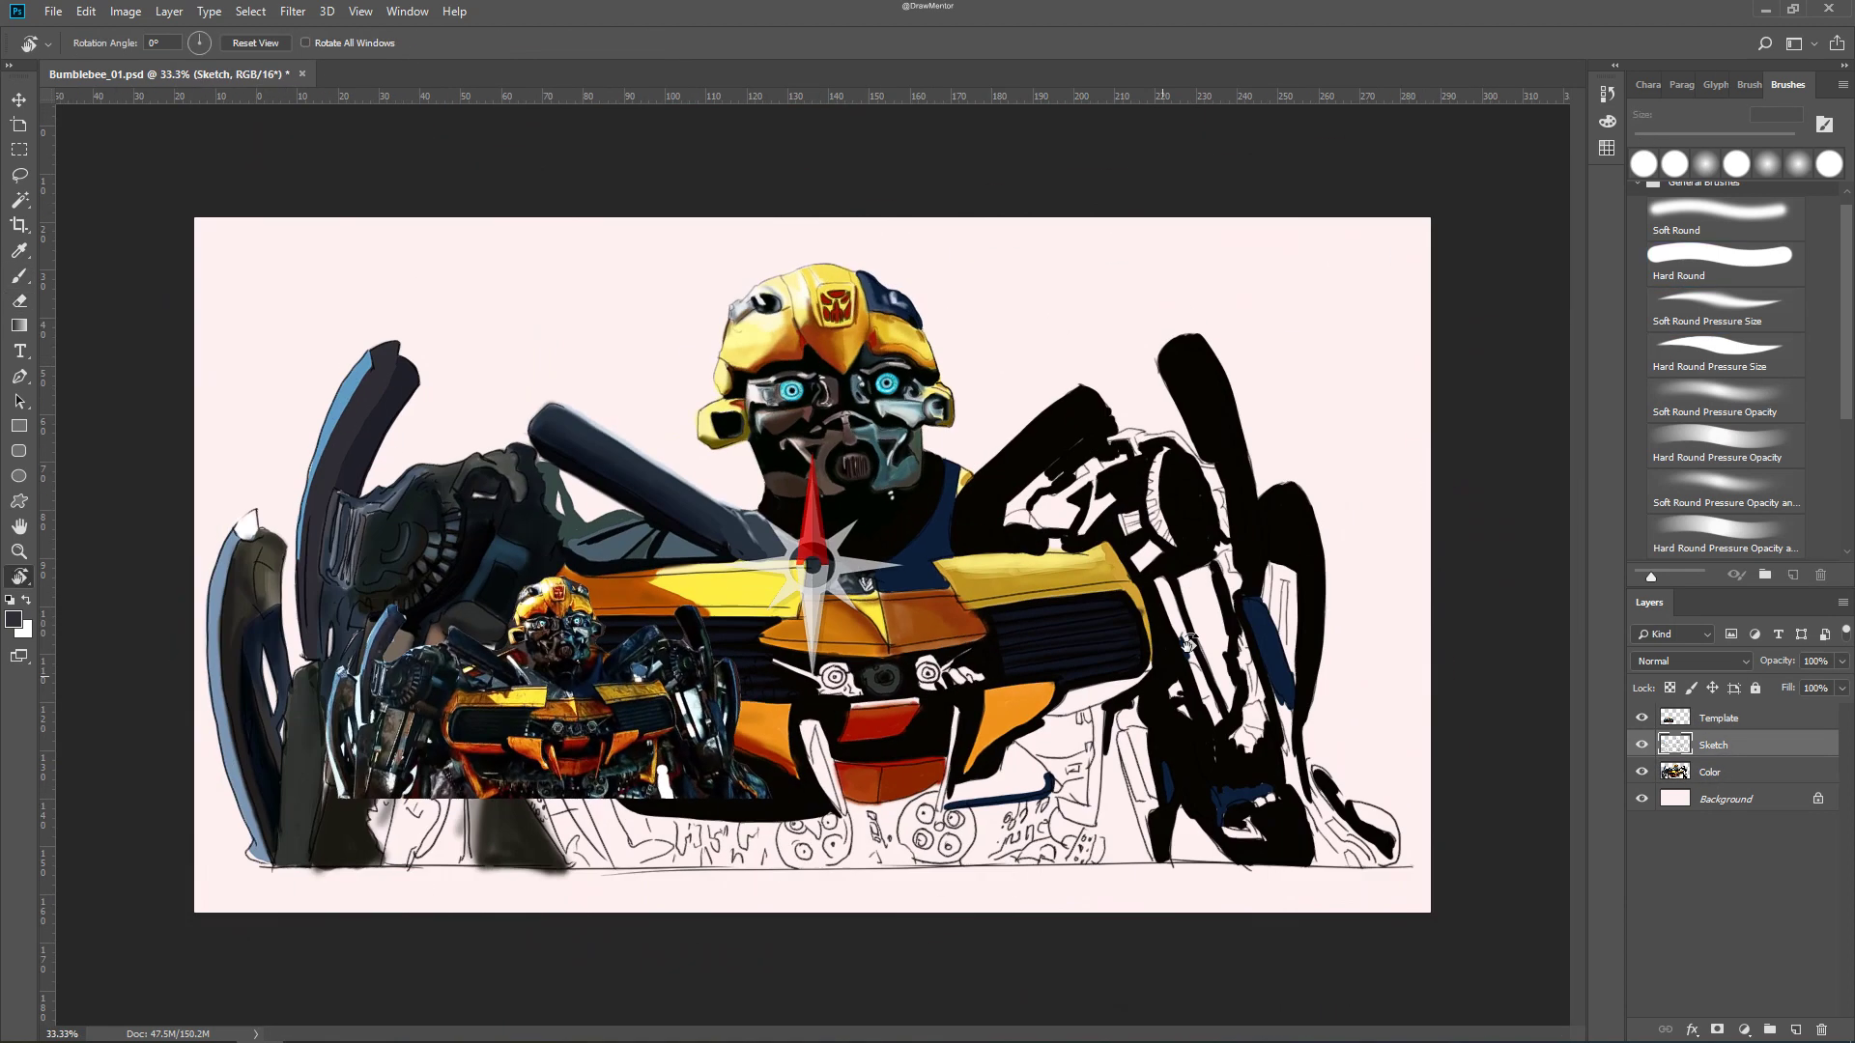
Zoom in on the headlights and paint white ring details into them, undoing a stray dark stroke
scroll(829, 579, up, 3)
key(comma)
key(alt+bracketleft)
drag(976, 715, 1073, 725)
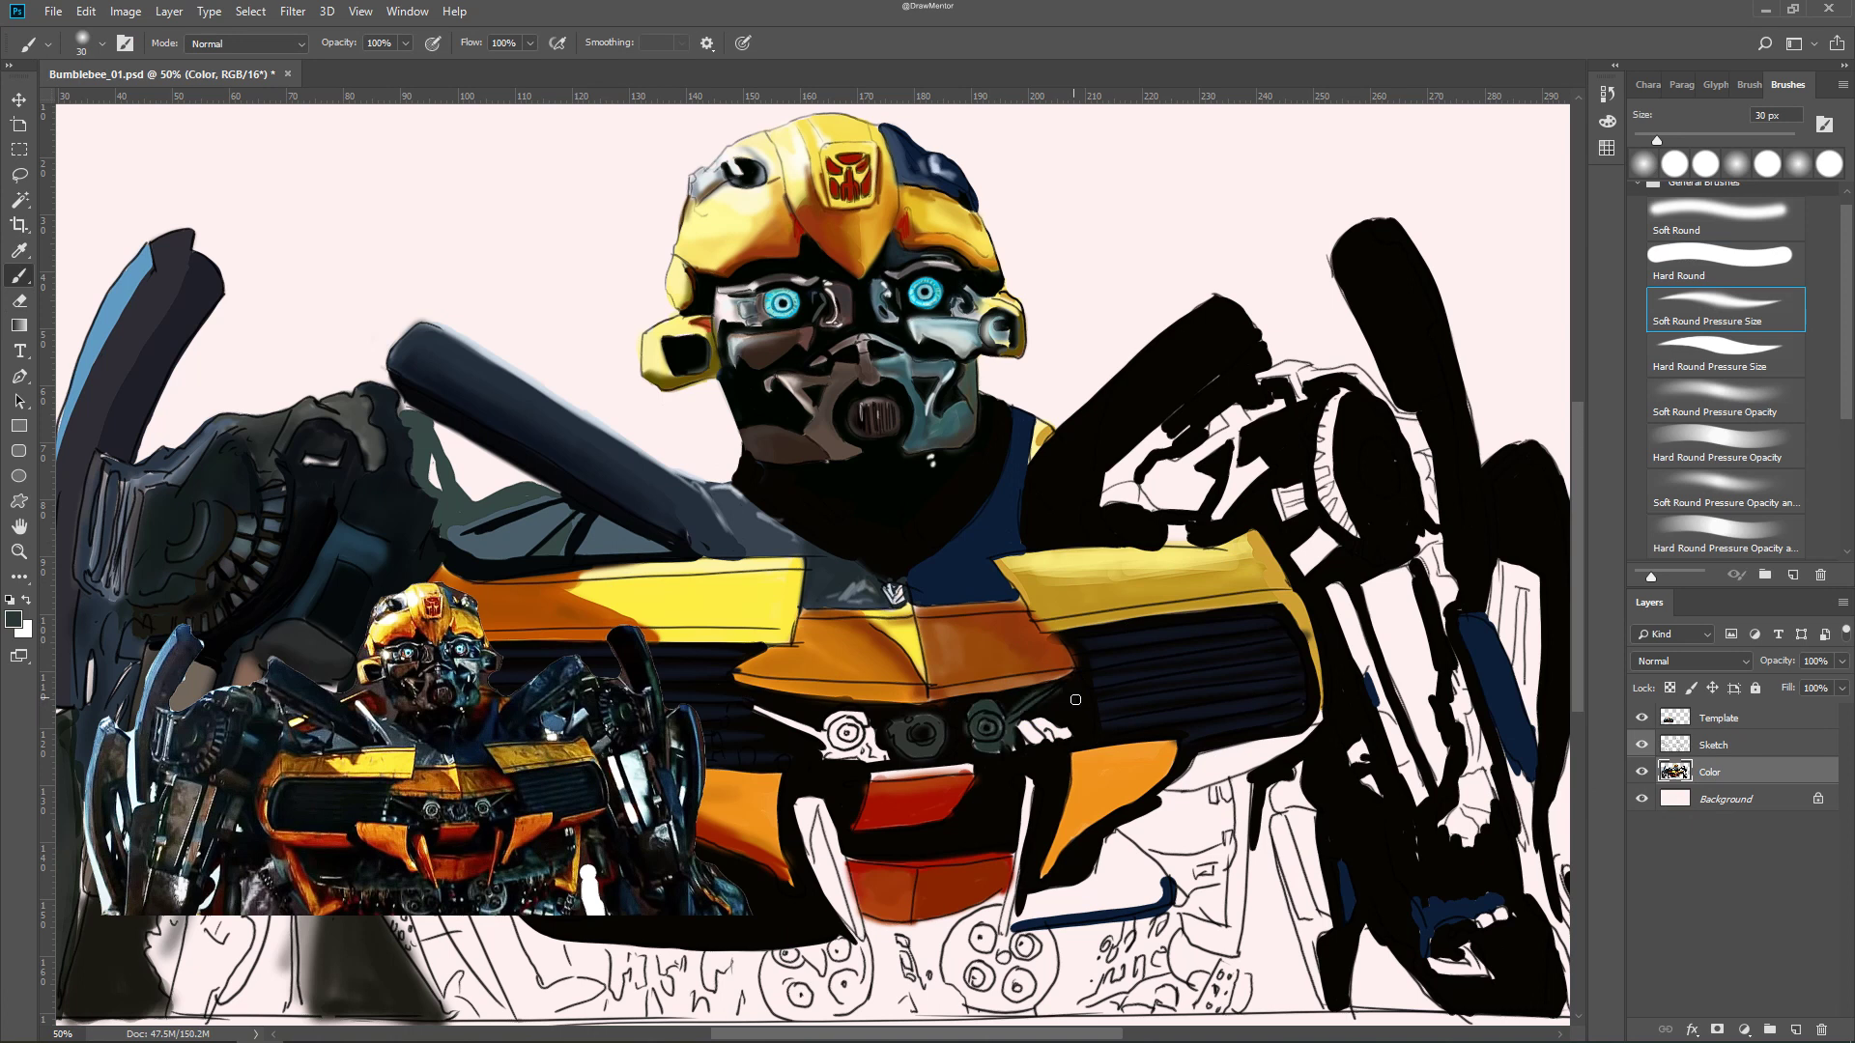
scroll(841, 723, up, 1)
key(period)
drag(840, 724, 1265, 593)
drag(1005, 580, 1066, 618)
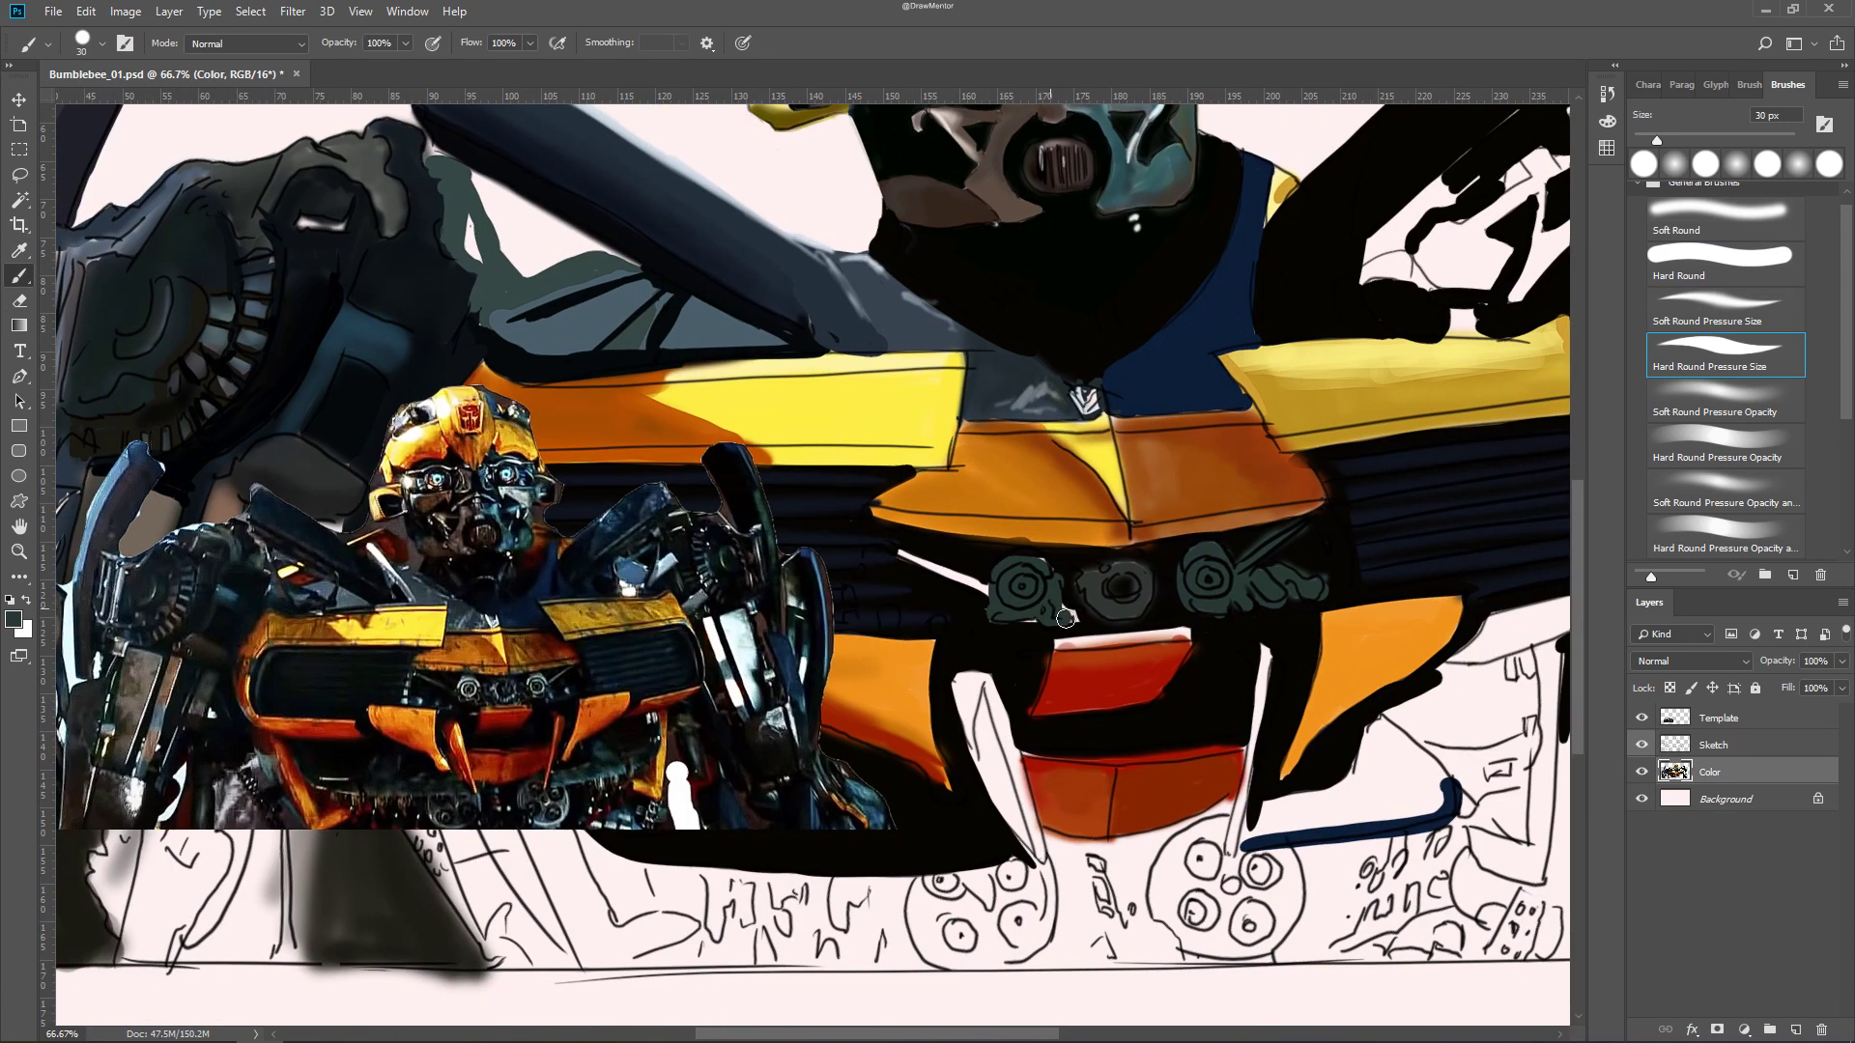
key(ctrl+z)
key(x)
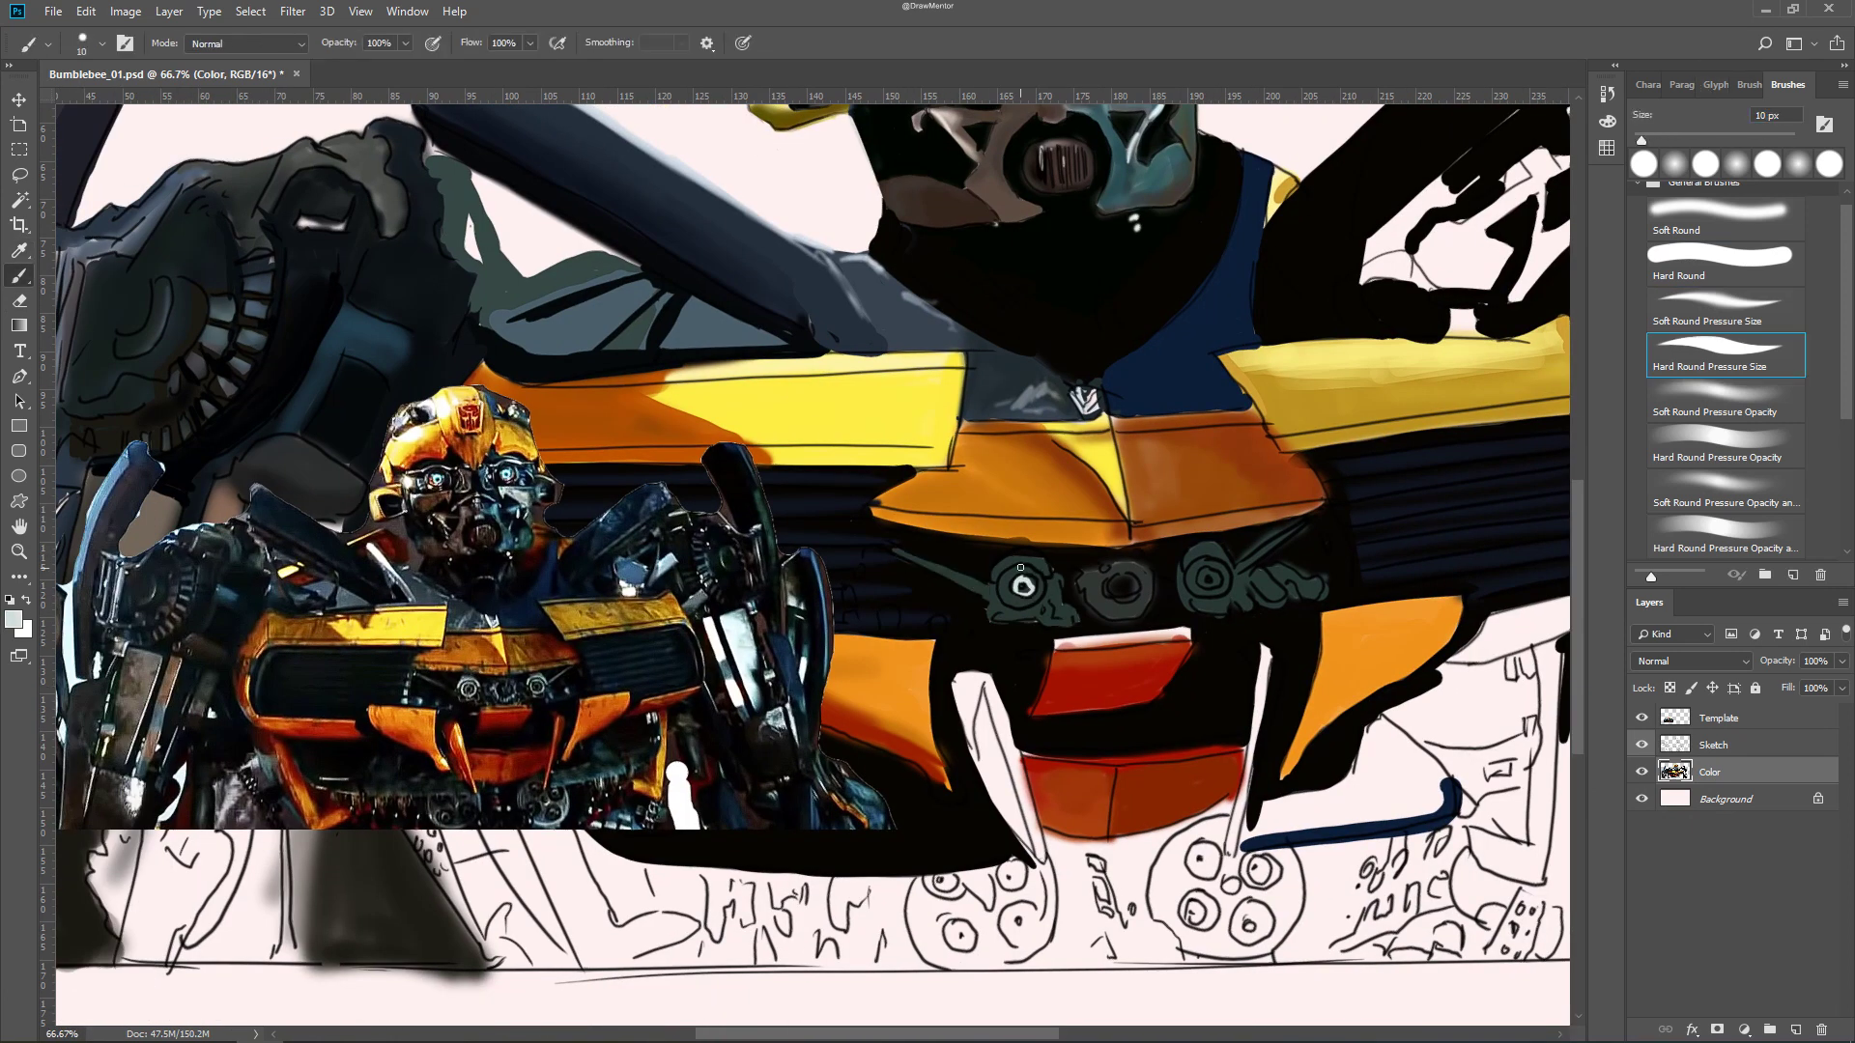
drag(1099, 588, 1120, 608)
Try brush presets and flow values of 82%, 26%, 50% and 18%
click(531, 44)
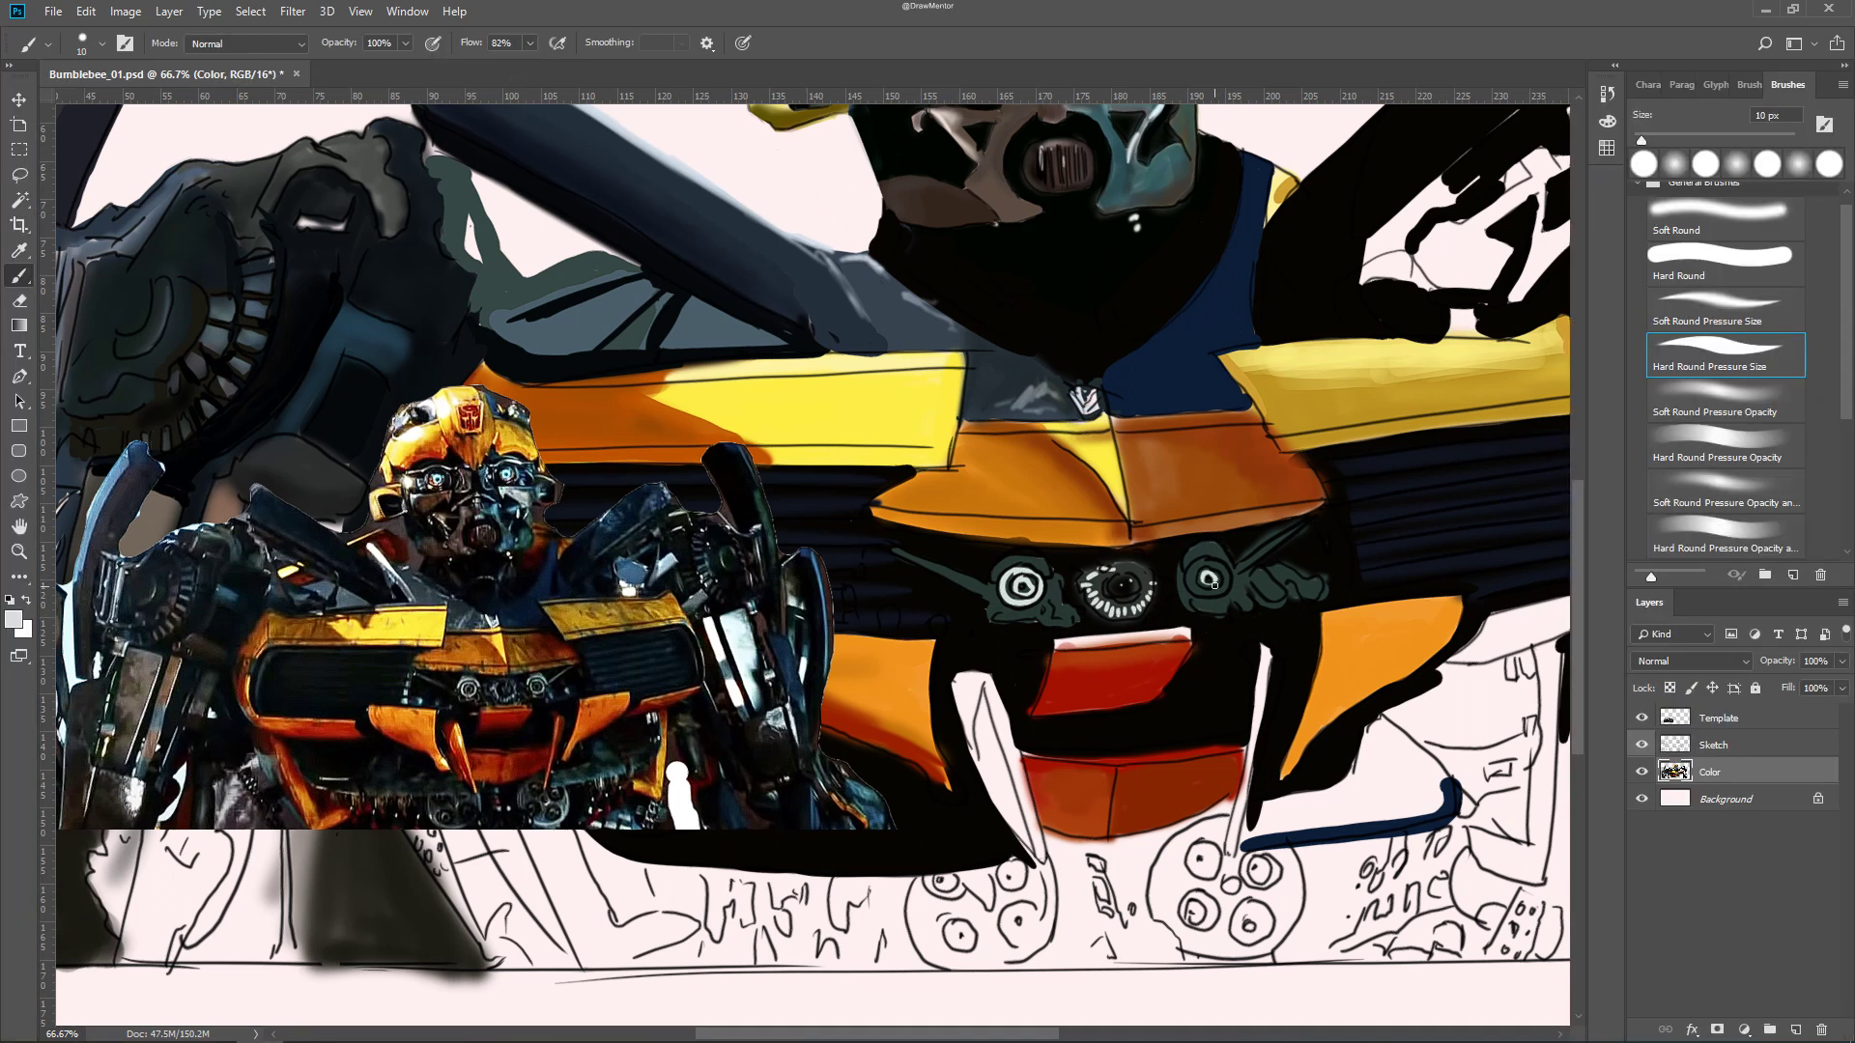
click(1725, 399)
drag(531, 43, 481, 67)
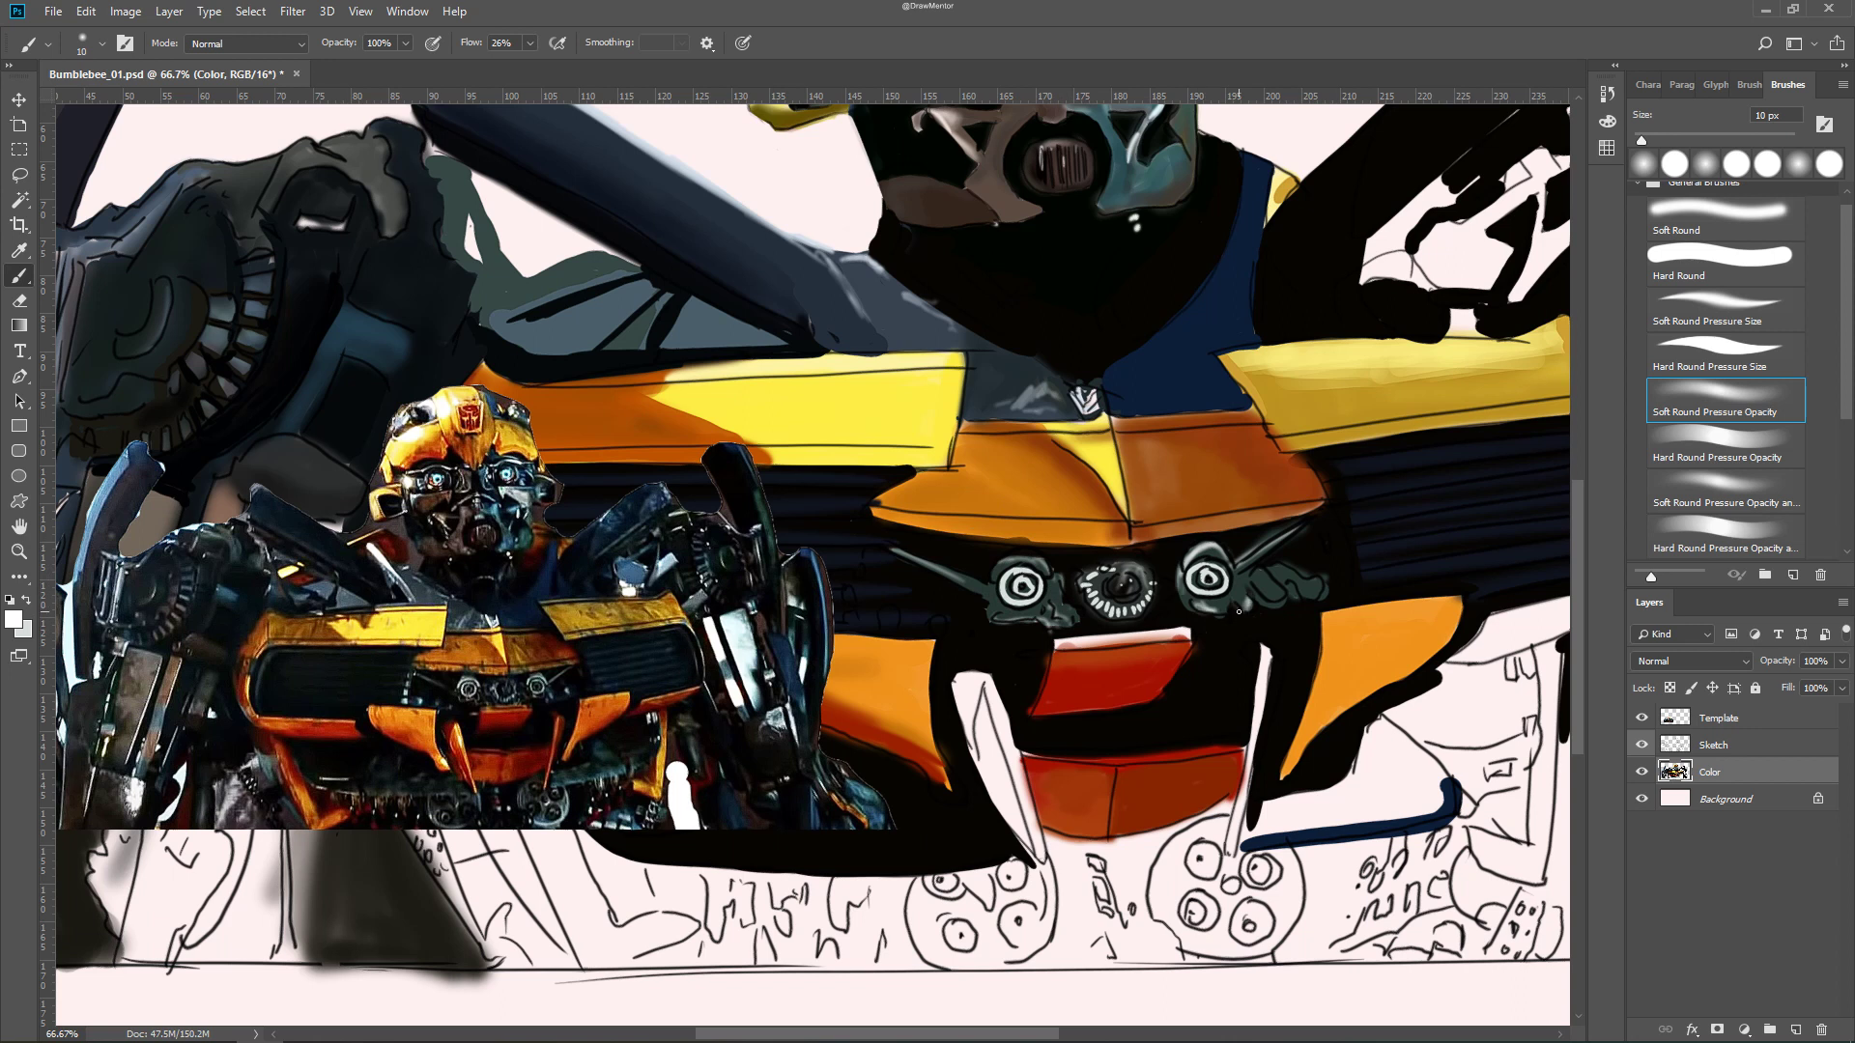
key(x)
key(shift+7)
key(shift+8)
key(comma)
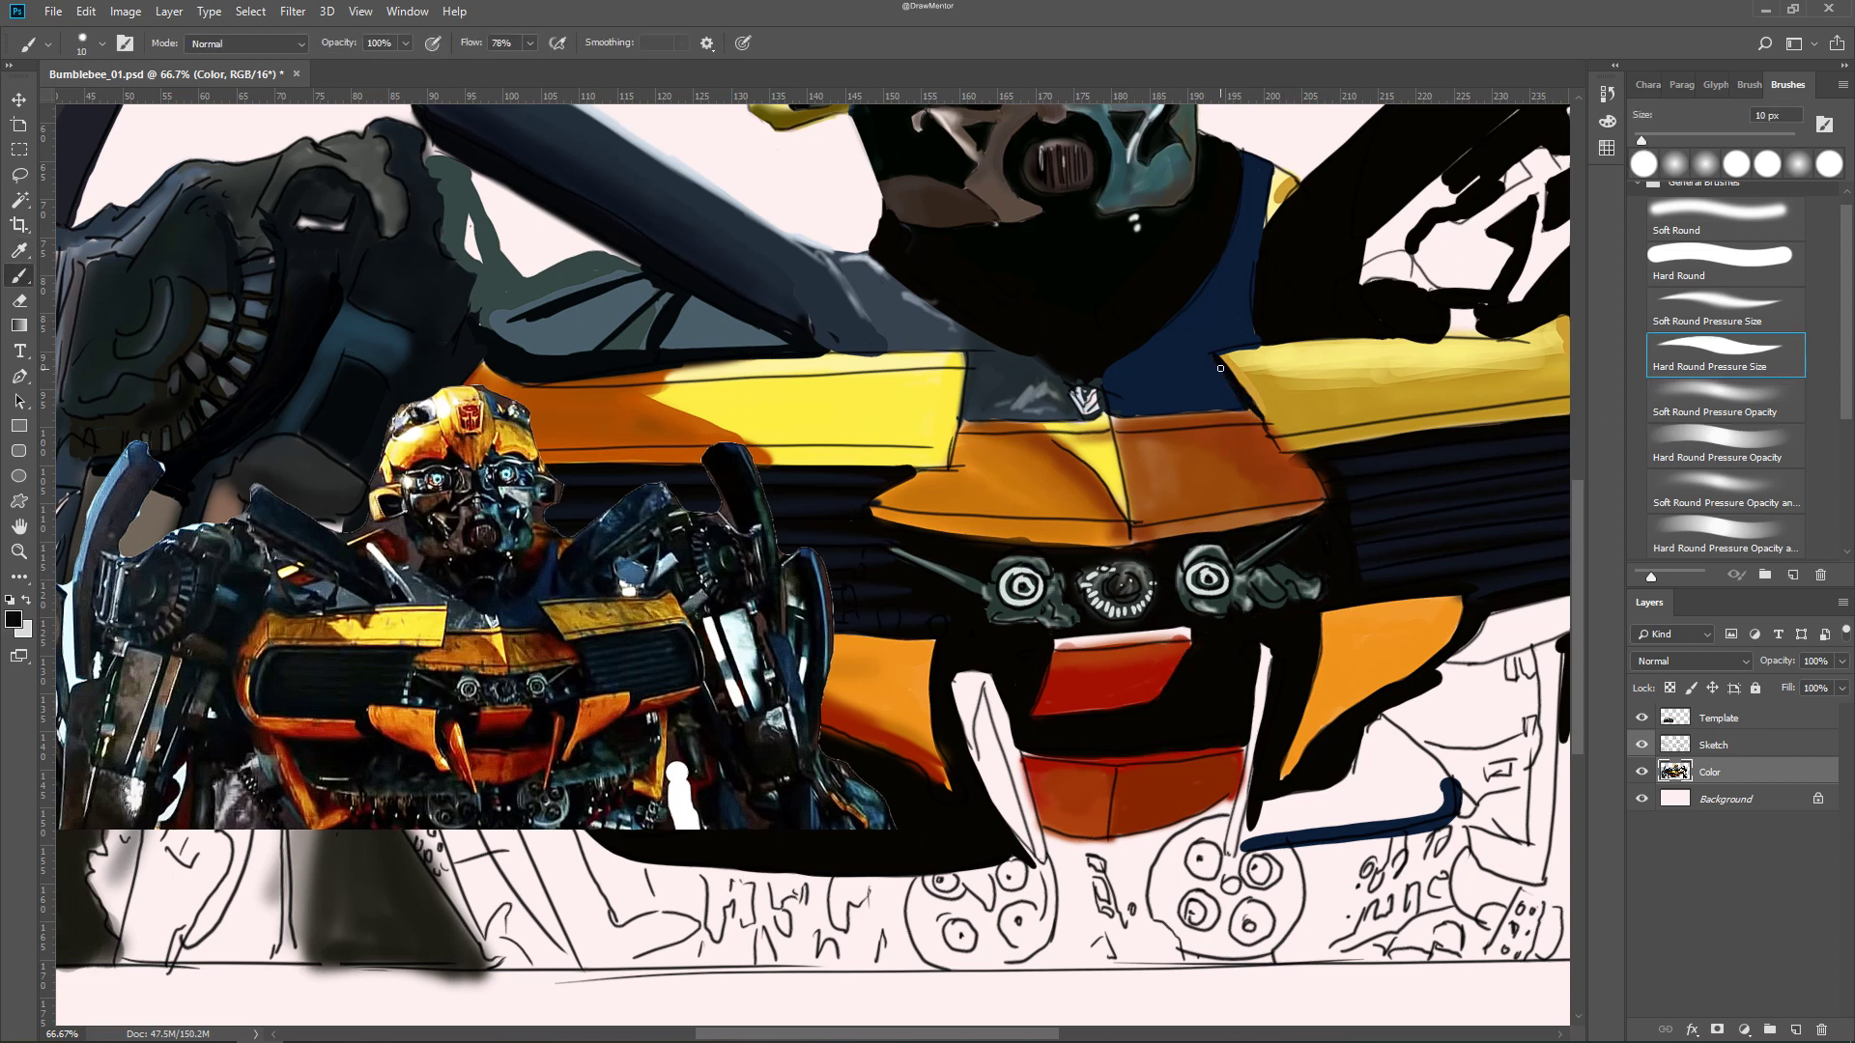
key(period)
drag(529, 44, 505, 68)
key(shift+1)
key(shift+8)
key(ctrl+minus)
Paint orange over the white strip with a 31 px brush at full flow
alt+click(1239, 645)
key(comma)
key(comma)
key(bracketleft)
key(bracketleft)
key(bracketleft)
click(1731, 404)
key(shift+0)
drag(963, 680, 932, 661)
key(comma)
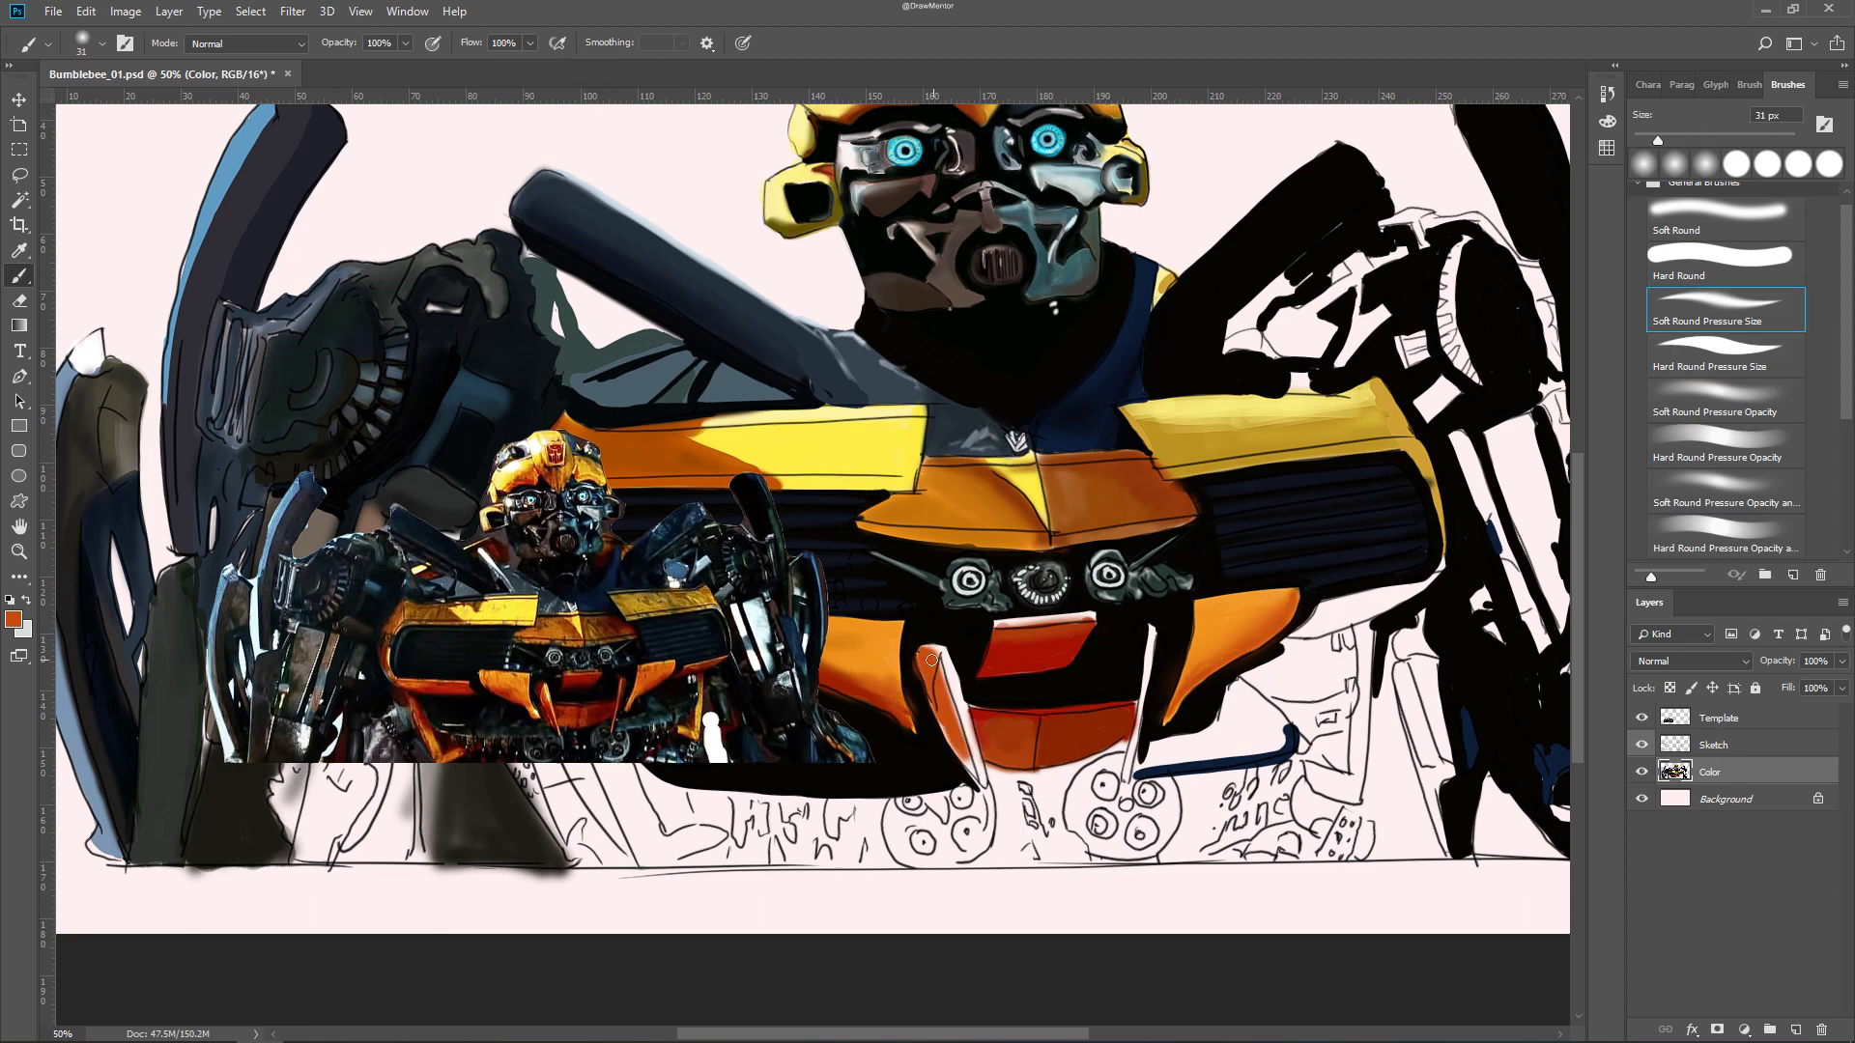
scroll(1170, 654, up, 2)
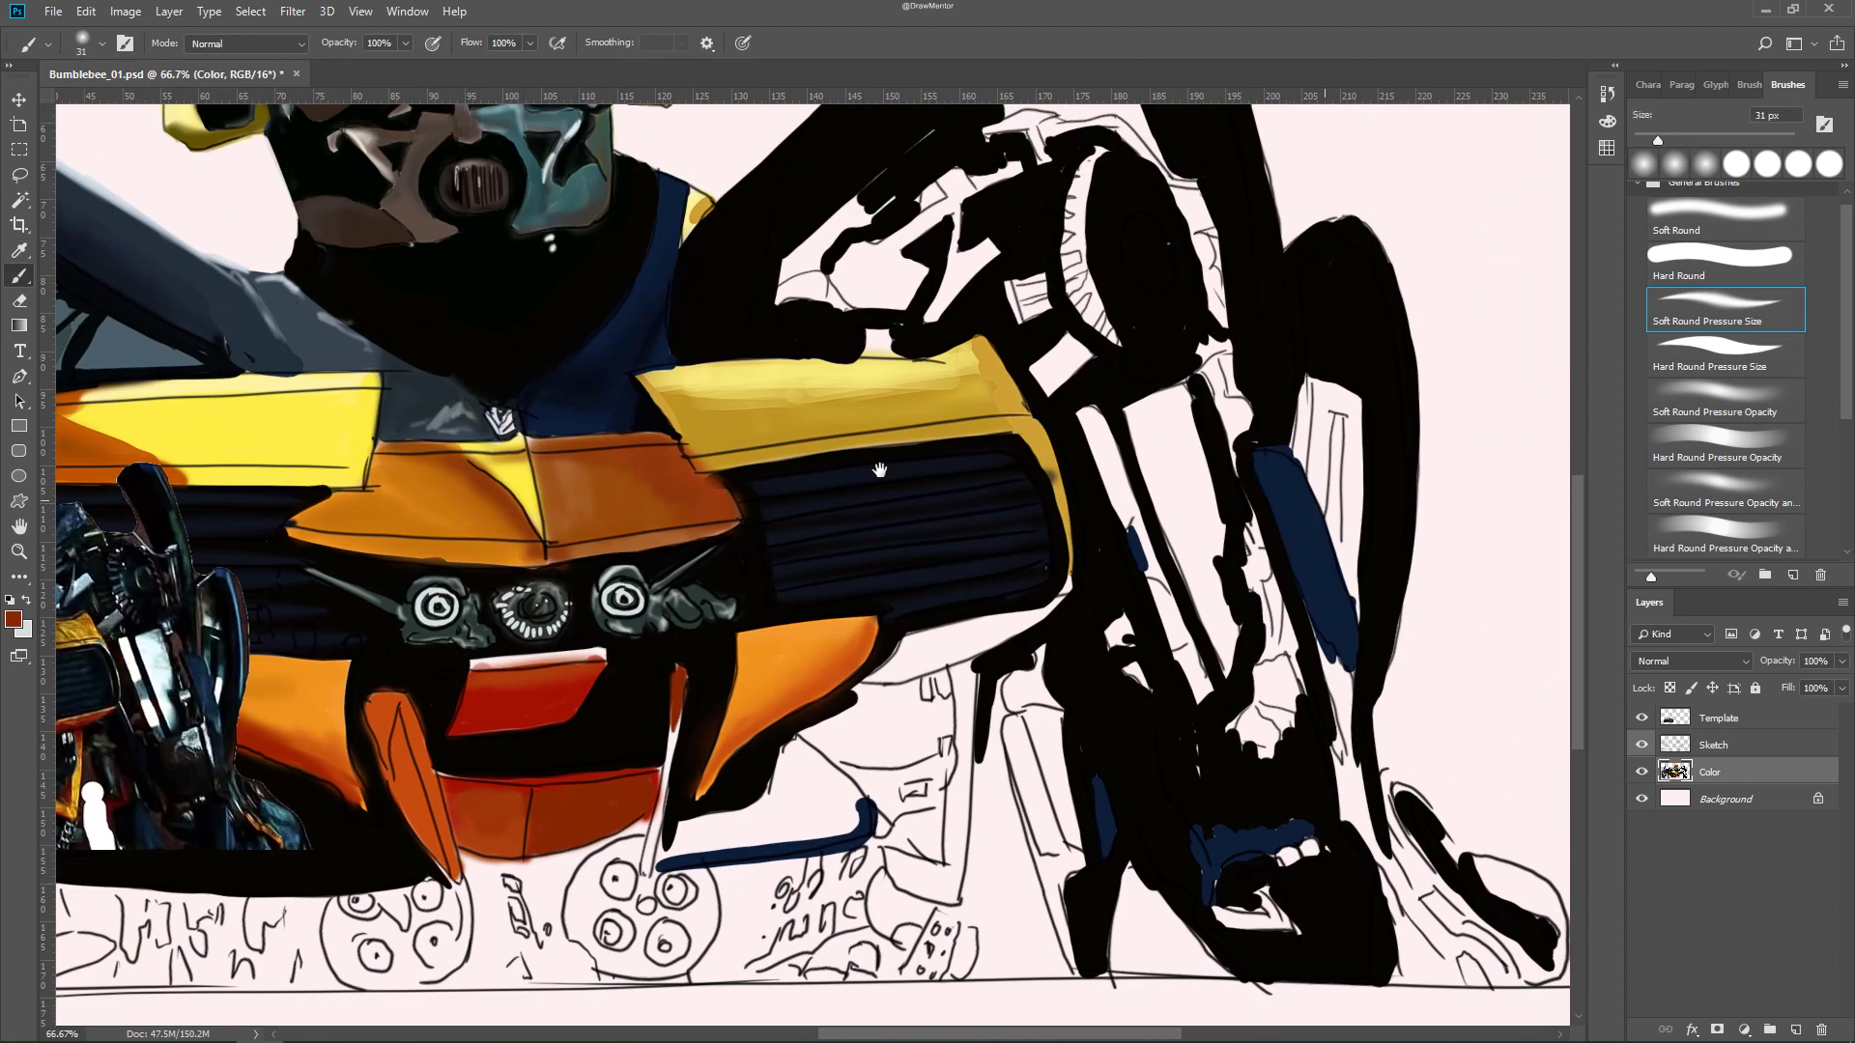
Add light highlight strokes down the left fang and erase stray sketch lines around it
key(Tab)
key(Tab)
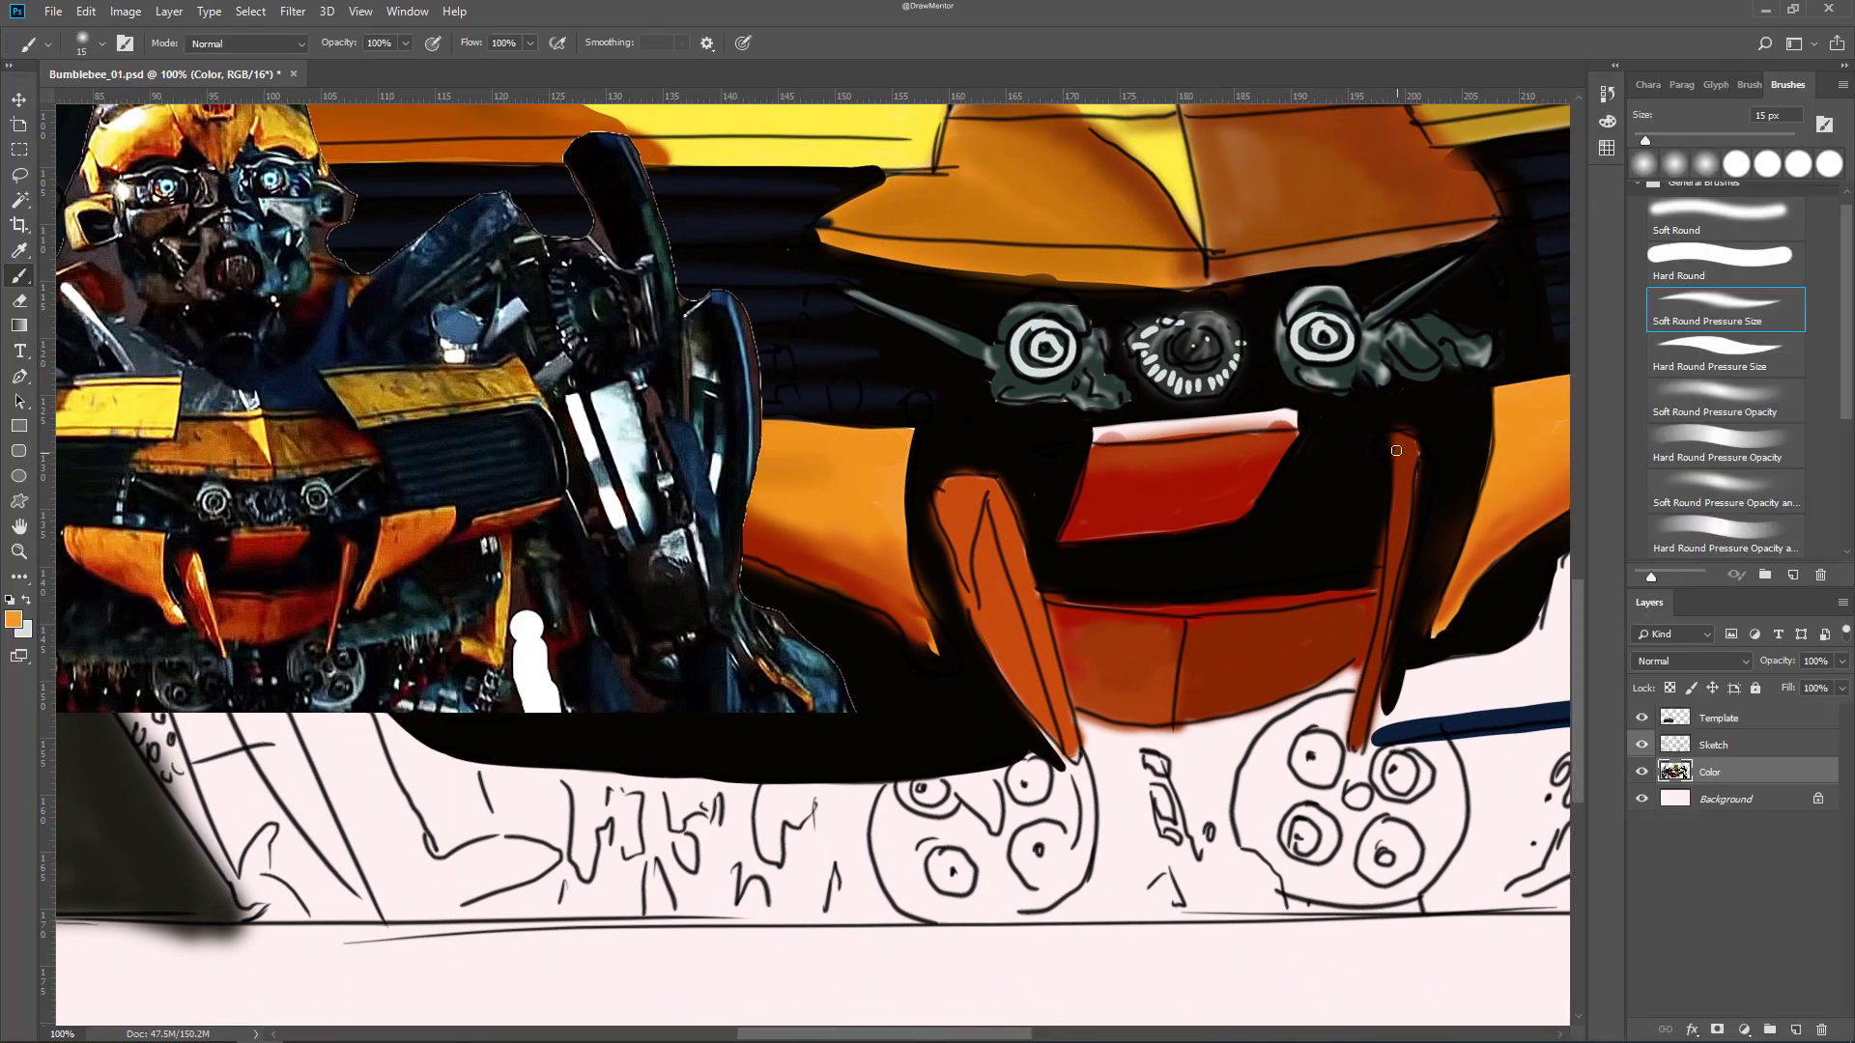
drag(968, 585, 1072, 749)
key(comma)
drag(985, 488, 1075, 755)
key(alt+bracketright)
key(e)
key(b)
drag(985, 490, 971, 577)
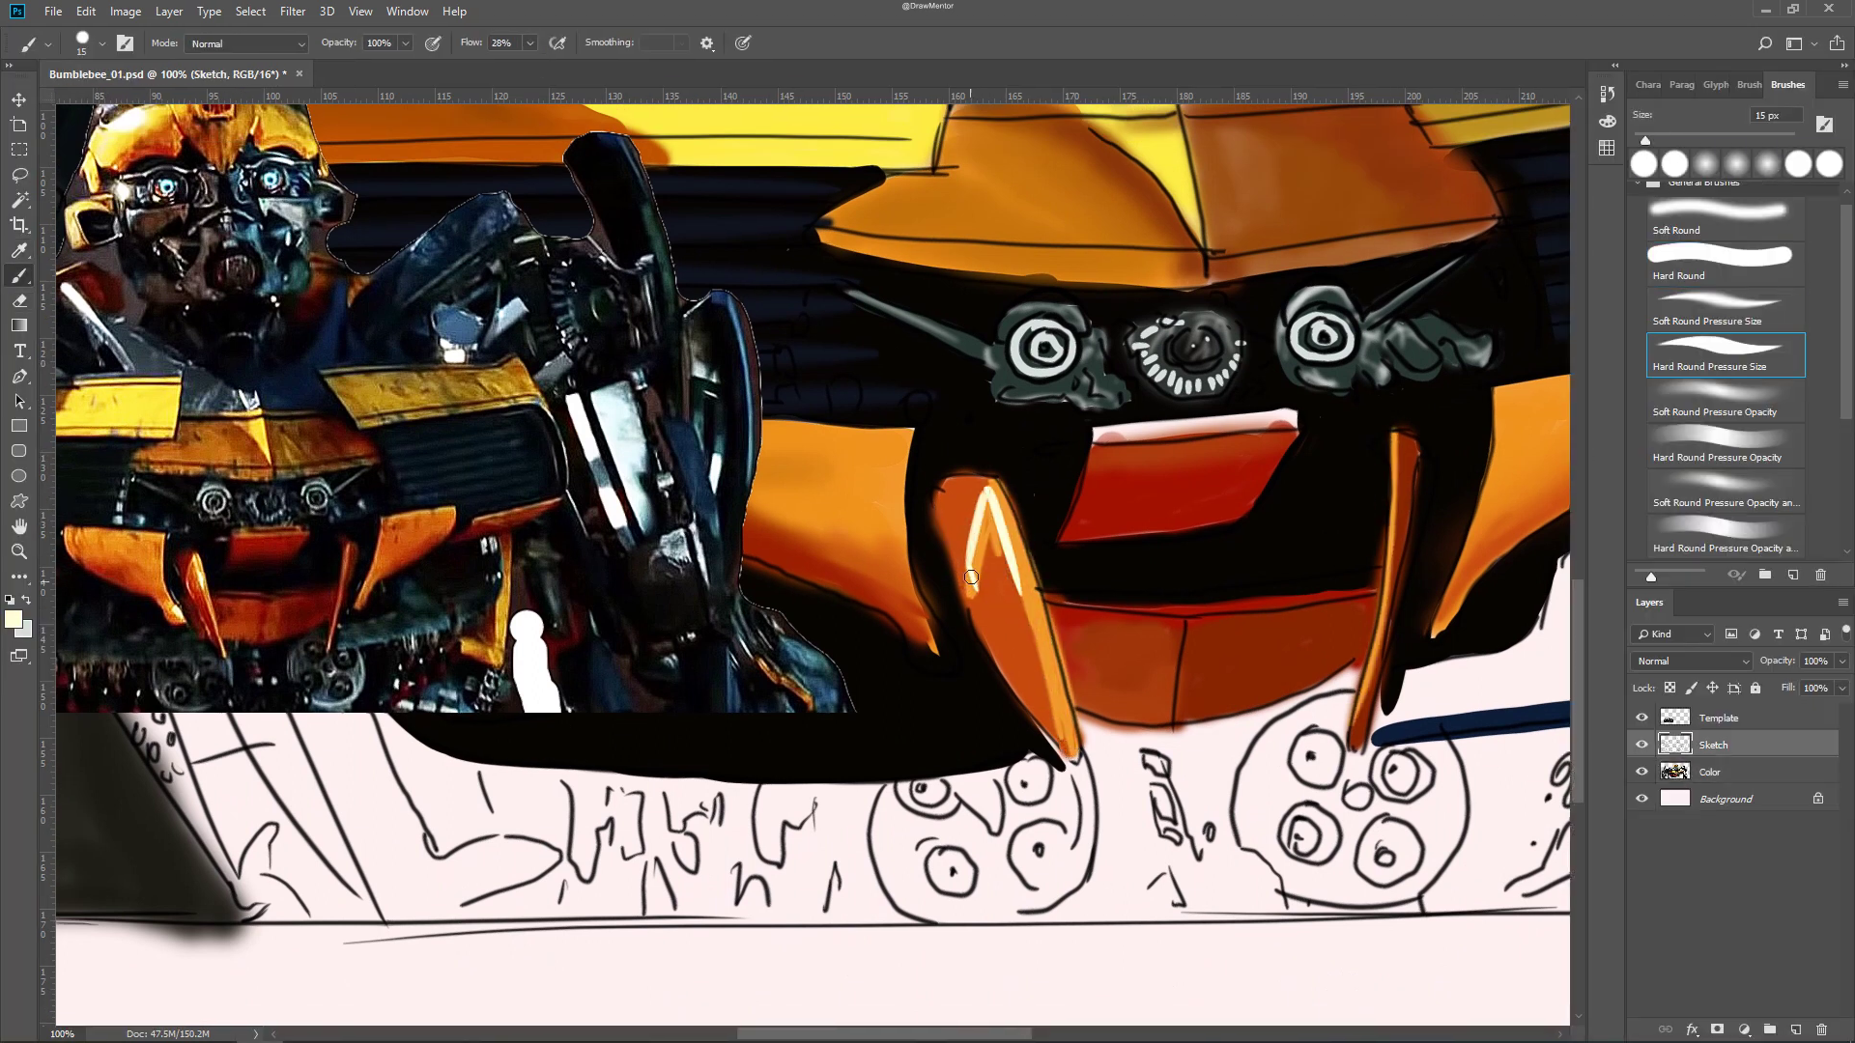
scroll(1322, 739, up, 5)
Darken the crease in the orange panel with sampled brown, then sample a yellow
alt+click(1184, 290)
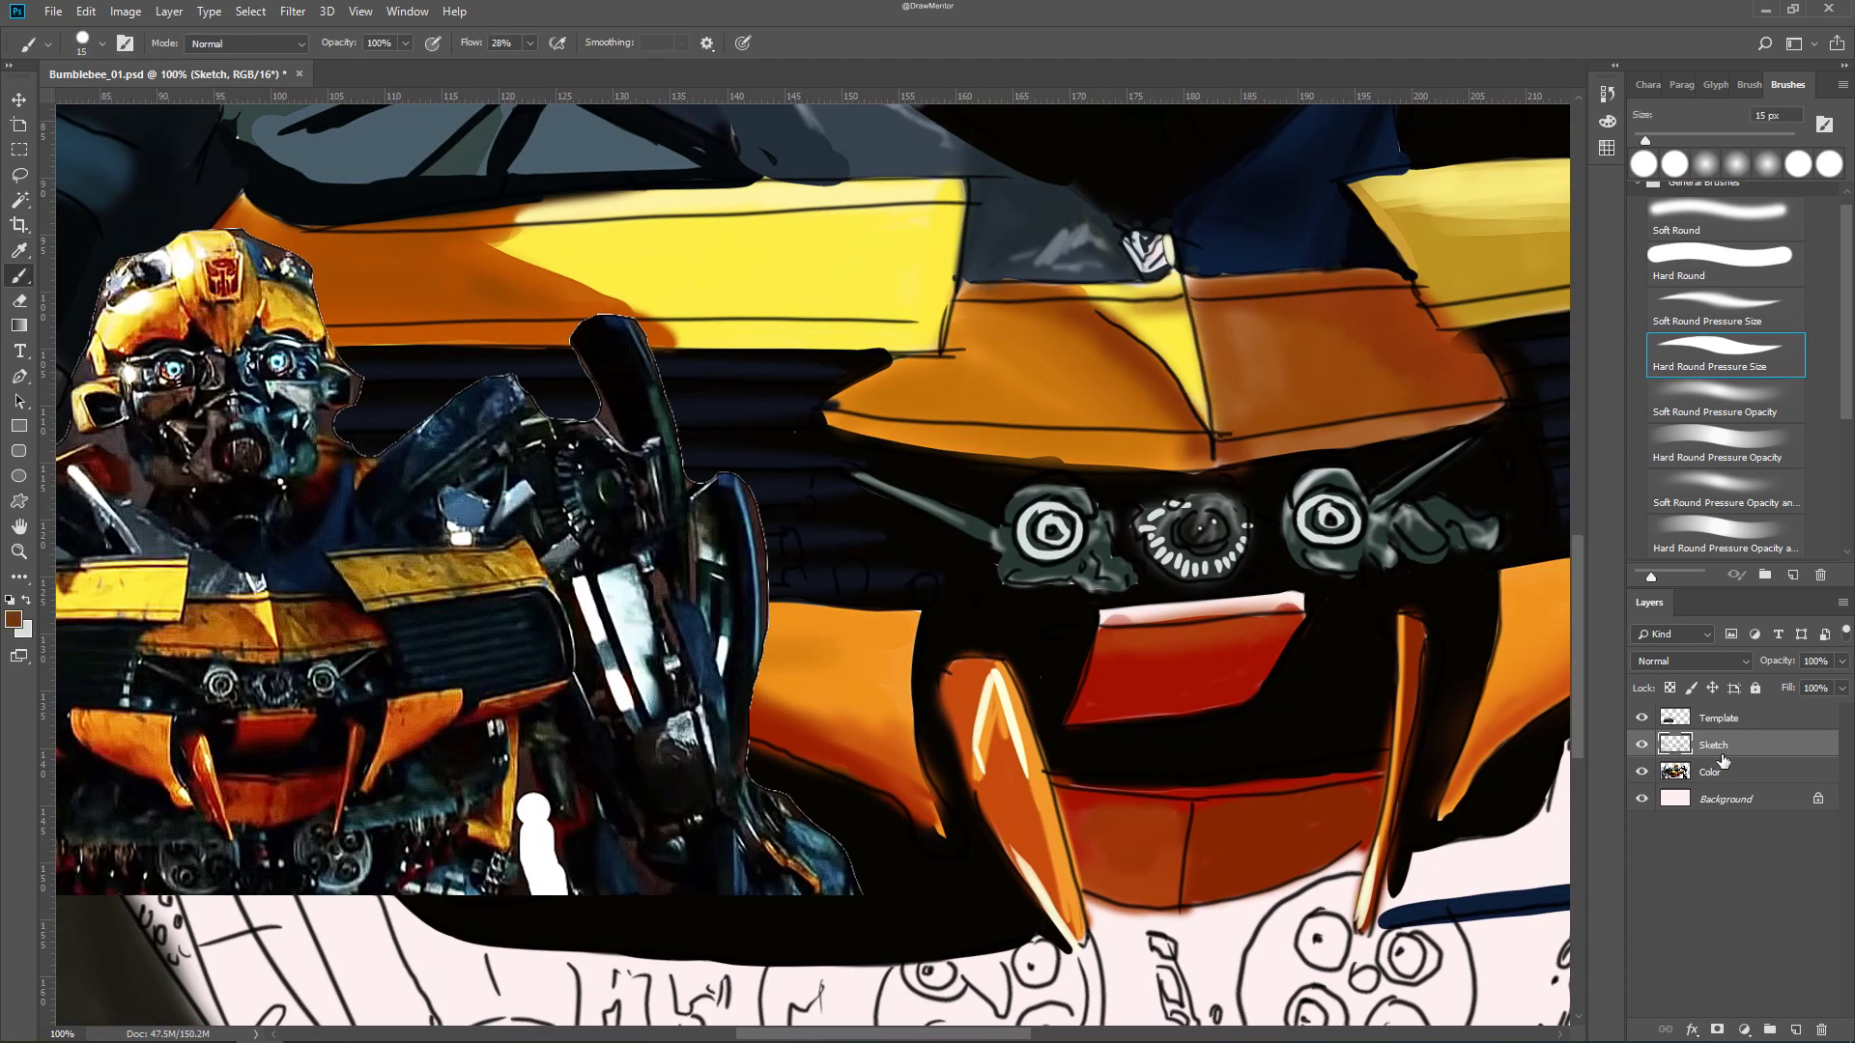
key(alt+bracketleft)
key(period)
drag(1208, 303, 1213, 437)
key(ctrl+minus)
key(ctrl+minus)
alt+click(933, 429)
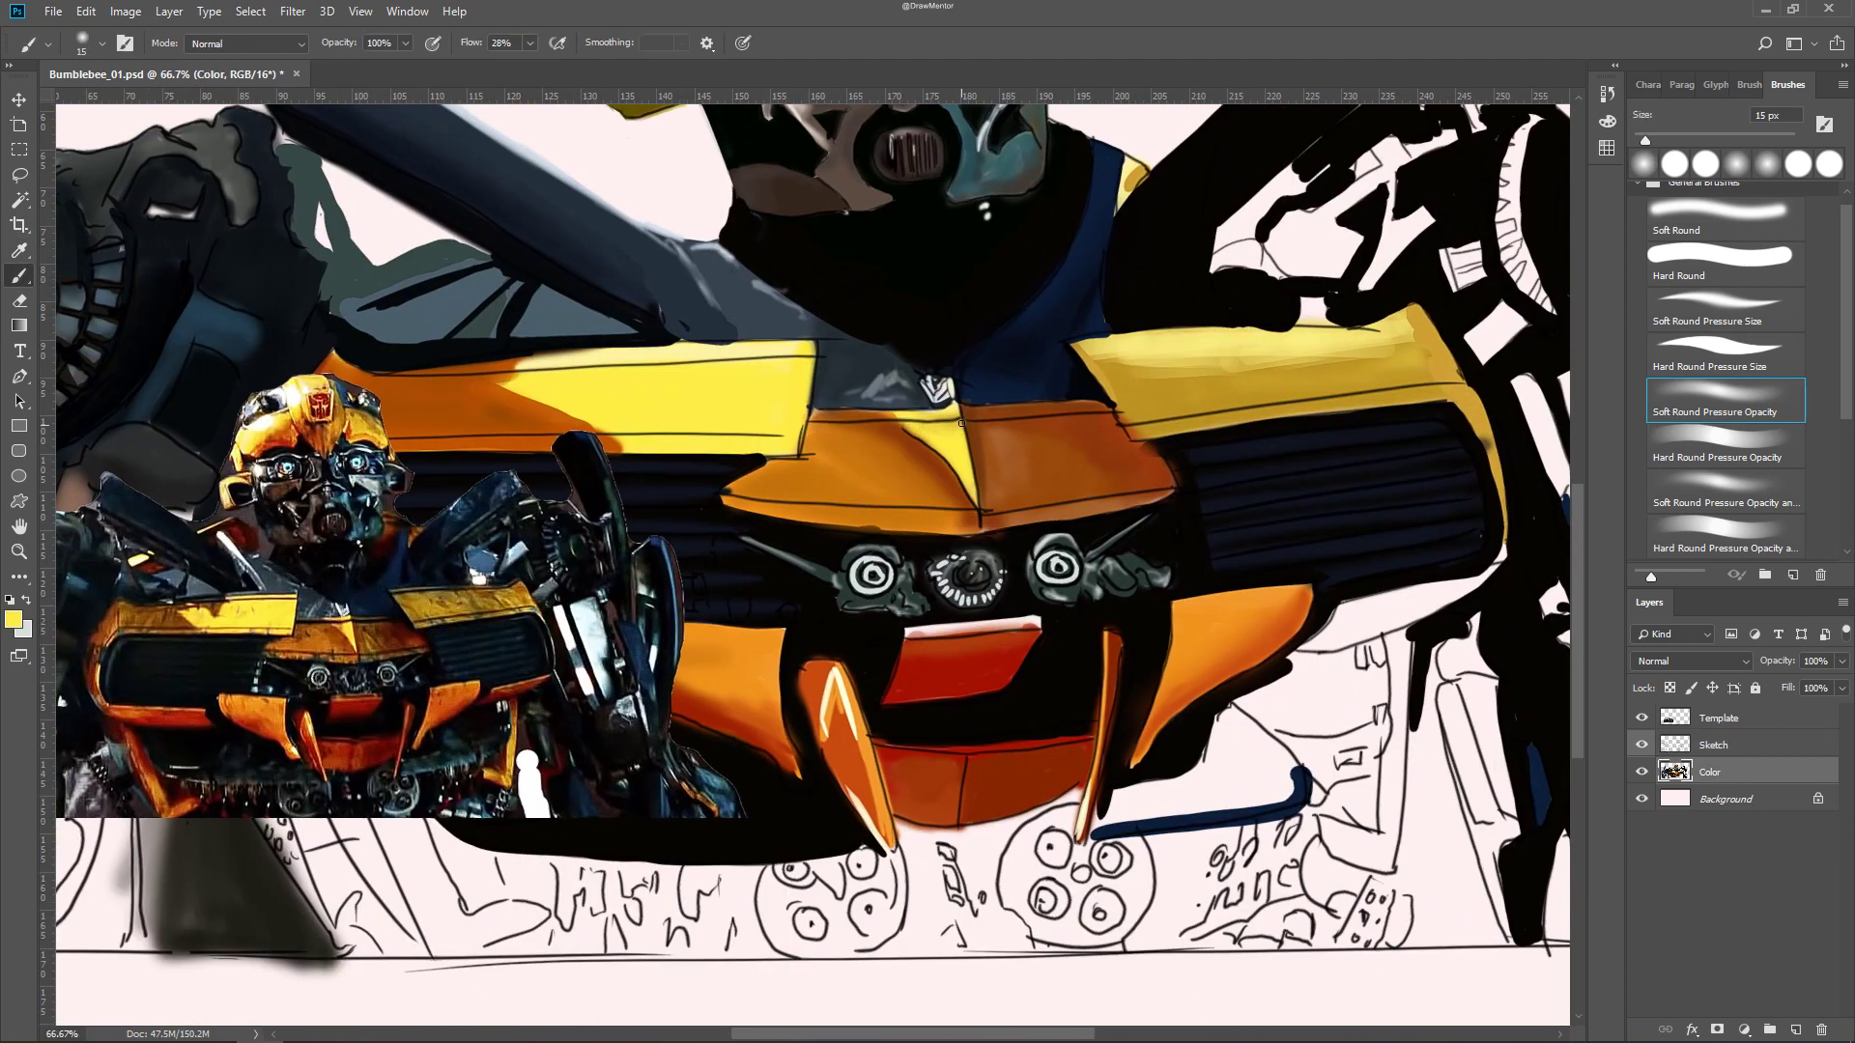
key(ctrl+minus)
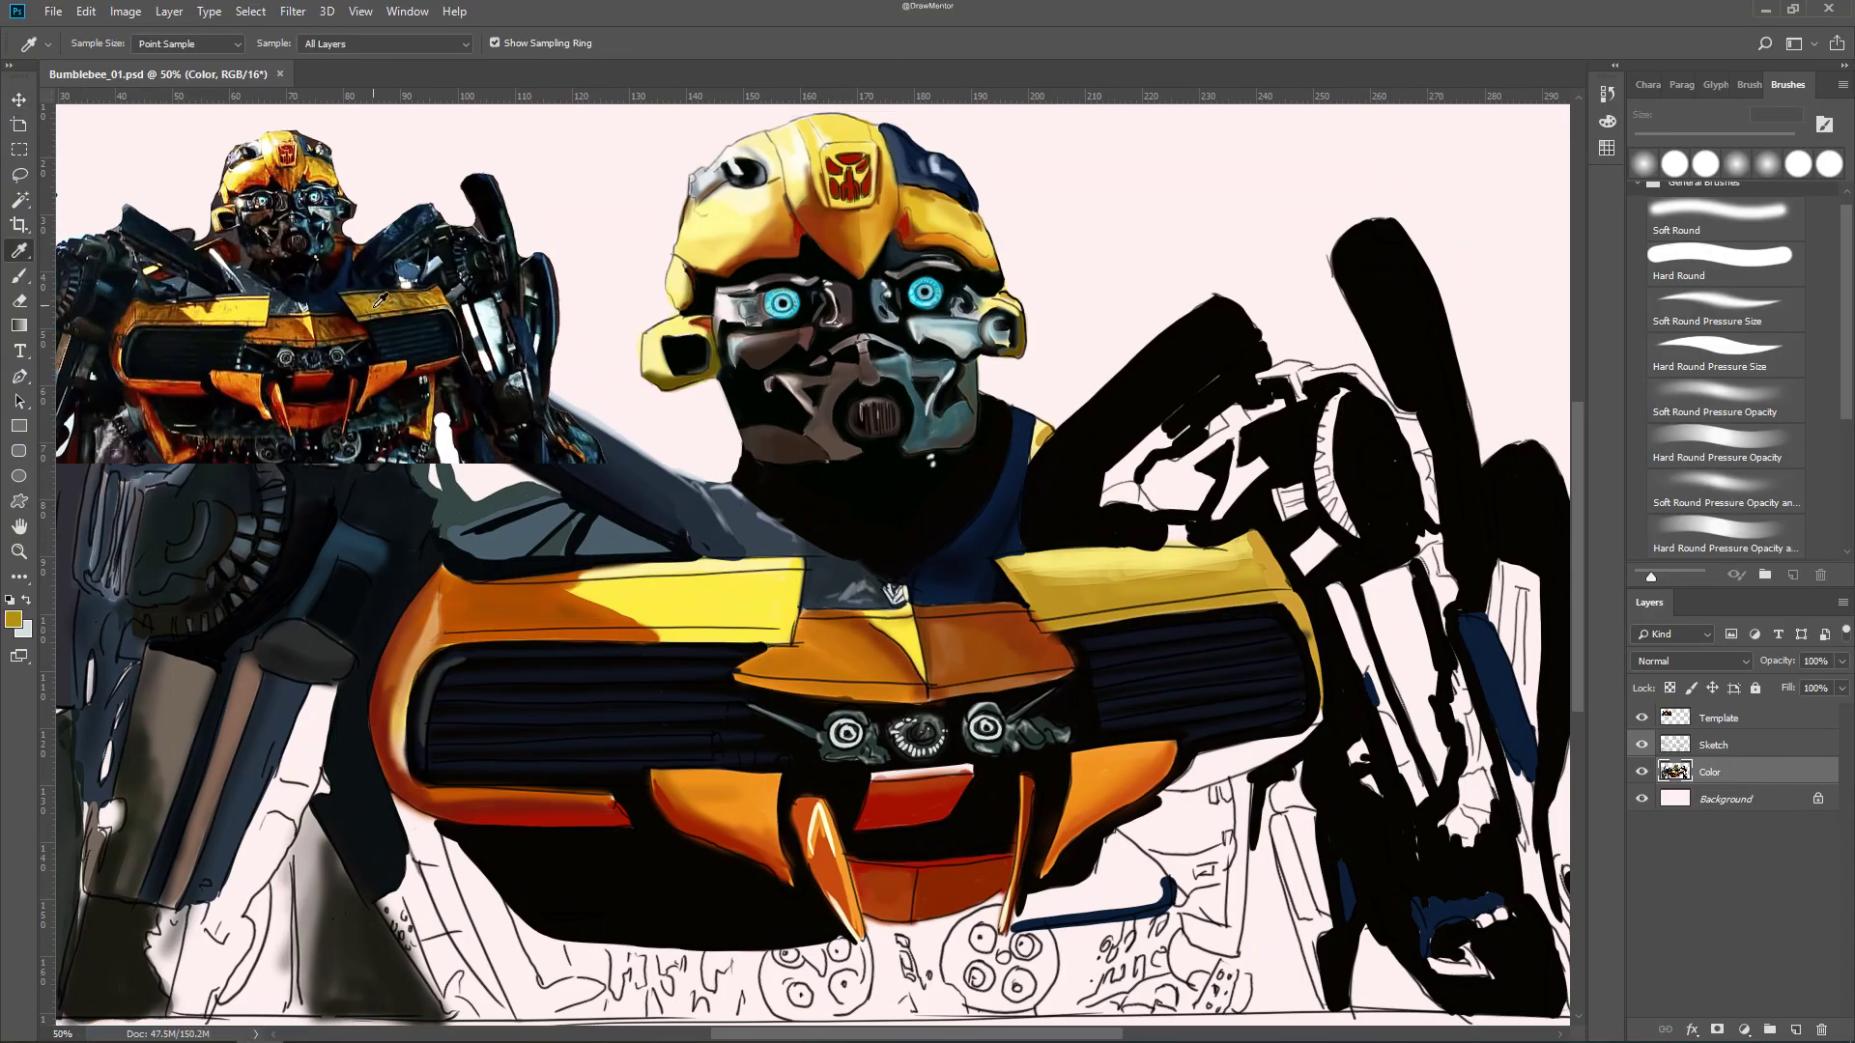
Paint black over the light-blue patch on the right arm with a soft brush
click(1720, 256)
key(e)
key(alt+bracketright)
mouse_move(1063, 290)
mouse_down()
mouse_move(1168, 362)
mouse_move(1111, 251)
mouse_move(1121, 207)
mouse_move(1043, 367)
mouse_up()
key(alt+bracketleft)
key(b)
key(d)
key(comma)
key(comma)
key(comma)
drag(1082, 261, 1026, 381)
Reset the view upright, set an 11 px hard brush and hide the Template layer
key(comma)
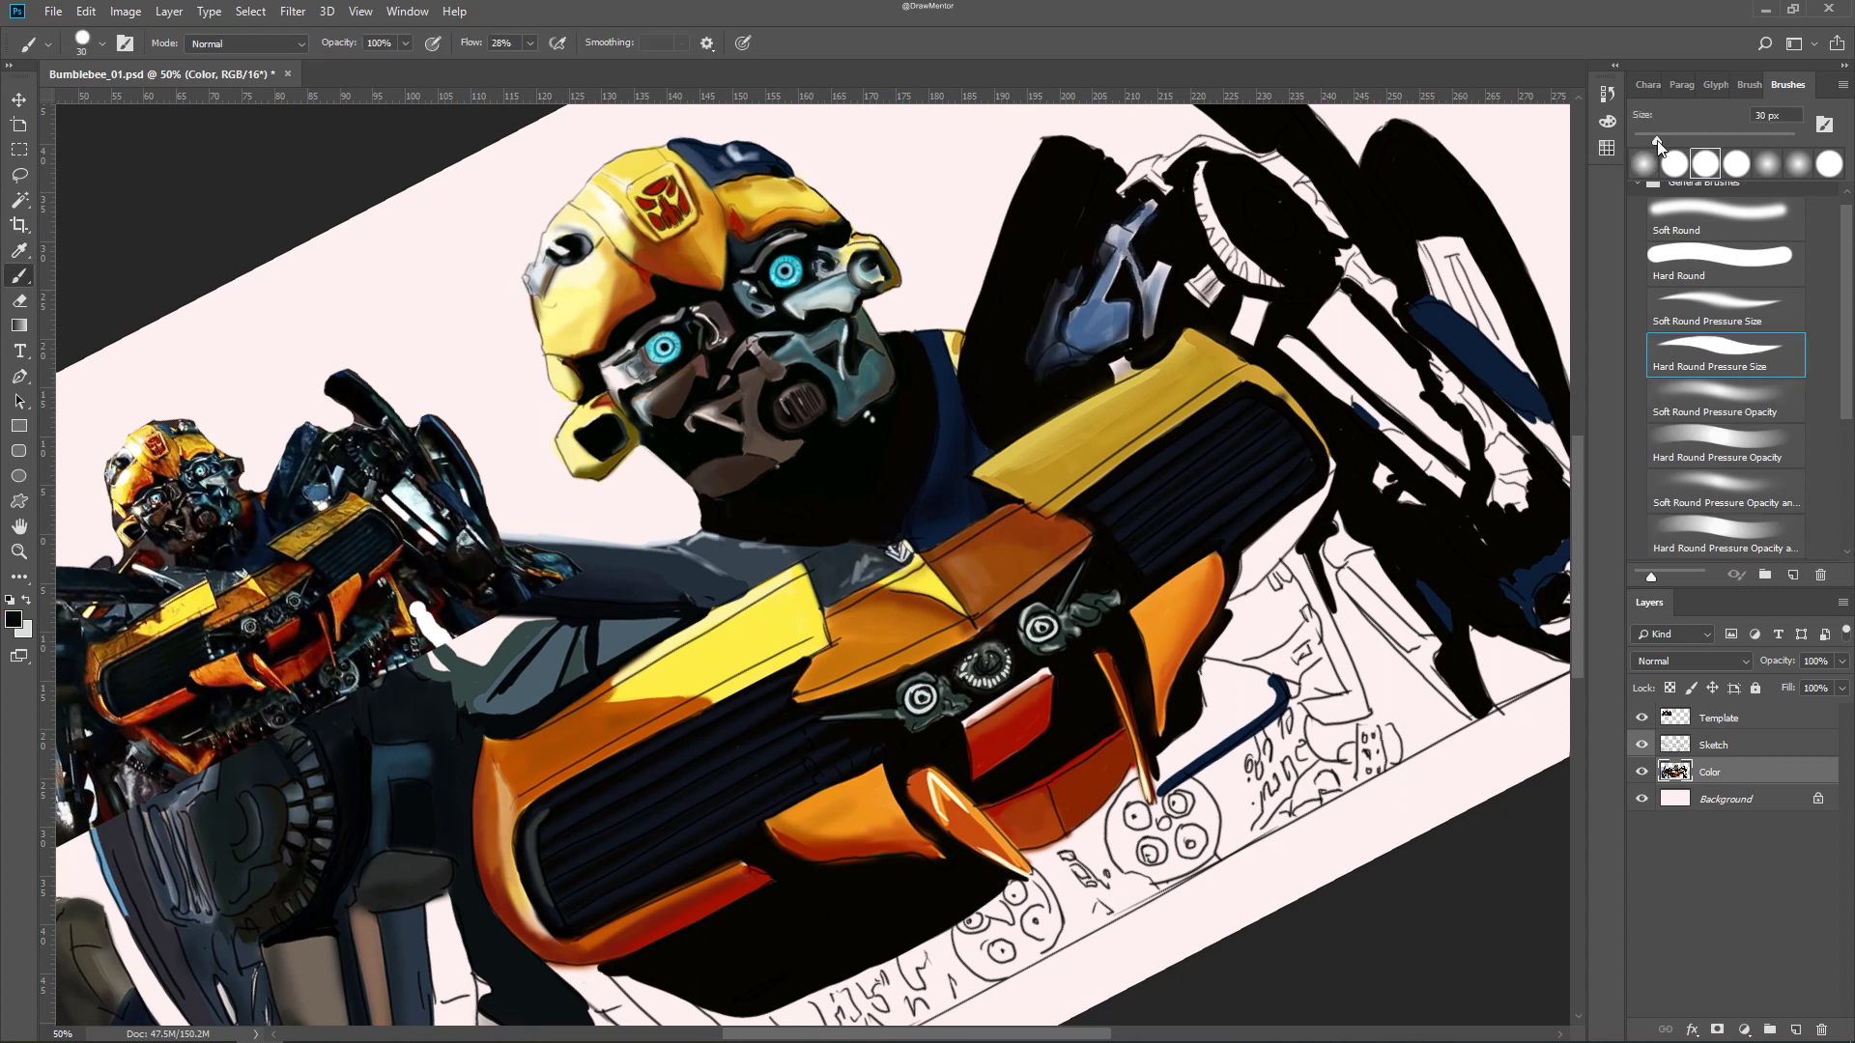
key(ctrl+minus)
key(r)
key(Escape)
key(b)
click(1641, 718)
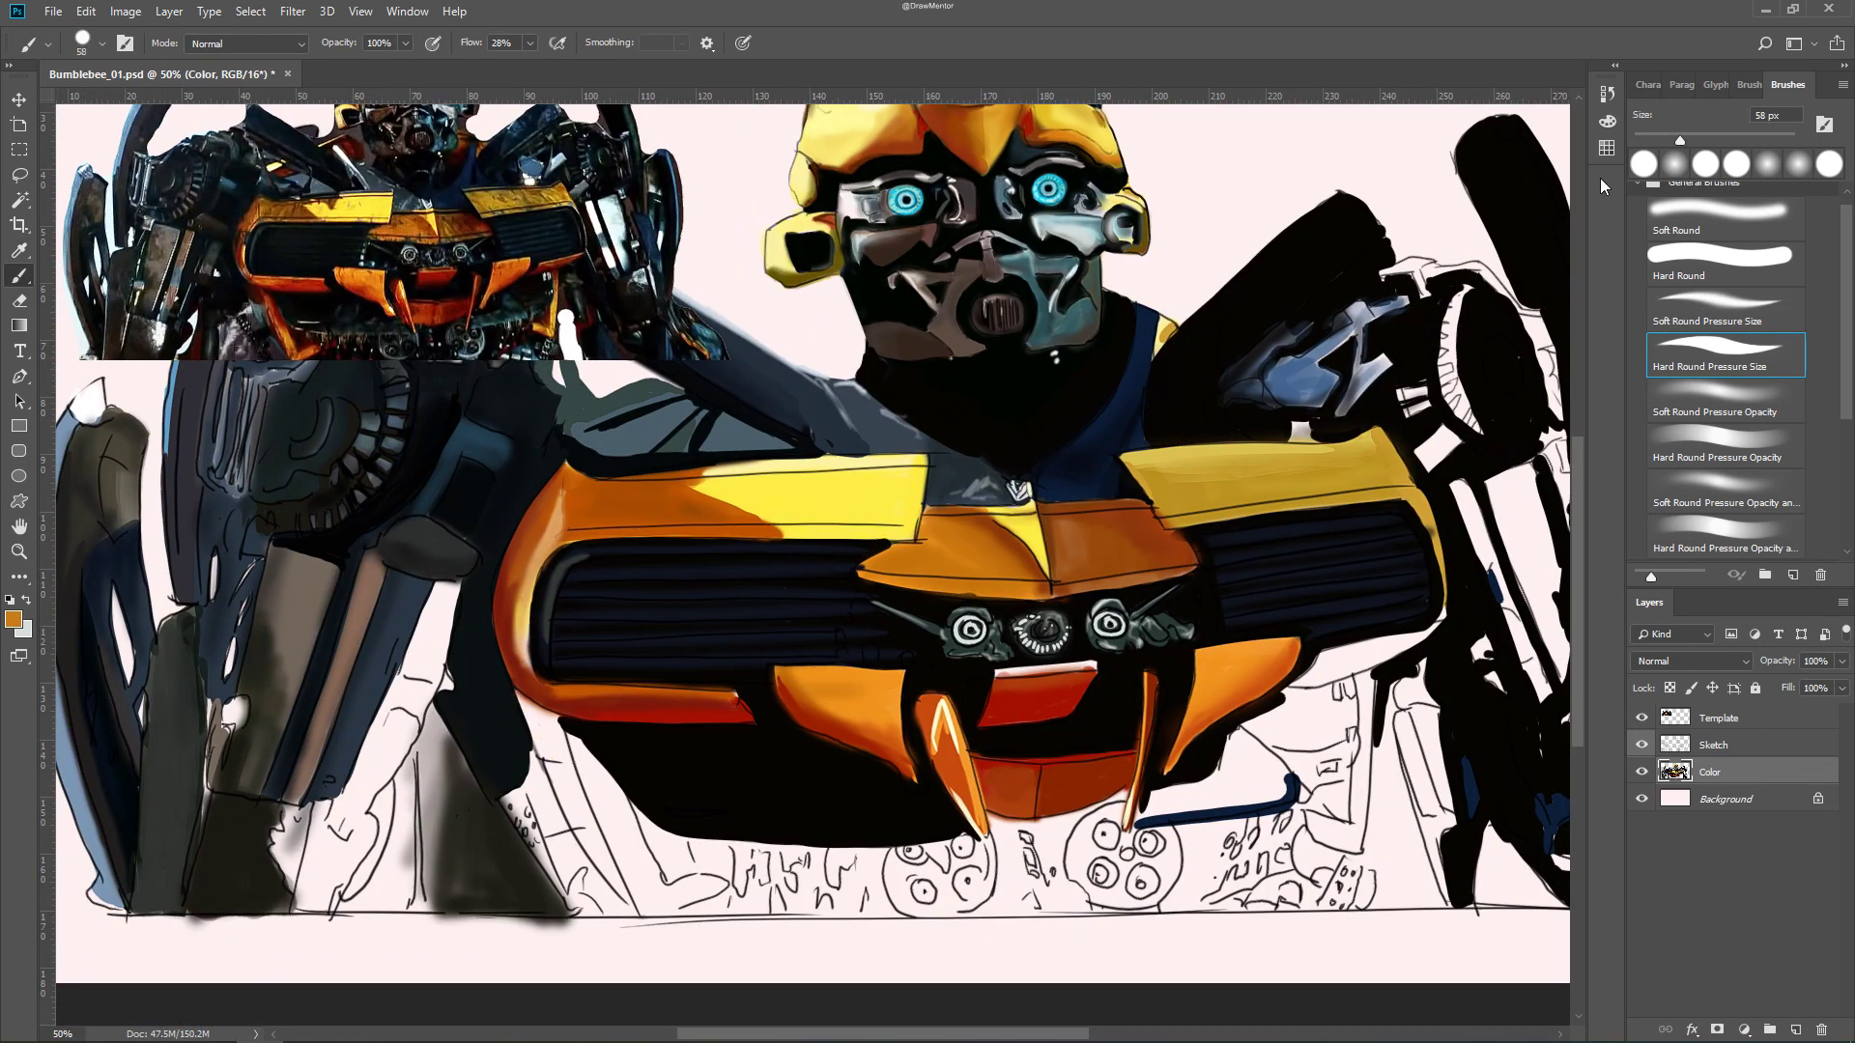
Paint orange and dark-red strokes on the lower-left leg and erase its sketch lines
mouse_move(556, 715)
mouse_down()
mouse_move(633, 893)
mouse_move(657, 884)
mouse_move(618, 779)
mouse_move(938, 817)
mouse_up()
mouse_move(923, 838)
mouse_down()
mouse_move(978, 821)
mouse_move(804, 967)
mouse_up()
mouse_move(676, 792)
mouse_down()
mouse_move(855, 995)
mouse_move(714, 865)
mouse_move(734, 928)
mouse_up()
key(e)
click(1720, 259)
drag(704, 859, 734, 947)
Paint yellow strokes and a thick vertical yellow strut on the right leg
click(1713, 745)
key(b)
click(1725, 309)
drag(1450, 483, 1130, 455)
drag(1198, 739, 1198, 811)
key(period)
drag(1181, 898, 1200, 737)
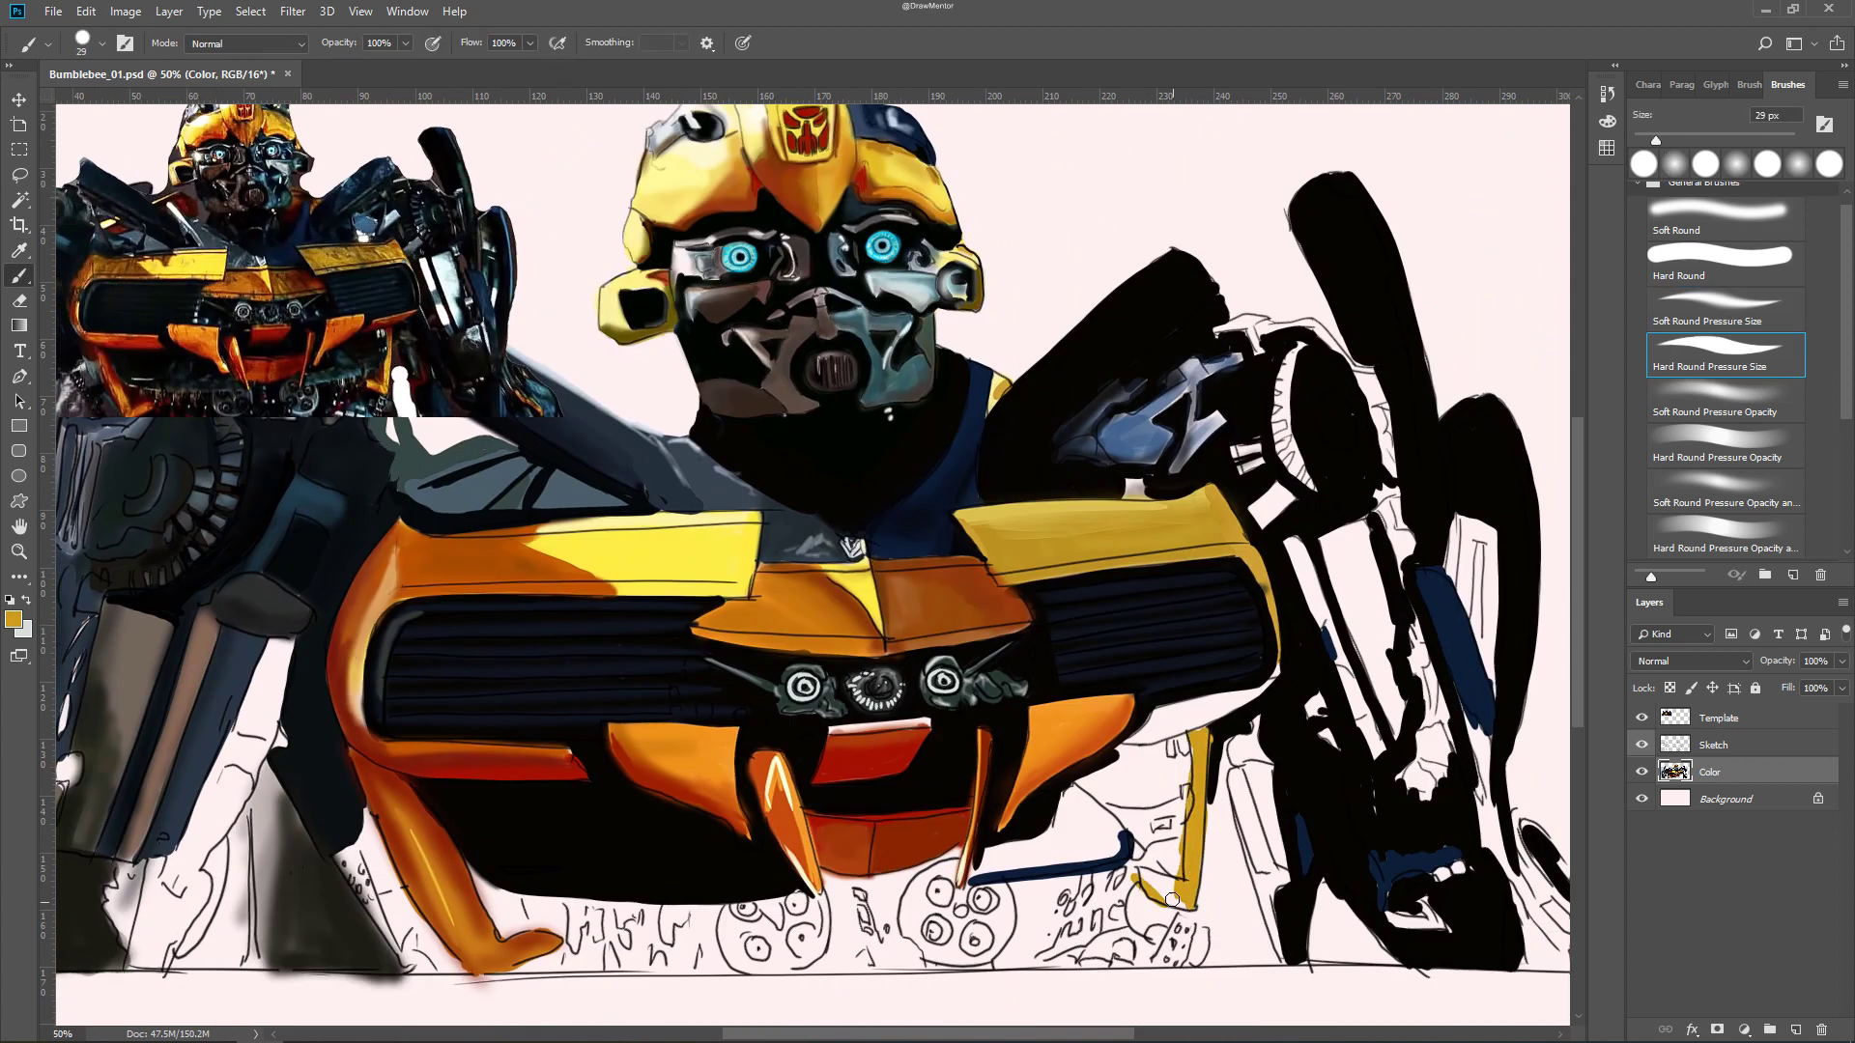
Darken the grille's lower edge and the top edge of the orange panel below it
click(1725, 398)
drag(1051, 755, 1137, 702)
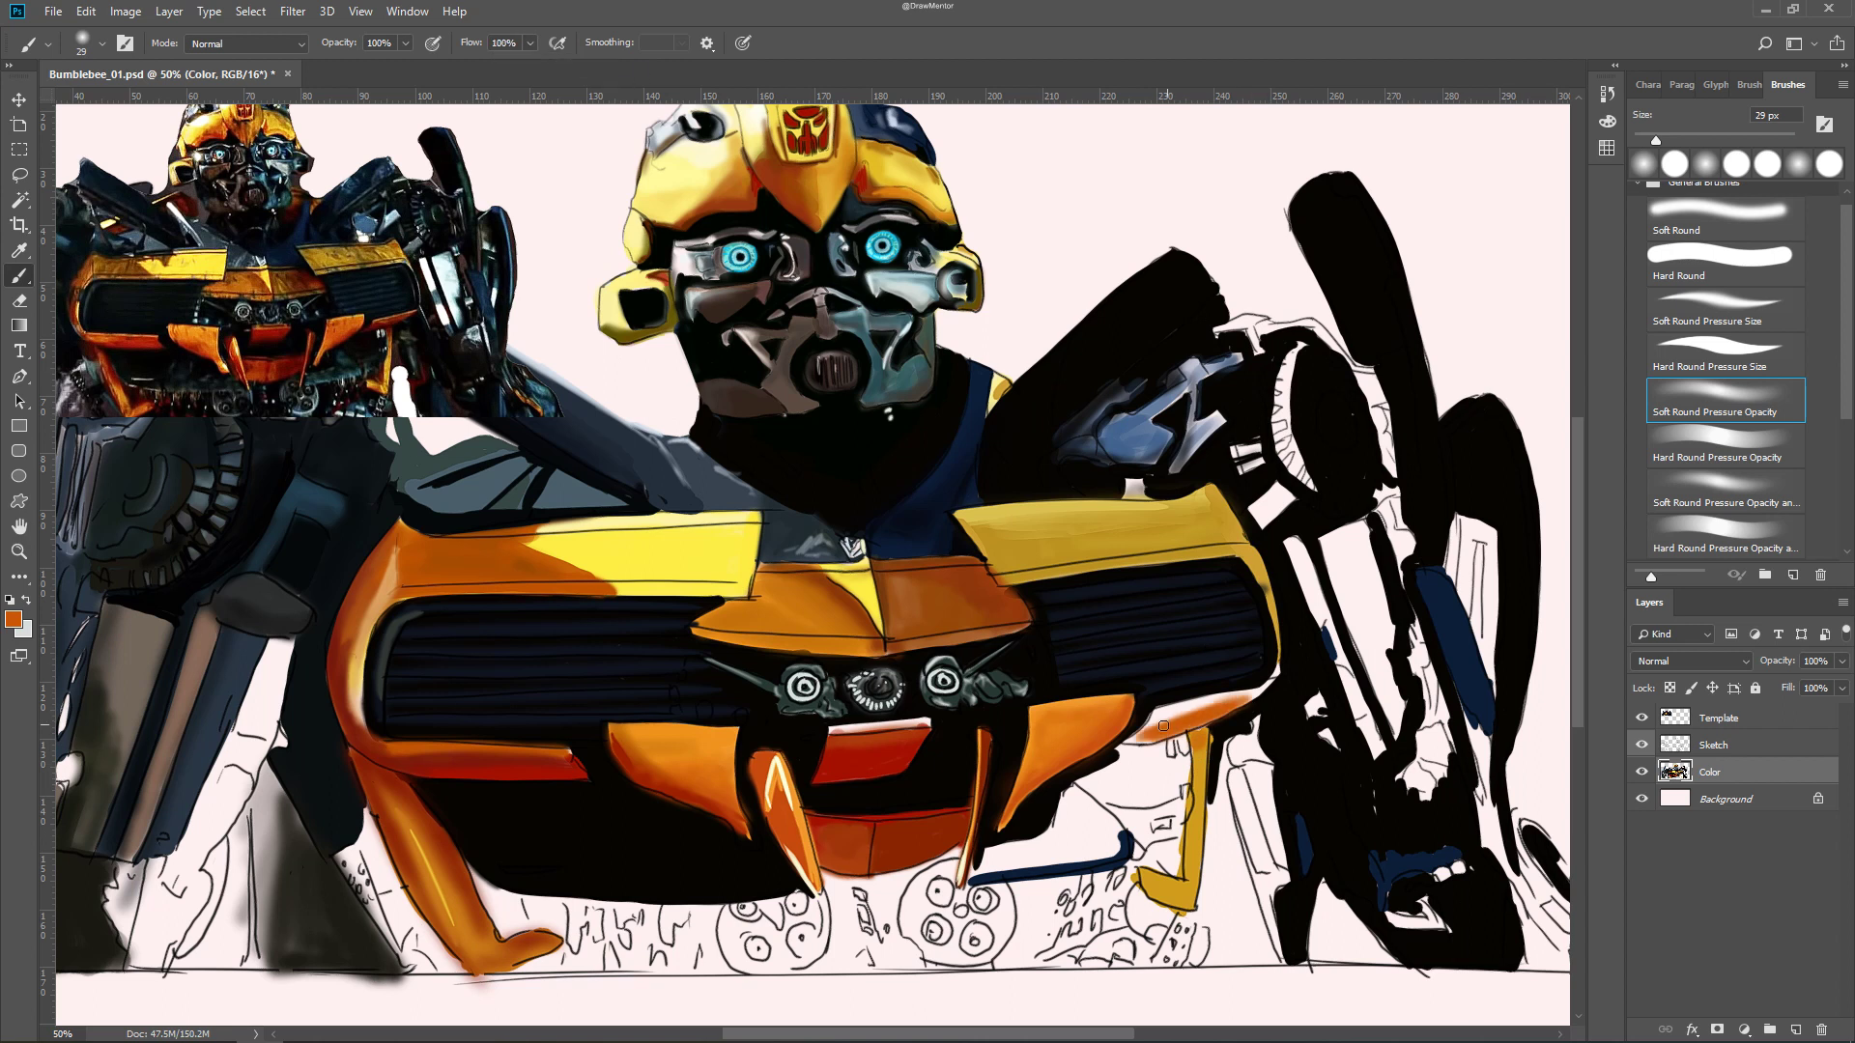
key(ctrl+1)
key(Tab)
drag(959, 698, 1126, 642)
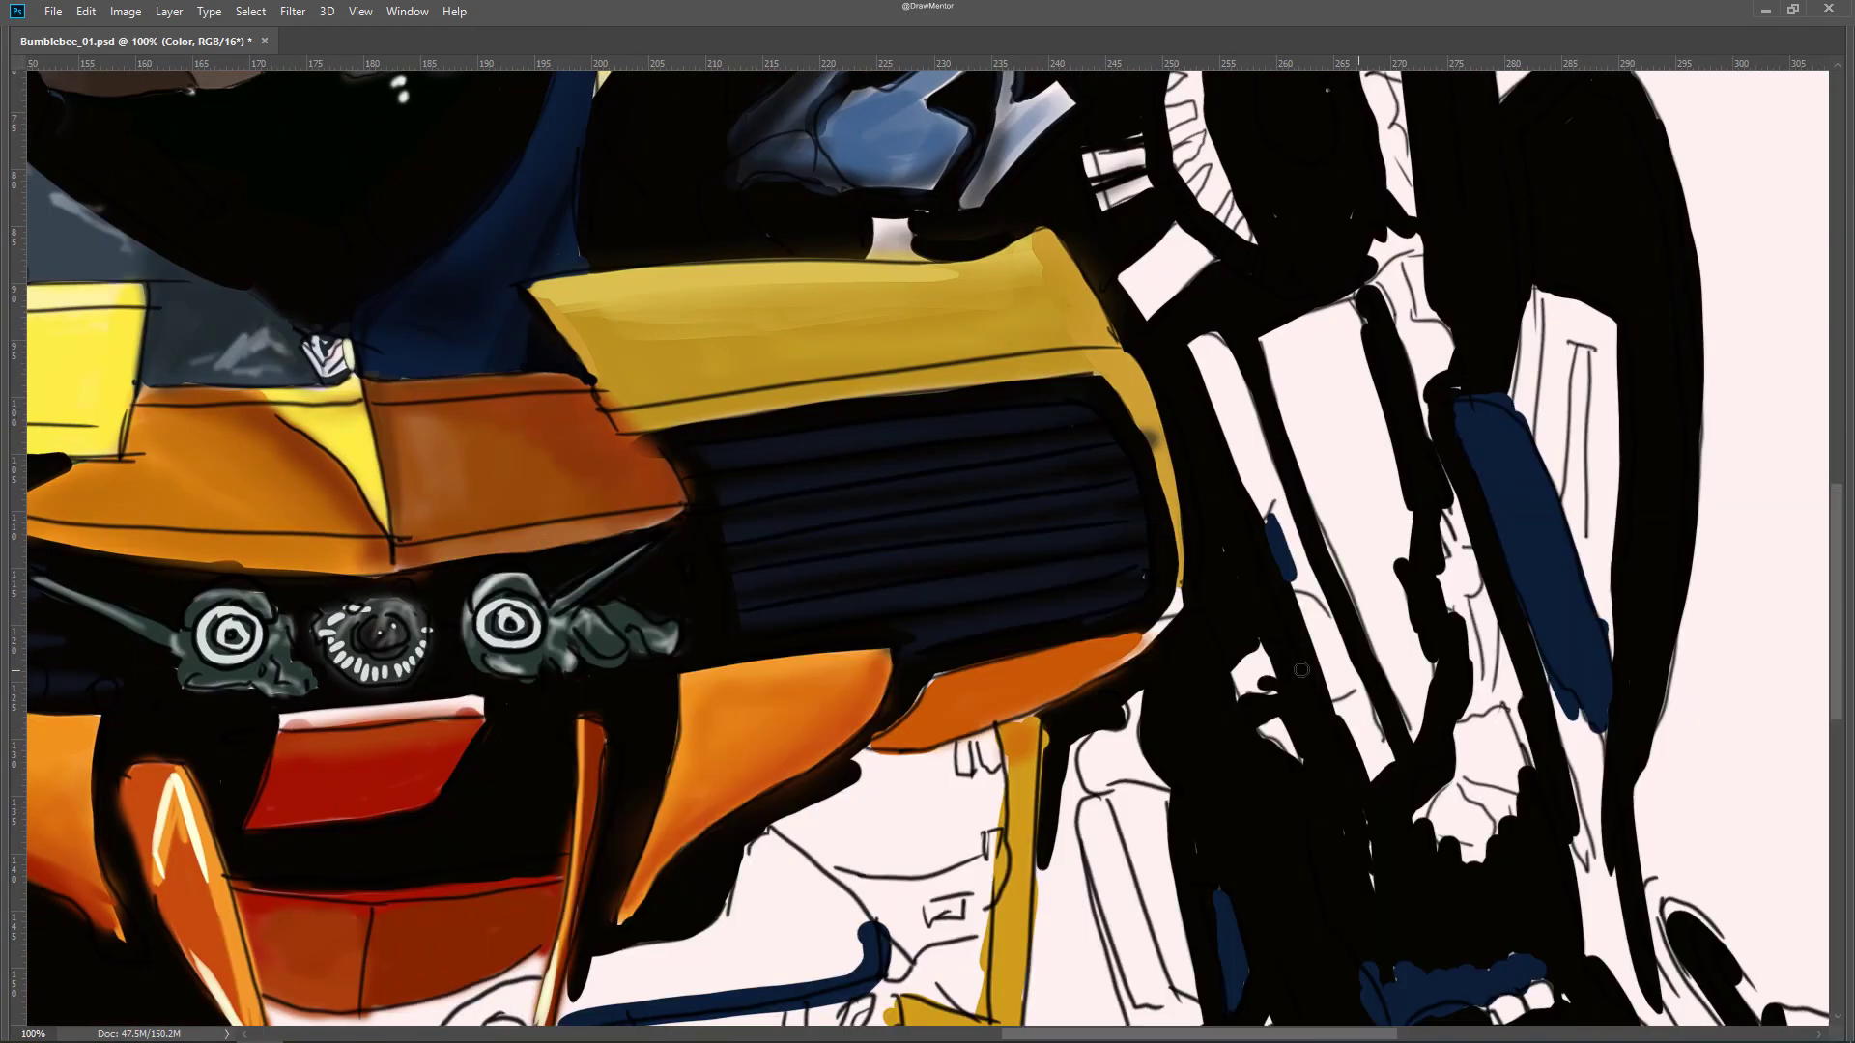
Paint dark navy strokes beneath the bumper with a soft pressure brush
key(ctrl+minus)
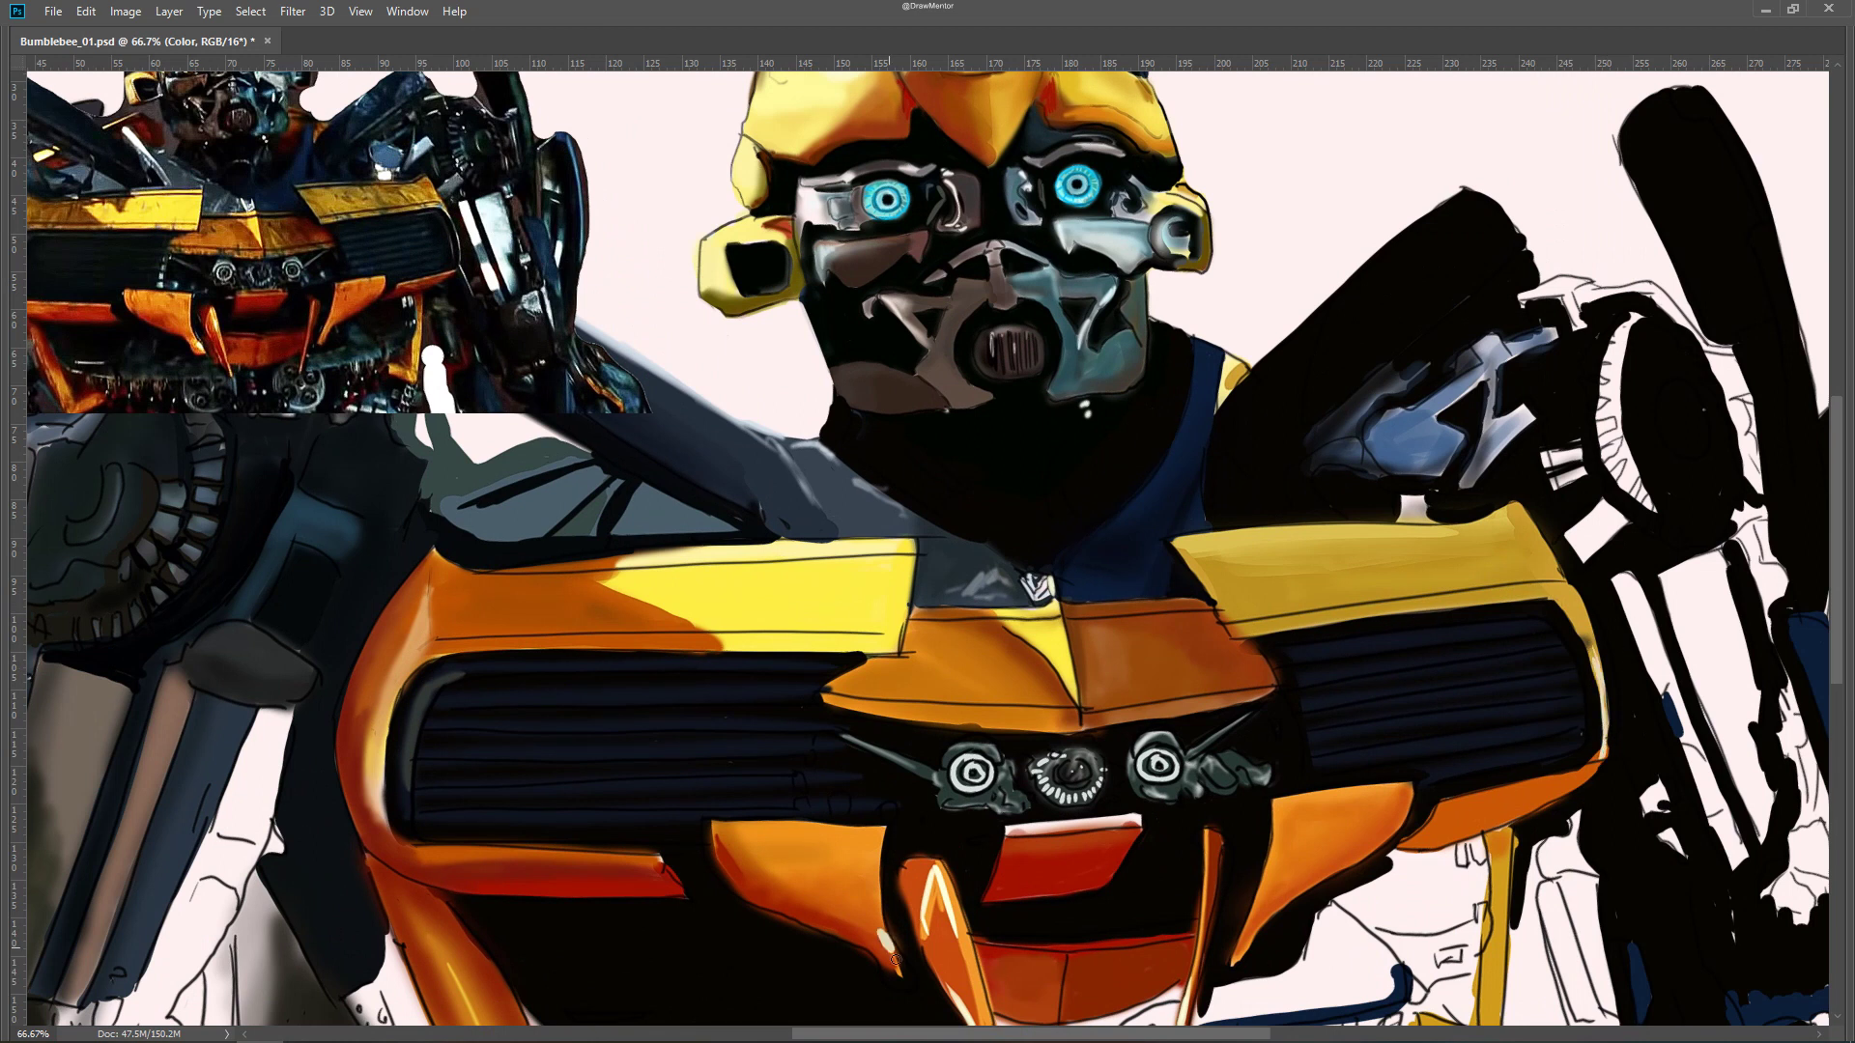
drag(1250, 788, 1144, 683)
key(ctrl+minus)
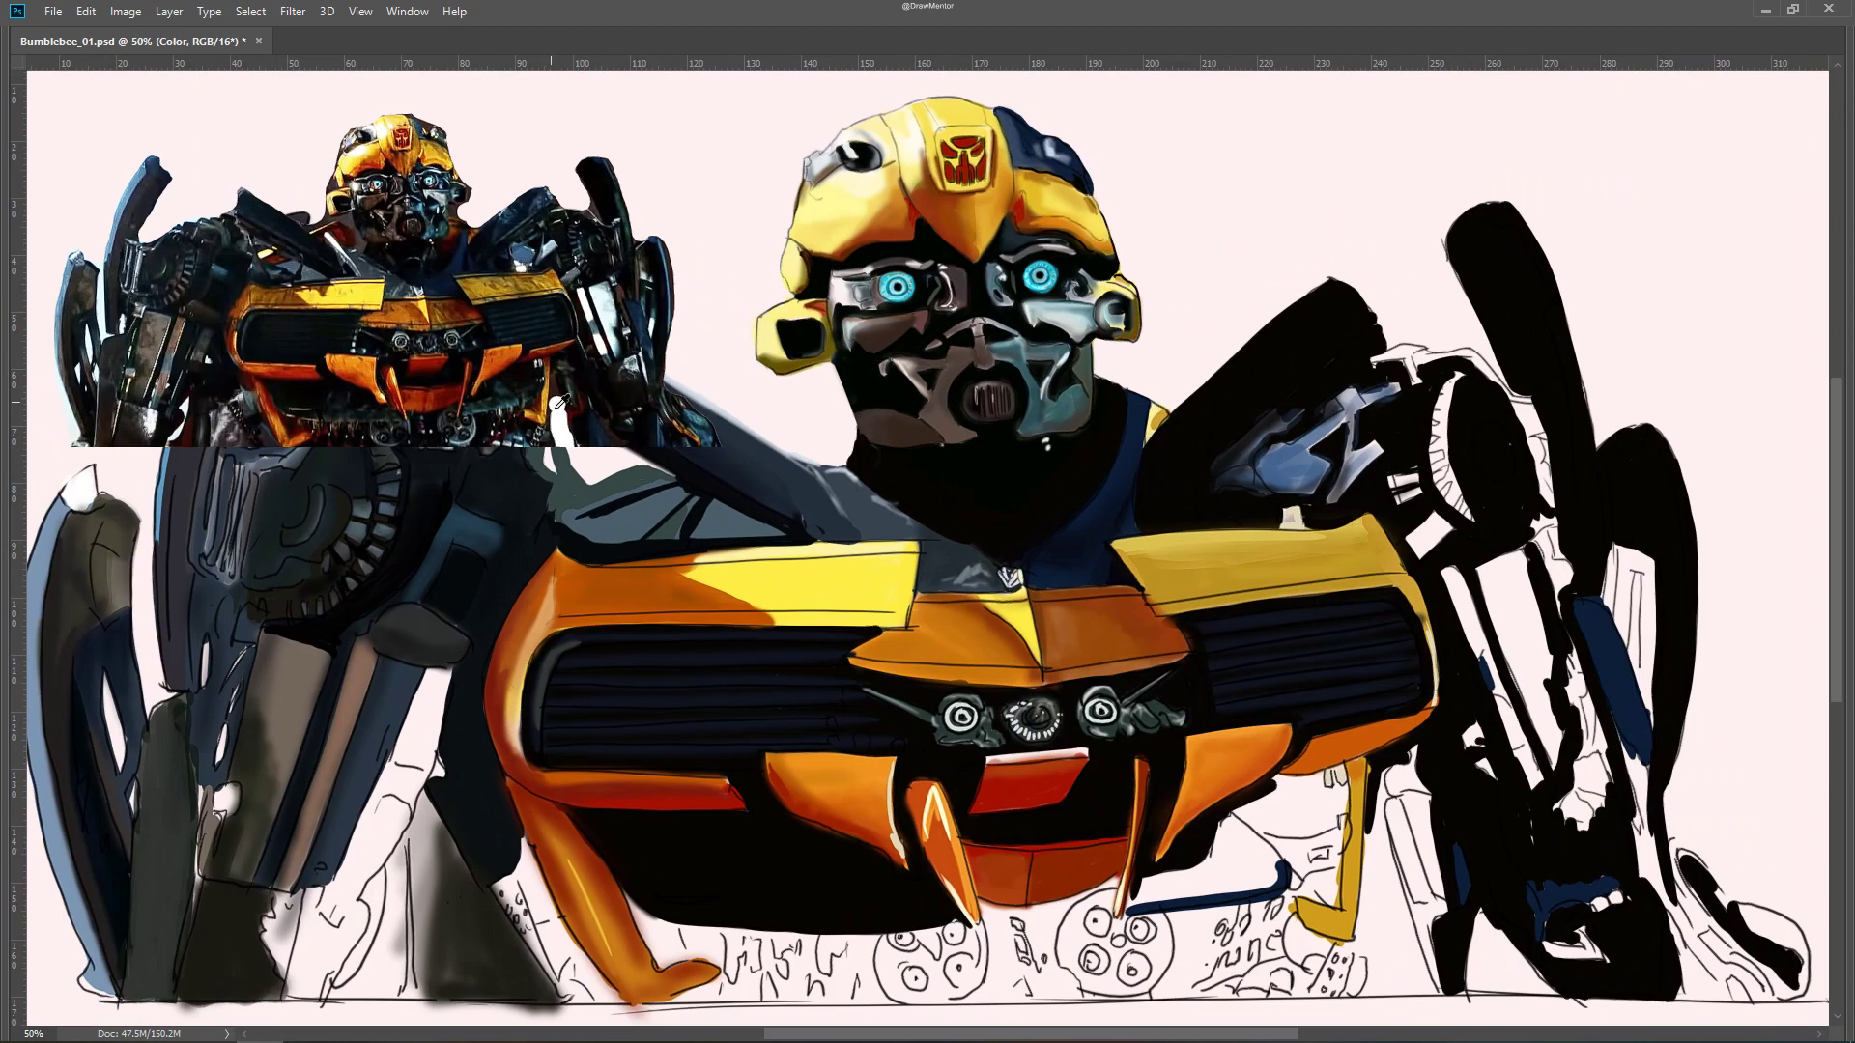
key(Tab)
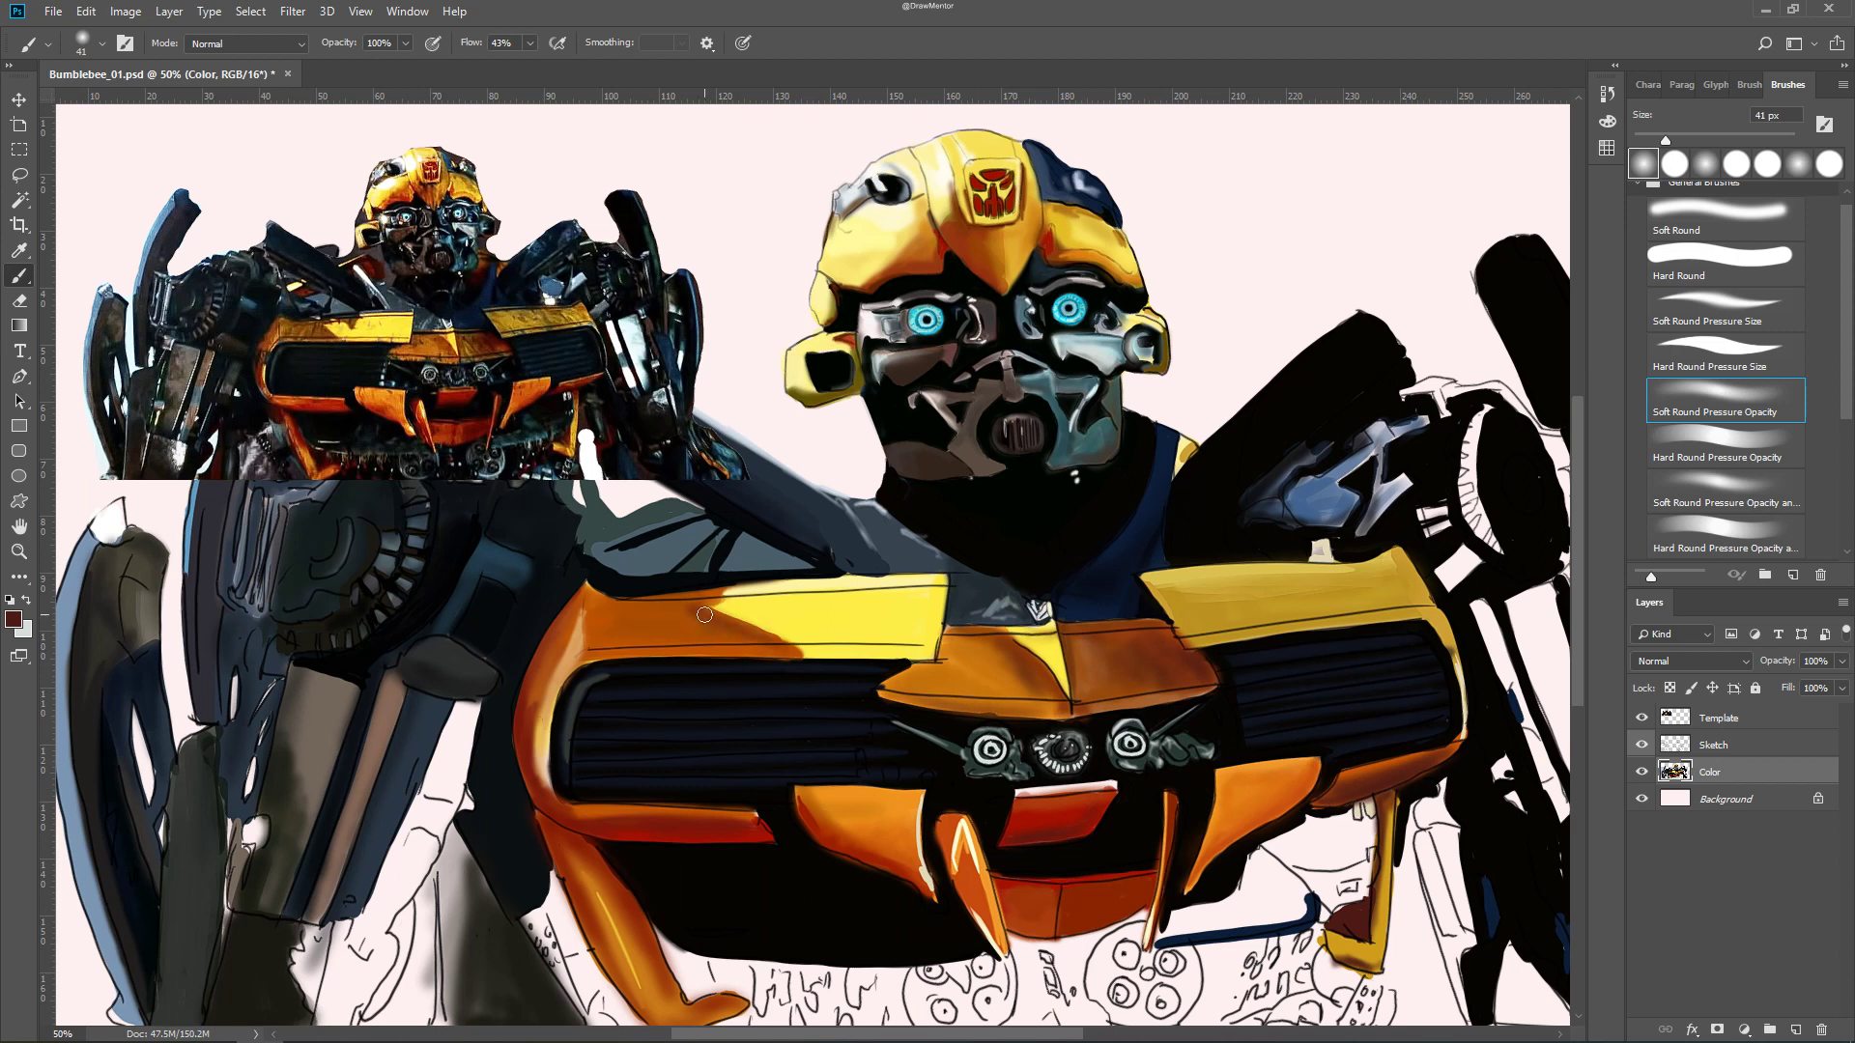
key(comma)
key(comma)
key(period)
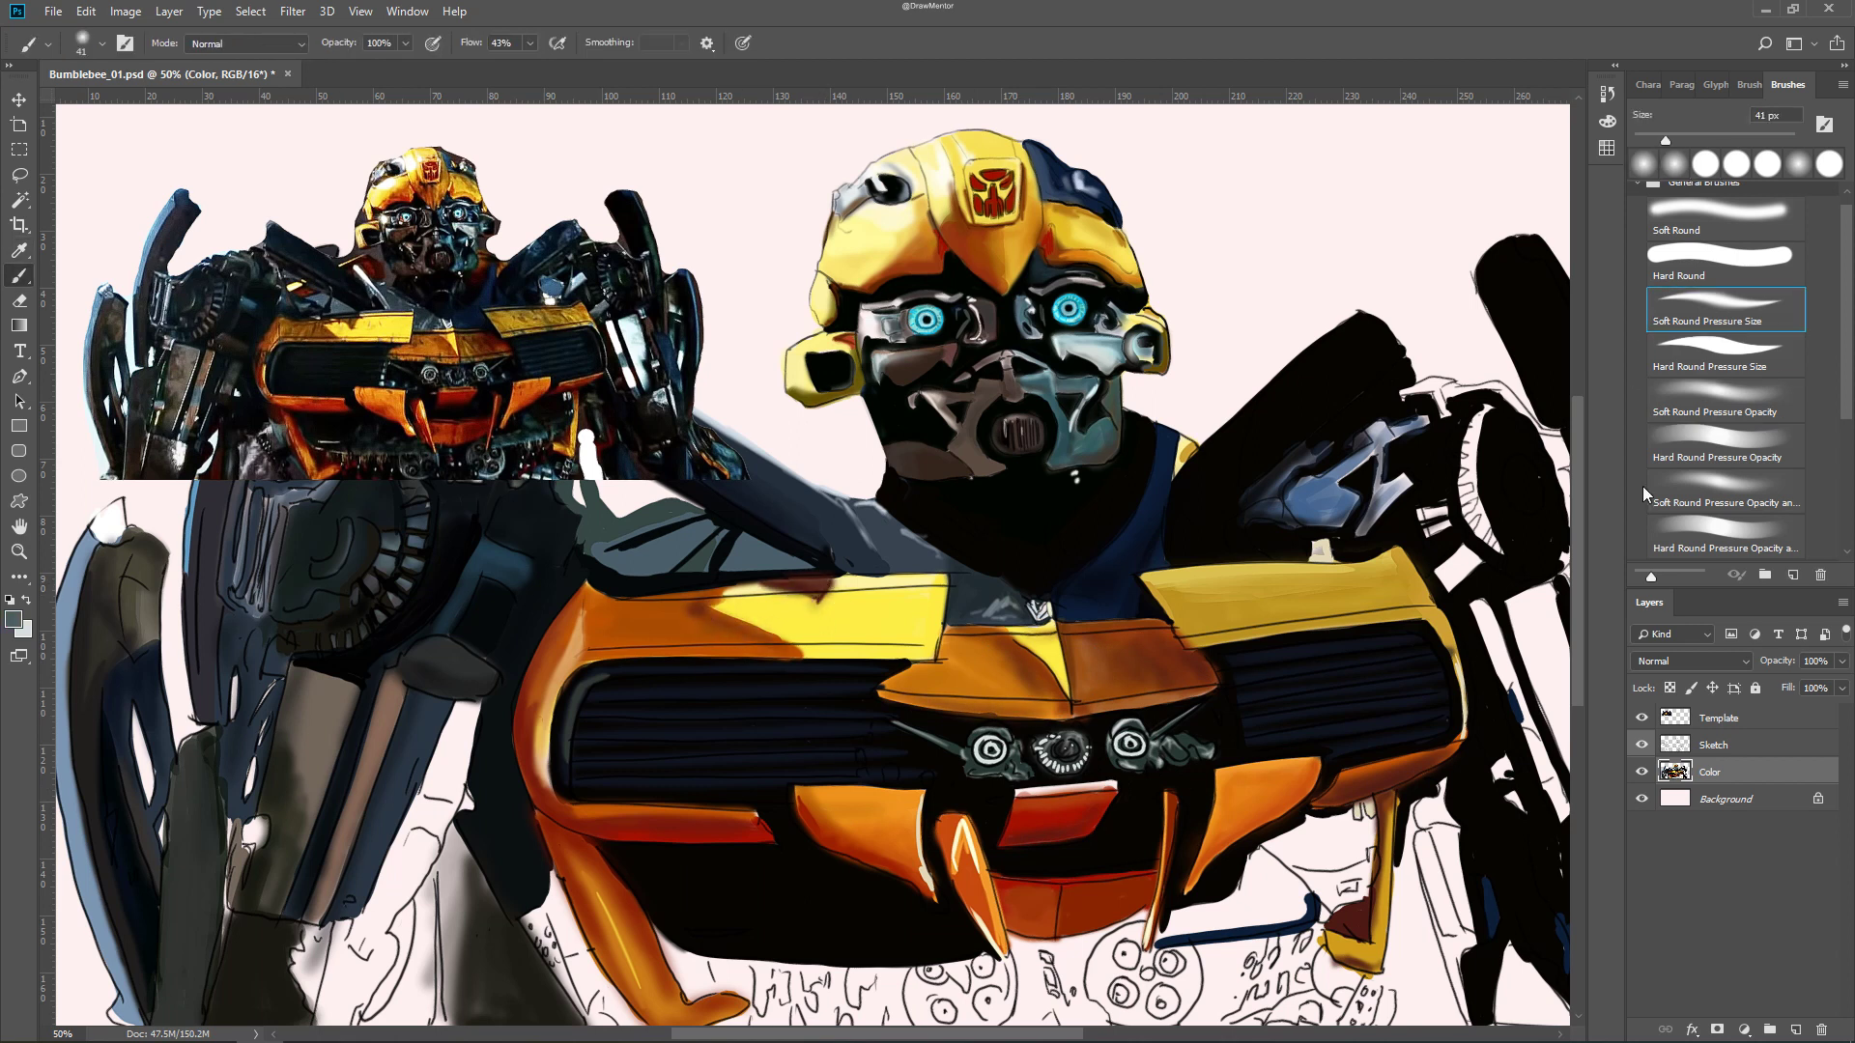
alt+click(642, 551)
mouse_move(599, 536)
mouse_down()
mouse_move(741, 555)
mouse_move(570, 436)
mouse_up()
Cover the blue line under the bumper in black with an 18 px hard brush
key(period)
mouse_move(1072, 706)
mouse_down()
mouse_move(1134, 734)
mouse_move(994, 797)
mouse_up()
key(comma)
key(comma)
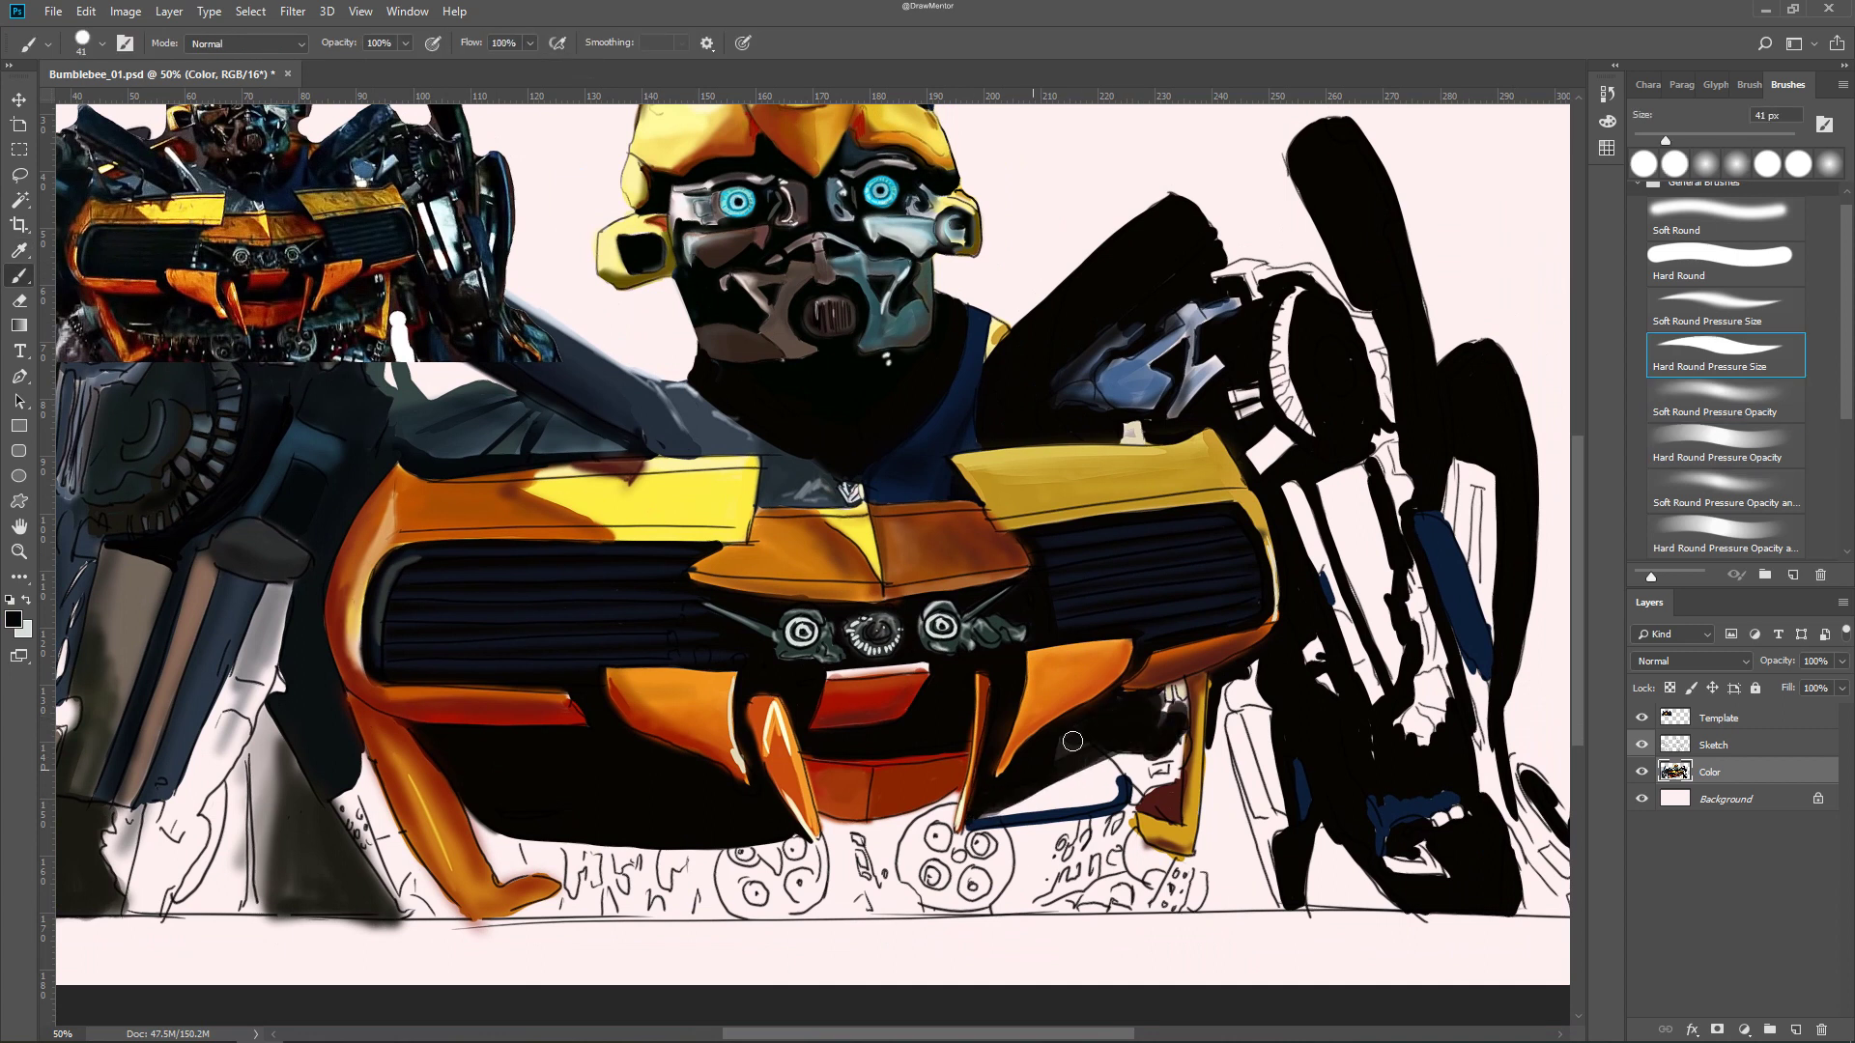
mouse_move(1134, 768)
mouse_down()
mouse_move(980, 821)
mouse_move(870, 923)
mouse_up()
key(bracketleft)
key(bracketleft)
key(bracketleft)
drag(1025, 837, 1019, 904)
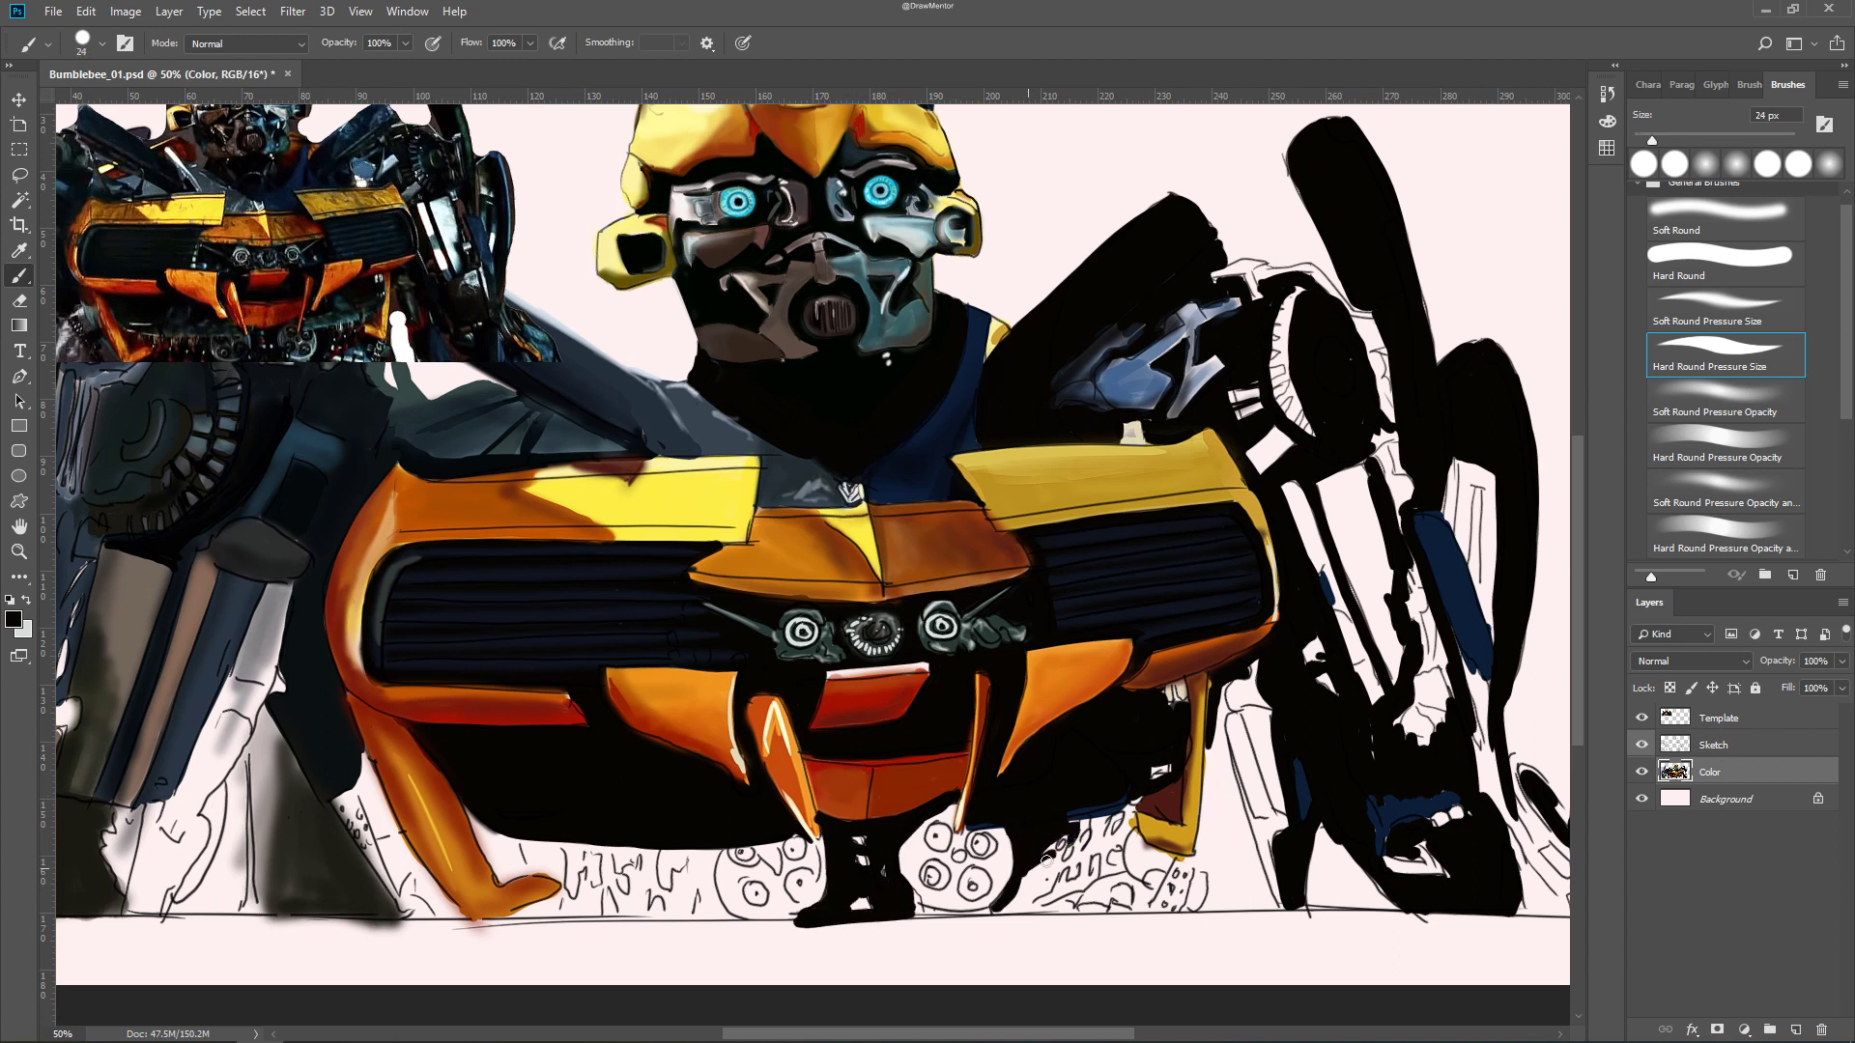
Paint the orange and yellow leg tips black and hide the Template layer
drag(773, 677, 1031, 654)
mouse_move(740, 787)
mouse_down()
mouse_move(762, 857)
mouse_move(879, 823)
mouse_up()
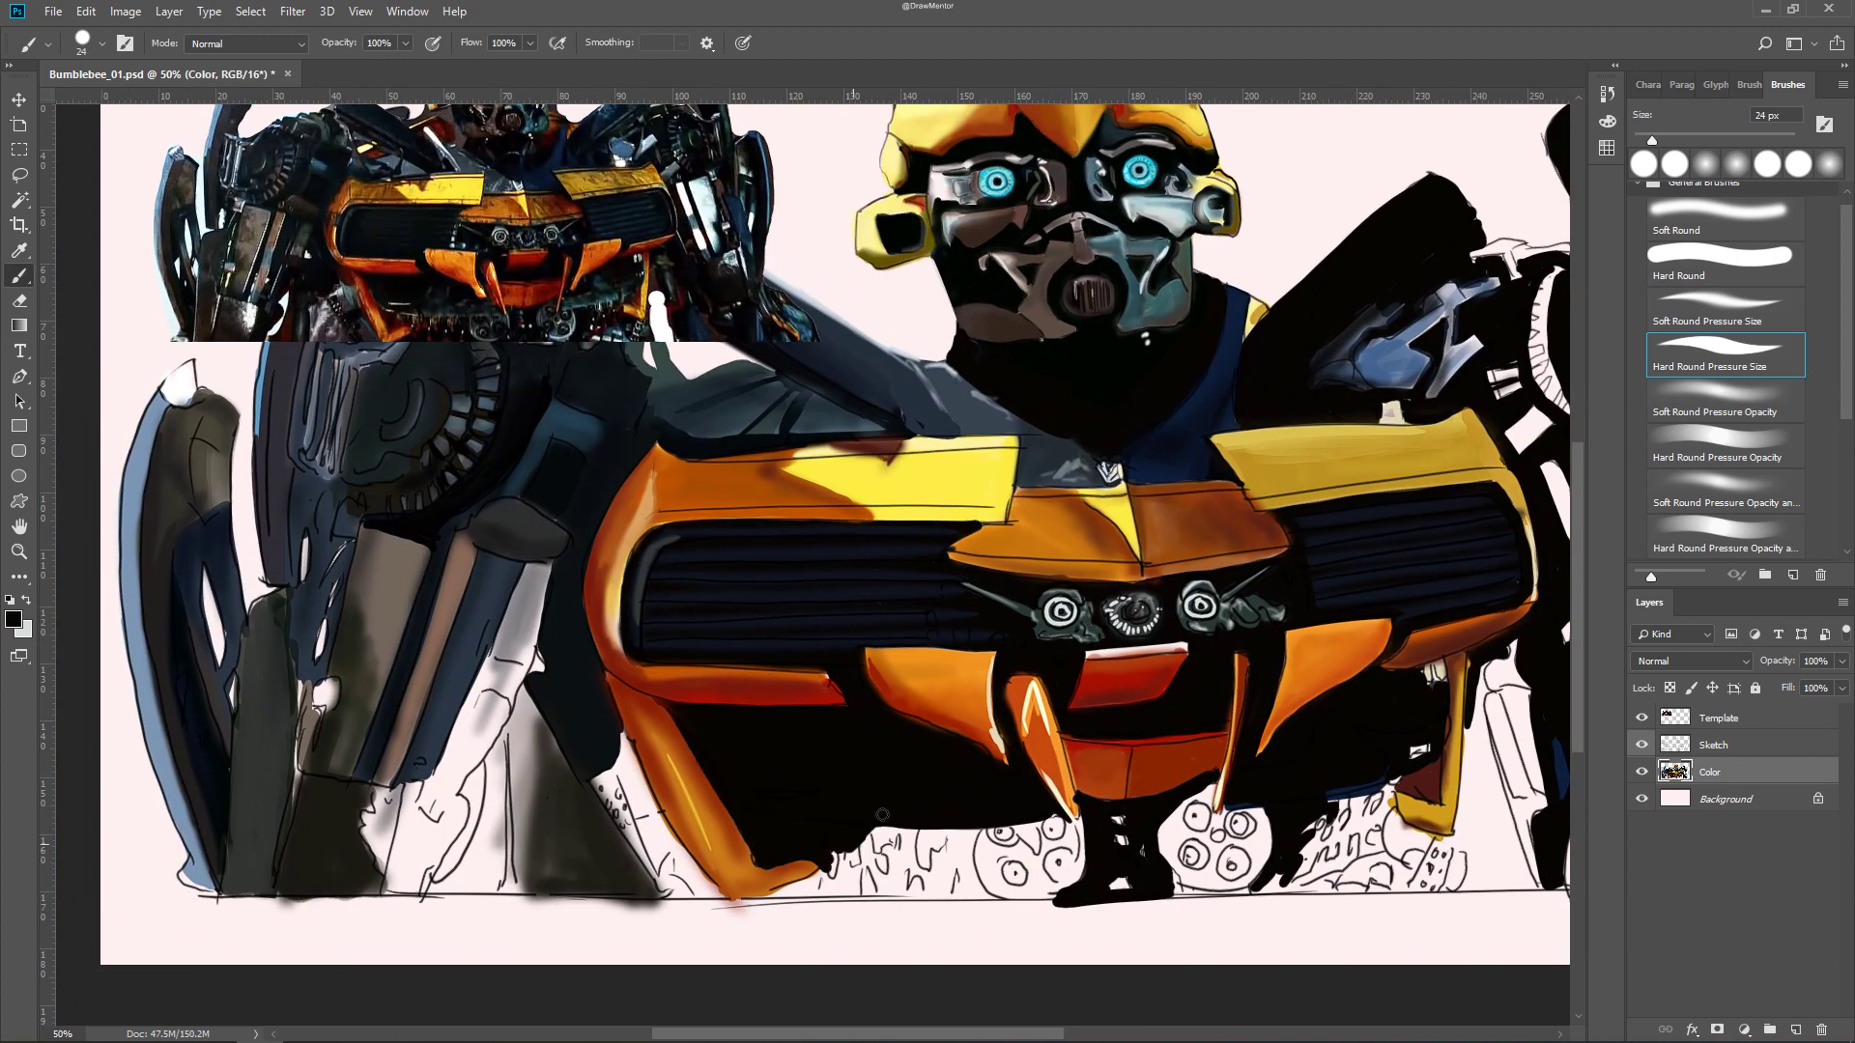
mouse_move(1392, 780)
mouse_down()
mouse_move(1372, 831)
mouse_move(1465, 848)
mouse_up()
drag(1476, 695, 1392, 850)
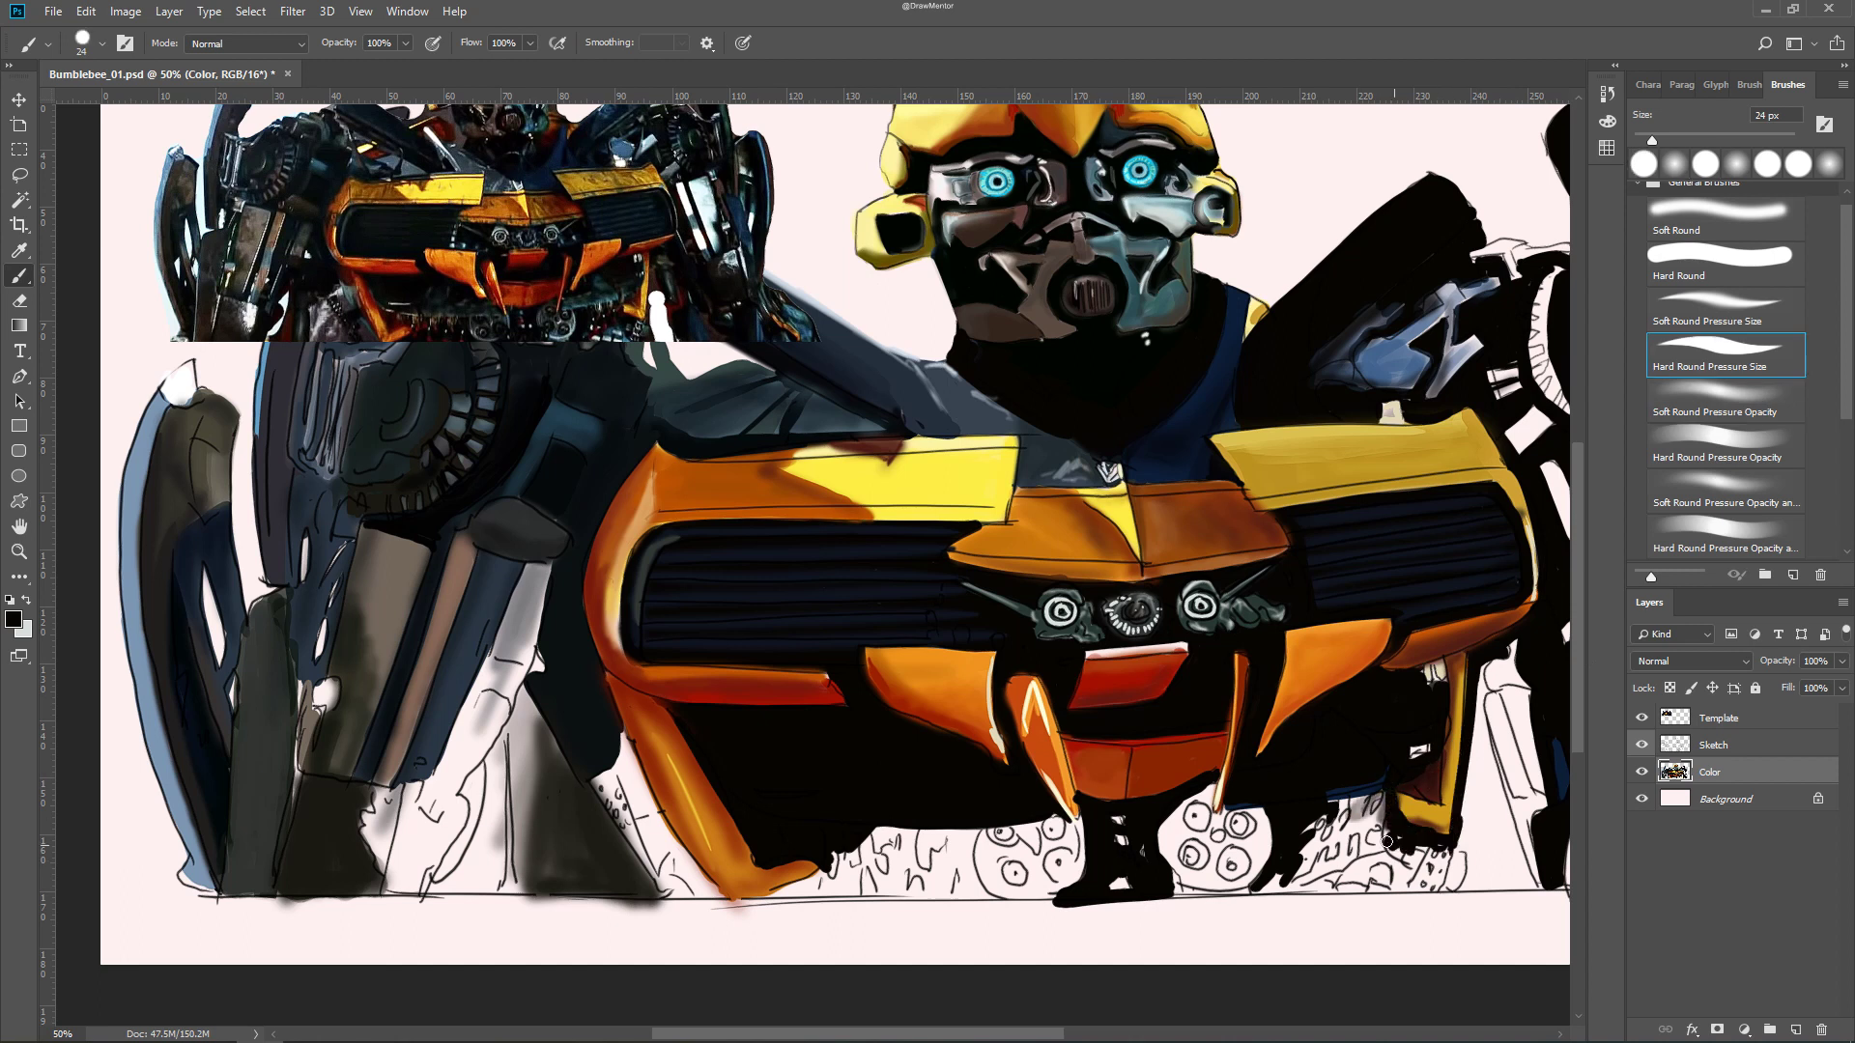
key(ctrl+minus)
click(1641, 718)
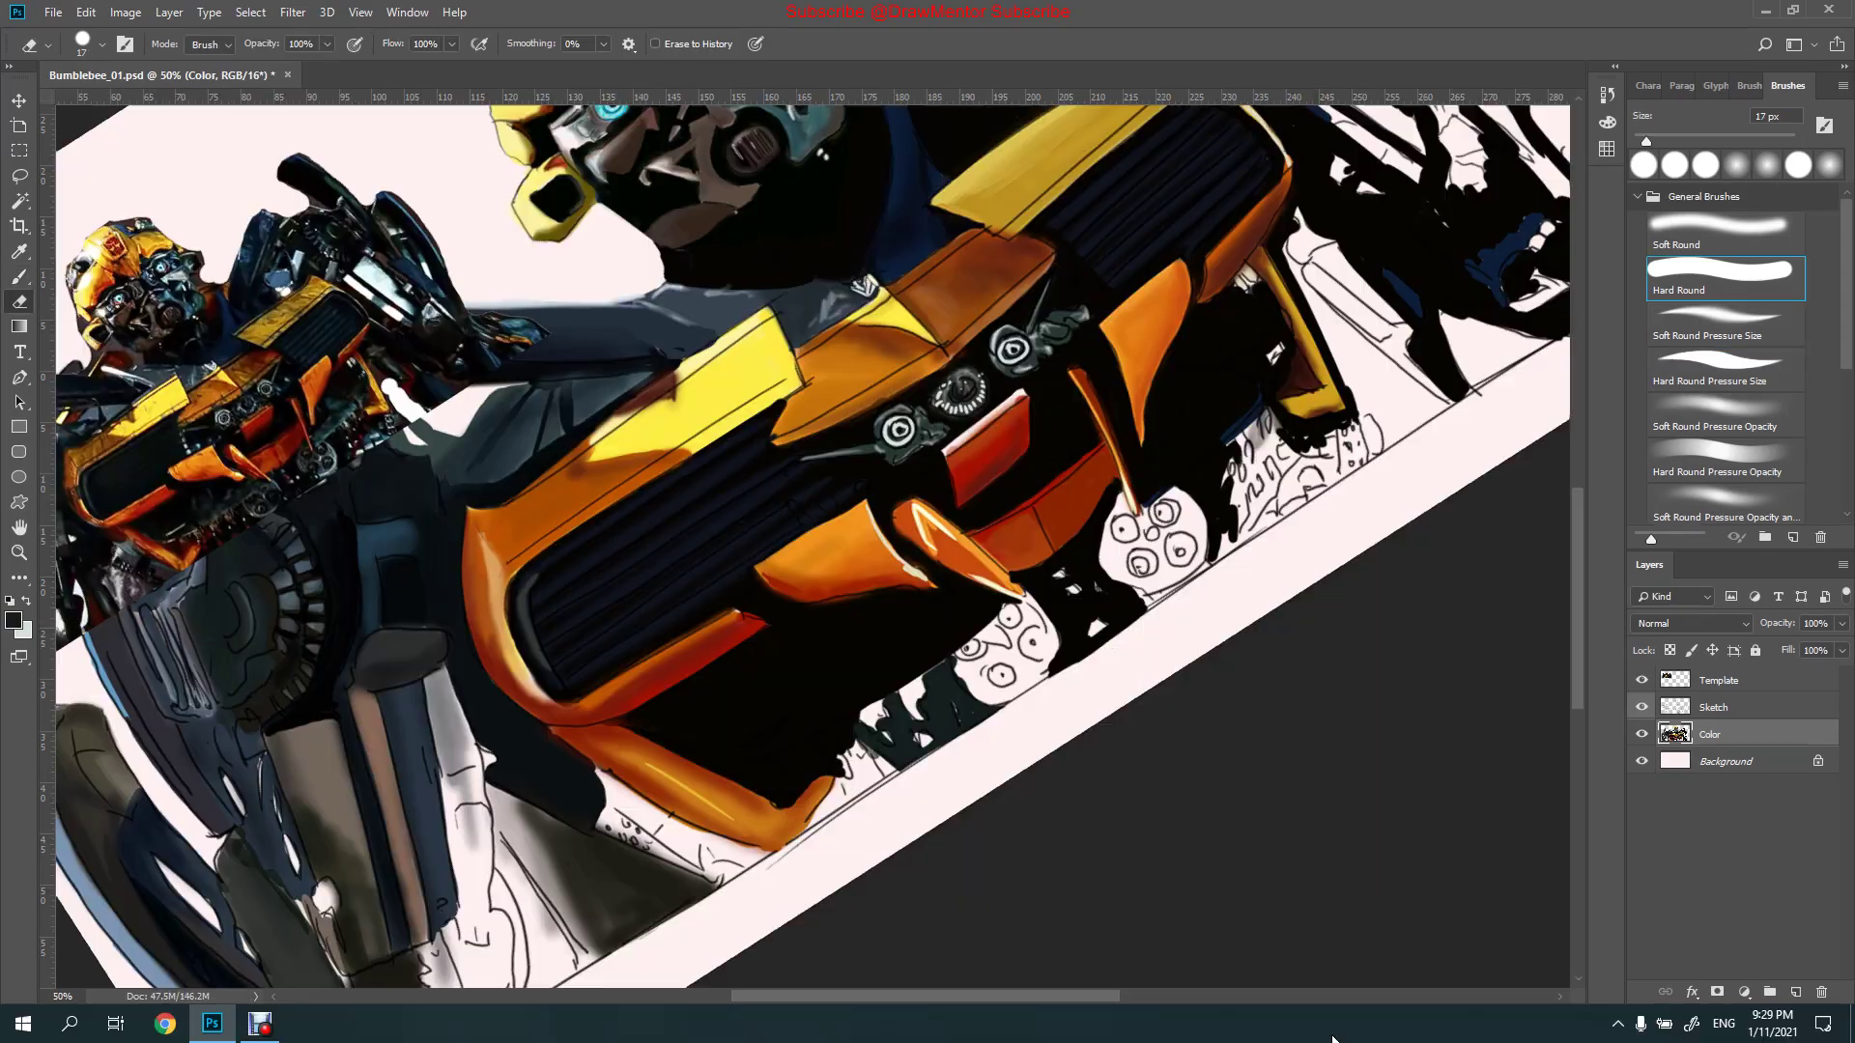
Fill the wheel shapes and leg area below the bumper with dark teal
key(b)
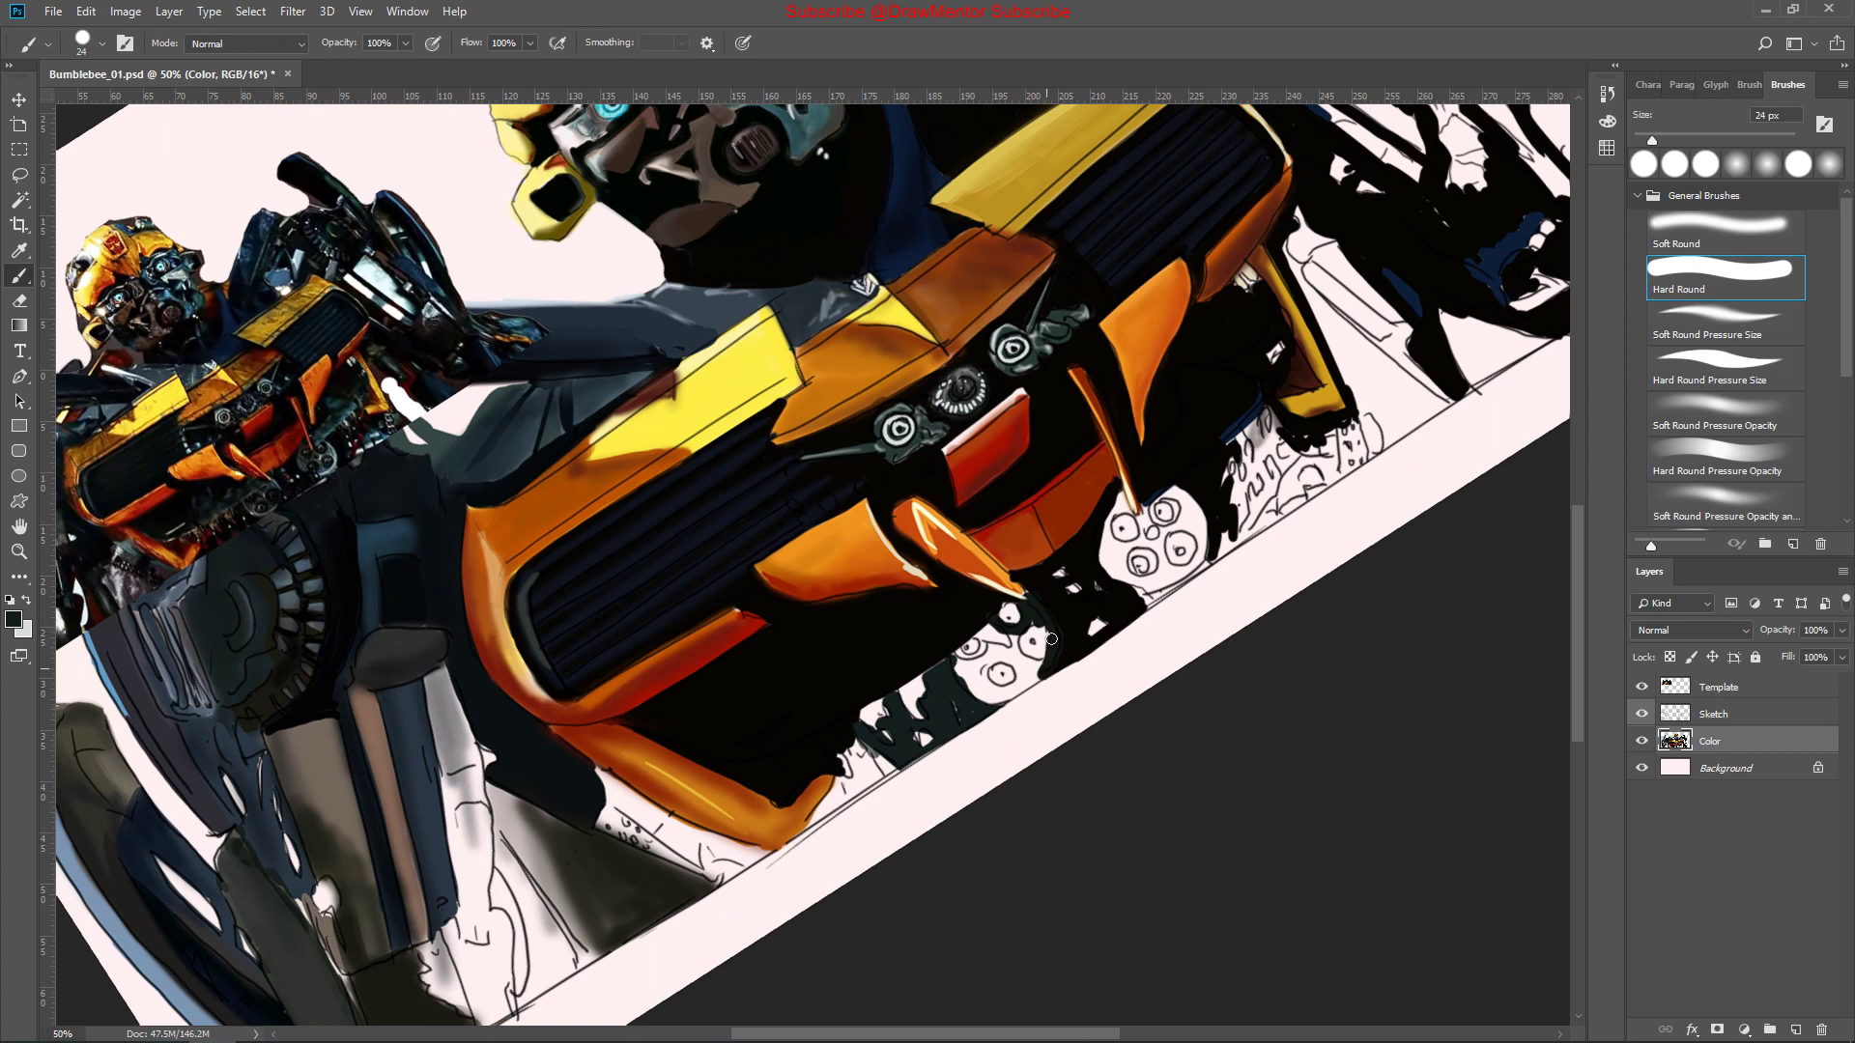
drag(1051, 639, 971, 674)
drag(1110, 534, 1146, 510)
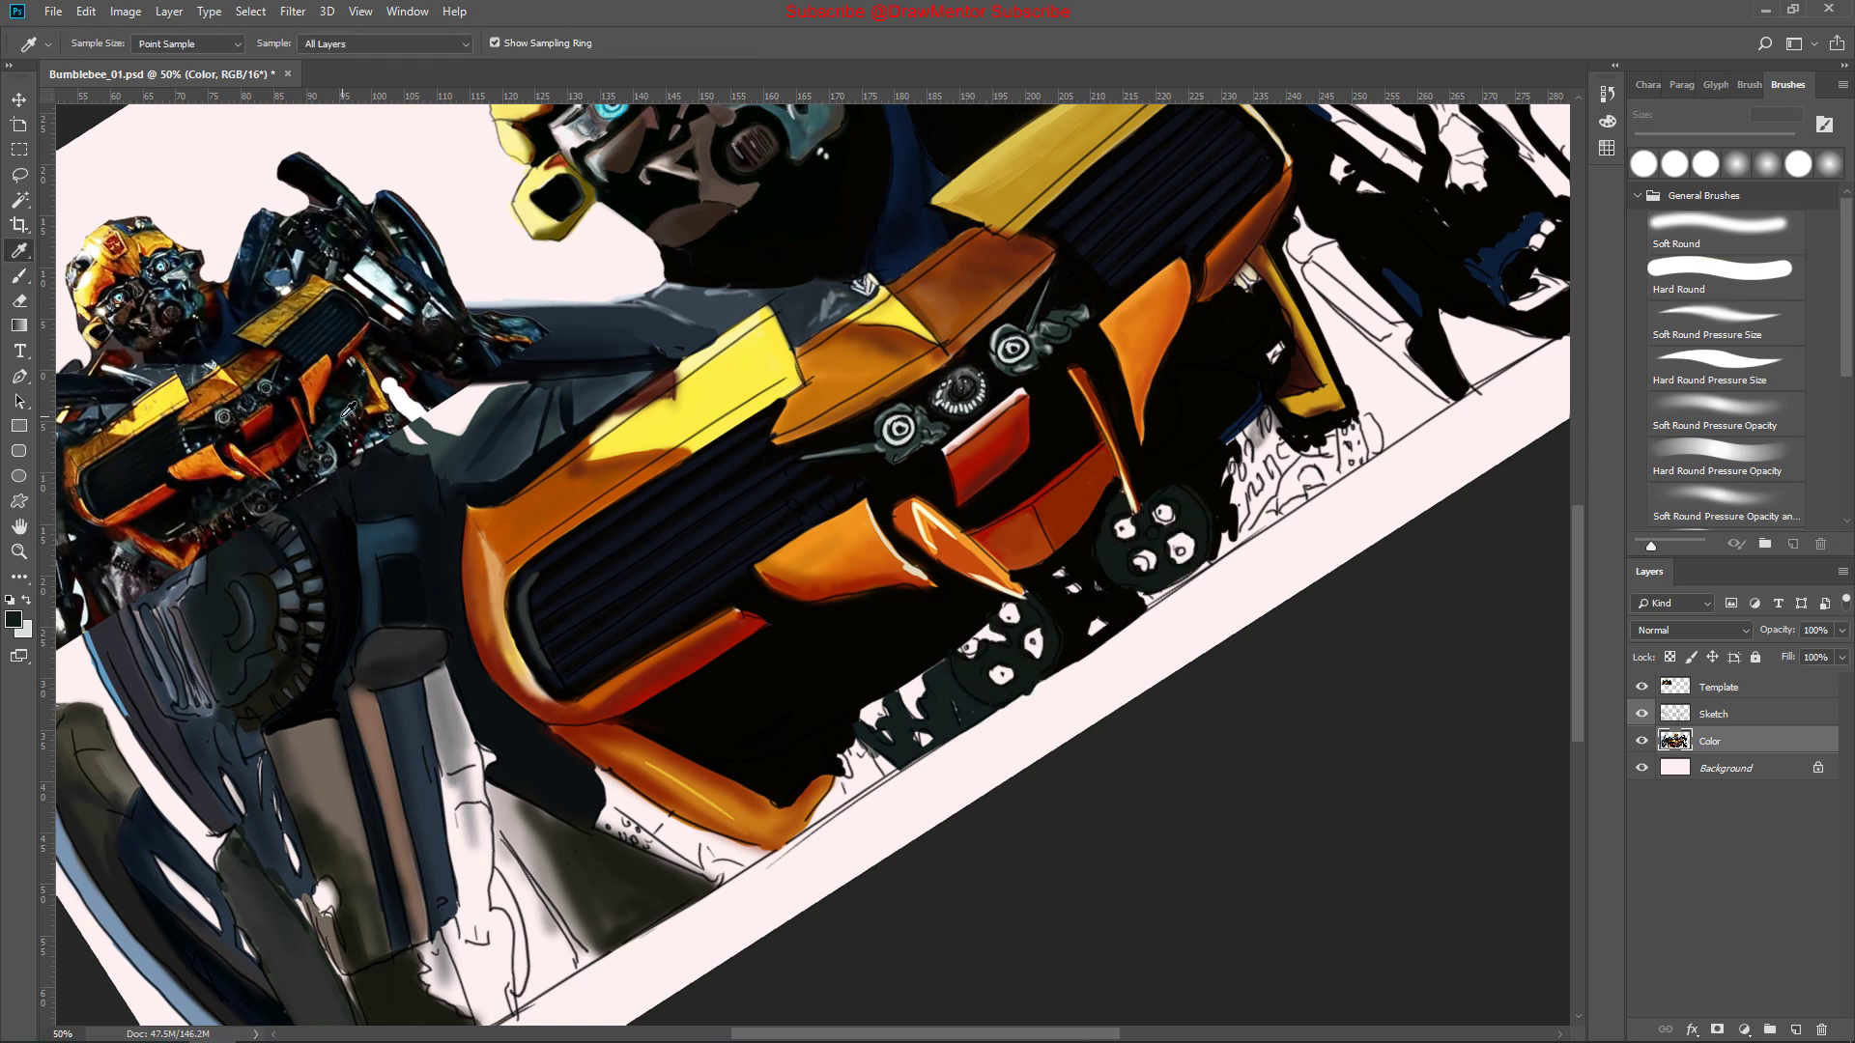
drag(1263, 492, 1255, 393)
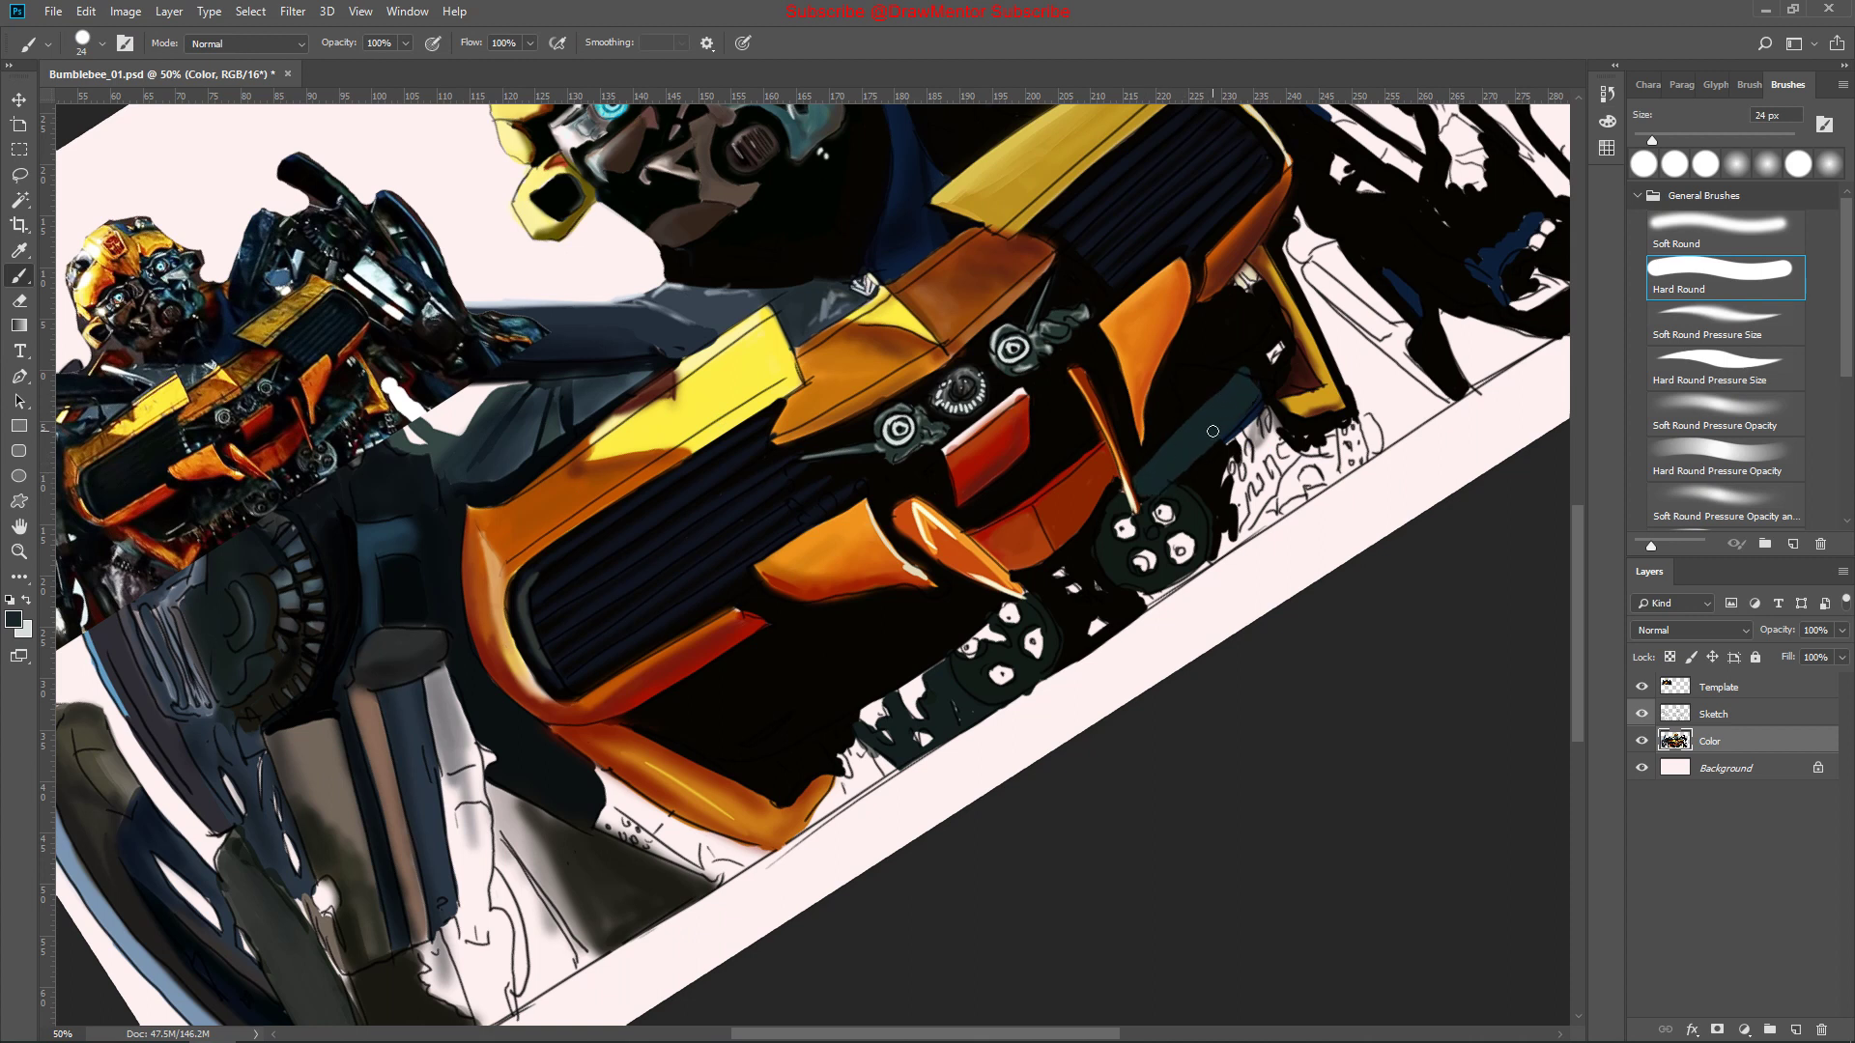
Paint black over the teal leg area with a soft brush
click(1725, 414)
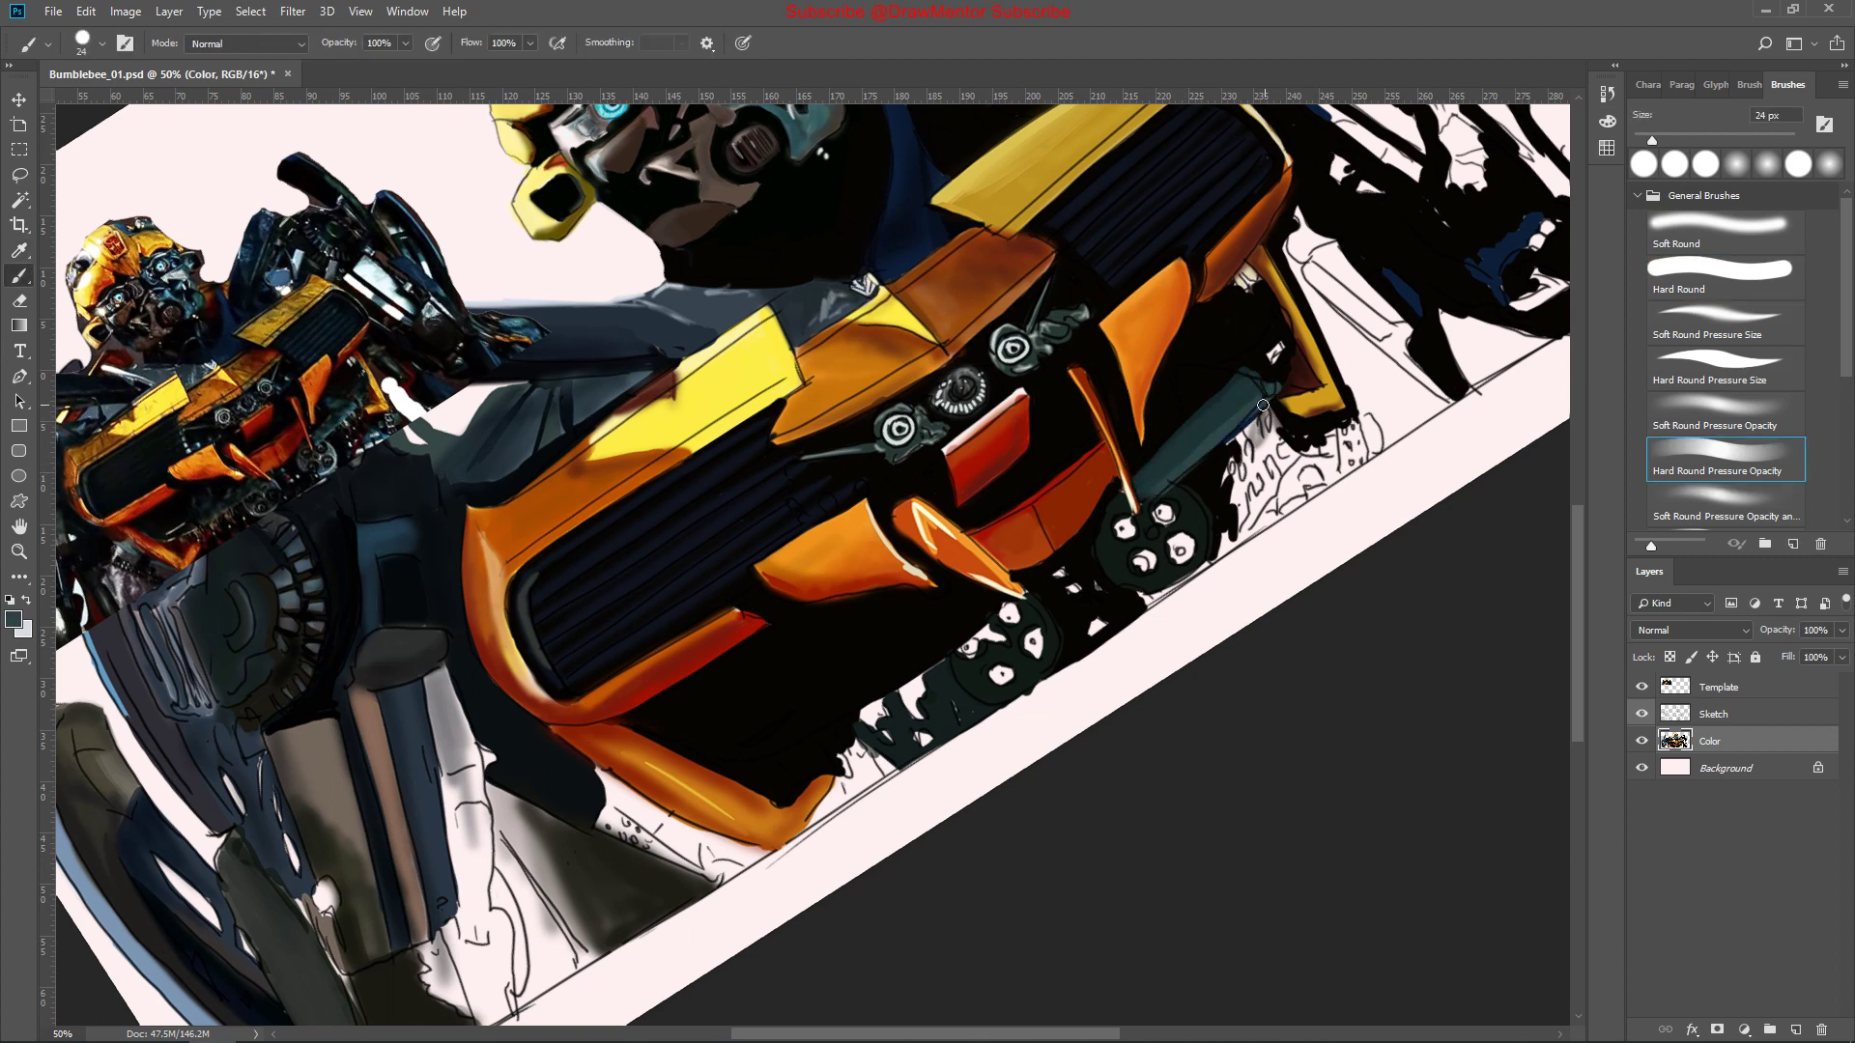
alt+click(1293, 431)
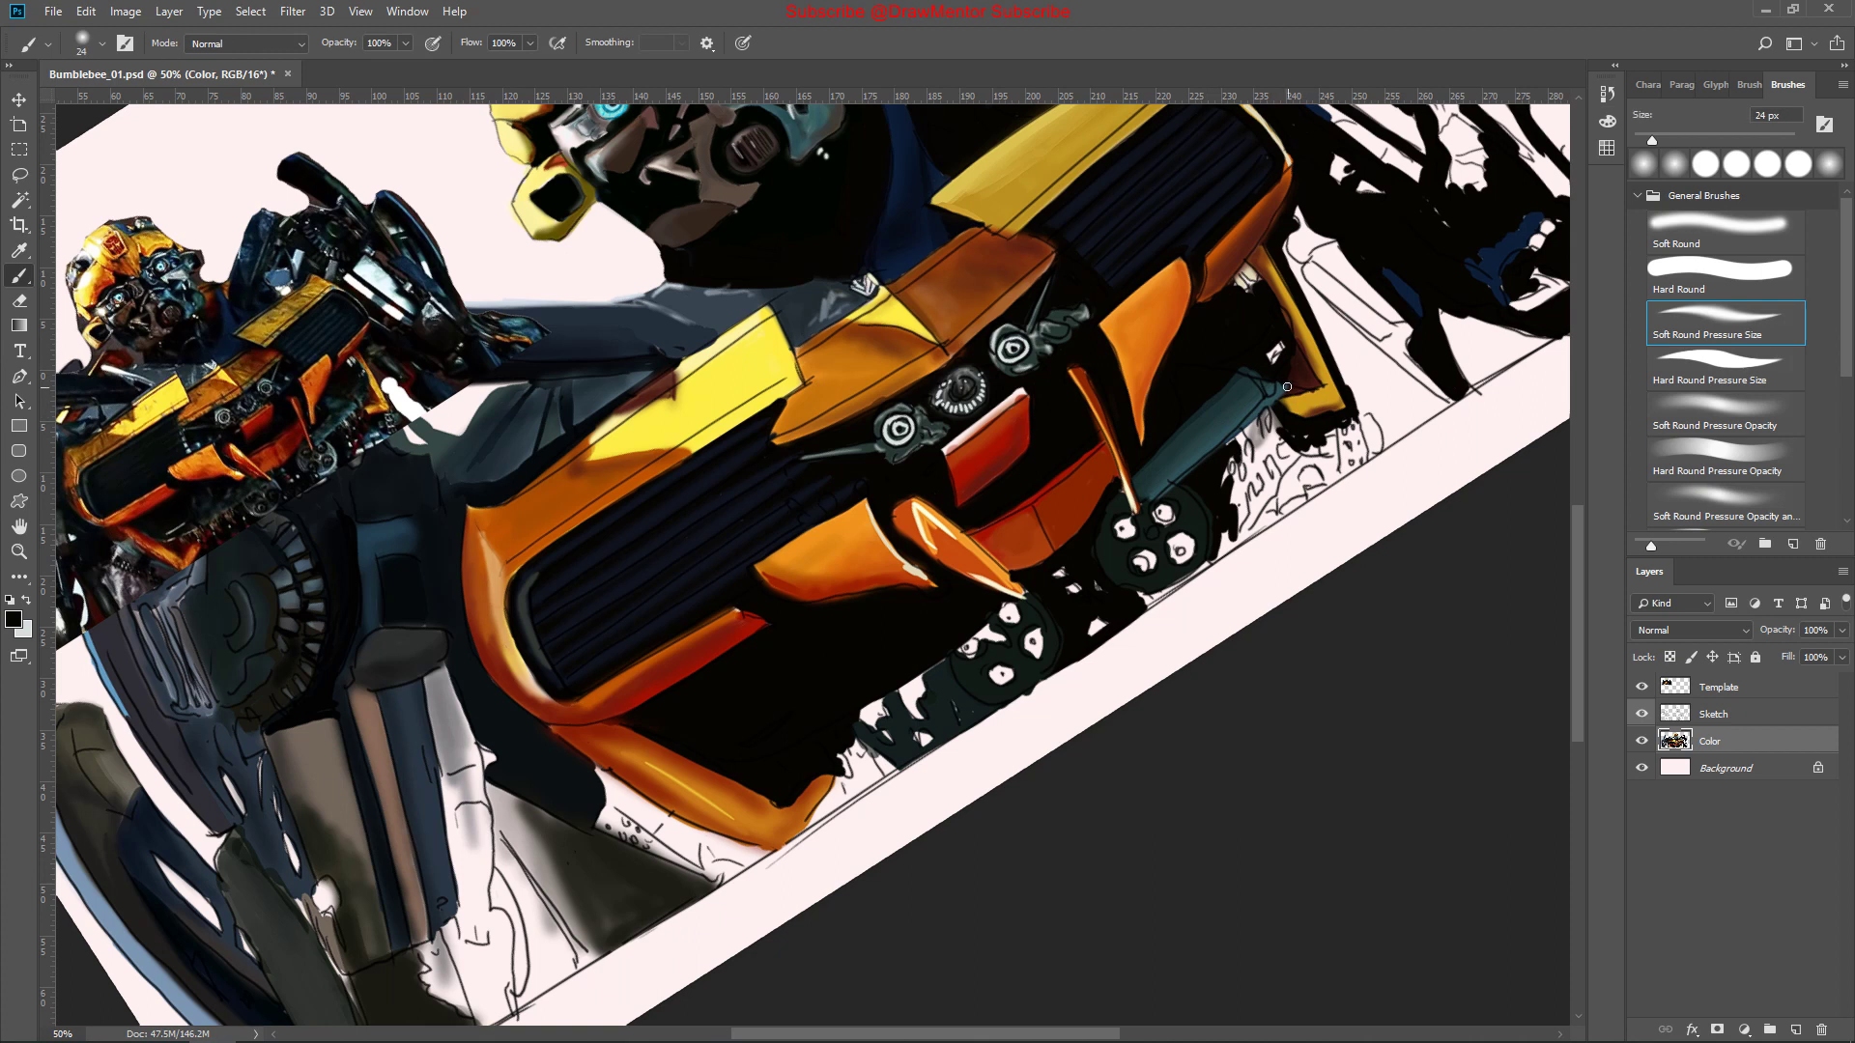
drag(1256, 435, 1321, 450)
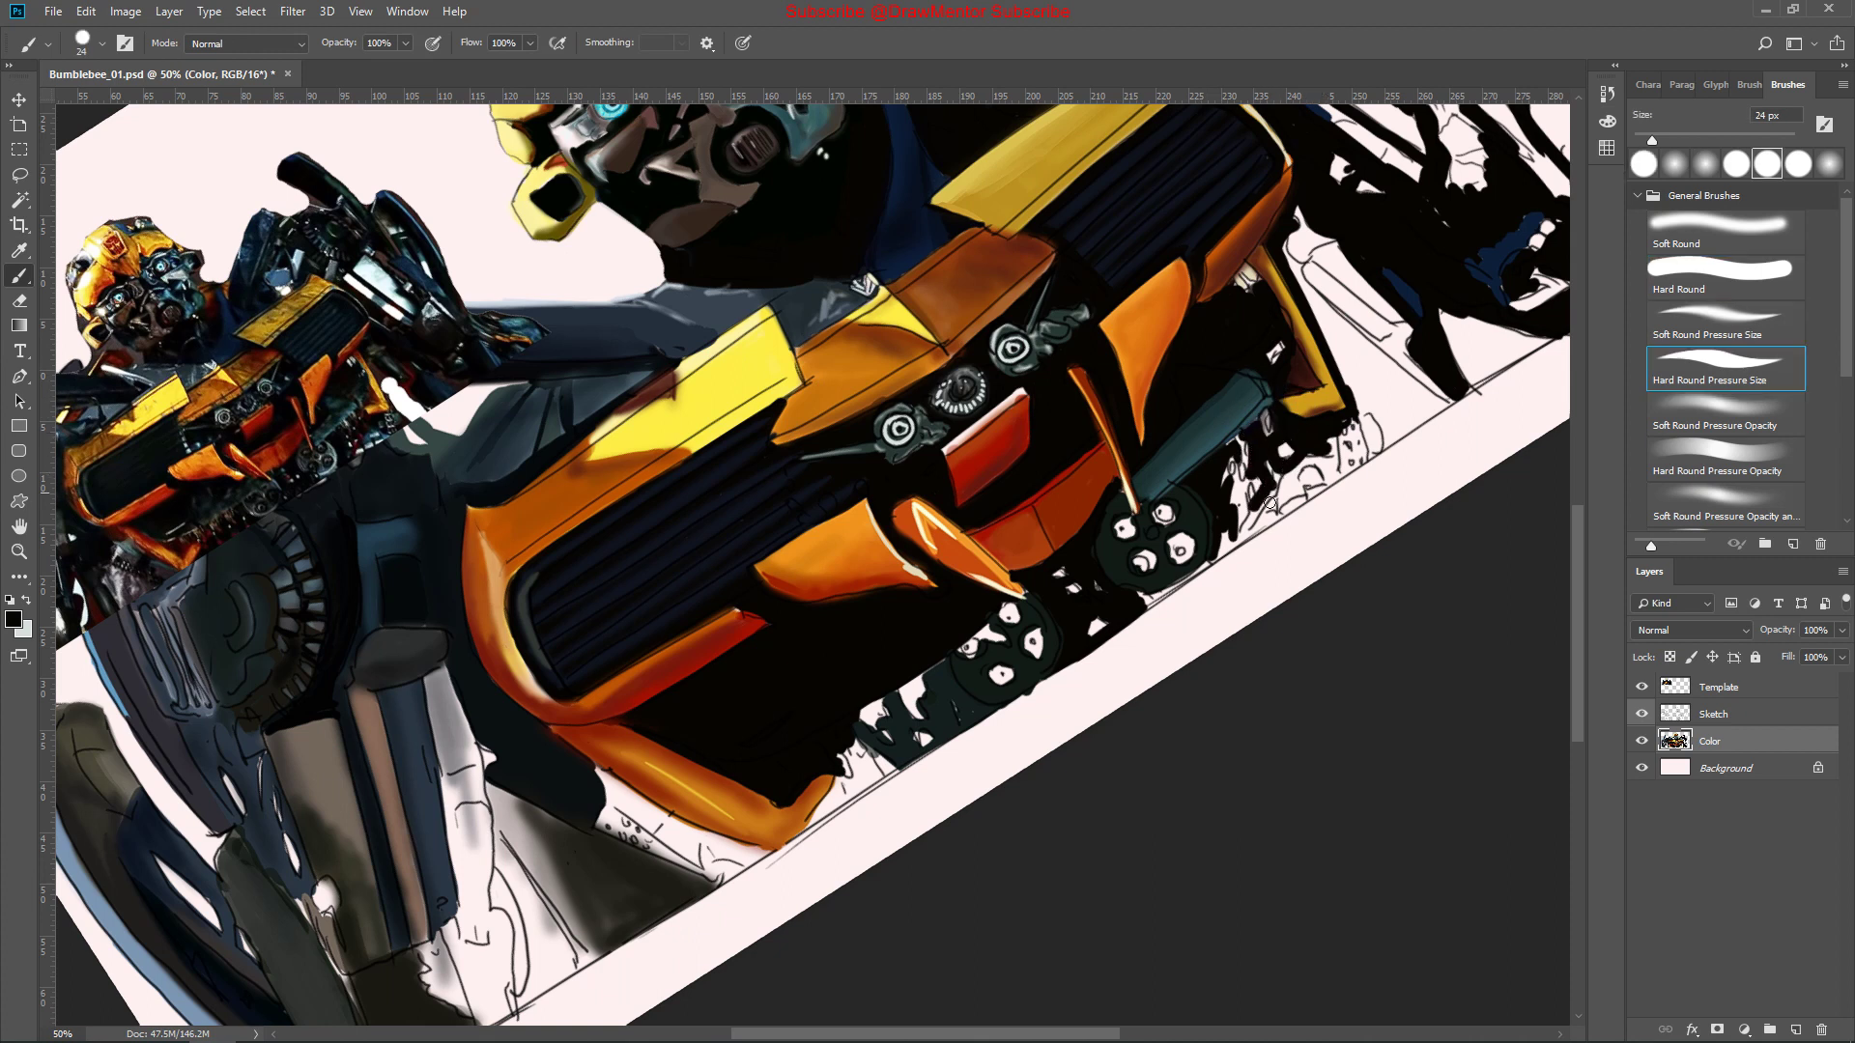
Level the canvas and shade the left robot with dark strokes at 14% flow
click(1725, 367)
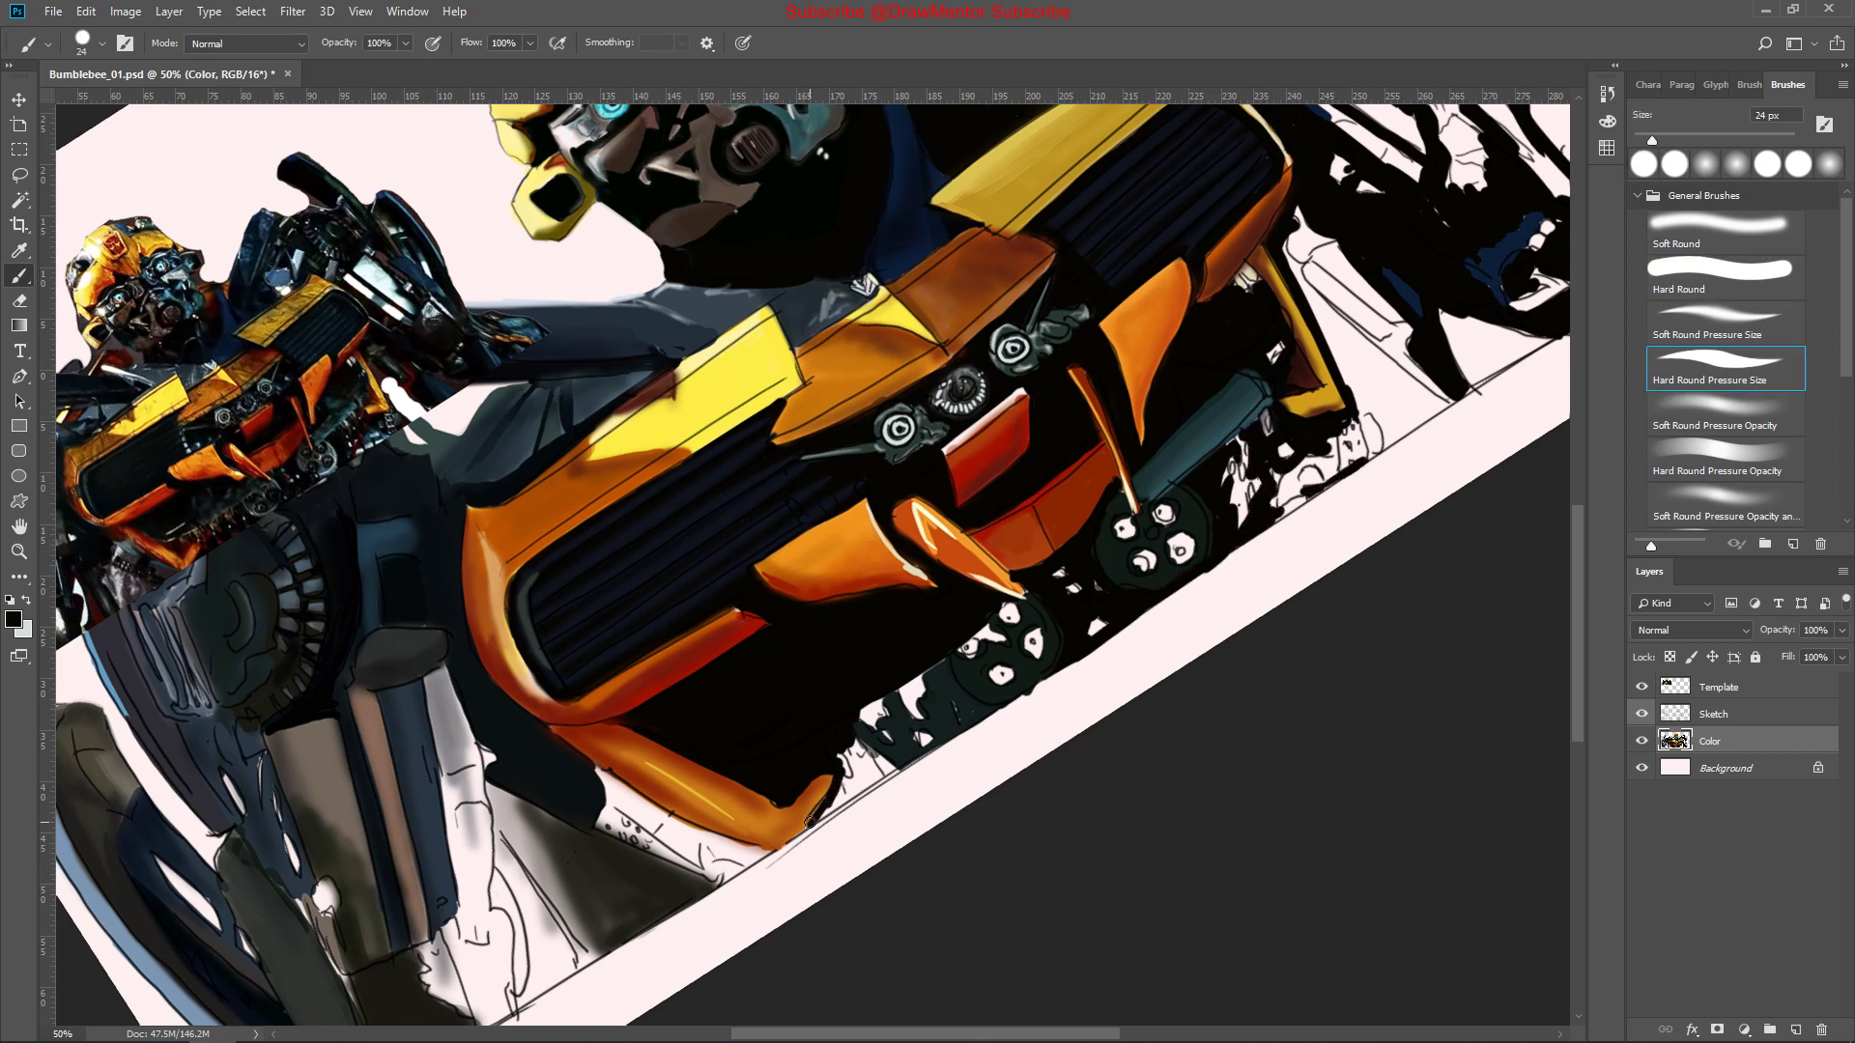
mouse_move(942, 751)
mouse_down()
mouse_move(597, 840)
mouse_move(720, 633)
mouse_move(659, 604)
mouse_up()
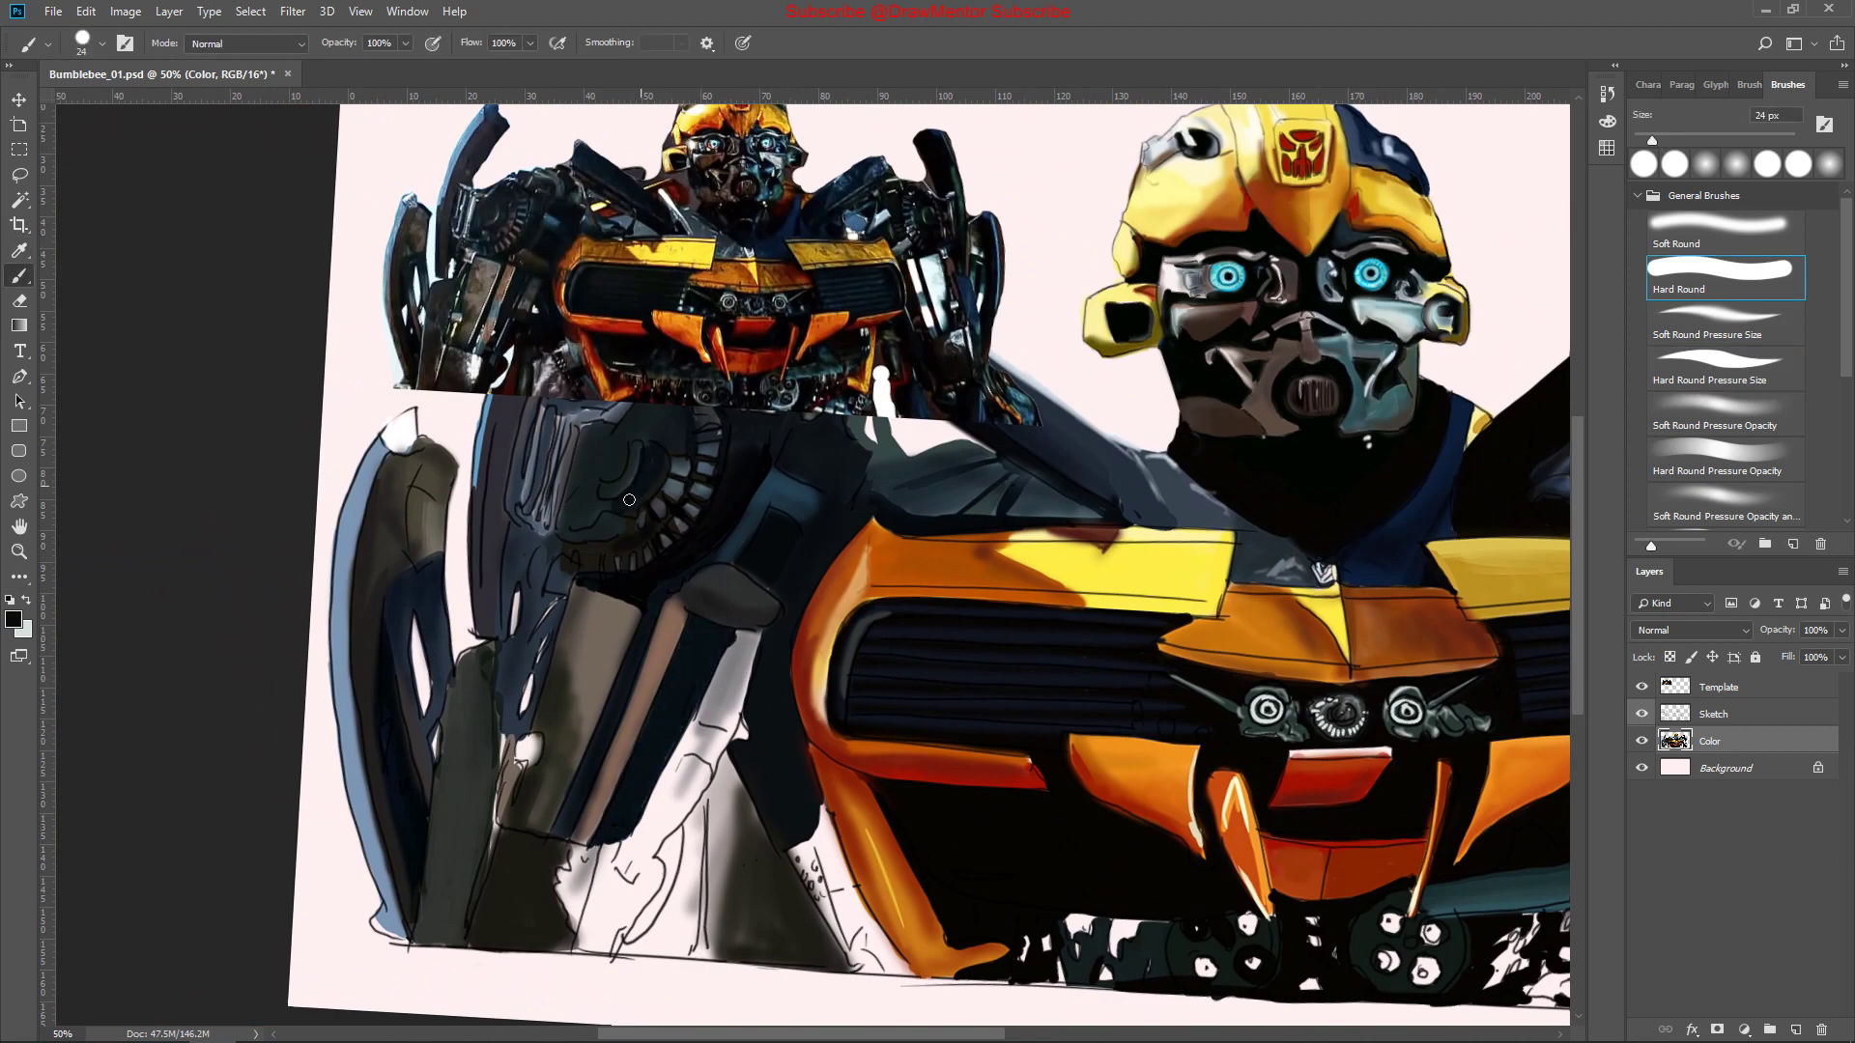
key(shift+1)
key(shift+4)
drag(613, 522, 589, 421)
drag(519, 595, 532, 411)
drag(454, 599, 425, 744)
drag(488, 846, 459, 926)
Add a soft white highlight along the top edge of the right yellow fender
drag(1080, 571, 895, 606)
key(x)
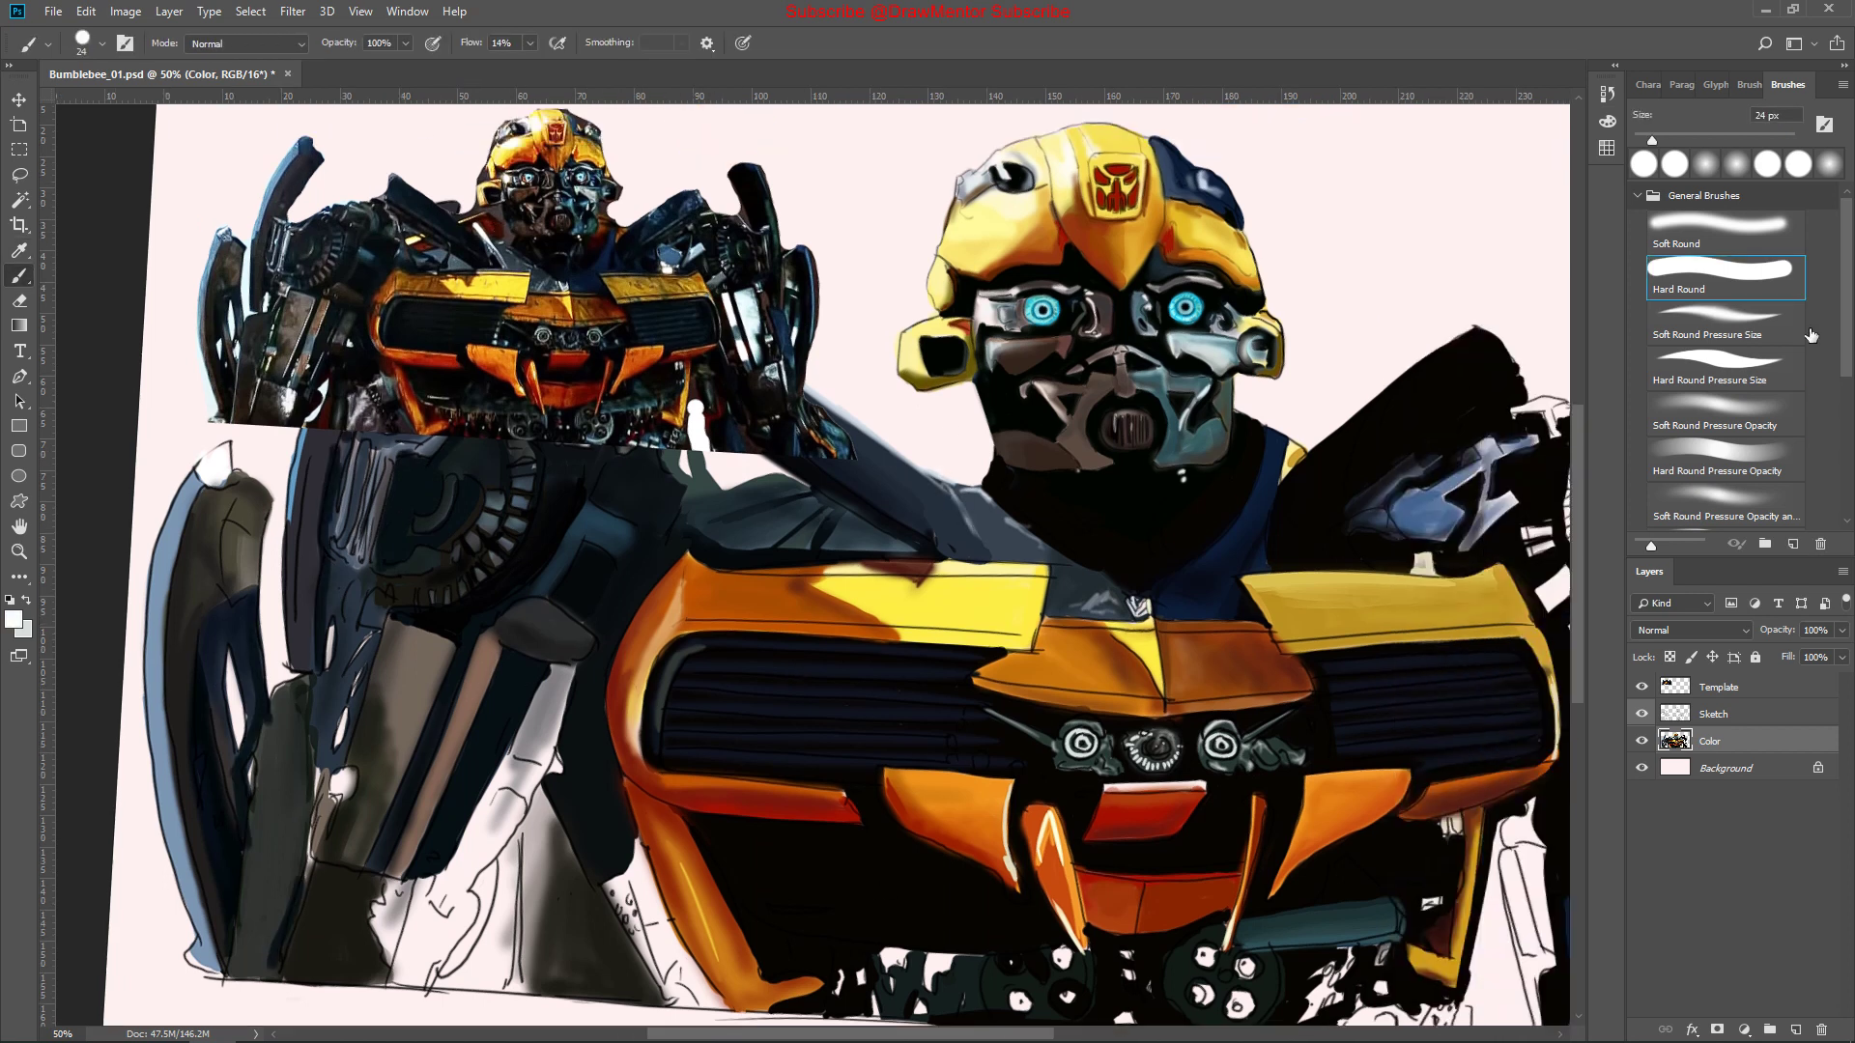
click(1725, 413)
drag(937, 478, 1012, 567)
drag(1242, 585, 1471, 568)
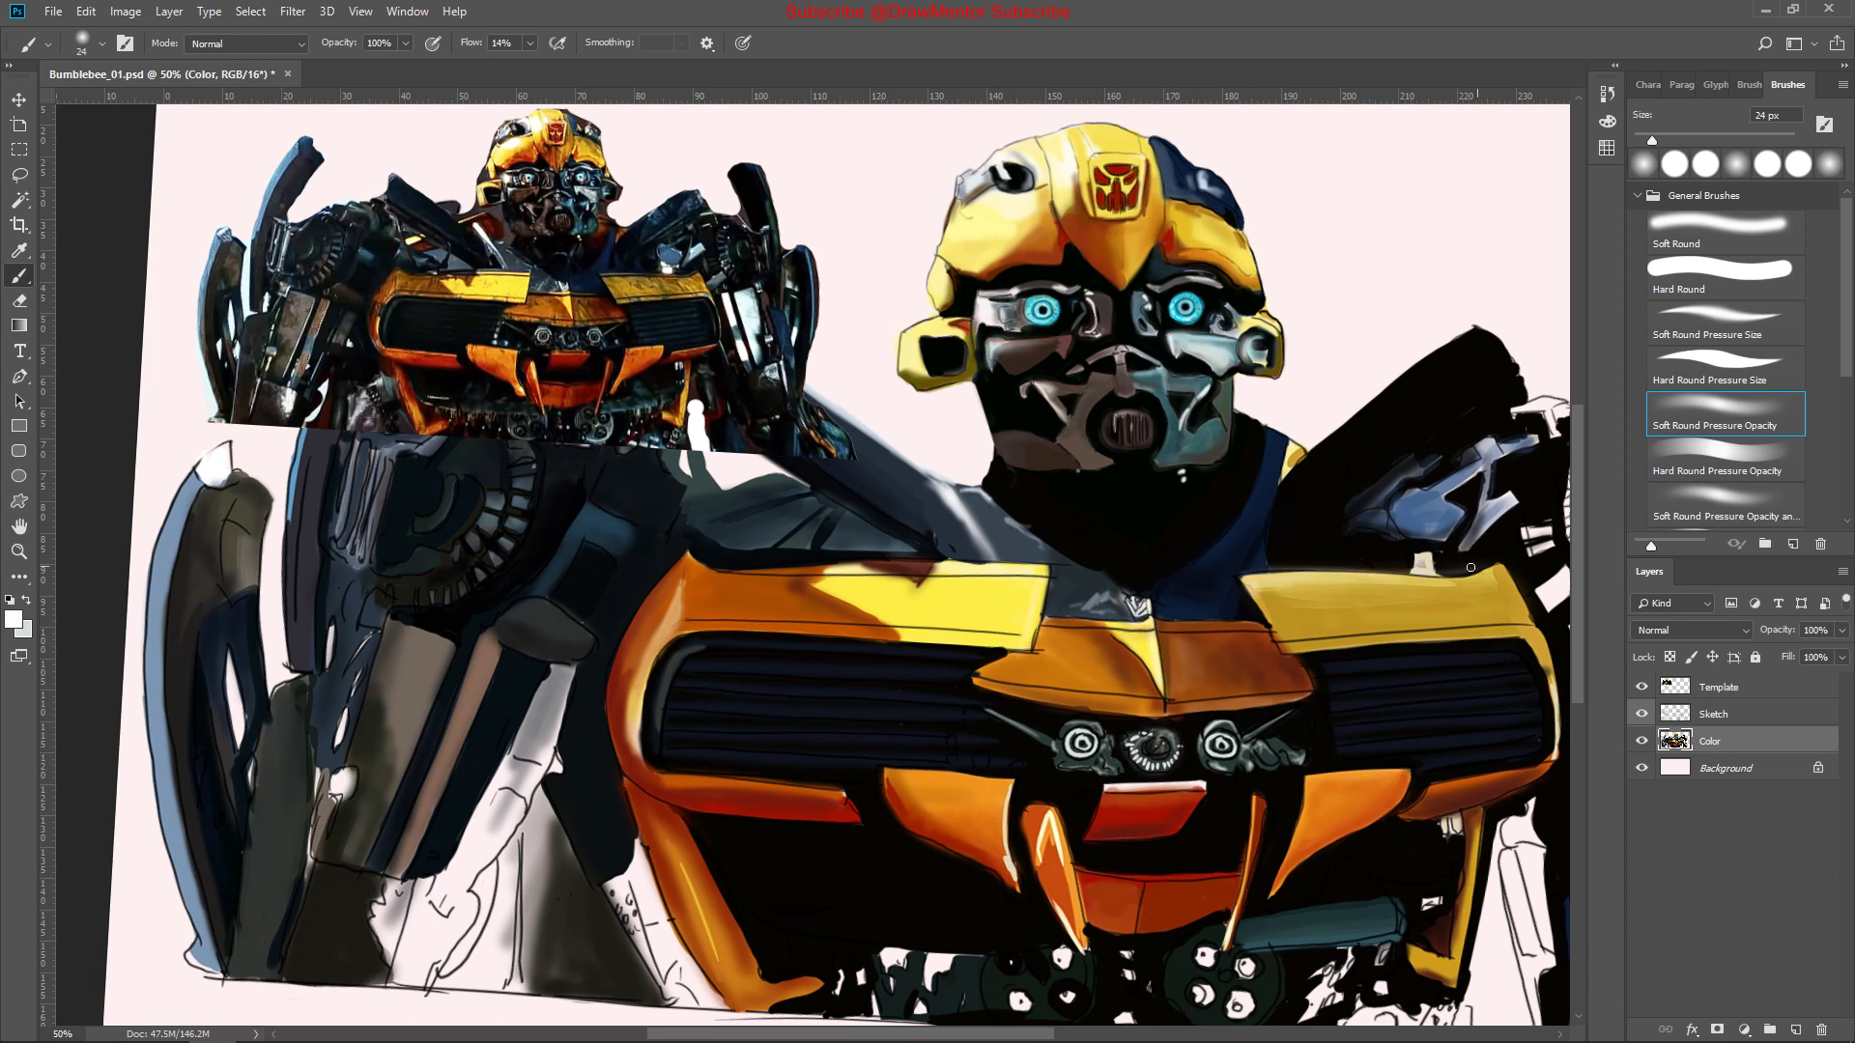
key(comma)
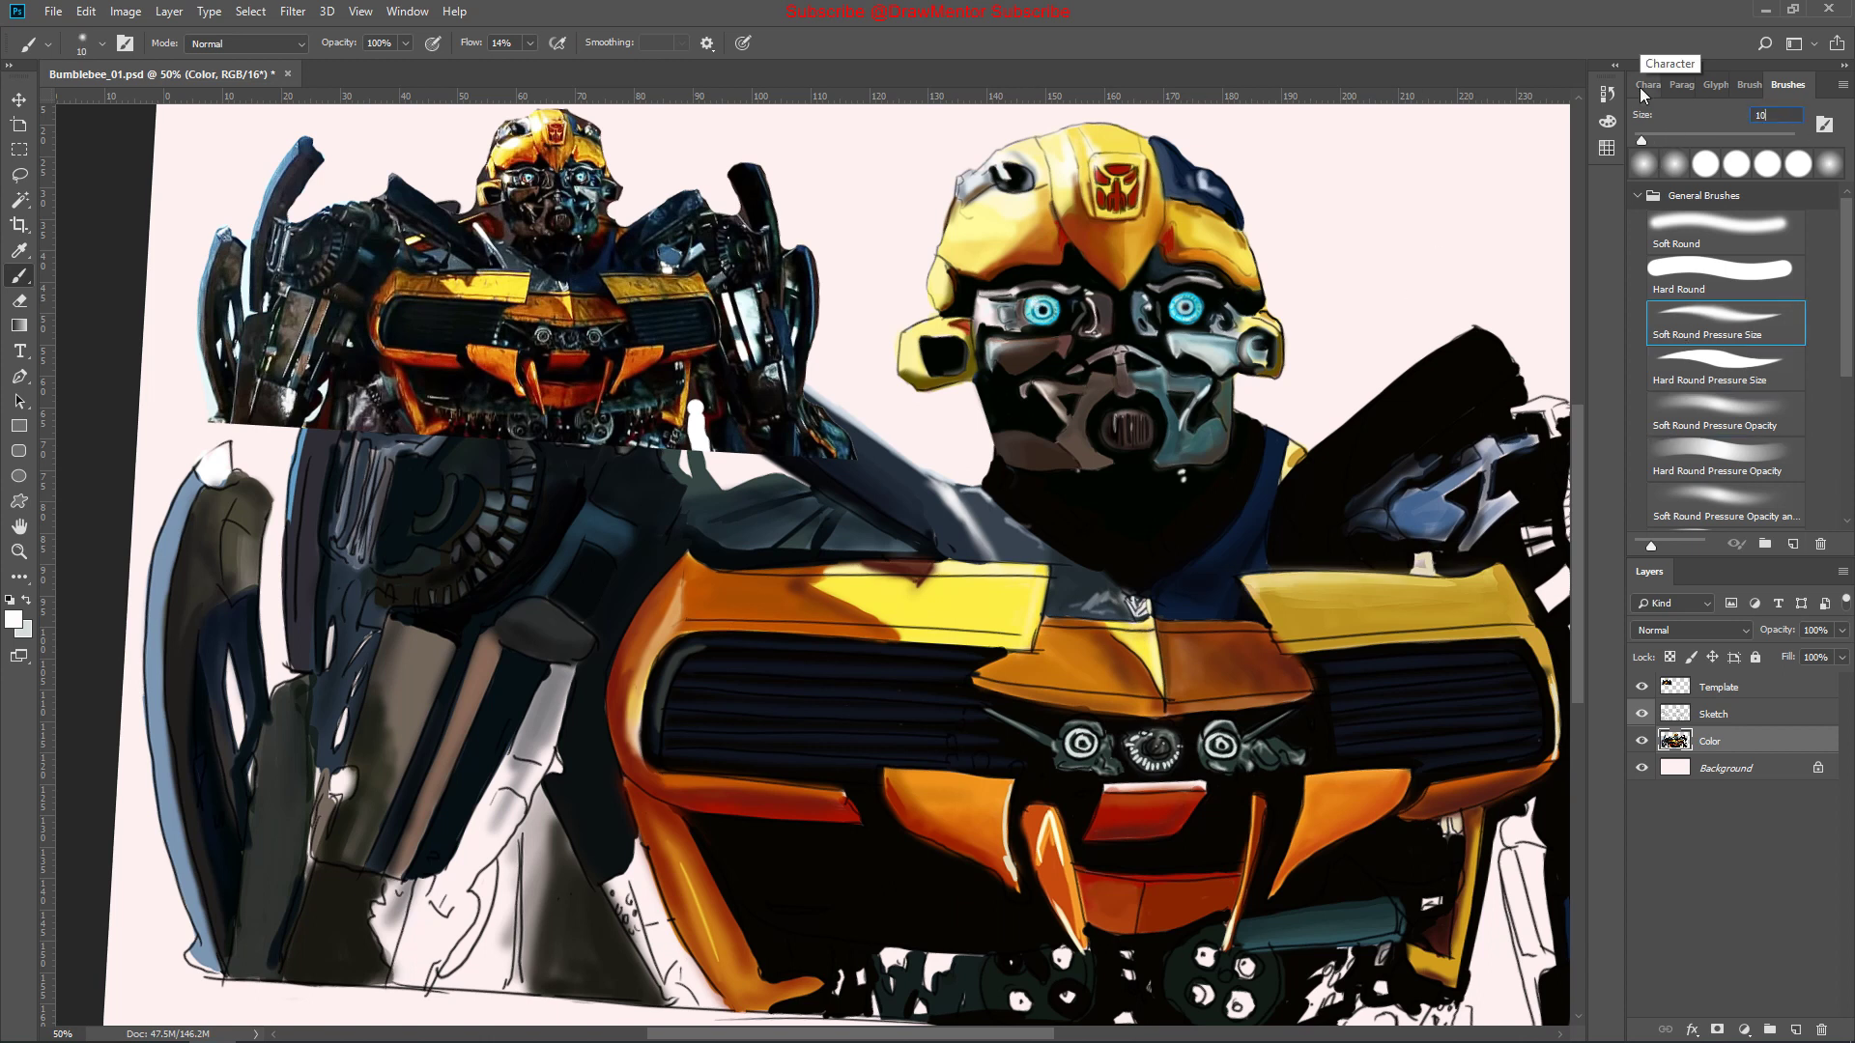
key(shift+0)
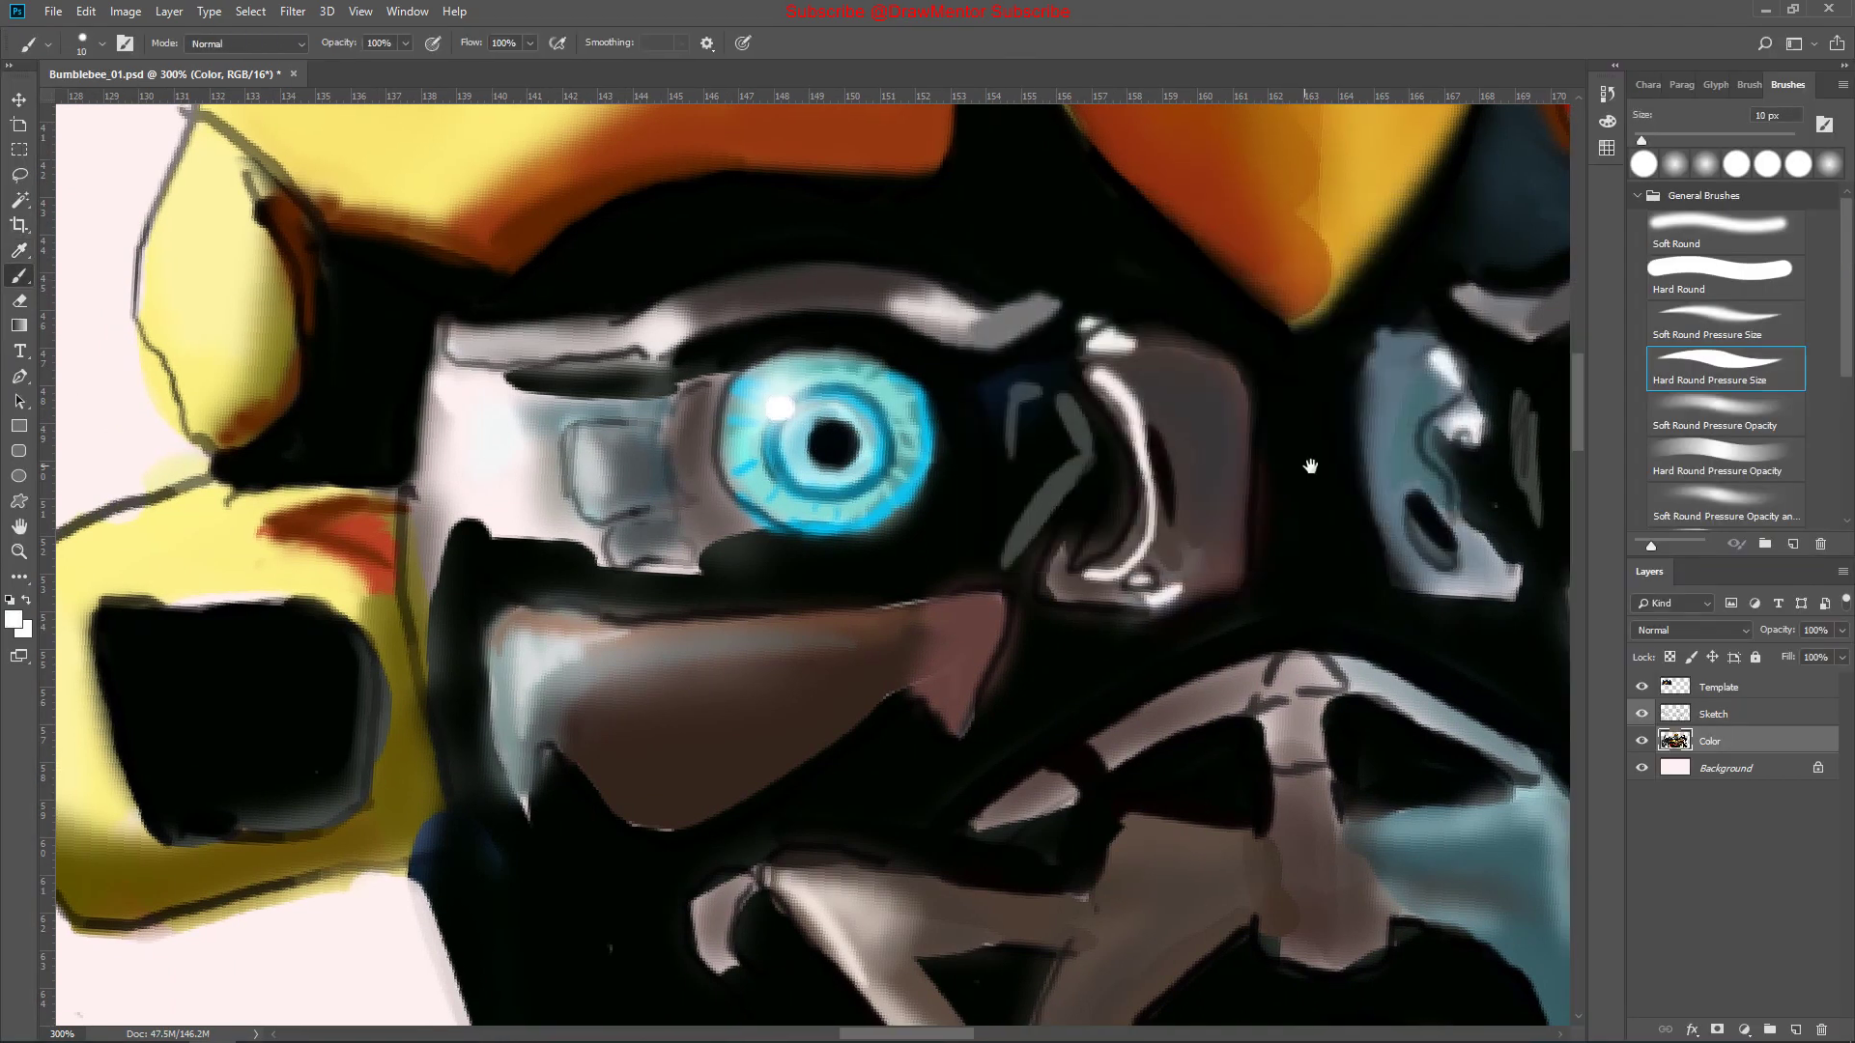
Pick a blue and paint short radial dashes around the left eye's pupil
drag(1199, 439, 649, 509)
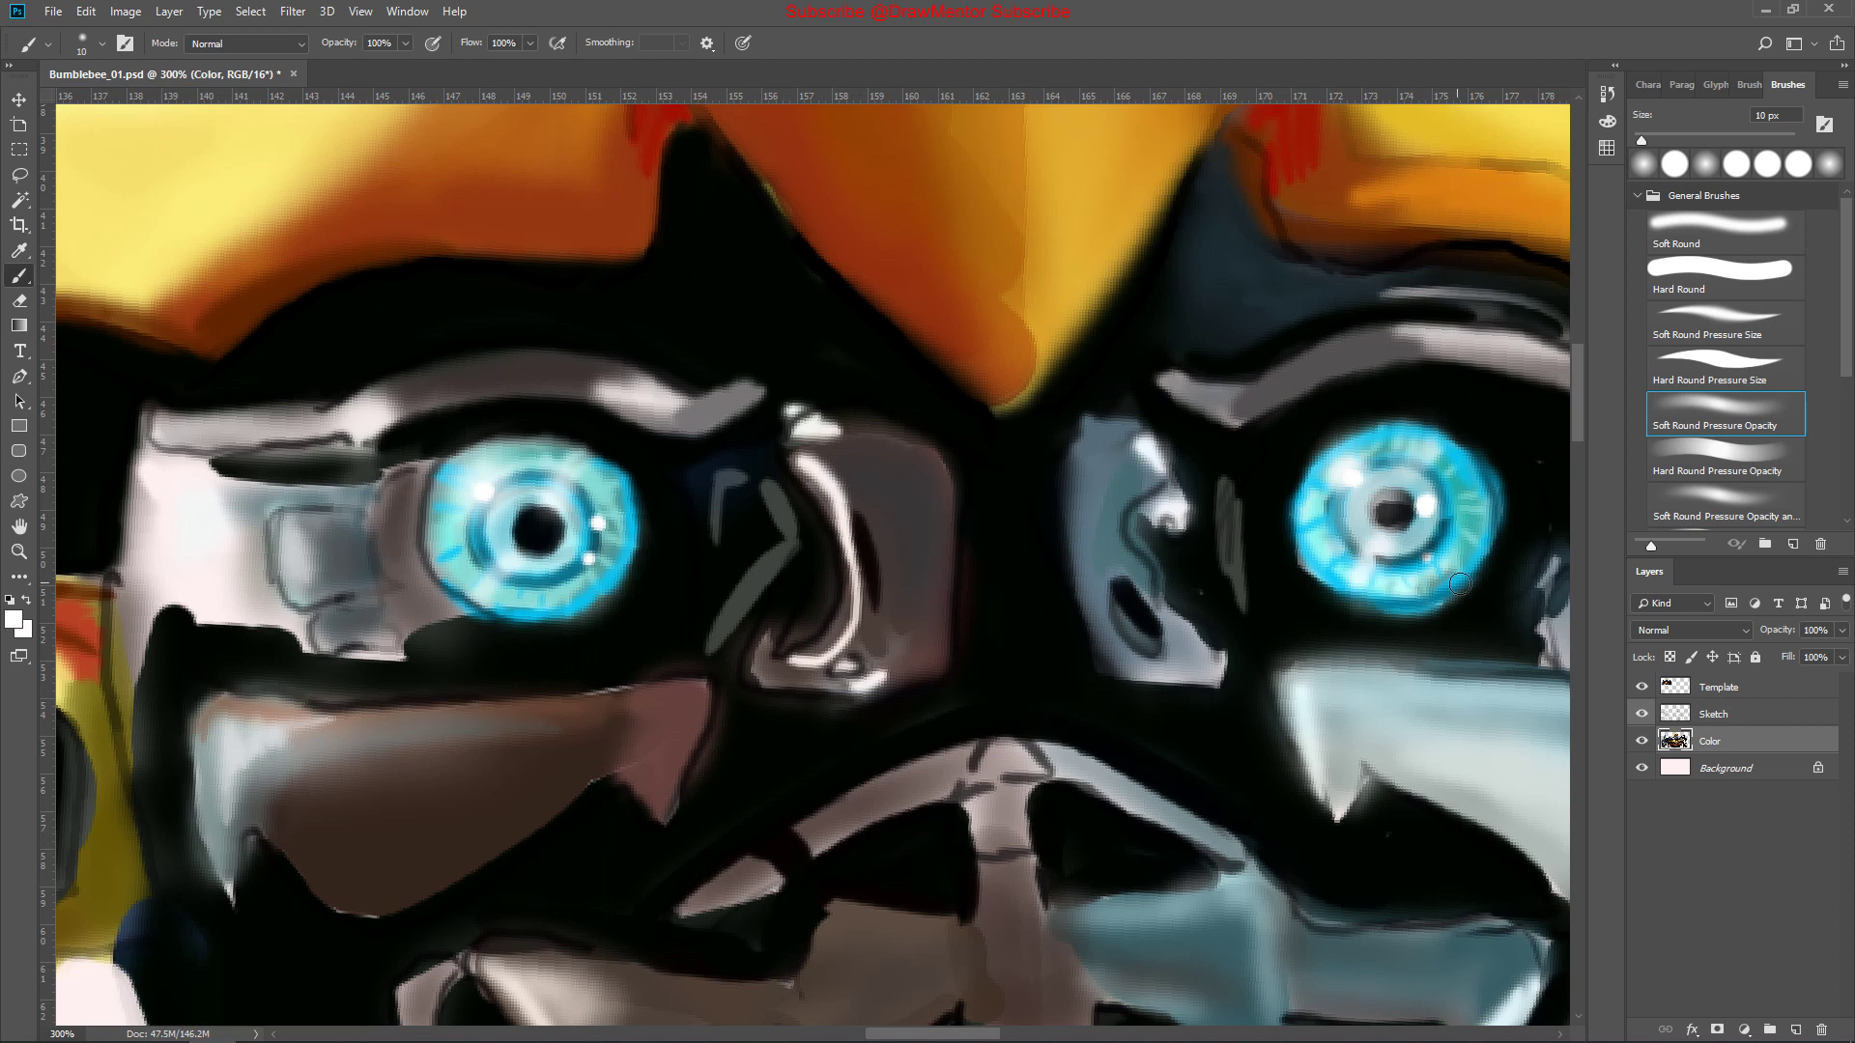
key(ctrl+1)
key(i)
click(16, 624)
key(Return)
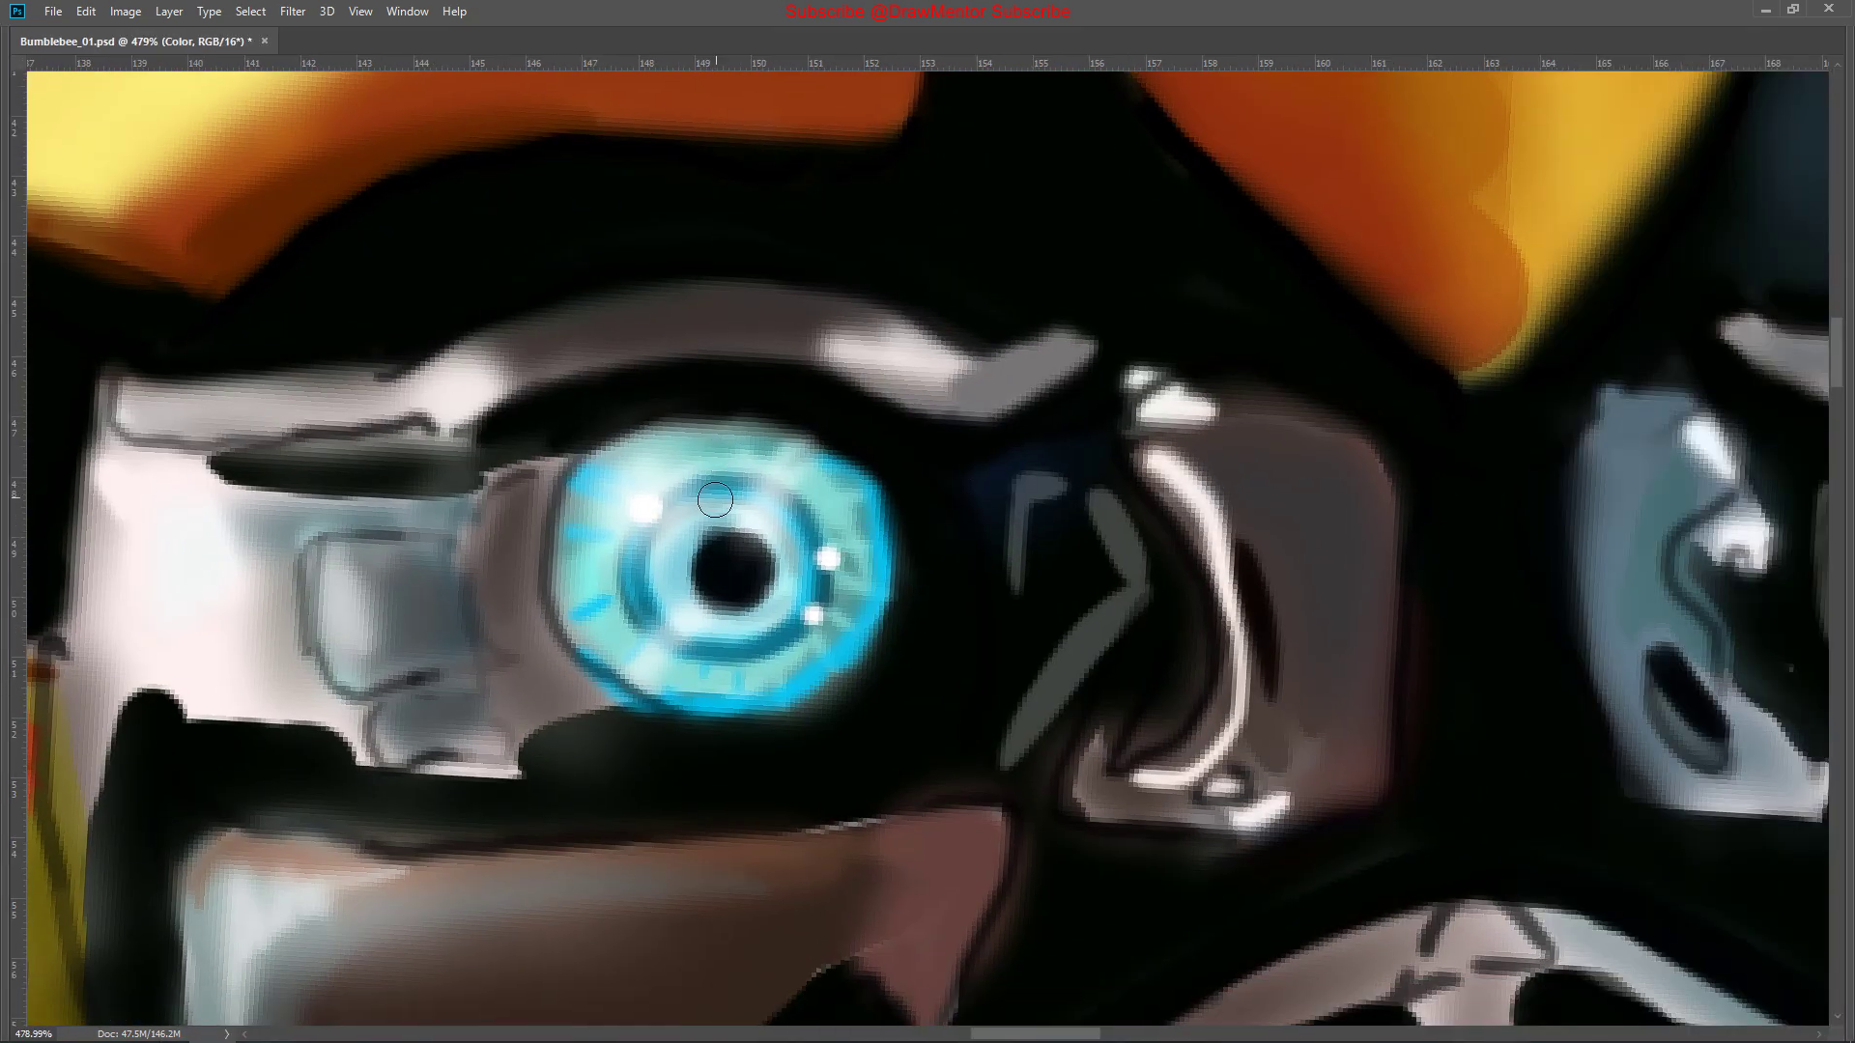
key(Tab)
drag(703, 430, 708, 466)
mouse_move(719, 618)
mouse_down()
mouse_move(724, 642)
mouse_move(778, 619)
mouse_up()
drag(787, 541, 797, 570)
drag(749, 503, 759, 522)
scroll(692, 619, up, 1)
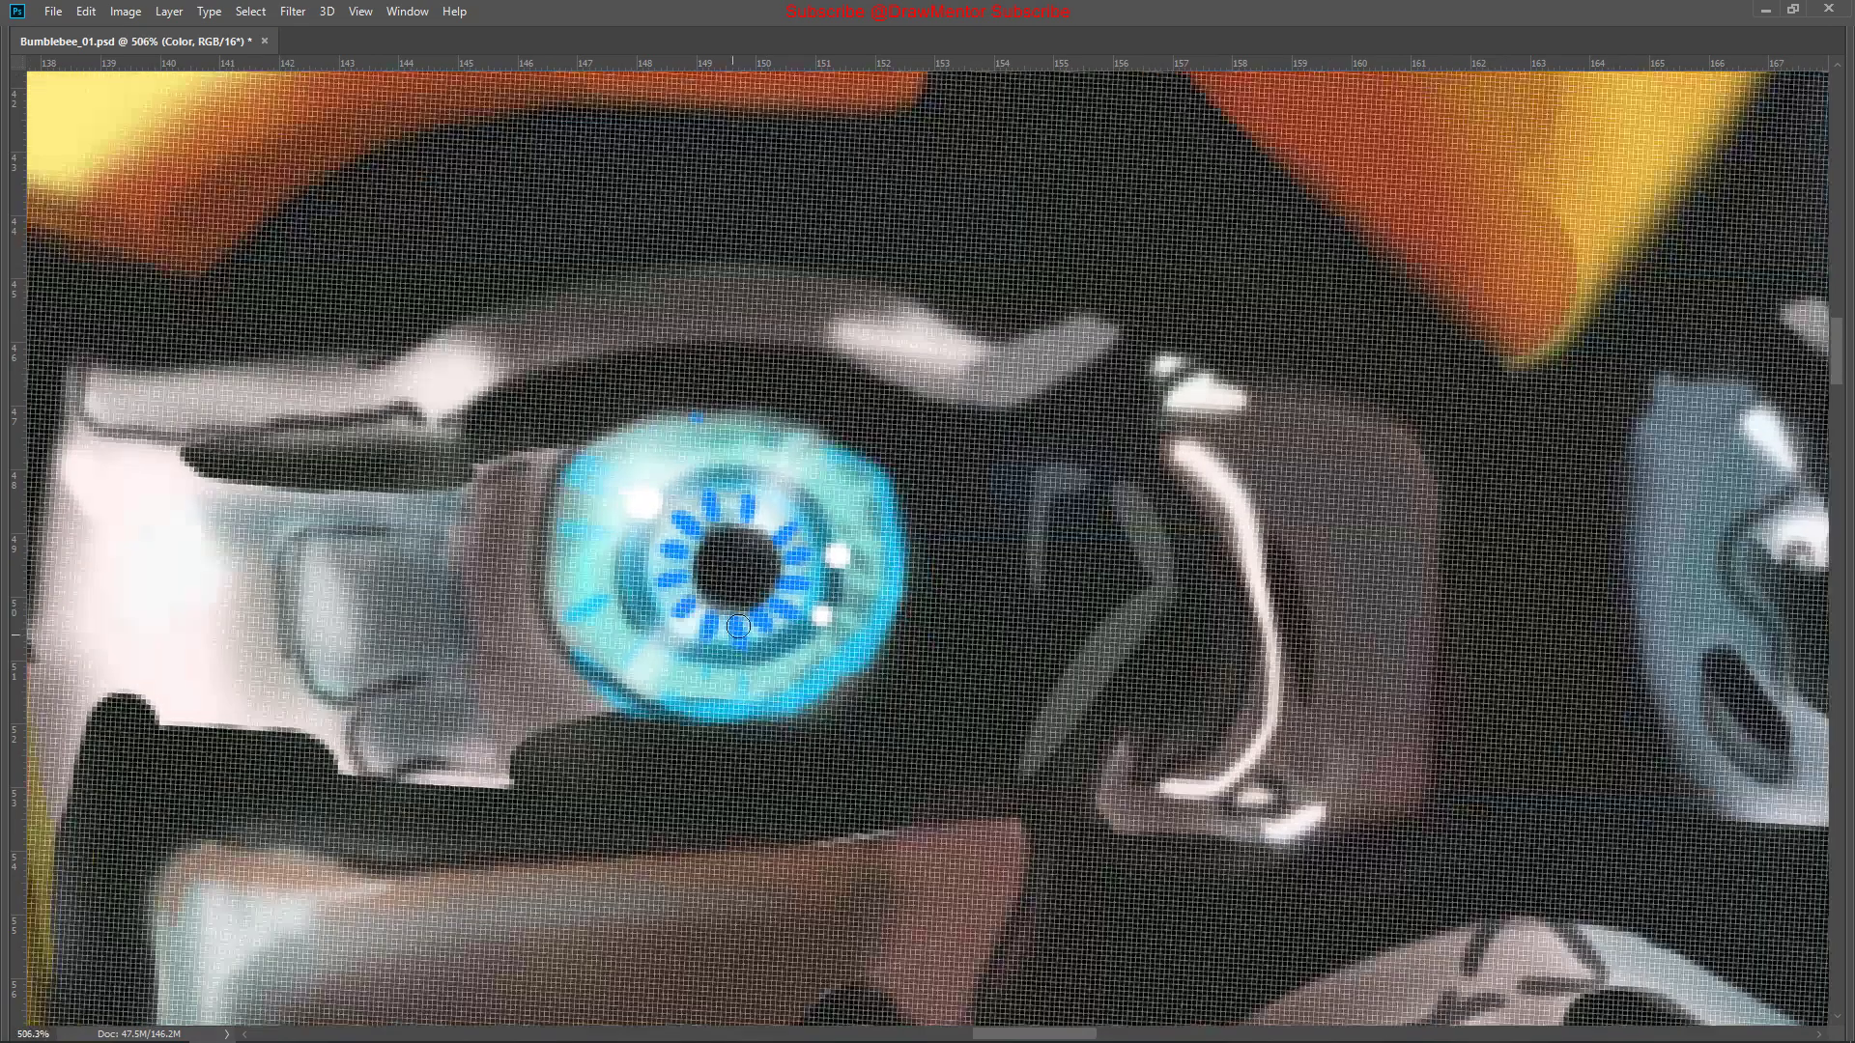
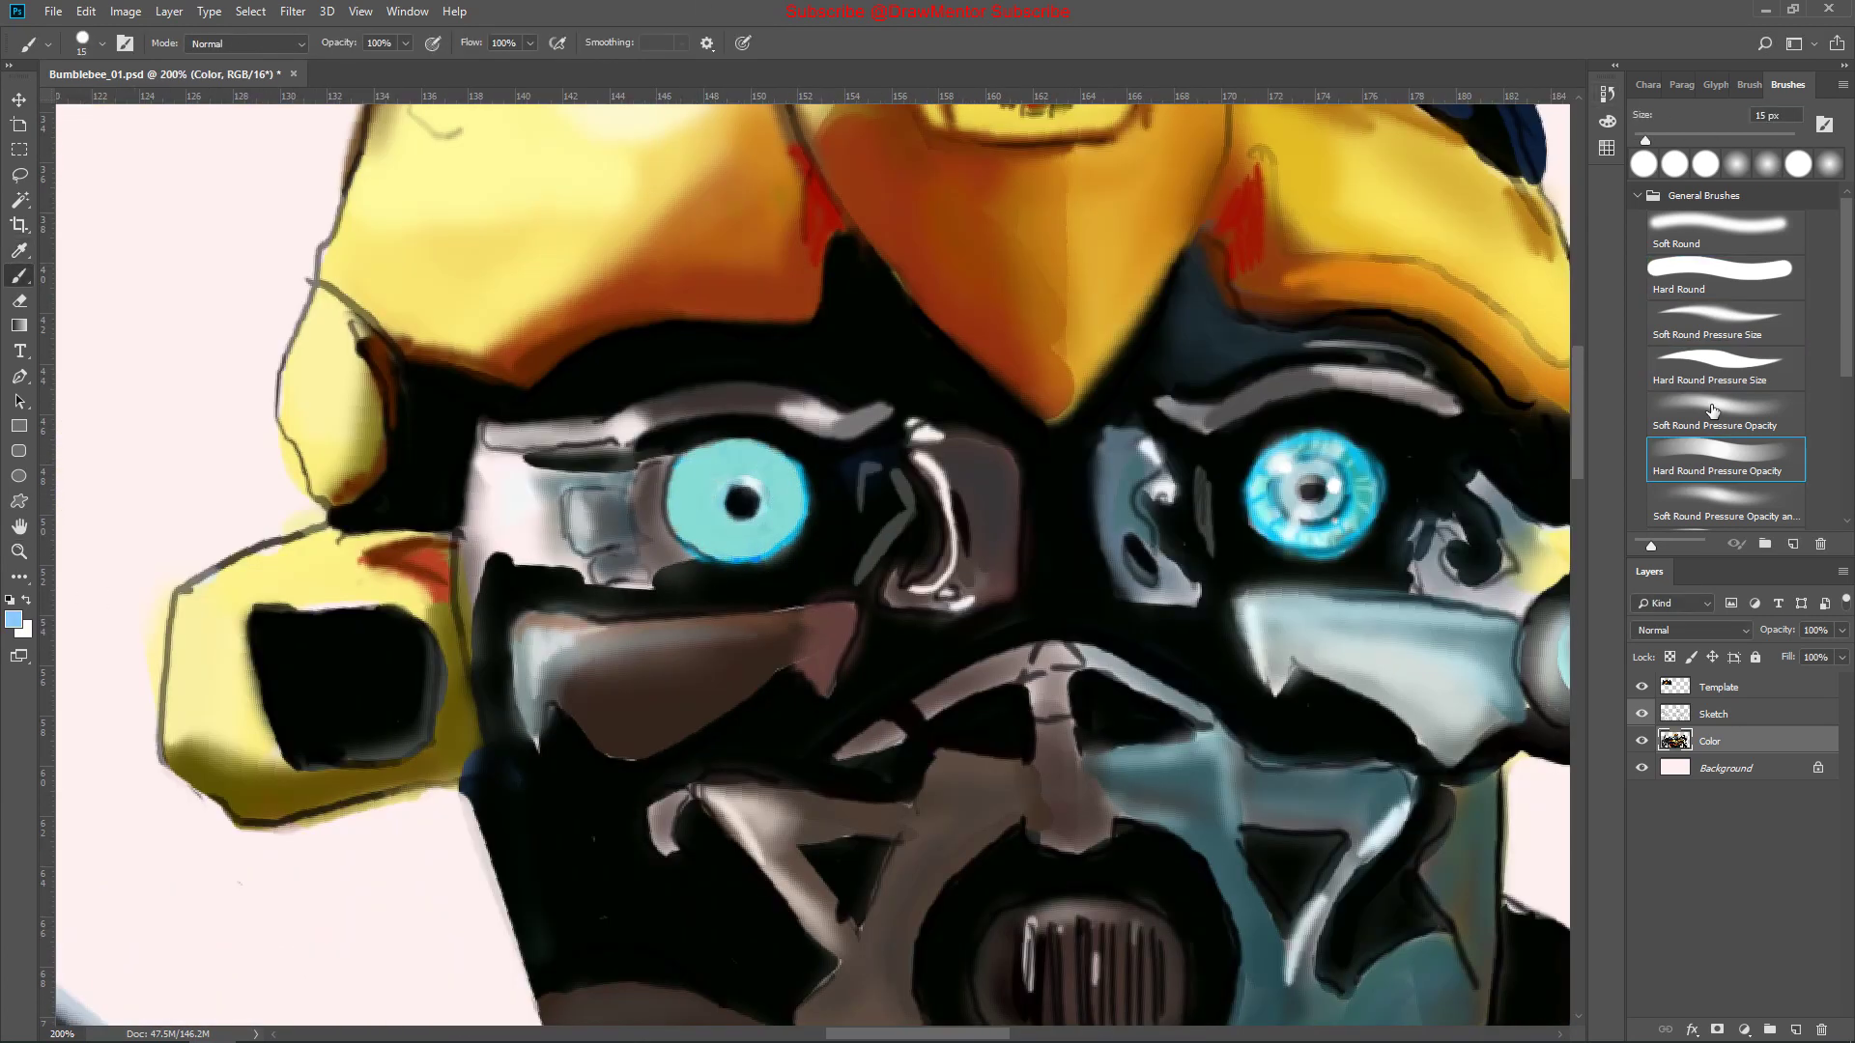
Sample teal from the eye and repaint the inner iris ring light teal around the pupil
click(1343, 492)
key(b)
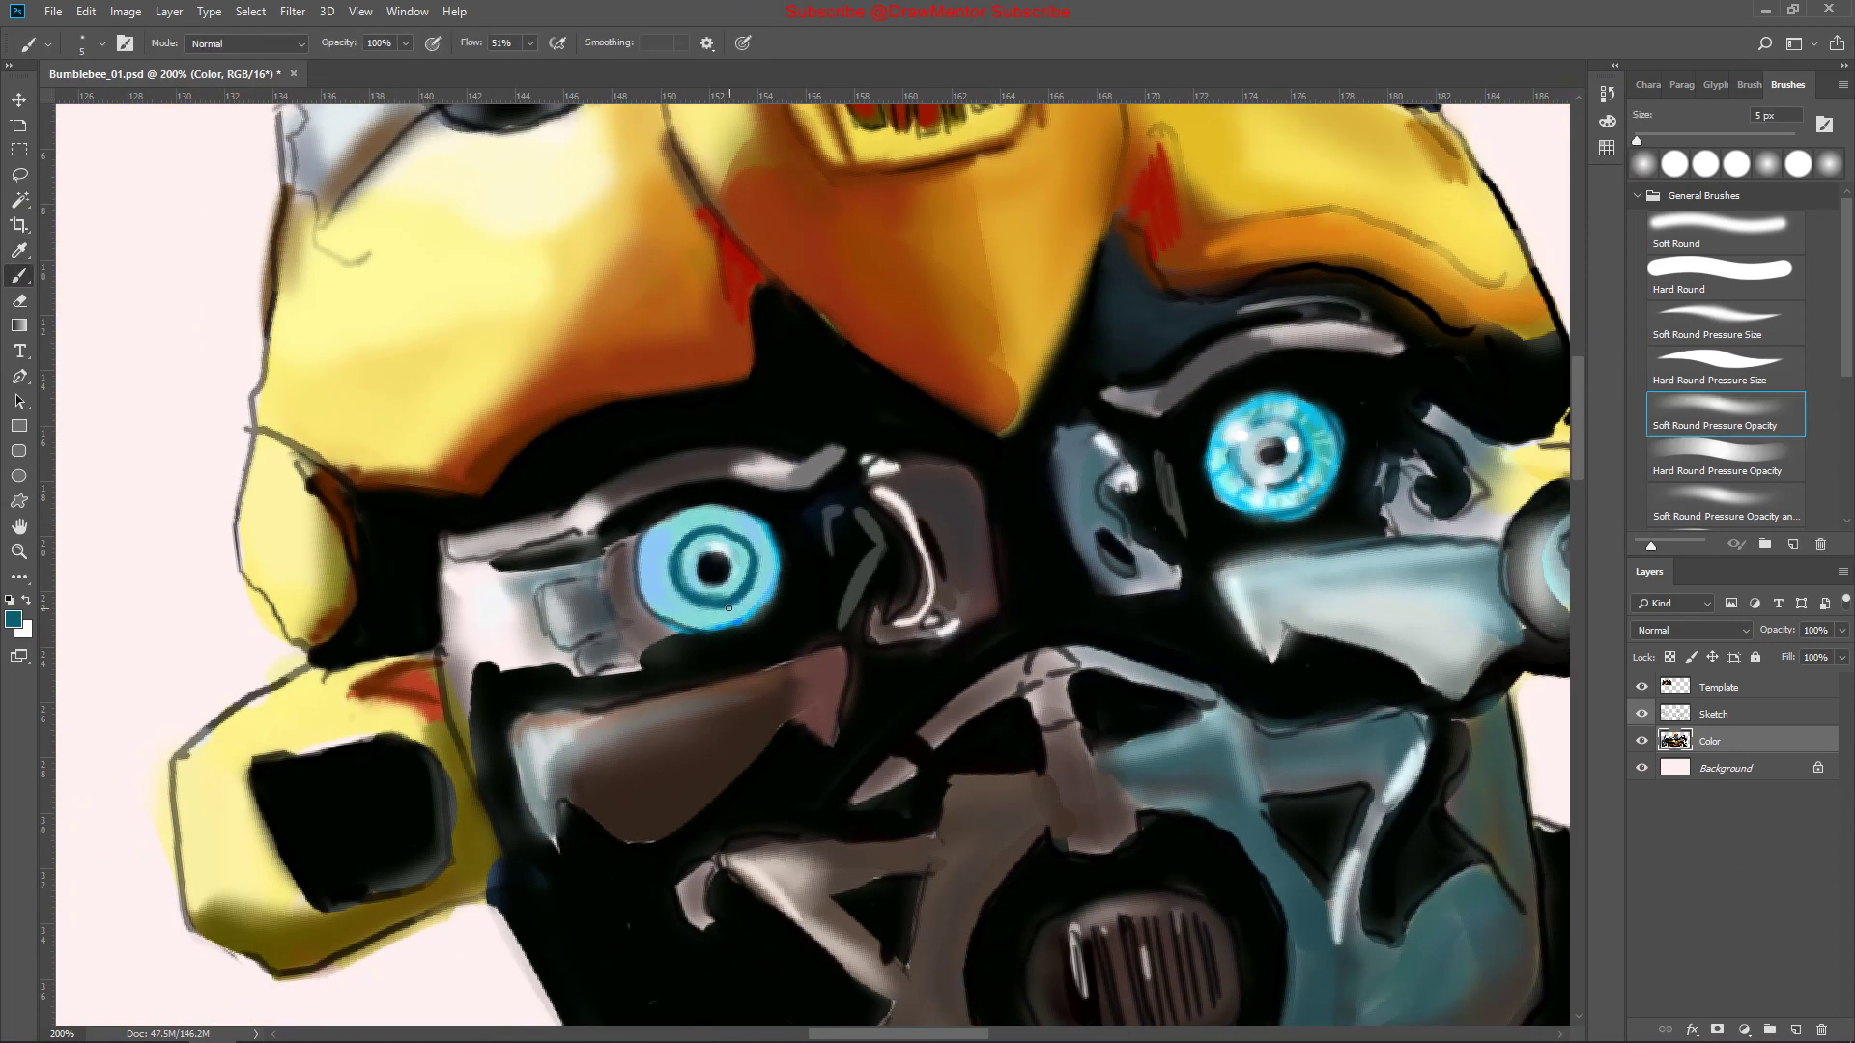
scroll(787, 572, up, 3)
alt+click(744, 501)
drag(583, 514, 619, 614)
drag(558, 511, 677, 618)
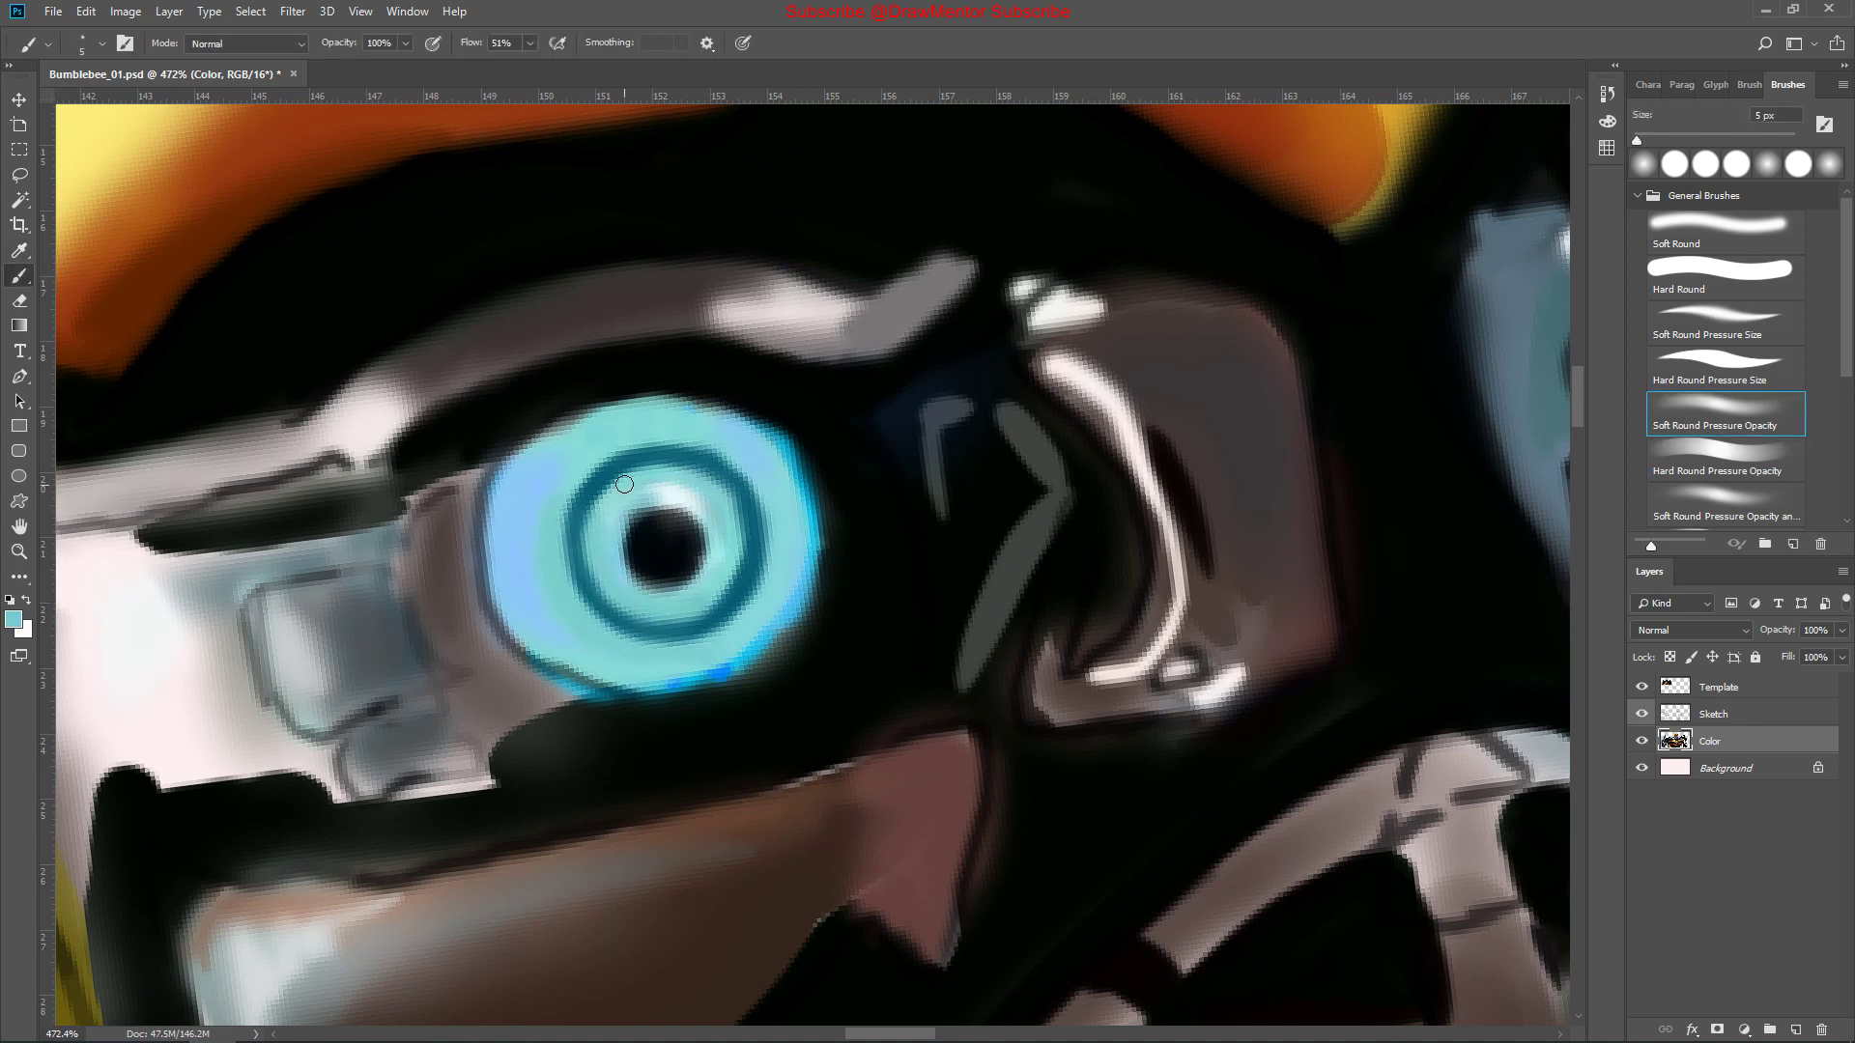
Push the left iris edge inward with a darker brownish-grey teal
alt+click(737, 570)
alt+click(821, 517)
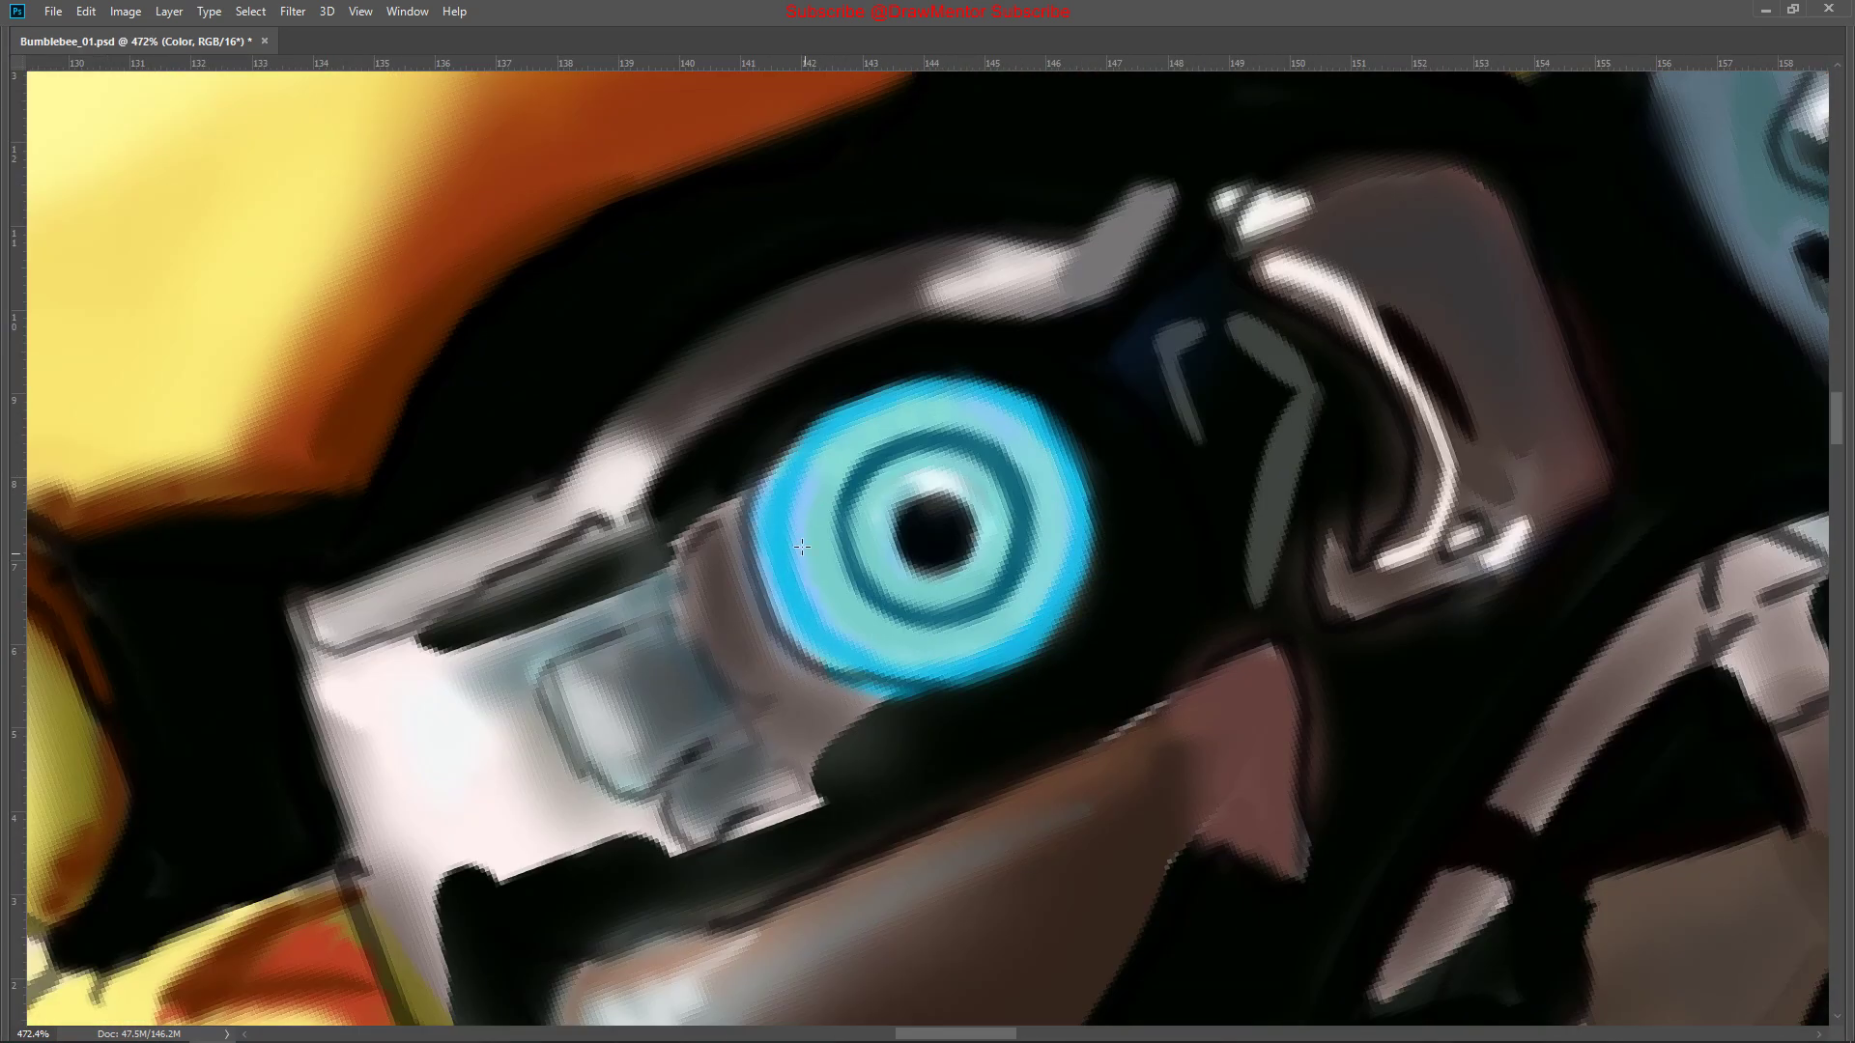
mouse_move(774, 517)
mouse_down()
mouse_move(826, 688)
mouse_move(706, 604)
mouse_move(850, 676)
mouse_move(847, 703)
mouse_up()
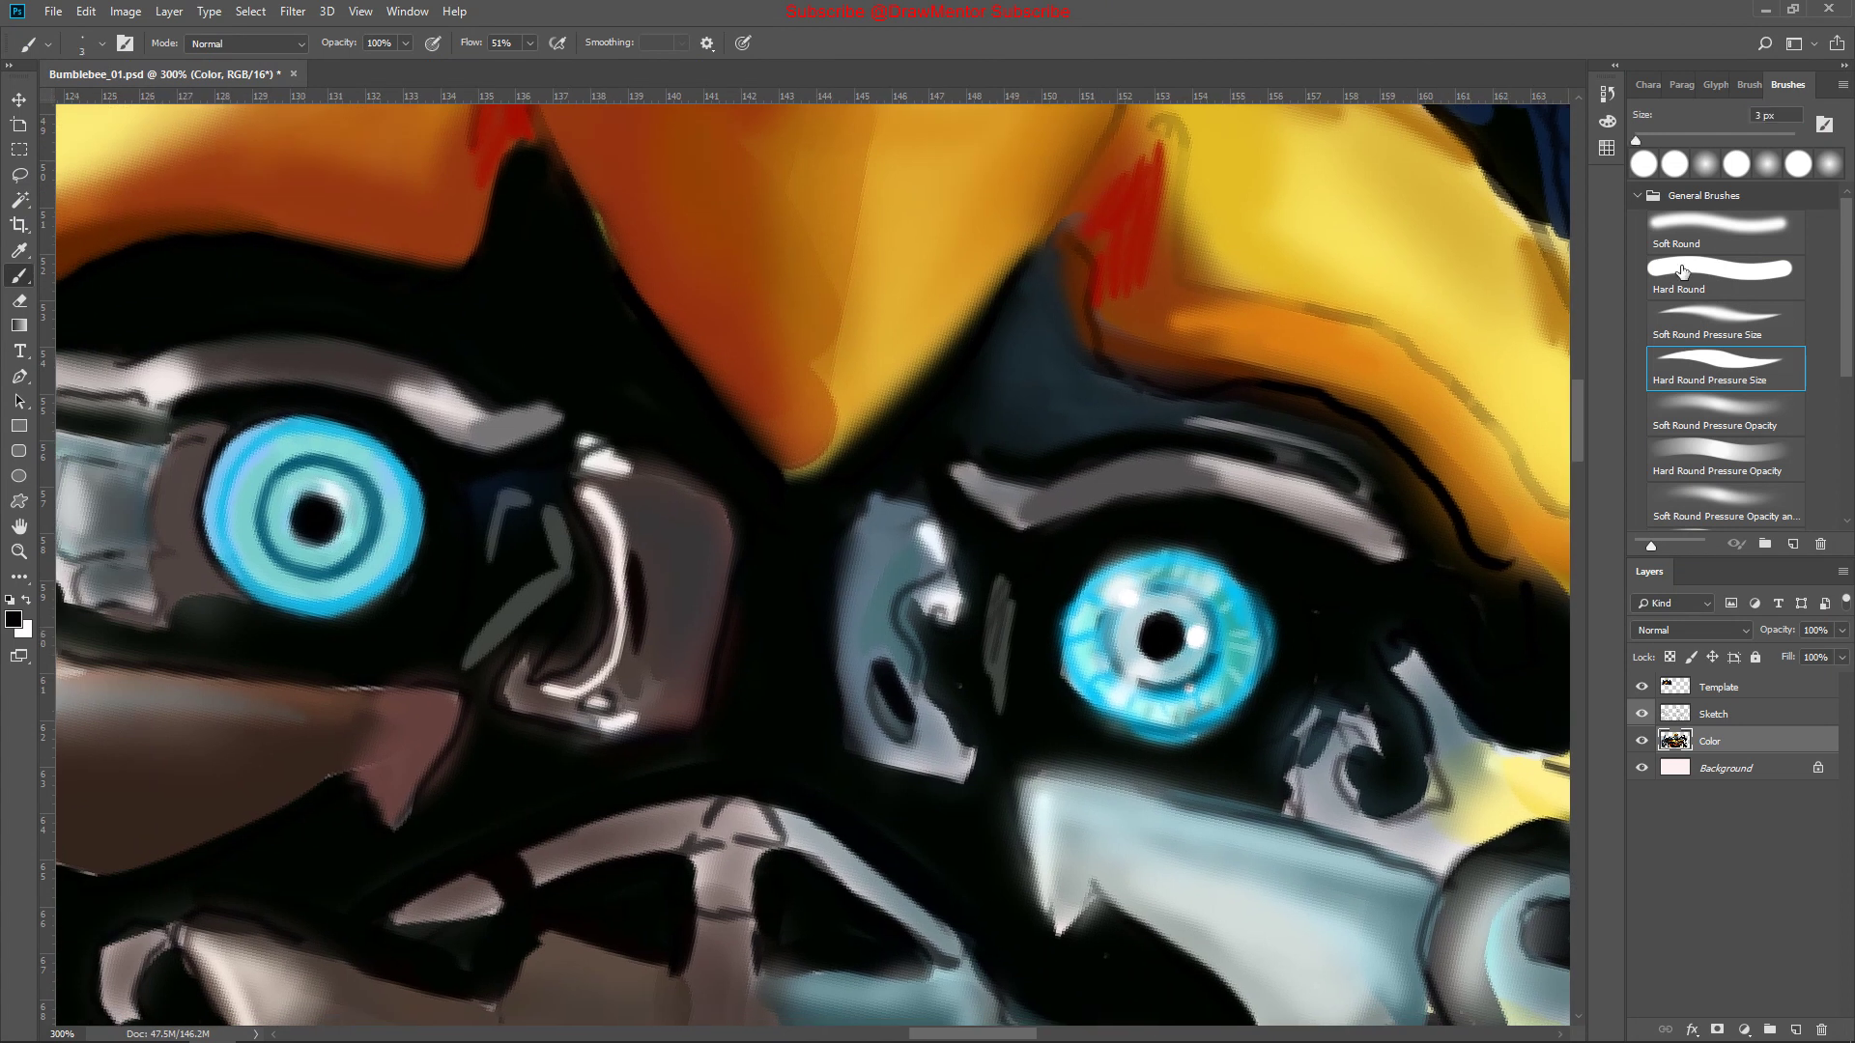
click(1682, 271)
drag(1203, 743, 1143, 283)
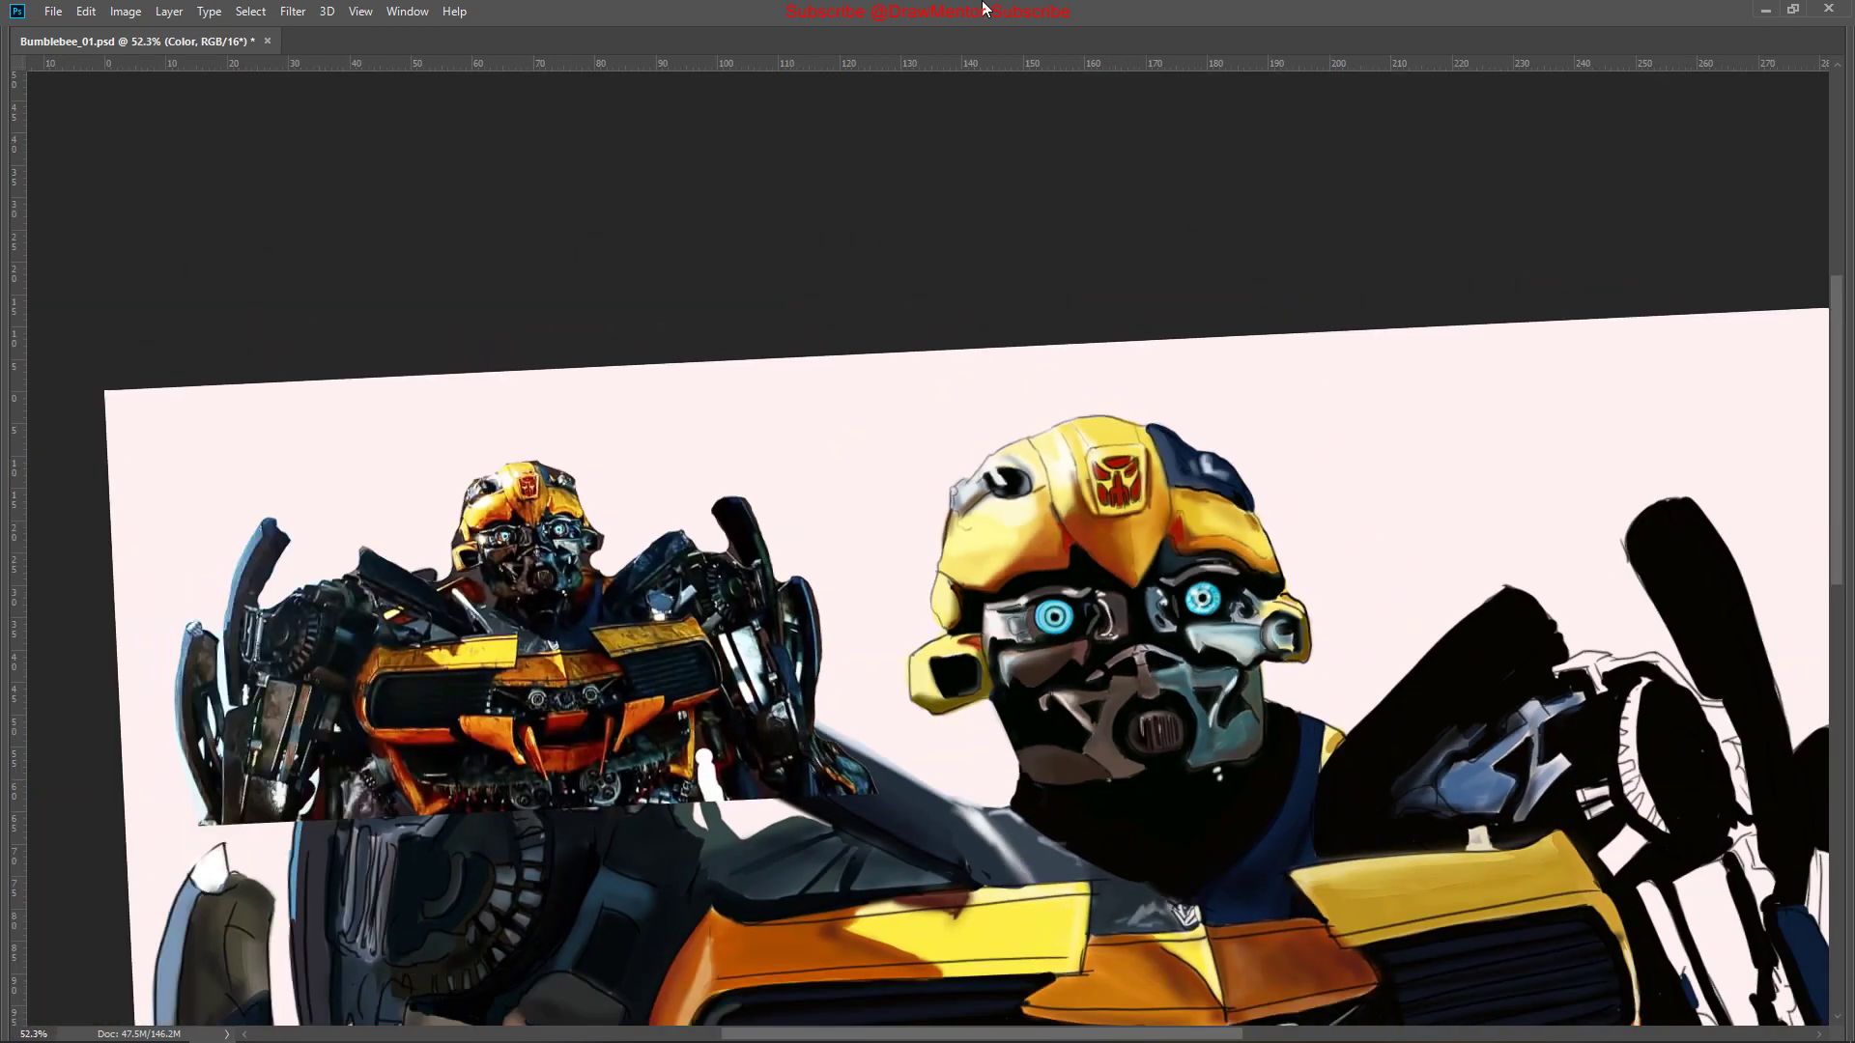
Rotate and zoom the view until Bumblebee's eyes are level
scroll(1376, 486, up, 8)
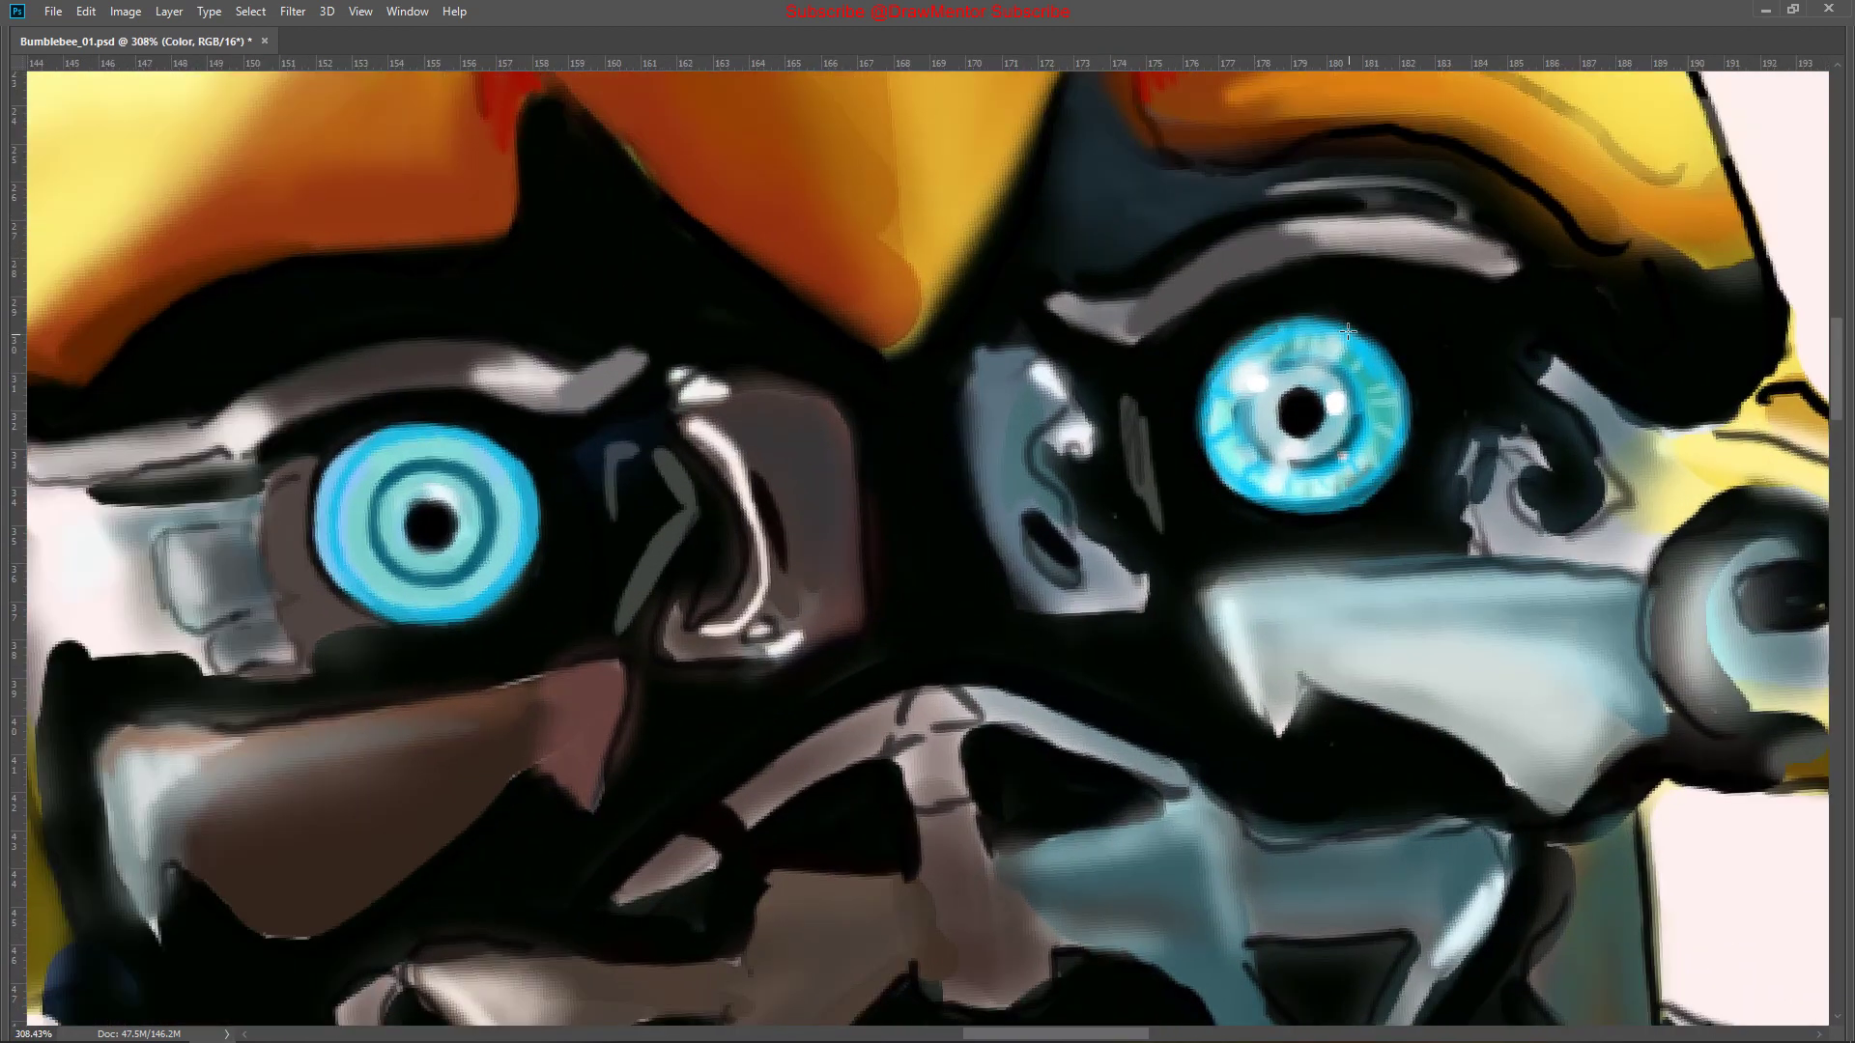
drag(1343, 510, 903, 527)
scroll(903, 527, up, 5)
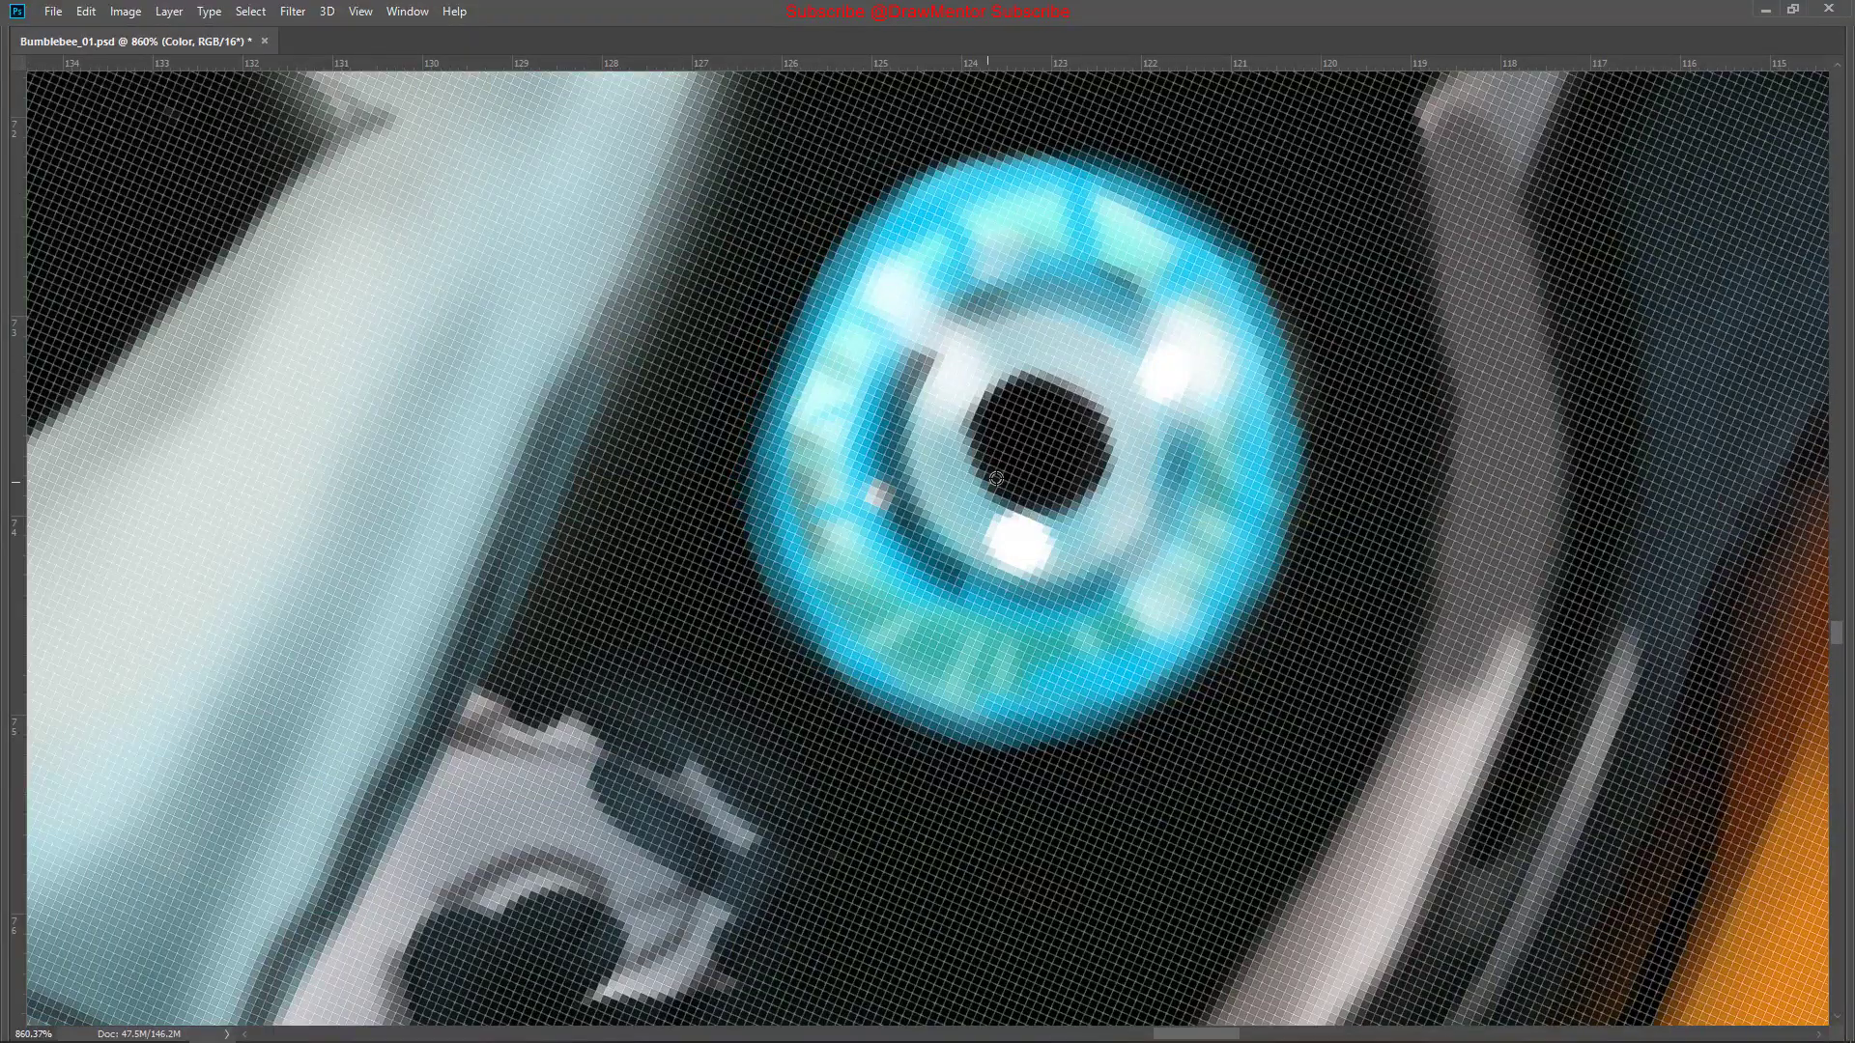
scroll(1351, 420, down, 5)
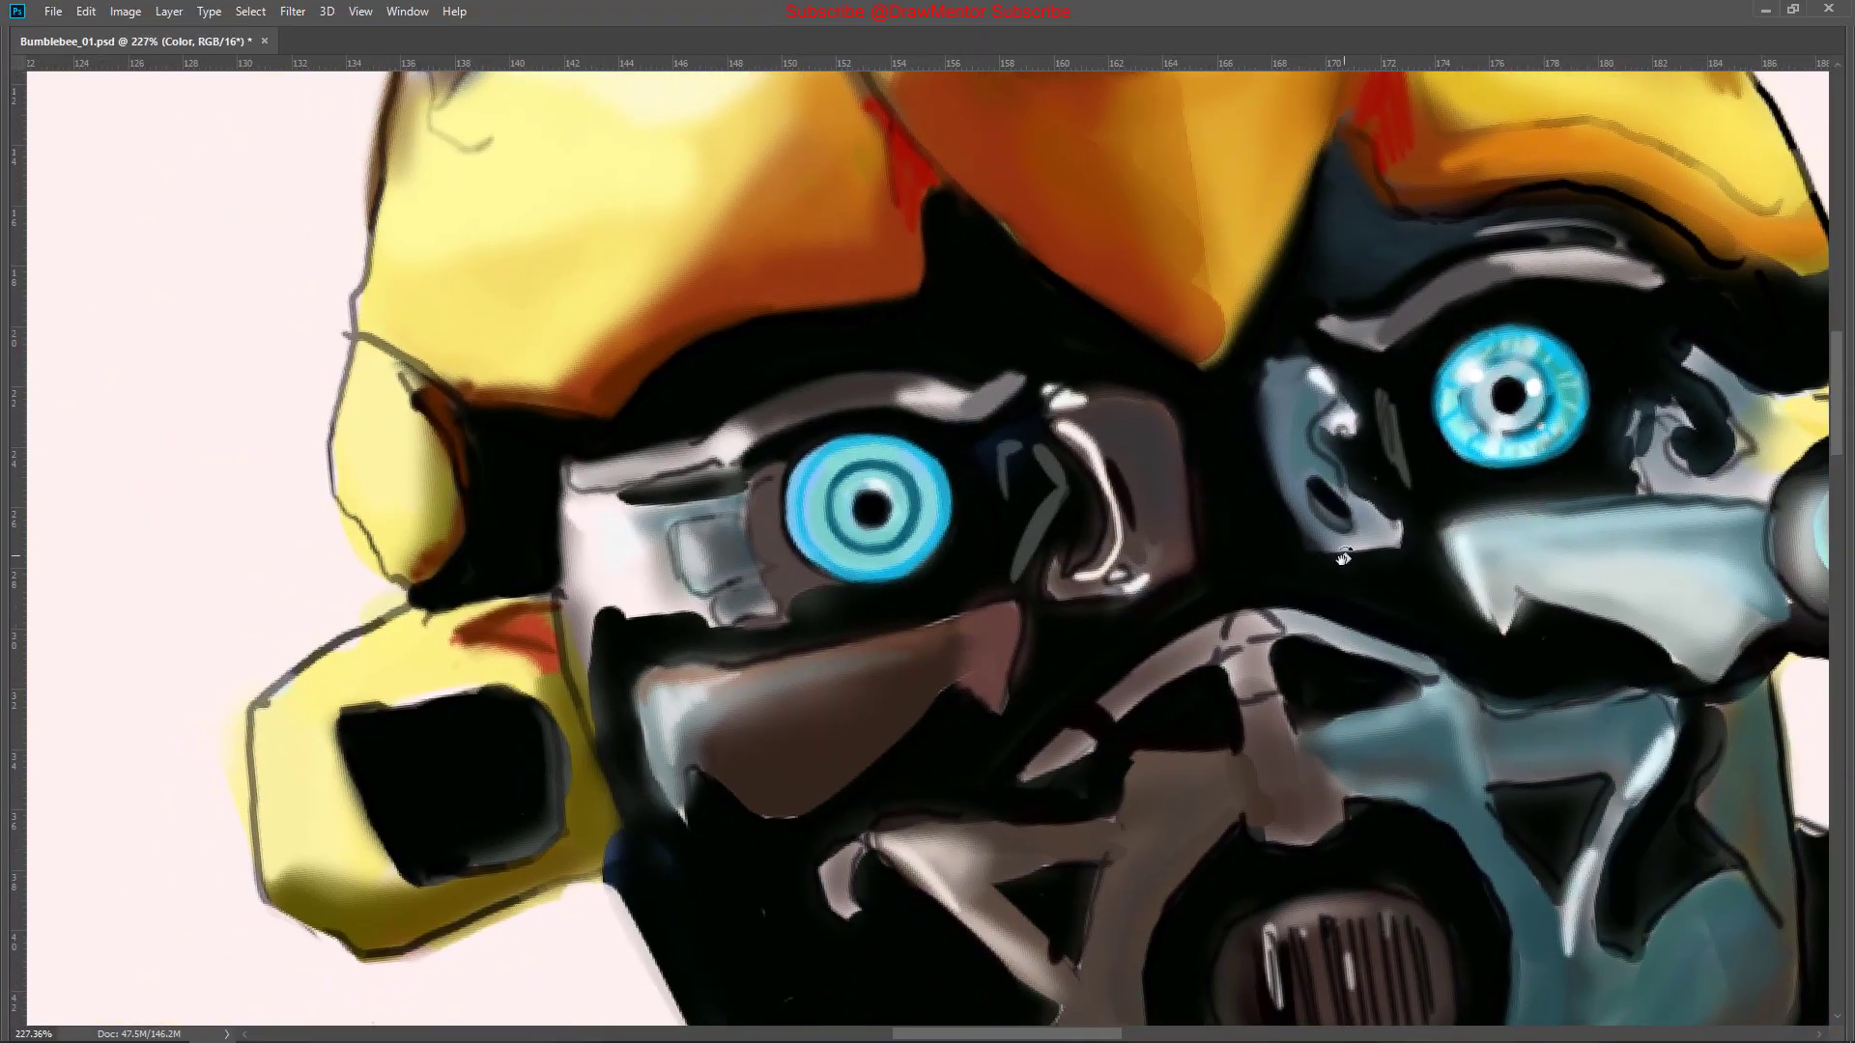
scroll(985, 615, up, 3)
drag(985, 616, 879, 439)
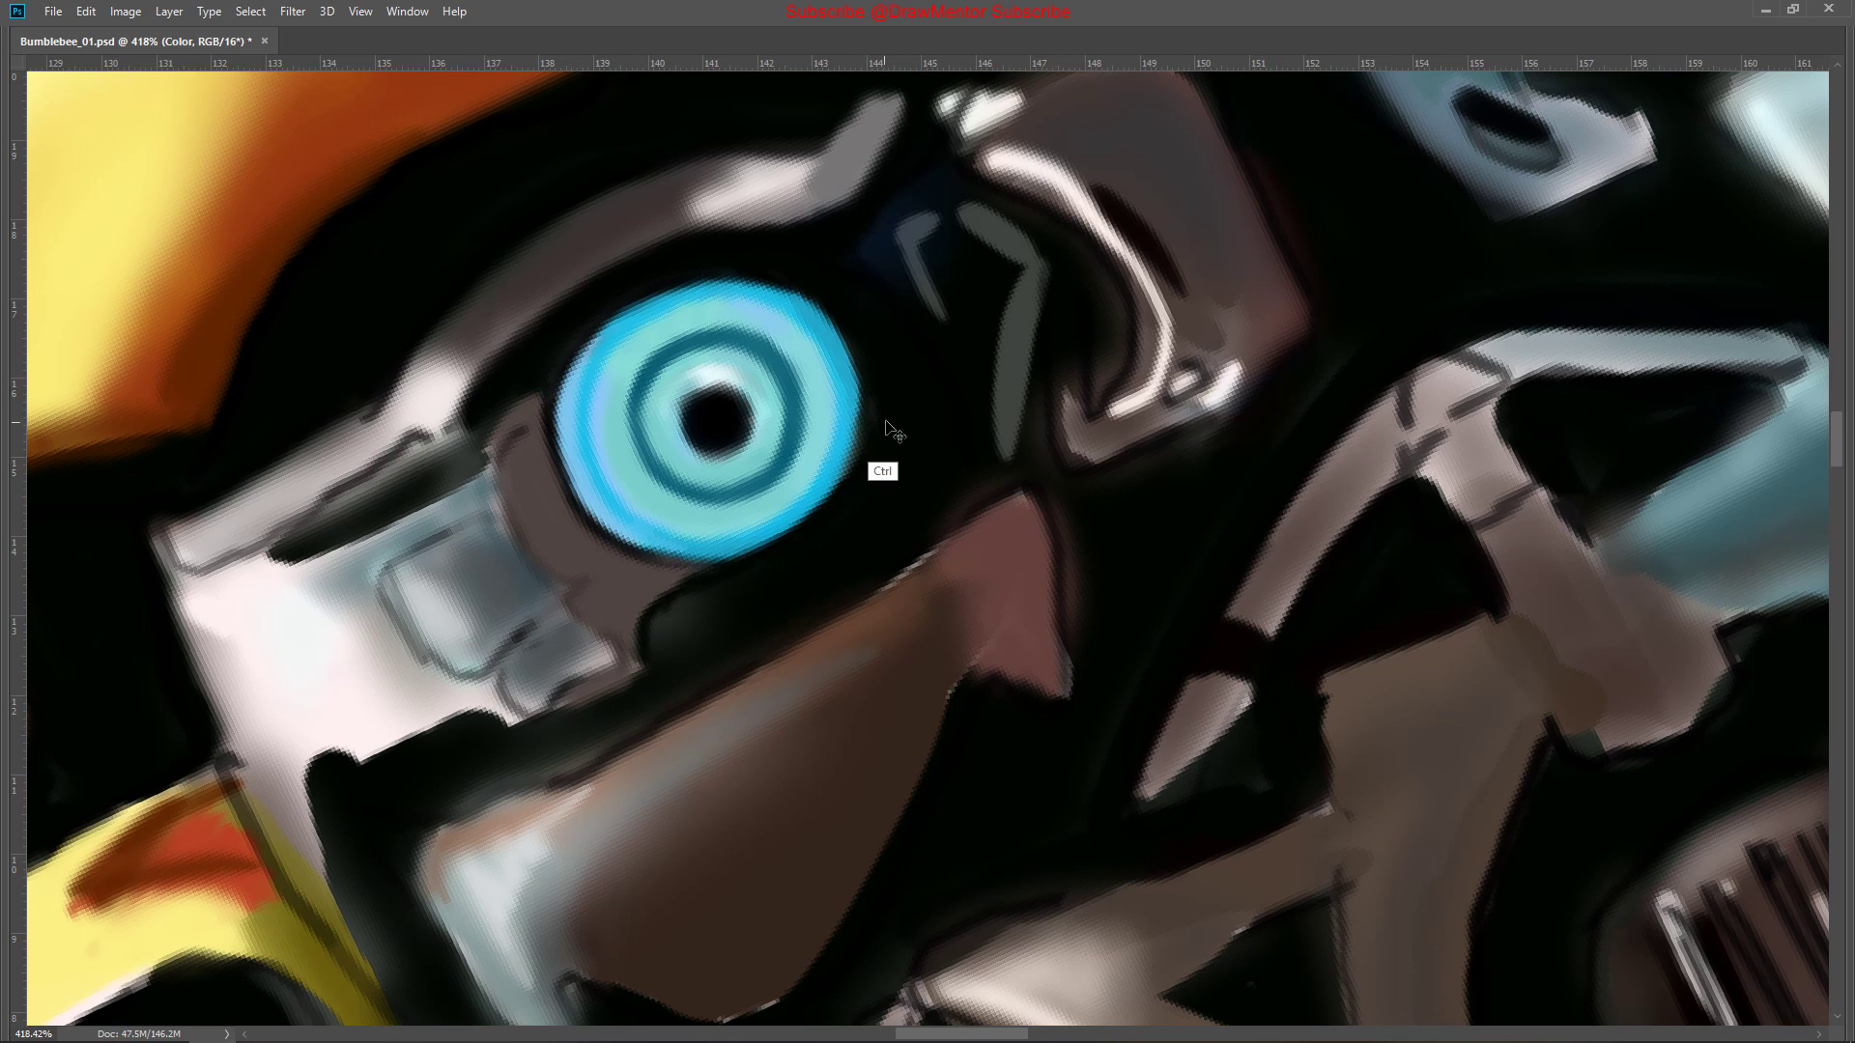
scroll(932, 827, up, 1)
drag(932, 826, 555, 554)
Darken the left iris's upper arc with the soft pressure-size brush at 100% flow
key(Tab)
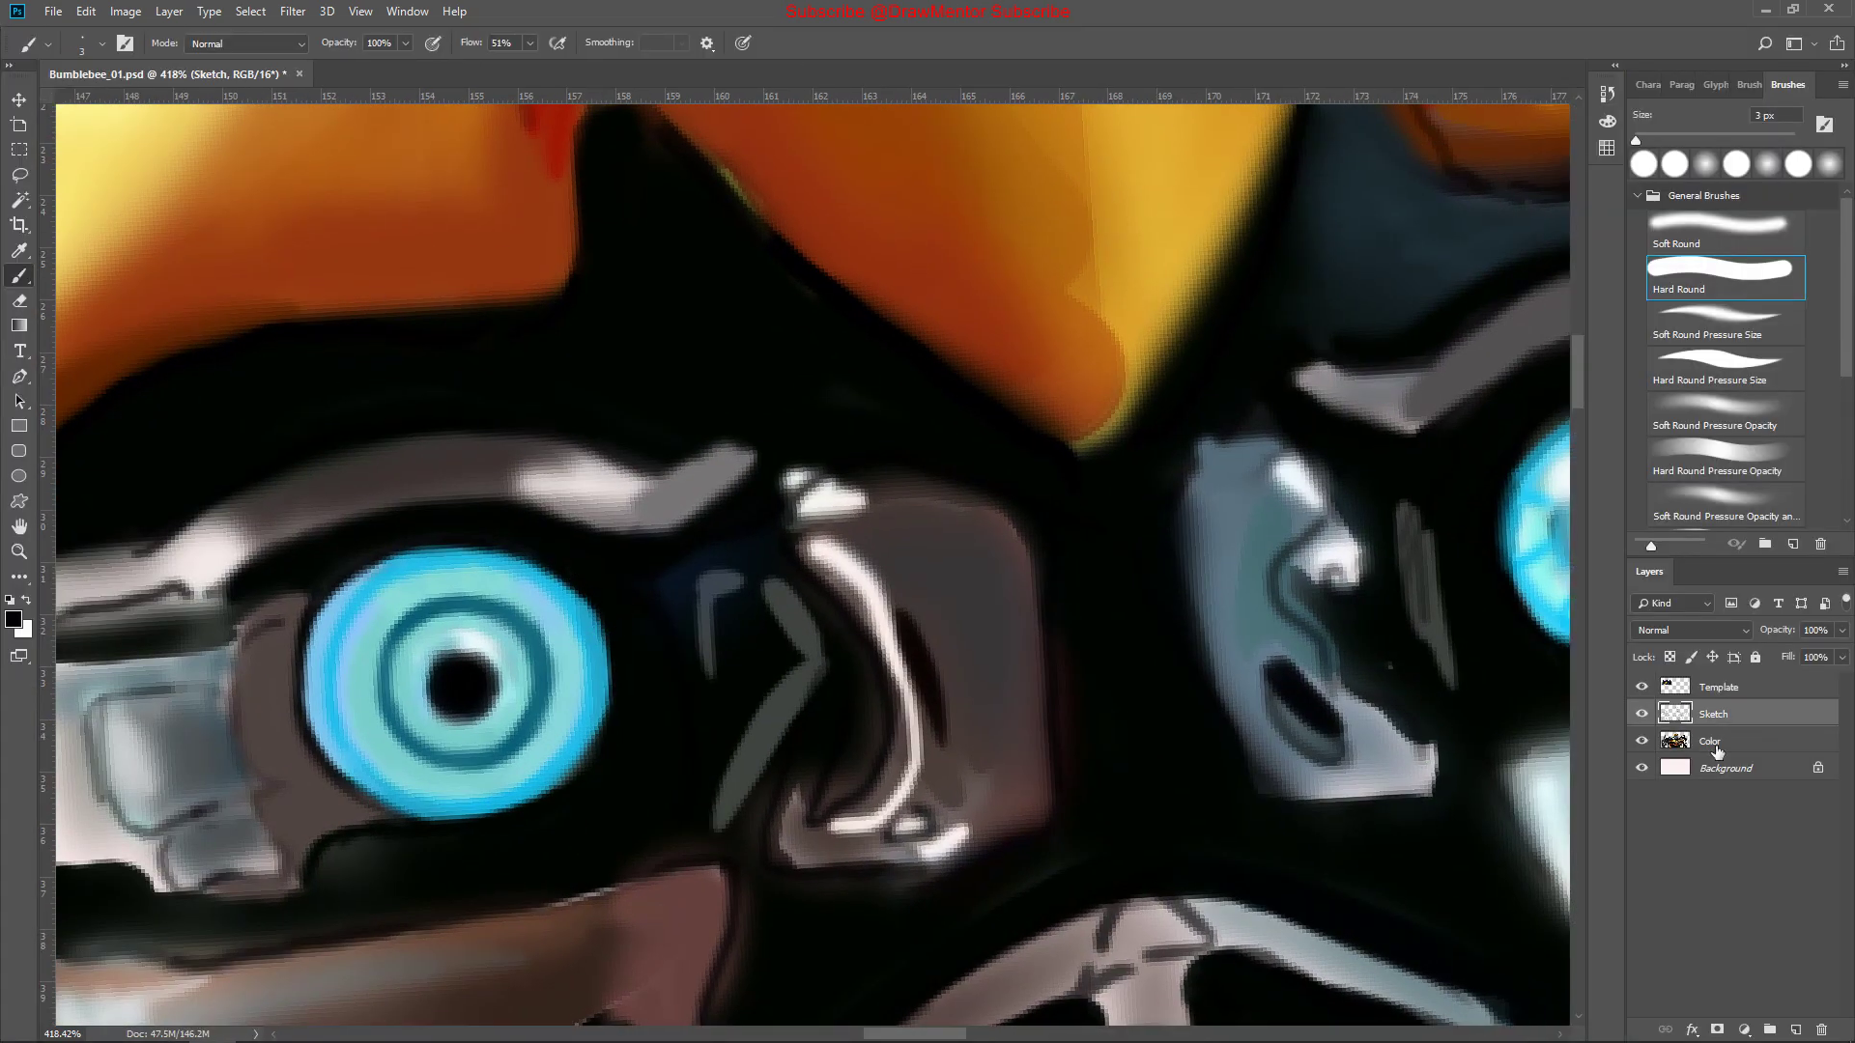
drag(609, 657, 768, 591)
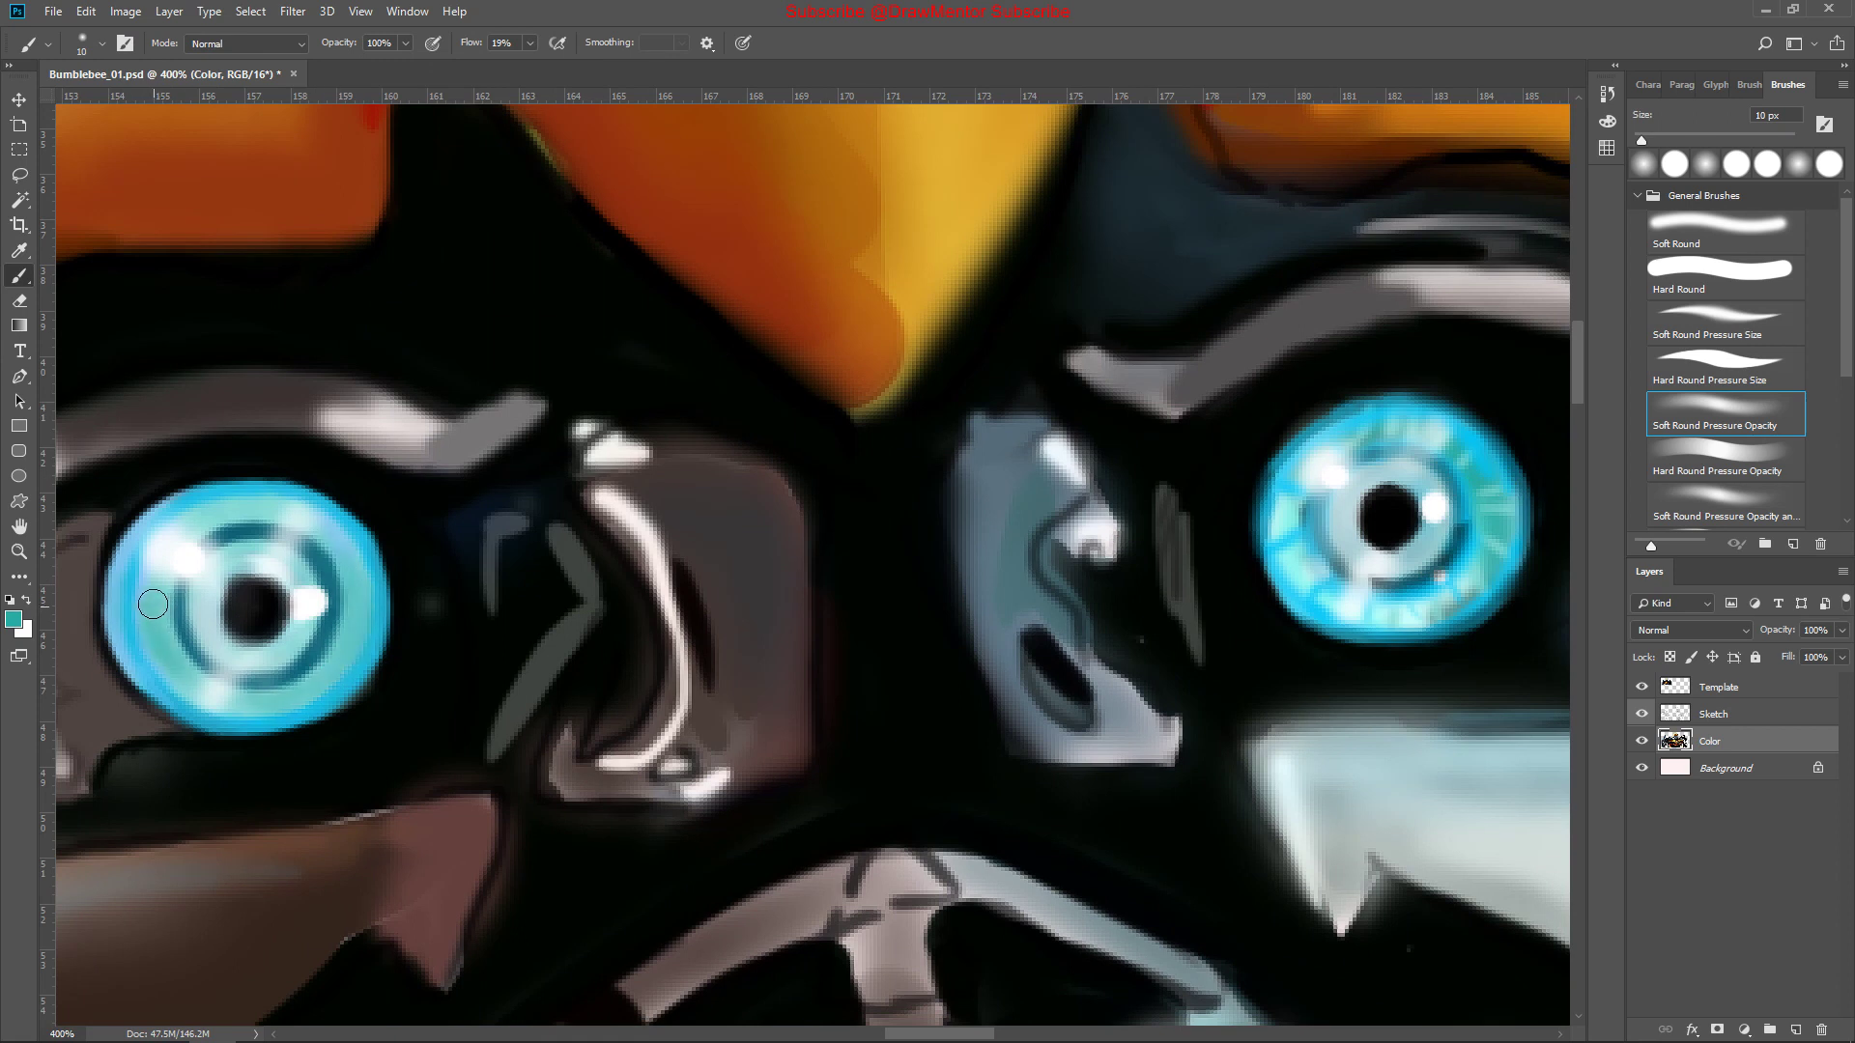
key(comma)
drag(188, 530, 302, 559)
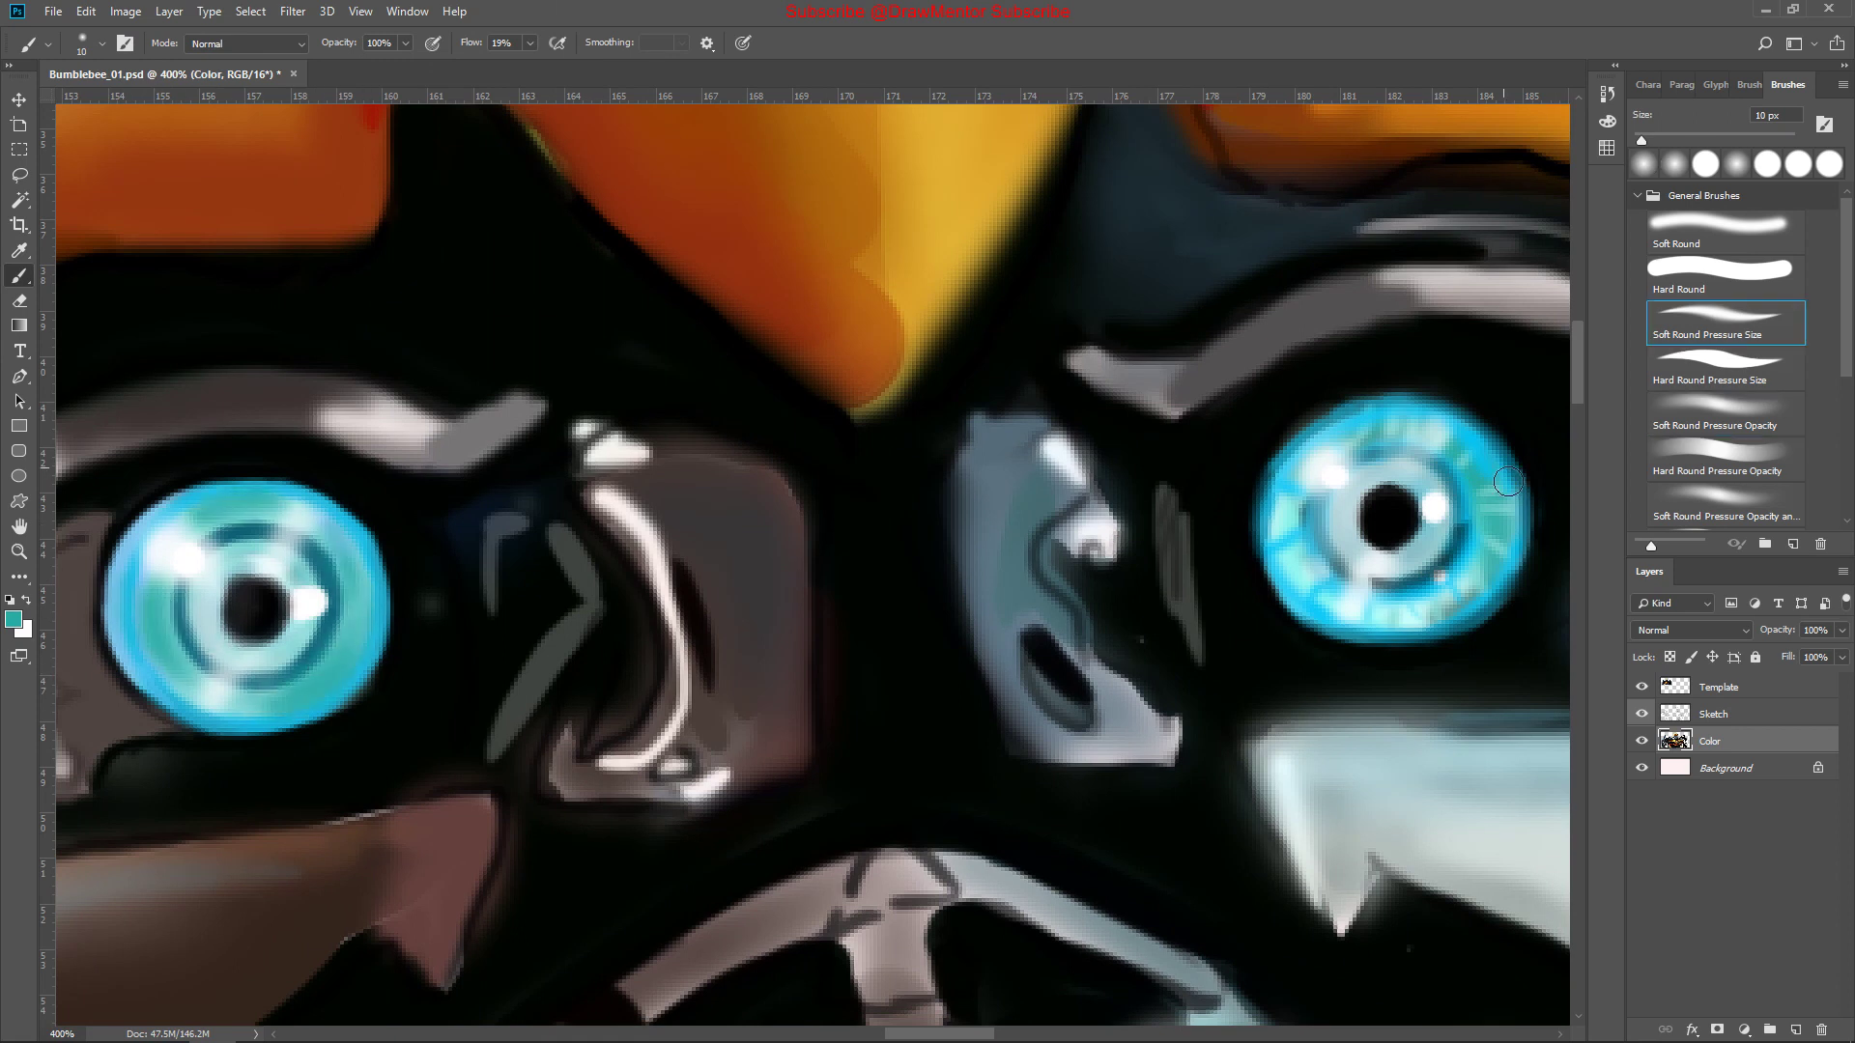
key(shift+0)
key(ctrl)
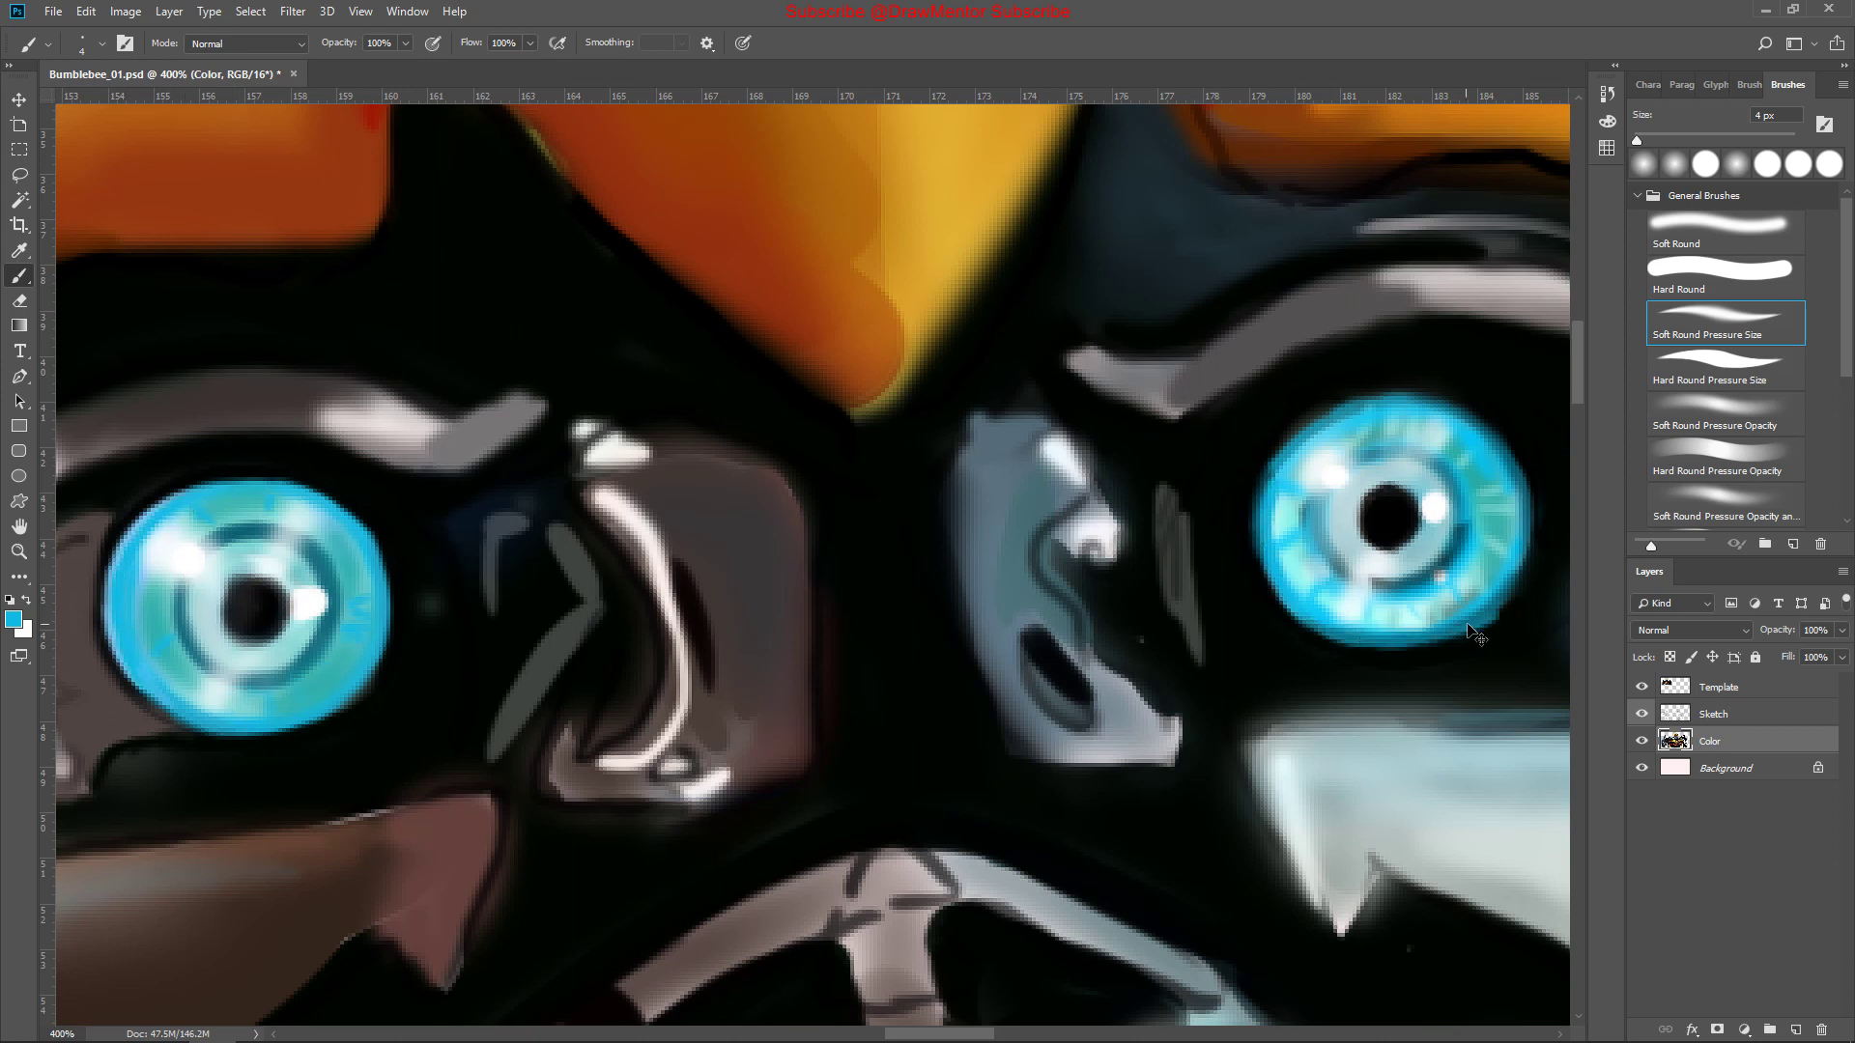
Bring the right eye into view and switch to the Sketch layer at 36% flow
drag(1461, 450, 945, 564)
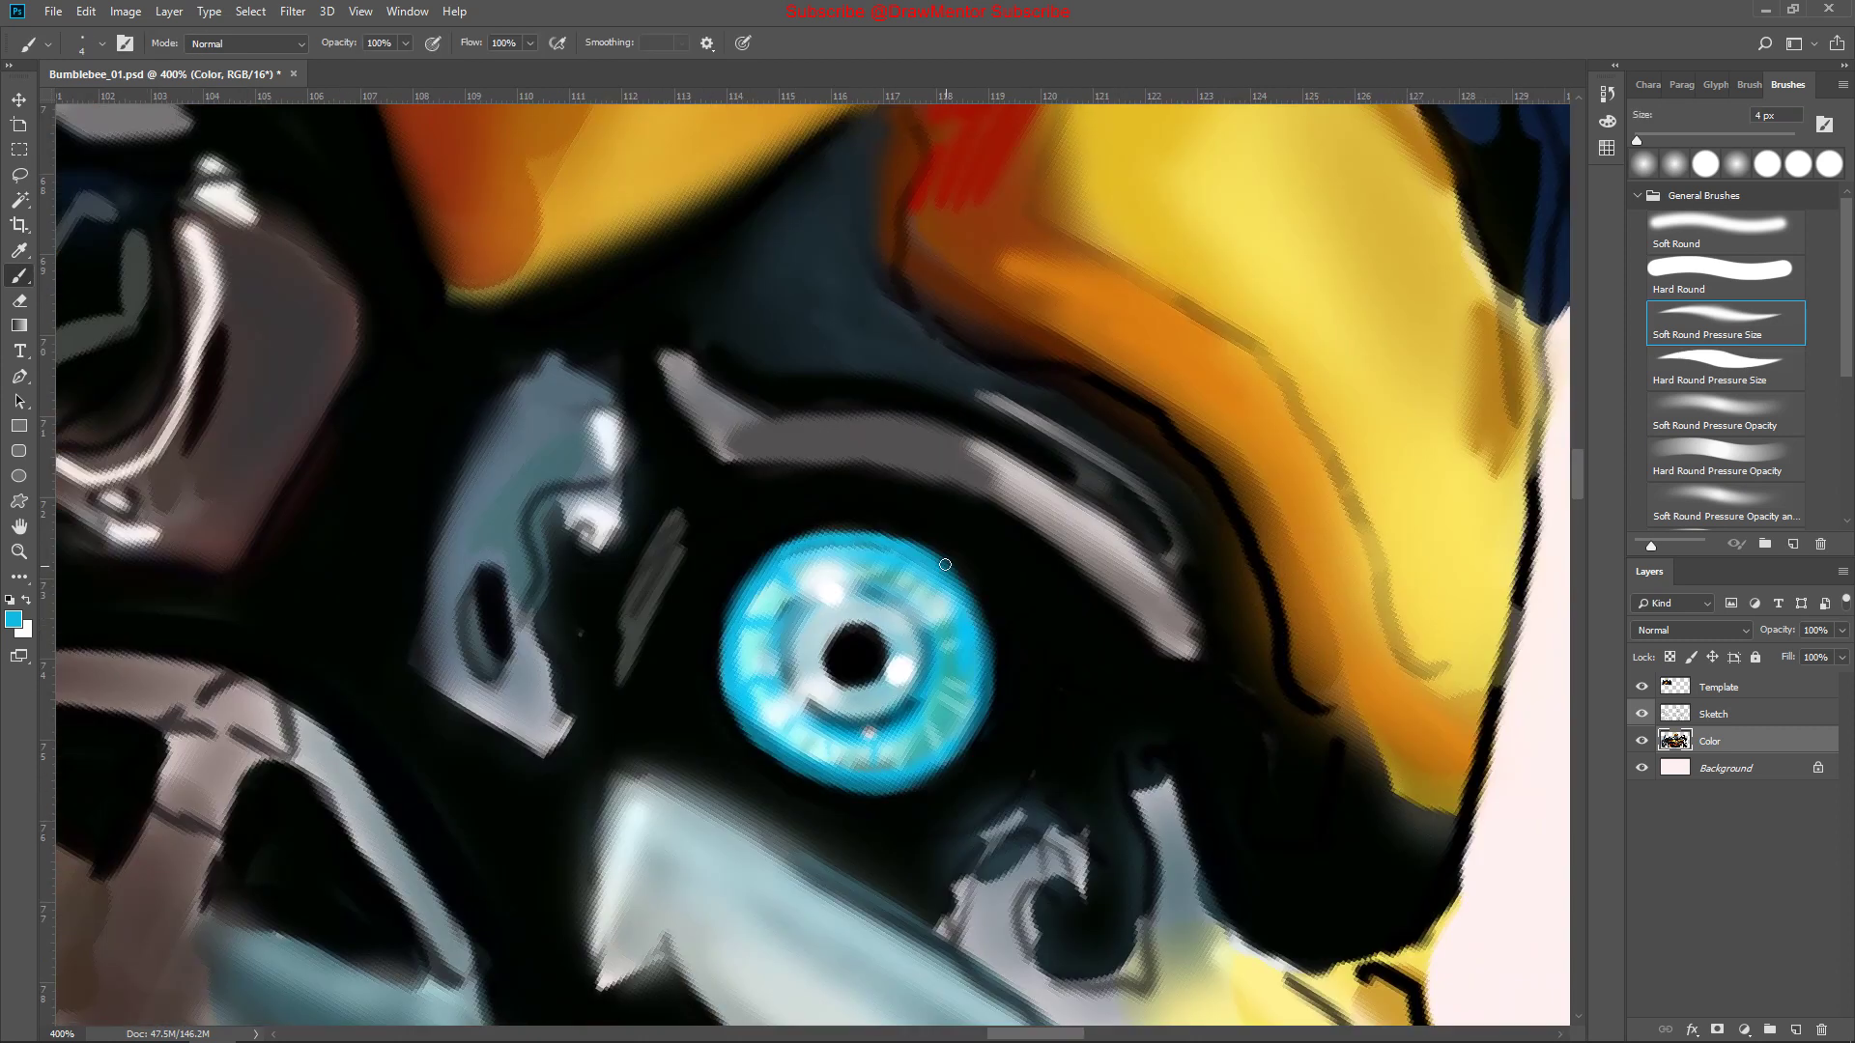
scroll(1306, 606, down, 5)
key(alt+bracketright)
key(shift+3)
key(shift+6)
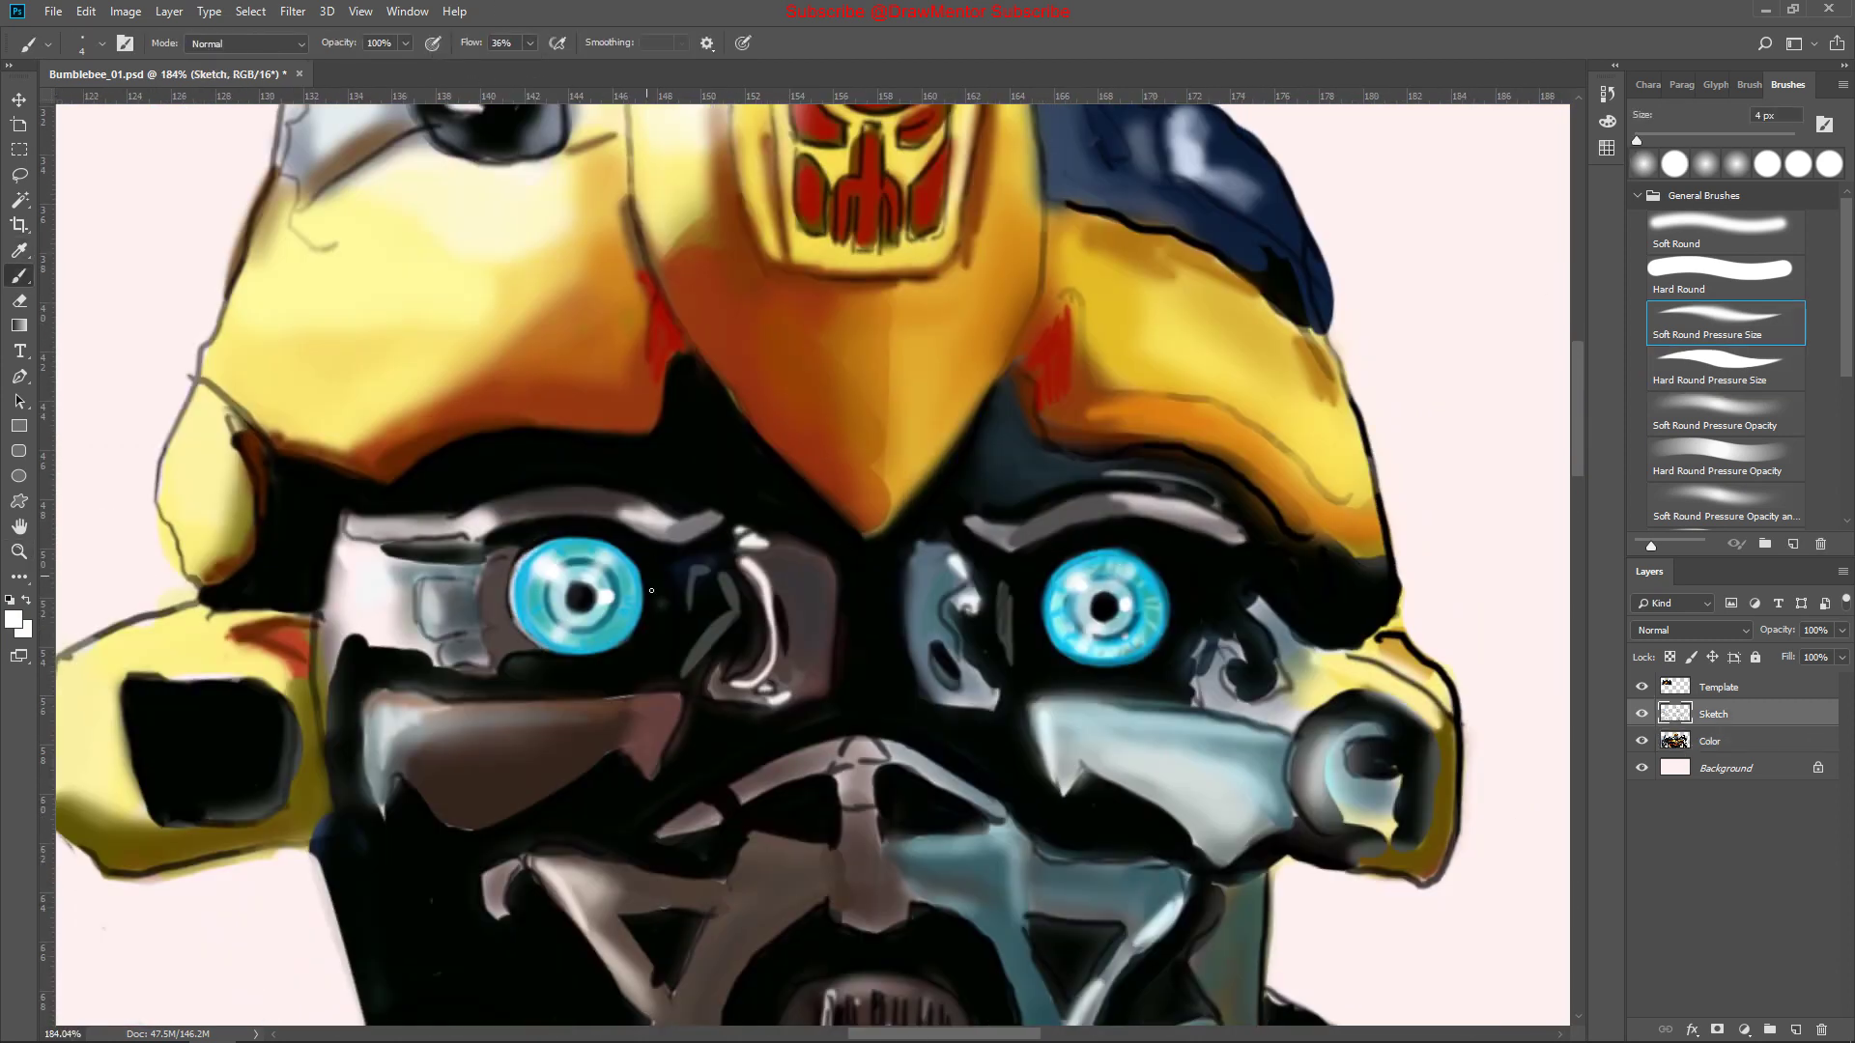
Outline the iris's lower right edge and the lower-left jaw in black
key(Tab)
scroll(625, 554, up, 3)
scroll(878, 444, up, 2)
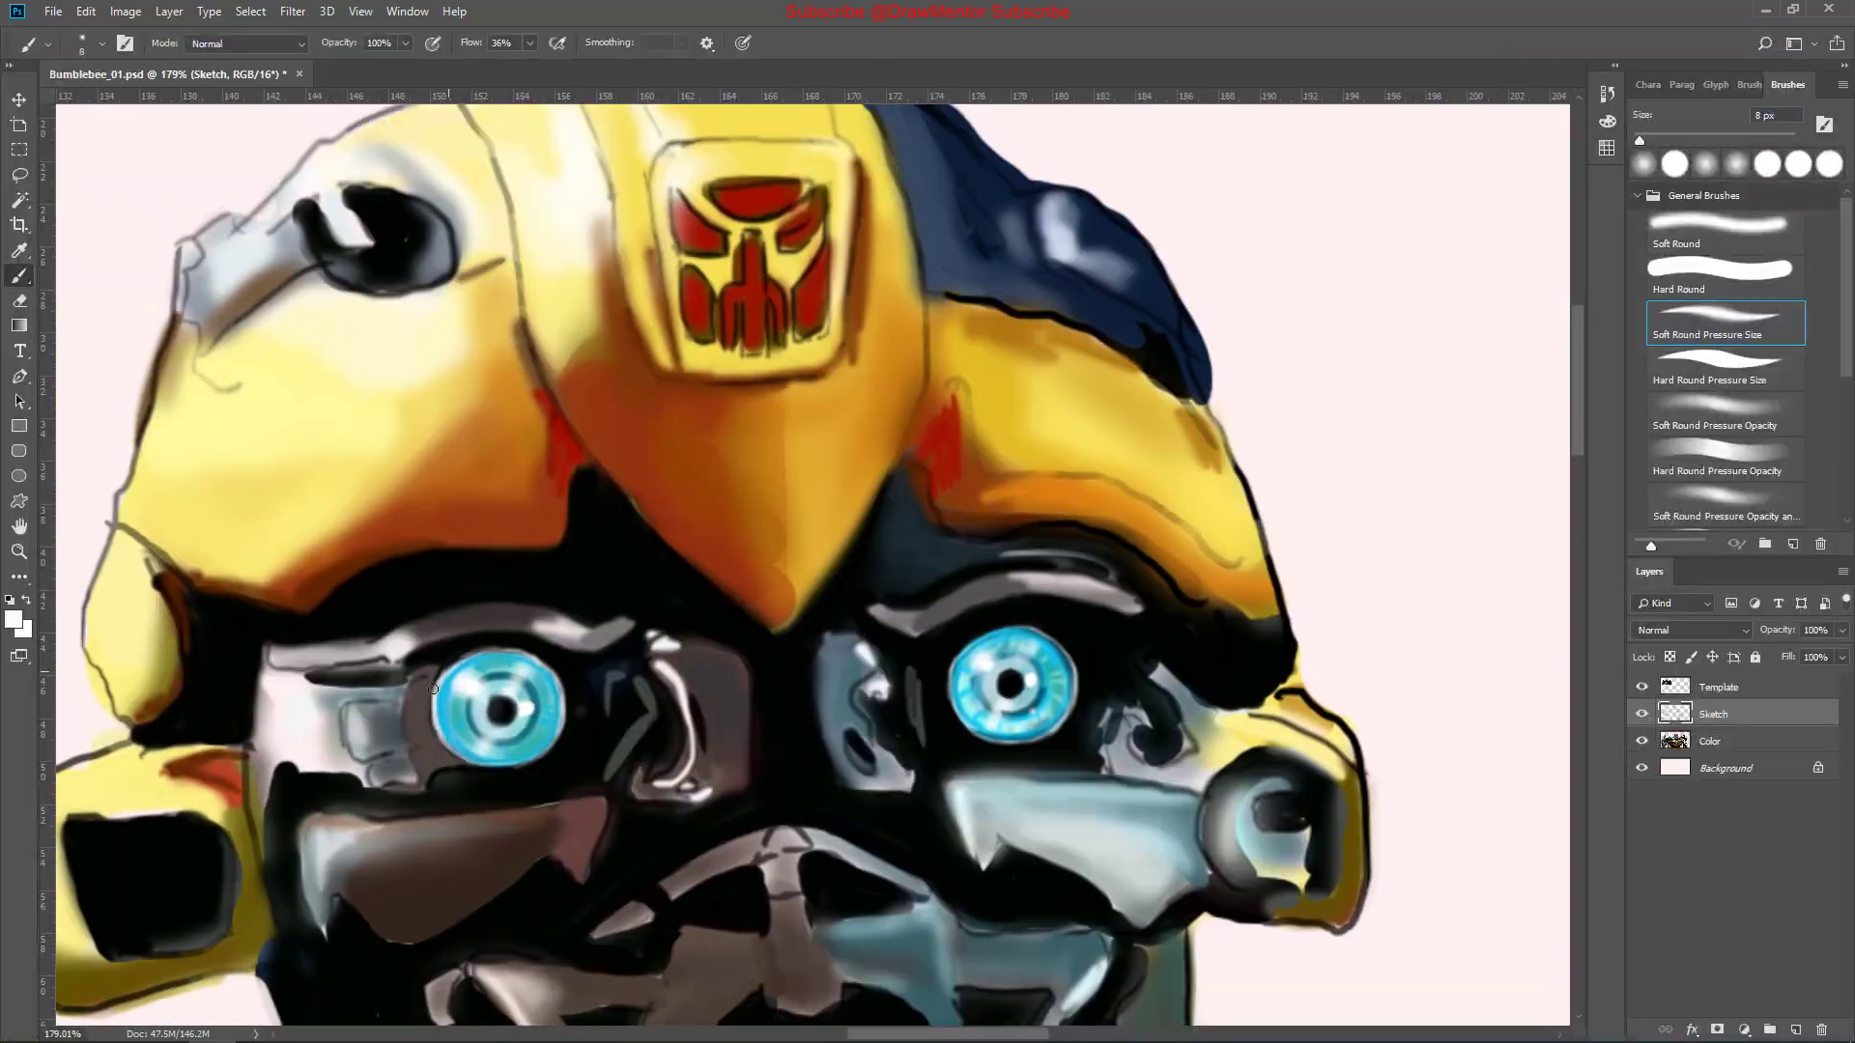
key(x)
drag(956, 710, 1020, 752)
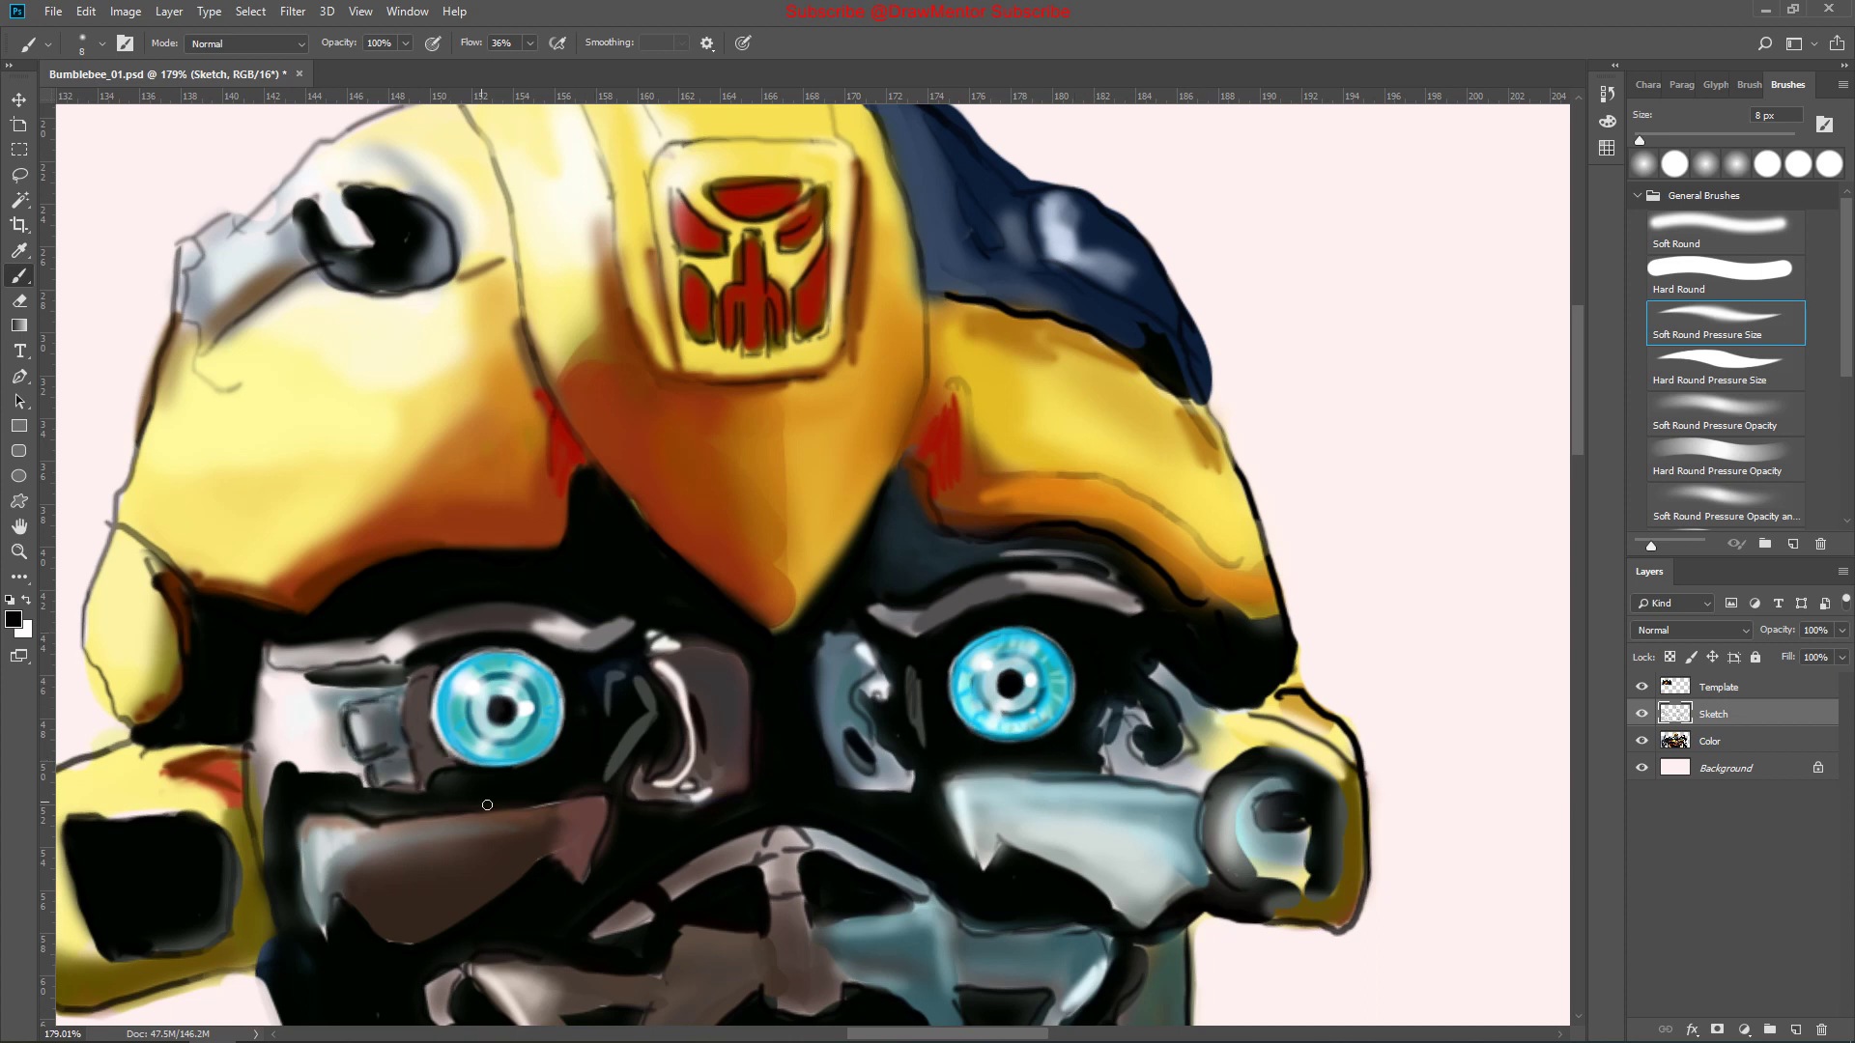
drag(633, 782, 782, 571)
mouse_move(543, 783)
mouse_down()
mouse_move(464, 666)
mouse_move(650, 597)
mouse_up()
Outline the white beak, jaw shape and nose ring's left edge with a hard round brush
key(period)
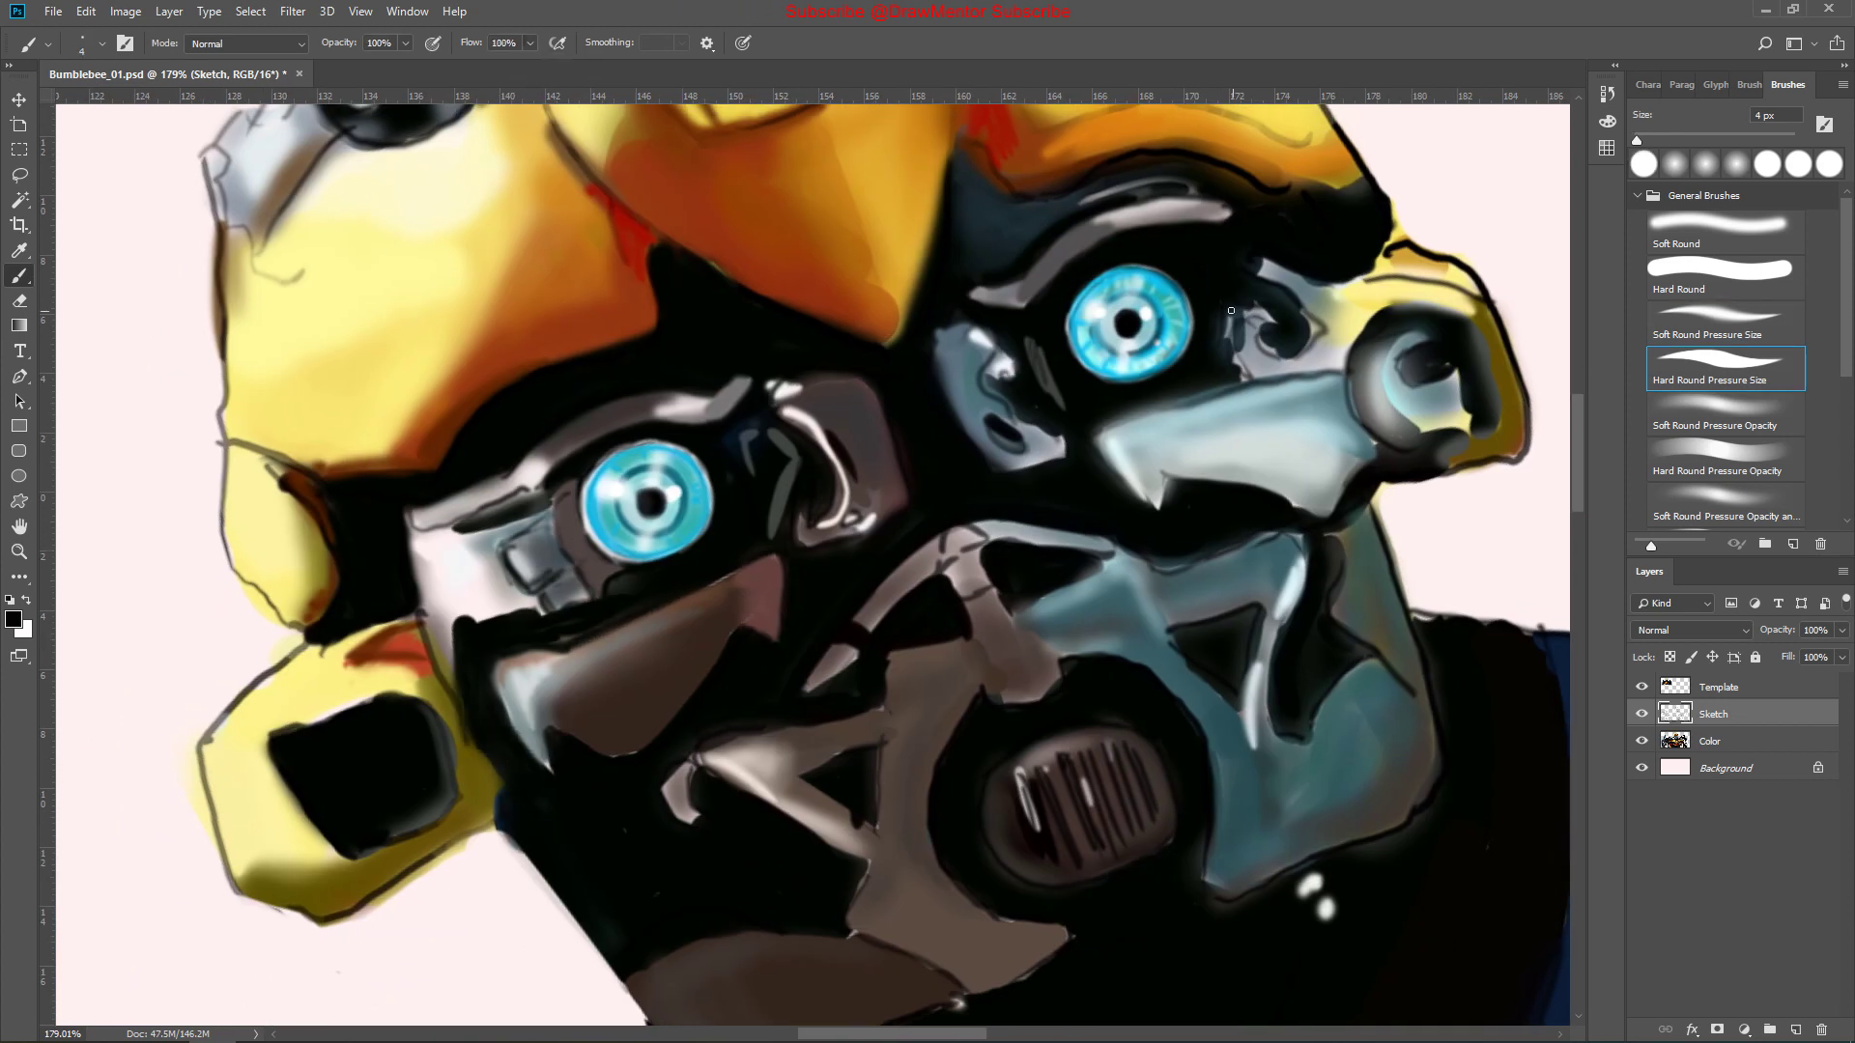
key(comma)
key(Tab)
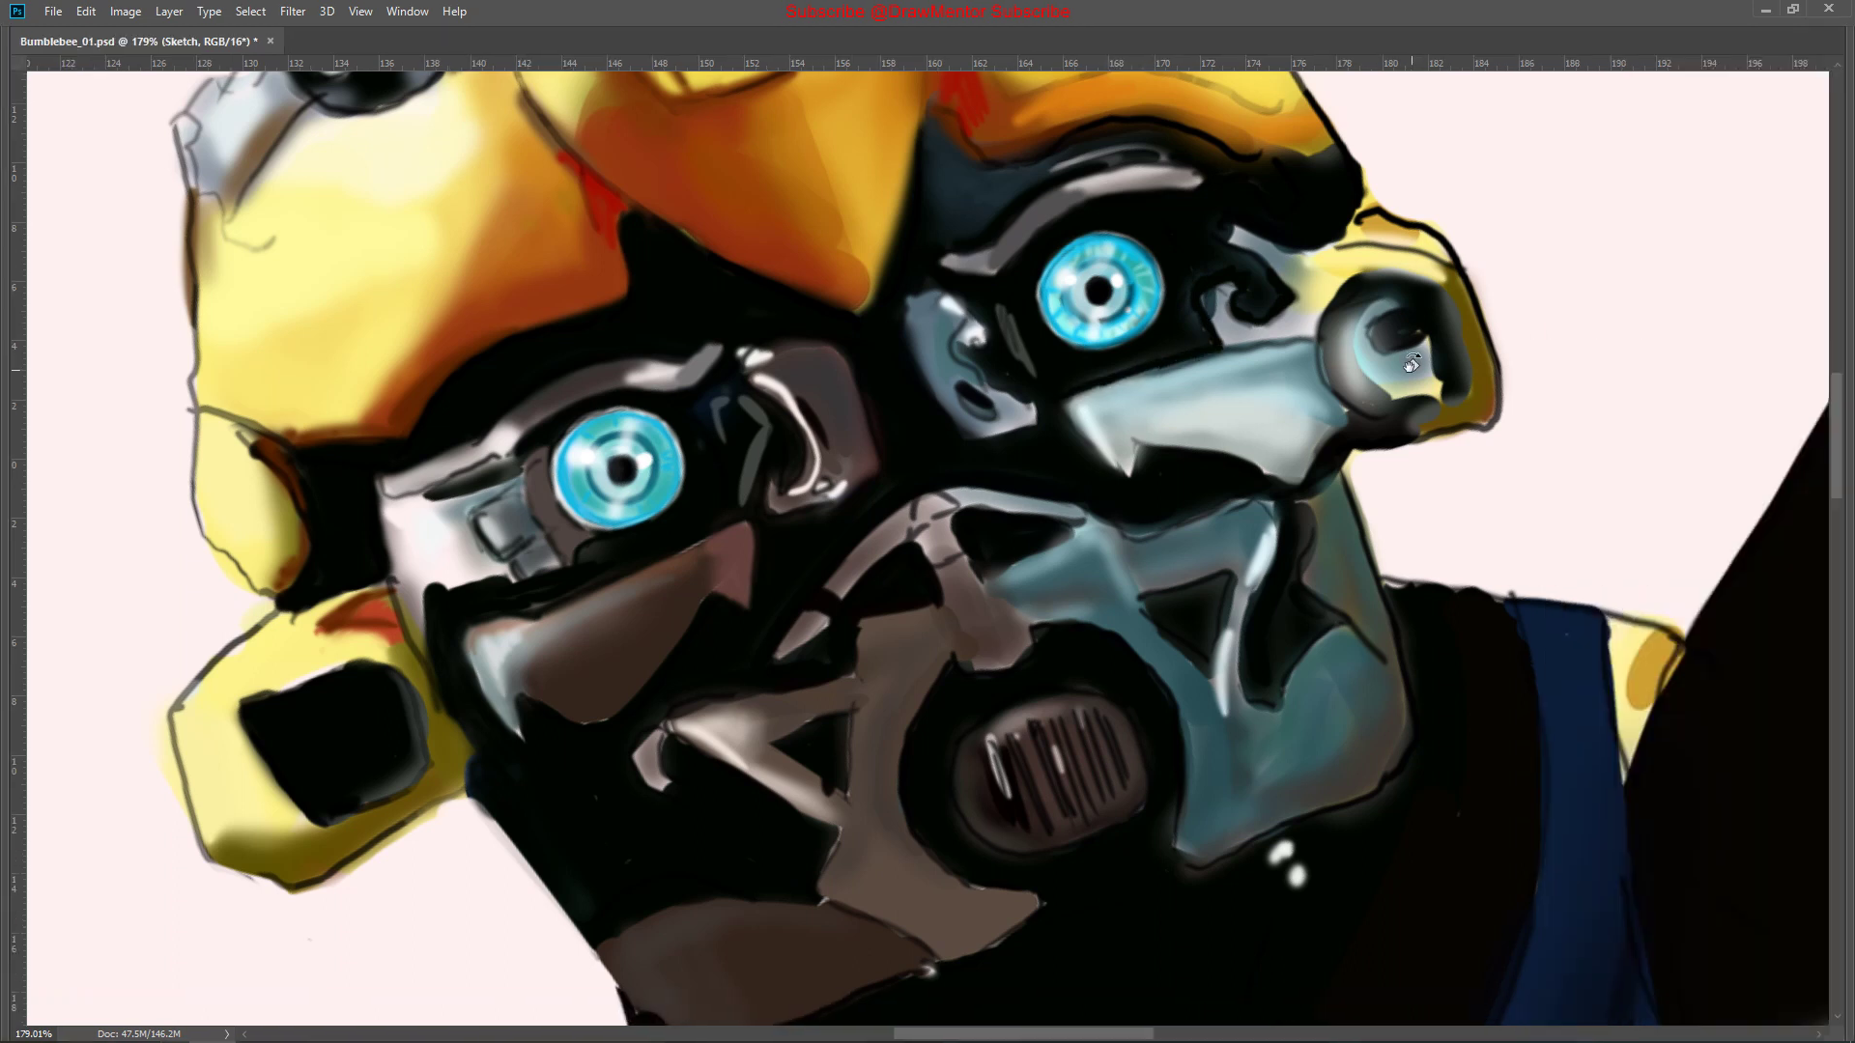
scroll(1276, 252, up, 5)
drag(1064, 318, 1077, 362)
drag(793, 638, 570, 542)
drag(821, 517, 850, 720)
drag(841, 628, 951, 697)
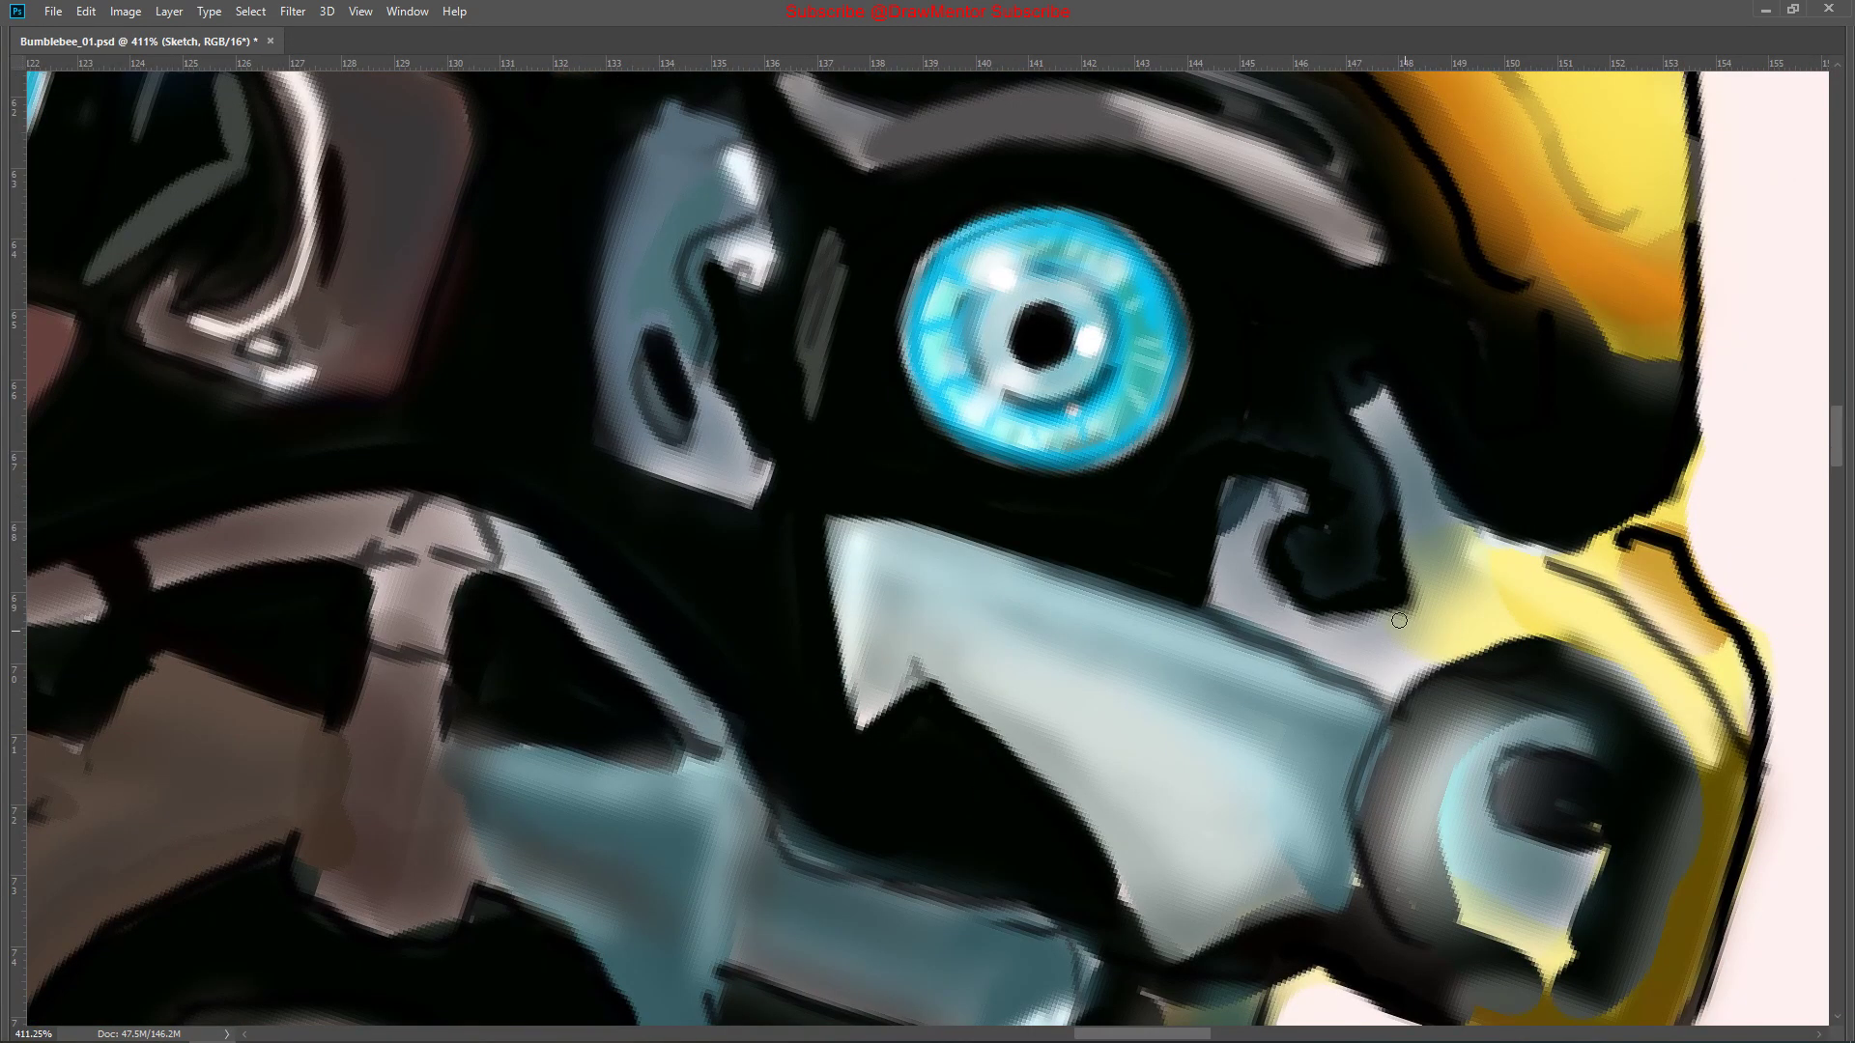
drag(1415, 688, 1357, 913)
drag(444, 667, 512, 732)
drag(443, 628, 651, 737)
Trace dark outlines around the mouth grille and along its white edge
drag(807, 744, 547, 799)
drag(397, 628, 406, 763)
drag(377, 686, 483, 831)
drag(735, 899, 841, 995)
mouse_move(913, 463)
mouse_down()
mouse_move(850, 894)
mouse_move(744, 1004)
mouse_up()
drag(754, 967, 837, 530)
drag(647, 570, 643, 923)
mouse_move(754, 840)
mouse_down()
mouse_move(739, 681)
mouse_move(754, 840)
mouse_up()
mouse_move(1662, 619)
mouse_down()
mouse_move(1345, 882)
mouse_move(1093, 567)
mouse_move(954, 607)
mouse_up()
drag(744, 522, 812, 859)
mouse_move(935, 951)
mouse_down()
mouse_move(757, 551)
mouse_move(700, 618)
mouse_up()
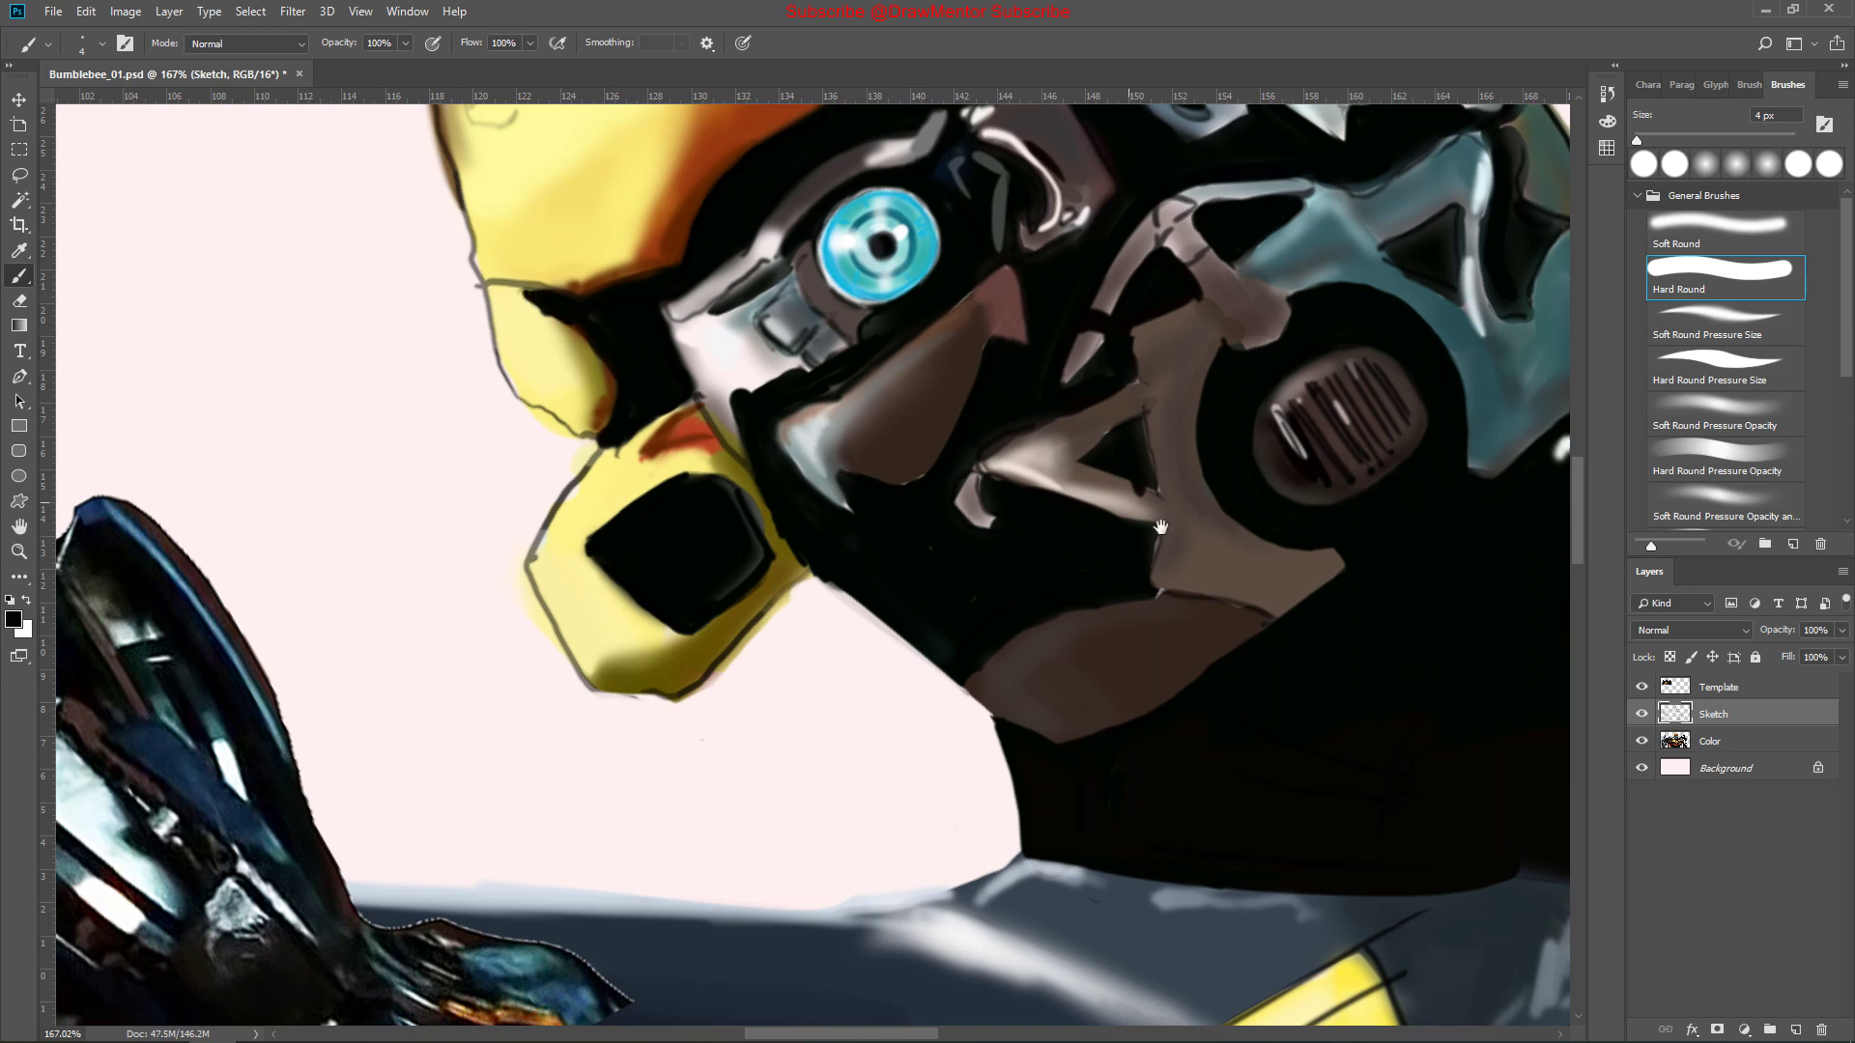
Add dark strokes above the right eye toward the helmet
drag(1160, 526, 893, 352)
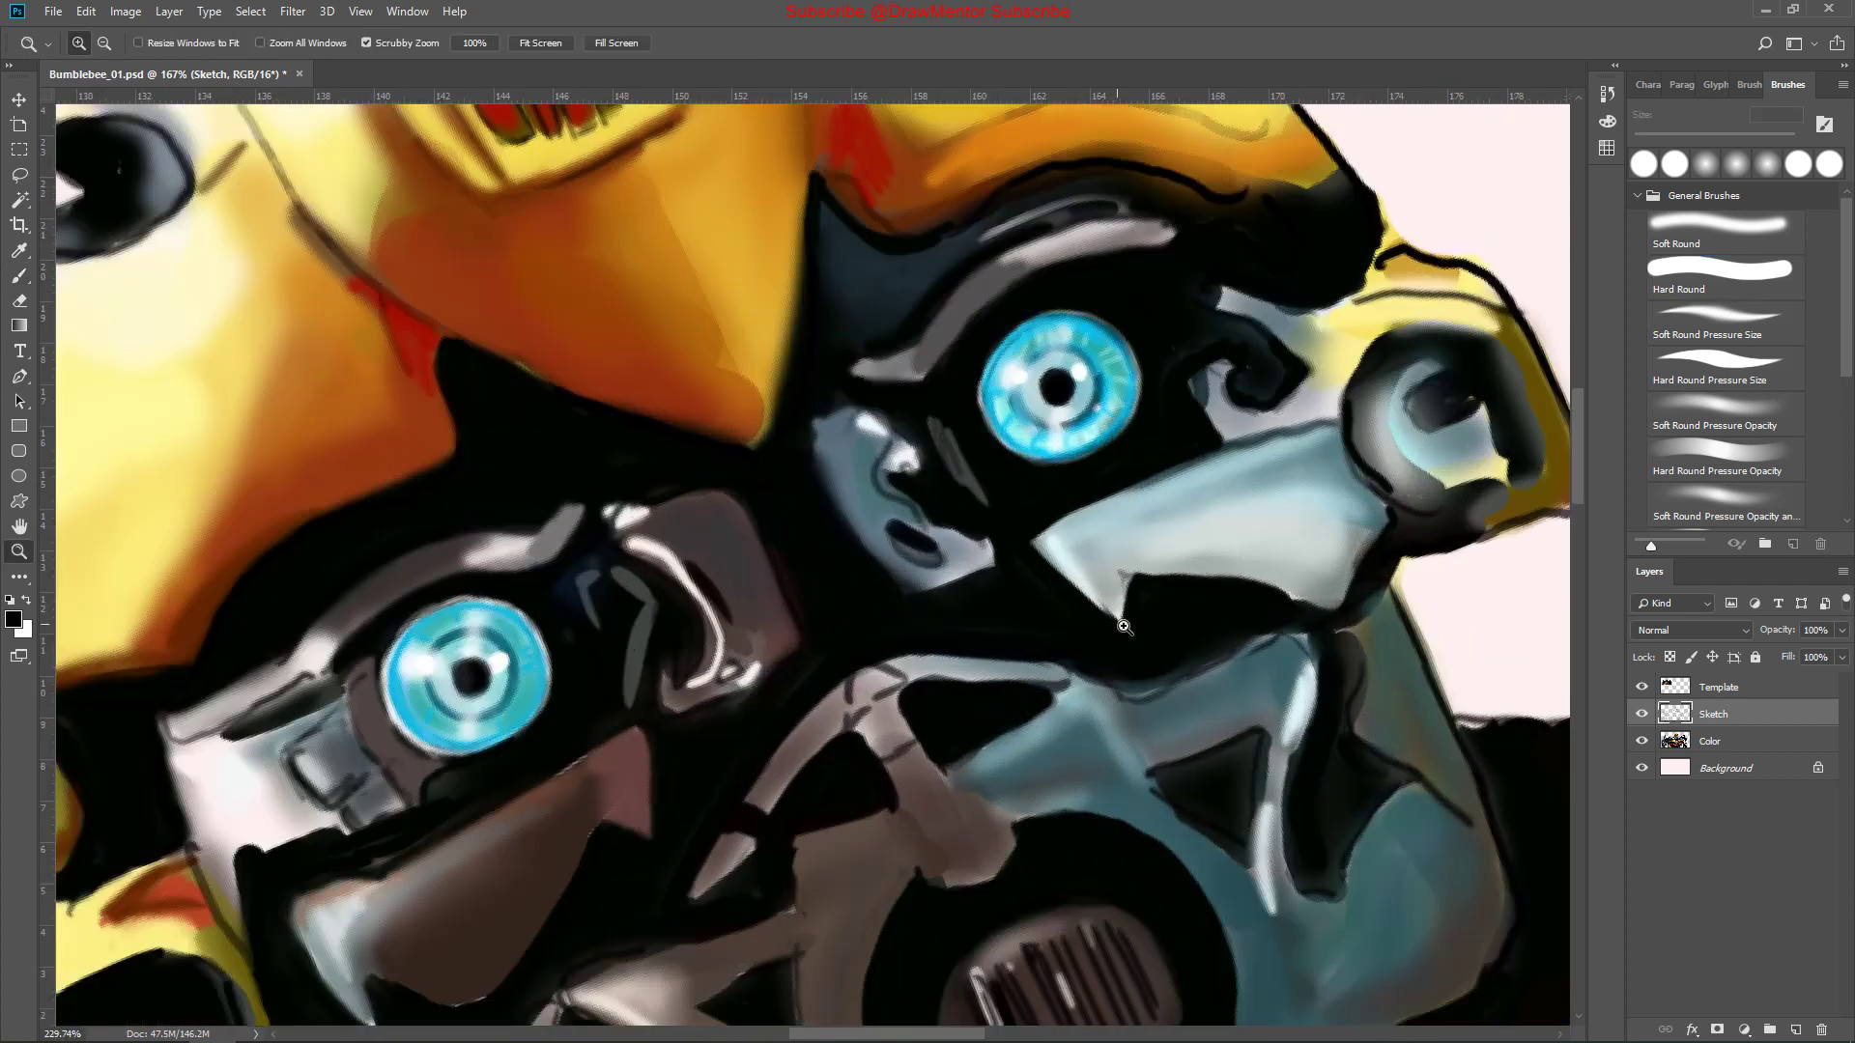
key(Tab)
scroll(966, 434, up, 2)
mouse_move(1204, 454)
mouse_down()
mouse_move(1382, 464)
mouse_move(1063, 580)
mouse_up()
key(Tab)
drag(966, 483, 995, 515)
key(shift+5)
key(shift+3)
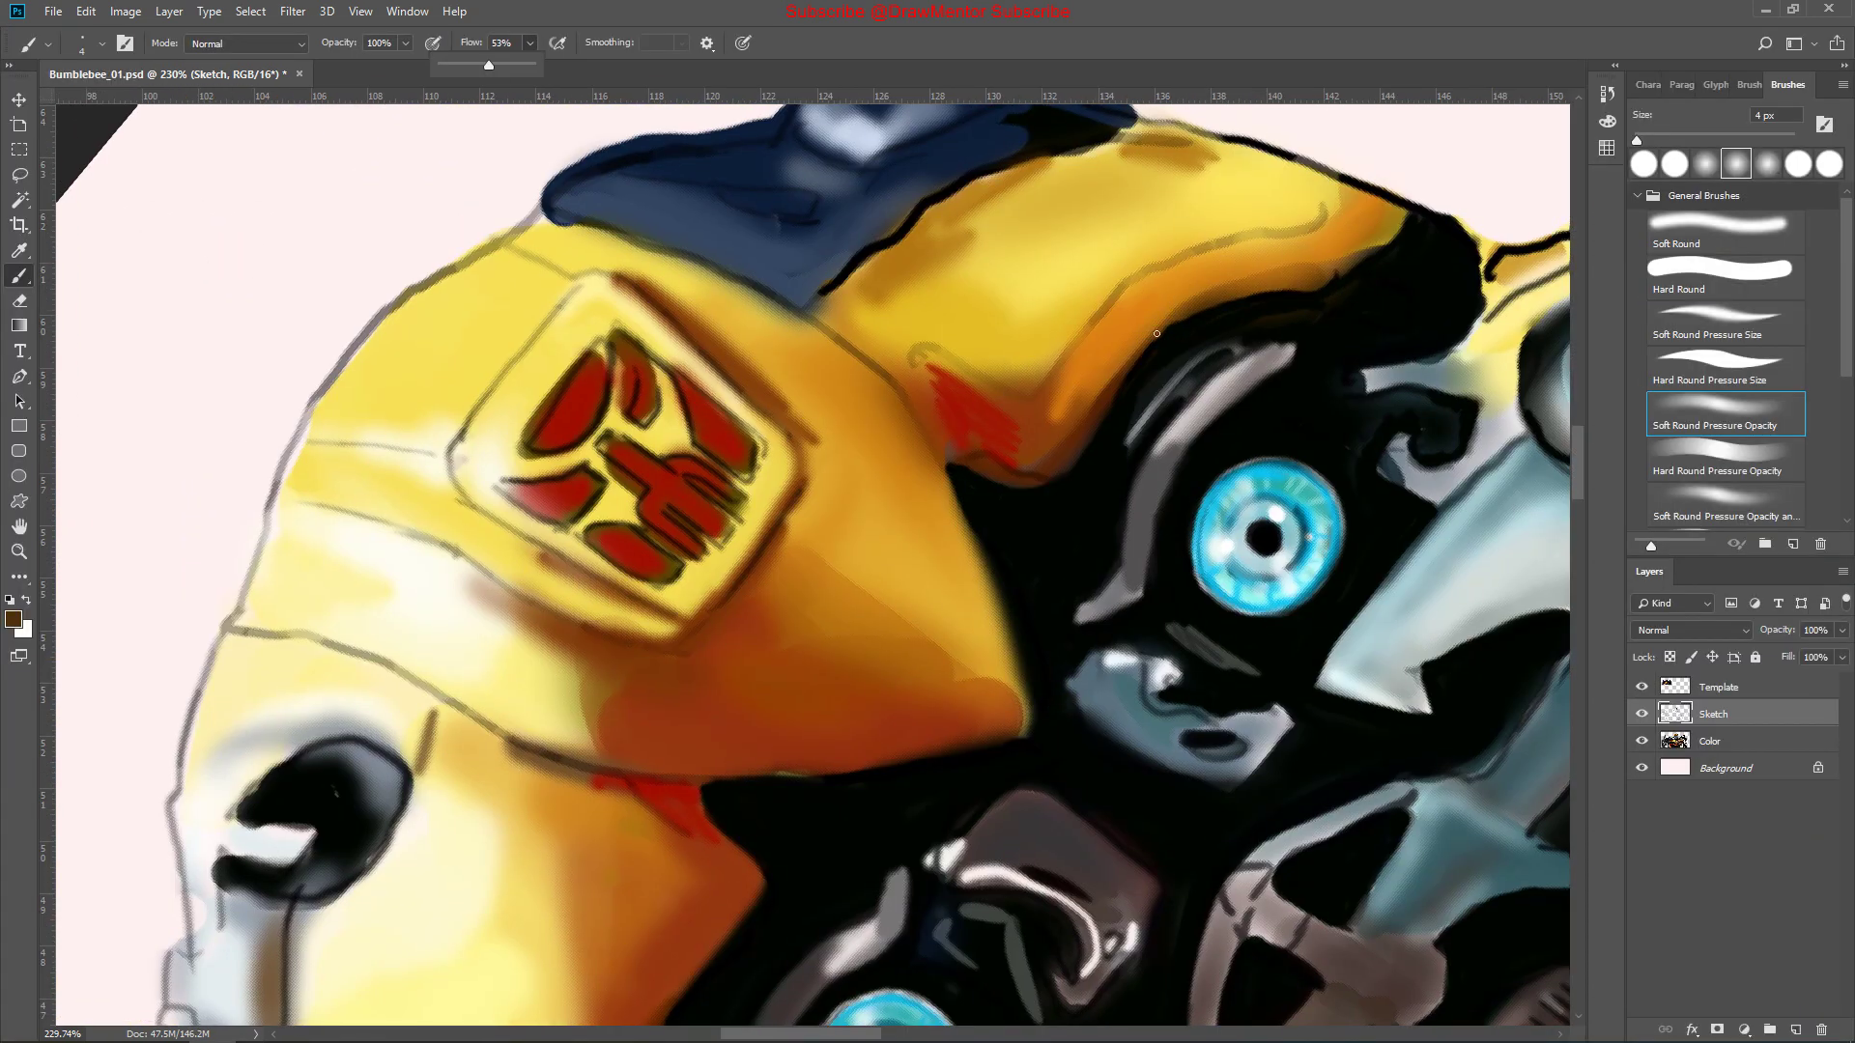
Paint red along the helmet edge and blend soft yellow-orange over the helmet at 53% flow
click(1725, 413)
alt+click(968, 448)
drag(968, 447, 1083, 406)
mouse_move(908, 358)
mouse_down()
mouse_move(870, 396)
mouse_move(830, 323)
mouse_up()
drag(870, 483, 601, 484)
alt+click(773, 599)
mouse_move(715, 580)
mouse_down()
mouse_move(873, 669)
mouse_move(828, 551)
mouse_up()
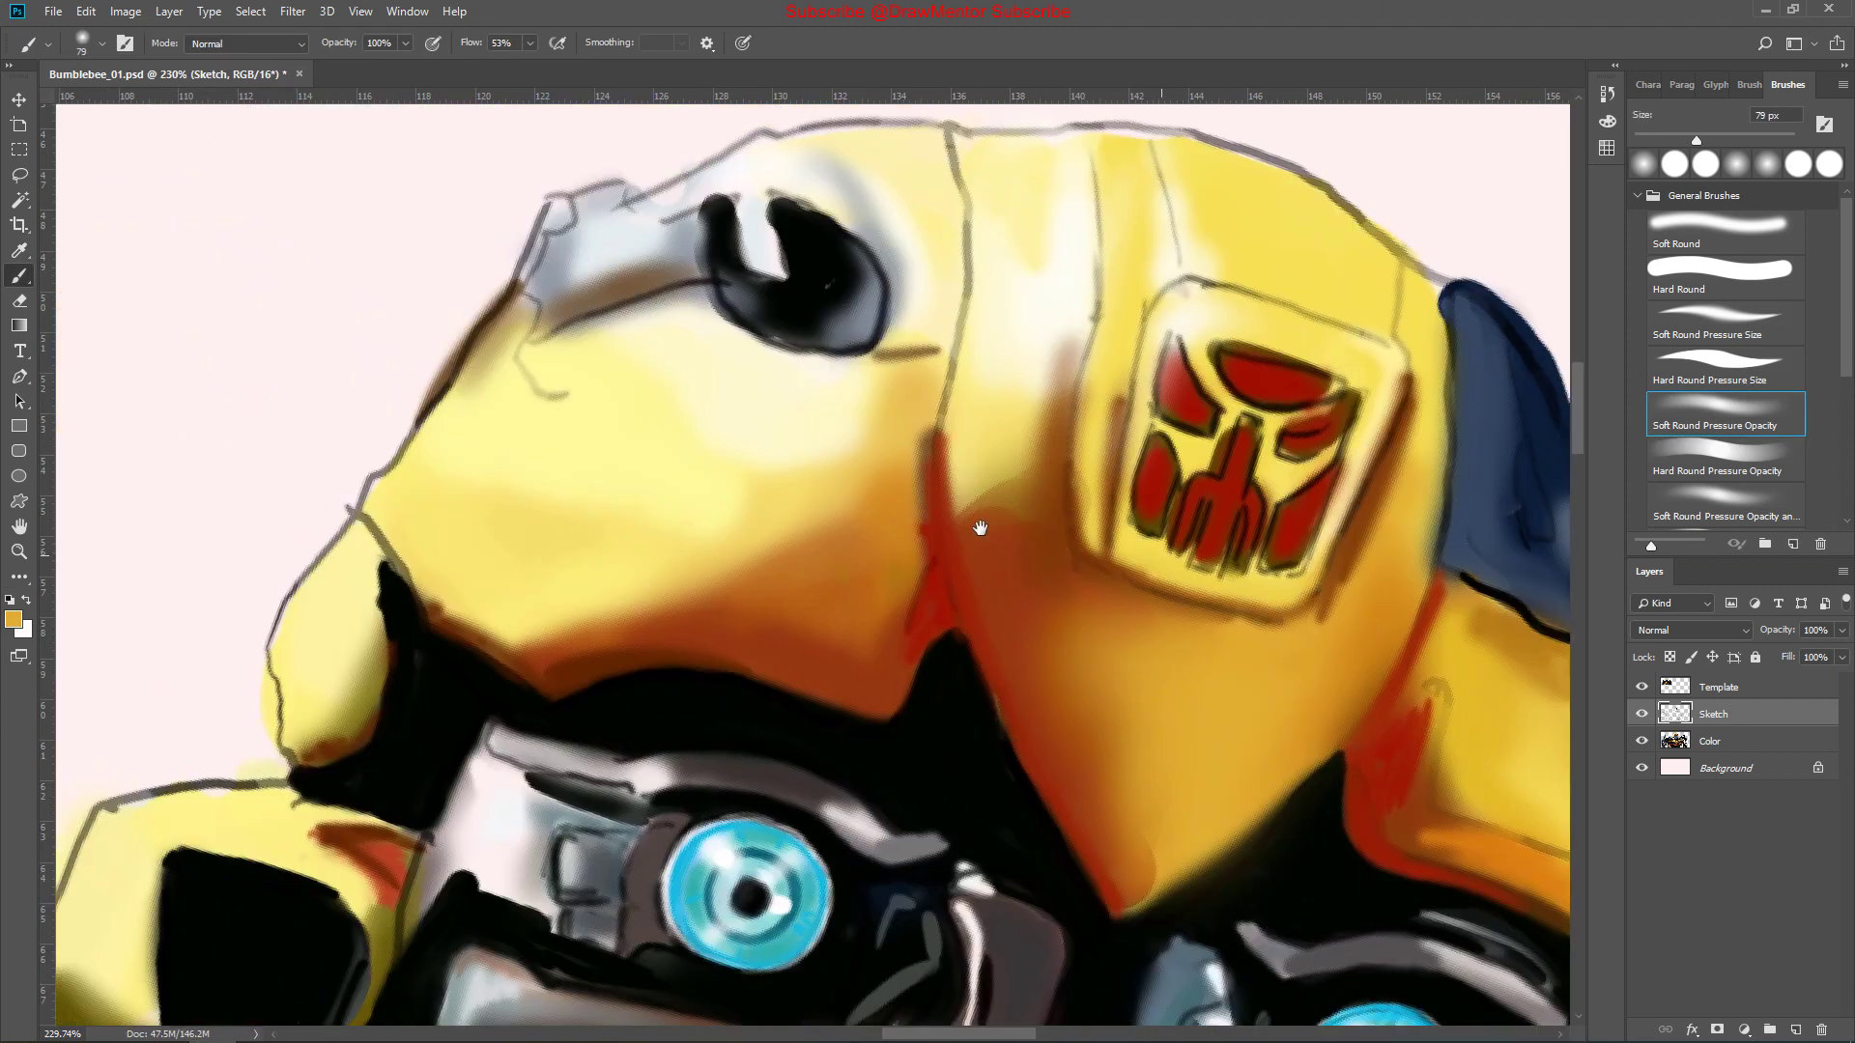
Shade black under the grey mouth plate with a larger soft pressure-opacity brush
alt+click(832, 563)
click(530, 42)
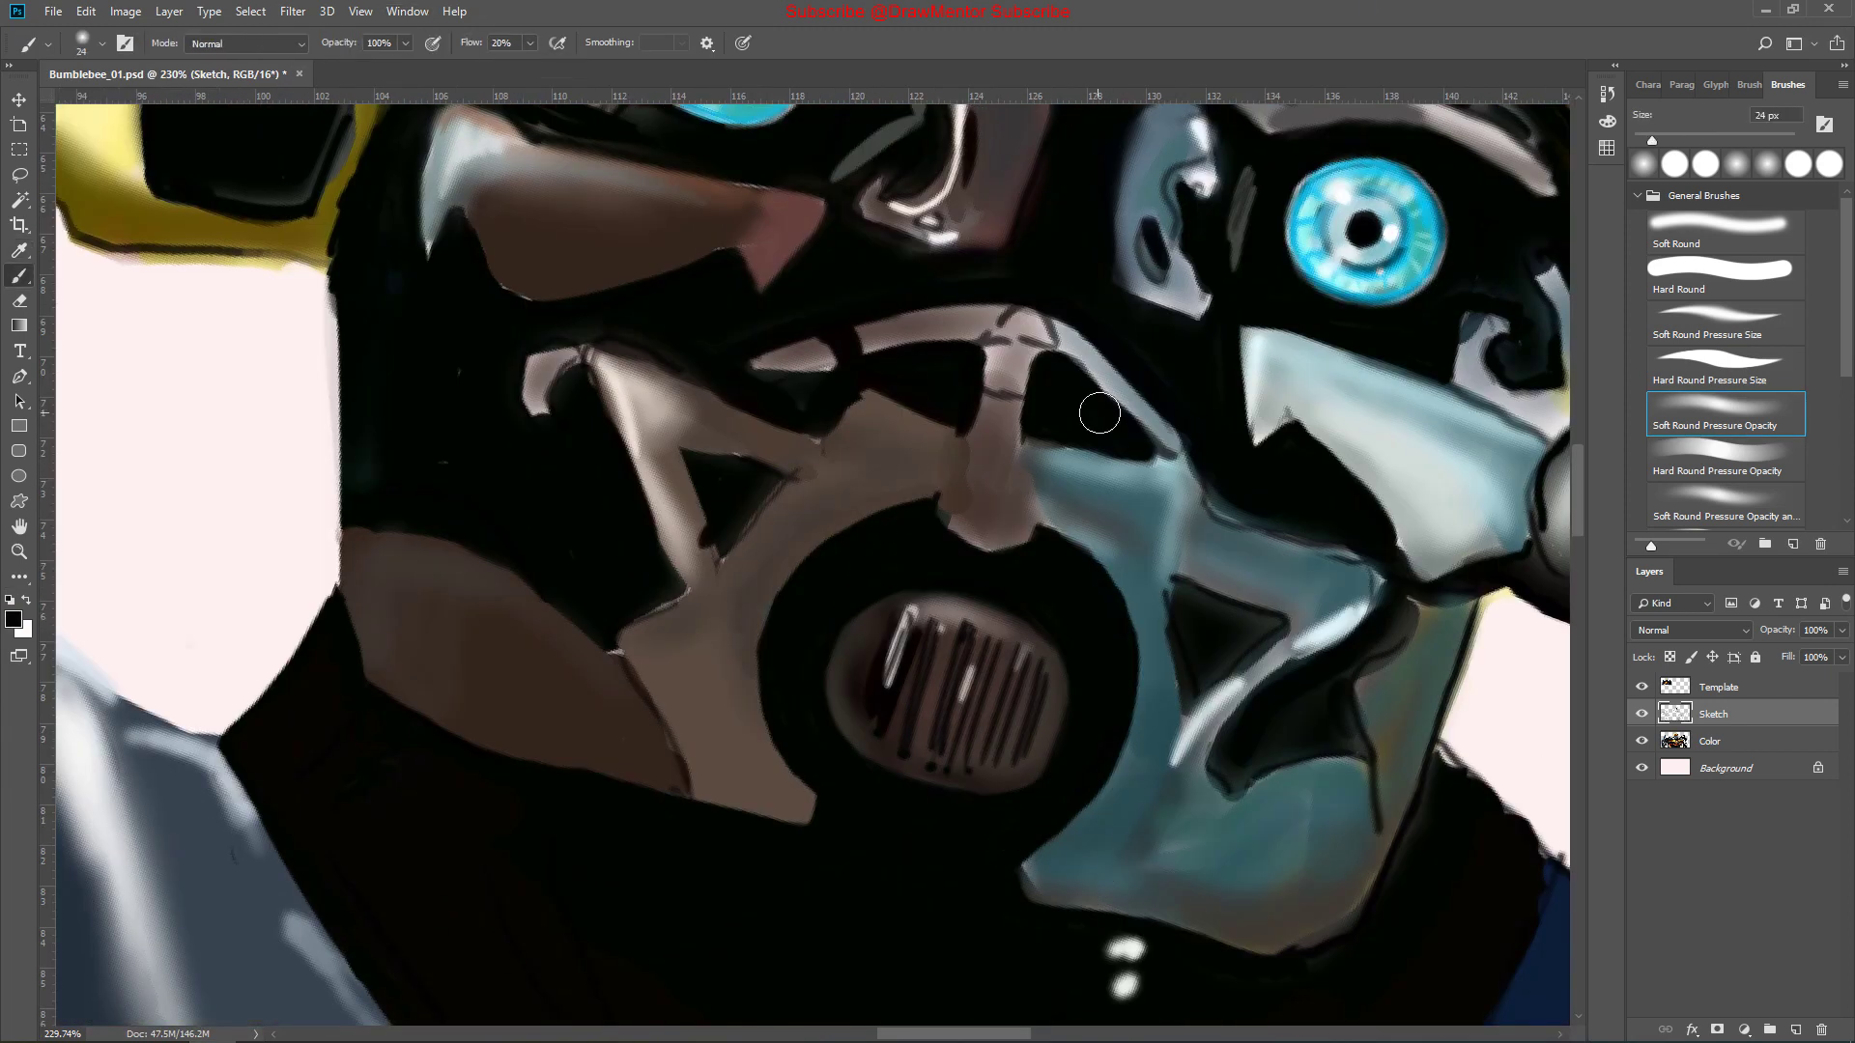
click(1725, 507)
drag(1372, 512, 1483, 554)
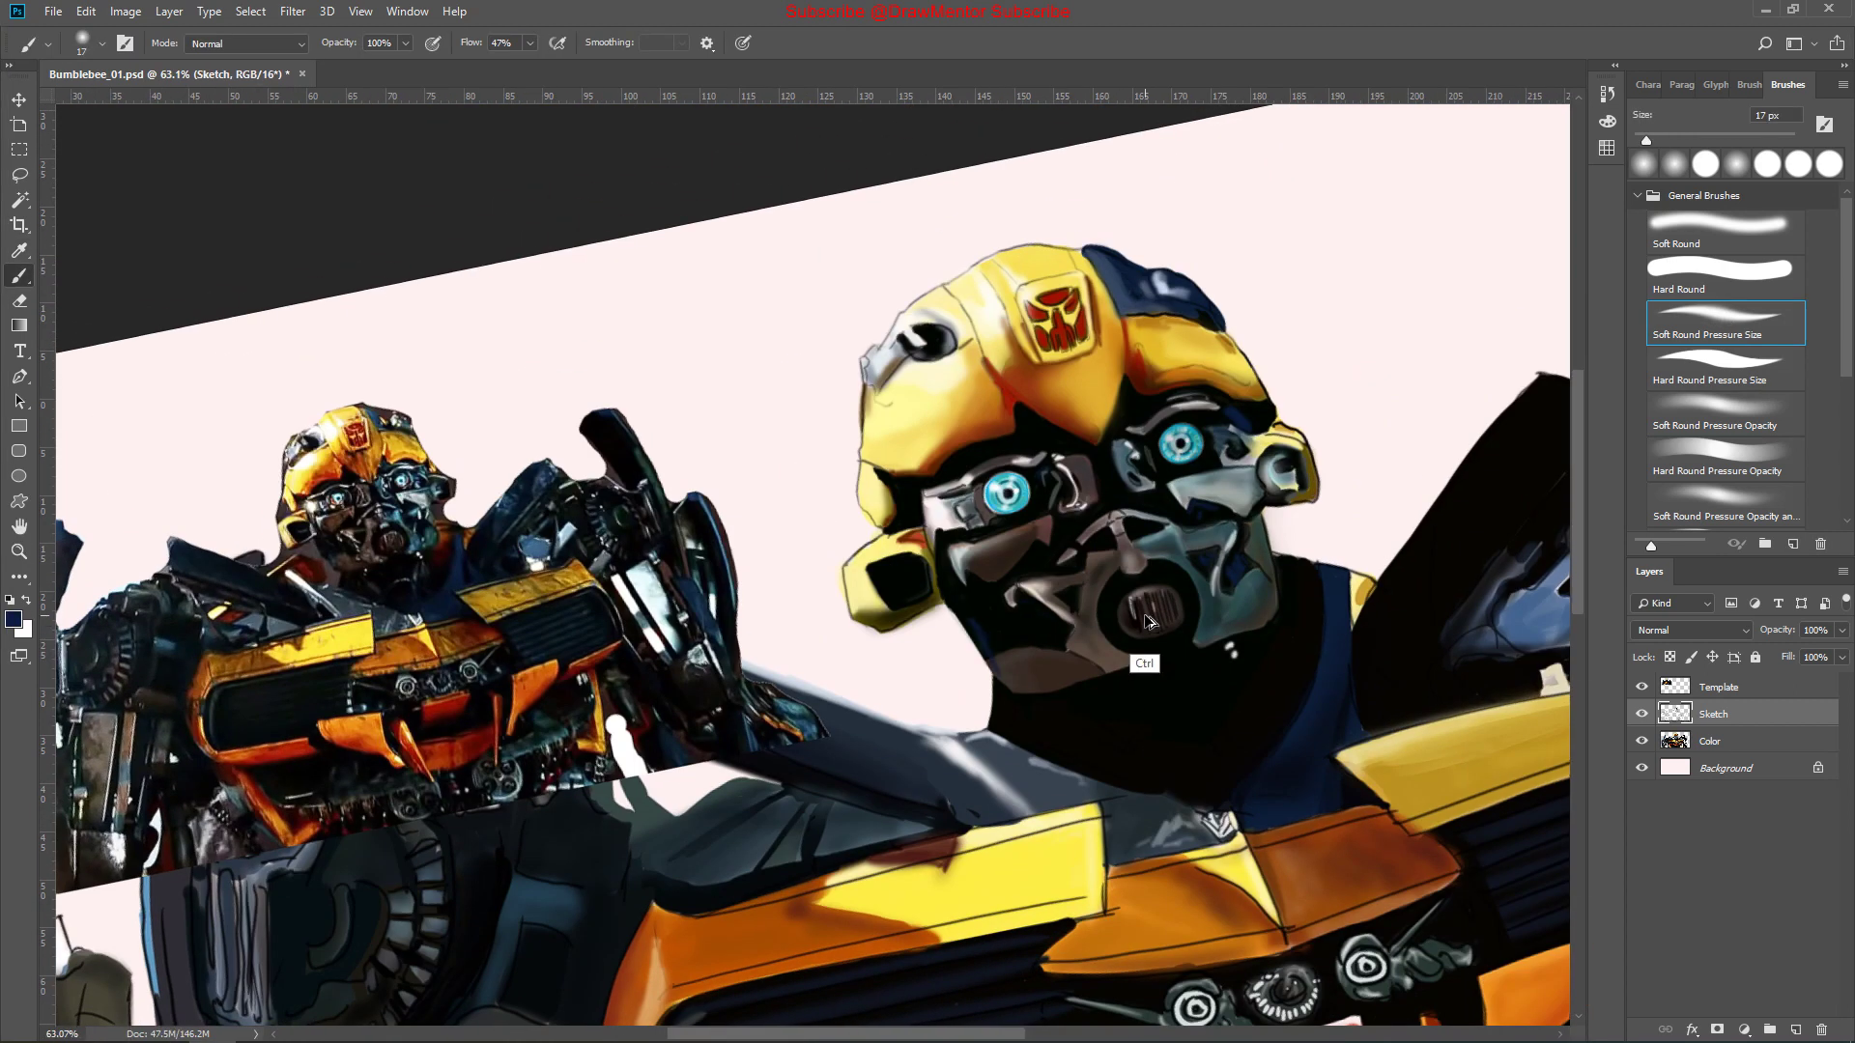
Sample near-black and paint a dark stroke under the chin with a 9 px hard brush
alt+click(991, 614)
key(period)
key(period)
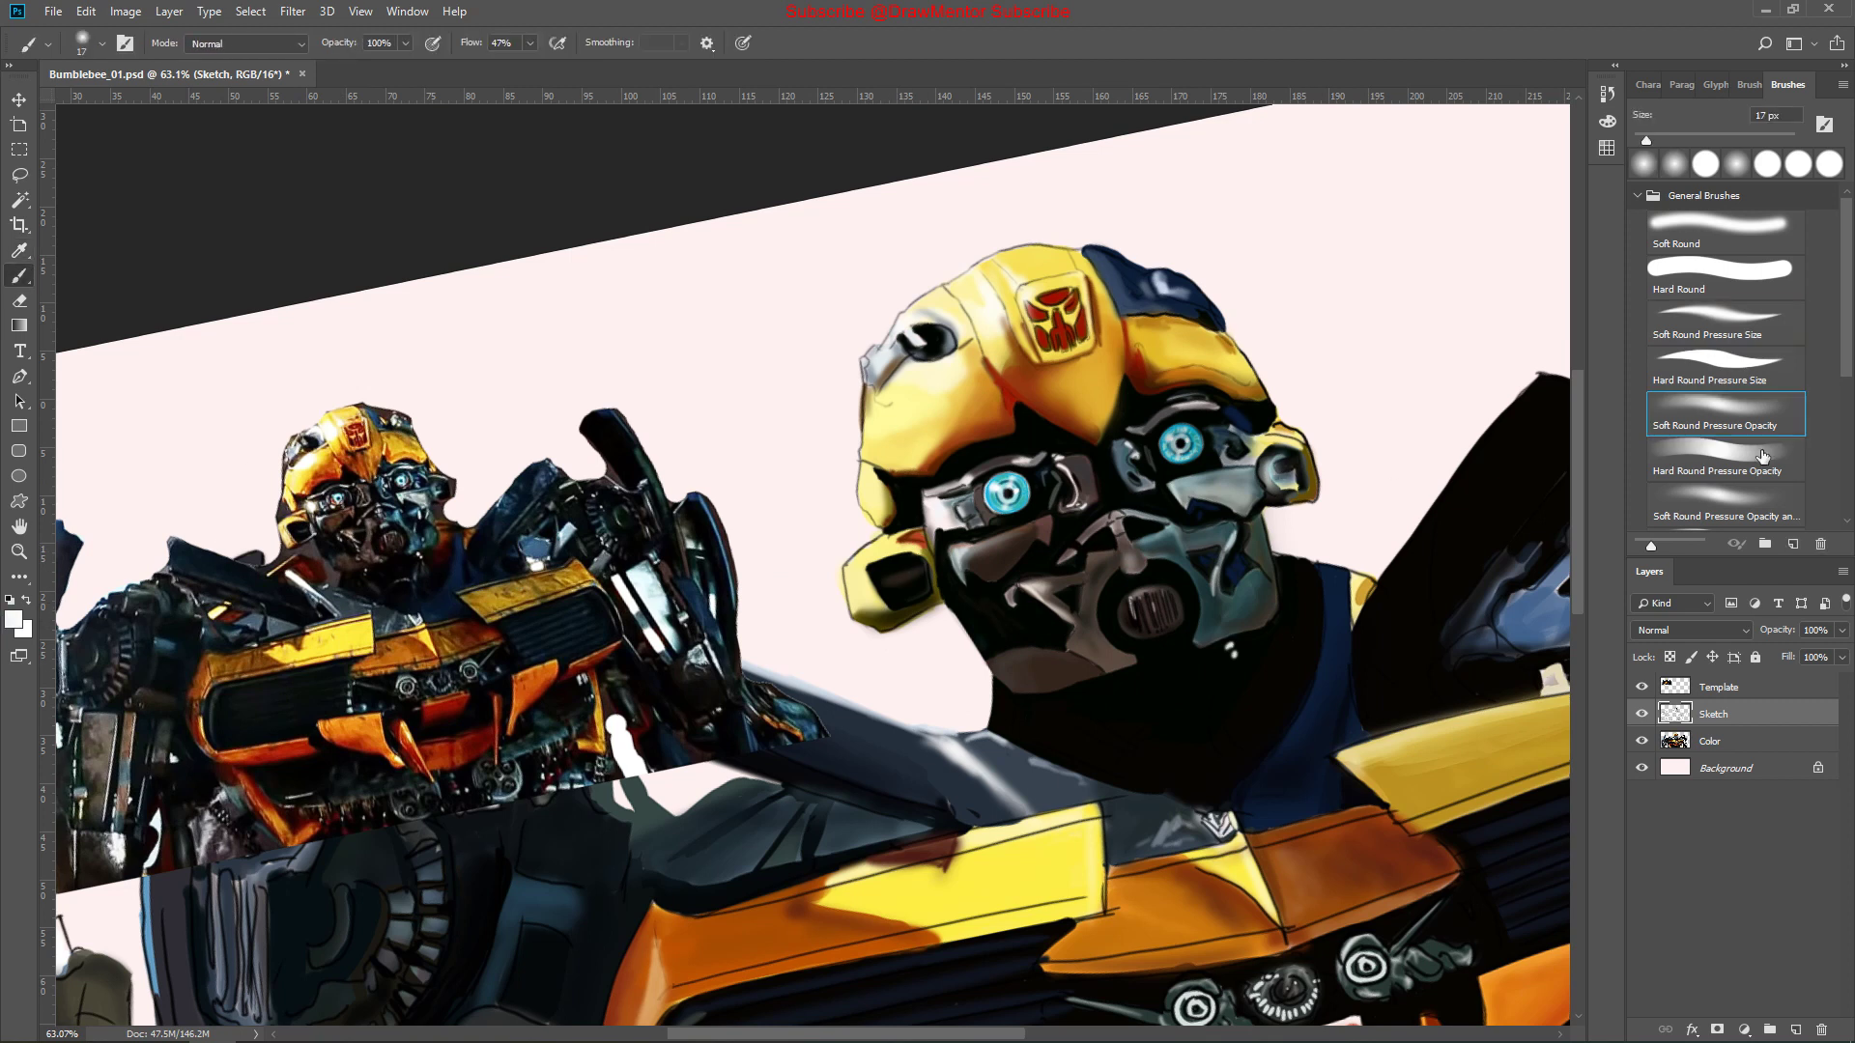
key(bracketright)
key(bracketright)
key(bracketright)
key(comma)
key(comma)
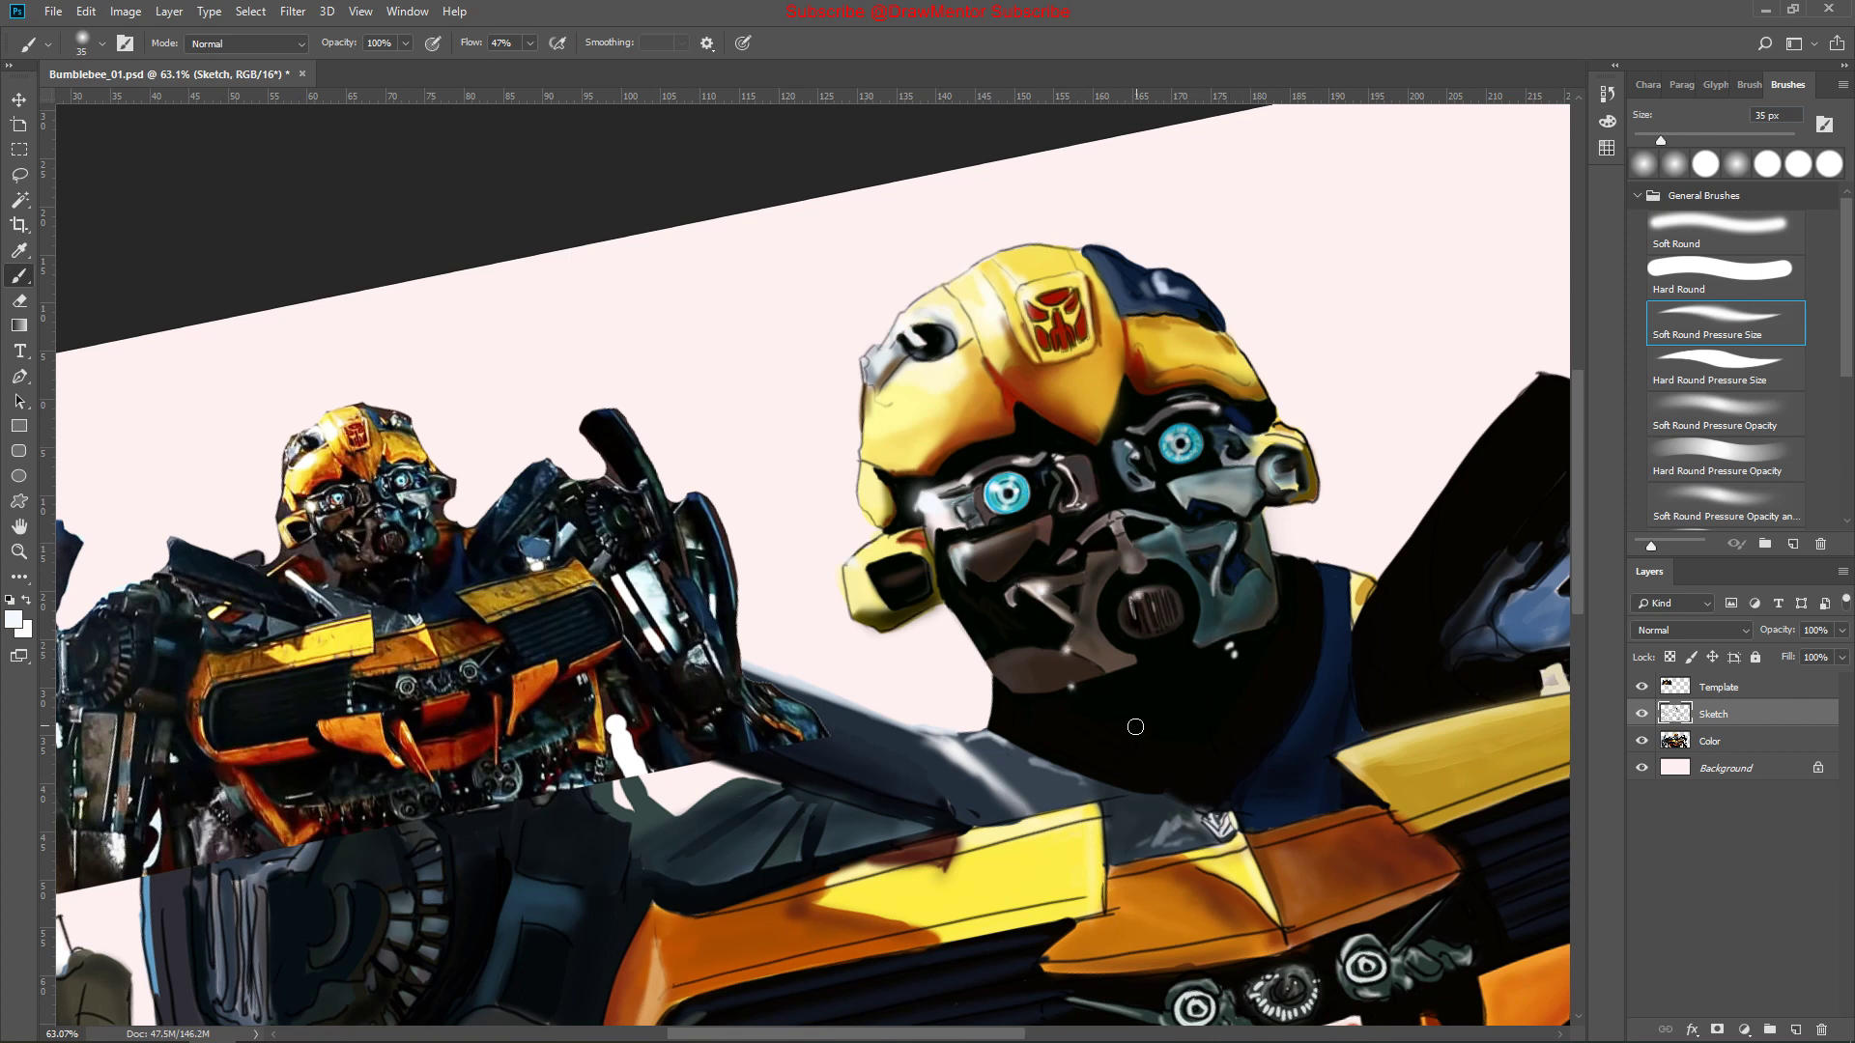
click(1768, 115)
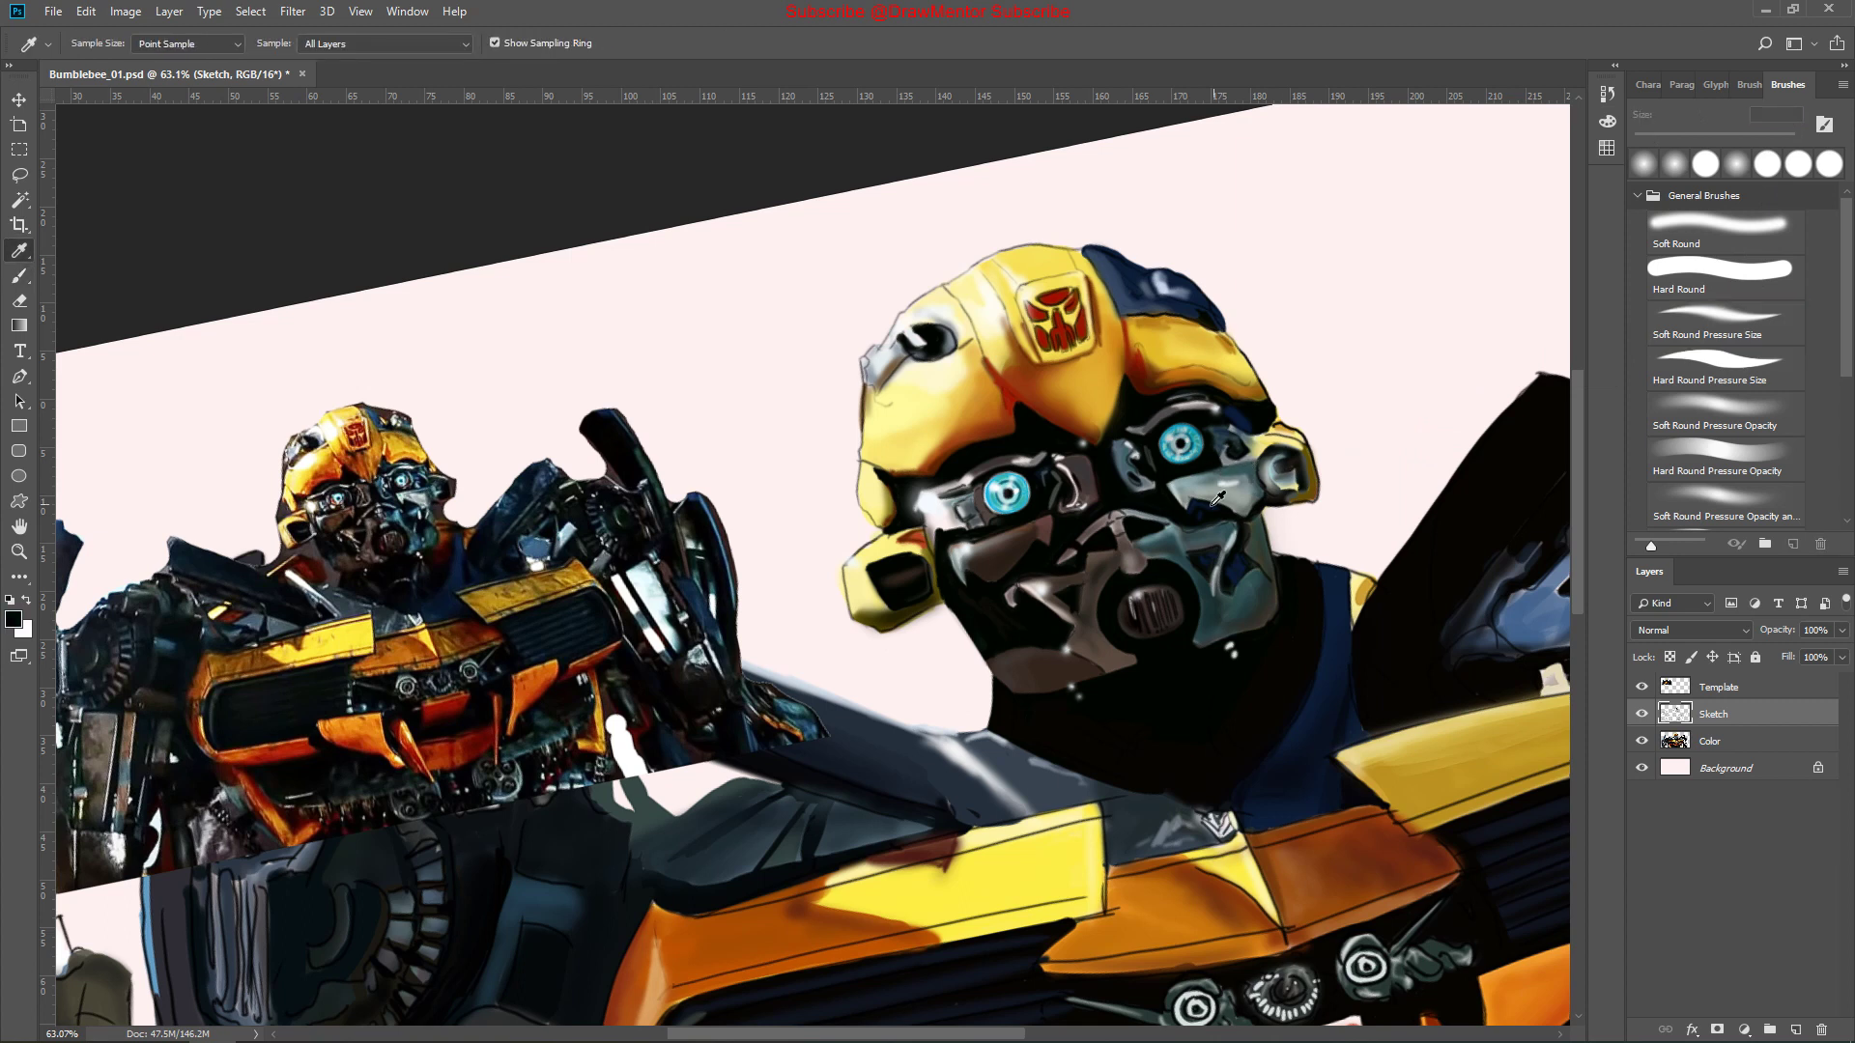
scroll(1248, 473, up, 5)
key(period)
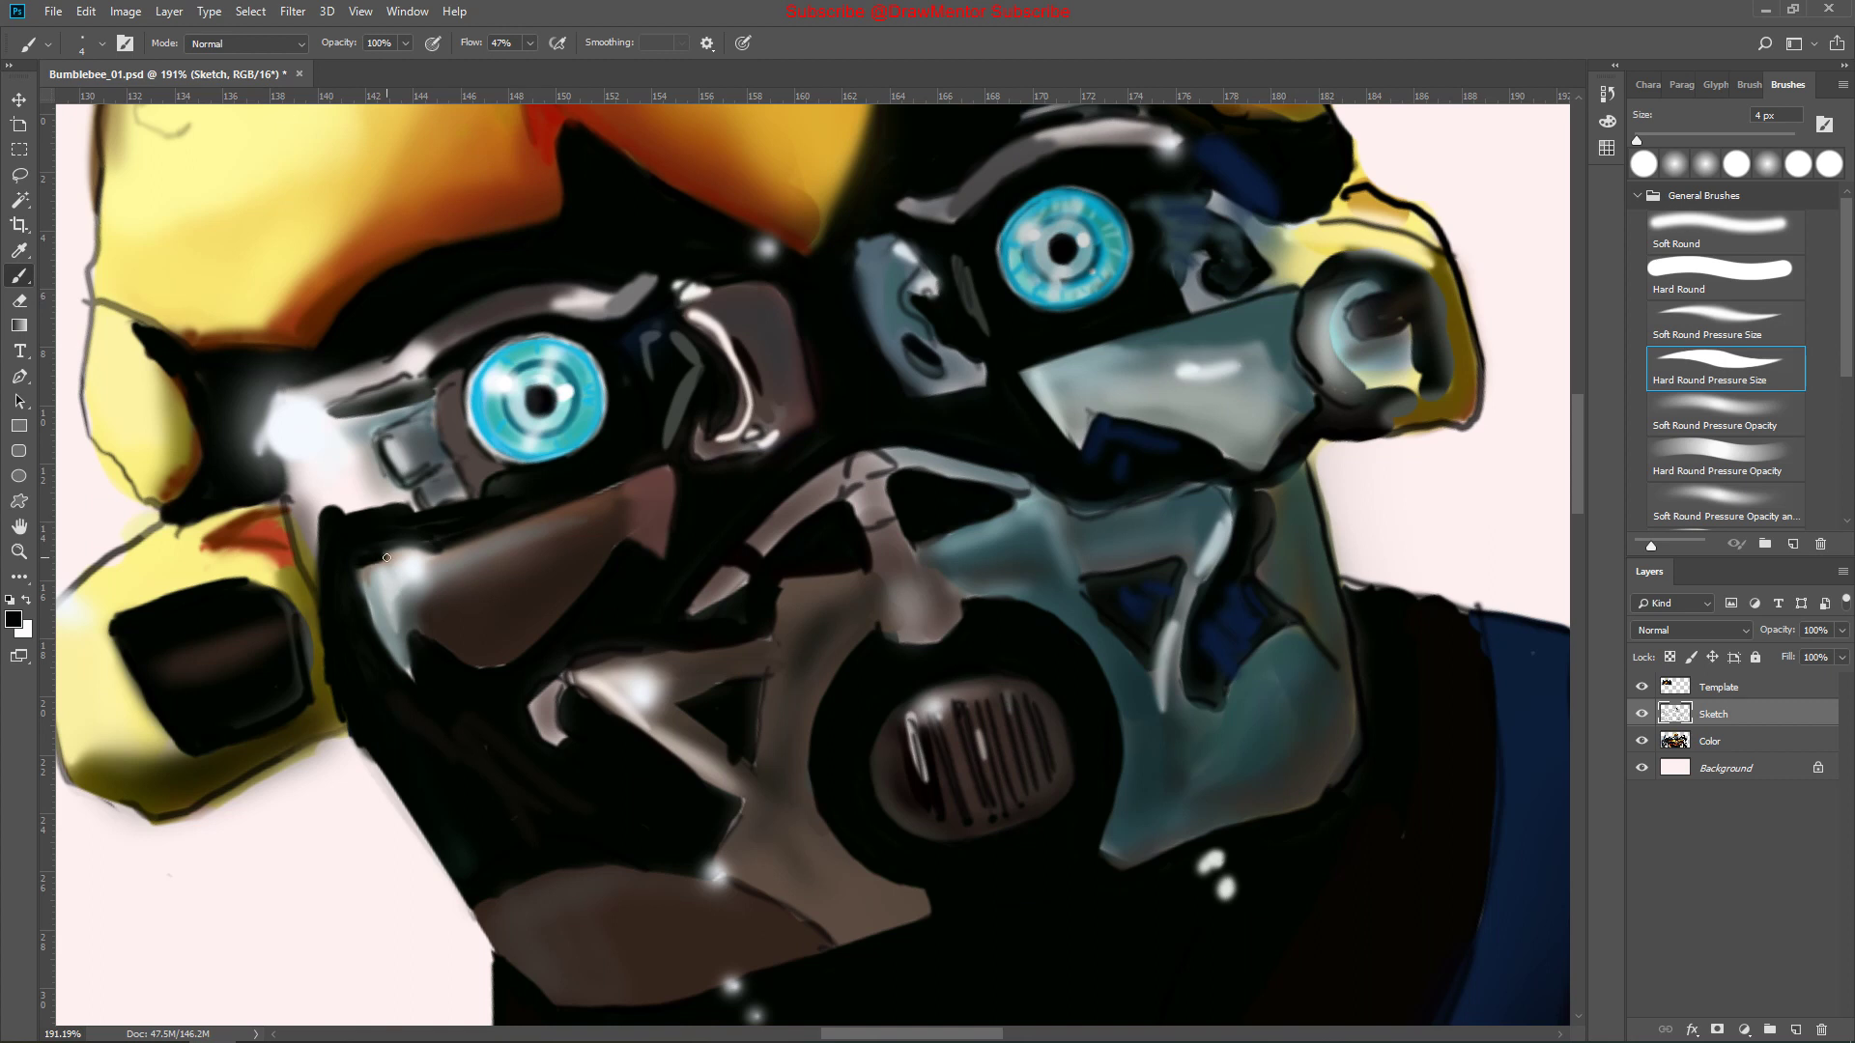
scroll(394, 547, down, 3)
scroll(518, 498, up, 3)
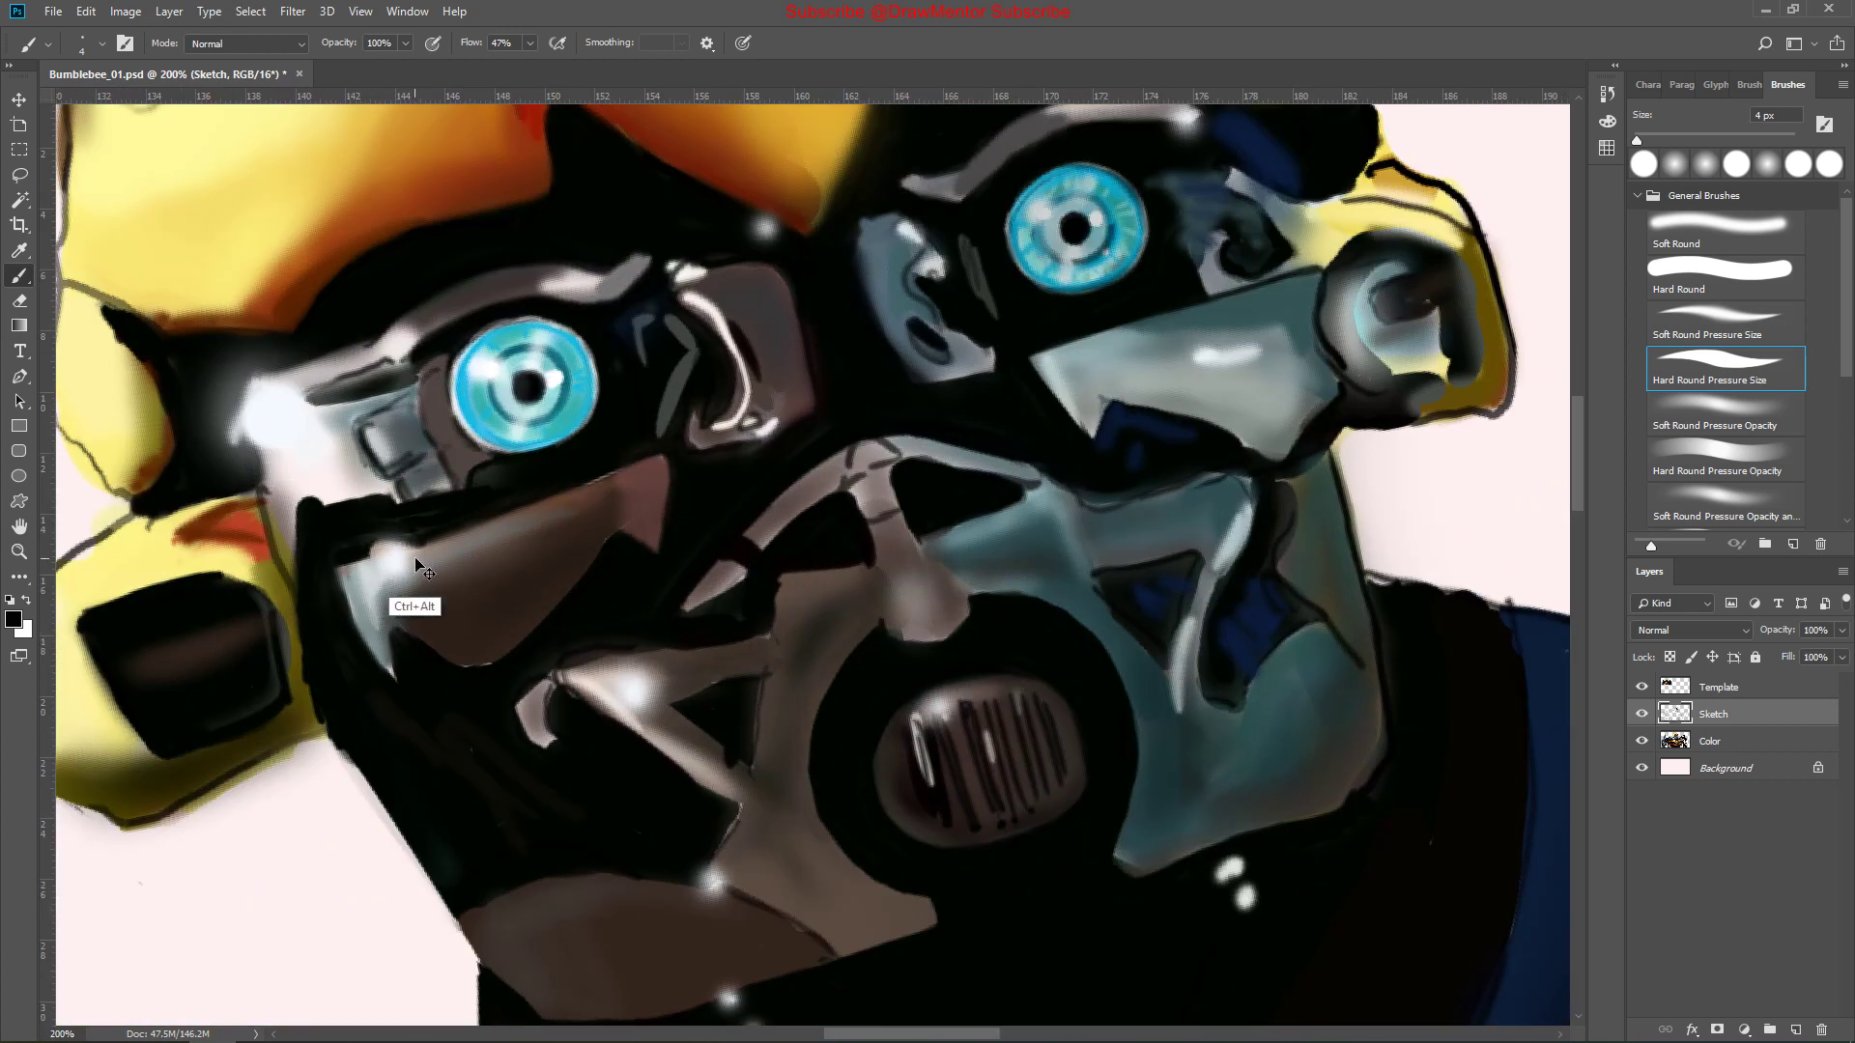
drag(1351, 384, 933, 529)
key(bracketright)
key(bracketright)
key(bracketright)
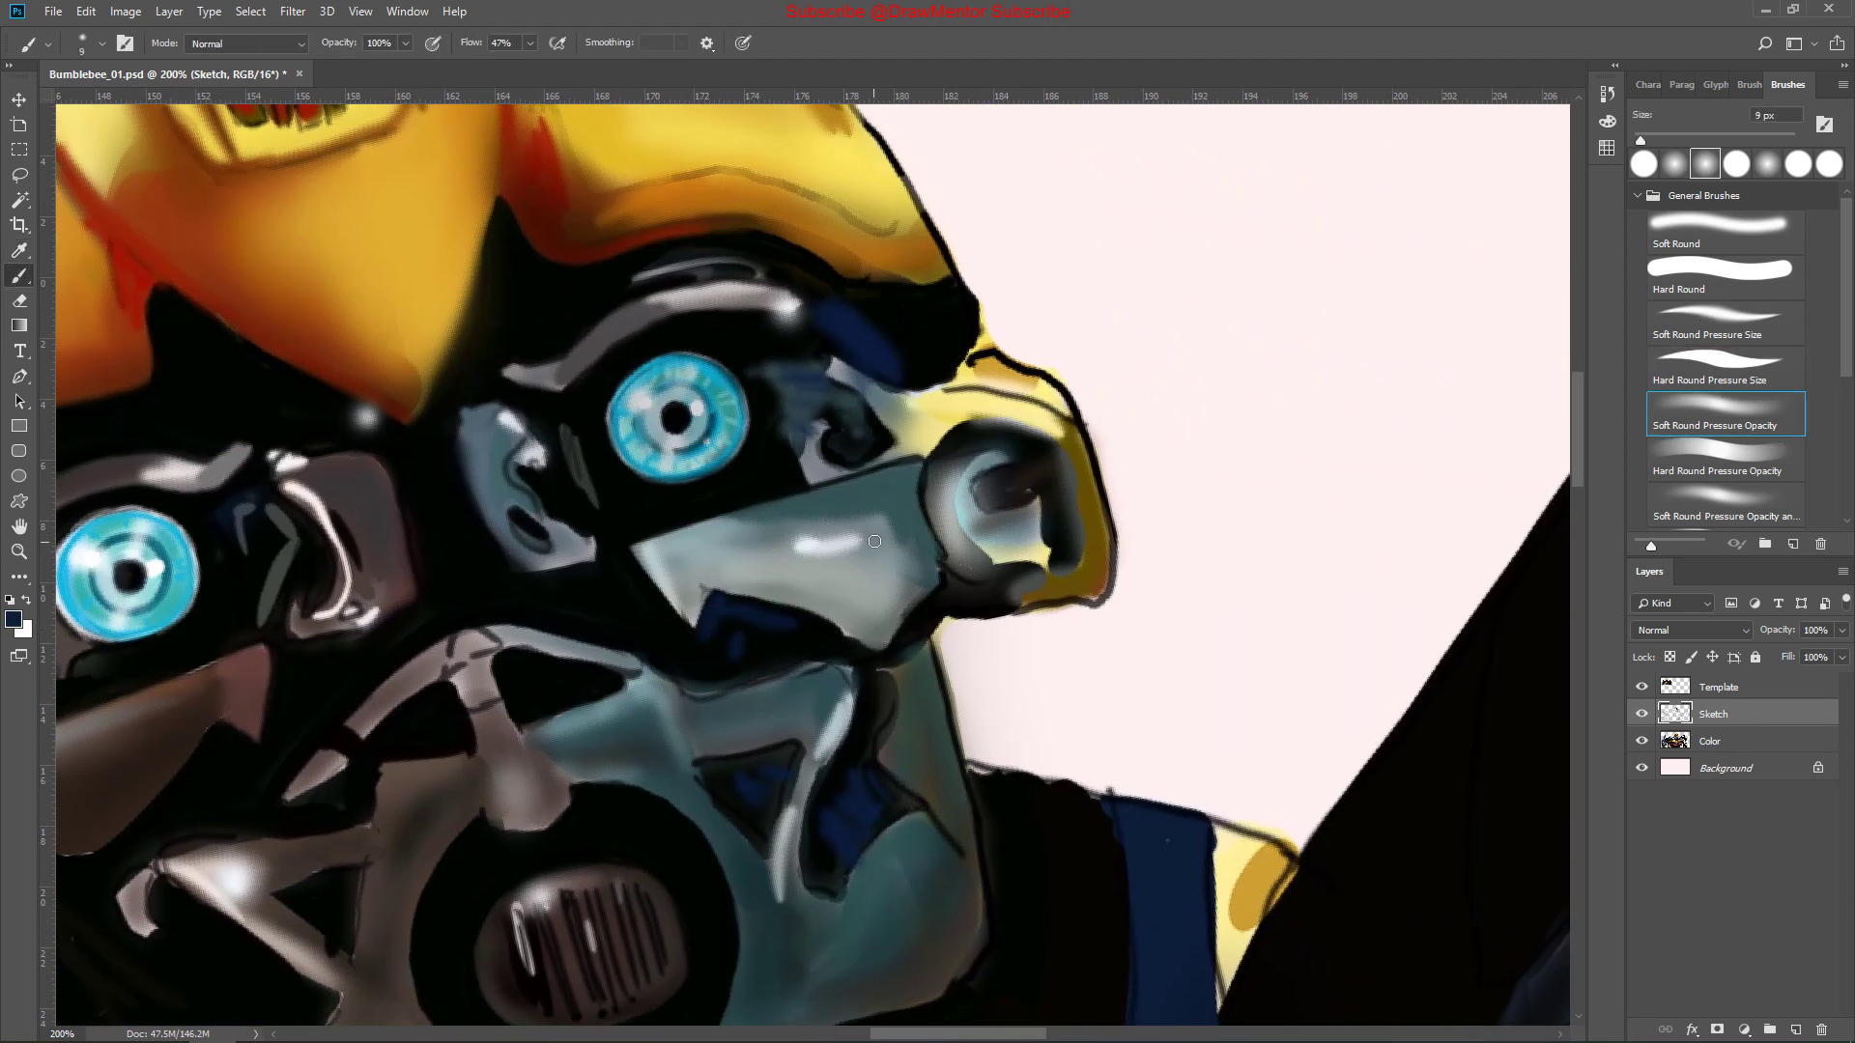
key(ctrl+minus)
drag(845, 618, 861, 619)
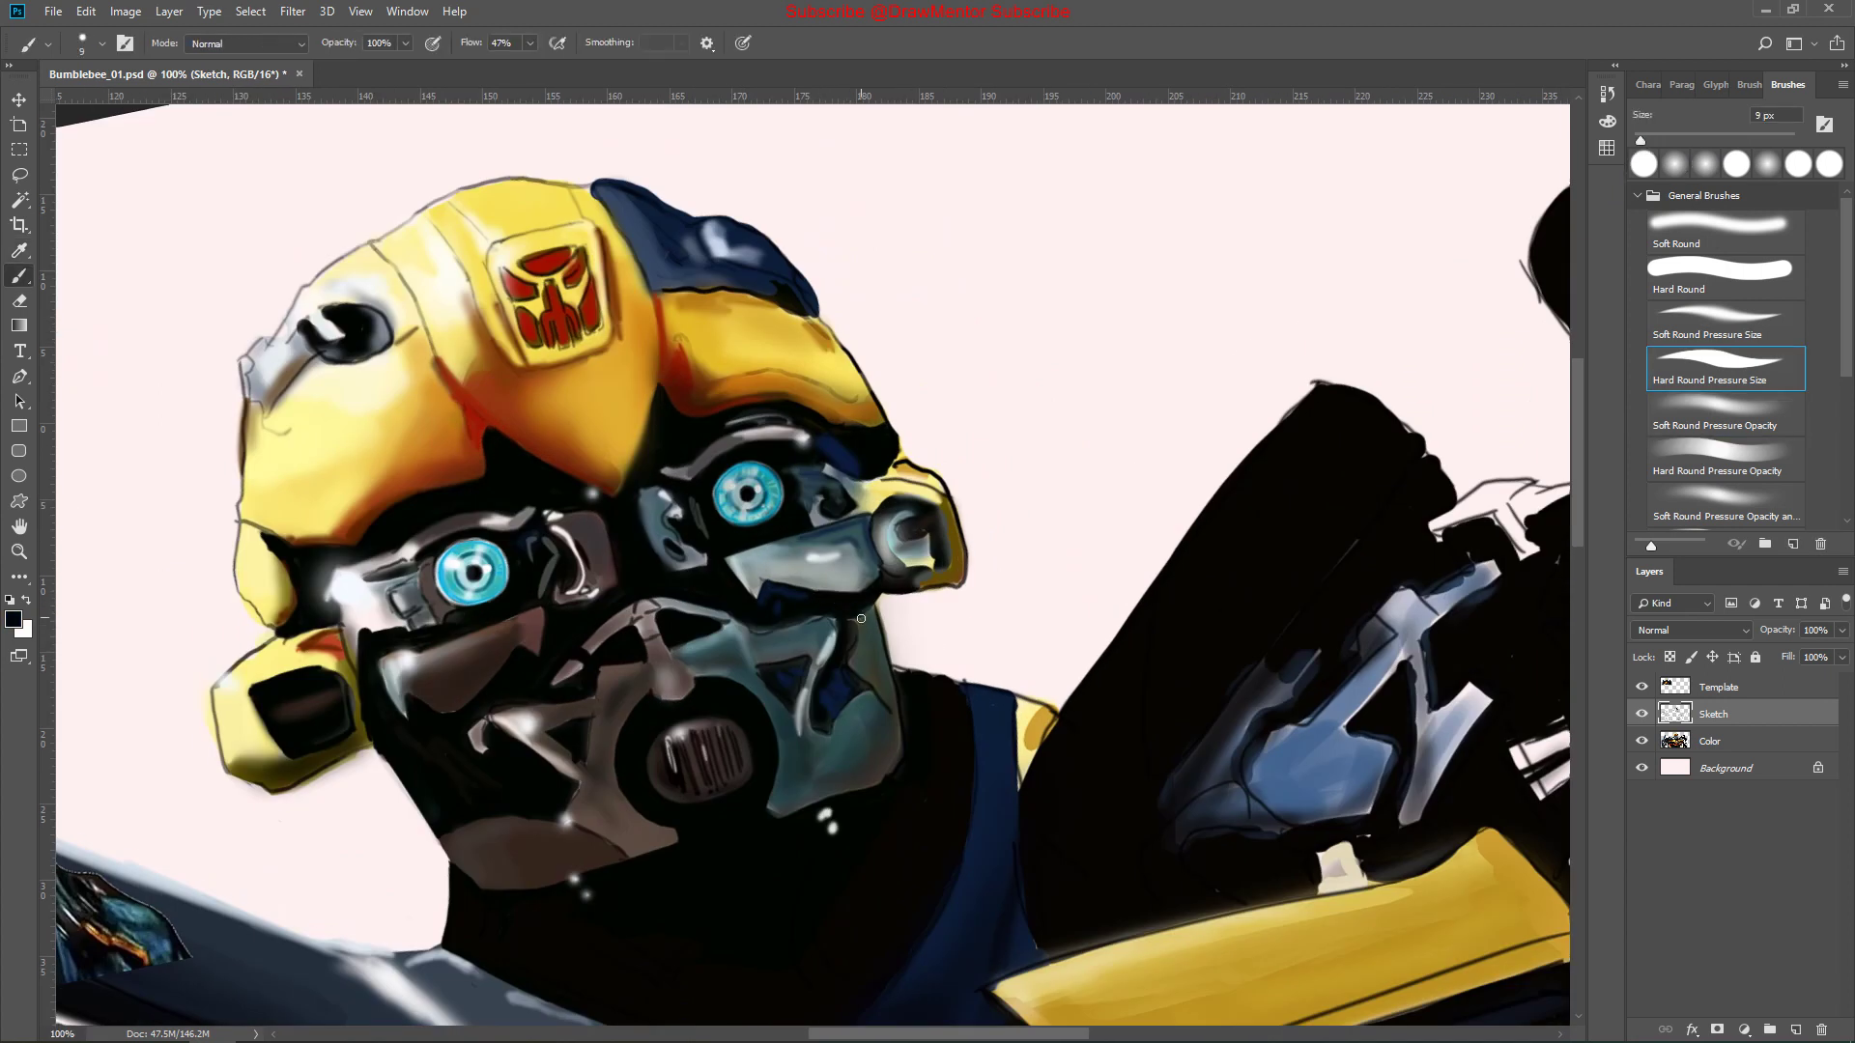
Repaint the dark chin and neck shading with a 44 px soft brush
key(ctrl+minus)
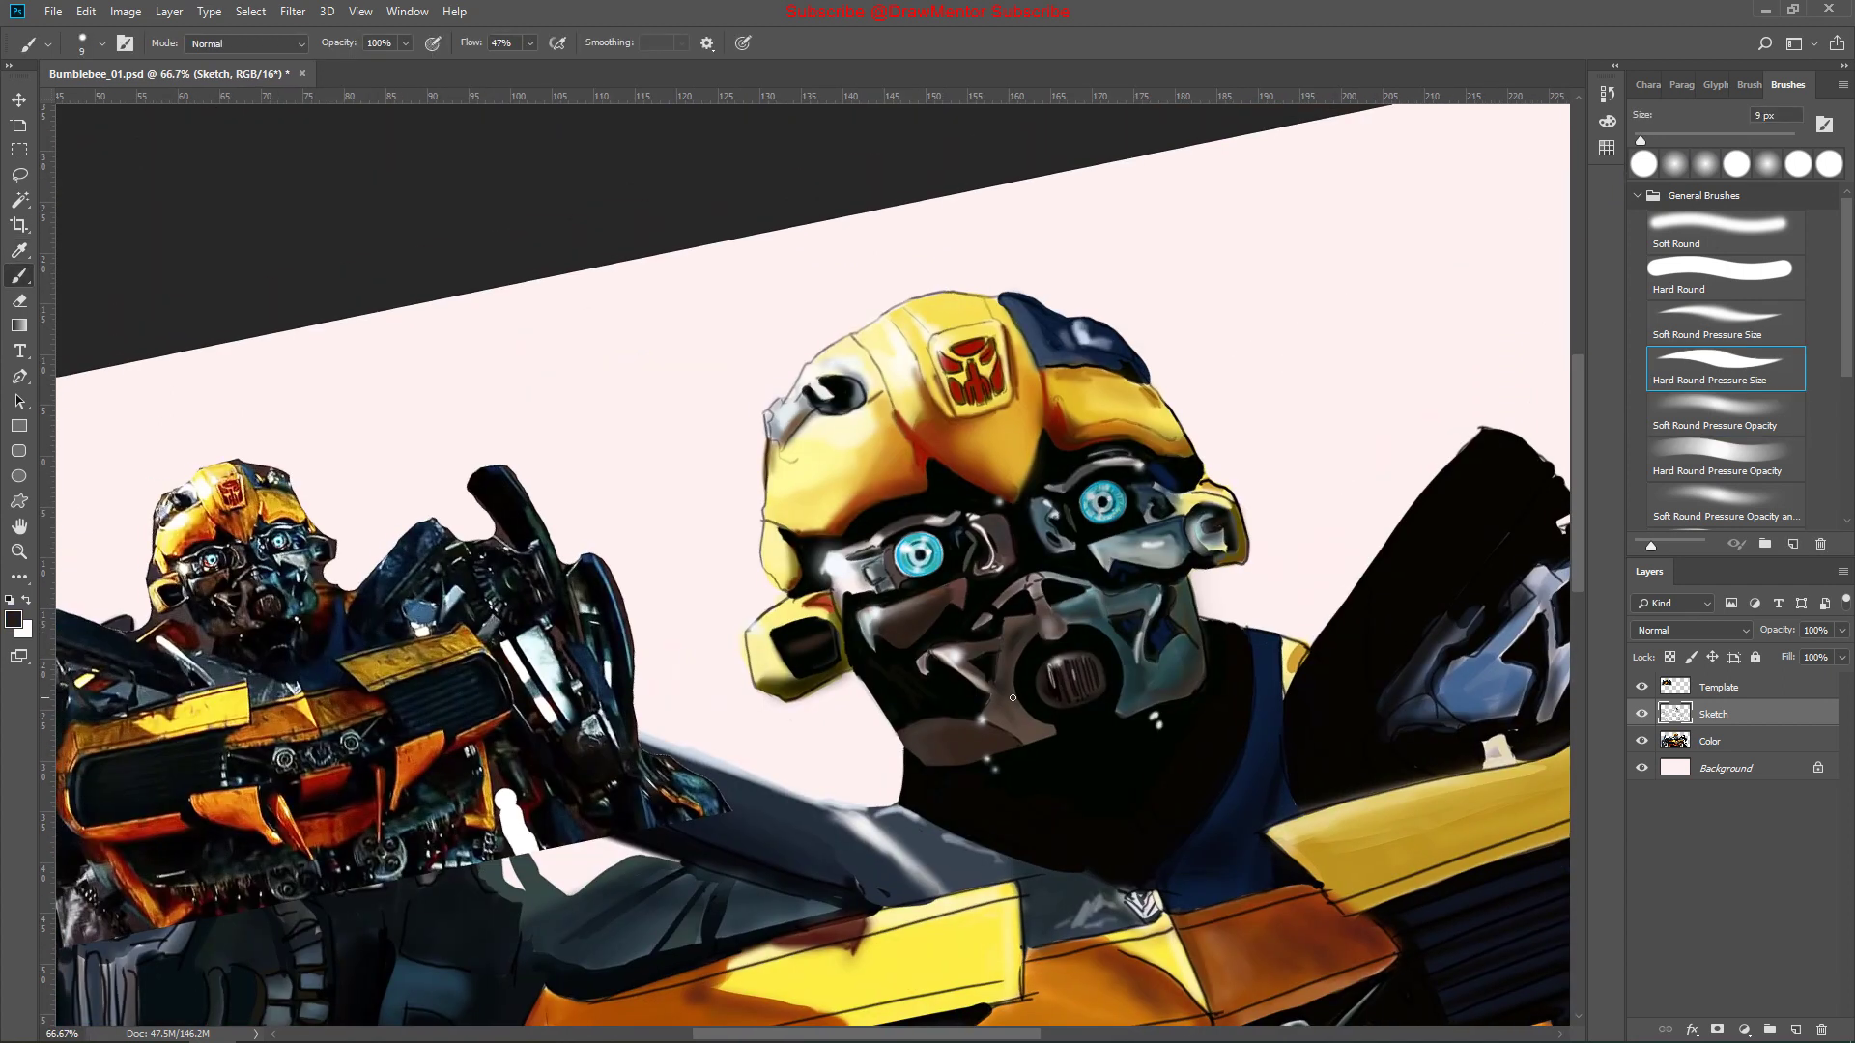
key(bracketright)
key(bracketright)
key(bracketright)
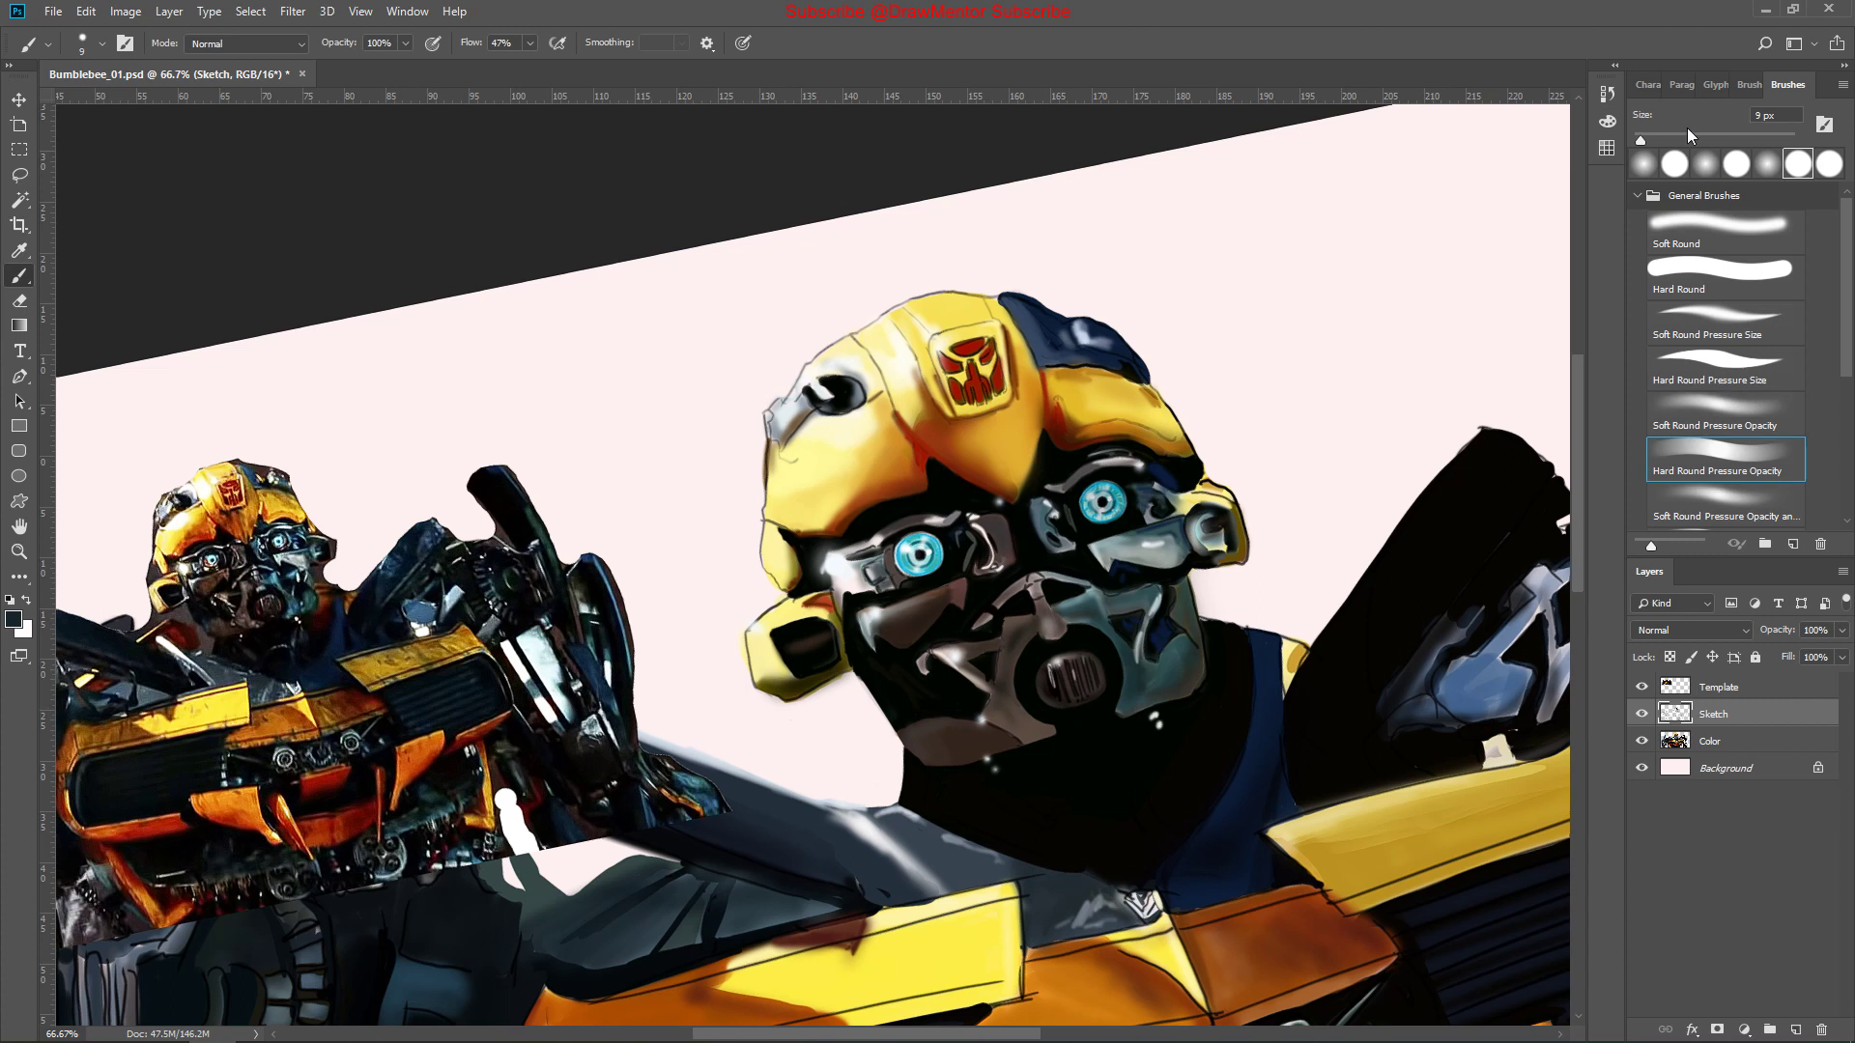
key(period)
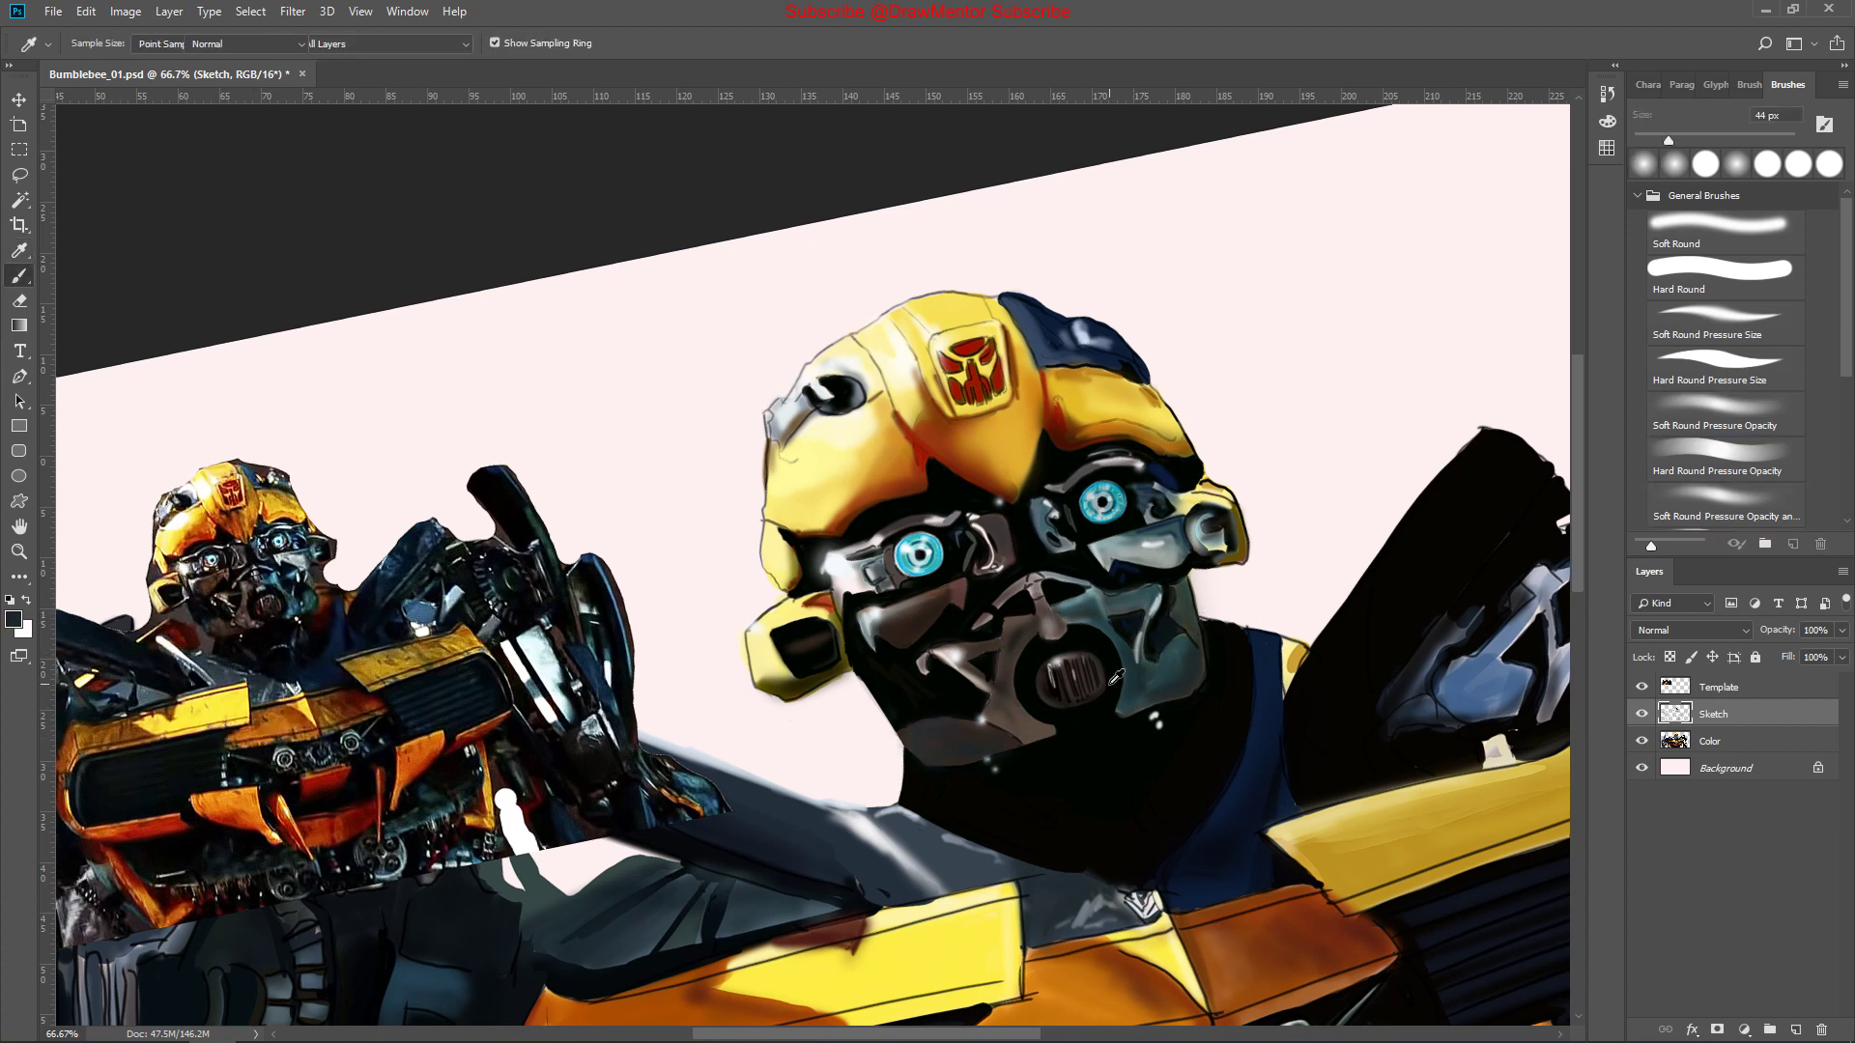
drag(1034, 821, 1189, 755)
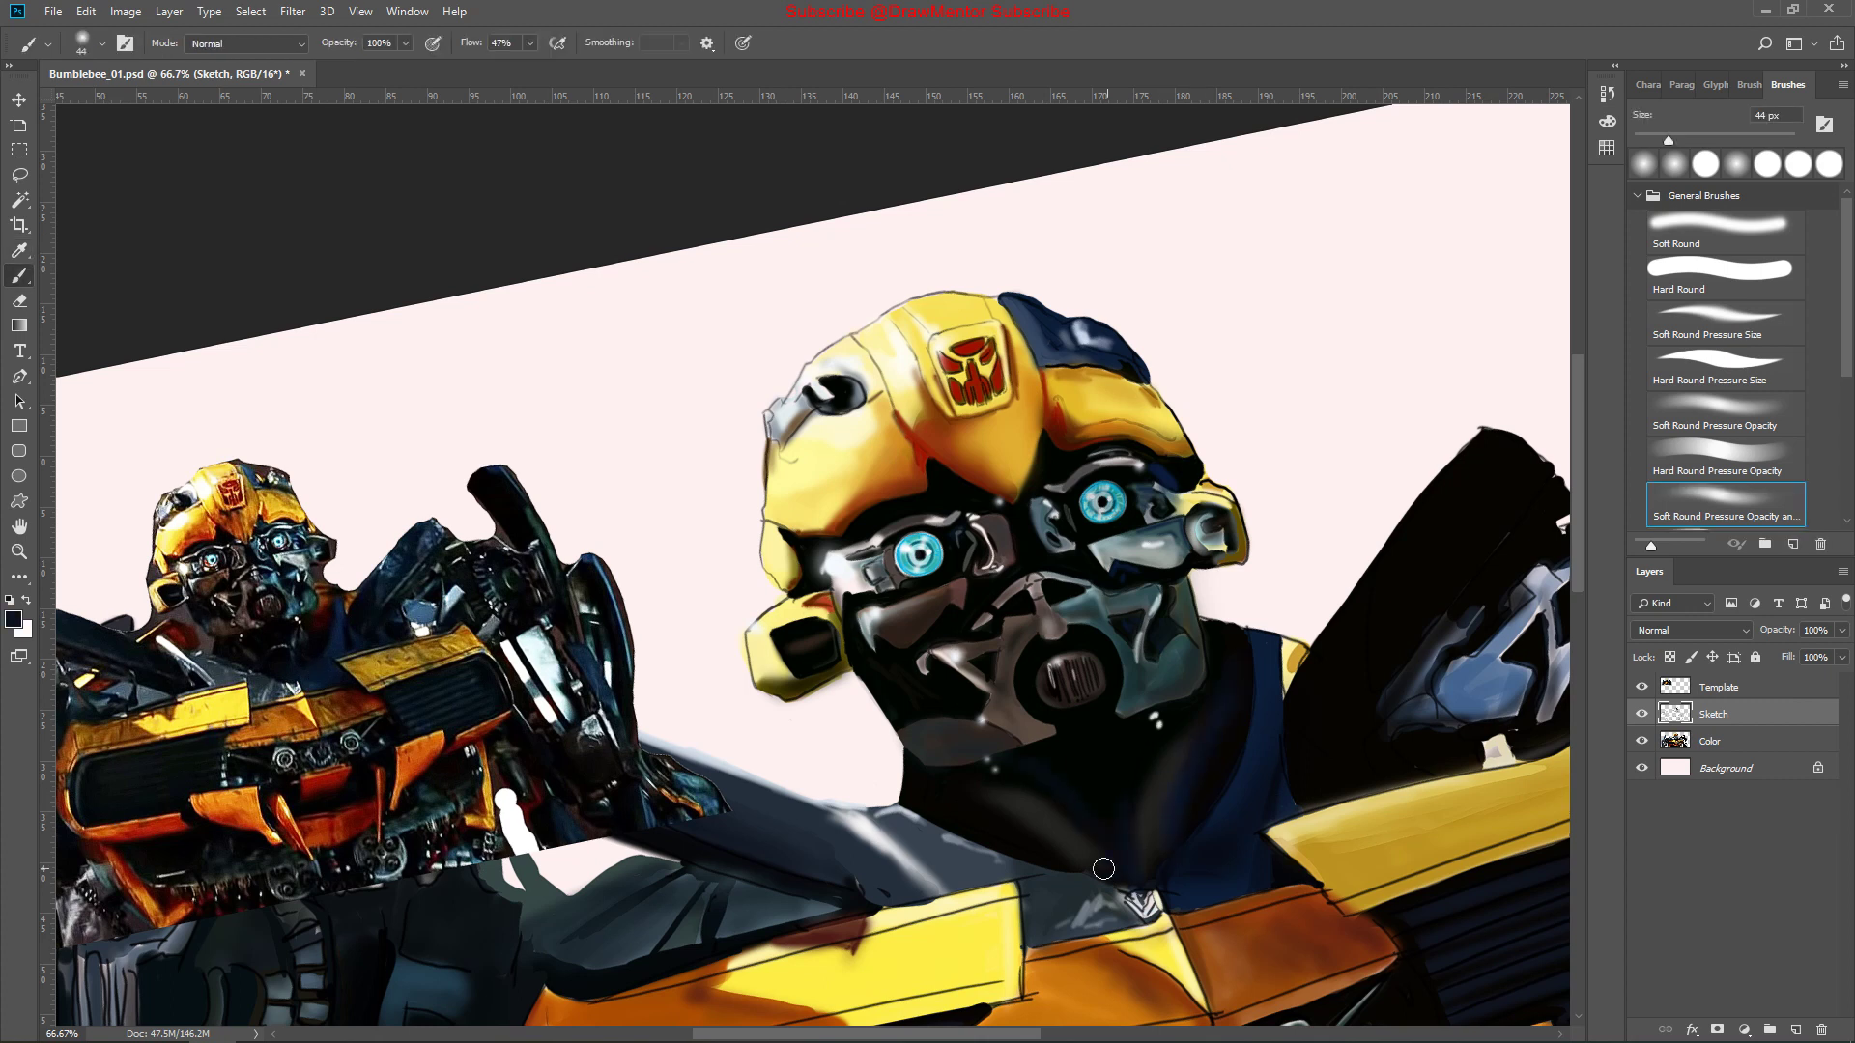
key(comma)
key(comma)
click(1645, 137)
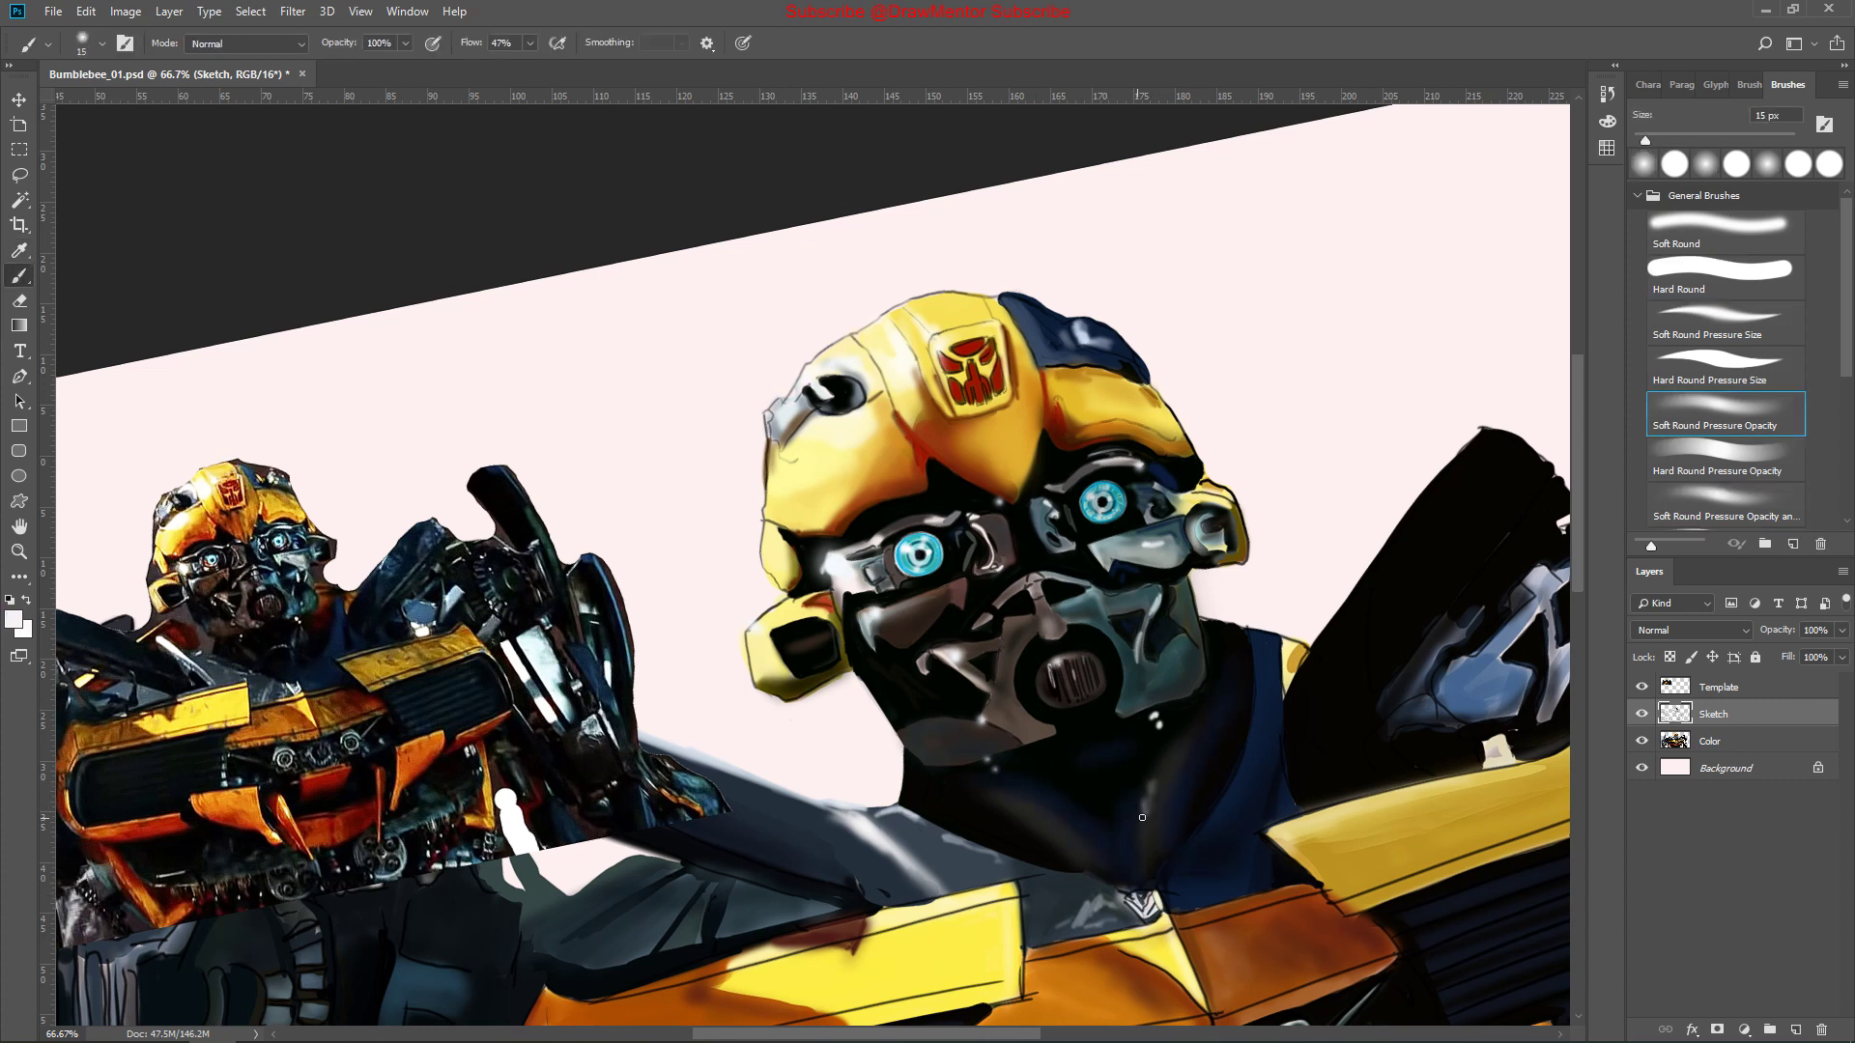
mouse_move(1282, 729)
mouse_down()
mouse_move(1256, 663)
mouse_move(1058, 745)
mouse_up()
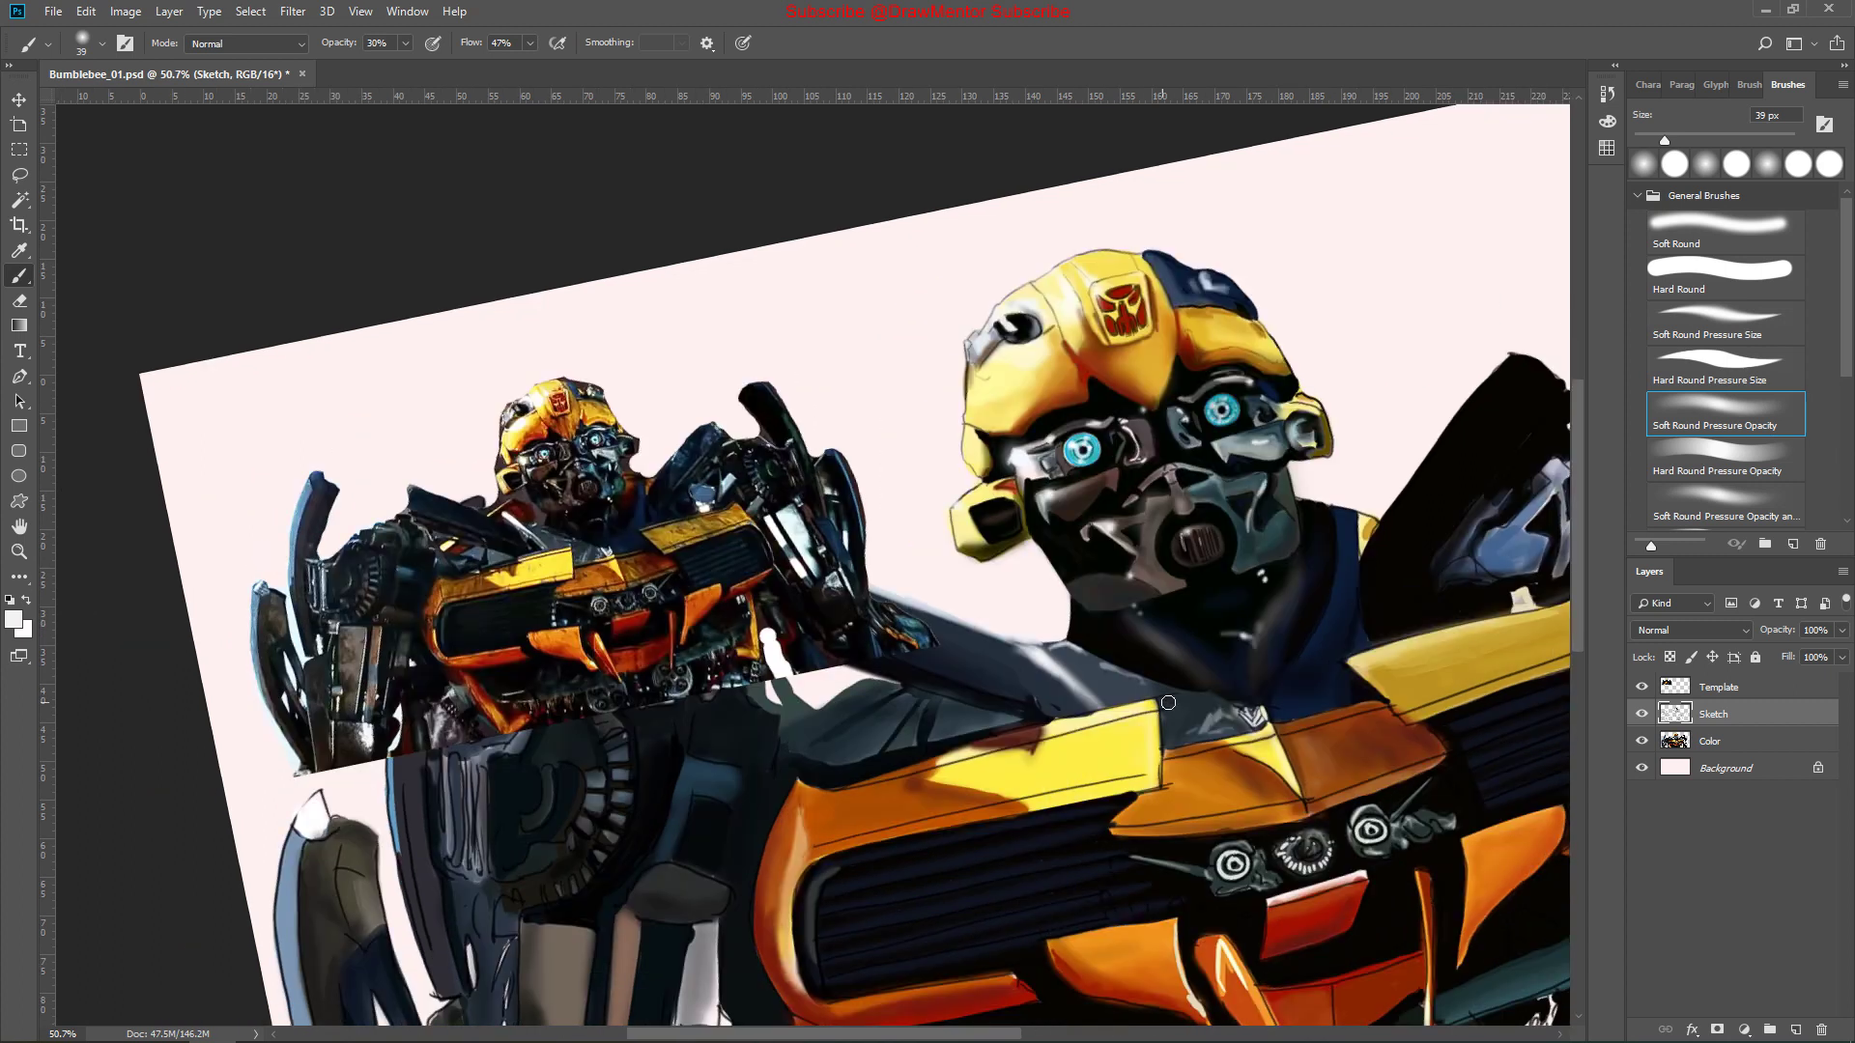
drag(1093, 593, 1014, 545)
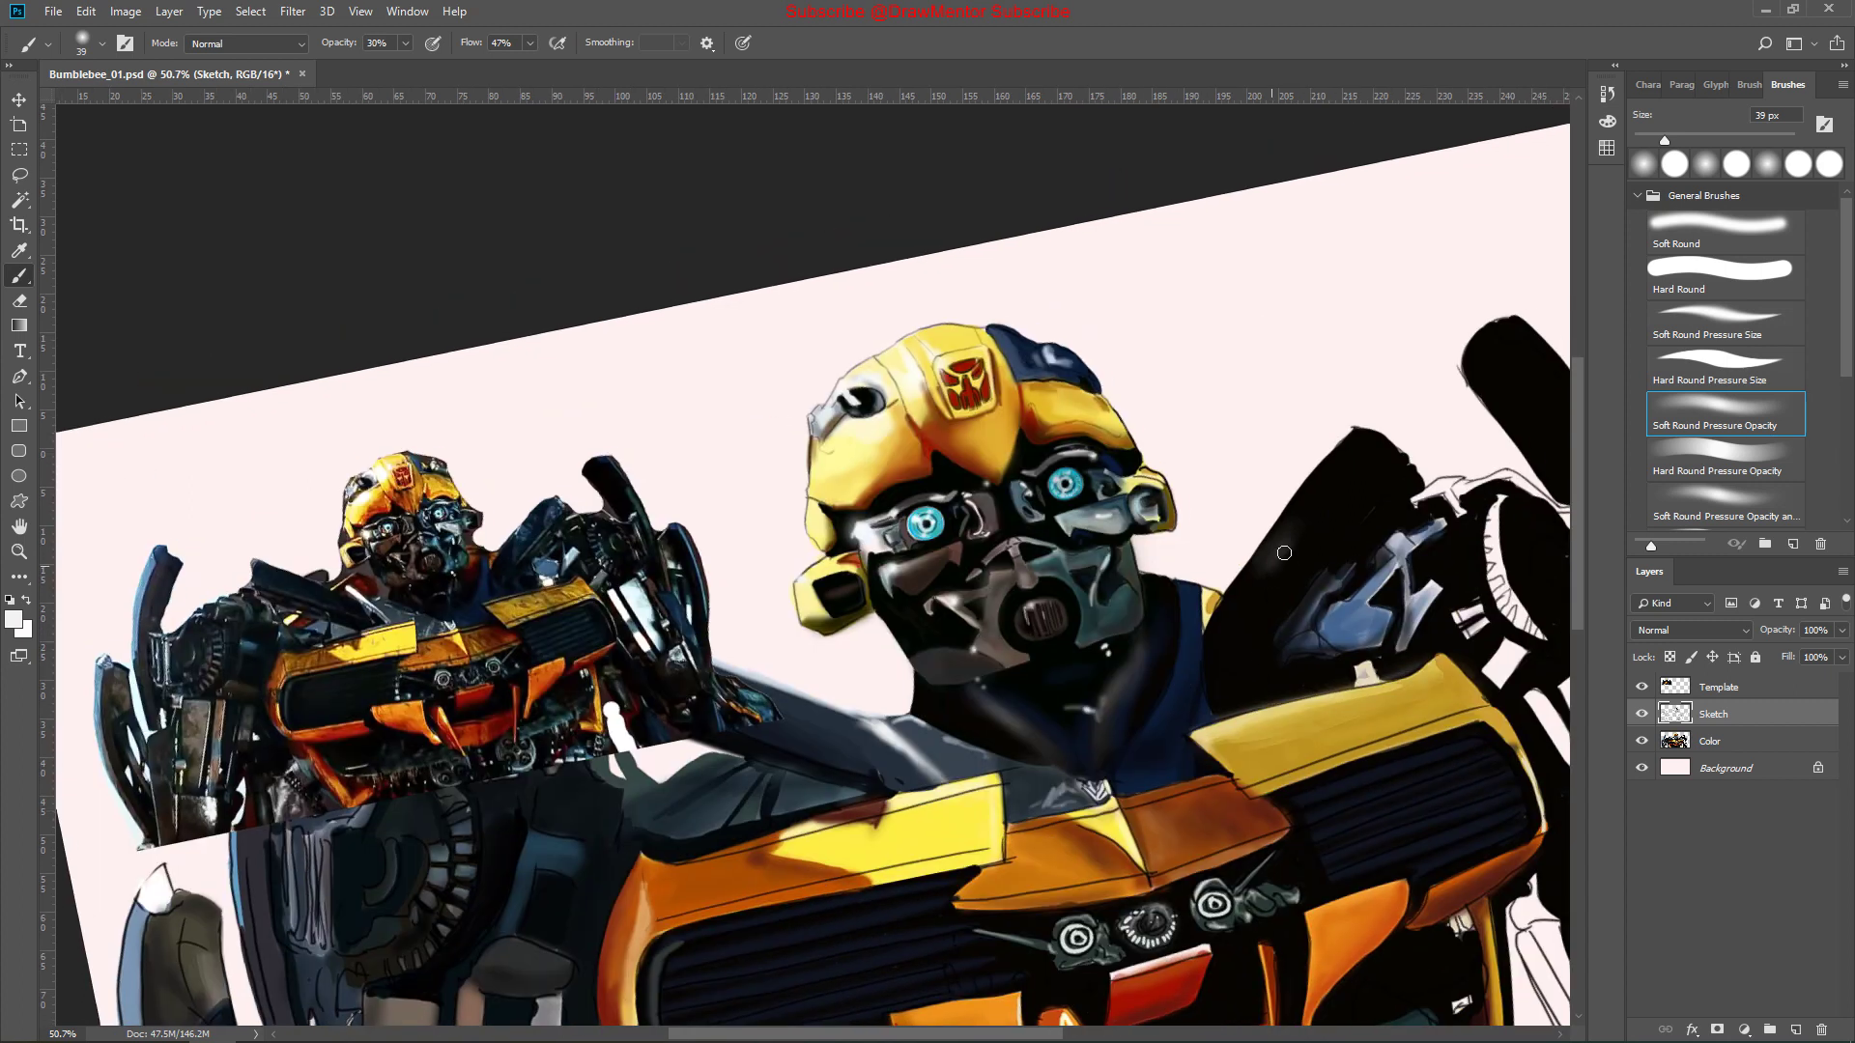
Save As over the existing Bumblebee_01.psd, confirming the replacement
key(ctrl+shift+s)
key(Return)
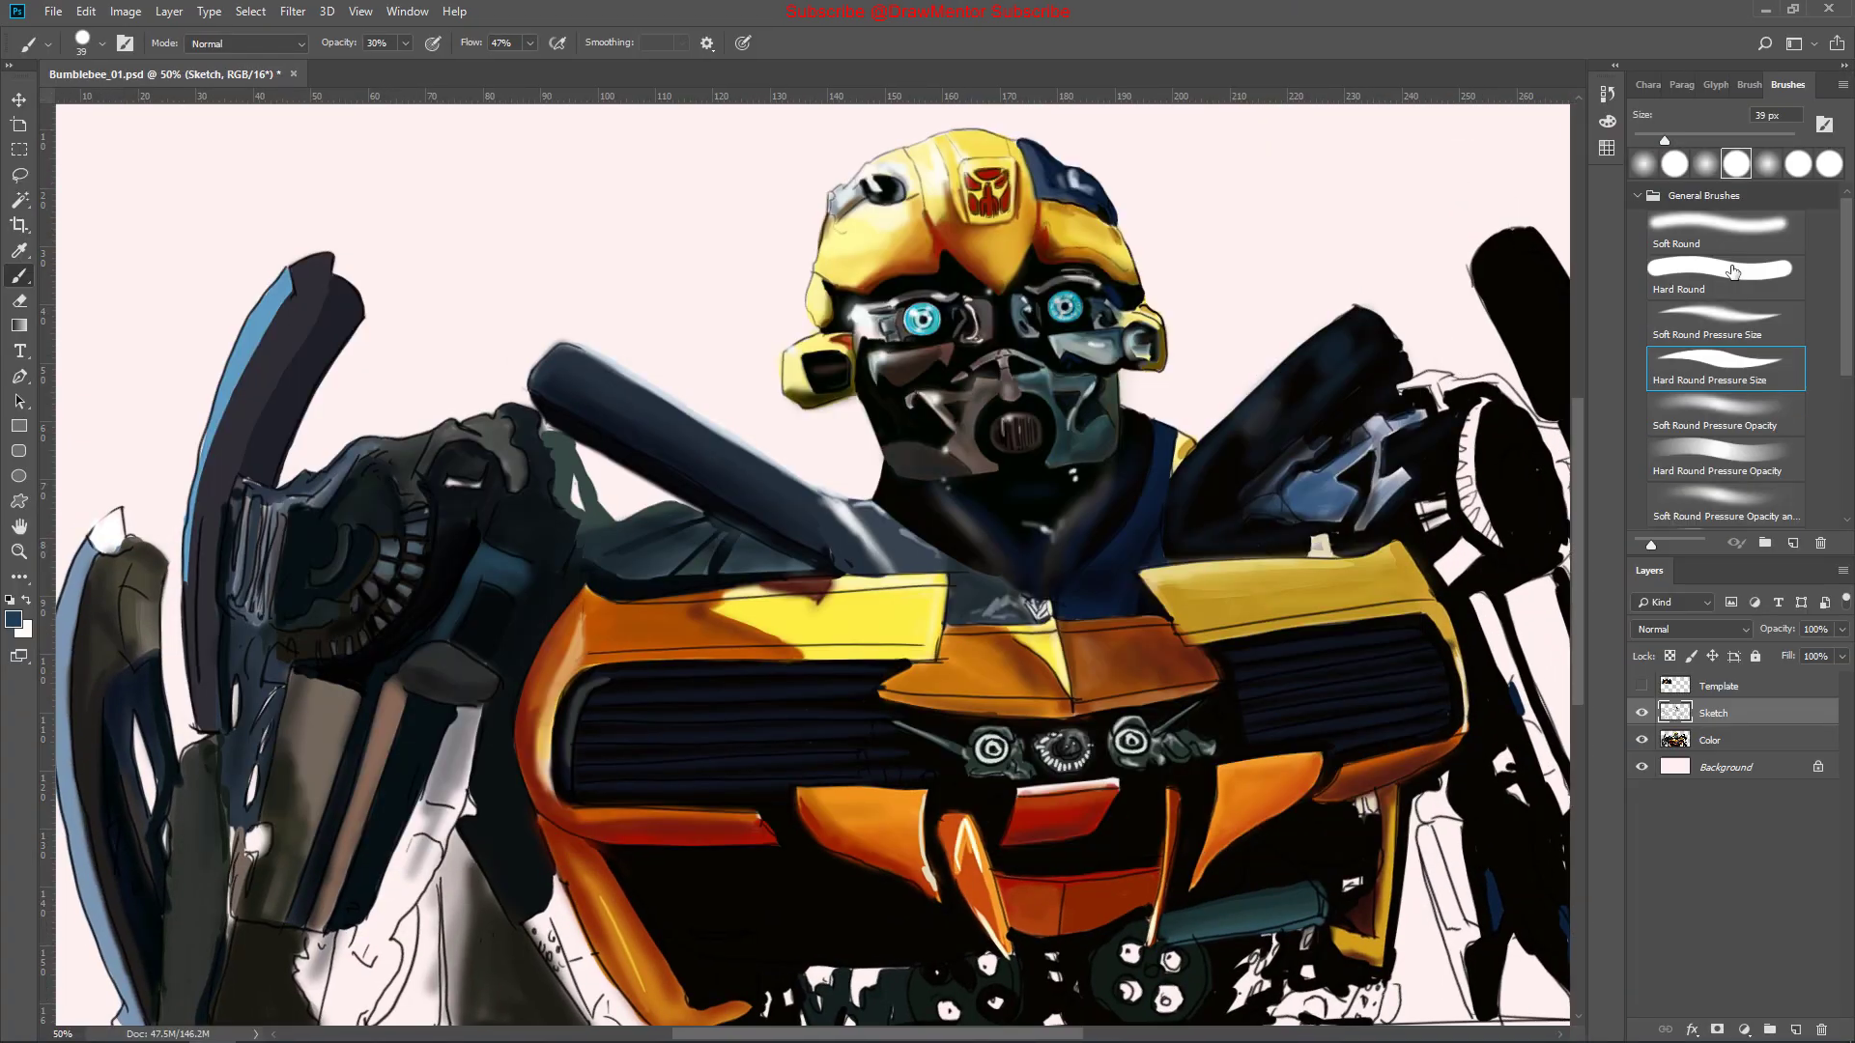
click(1733, 272)
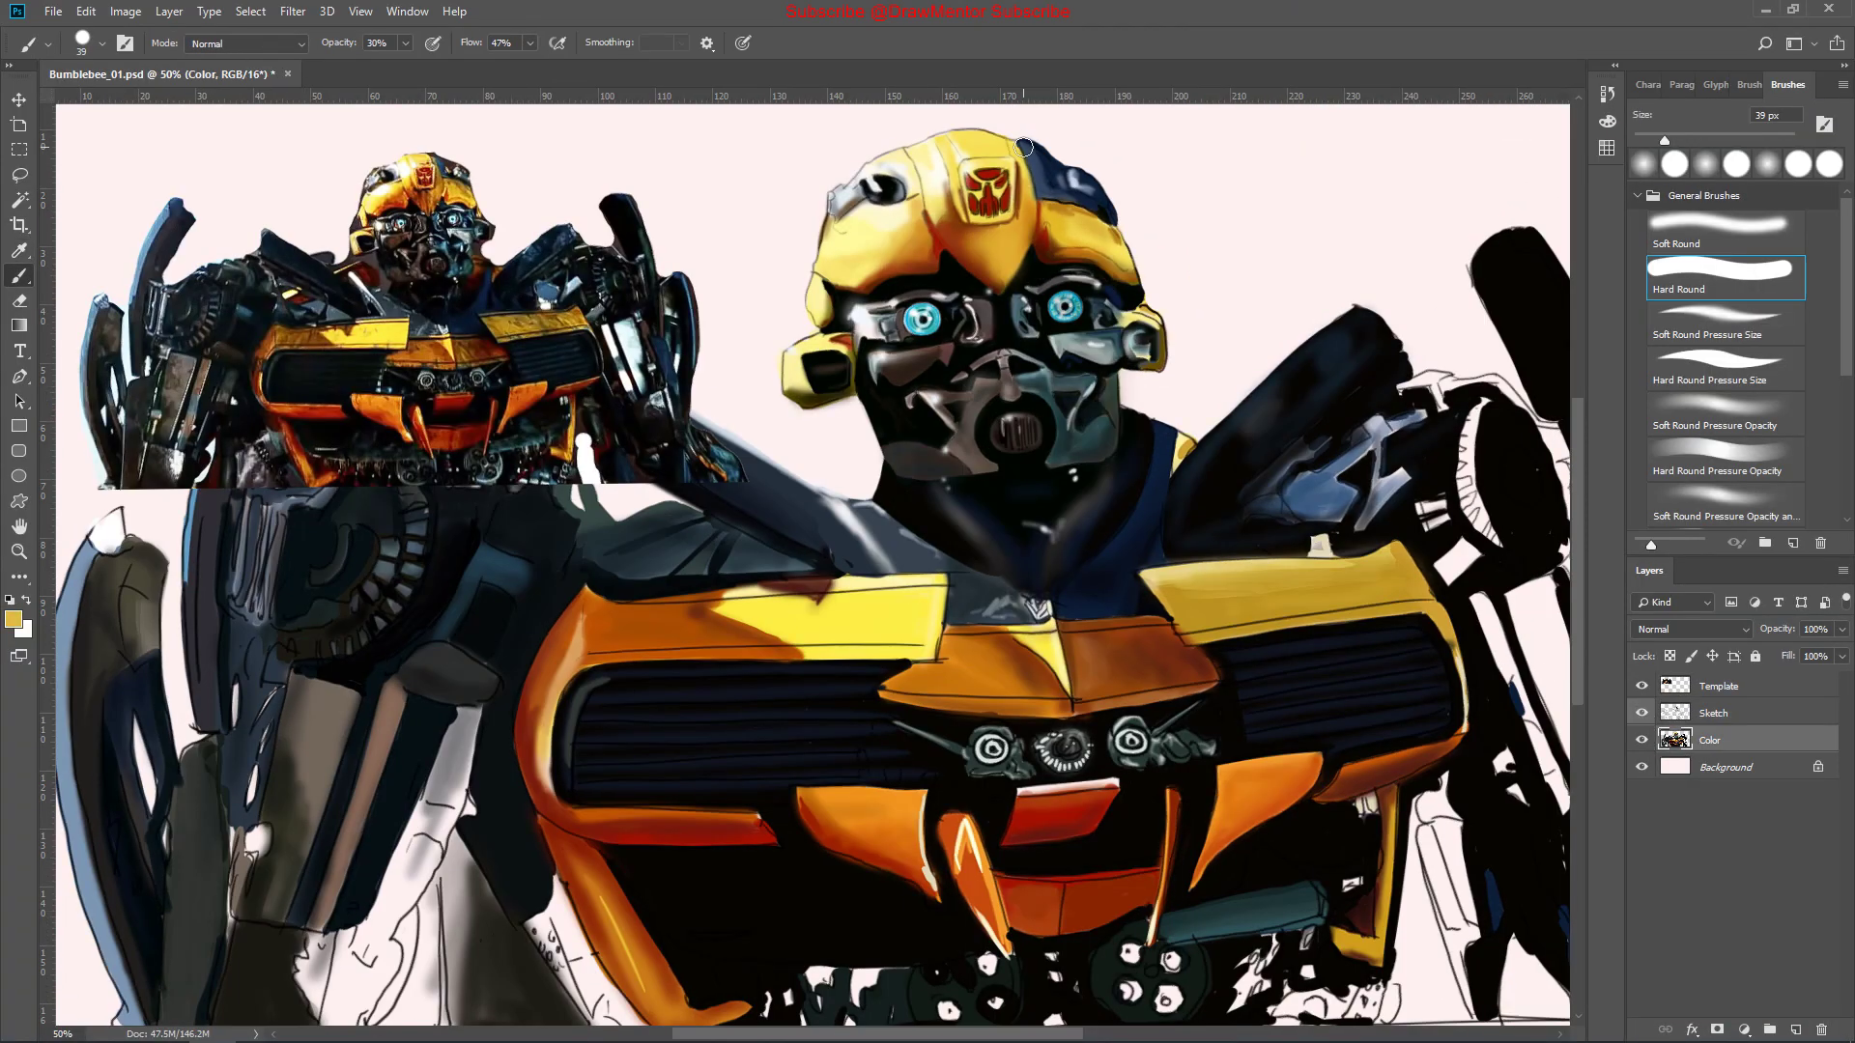
Paint soft yellow over the helmet on both sides of the logo at low flow
click(1726, 414)
drag(1030, 140, 1014, 259)
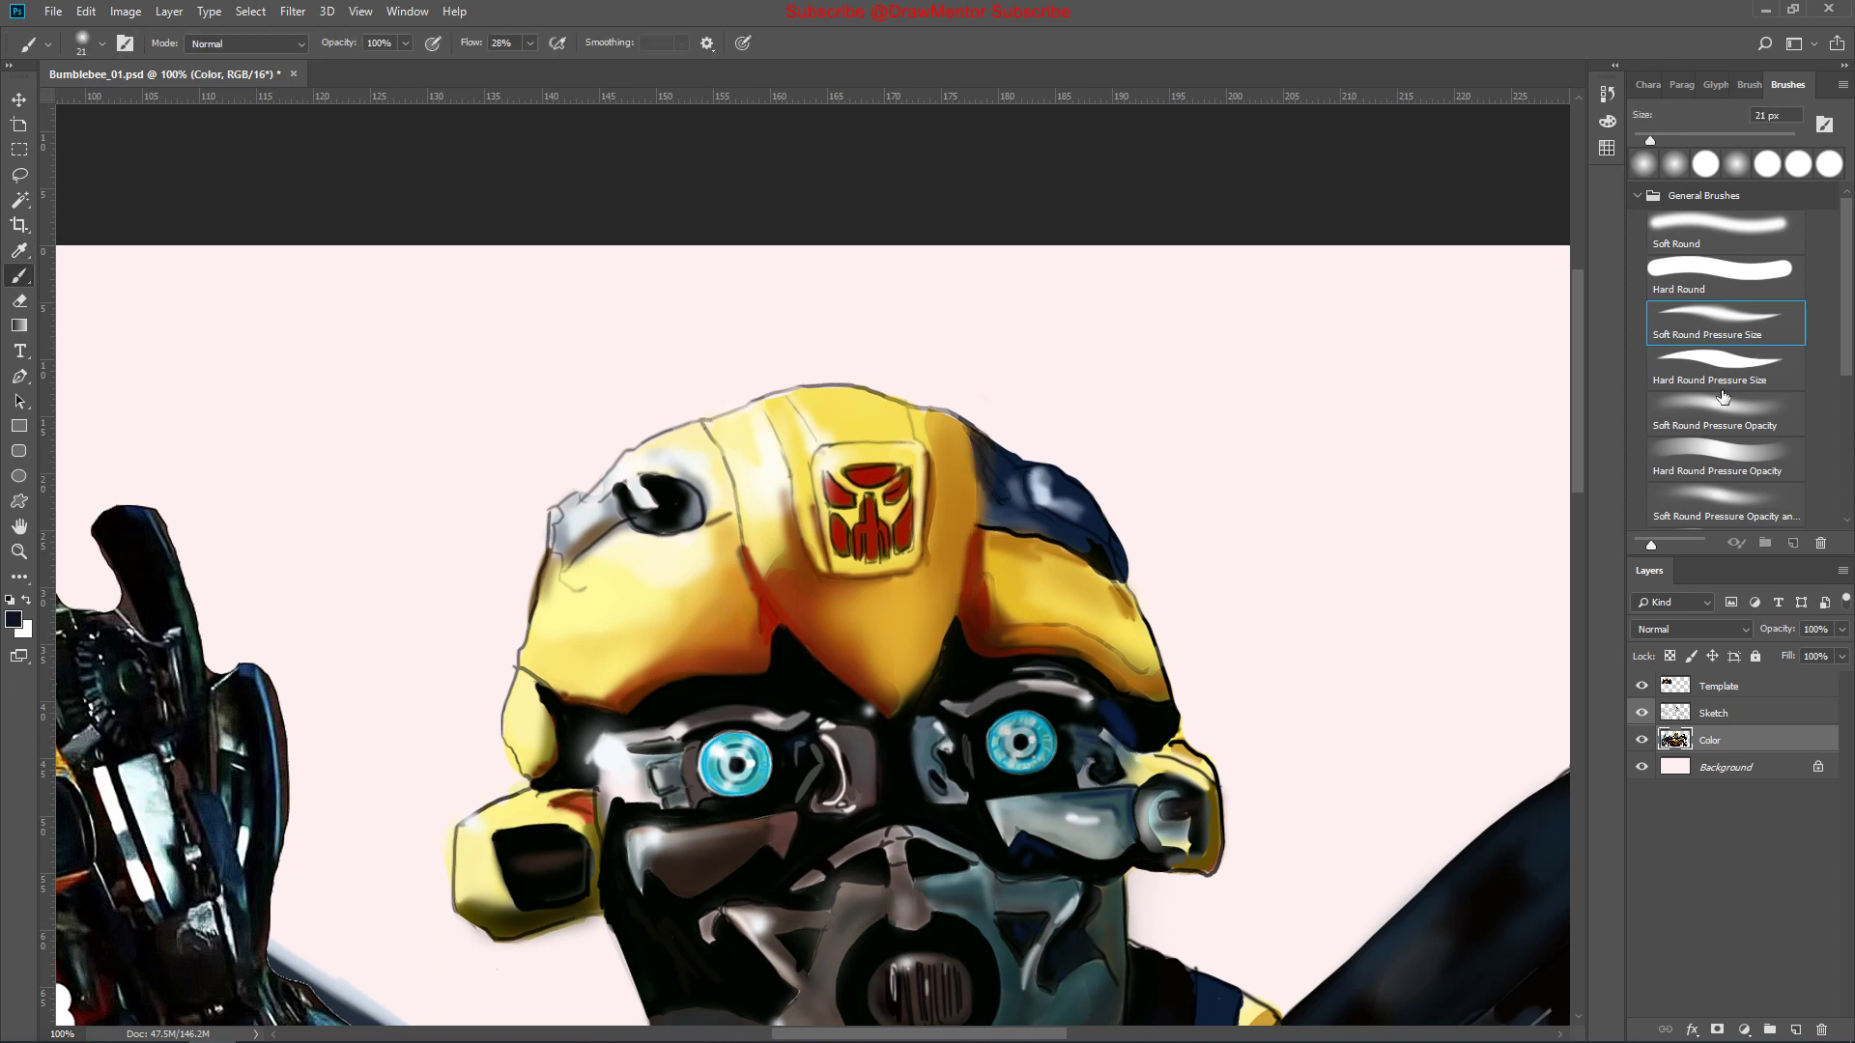
mouse_move(958, 485)
mouse_down()
mouse_move(1005, 599)
mouse_move(942, 628)
mouse_up()
mouse_move(763, 551)
mouse_down()
mouse_move(787, 643)
mouse_move(820, 630)
mouse_up()
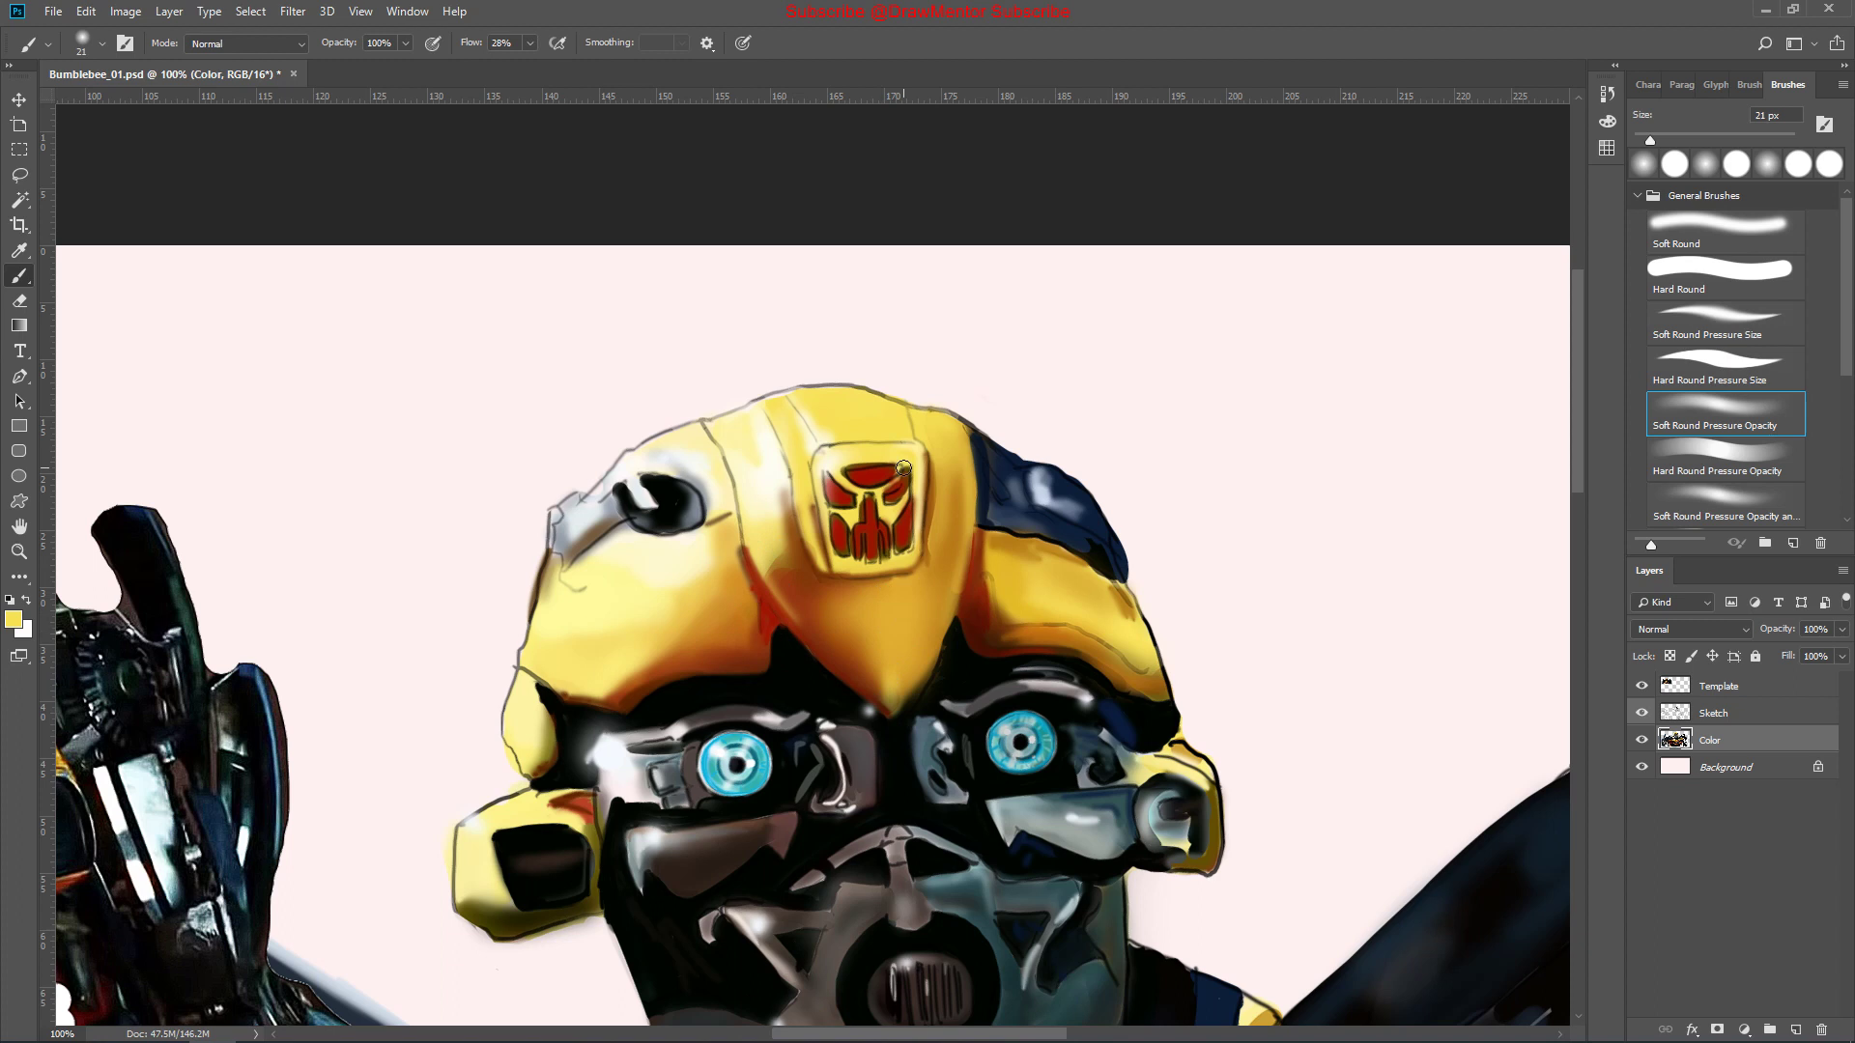
Darken the Autobot logo's right edge with a brown stroke
drag(937, 466, 925, 560)
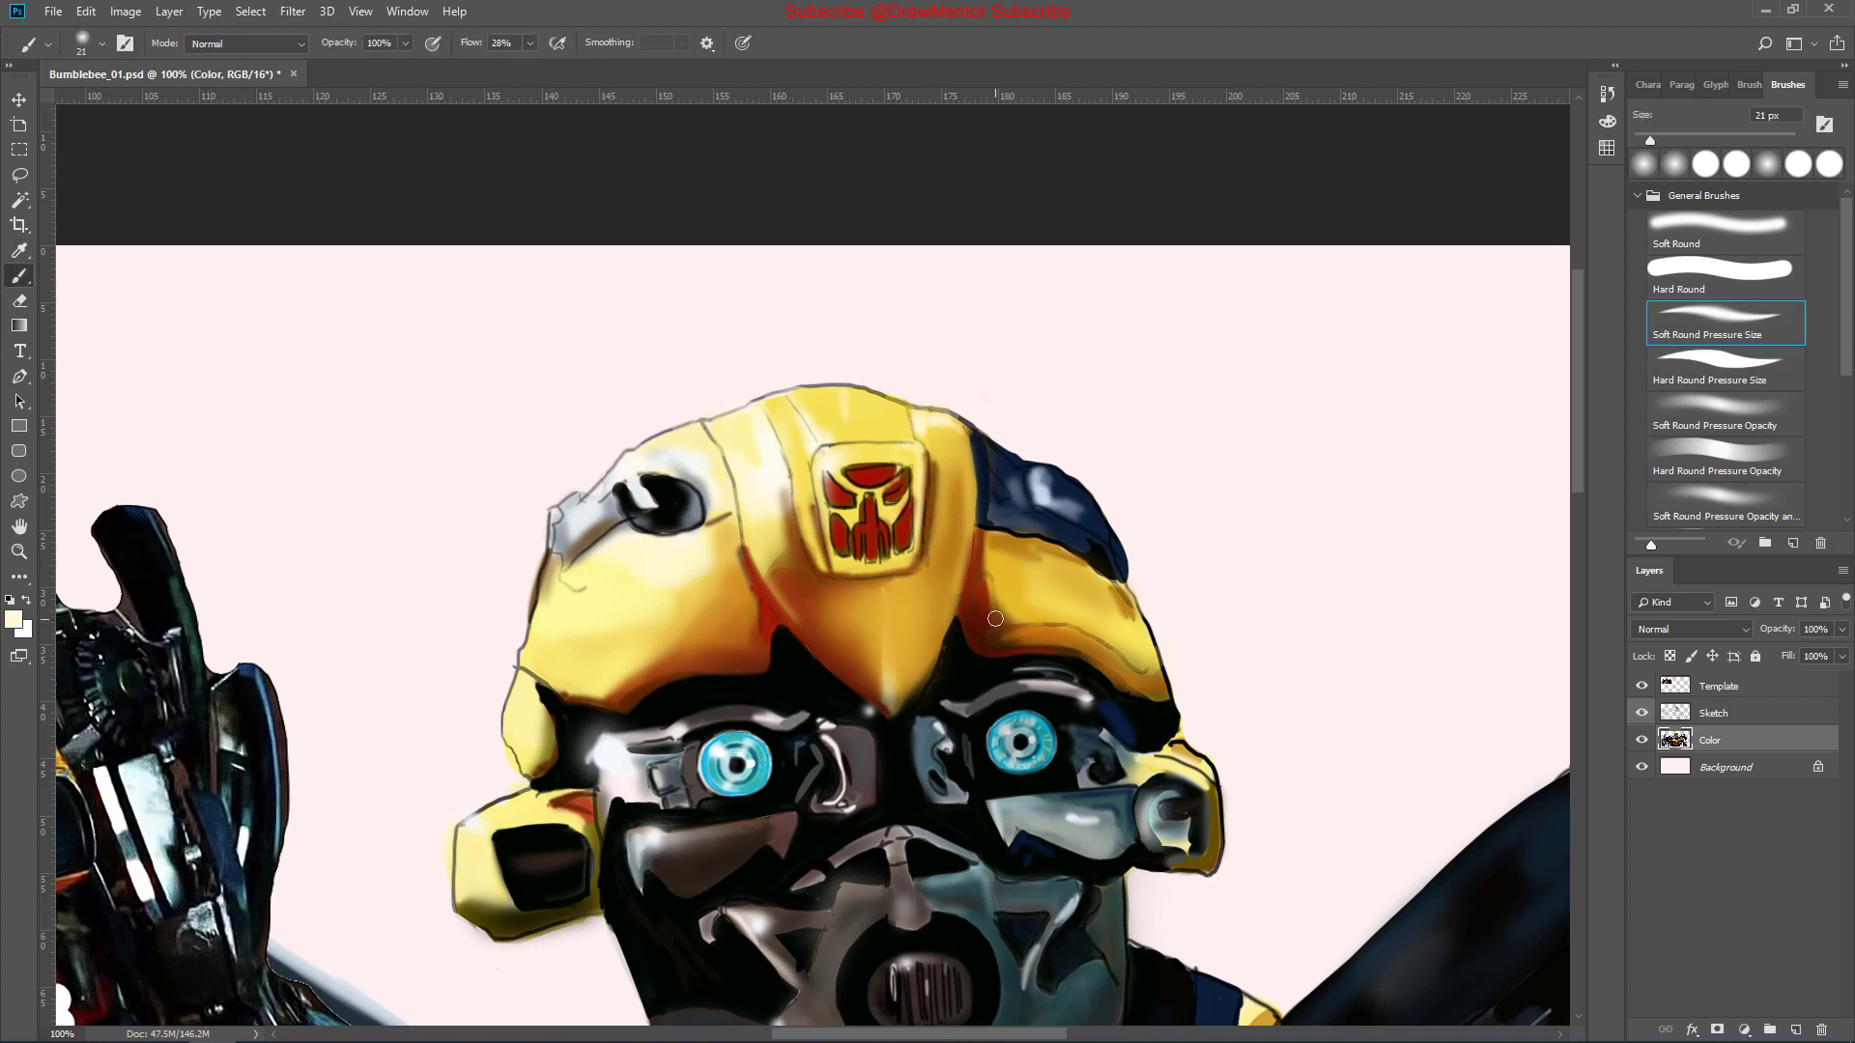
mouse_move(756, 634)
mouse_down()
mouse_move(733, 657)
mouse_move(772, 668)
mouse_up()
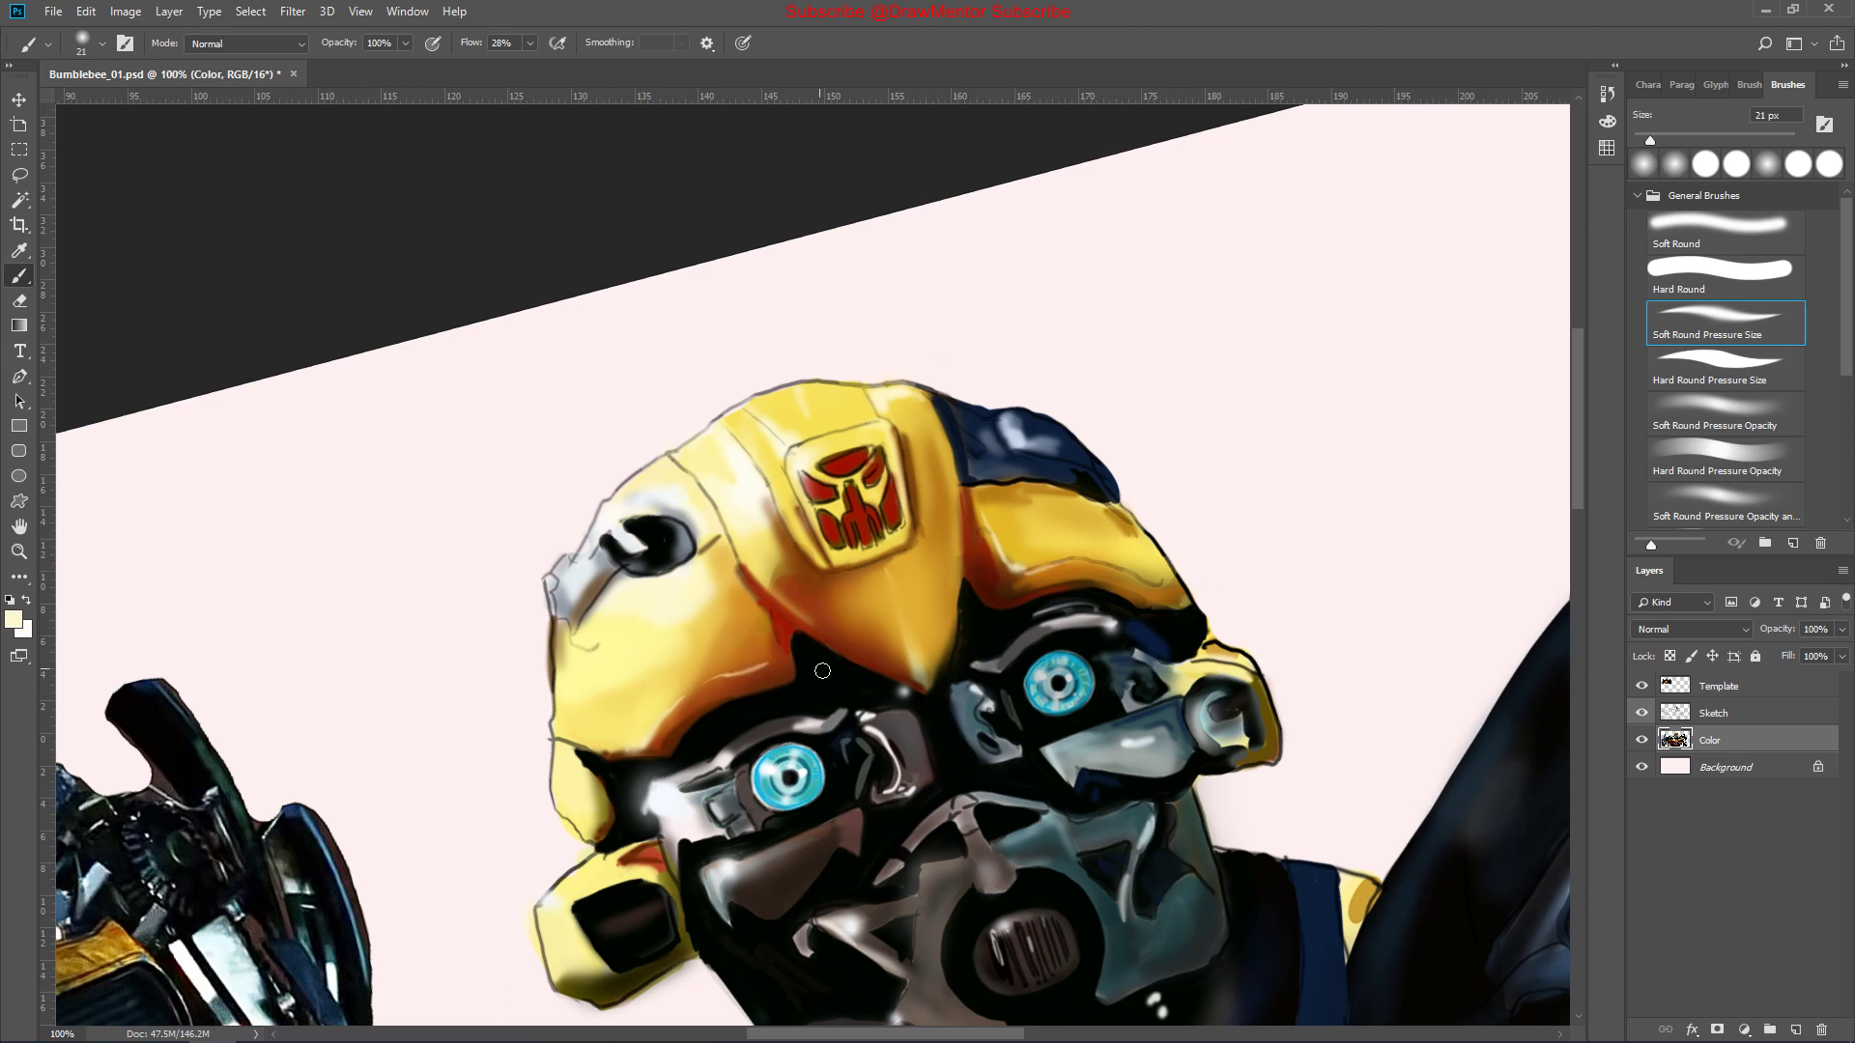
scroll(732, 674, up, 1)
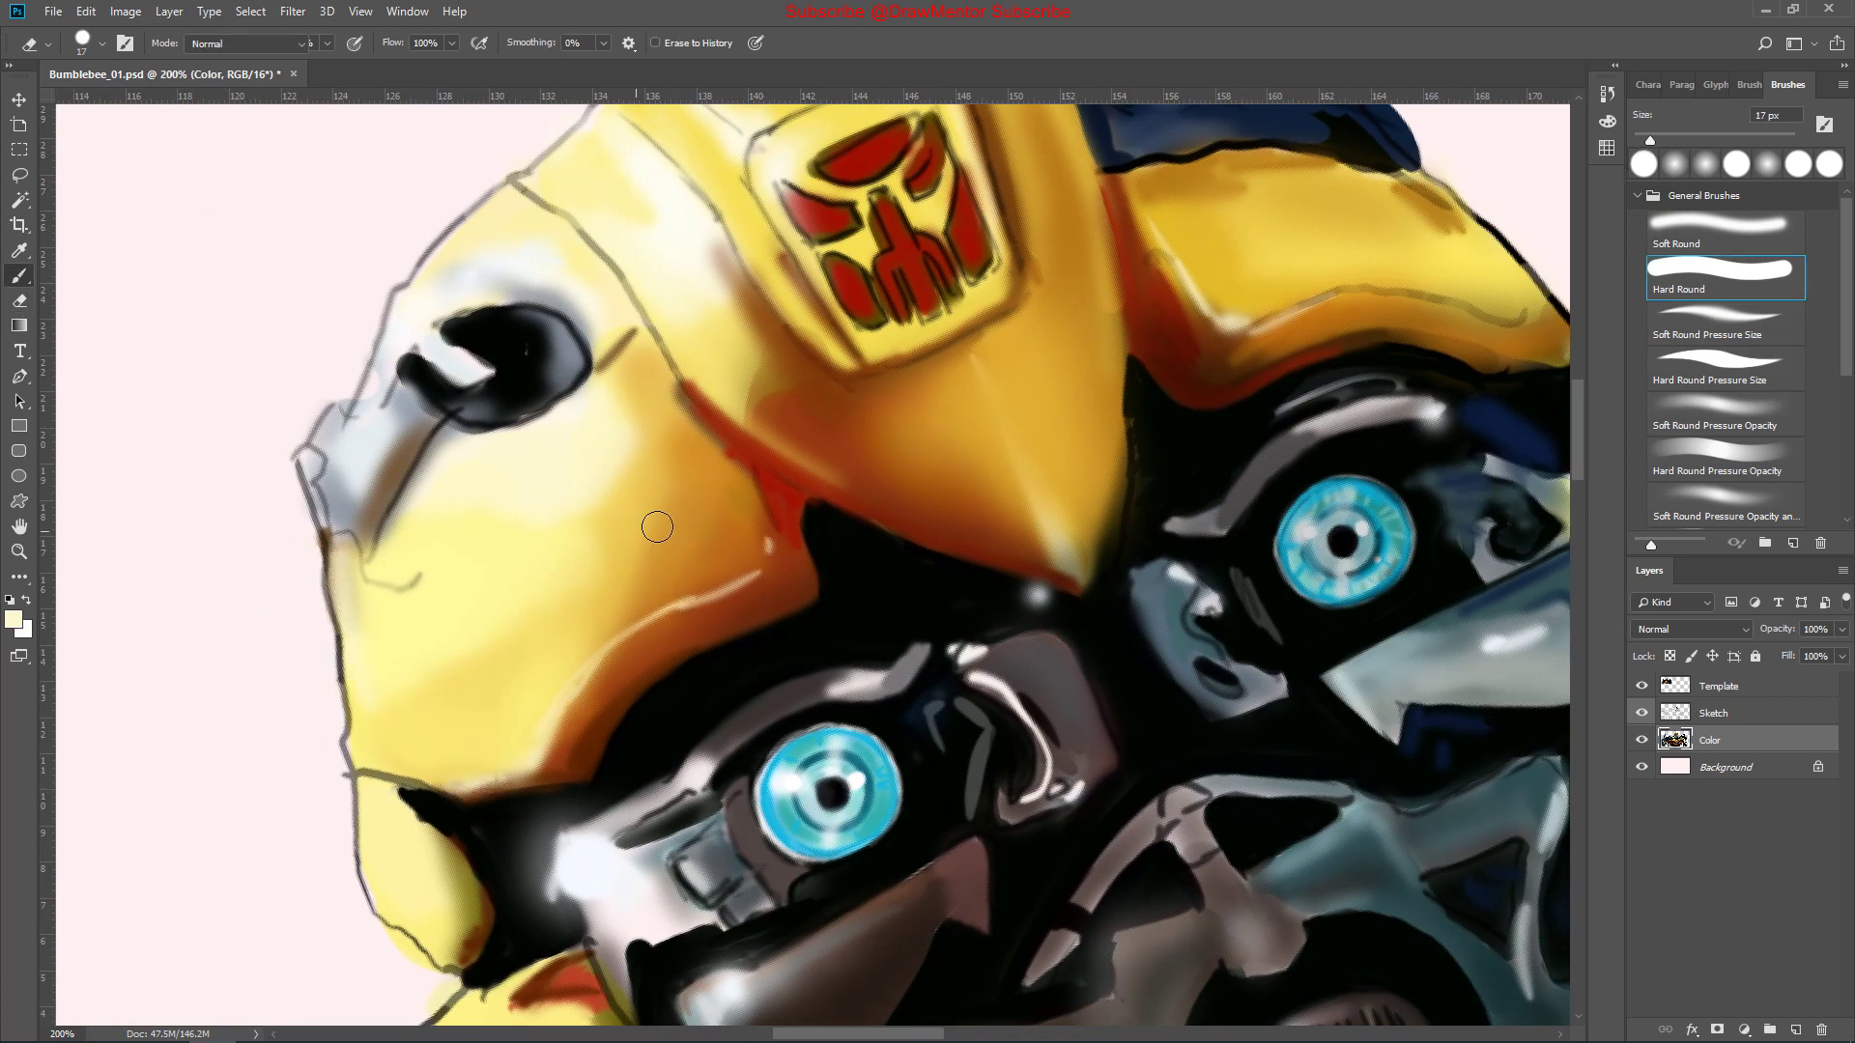
scroll(993, 393, down, 3)
click(1713, 713)
key(e)
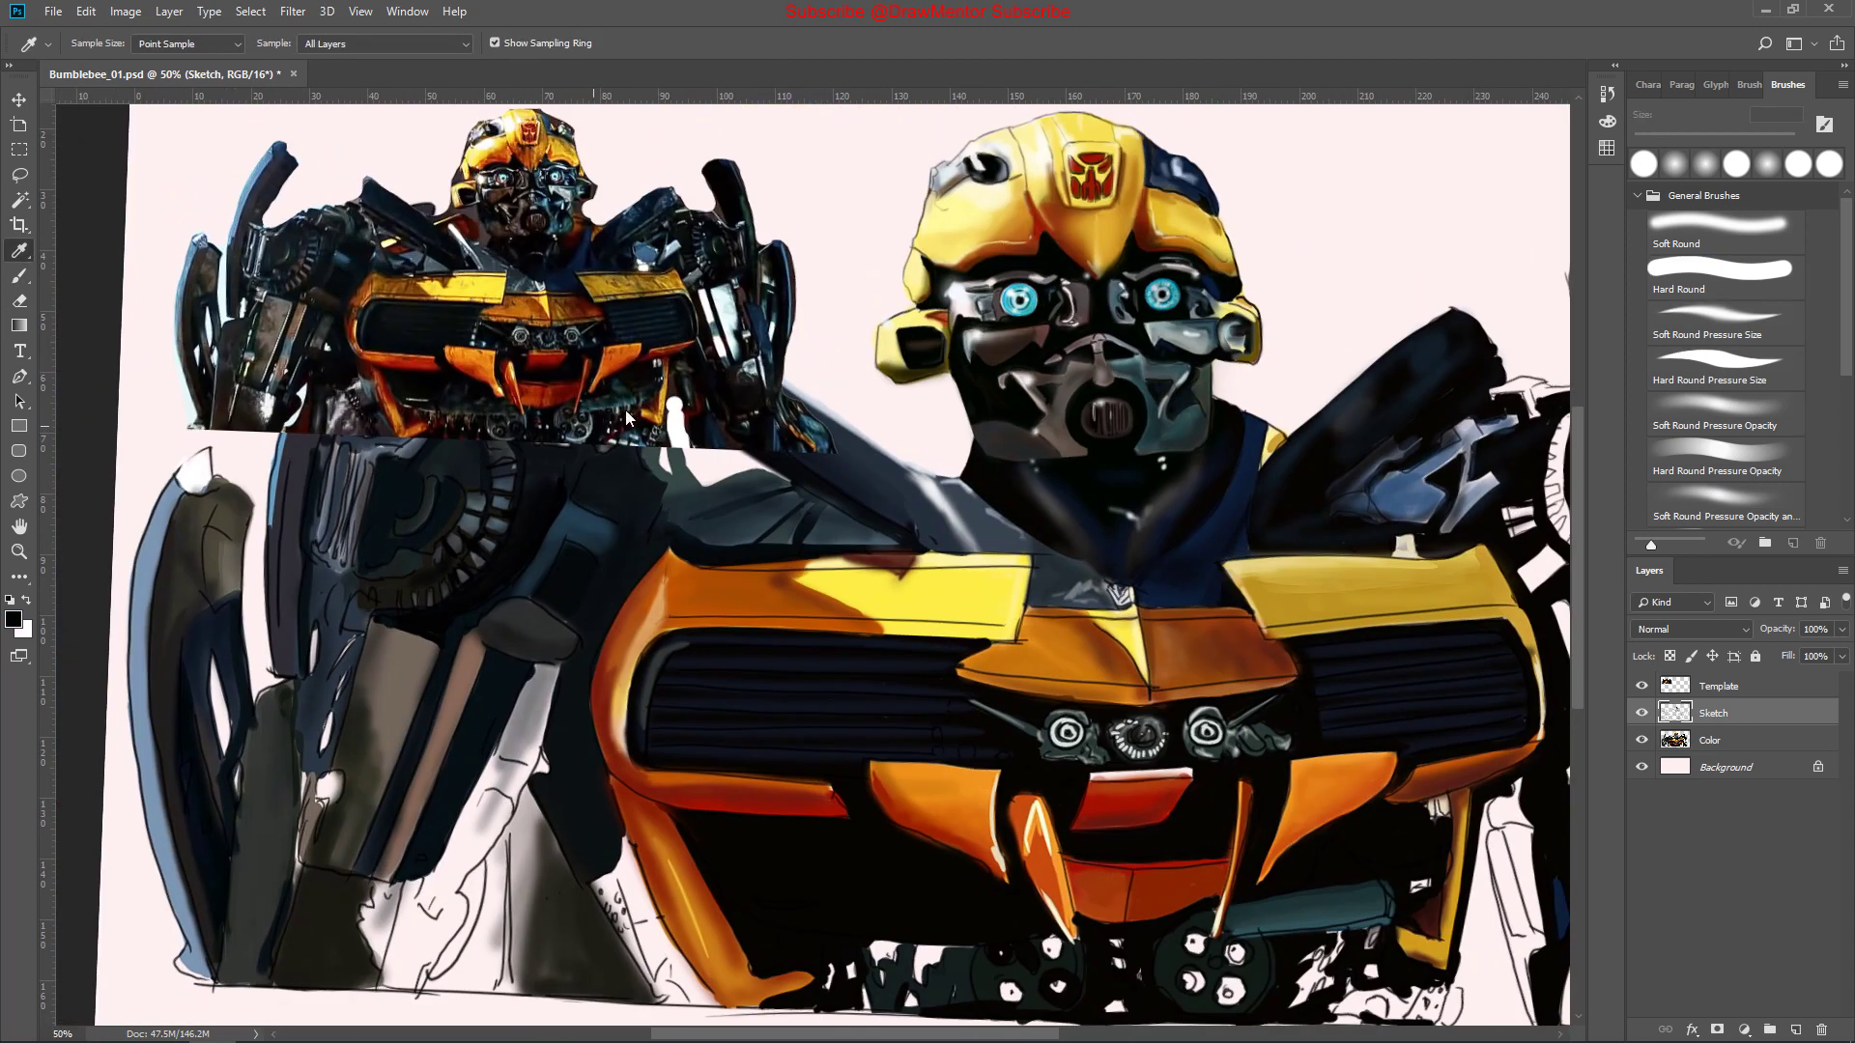
Paint light grey highlights on the gear with a soft opacity brush
click(626, 417)
key(b)
click(1725, 413)
scroll(1128, 858, down, 2)
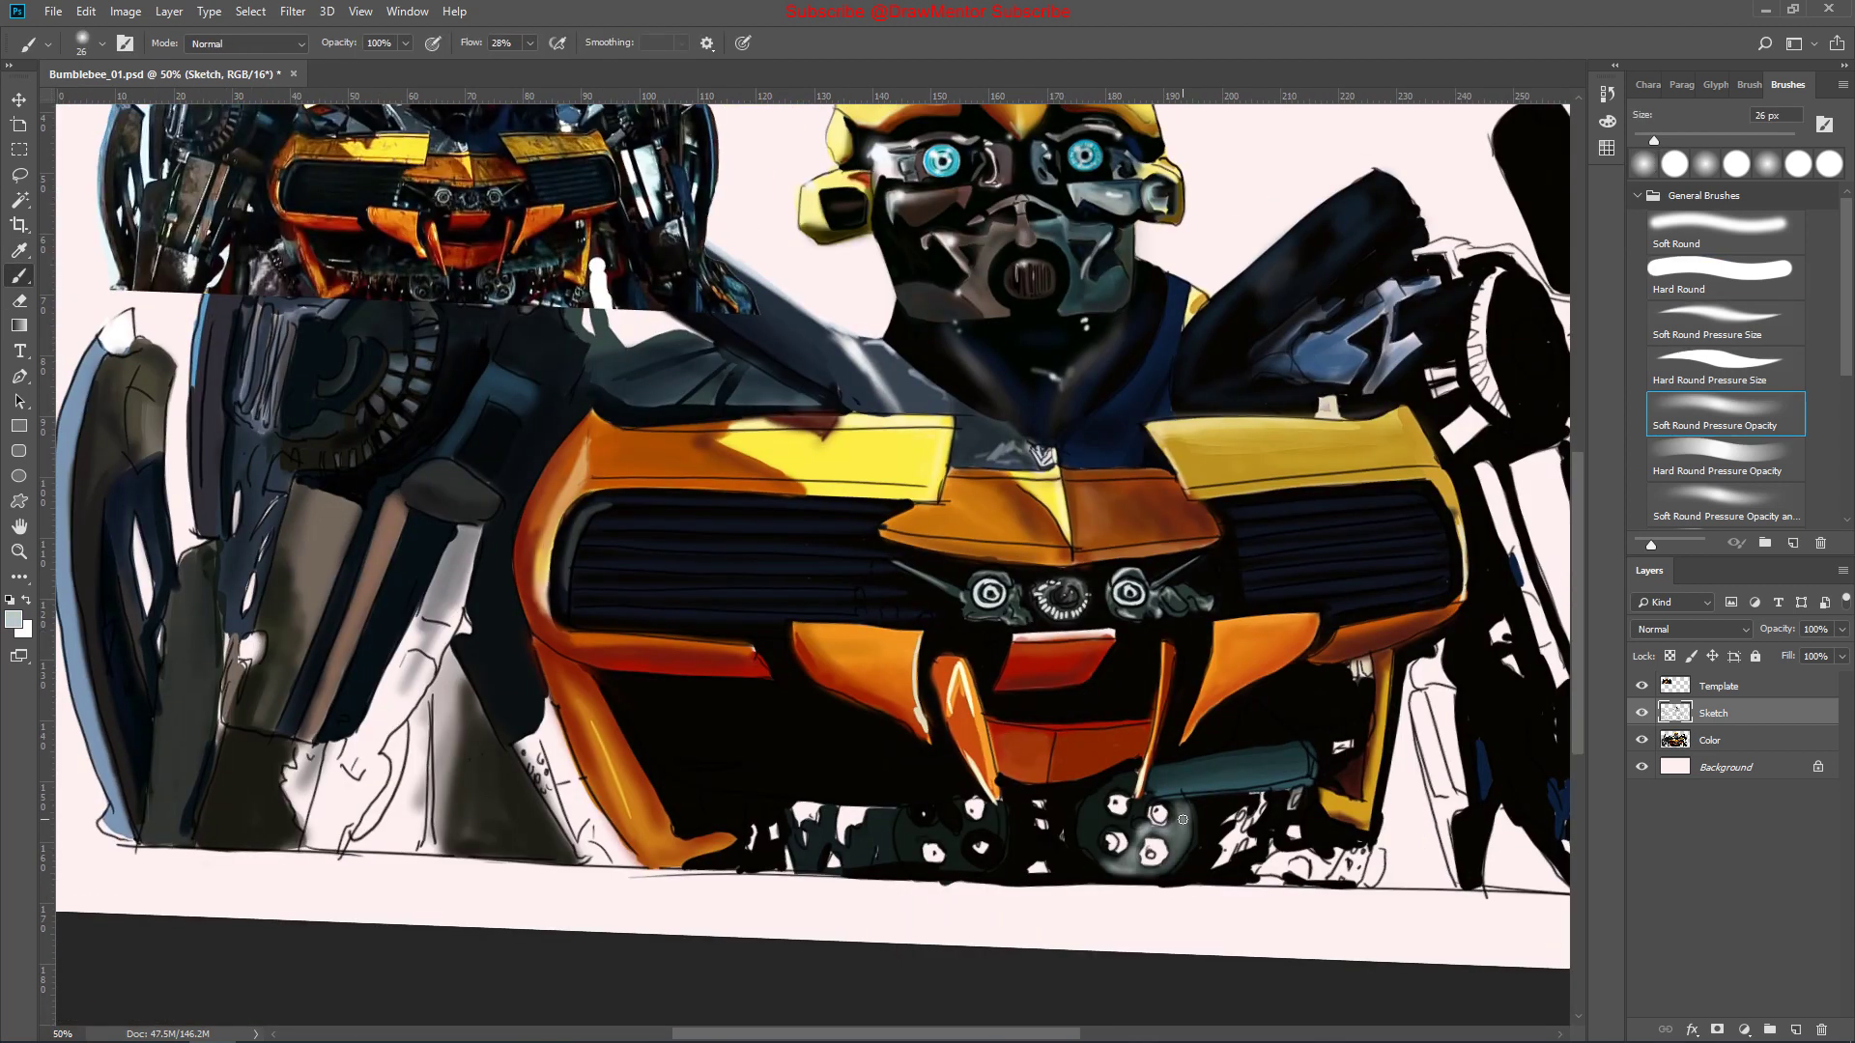
key(comma)
key(comma)
drag(1132, 859, 1152, 831)
alt+click(905, 828)
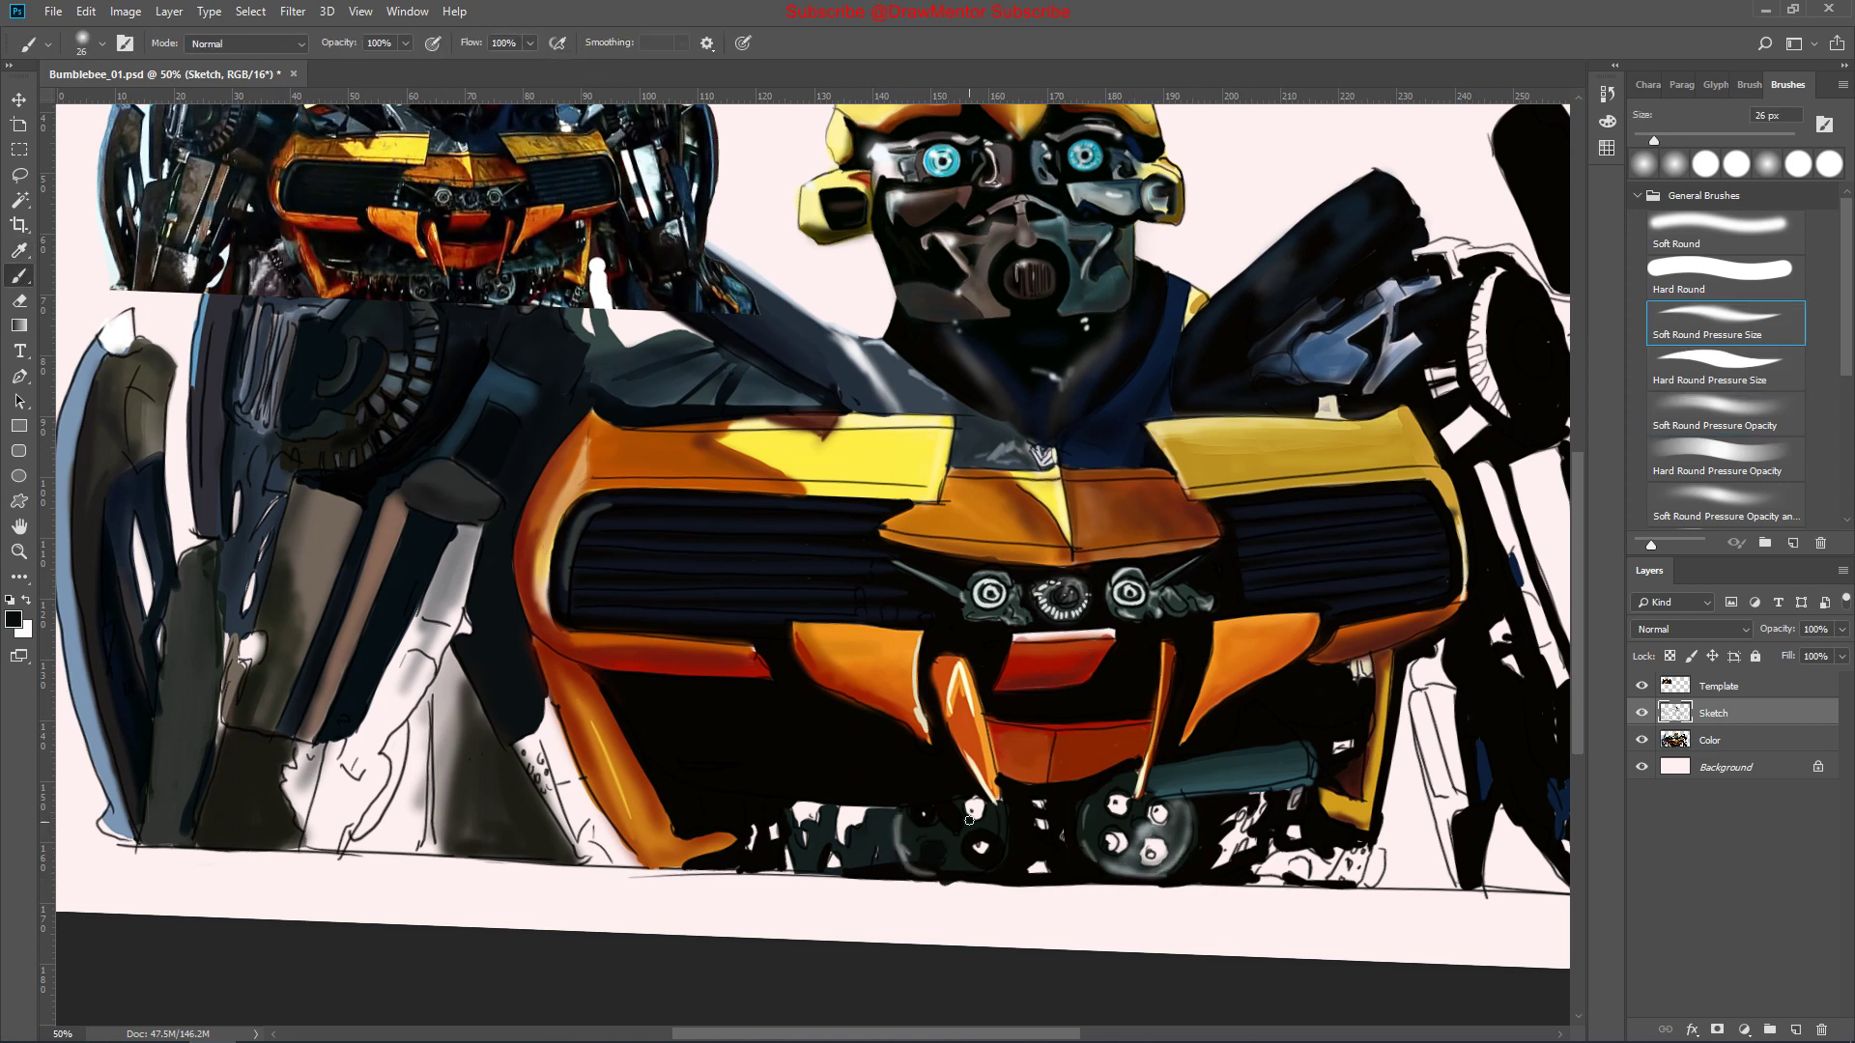
Dab blue-grey highlights near the wheels on the Sketch layer
drag(1035, 643, 1098, 510)
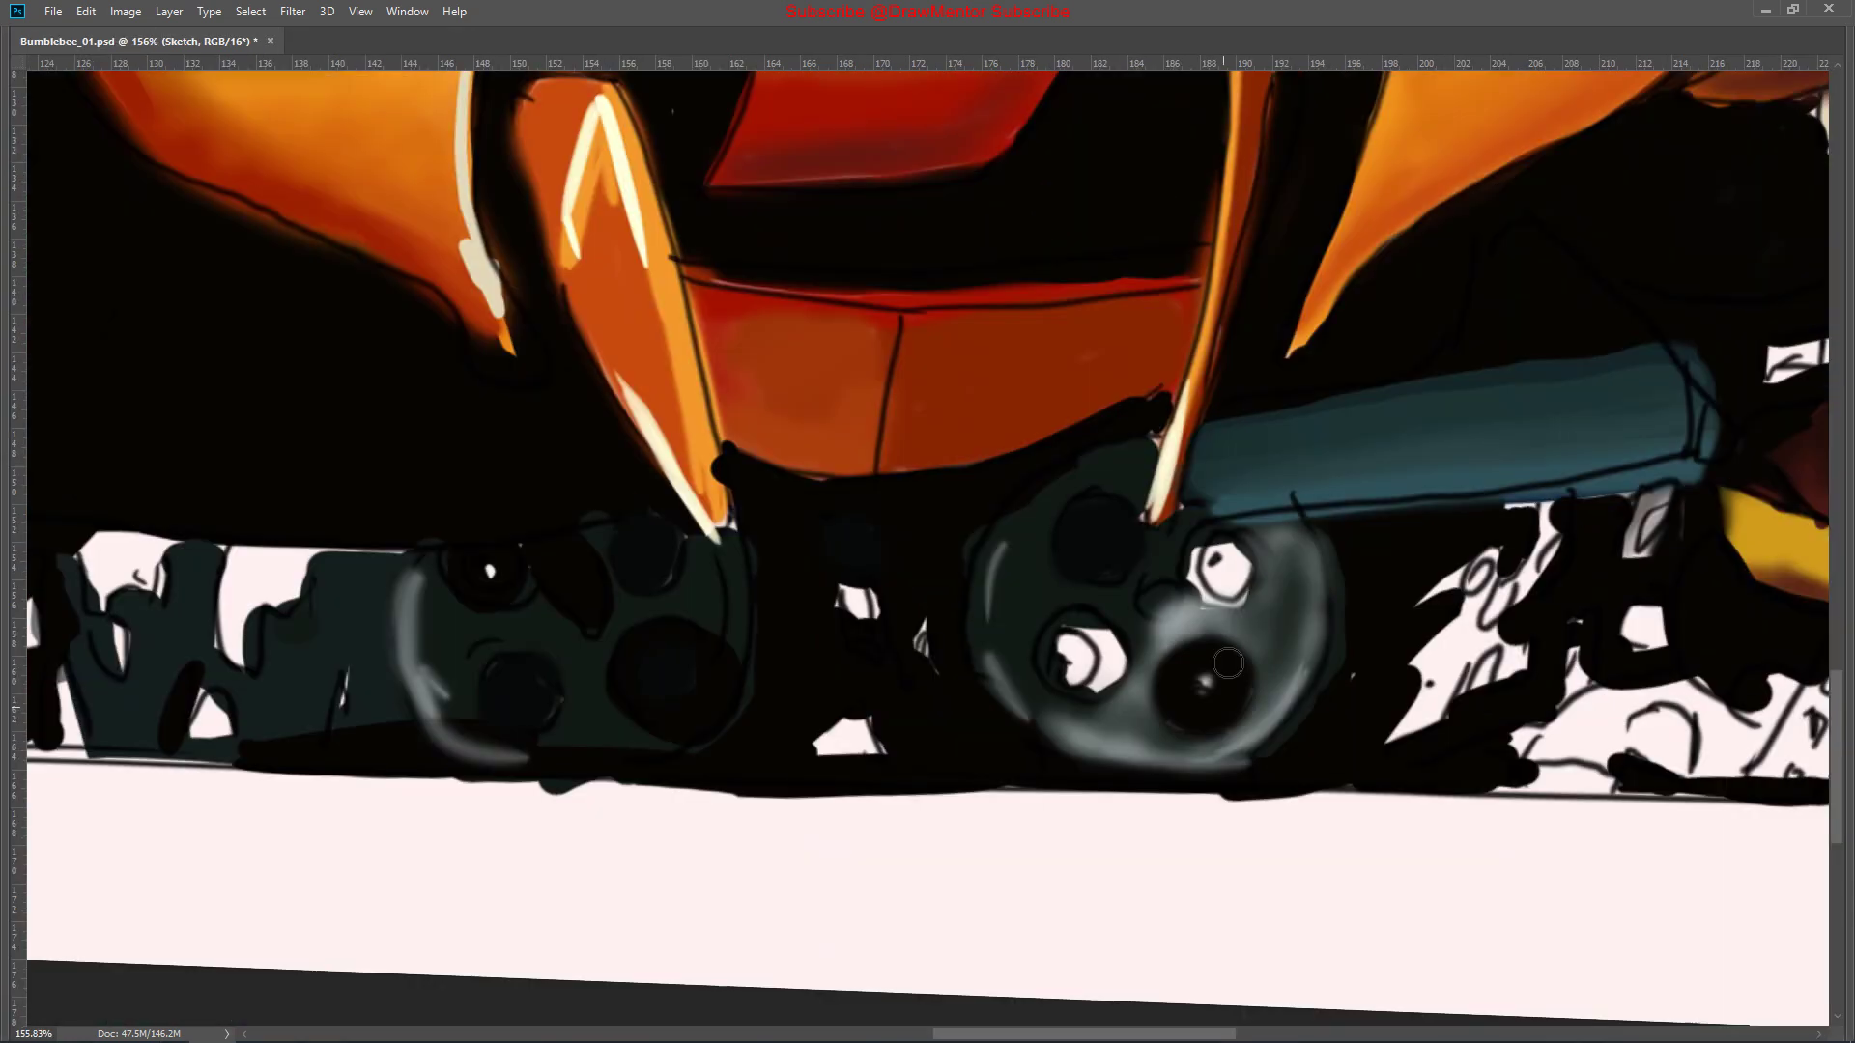
drag(1483, 840, 982, 659)
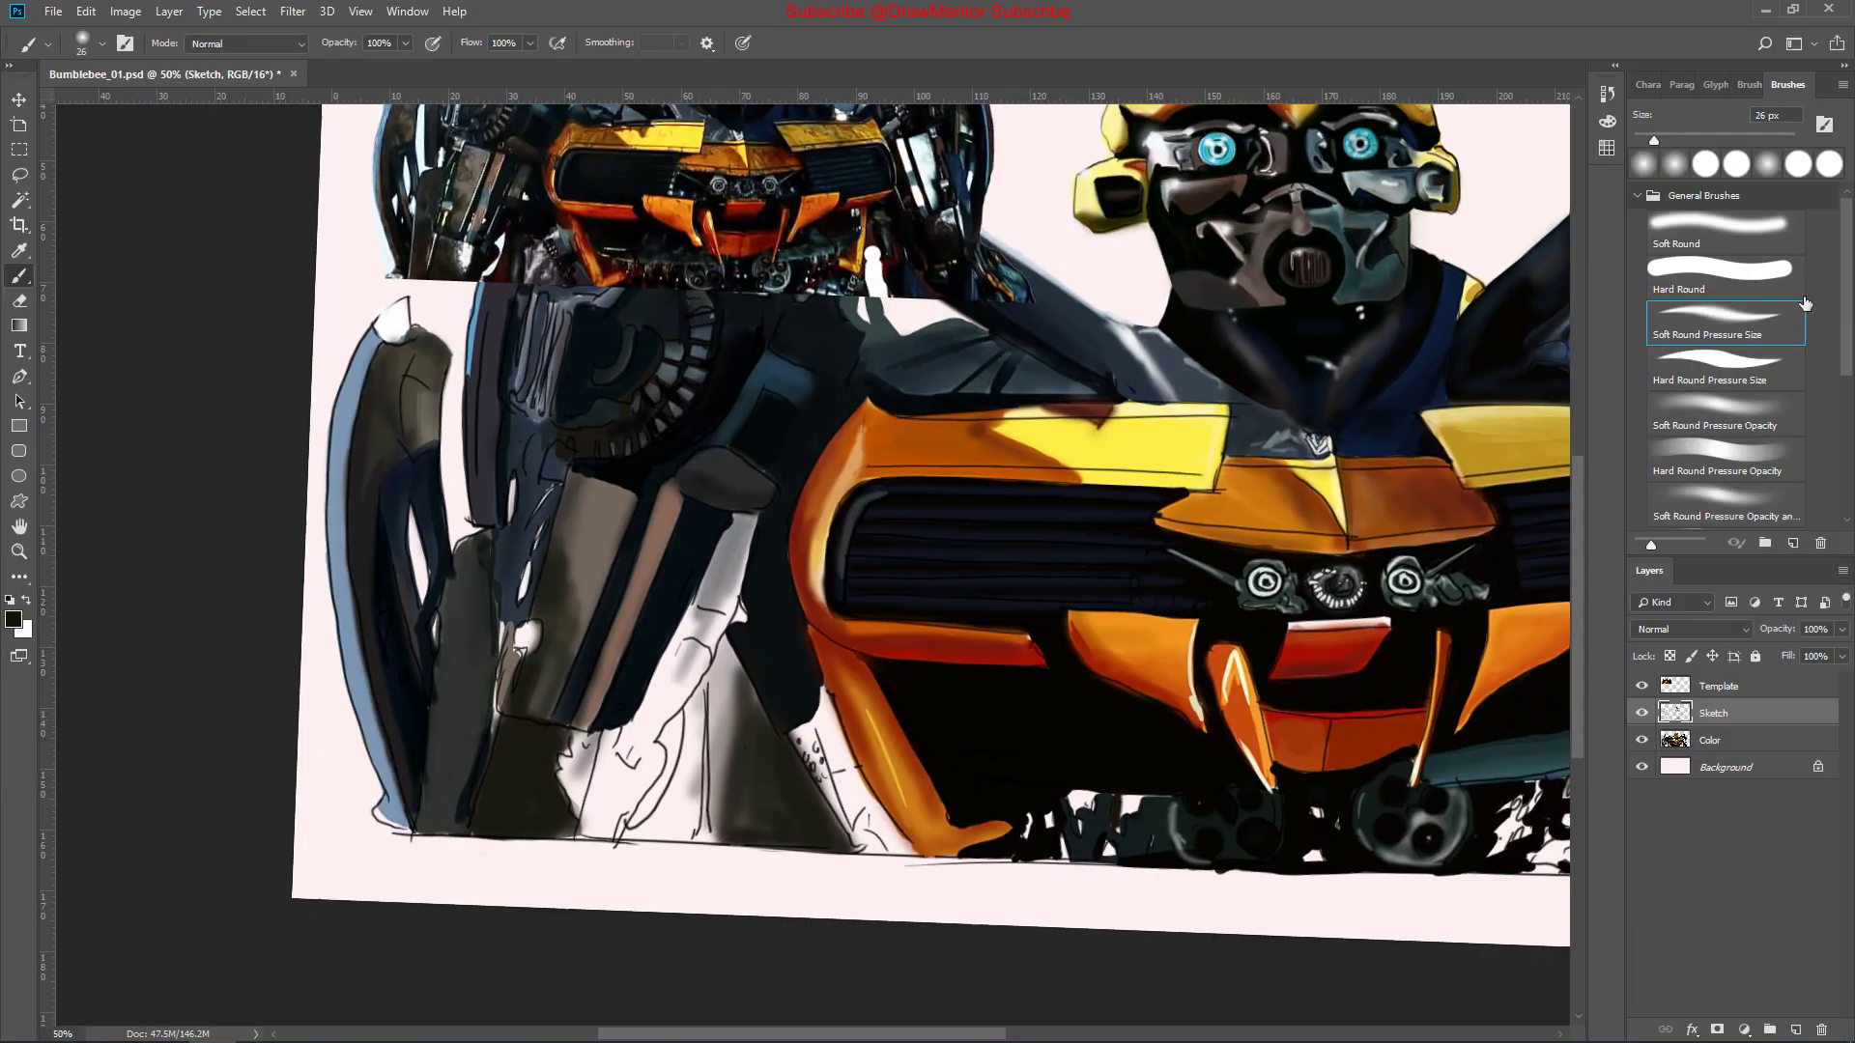
key(Tab)
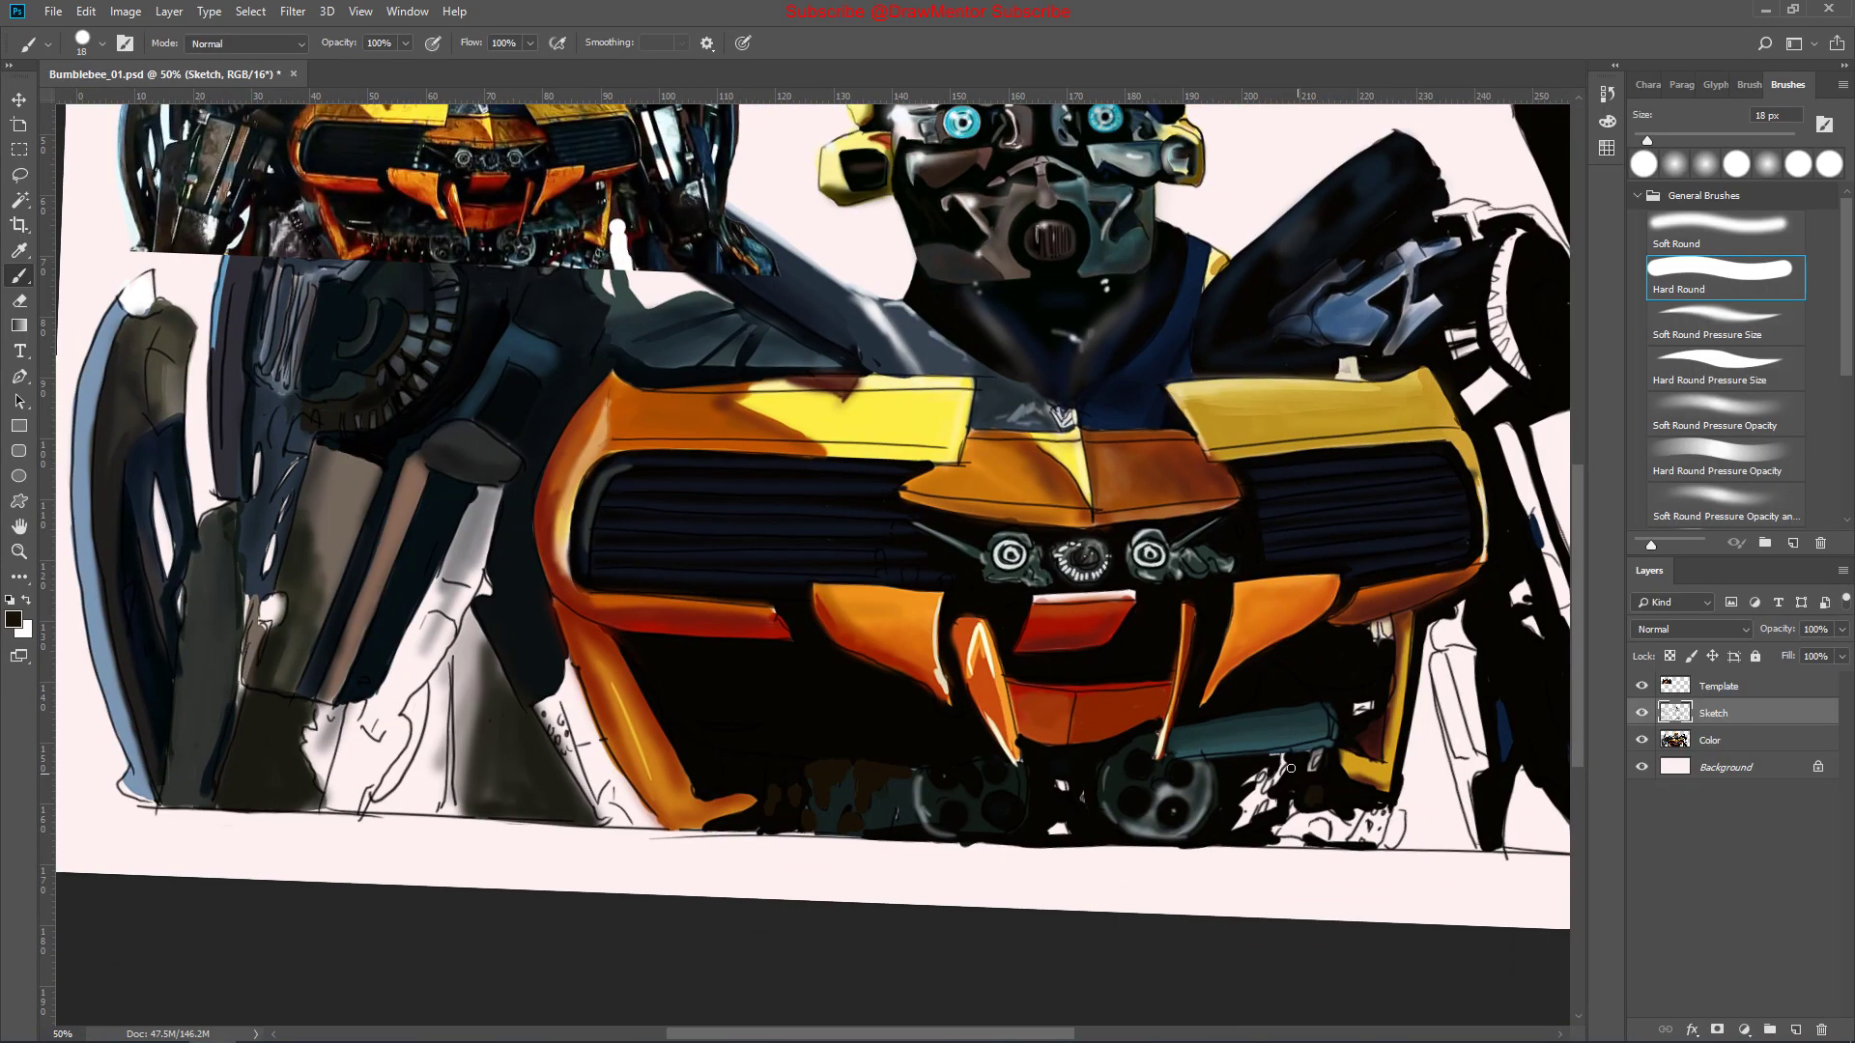
key(alt+bracketleft)
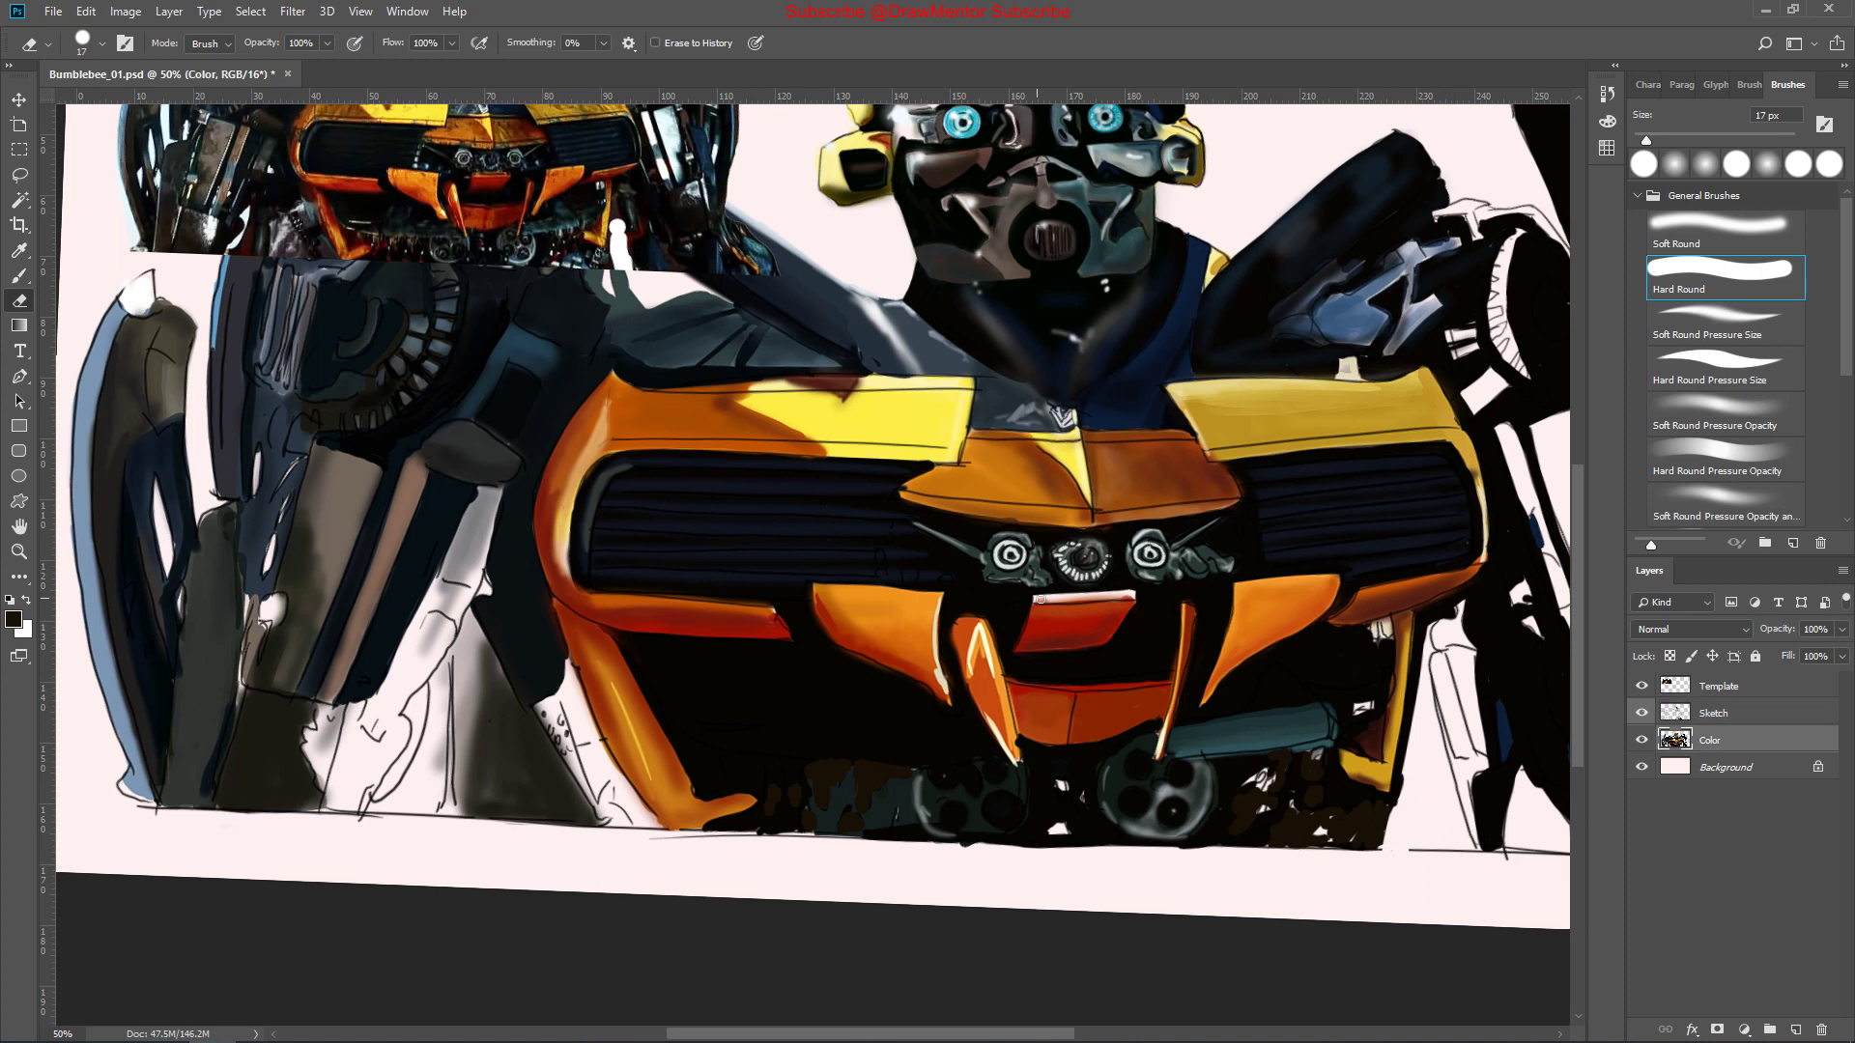
key(alt+bracketright)
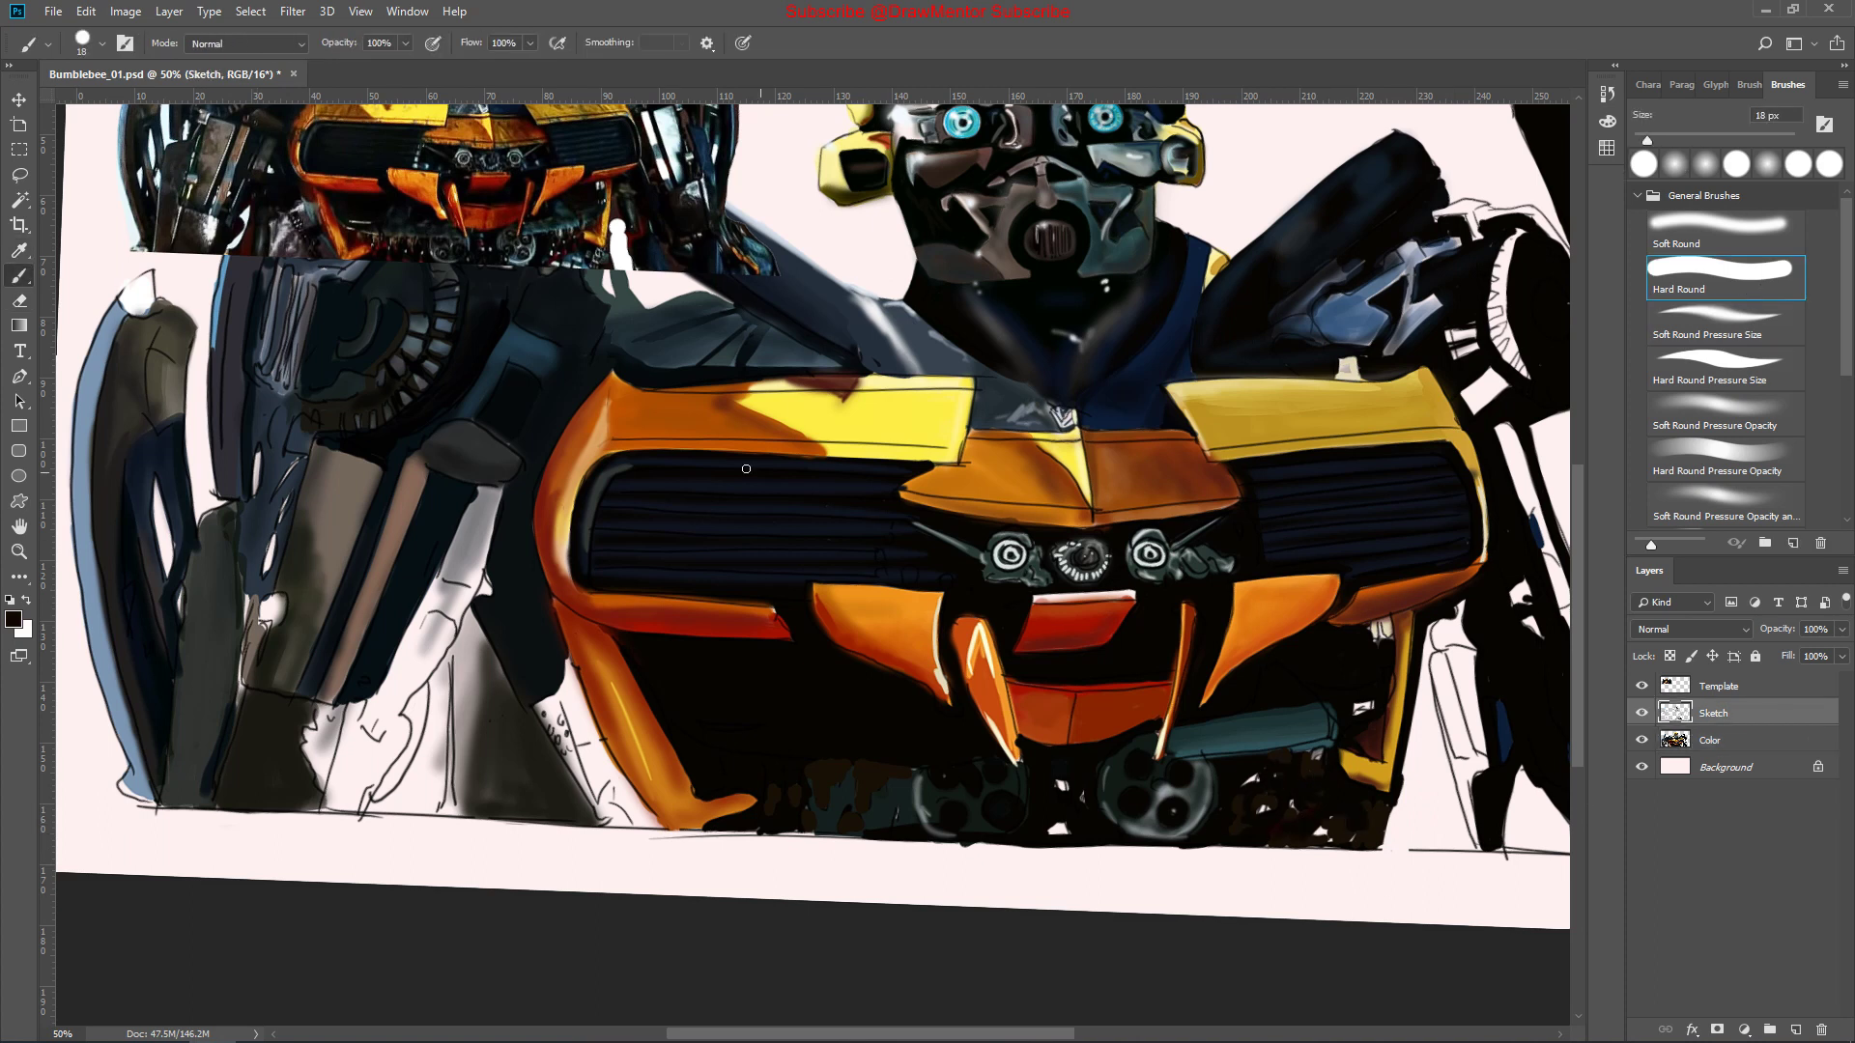
alt+click(1288, 740)
drag(1251, 792, 1285, 781)
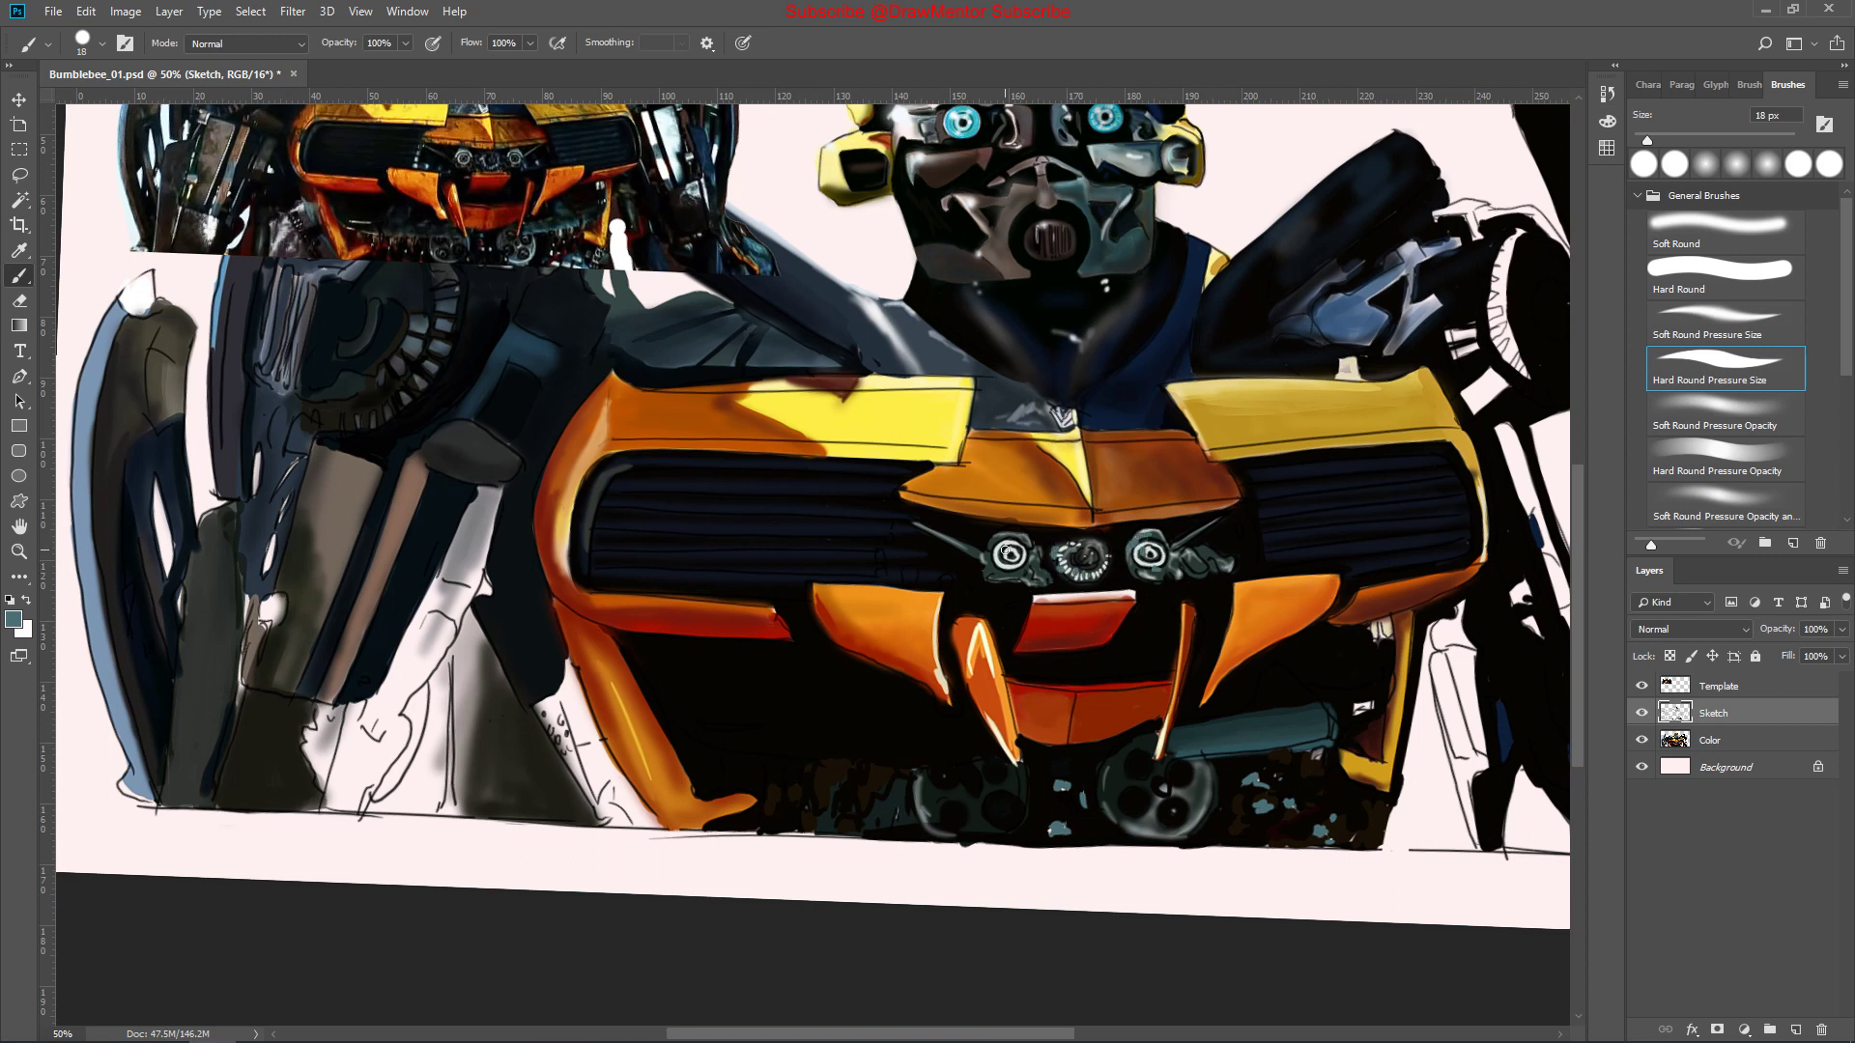
Paint a faint dark haze over the undercarriage using Soft Round Pressure Opacity at 8% flow
key(period)
key(comma)
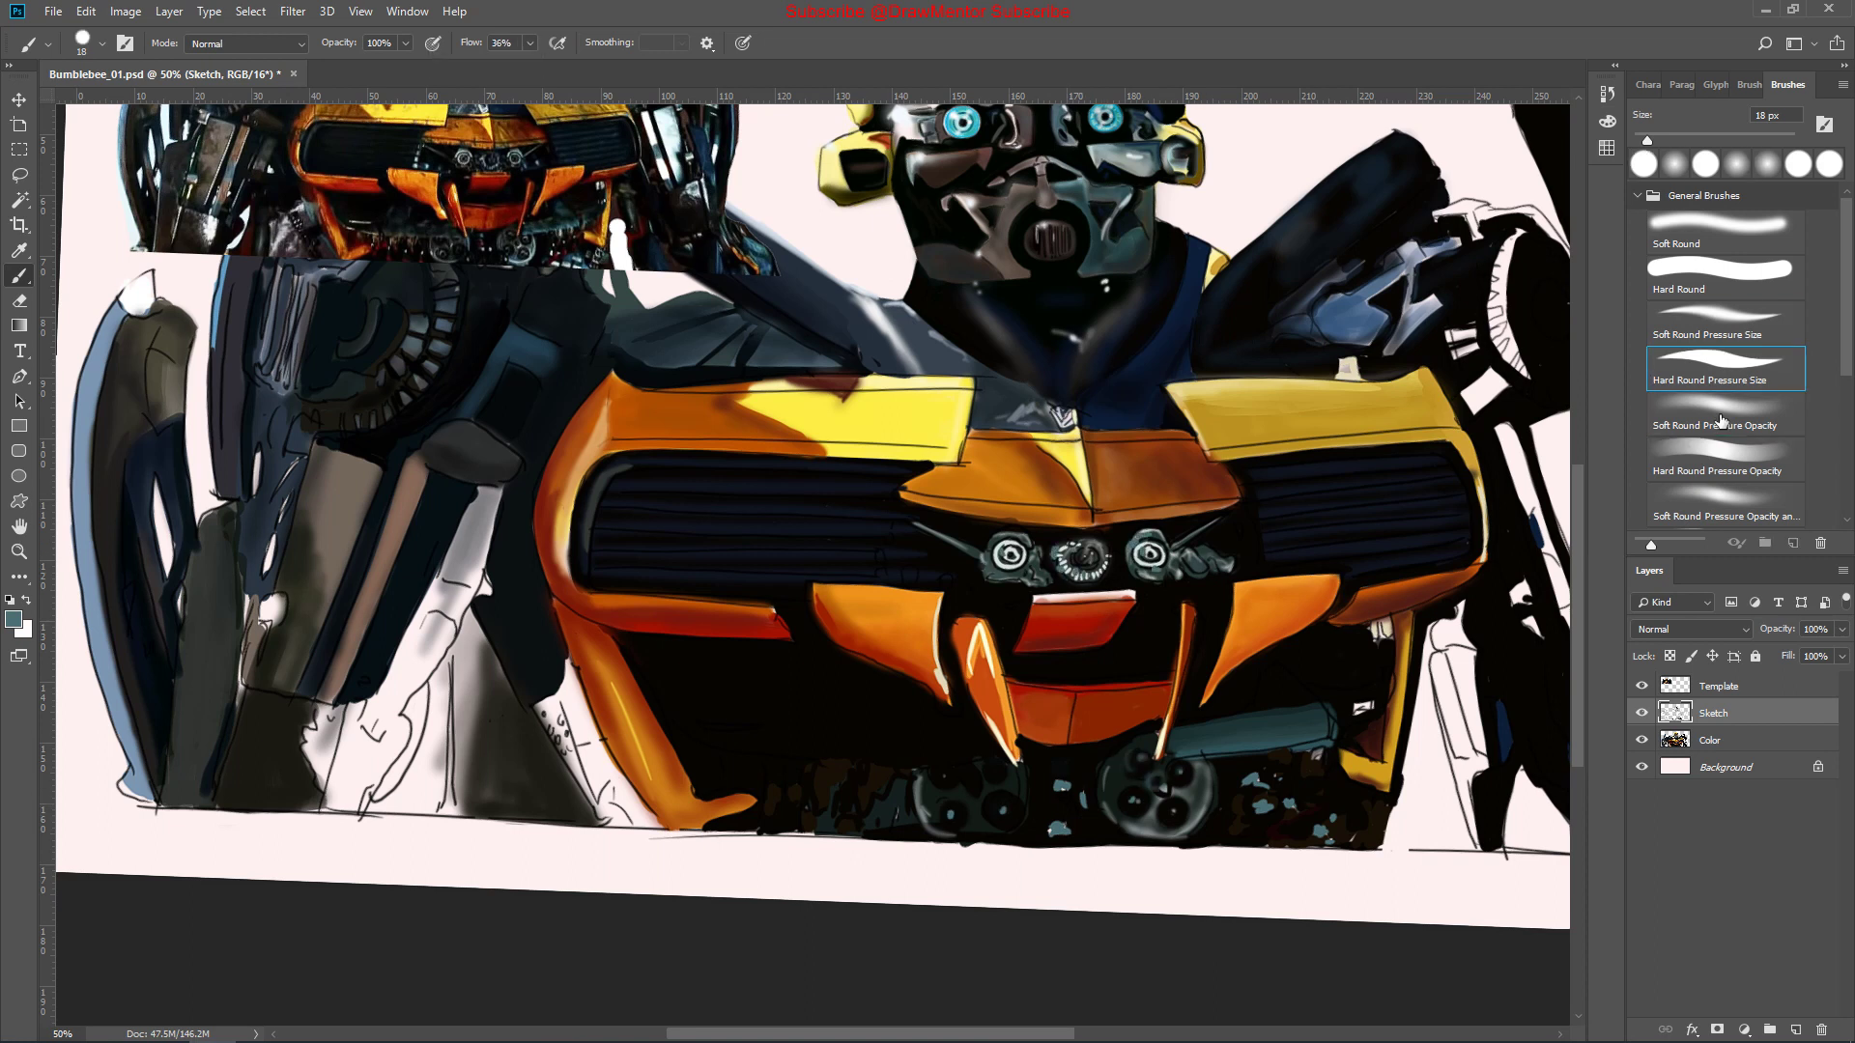
click(1721, 420)
key(shift+0)
key(shift+8)
mouse_move(825, 739)
mouse_down()
mouse_move(918, 749)
mouse_move(710, 763)
mouse_up()
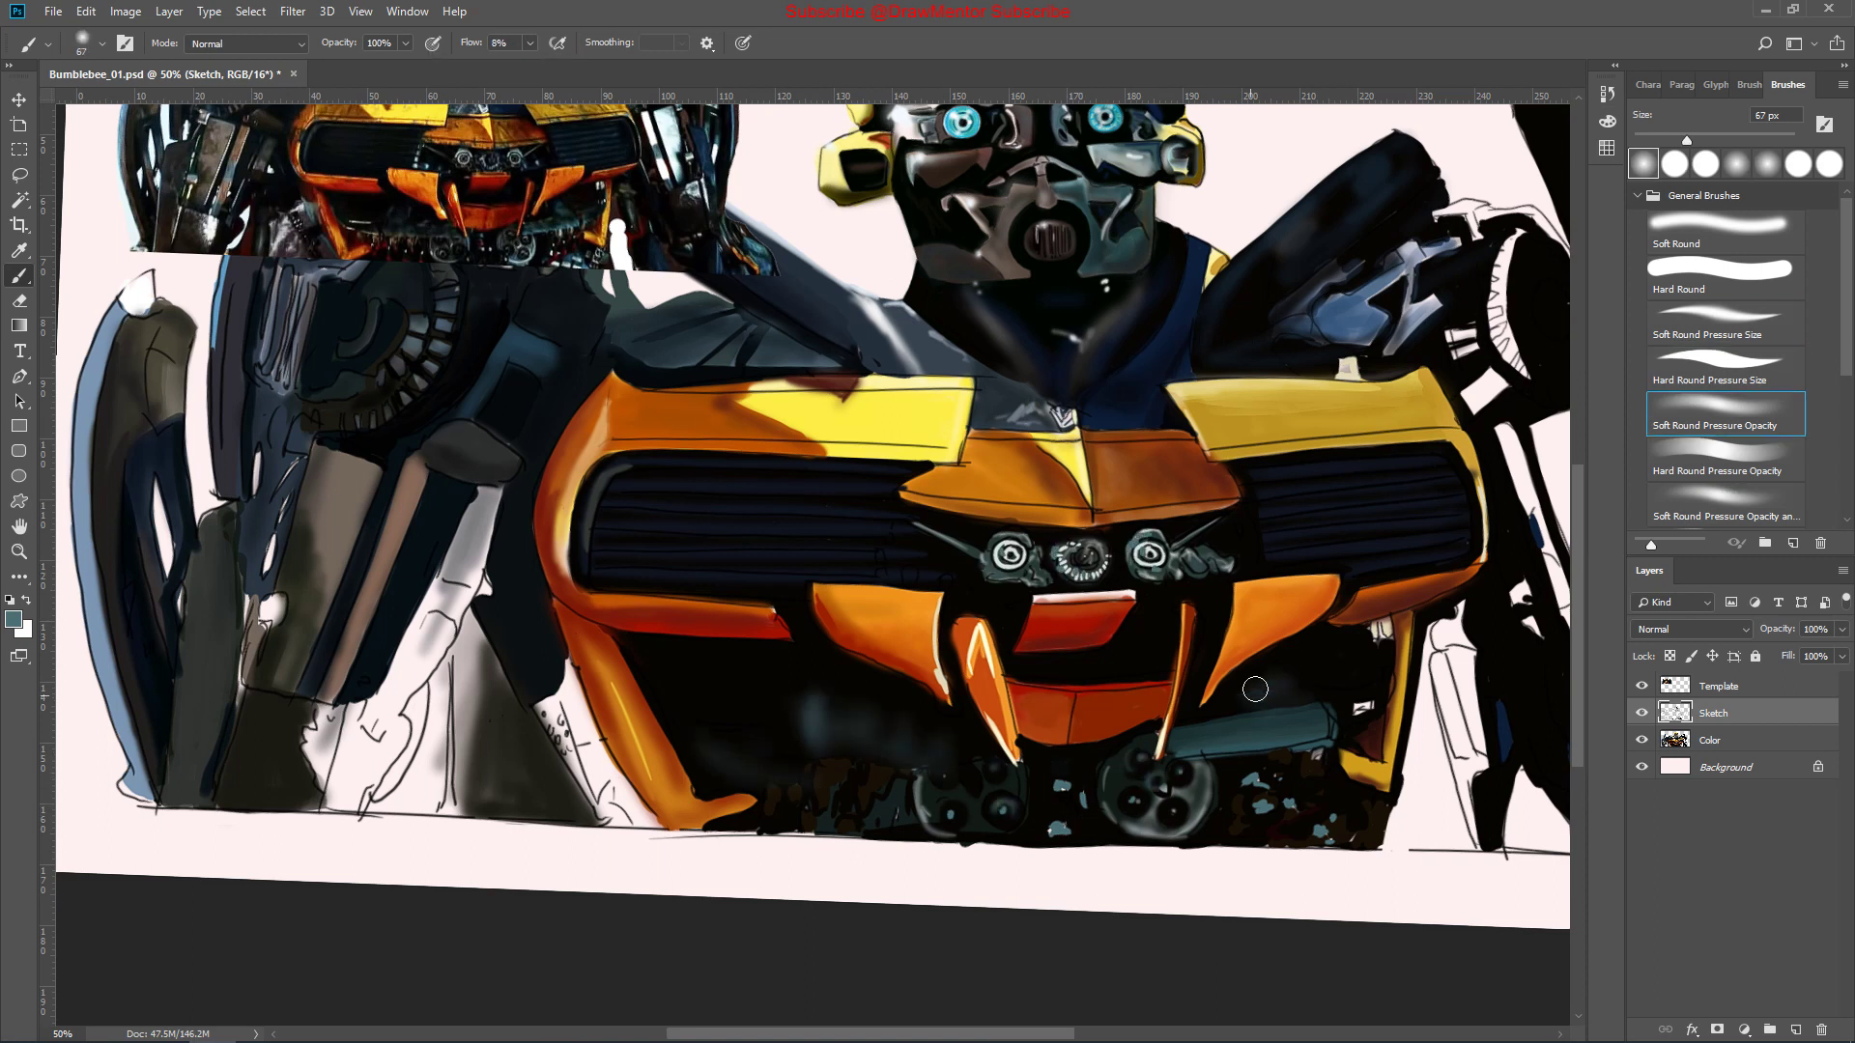
Paint near-white highlights on the right arm with a soft pressure-size brush at about 39% flow
click(1721, 324)
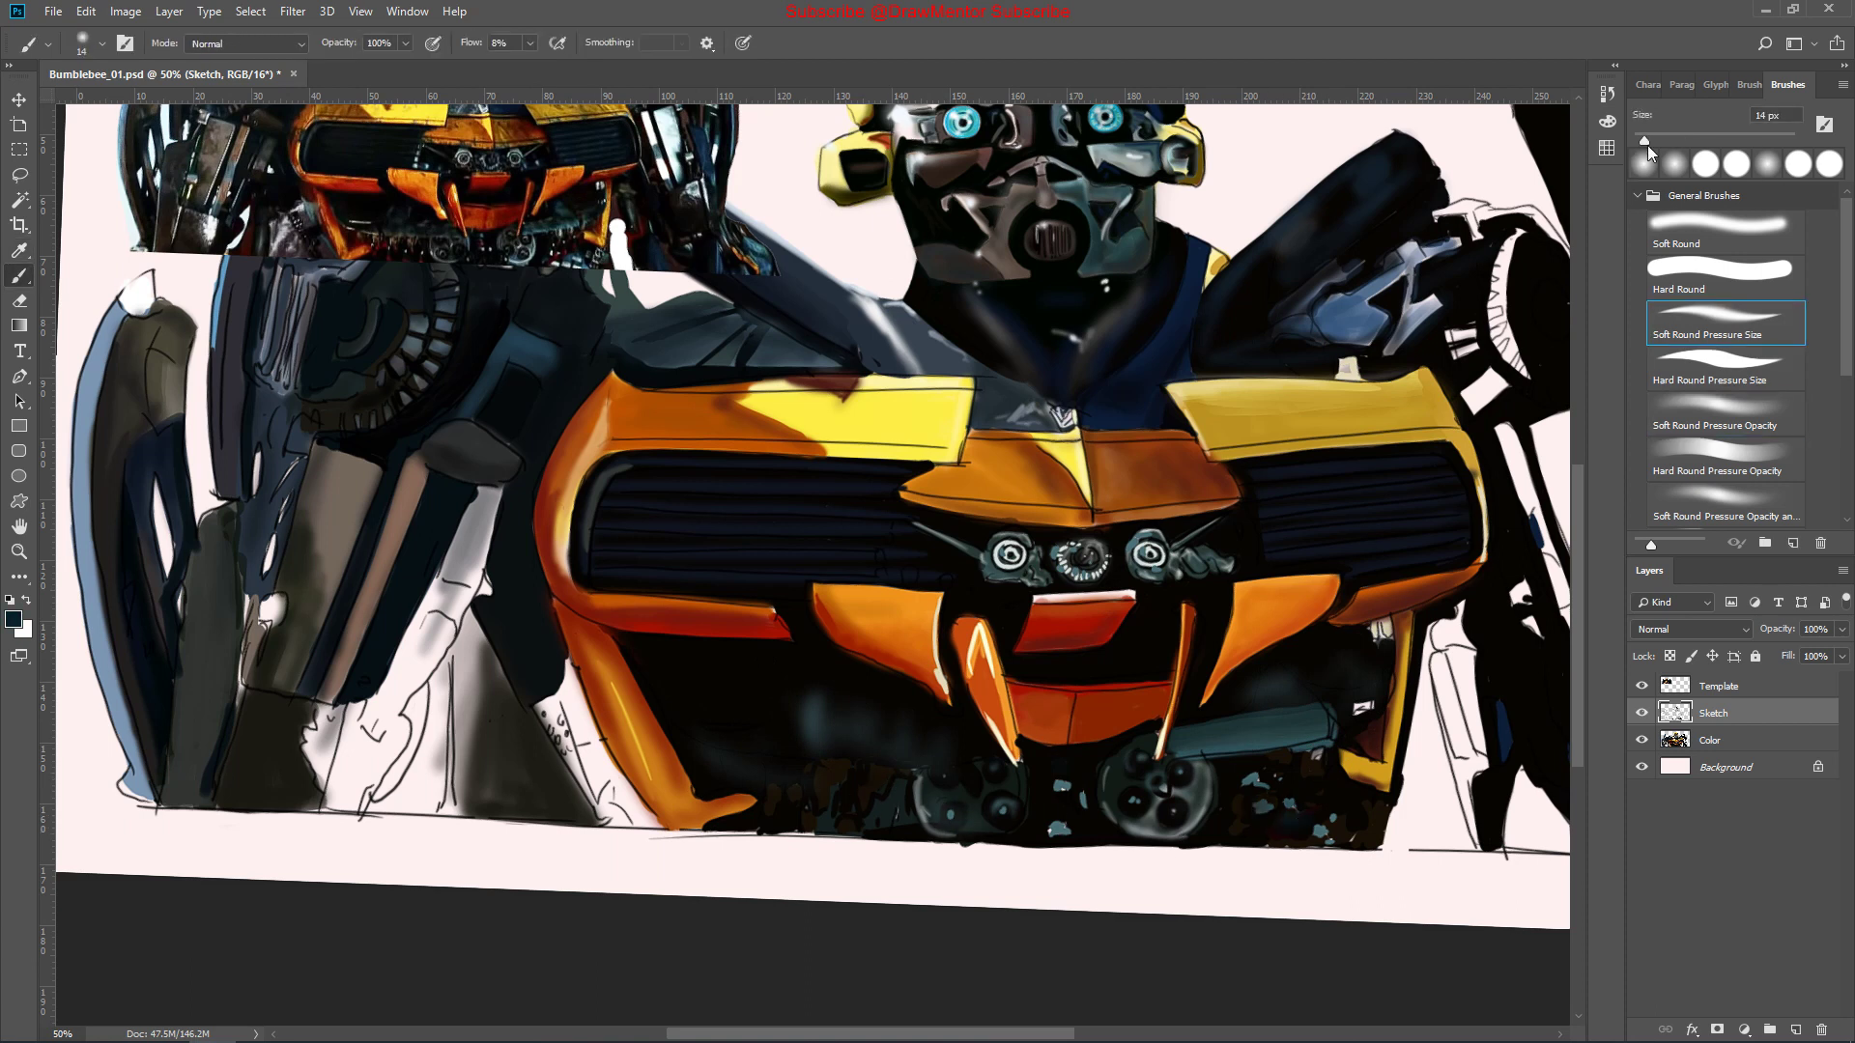
alt+click(1507, 657)
key(7)
key(4)
alt+click(1277, 386)
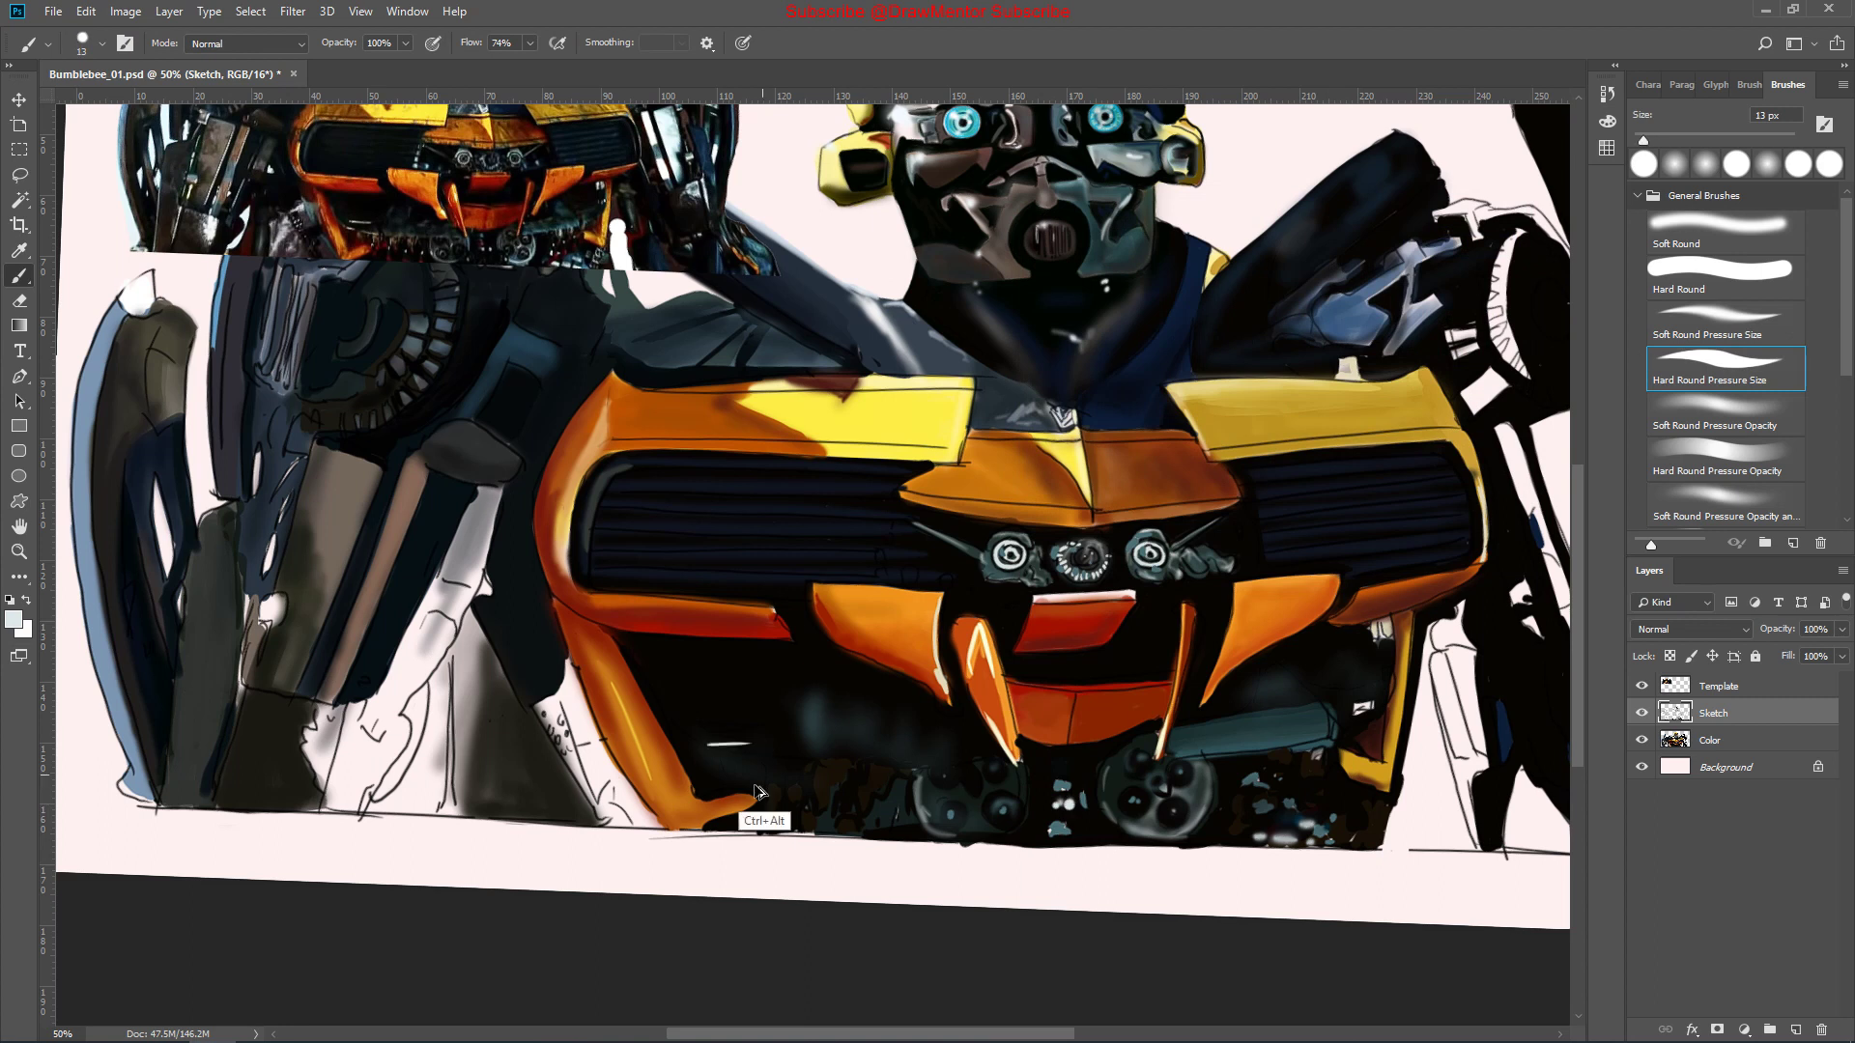
key(shift+3)
key(shift+9)
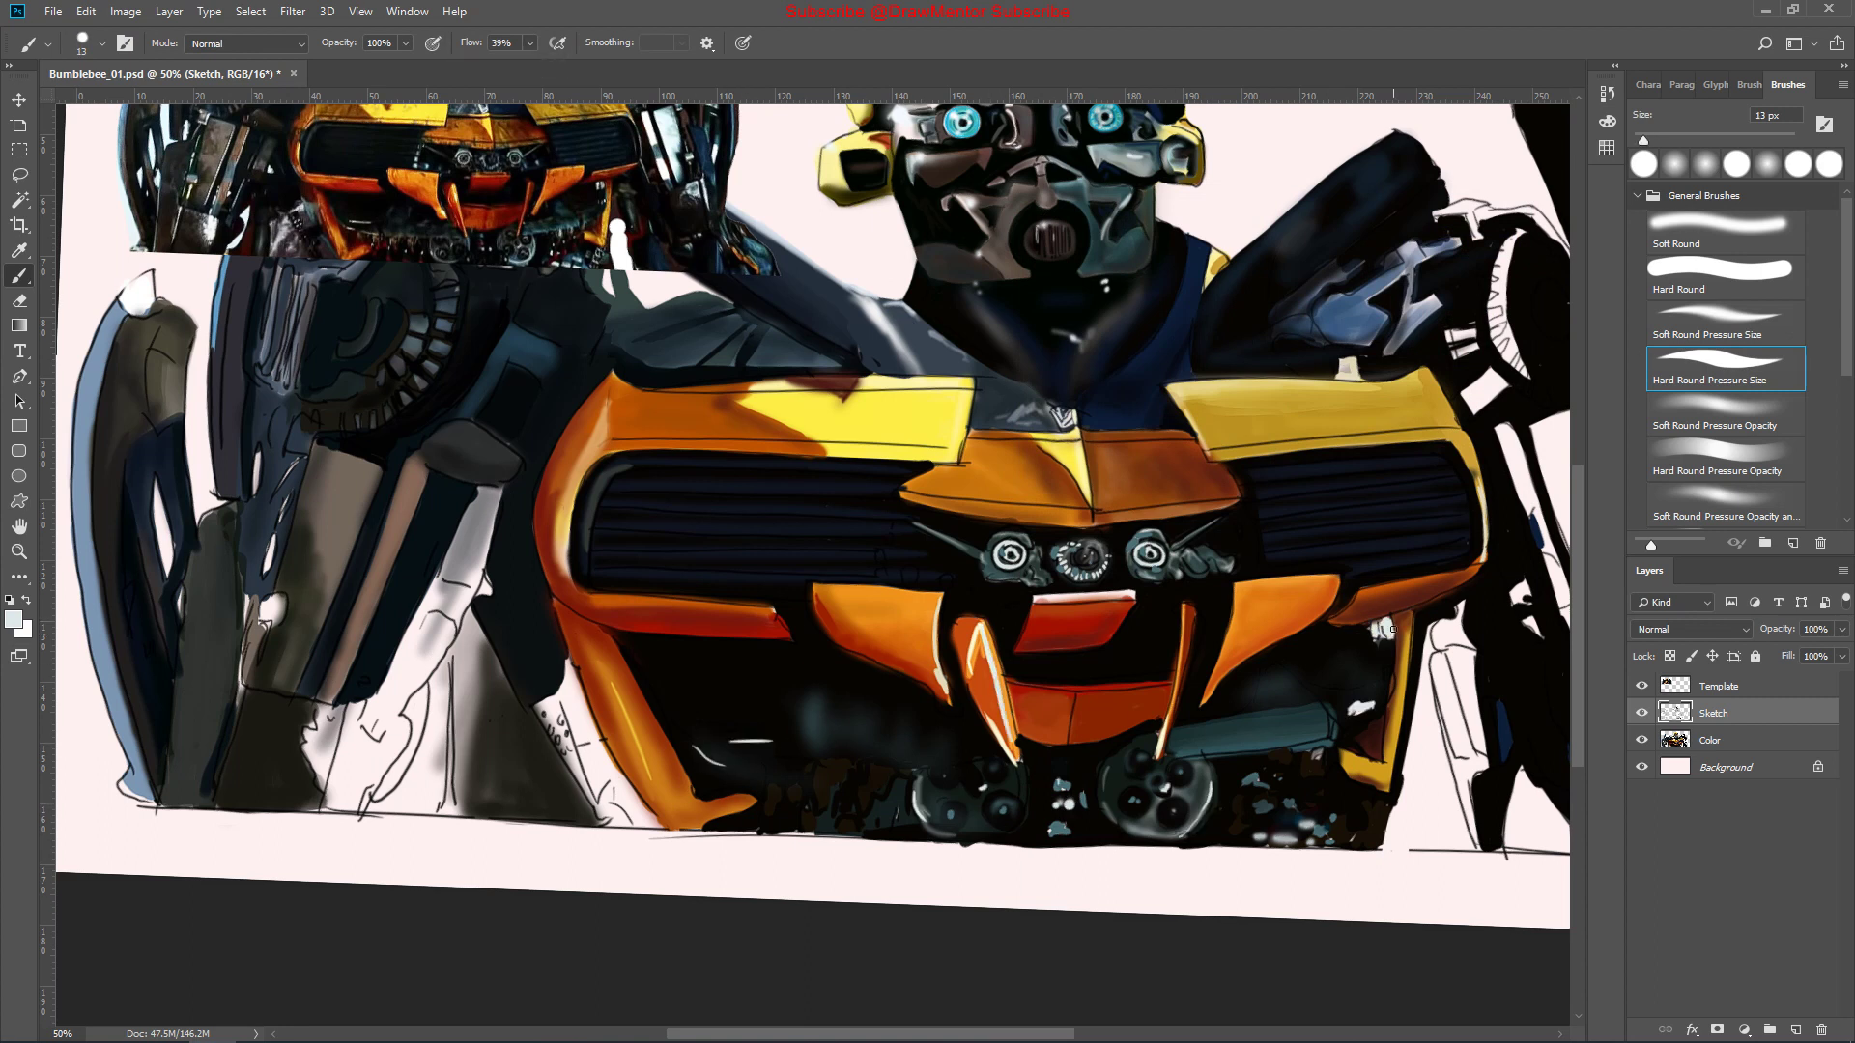
drag(1383, 633, 1163, 807)
drag(1285, 589, 1338, 773)
key(i)
key(b)
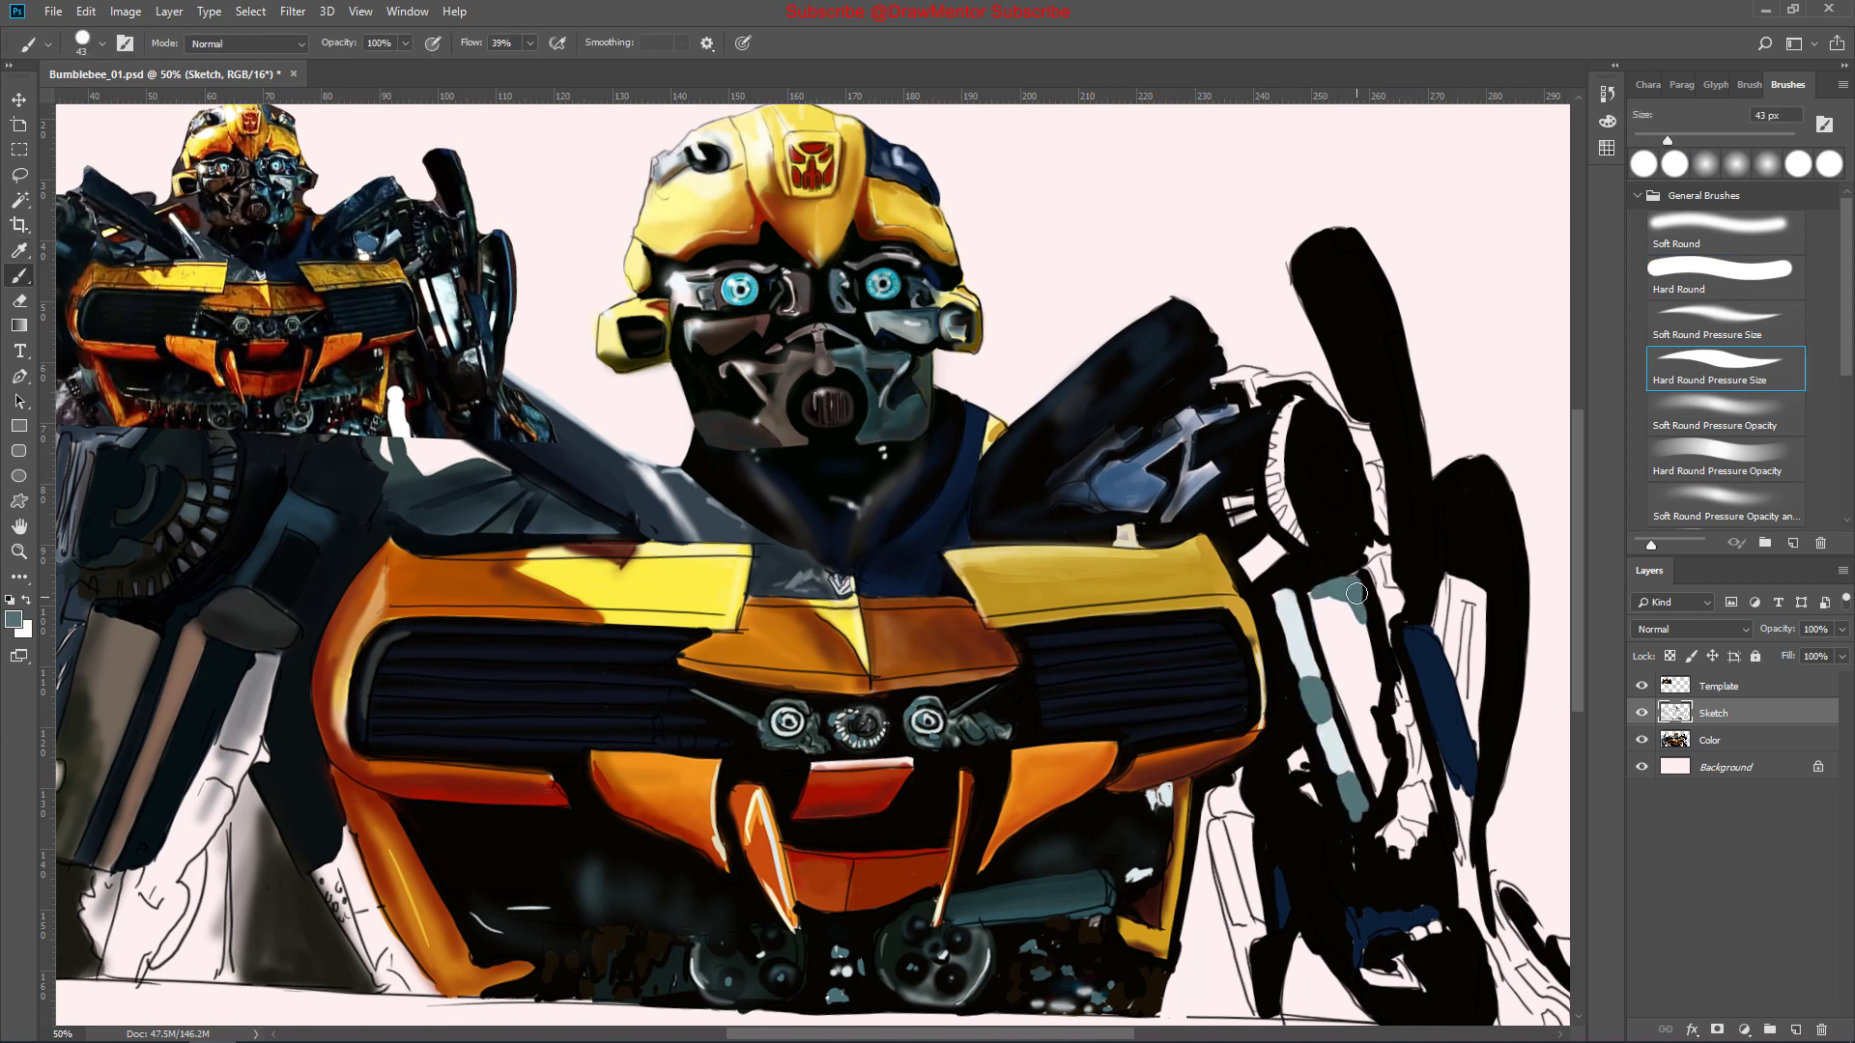
Paint a blue-white highlight on the right arm and a grey-blue edge along the wheel
drag(1363, 621, 1349, 734)
key(comma)
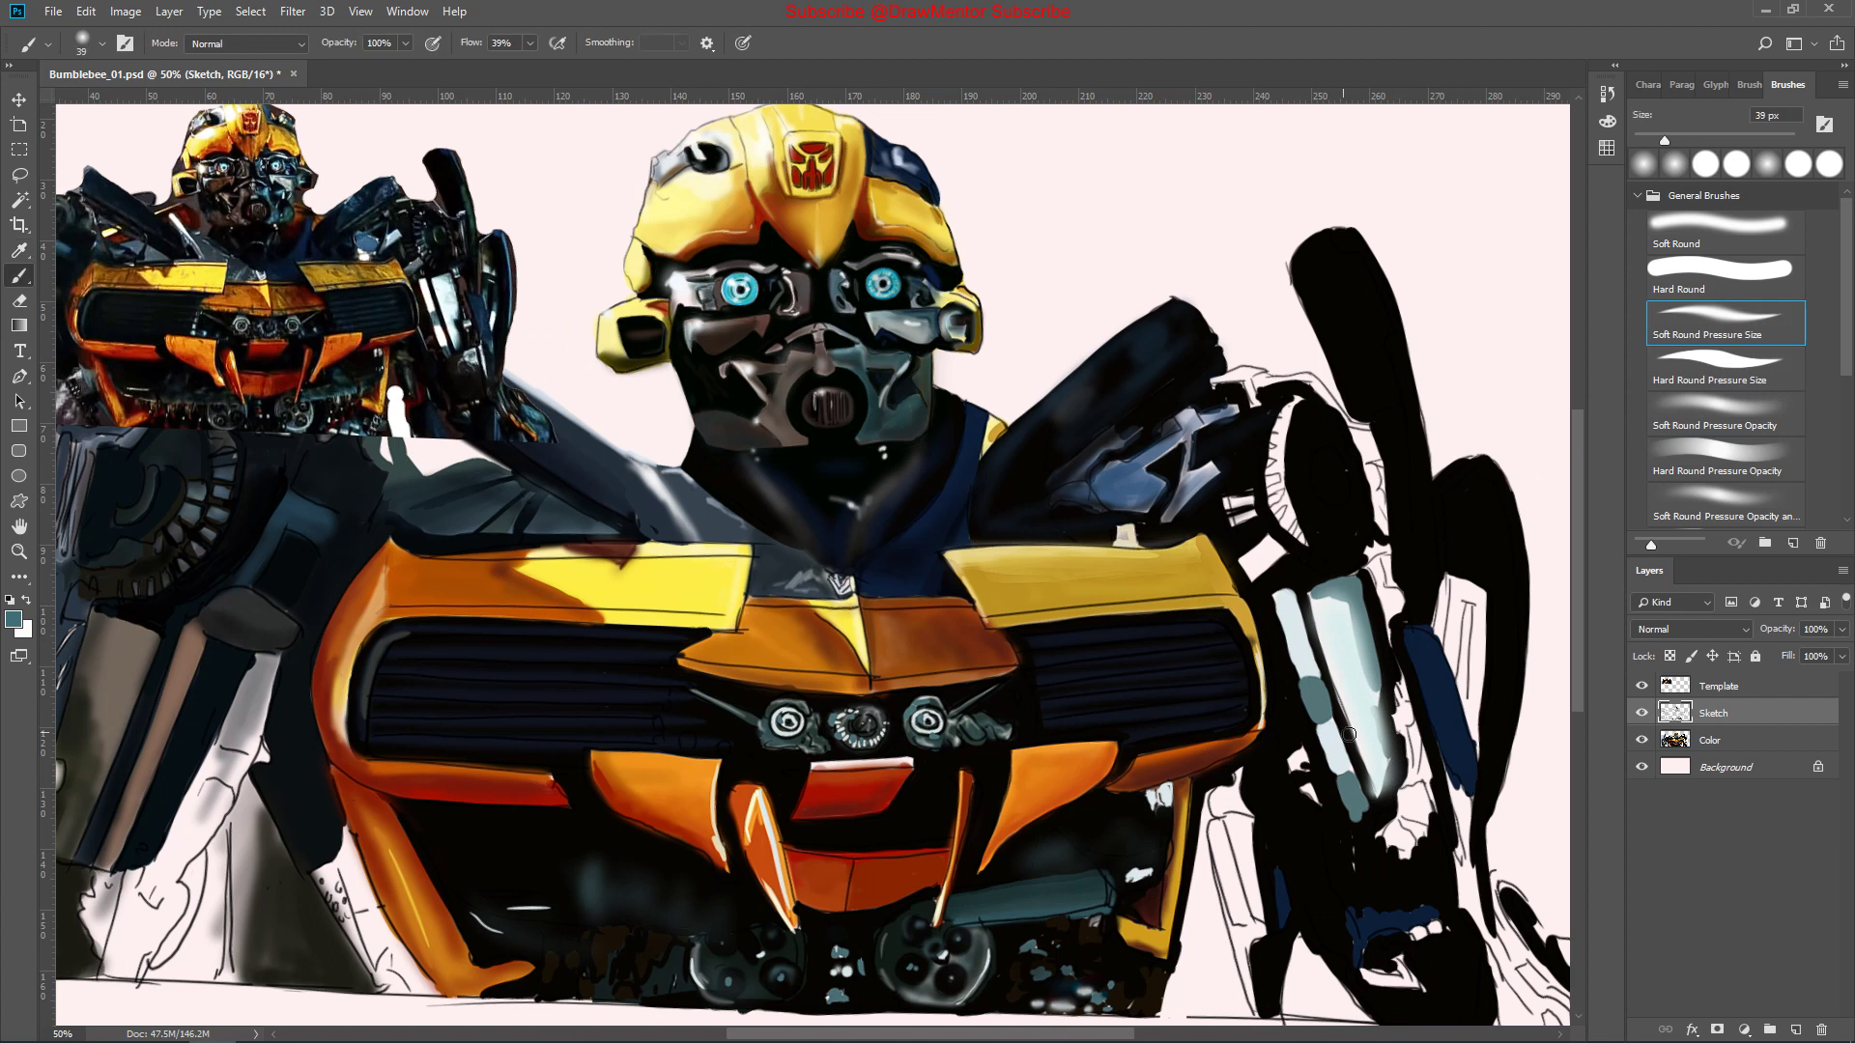
drag(1350, 774, 1257, 747)
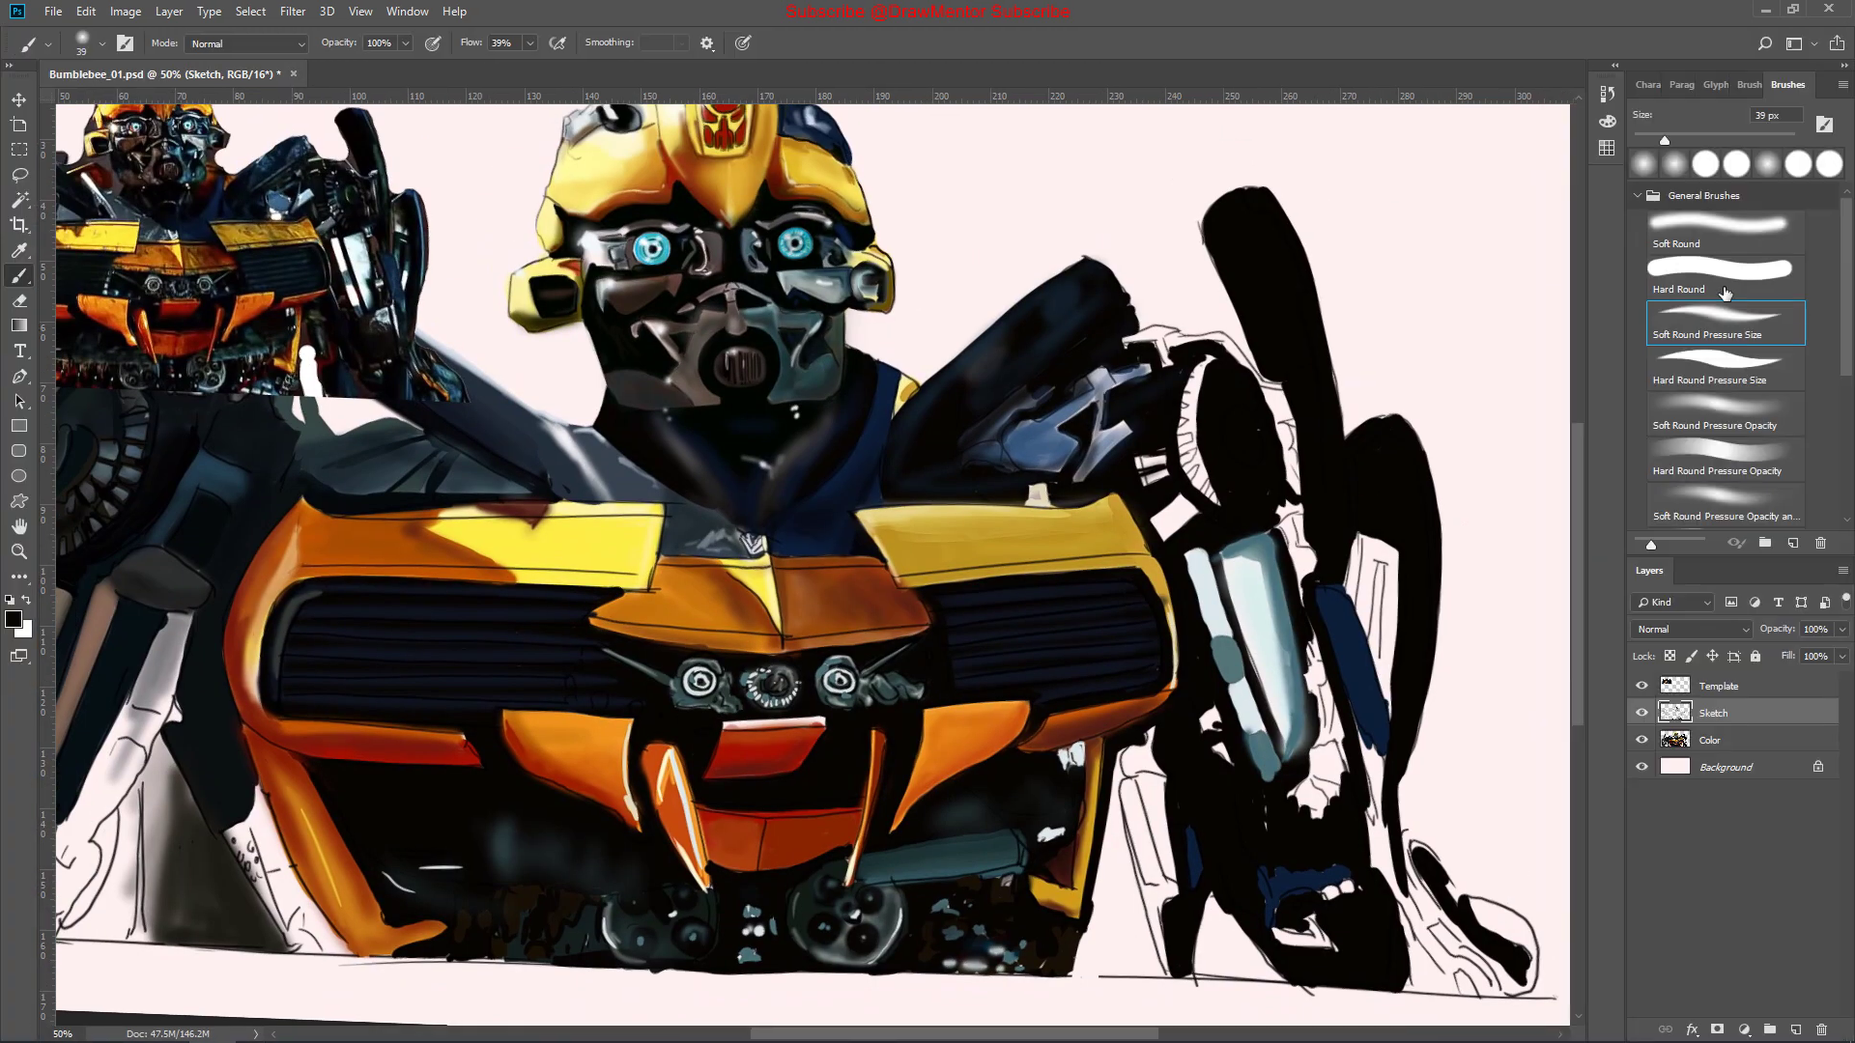
key(Tab)
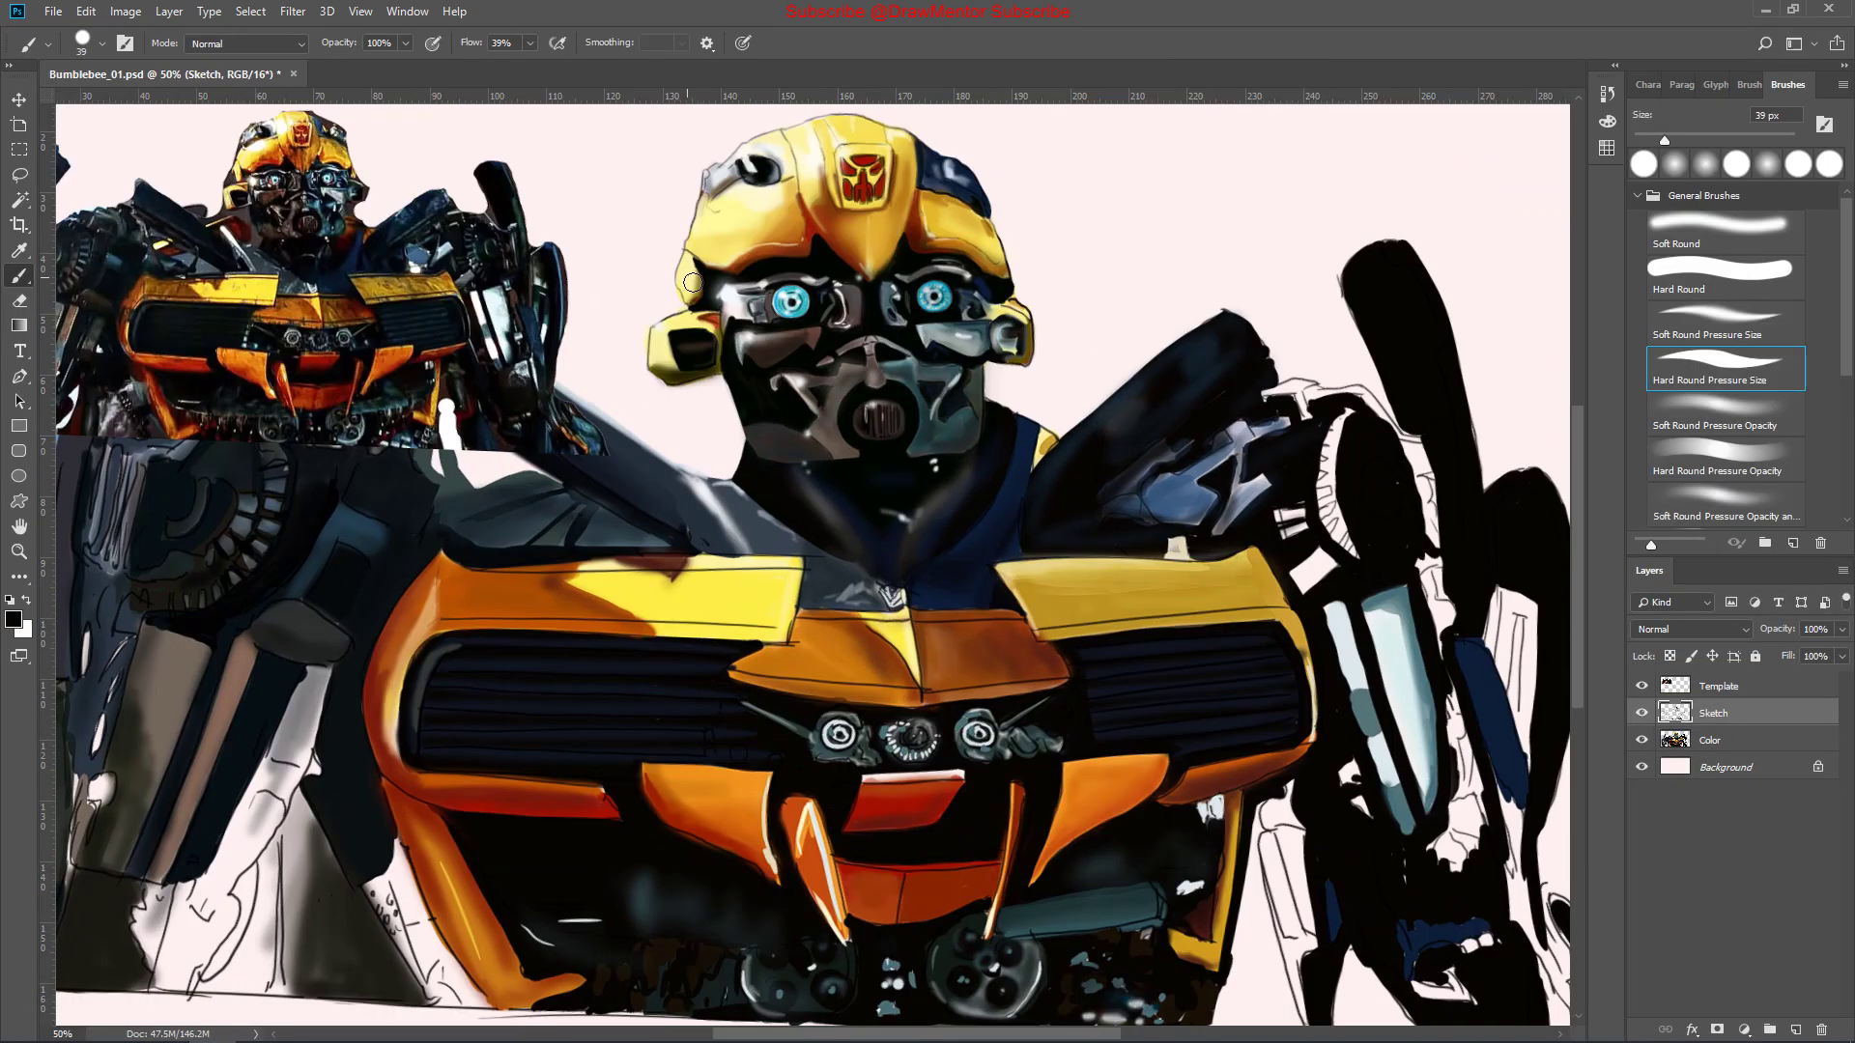
key(comma)
drag(1348, 422, 1349, 533)
Add a small dark stroke and a thin white highlight on the wheel
key(period)
key(comma)
key(comma)
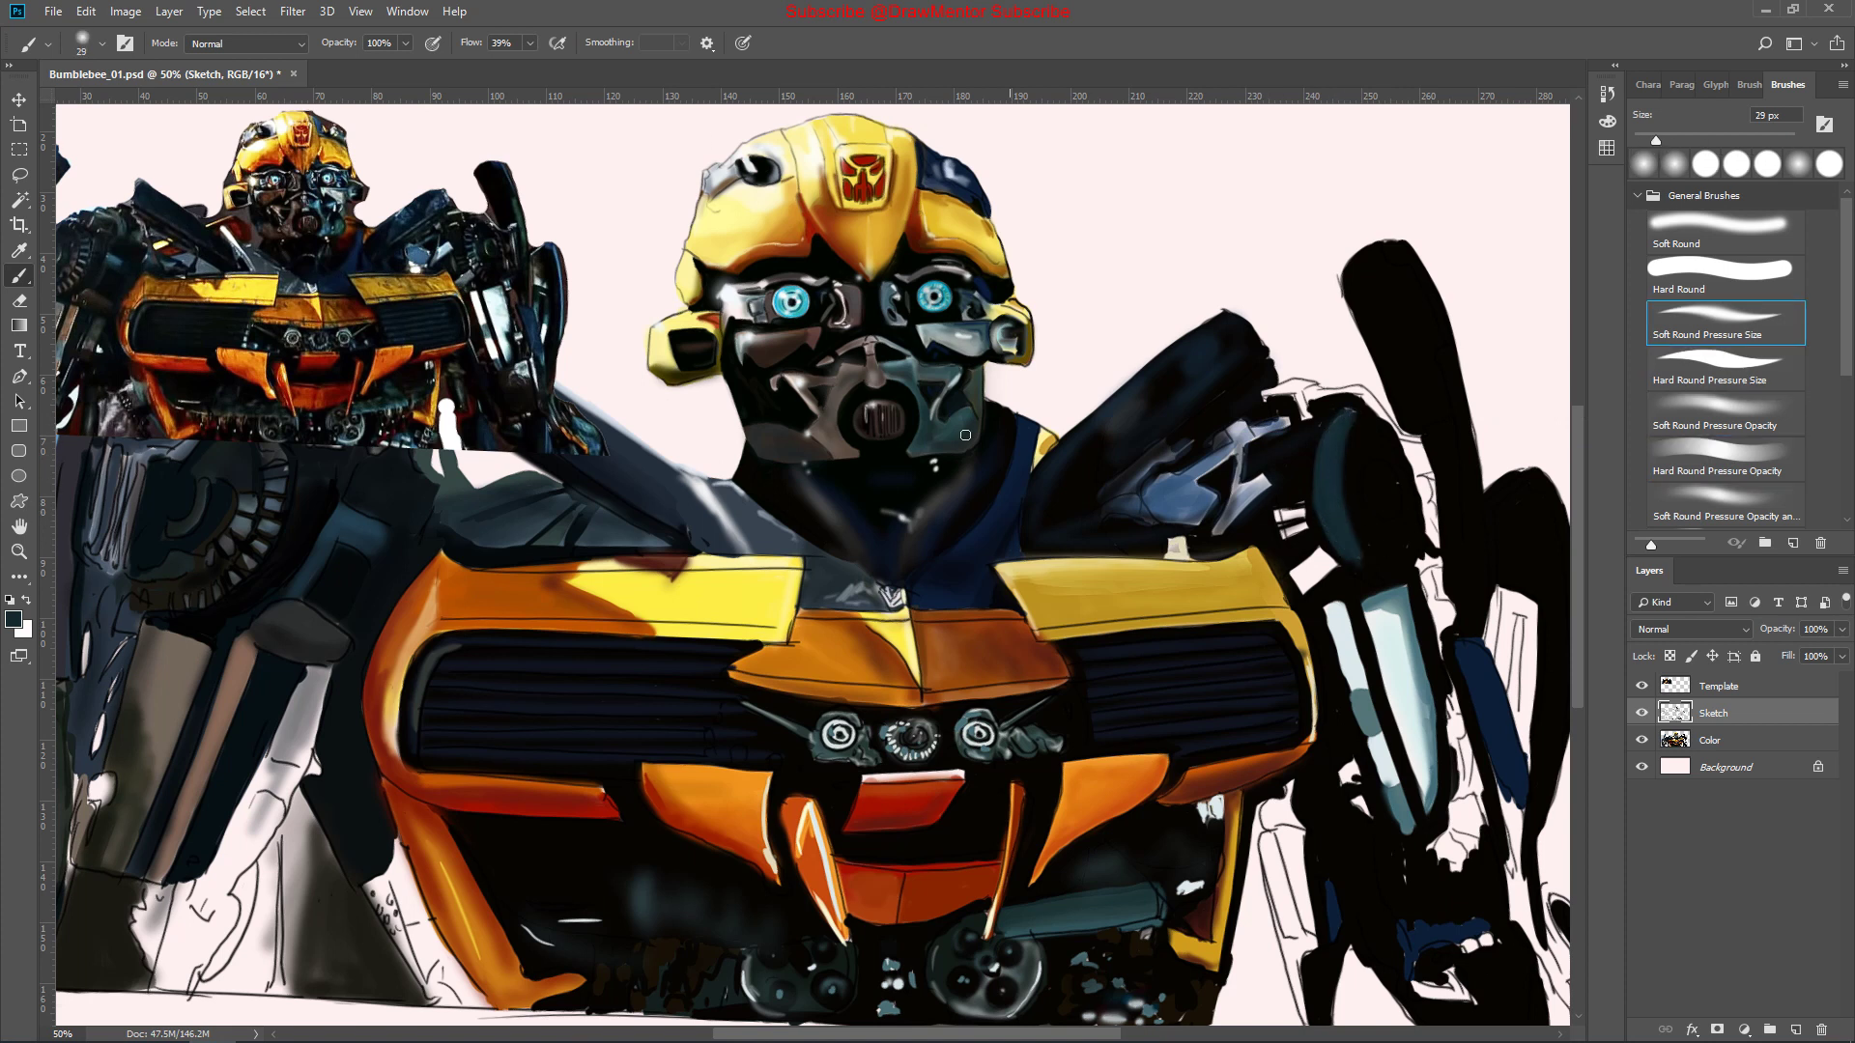
key(period)
drag(1270, 522, 1314, 513)
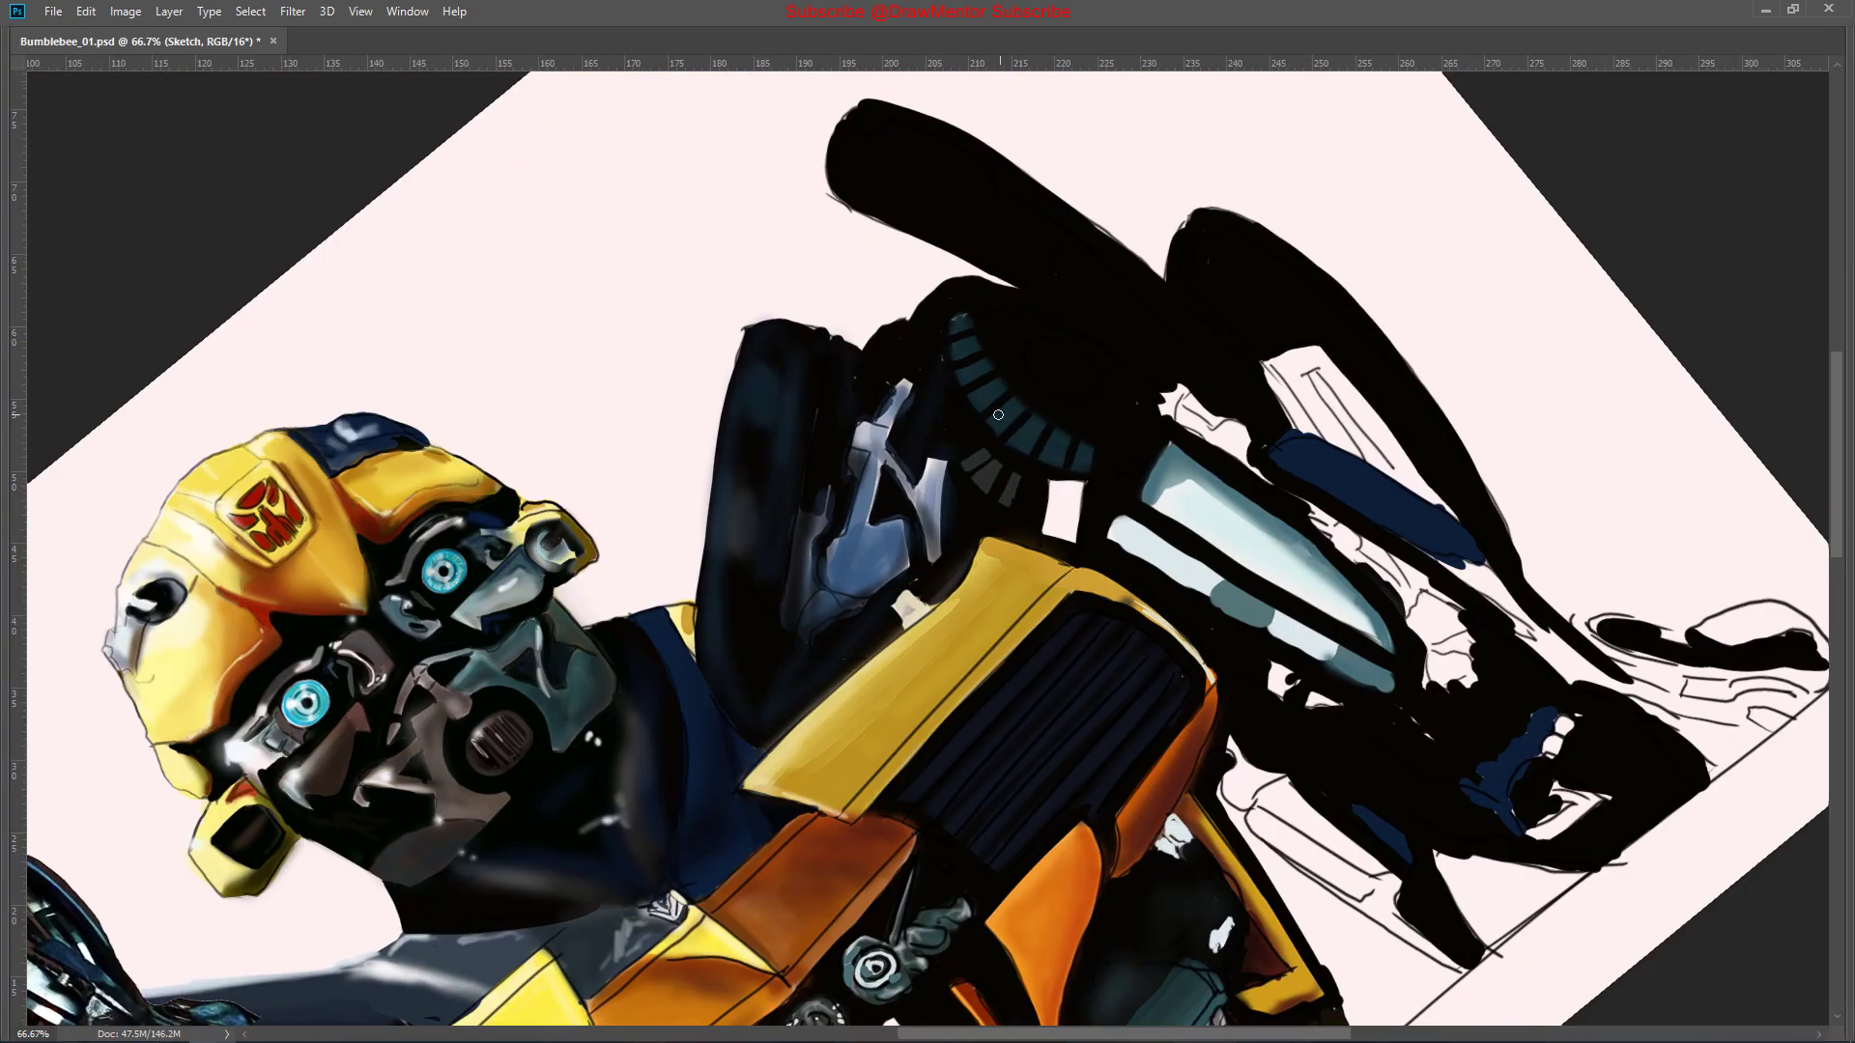
mouse_move(996, 347)
mouse_down()
mouse_move(1113, 588)
mouse_move(943, 576)
mouse_up()
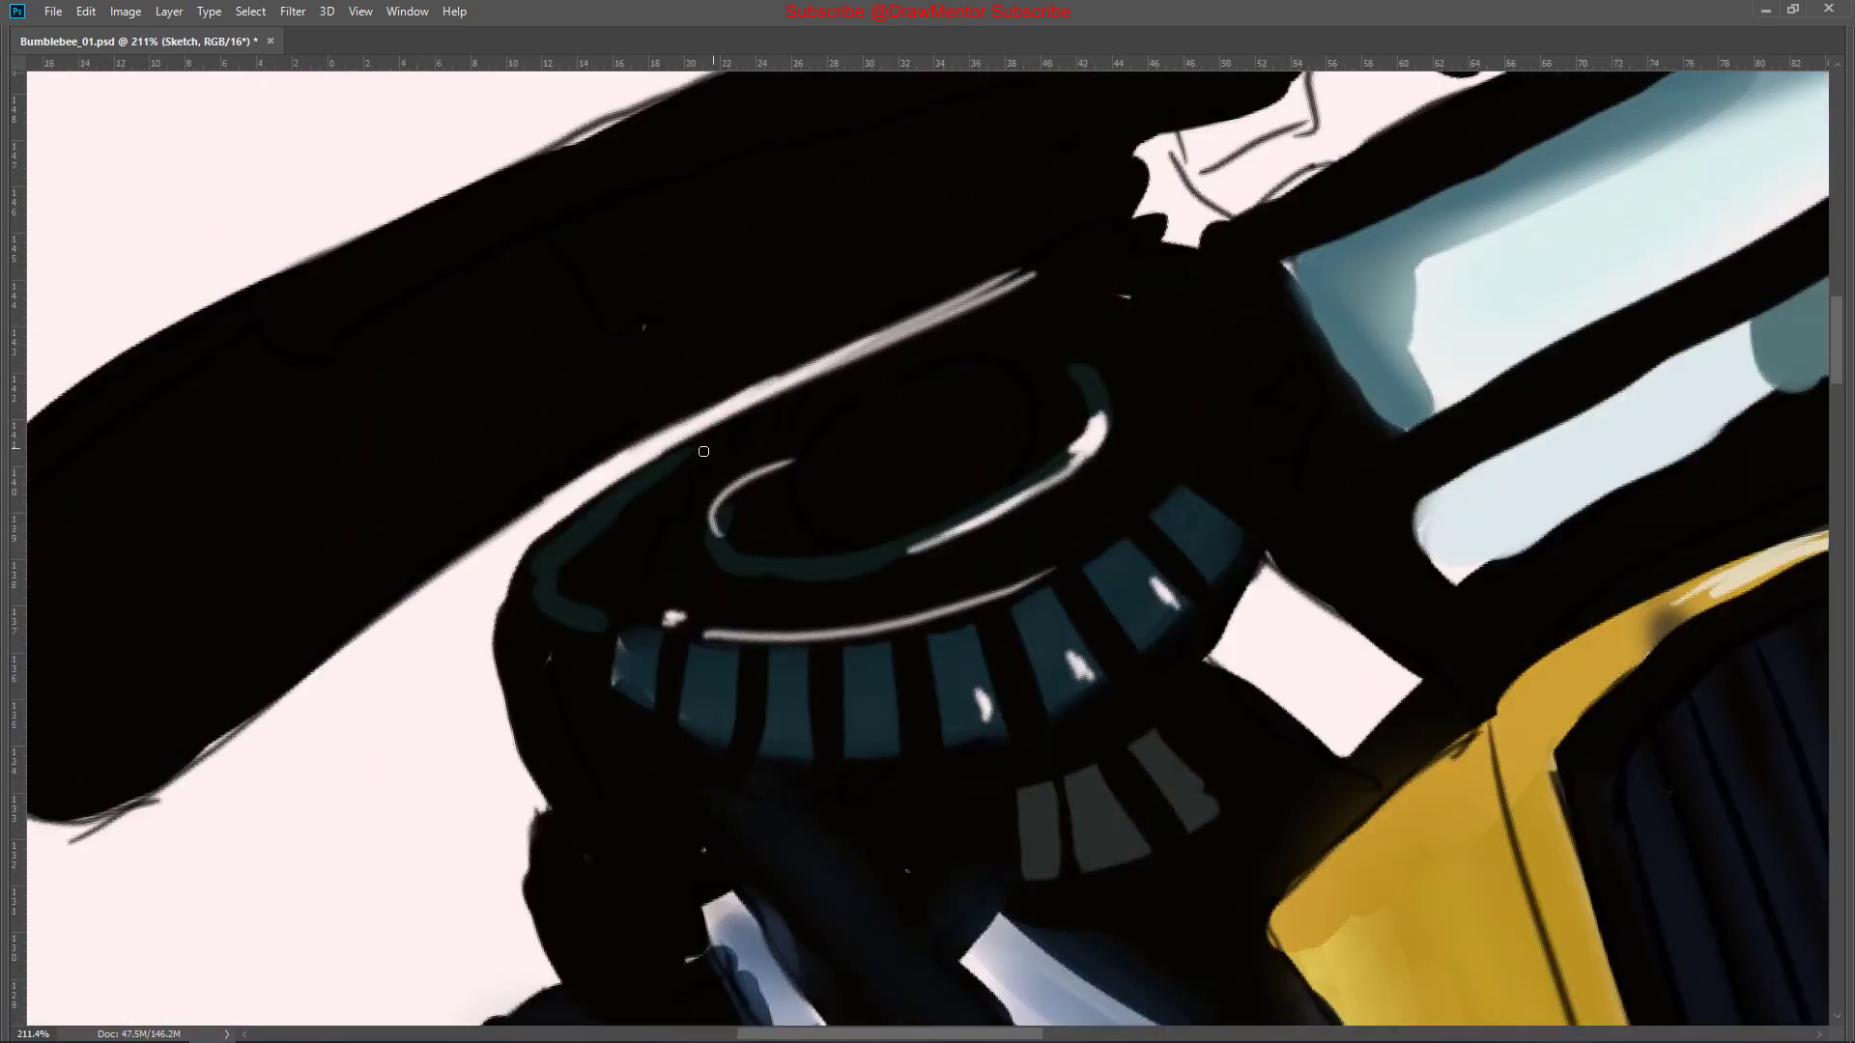
drag(686, 437, 1007, 283)
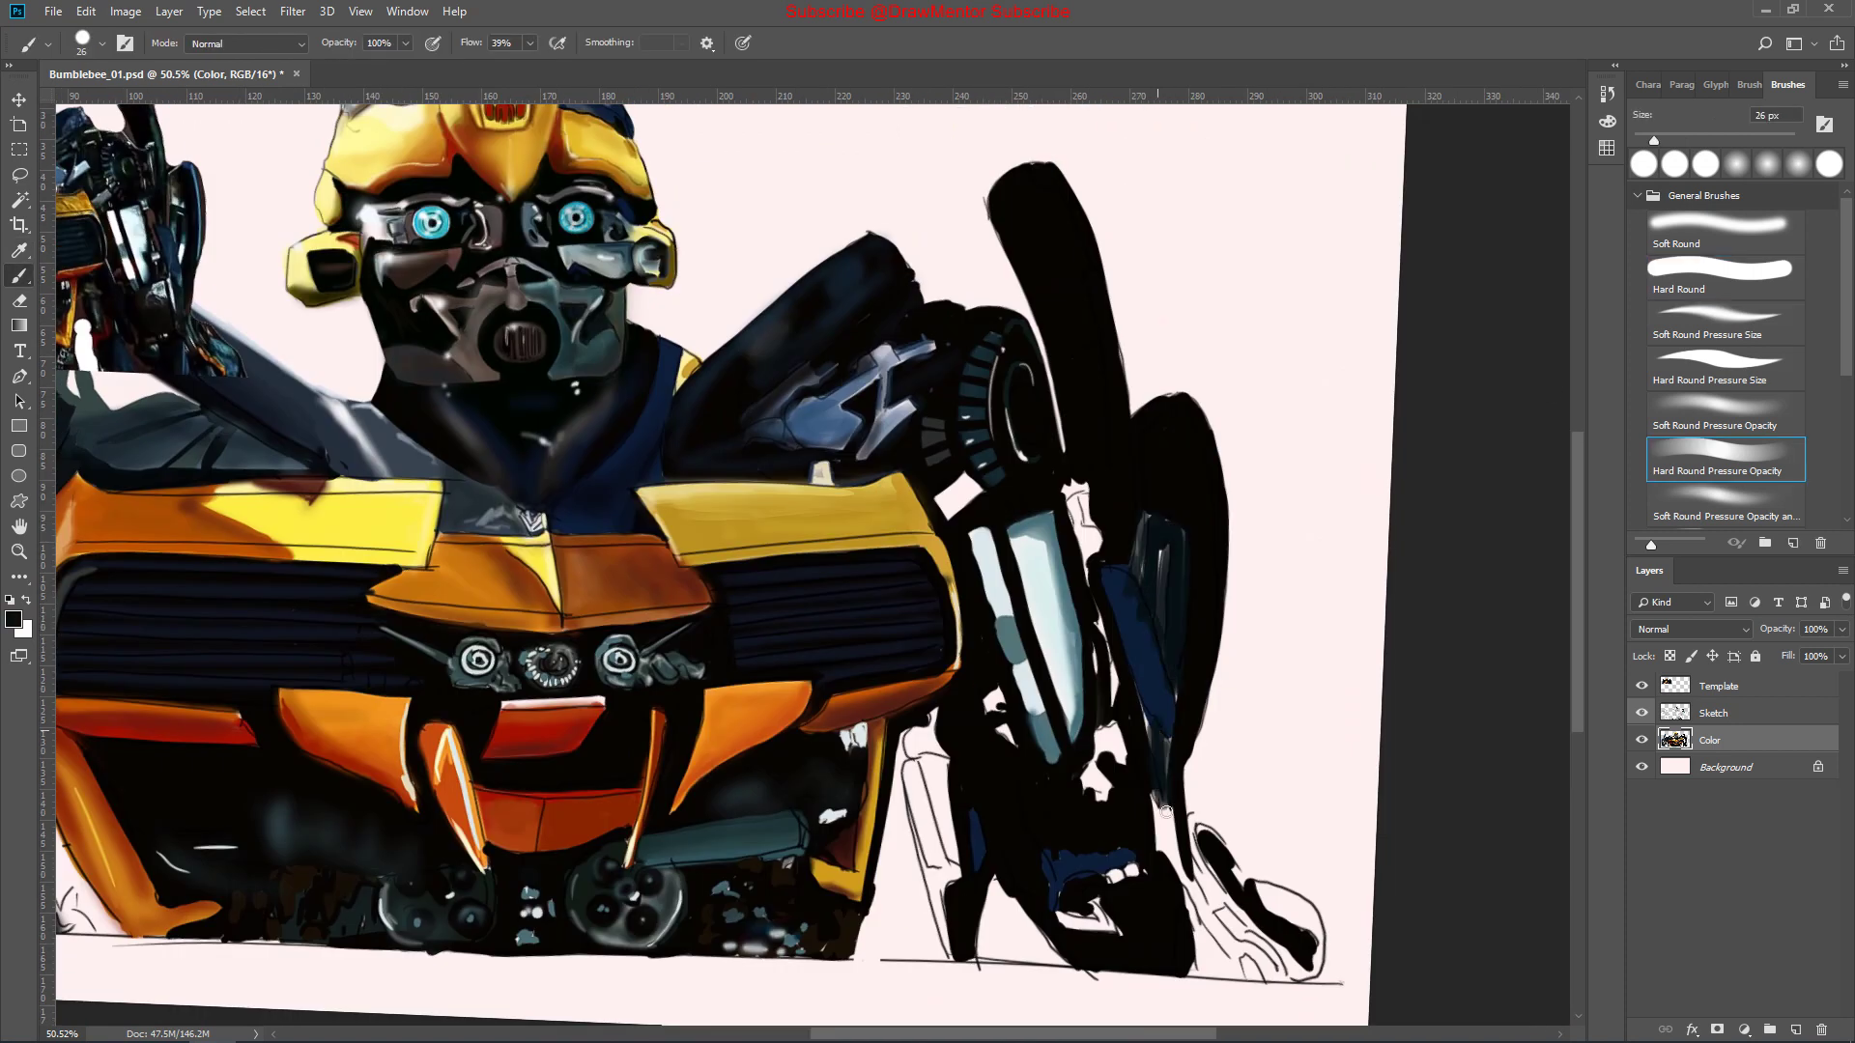
Add dark strokes near the lower right arm and the foot
key(Tab)
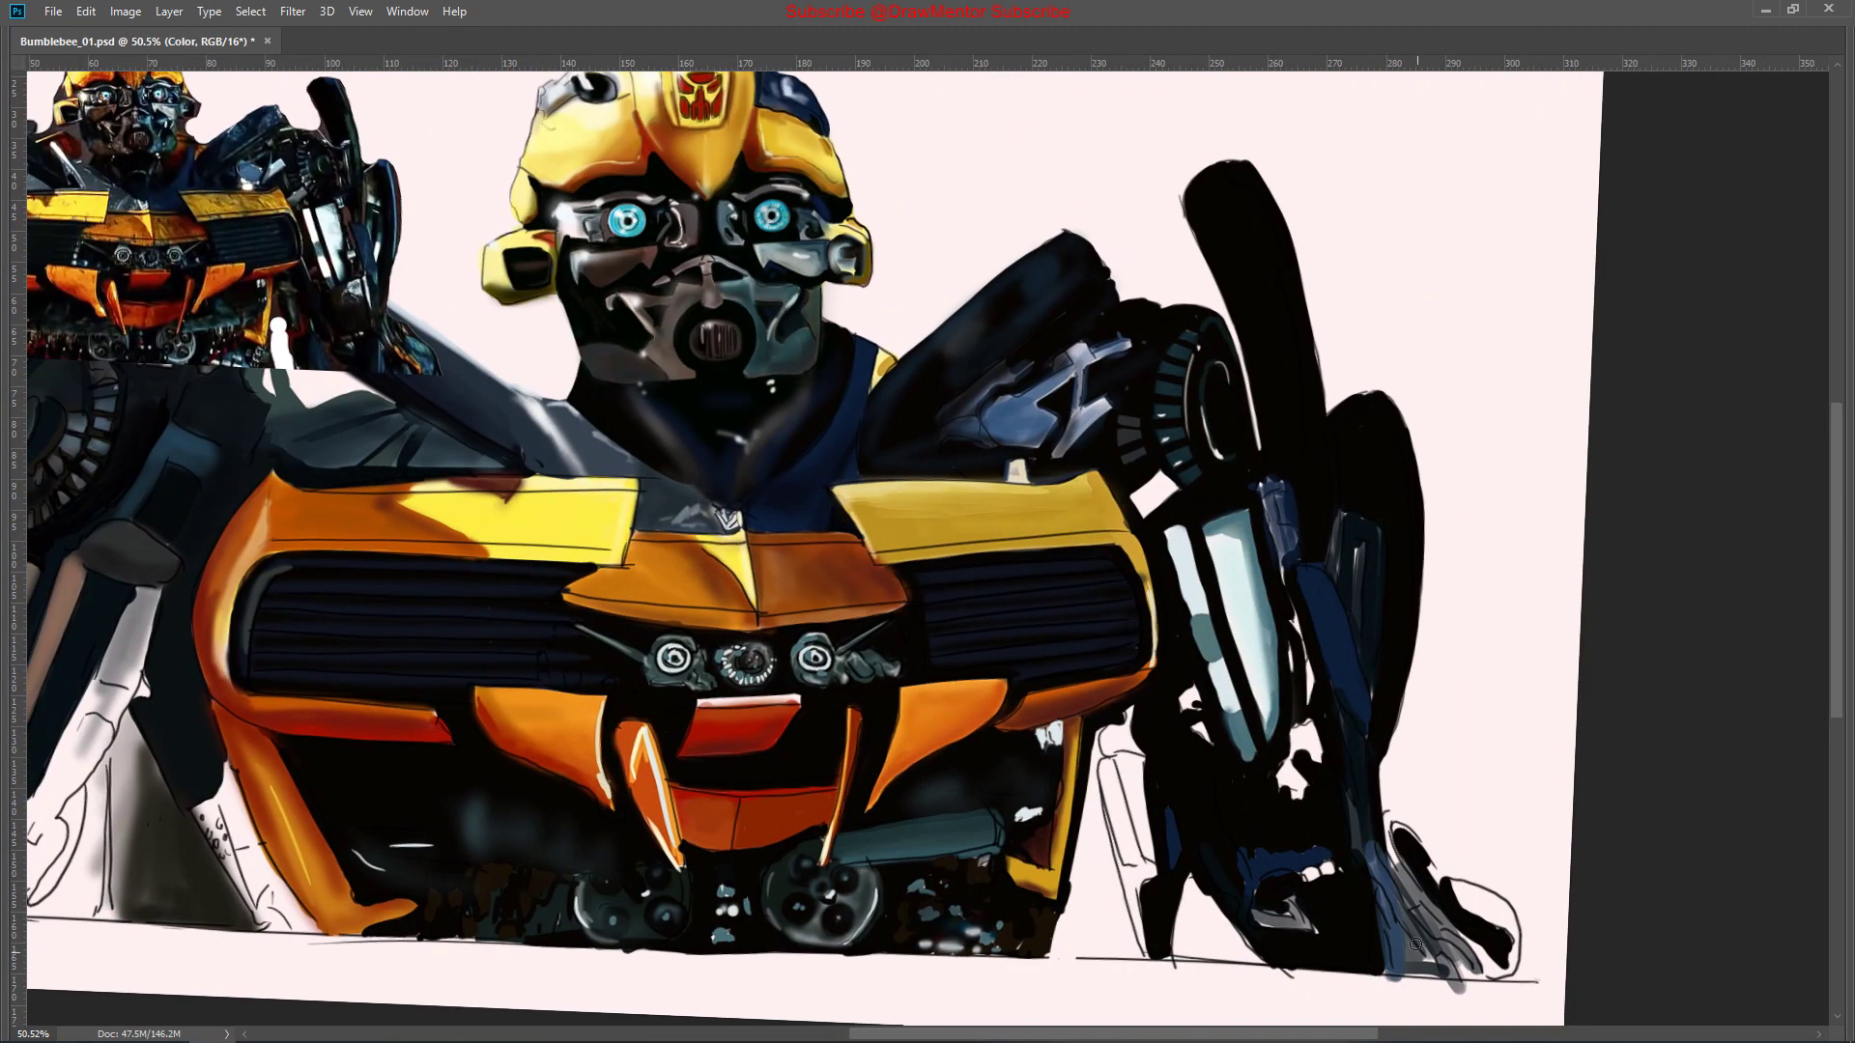
alt+click(405, 341)
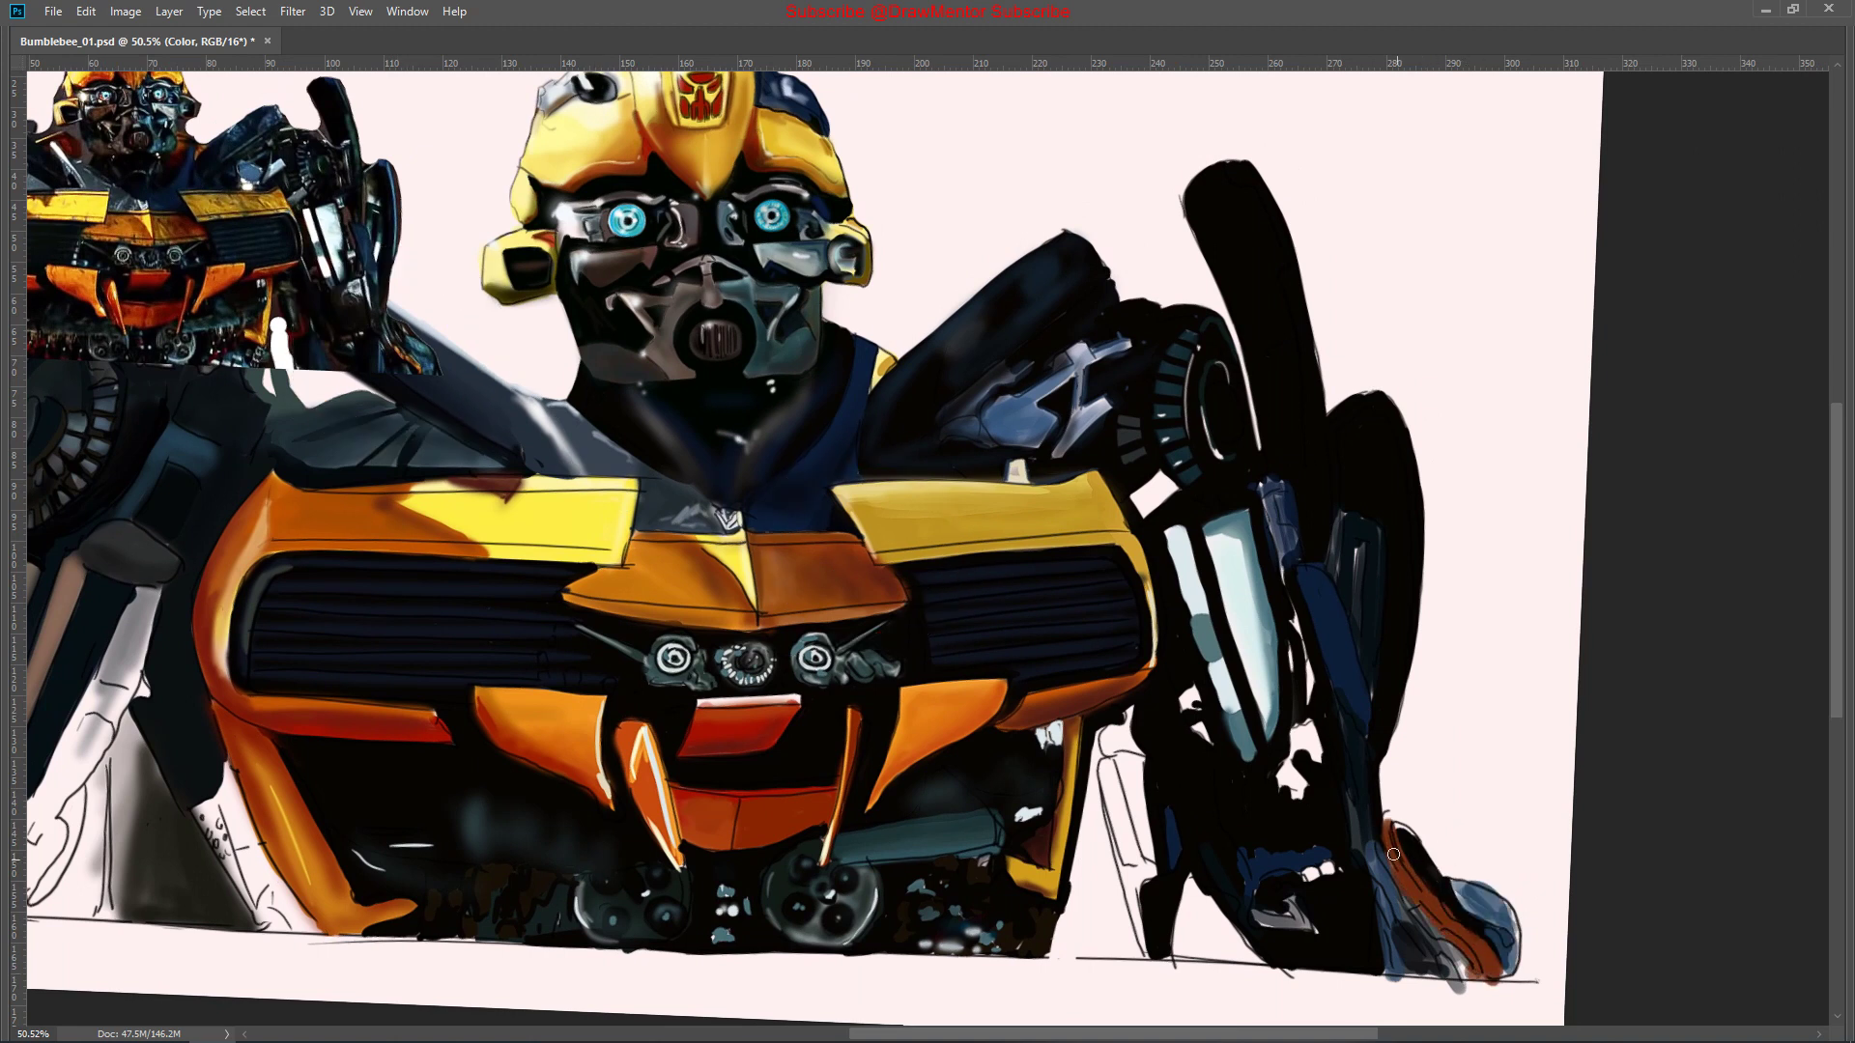
drag(1208, 860, 1188, 957)
drag(1178, 889, 1256, 966)
key(Tab)
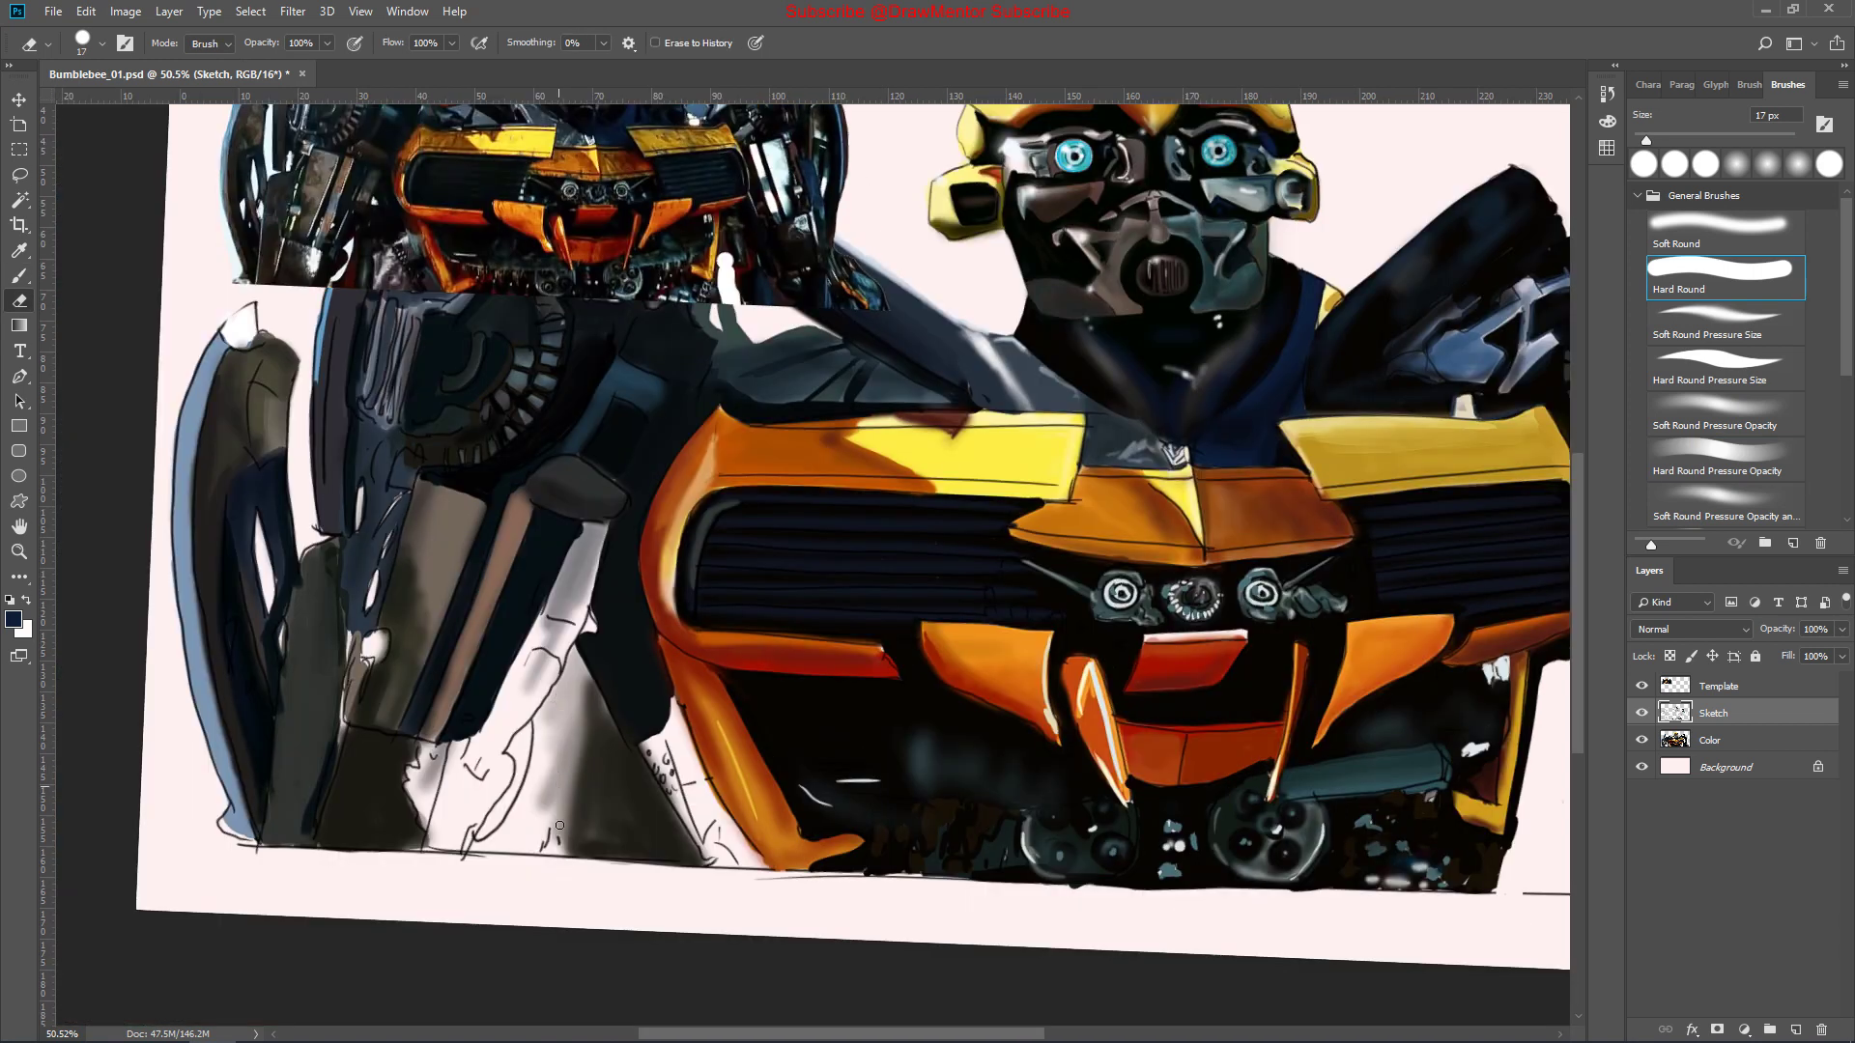
Erase stray sketch lines around the foot on the Sketch layer with a 57 px eraser
mouse_move(1174, 918)
mouse_down()
mouse_move(510, 690)
mouse_move(455, 840)
mouse_move(541, 869)
mouse_move(512, 589)
mouse_move(586, 881)
mouse_move(454, 869)
mouse_up()
key(alt+bracketleft)
key(bracketright)
key(bracketright)
key(bracketright)
key(alt+bracketright)
mouse_move(498, 589)
mouse_down()
mouse_move(497, 647)
mouse_move(426, 734)
mouse_move(340, 905)
mouse_up()
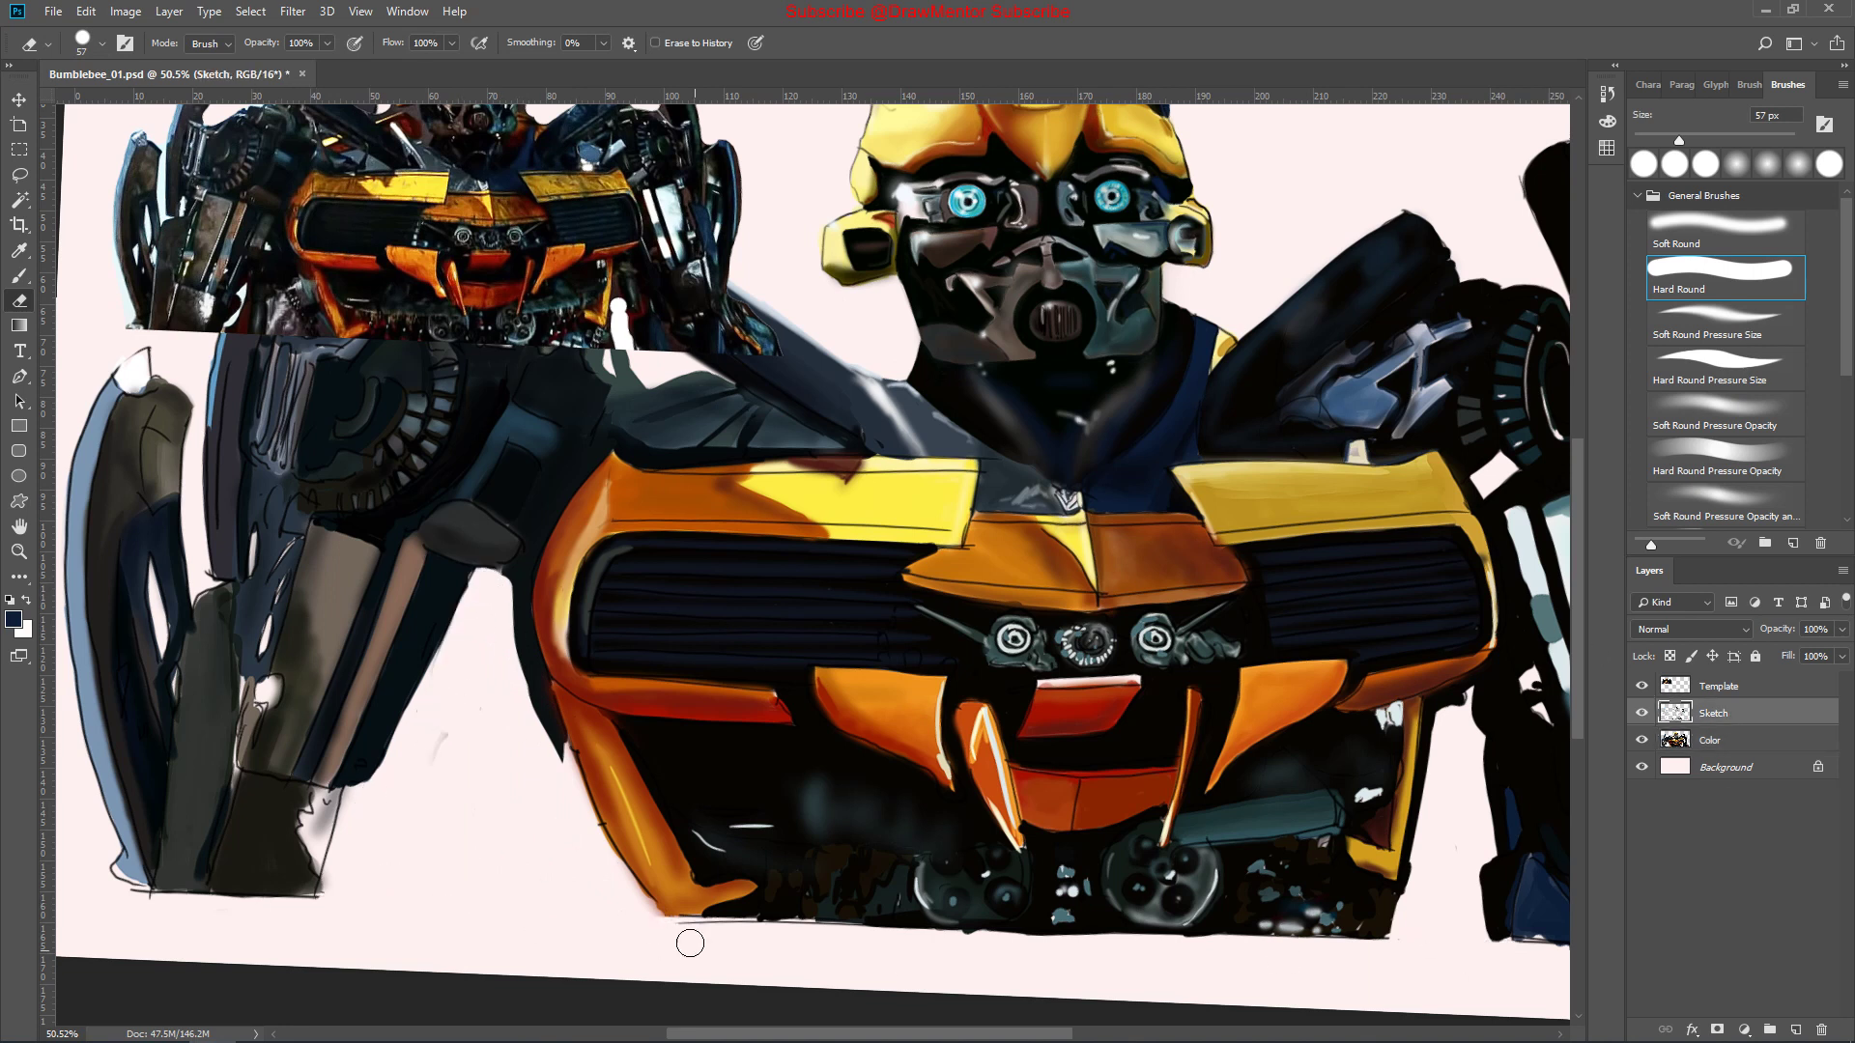
key(alt+bracketleft)
Zoom out and toggle the Template reference to check the painting, then re-center on the right arm
key(ctrl+minus)
click(1642, 686)
key(ctrl+plus)
key(b)
click(1641, 686)
drag(1203, 648, 1299, 715)
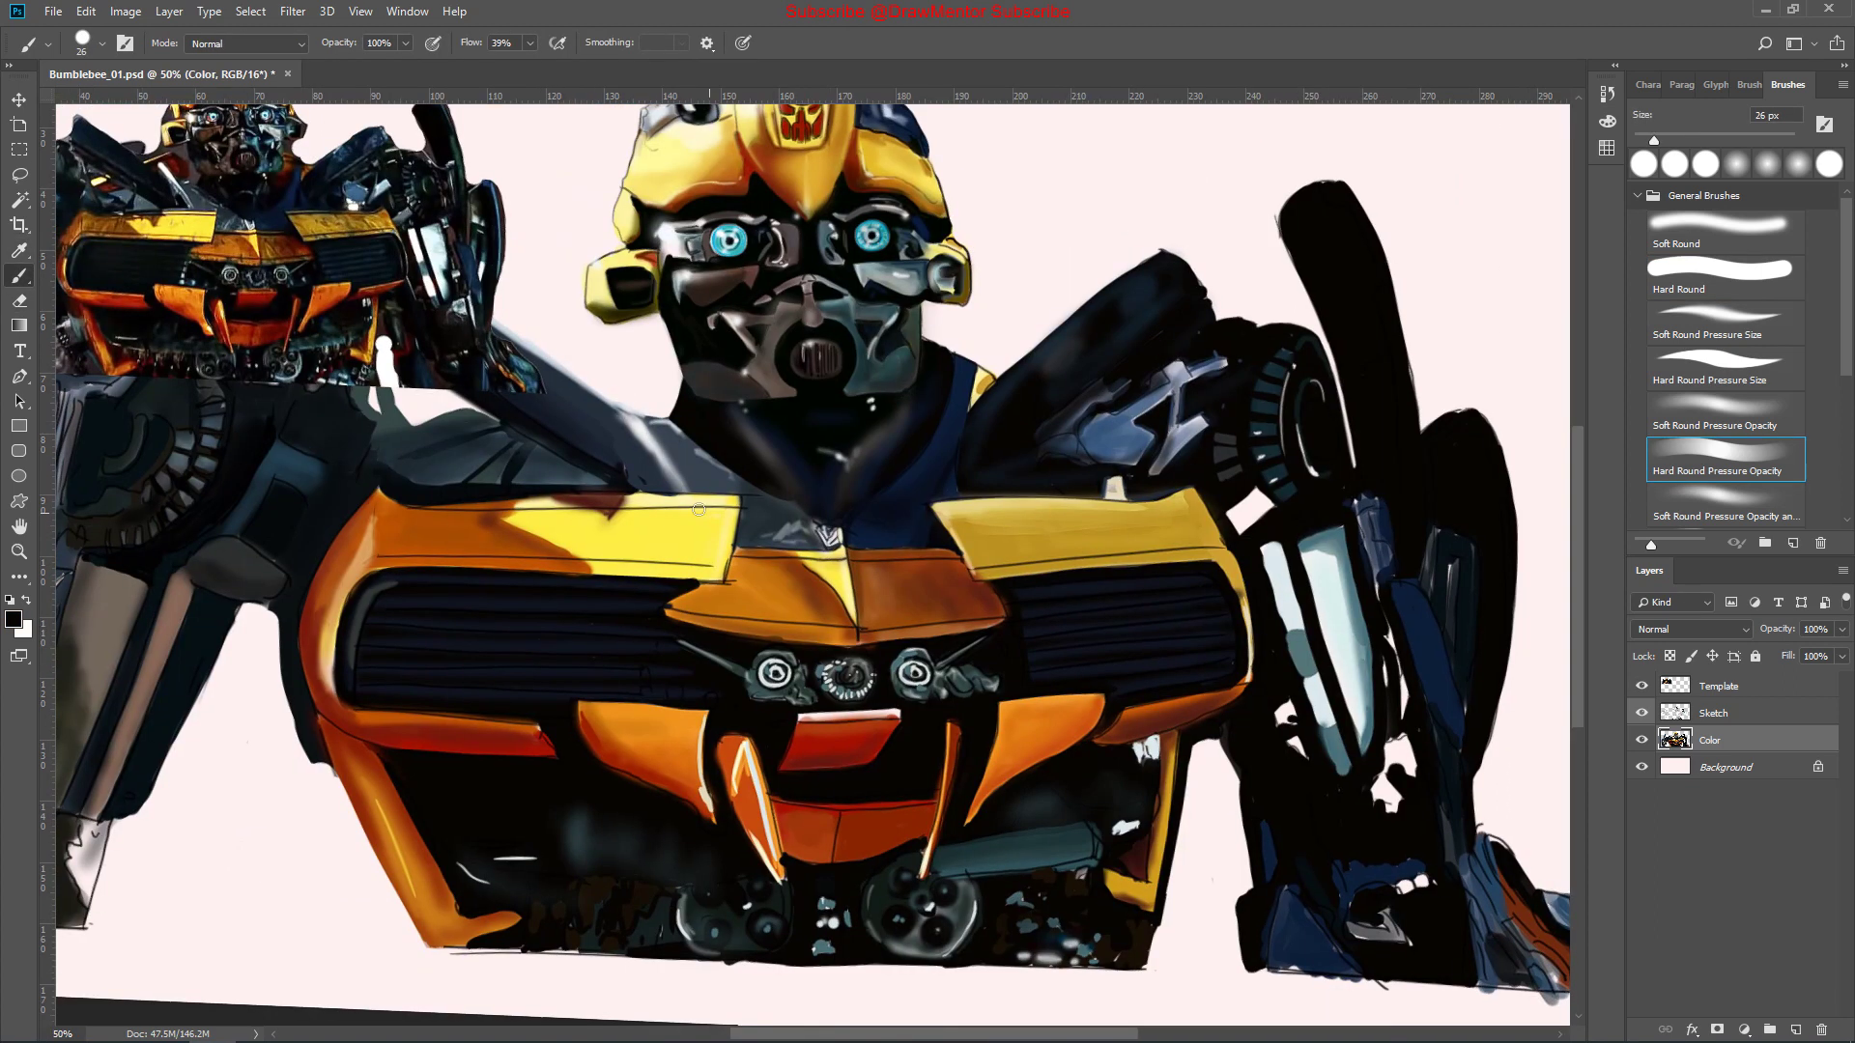
mouse_move(1290, 392)
mouse_down()
mouse_move(1338, 721)
mouse_move(1007, 319)
mouse_up()
key(r)
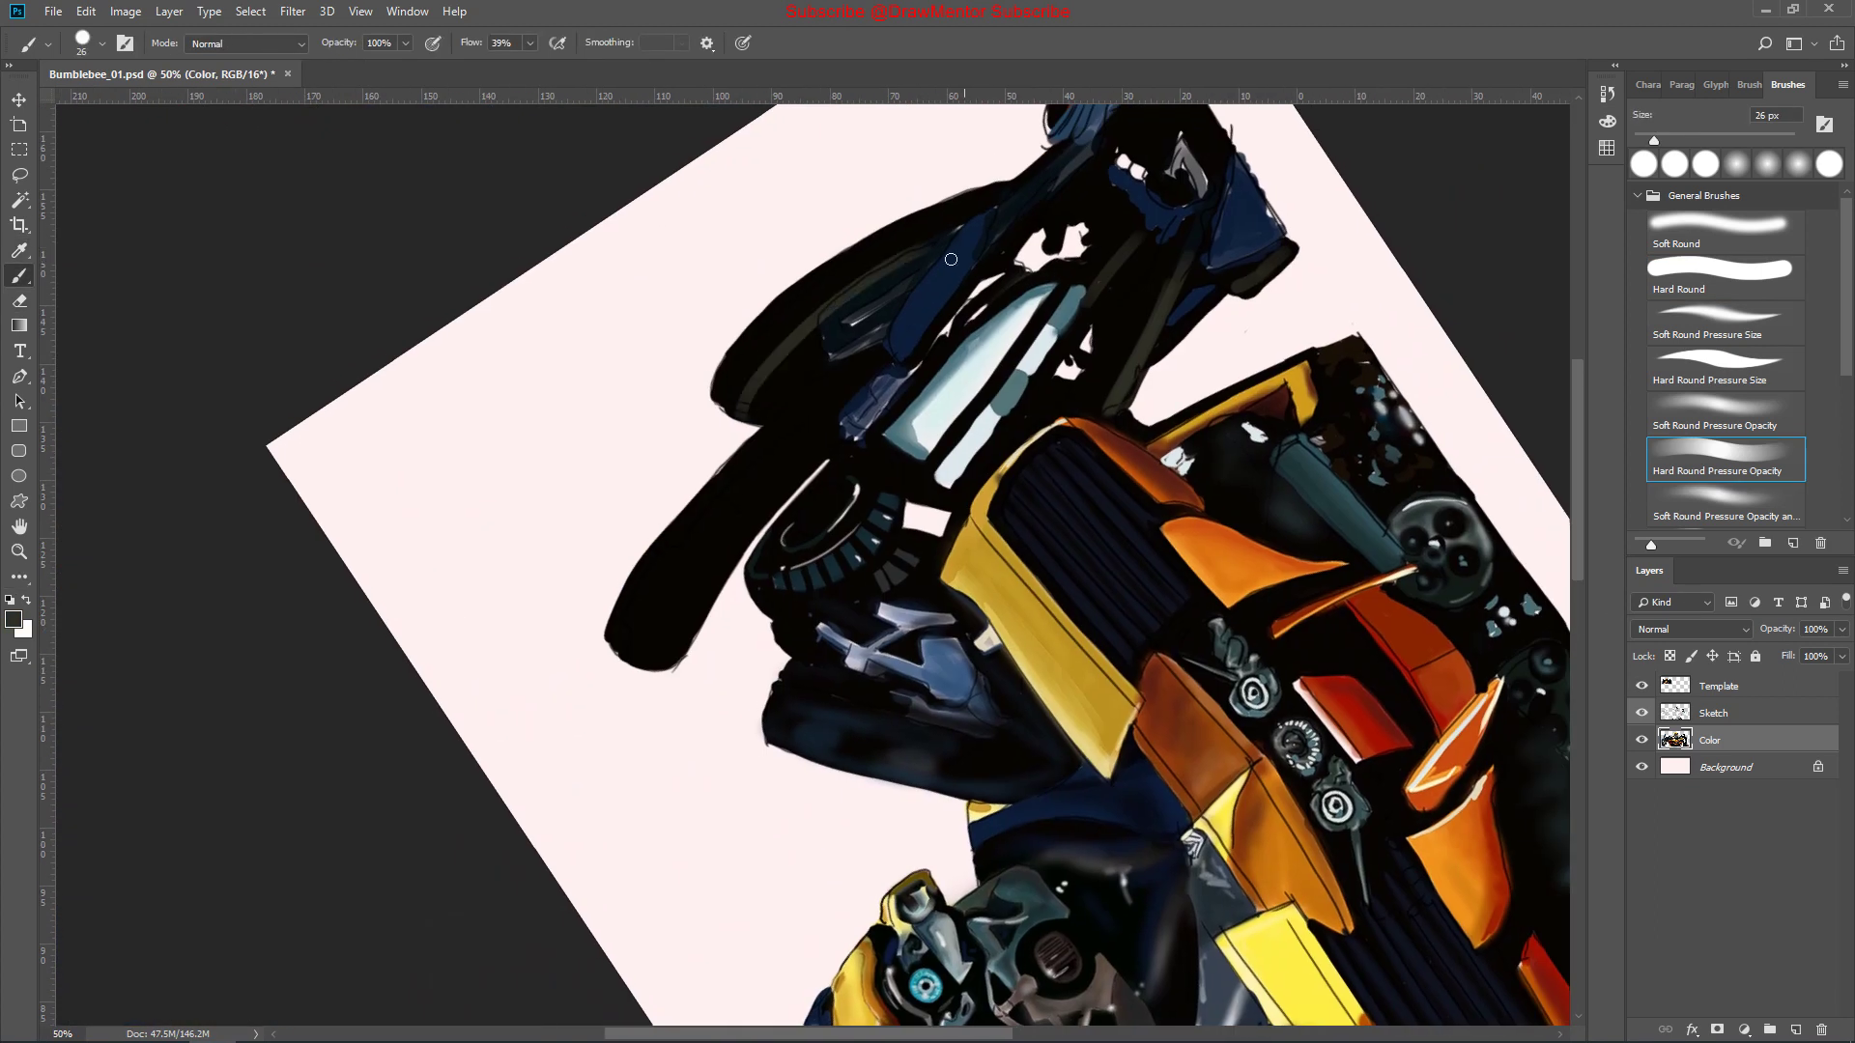
key(e)
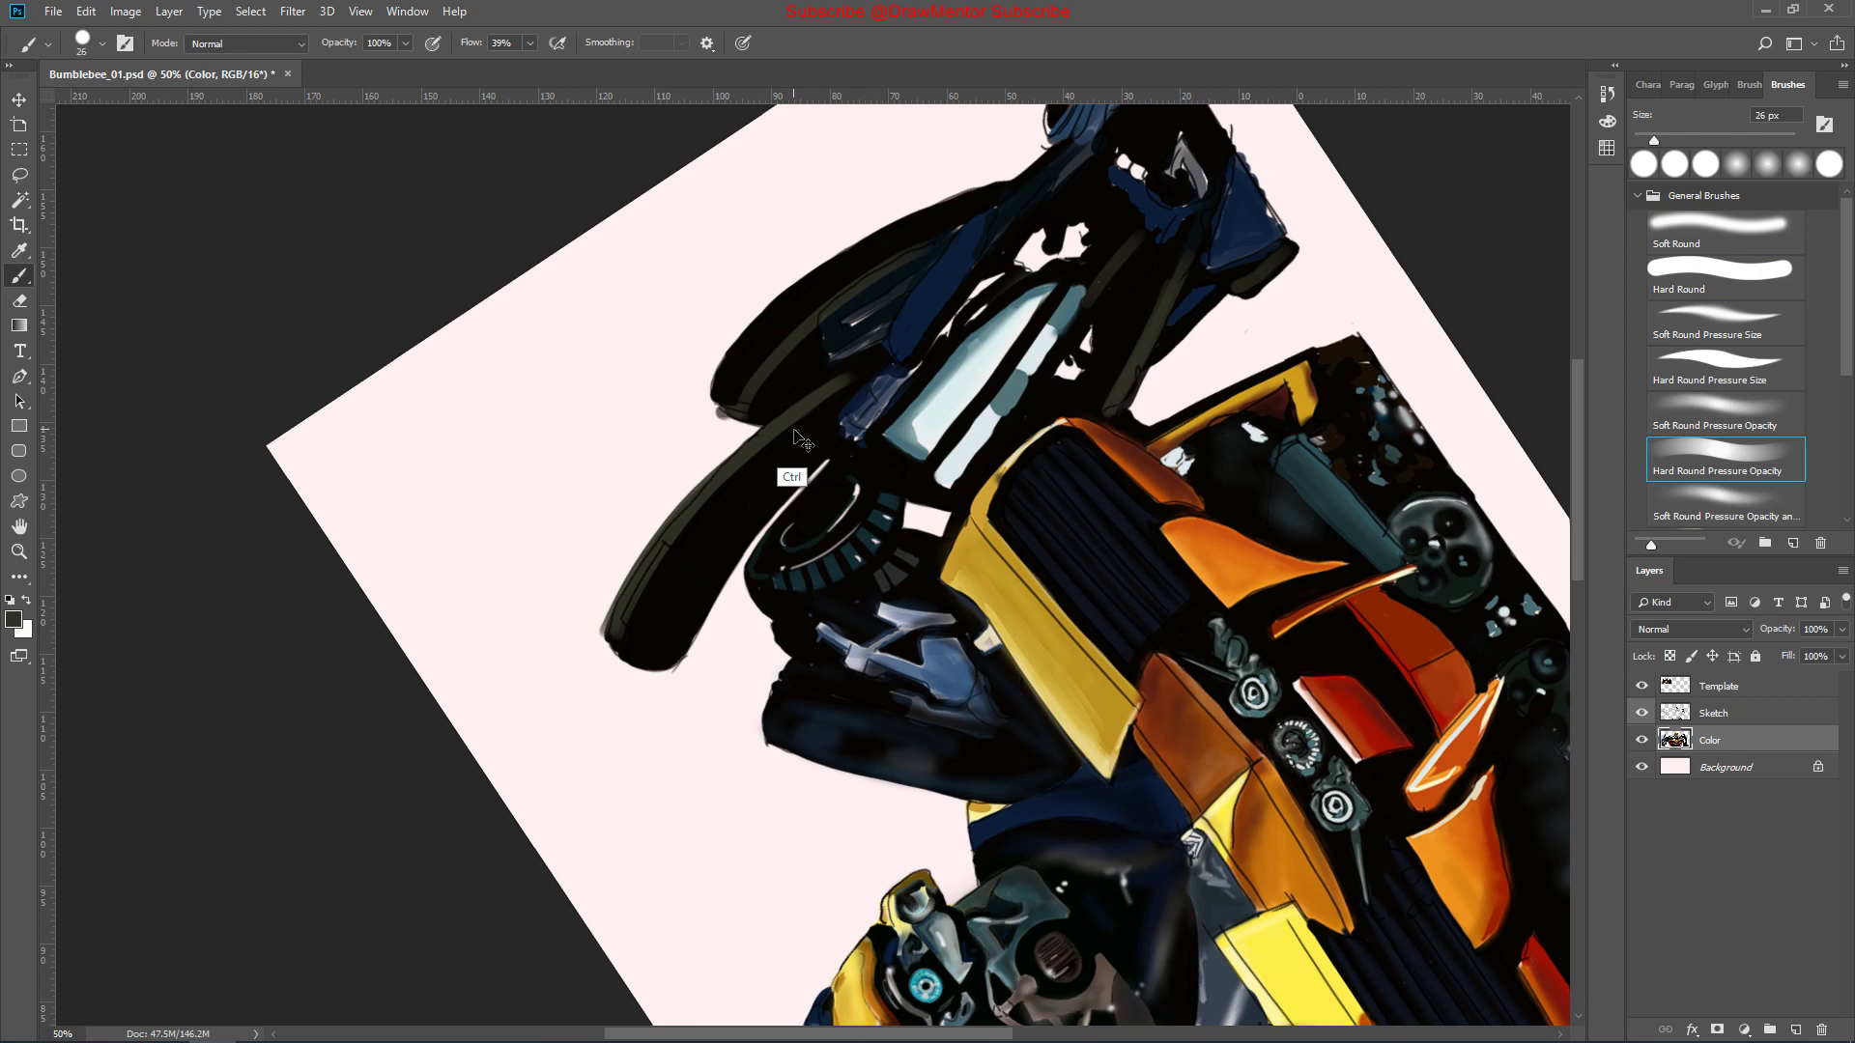
key(i)
key(b)
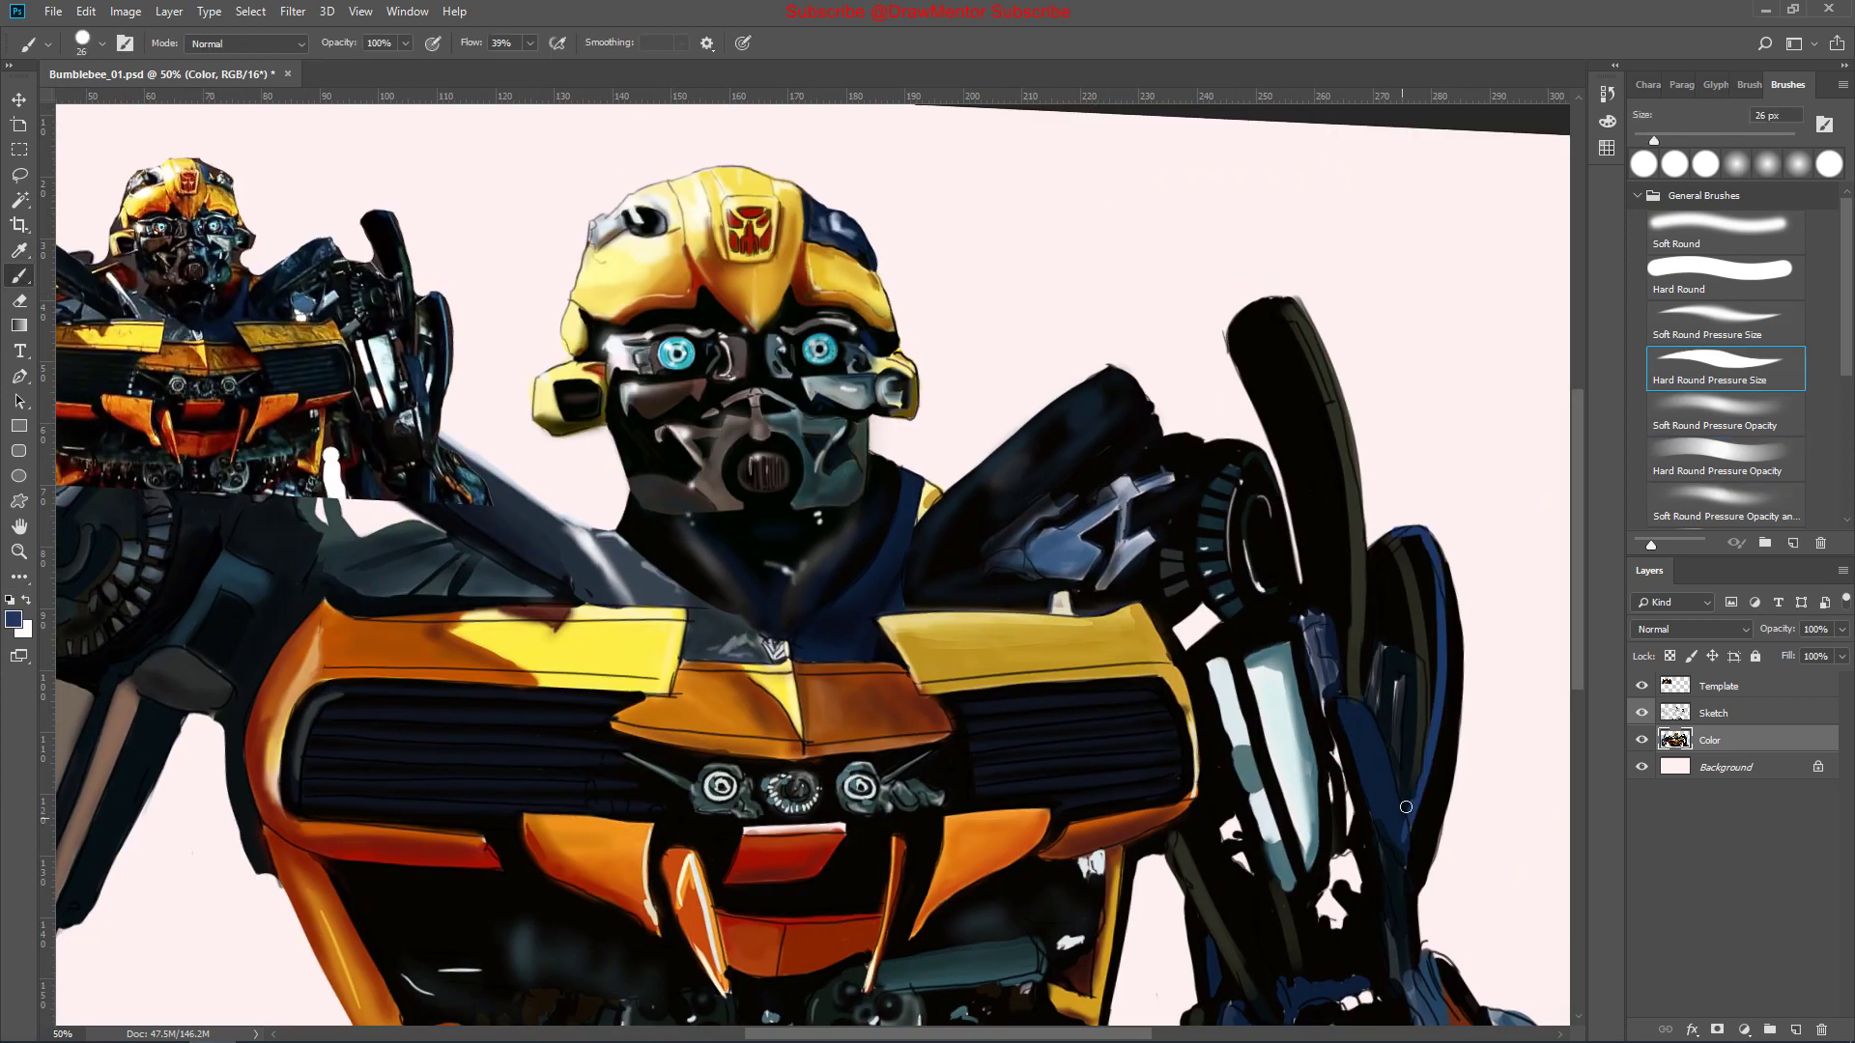
Zoom out to the whole canvas and hide the Template reference layer
key(e)
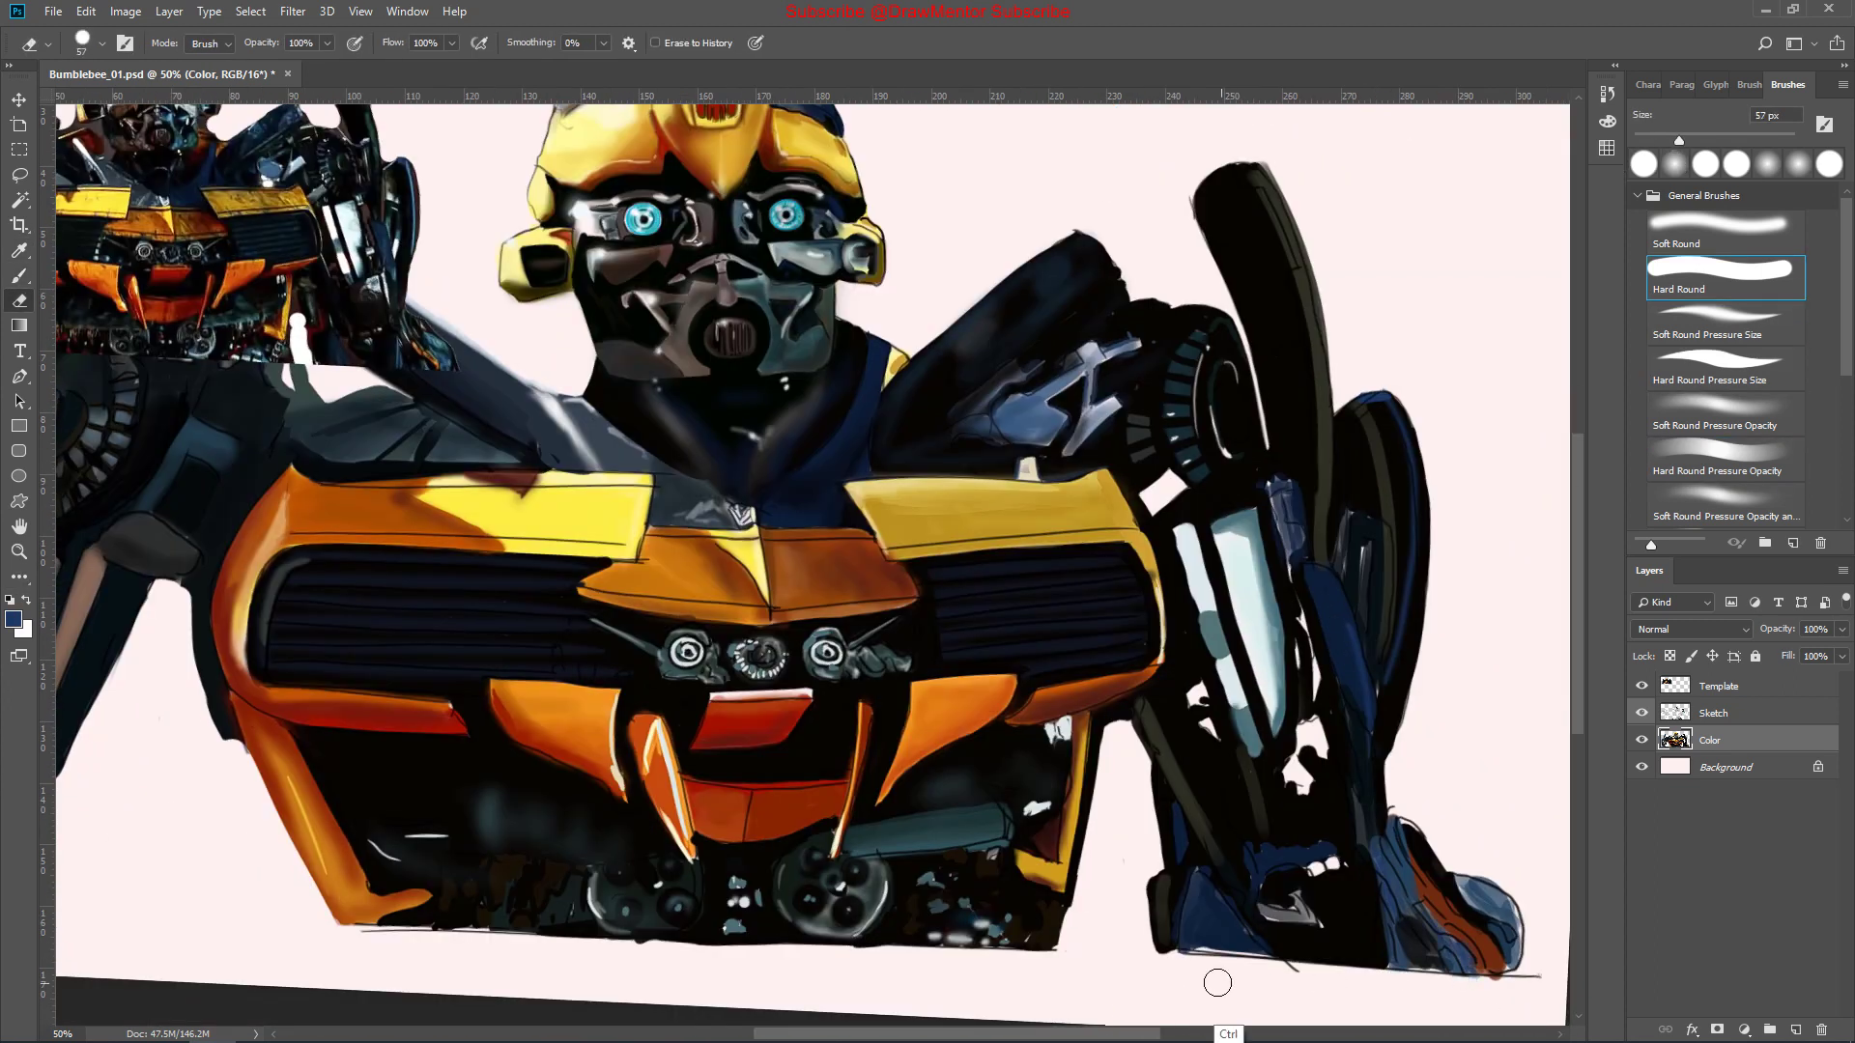
drag(1512, 985, 302, 585)
key(ctrl+minus)
key(b)
click(1642, 685)
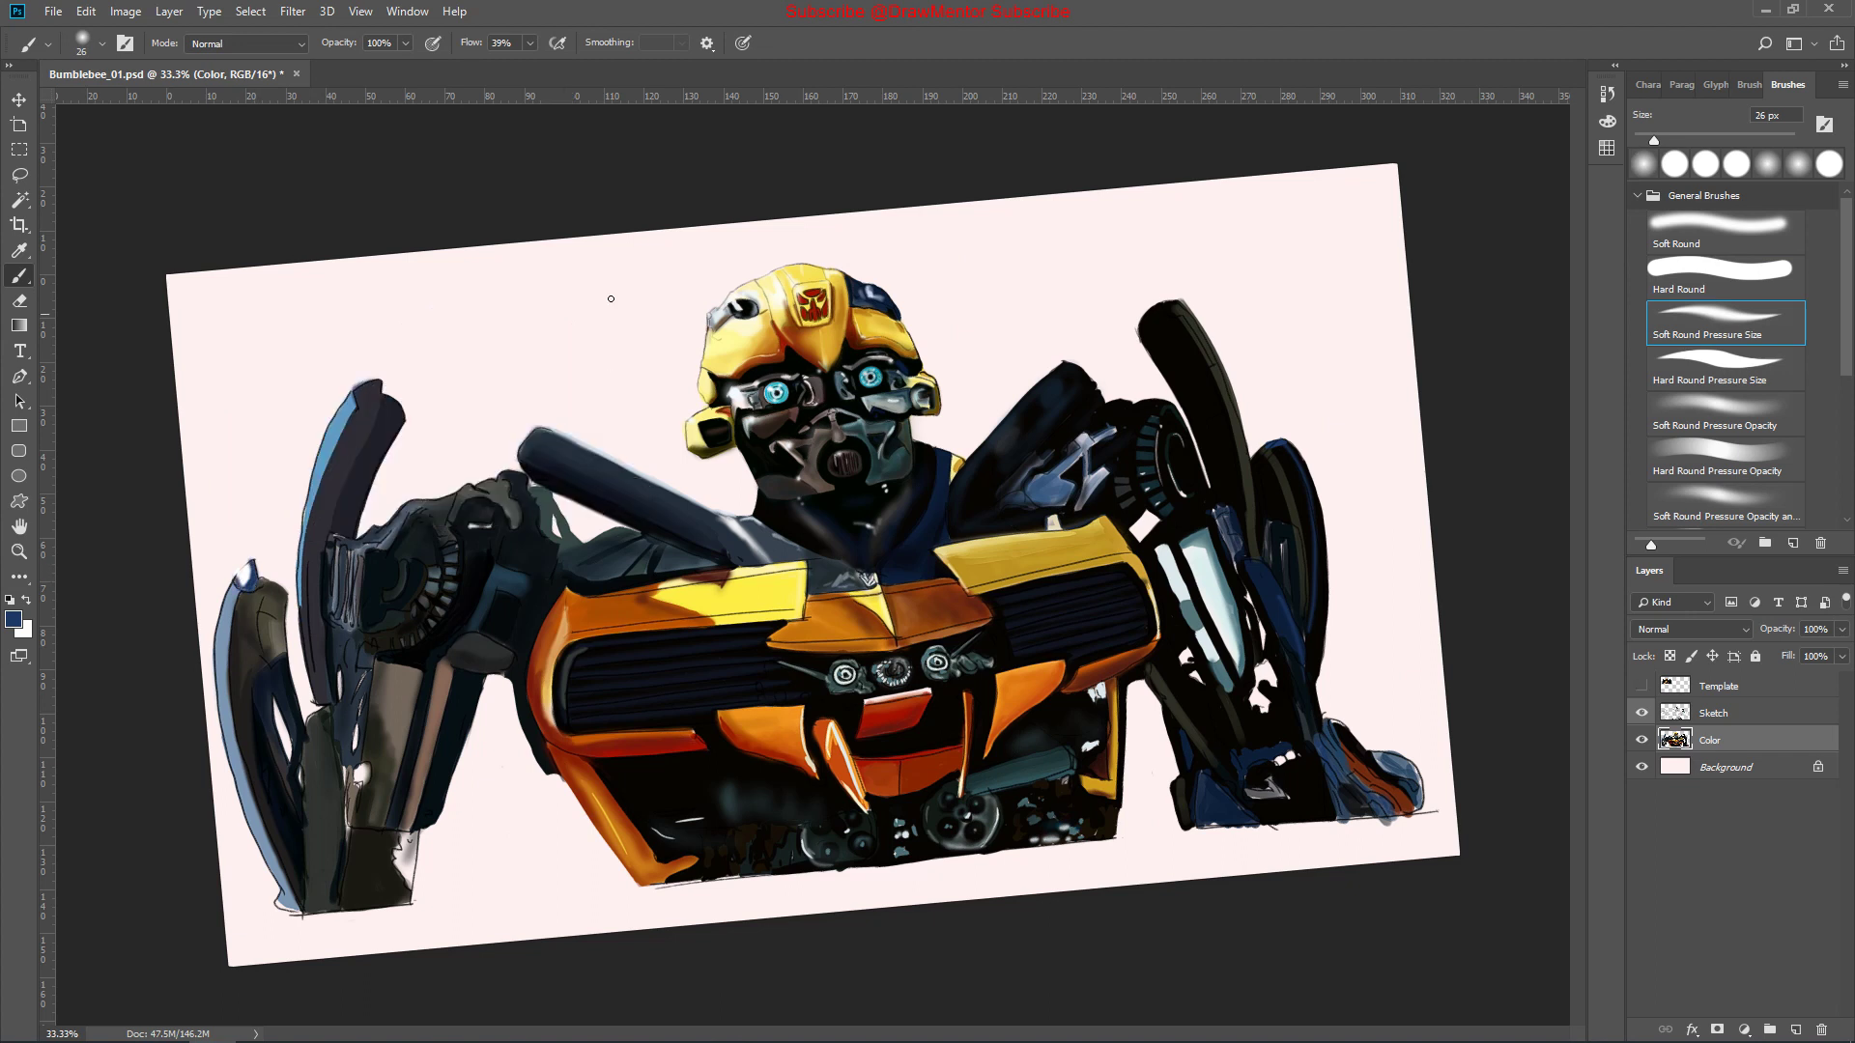
Transform the Sketch and Color layers together to about 104%, nudged up, and commit
click(1641, 685)
key(v)
click(1720, 686)
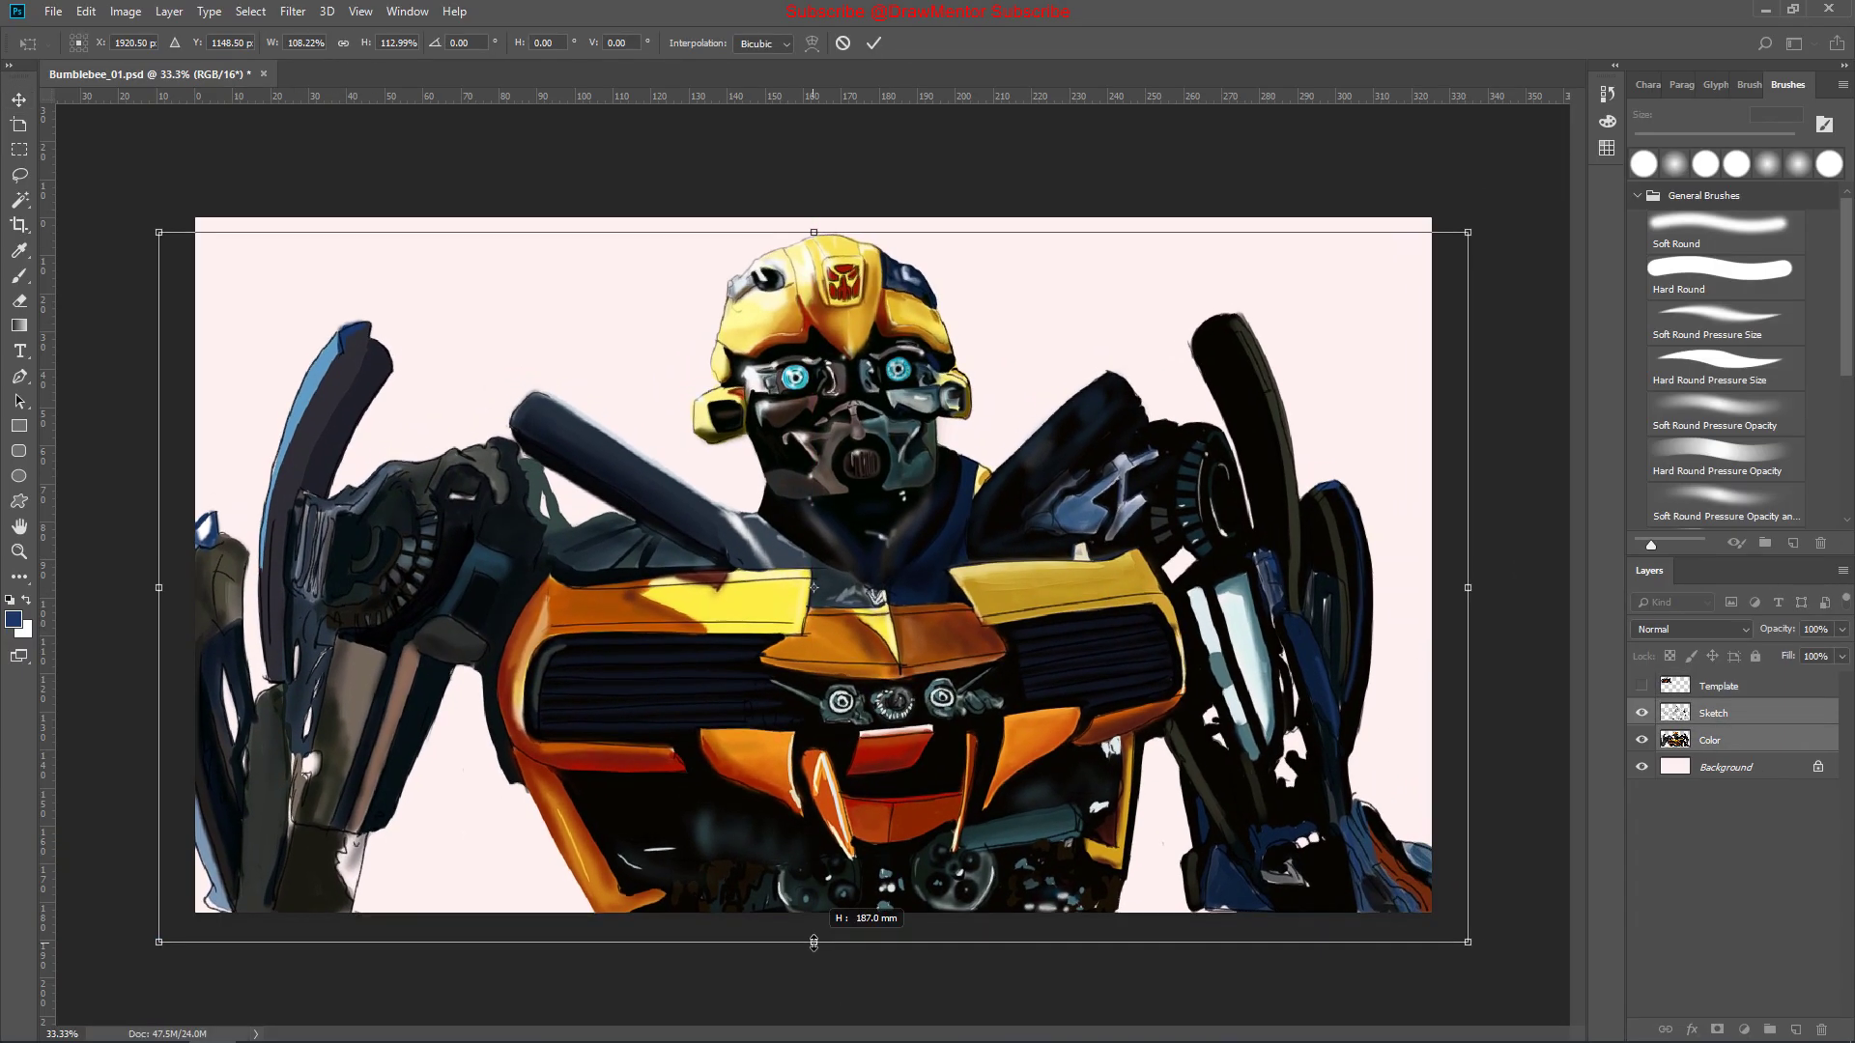
mouse_move(1492, 204)
mouse_down()
mouse_move(985, 760)
mouse_move(986, 714)
mouse_up()
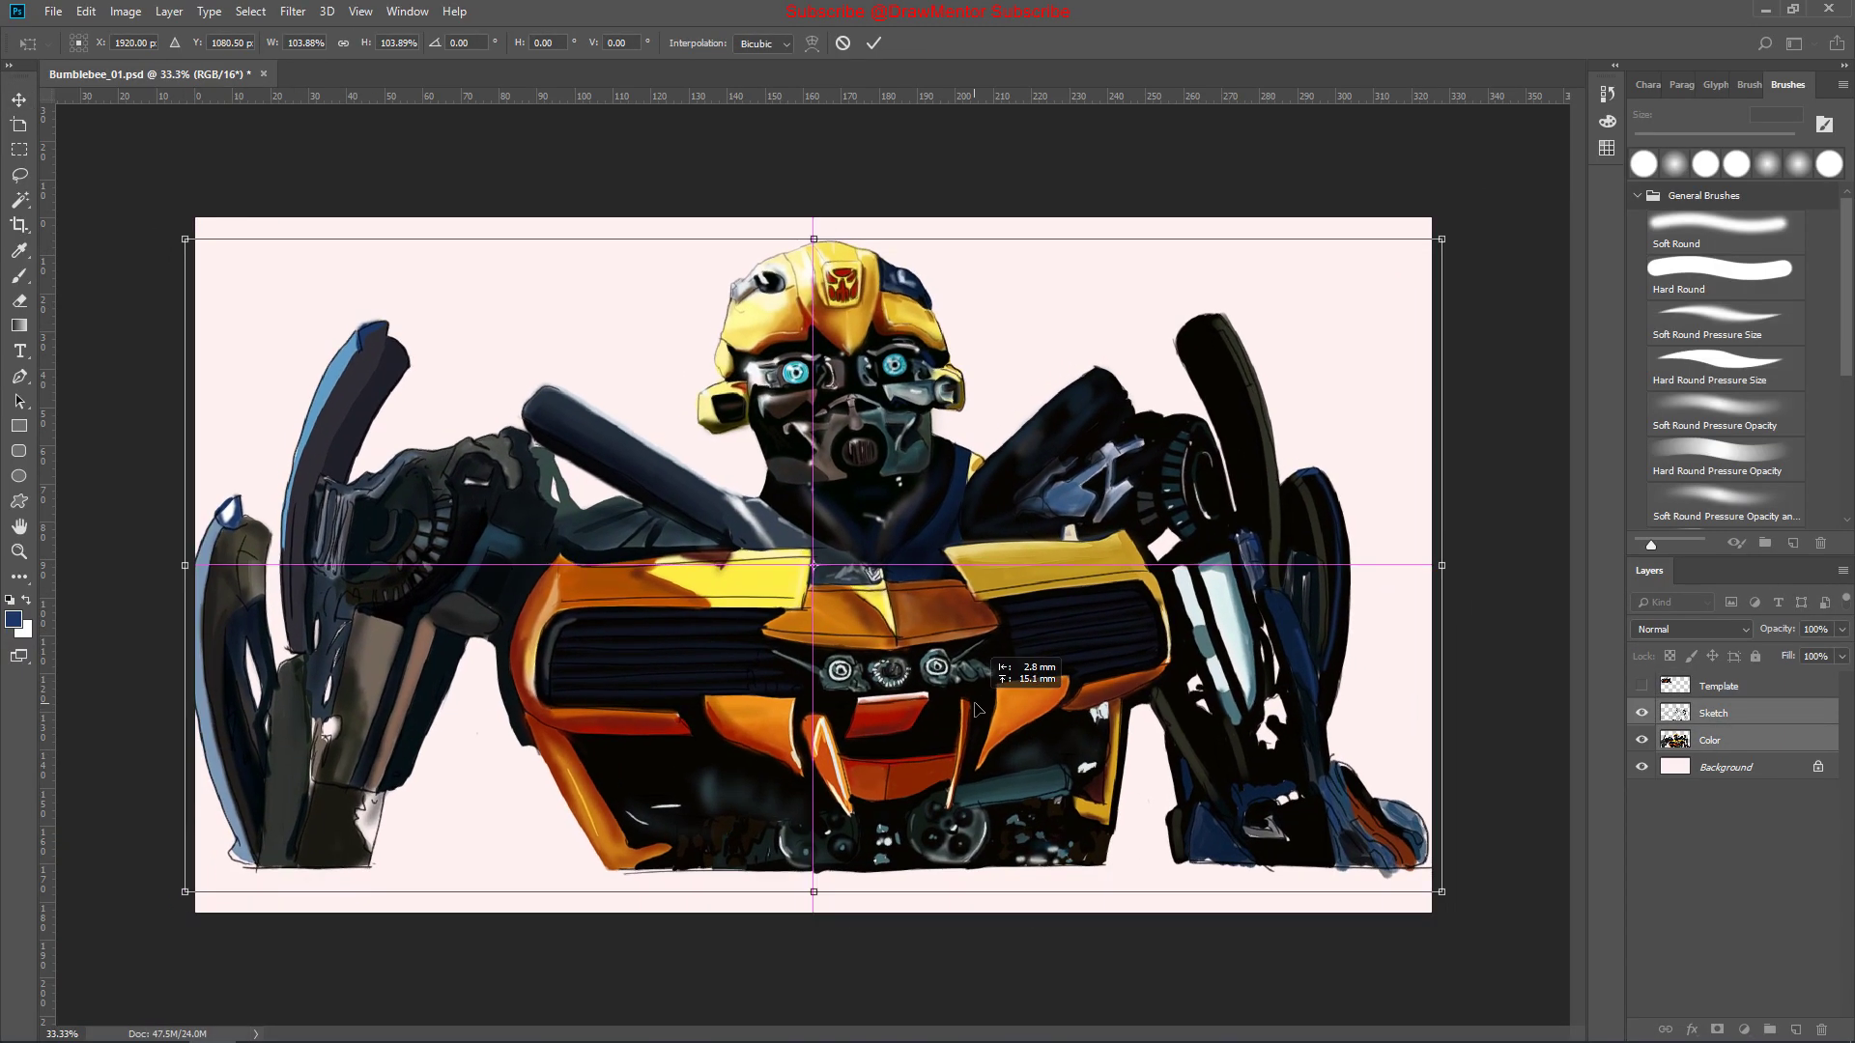
key(Return)
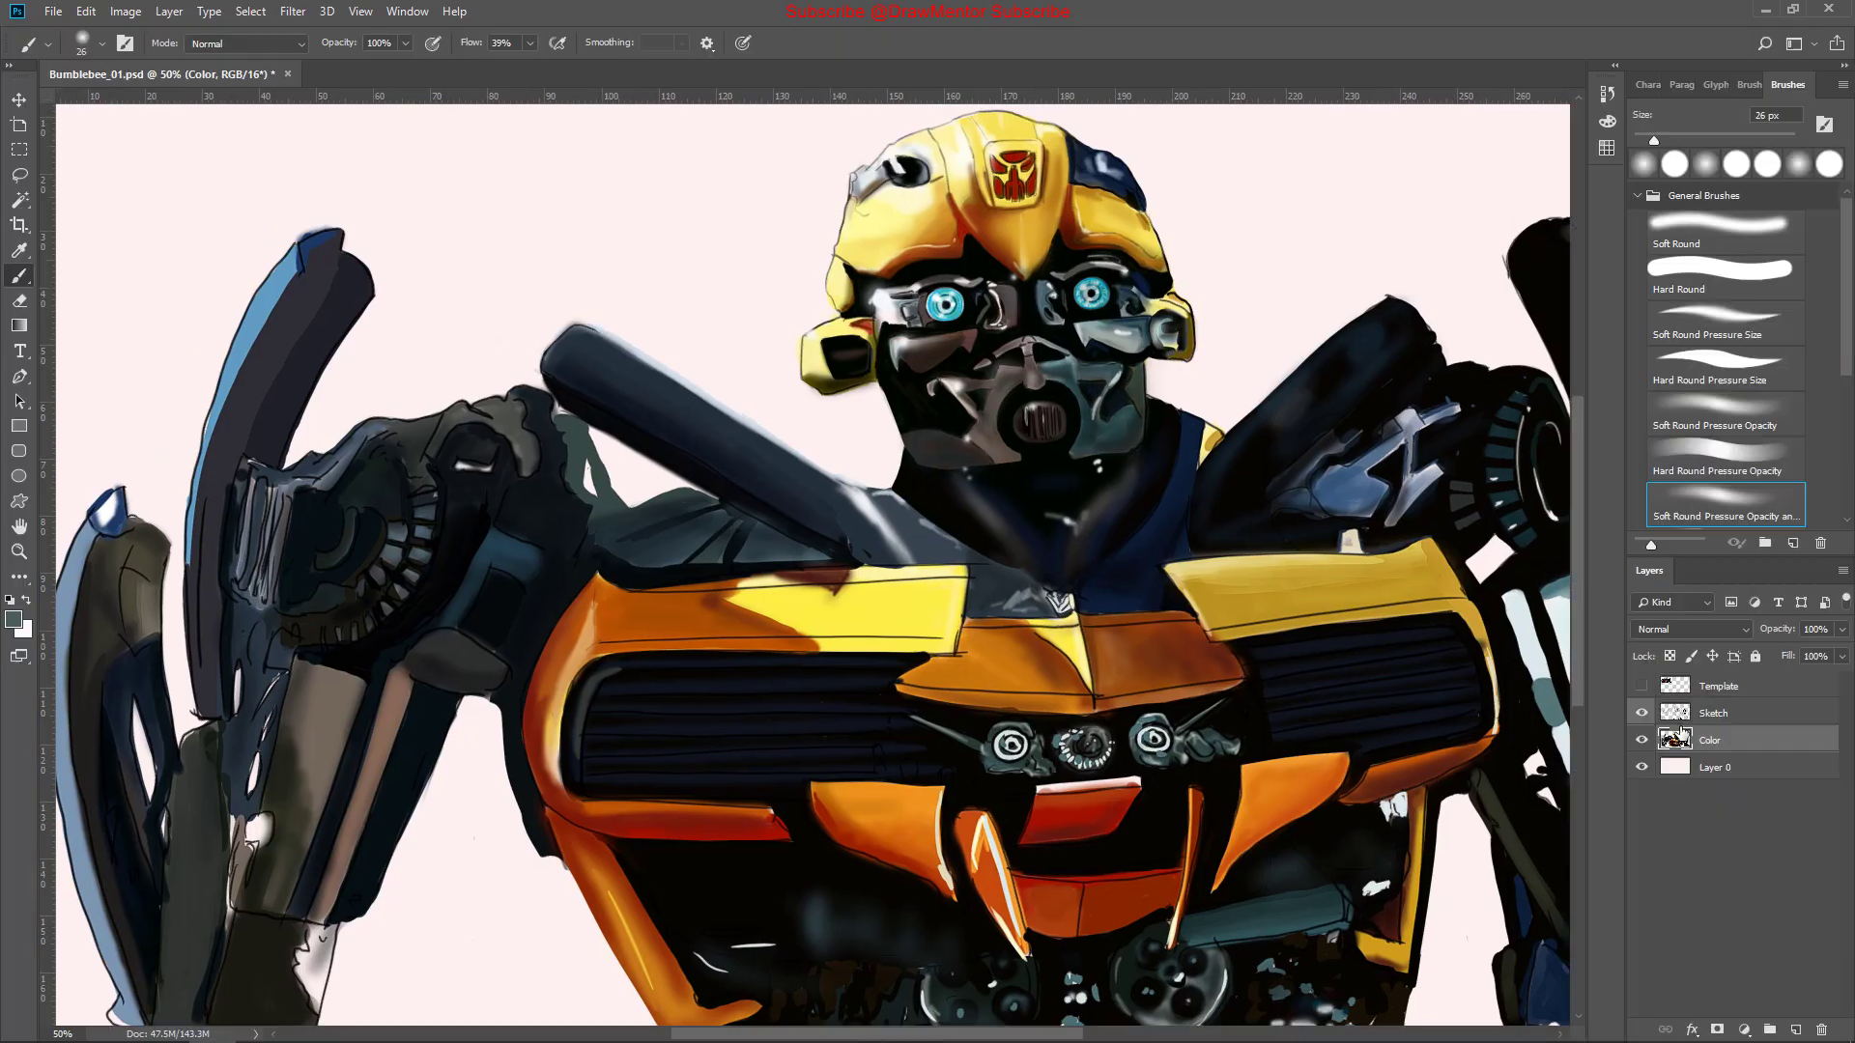
On the Sketch layer, paint grey-blue shading across the lower grille
click(1681, 720)
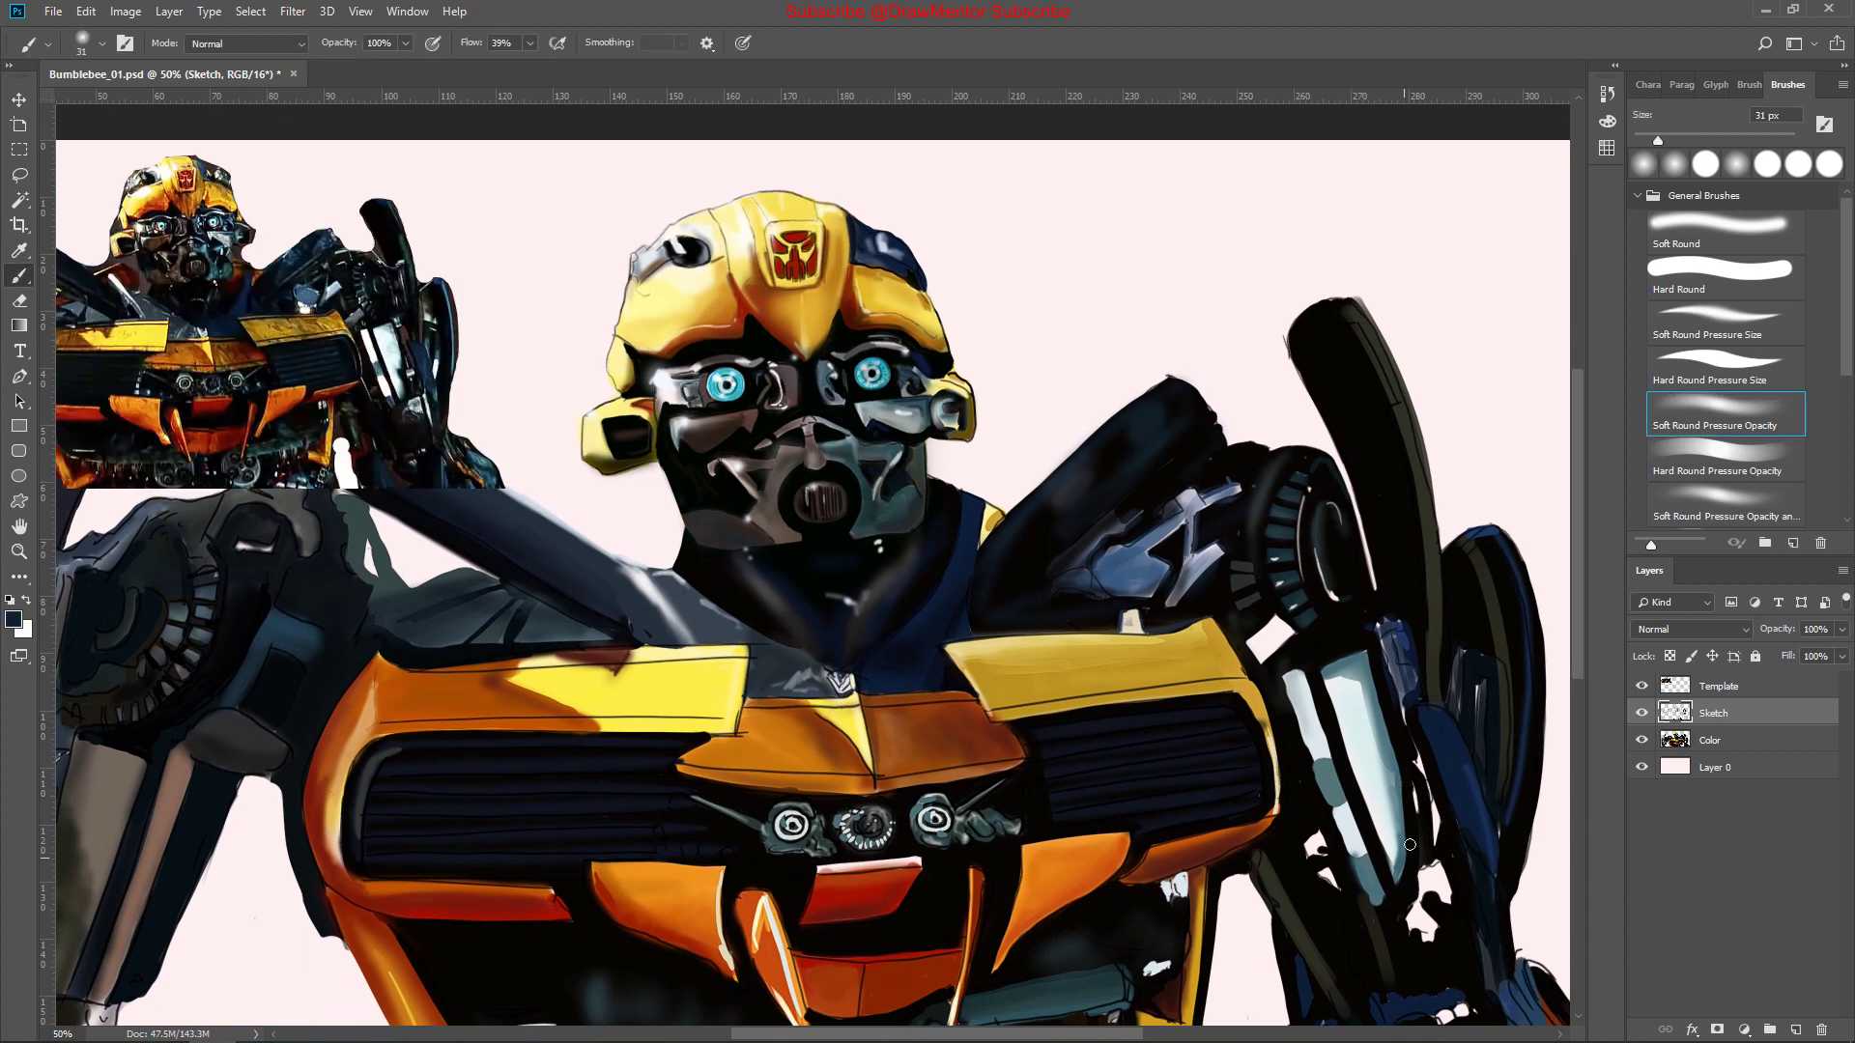
drag(1411, 844, 1469, 620)
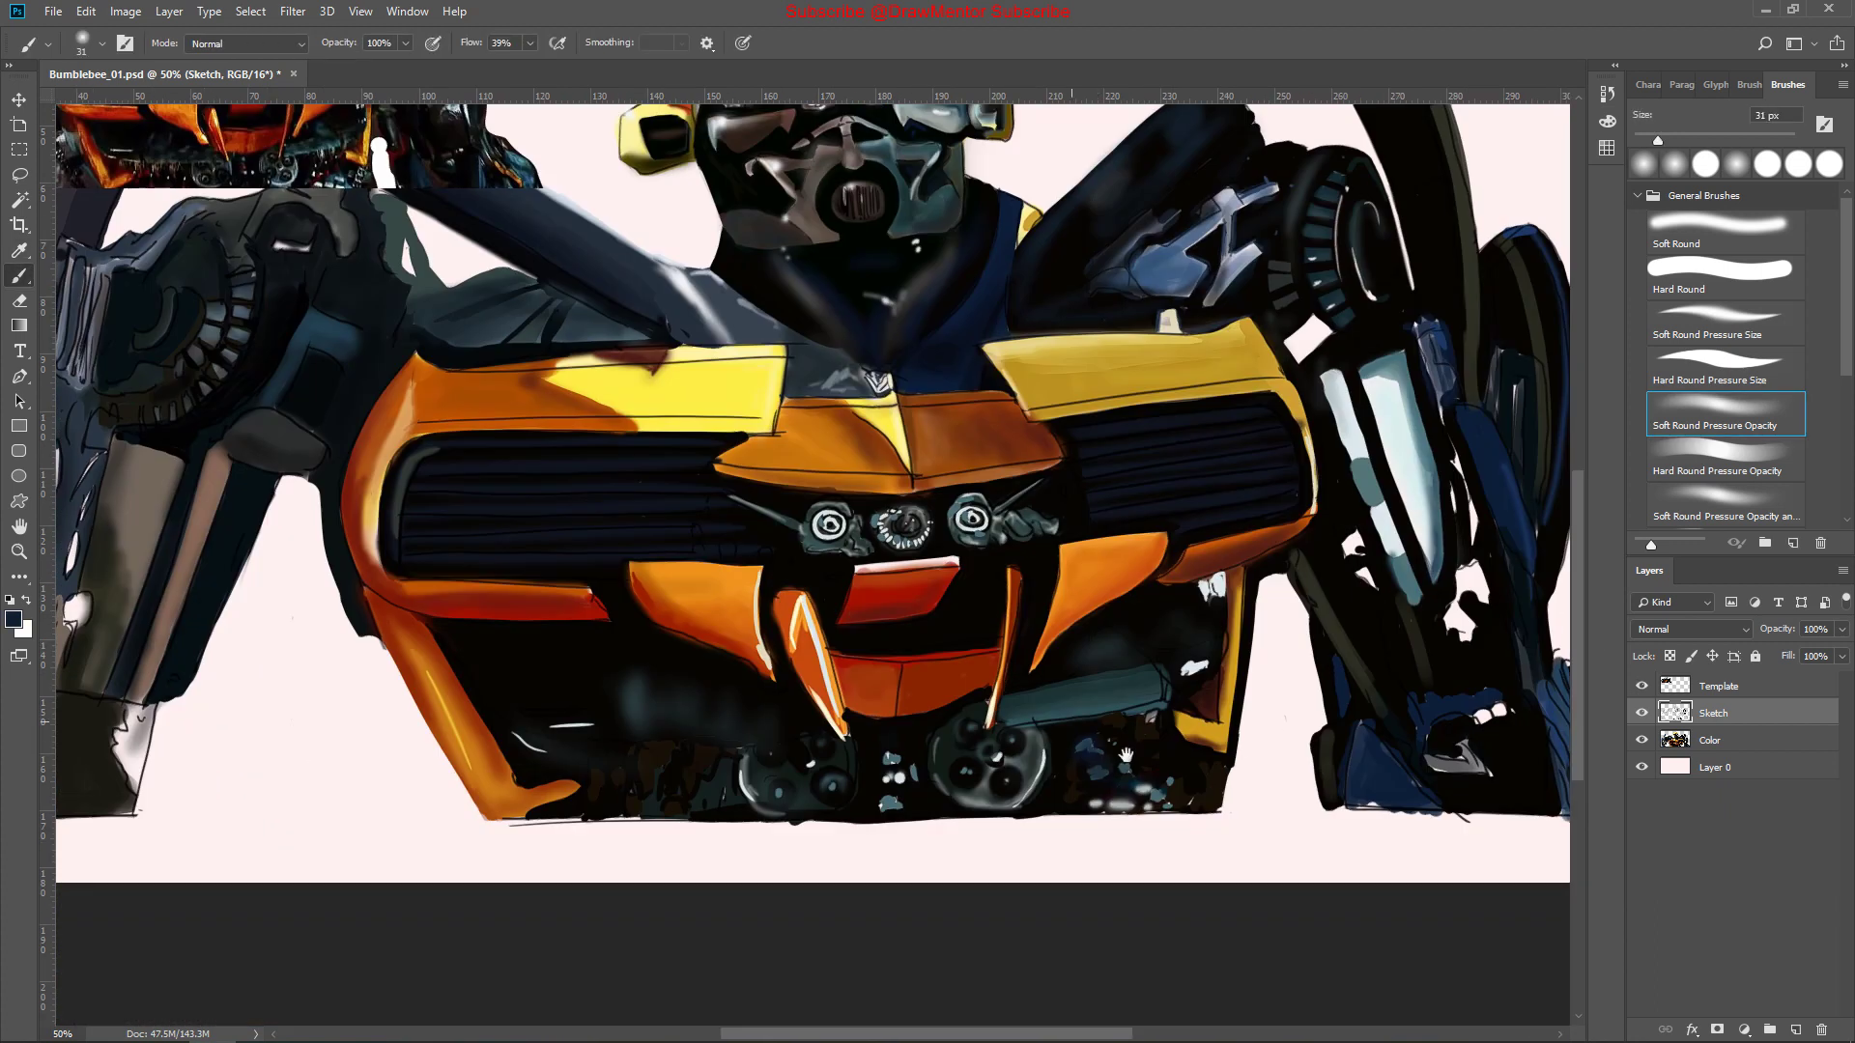
drag(1157, 718, 1262, 761)
drag(1111, 785, 1212, 787)
click(1701, 365)
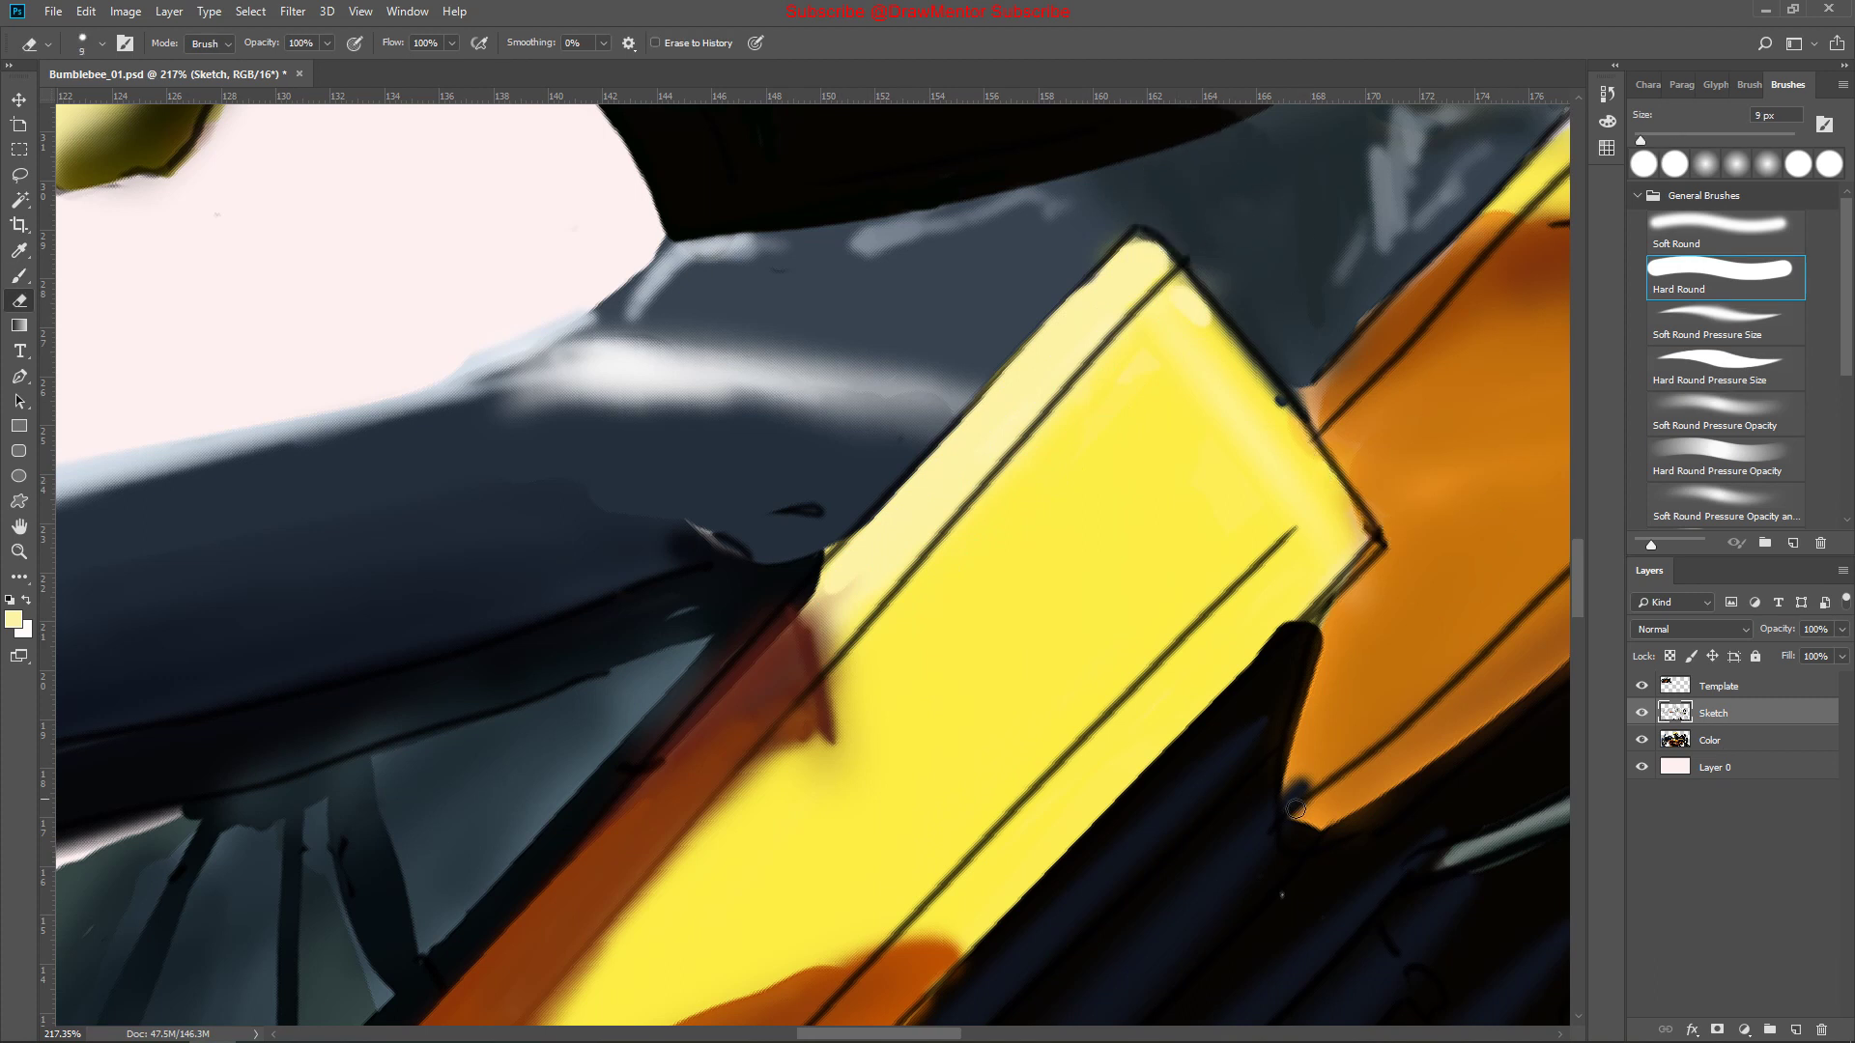
scroll(913, 501, up, 5)
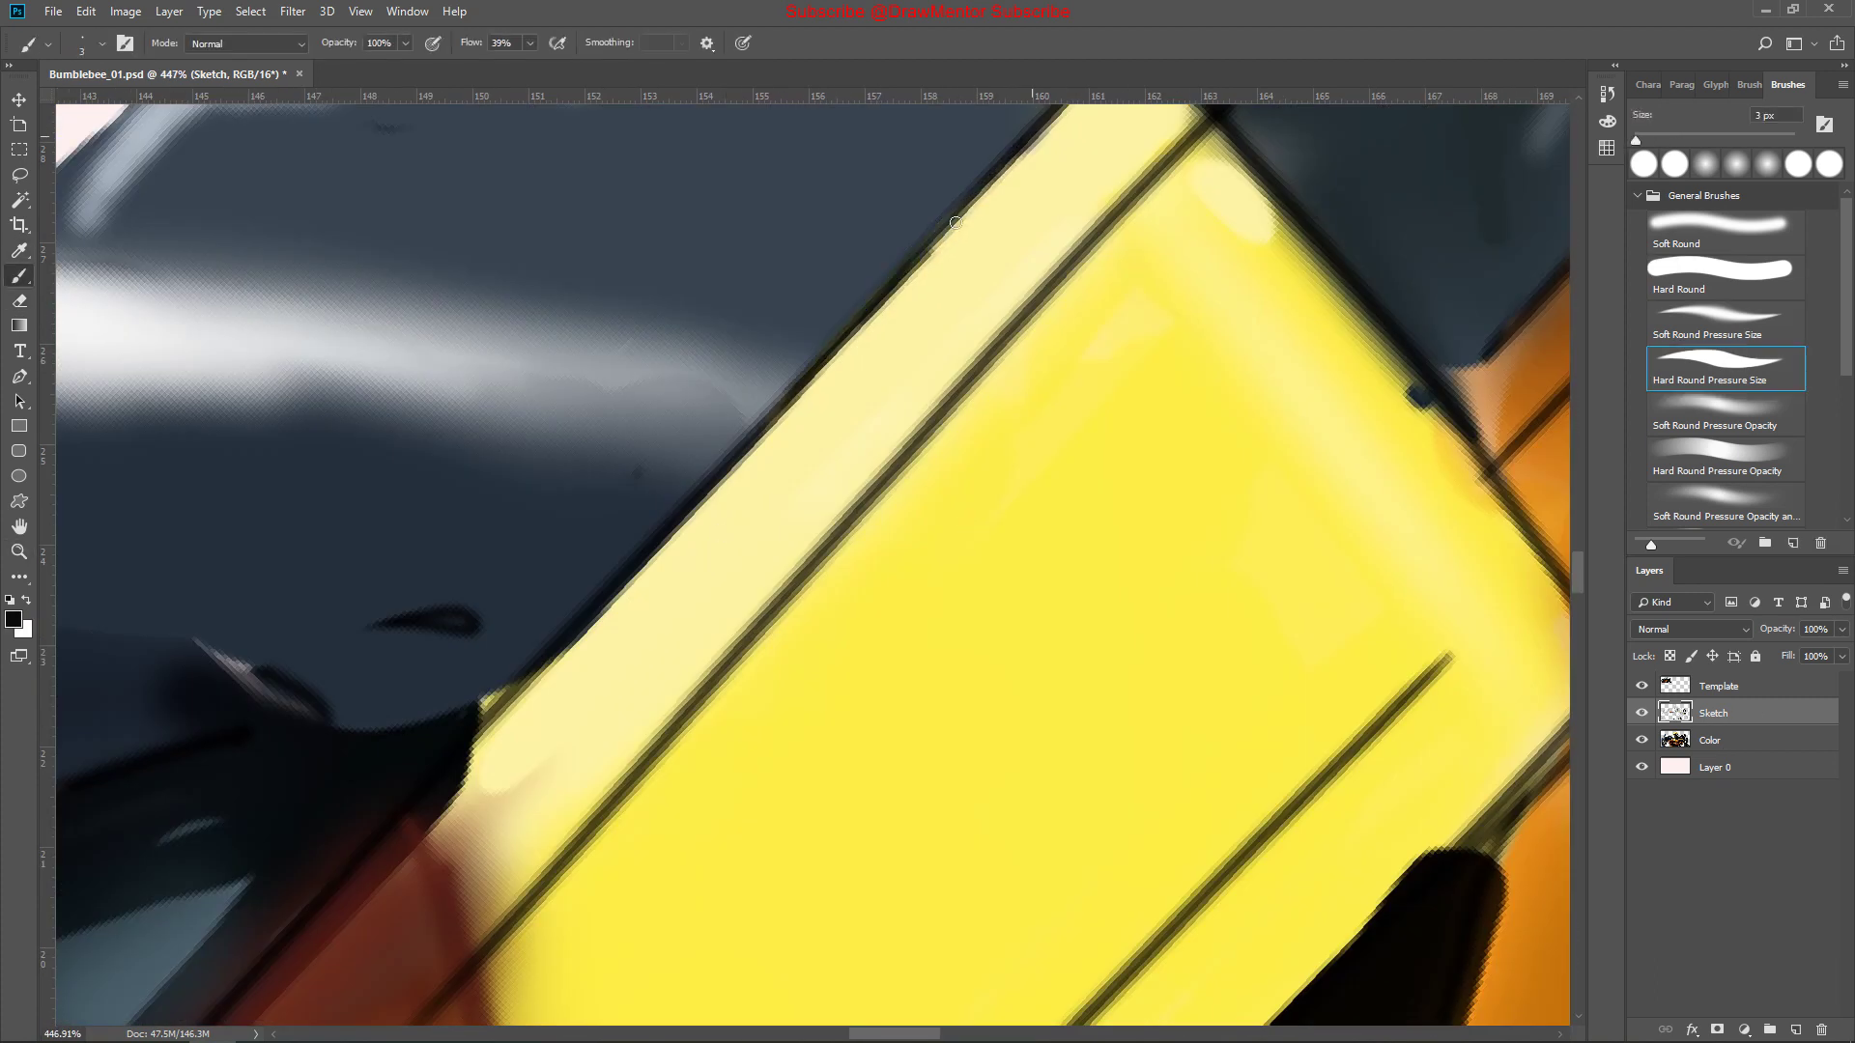
scroll(1193, 369, down, 5)
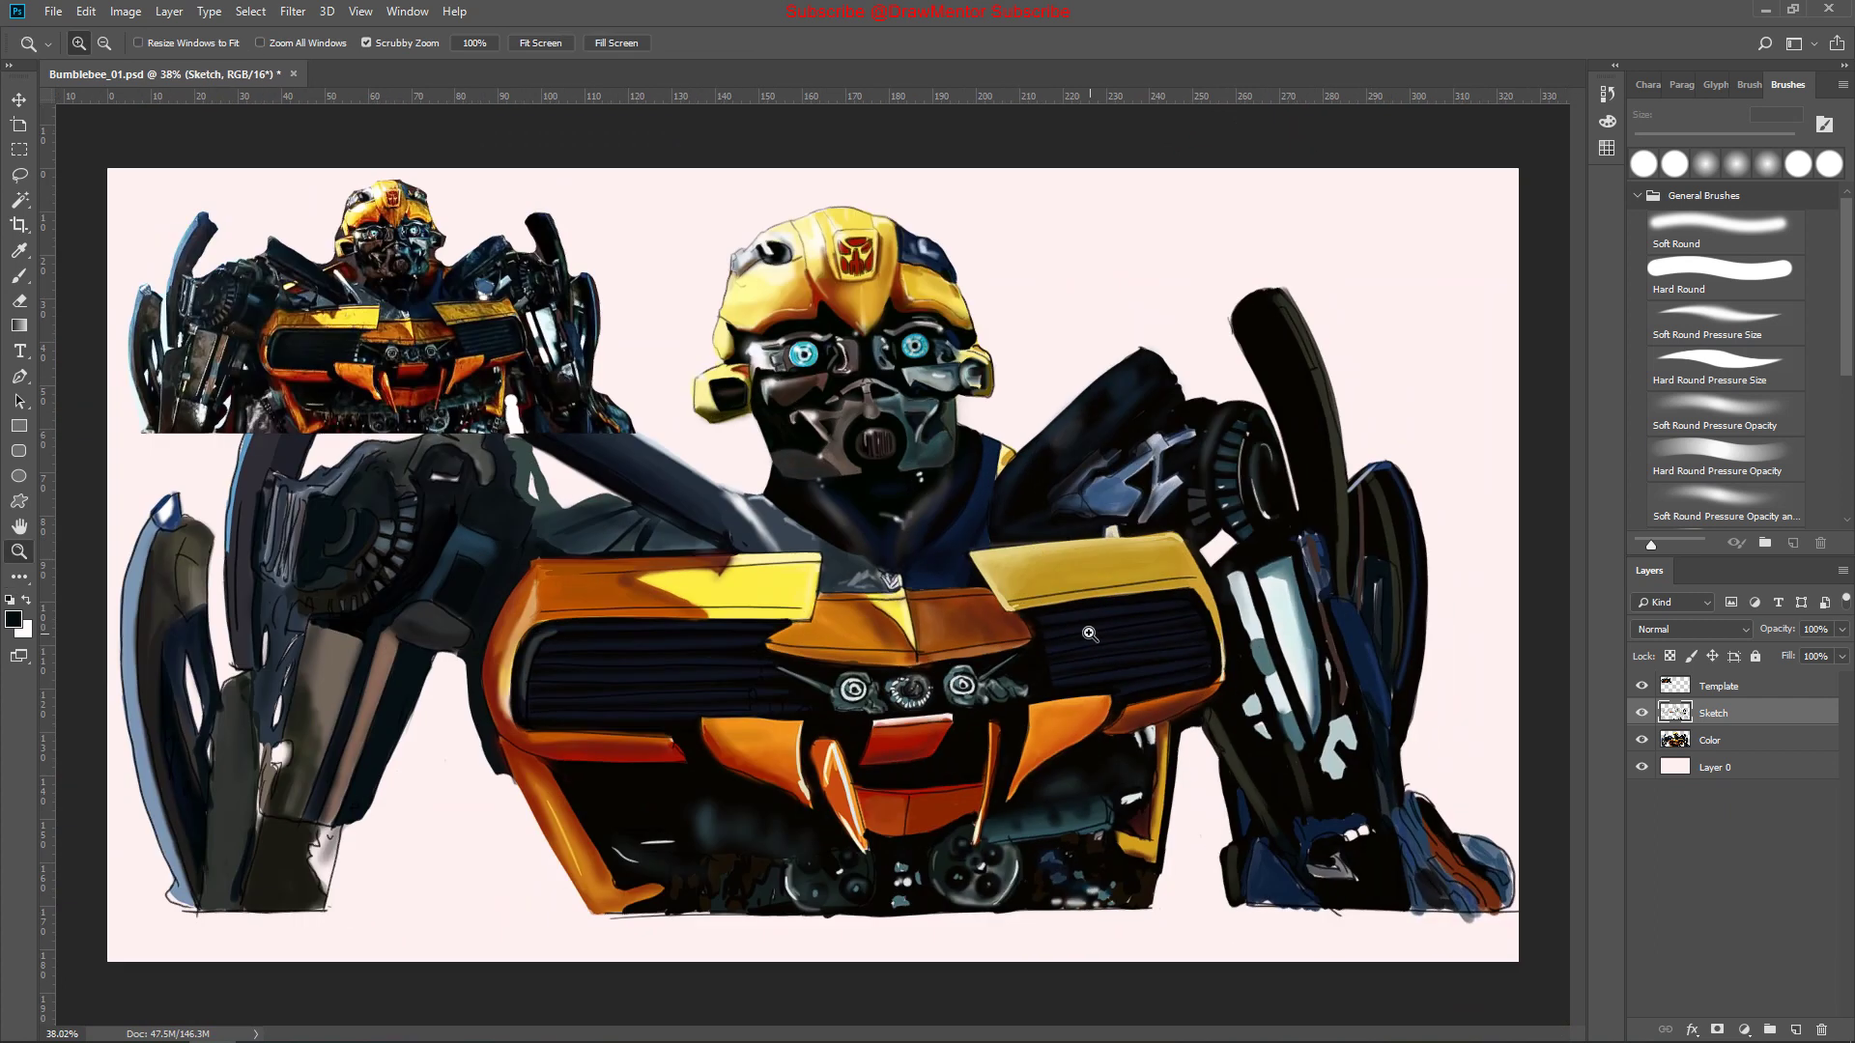
Rotate the view and paint thick black outlines along the lower body edge
scroll(1045, 267, up, 5)
key(Tab)
mouse_move(1140, 290)
mouse_down()
mouse_move(1045, 268)
mouse_move(866, 737)
mouse_up()
scroll(1044, 268, up, 5)
scroll(834, 497, down, 5)
drag(833, 497, 1072, 821)
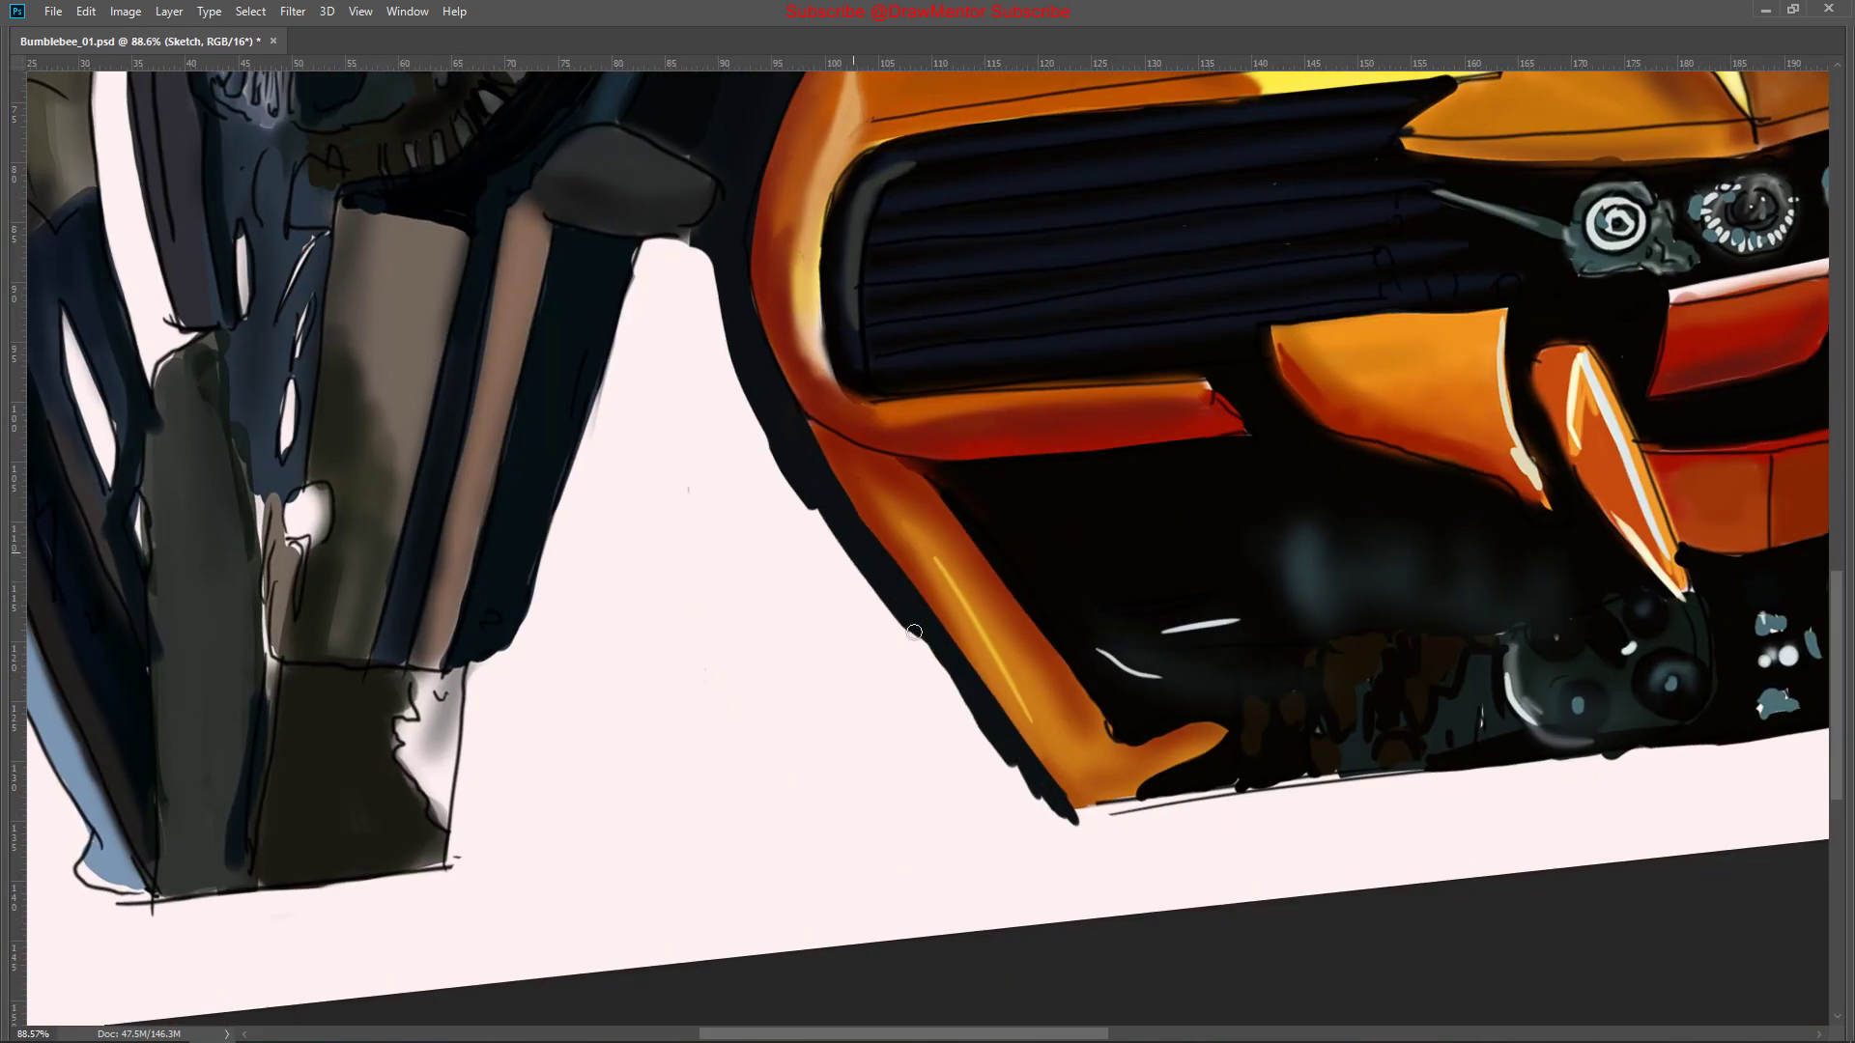
drag(809, 255, 918, 637)
right_click(548, 542)
key(Escape)
drag(749, 879, 1208, 251)
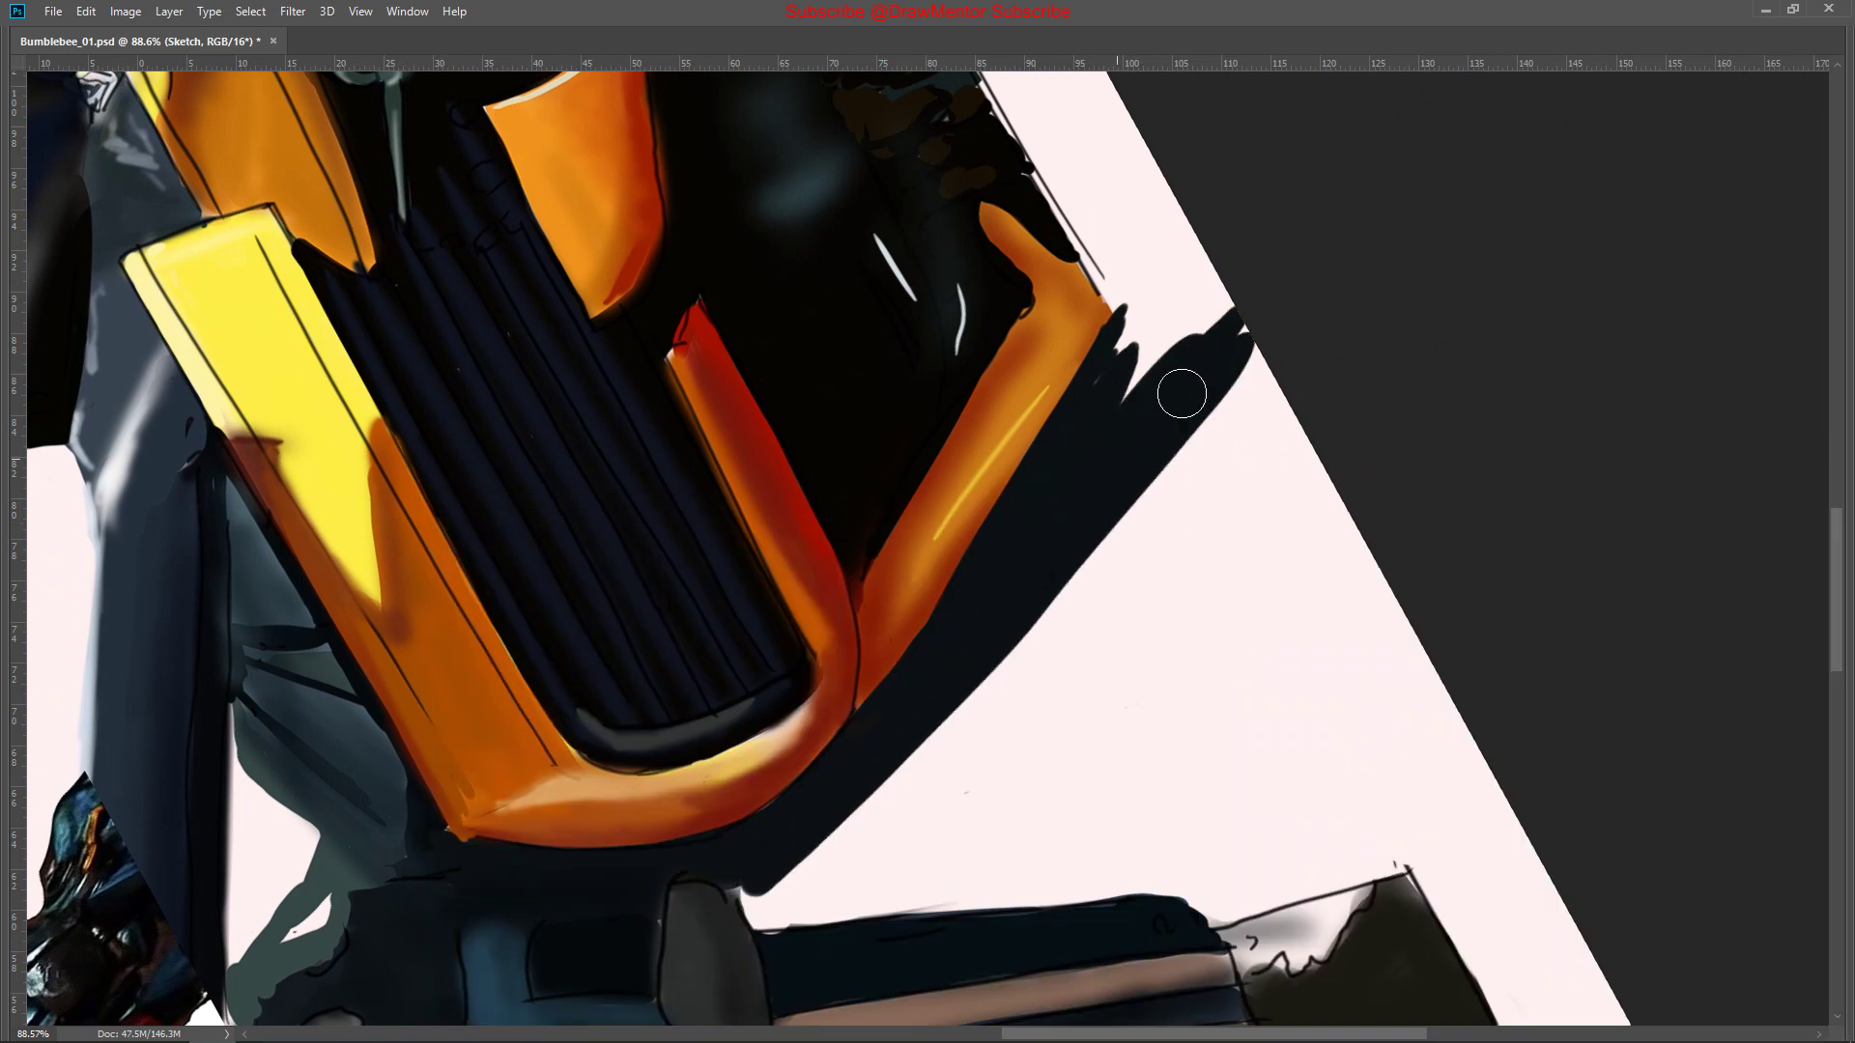
scroll(713, 257, down, 5)
Paint dark strokes along the right leg, outline the orange leg, and shadow beneath the bar
key(Tab)
key(b)
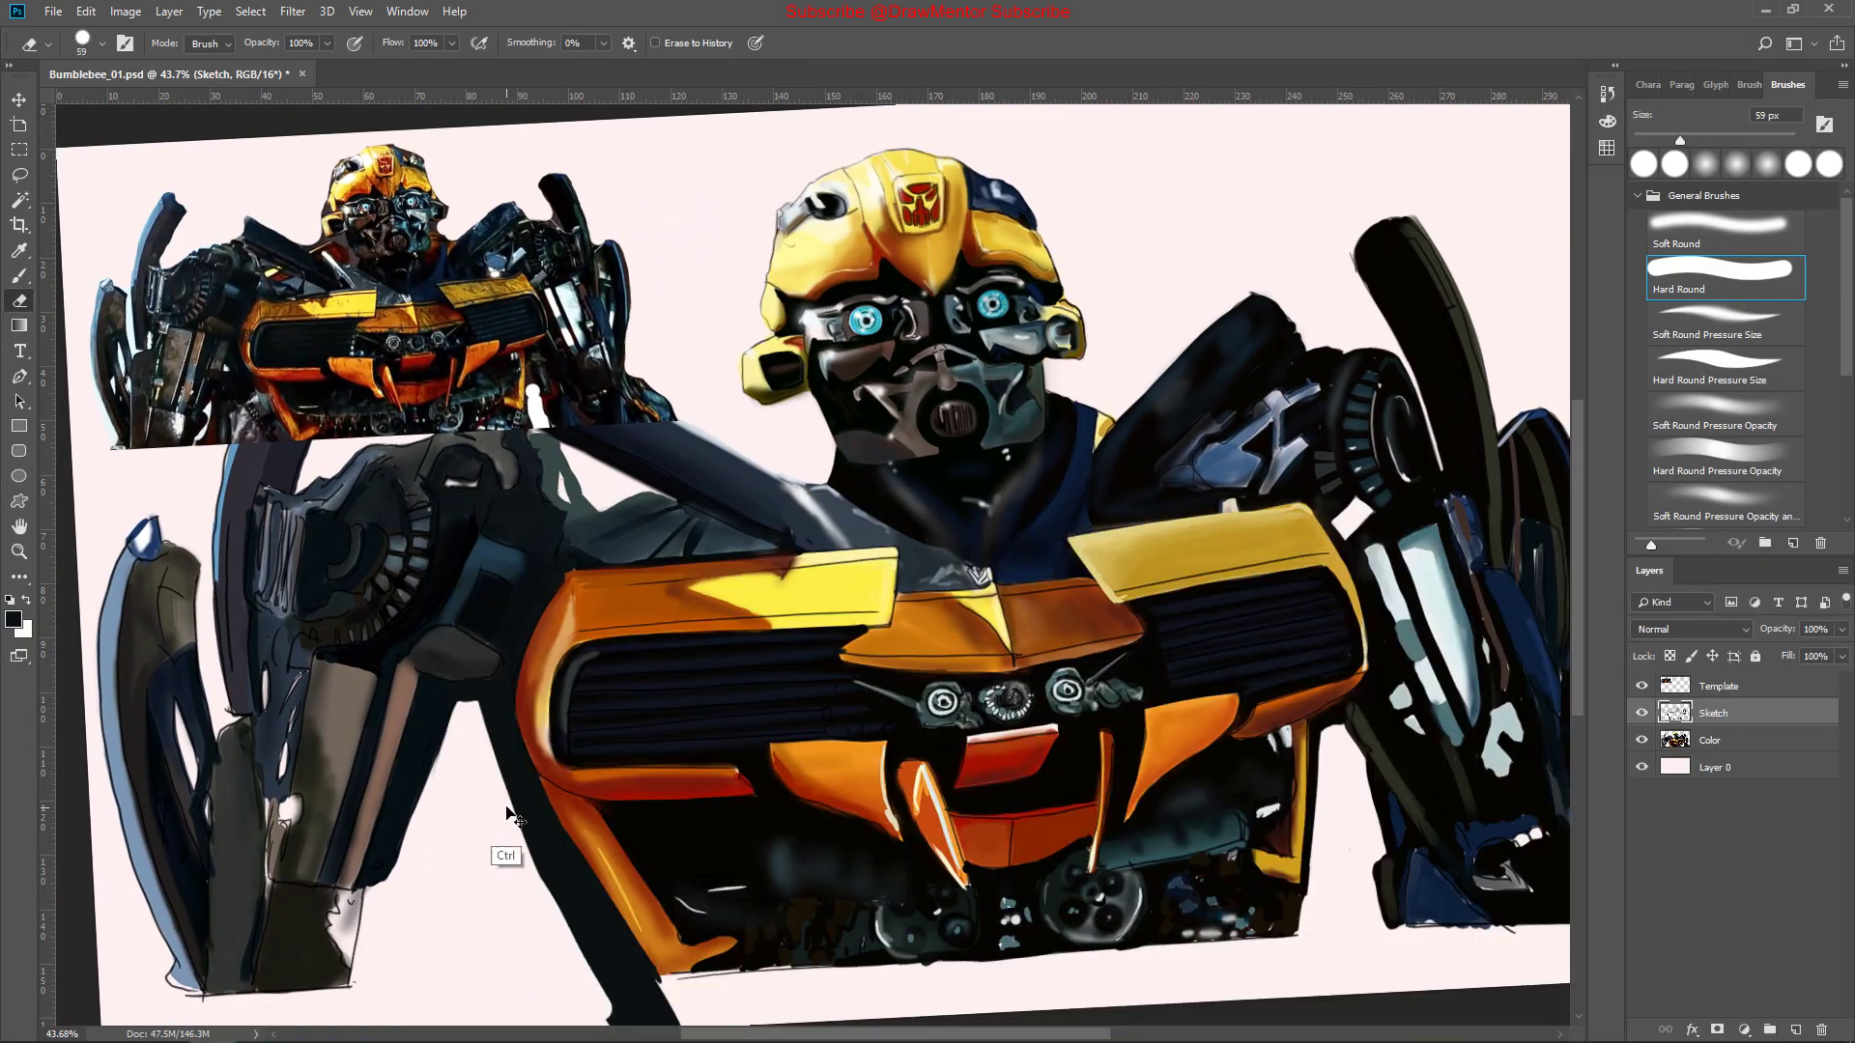
mouse_move(1319, 618)
mouse_down()
mouse_move(1278, 836)
mouse_move(1276, 678)
mouse_move(1311, 754)
mouse_up()
alt+click(1305, 666)
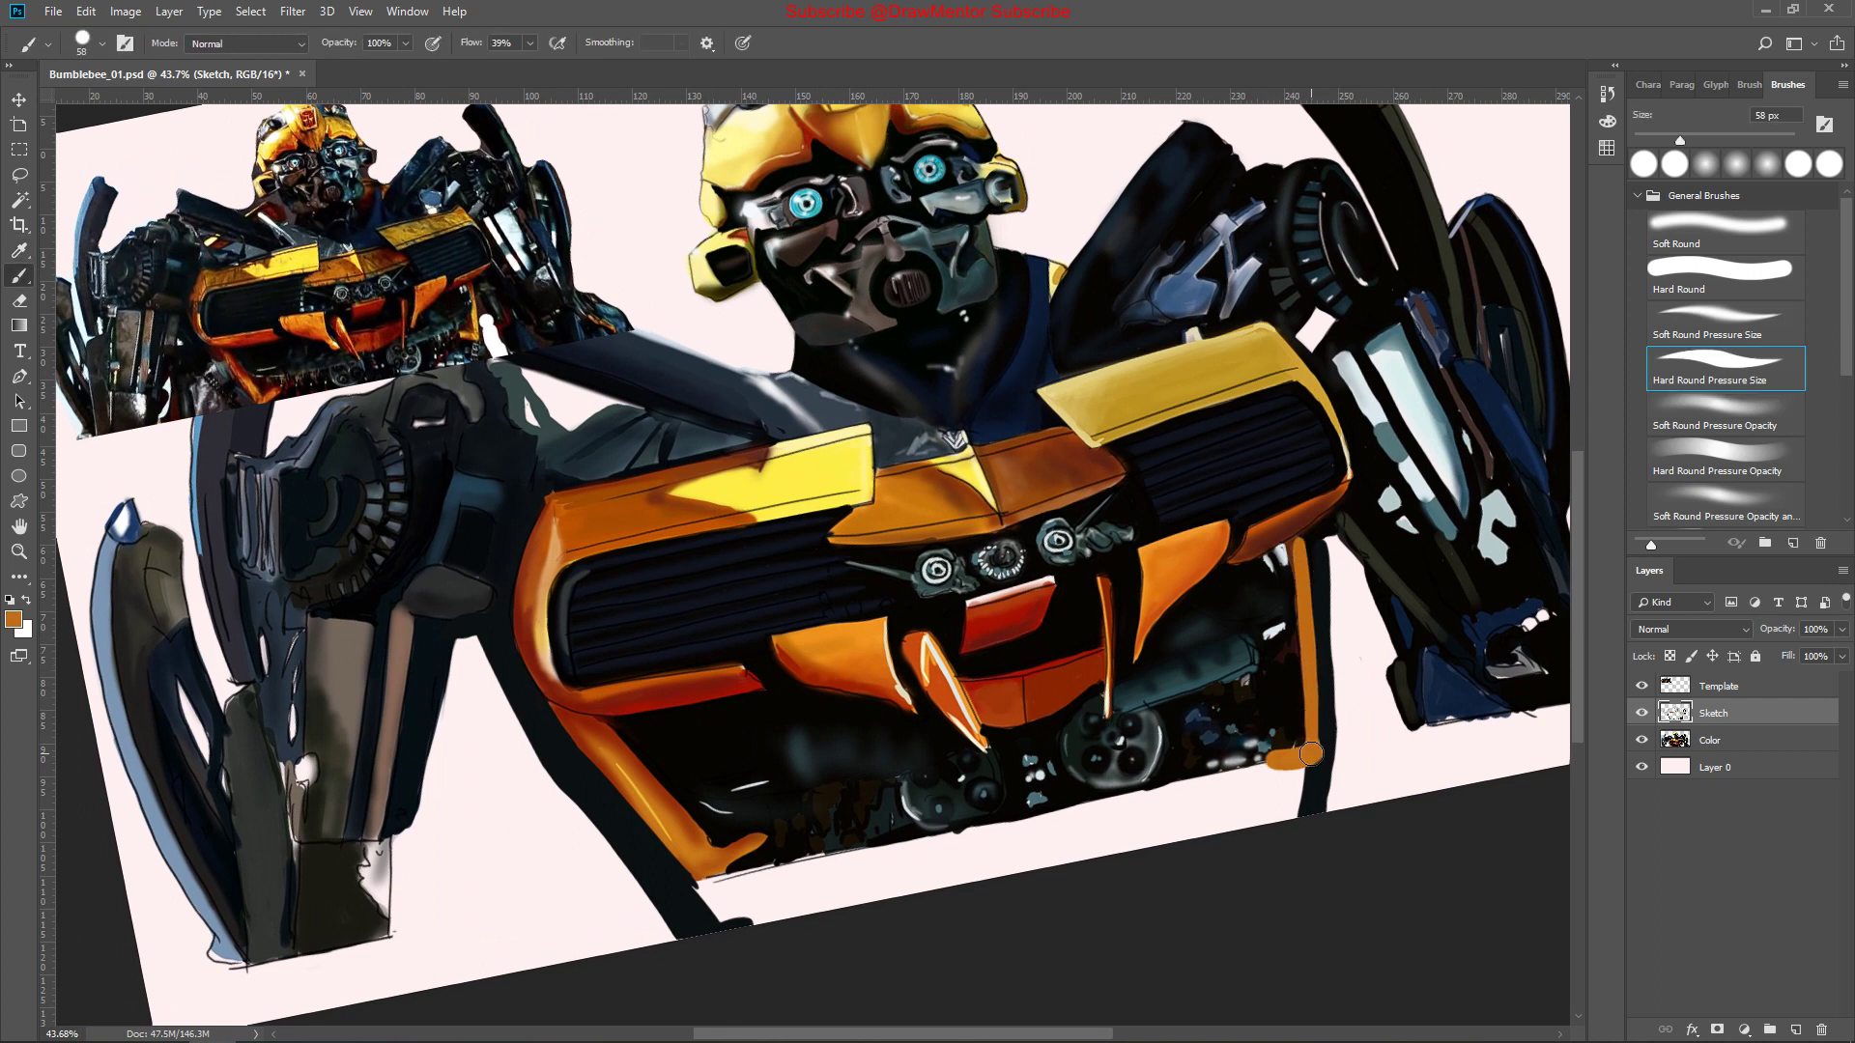
click(1672, 432)
scroll(1488, 657, up, 3)
key(d)
drag(957, 812, 1145, 570)
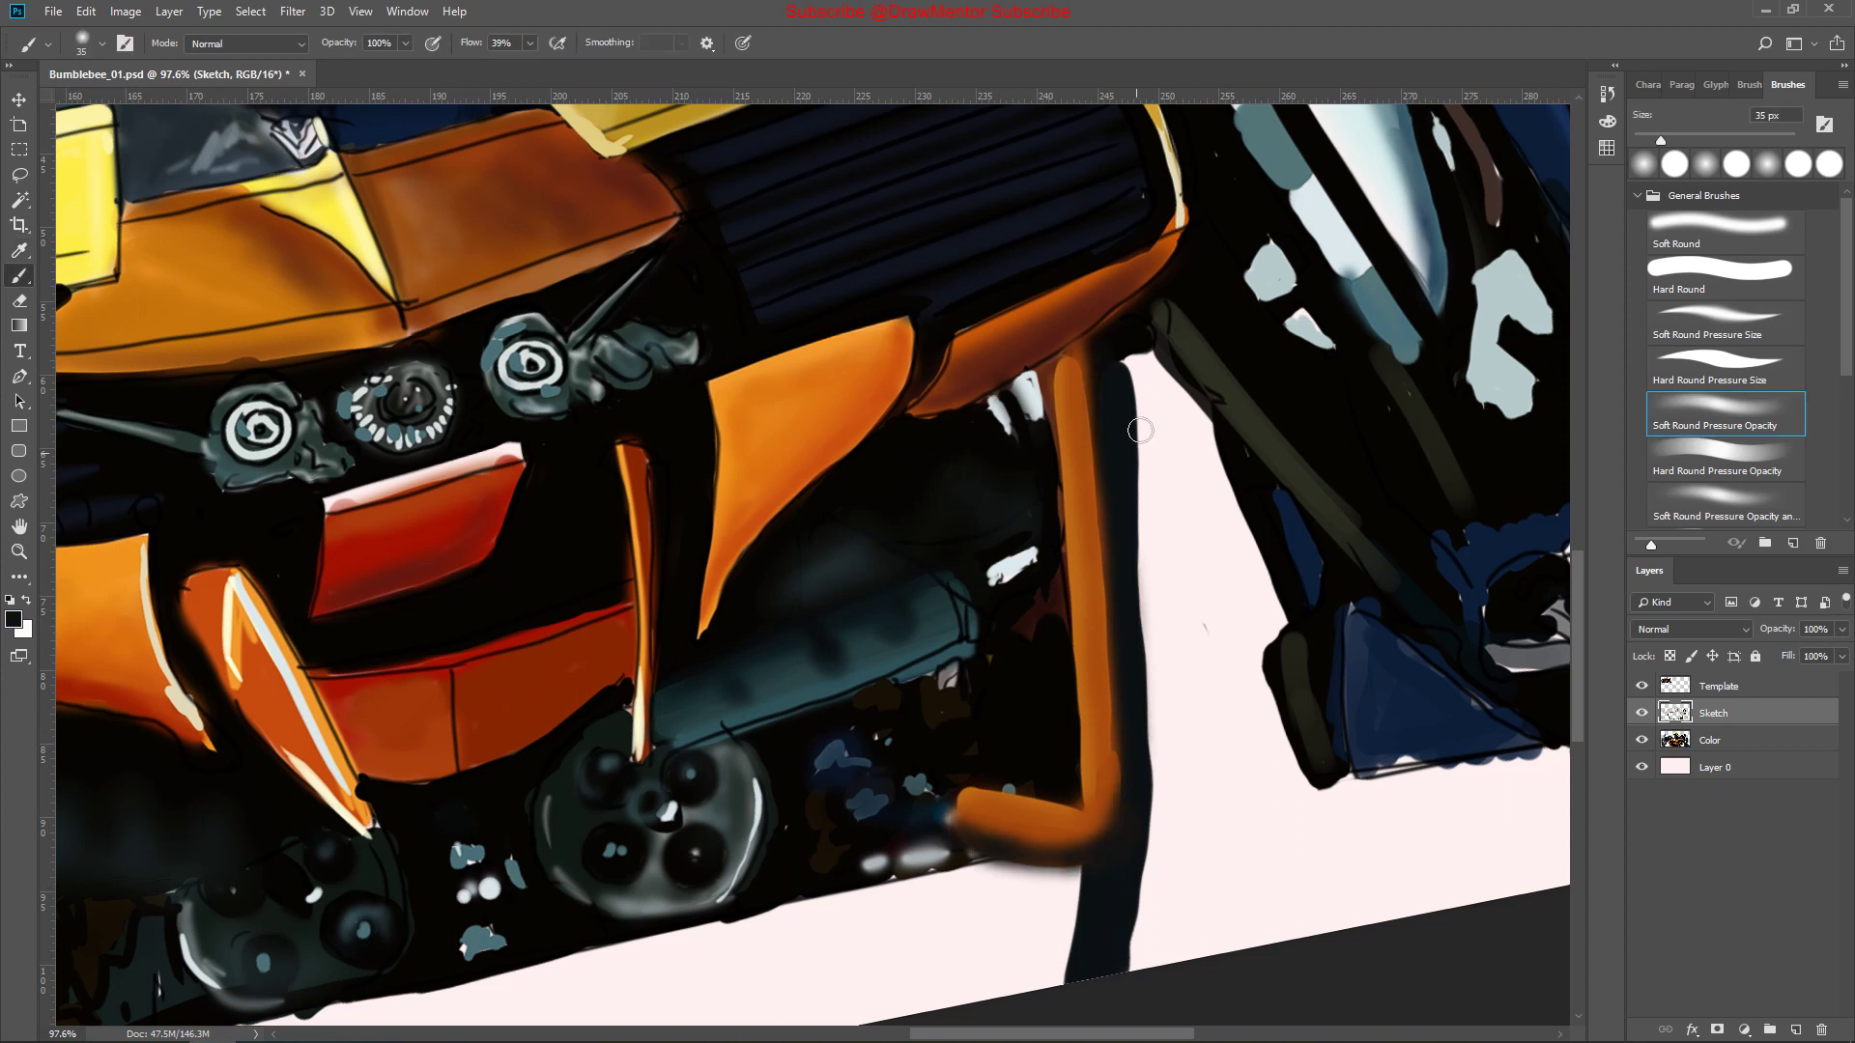
drag(1140, 353, 1133, 607)
drag(990, 870, 1073, 923)
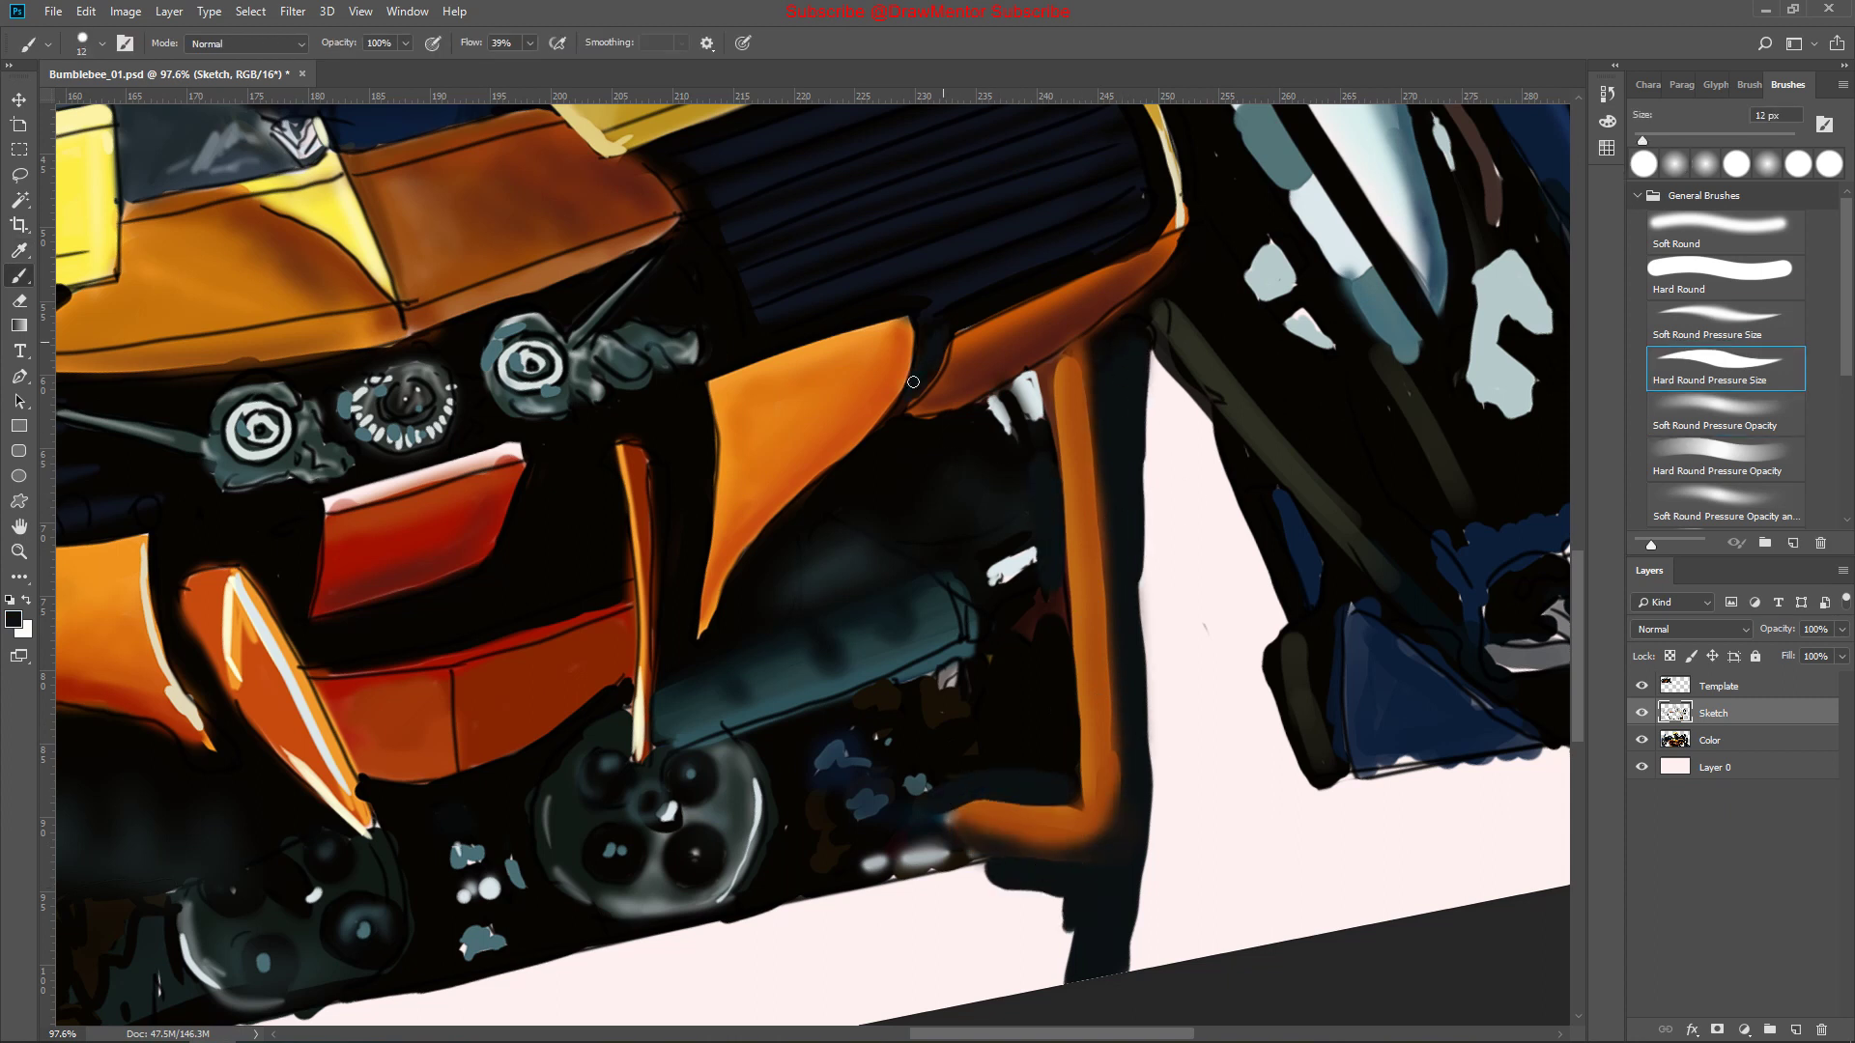
Paint a dark edge along the orange leg and a pale grey highlight on the orange bar
scroll(907, 391, up, 3)
scroll(915, 393, down, 1)
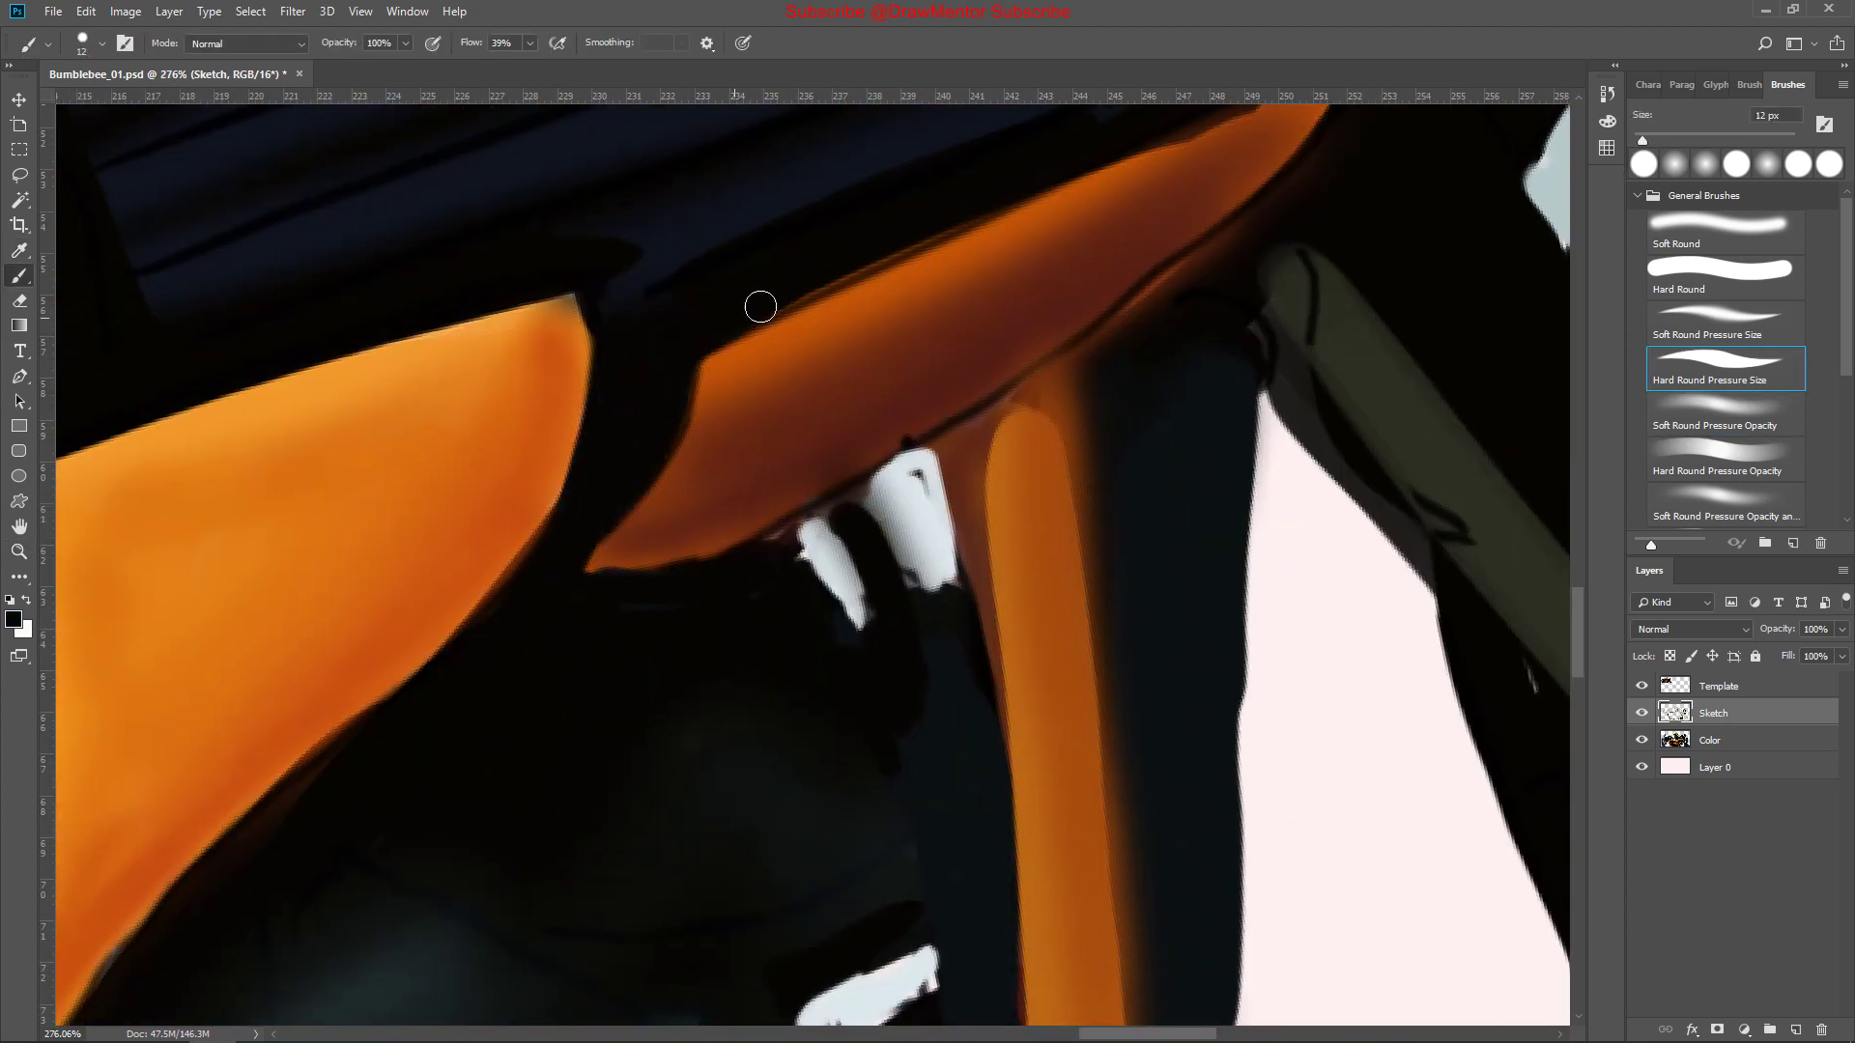
scroll(757, 301, up, 2)
scroll(904, 543, down, 3)
drag(942, 275, 971, 1005)
scroll(990, 375, down, 1)
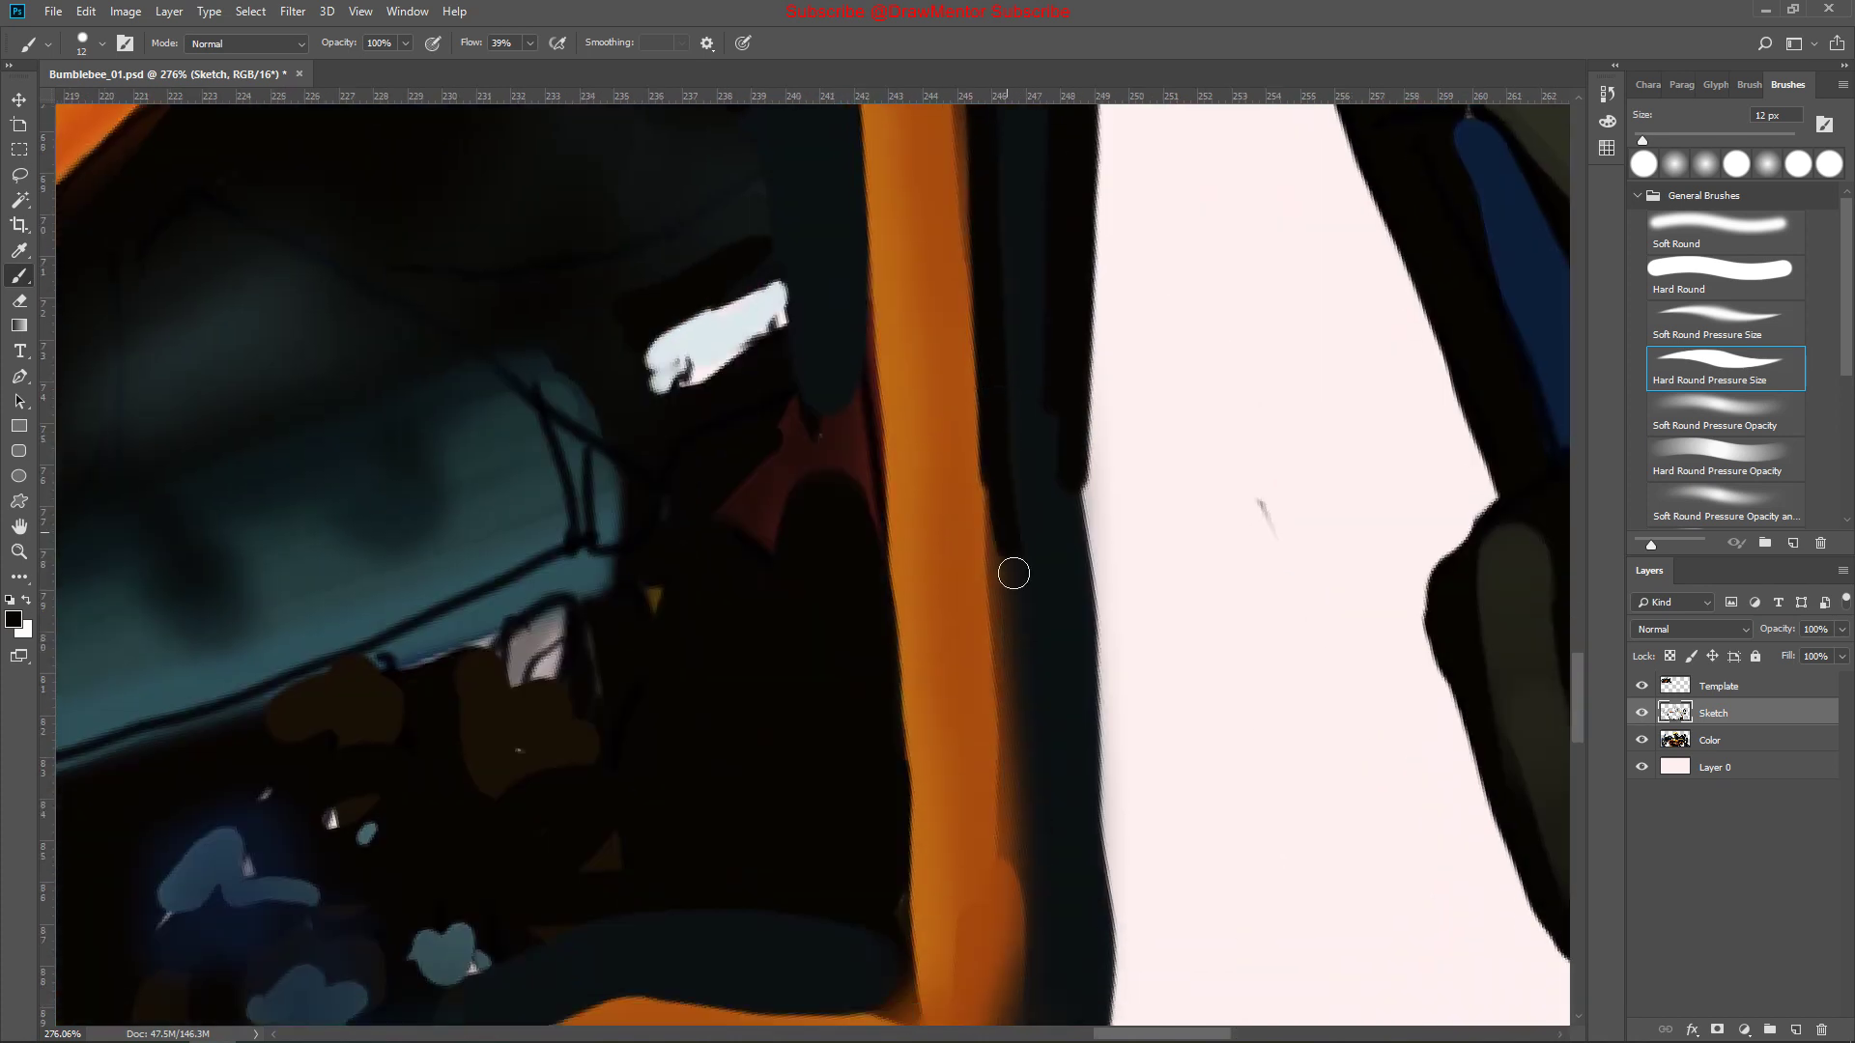
scroll(989, 375, down, 5)
scroll(1097, 290, down, 3)
alt+click(560, 657)
mouse_move(717, 520)
mouse_down()
mouse_move(633, 509)
mouse_move(931, 538)
mouse_up()
scroll(919, 750, down, 5)
scroll(919, 750, down, 4)
Sample orange from the leg and paint a stroke along the orange strut's edge
alt+click(923, 677)
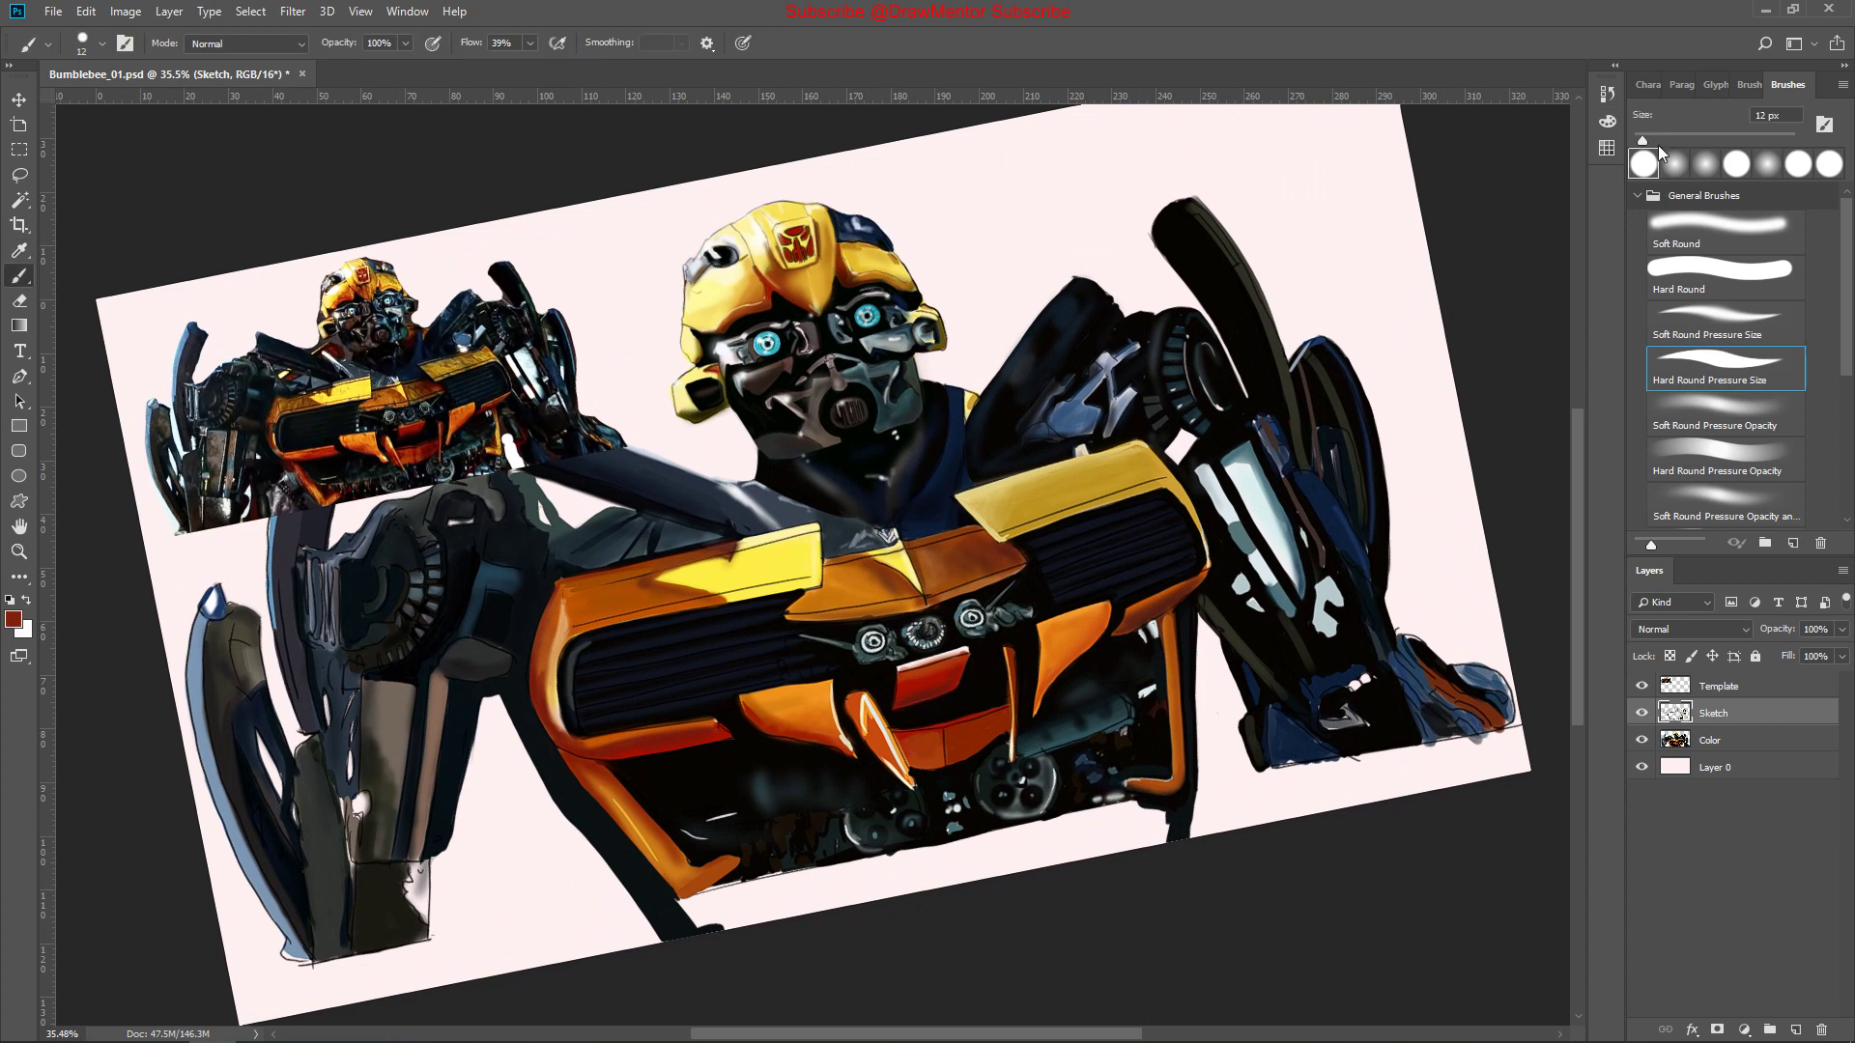
click(1715, 414)
scroll(869, 483, up, 3)
mouse_move(1063, 290)
mouse_down()
mouse_move(869, 338)
mouse_move(1147, 578)
mouse_move(294, 412)
mouse_up()
alt+click(857, 318)
drag(398, 762, 1098, 279)
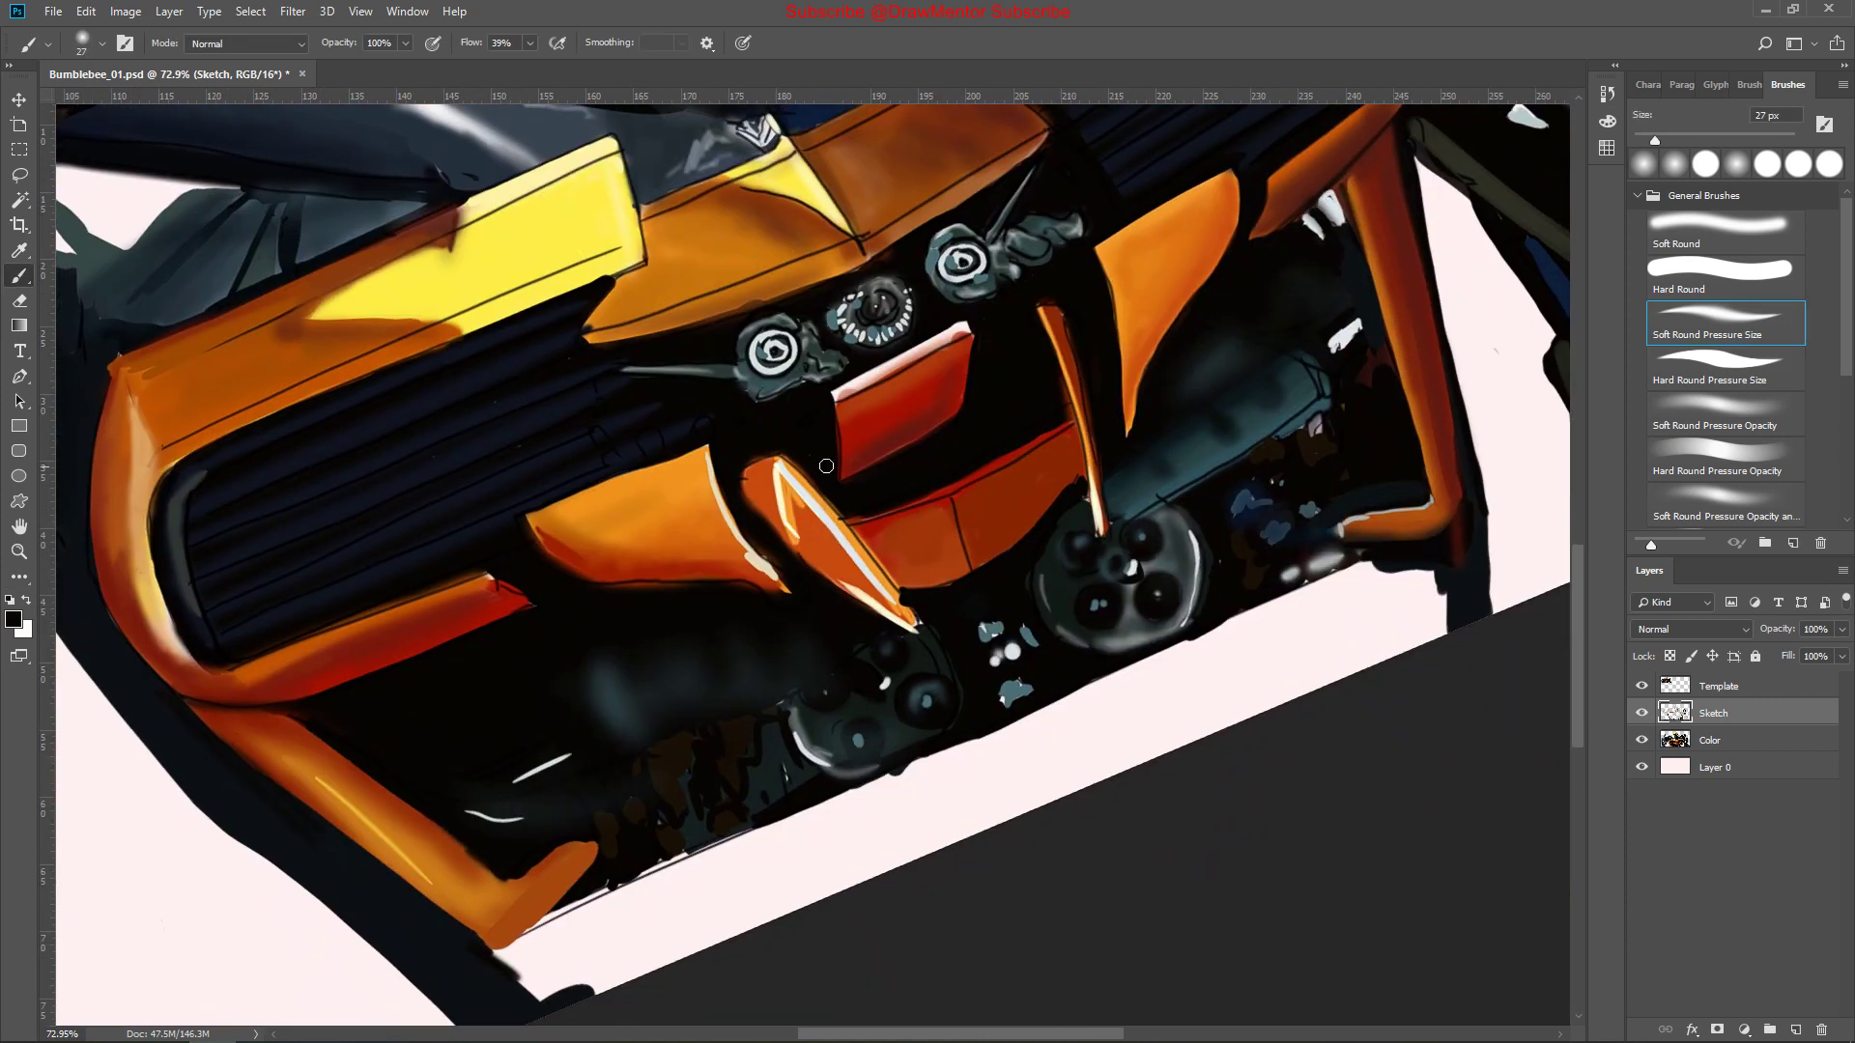
alt+click(1098, 279)
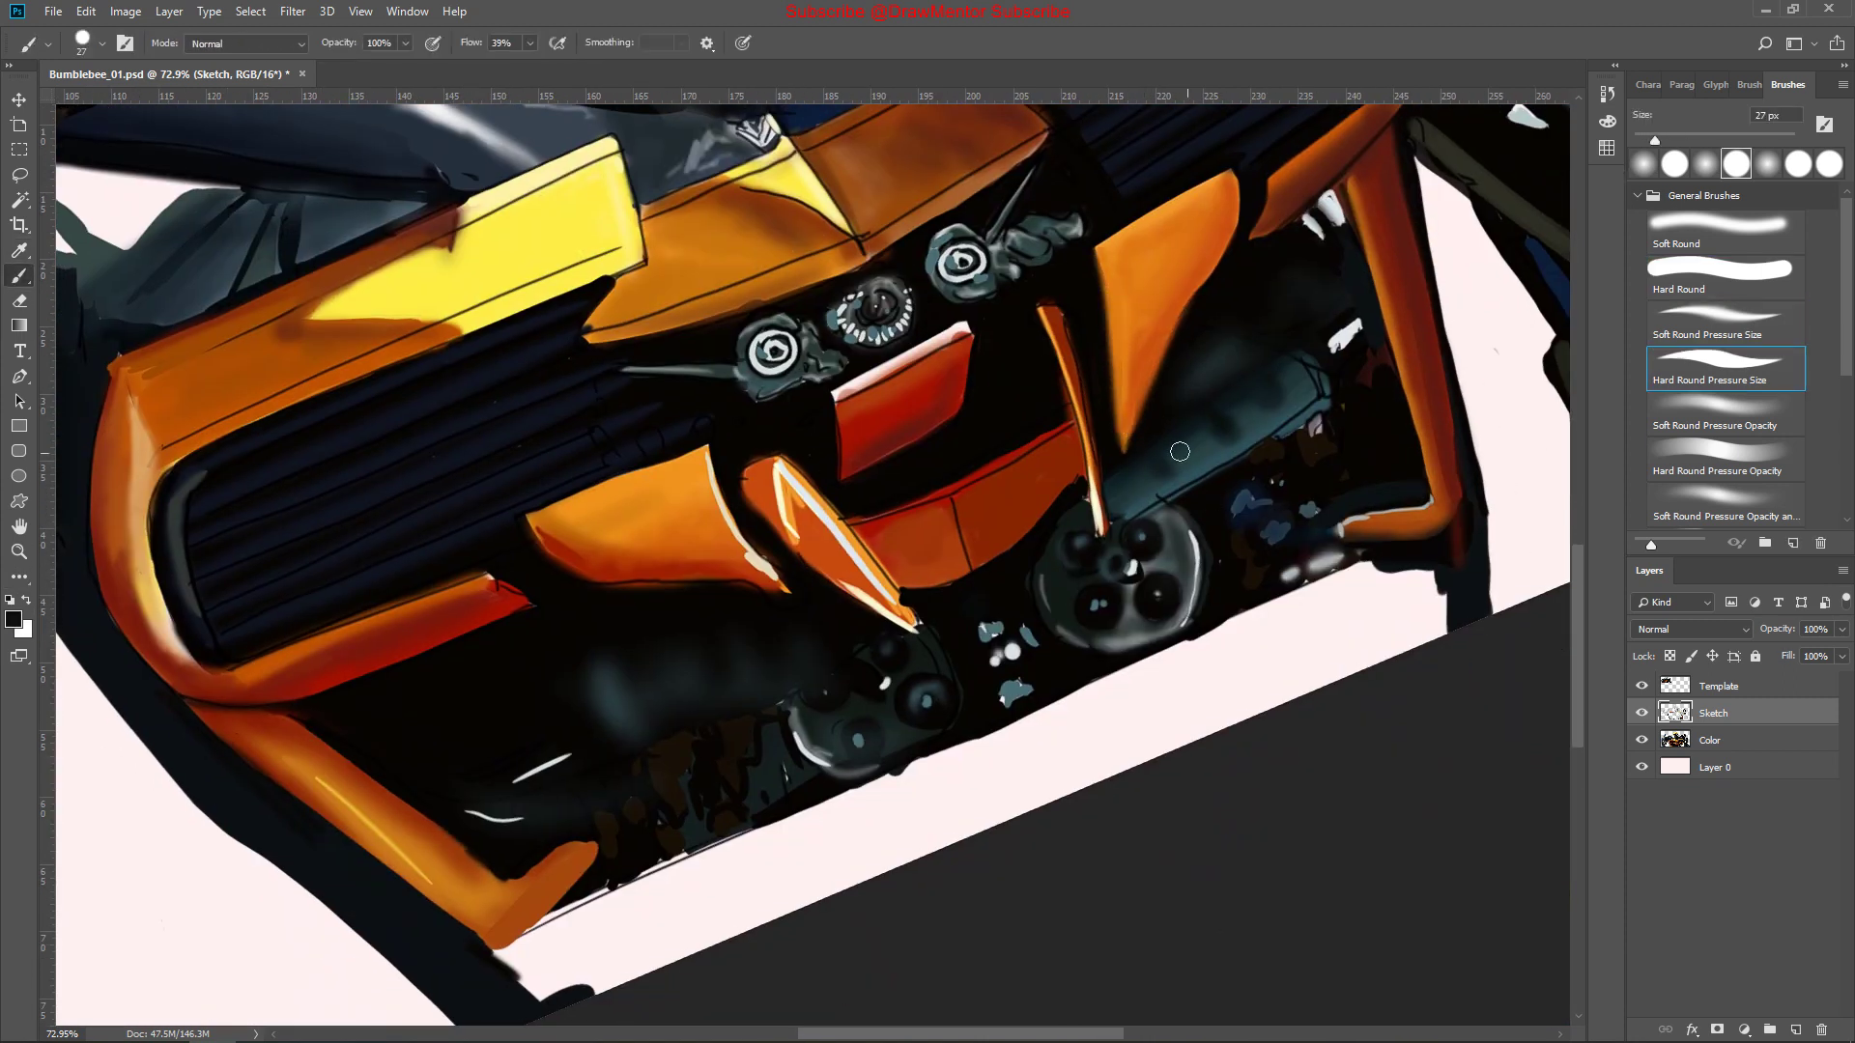
alt+click(1221, 258)
drag(347, 666, 216, 662)
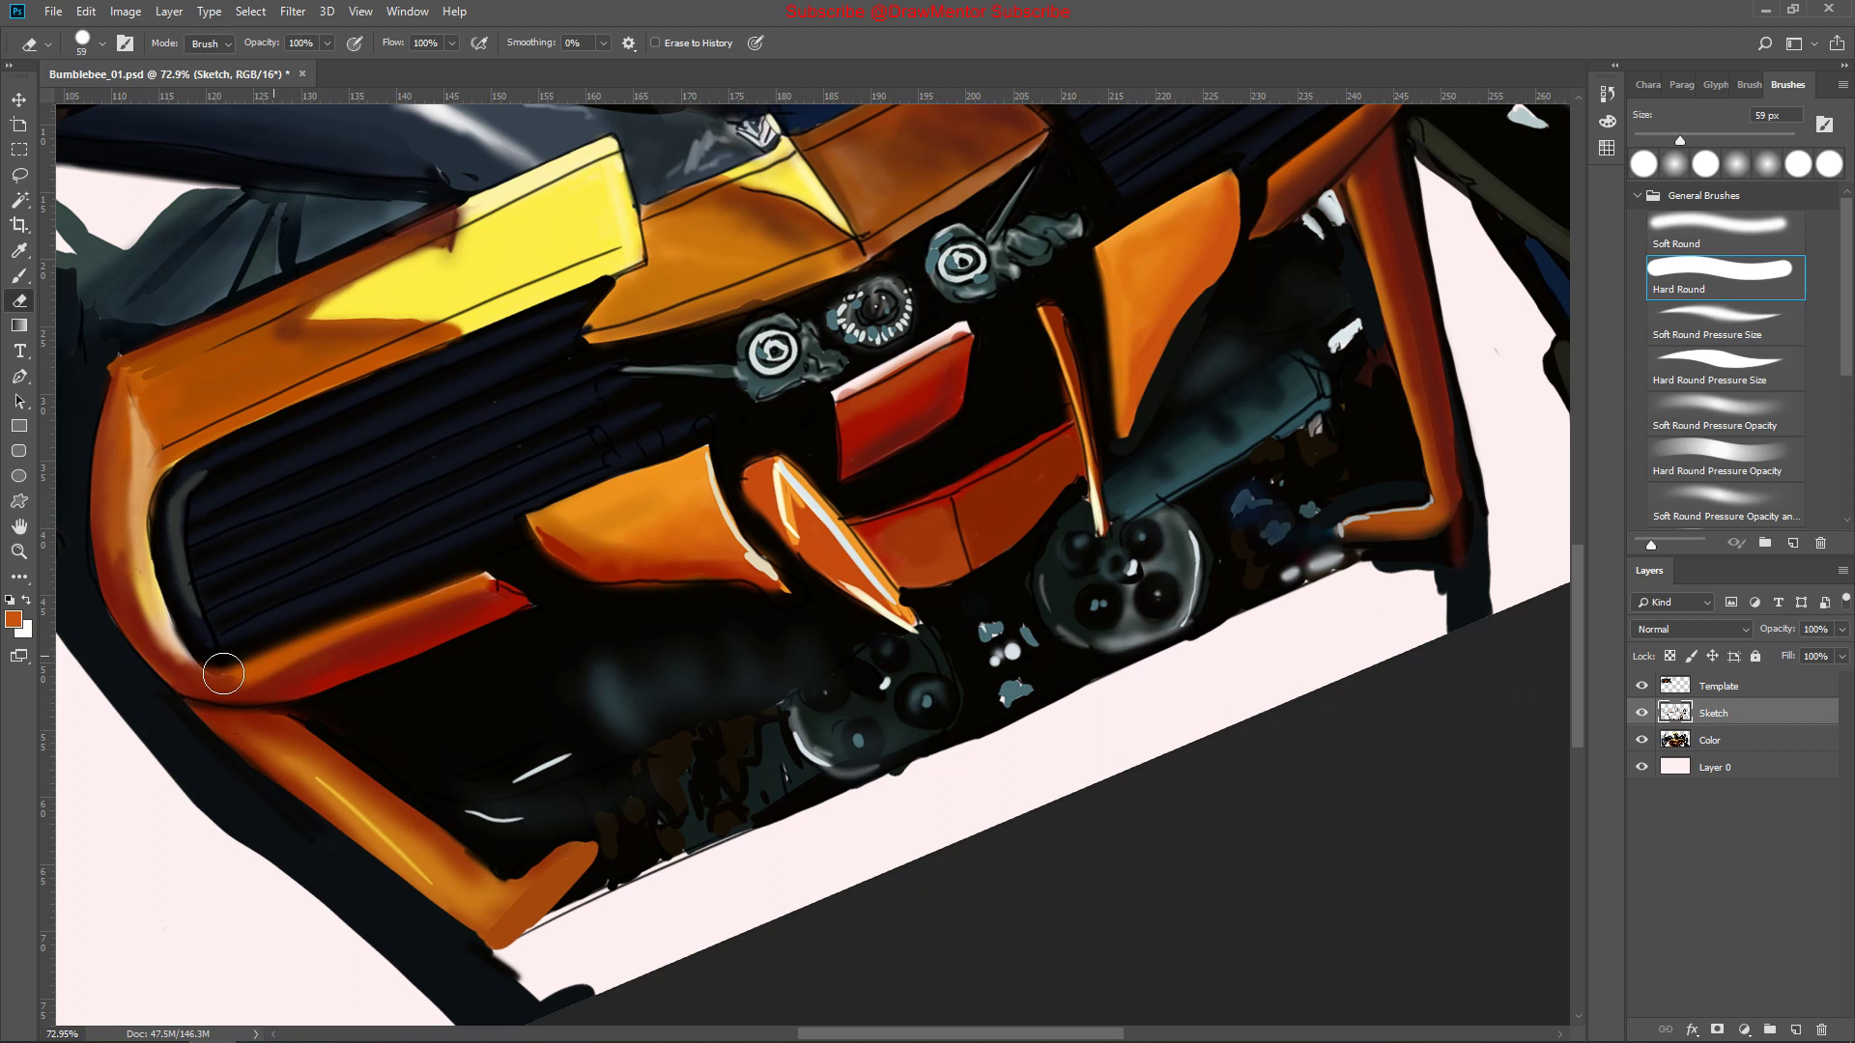
Reset the colour to black and flip the view upside down to review the dark edges
key(e)
key(ctrl+minus)
key(ctrl+minus)
key(b)
key(d)
key(Tab)
scroll(856, 463, up, 5)
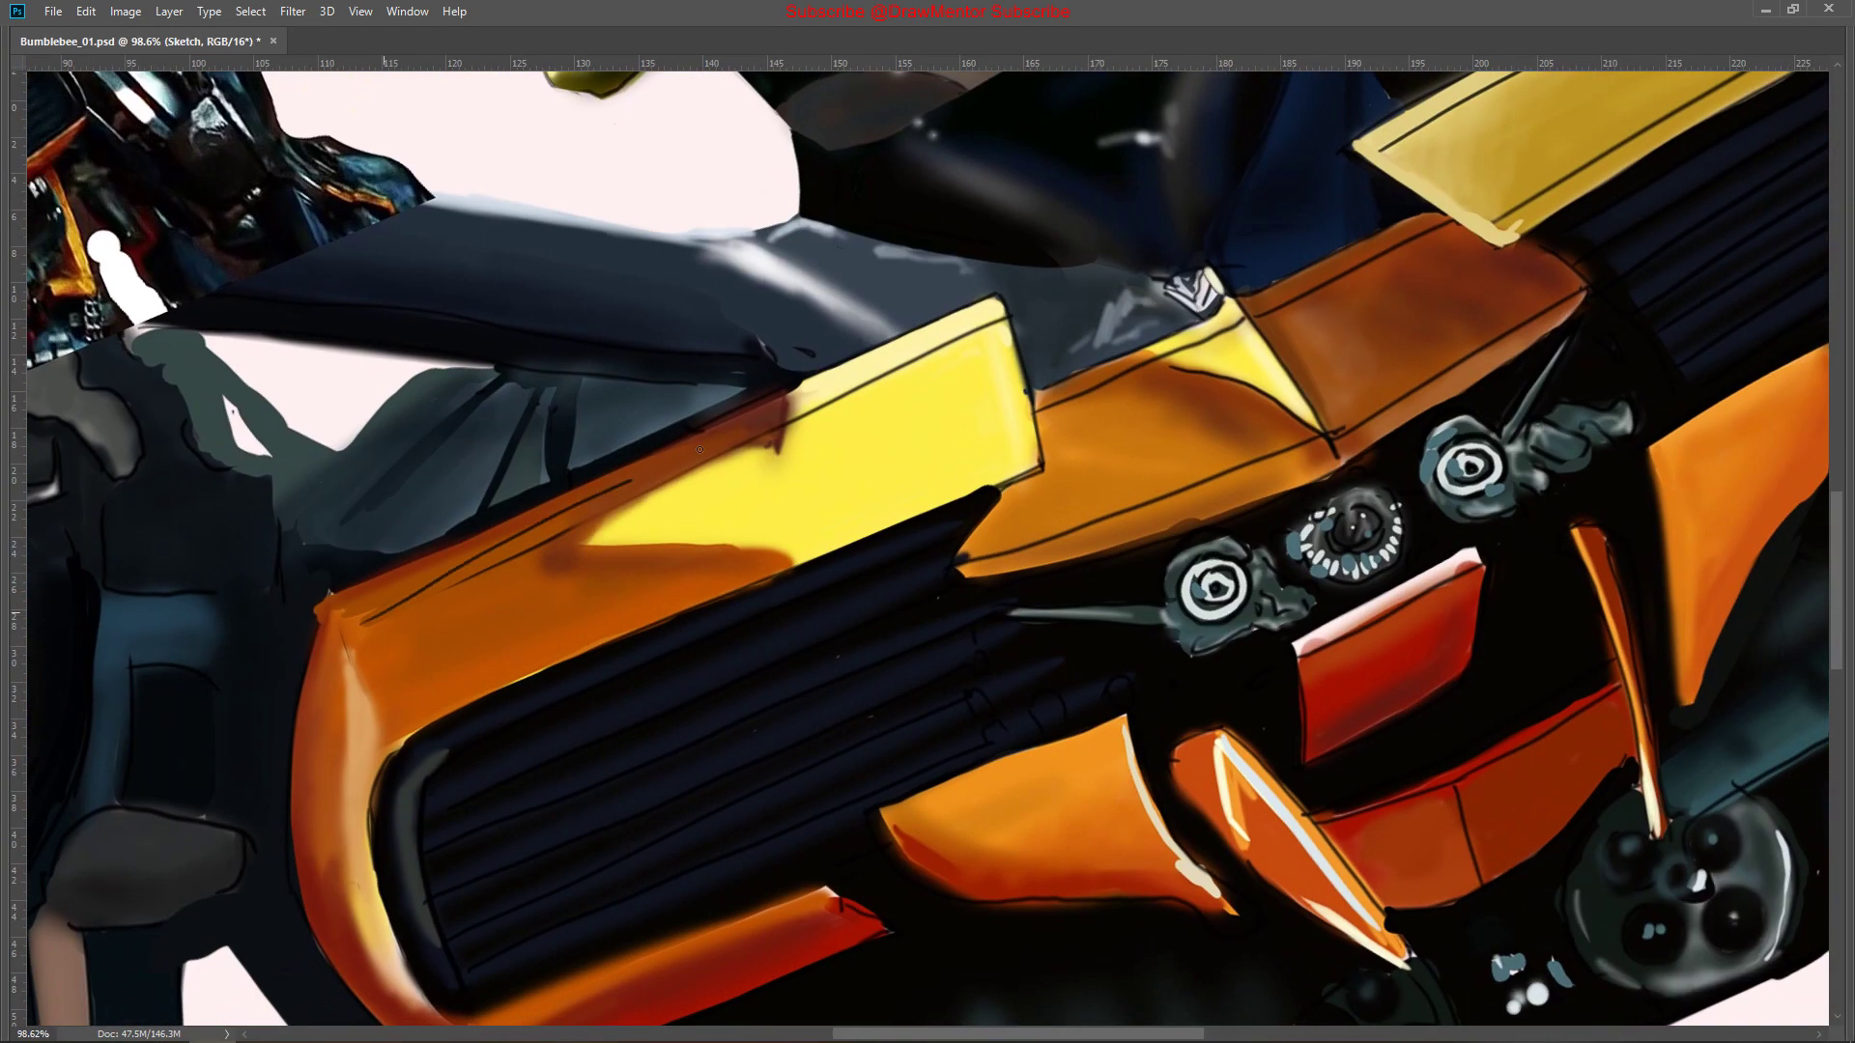
key(Tab)
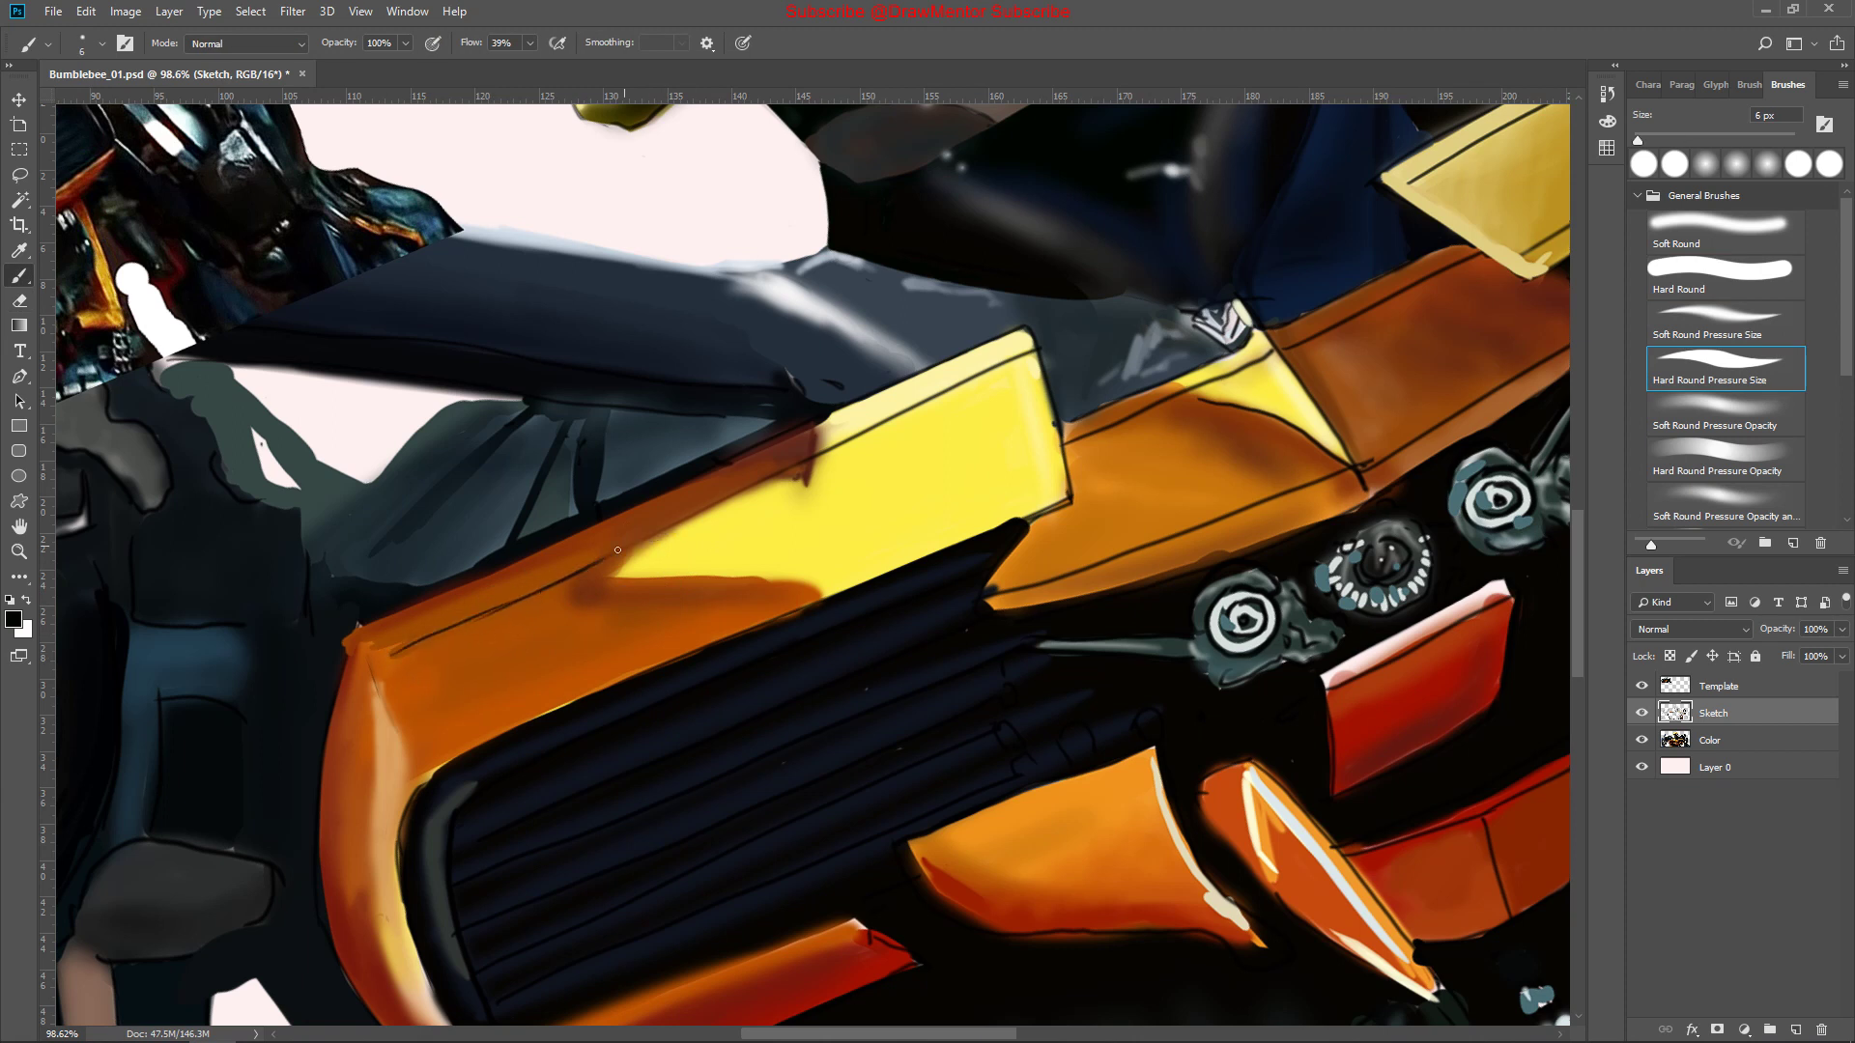
key(Tab)
mouse_move(947, 507)
mouse_down()
mouse_move(733, 593)
mouse_move(968, 809)
mouse_up()
scroll(968, 809, down, 5)
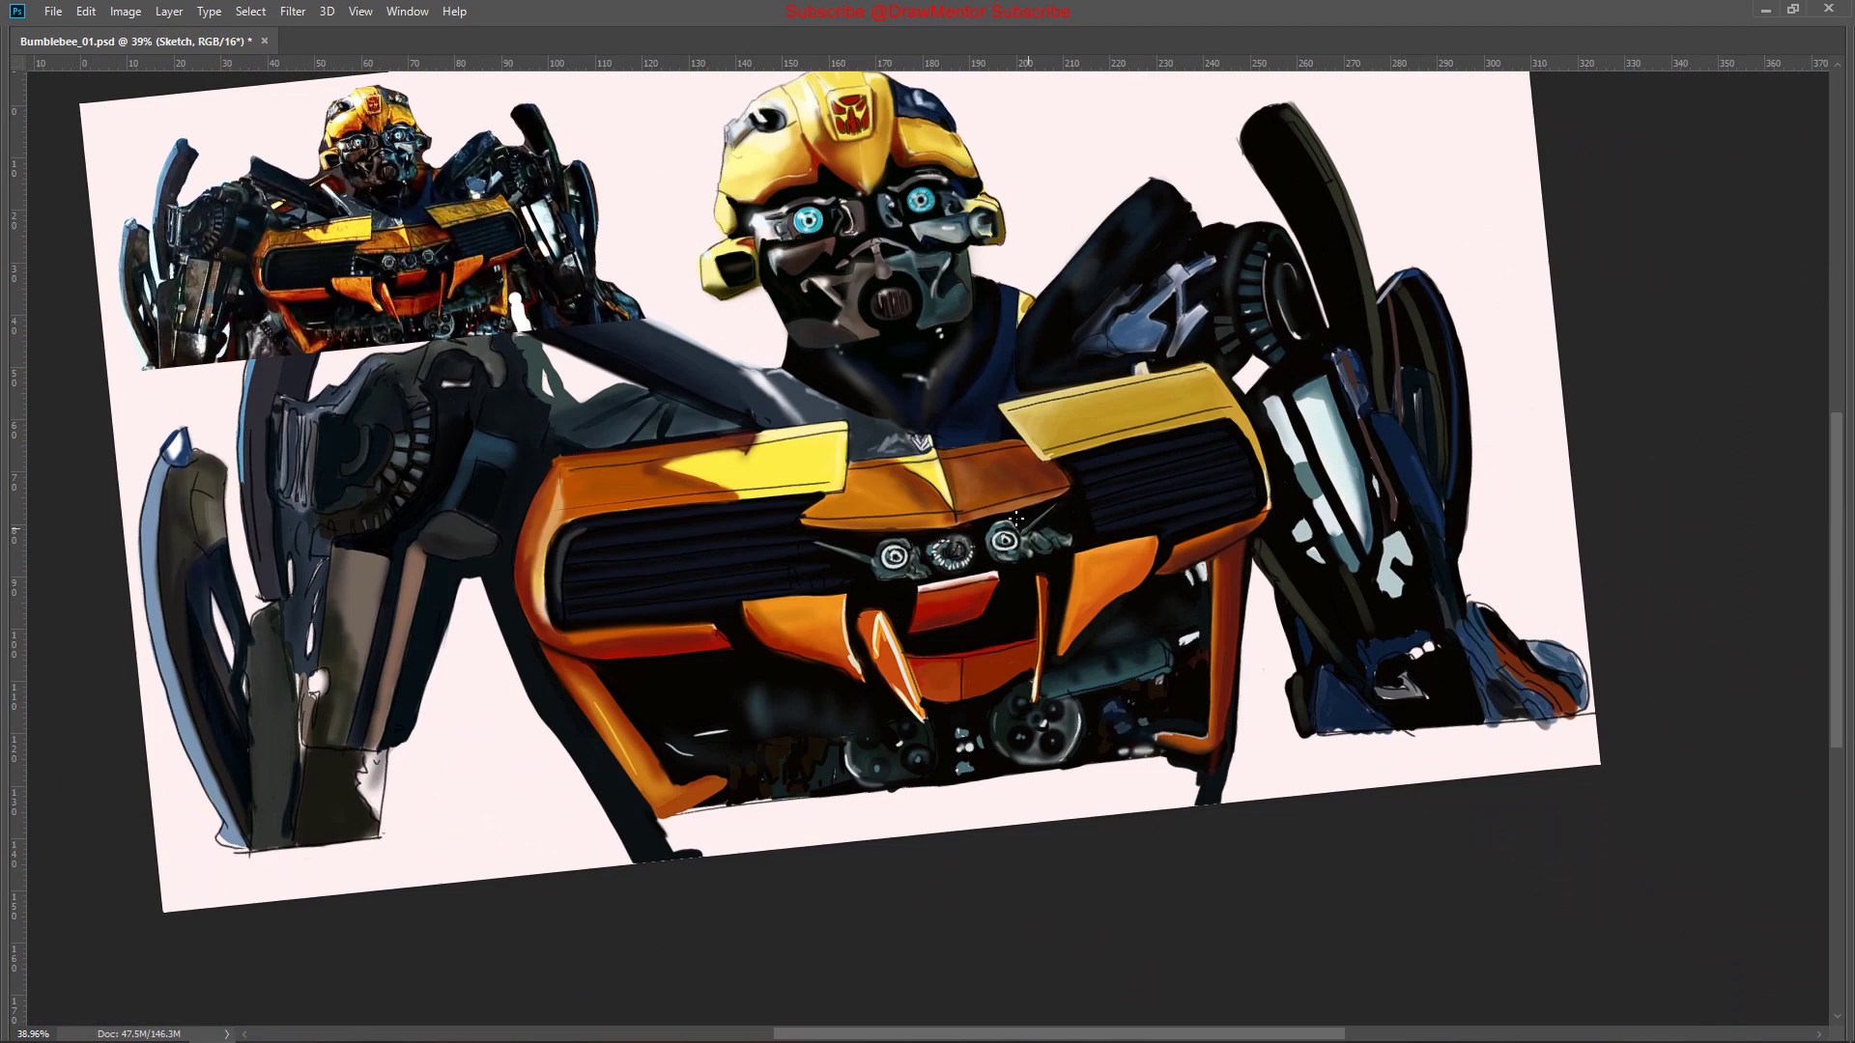
scroll(968, 809, up, 3)
scroll(969, 808, up, 3)
key(Tab)
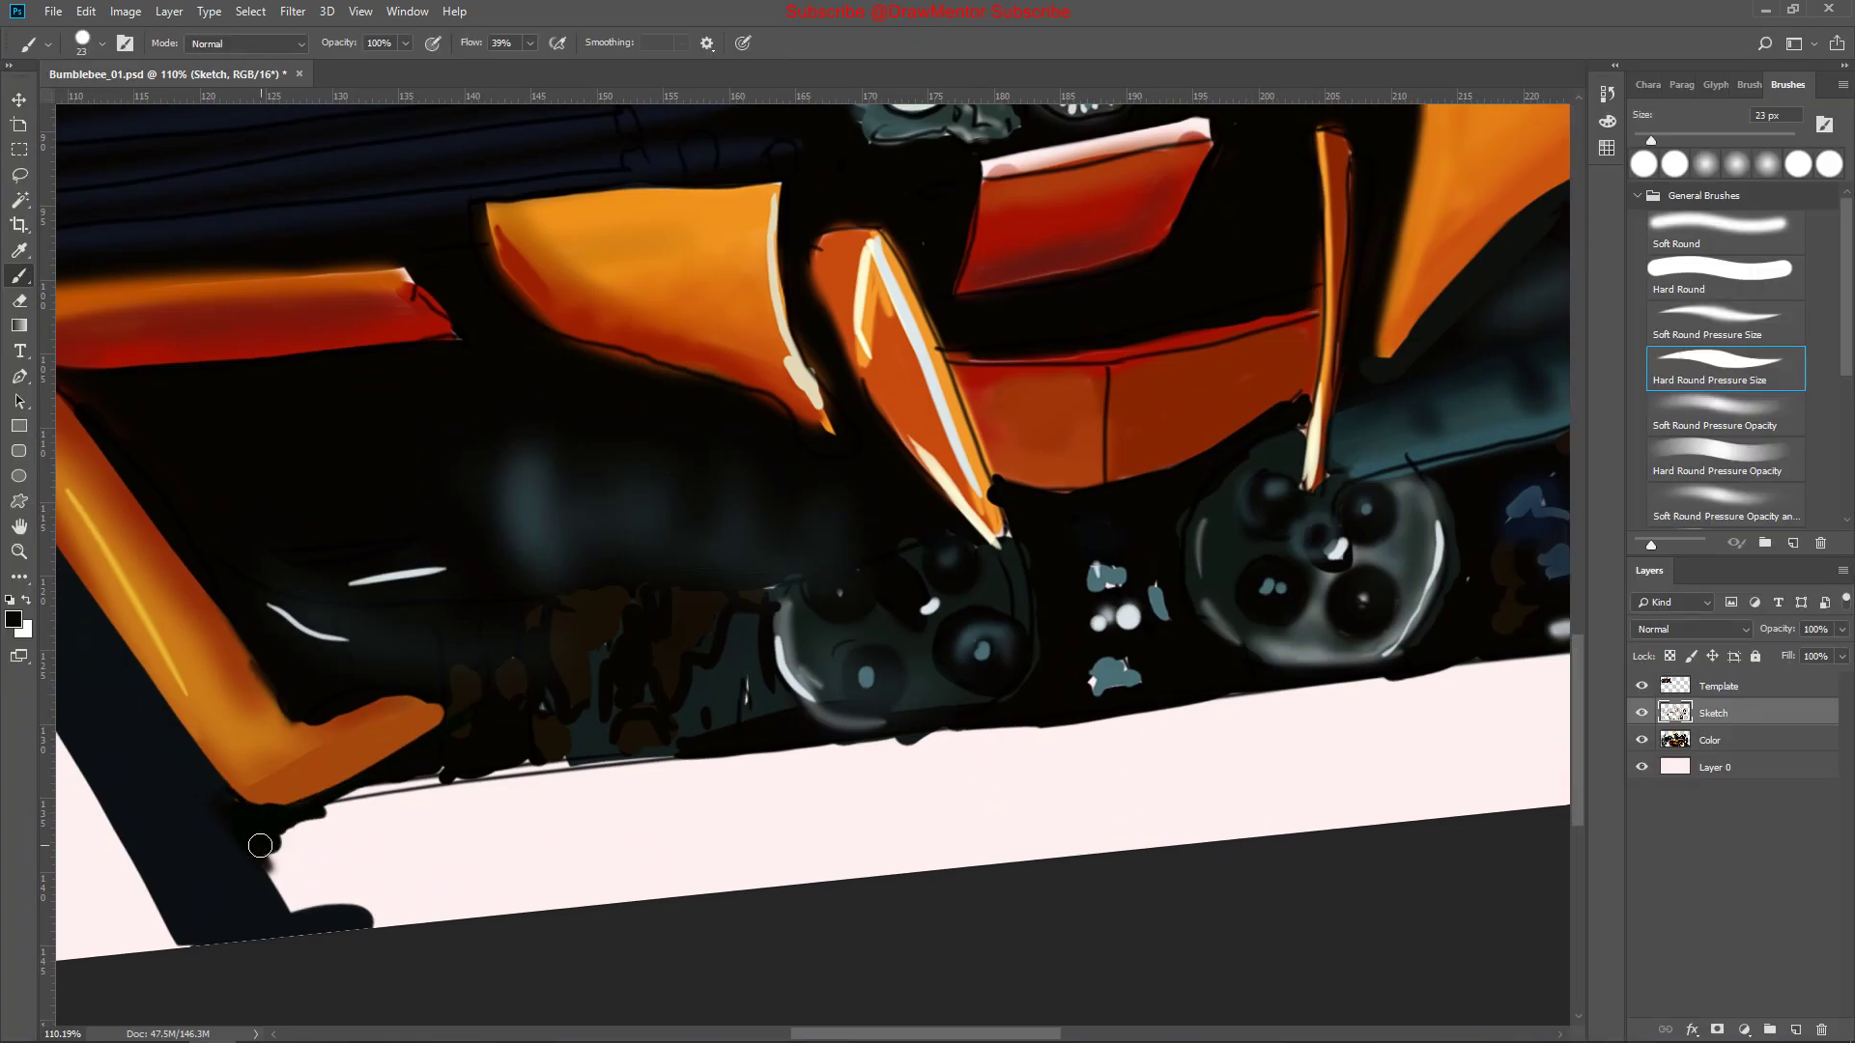
scroll(238, 820, down, 7)
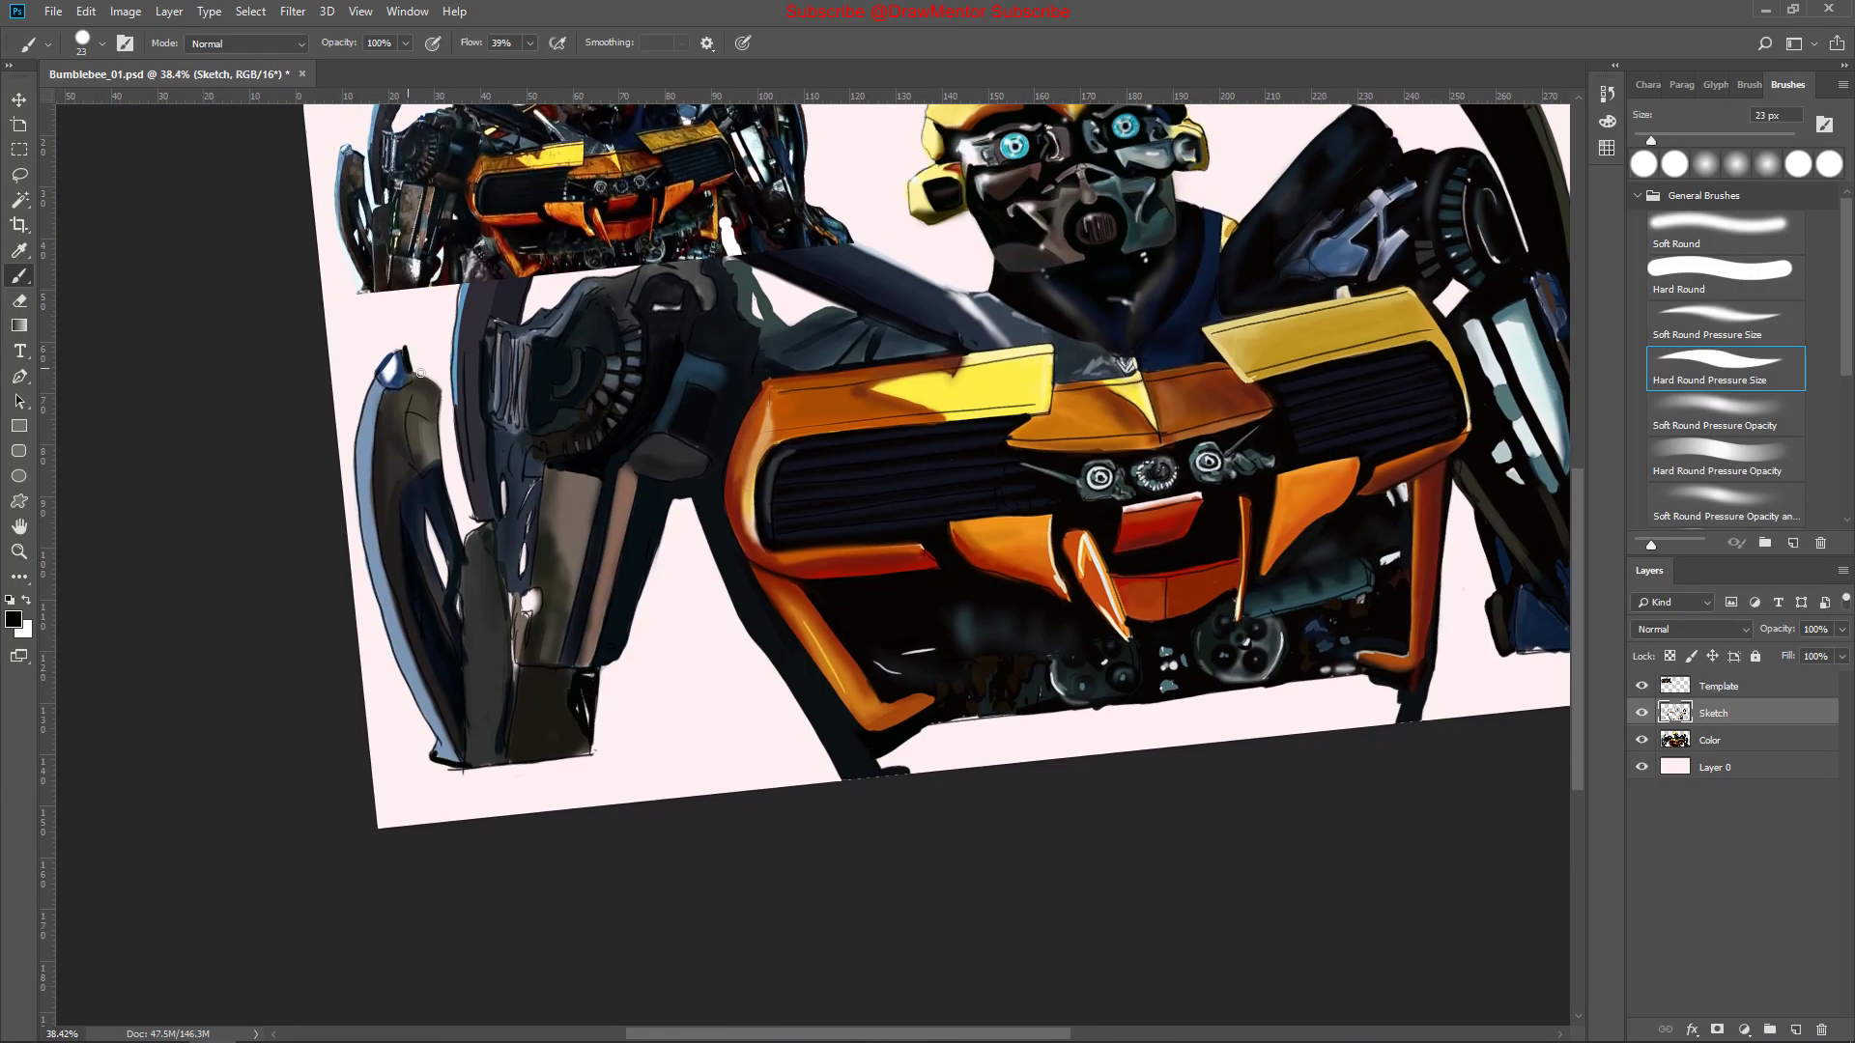
Paint dark strokes along the bottom edge on the Color layer with a hard round brush
drag(407, 370, 272, 592)
click(1700, 740)
click(1720, 232)
drag(744, 986, 956, 942)
mouse_move(802, 995)
mouse_down()
mouse_move(1256, 908)
mouse_move(1034, 956)
mouse_up()
click(13, 619)
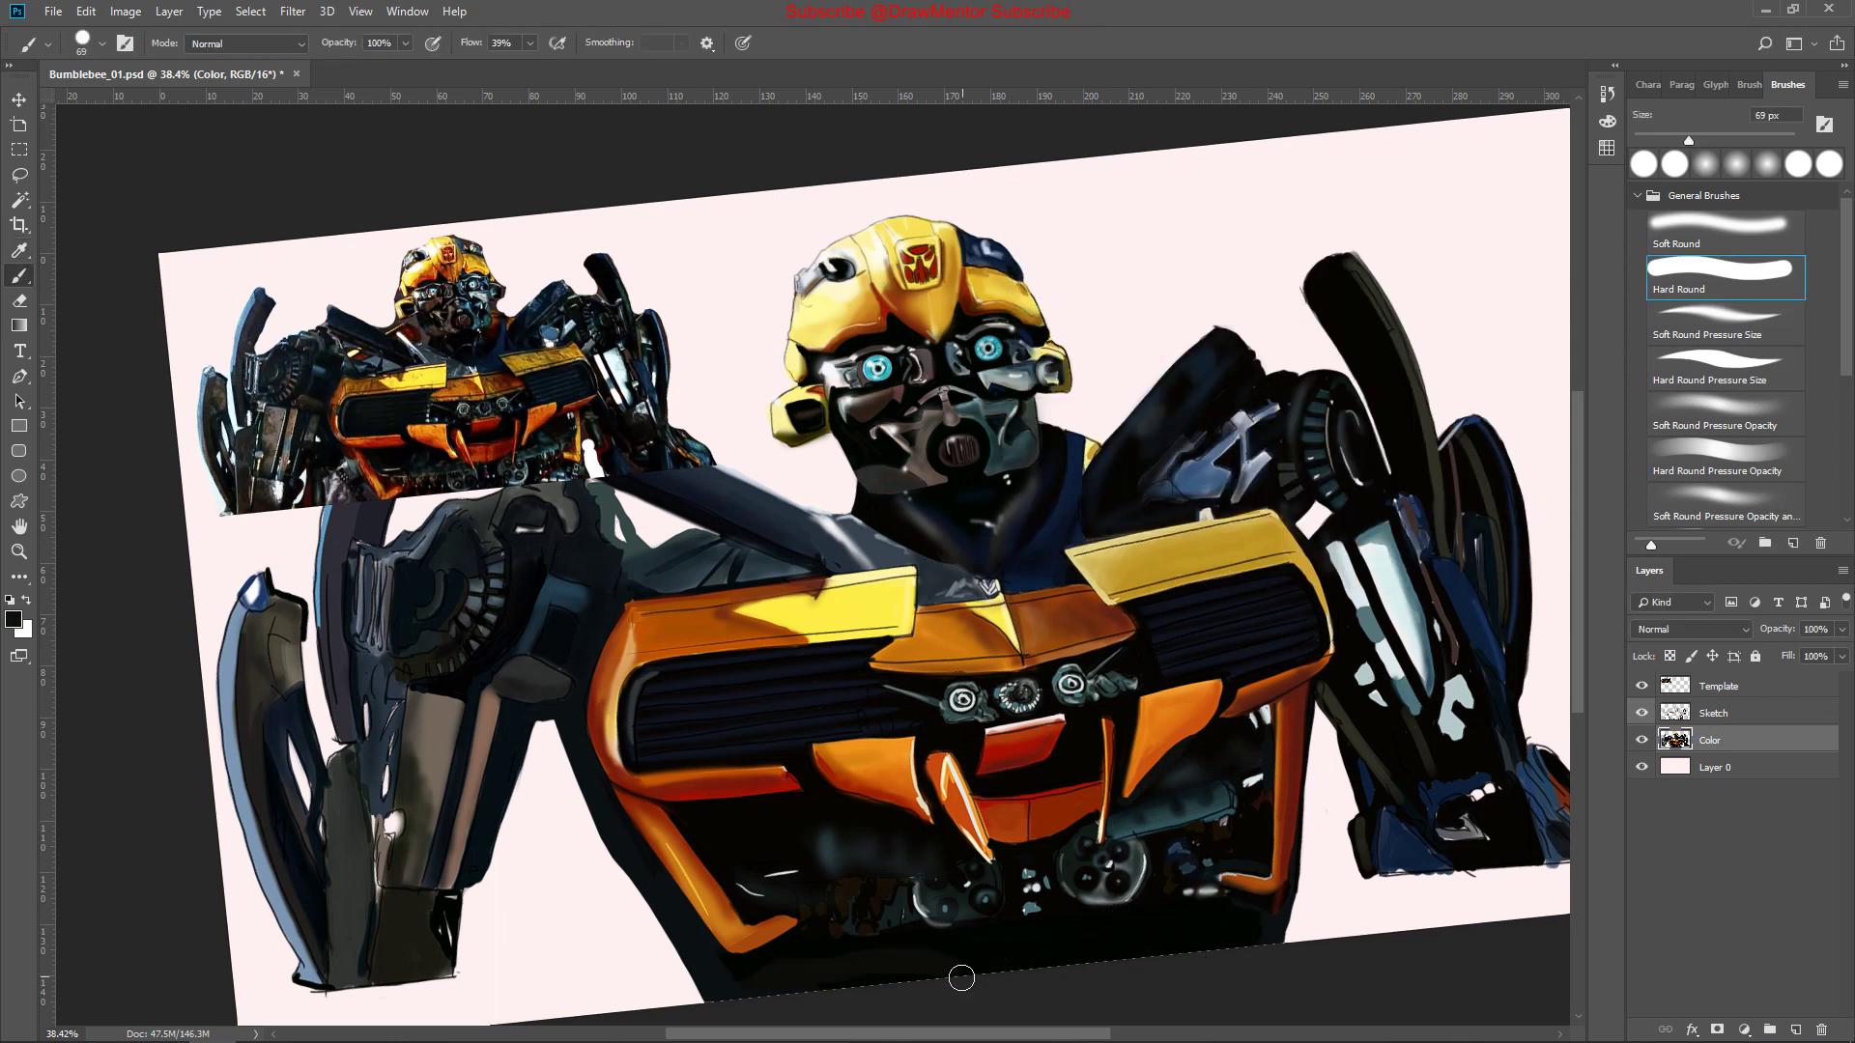
key(period)
key(period)
key(period)
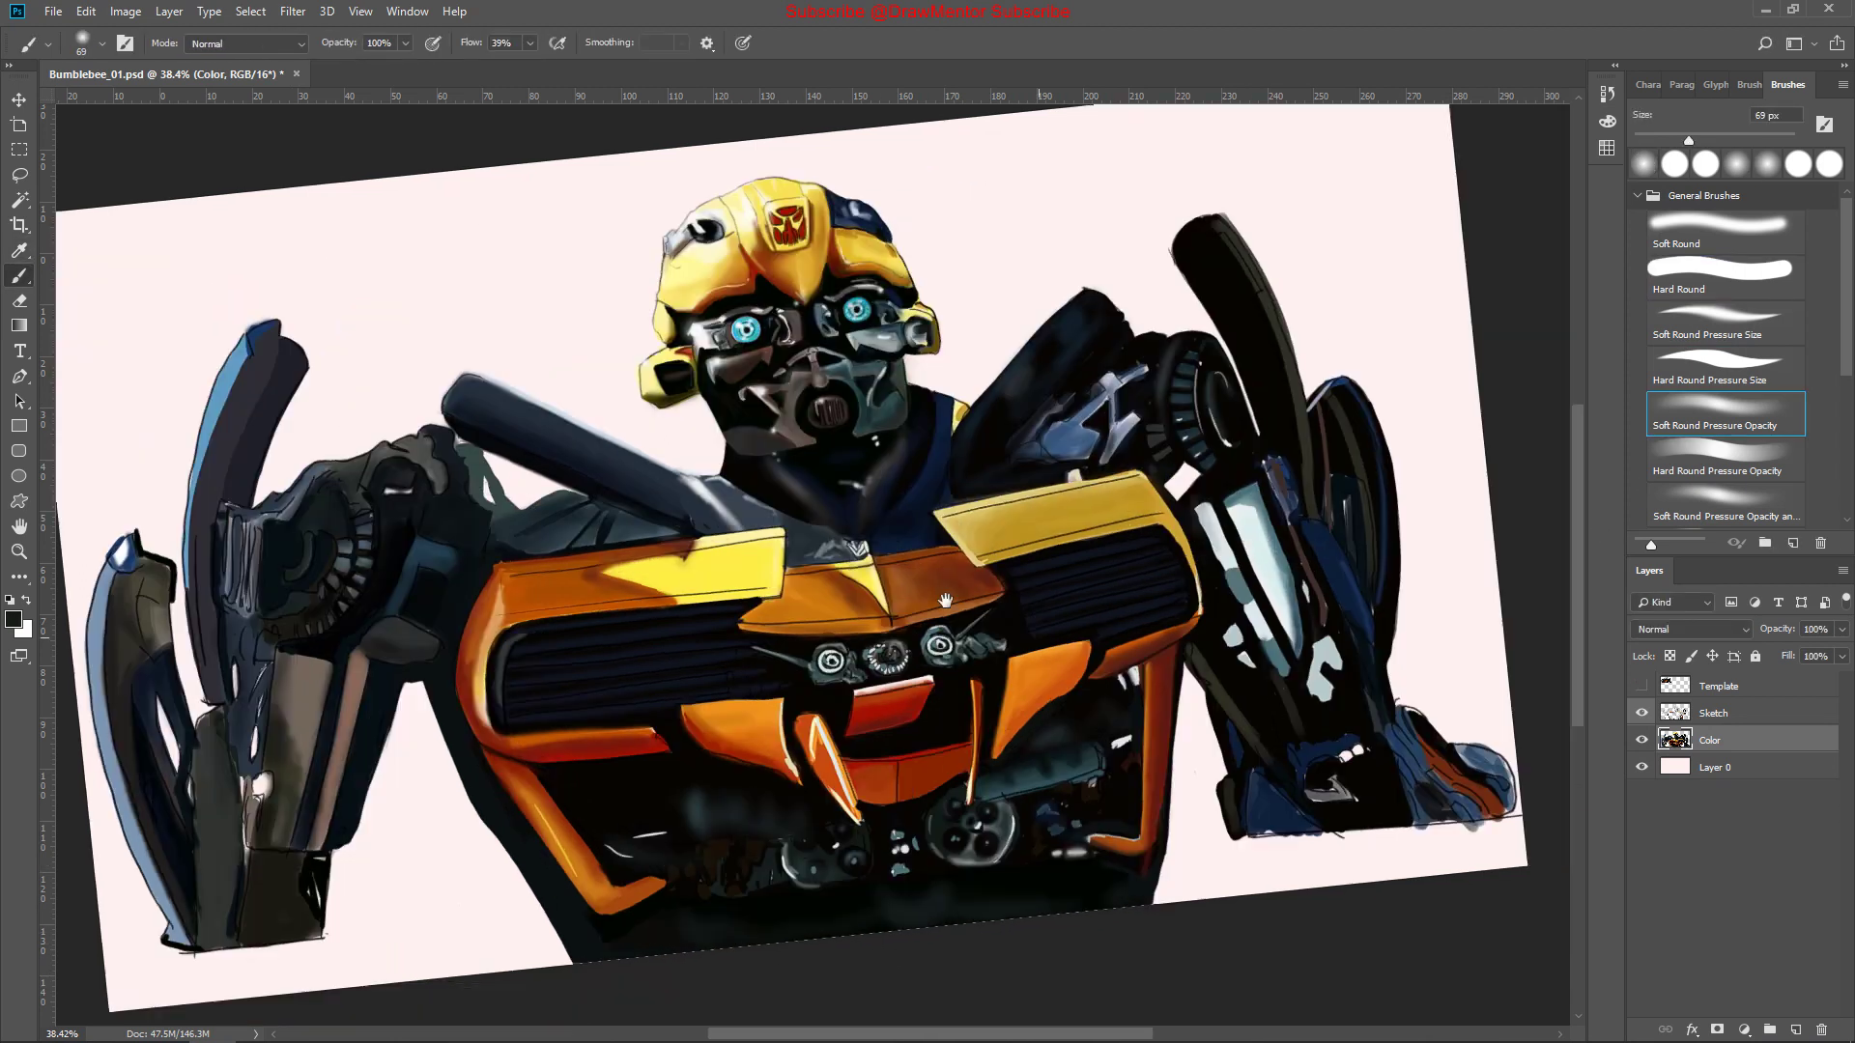
On the Sketch layer, shade the right foot, lower-left arm and lower-left leg dark
key(alt+bracketright)
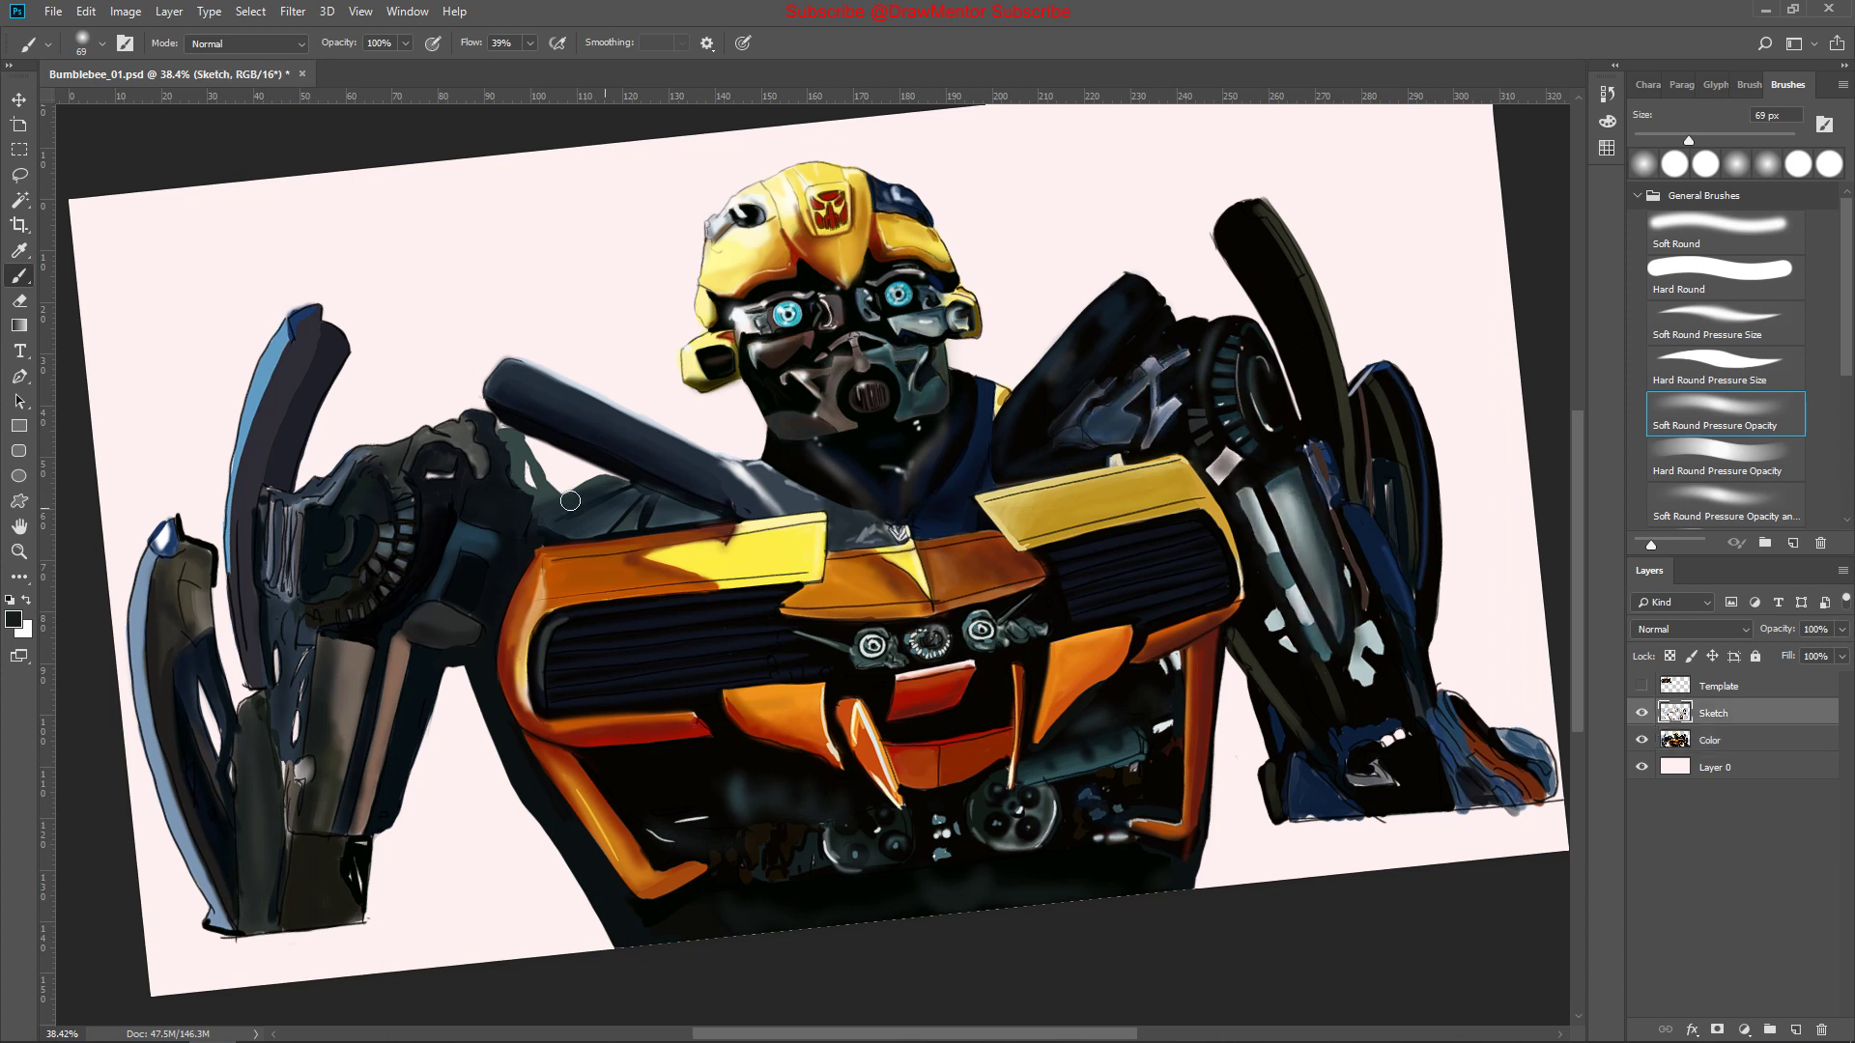
drag(1455, 760, 1507, 802)
mouse_move(290, 976)
mouse_down()
mouse_move(325, 899)
mouse_move(344, 1005)
mouse_up()
key(comma)
key(comma)
key(comma)
click(1710, 369)
drag(364, 913, 372, 960)
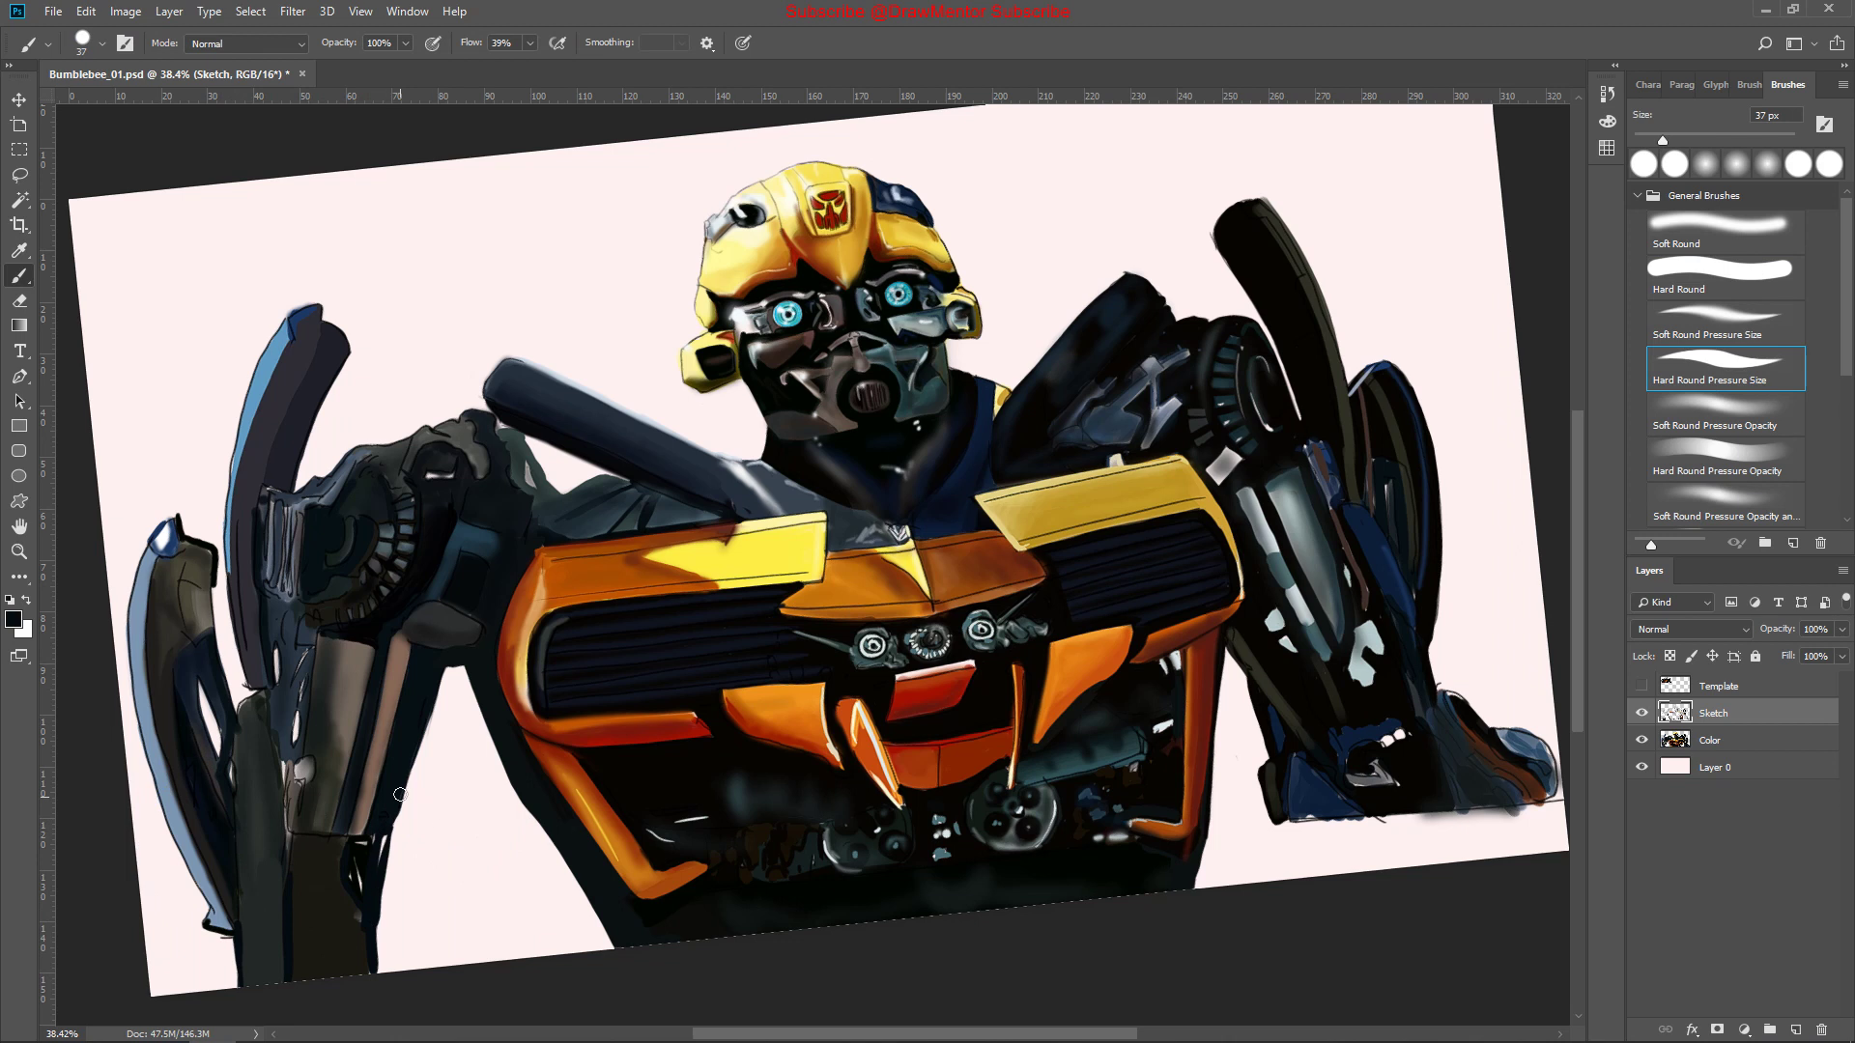
Add another dark stroke on the lower-left leg, sample a beige tone, and save the painting
key(period)
drag(321, 843, 346, 952)
key(comma)
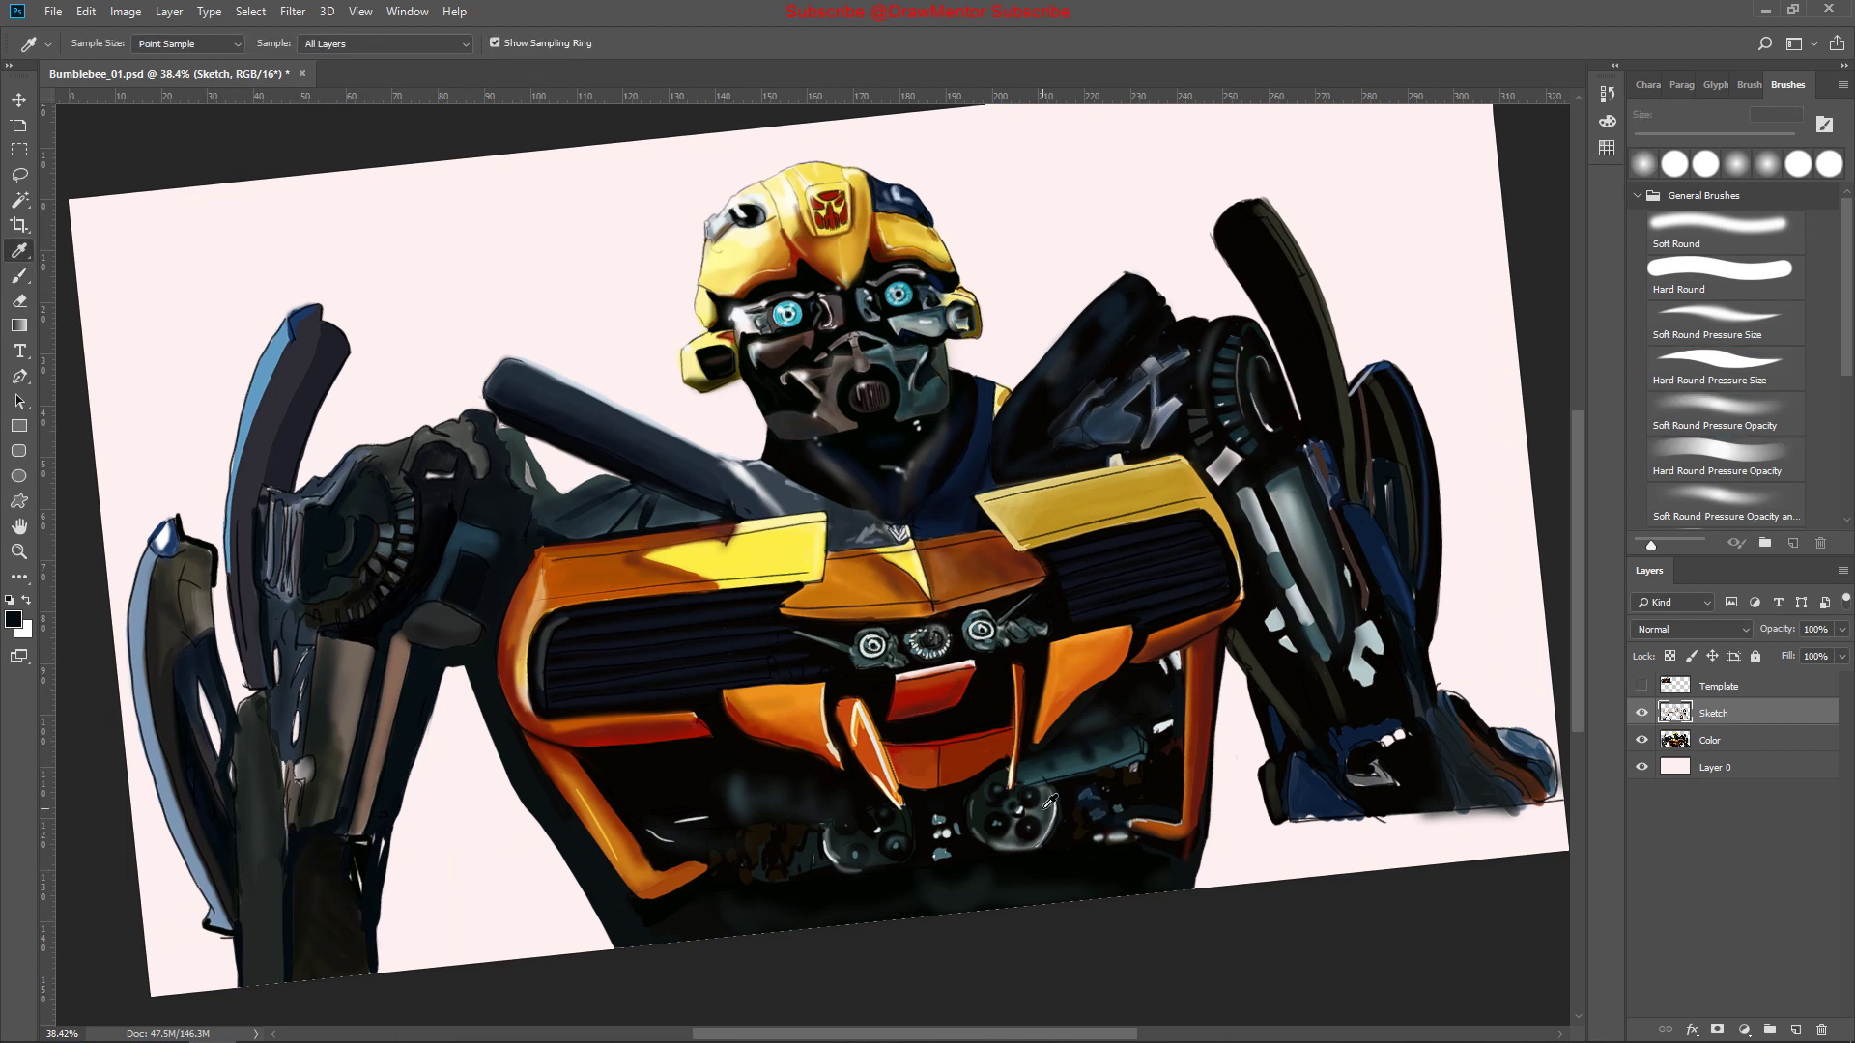
key(comma)
alt+click(1292, 600)
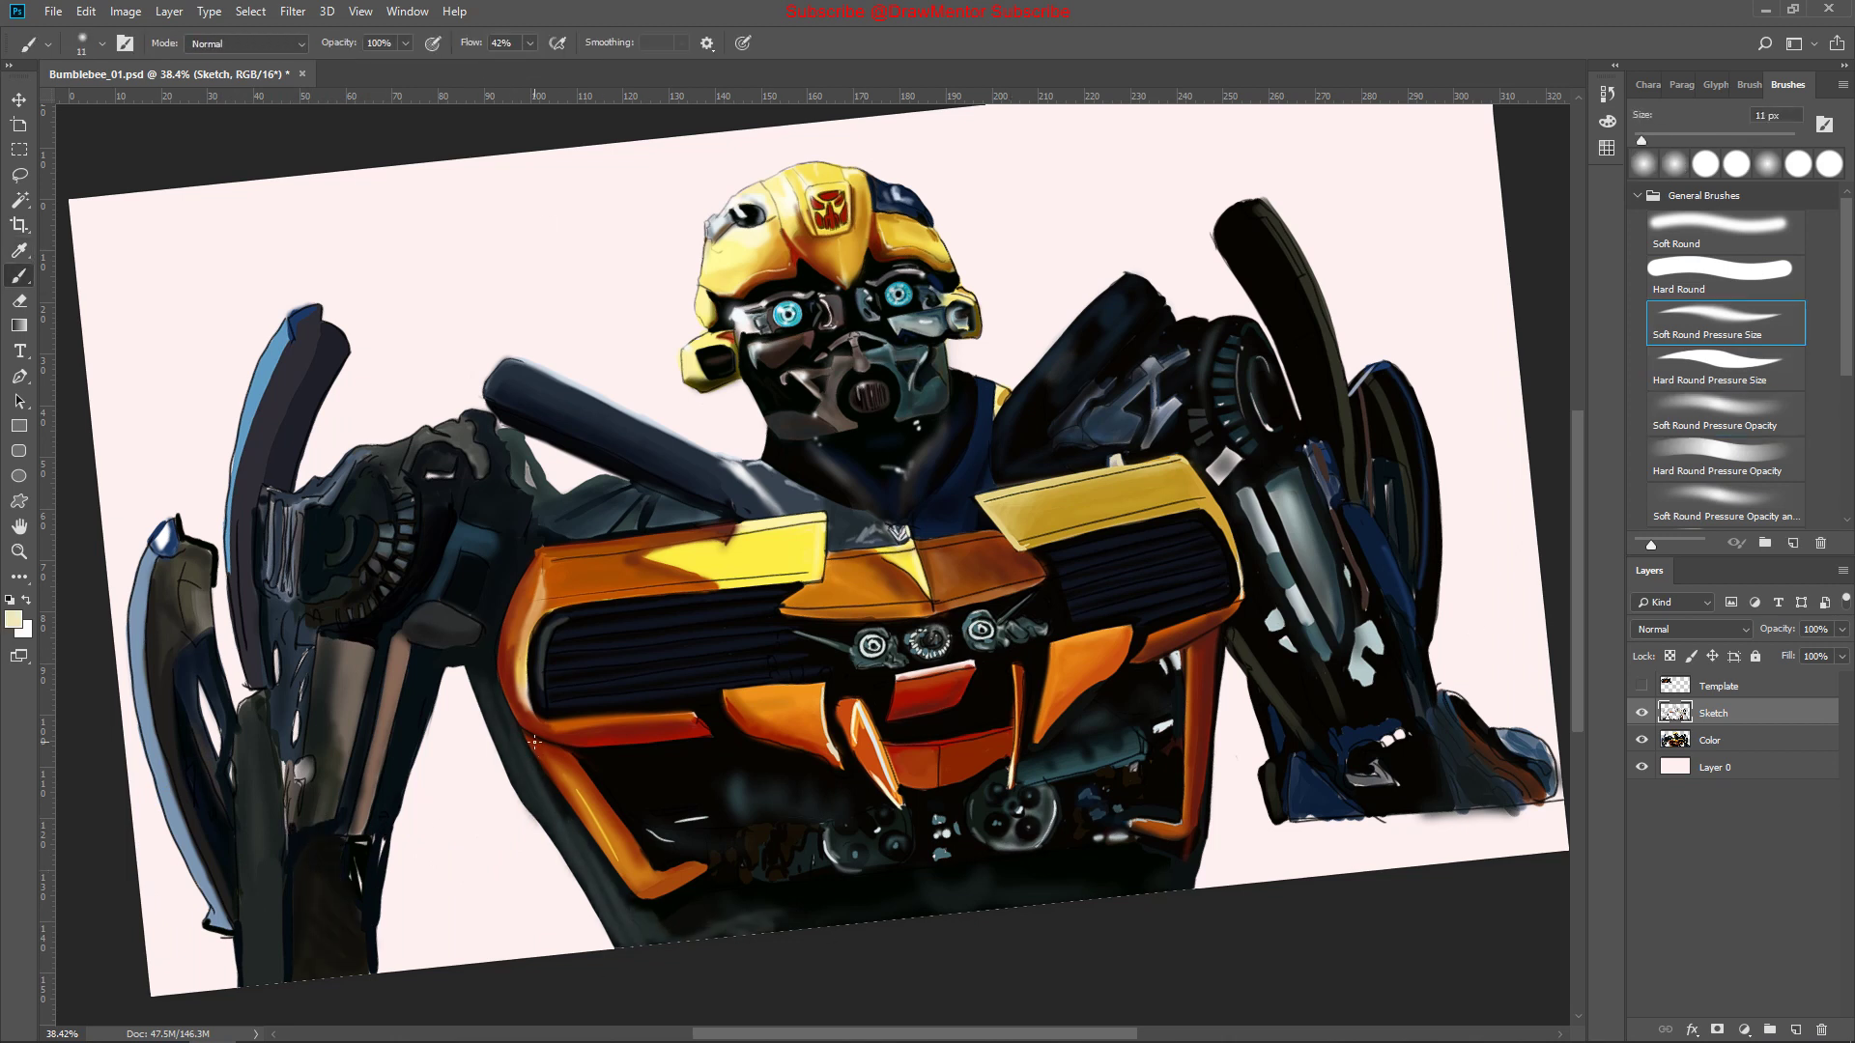
key(alt+bracketleft)
key(ctrl+shift+s)
key(Return)
Level the canvas view and erase stray colour along the helmet edge on the Color layer
drag(714, 593, 767, 677)
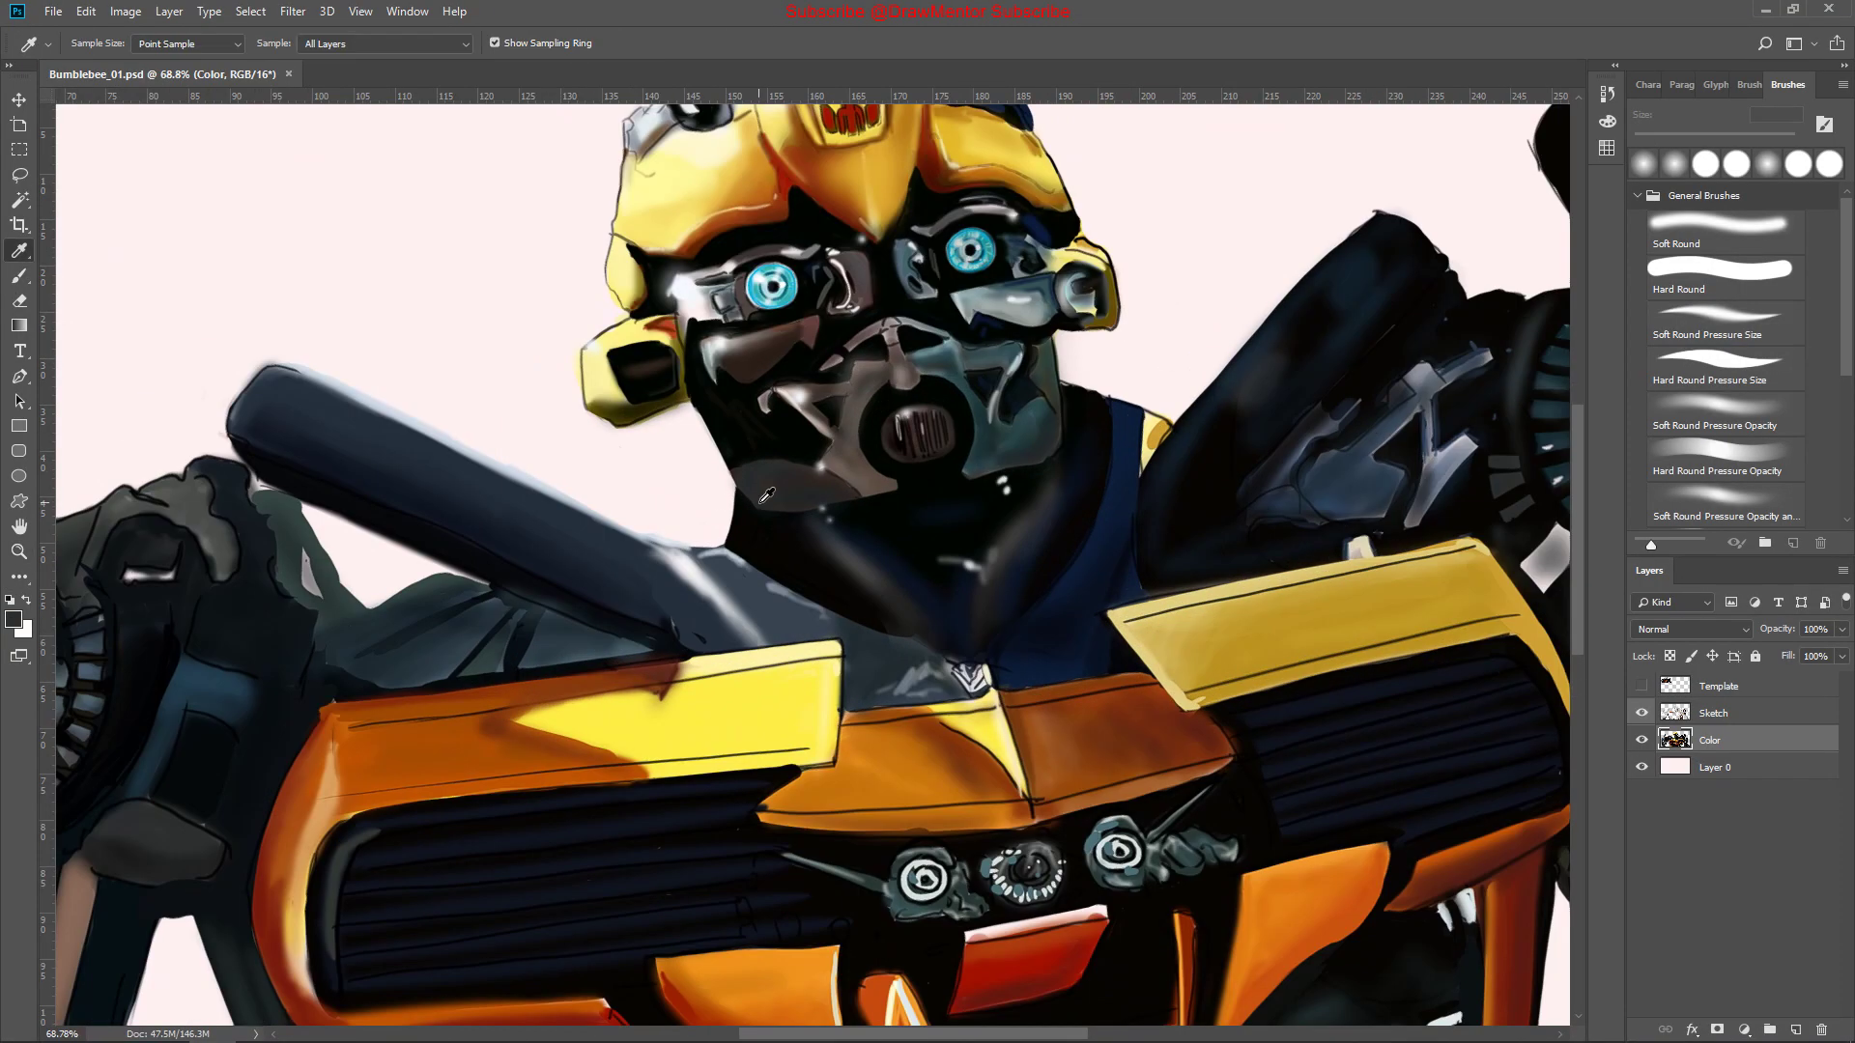
key(alt+bracketright)
scroll(742, 436, up, 5)
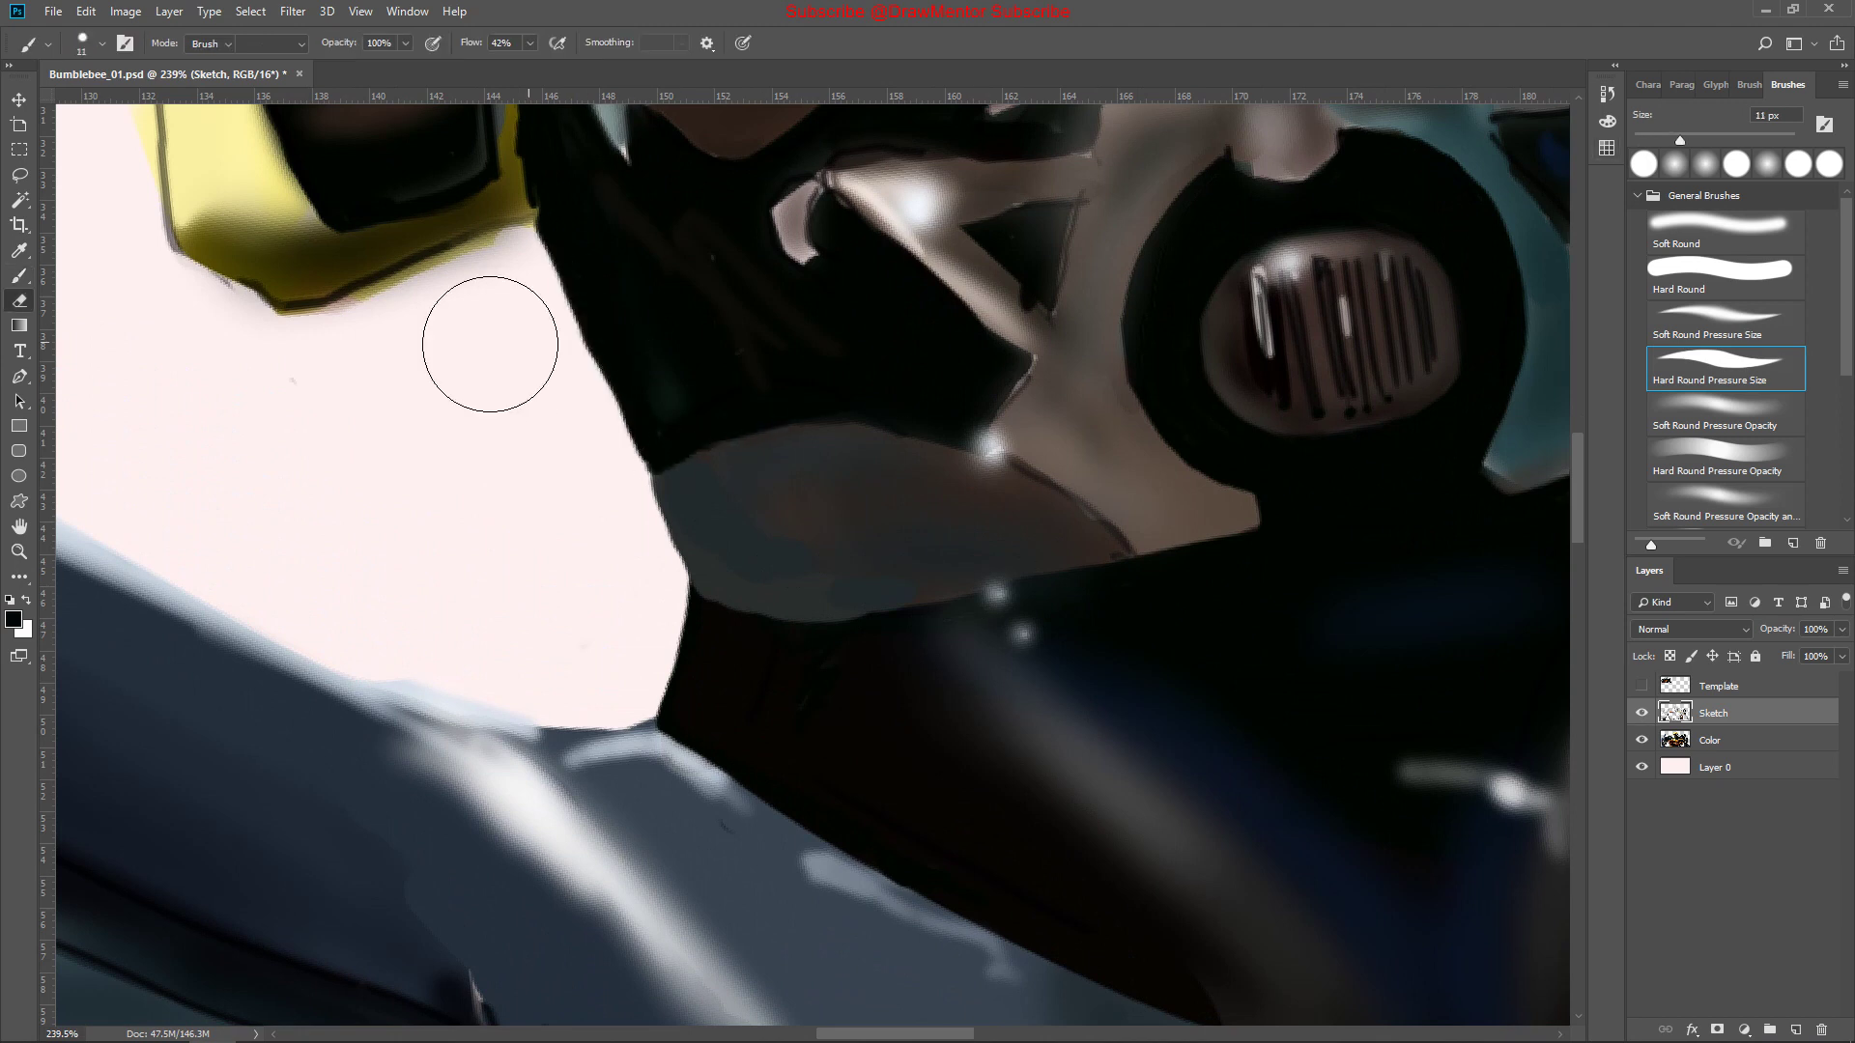
key(e)
key(alt+bracketleft)
mouse_move(576, 439)
mouse_down()
mouse_move(538, 207)
mouse_move(948, 353)
mouse_up()
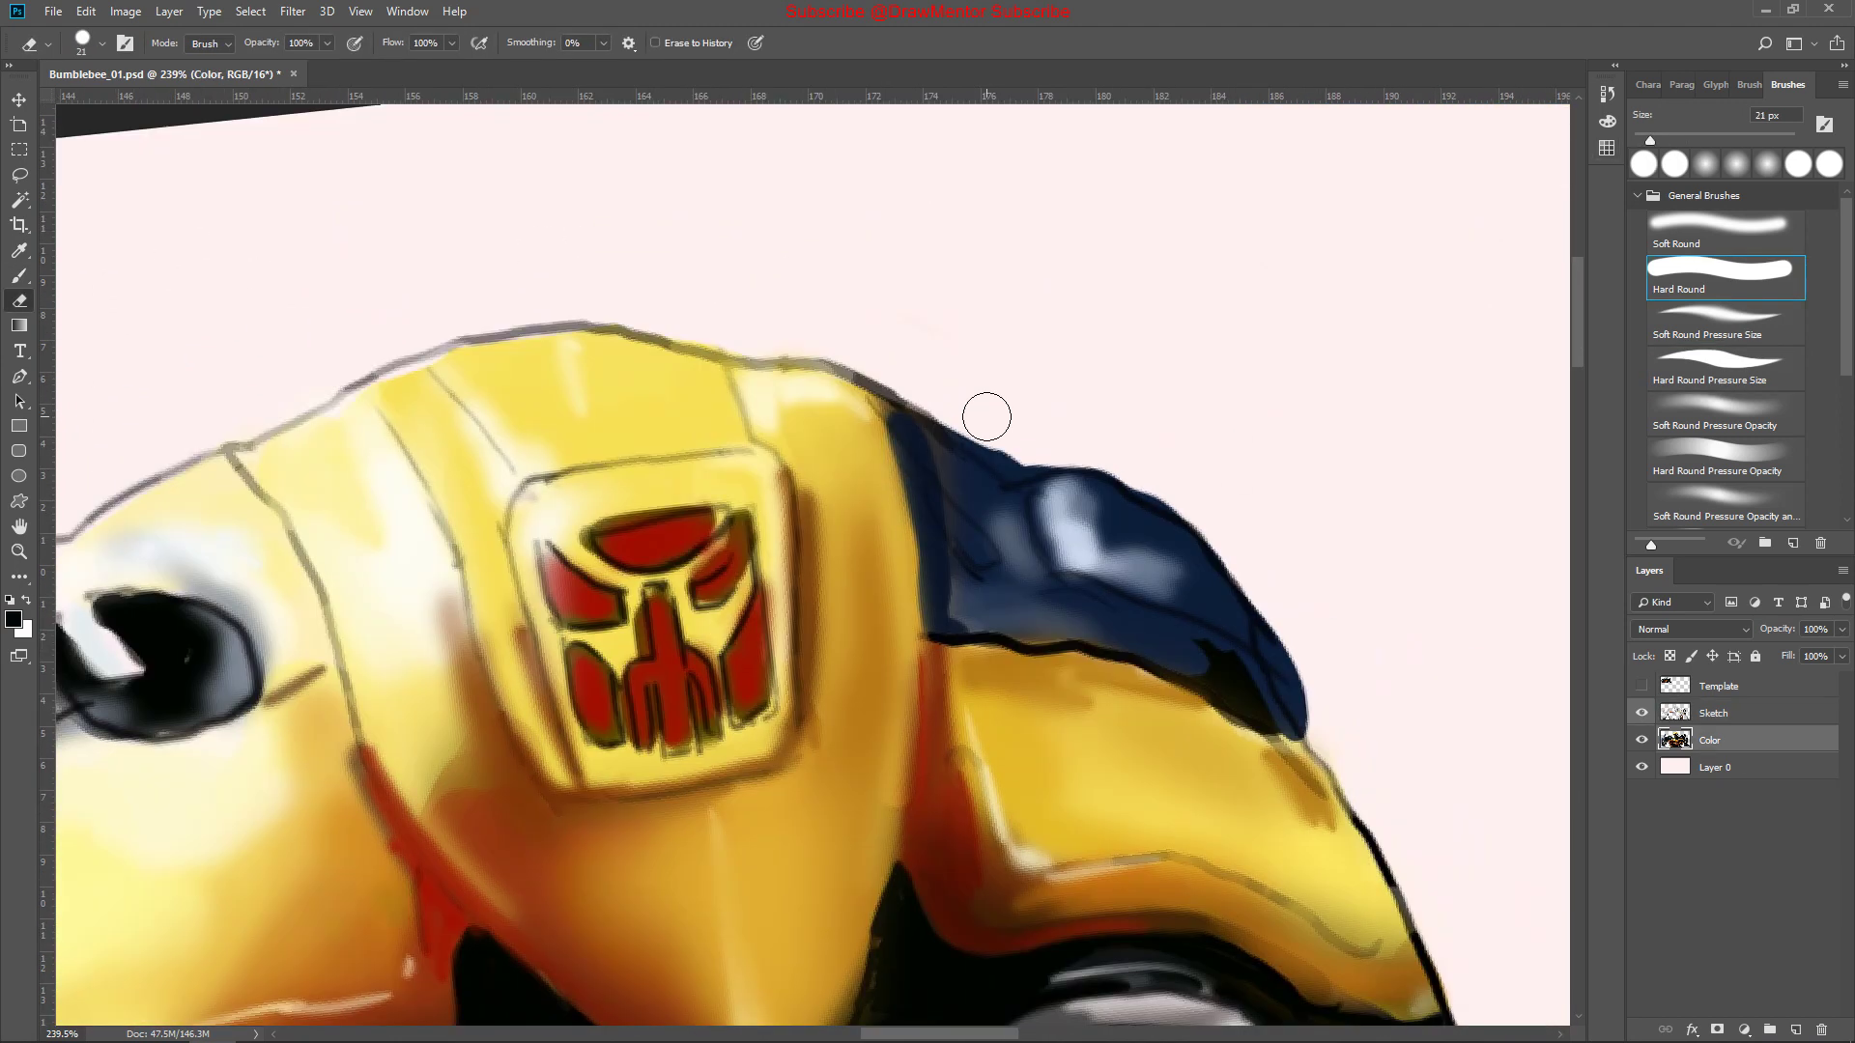
Paint dark strokes on the ear piece with the soft round pressure-opacity brush
click(1726, 372)
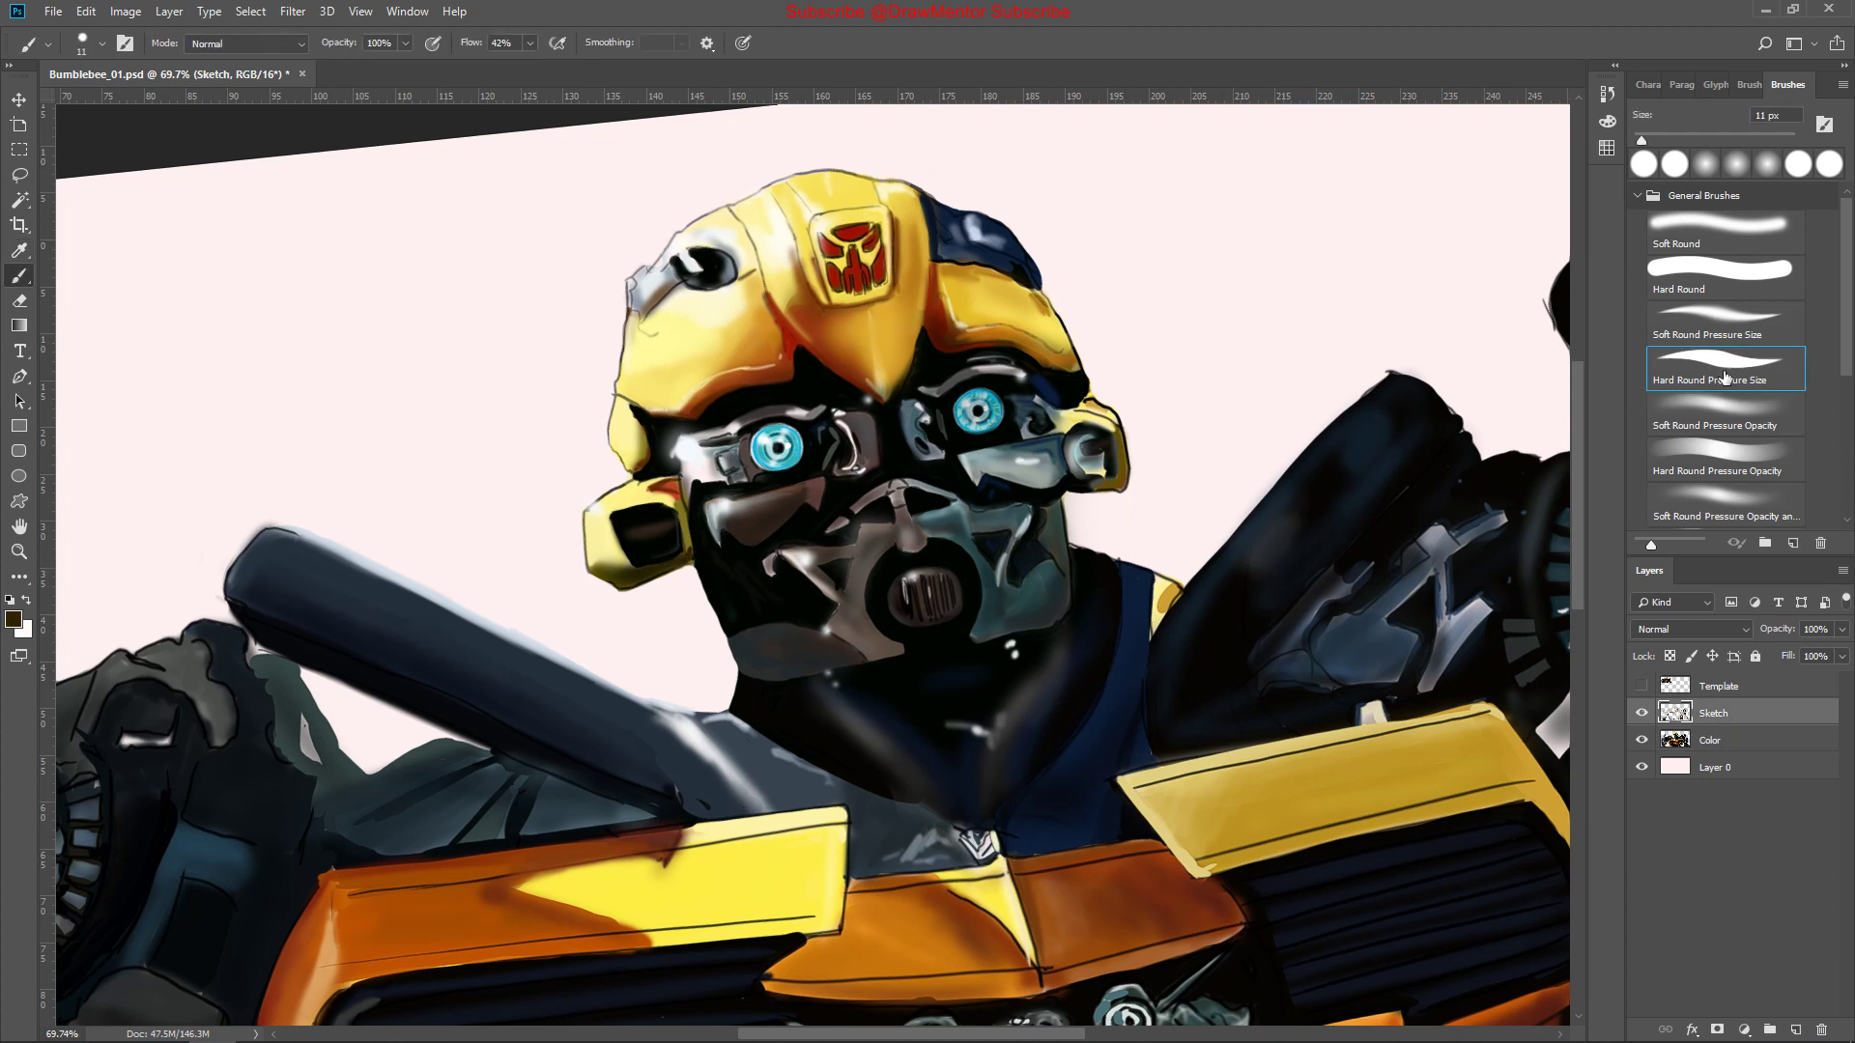
click(1725, 410)
mouse_move(1071, 439)
mouse_down()
mouse_move(1087, 464)
mouse_move(1102, 437)
mouse_up()
key(period)
right_click(1113, 422)
key(Escape)
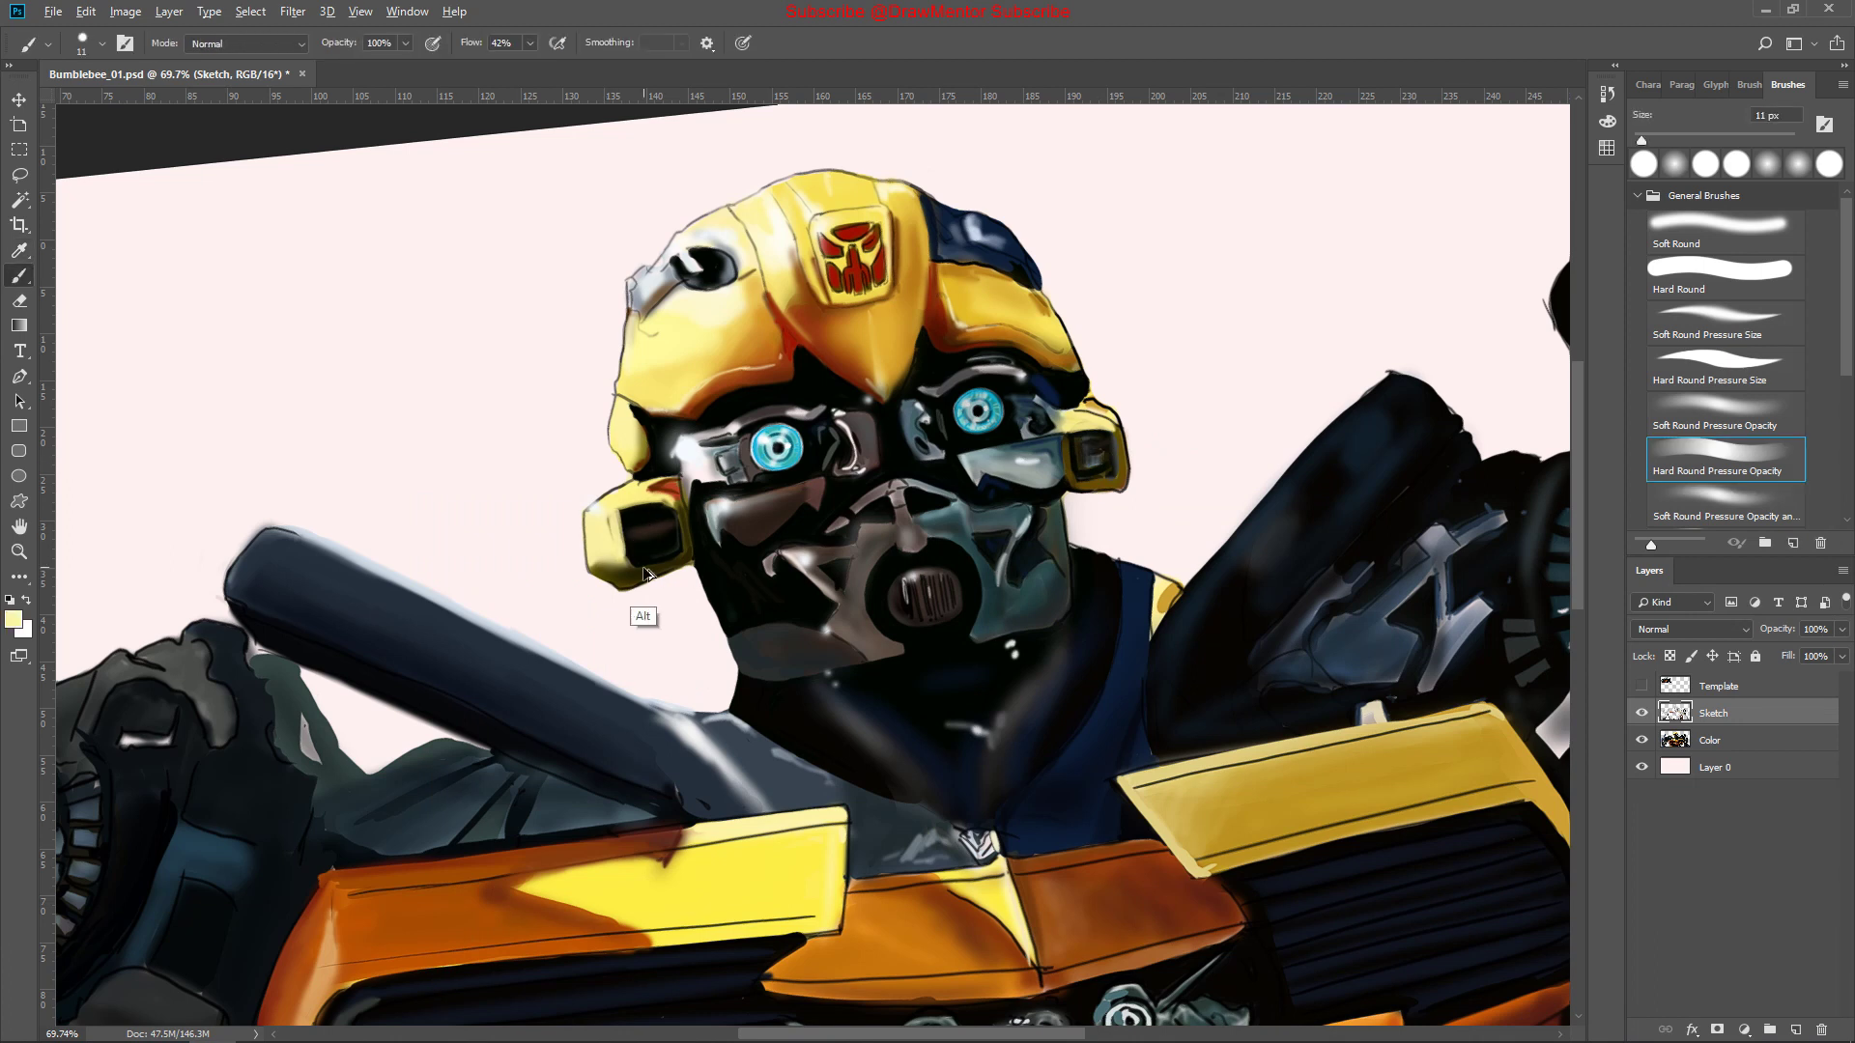
Sample the ear piece's yellow and repaint the ear piece with it on the Sketch layer
key(e)
key(alt+bracketleft)
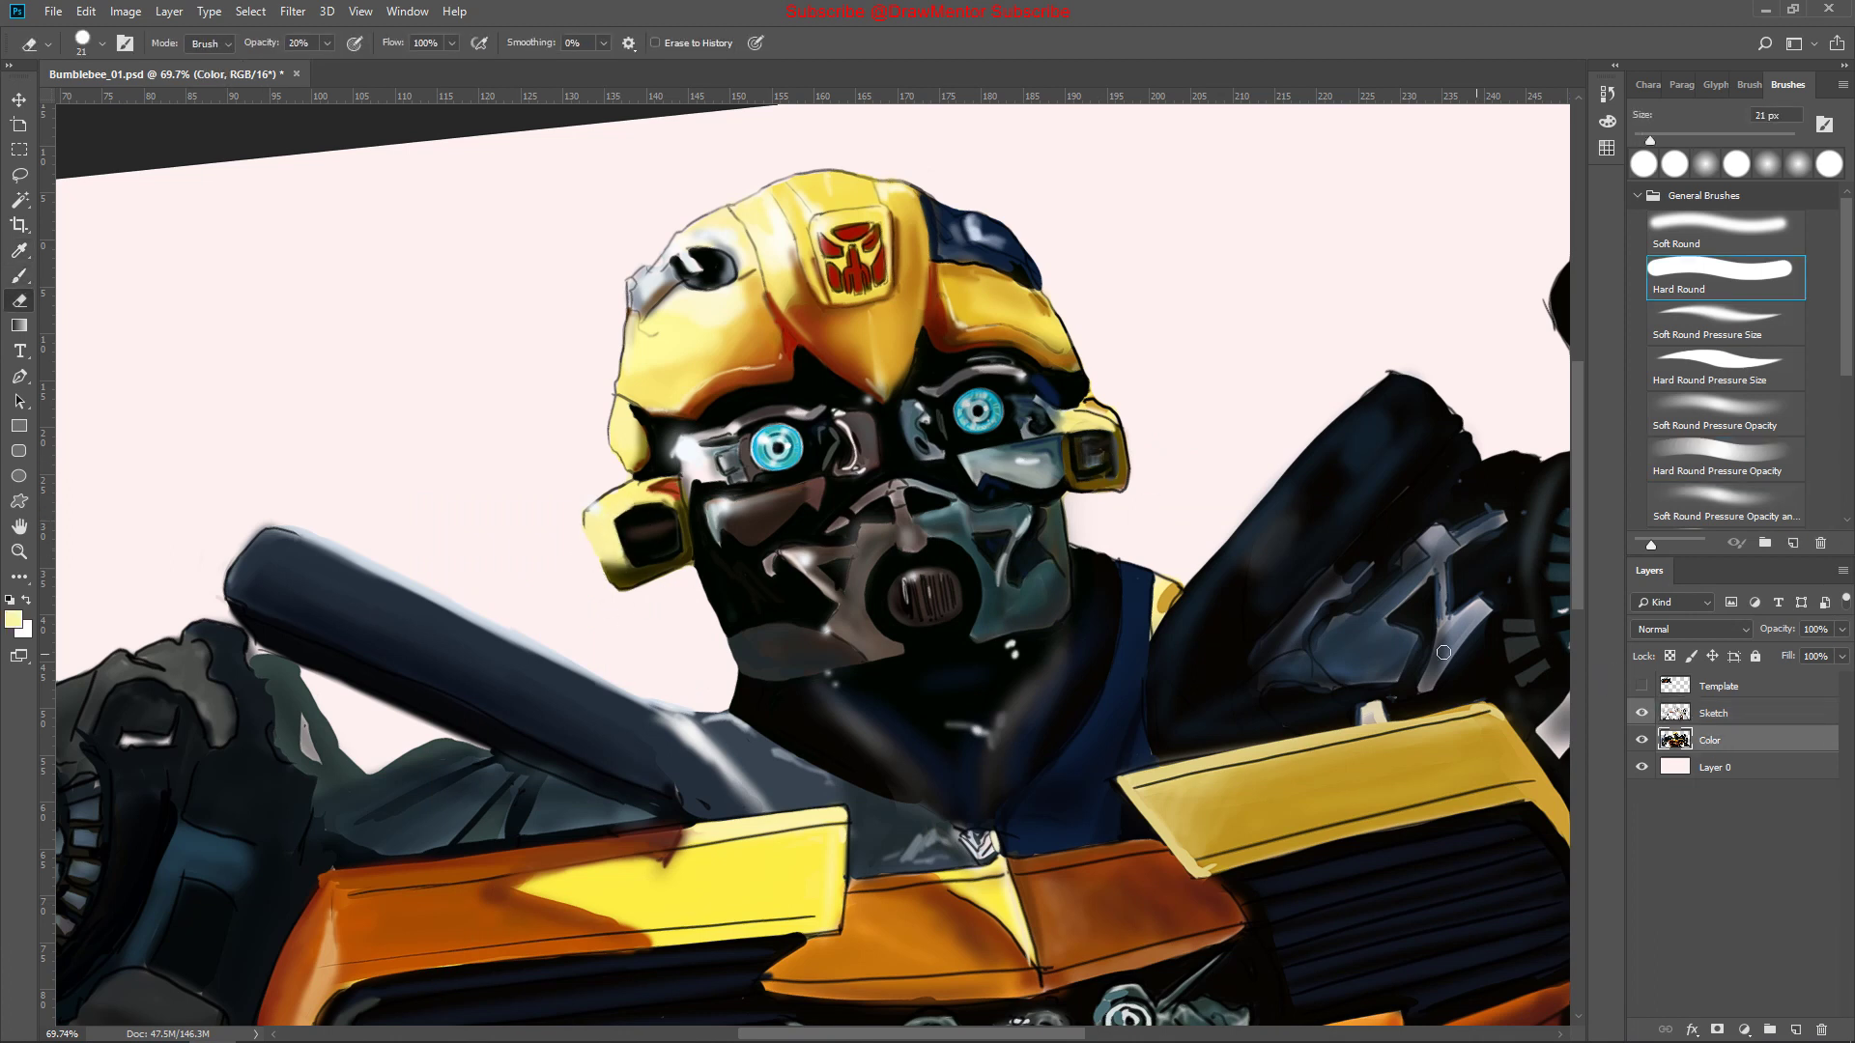
key(b)
alt+click(1111, 421)
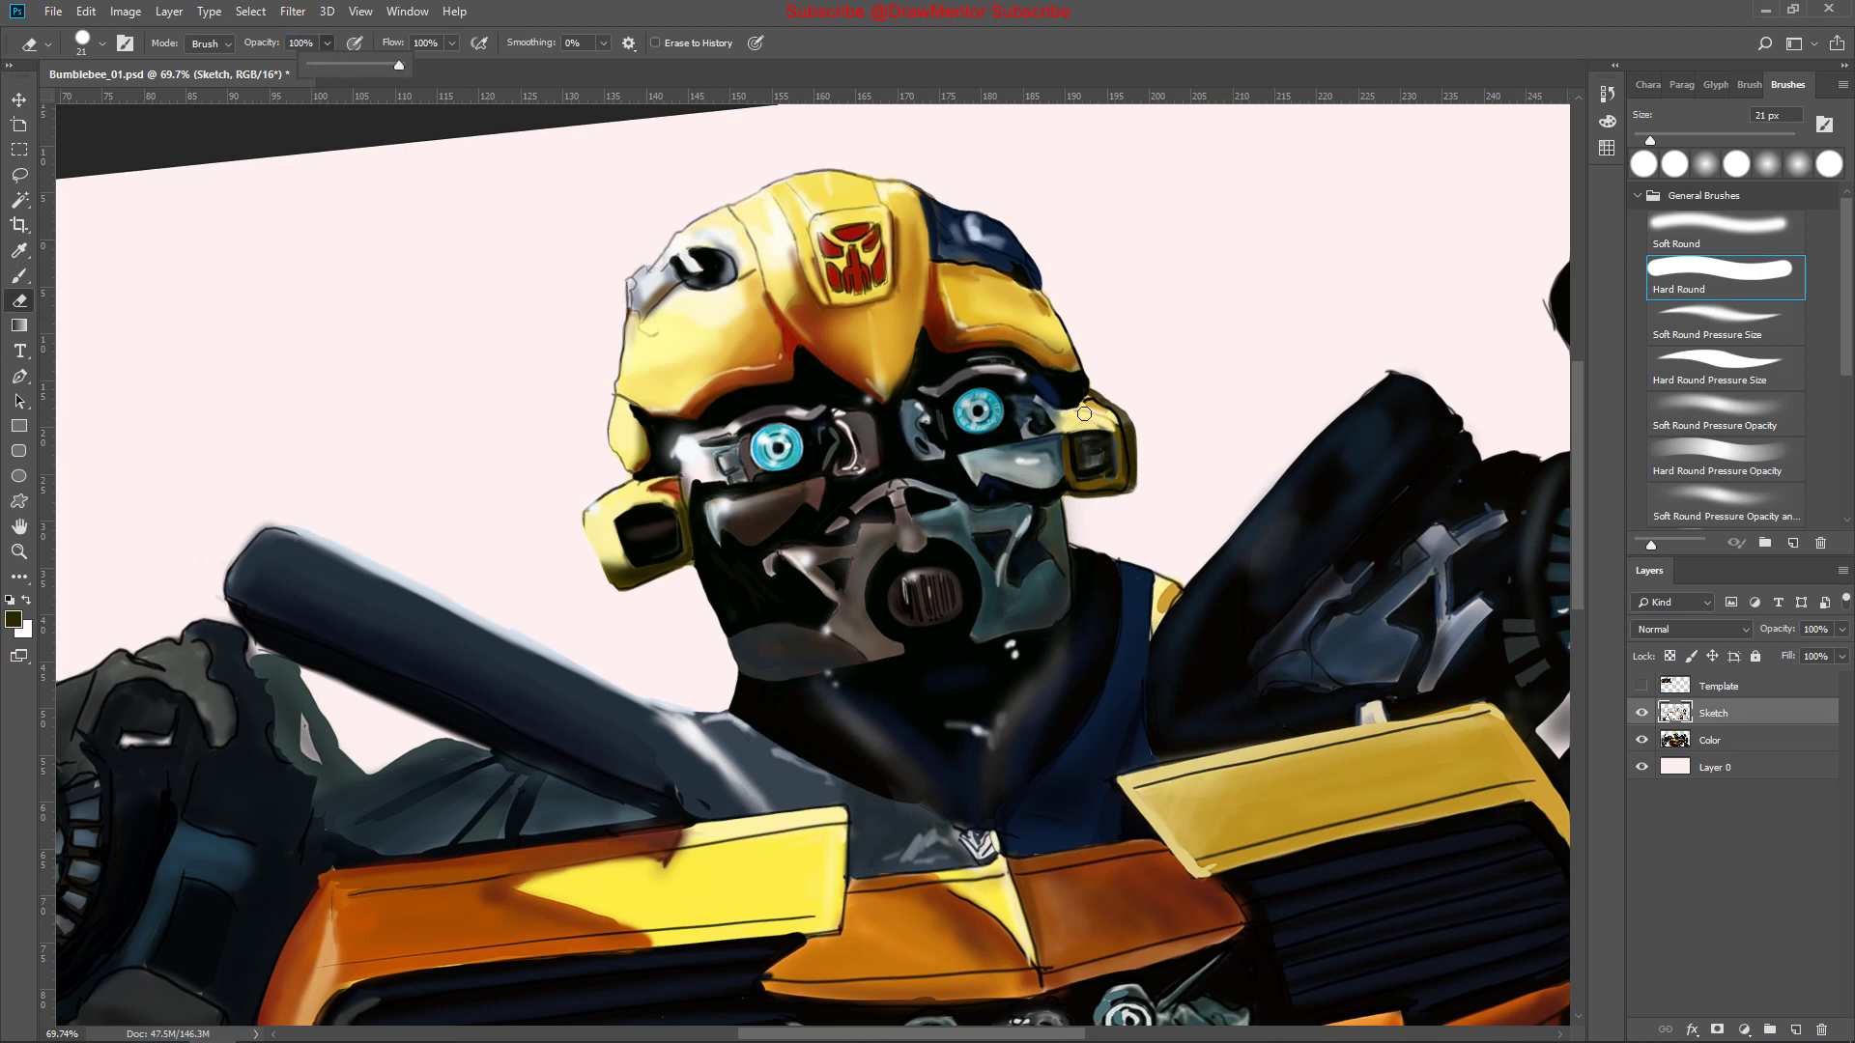
scroll(1112, 424, up, 3)
key(alt+bracketright)
mouse_move(860, 300)
mouse_down()
mouse_move(957, 290)
mouse_move(928, 251)
mouse_move(957, 401)
mouse_up()
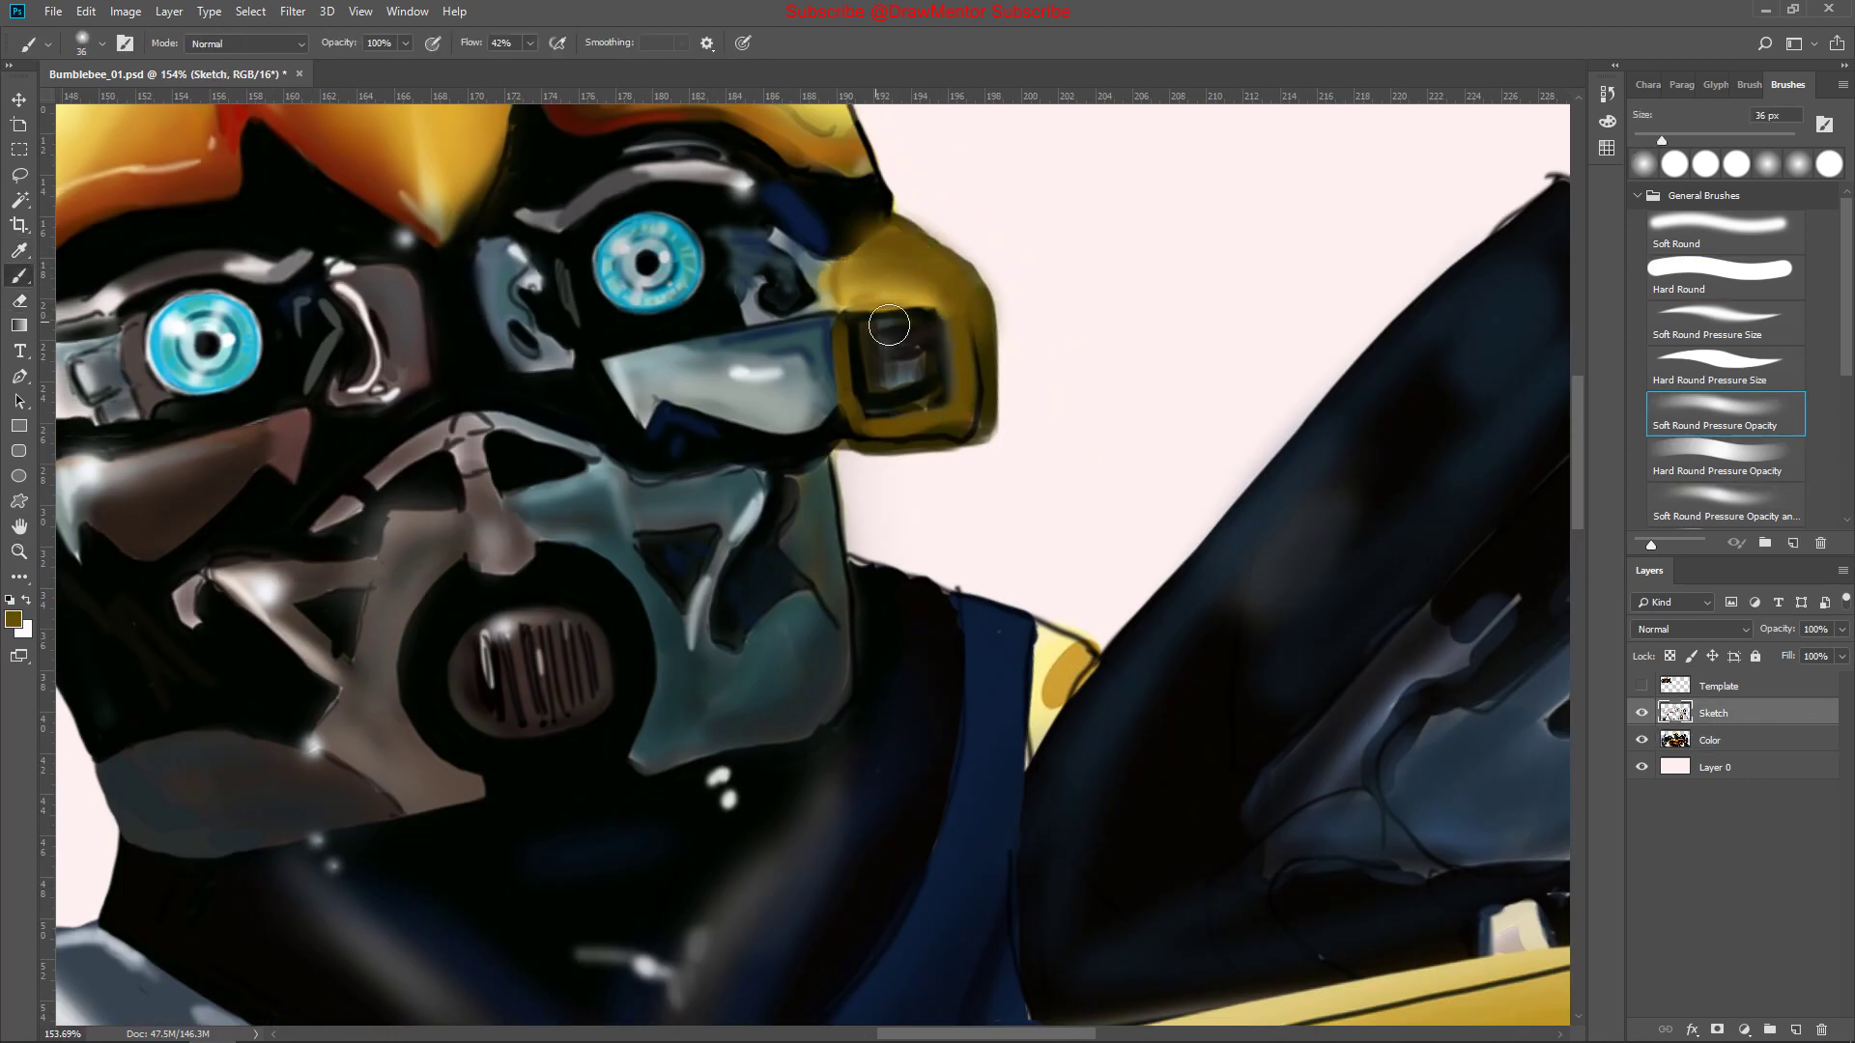
scroll(874, 309, down, 3)
scroll(828, 358, down, 3)
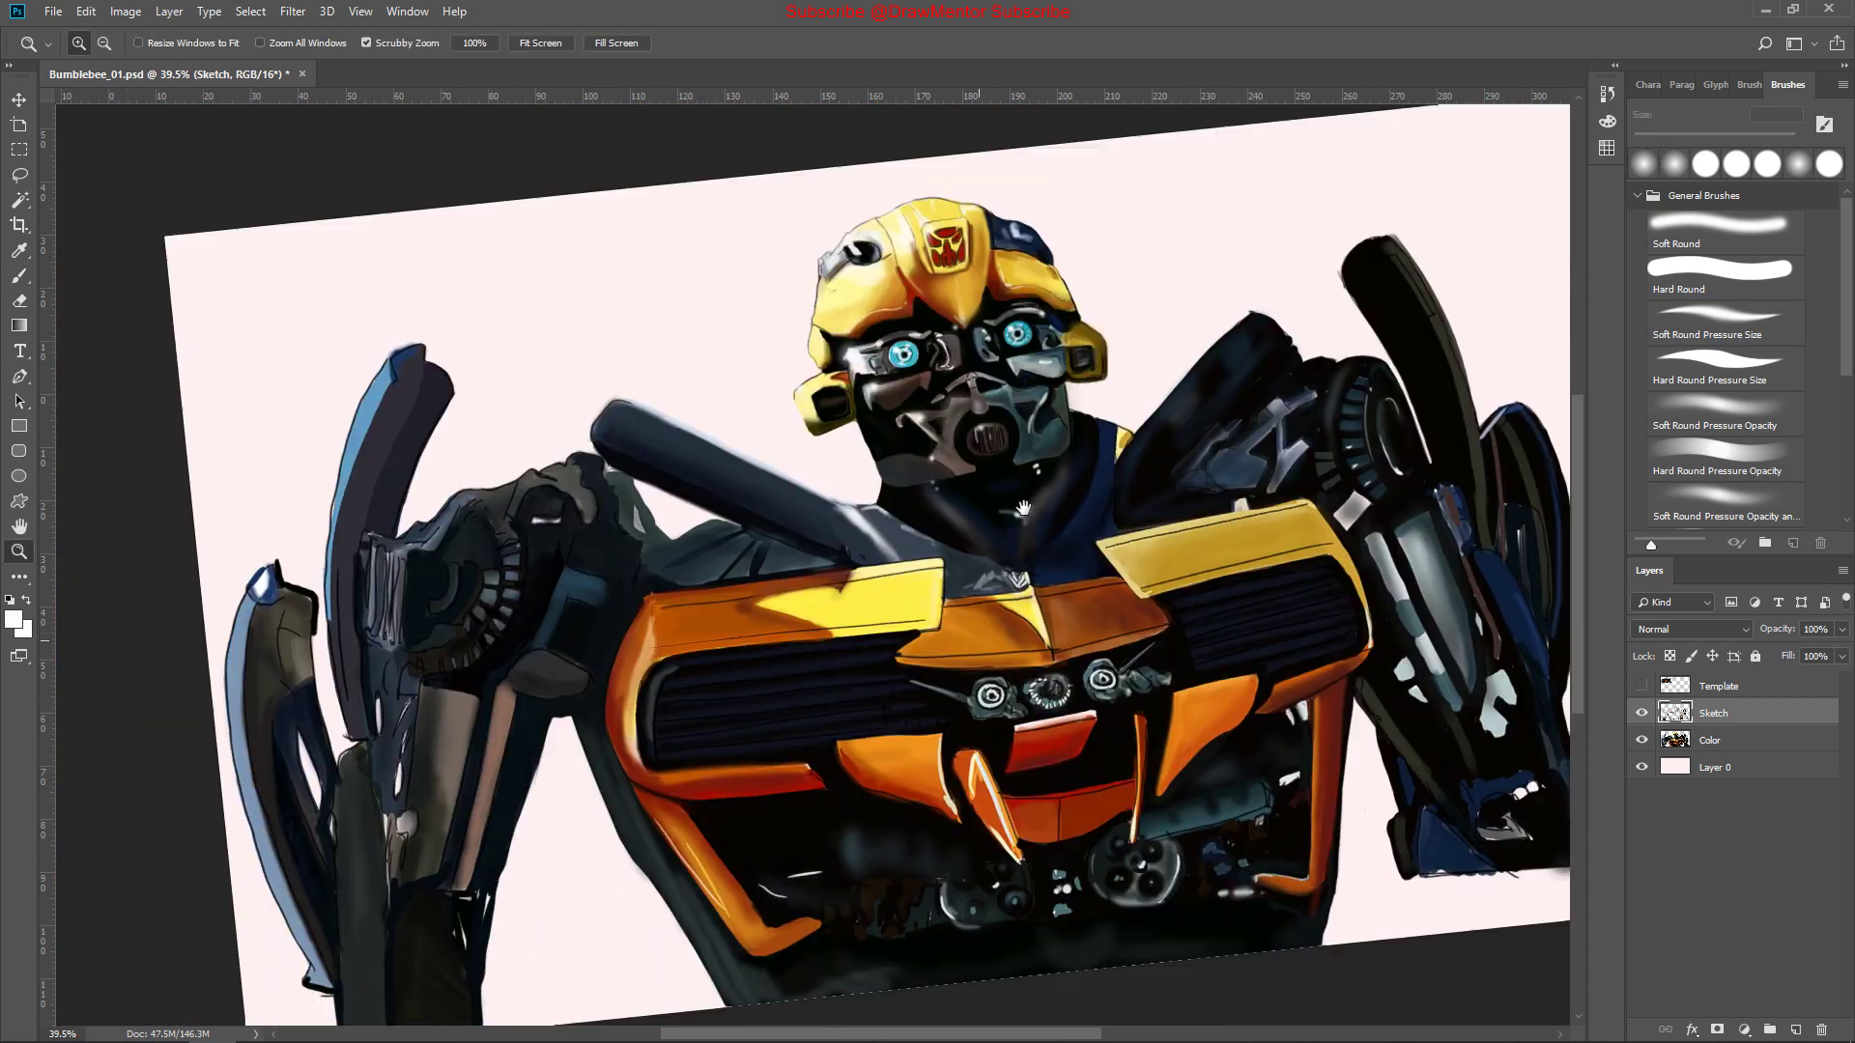
Add short dark strokes on the face and neck using black and sampled navy
click(1725, 367)
key(d)
drag(807, 478, 828, 401)
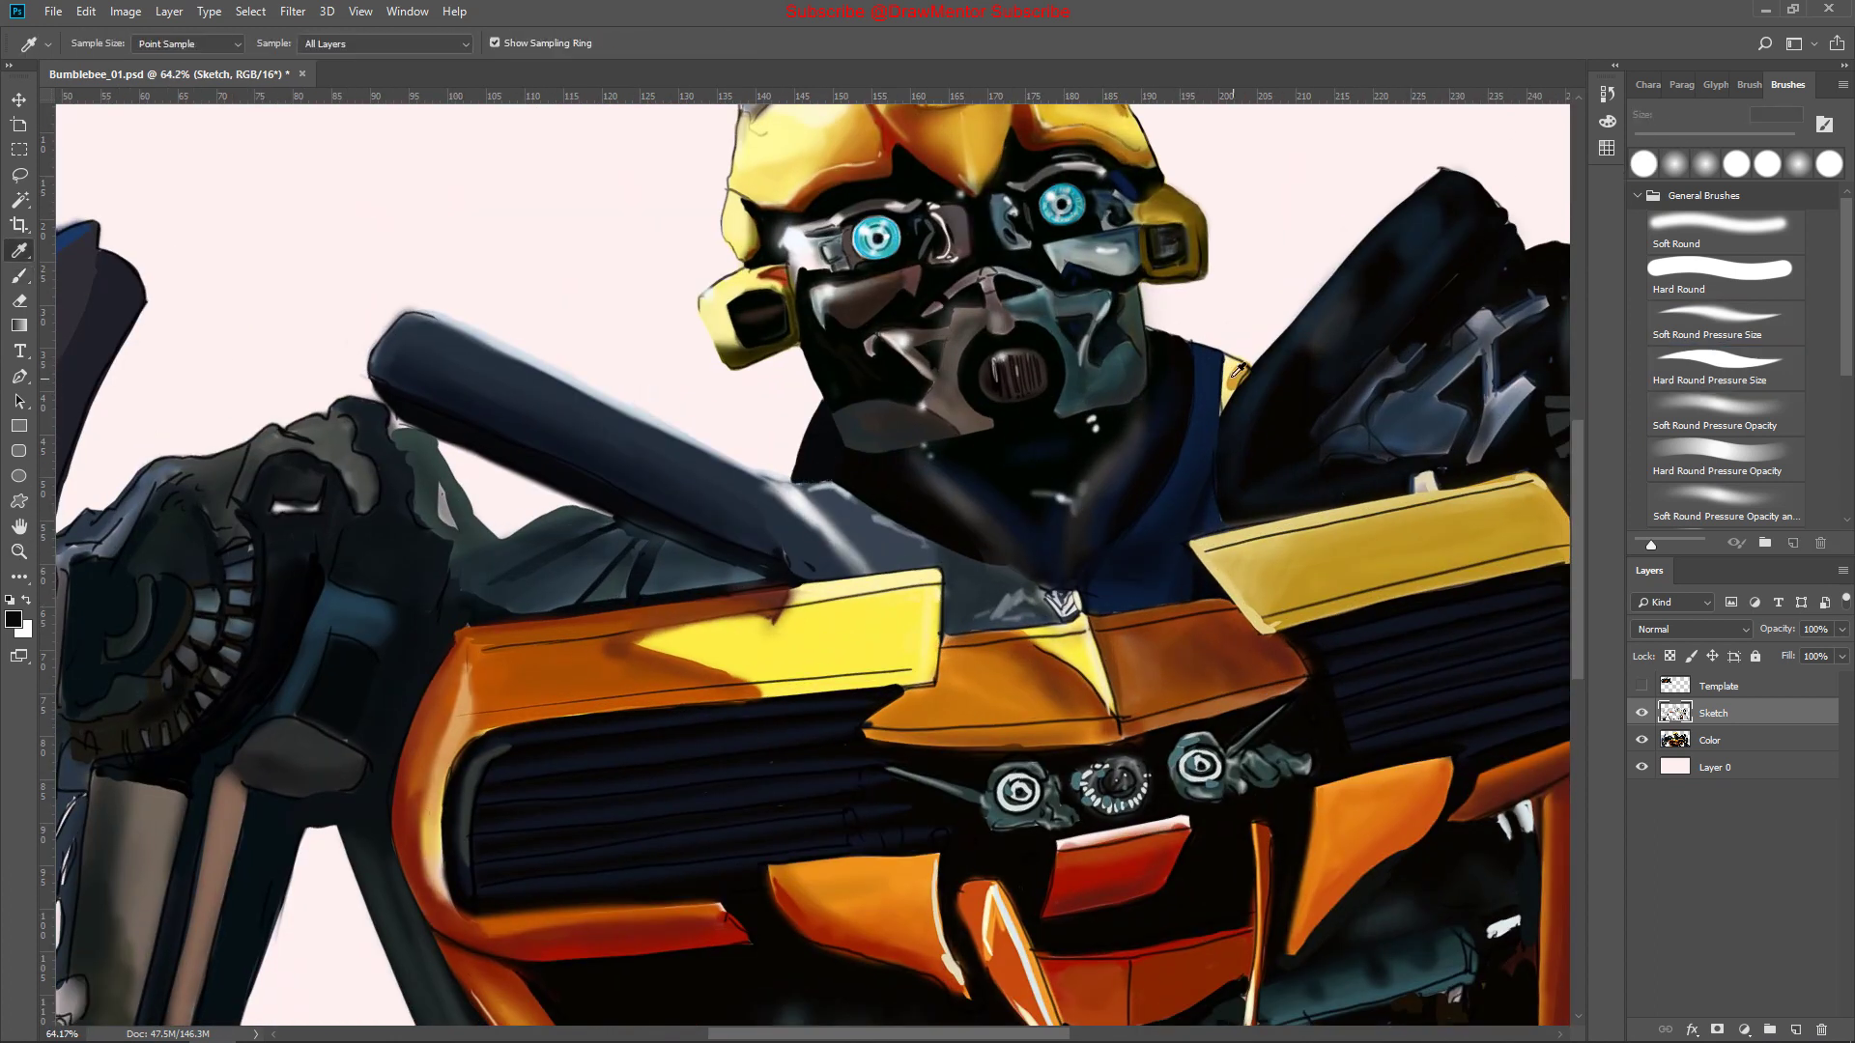
alt+click(820, 395)
drag(819, 388, 837, 507)
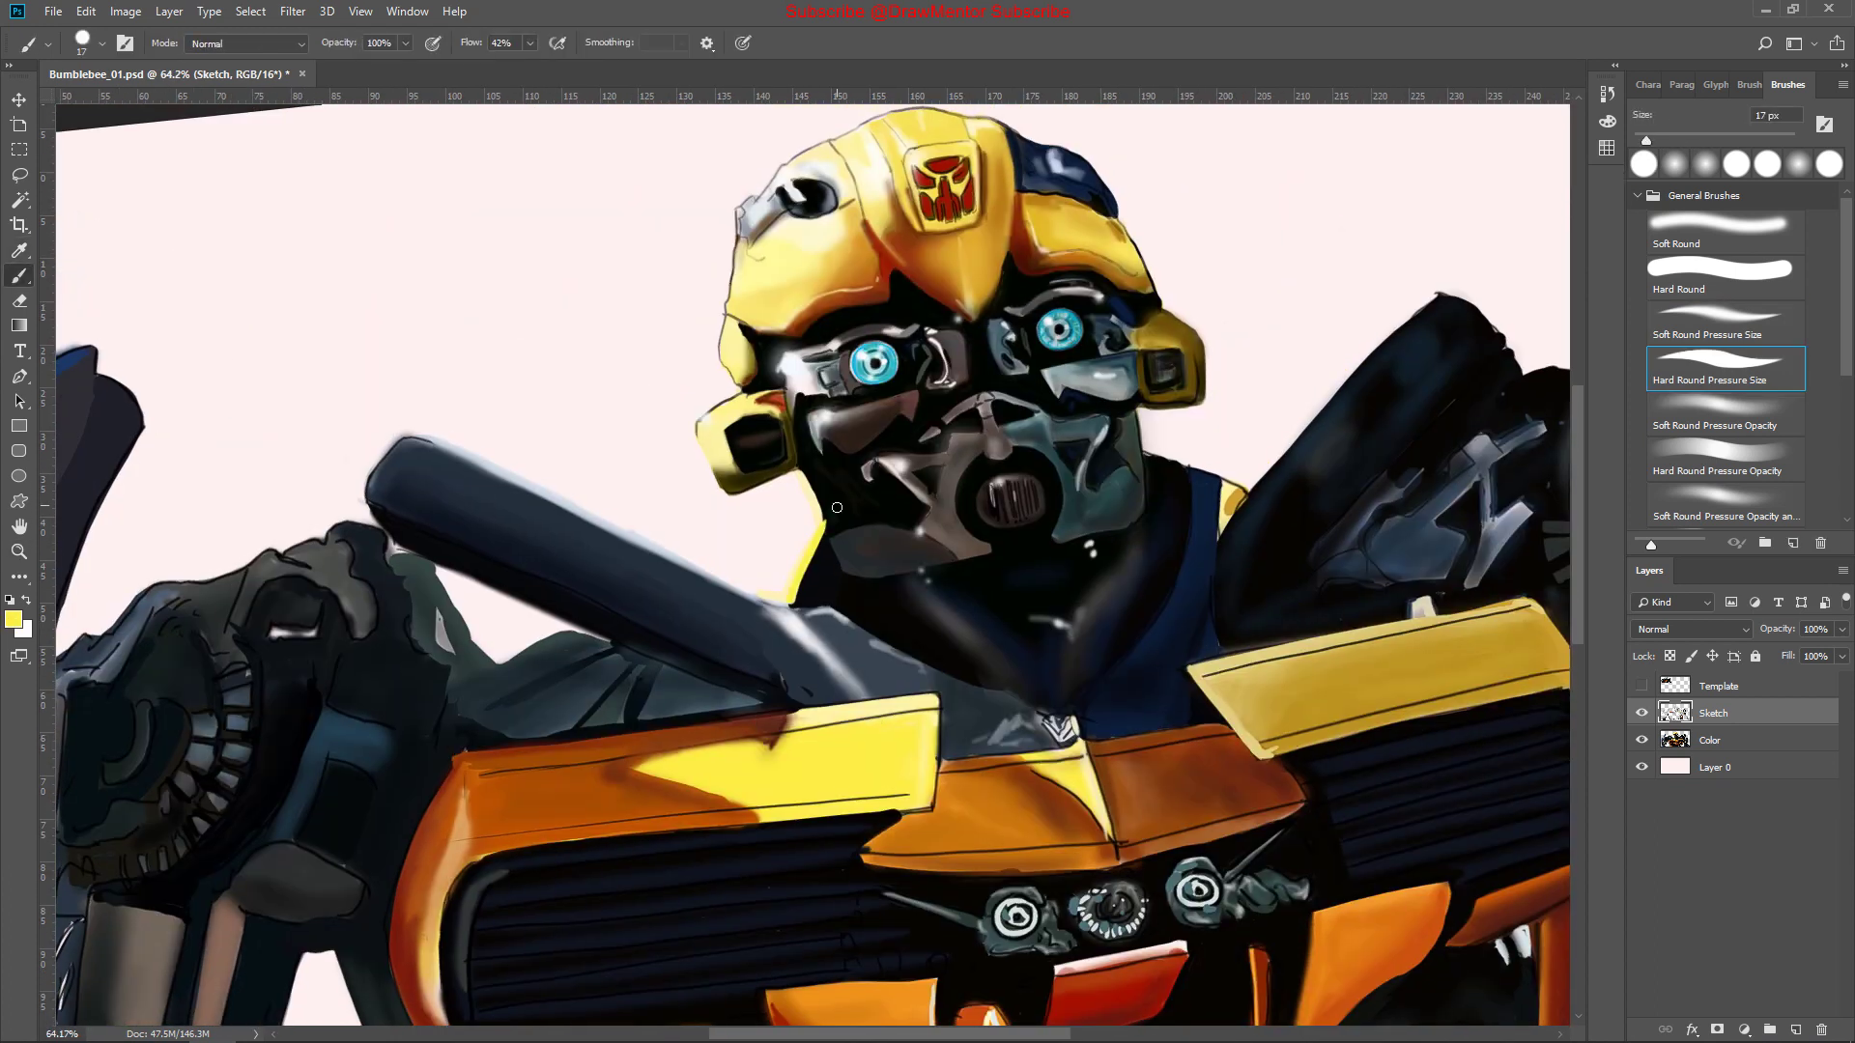
alt+click(1185, 610)
mouse_move(797, 605)
mouse_down()
mouse_move(783, 570)
mouse_move(801, 558)
mouse_up()
Sample grey and light tones and cycle between soft and hard round brush presets
alt+click(806, 598)
key(period)
key(comma)
alt+click(794, 551)
key(period)
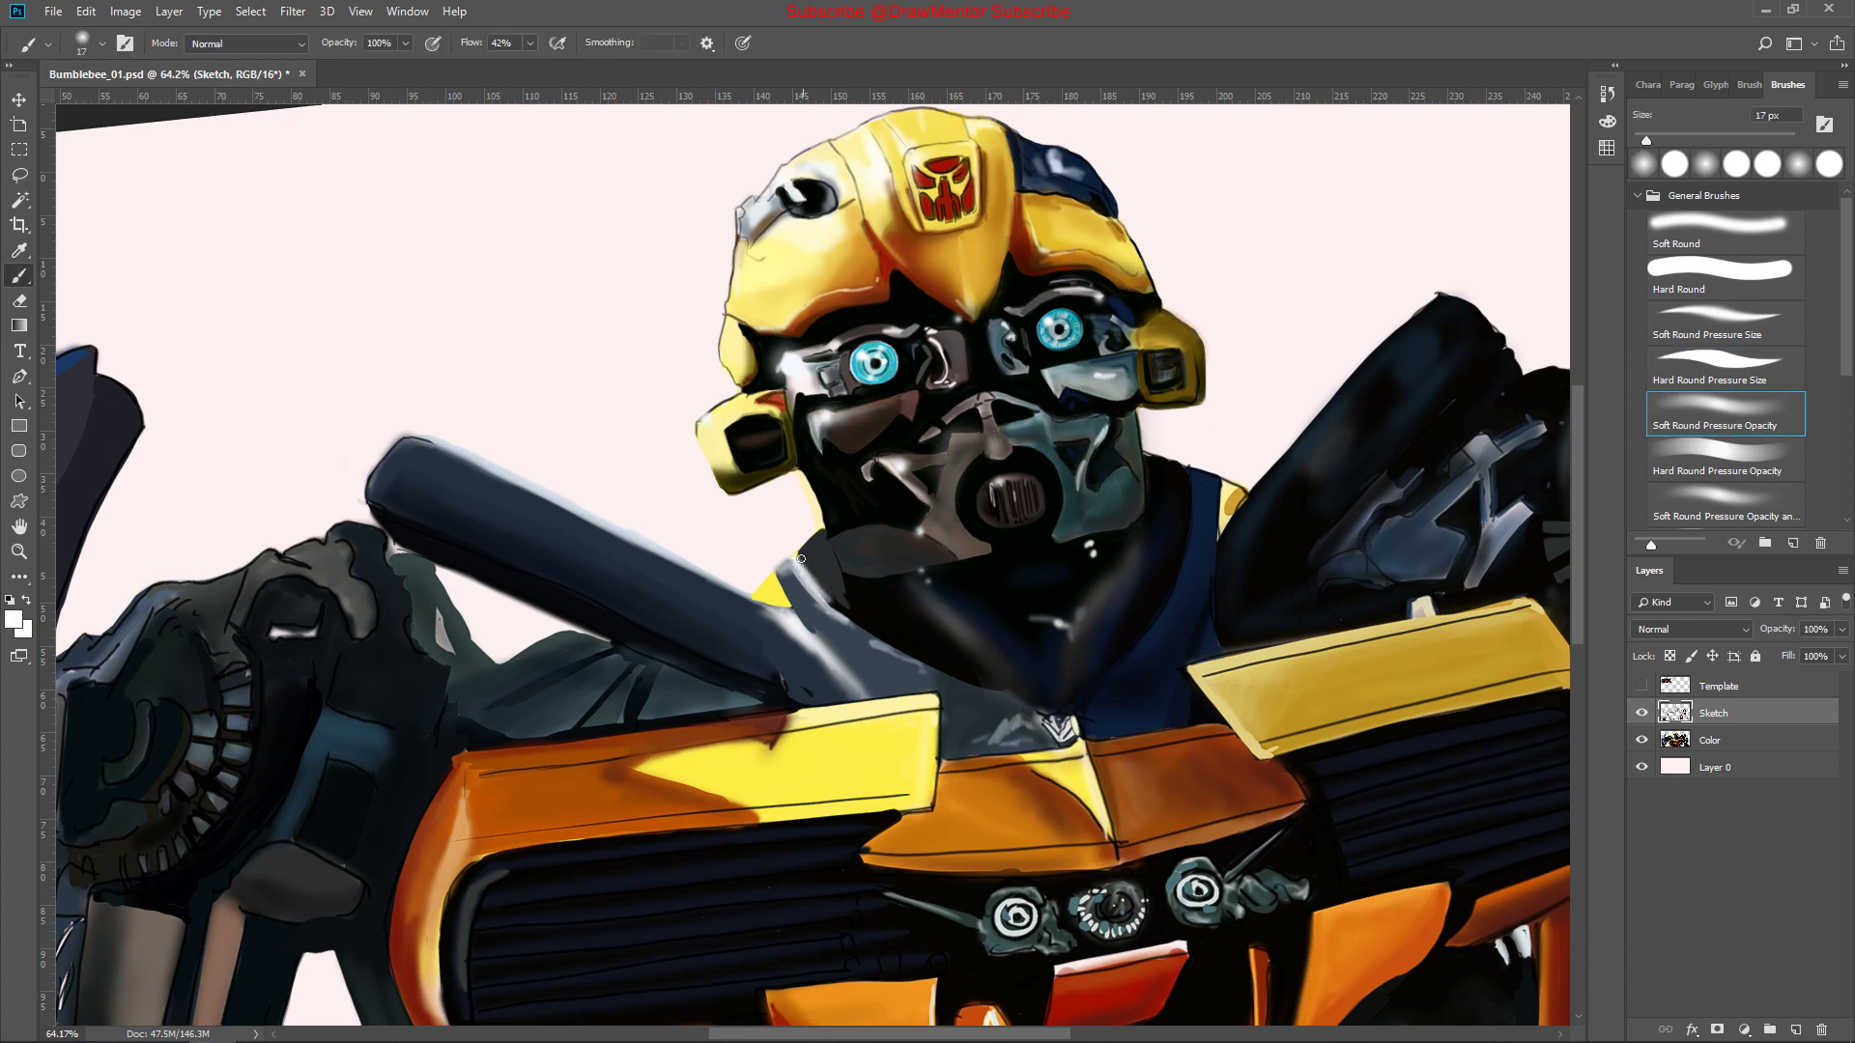
scroll(1070, 519, down, 3)
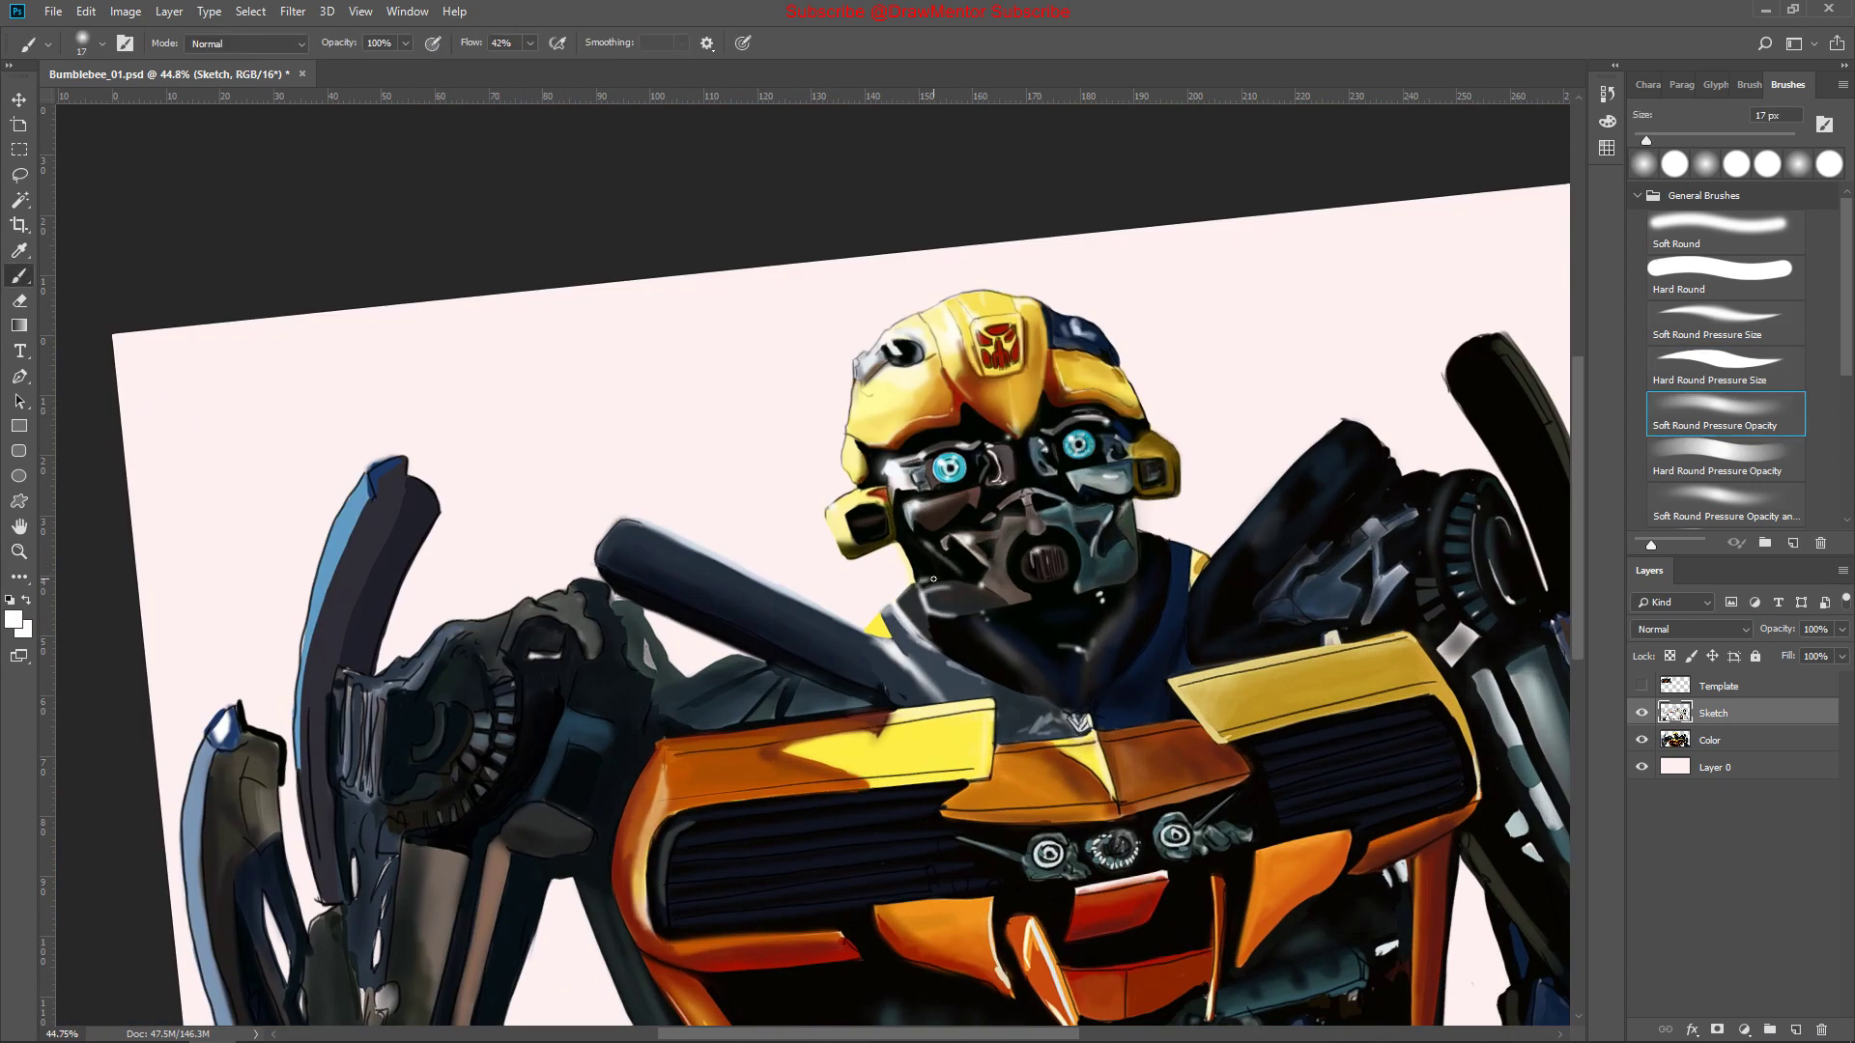
scroll(933, 579, up, 5)
scroll(870, 483, down, 5)
key(comma)
scroll(803, 404, up, 2)
key(comma)
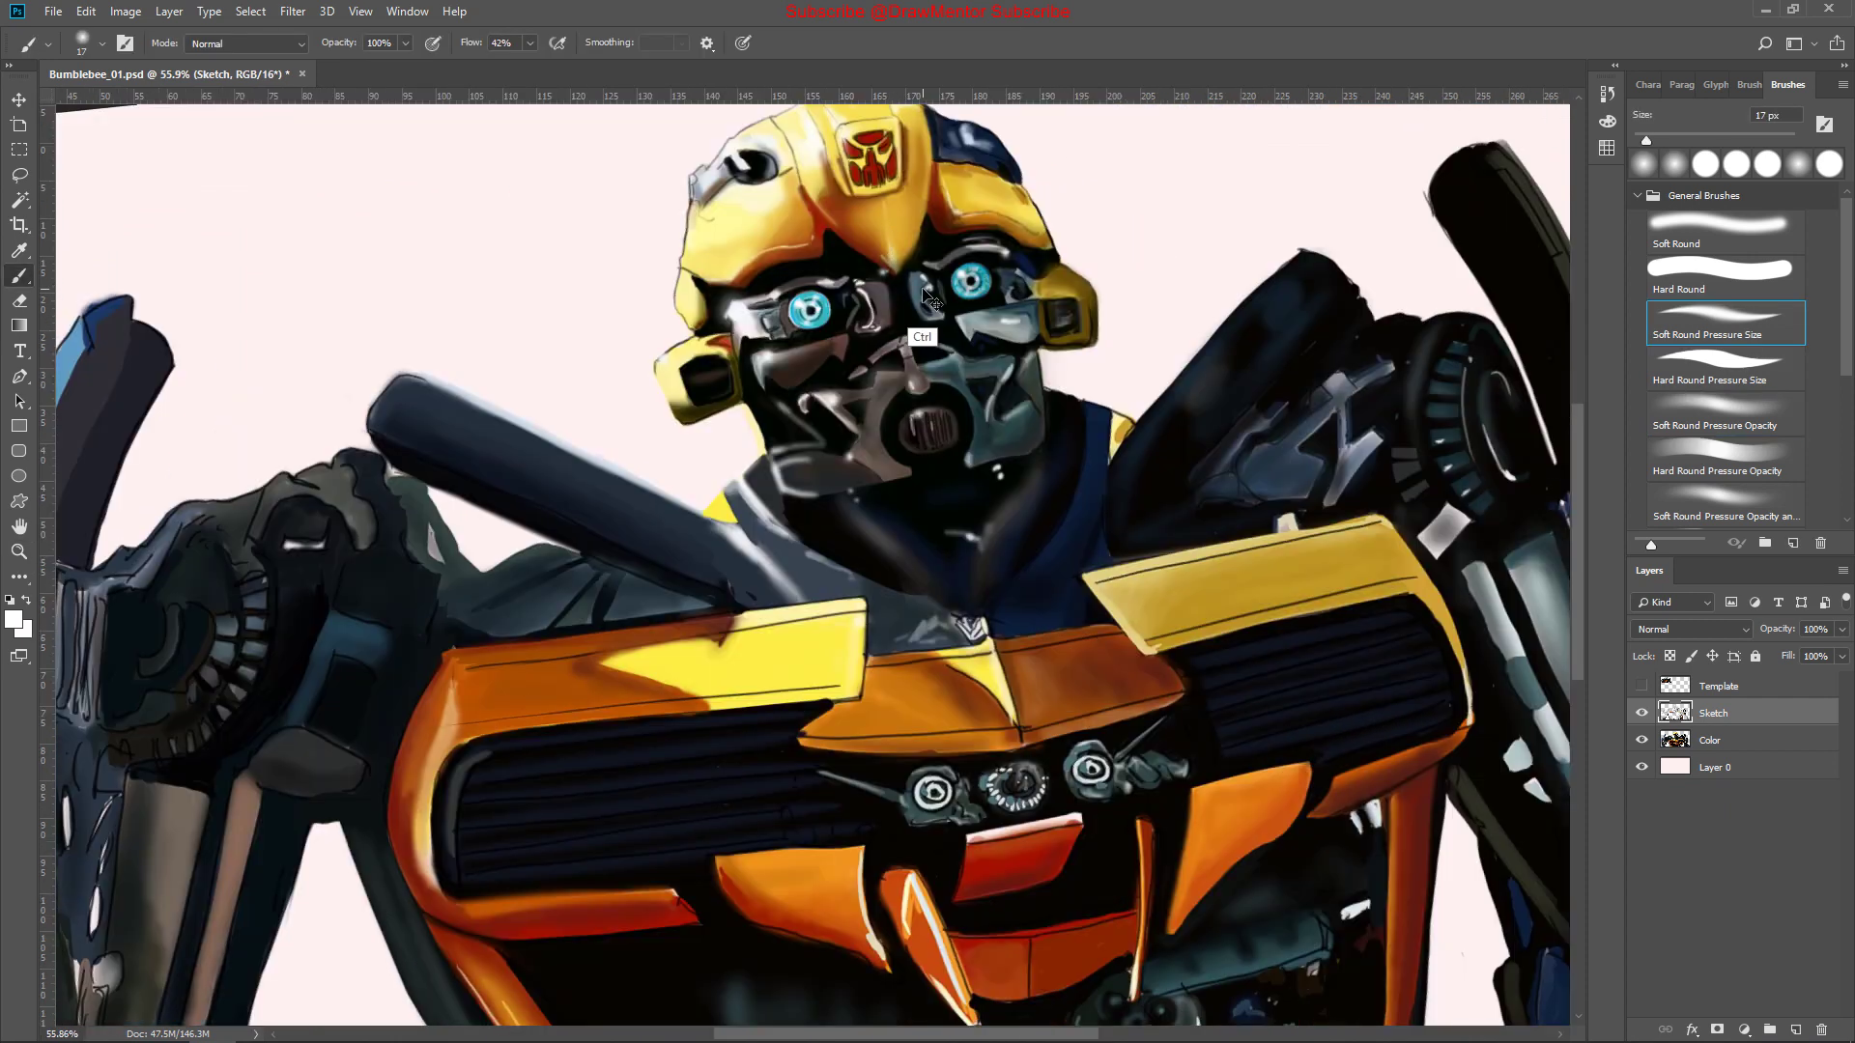
scroll(930, 302, up, 2)
scroll(973, 417, down, 2)
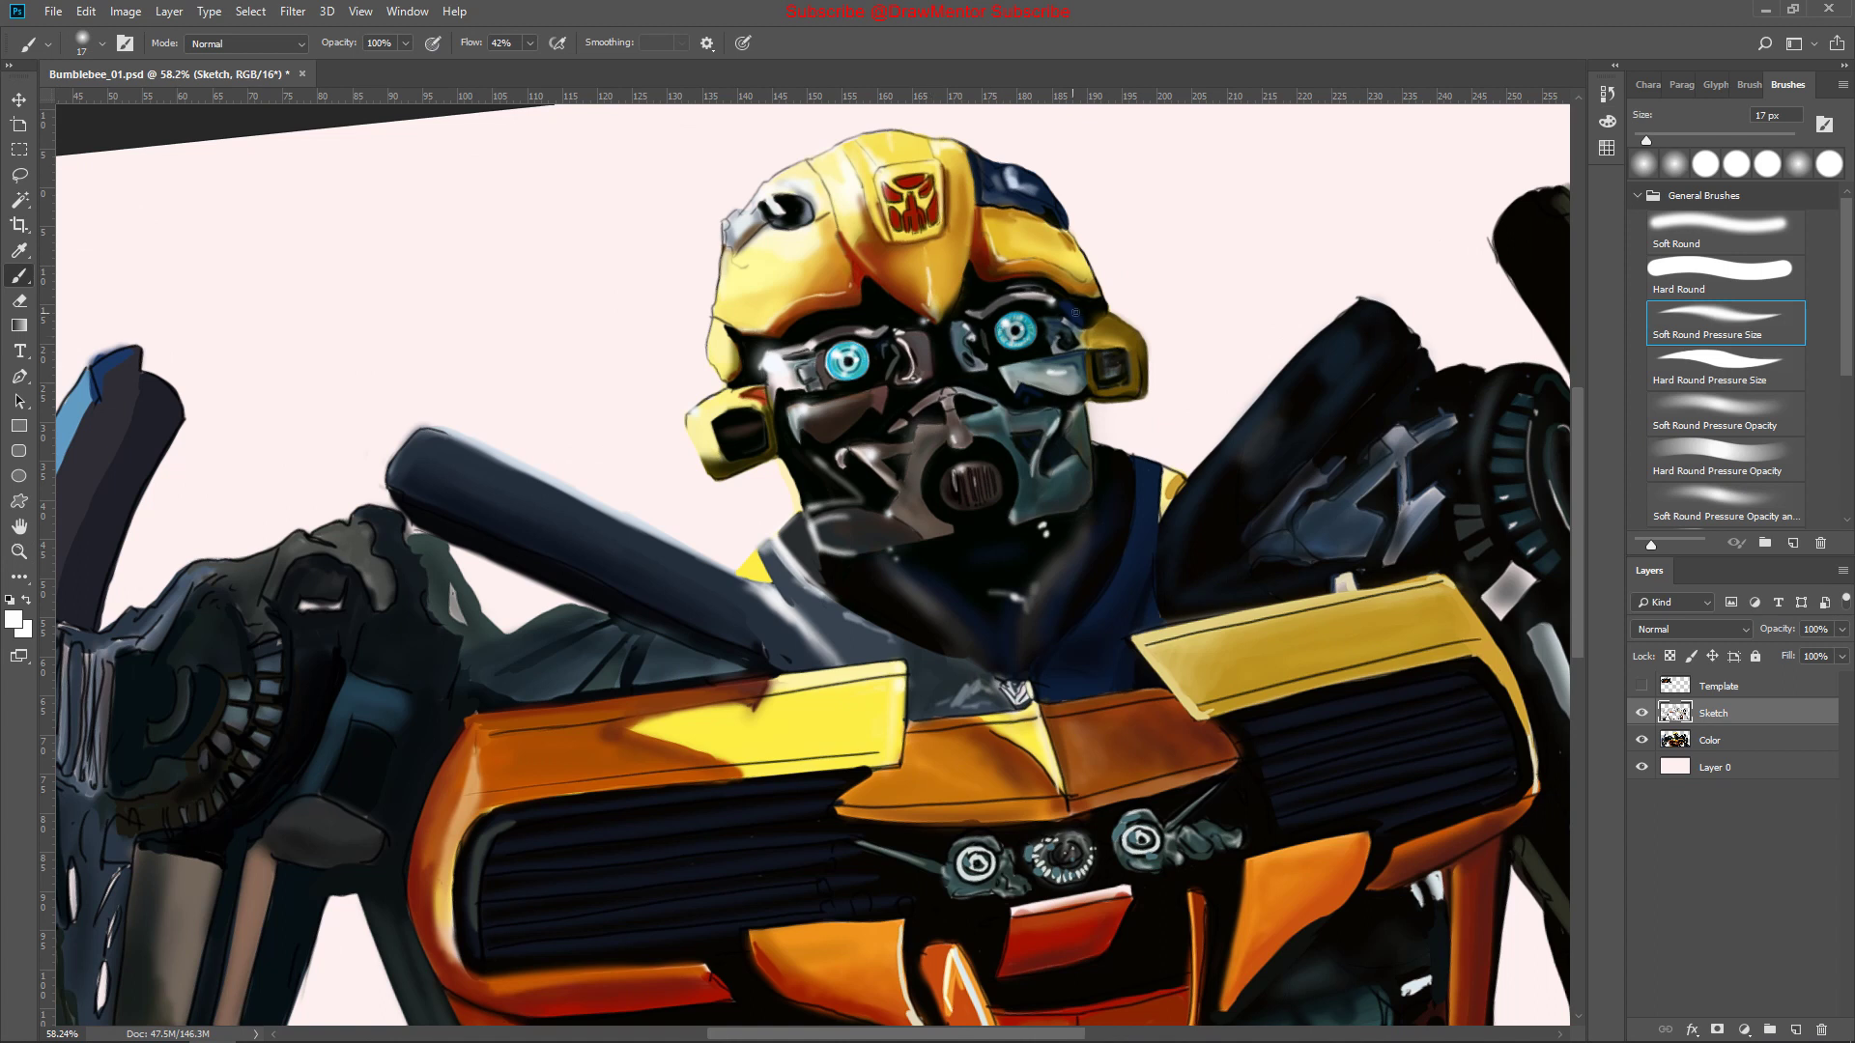
Rotate the canvas view counterclockwise and return to brushing on the Color layer
key(e)
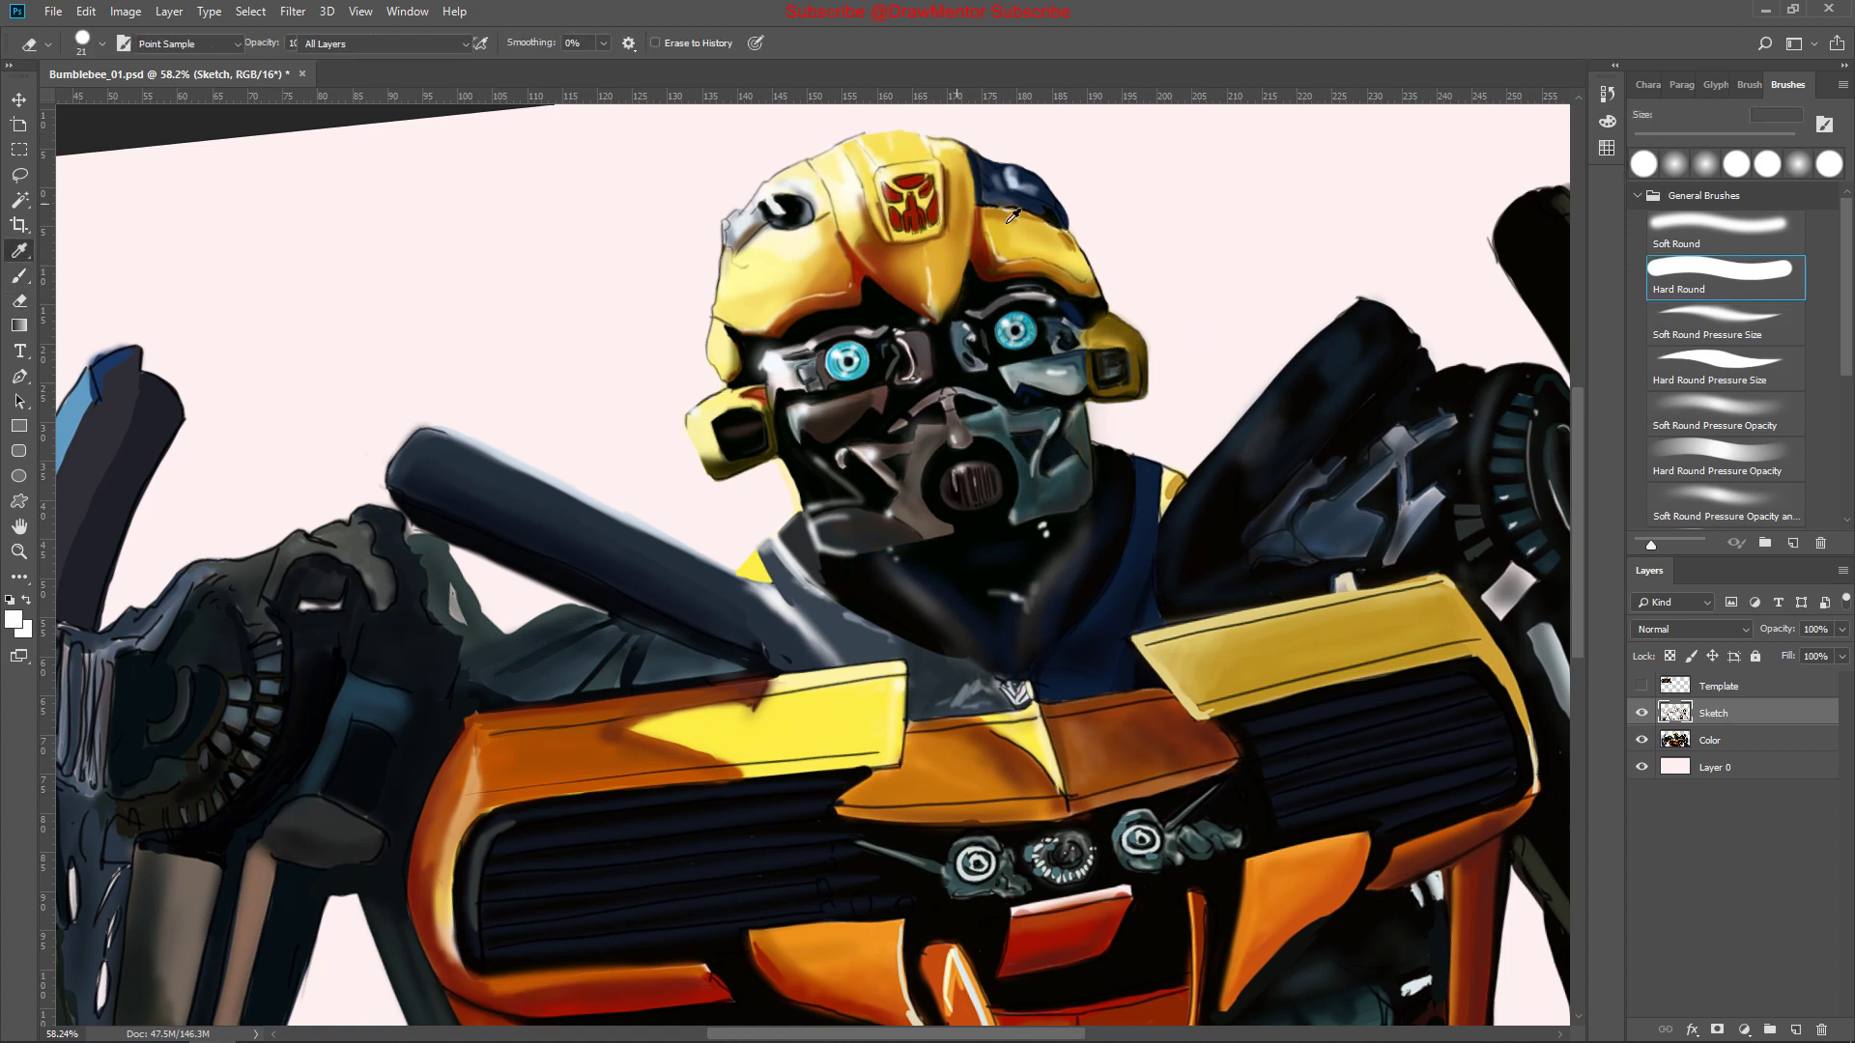
drag(1362, 187, 1051, 413)
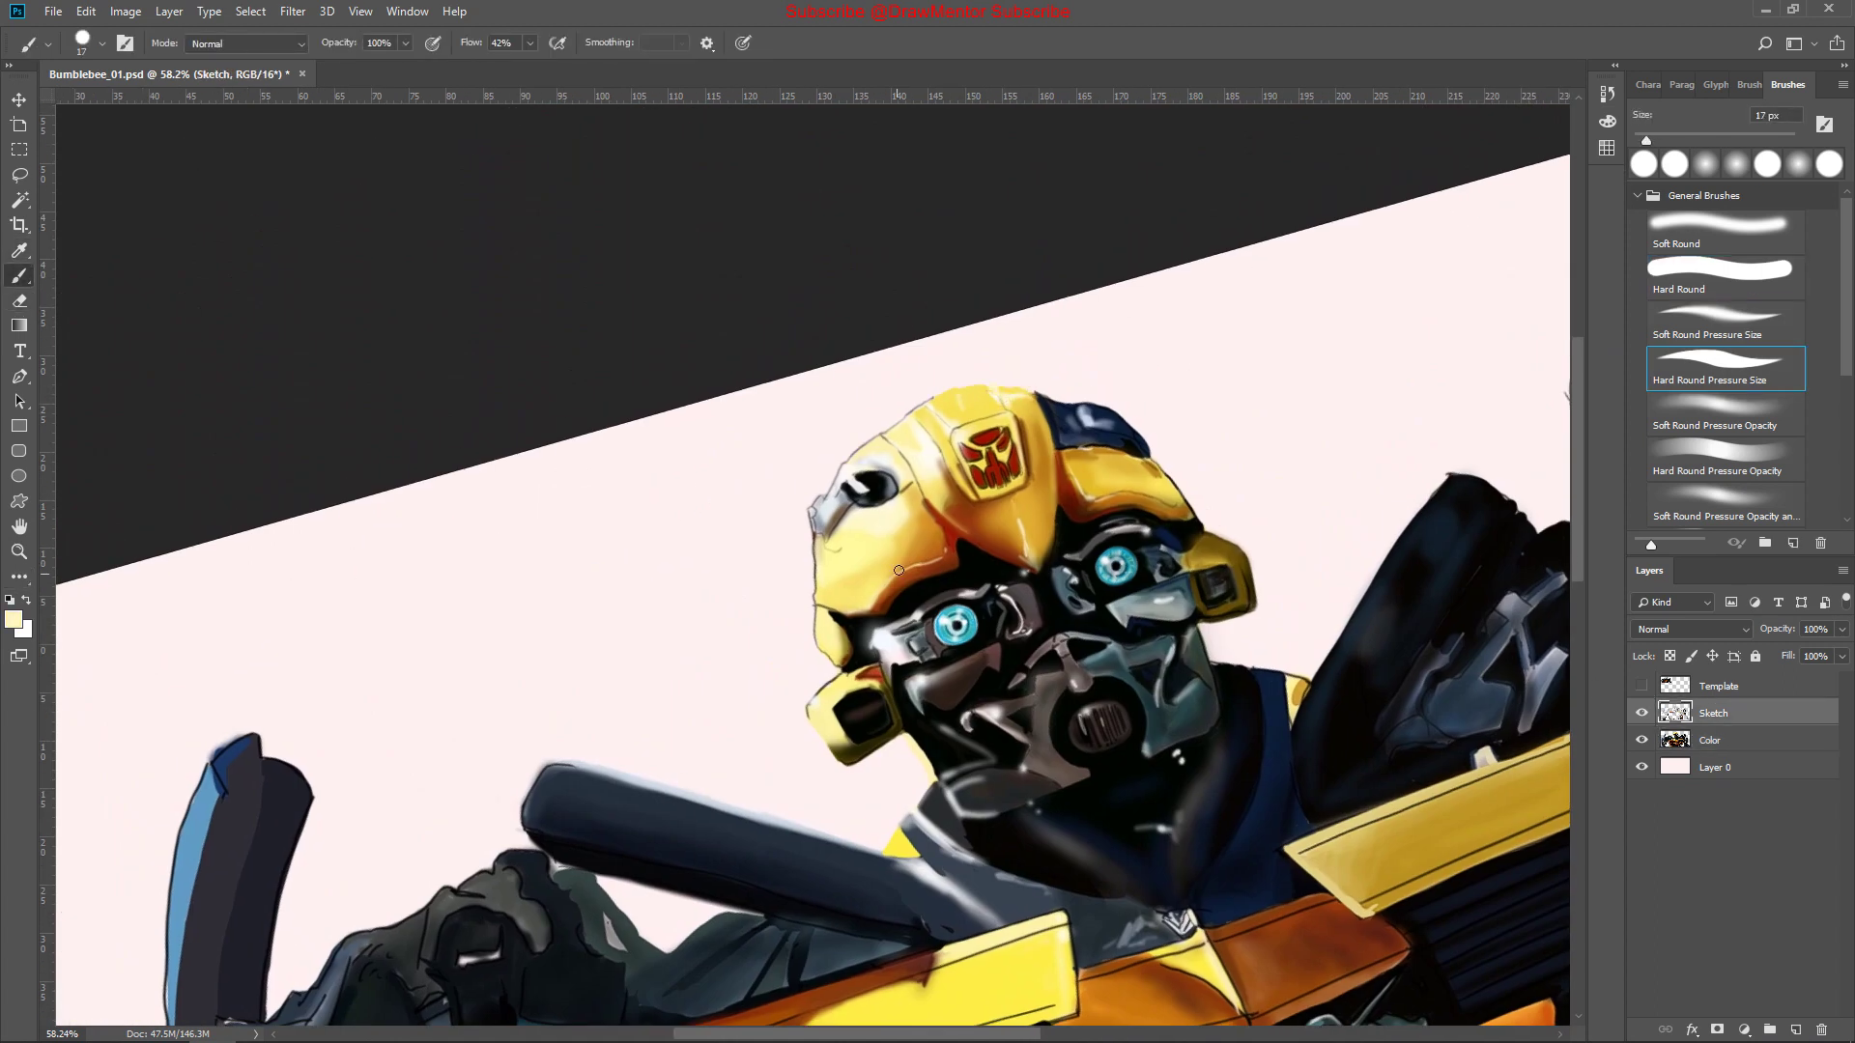
key(b)
key(alt+bracketleft)
scroll(1063, 522, up, 5)
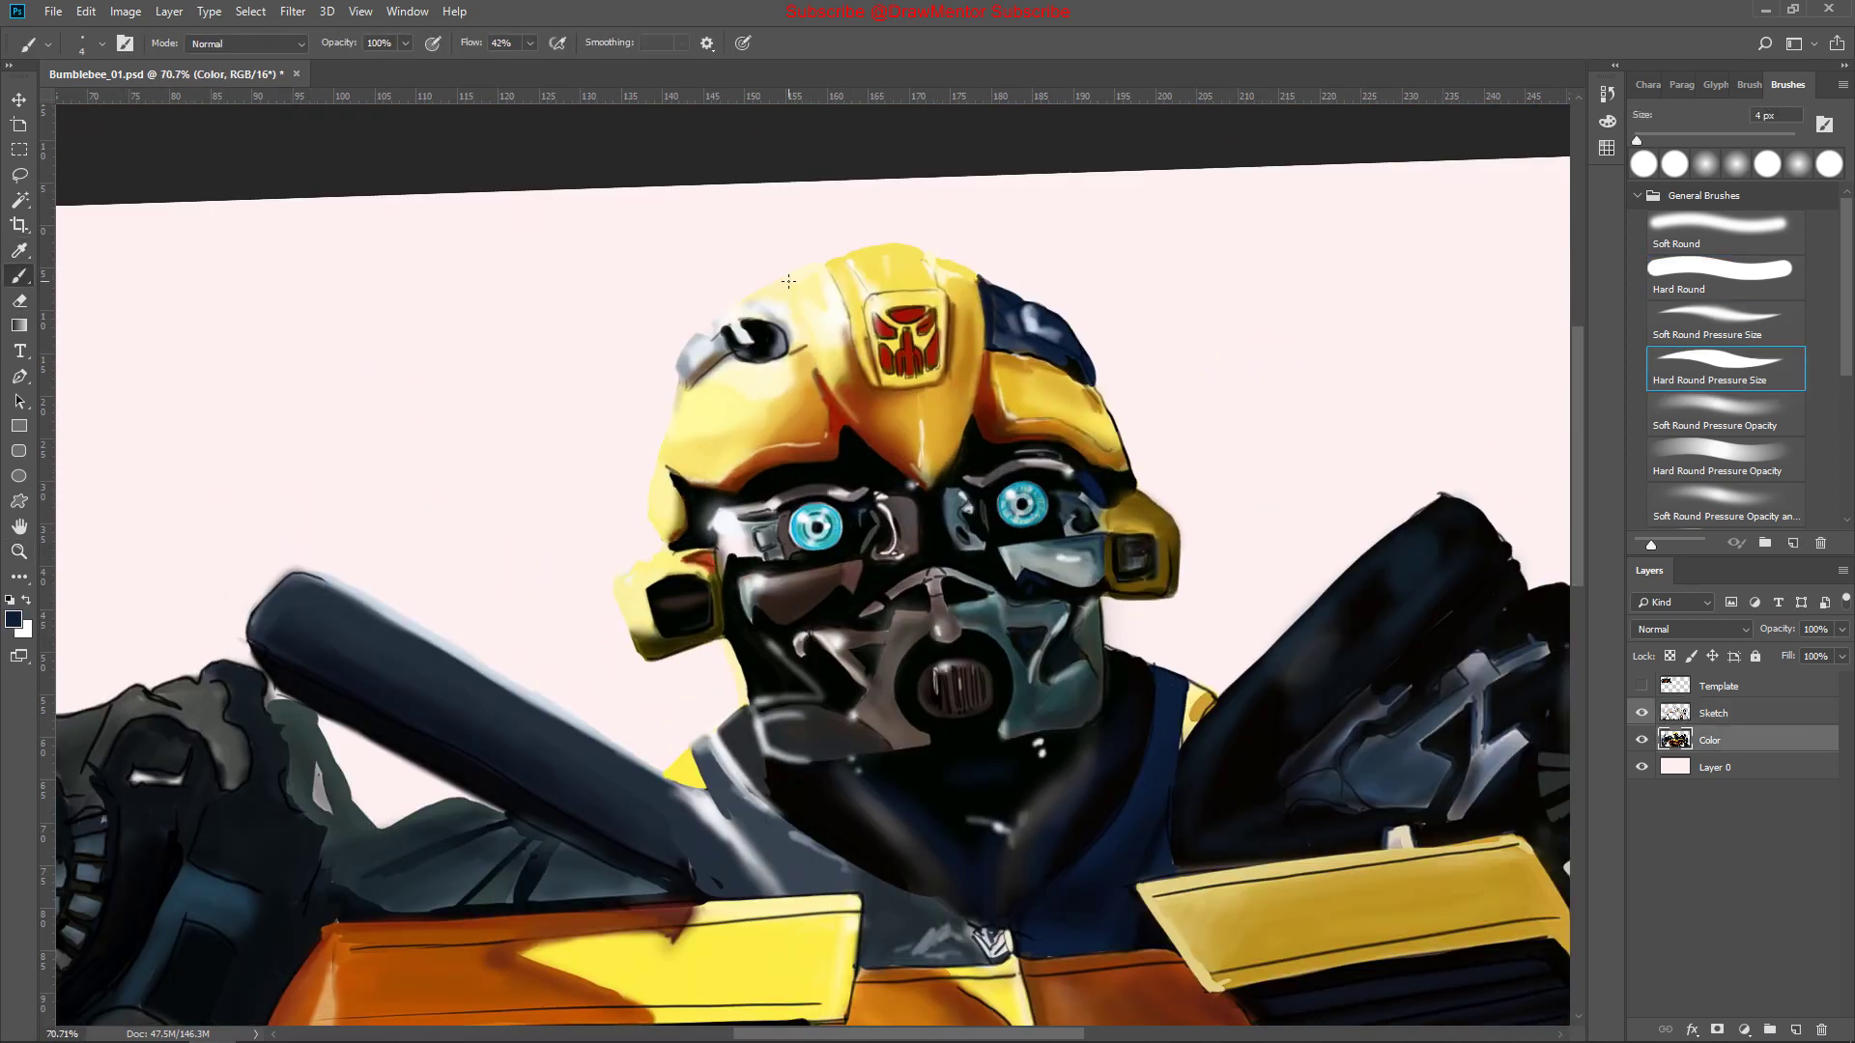
Sample a pale yellow from the helmet and zoom in on its left side
key(x)
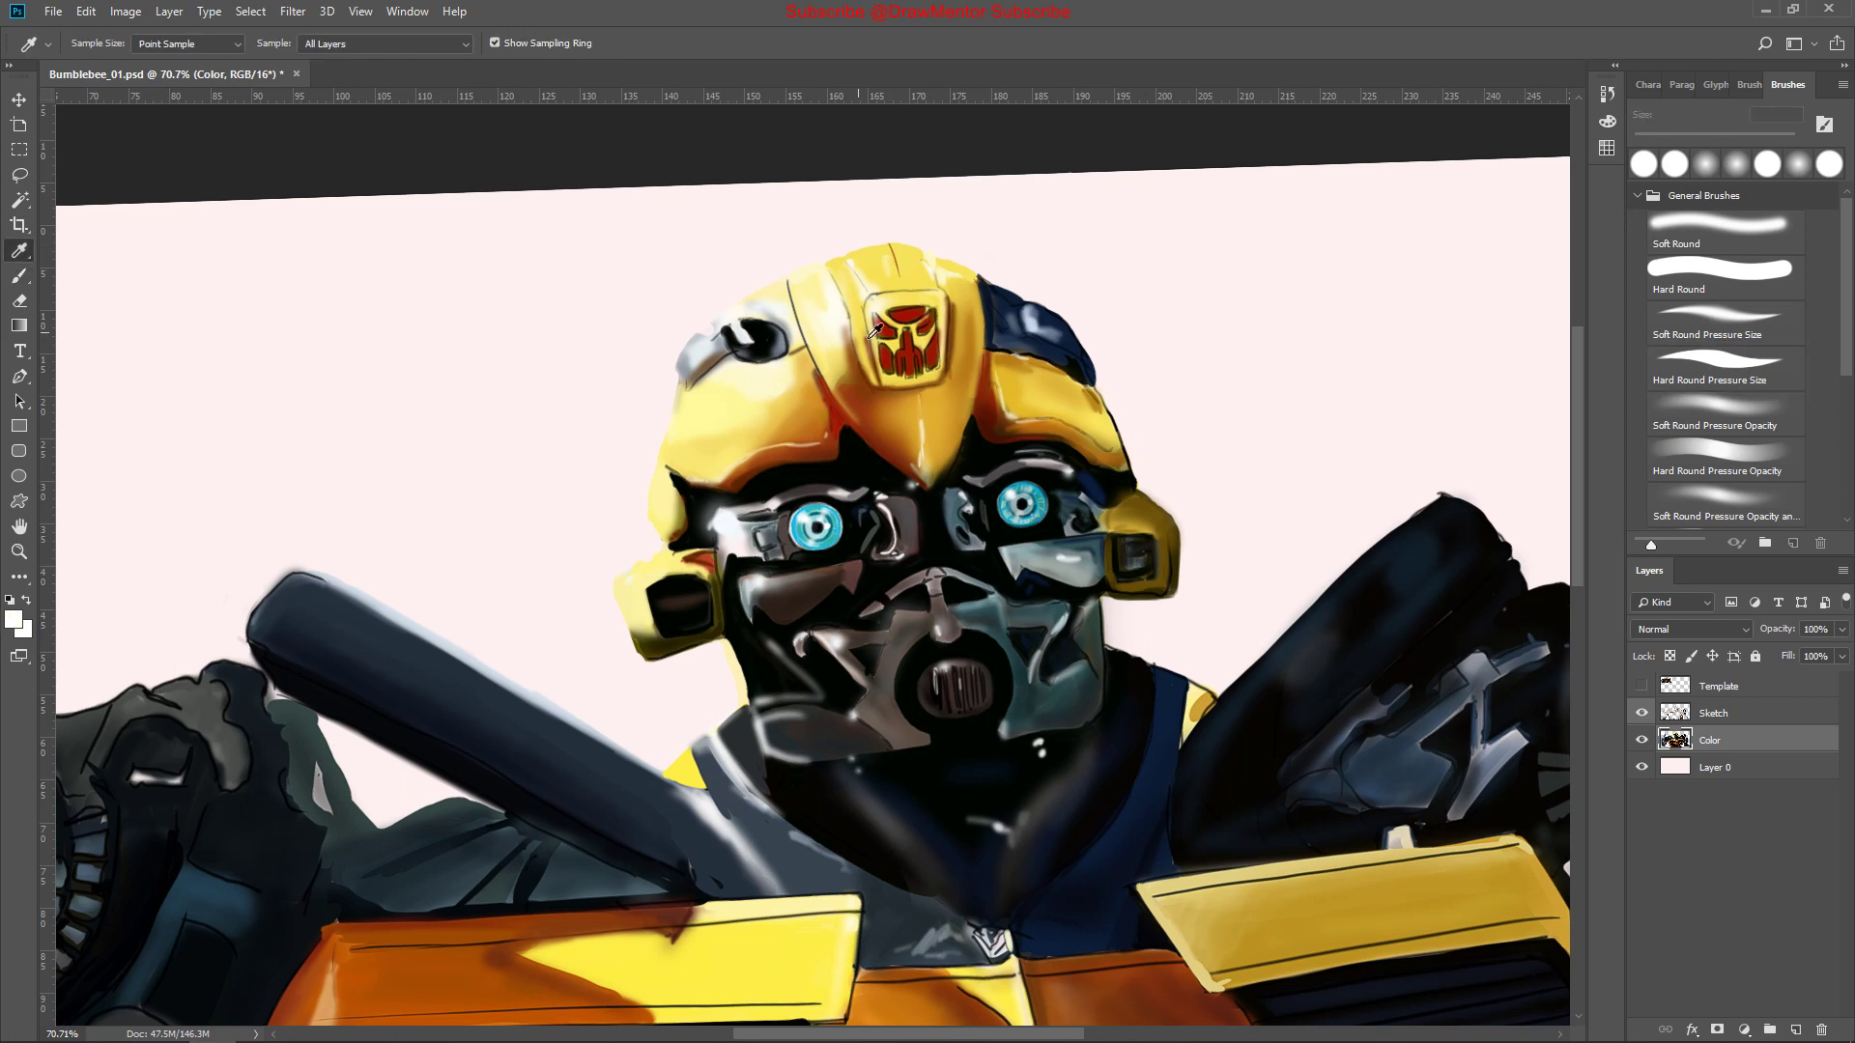
key(period)
alt+click(701, 403)
key(e)
key(b)
drag(608, 591, 787, 550)
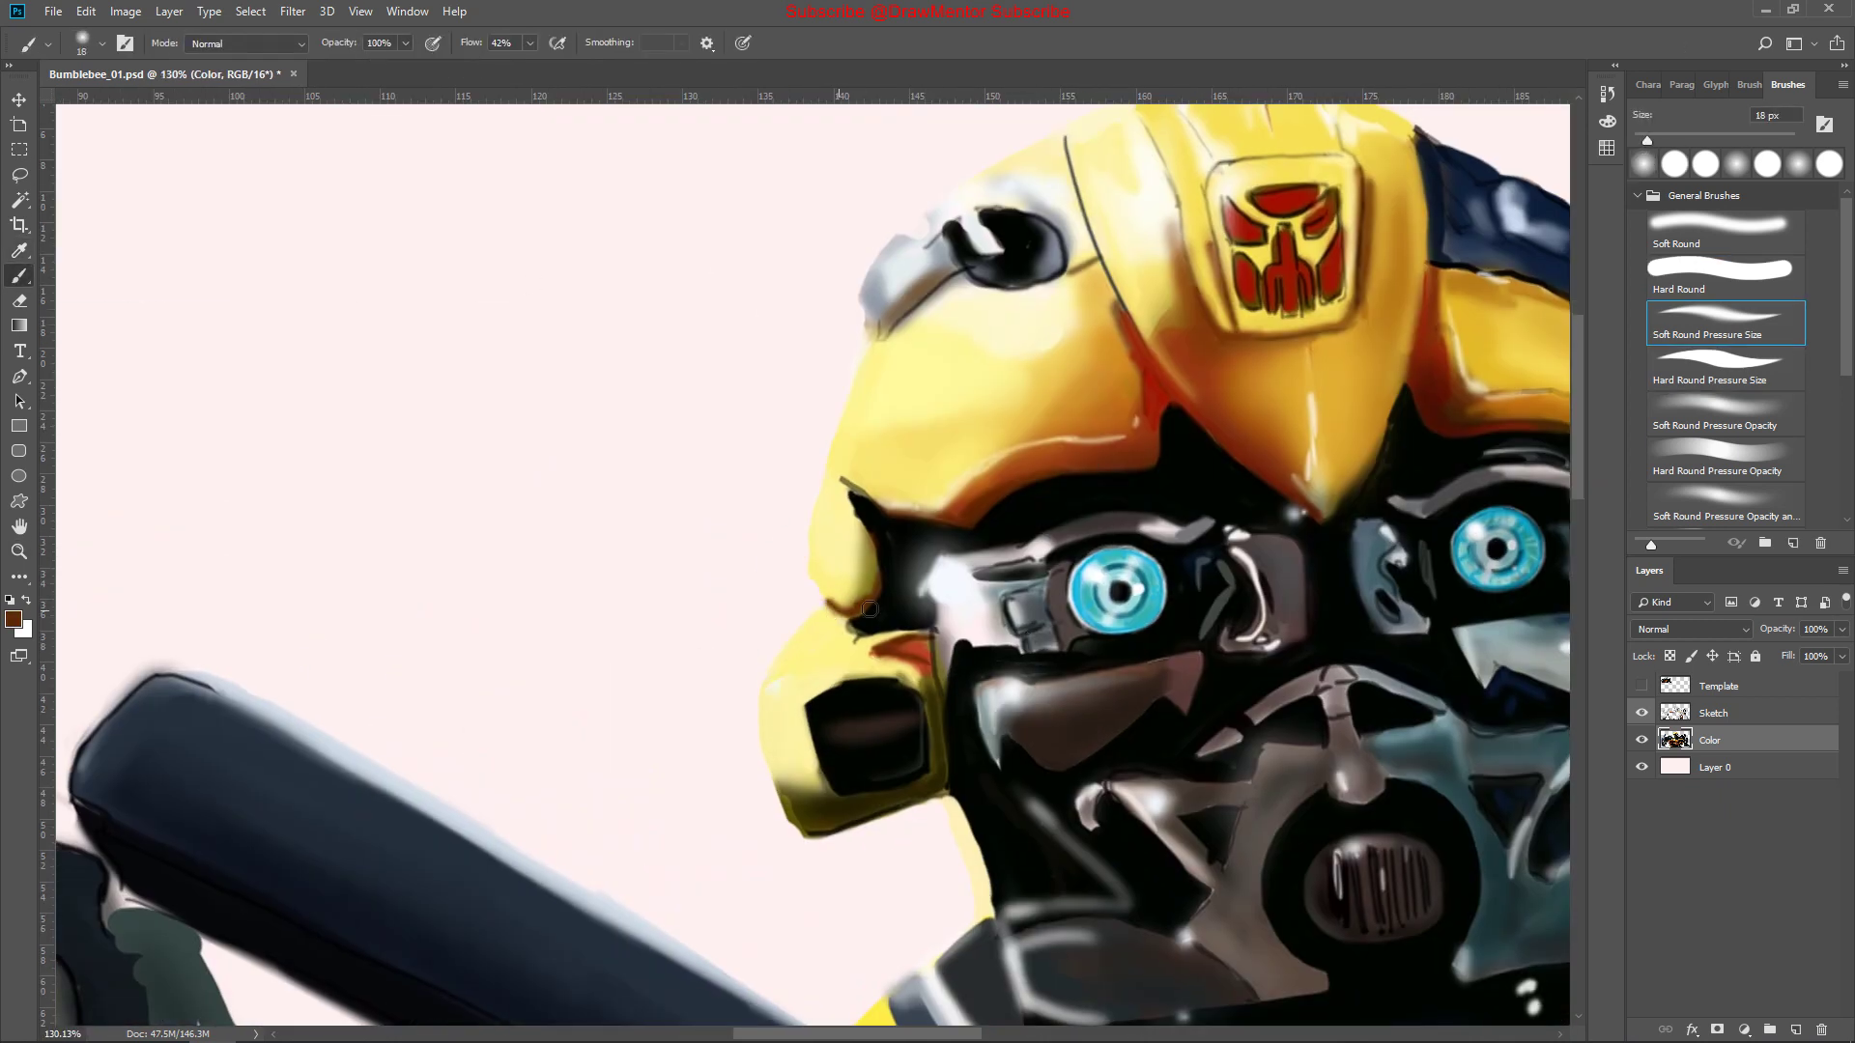
Erase the stray sketch lines around the lower right leg on the Sketch layer
key(alt+])
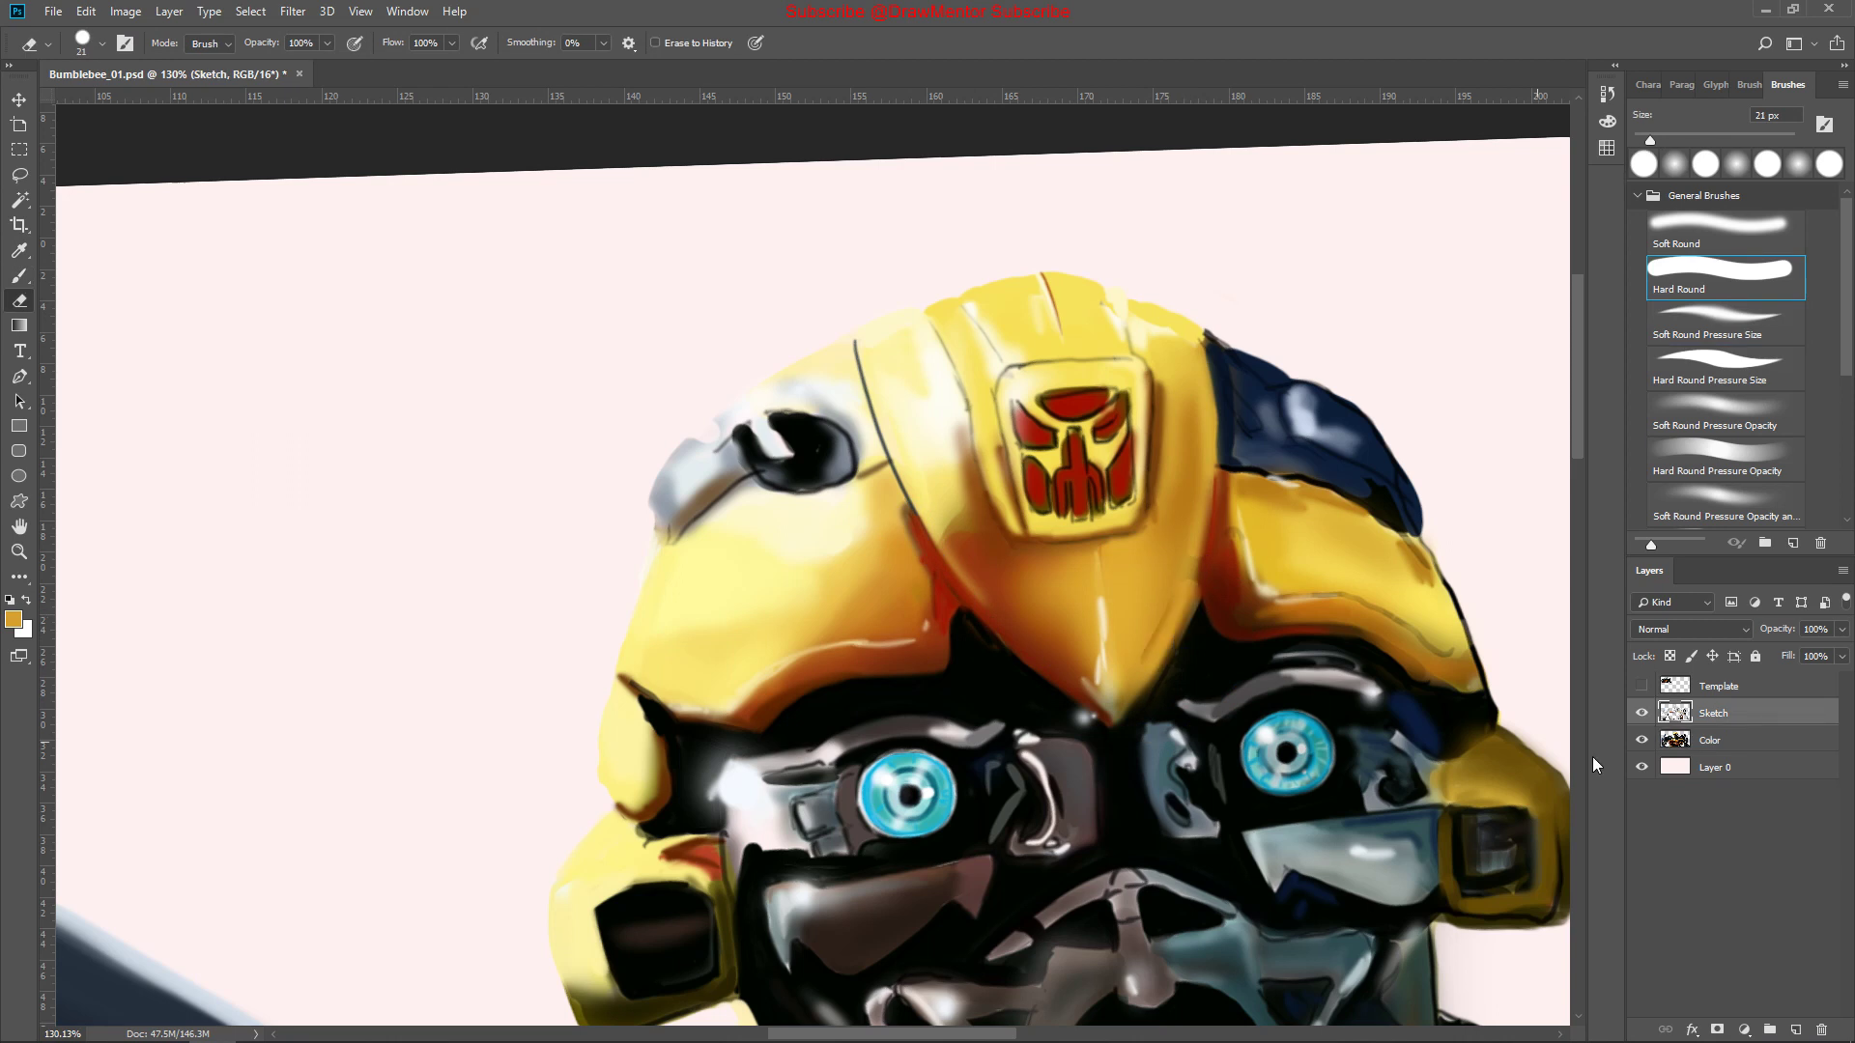
key(period)
key(period)
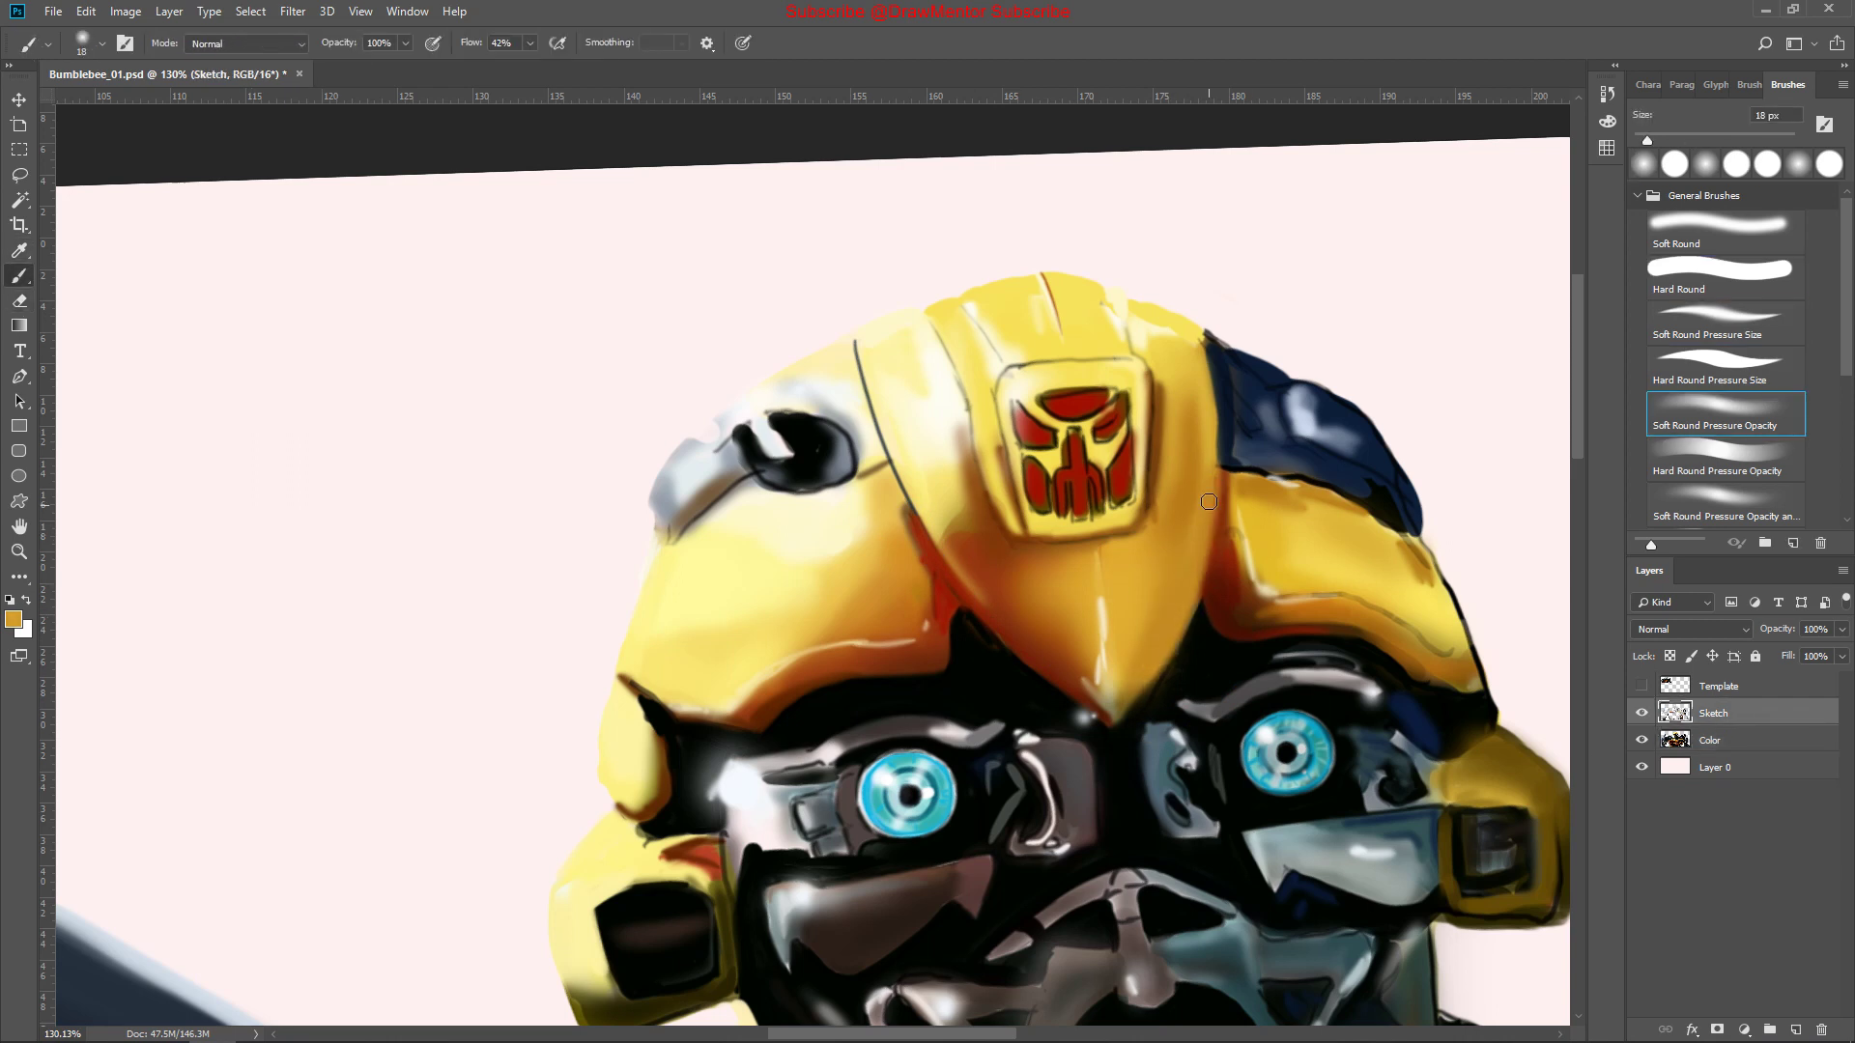
alt+click(1133, 674)
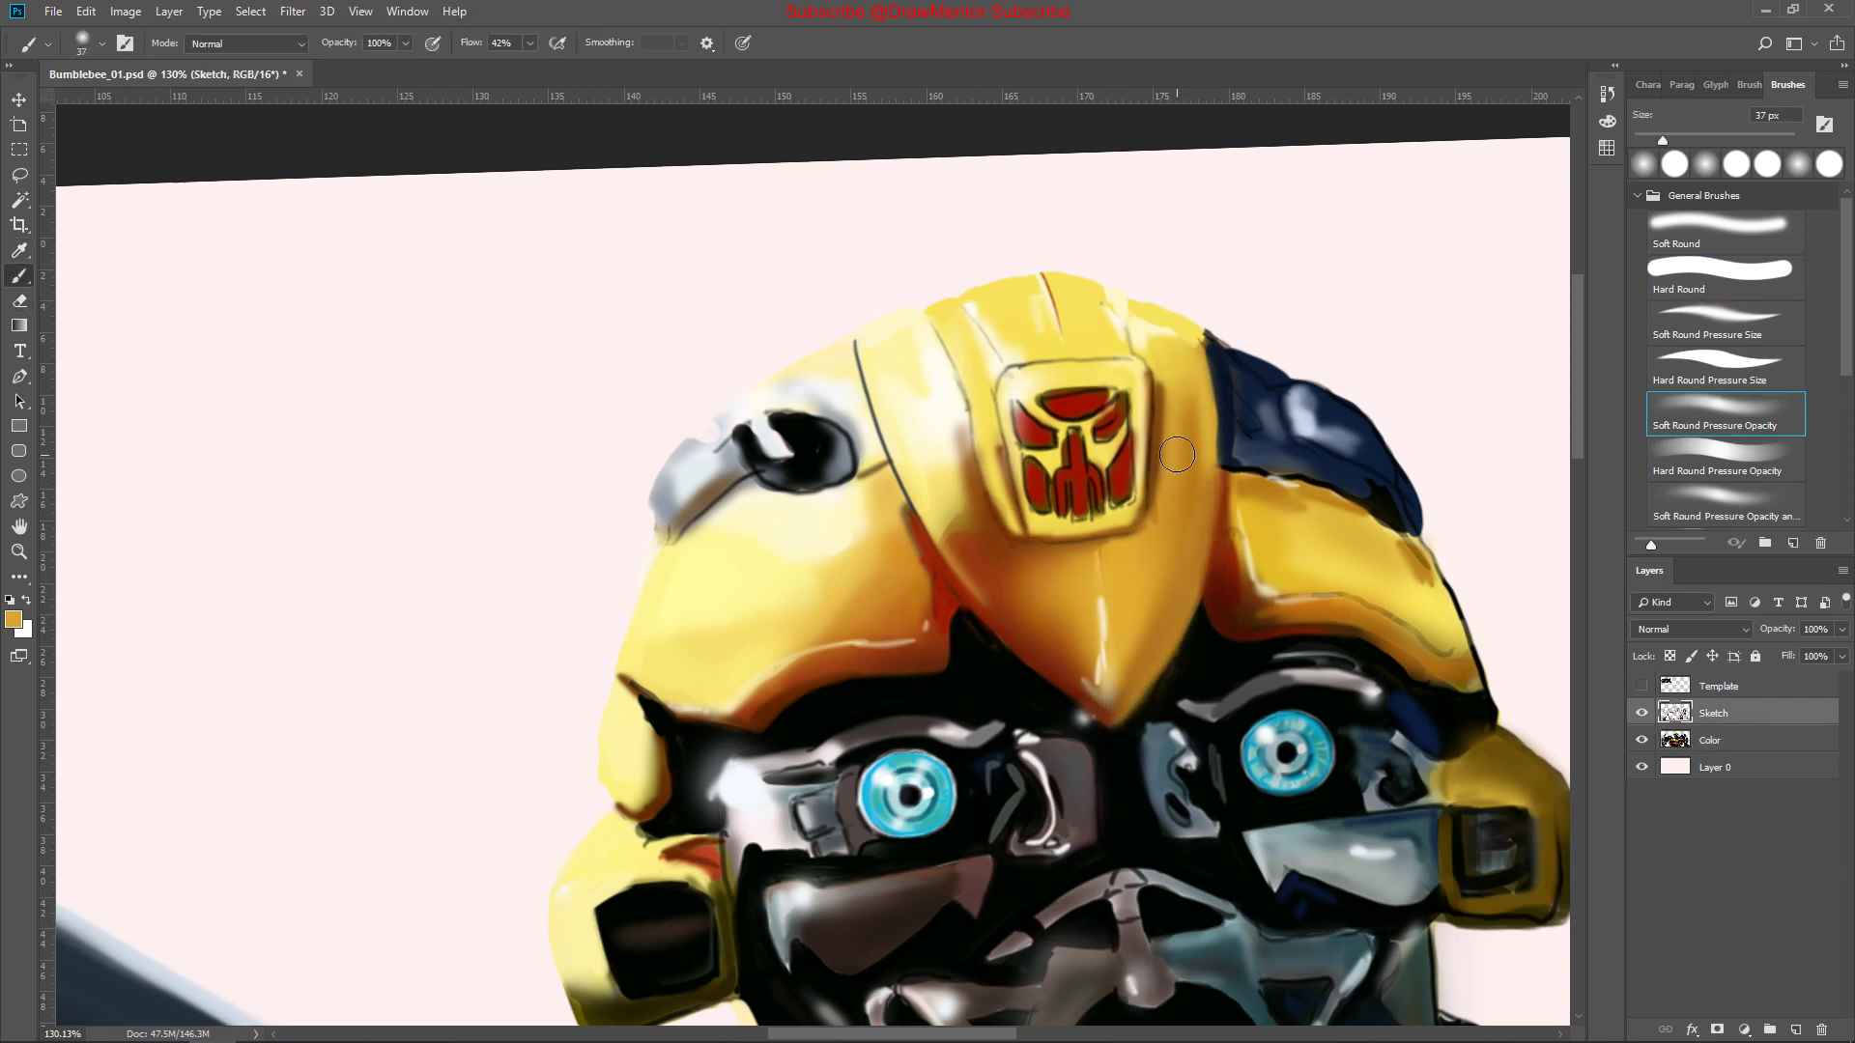
alt+click(1227, 571)
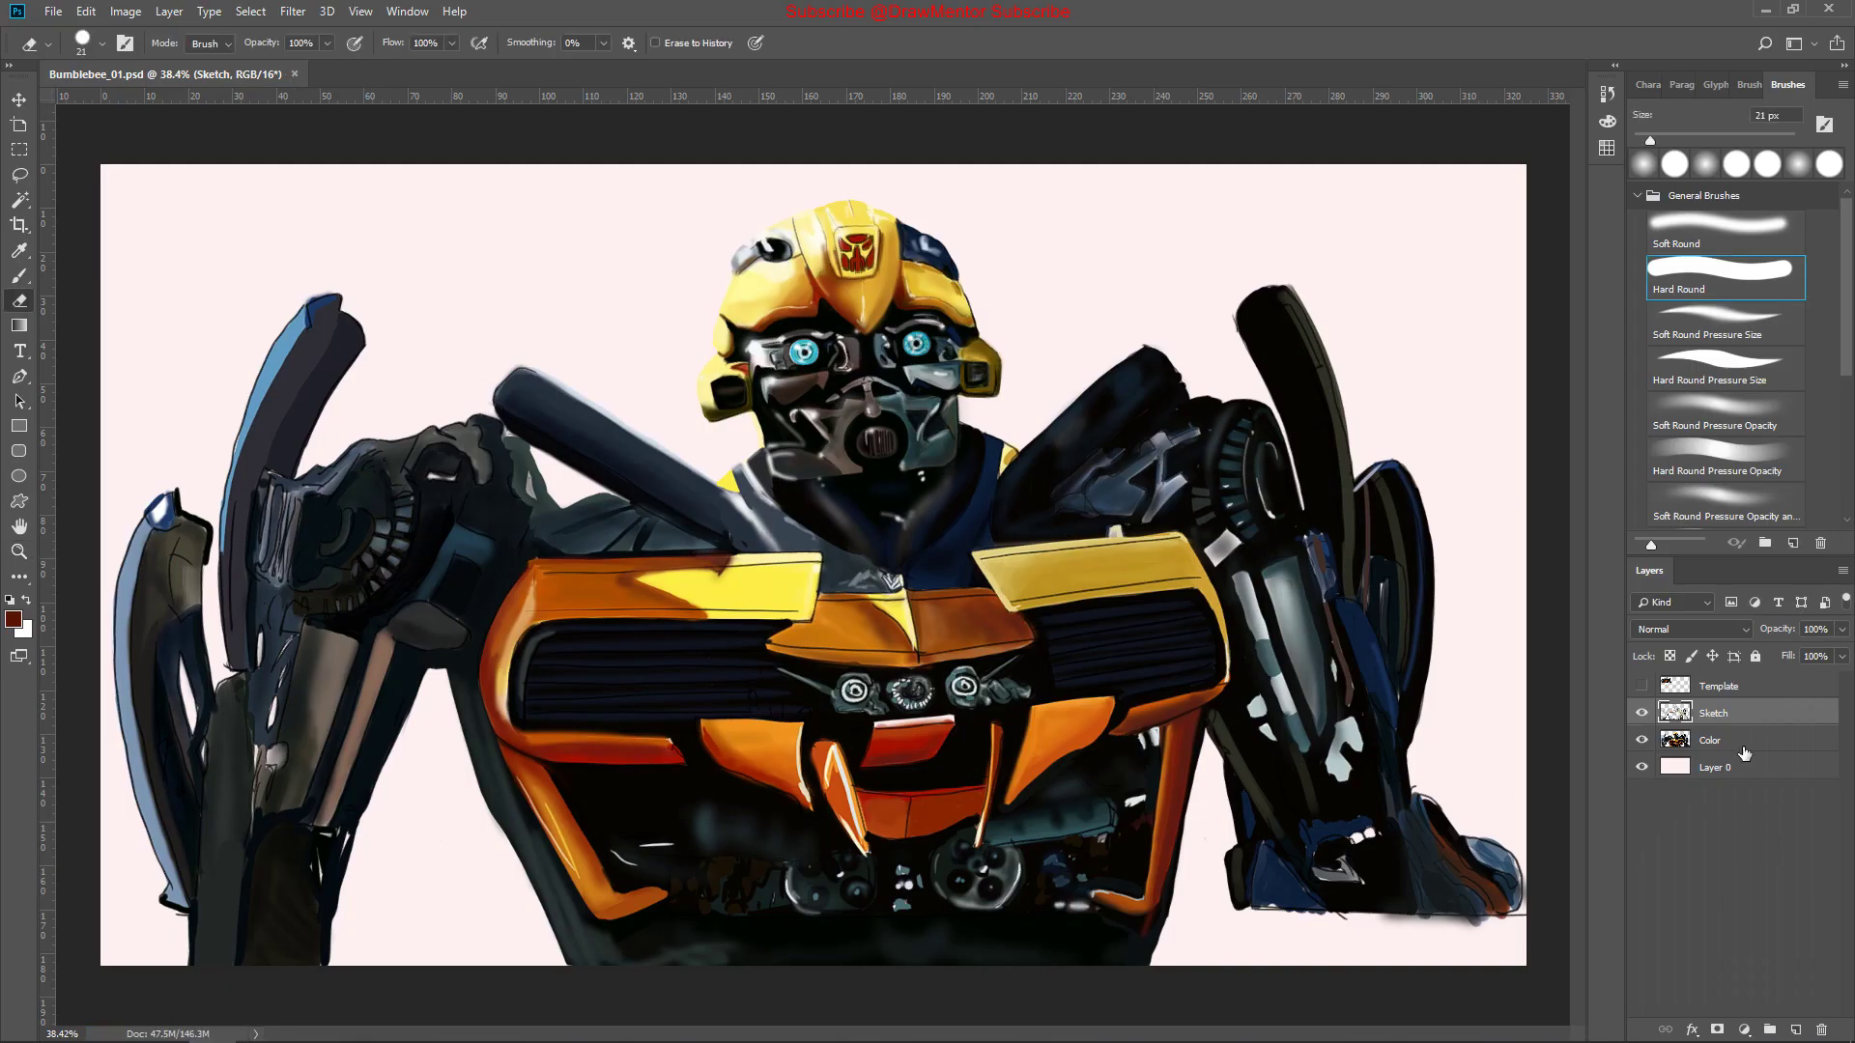
mouse_move(1419, 797)
mouse_down()
mouse_move(1459, 913)
mouse_move(1527, 923)
mouse_move(1473, 928)
mouse_up()
drag(1445, 826, 1525, 928)
Paint dark shading under the right leg on the Color layer
click(1710, 740)
key(b)
mouse_move(1430, 966)
mouse_down()
mouse_move(1309, 910)
mouse_move(1290, 860)
mouse_move(1238, 824)
mouse_move(1242, 773)
mouse_up()
key(e)
key(b)
key(e)
key(b)
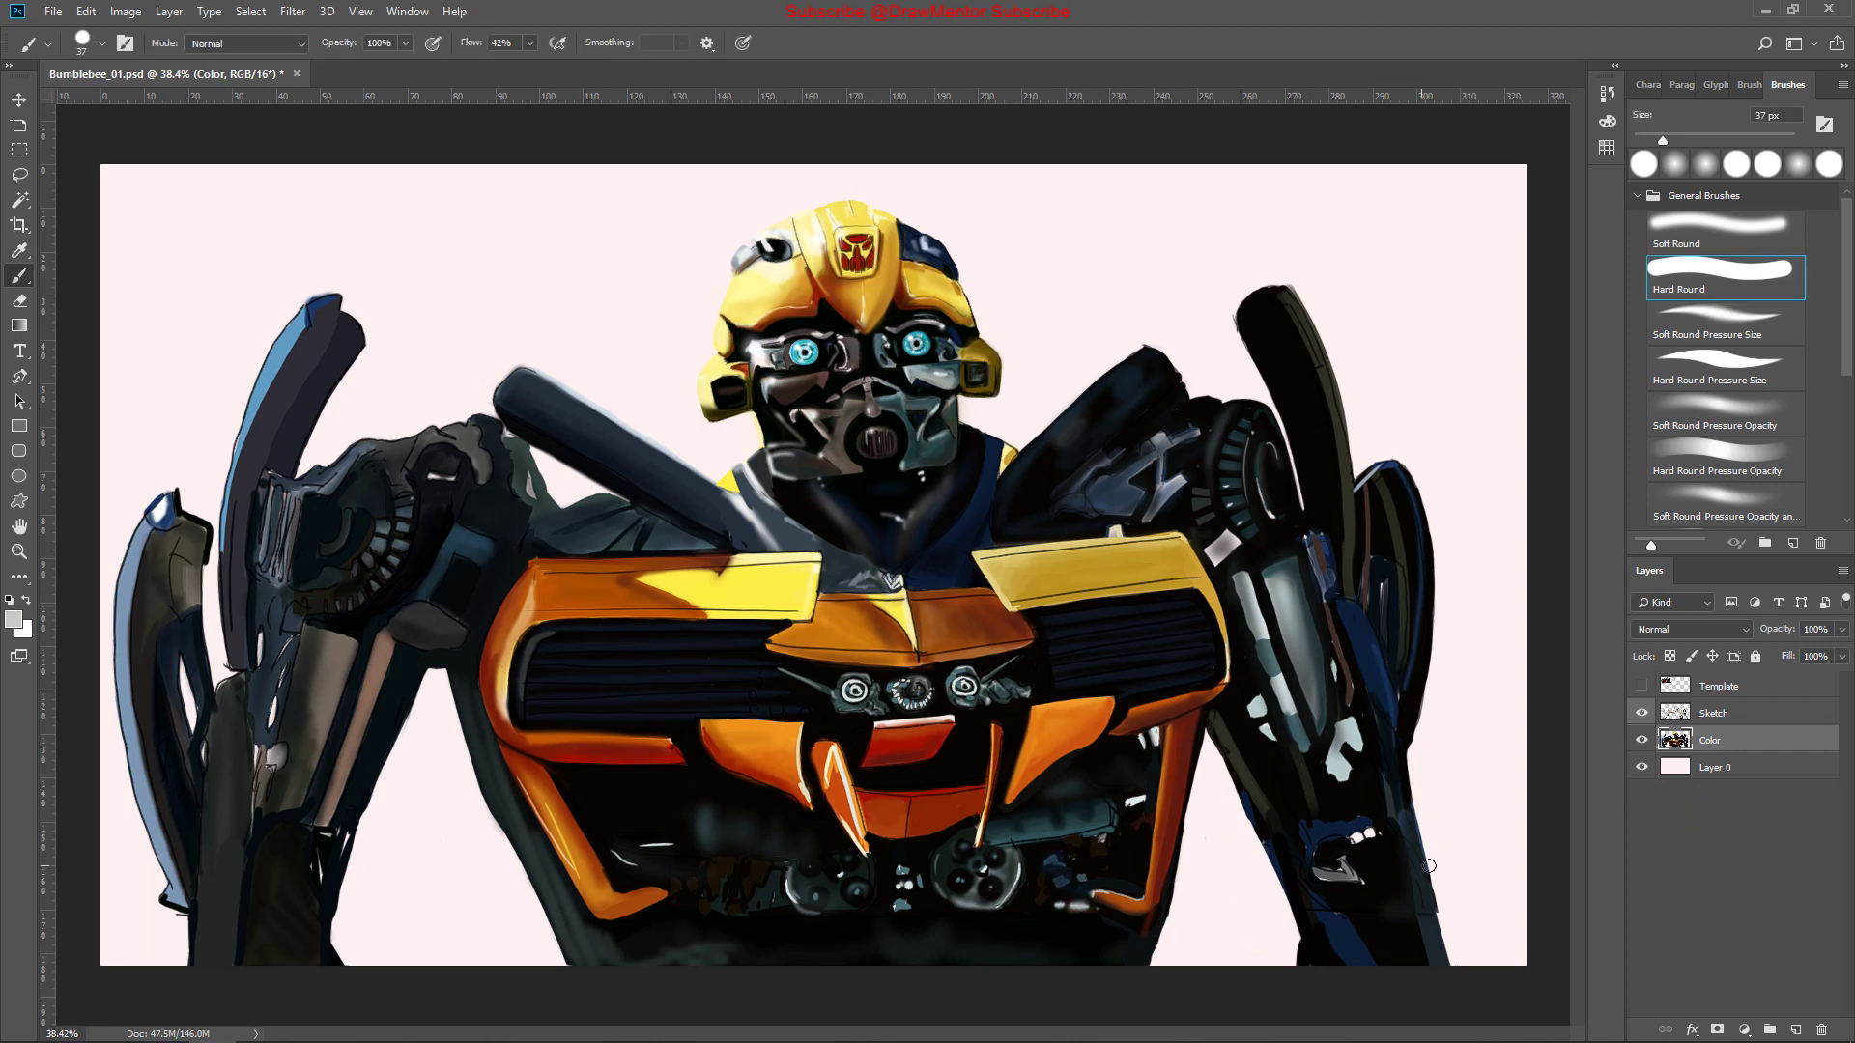
Add a light stroke and a dark stroke on the left leg
key(period)
key(period)
key(period)
key(alt+bracketright)
drag(201, 933, 201, 744)
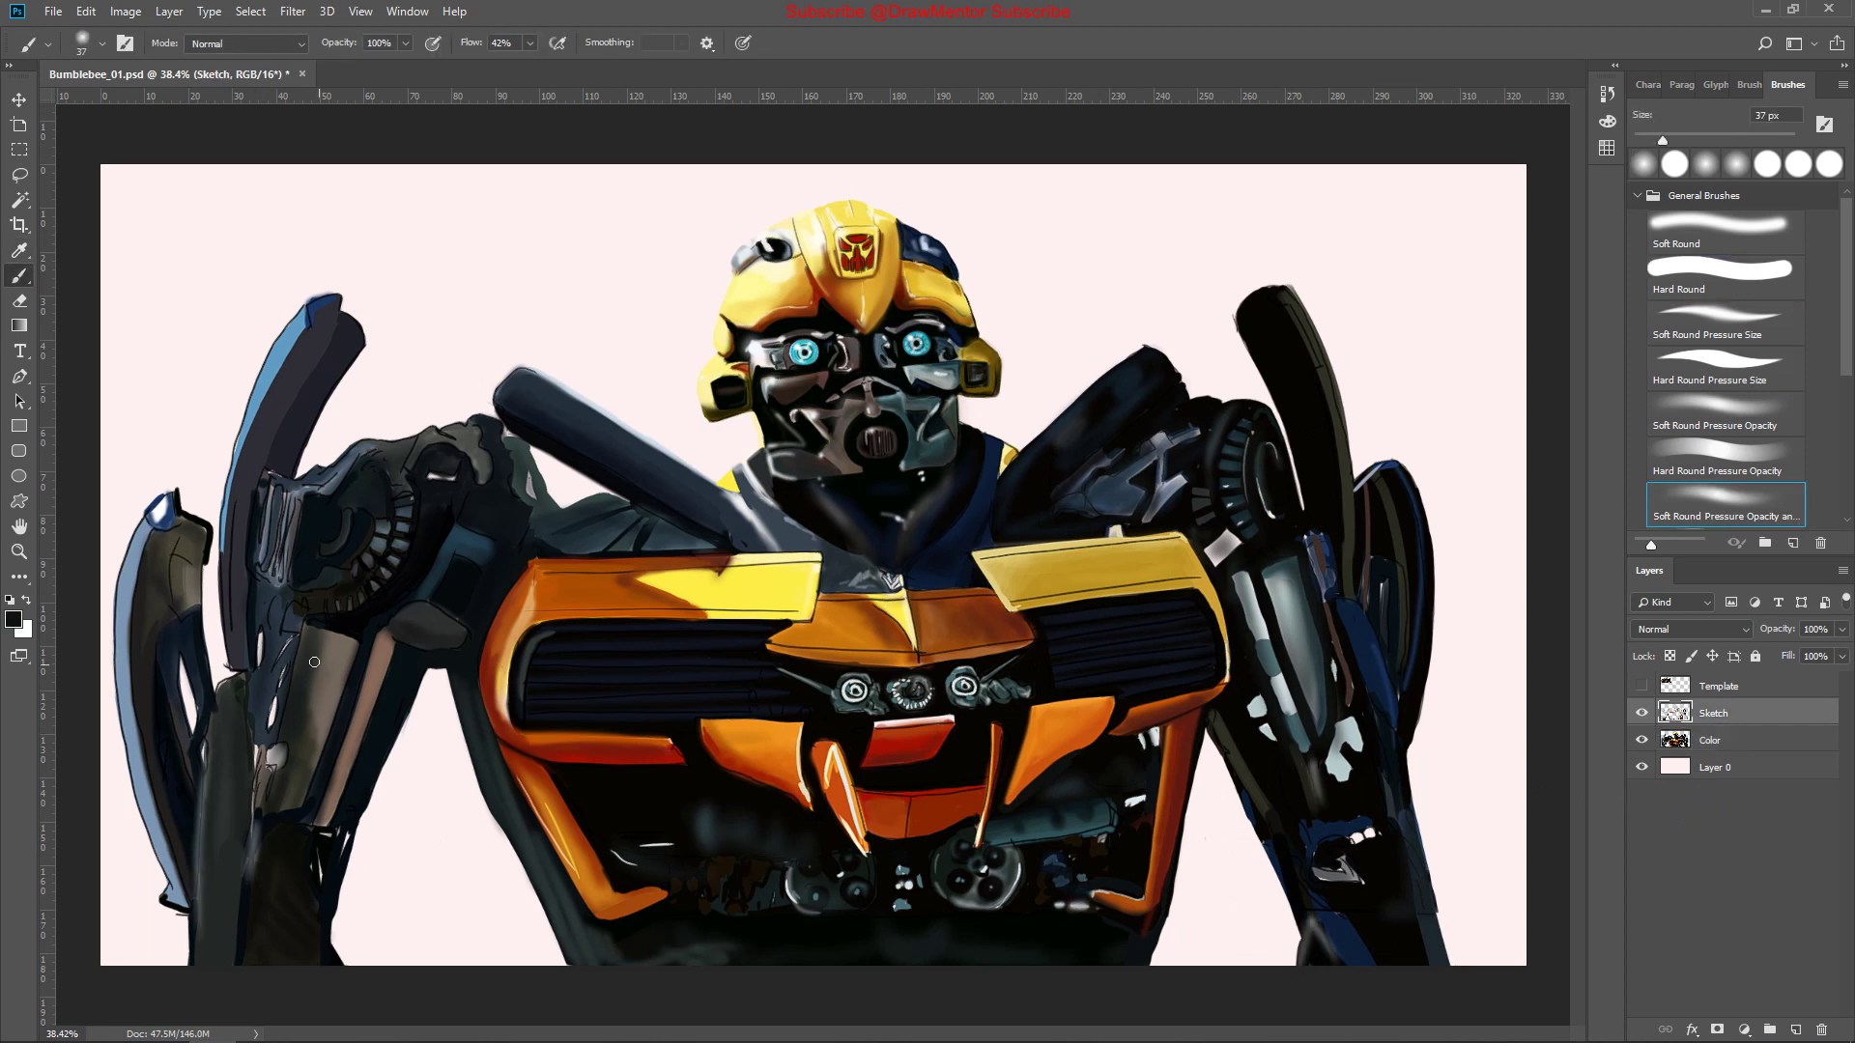
key(alt+bracketleft)
drag(295, 613, 281, 744)
key(comma)
key(comma)
key(comma)
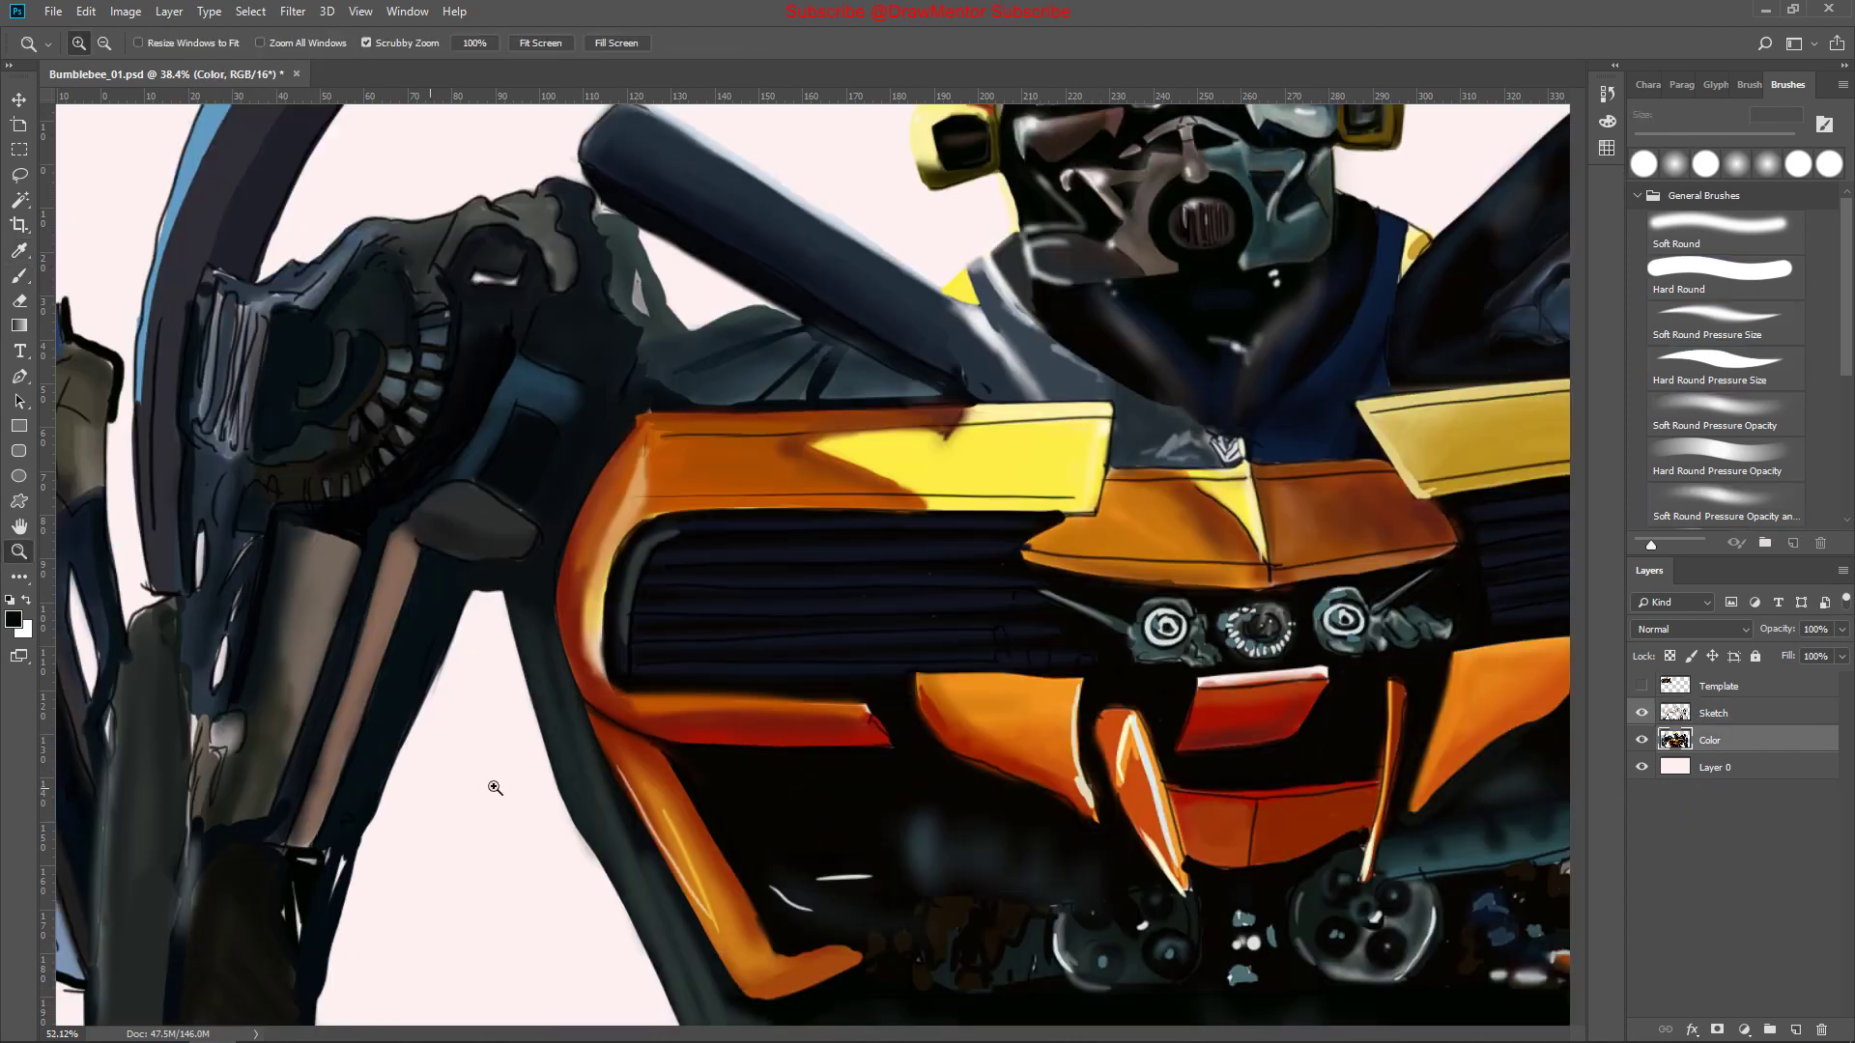
key(b)
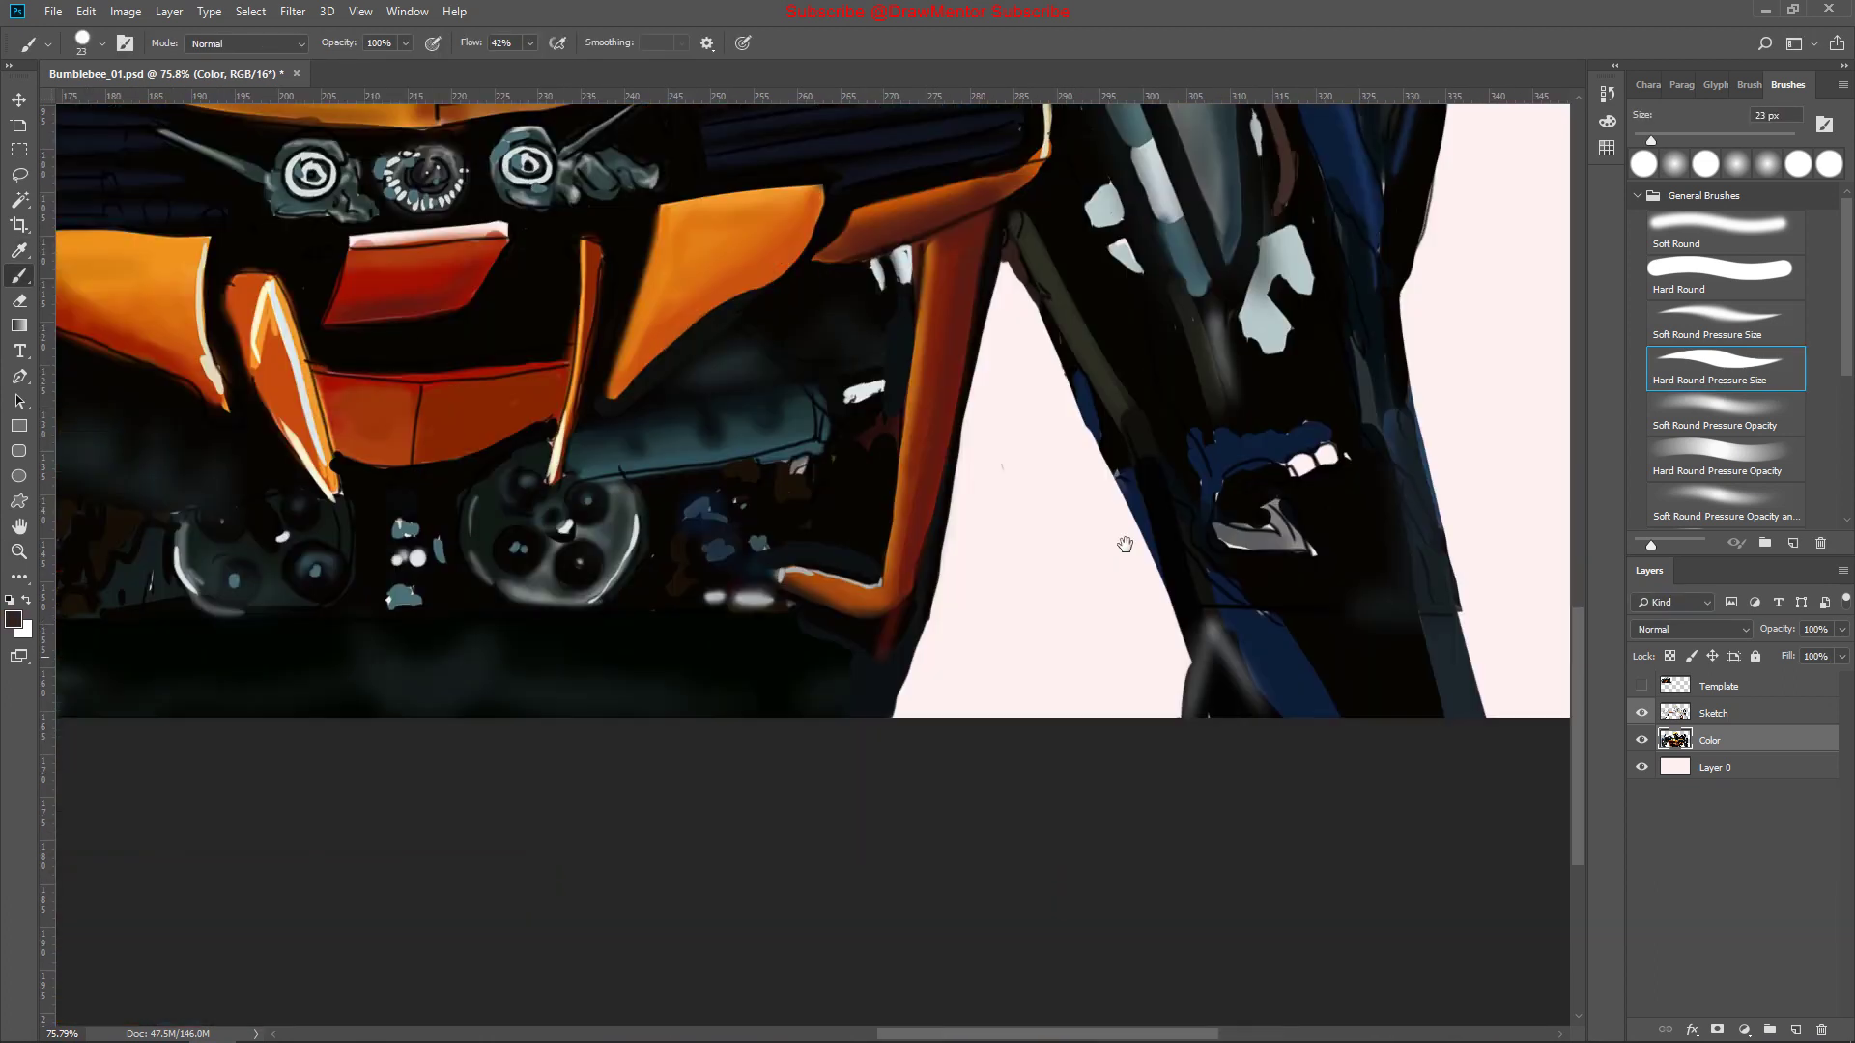
key(b)
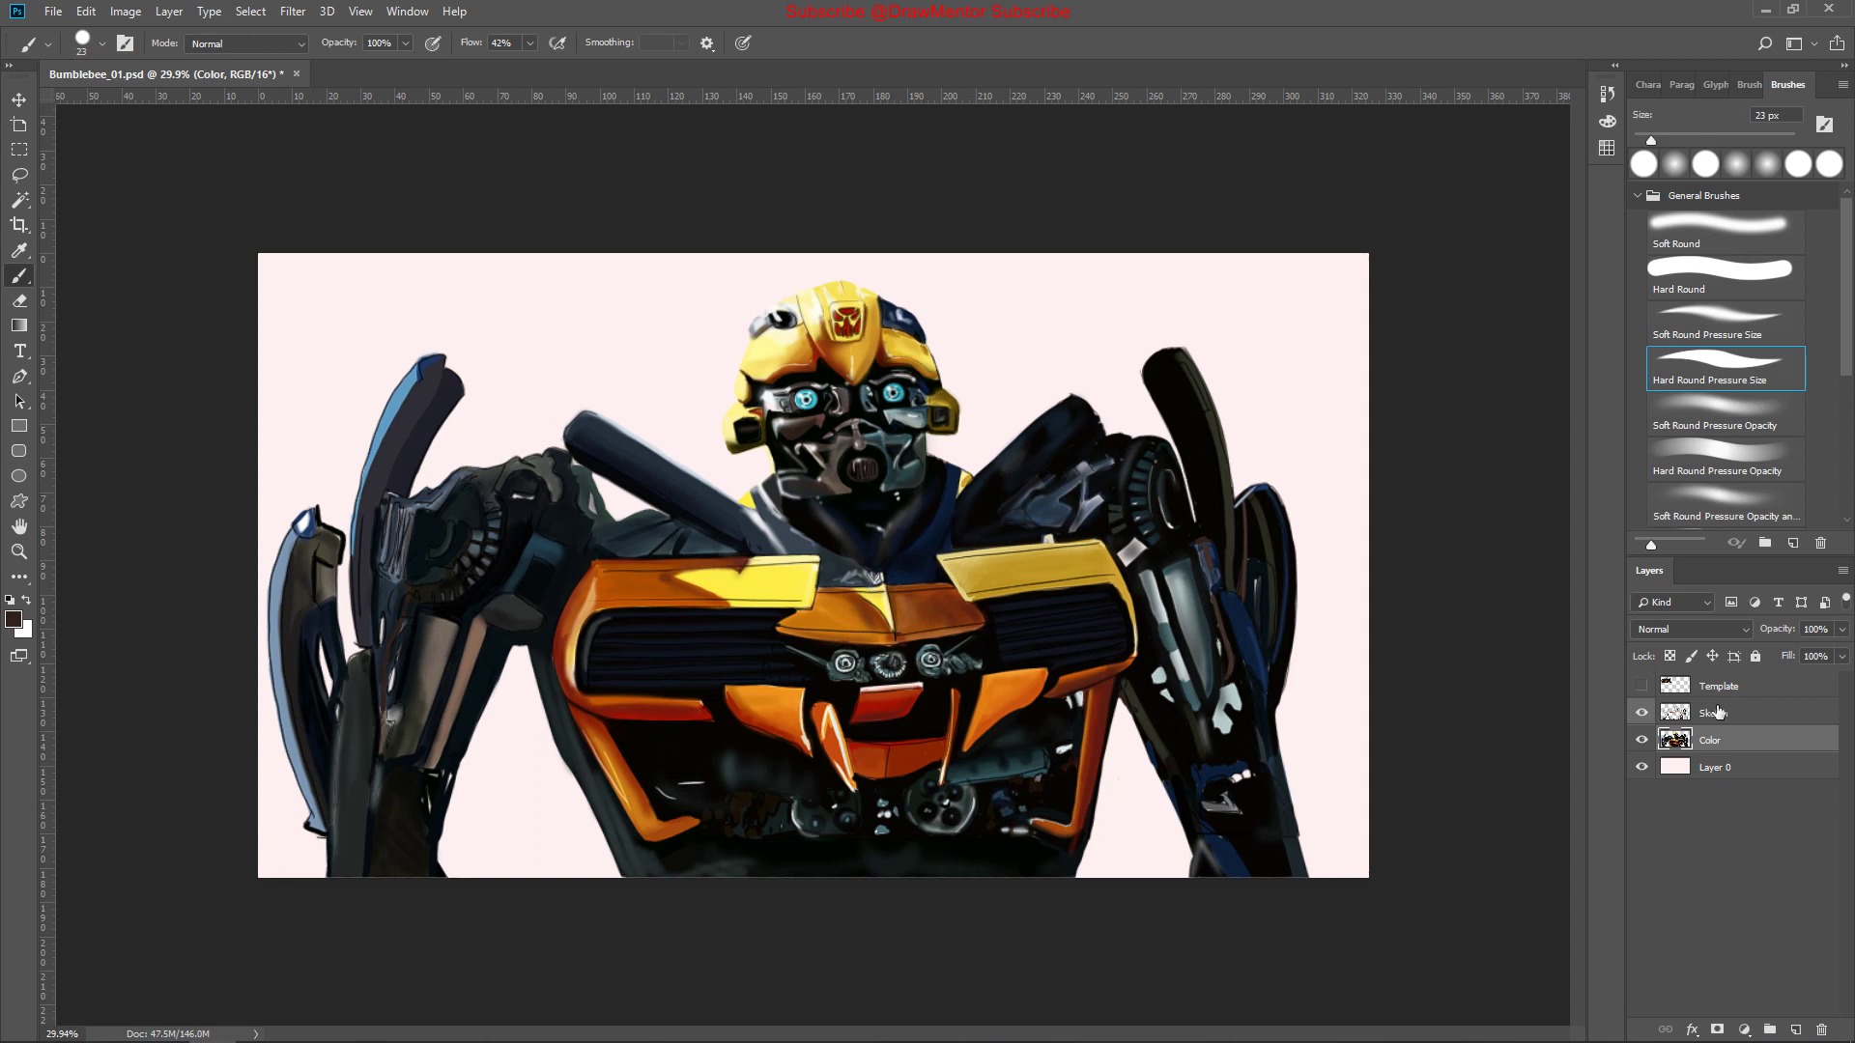
key(alt+bracketright)
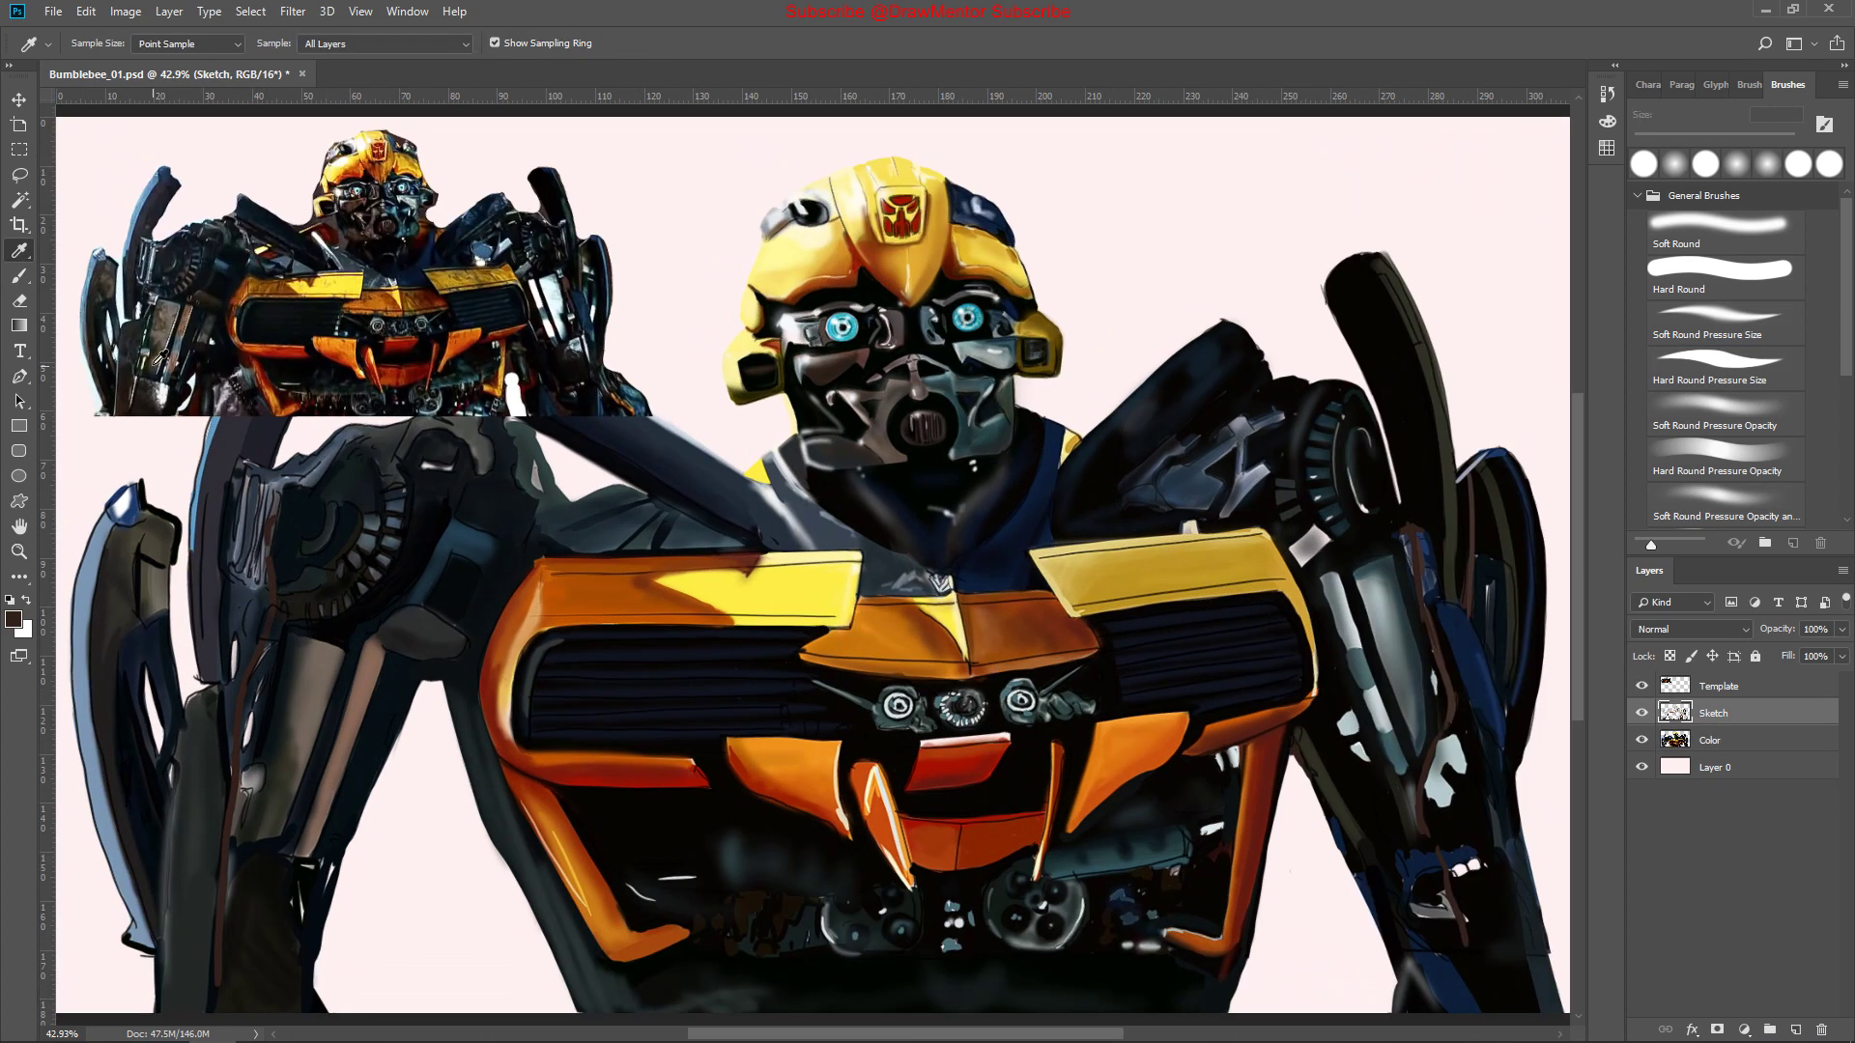
Set brush flow to 37% and switch to the 18 px Soft Round Pressure Size brush
click(529, 42)
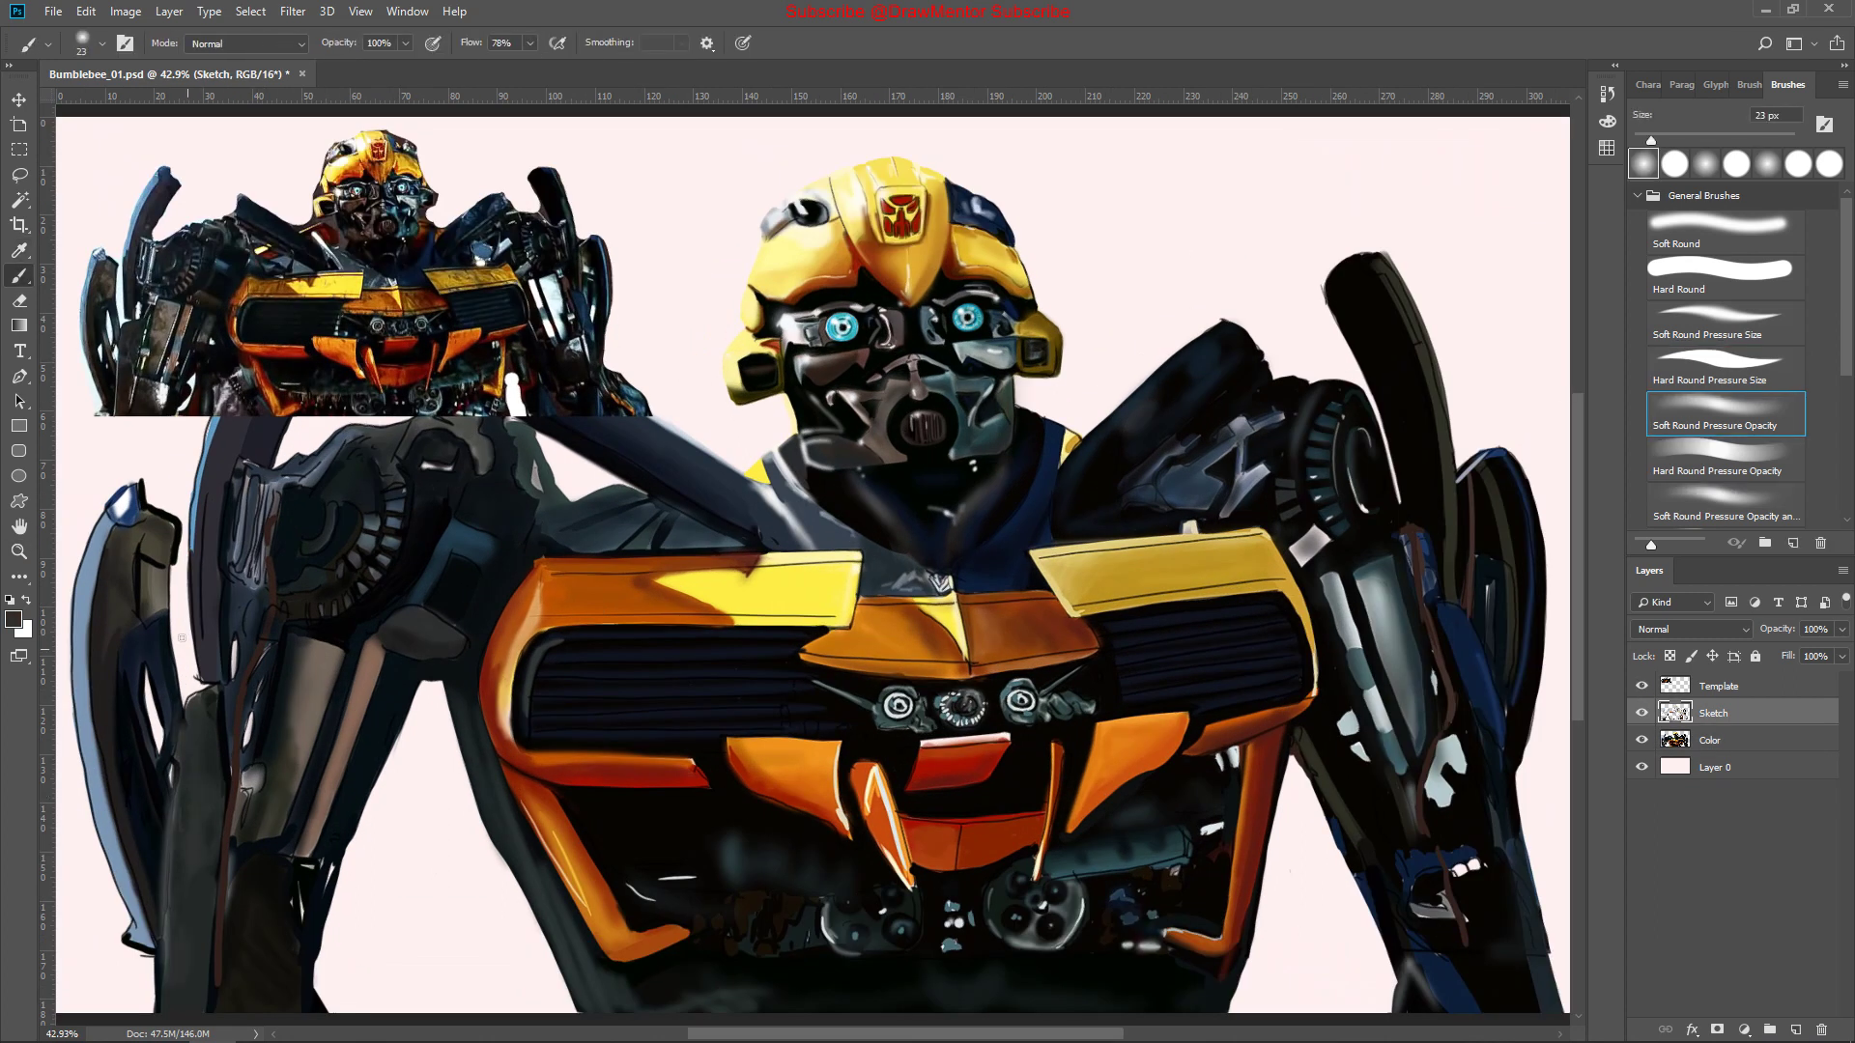
key(shift+3)
key(shift+7)
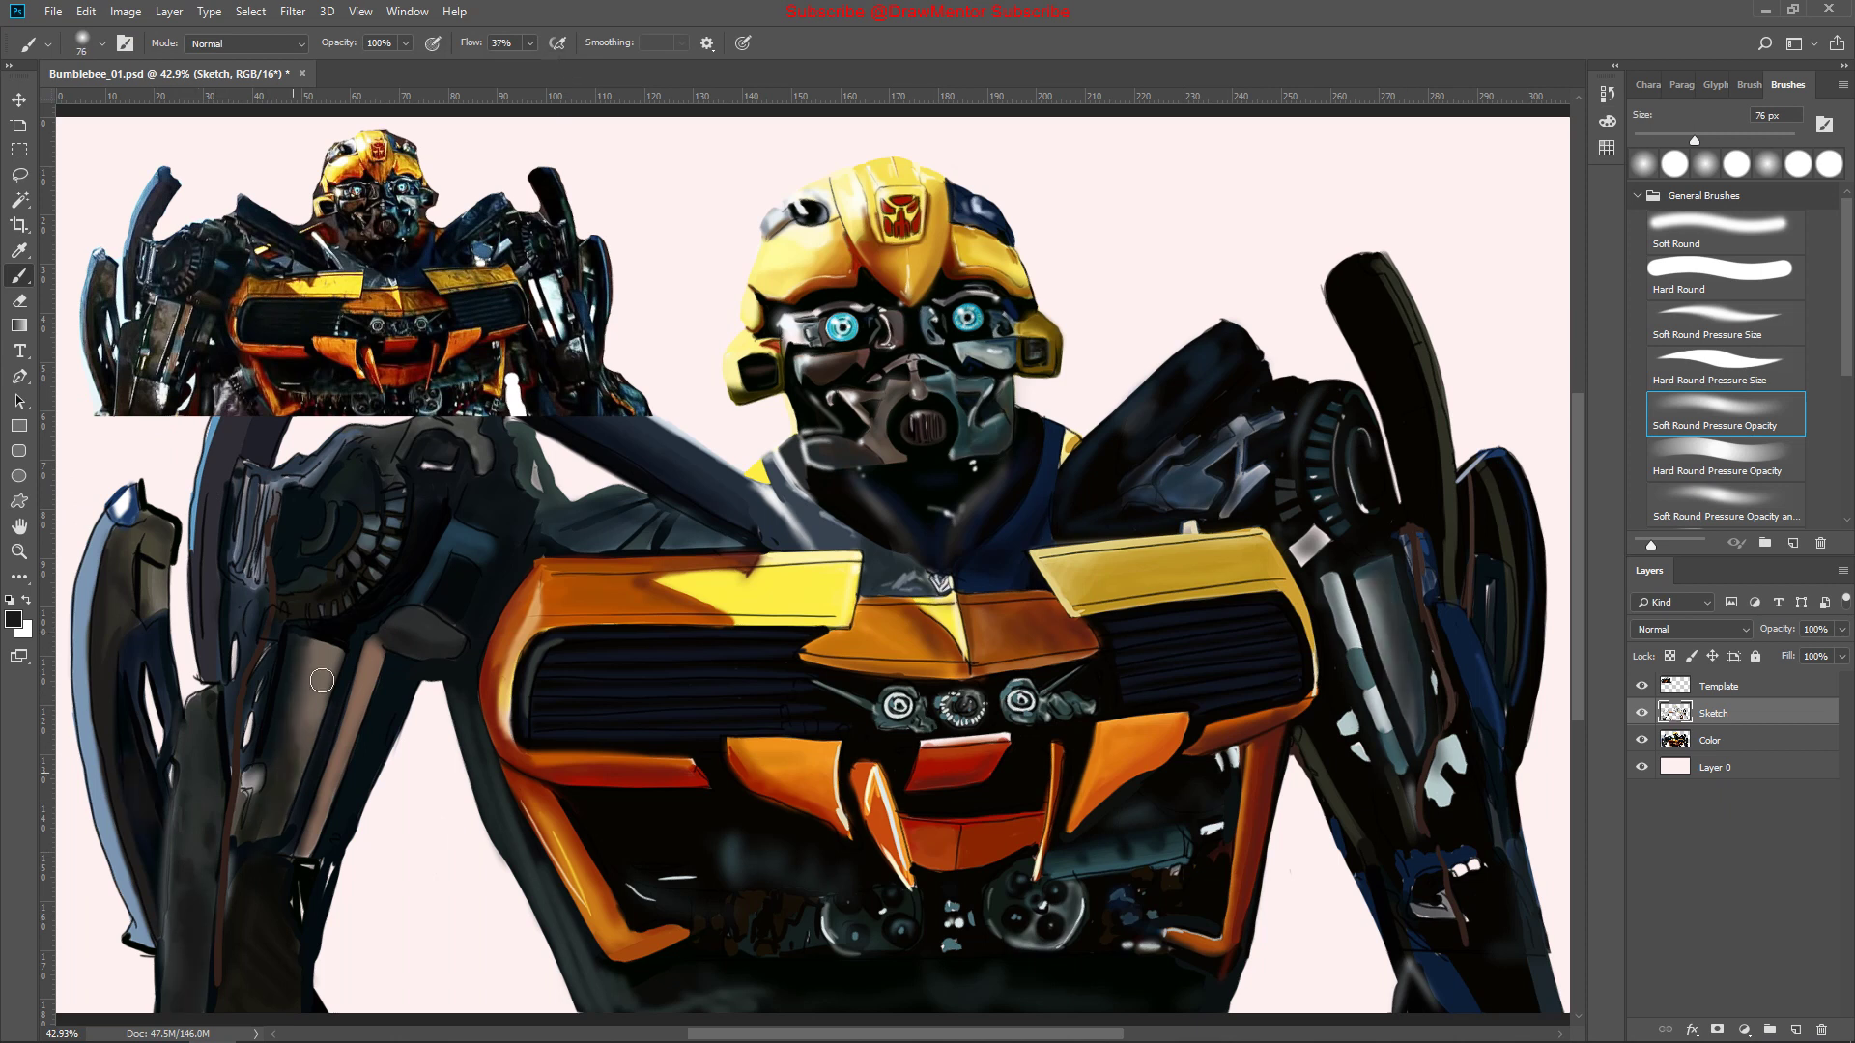
key(comma)
key(comma)
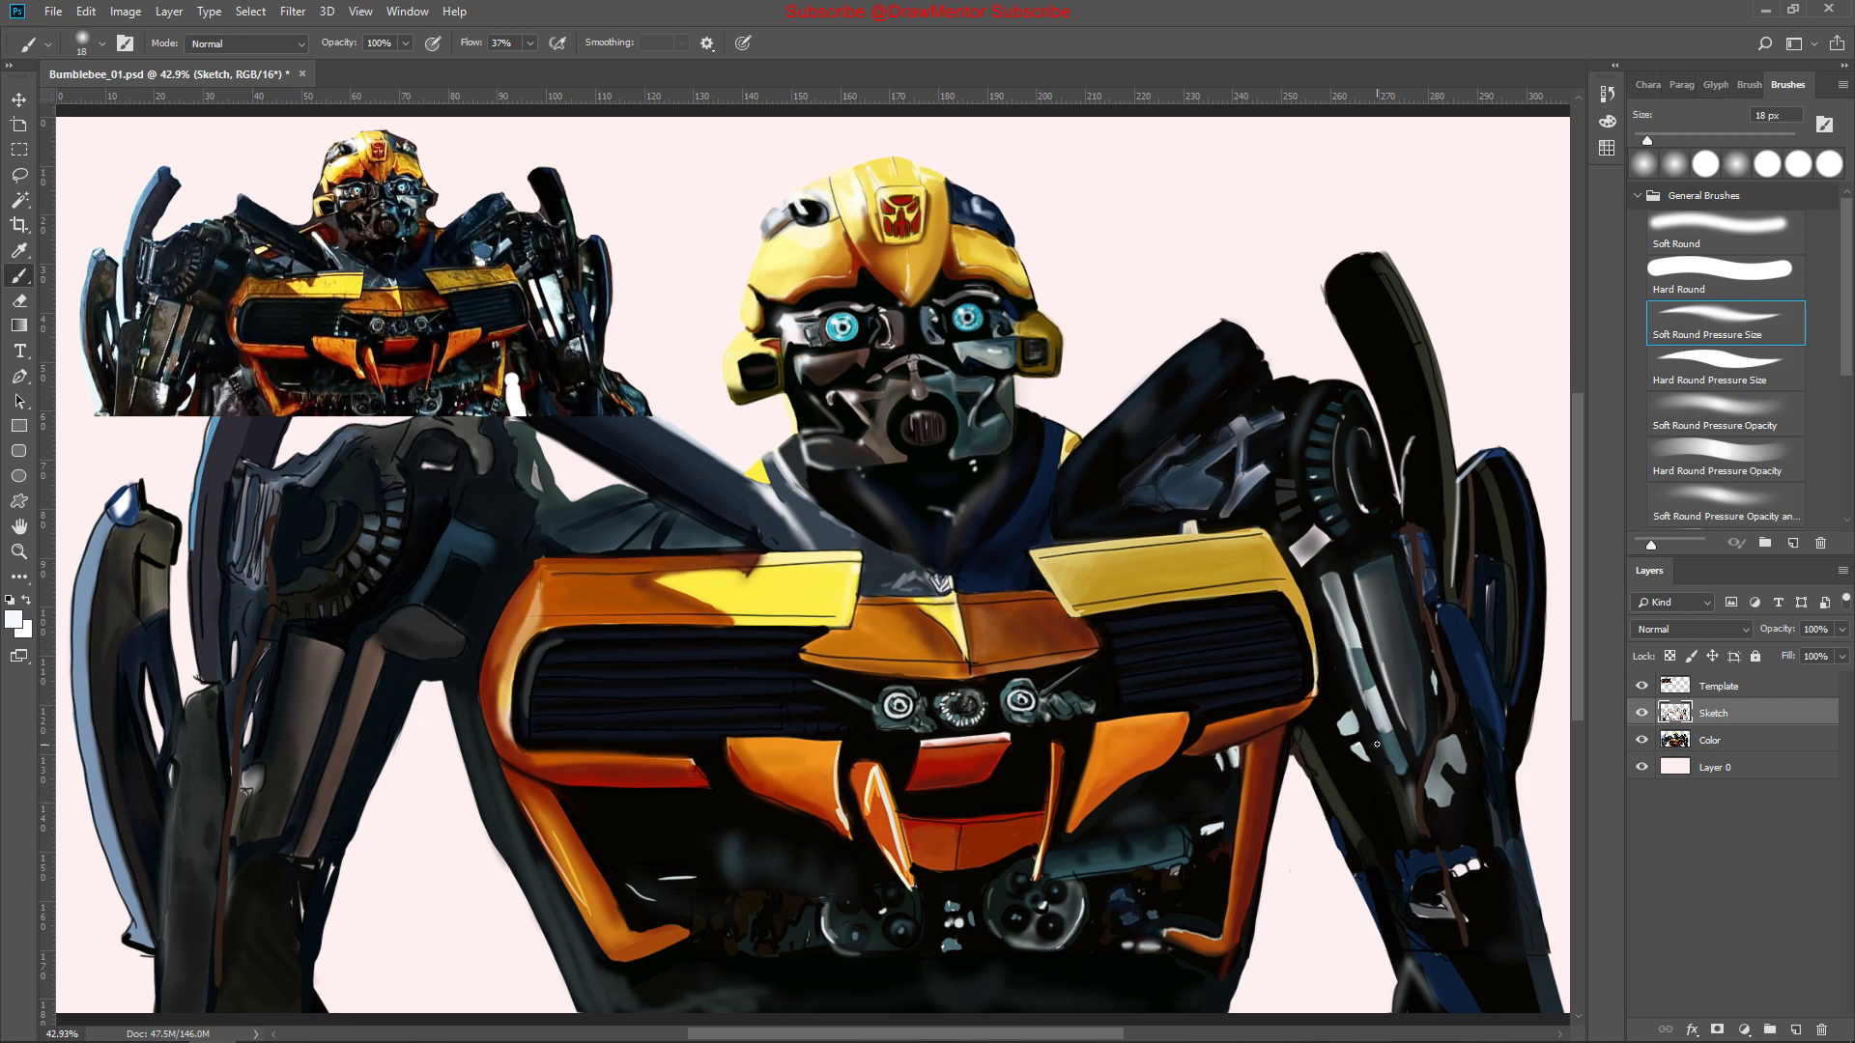
Hide the panels and pan, tilt and zoom the view onto the left arm
drag(1156, 635, 1139, 452)
drag(606, 745, 630, 737)
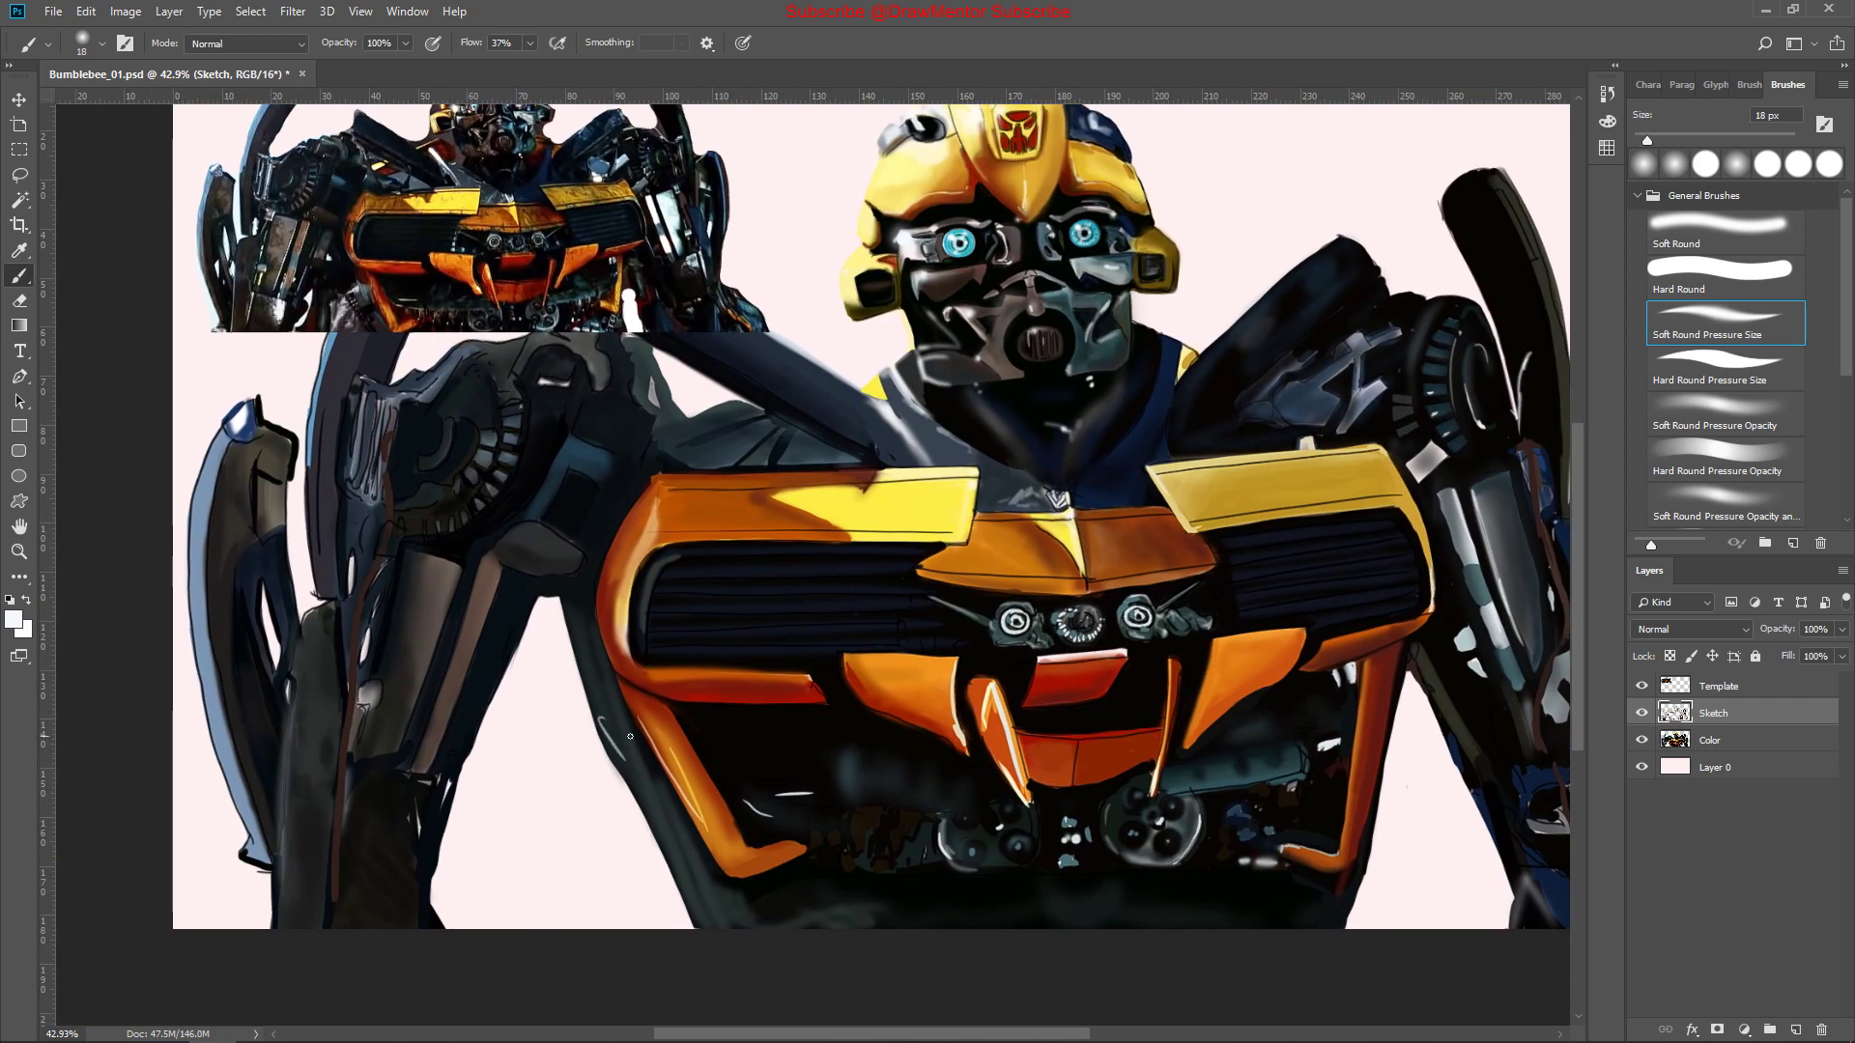
key(Tab)
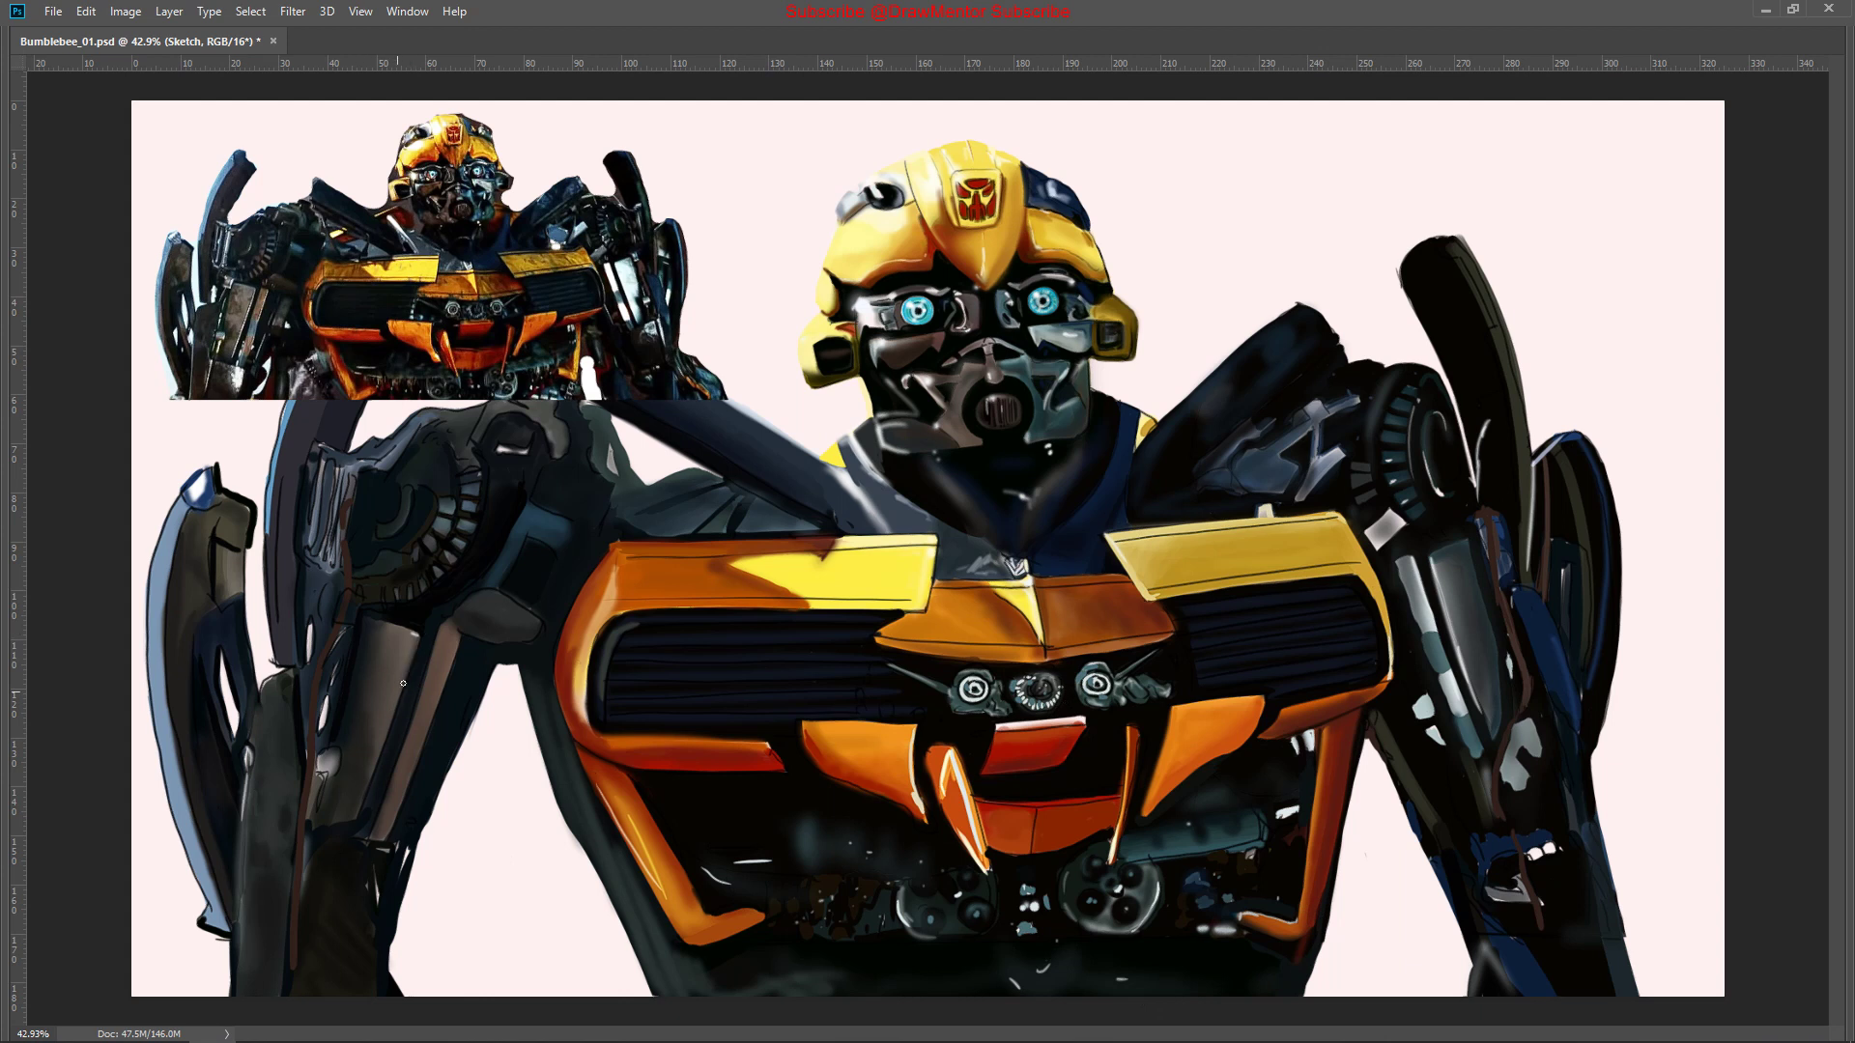
drag(357, 800, 886, 653)
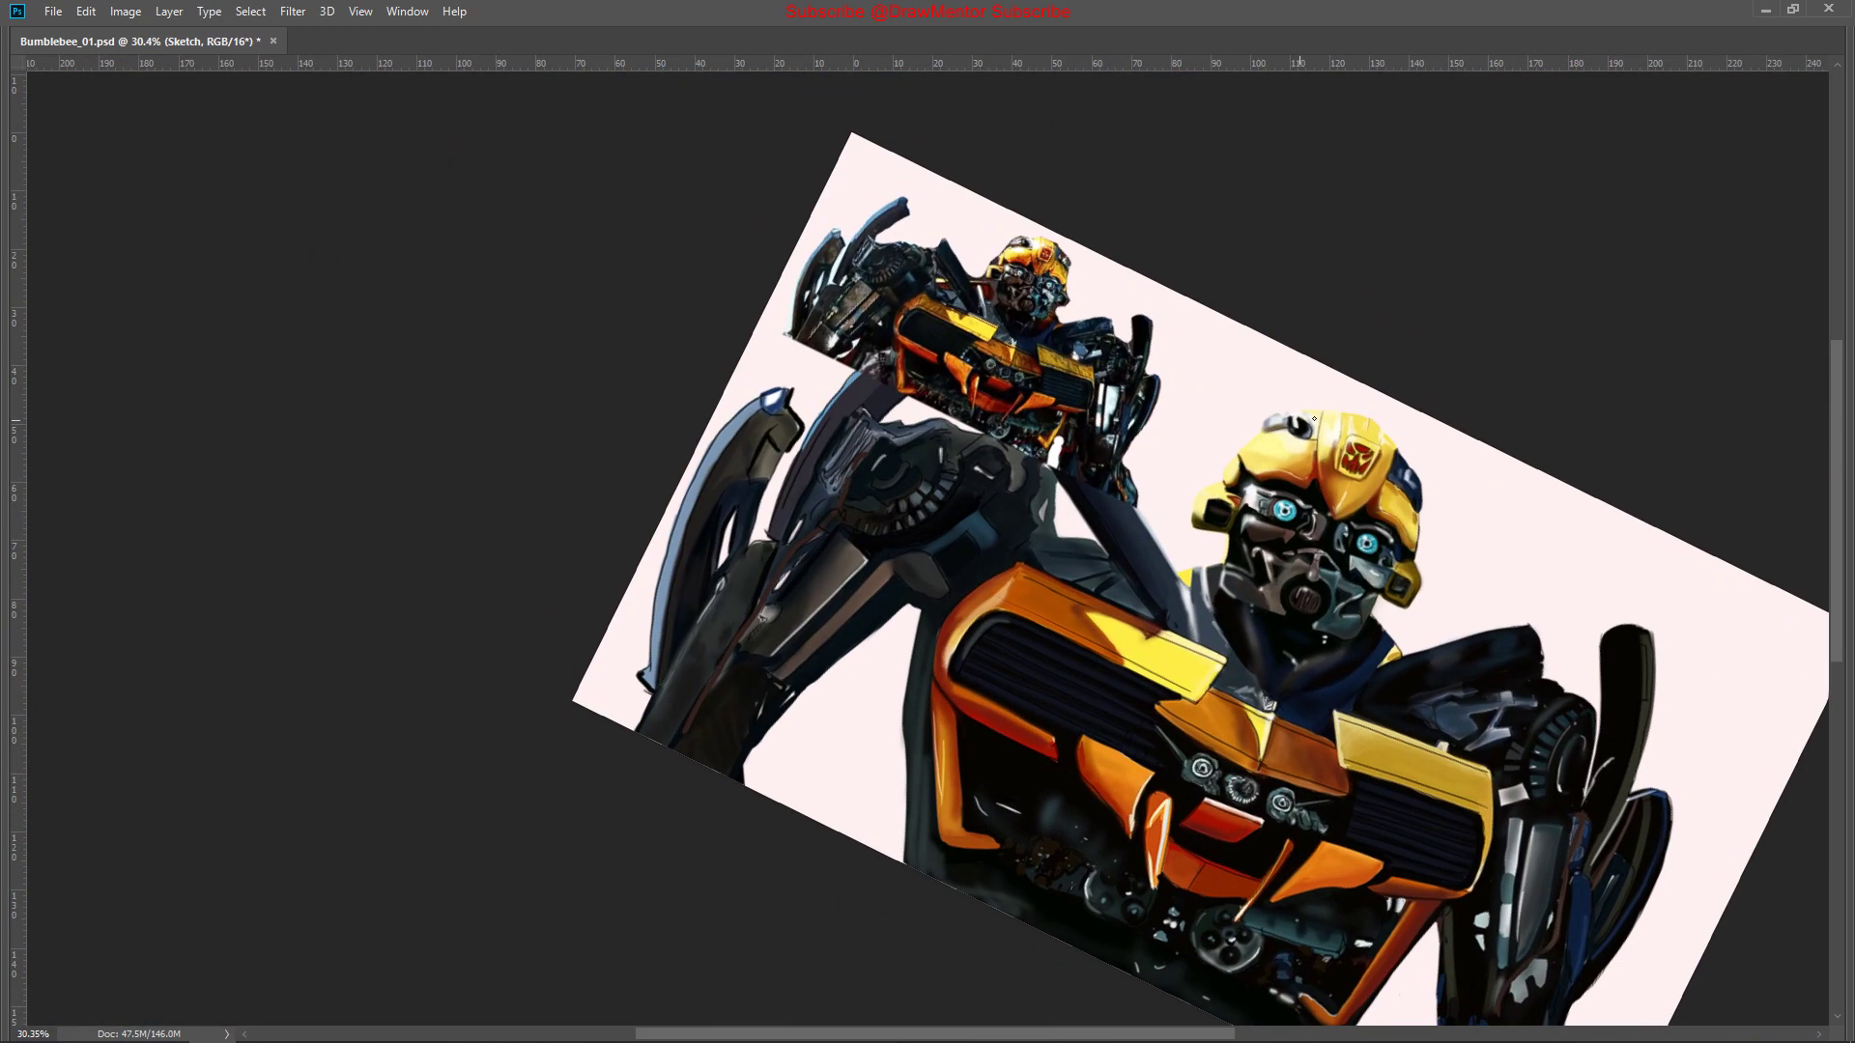
drag(1314, 418, 648, 532)
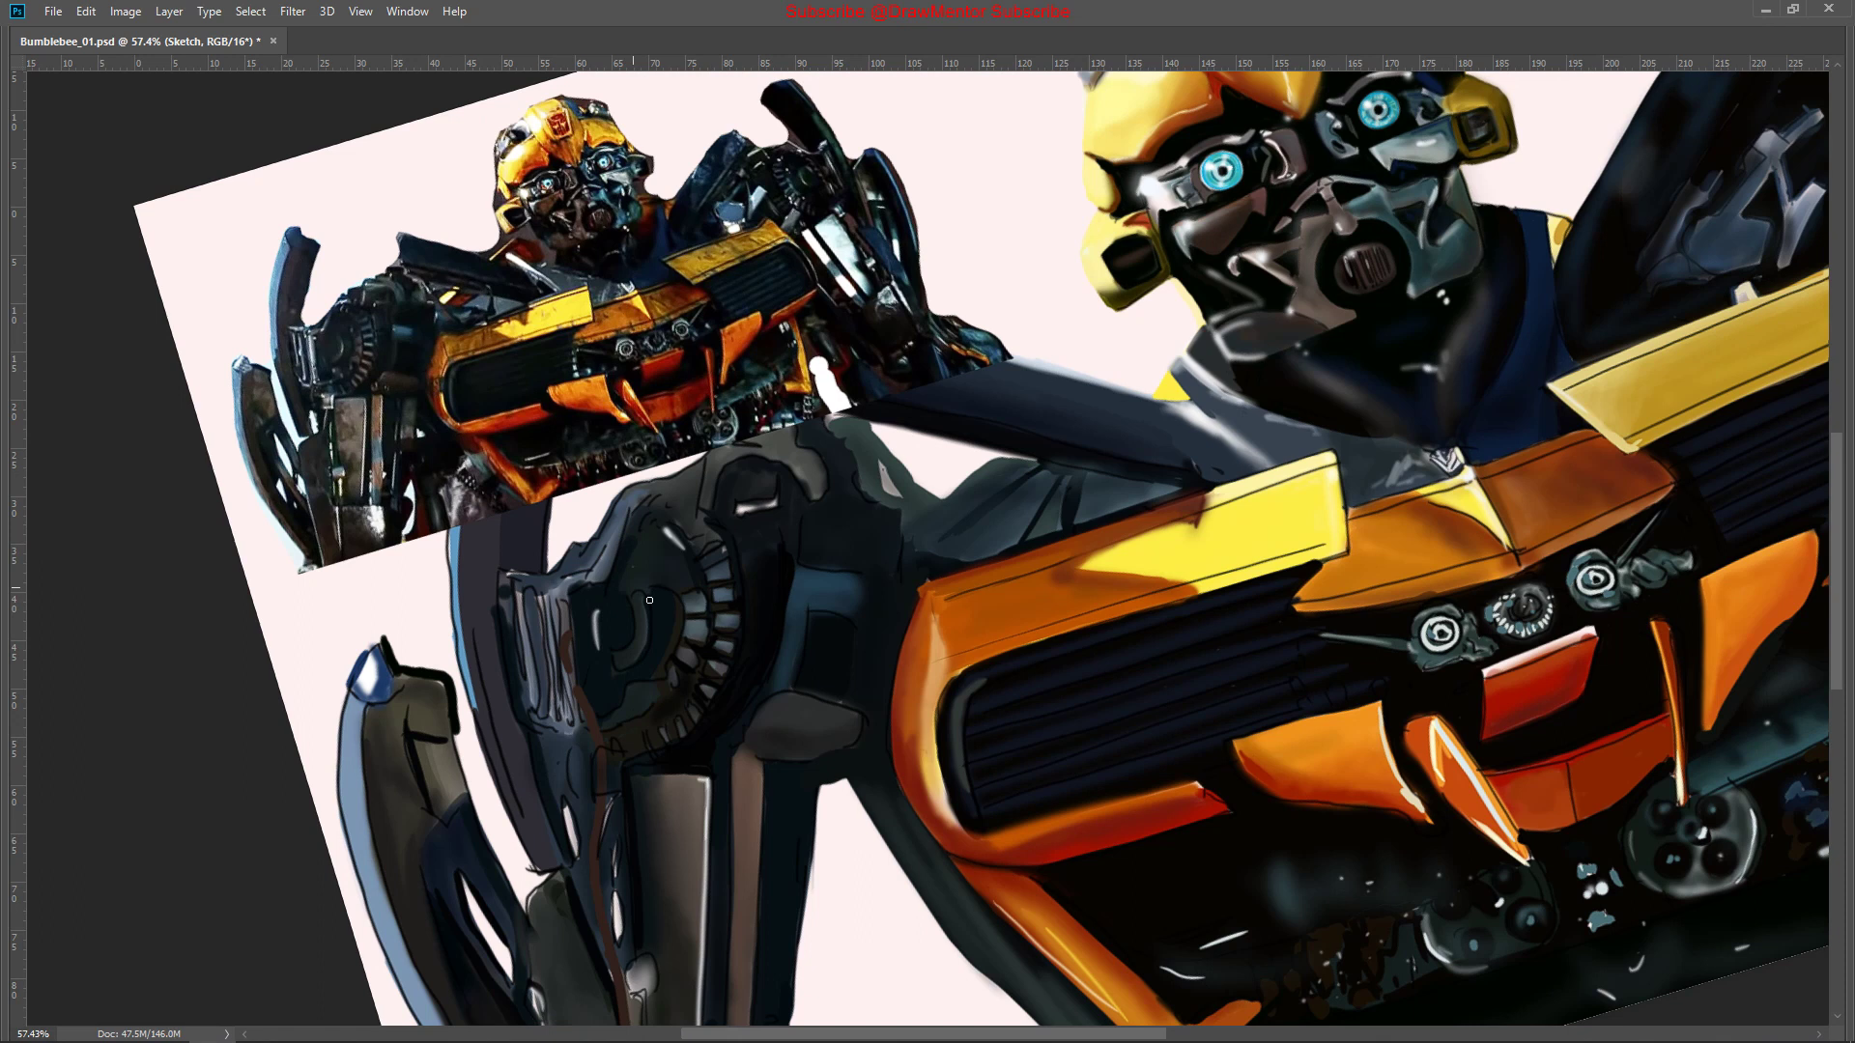
scroll(415, 780, down, 3)
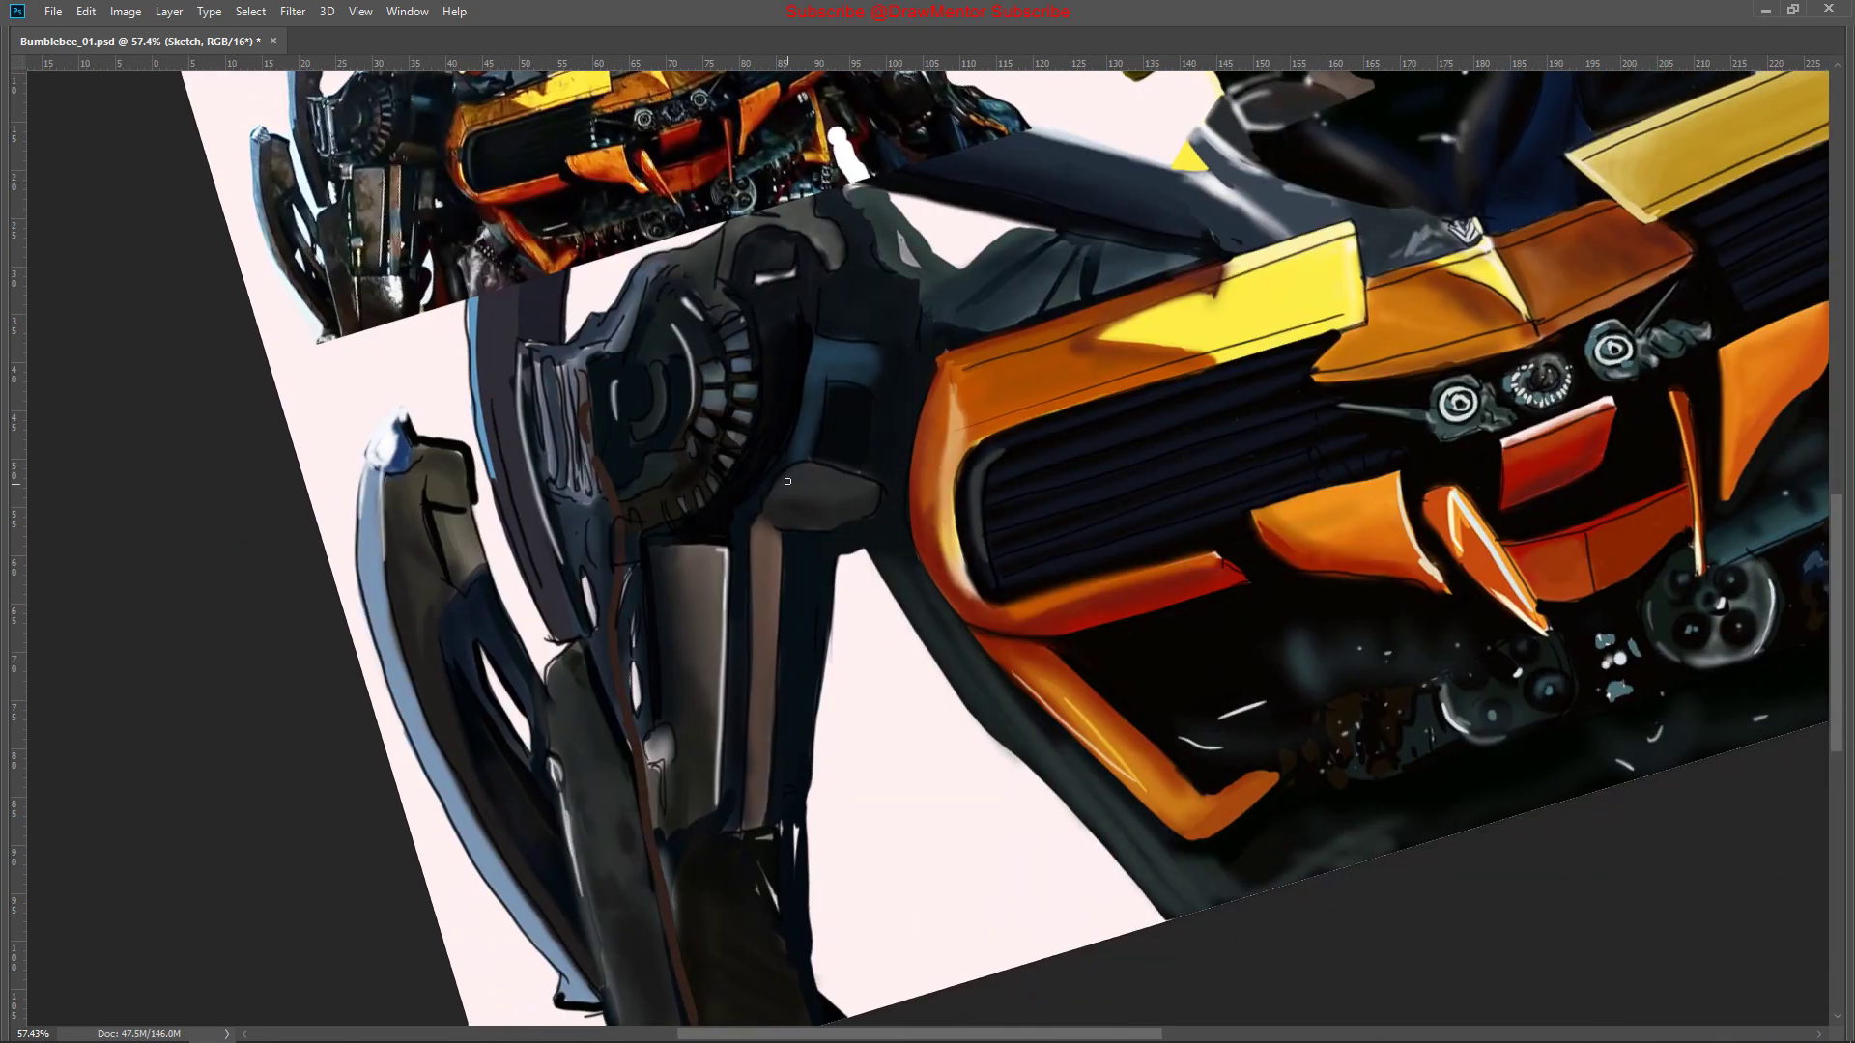
scroll(687, 353, right, 3)
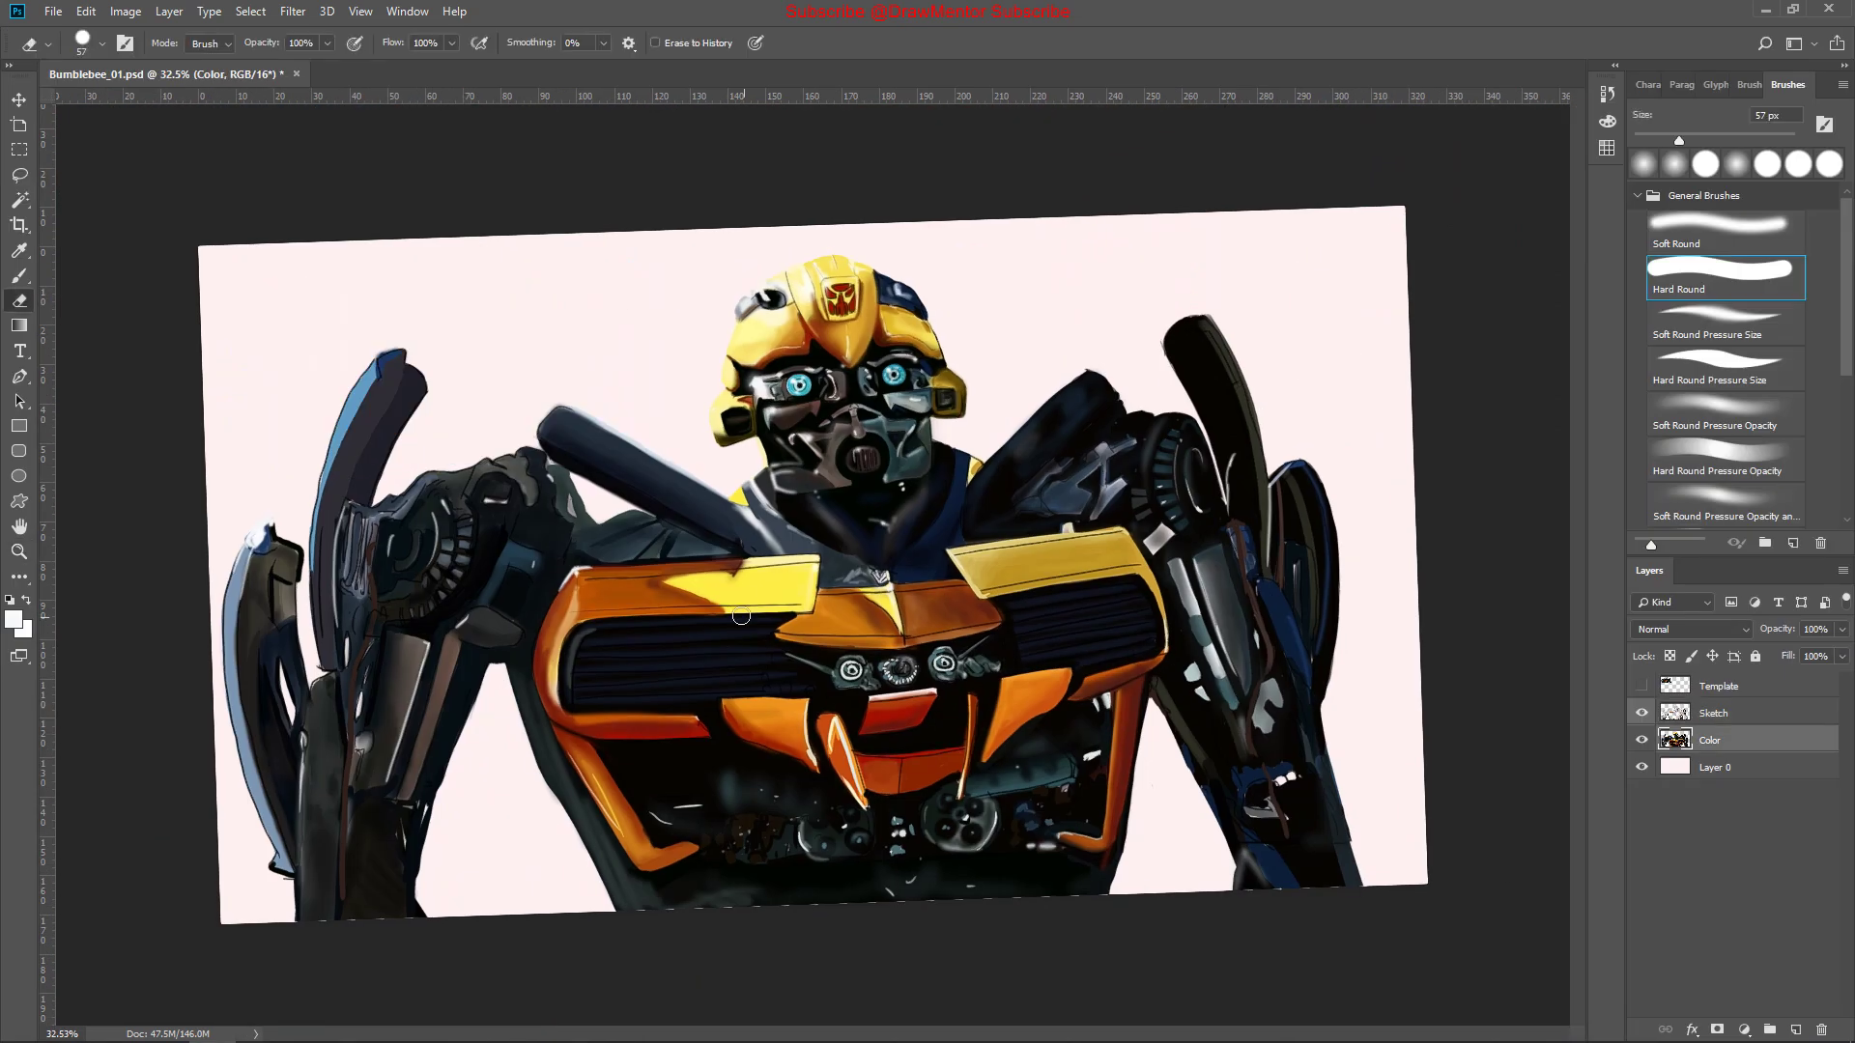
Add a dark stroke near the shoulder and a light highlight along the right cannon's upper edge
scroll(1113, 370, up, 5)
drag(956, 183, 1027, 254)
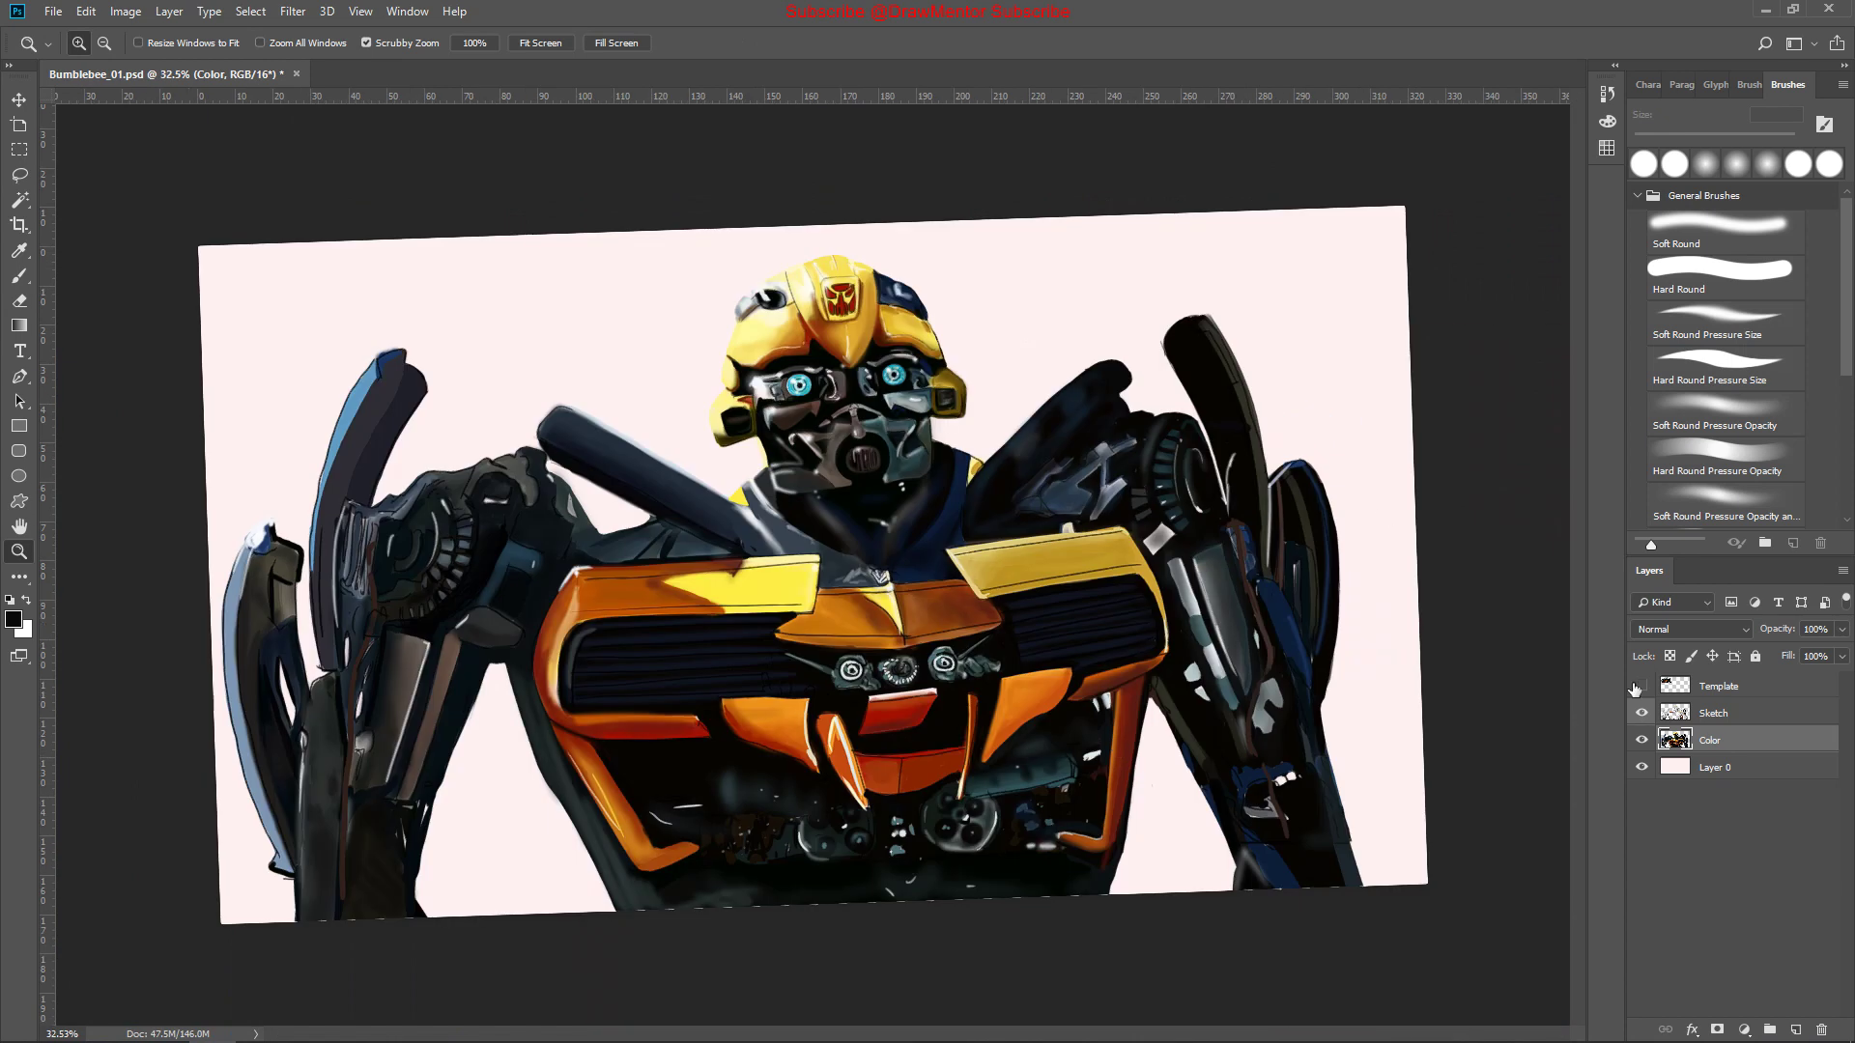
click(1641, 686)
click(1641, 686)
key(b)
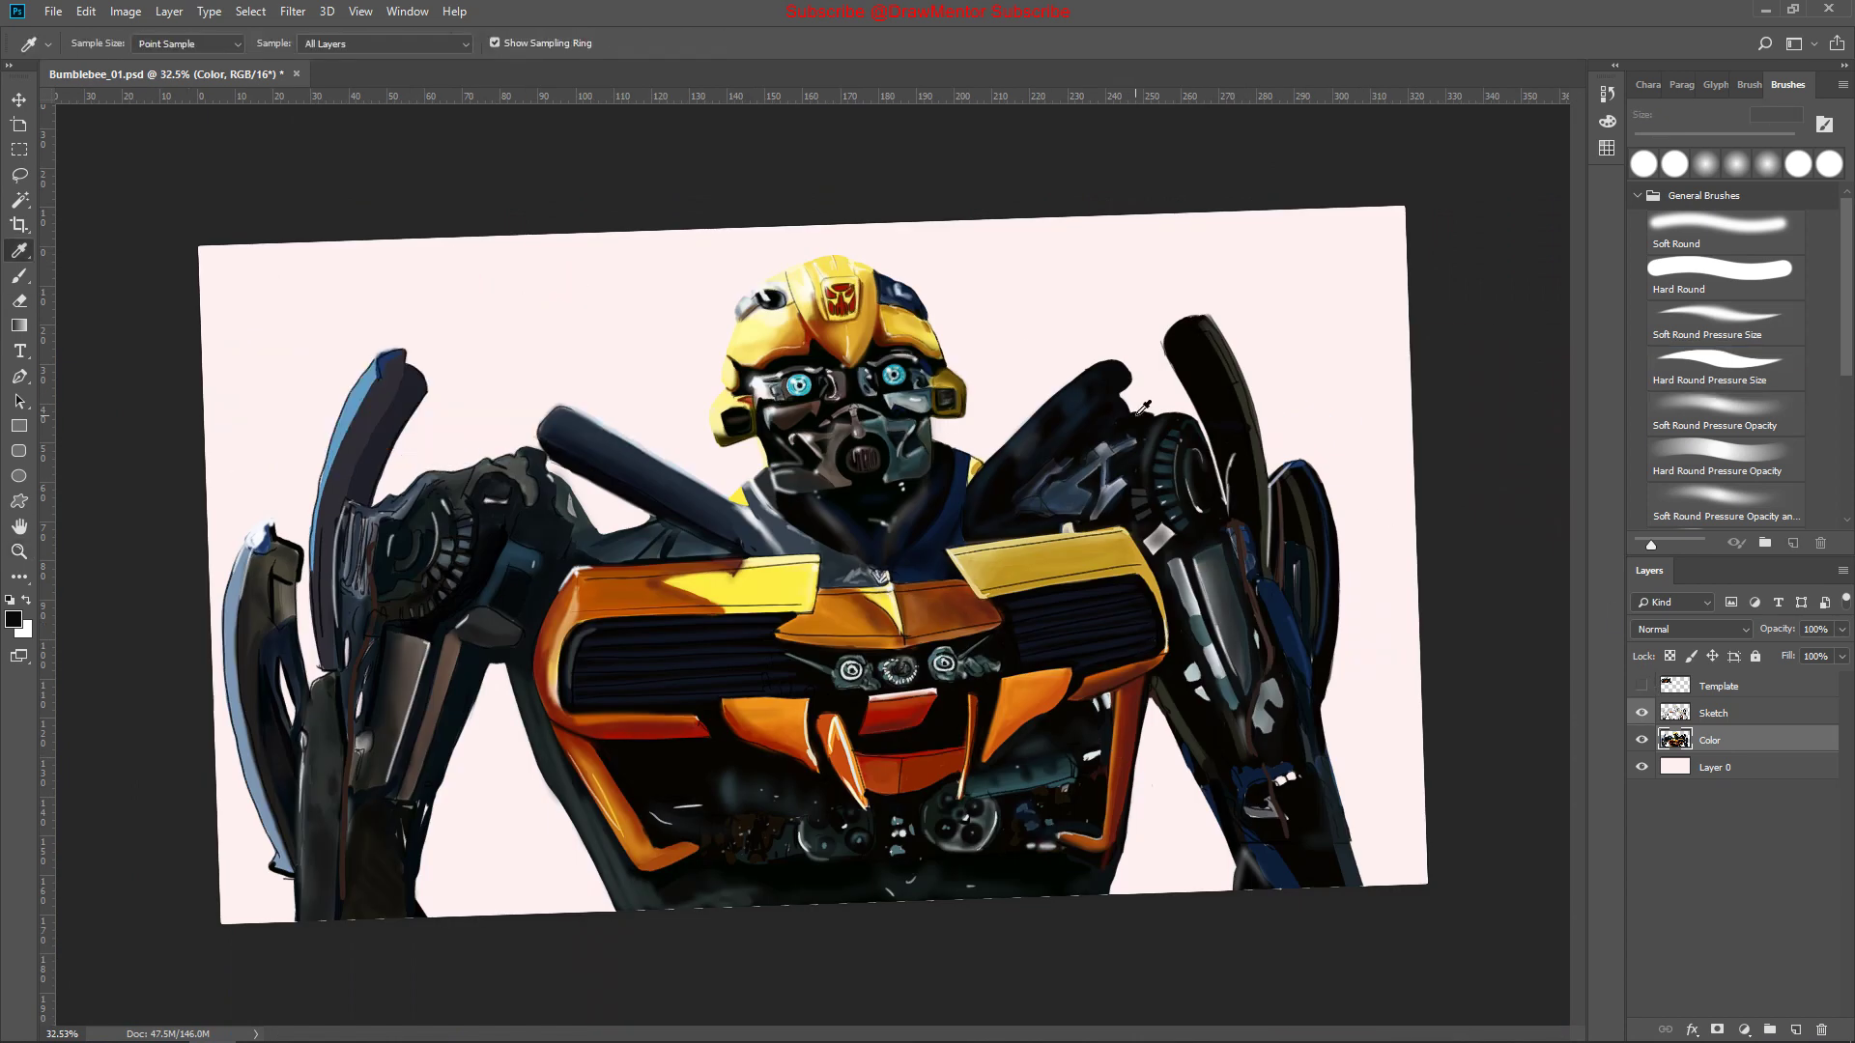
alt+click(1060, 467)
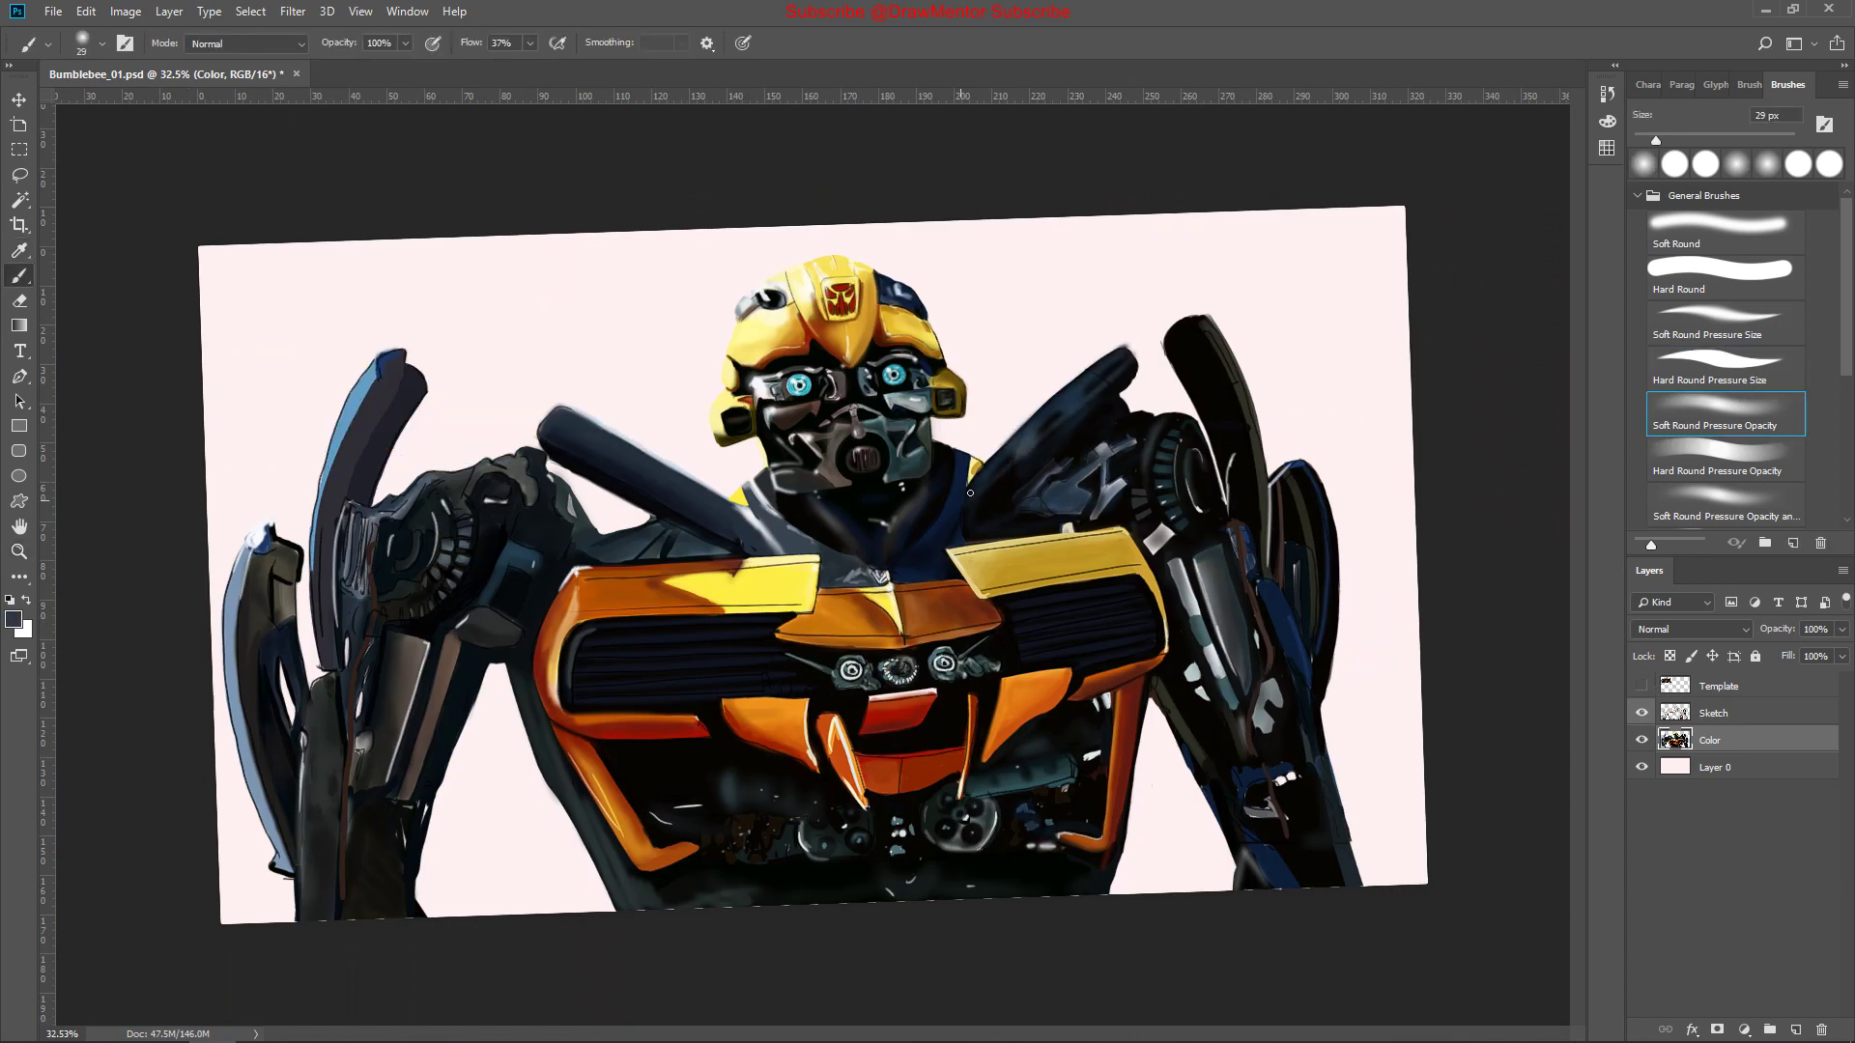
drag(1125, 370, 1004, 464)
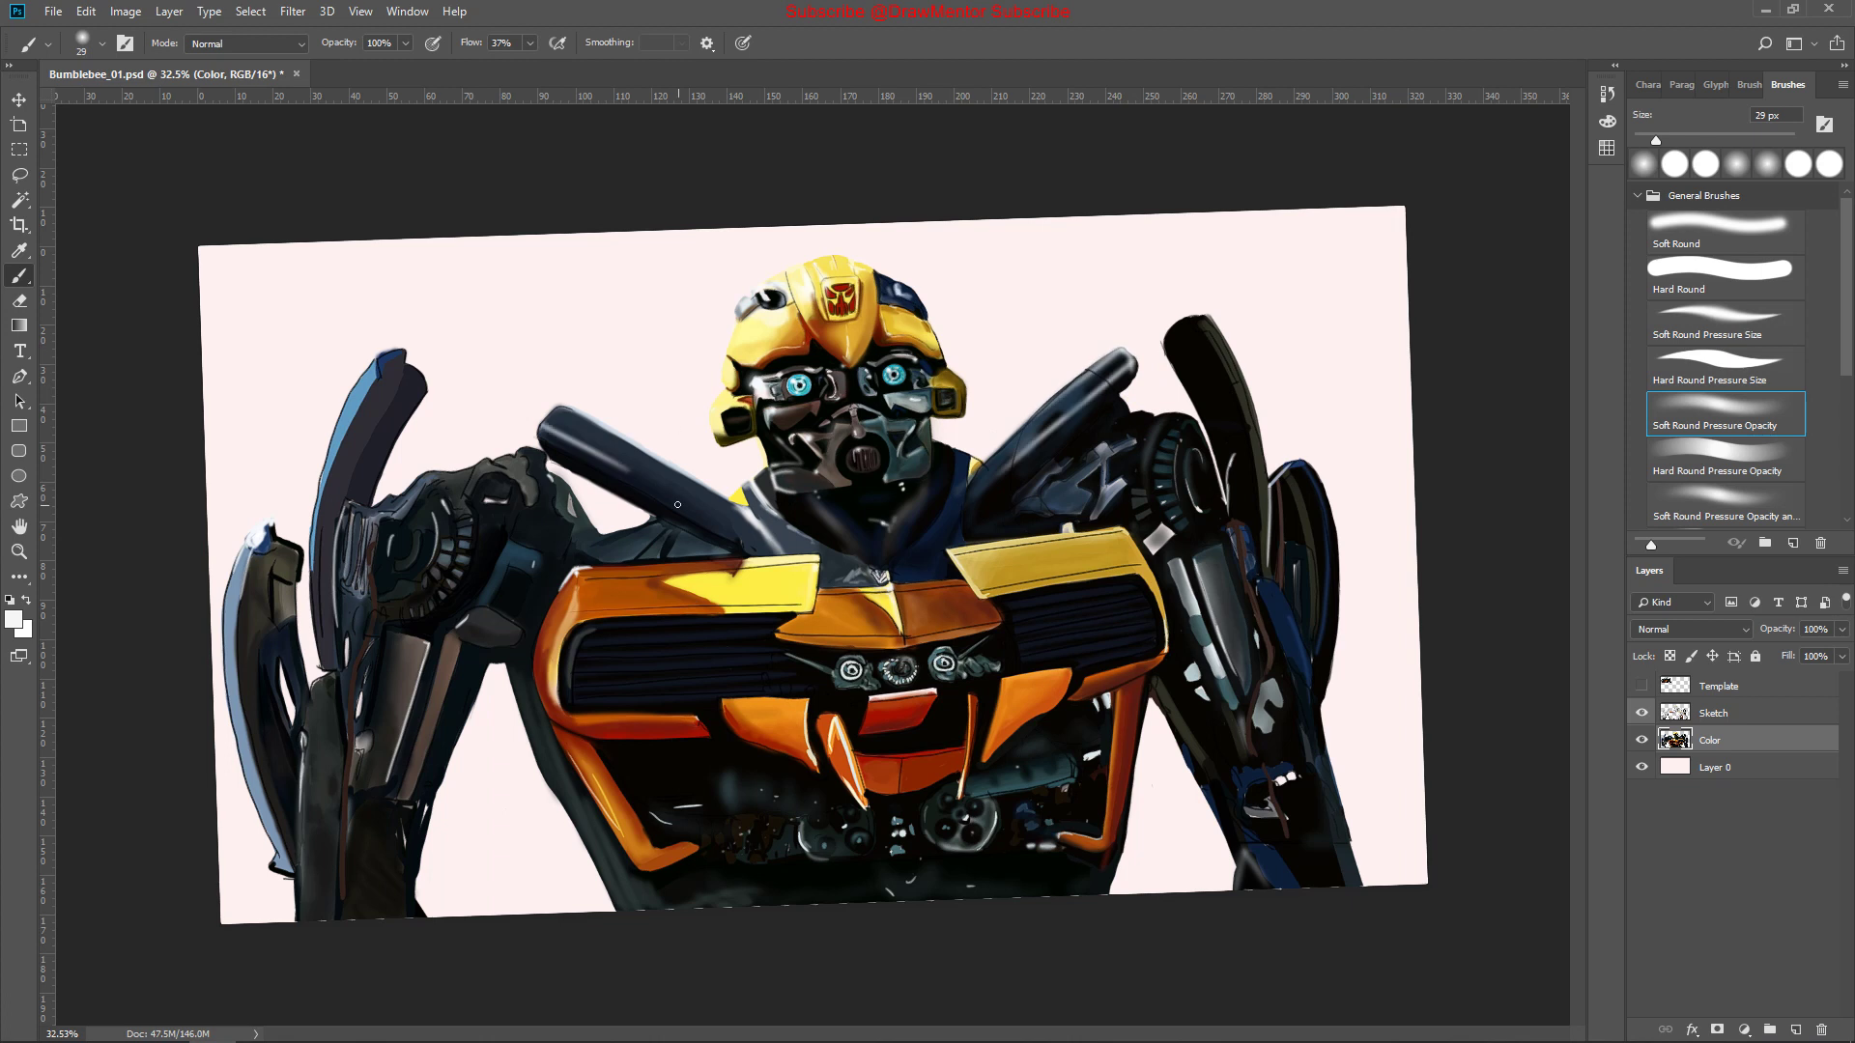
Erase stray paint around the left arm and the background beside it
key(e)
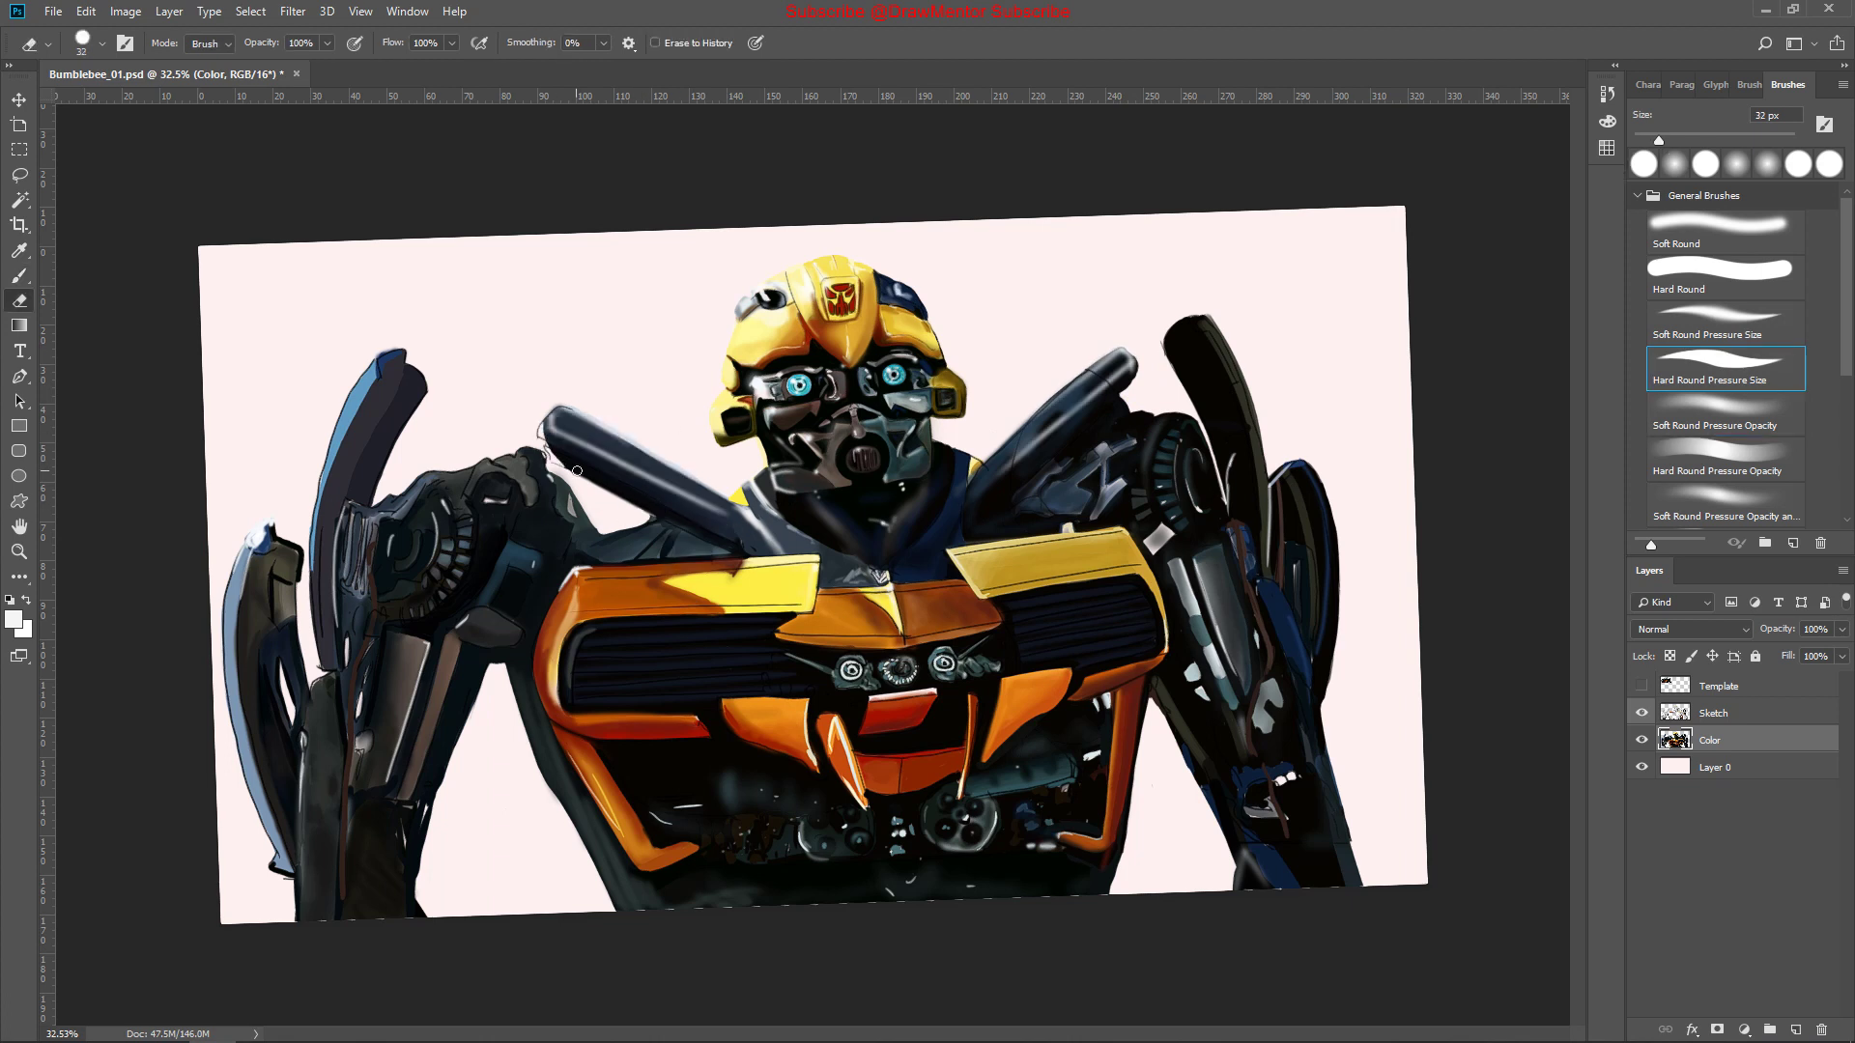
scroll(680, 584, up, 3)
drag(478, 363, 600, 430)
drag(309, 251, 454, 329)
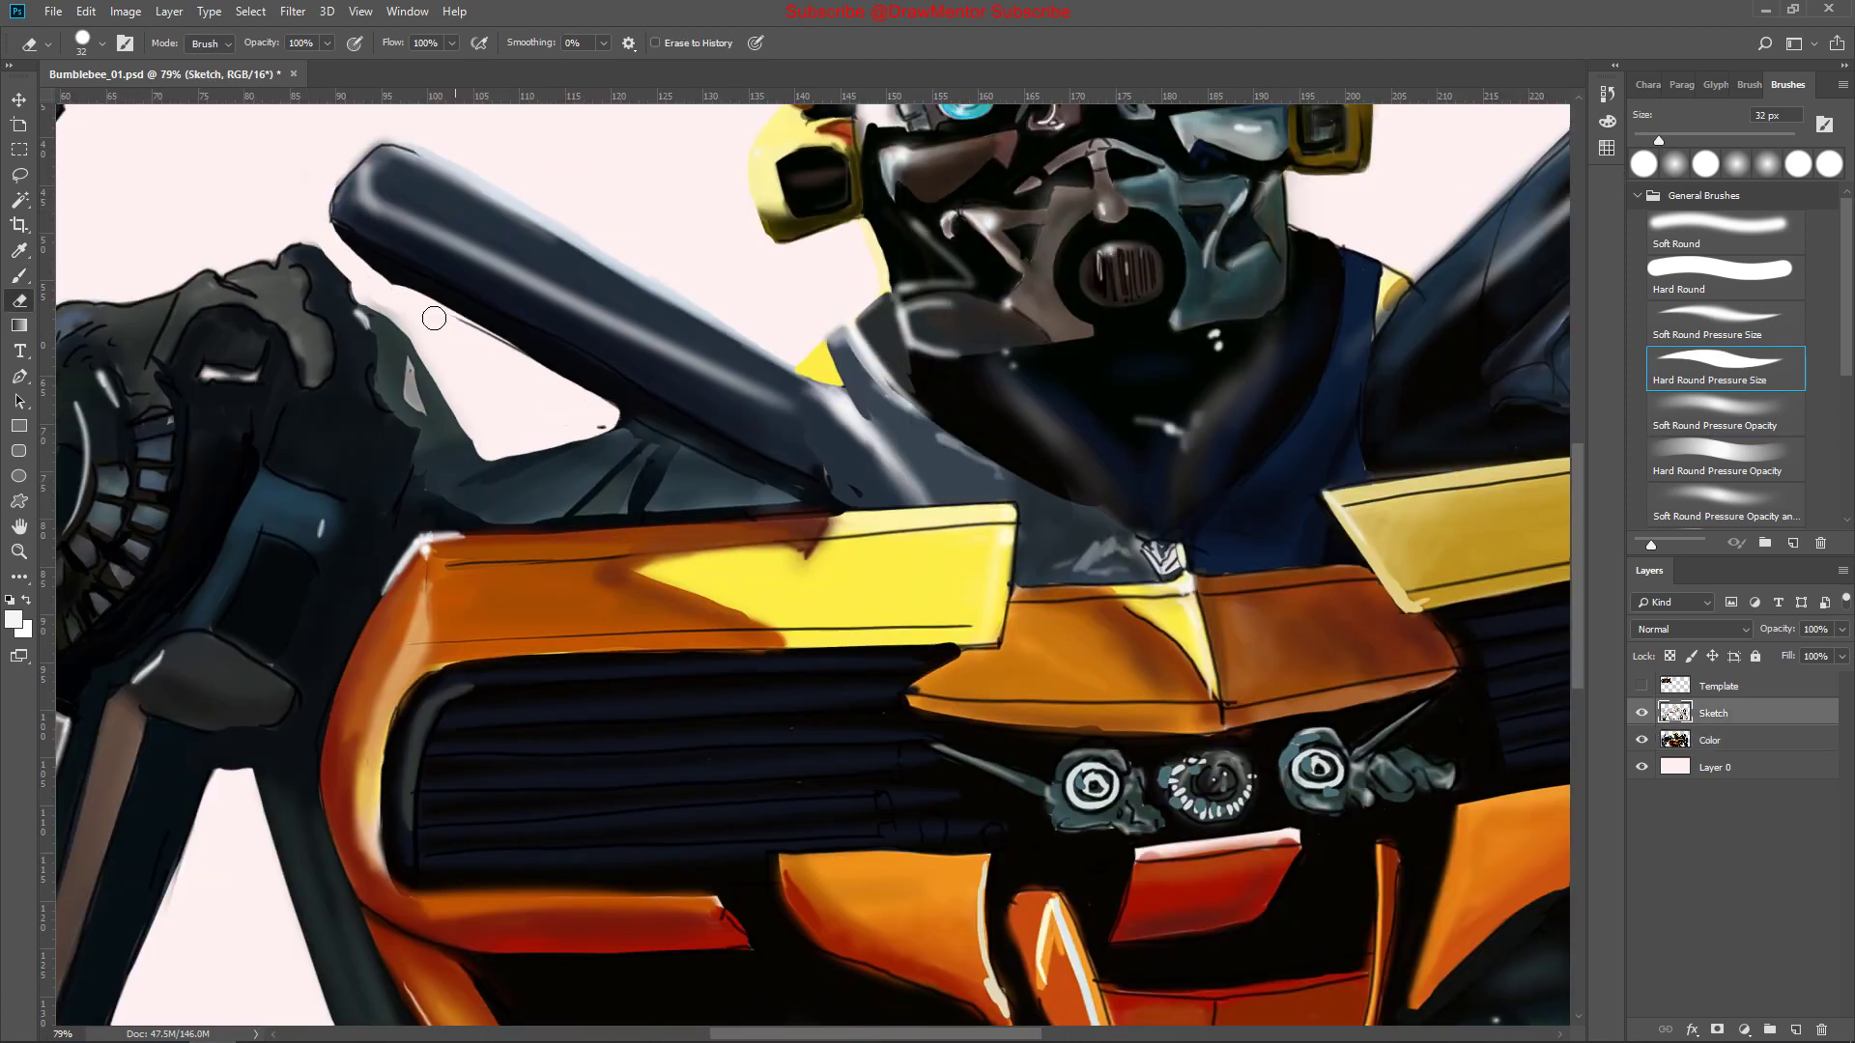
key(b)
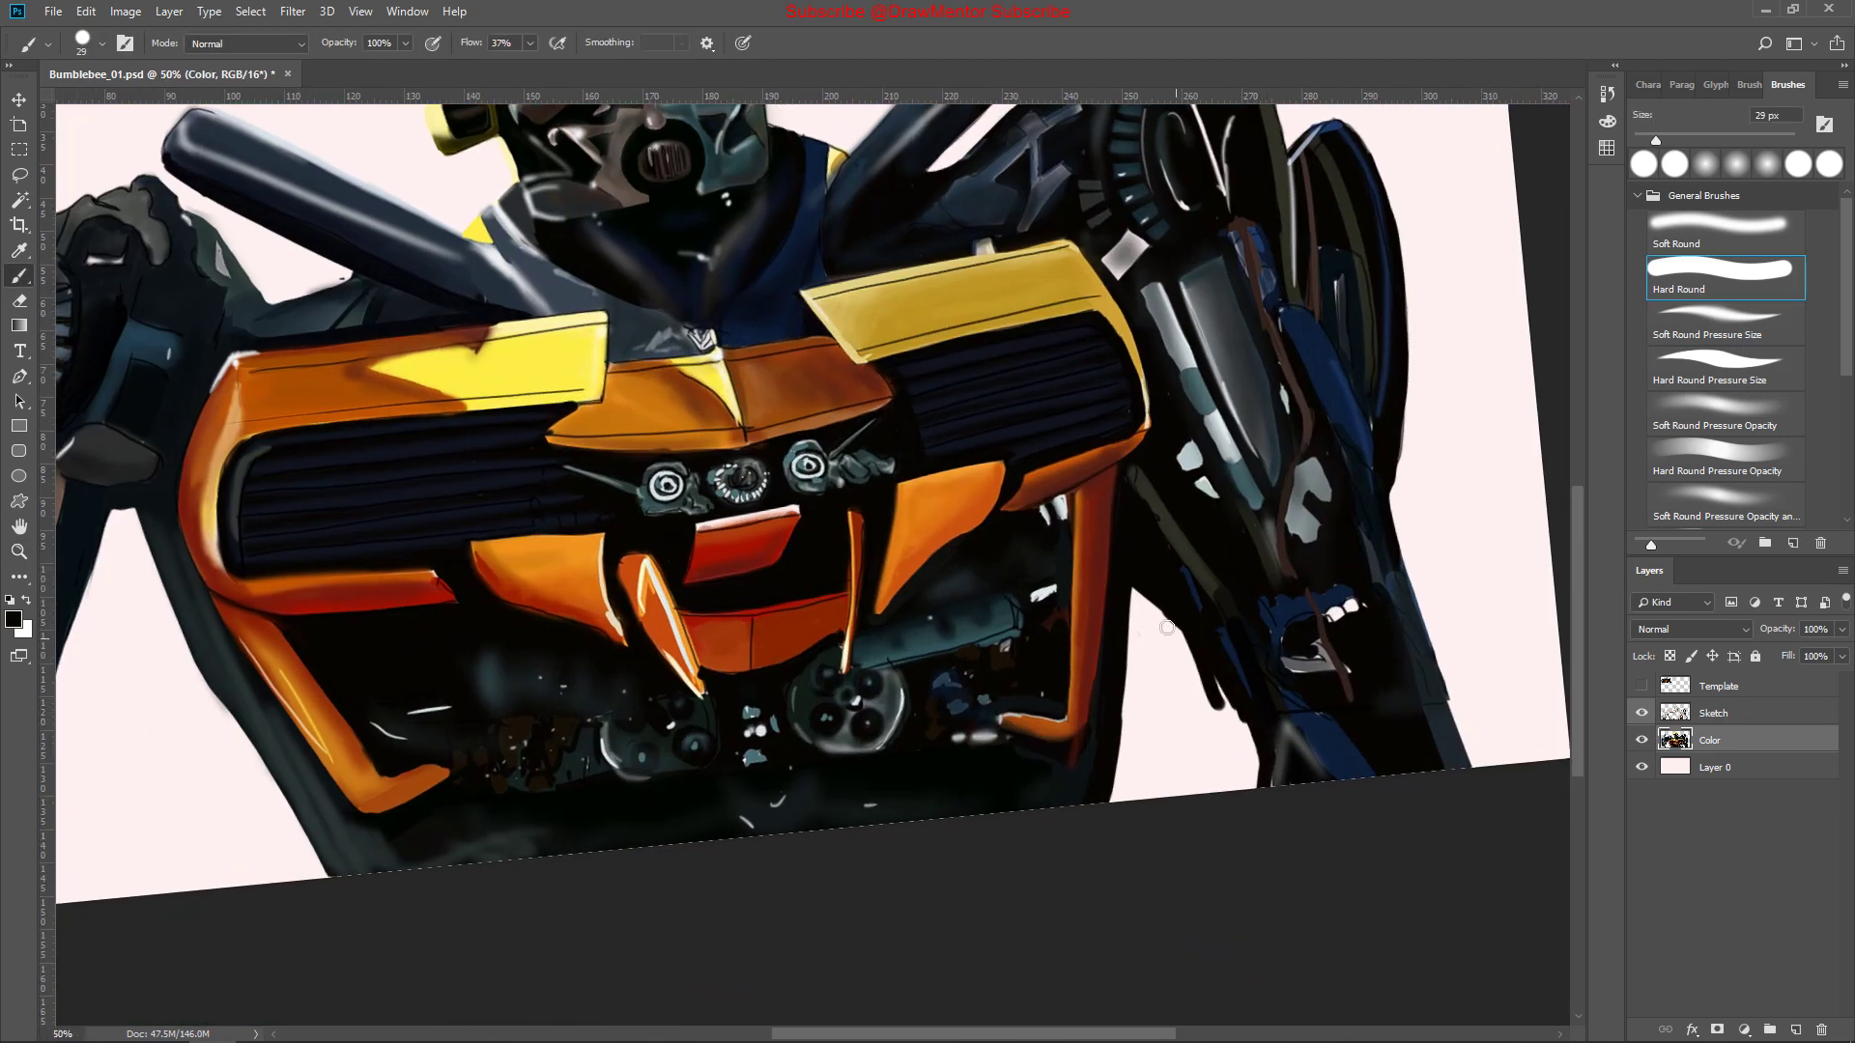
Fill the right-side pink gap dark and erase stray marks near the lower right leg
drag(1167, 628, 1217, 753)
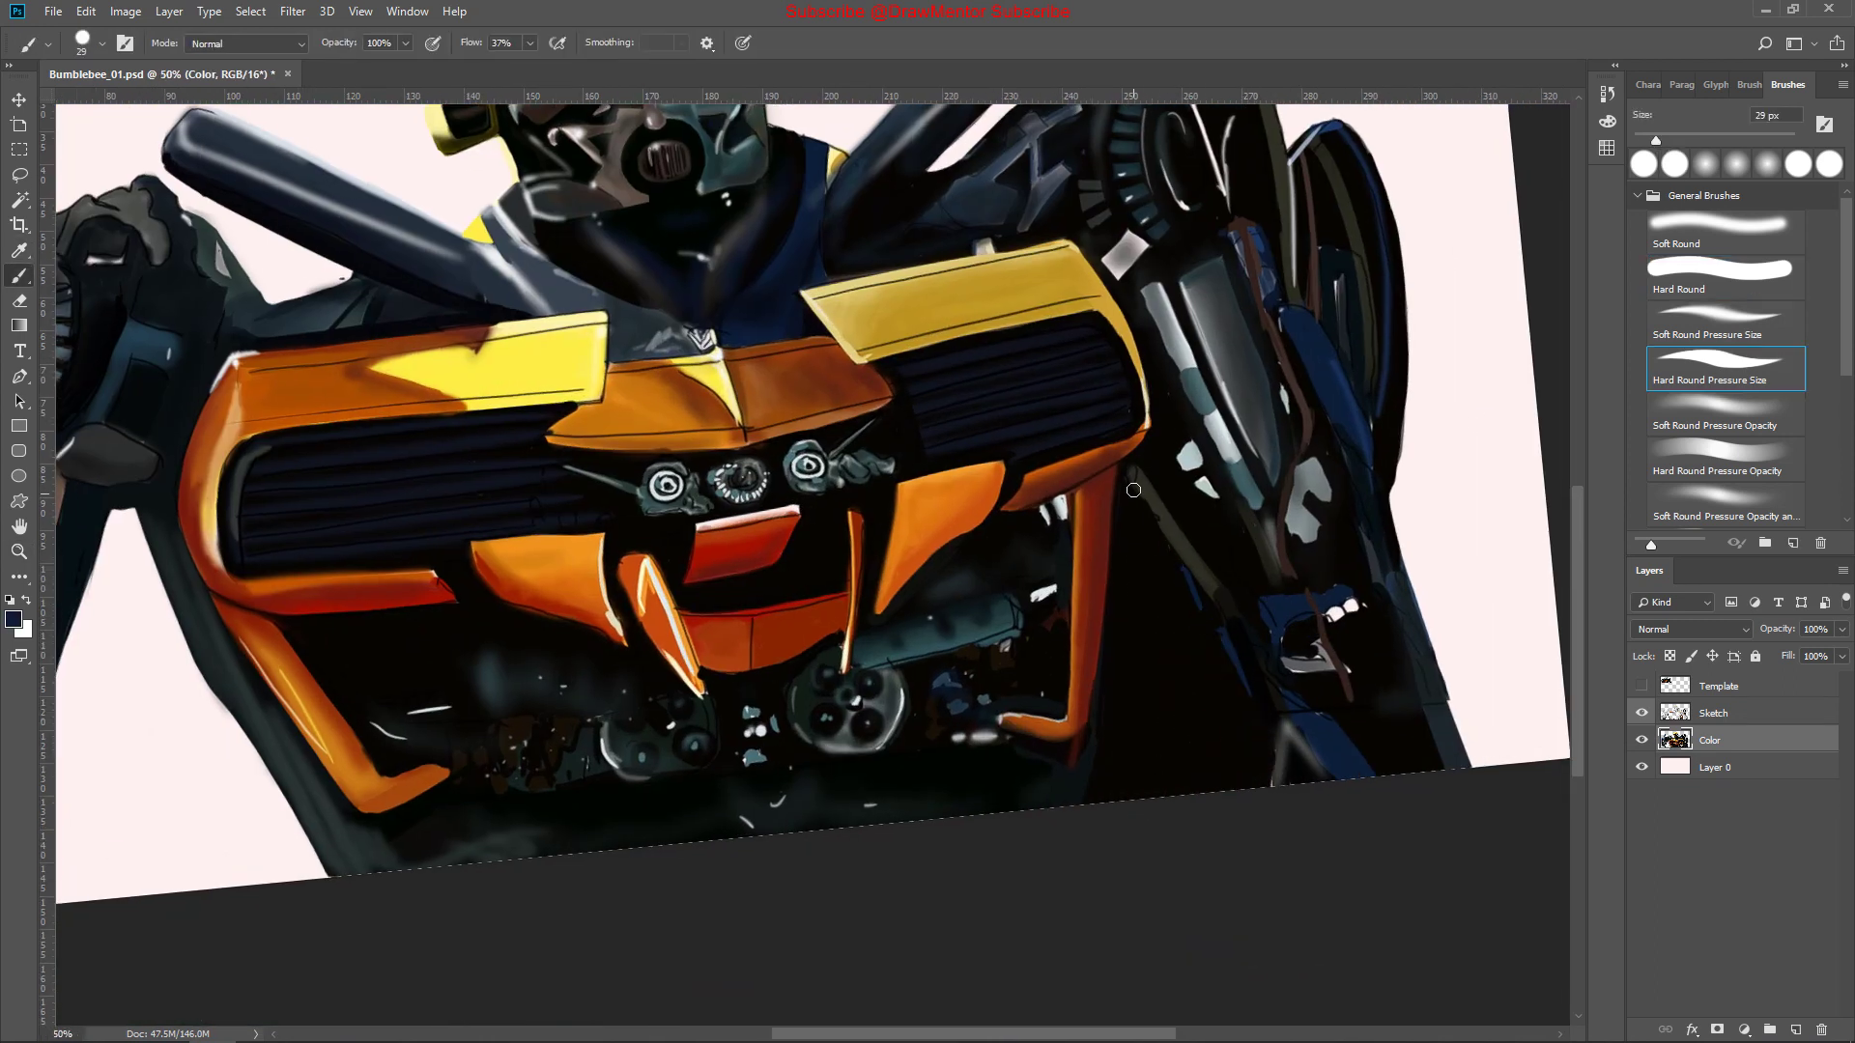
key(alt+bracketright)
key(e)
key(ctrl+0)
key(alt+bracketleft)
drag(1121, 742, 1104, 798)
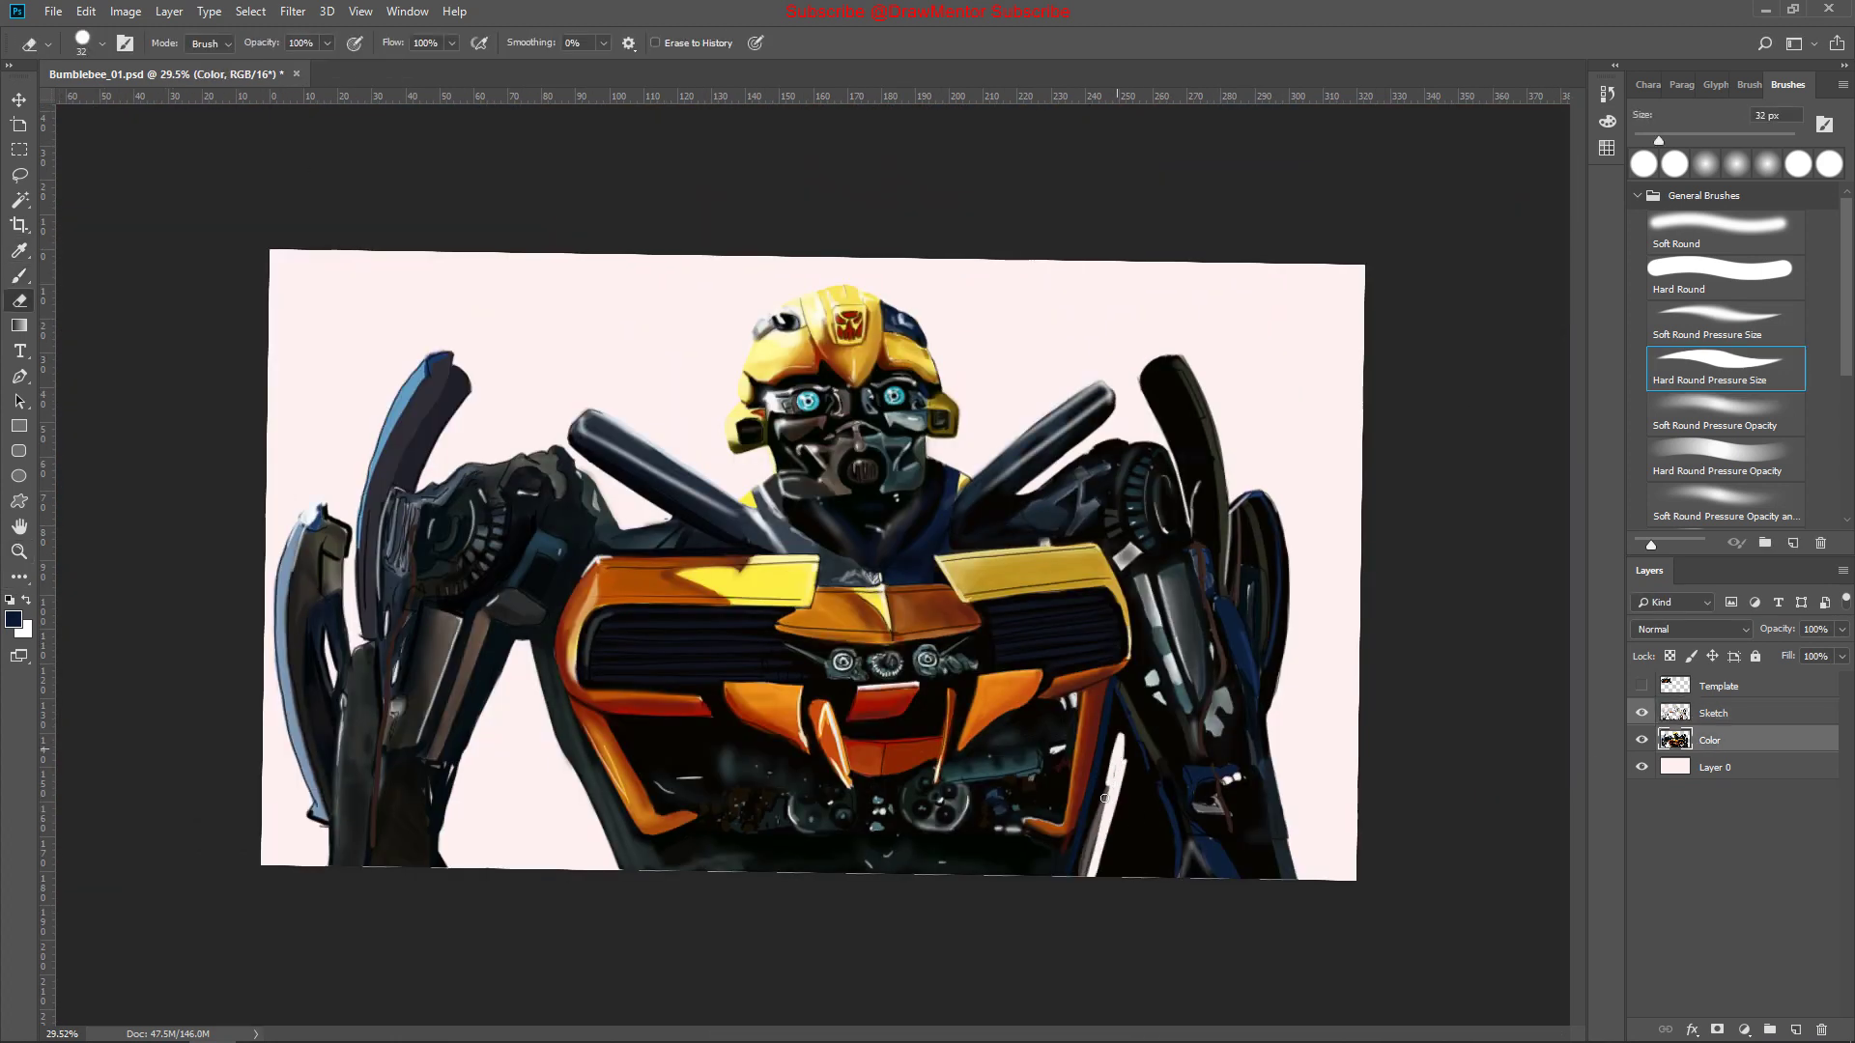
scroll(1105, 798, up, 4)
mouse_move(981, 650)
mouse_down()
mouse_move(1069, 725)
mouse_move(1032, 592)
mouse_move(985, 758)
mouse_up()
Fit the whole painting in view and shrink the brush to 13 px
key(ctrl+0)
key(b)
scroll(415, 688, up, 1)
scroll(416, 688, up, 2)
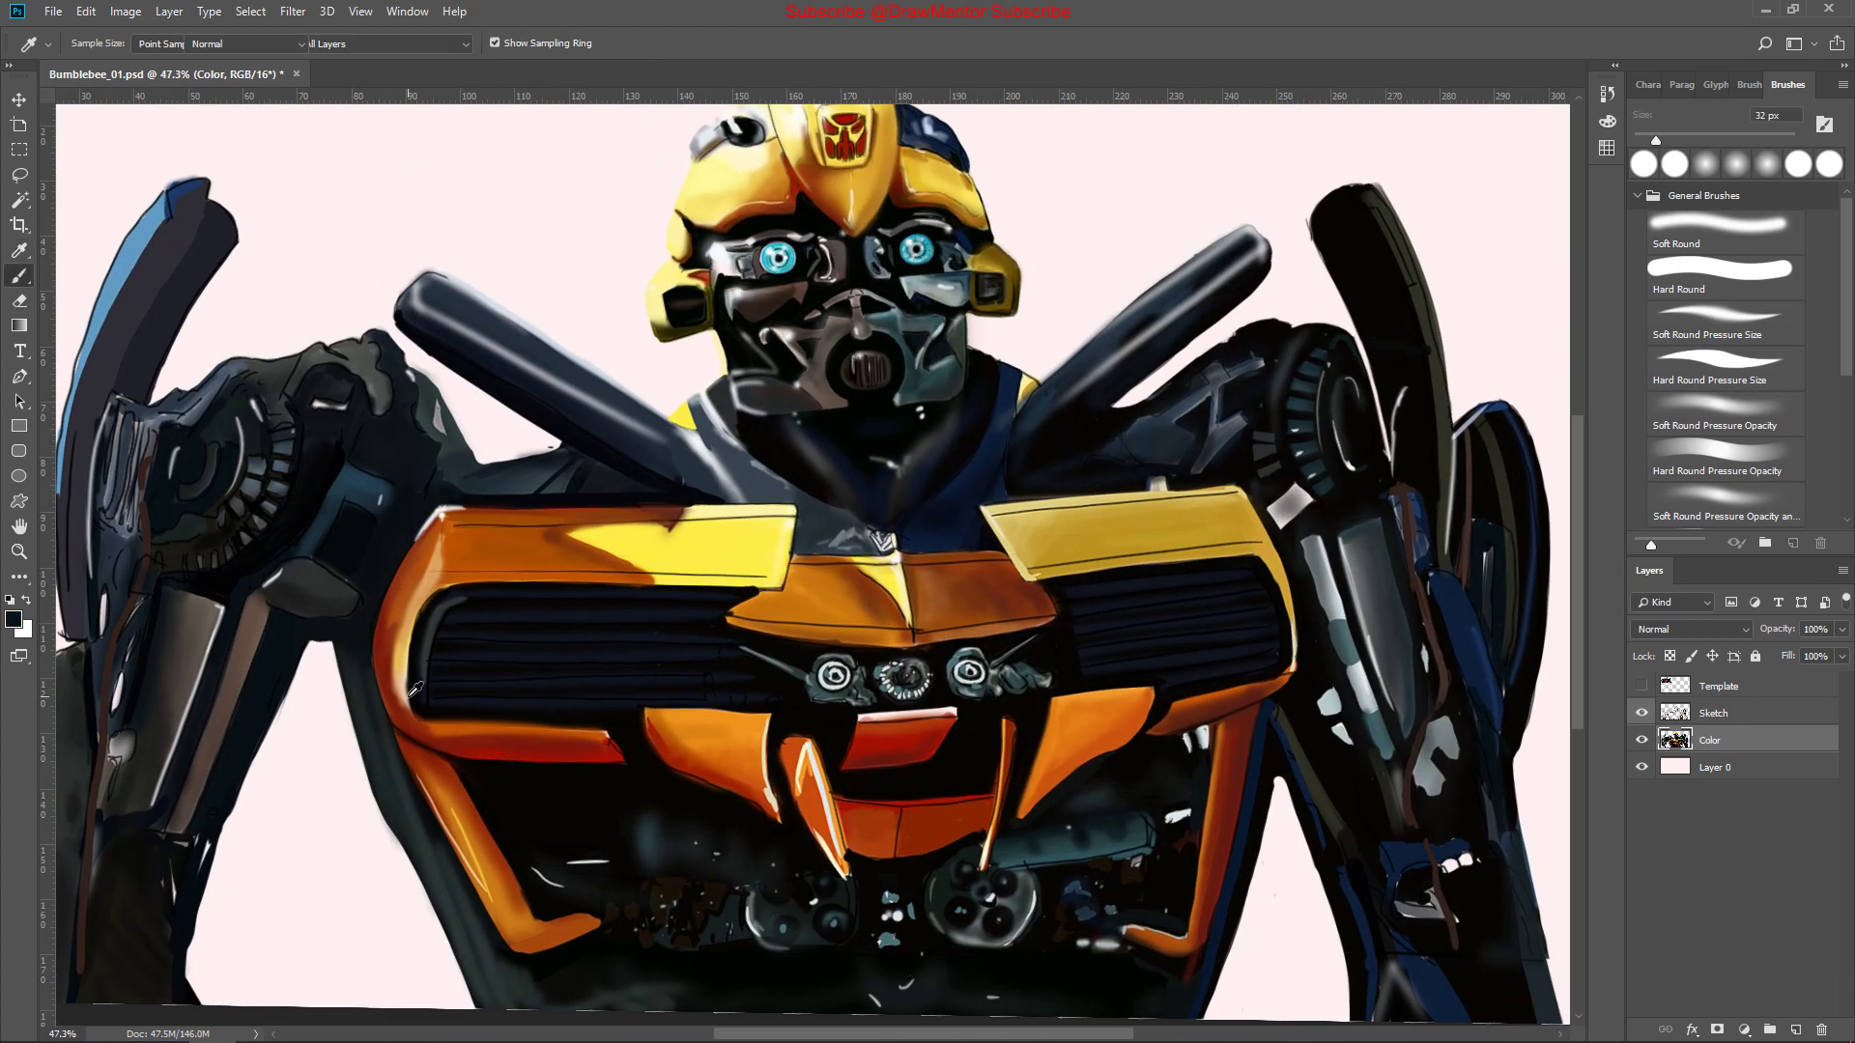
scroll(415, 688, up, 1)
scroll(662, 850, down, 2)
scroll(1140, 871, down, 1)
key(bracketleft)
key(bracketleft)
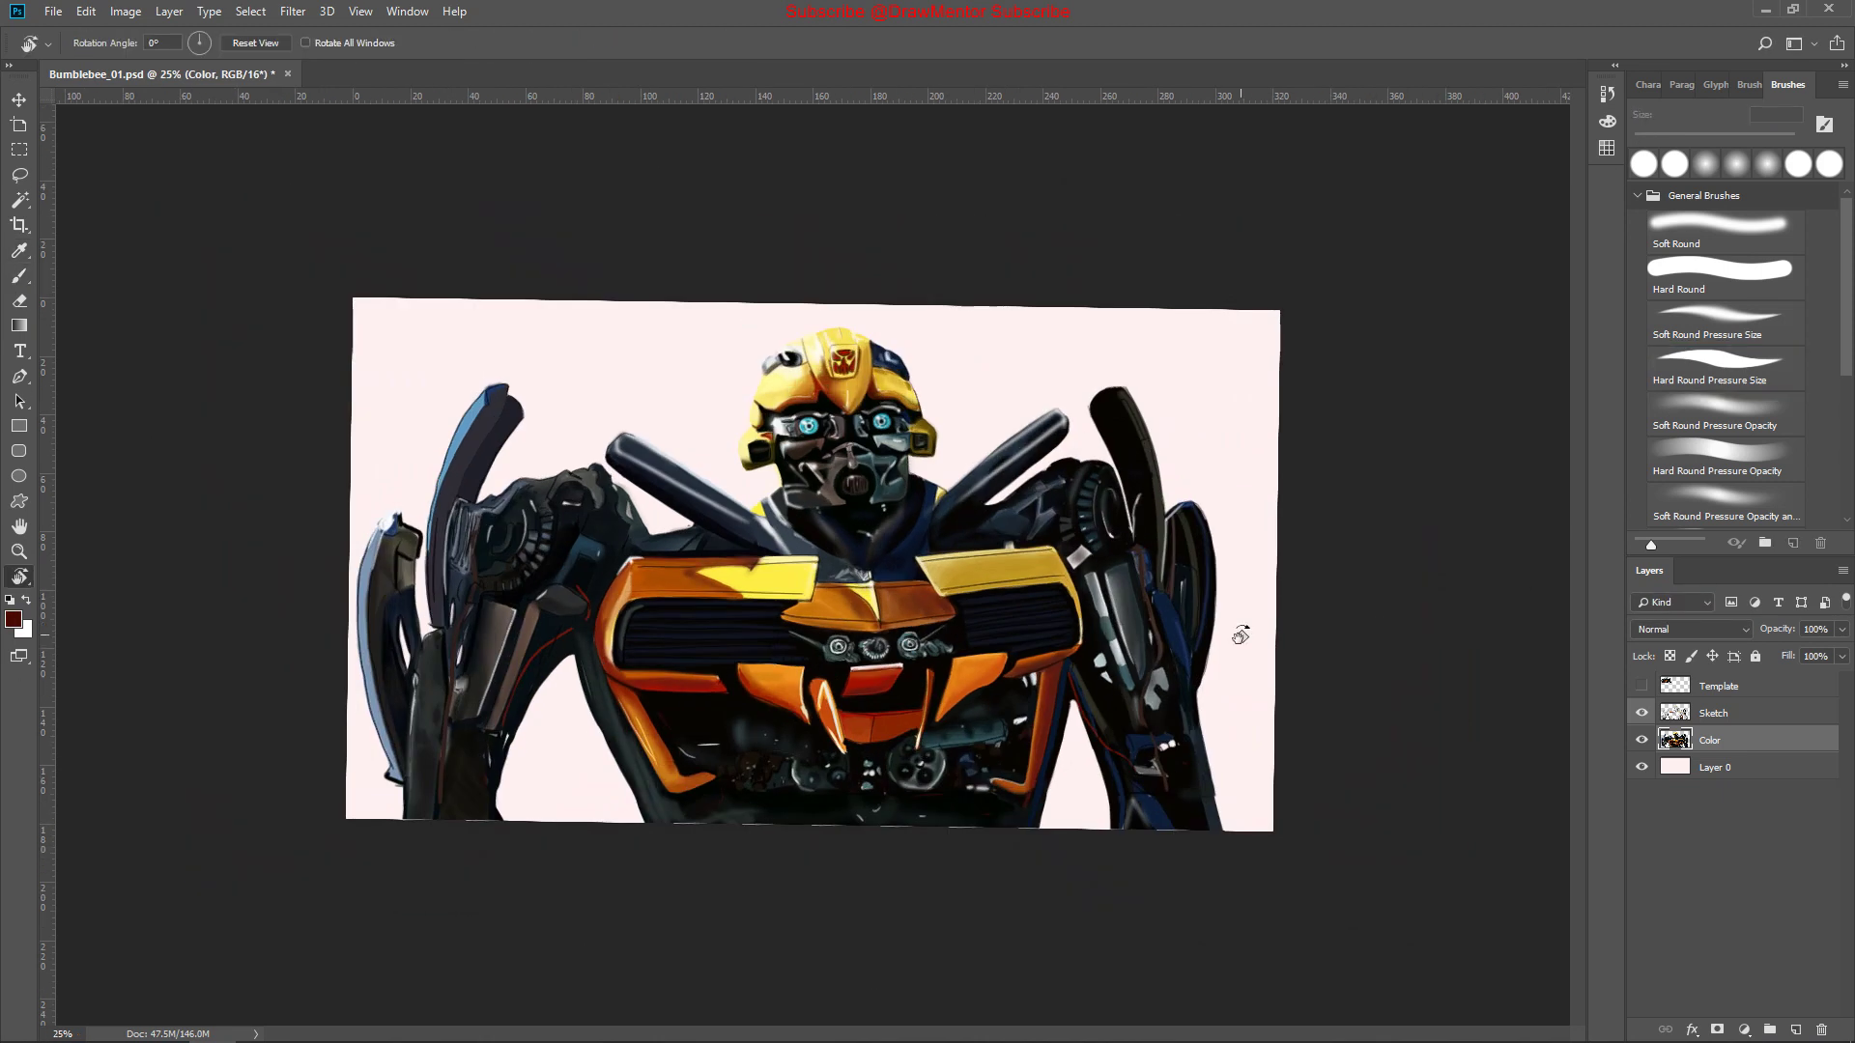
Show the Template reference again and zoom in on the left leg area
click(1641, 686)
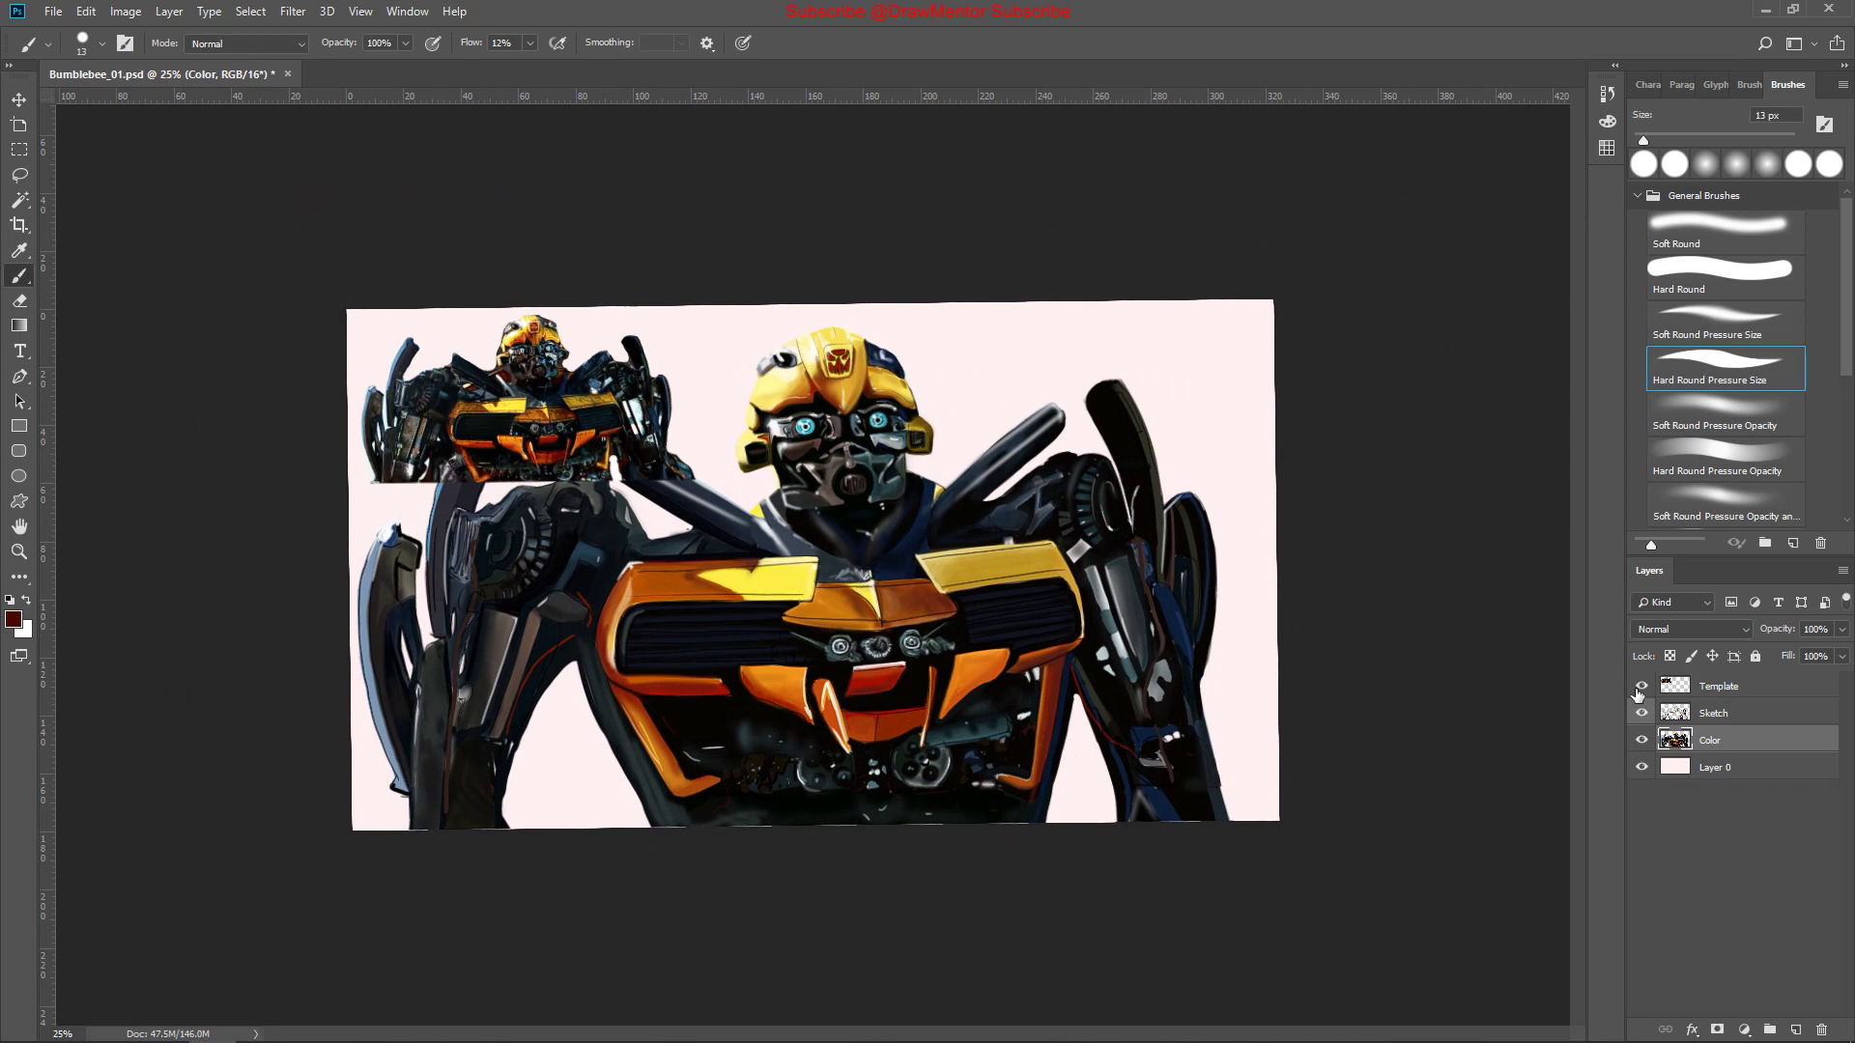
key(z)
scroll(1222, 606, up, 2)
drag(1221, 605, 1001, 606)
key(b)
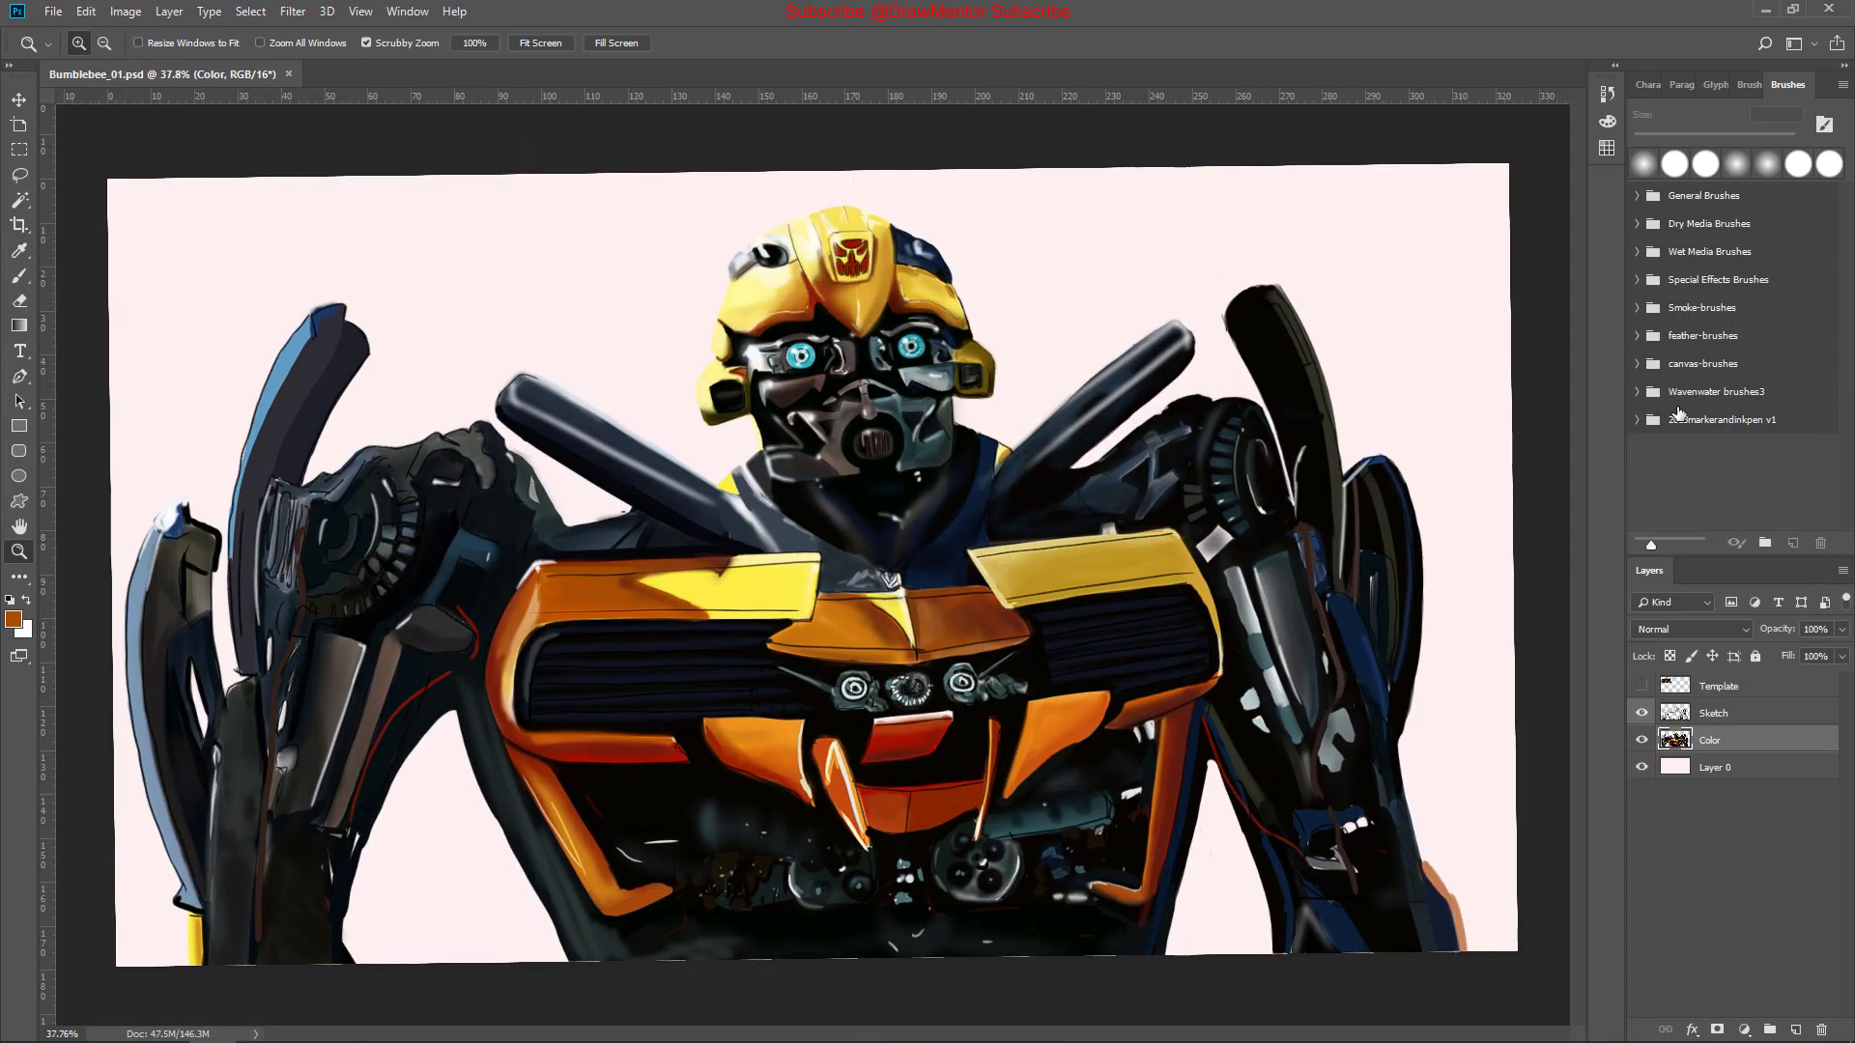
scroll(1771, 396, down, 2)
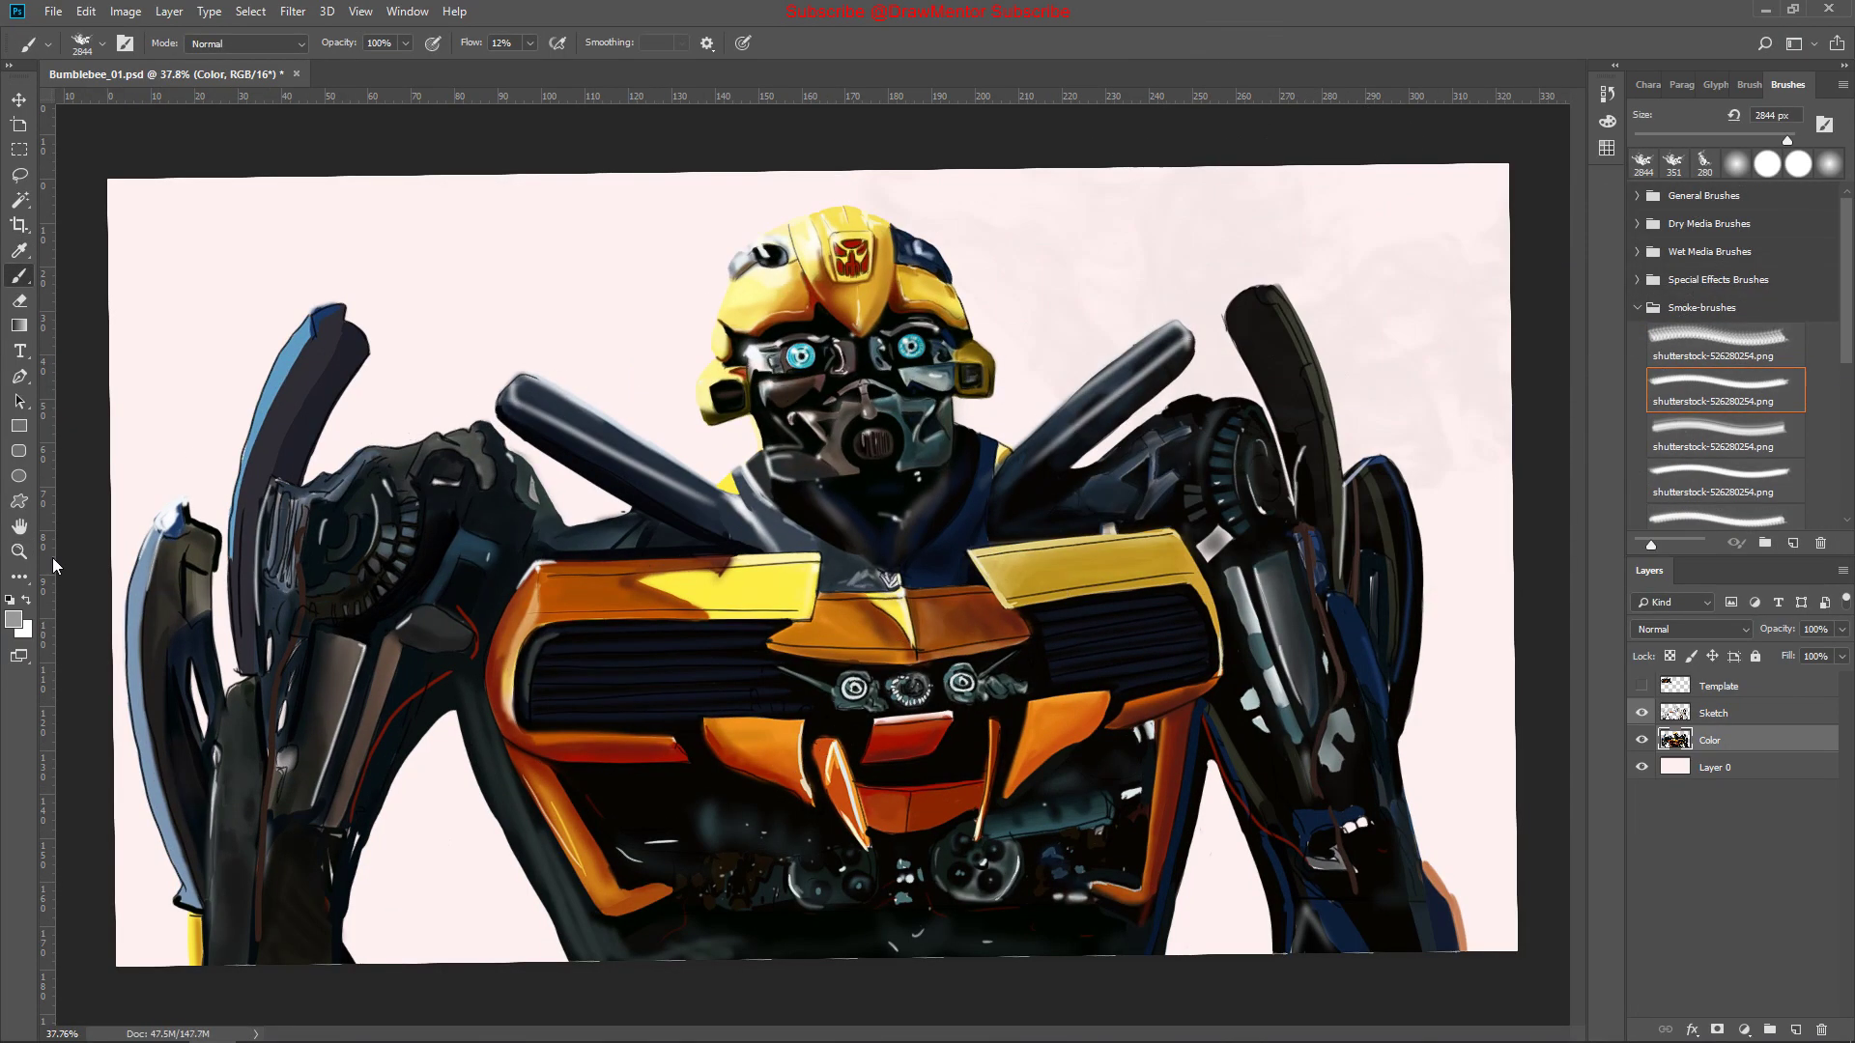
On Layer 0, stamp grey smoke on both sides of the background and pick another smoke brush
click(1715, 768)
click(309, 387)
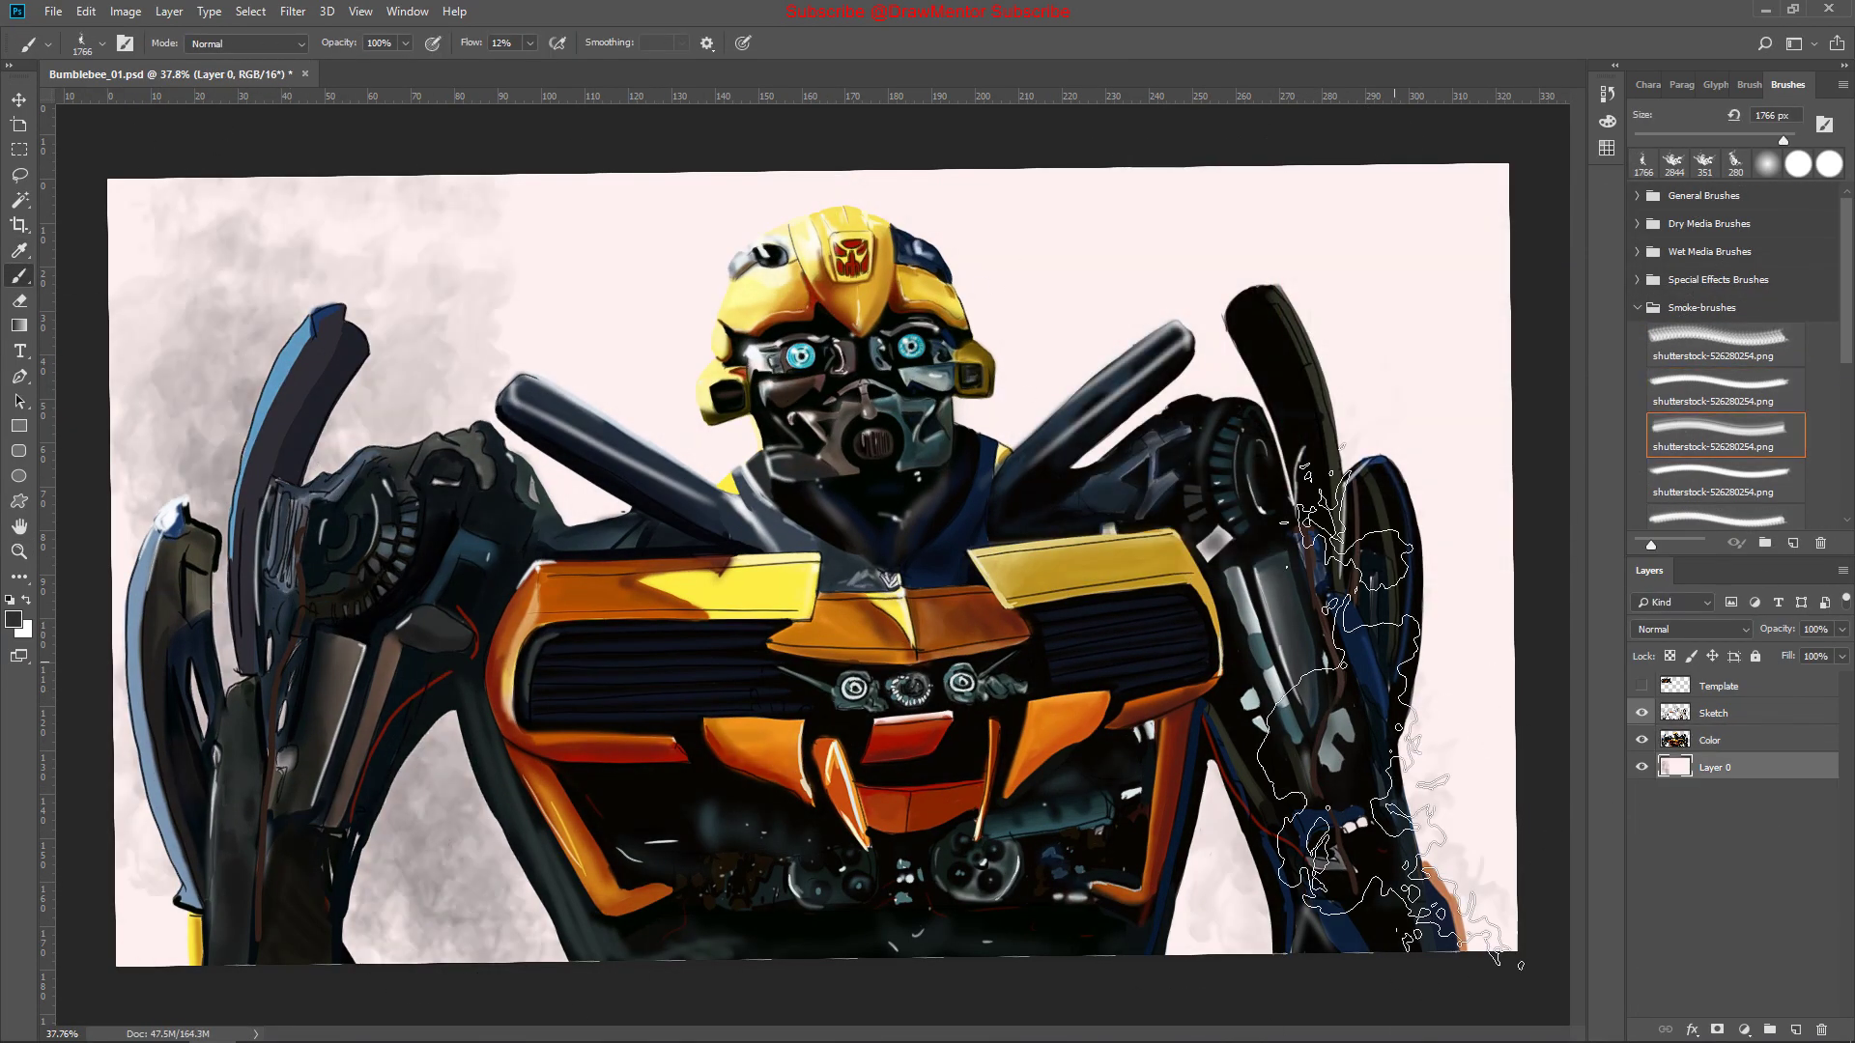
click(1391, 435)
click(1736, 415)
scroll(1736, 415, down, 2)
click(1725, 372)
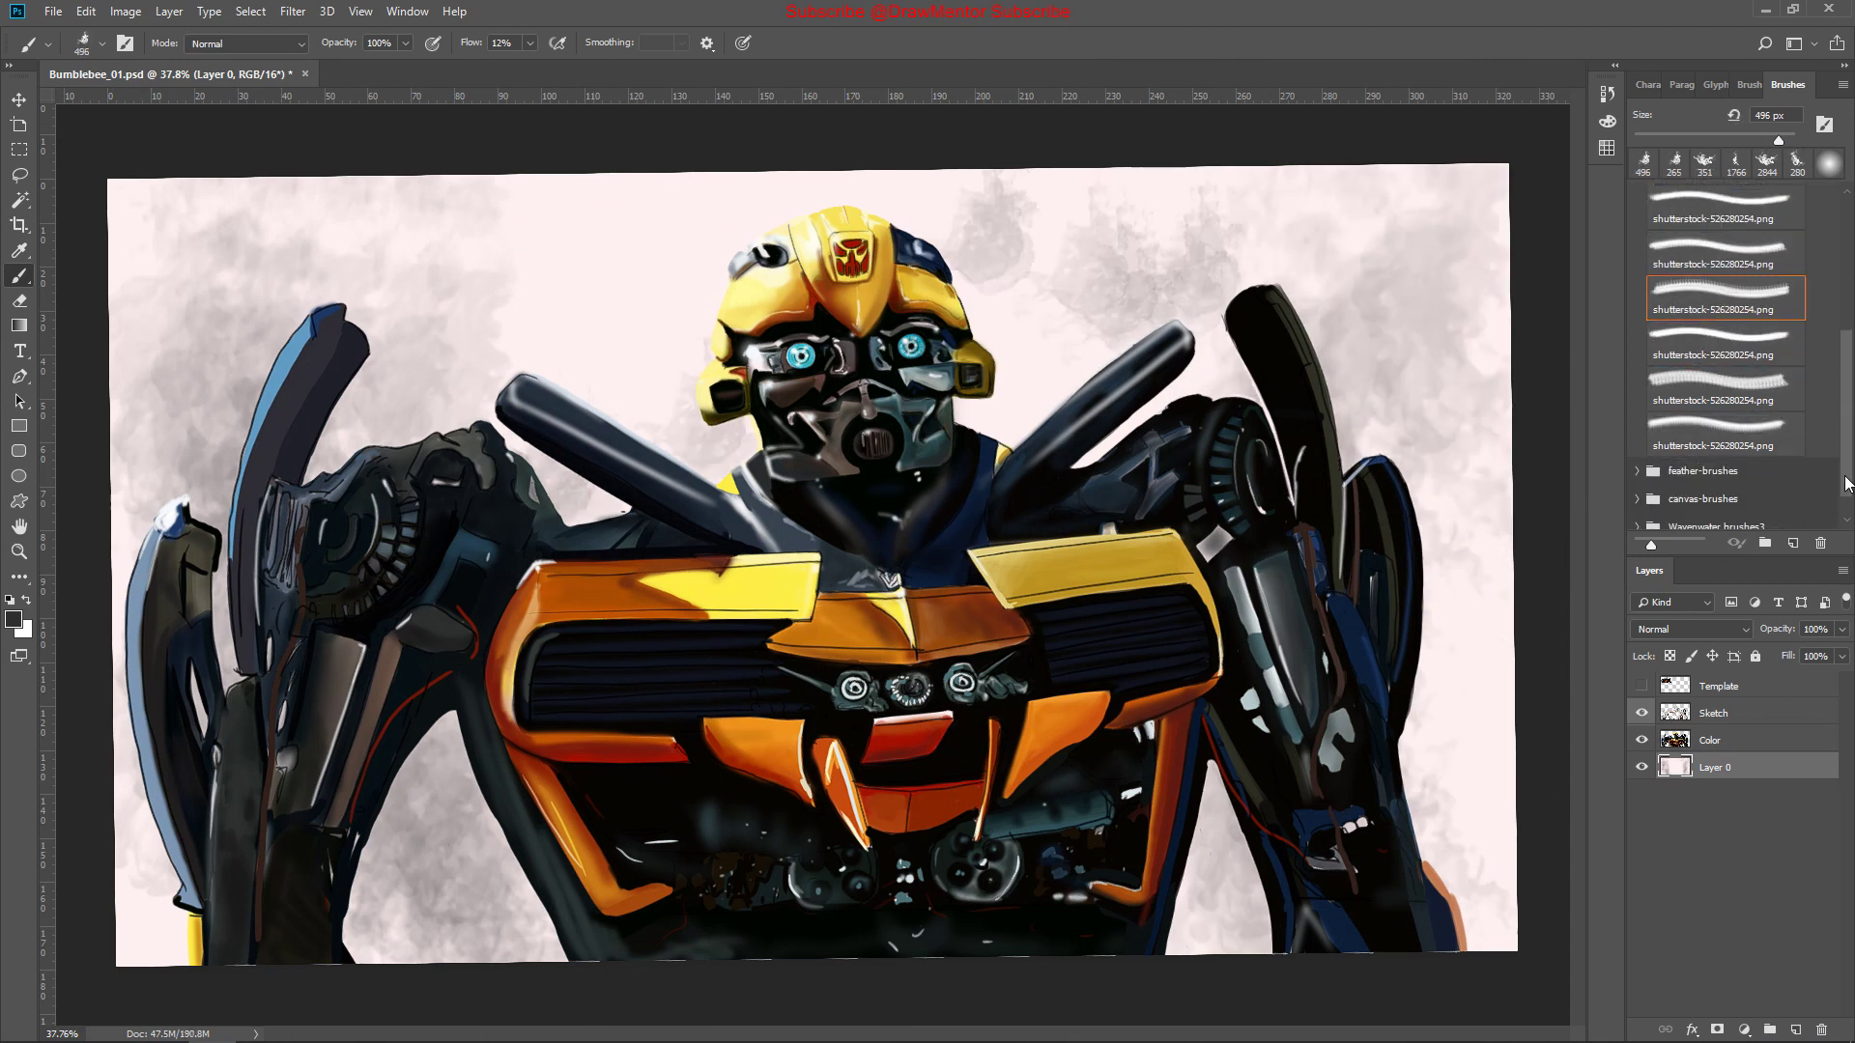
Stamp grey and dark smoke into the upper-left background
click(580, 319)
drag(1300, 290, 1159, 241)
click(773, 425)
drag(778, 426, 1732, 348)
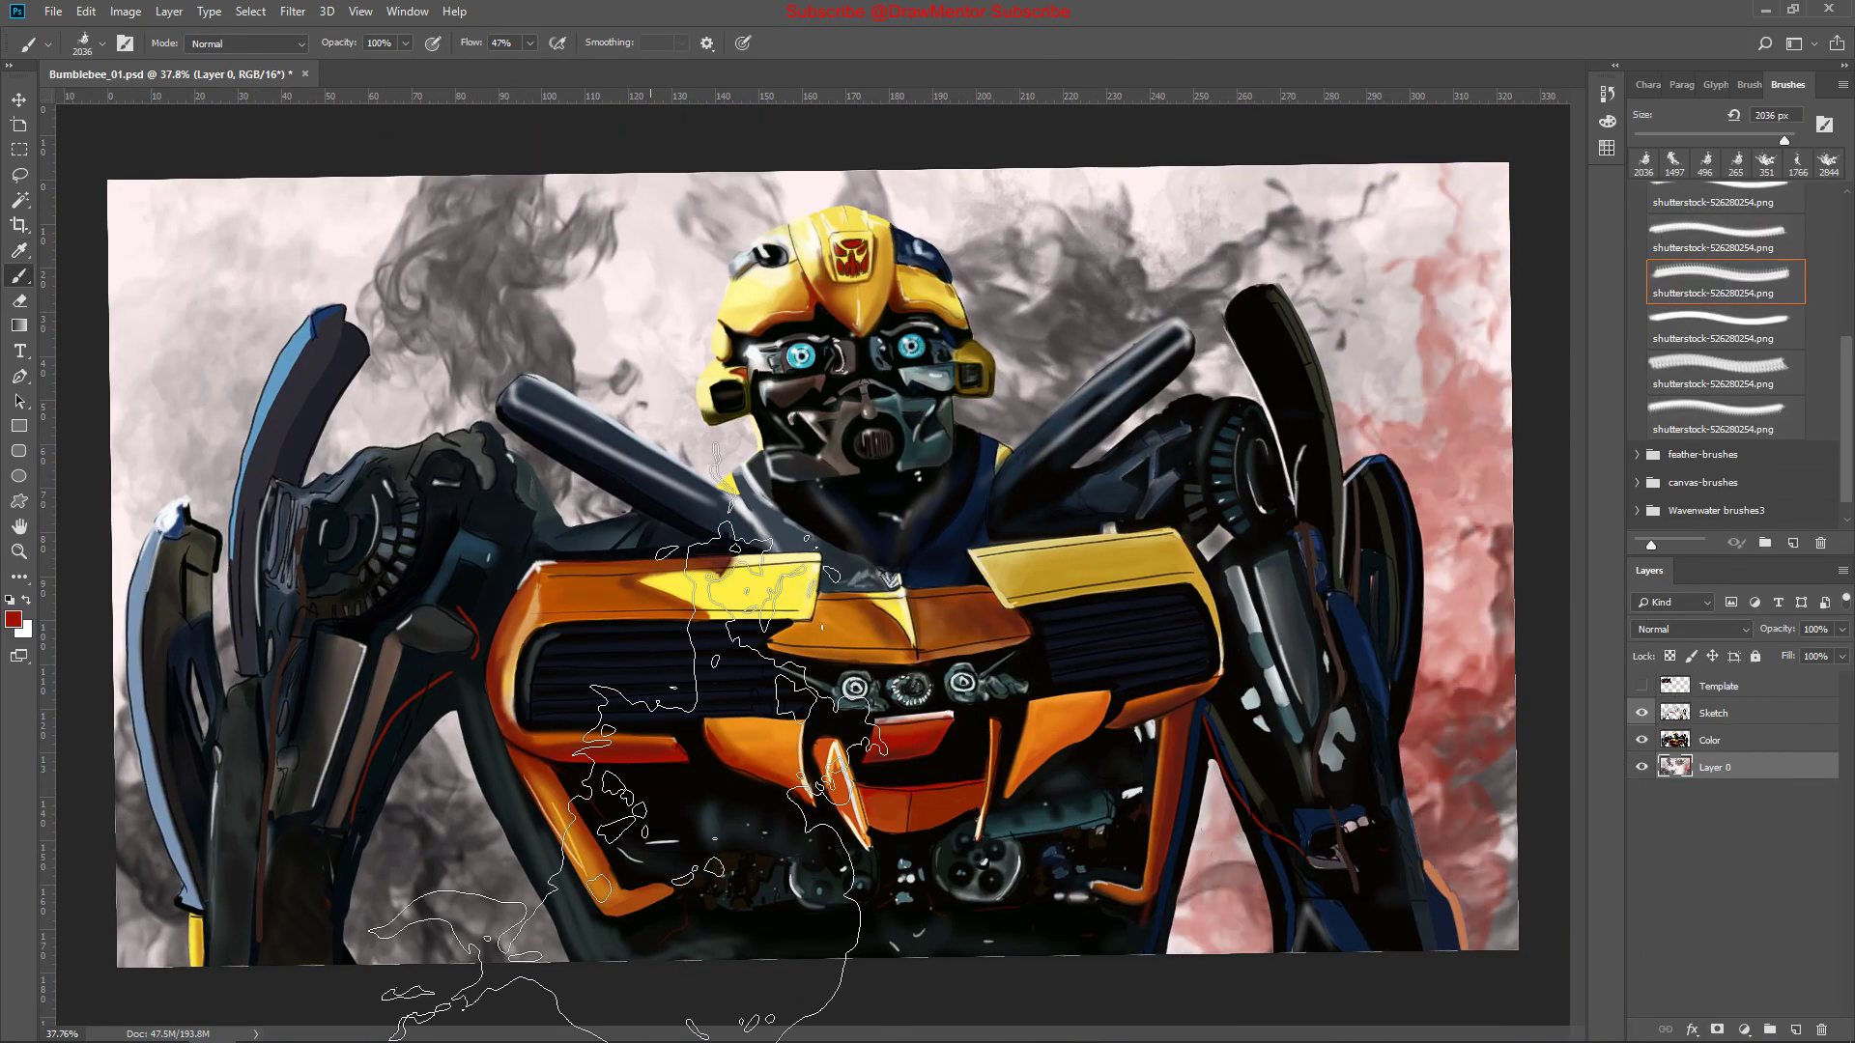
Paint red smoke along the bottom, then add a new orange-filled layer
drag(1346, 965, 244, 968)
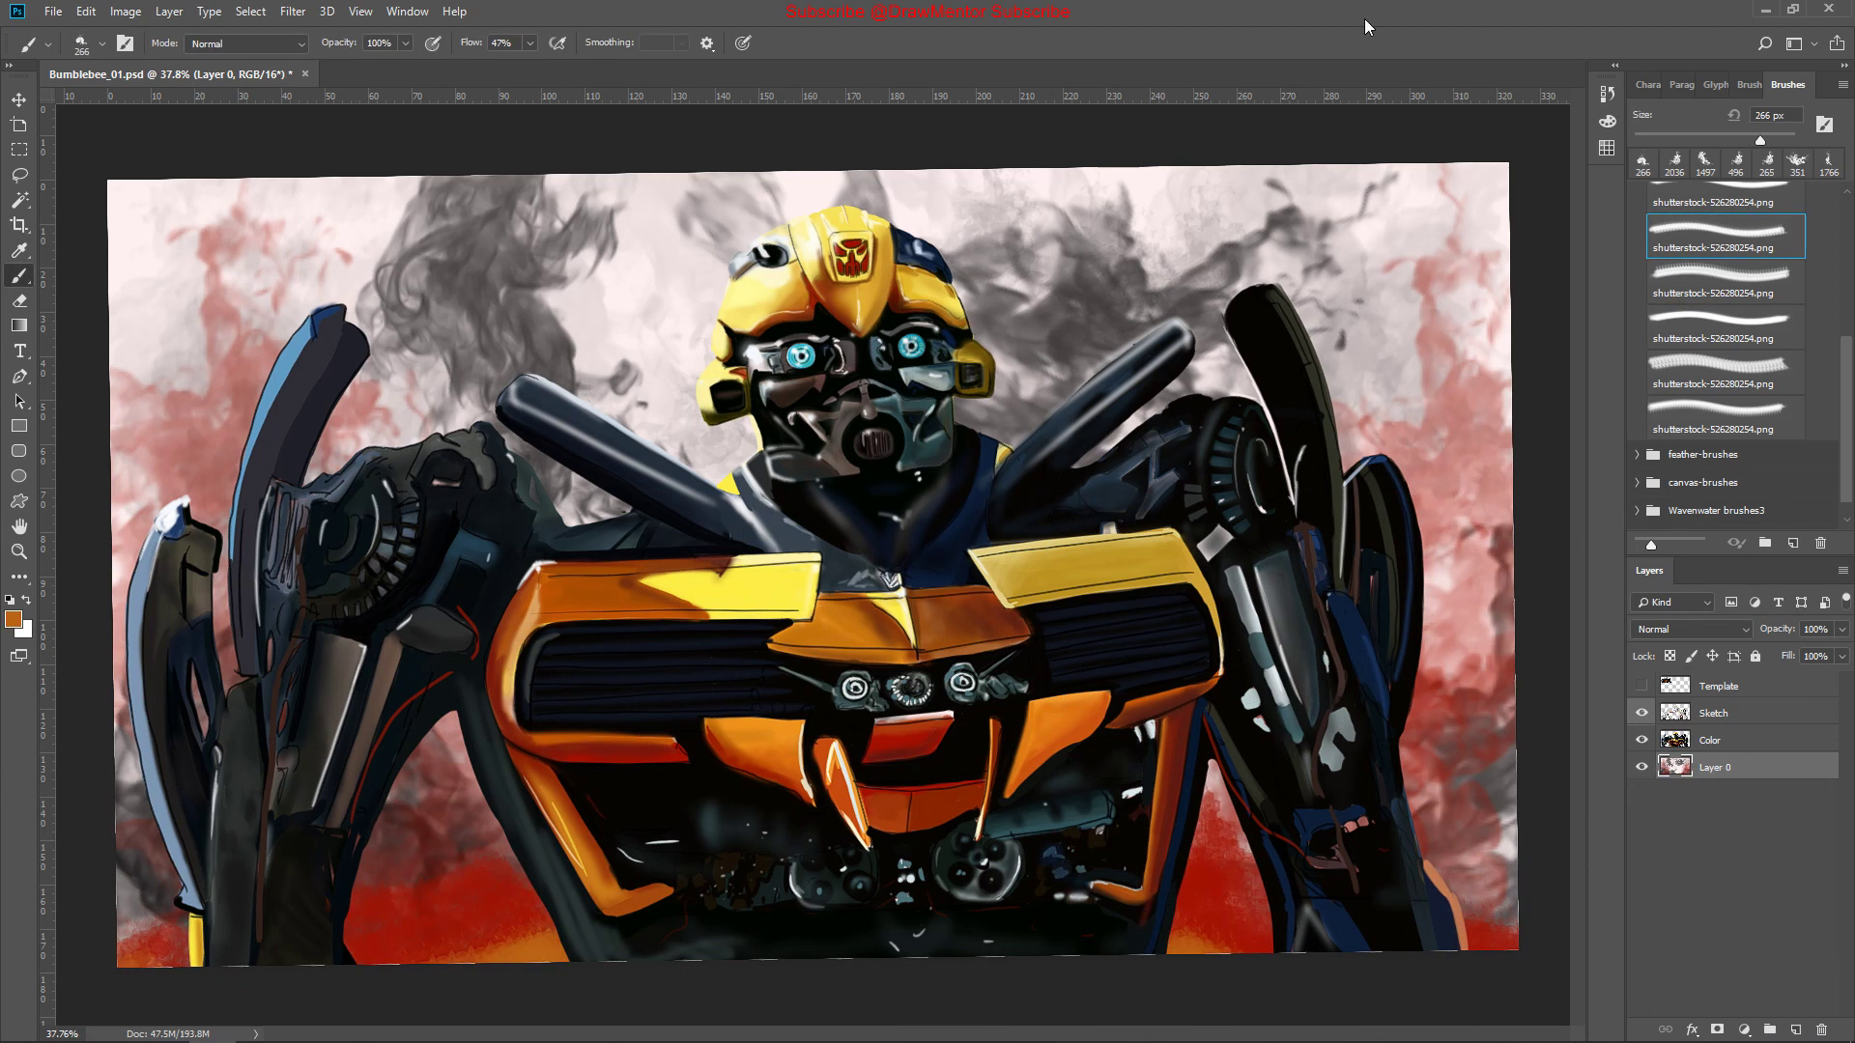
click(1642, 768)
click(1641, 767)
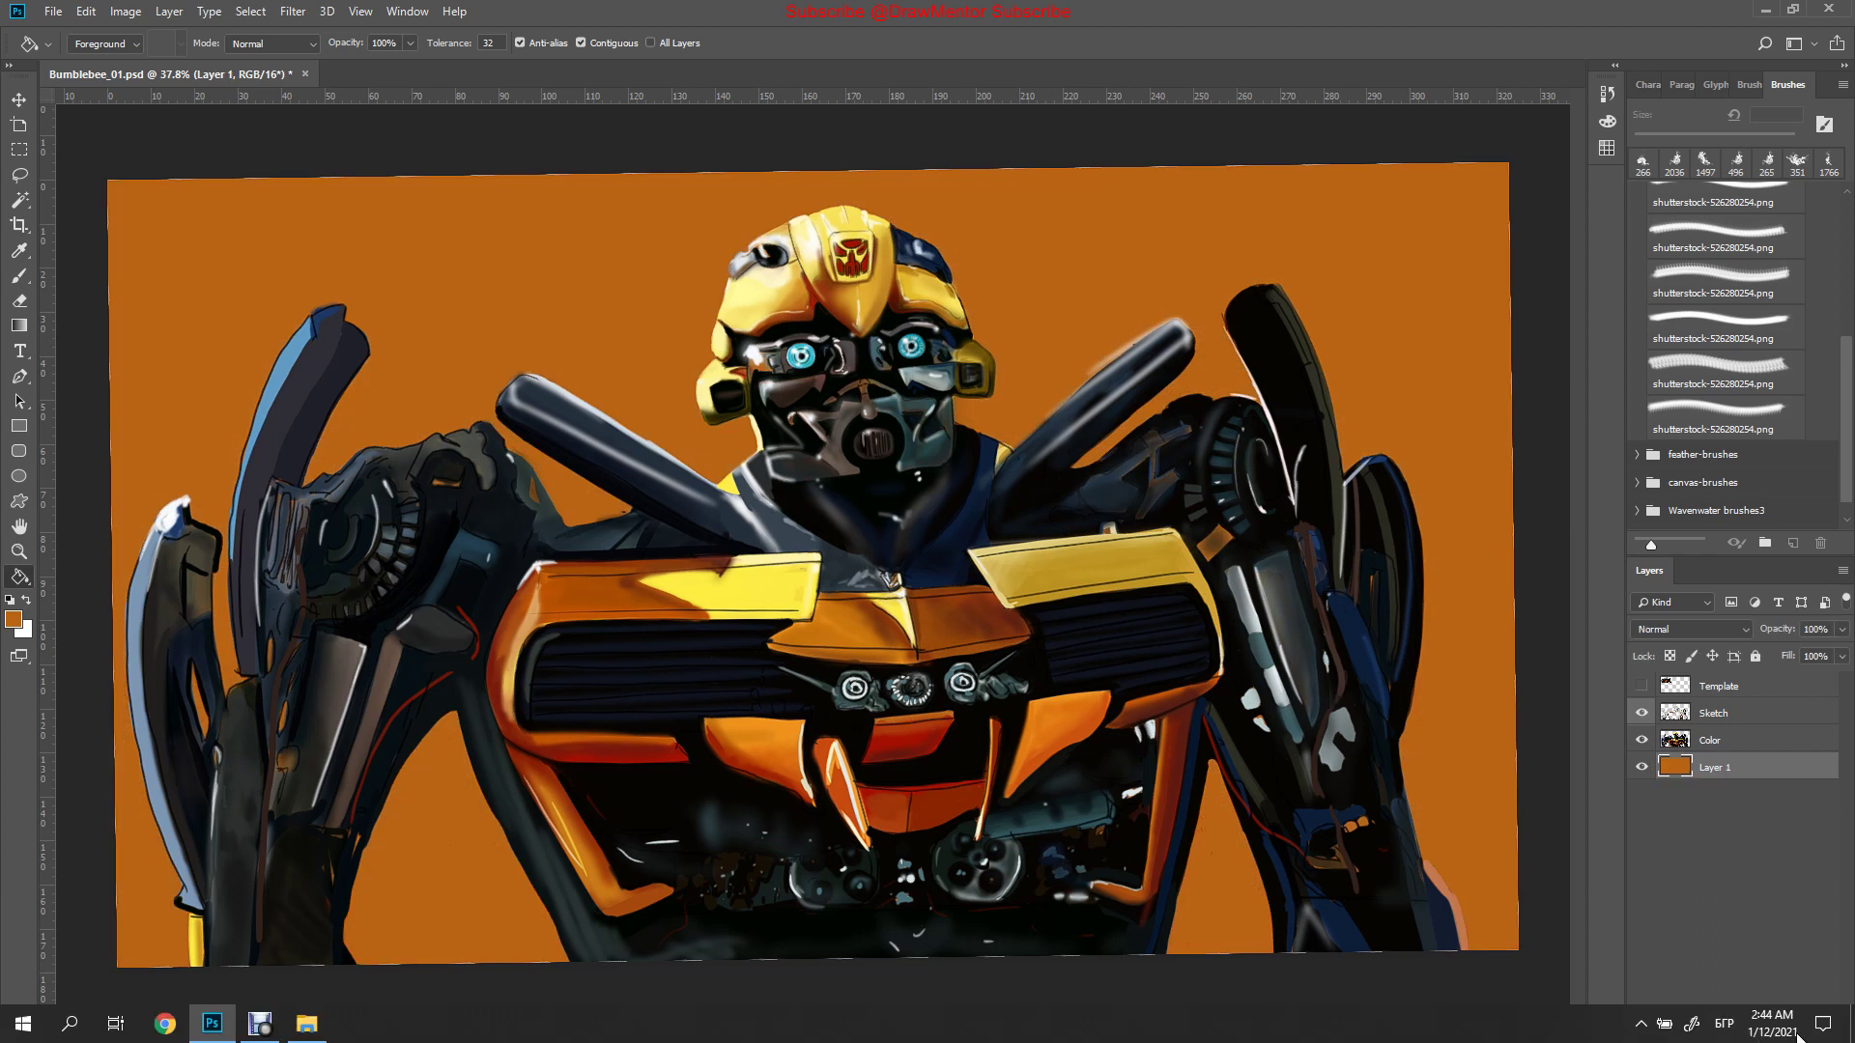
Fill Layer 1 with a pale blue sky colour
click(1141, 246)
click(1137, 282)
key(ctrl+z)
click(14, 620)
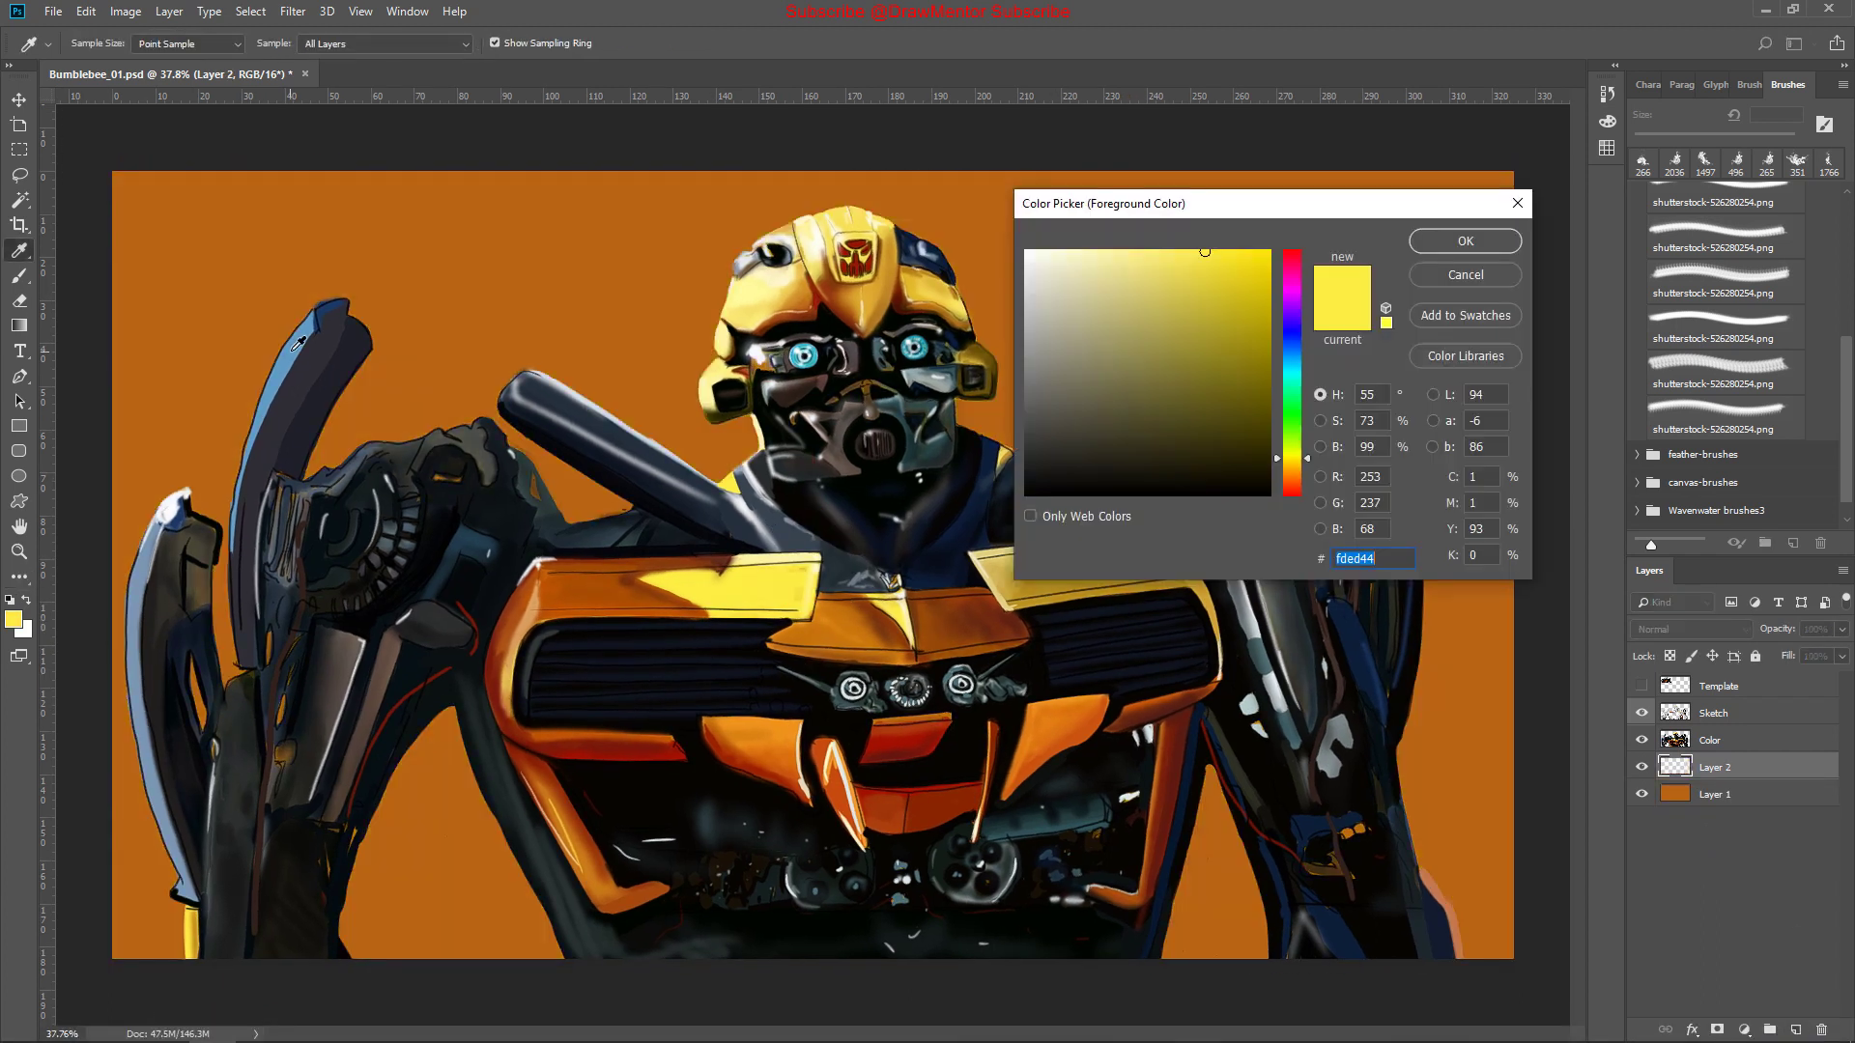
click(1465, 203)
click(1137, 282)
click(13, 619)
On Layer 2, stamp grey smoke on the right side with an enlarged smoke brush
click(1715, 794)
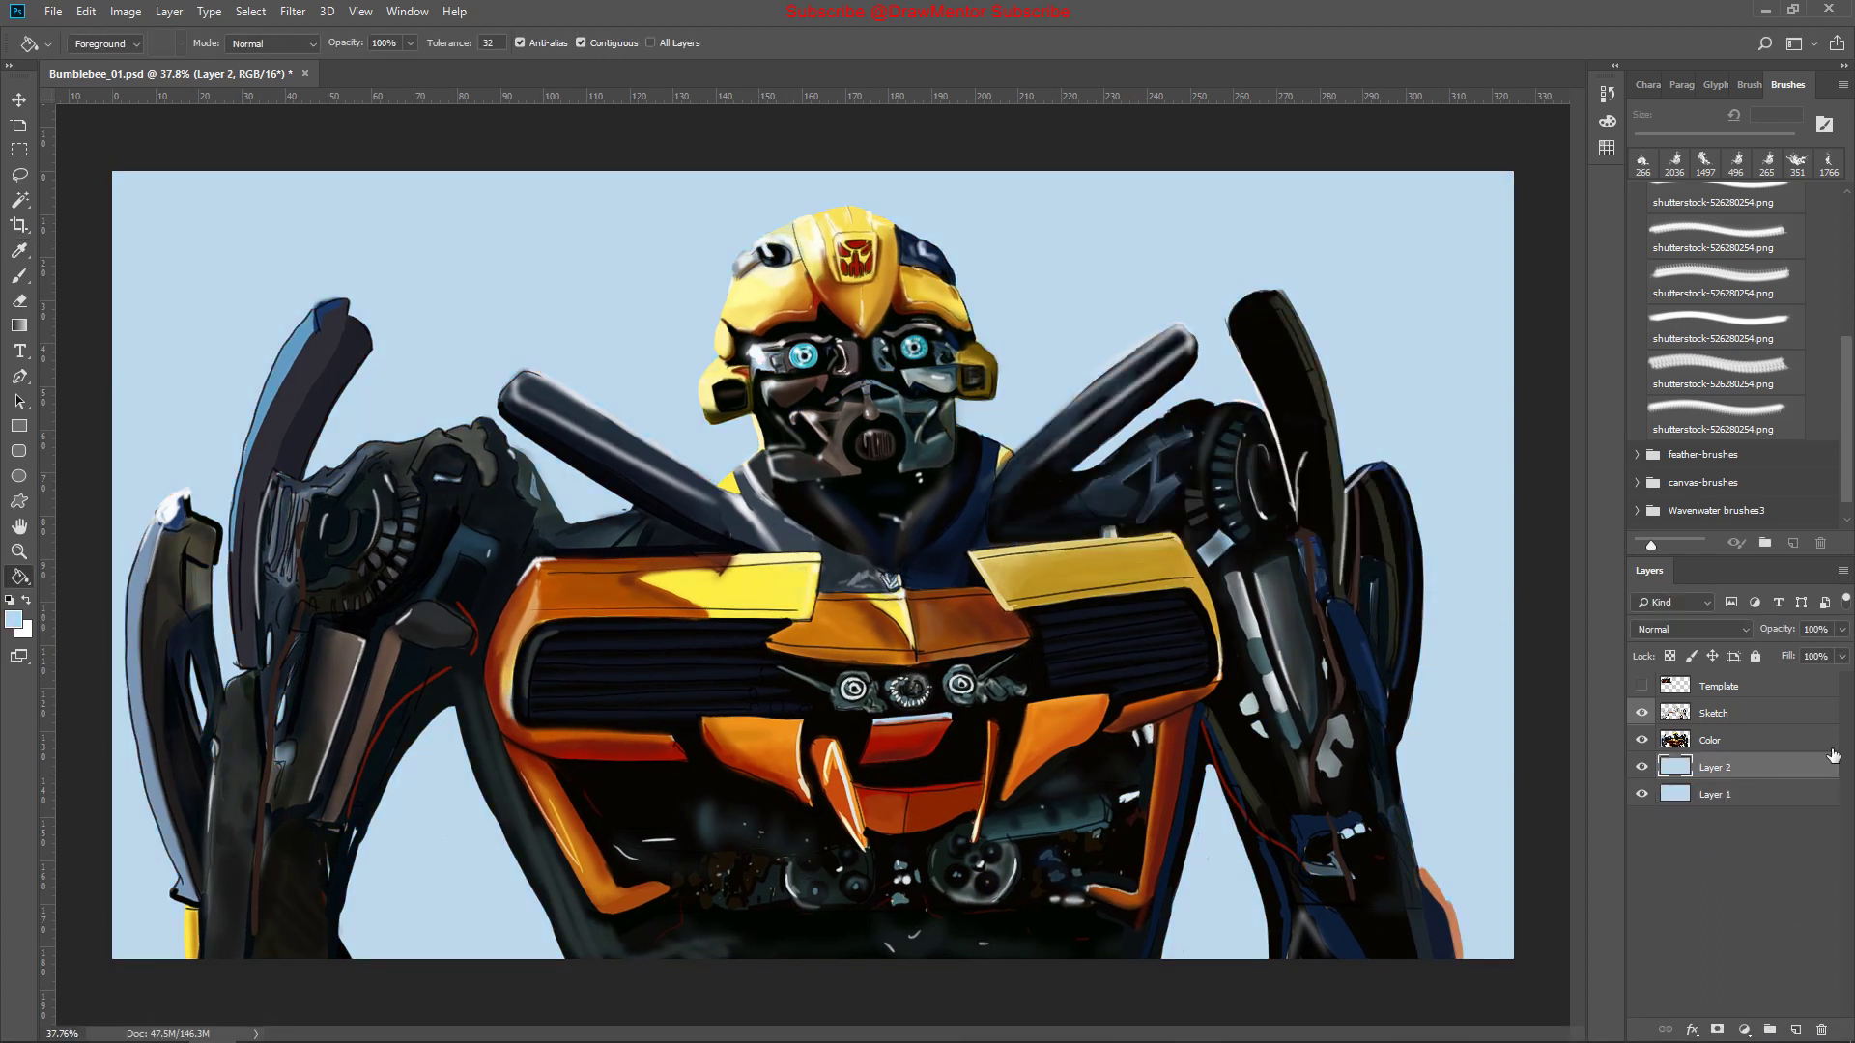
key(period)
click(1372, 676)
click(319, 831)
key(period)
key(period)
Paint red smoke along the bottom edge
click(14, 619)
click(1469, 240)
click(677, 966)
drag(1789, 140, 1768, 140)
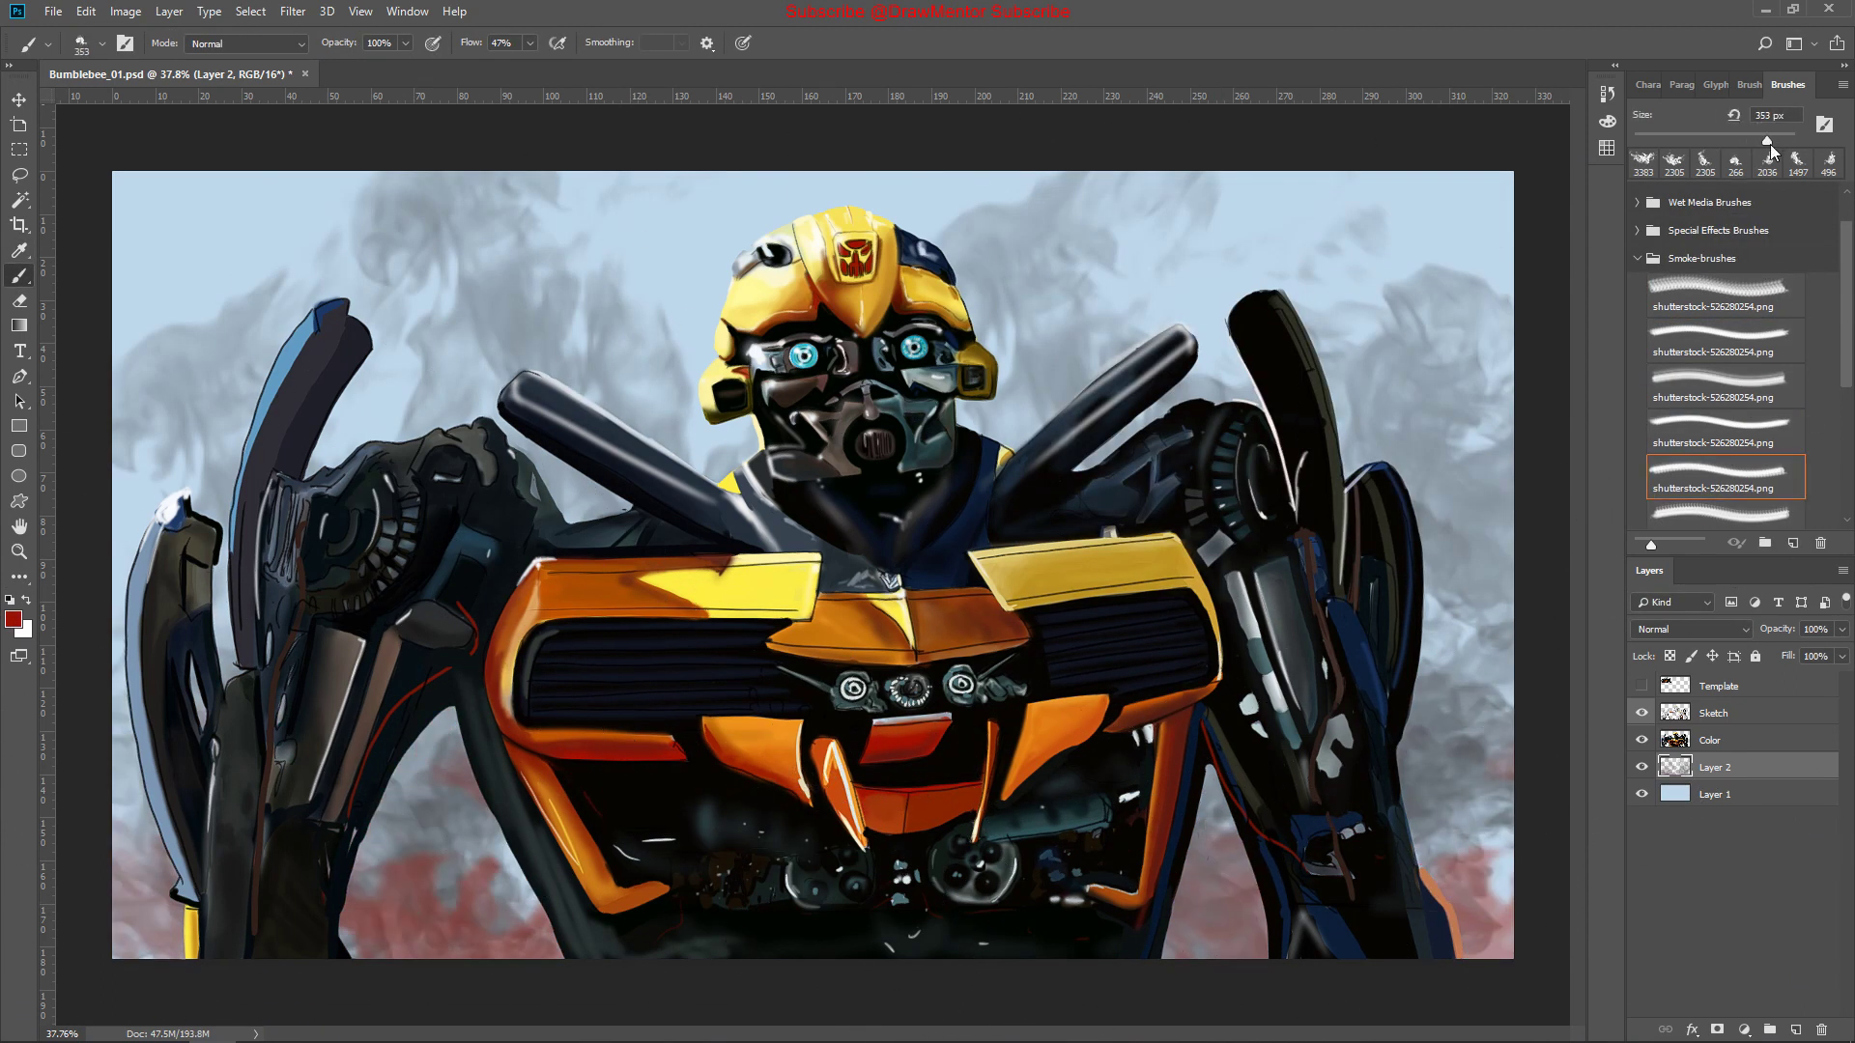
Reset to black and stamp dark smoke on the right and across the top
key(d)
click(1420, 406)
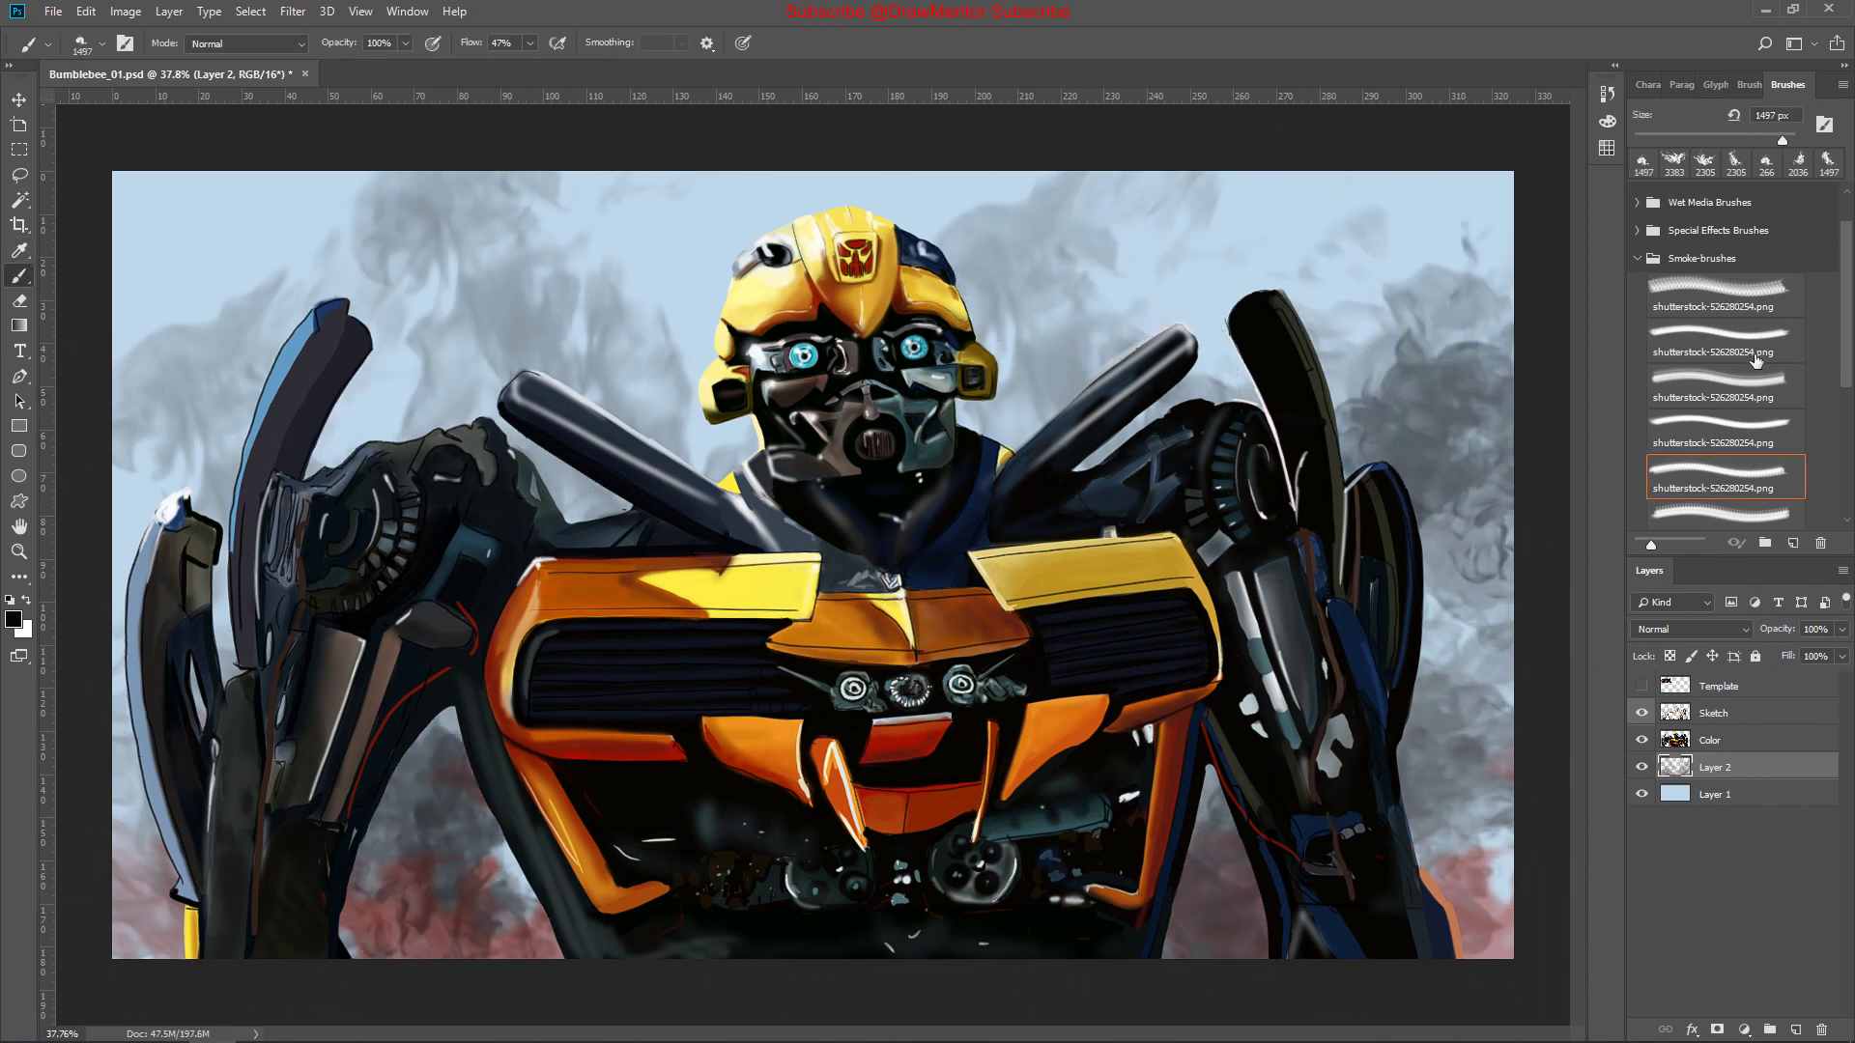
key(period)
drag(1771, 141, 1784, 140)
click(406, 213)
click(696, 193)
Stamp more dark smoke at the top centre, left and right with another smoke brush
click(966, 213)
scroll(1719, 387, down, 3)
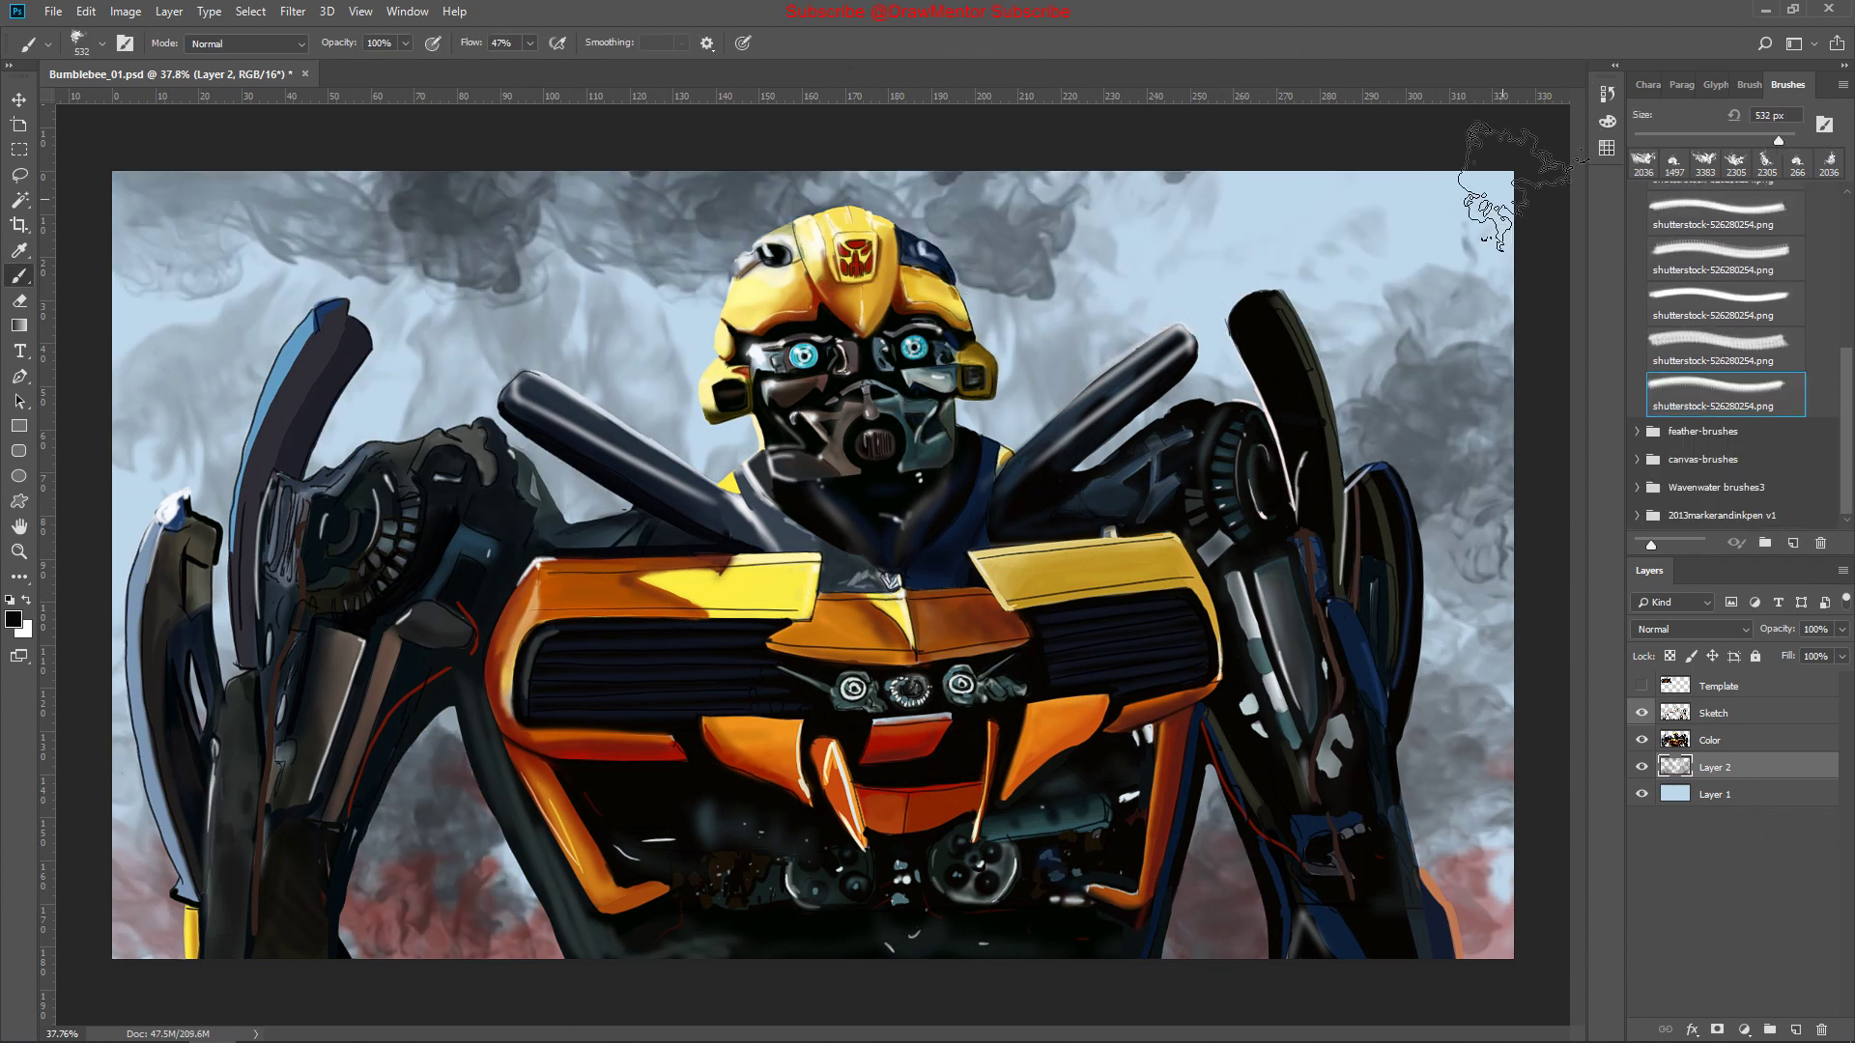
click(802, 223)
click(367, 270)
click(1391, 280)
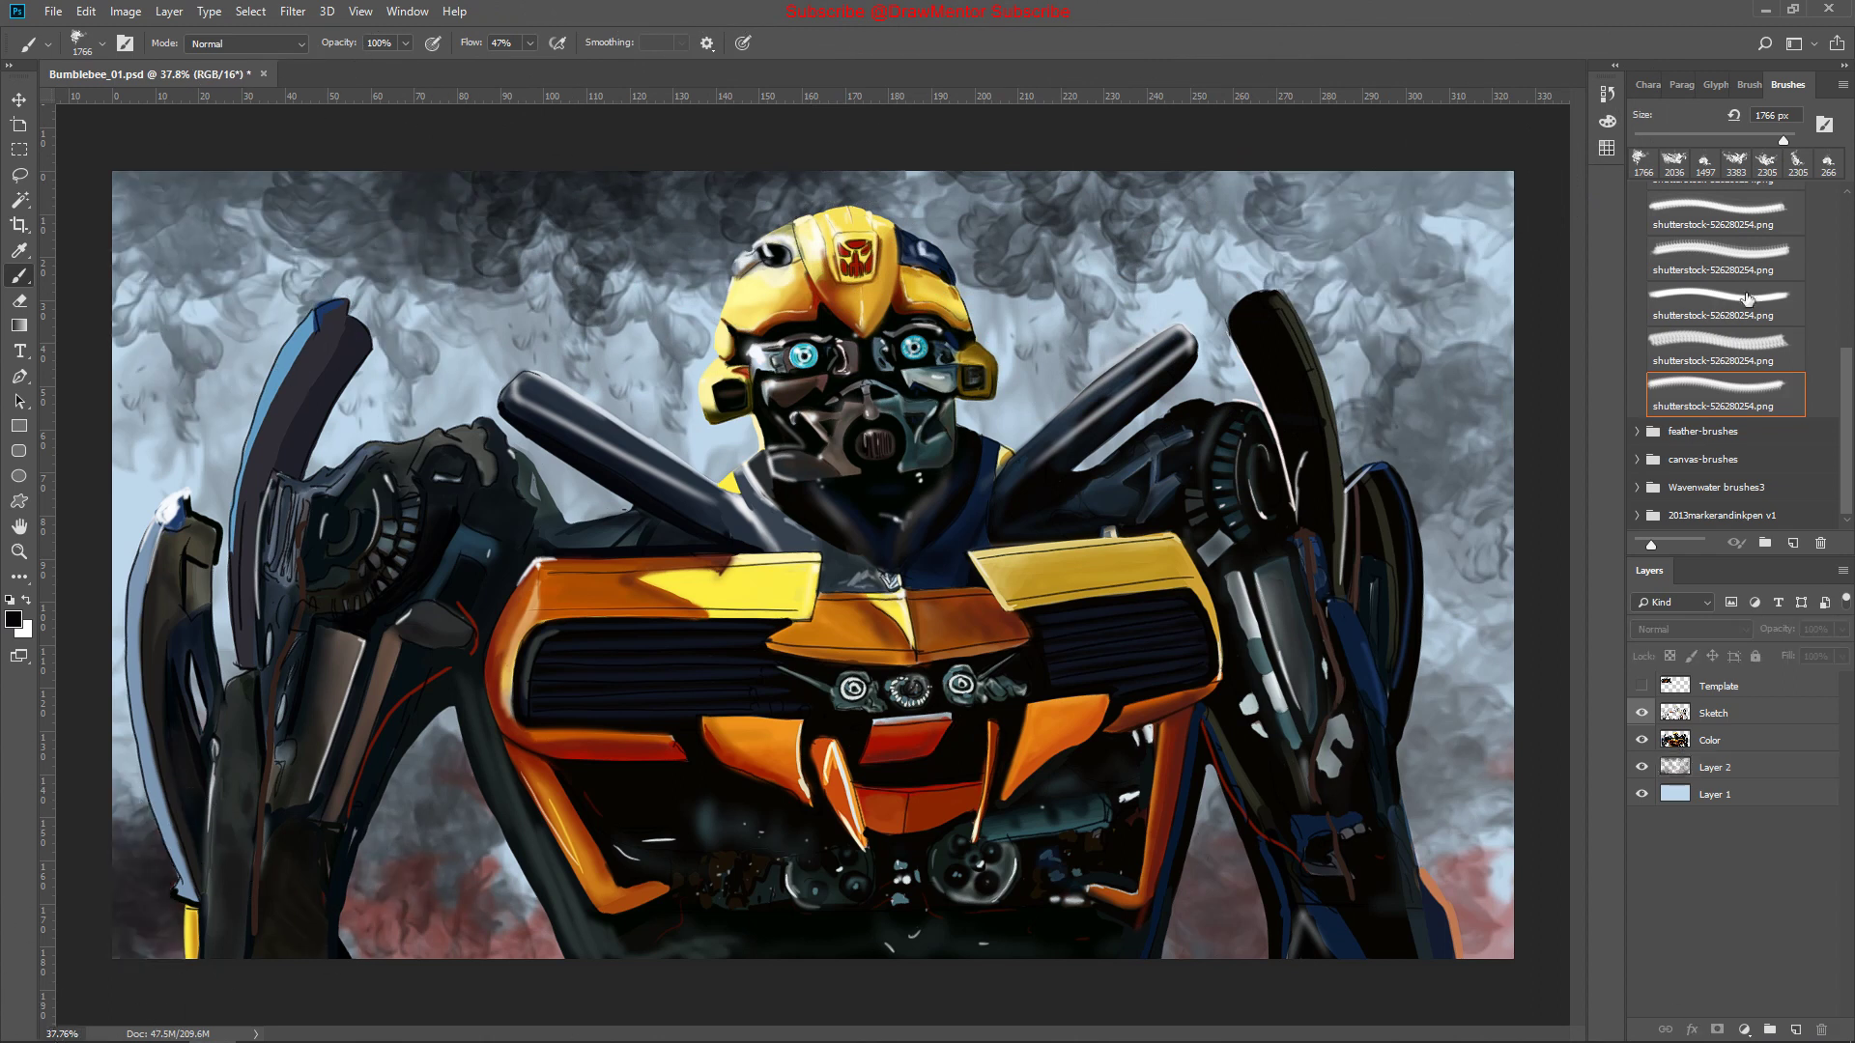
drag(1771, 140, 1783, 140)
Switch to a small hard round brush, sample a red-brown colour, and zoom out to the whole robot
click(1720, 256)
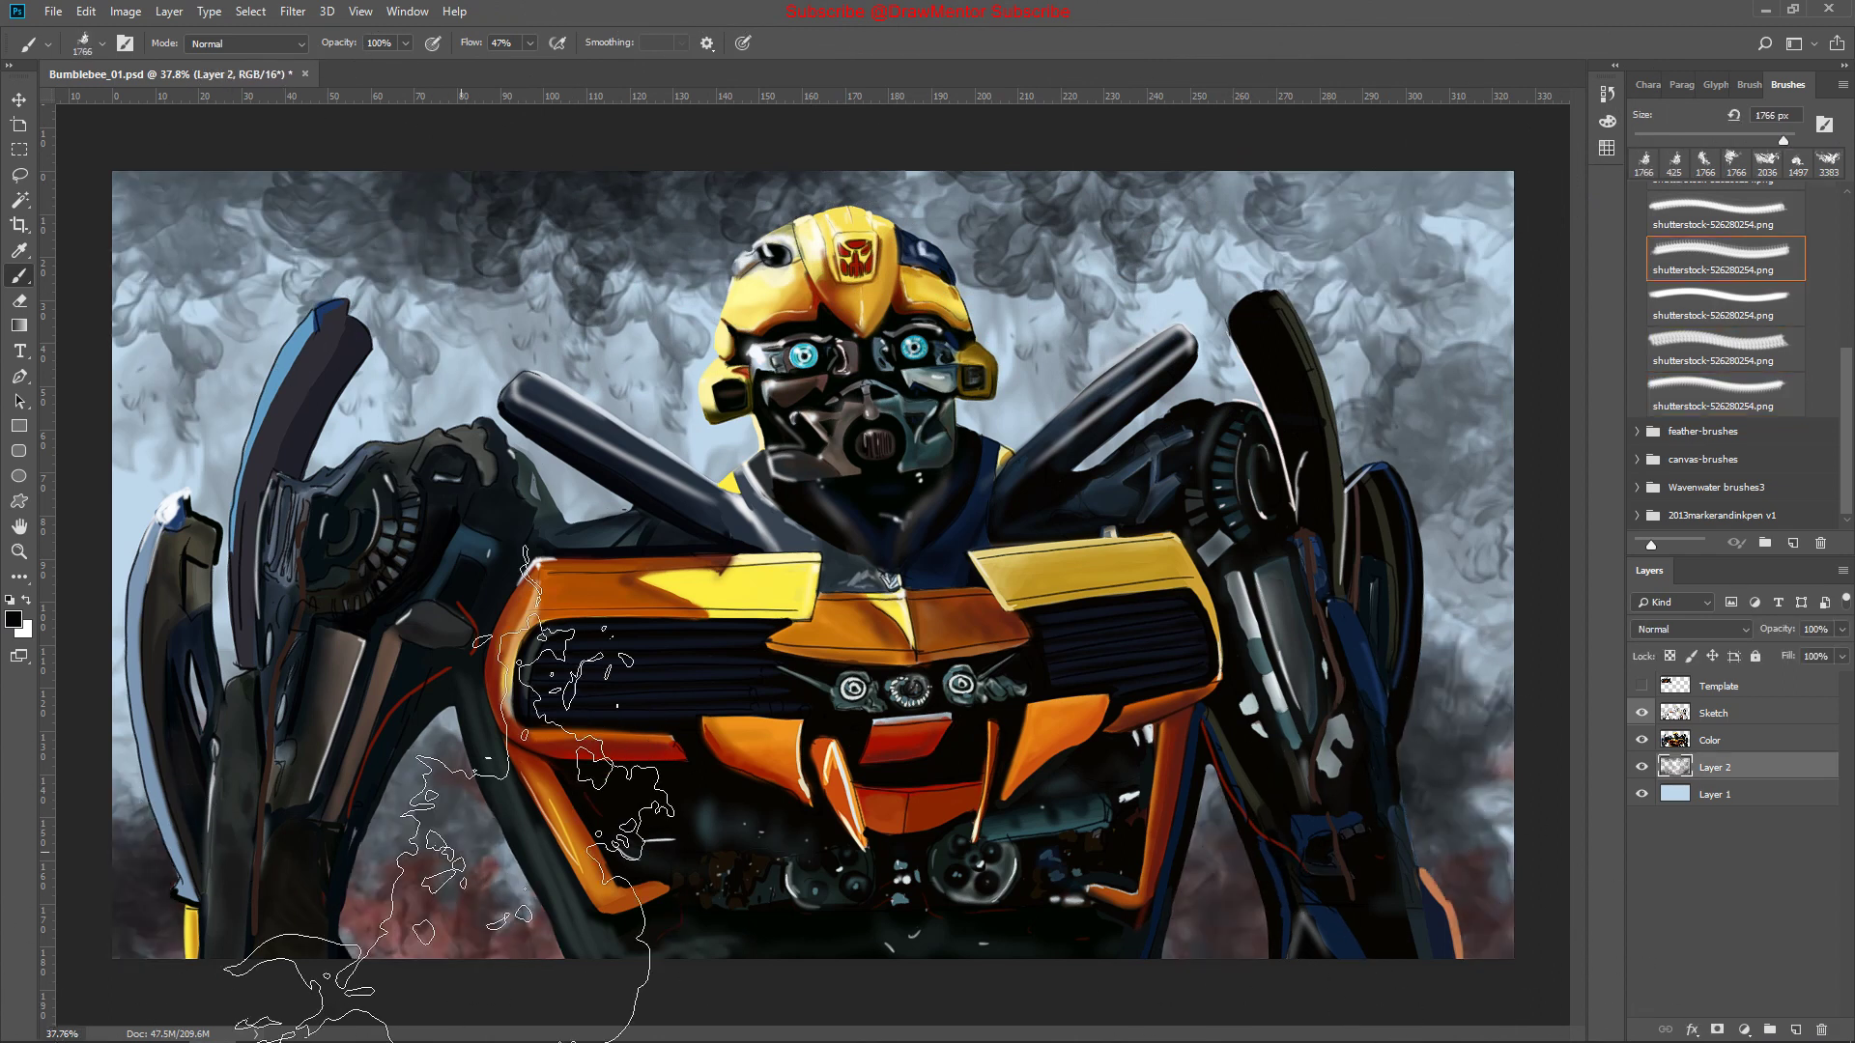
scroll(1720, 338, up, 10)
click(1724, 459)
alt+click(355, 940)
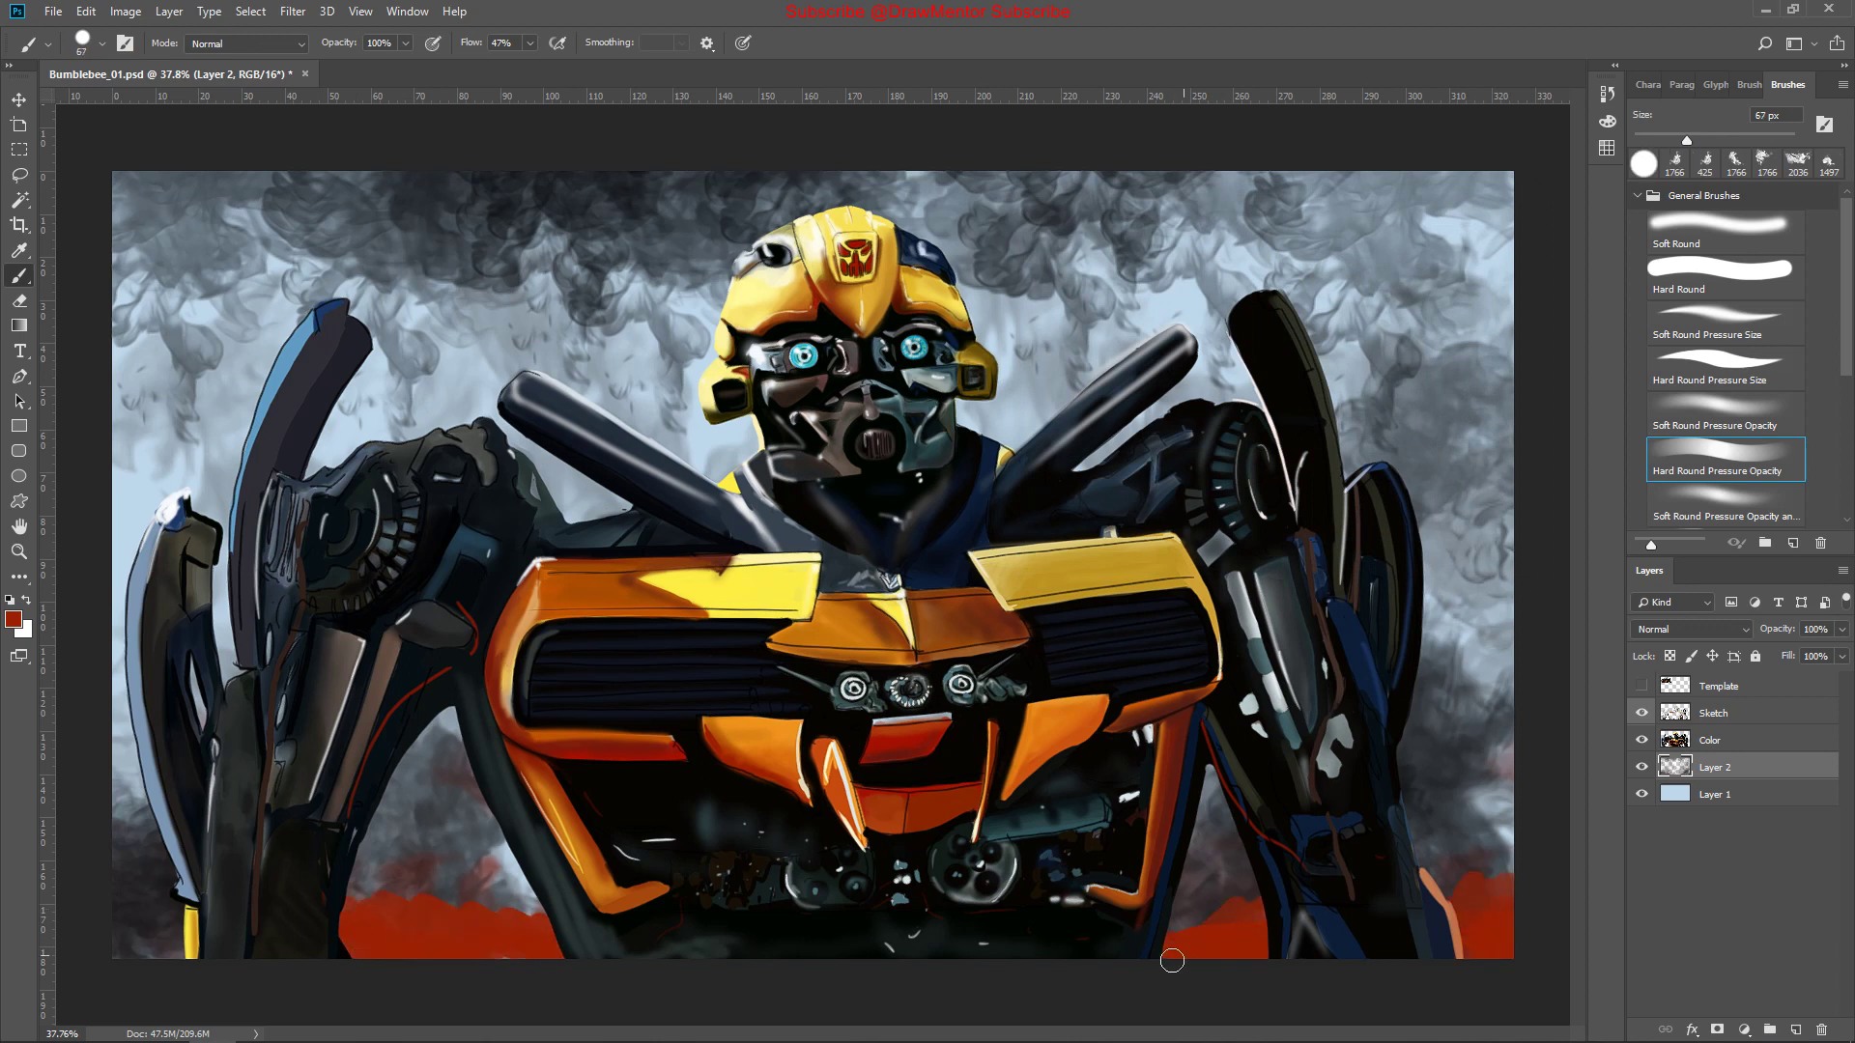
key(b)
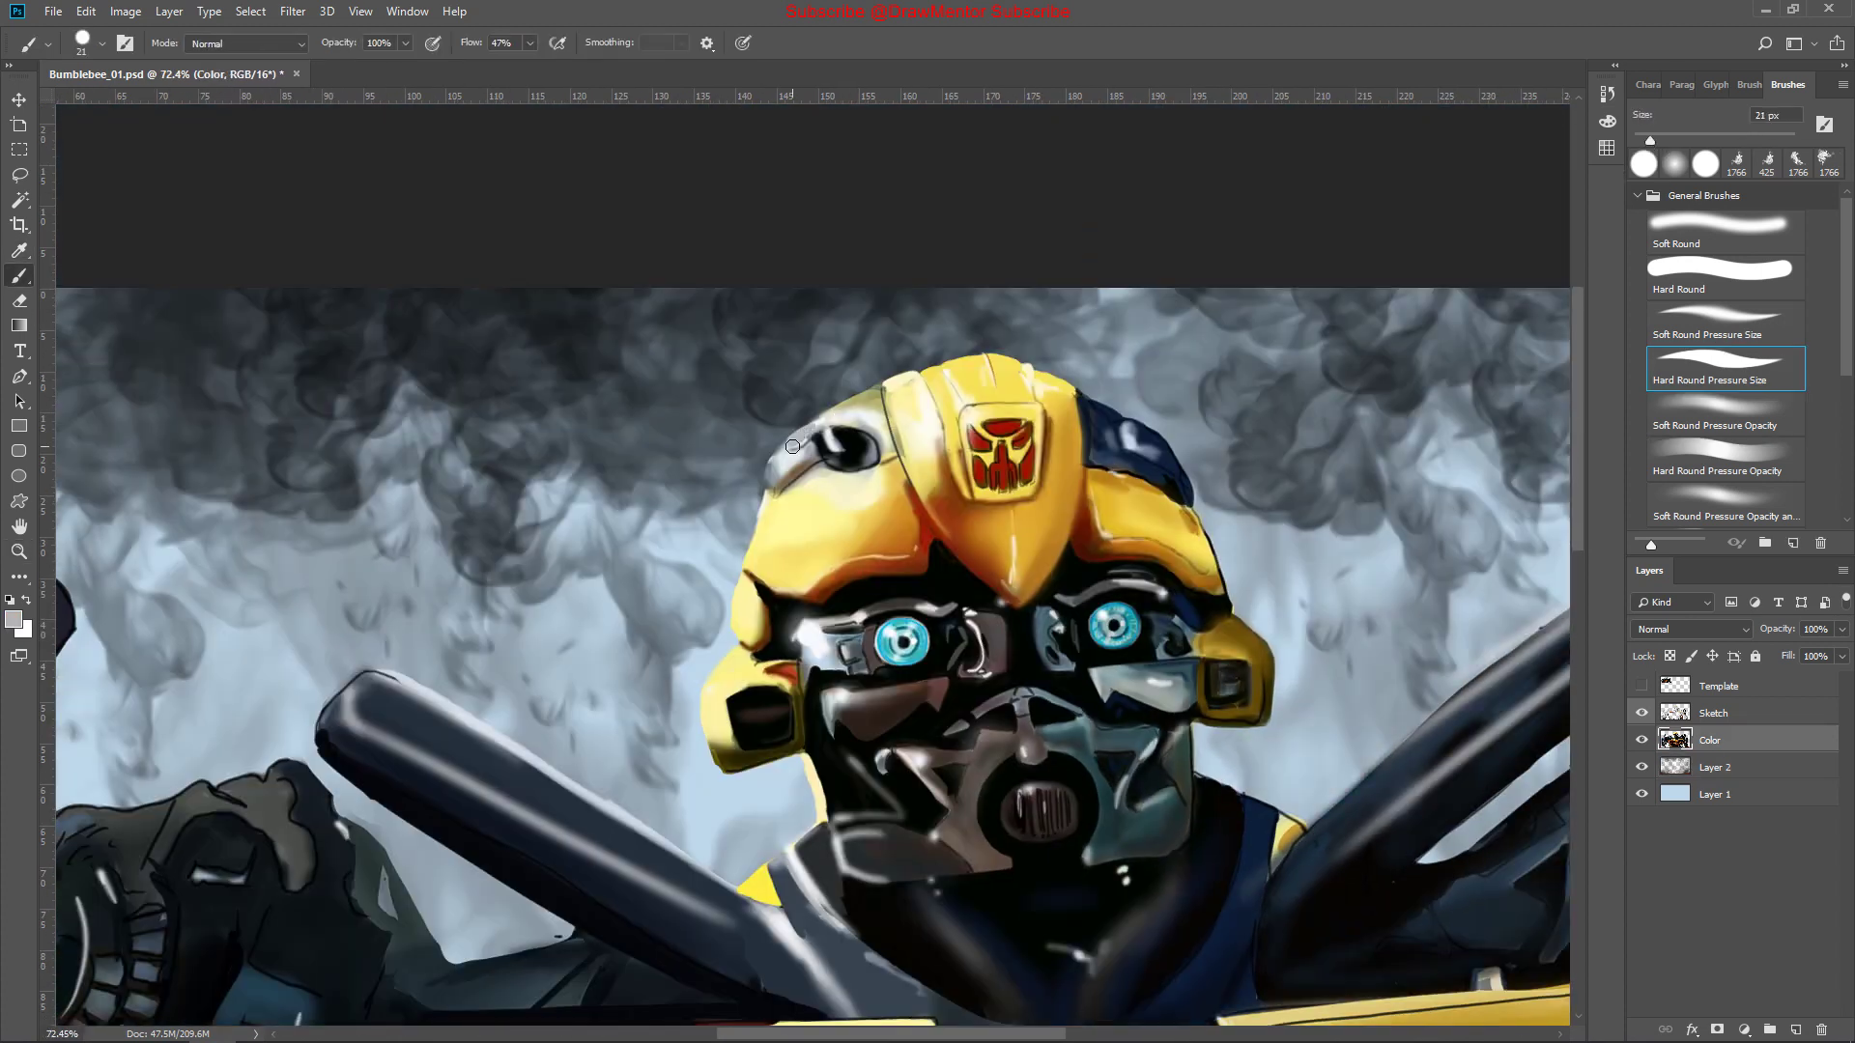
key(z)
drag(792, 447, 1342, 759)
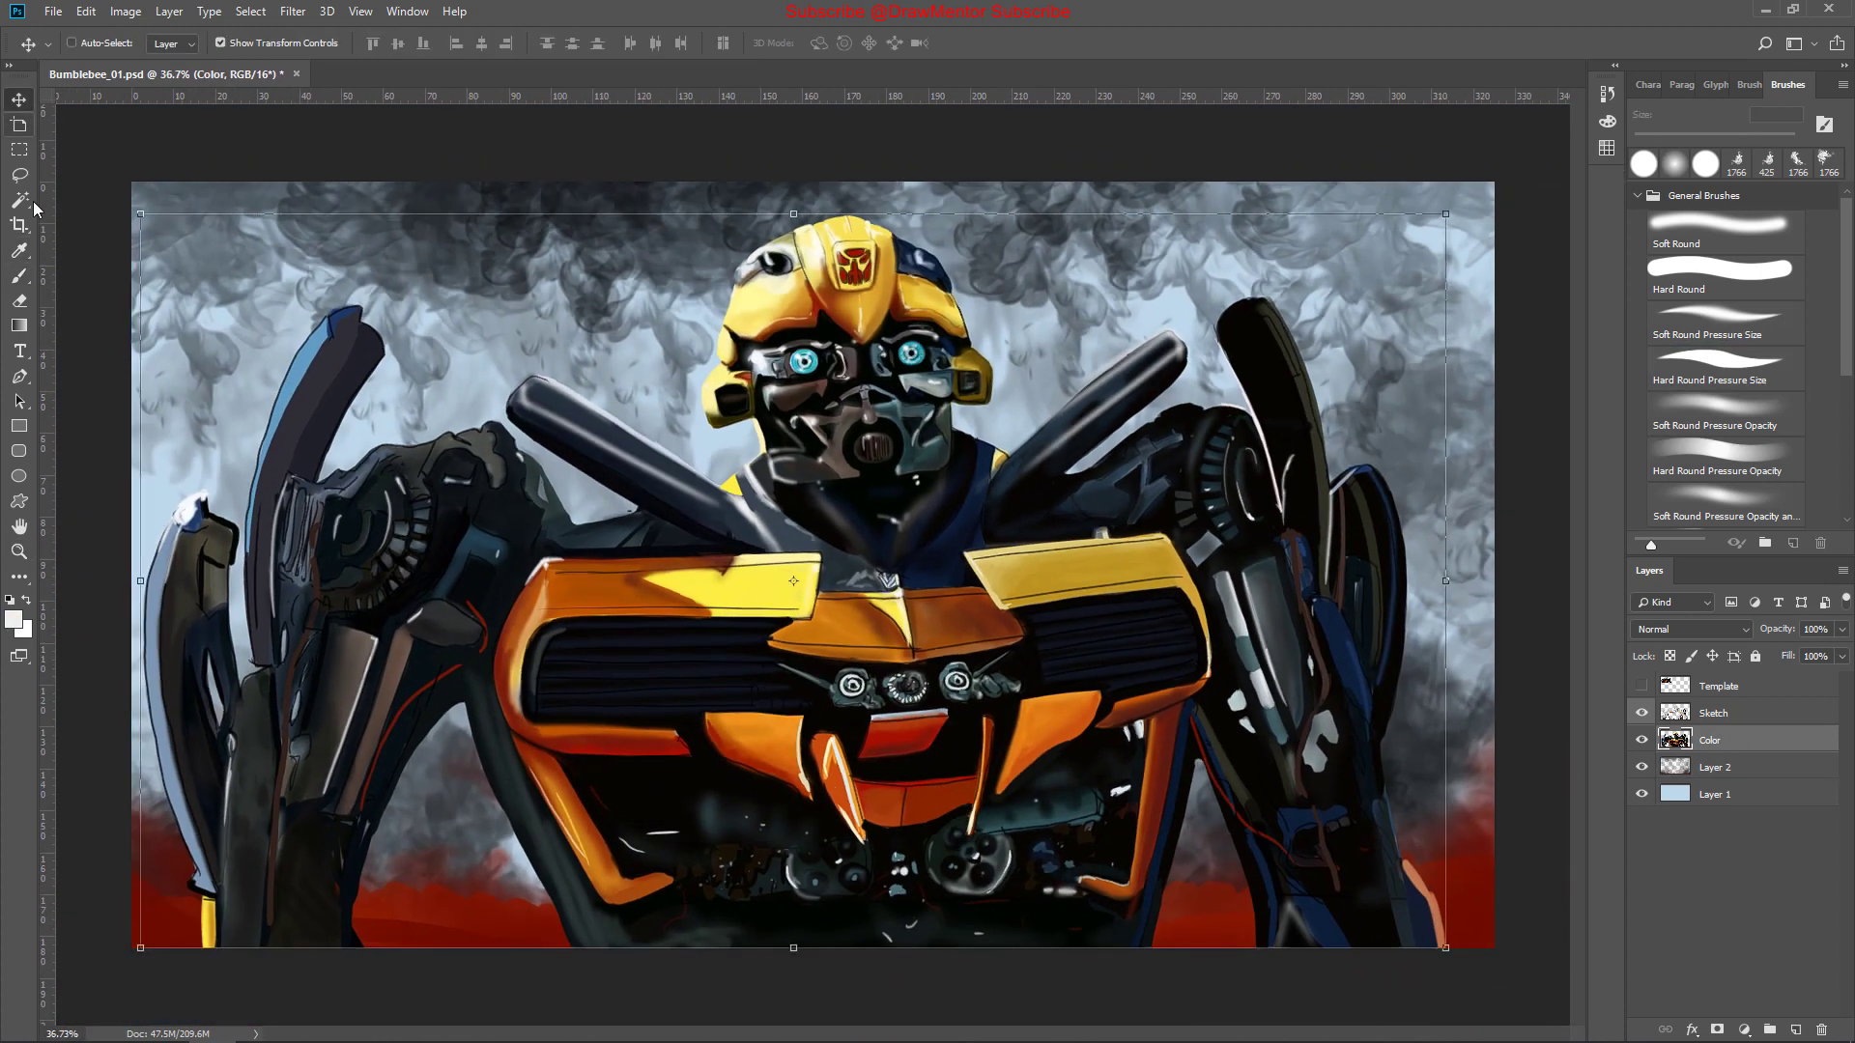
With the smoke layer hidden, paint soft light into the sky on Layer 1
click(1715, 794)
click(1641, 767)
click(1779, 140)
drag(386, 290, 1063, 338)
key(ctrl+z)
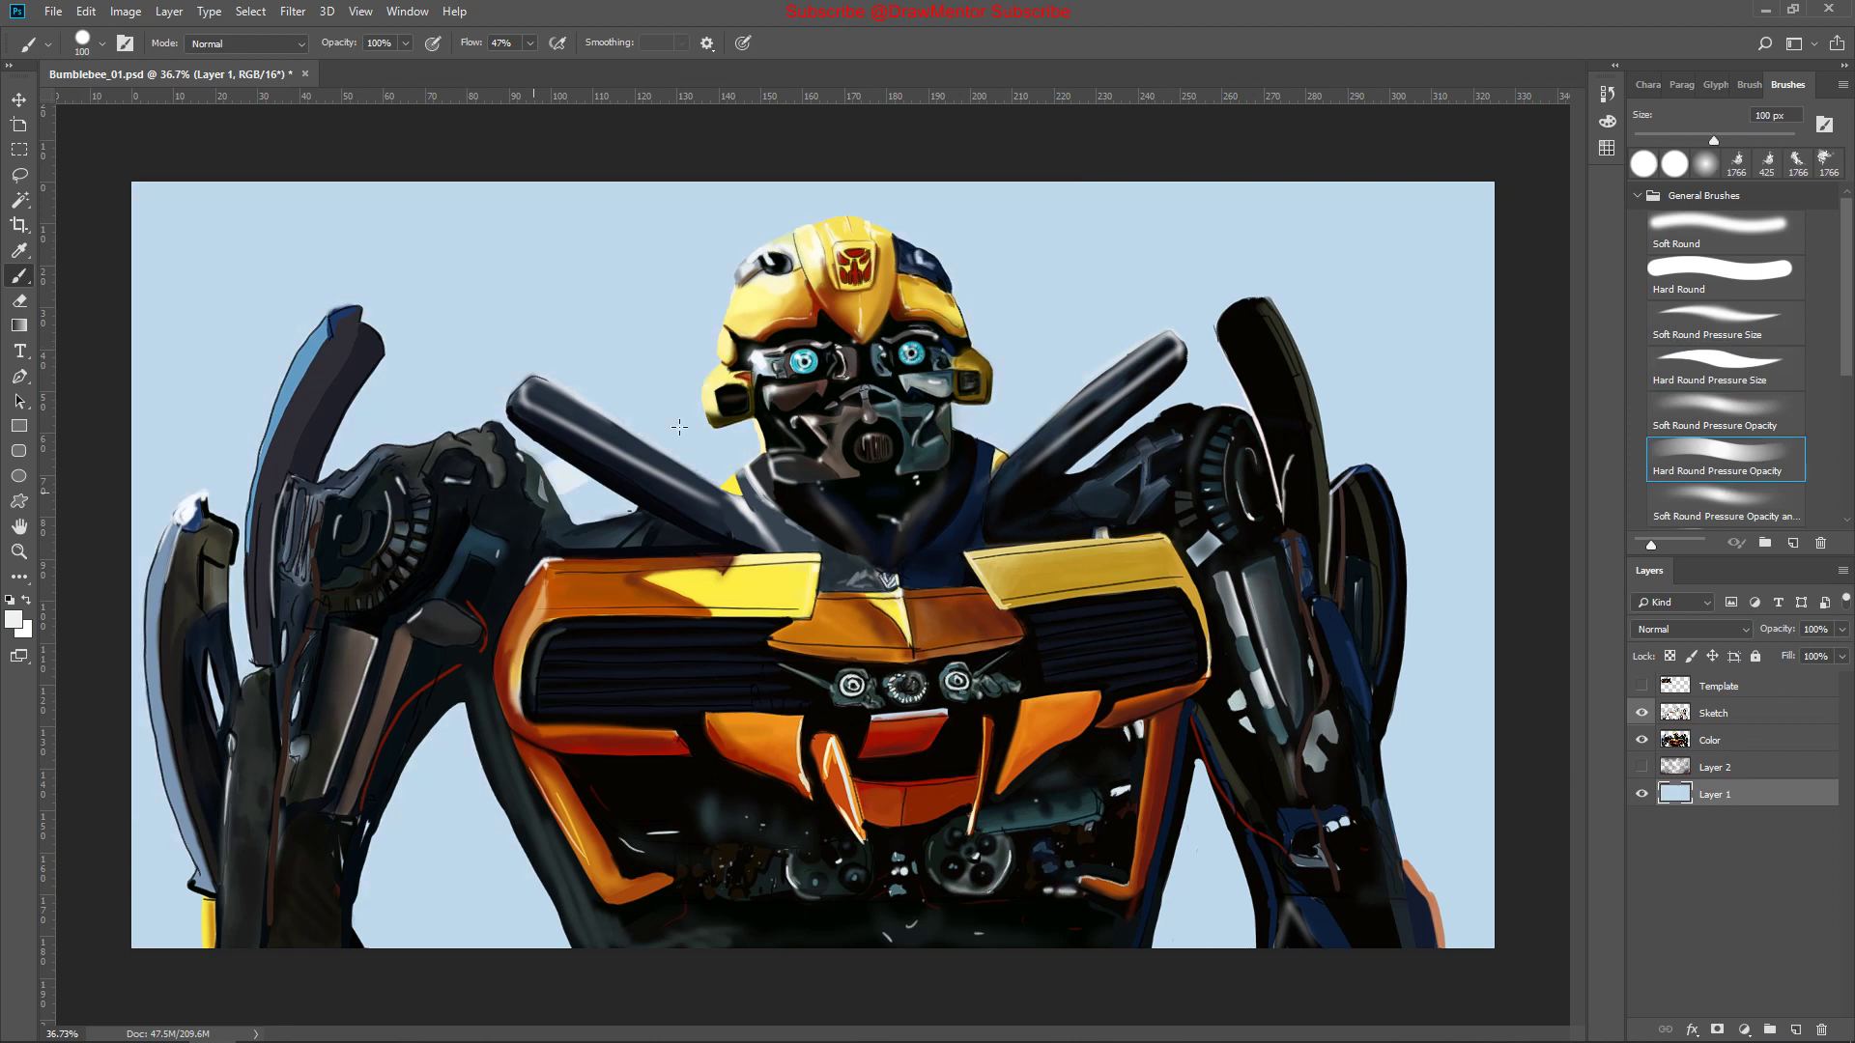
click(1726, 413)
drag(386, 290, 877, 307)
Show the smoke layer again, set its opacity to 95%, and save
click(1642, 767)
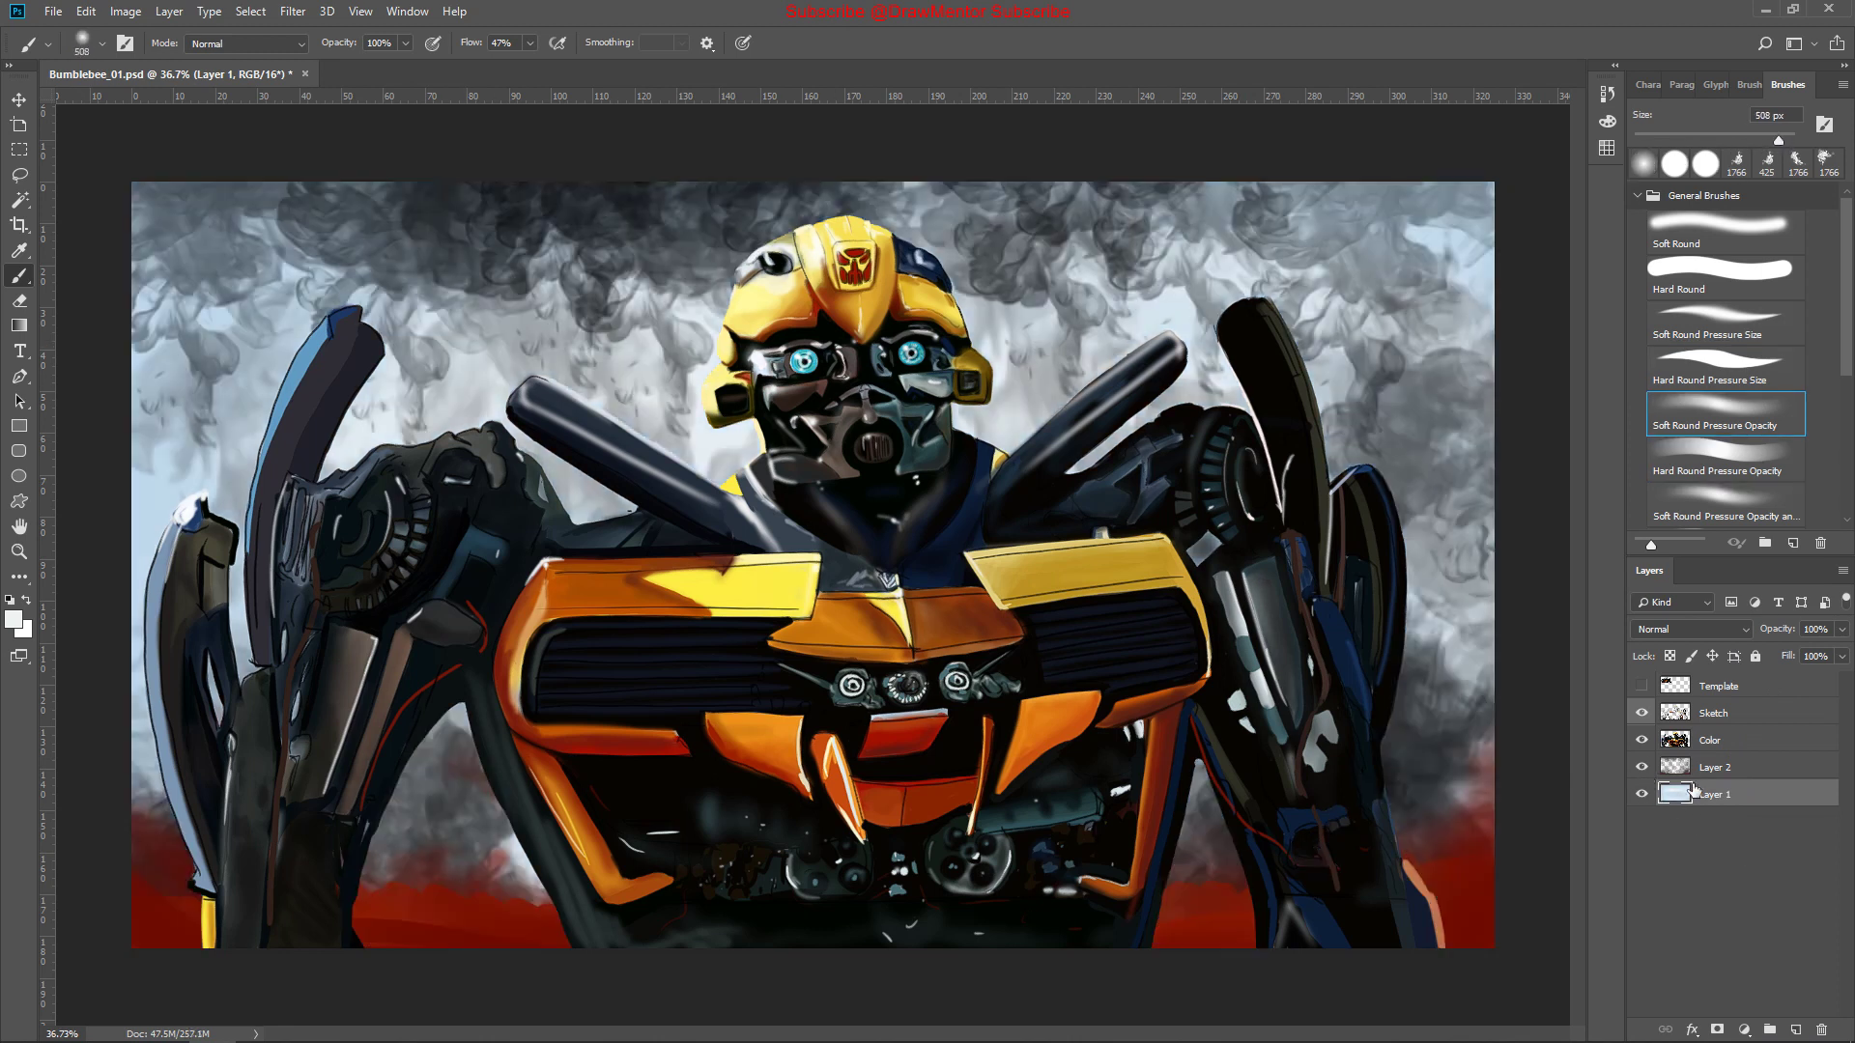
text(95)
key(Return)
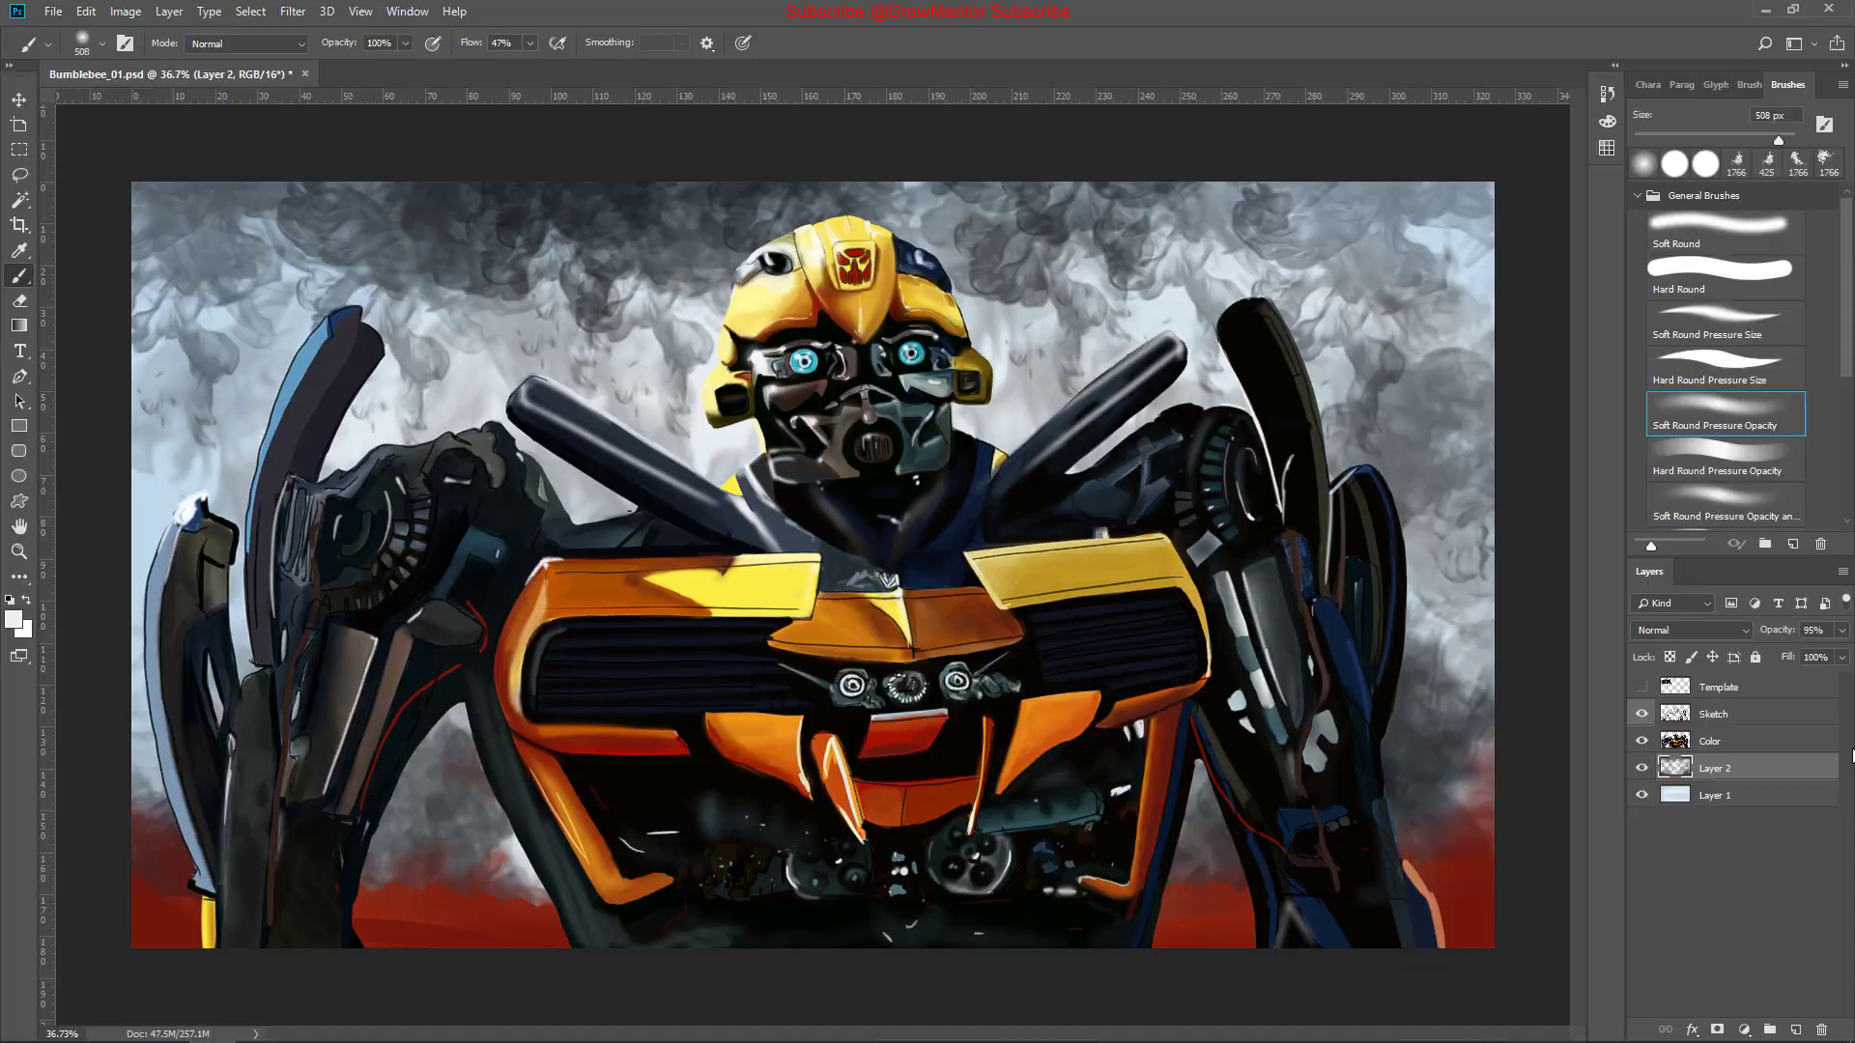
key(ctrl+s)
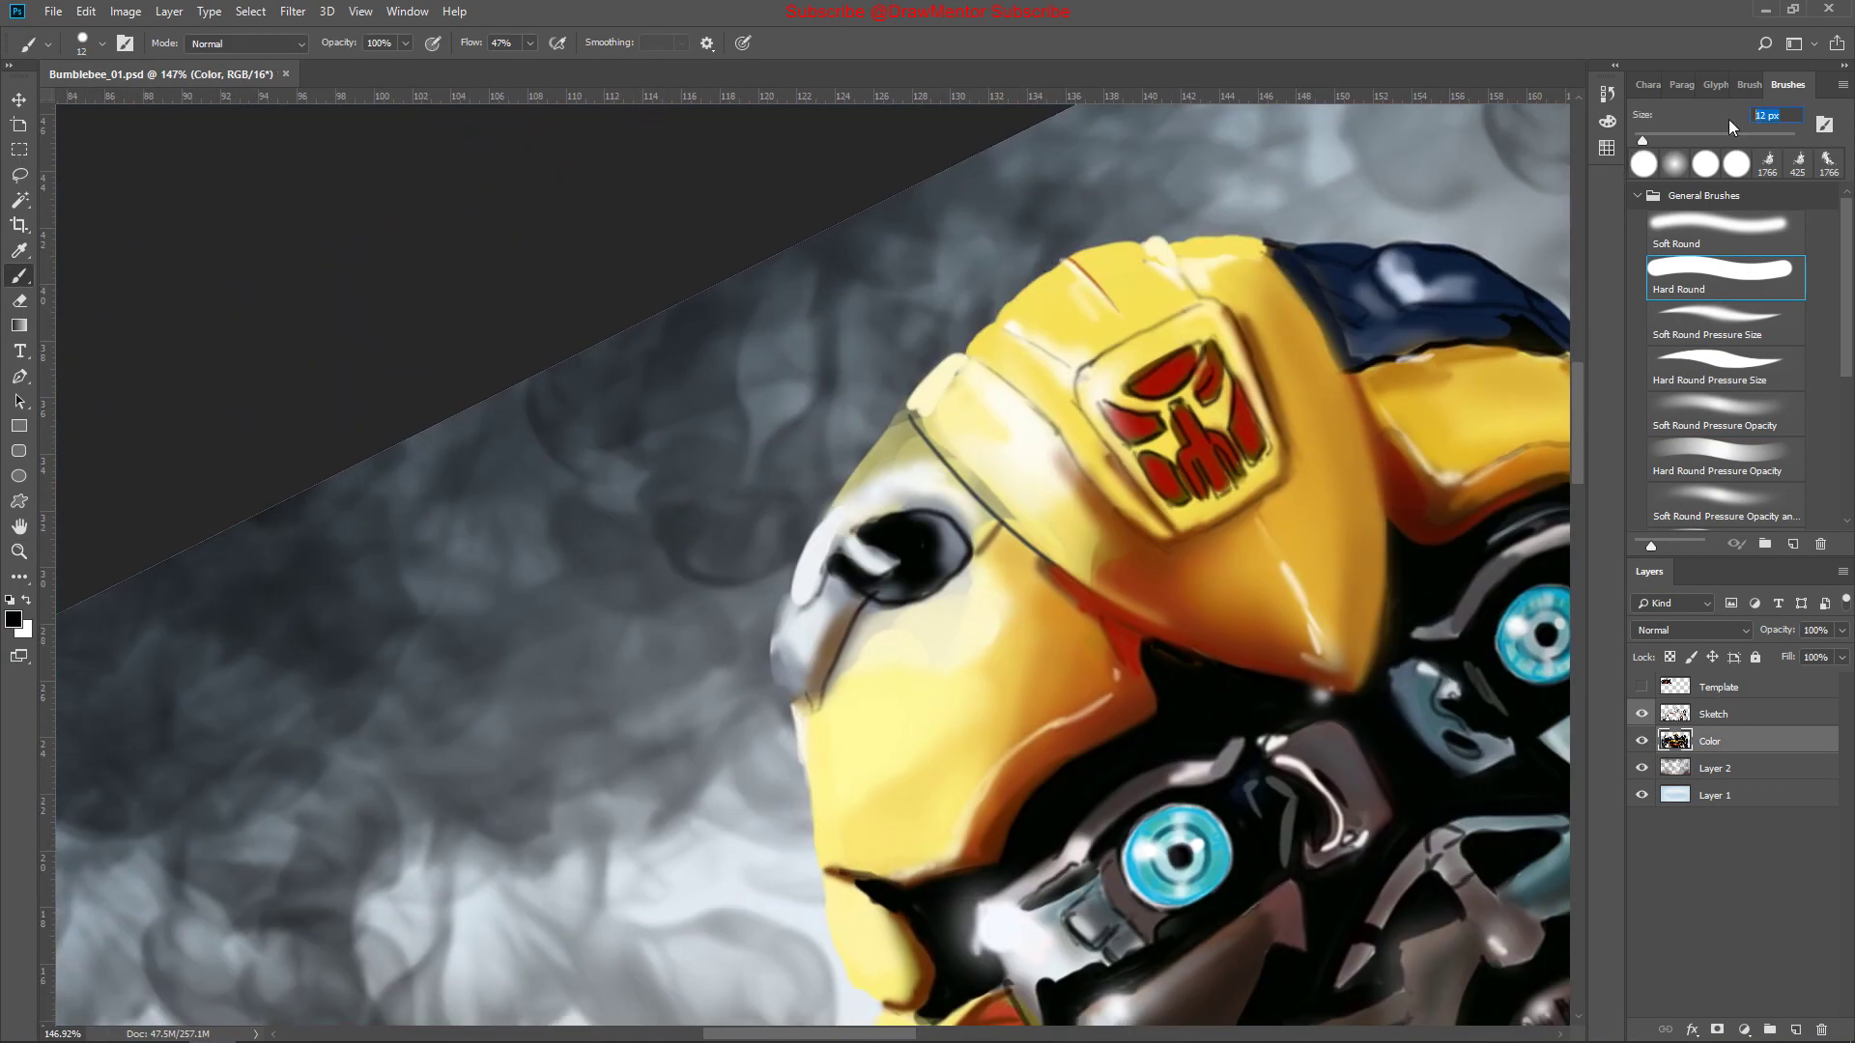
Draw a black outline down the face edge while rotating the view around the head and arm
drag(912, 388, 788, 608)
scroll(783, 448, down, 3)
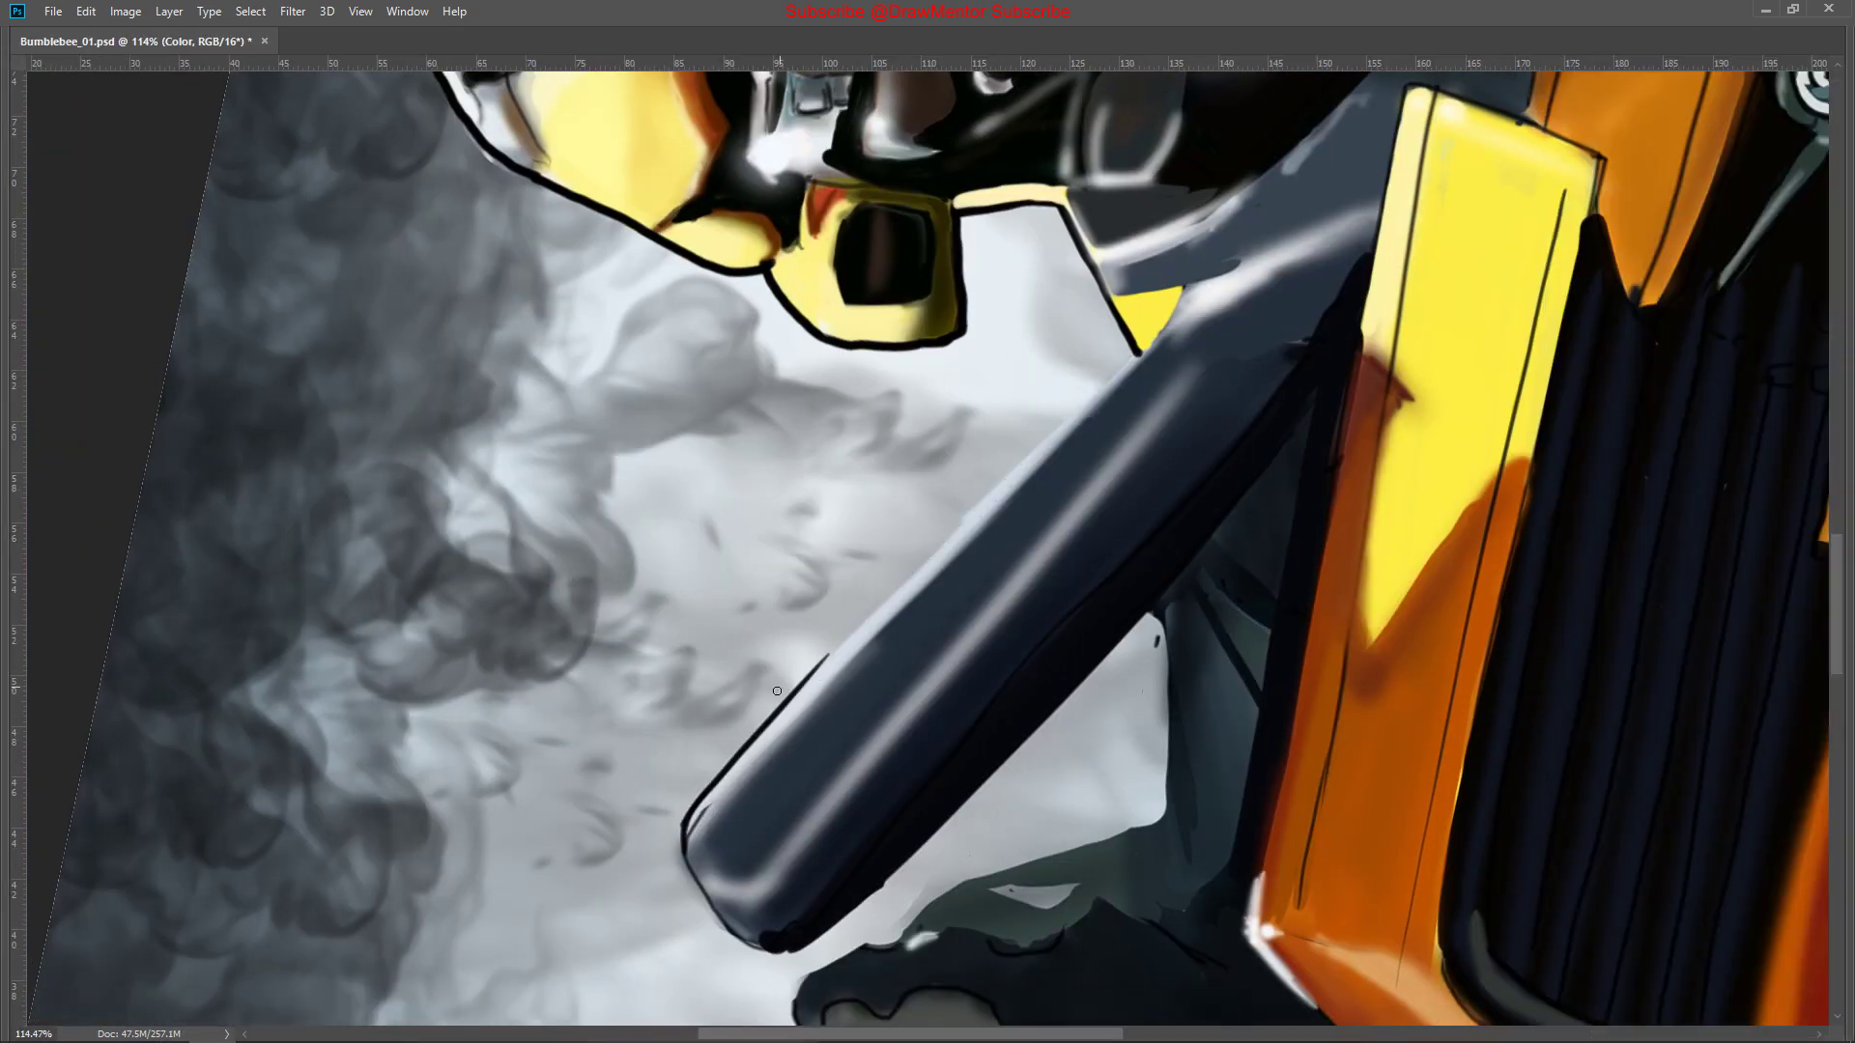
drag(744, 823, 666, 721)
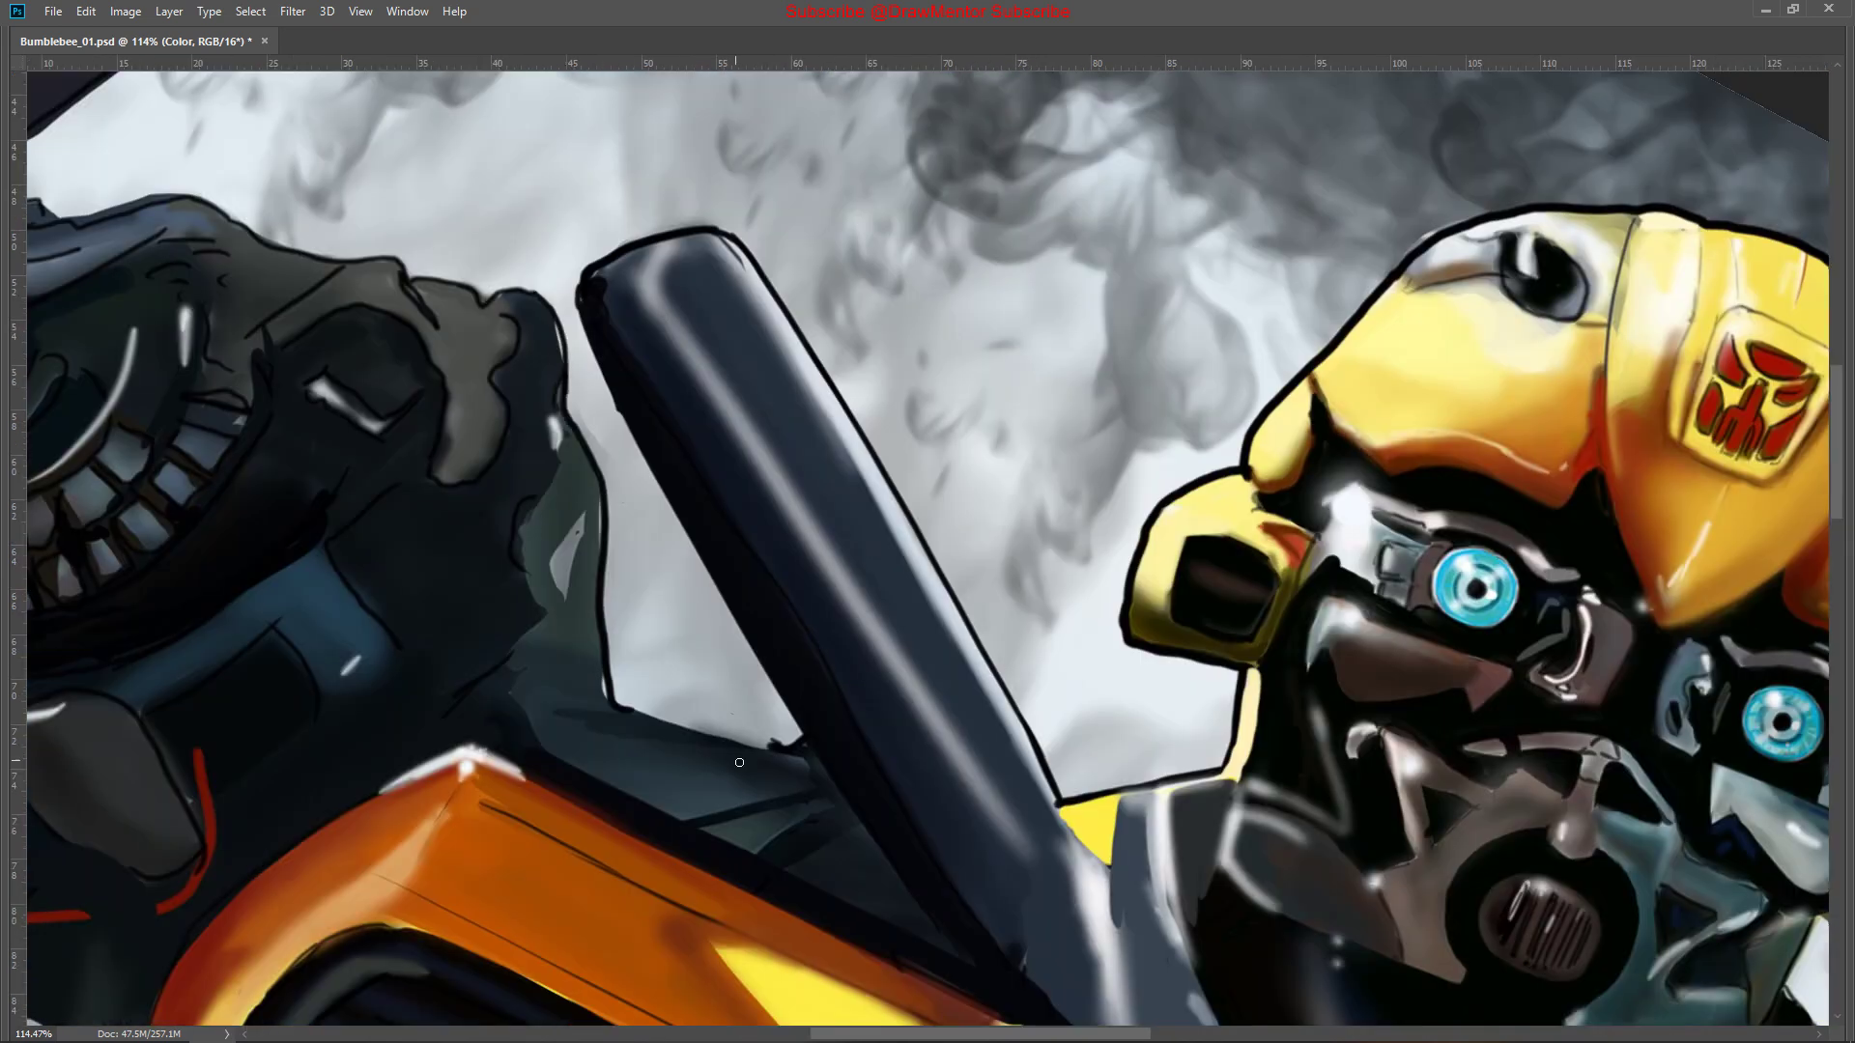
drag(604, 539, 747, 471)
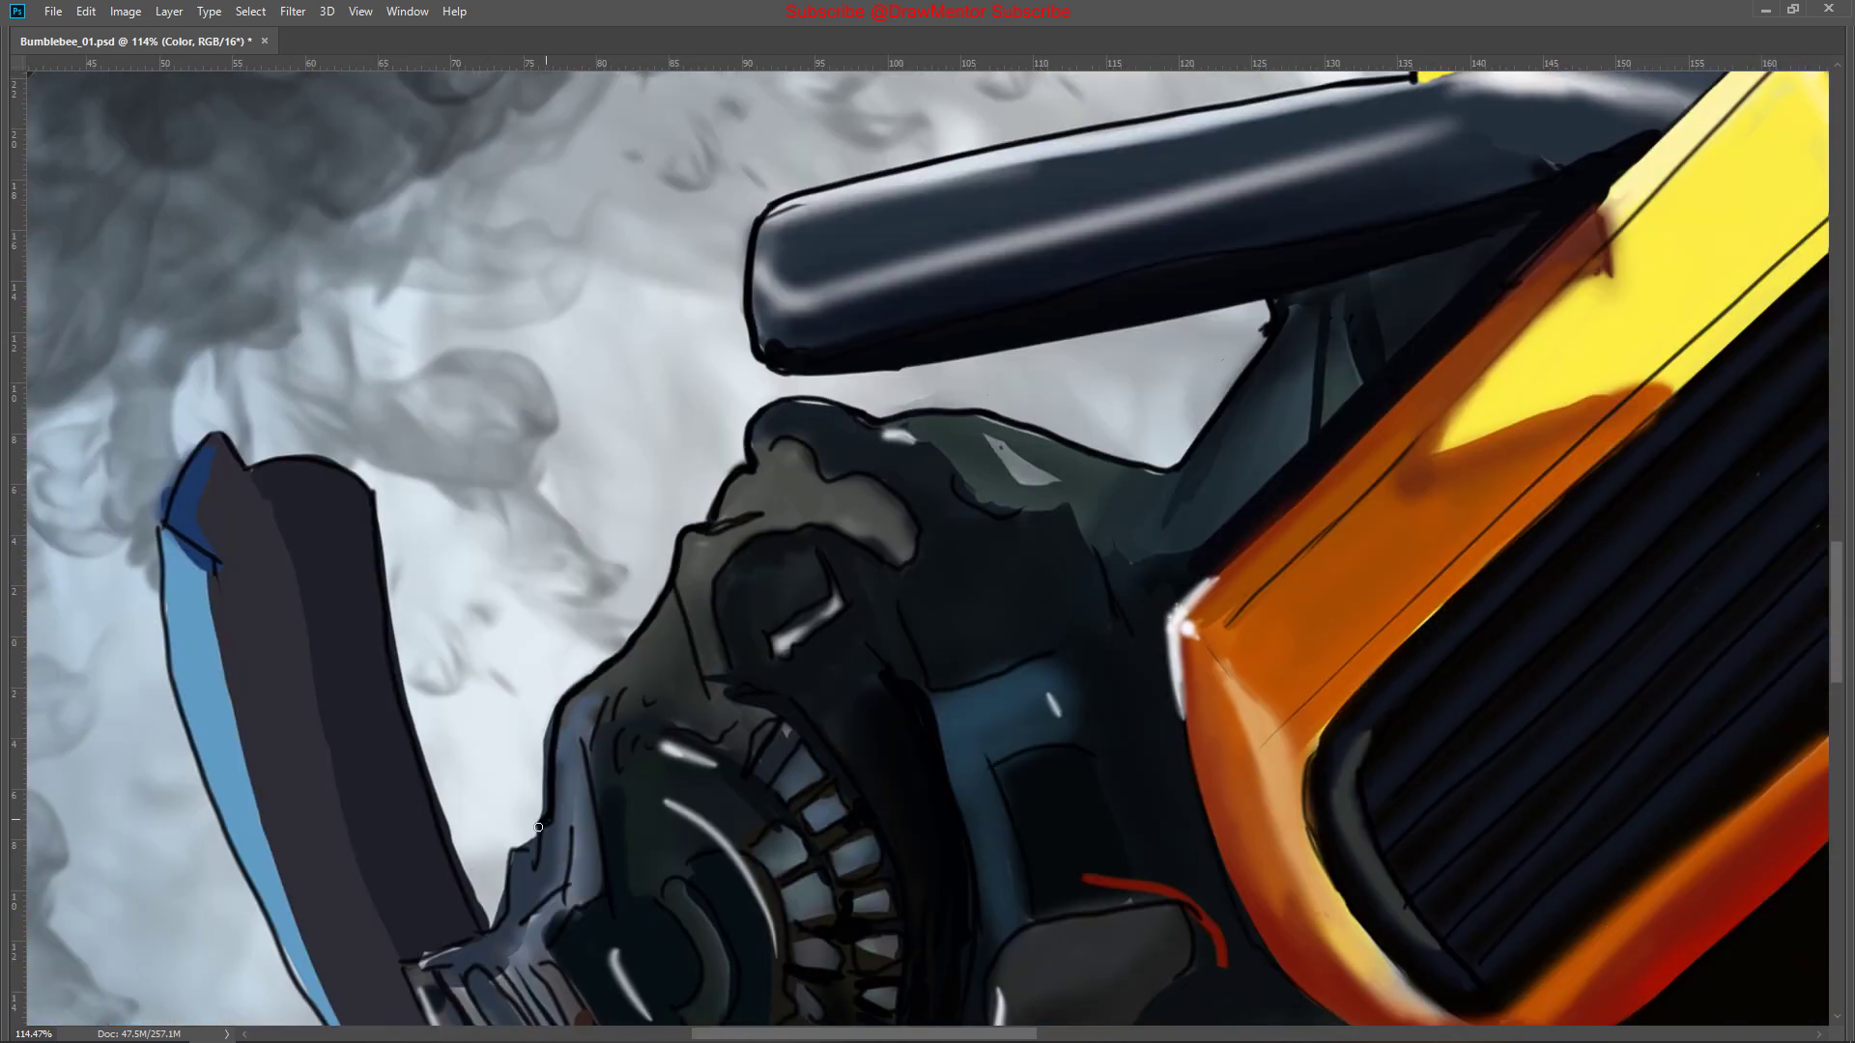
drag(552, 798, 802, 559)
mouse_move(682, 127)
mouse_down()
mouse_move(676, 406)
mouse_move(1275, 97)
mouse_move(1478, 145)
mouse_move(485, 872)
mouse_up()
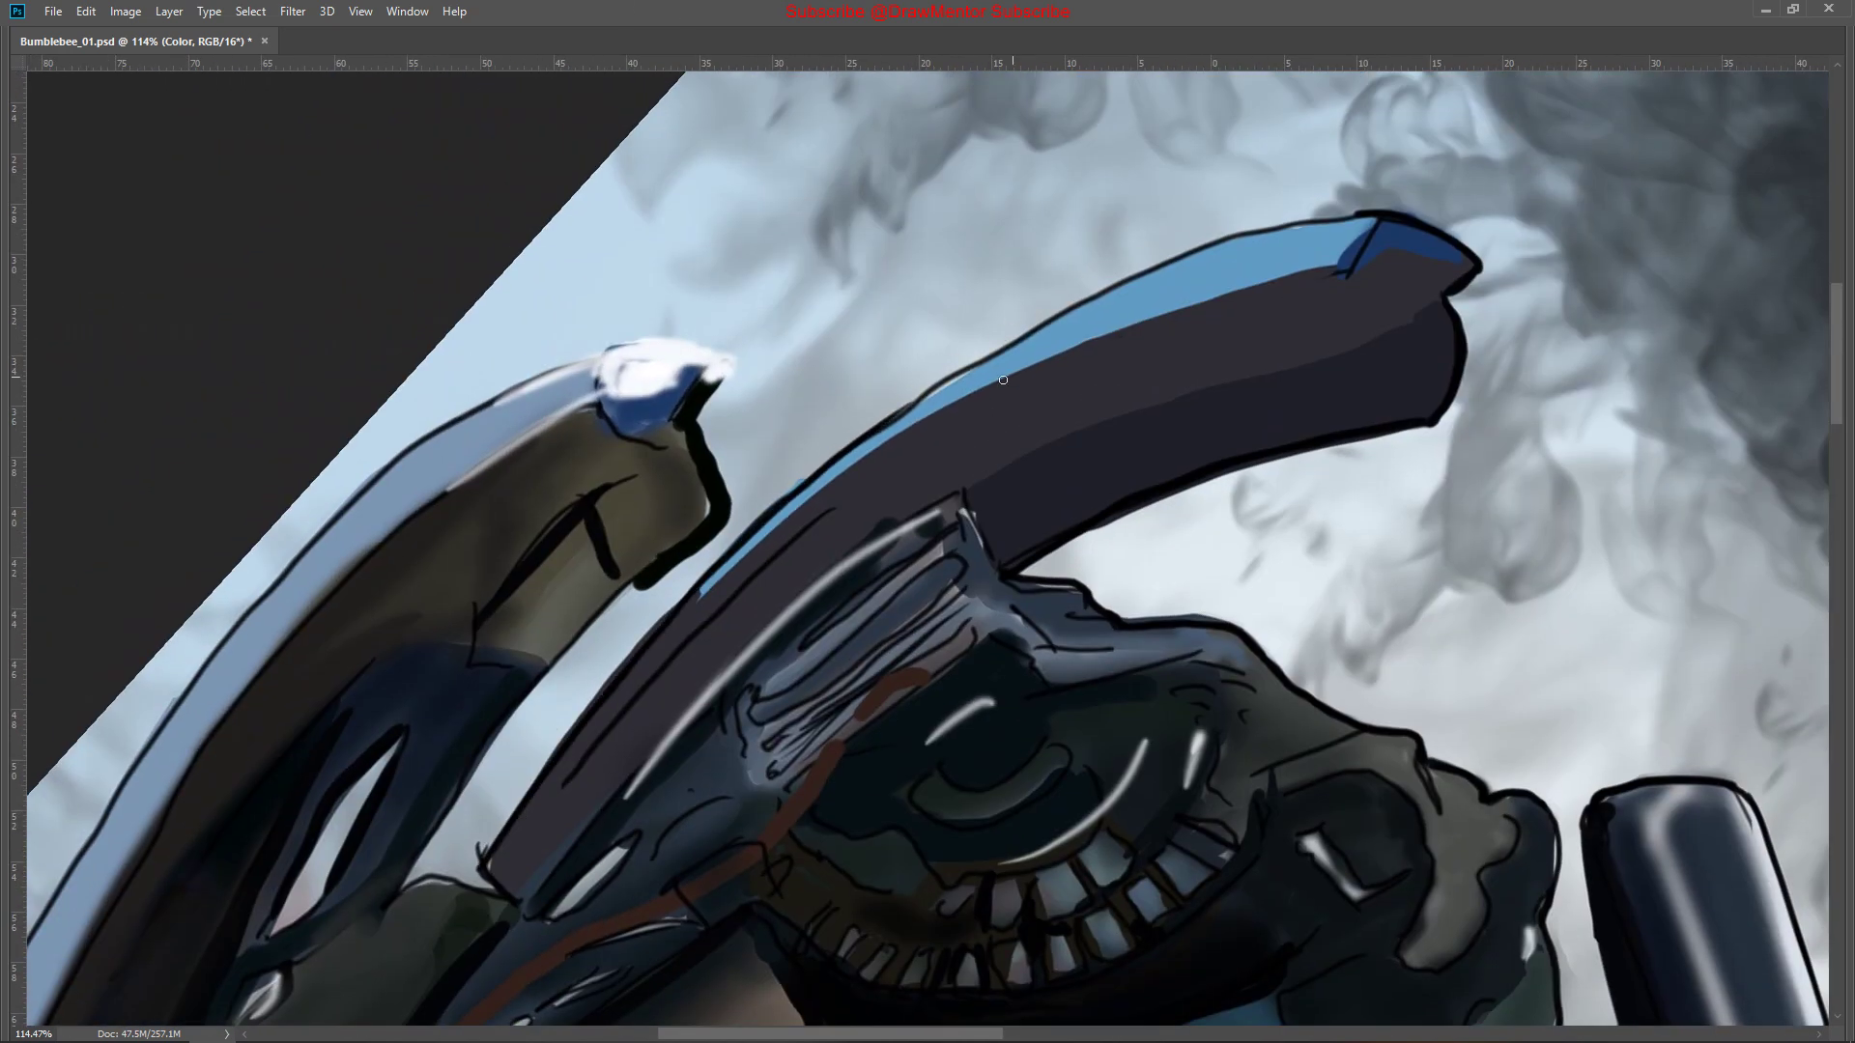
drag(1003, 379, 715, 653)
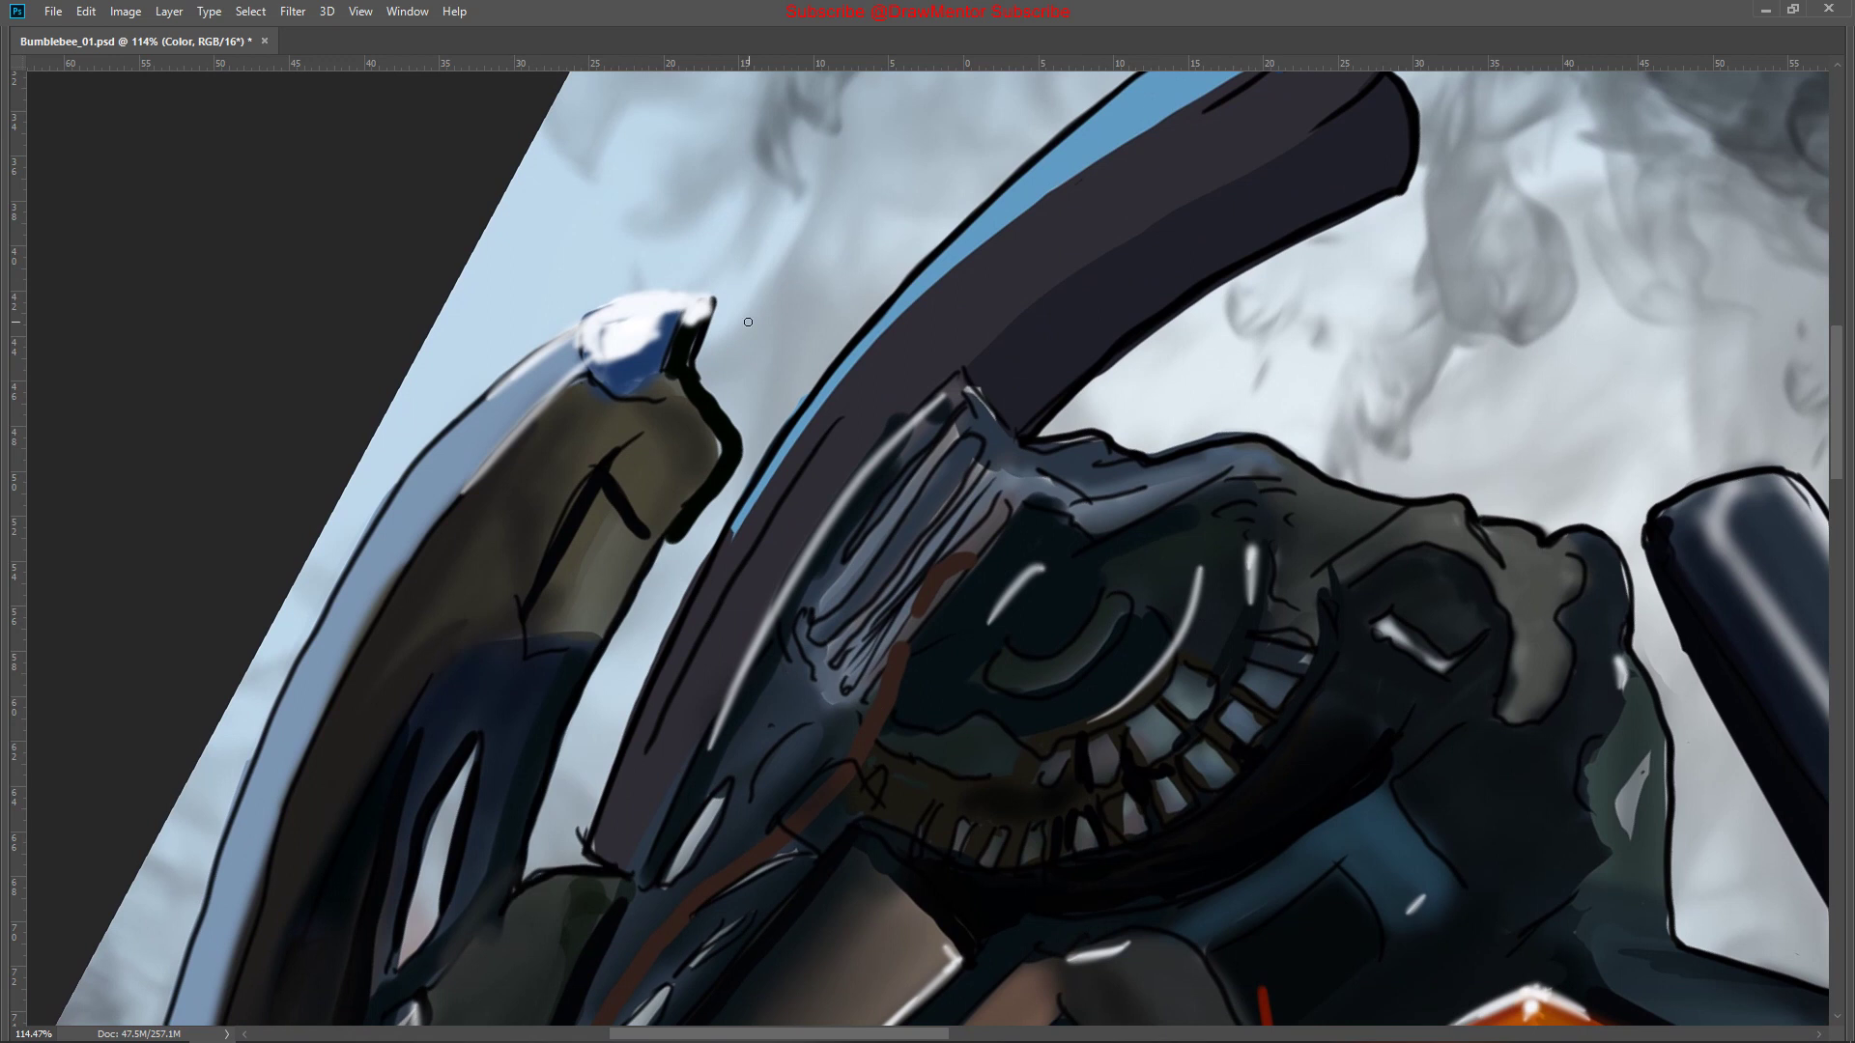
drag(748, 322, 534, 490)
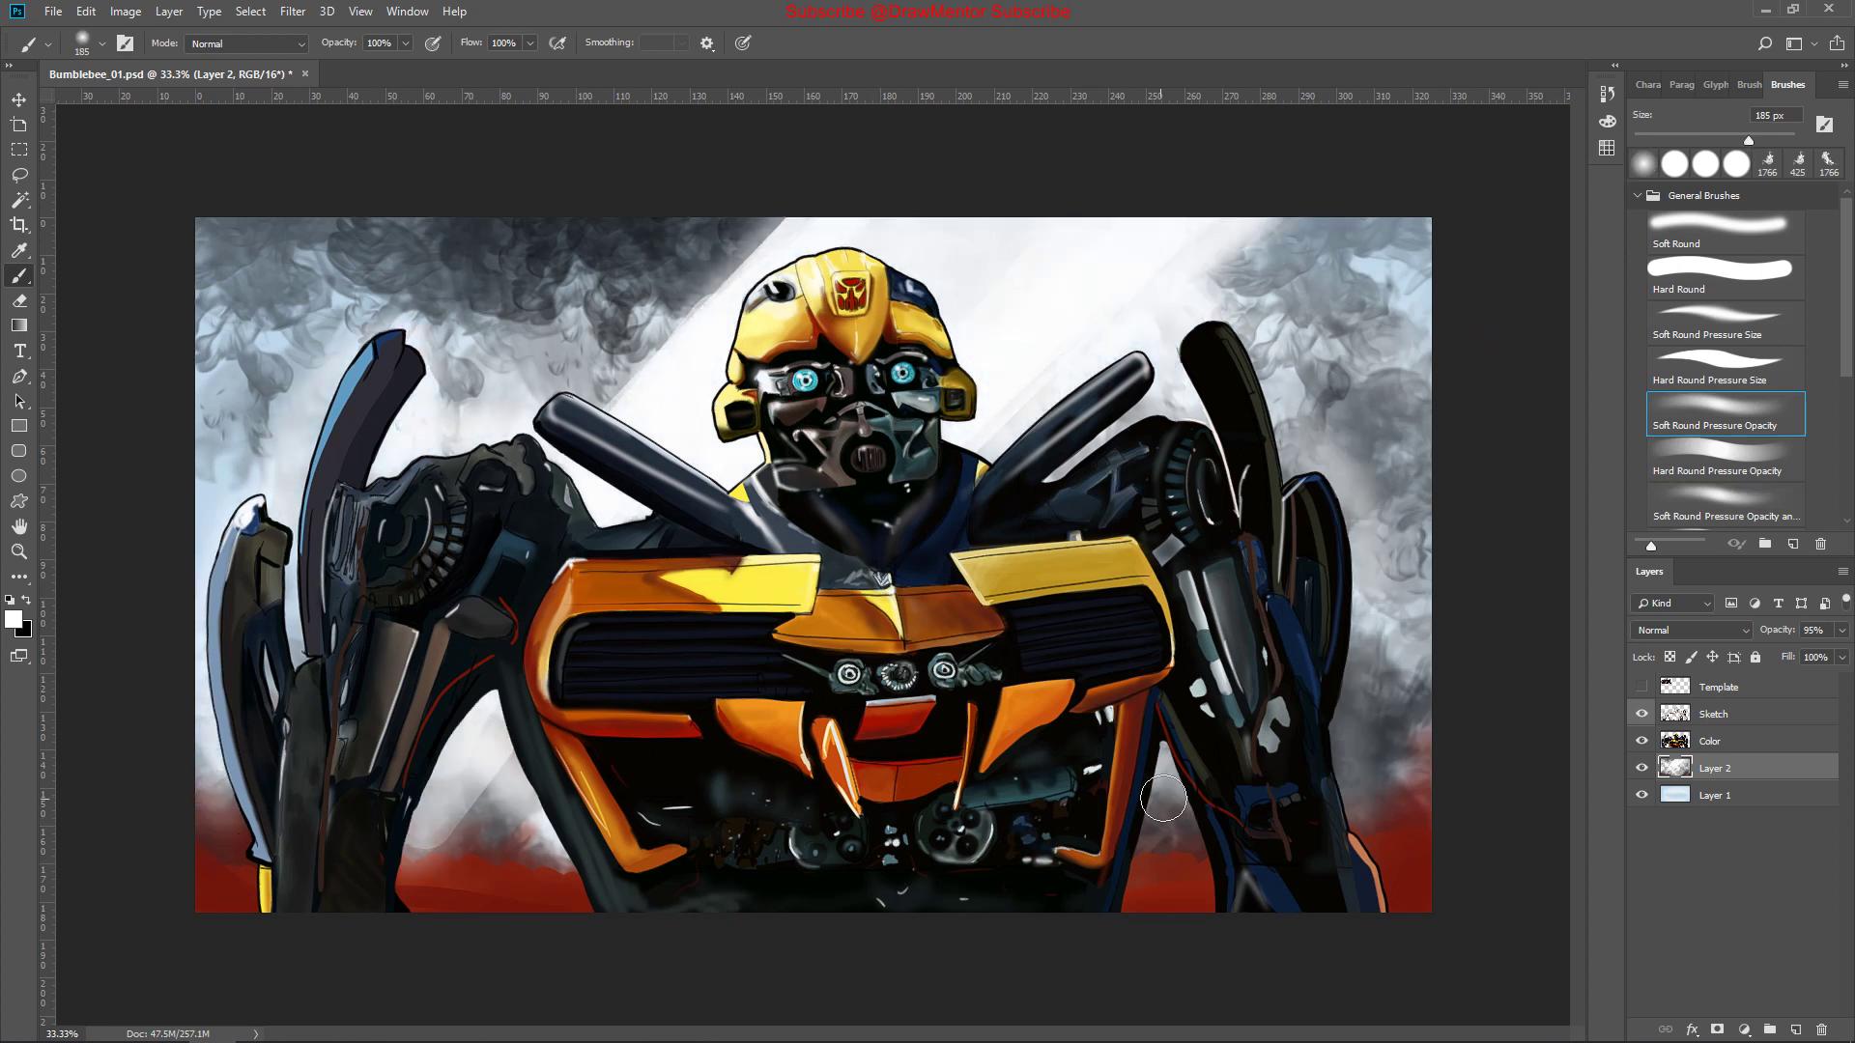
Choose the first brush in the smoke brushes folder and rotate the view about 70 degrees
click(1637, 196)
click(1677, 307)
click(1720, 343)
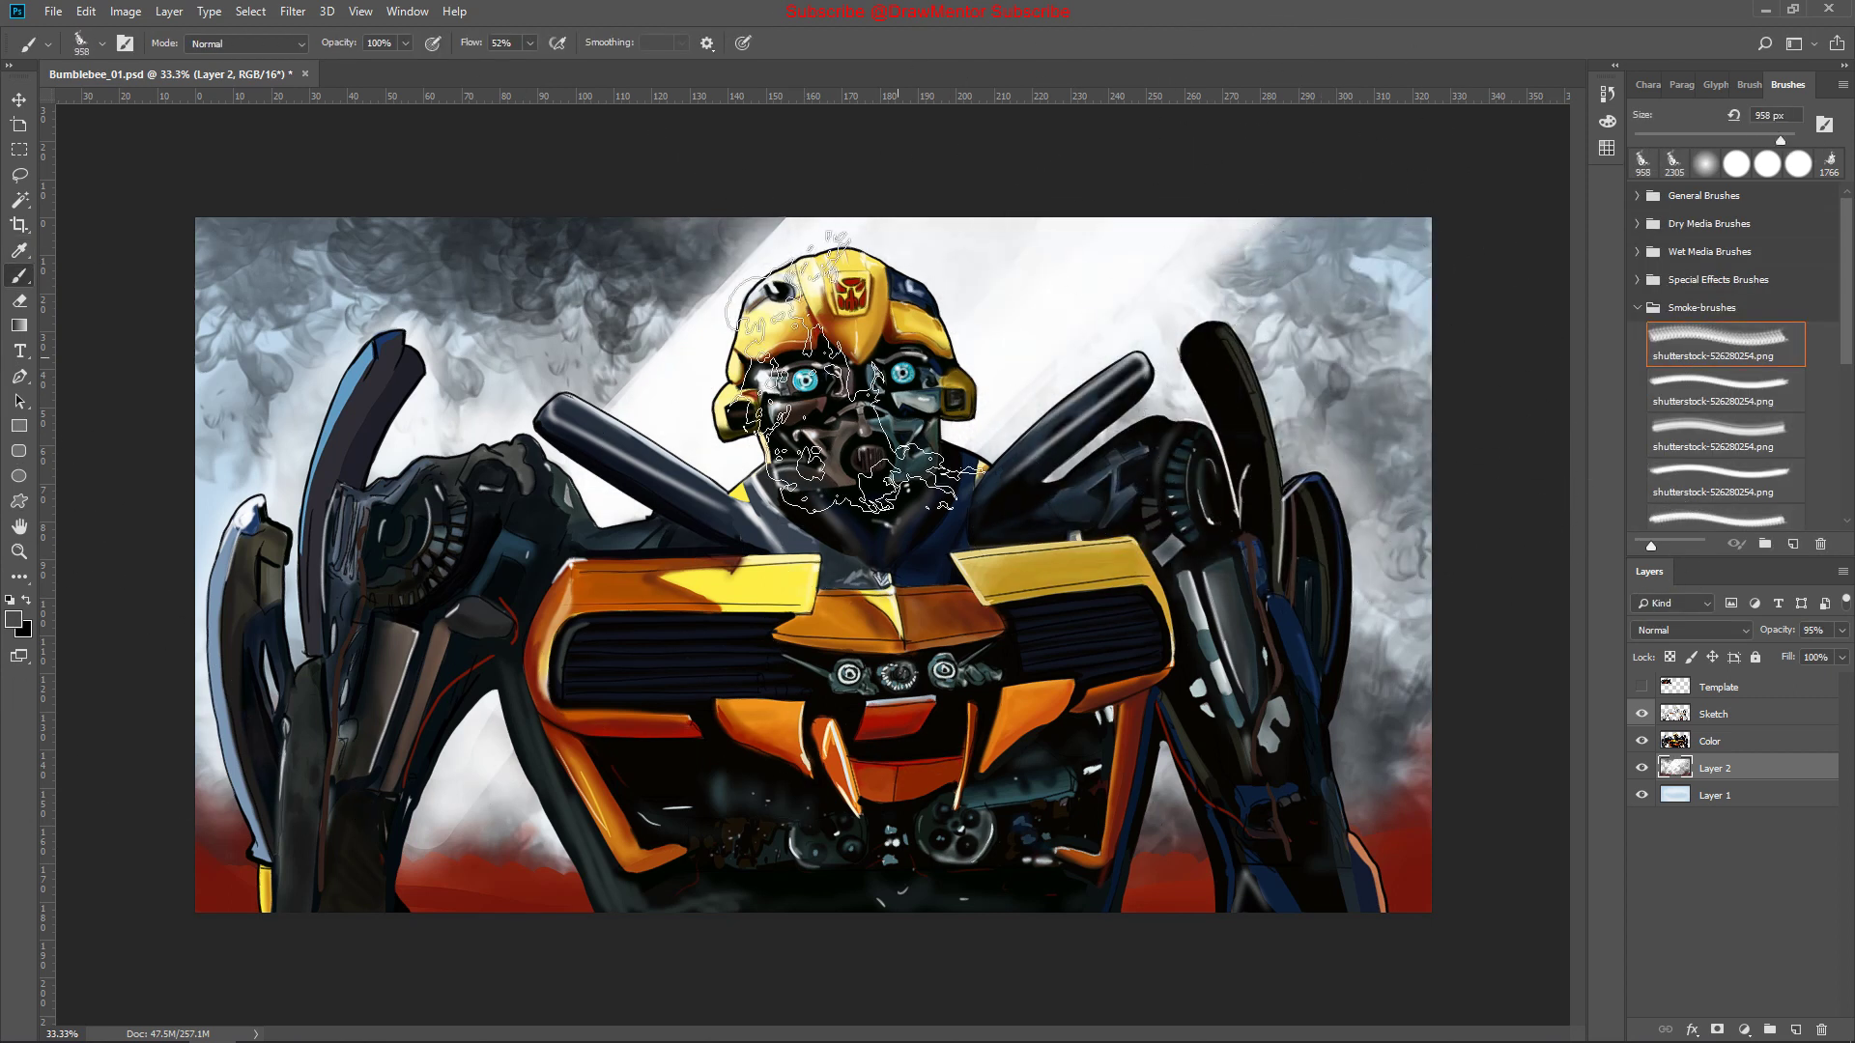
mouse_move(1159, 628)
mouse_down()
mouse_move(978, 656)
mouse_move(541, 918)
mouse_up()
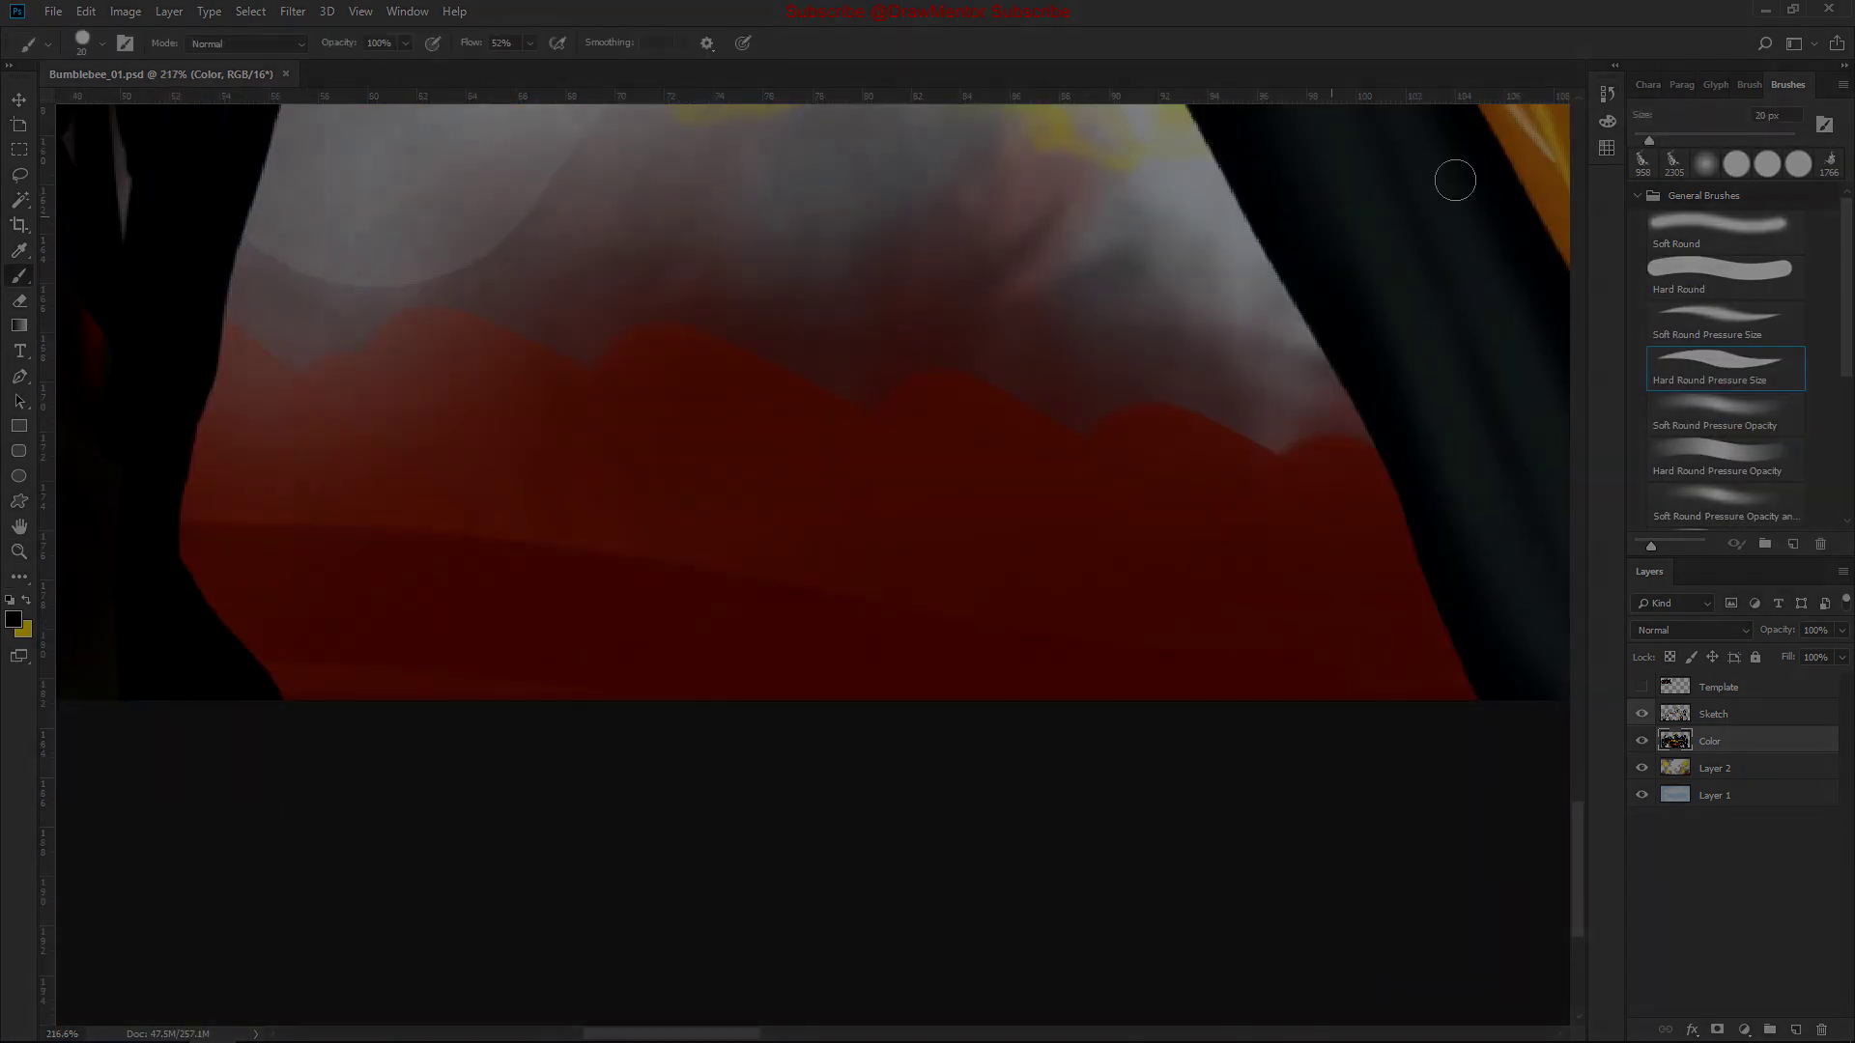
Hand-letter the signature in black over the red glow at the bottom
drag(280, 473, 367, 667)
drag(531, 580, 618, 633)
drag(629, 628, 715, 628)
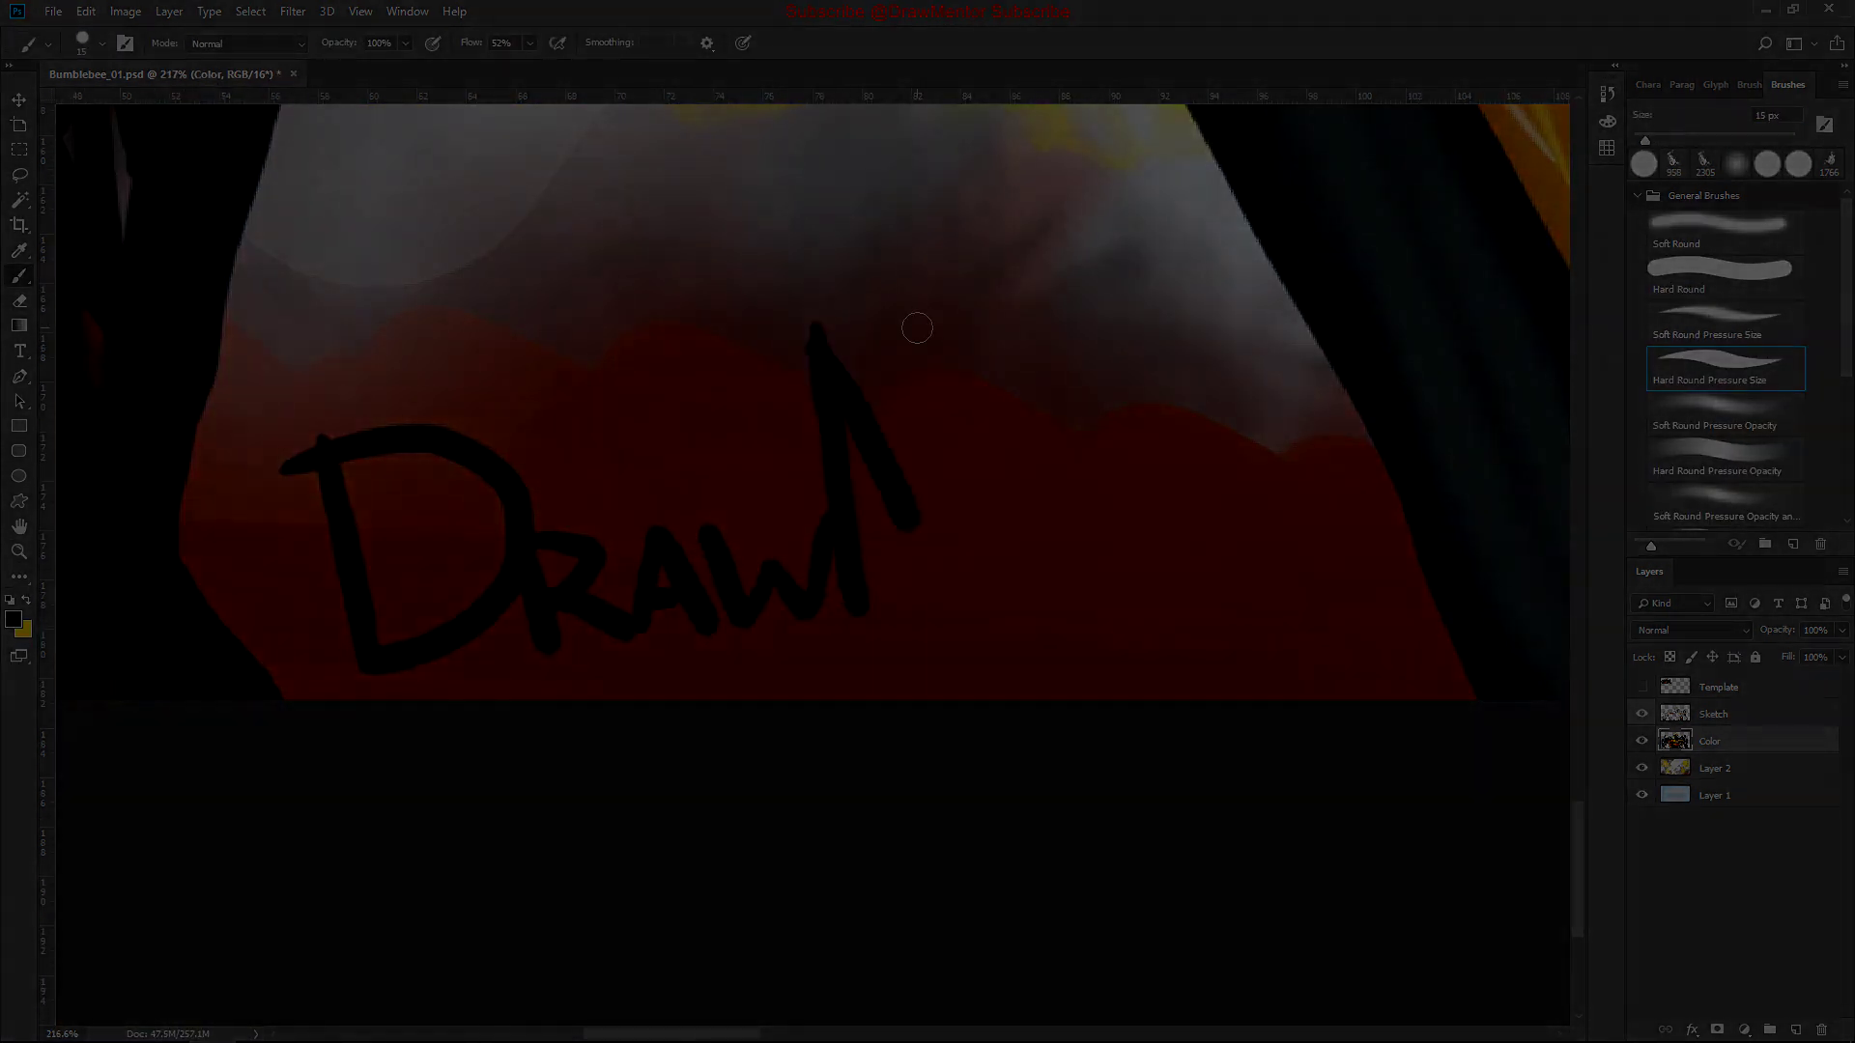
drag(897, 494, 995, 597)
drag(1071, 495, 1084, 591)
drag(1172, 450, 1391, 454)
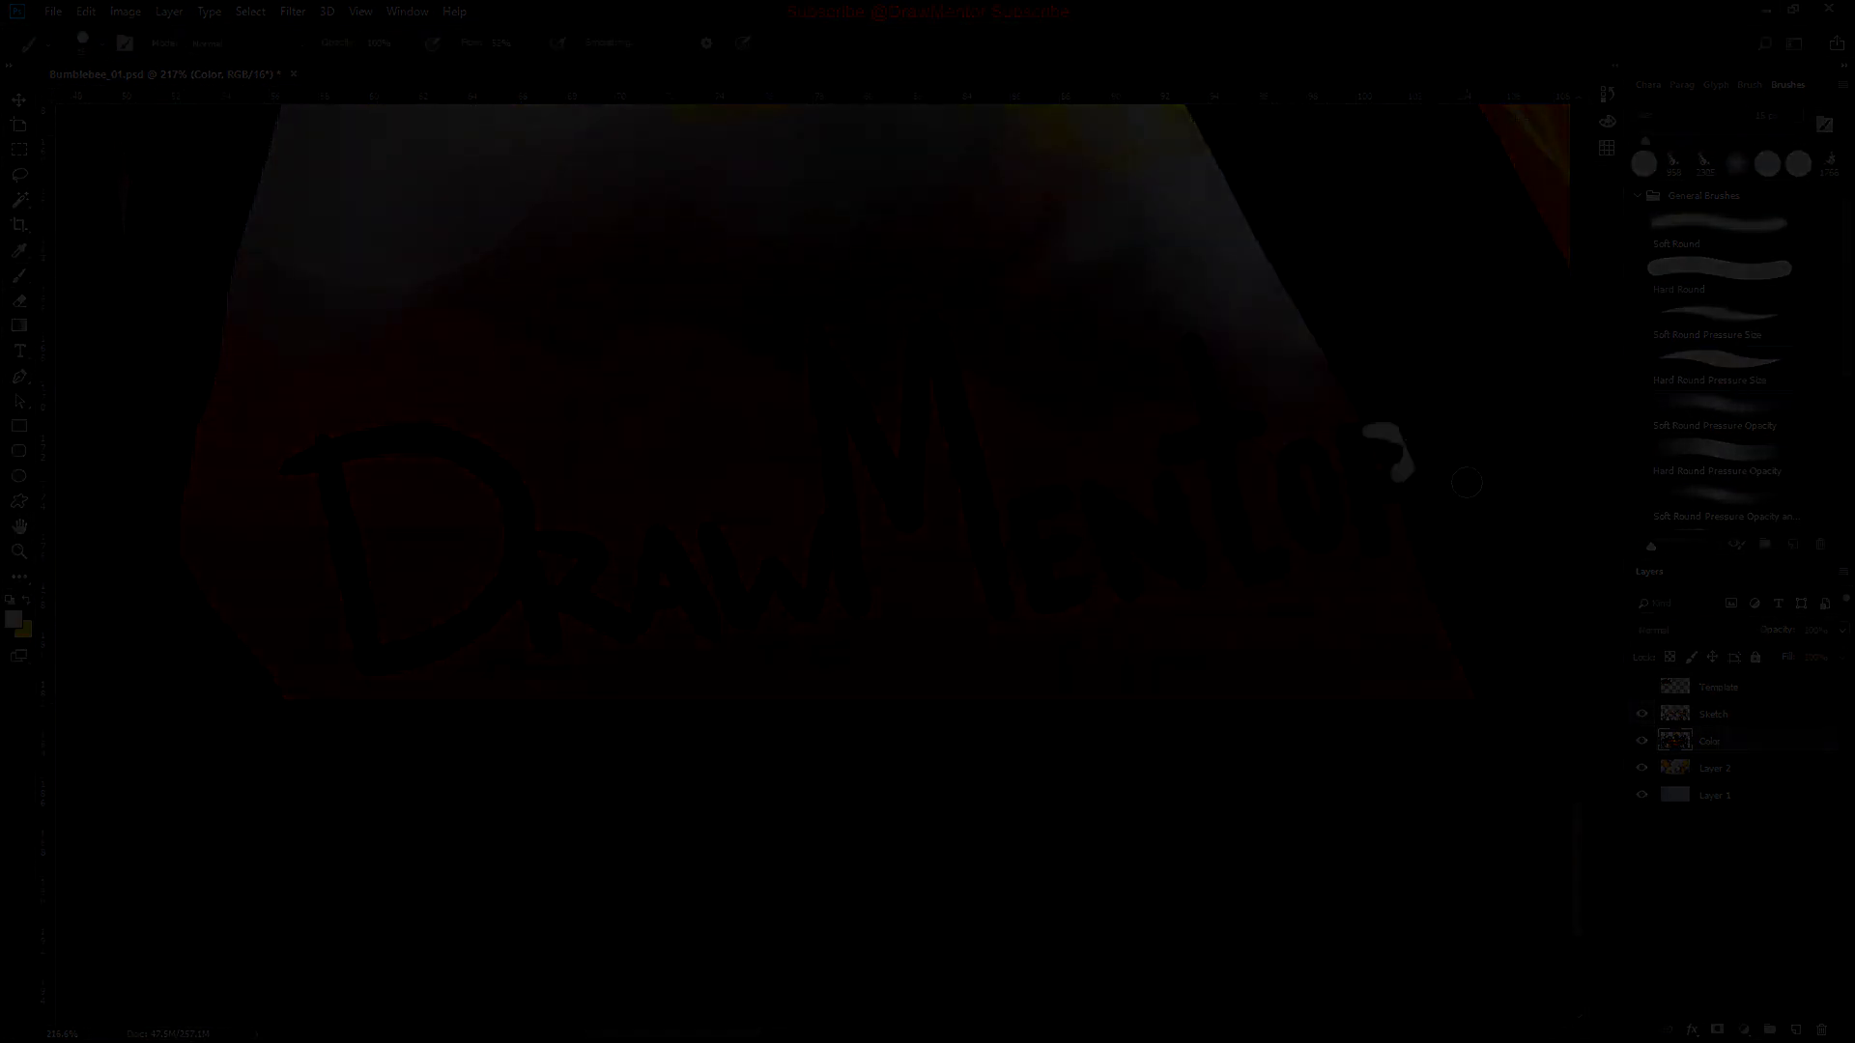